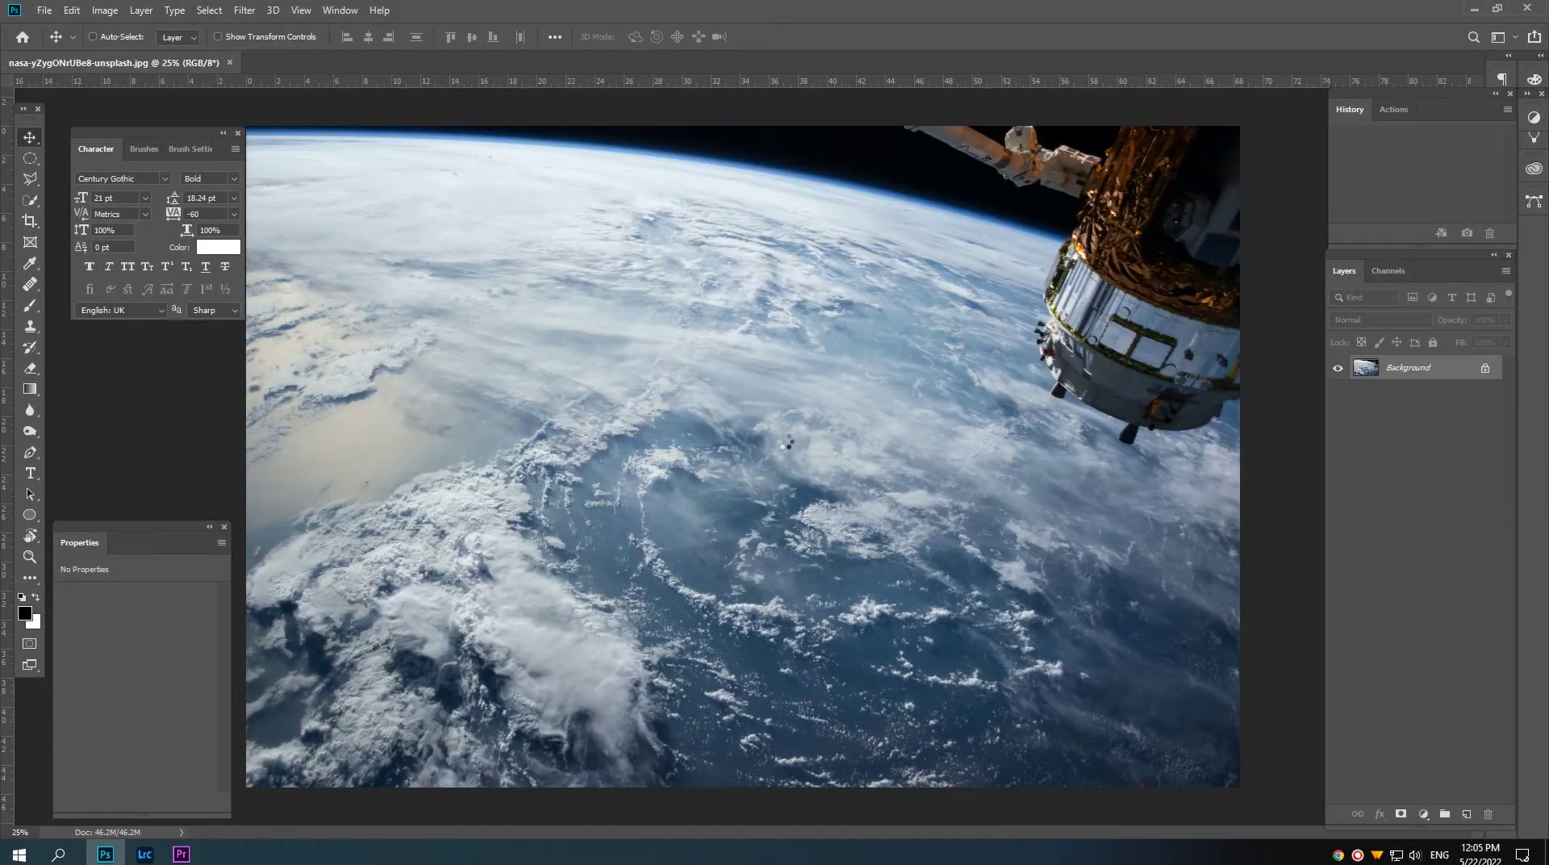
Step: Open the Earth photo, duplicate Layer 0 and lower the copy's opacity
{"action": "left_click", "coordinate": [744, 399]}
{"action": "key", "text": "ctrl+0"}
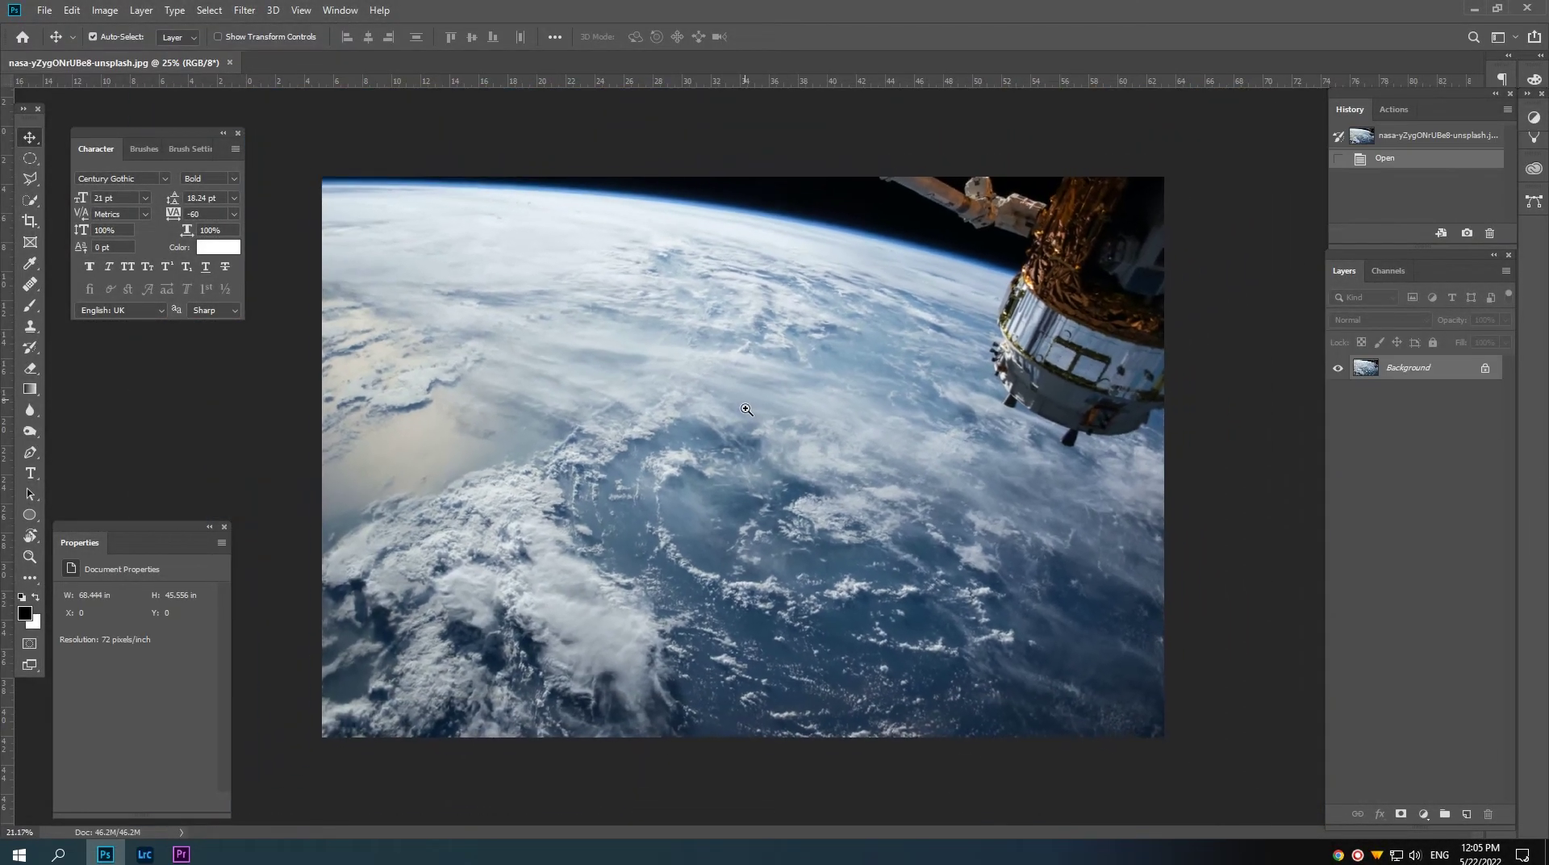
{"action": "left_click_drag", "start_coordinate": [1479, 379], "coordinate": [1468, 771]}
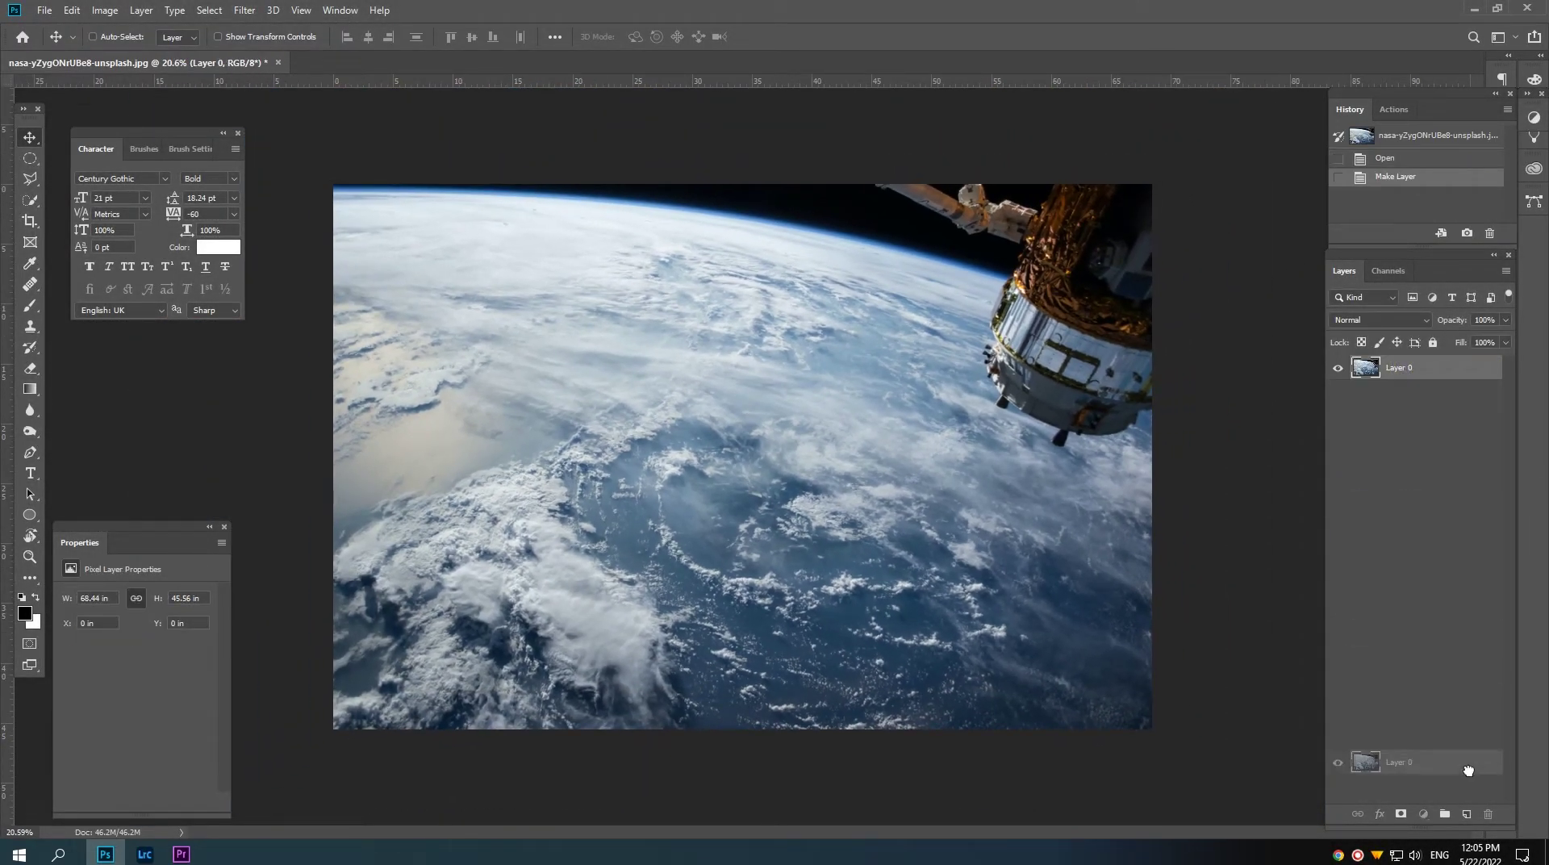
{"action": "scroll", "coordinate": [1072, 491], "scroll_direction": "down", "scroll_amount": 2, "text": "alt"}
{"action": "left_click_drag", "start_coordinate": [1452, 321], "coordinate": [1372, 331]}
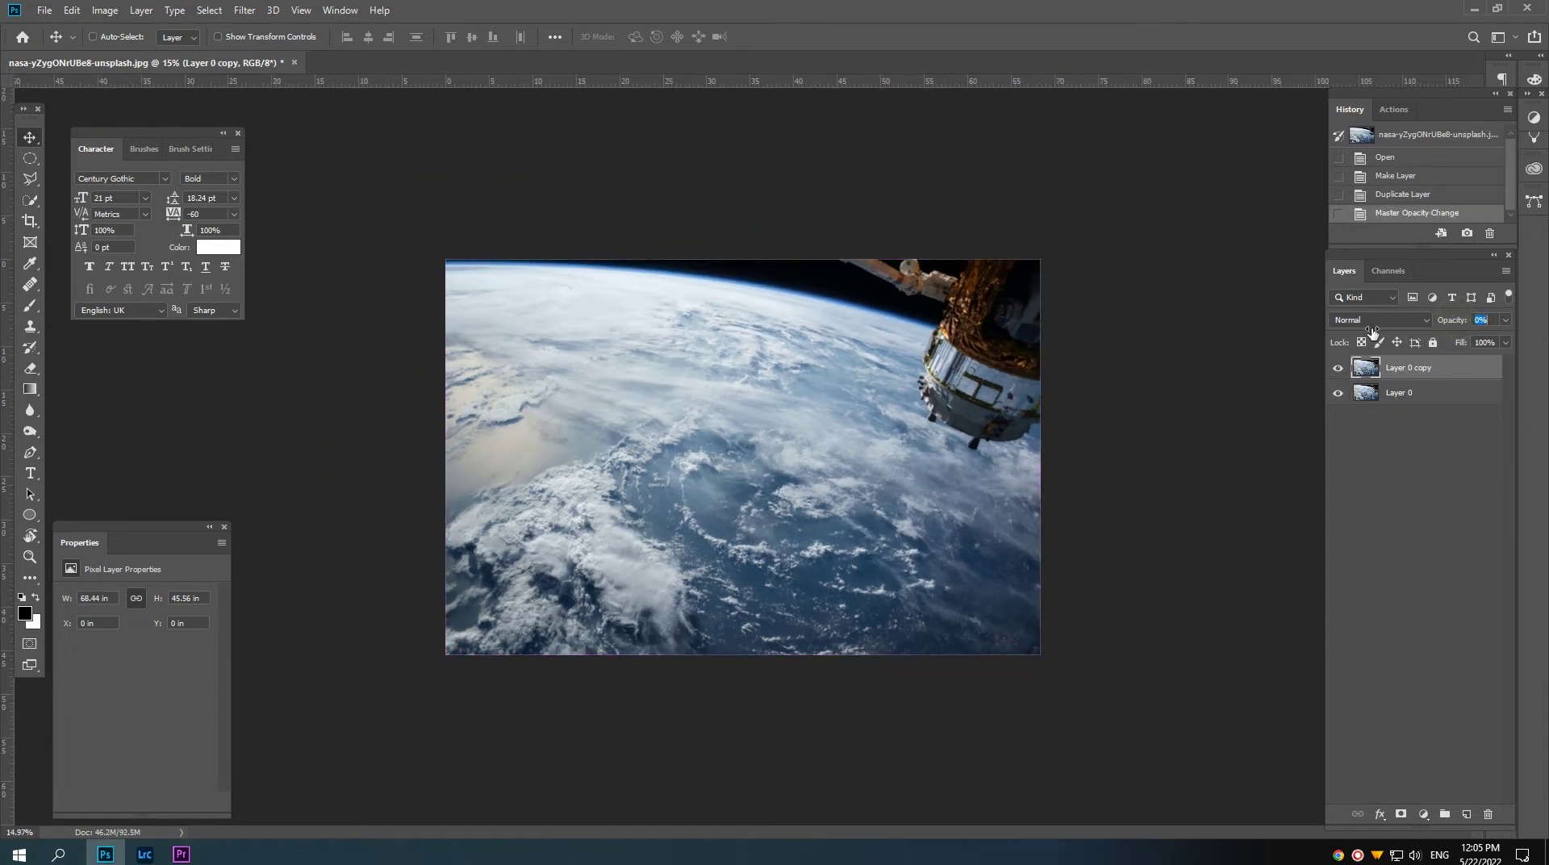
Step: Rotate the copy about 10° and shift it right to continue the horizon
{"action": "key", "text": "ctrl+t"}
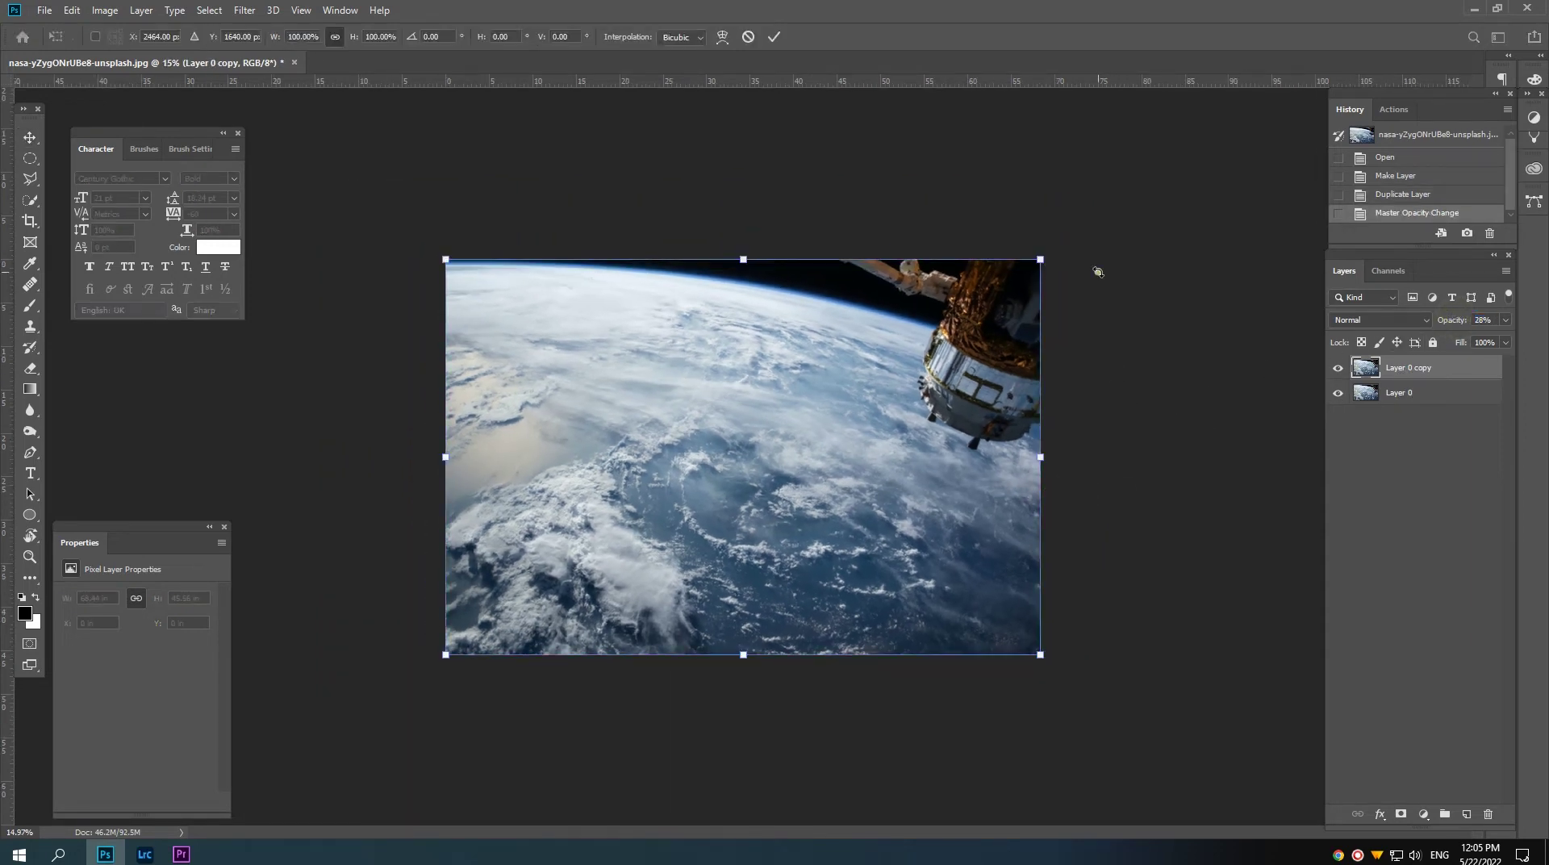
{"action": "left_click_drag", "start_coordinate": [1095, 270], "coordinate": [1106, 301]}
{"action": "mouse_move", "coordinate": [993, 403]}
{"action": "left_mouse_down"}
{"action": "mouse_move", "coordinate": [1089, 435]}
{"action": "mouse_move", "coordinate": [1023, 481]}
{"action": "left_mouse_up"}
{"action": "scroll", "coordinate": [1060, 479], "scroll_direction": "down", "scroll_amount": 1, "text": "alt"}
{"action": "scroll", "coordinate": [1060, 479], "scroll_direction": "down", "scroll_amount": 1, "text": "alt"}
{"action": "left_click_drag", "start_coordinate": [1149, 408], "coordinate": [1166, 396]}
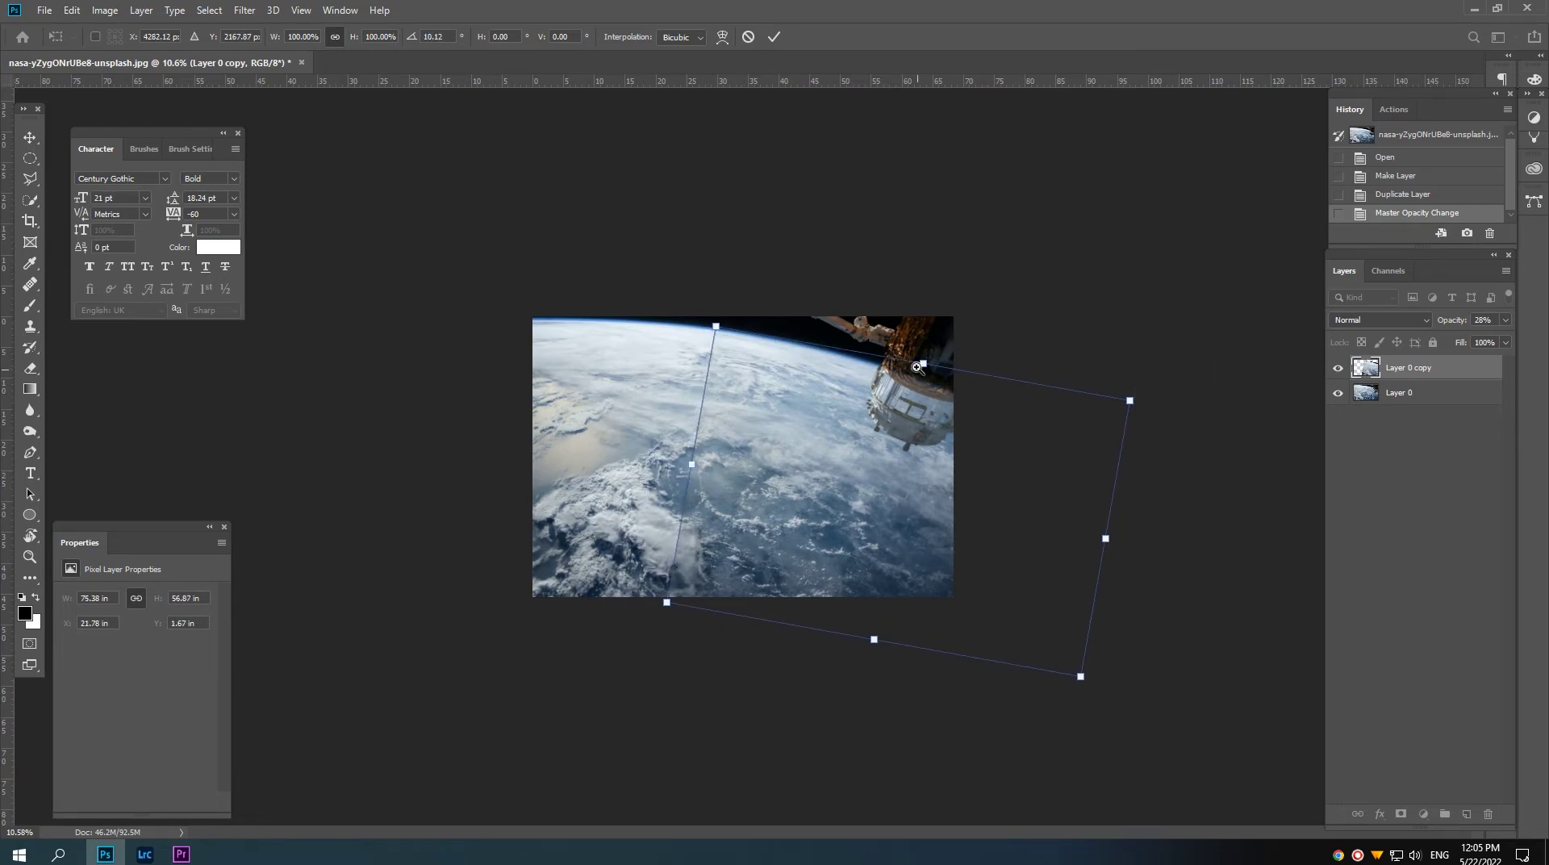
{"action": "scroll", "coordinate": [917, 368], "scroll_direction": "up", "scroll_amount": 6}
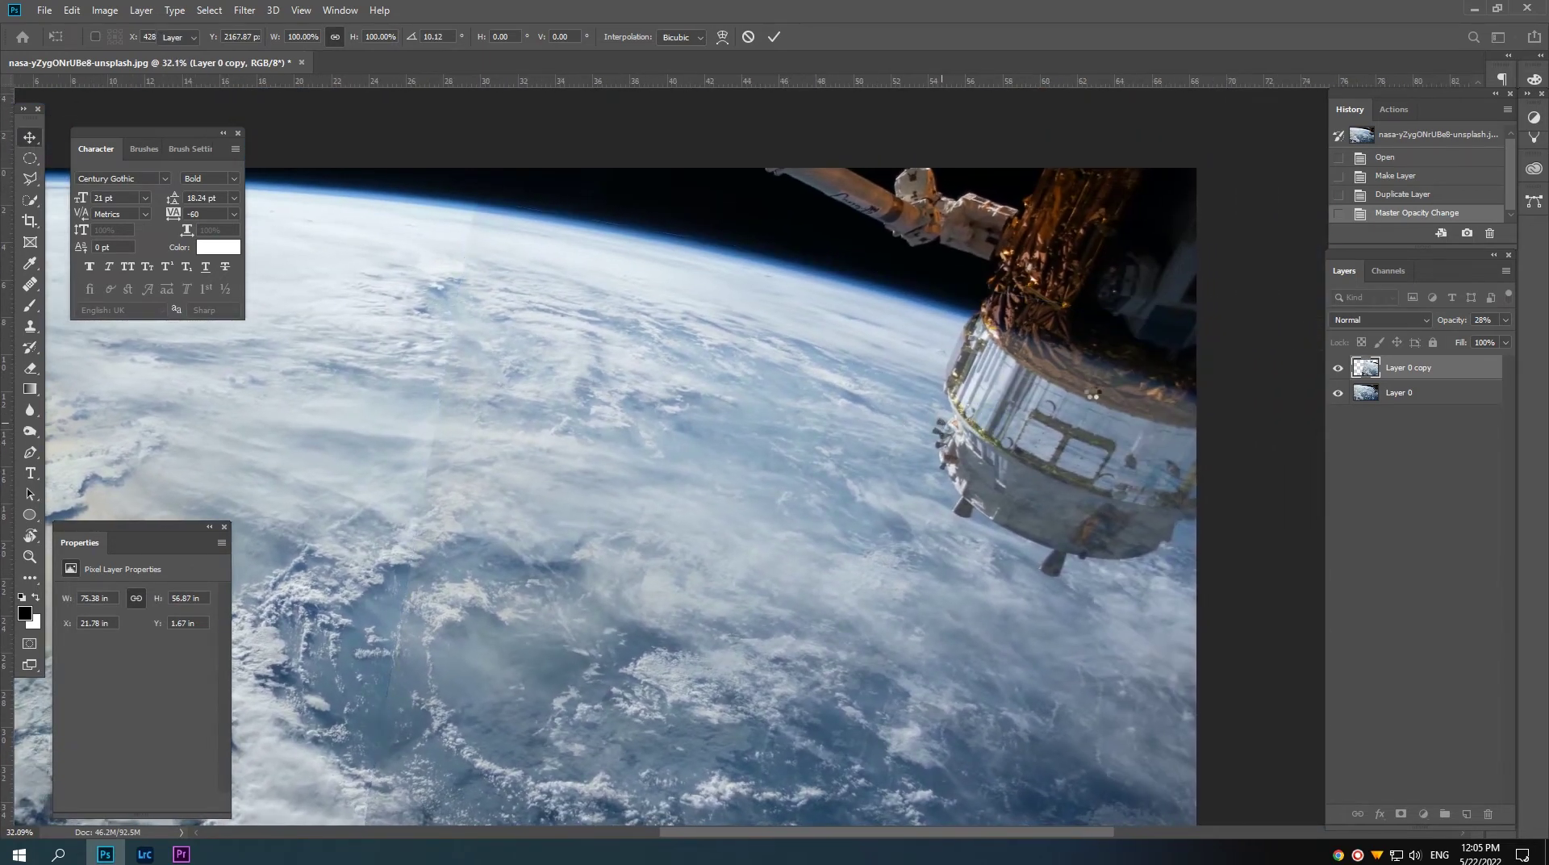
{"action": "key", "text": "Return"}
Step: Restore the copy to 100% opacity and nudge it up slightly
{"action": "left_click_drag", "start_coordinate": [1447, 319], "coordinate": [1544, 321]}
{"action": "key", "text": "Up"}
{"action": "key", "text": "Up"}
{"action": "key", "text": "Up"}
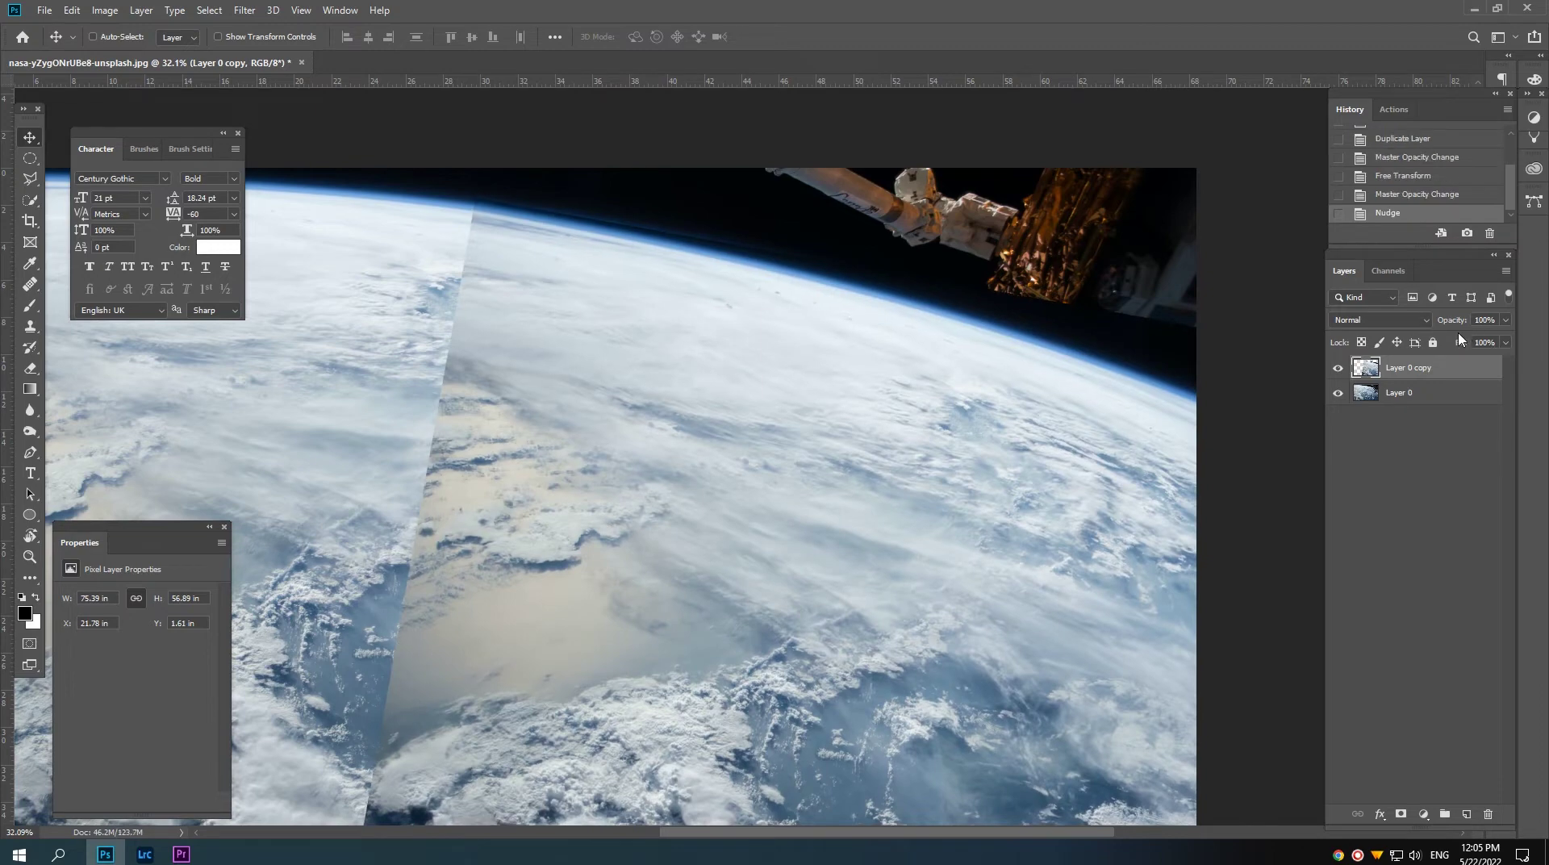
{"action": "key", "text": "Up"}
{"action": "key", "text": "ctrl+minus"}
{"action": "key", "text": "ctrl+minus"}
Step: Add a layer mask to the rotated copy and fade the seam with a black-to-white gradient
{"action": "left_click", "coordinate": [1401, 814]}
{"action": "left_click_drag", "start_coordinate": [1113, 638], "coordinate": [952, 527]}
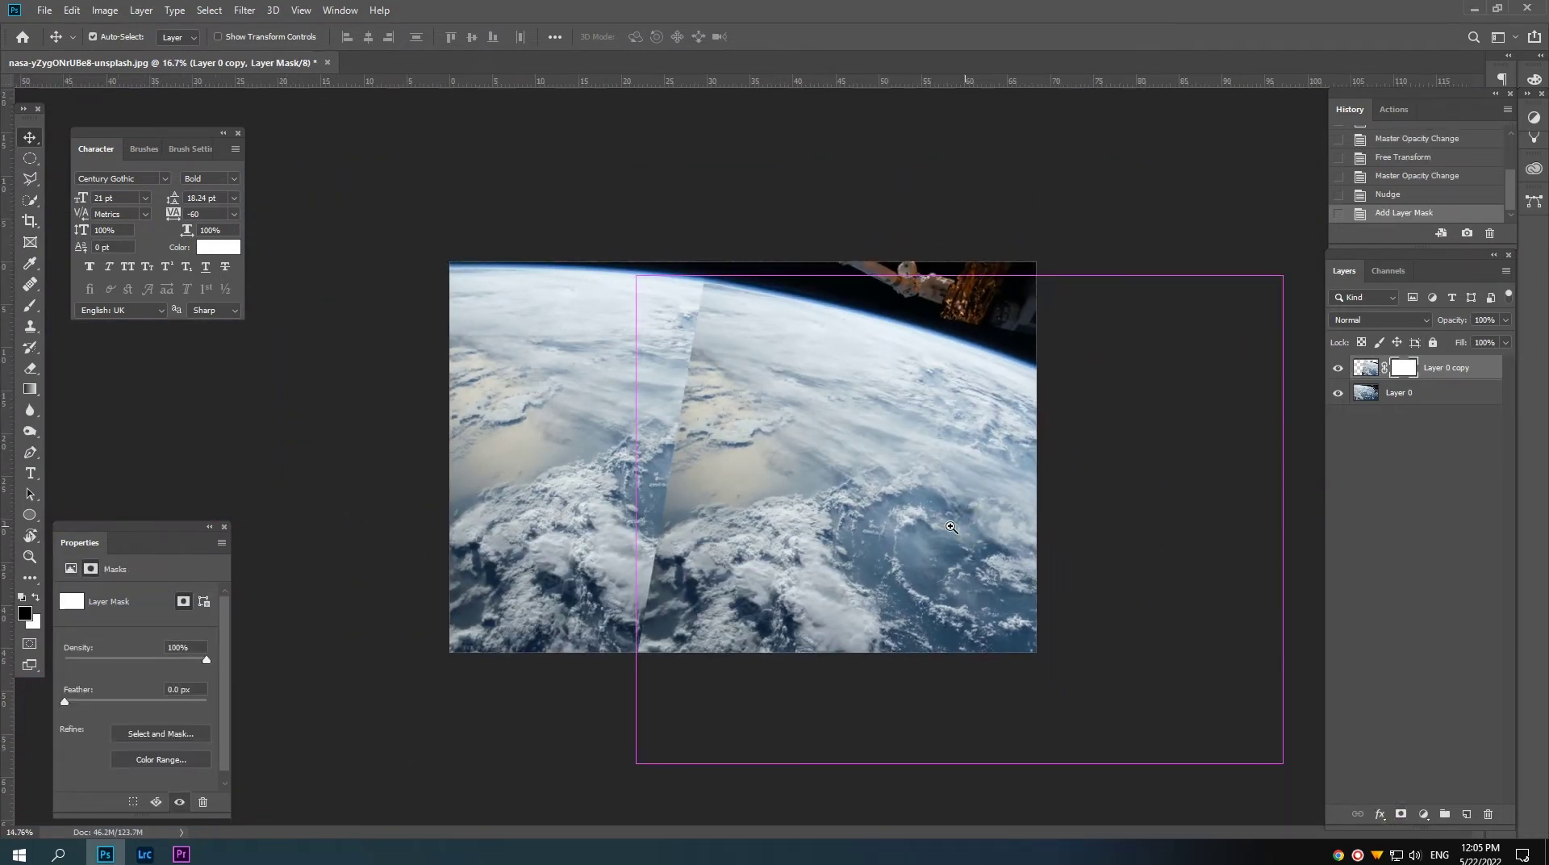
{"action": "key", "text": "g"}
{"action": "key", "text": "ctrl+plus"}
{"action": "left_click_drag", "start_coordinate": [677, 403], "coordinate": [815, 403]}
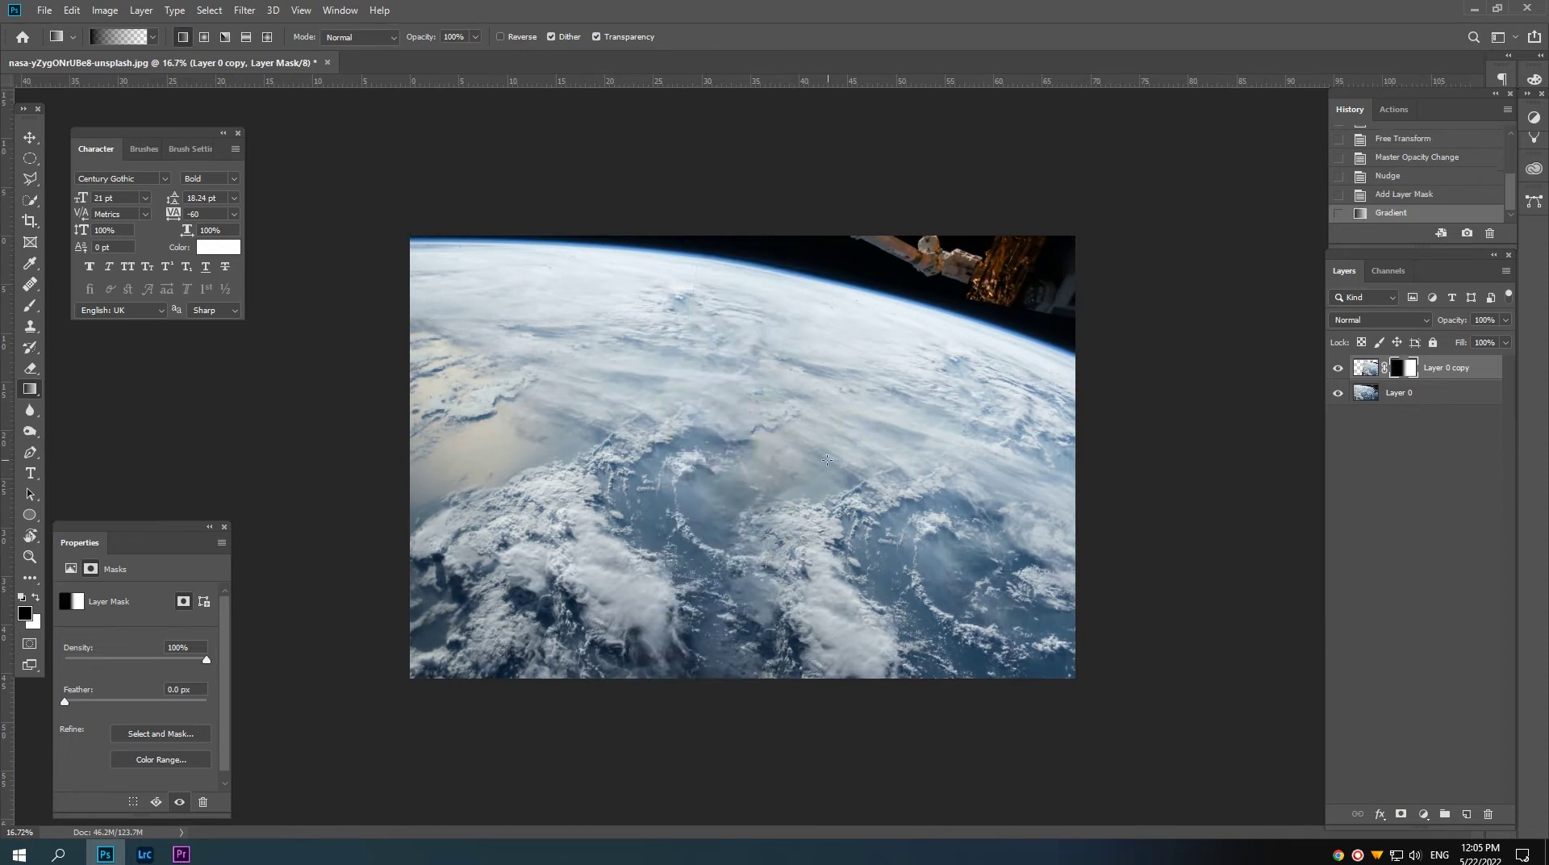
Step: Refine the gradient blend across the seam and merge the two Earth layers into one
{"action": "key", "text": "ctrl+plus"}
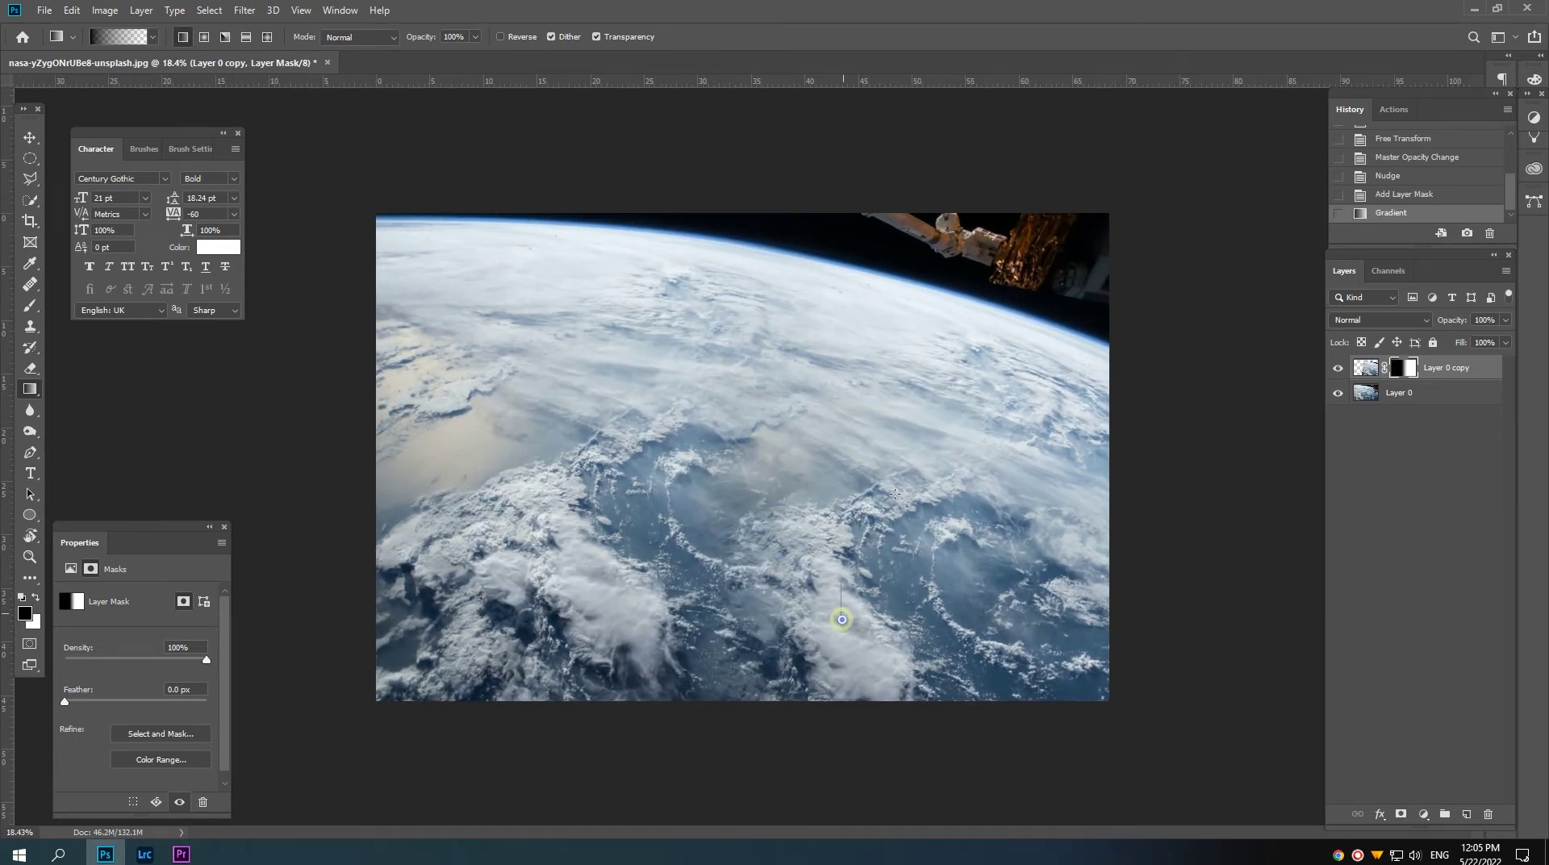
{"action": "left_click_drag", "start_coordinate": [841, 618], "coordinate": [842, 638]}
{"action": "left_click_drag", "start_coordinate": [864, 440], "coordinate": [940, 452]}
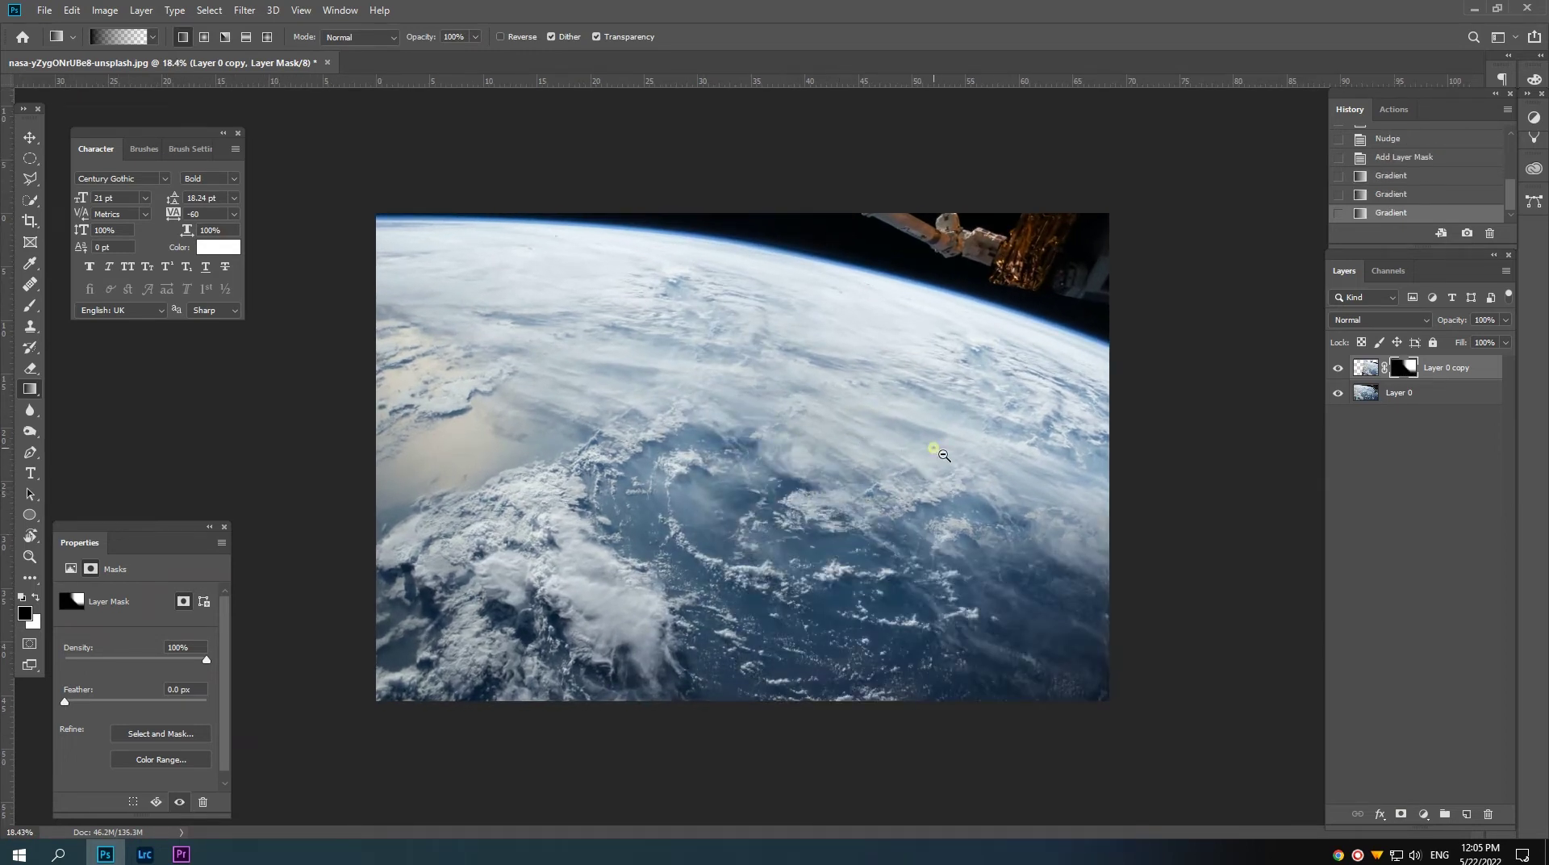
{"action": "key", "text": "v"}
{"action": "key", "text": "ctrl+e"}
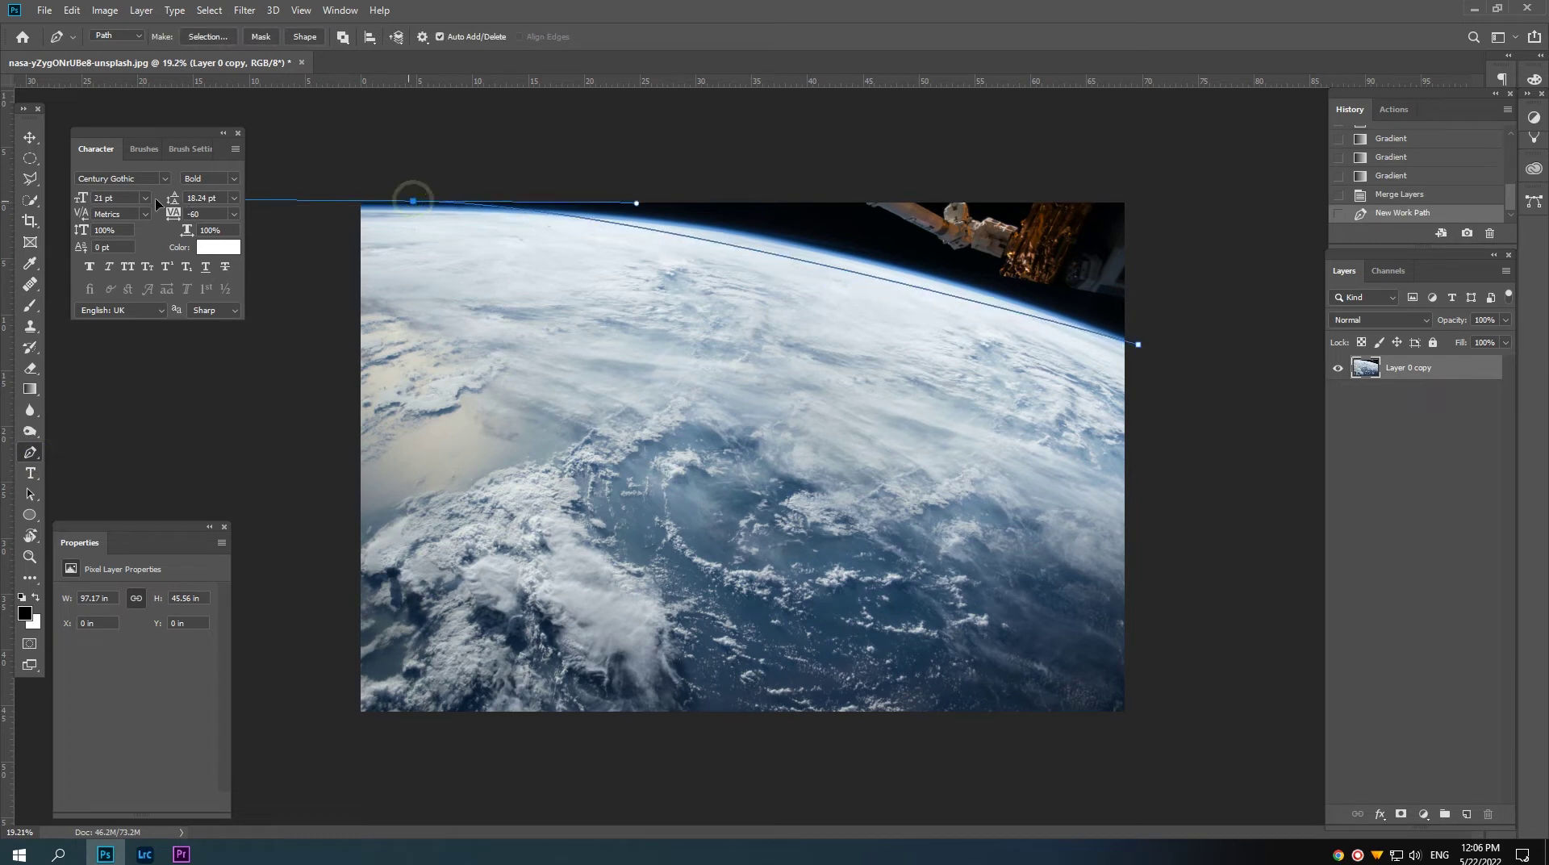
Step: Trace a closed pen path along Earth's horizon around the space area
{"action": "left_click_drag", "start_coordinate": [158, 204], "coordinate": [14, 206]}
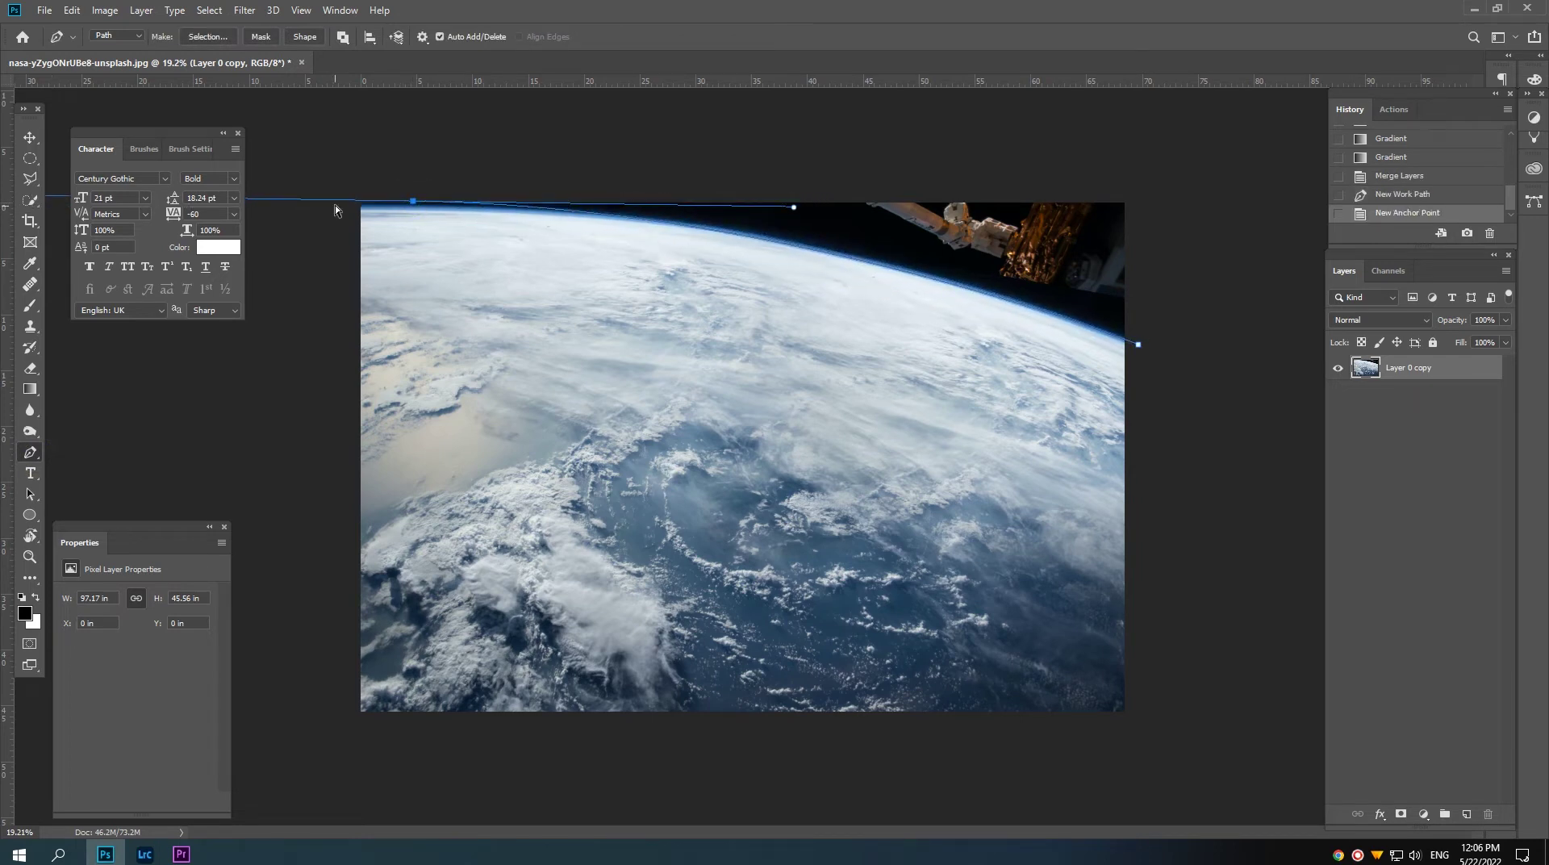
{"action": "key", "text": "ctrl+z"}
{"action": "left_click_drag", "start_coordinate": [464, 204], "coordinate": [75, 203]}
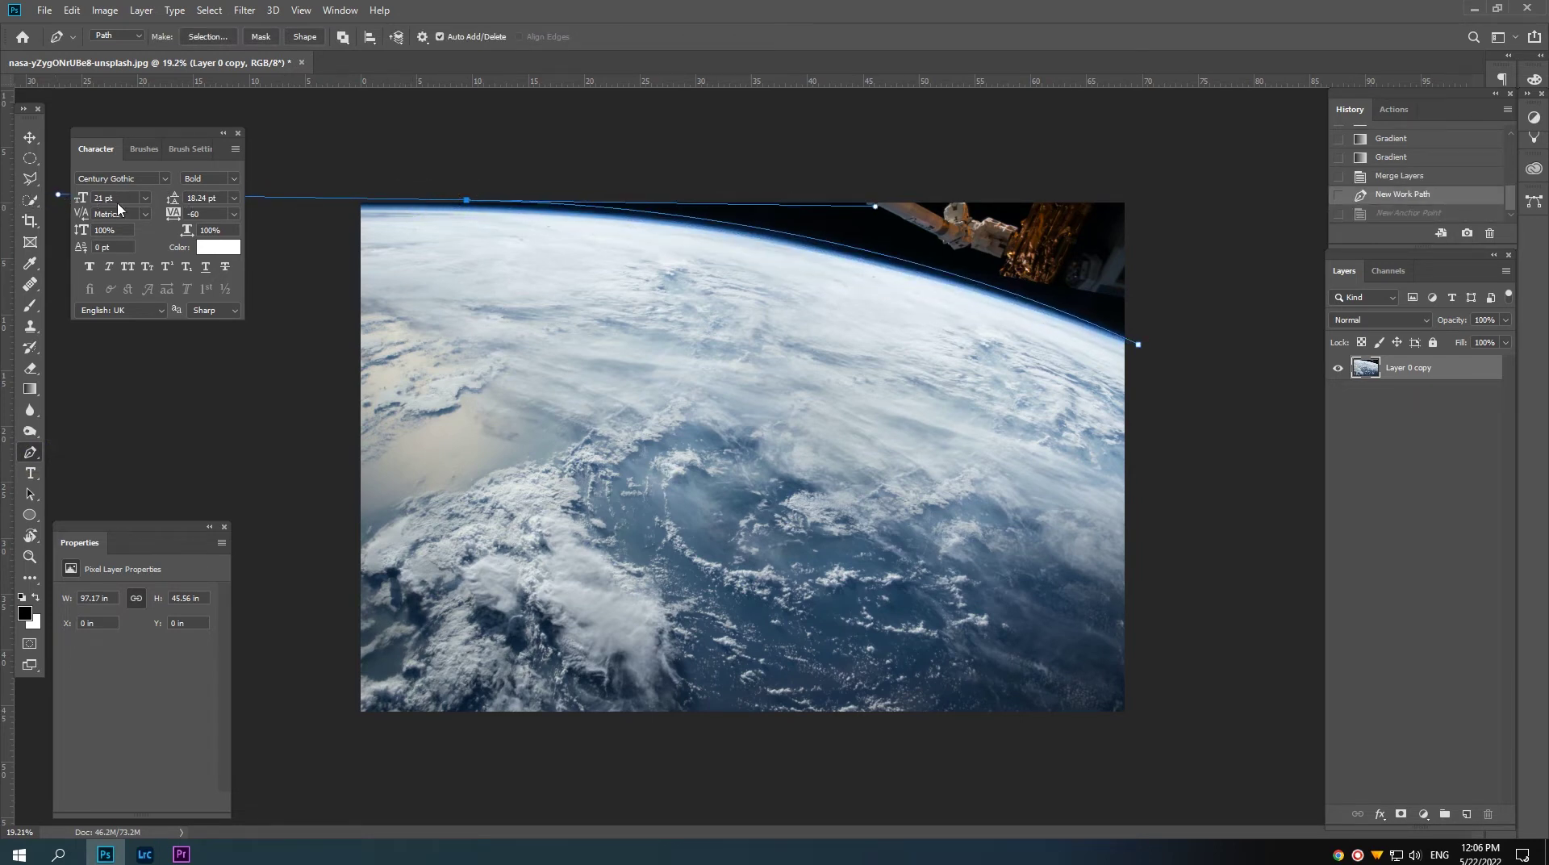
{"action": "key", "text": "ctrl+minus"}
{"action": "key", "text": "ctrl+minus"}
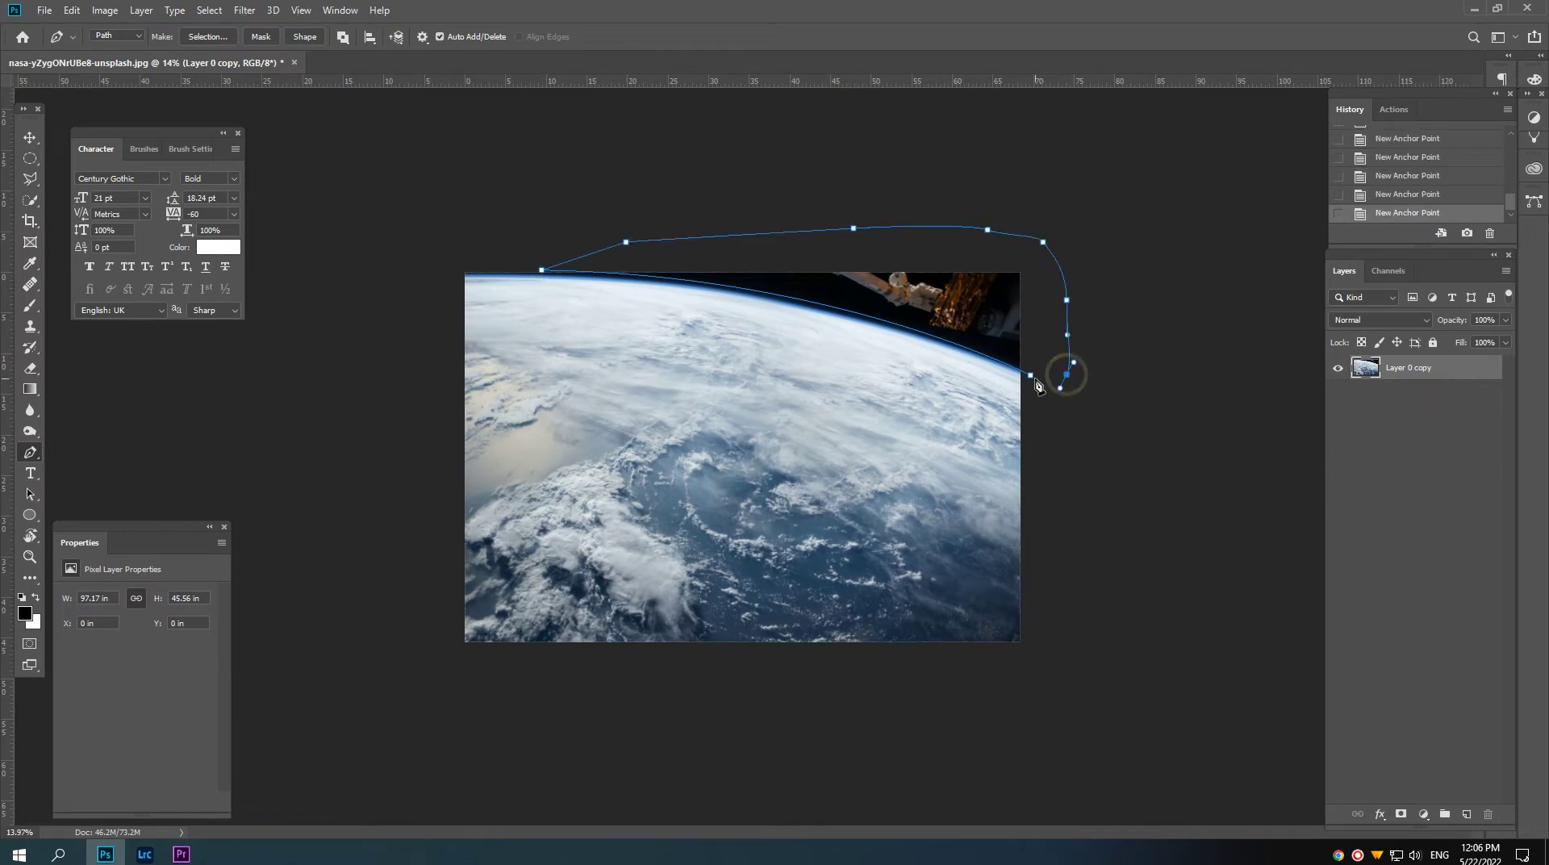
{"action": "left_click", "coordinate": [1038, 386]}
{"action": "scroll", "coordinate": [906, 332], "scroll_direction": "up", "scroll_amount": 1}
{"action": "scroll", "coordinate": [875, 315], "scroll_direction": "up", "scroll_amount": 1}
Step: Turn the path into a selection and fill the space above the horizon with black
{"action": "key", "text": "ctrl+Return"}
{"action": "scroll", "coordinate": [991, 316], "scroll_direction": "up", "scroll_amount": 3}
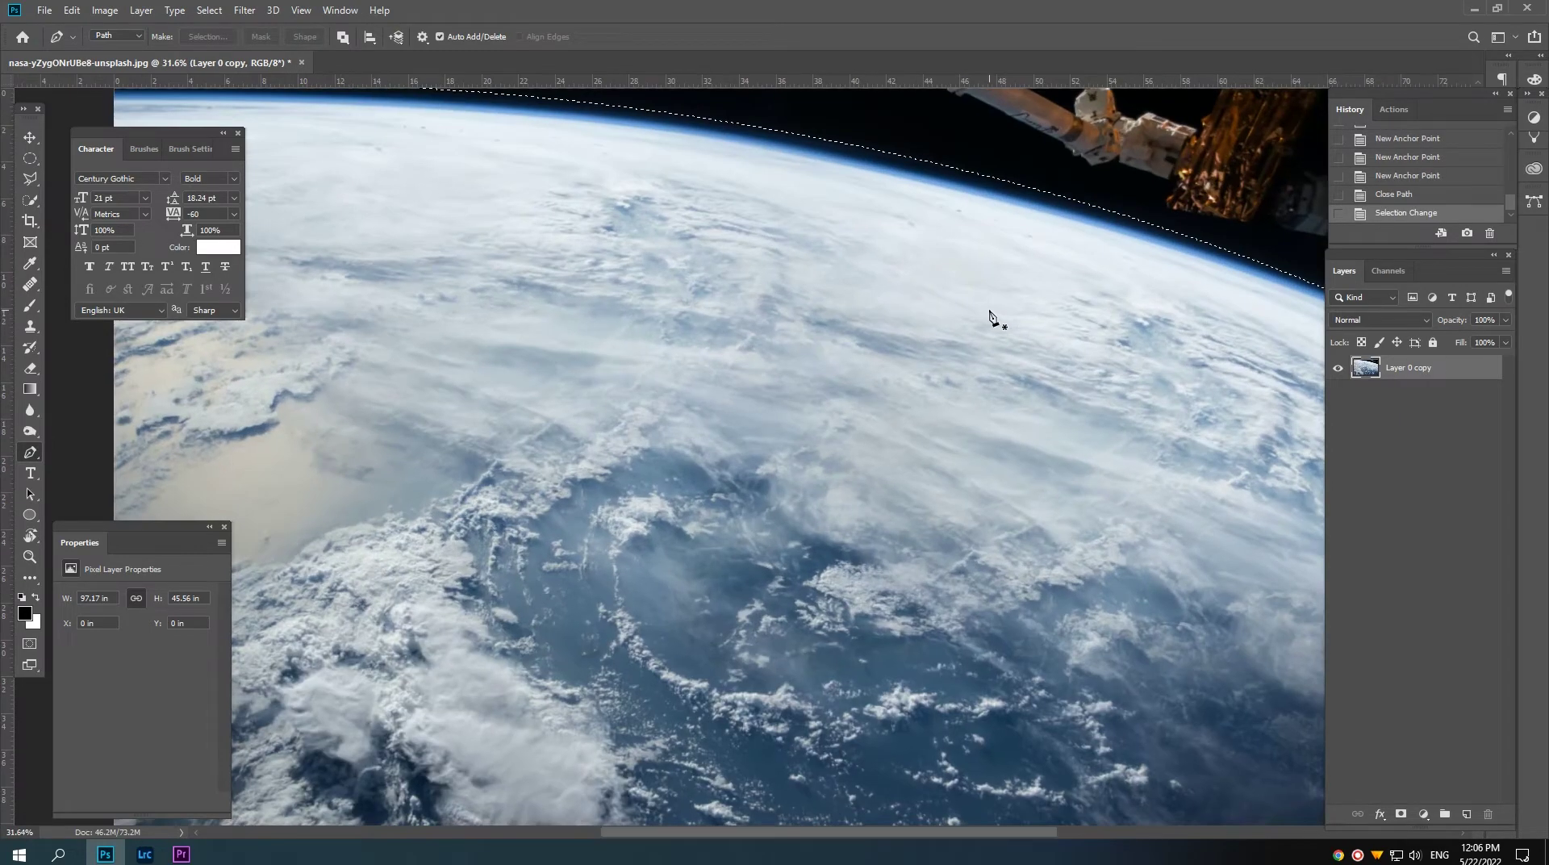
{"action": "scroll", "coordinate": [968, 150], "scroll_direction": "down", "scroll_amount": 2}
{"action": "key", "text": "alt+BackSpace"}
{"action": "key", "text": "ctrl+d"}
{"action": "key", "text": "v"}
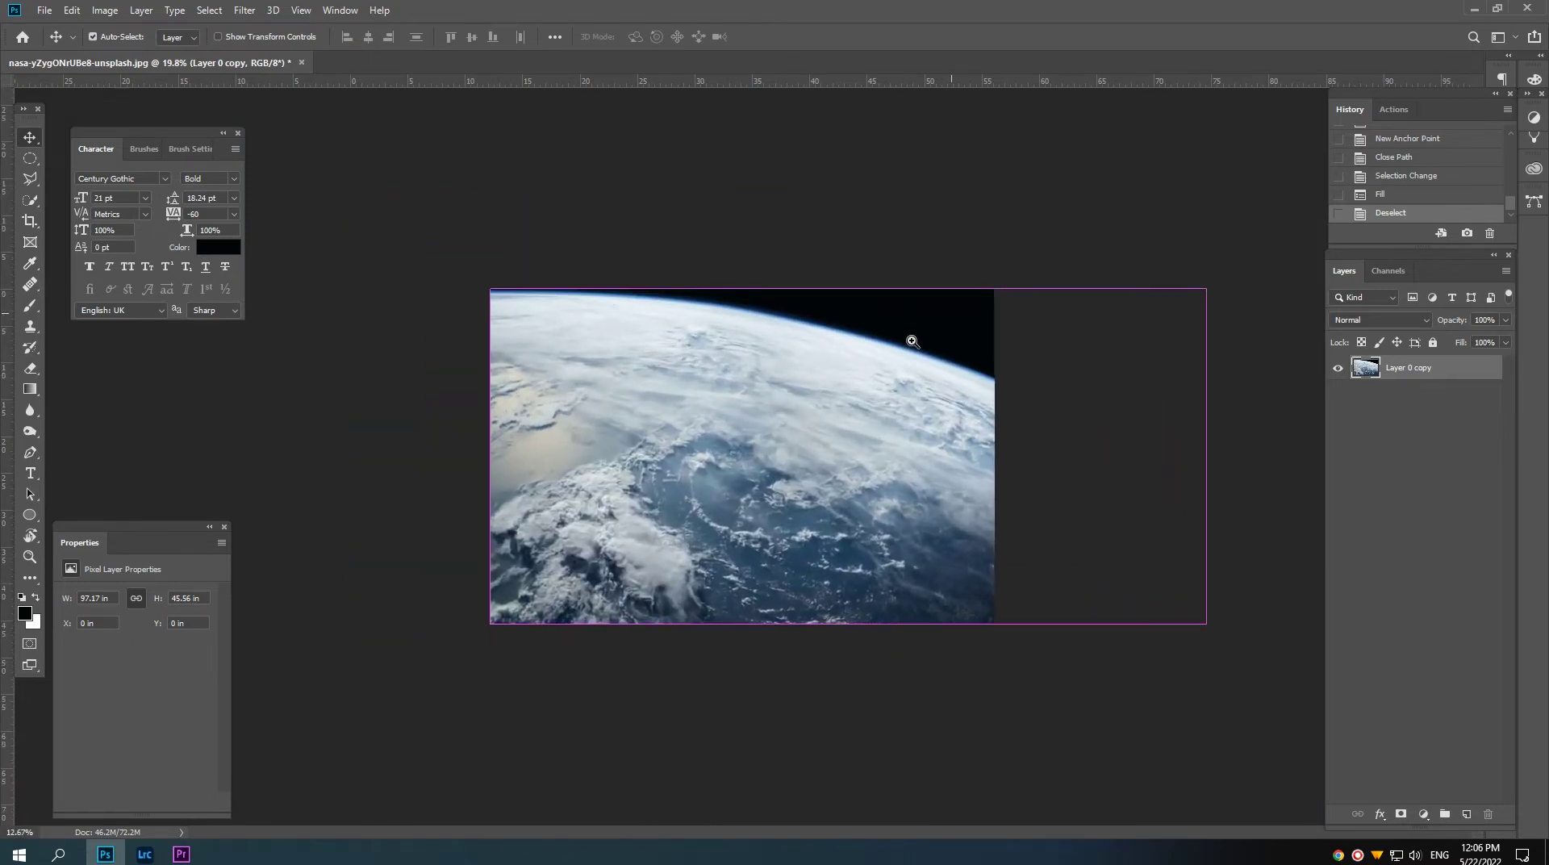
Step: On the street photo, apply Levels with the white input raised to 251
{"action": "key", "text": "ctrl+Tab"}
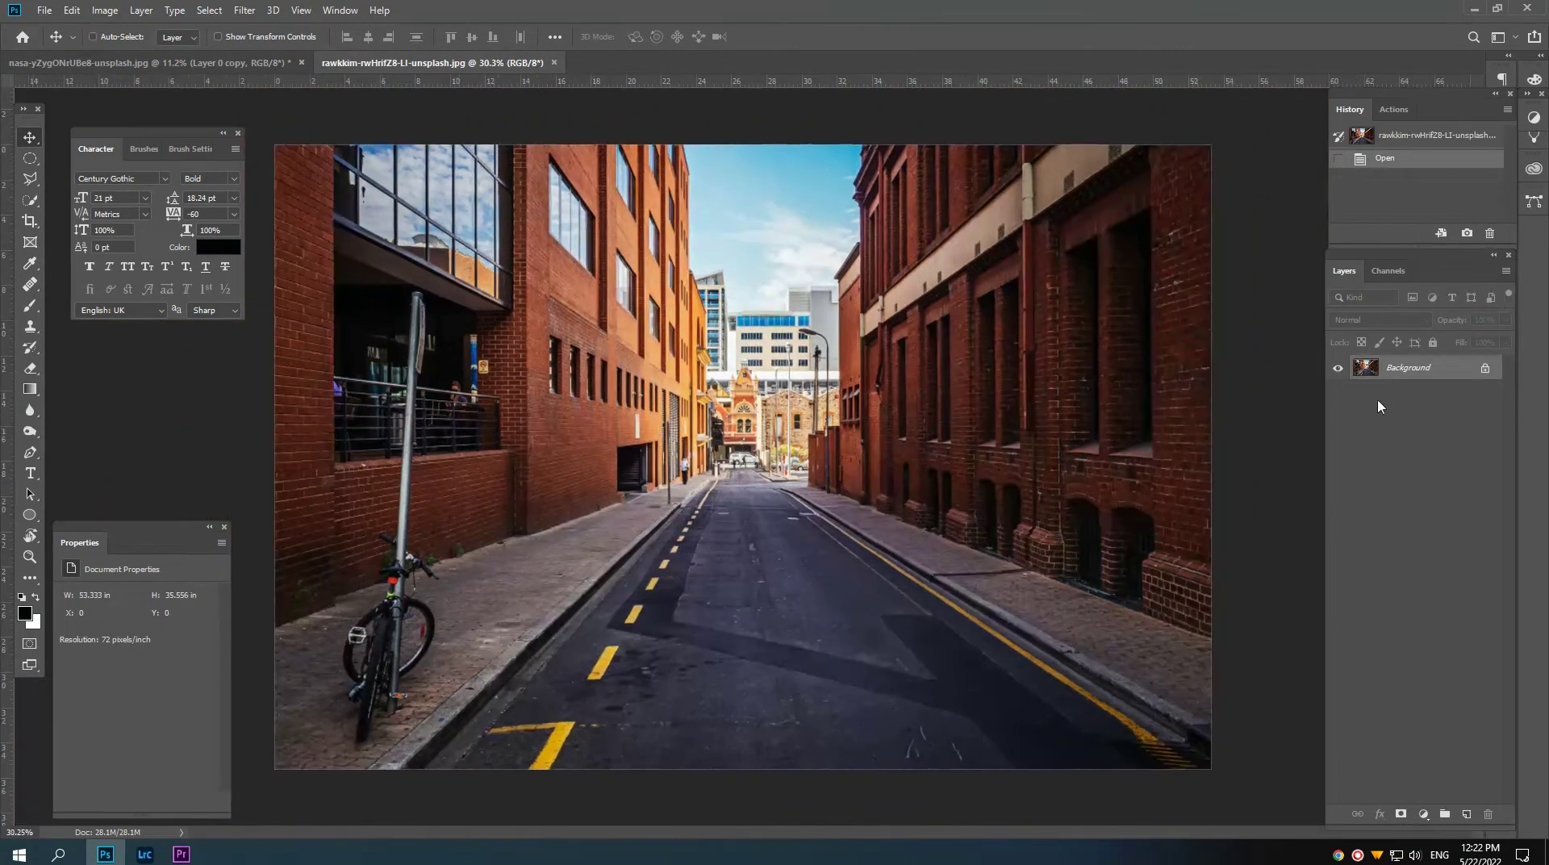
{"action": "key", "text": "ctrl+l"}
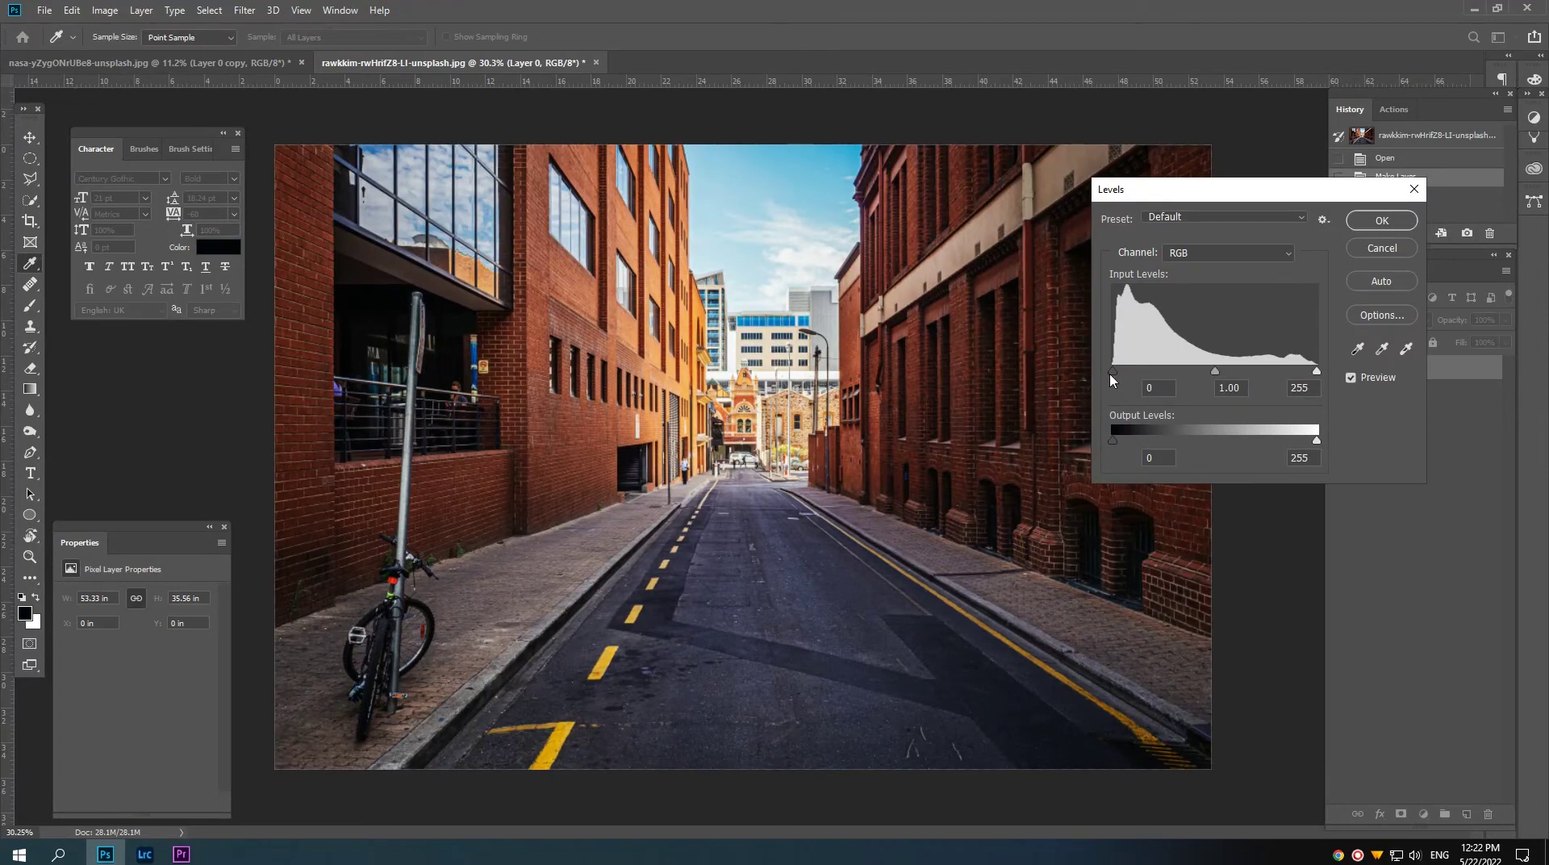
{"action": "left_click_drag", "start_coordinate": [1317, 370], "coordinate": [1314, 371]}
{"action": "left_click", "coordinate": [1362, 228]}
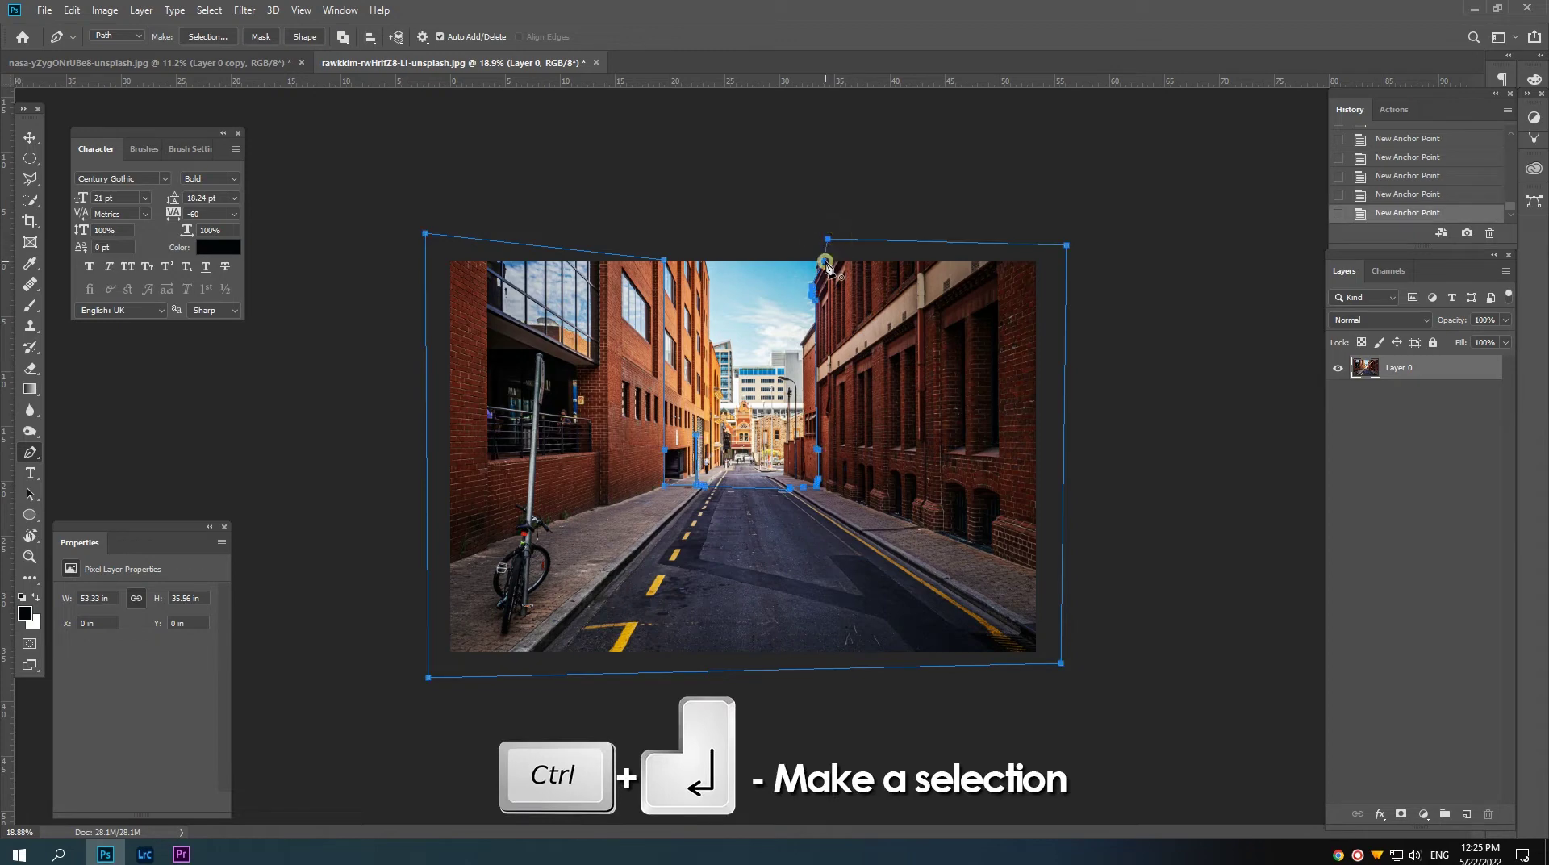
Step: Mask out the sky using the path selection, then start a new 1920×1080 document
{"action": "key", "text": "ctrl+Return"}
{"action": "left_click", "coordinate": [1403, 814]}
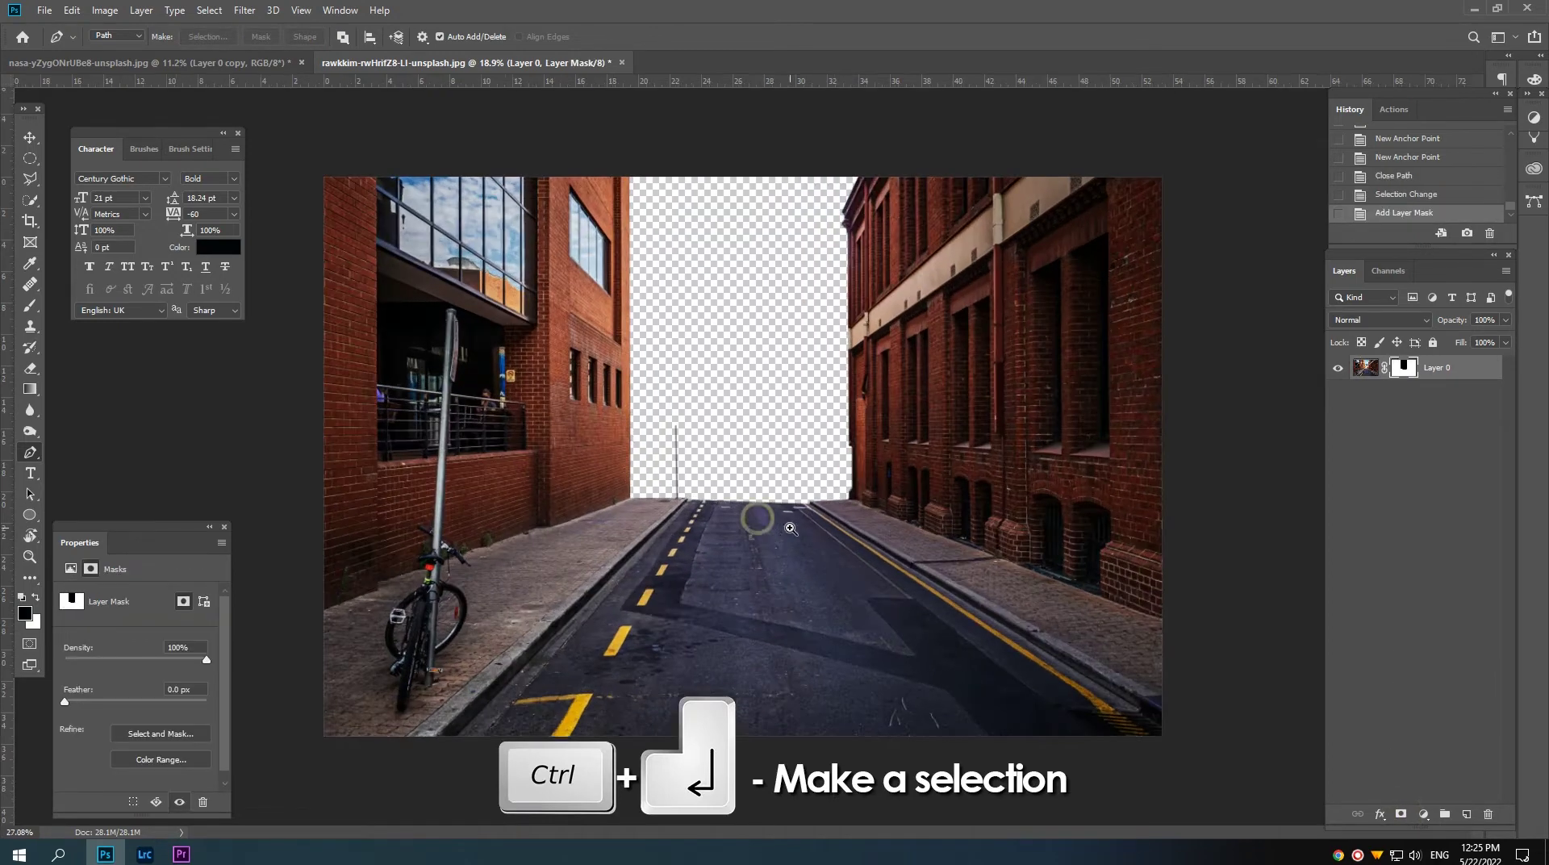
{"action": "scroll", "coordinate": [752, 500], "scroll_direction": "up", "scroll_amount": 2}
{"action": "scroll", "coordinate": [752, 500], "scroll_direction": "down", "scroll_amount": 1}
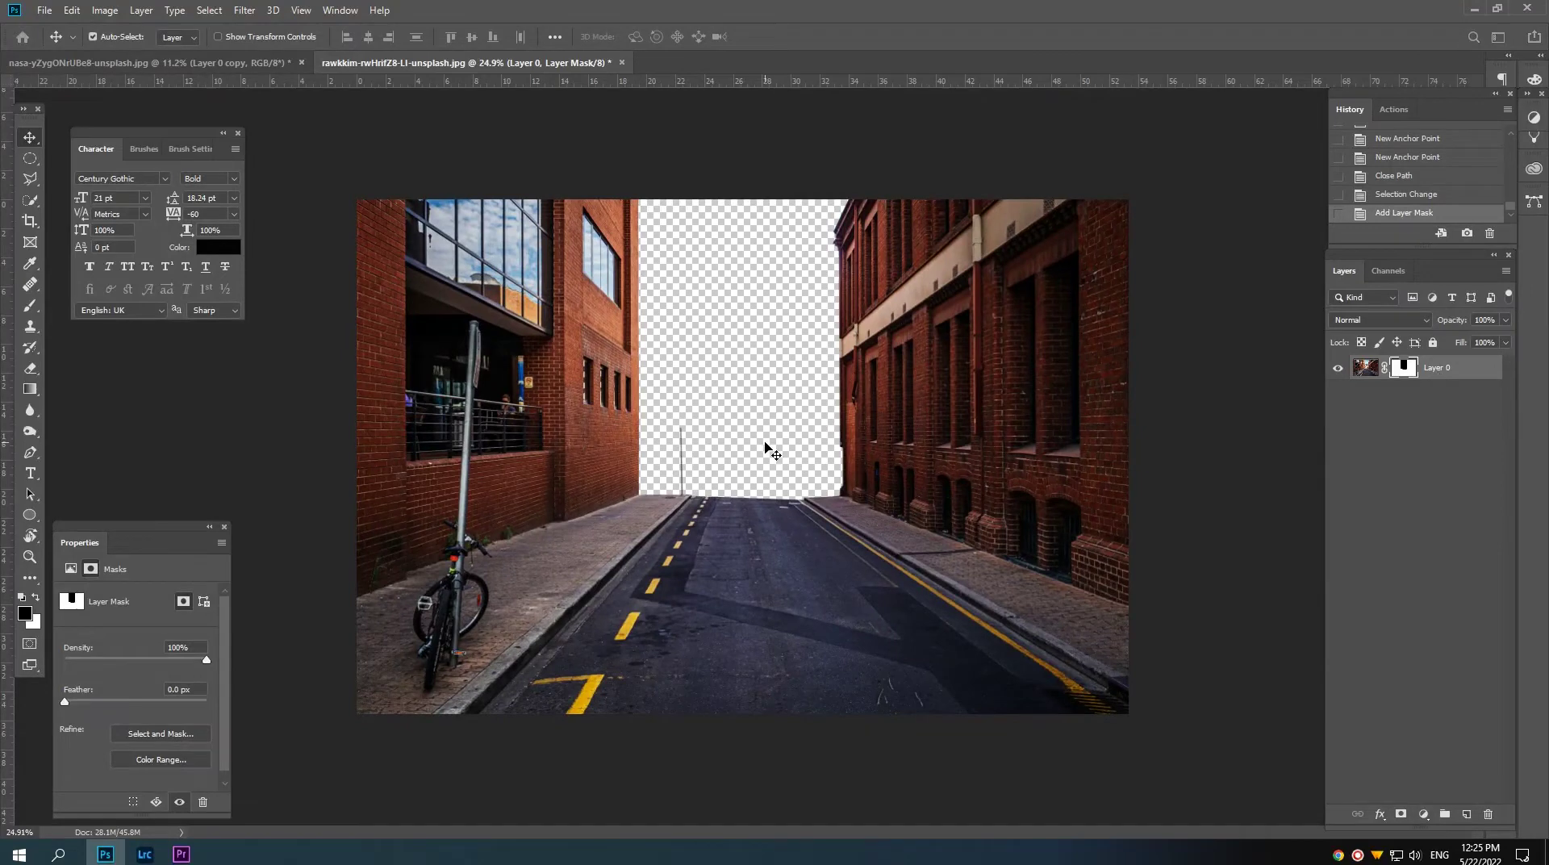
{"action": "key", "text": "ctrl+n"}
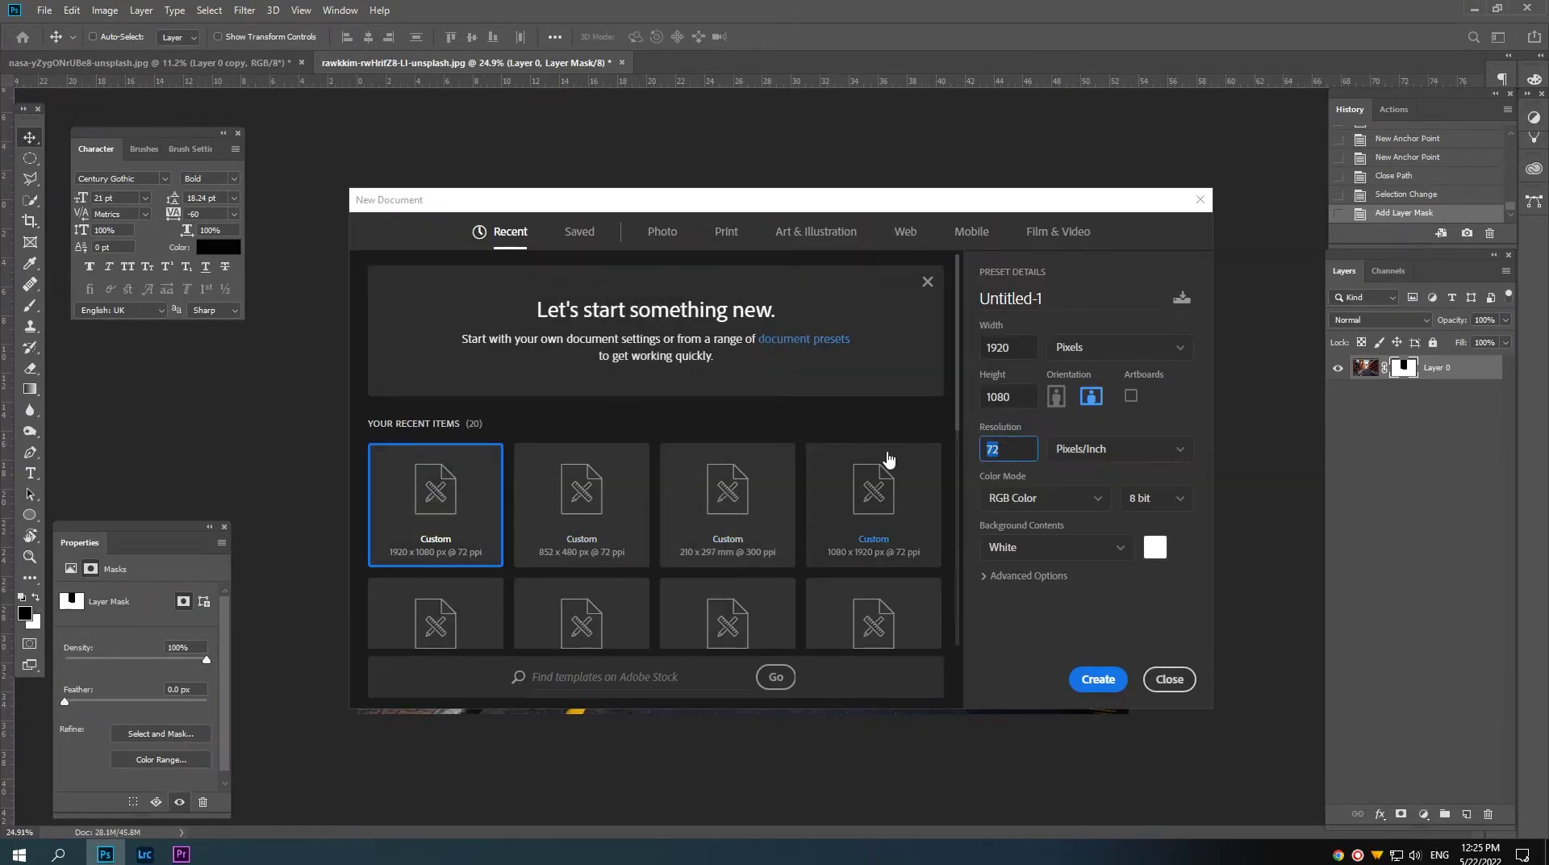
Step: Create the 1920×1080 document and move the masked street layer into it
{"action": "left_click", "coordinate": [1097, 679]}
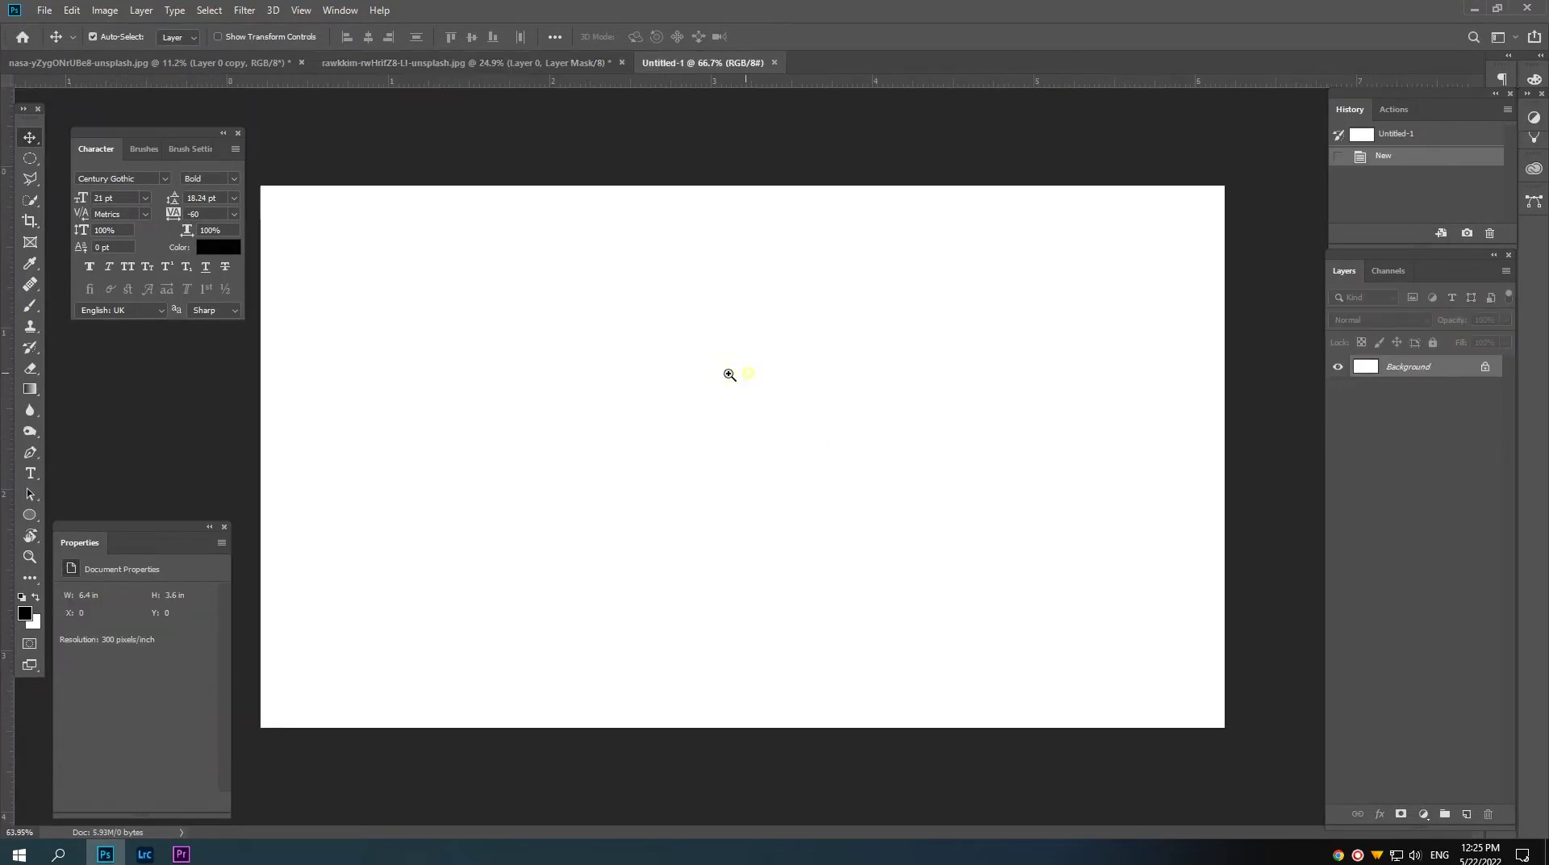
{"action": "left_click", "coordinate": [574, 62]}
{"action": "left_click_drag", "start_coordinate": [1372, 367], "coordinate": [817, 430]}
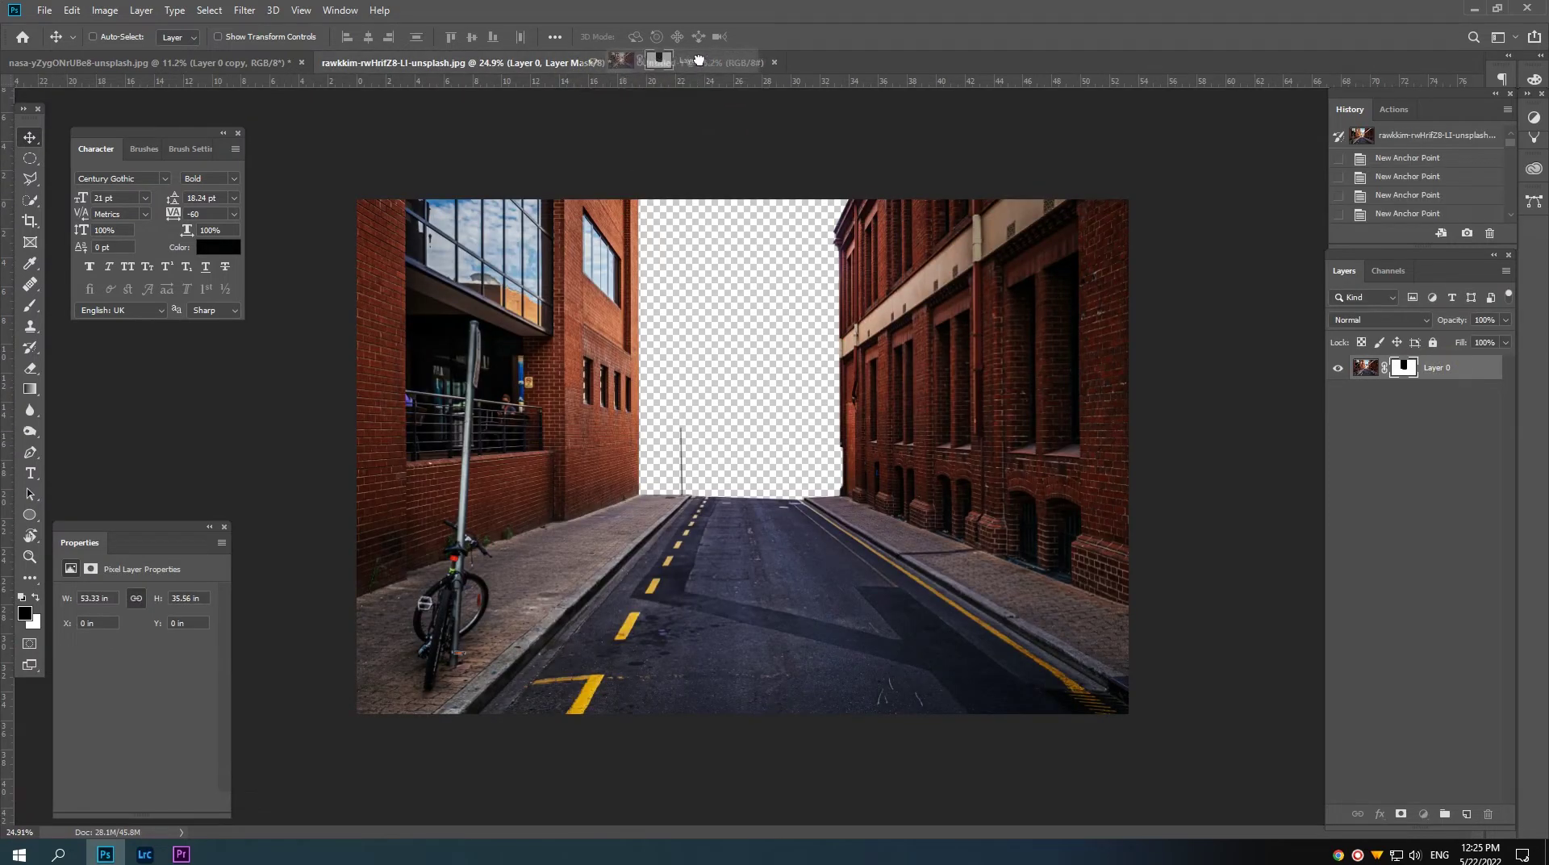
Step: Scale the street layer so it fills the width of the canvas
{"action": "key", "text": "ctrl+t"}
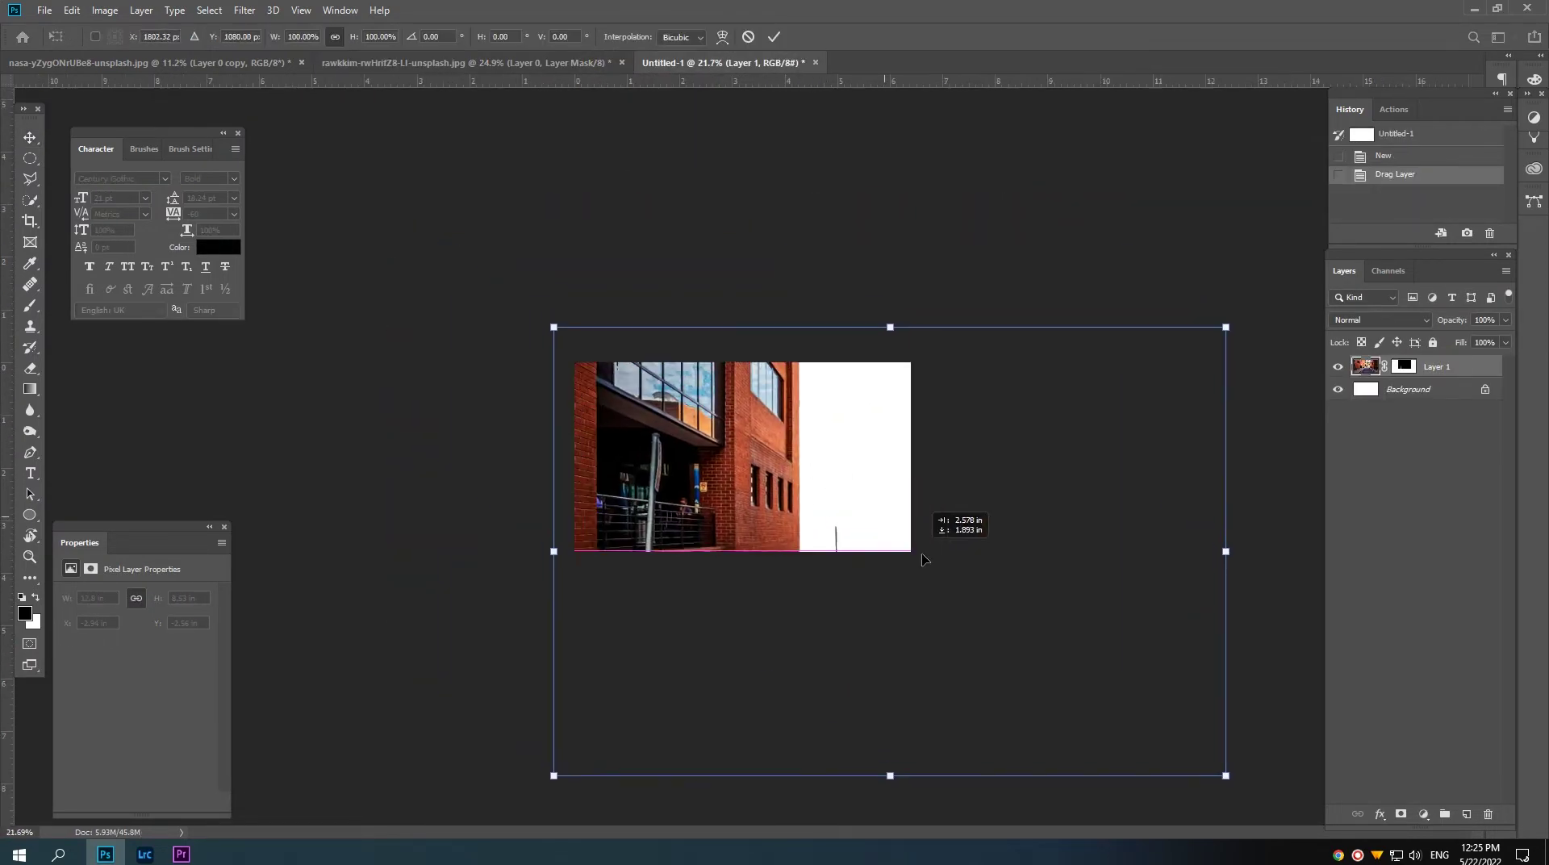
{"action": "key", "text": "ctrl+0"}
{"action": "mouse_move", "coordinate": [1009, 642]}
{"action": "left_mouse_down"}
{"action": "mouse_move", "coordinate": [833, 529]}
{"action": "mouse_move", "coordinate": [924, 569]}
{"action": "left_mouse_up"}
{"action": "left_click_drag", "start_coordinate": [987, 645], "coordinate": [981, 641]}
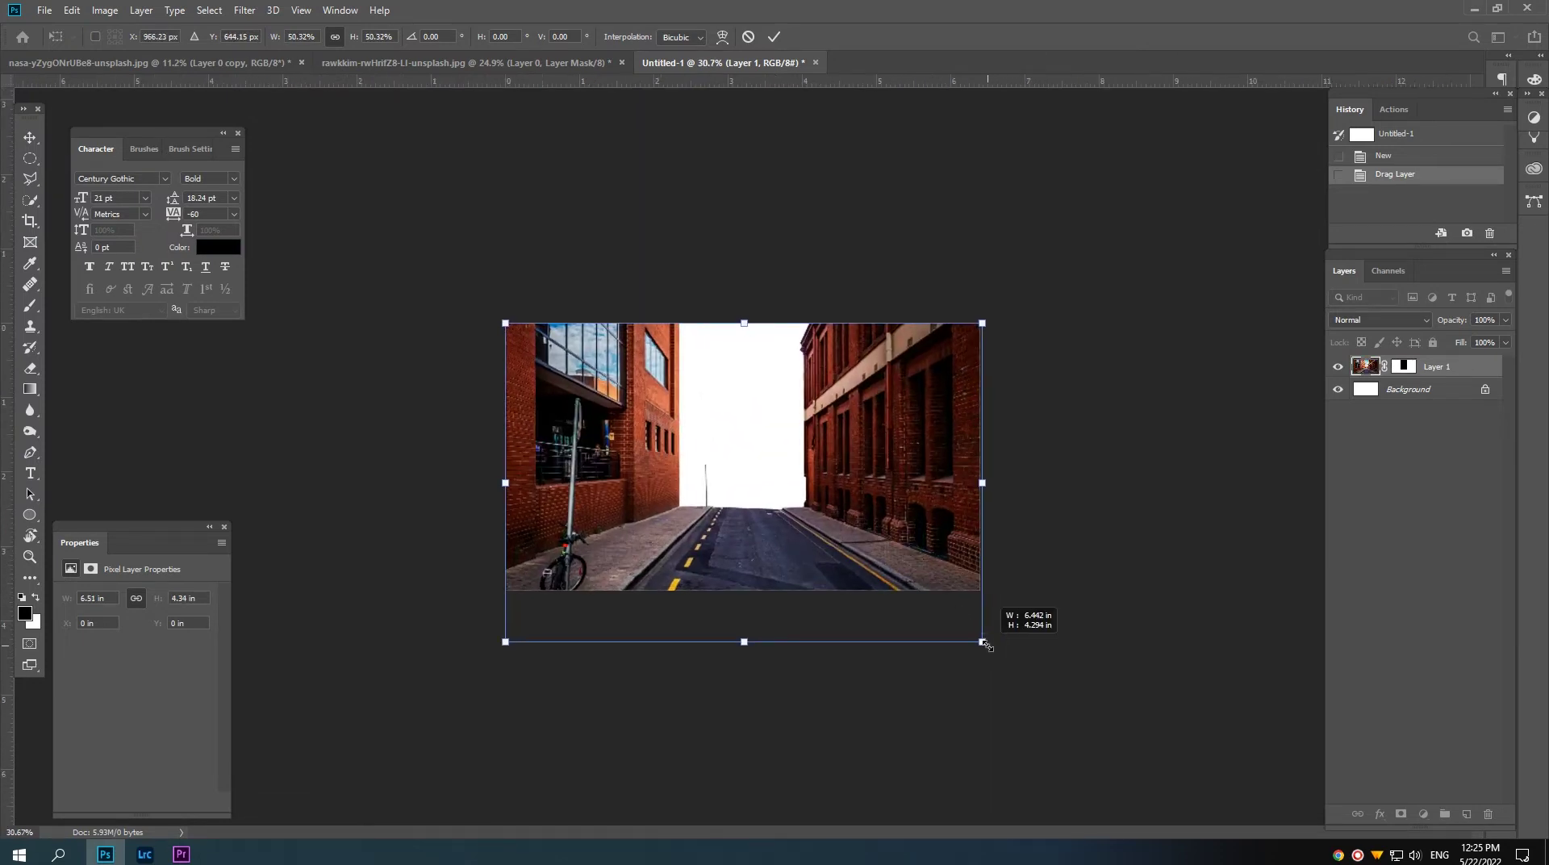
{"action": "left_click_drag", "start_coordinate": [743, 641], "coordinate": [741, 601]}
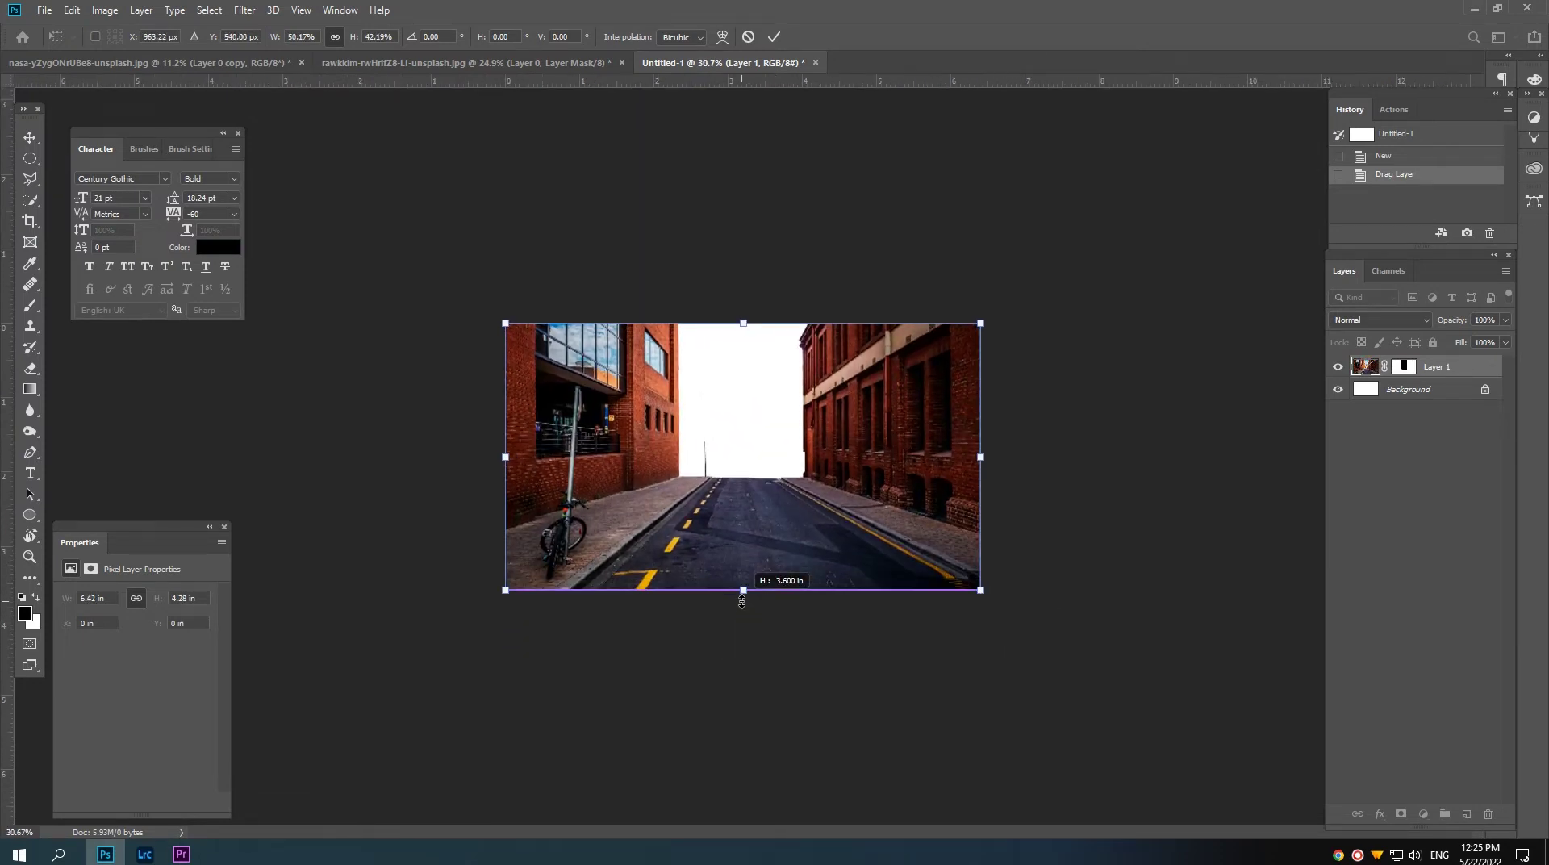
{"action": "left_click_drag", "start_coordinate": [750, 520], "coordinate": [747, 520]}
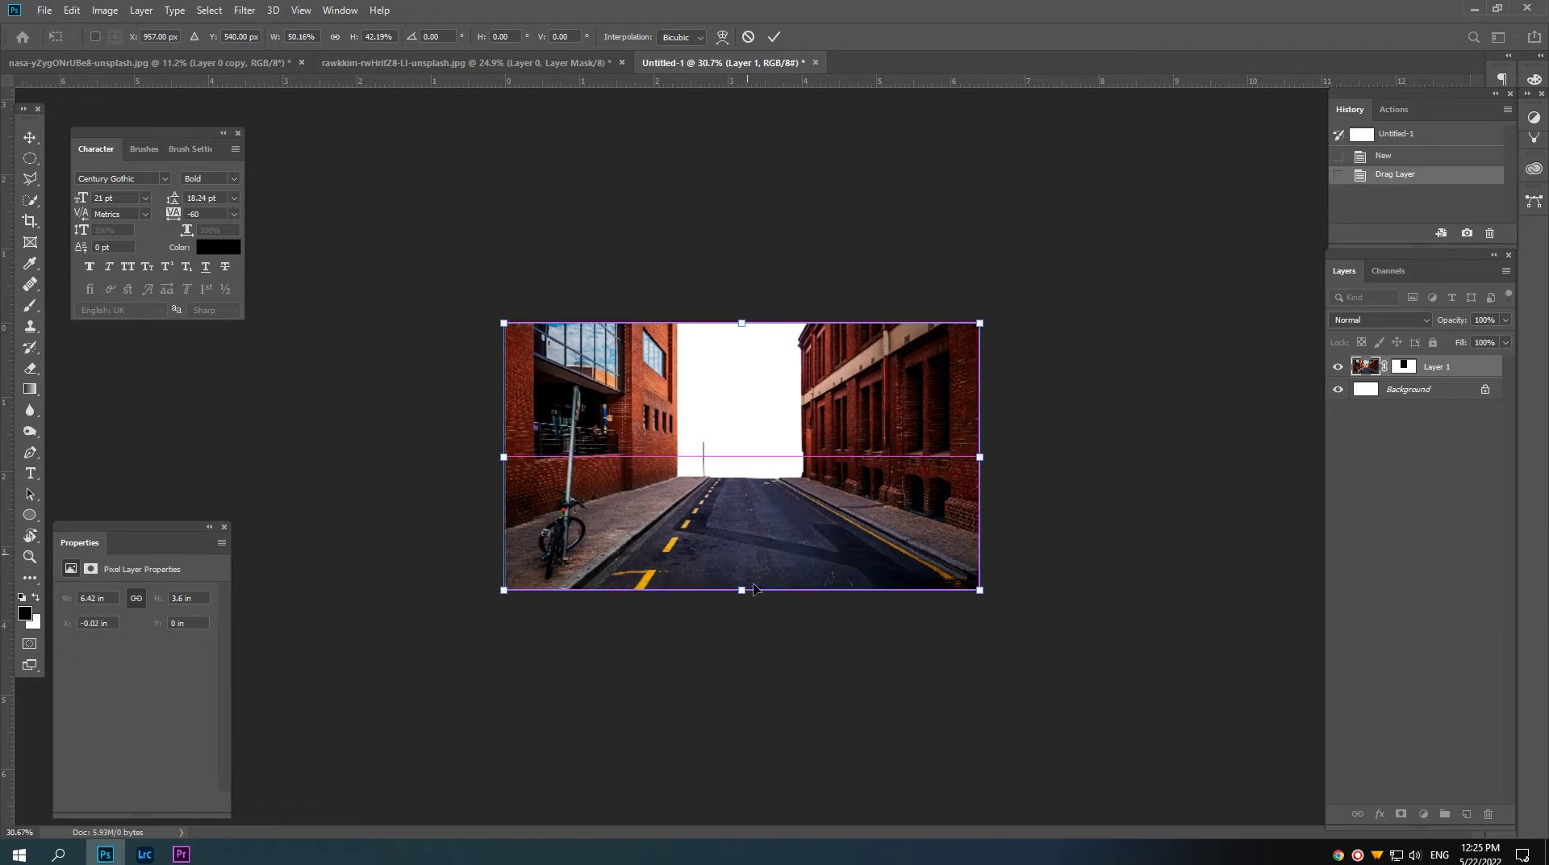
{"action": "left_click_drag", "start_coordinate": [744, 589], "coordinate": [740, 617]}
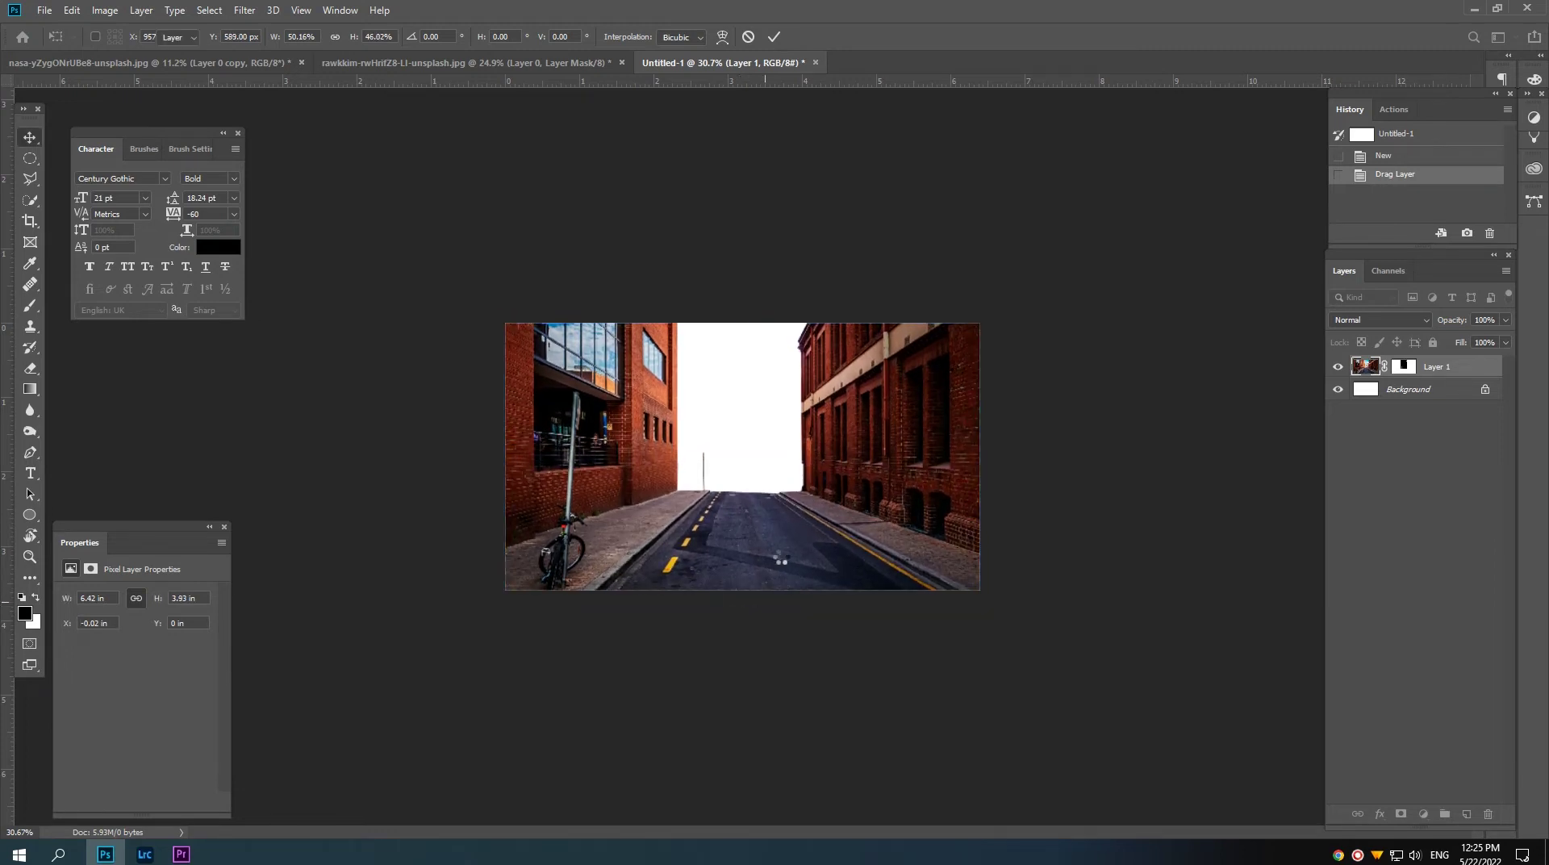
{"action": "key", "text": "Return"}
{"action": "left_click_drag", "start_coordinate": [780, 559], "coordinate": [701, 506]}
Step: Outline the missed pavement area on the street mask and fill it white
{"action": "left_click", "coordinate": [1404, 368]}
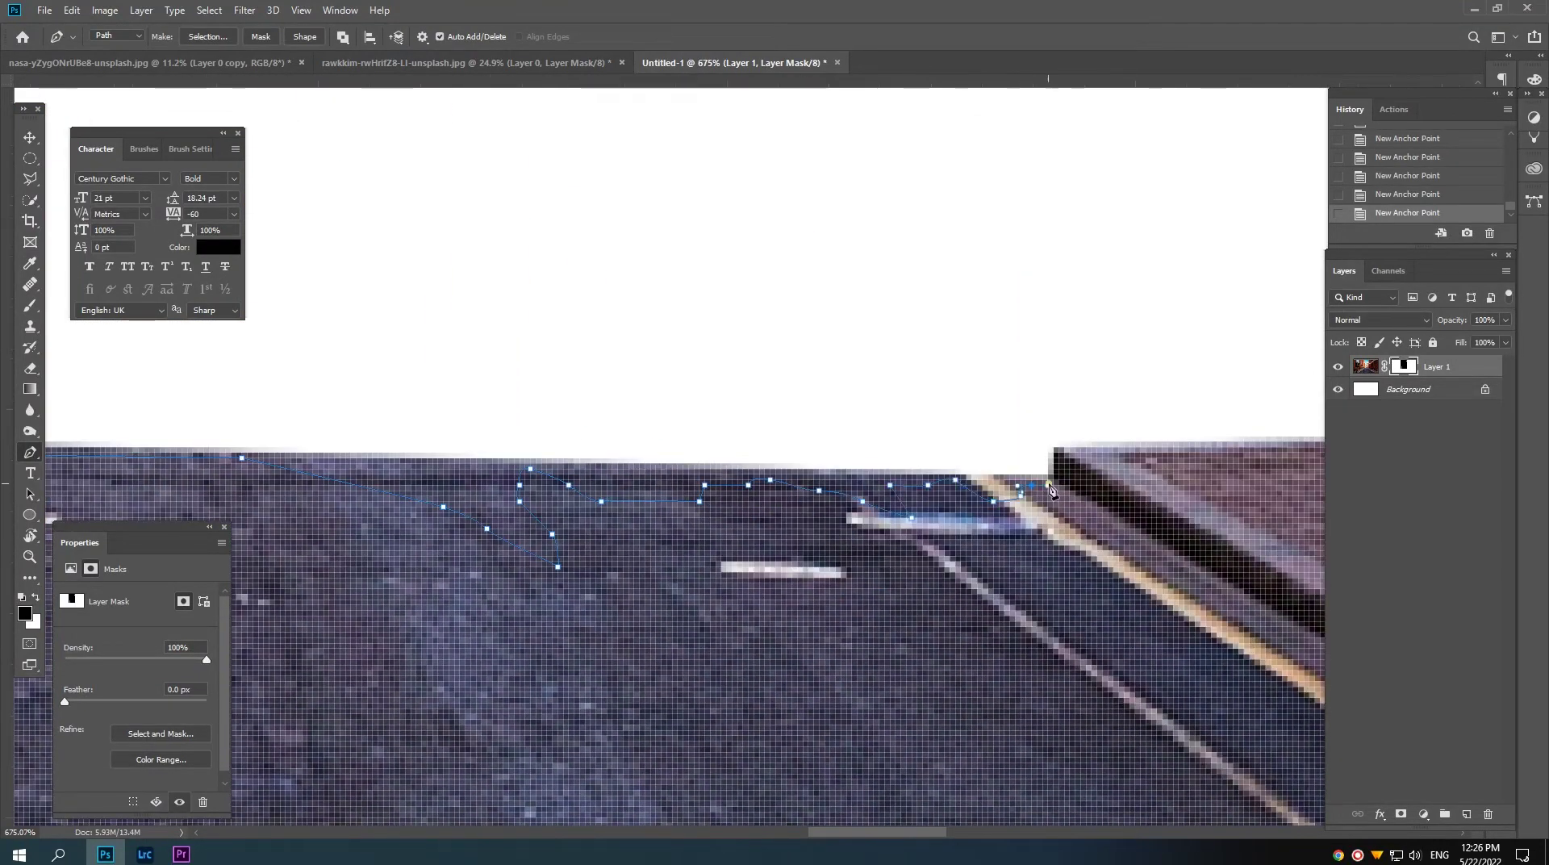
{"action": "left_click", "coordinate": [1048, 487]}
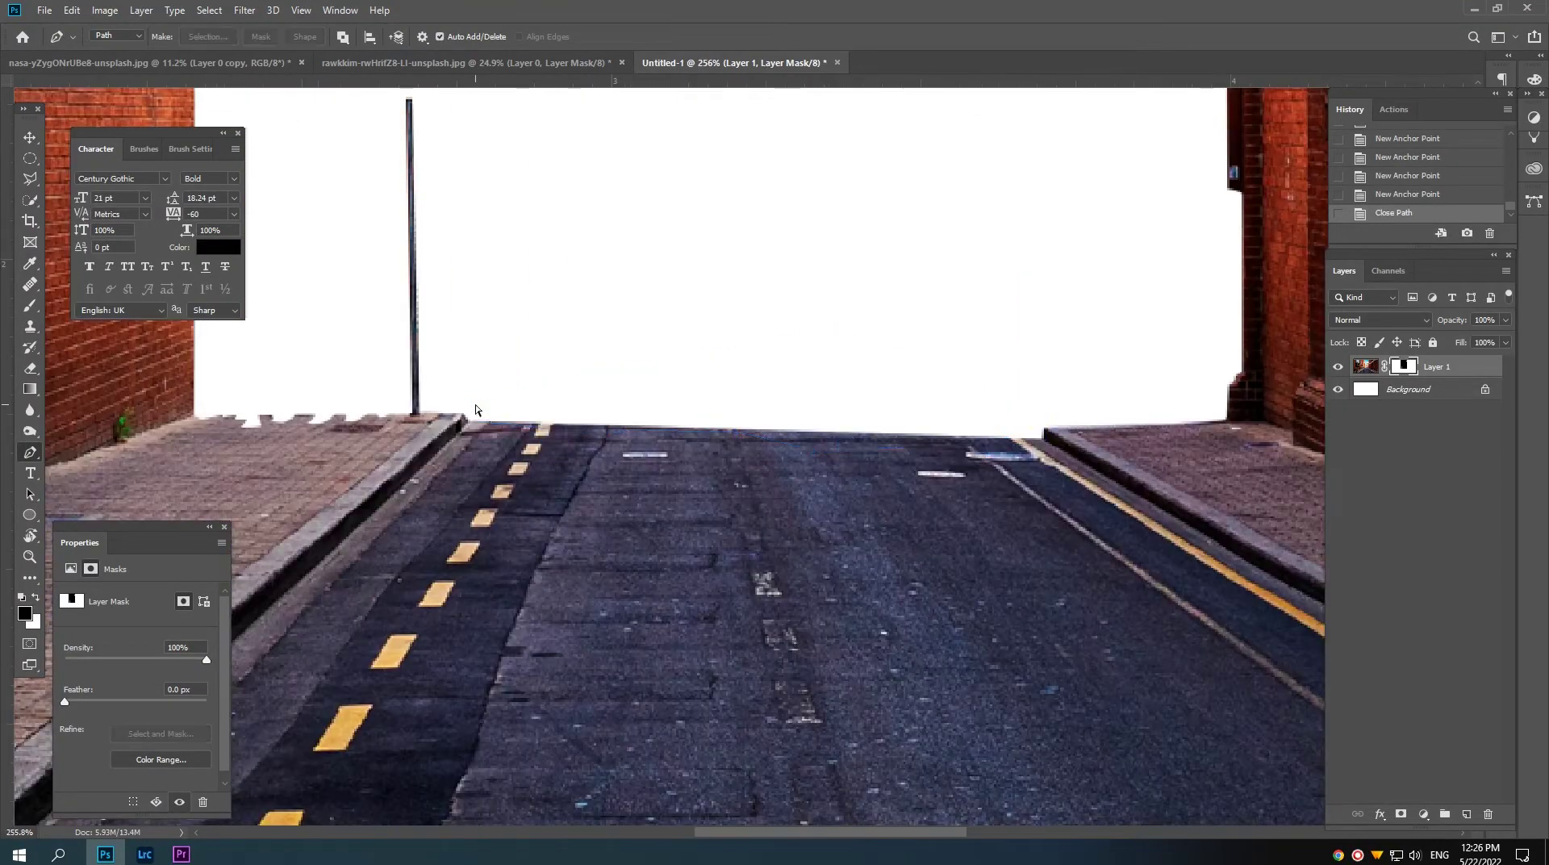
{"action": "key", "text": "ctrl+BackSpace"}
{"action": "key", "text": "ctrl+d"}
{"action": "scroll", "coordinate": [650, 418], "scroll_direction": "down", "scroll_amount": 4}
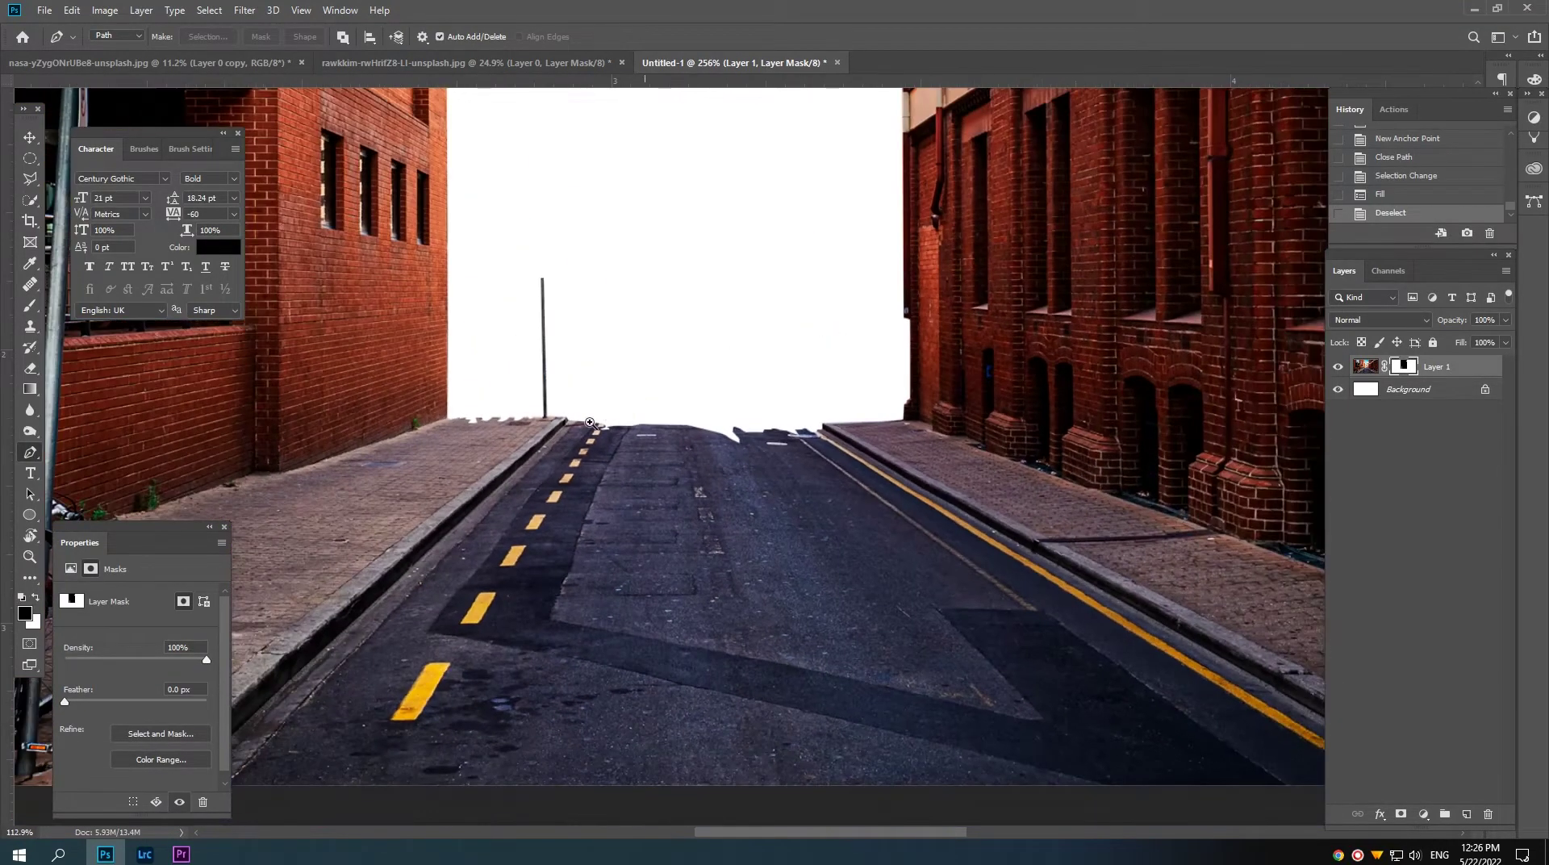
{"action": "scroll", "coordinate": [662, 419], "scroll_direction": "down", "scroll_amount": 2}
{"action": "scroll", "coordinate": [686, 424], "scroll_direction": "down", "scroll_amount": 2}
{"action": "scroll", "coordinate": [699, 426], "scroll_direction": "down", "scroll_amount": 1}
Step: Unlock the Background into a layer and fill it with black
{"action": "key", "text": "v"}
{"action": "scroll", "coordinate": [699, 426], "scroll_direction": "down", "scroll_amount": 1}
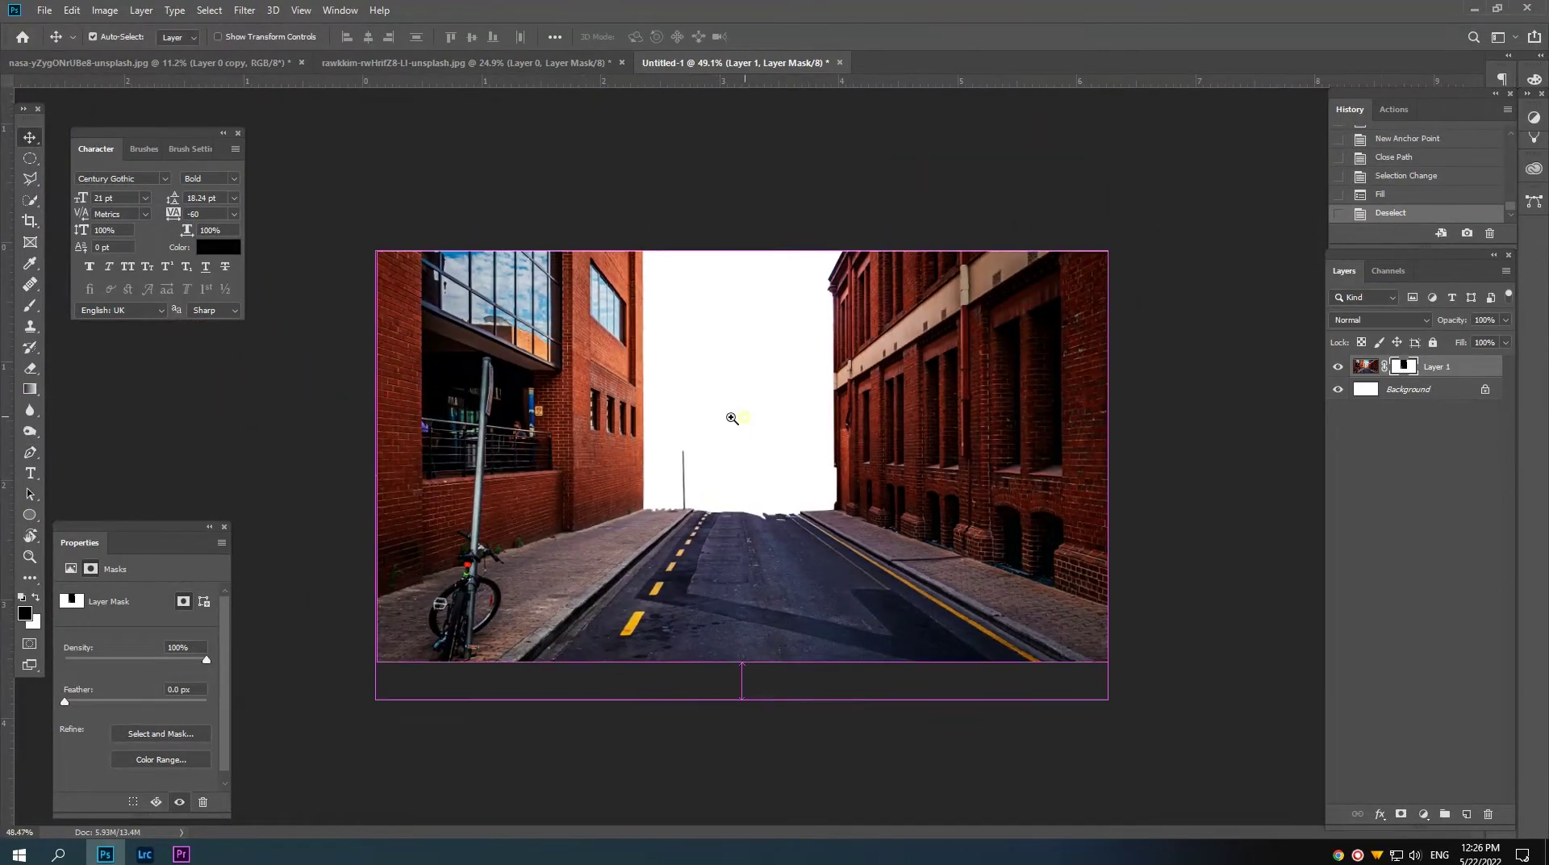
{"action": "left_click", "coordinate": [1485, 388]}
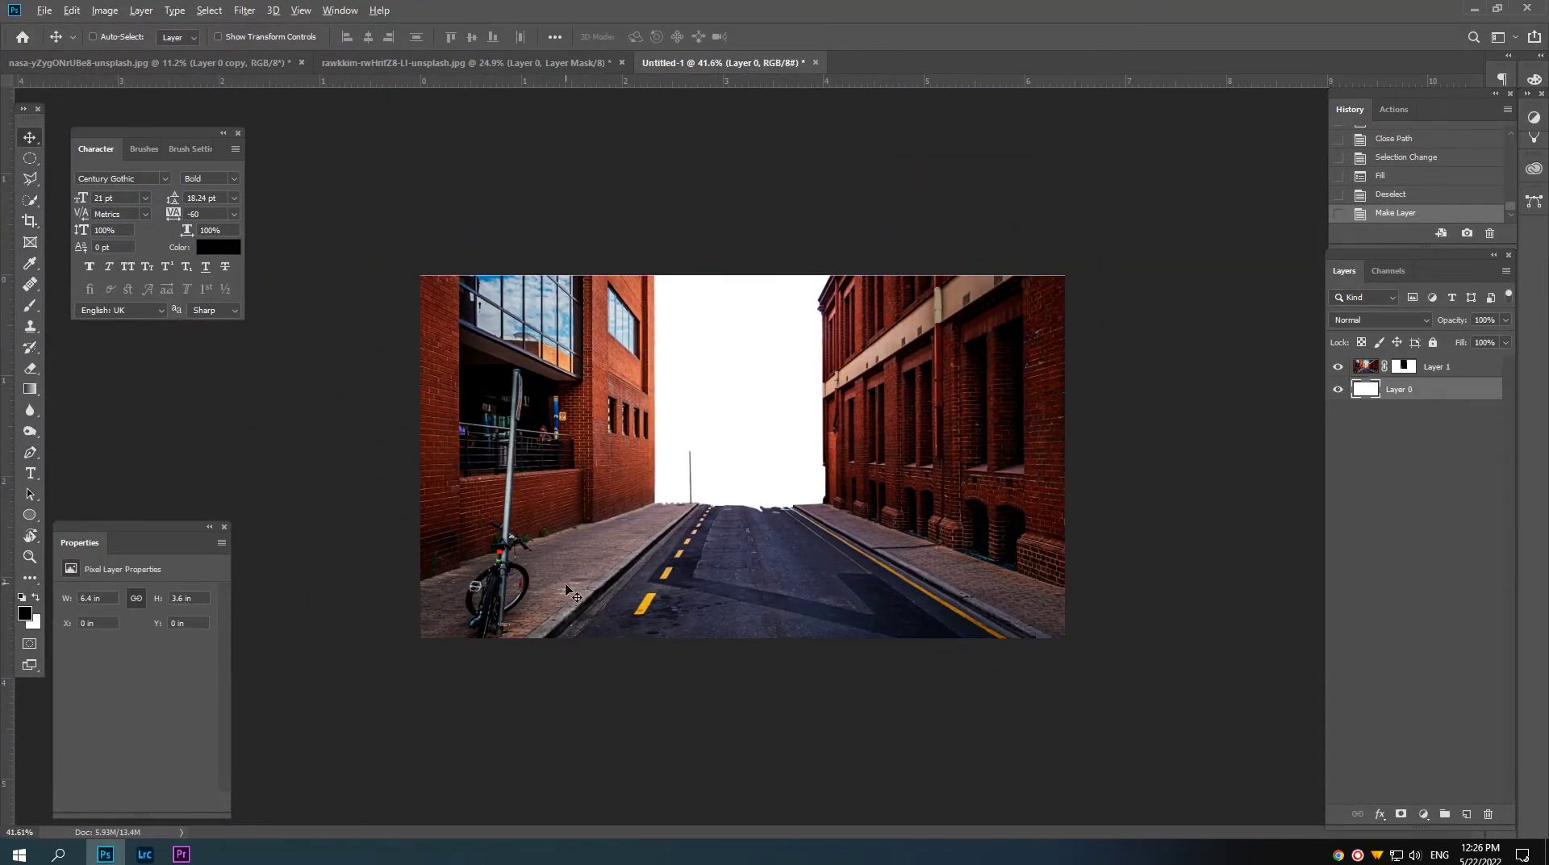
{"action": "key", "text": "alt+BackSpace"}
{"action": "scroll", "coordinate": [743, 449], "scroll_direction": "up", "scroll_amount": 1}
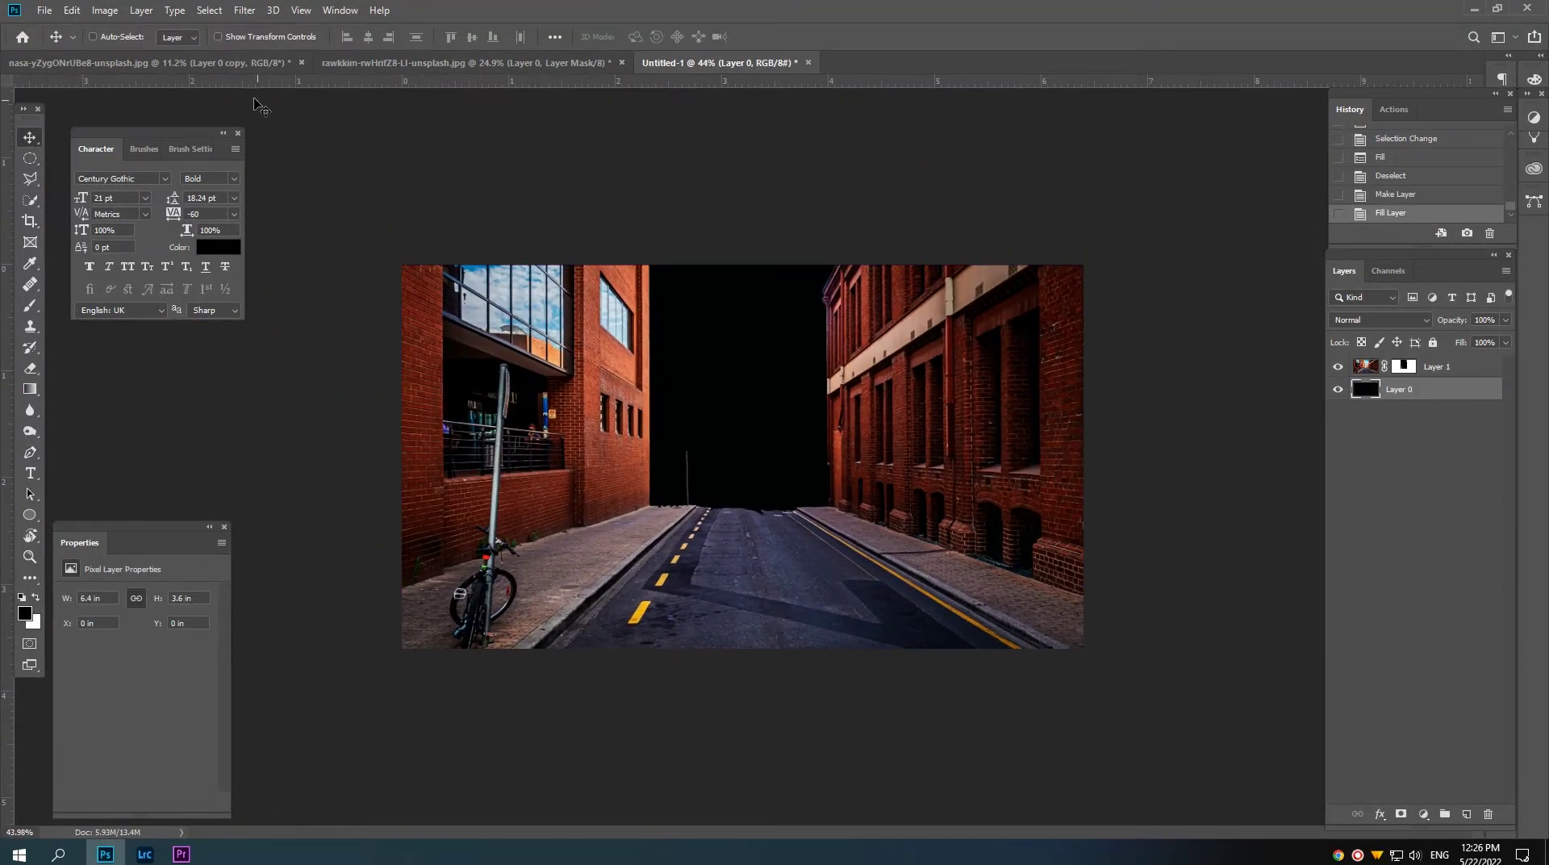
Step: Convert the Earth layer to a Smart Object and drag it into Untitled-1
{"action": "key", "text": "ctrl+Tab"}
{"action": "right_click", "coordinate": [1398, 371]}
{"action": "left_click", "coordinate": [1400, 380]}
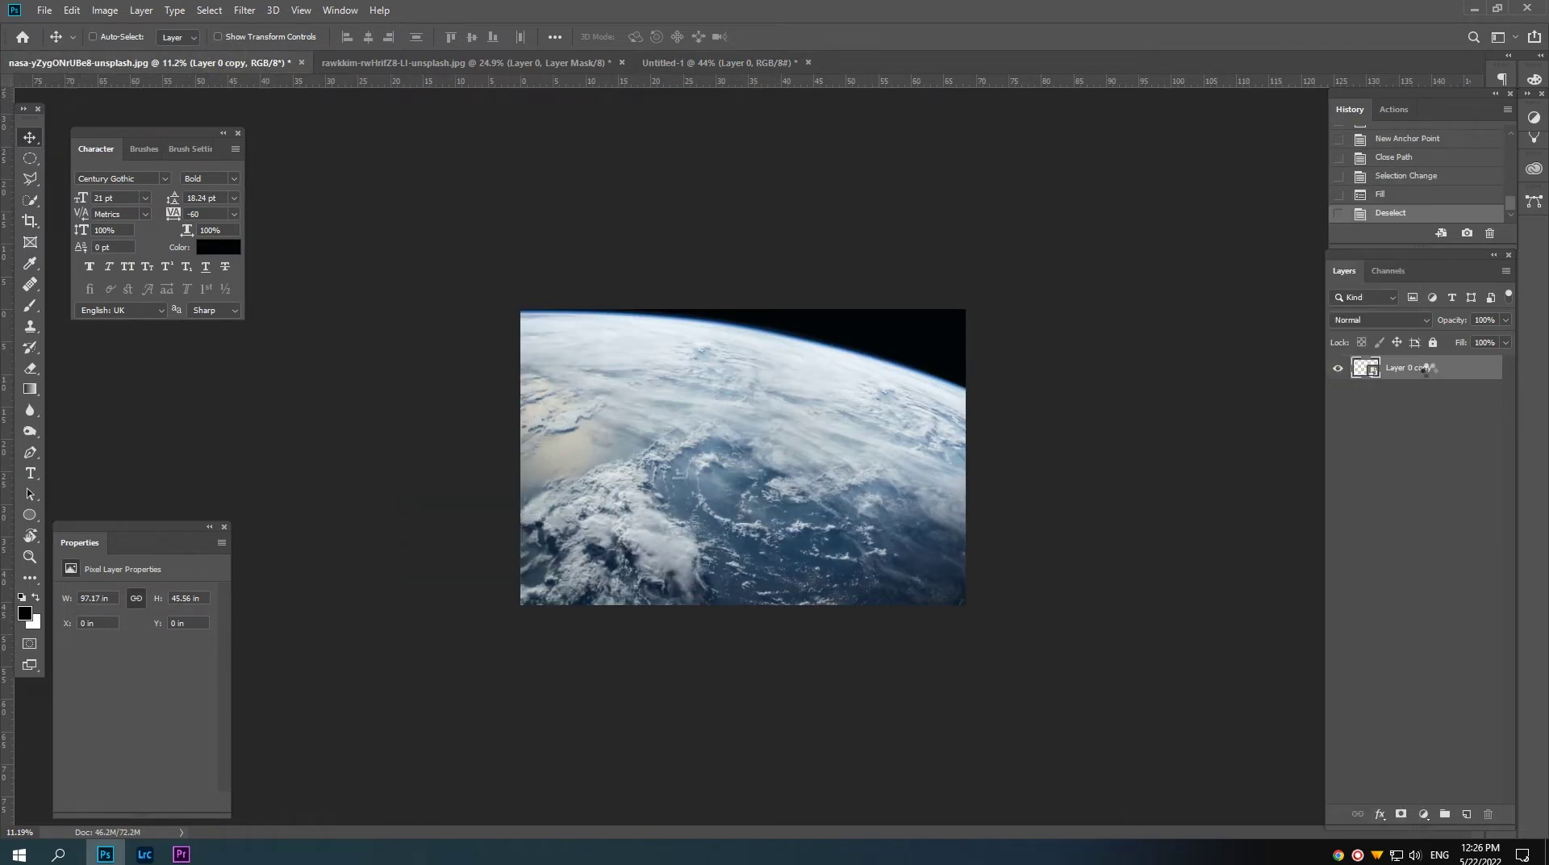
{"action": "mouse_move", "coordinate": [1400, 368]}
{"action": "left_mouse_down"}
{"action": "mouse_move", "coordinate": [672, 62]}
{"action": "mouse_move", "coordinate": [764, 410]}
{"action": "left_mouse_up"}
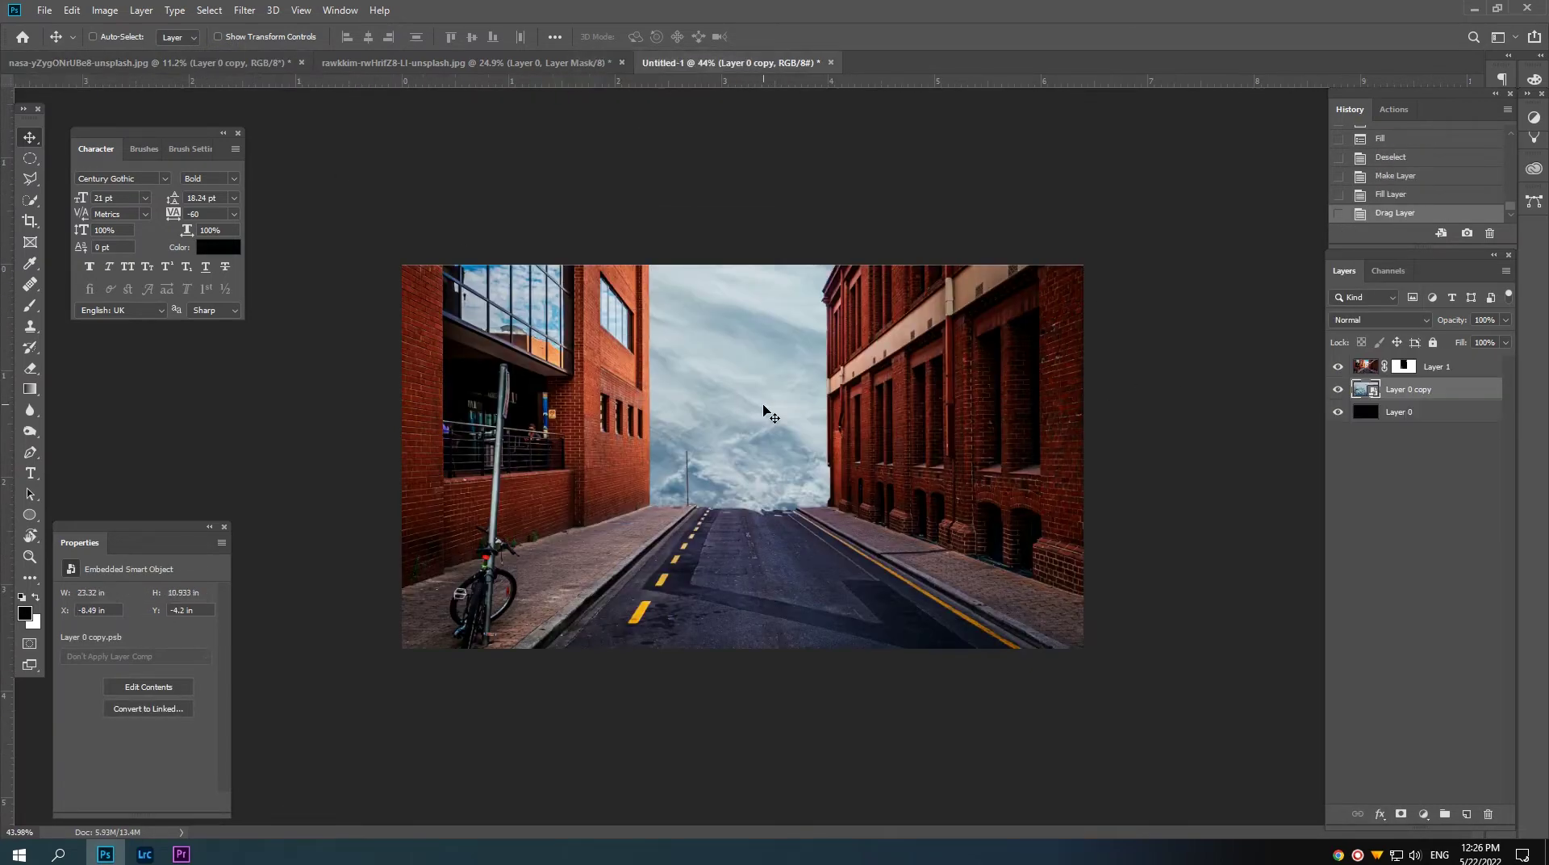
Step: Scale the Earth smart object to about 3% and place its horizon between the buildings
{"action": "key", "text": "ctrl+t"}
{"action": "key", "text": "ctrl+0"}
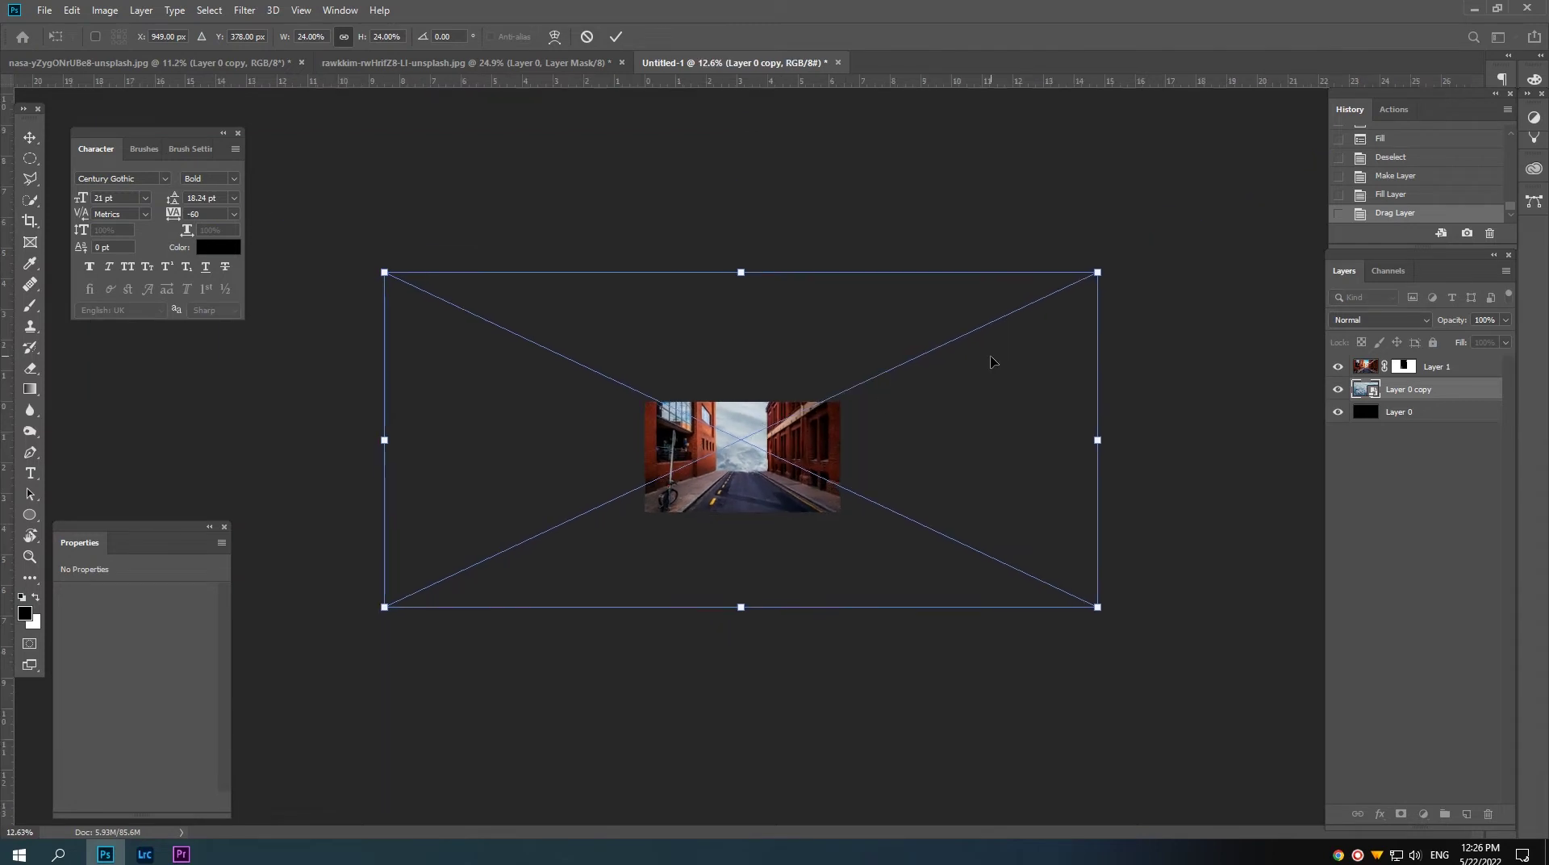
{"action": "mouse_move", "coordinate": [1097, 274]}
{"action": "left_mouse_down"}
{"action": "mouse_move", "coordinate": [795, 415]}
{"action": "mouse_move", "coordinate": [815, 444]}
{"action": "mouse_move", "coordinate": [803, 459]}
{"action": "left_mouse_up"}
{"action": "key", "text": "ctrl+0"}
{"action": "scroll", "coordinate": [807, 451], "scroll_direction": "up", "scroll_amount": 3}
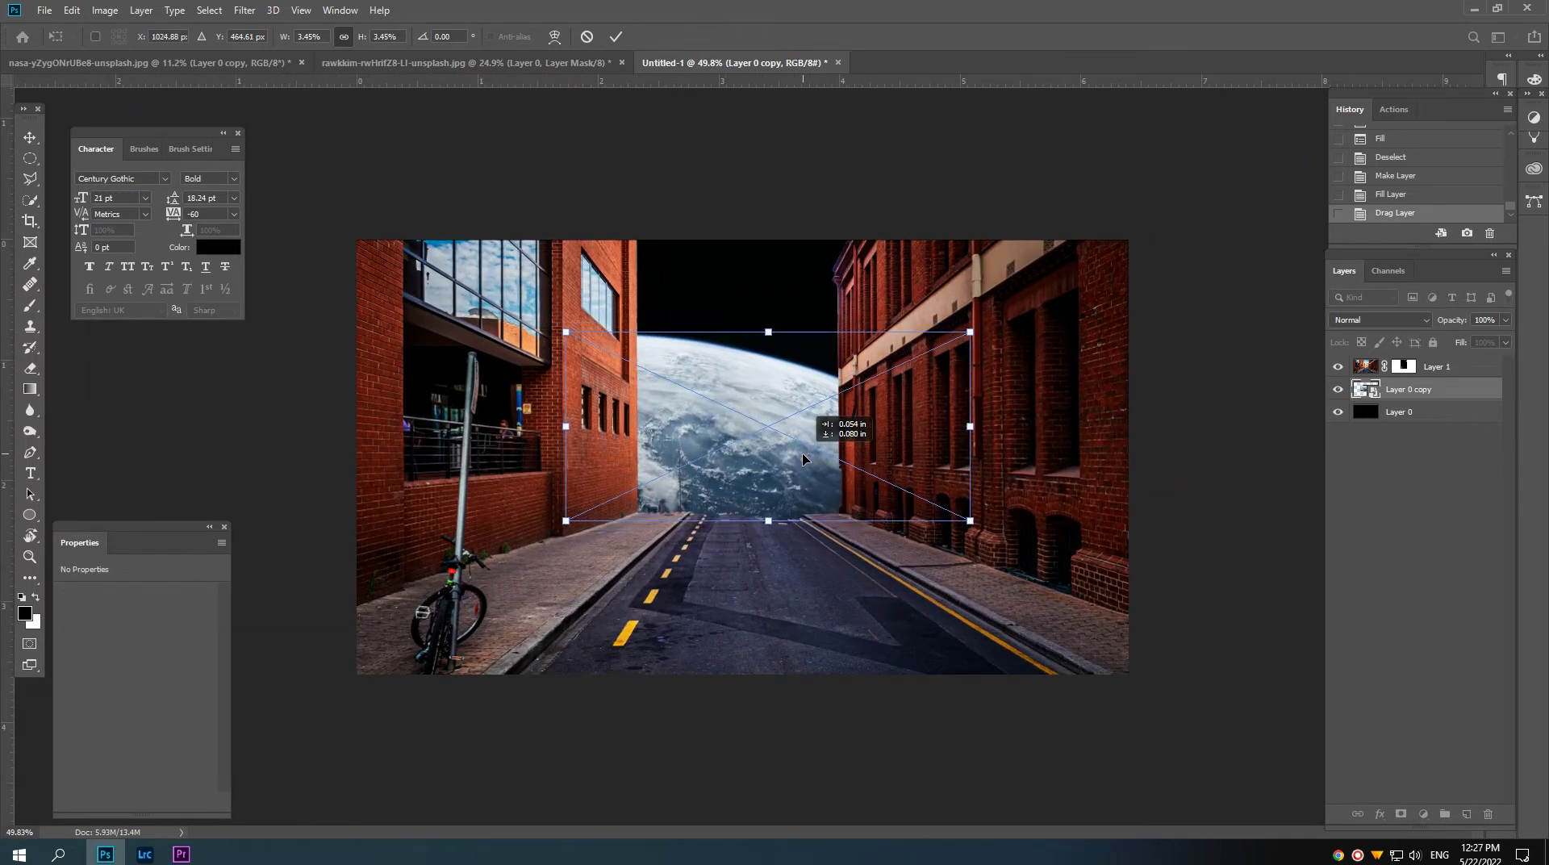
{"action": "left_click_drag", "start_coordinate": [566, 332], "coordinate": [619, 348]}
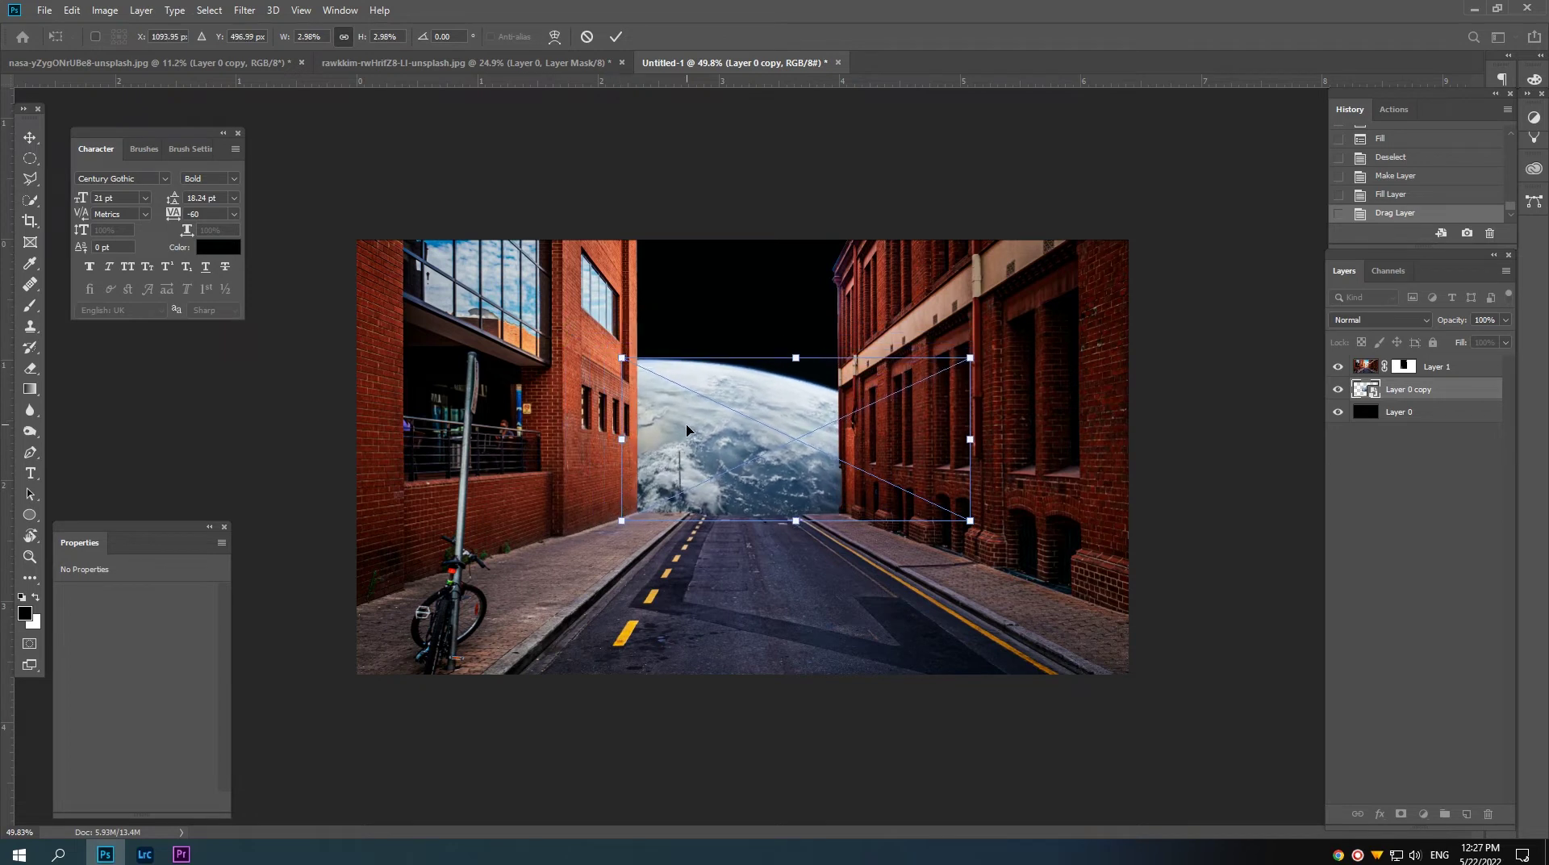
{"action": "left_click_drag", "start_coordinate": [680, 414], "coordinate": [684, 433]}
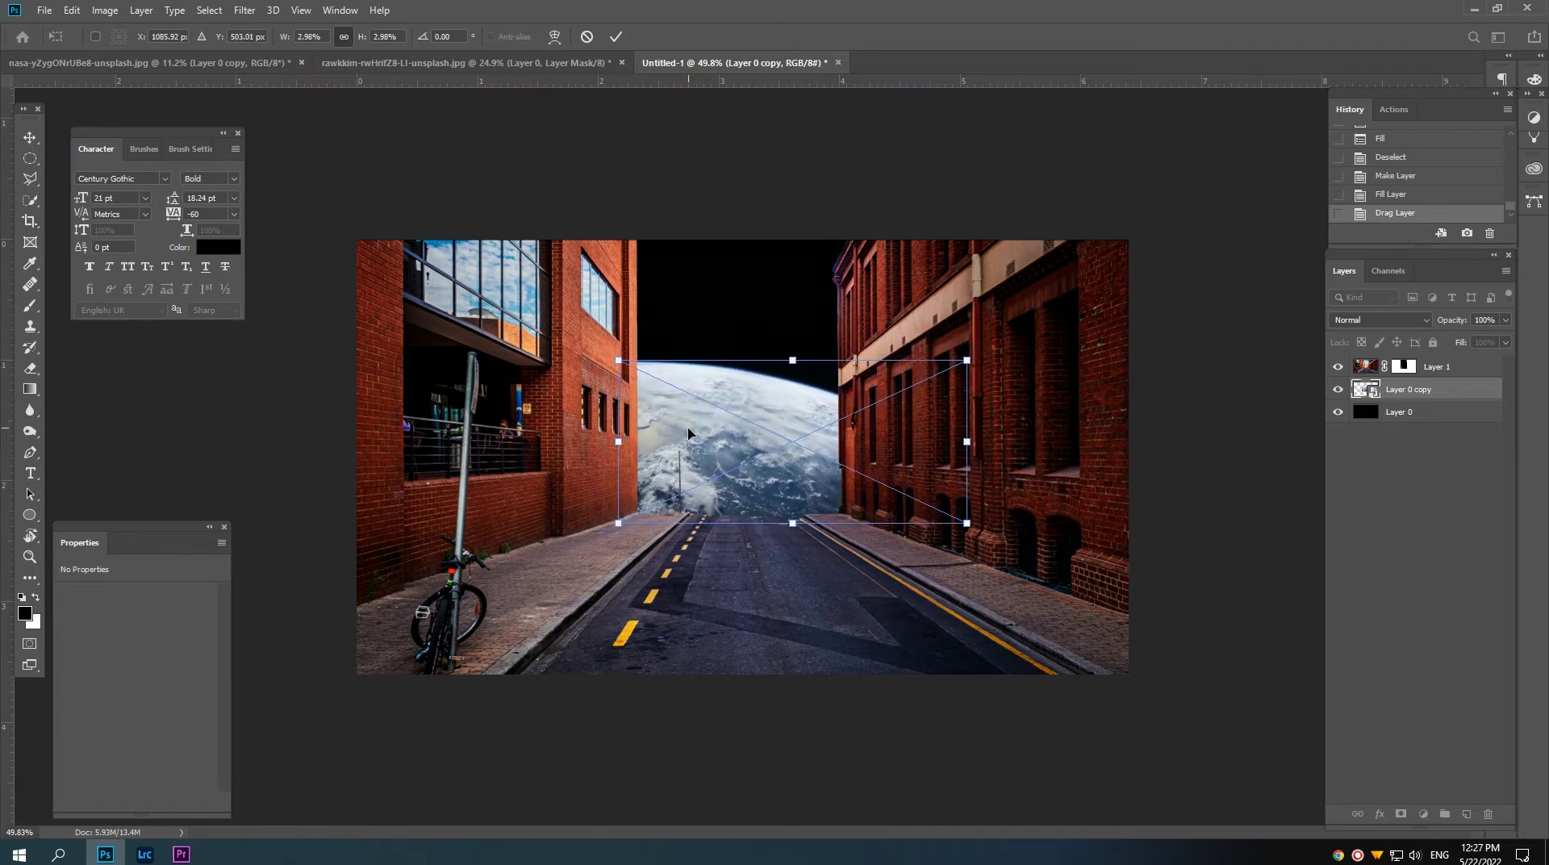
{"action": "key", "text": "Return"}
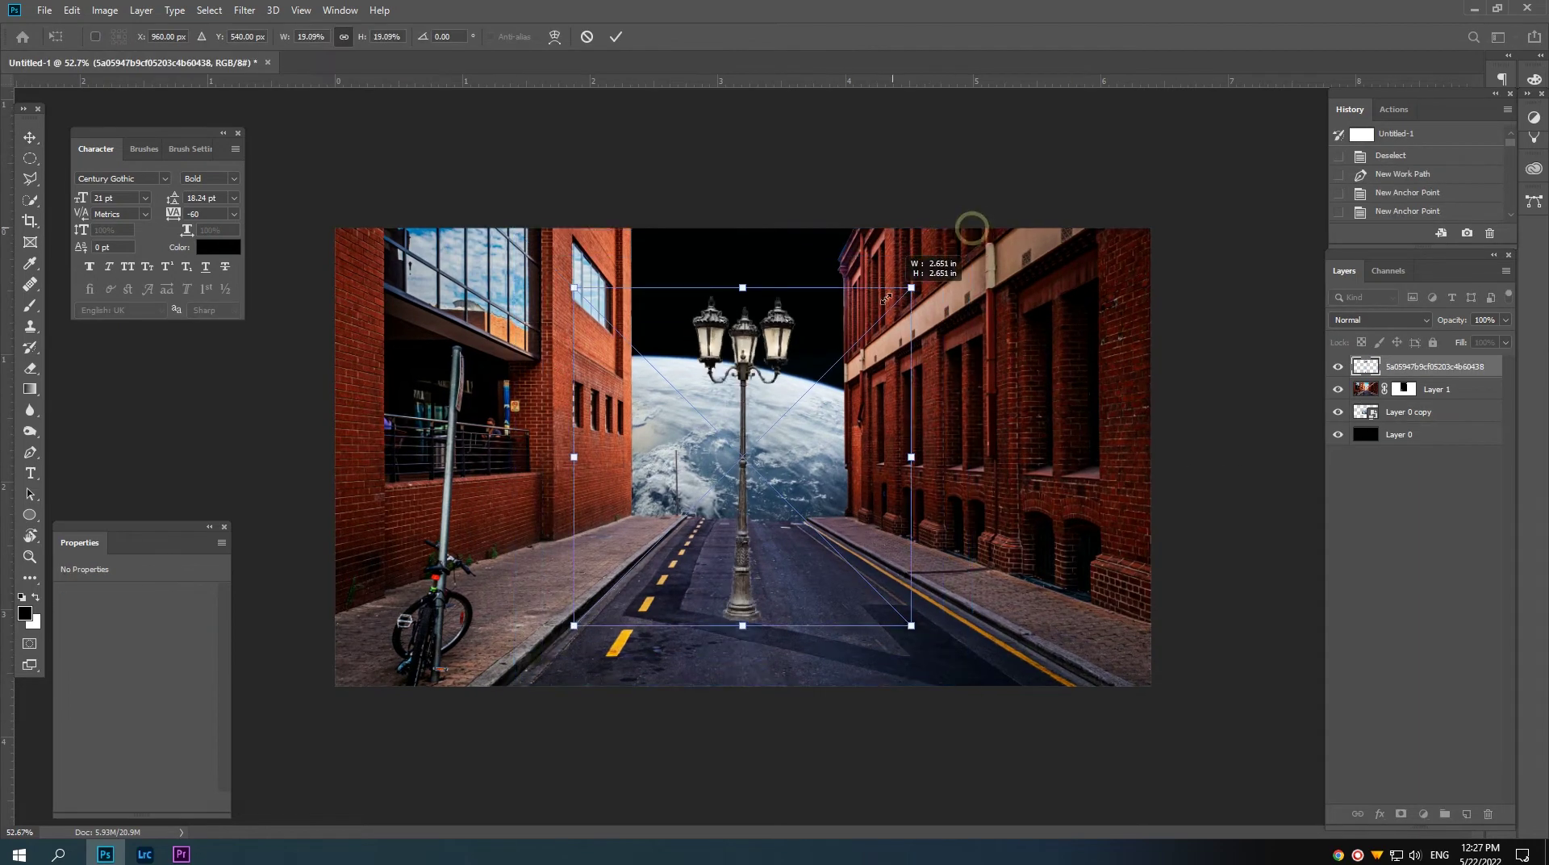
Step: Shrink the street lamp to fit at the far end of the road
{"action": "left_click_drag", "start_coordinate": [969, 225], "coordinate": [799, 360]}
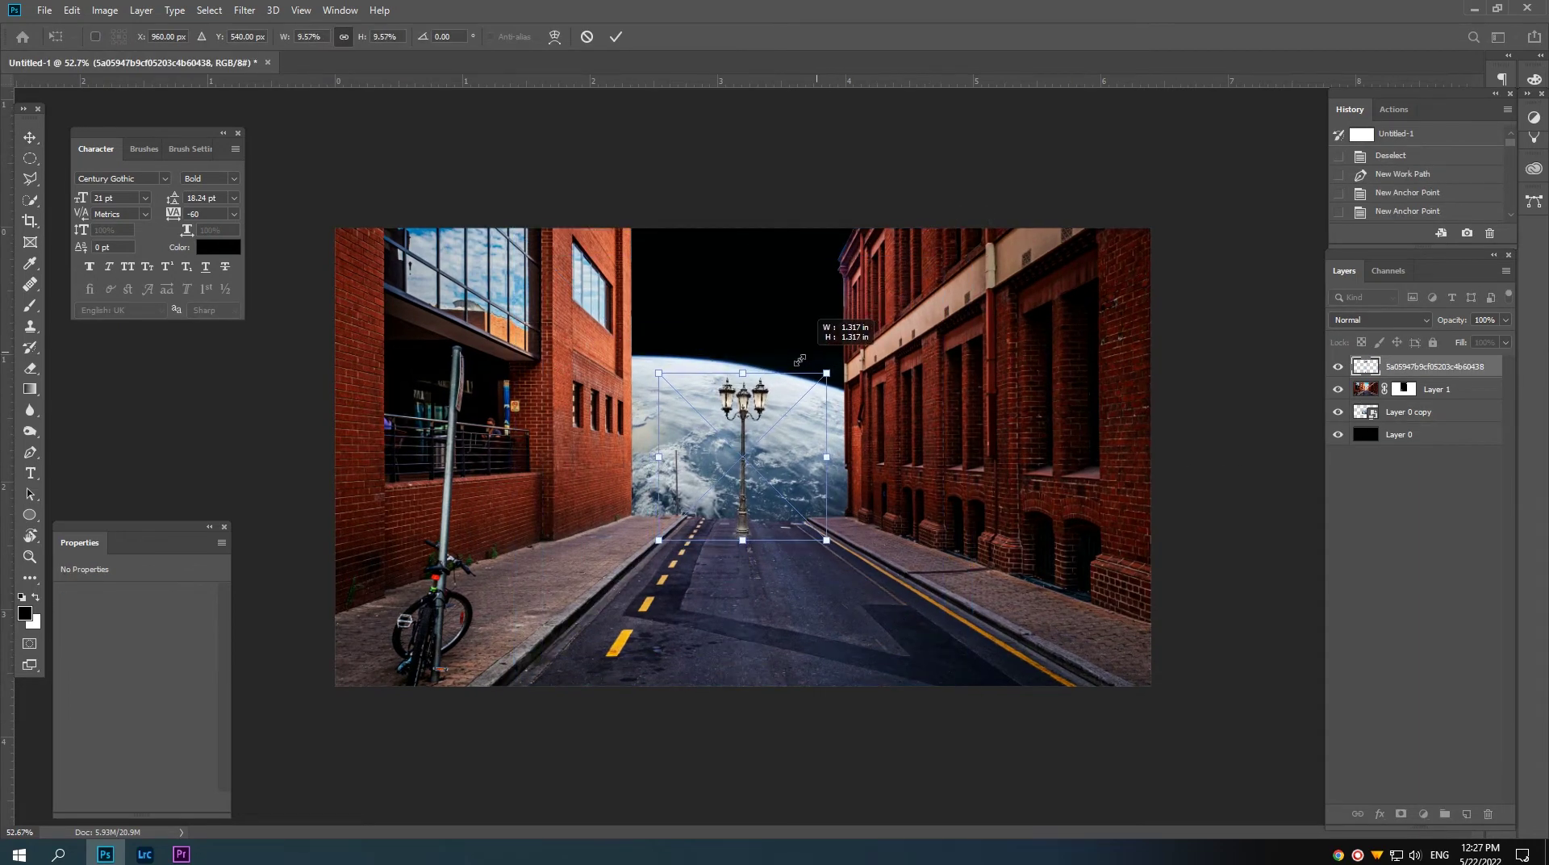
{"action": "scroll", "coordinate": [691, 440], "scroll_direction": "up", "scroll_amount": 3}
{"action": "scroll", "coordinate": [692, 440], "scroll_direction": "up", "scroll_amount": 2}
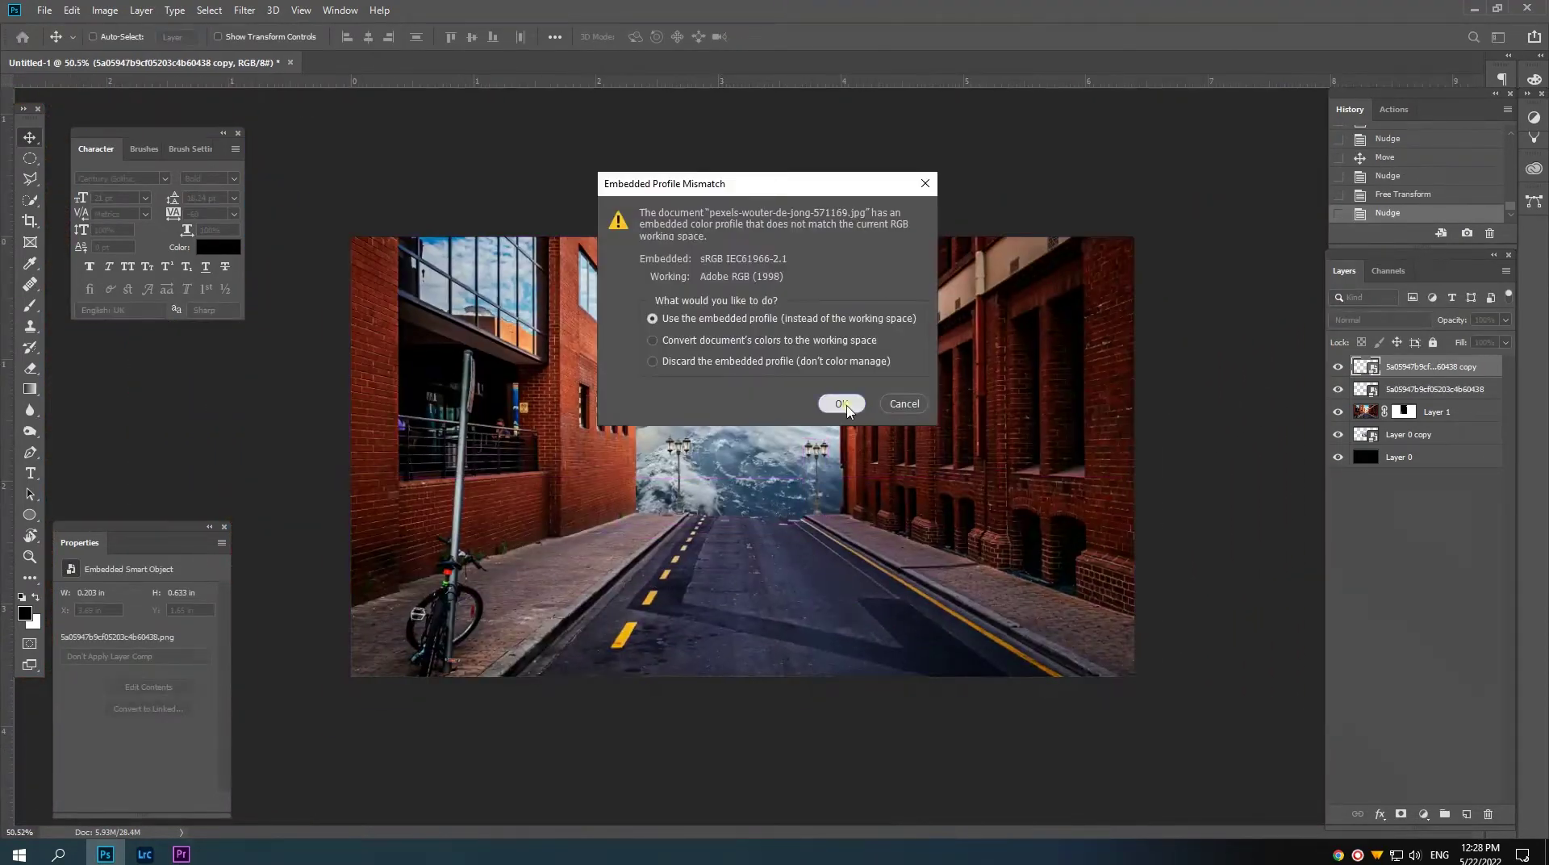
Step: Dismiss the colour profile warning and return from the Blue copy silhouette channel to the layers
{"action": "left_click", "coordinate": [836, 405]}
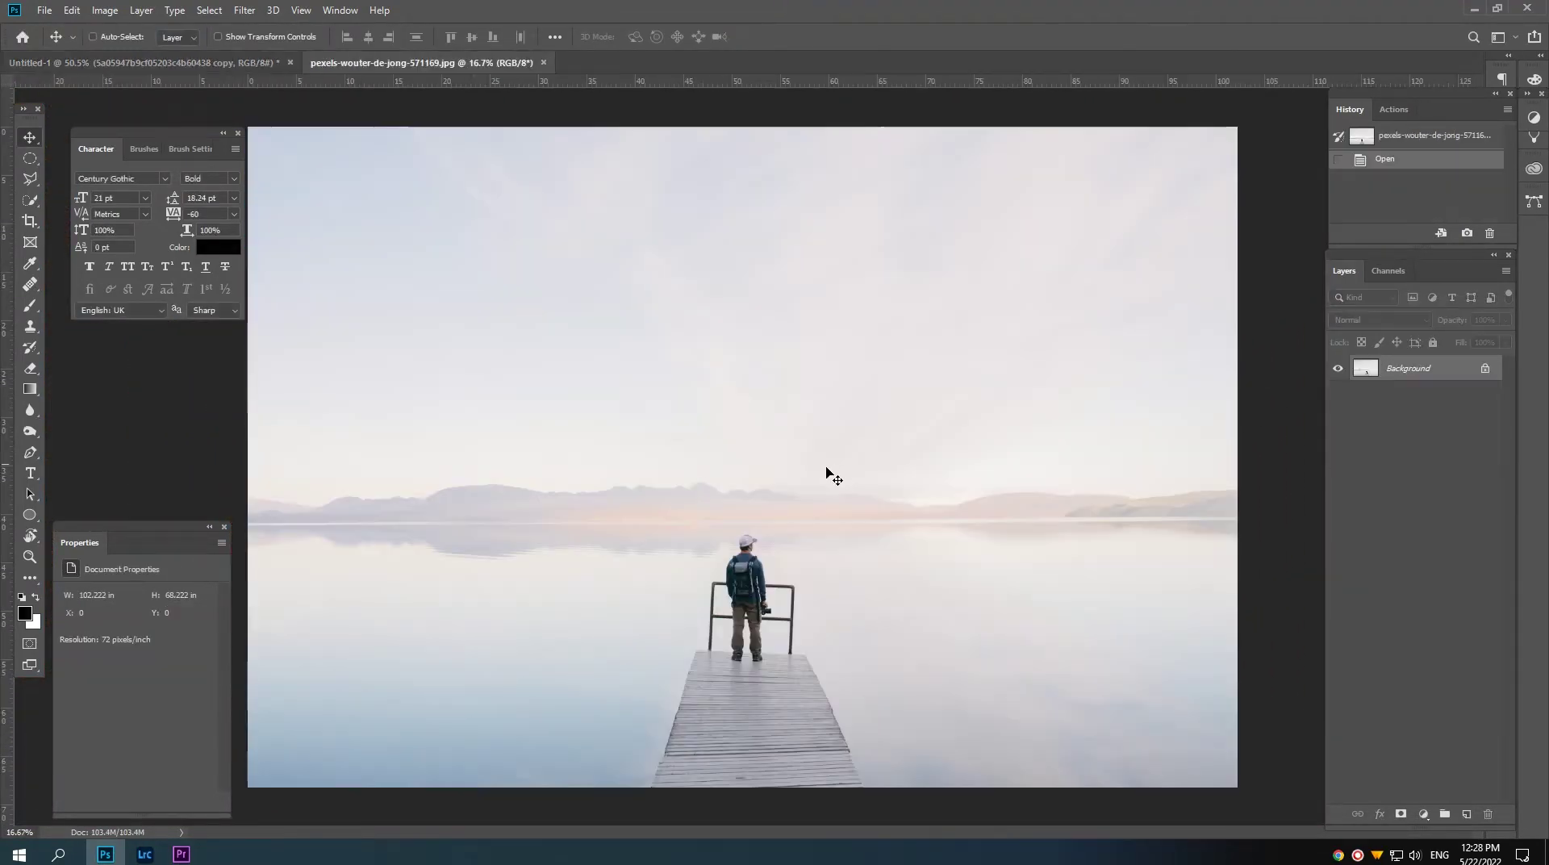
{"action": "scroll", "coordinate": [833, 640], "scroll_direction": "up", "scroll_amount": 5}
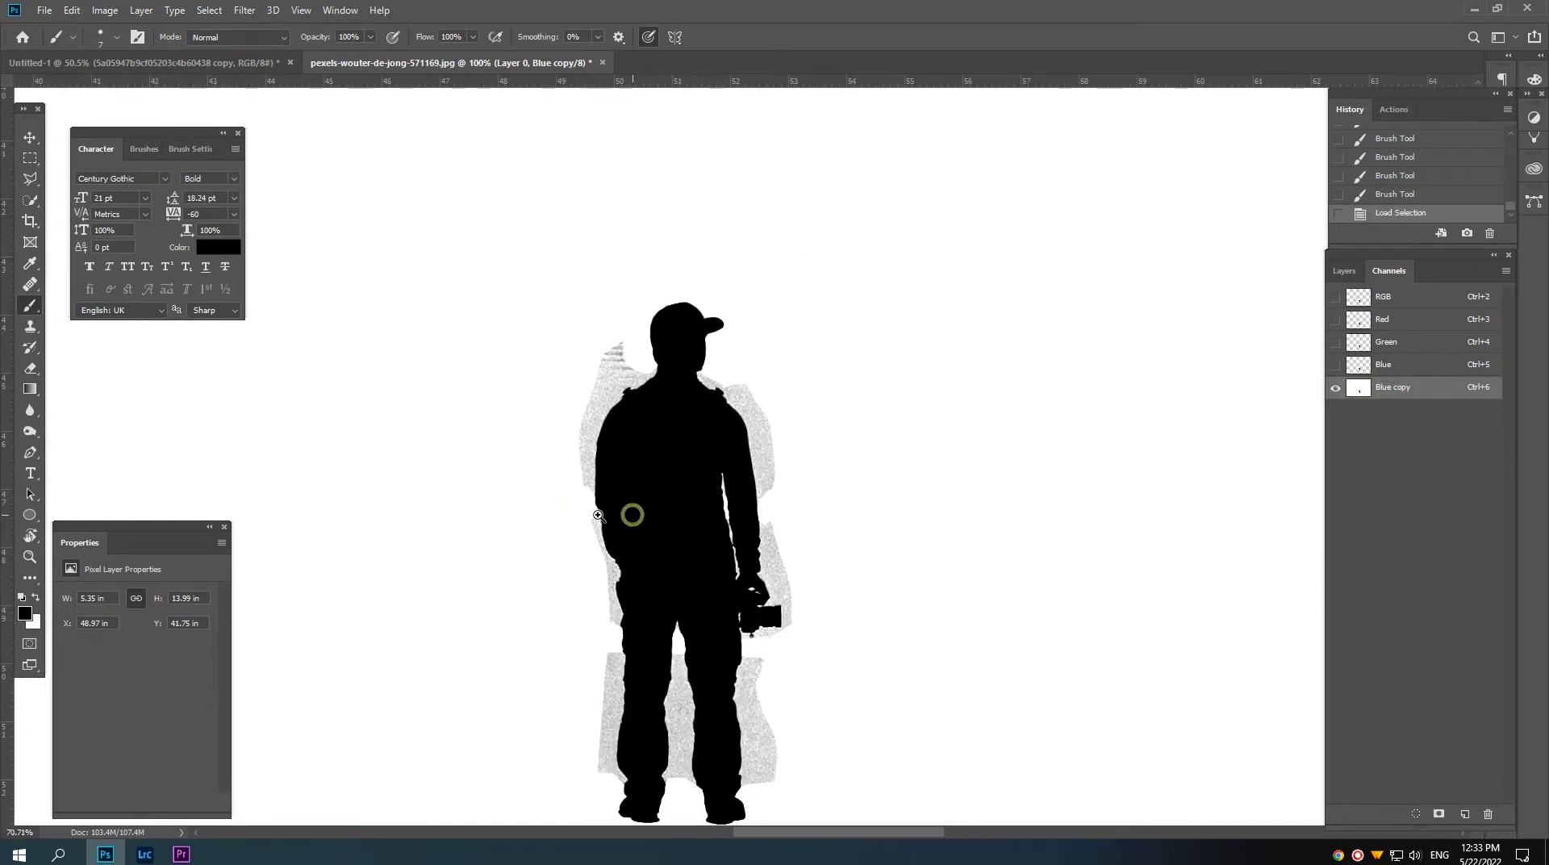
{"action": "left_click", "coordinate": [1344, 271]}
{"action": "left_click", "coordinate": [1387, 270]}
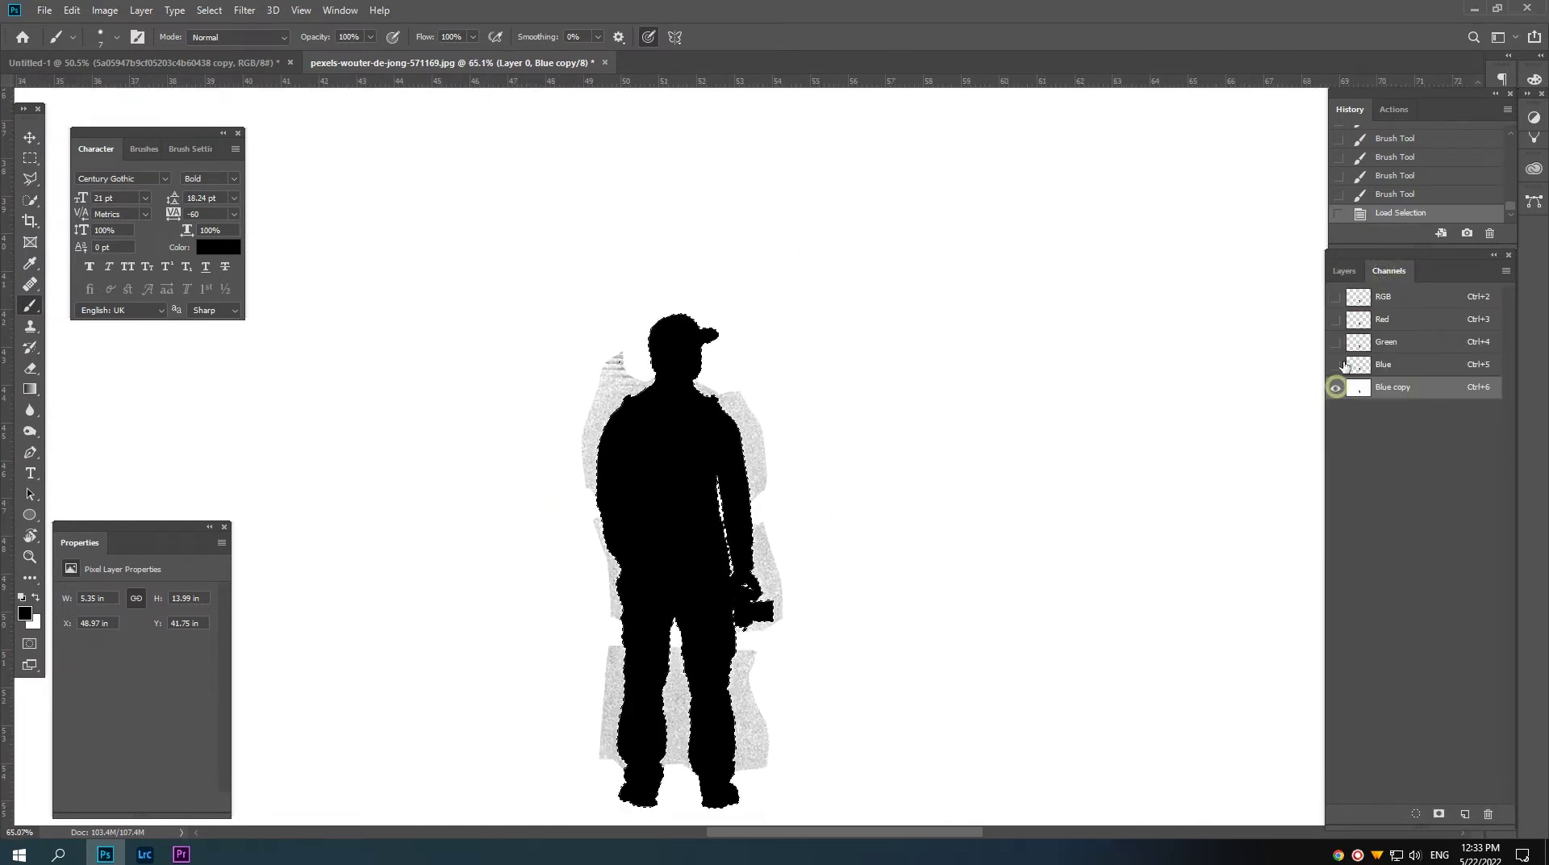
{"action": "left_click", "coordinate": [1336, 296]}
{"action": "left_click", "coordinate": [1336, 388]}
{"action": "left_click", "coordinate": [1344, 271]}
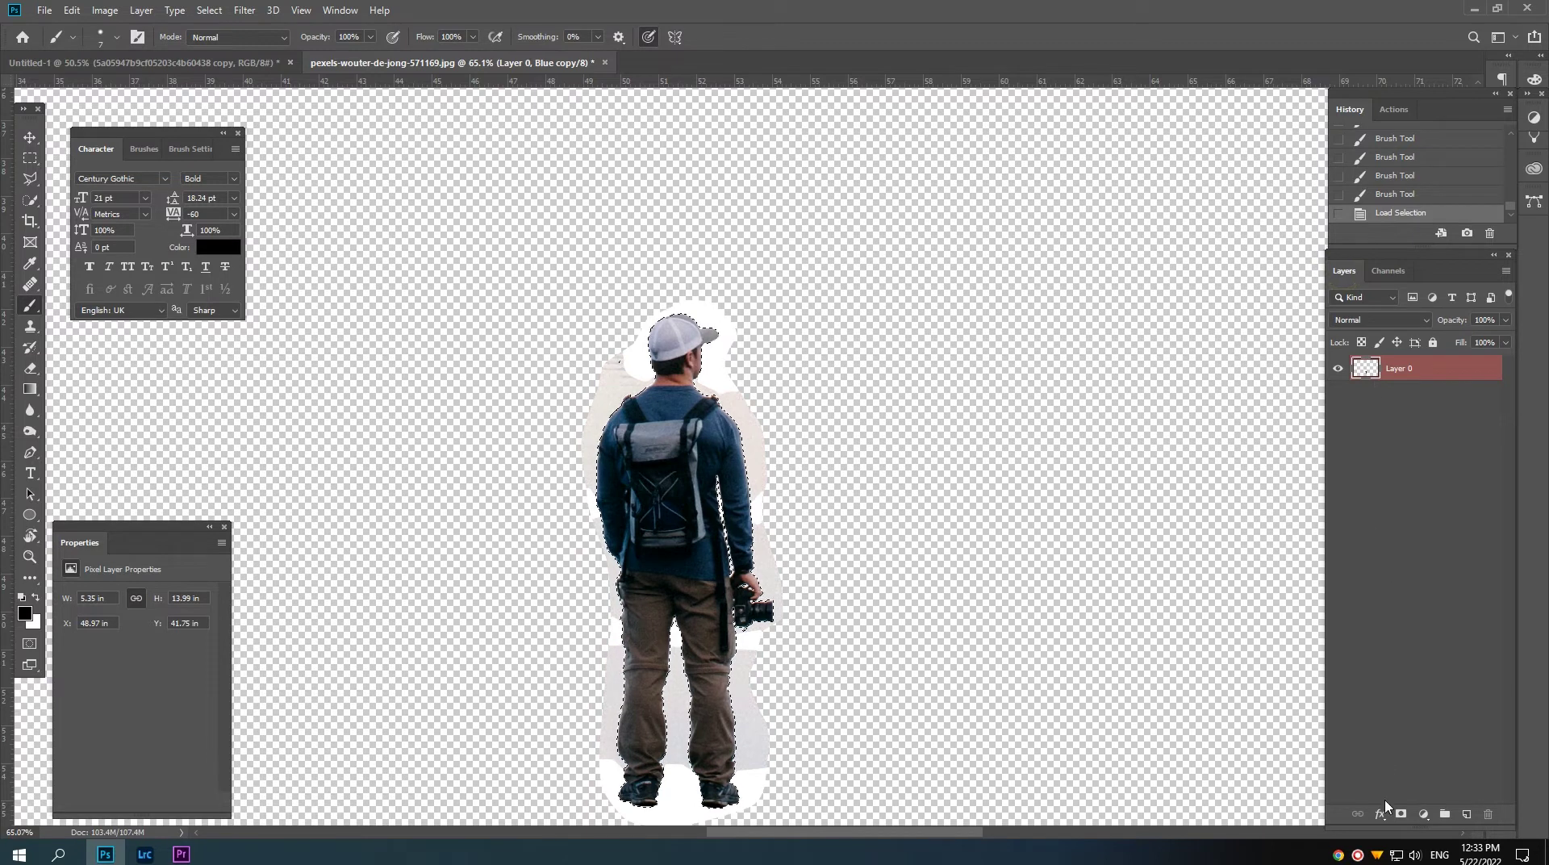
Step: Add an inverted layer mask so only the man shows, then make his layer a Smart Object
{"action": "left_click", "coordinate": [1402, 813]}
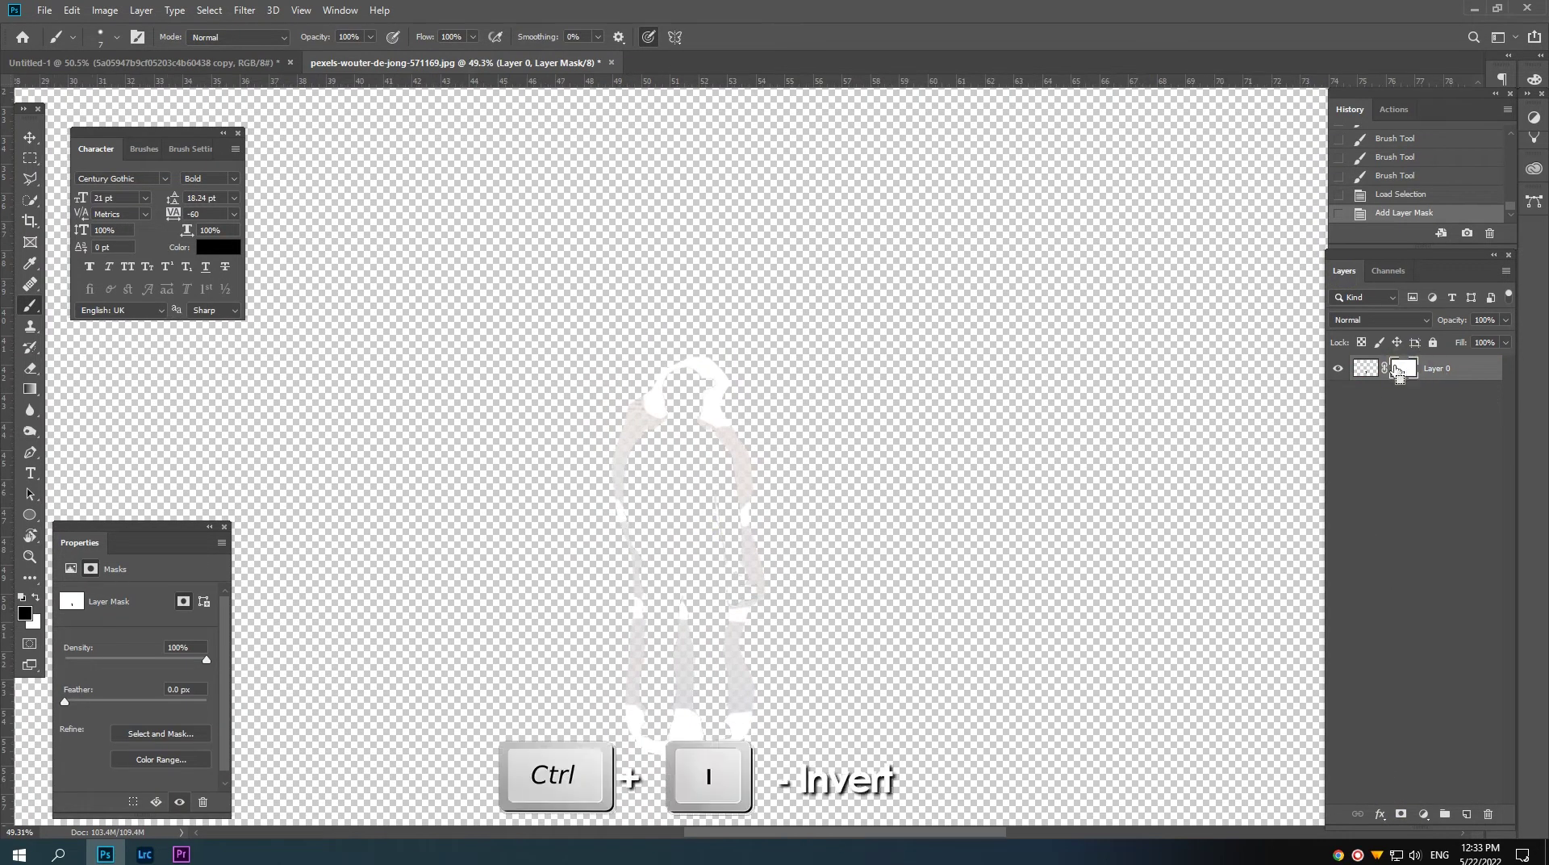
{"action": "key", "text": "ctrl+i"}
{"action": "key", "text": "v"}
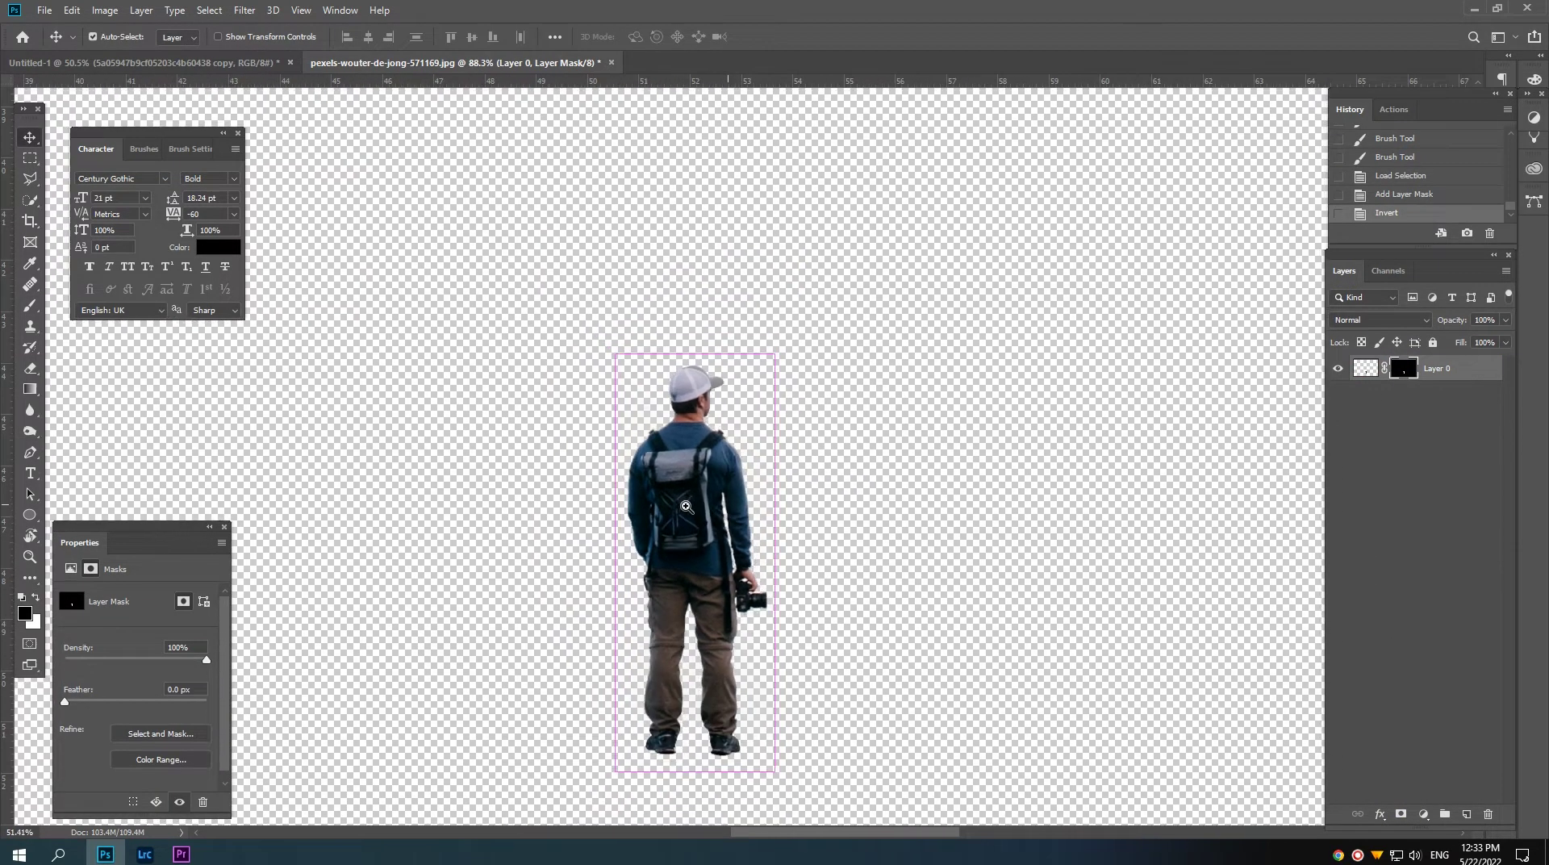
{"action": "right_click", "coordinate": [1437, 367]}
{"action": "left_click", "coordinate": [1291, 407]}
Step: Bring the man into Untitled-1 and mask him with Smooth 4, Feather 0.5 px, Shift Edge -31%
{"action": "mouse_move", "coordinate": [685, 525]}
{"action": "left_mouse_down"}
{"action": "mouse_move", "coordinate": [176, 60]}
{"action": "mouse_move", "coordinate": [754, 578]}
{"action": "left_mouse_up"}
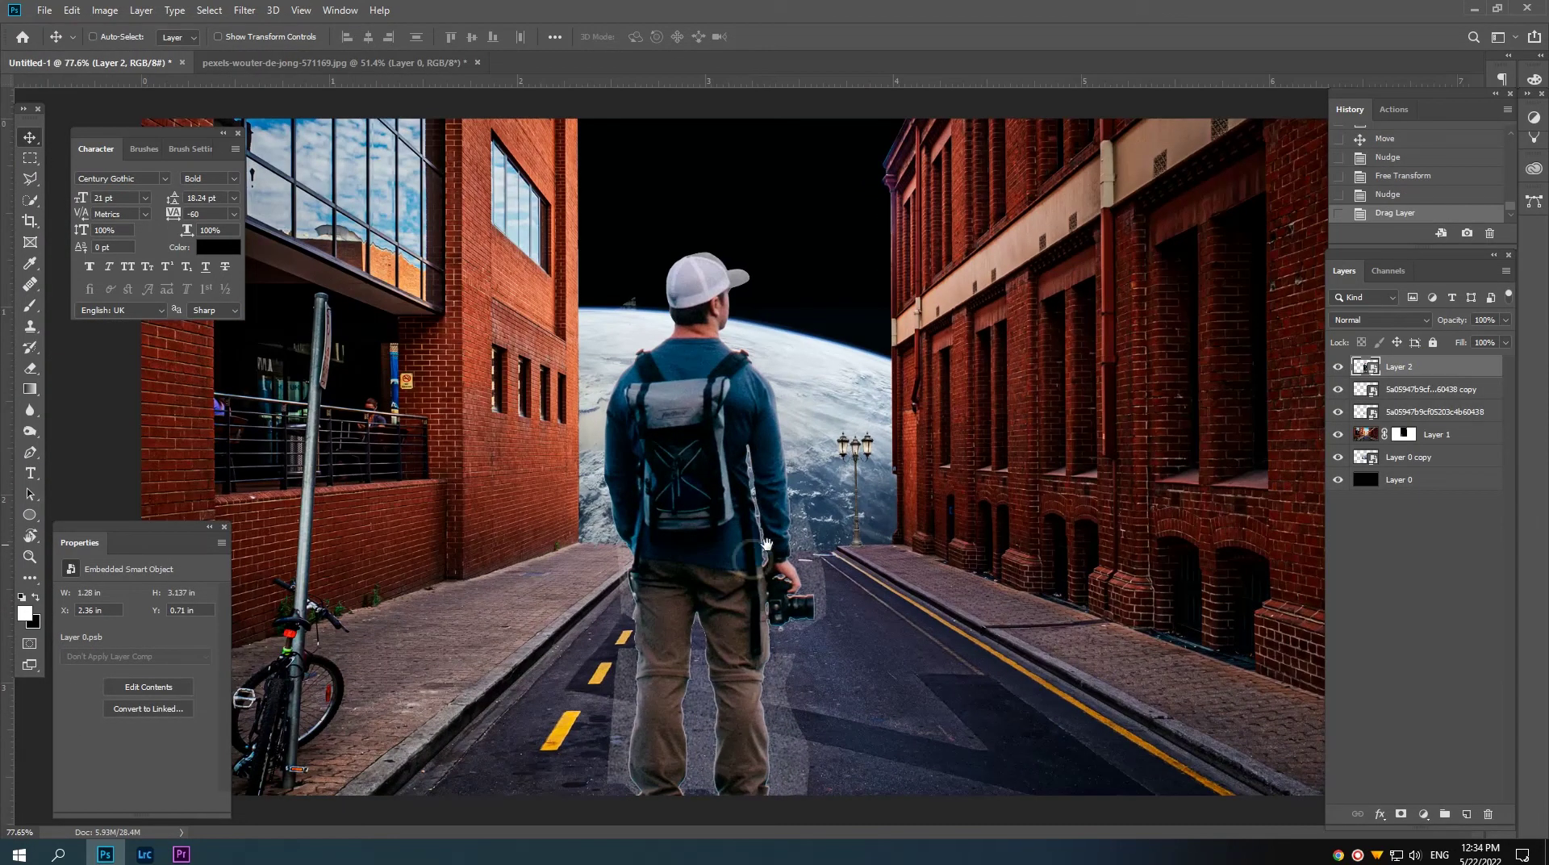
{"action": "left_click", "coordinate": [1400, 815]}
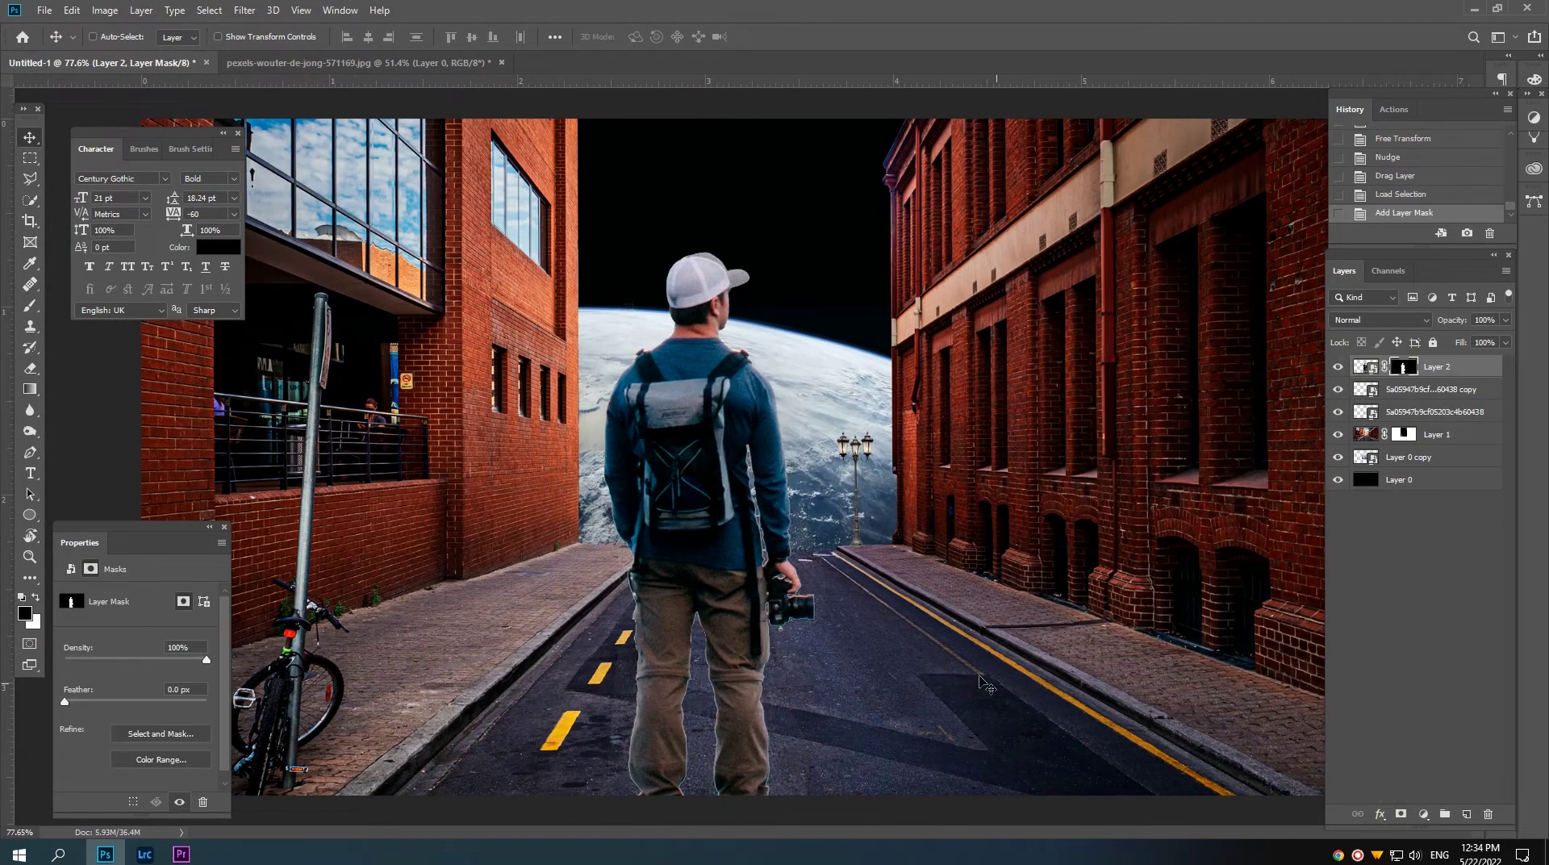
{"action": "key", "text": "ctrl+minus"}
{"action": "right_click", "coordinate": [1404, 370]}
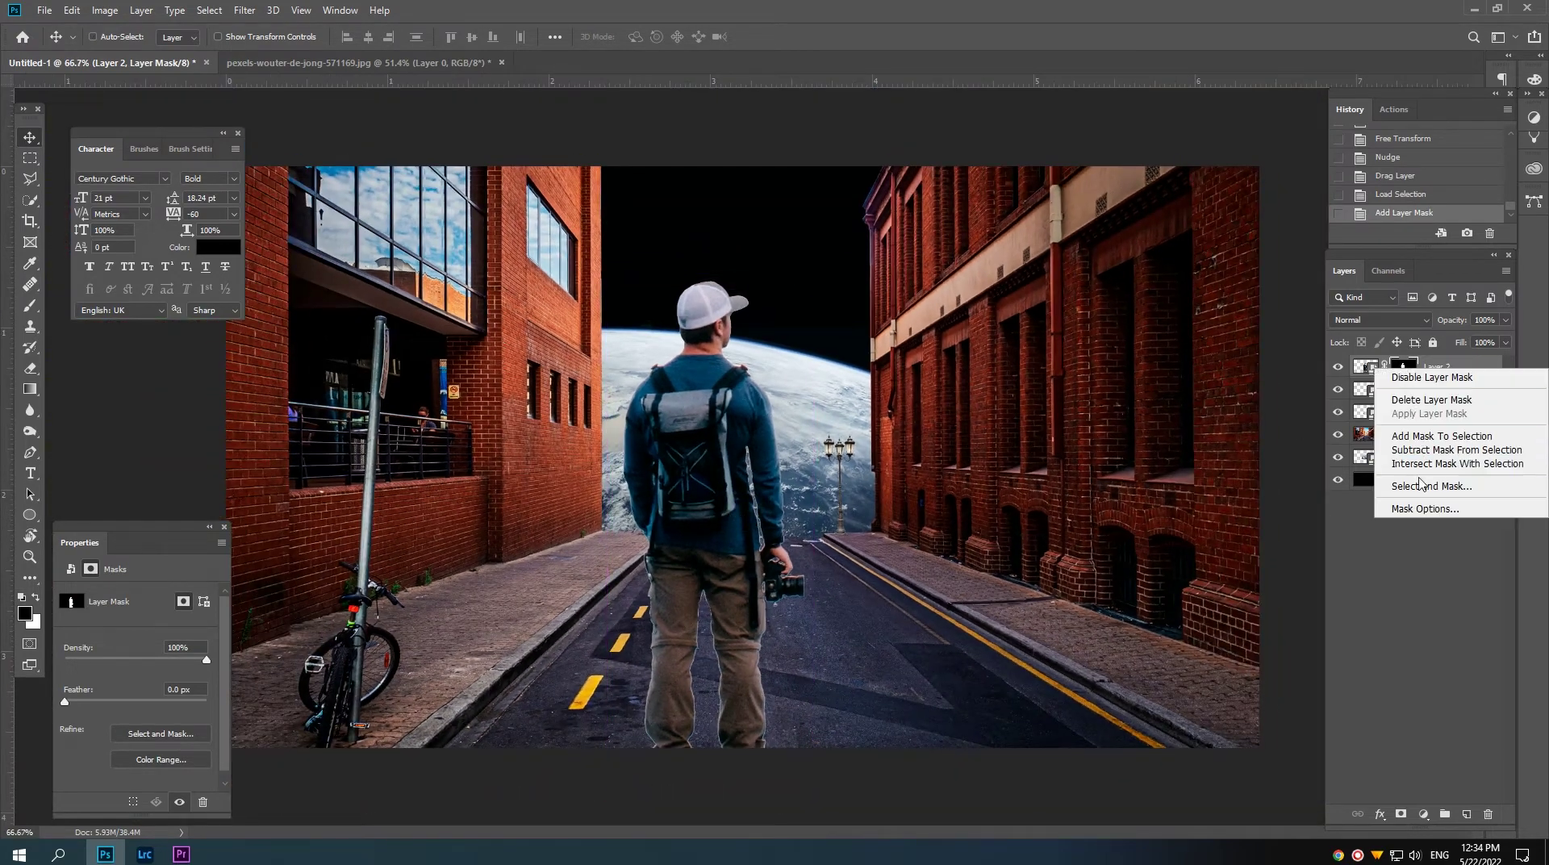
{"action": "left_click", "coordinate": [1424, 487]}
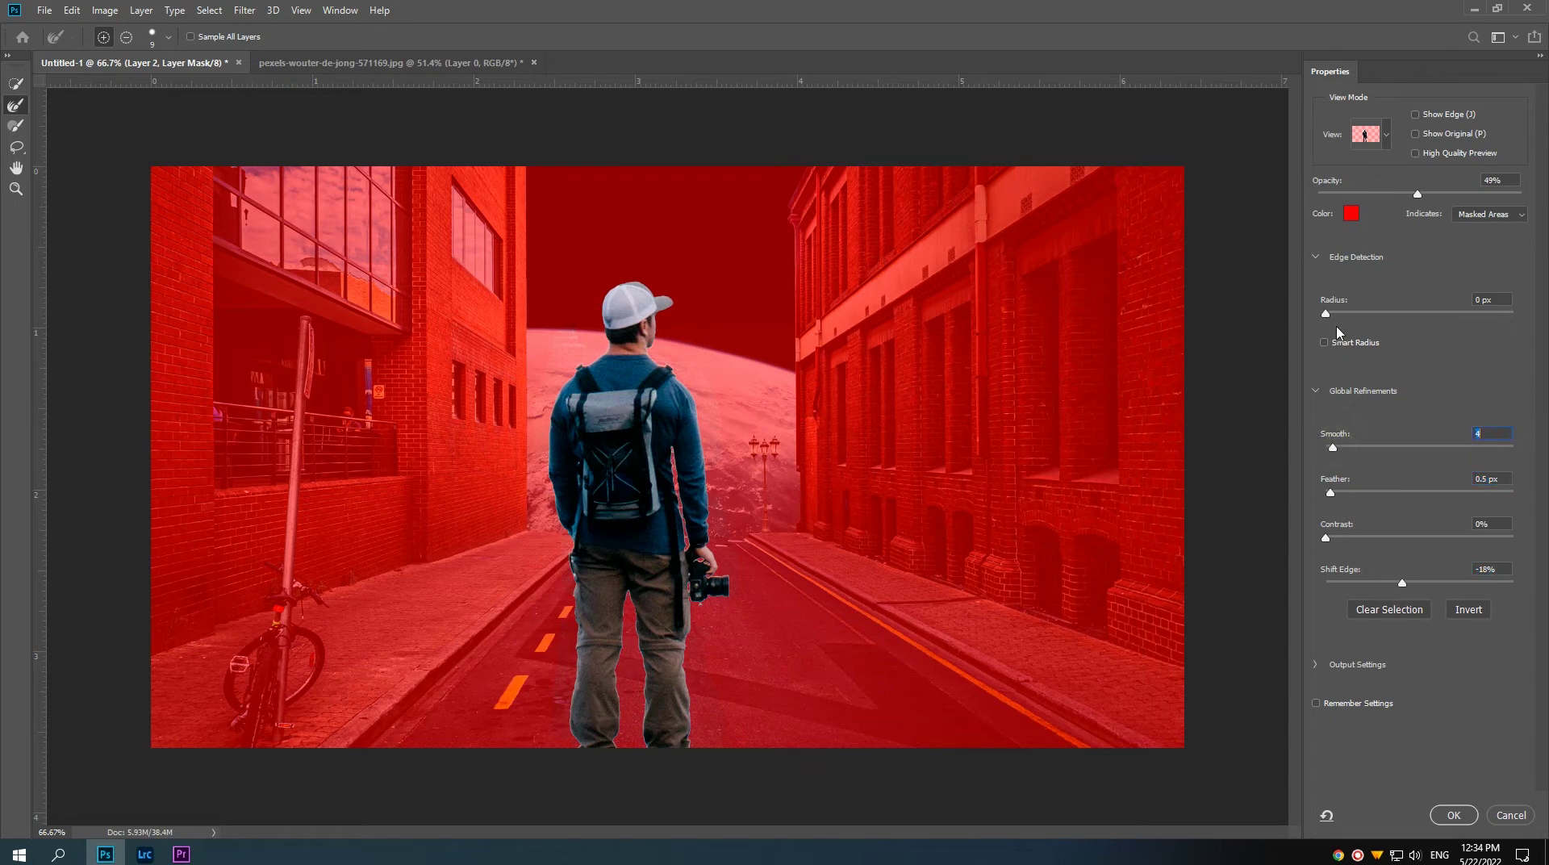
{"action": "left_click", "coordinate": [1453, 815]}
Step: Shrink the man, mirror him horizontally and move him onto the right side of the road
{"action": "key", "text": "ctrl+t"}
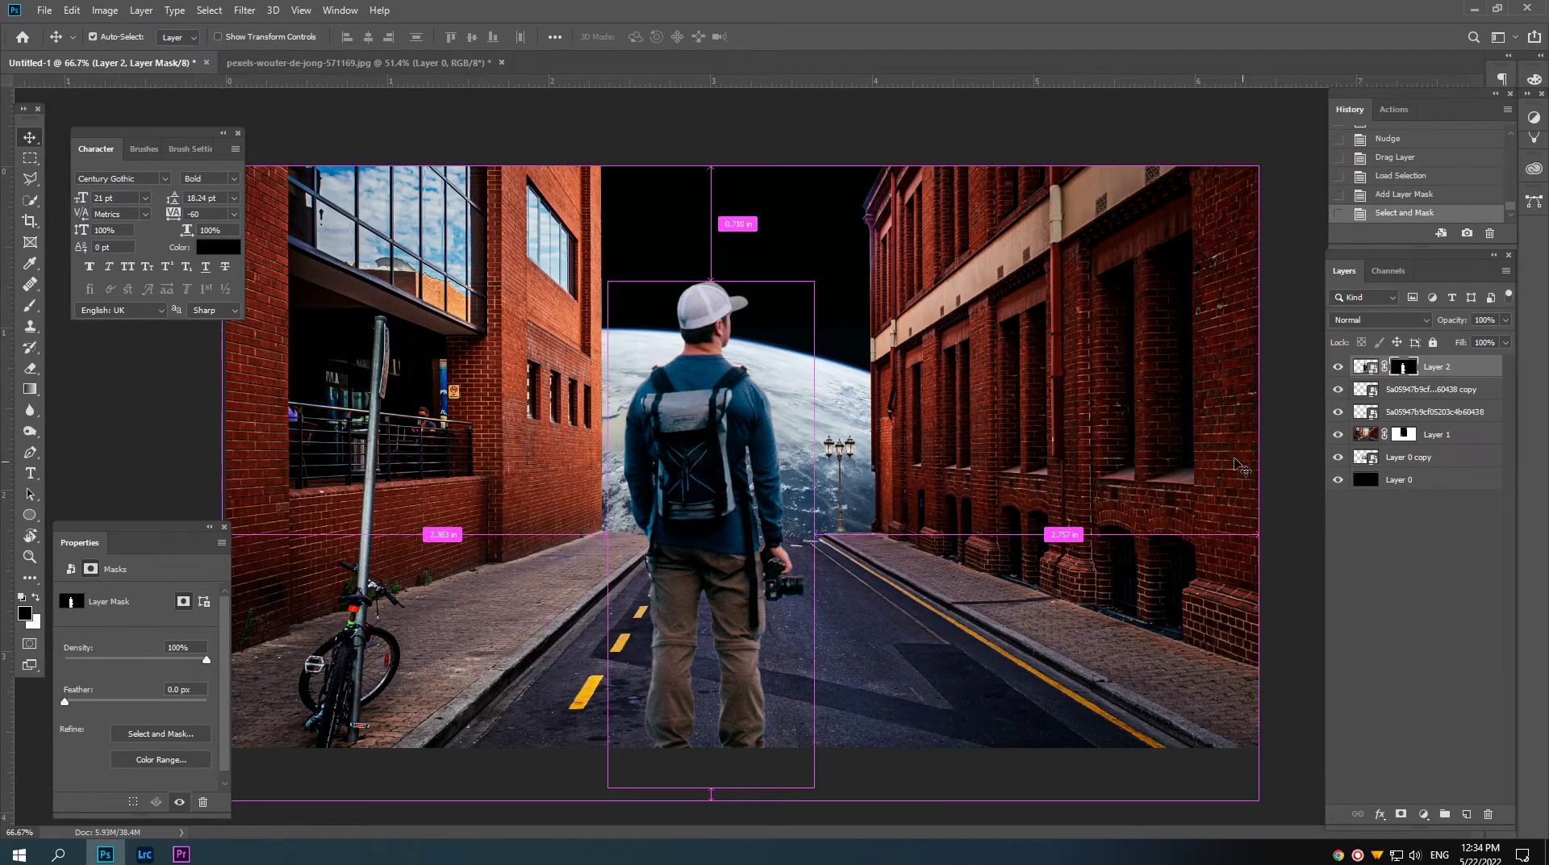
{"action": "left_click_drag", "start_coordinate": [839, 266], "coordinate": [768, 392]}
{"action": "right_click", "coordinate": [718, 523]}
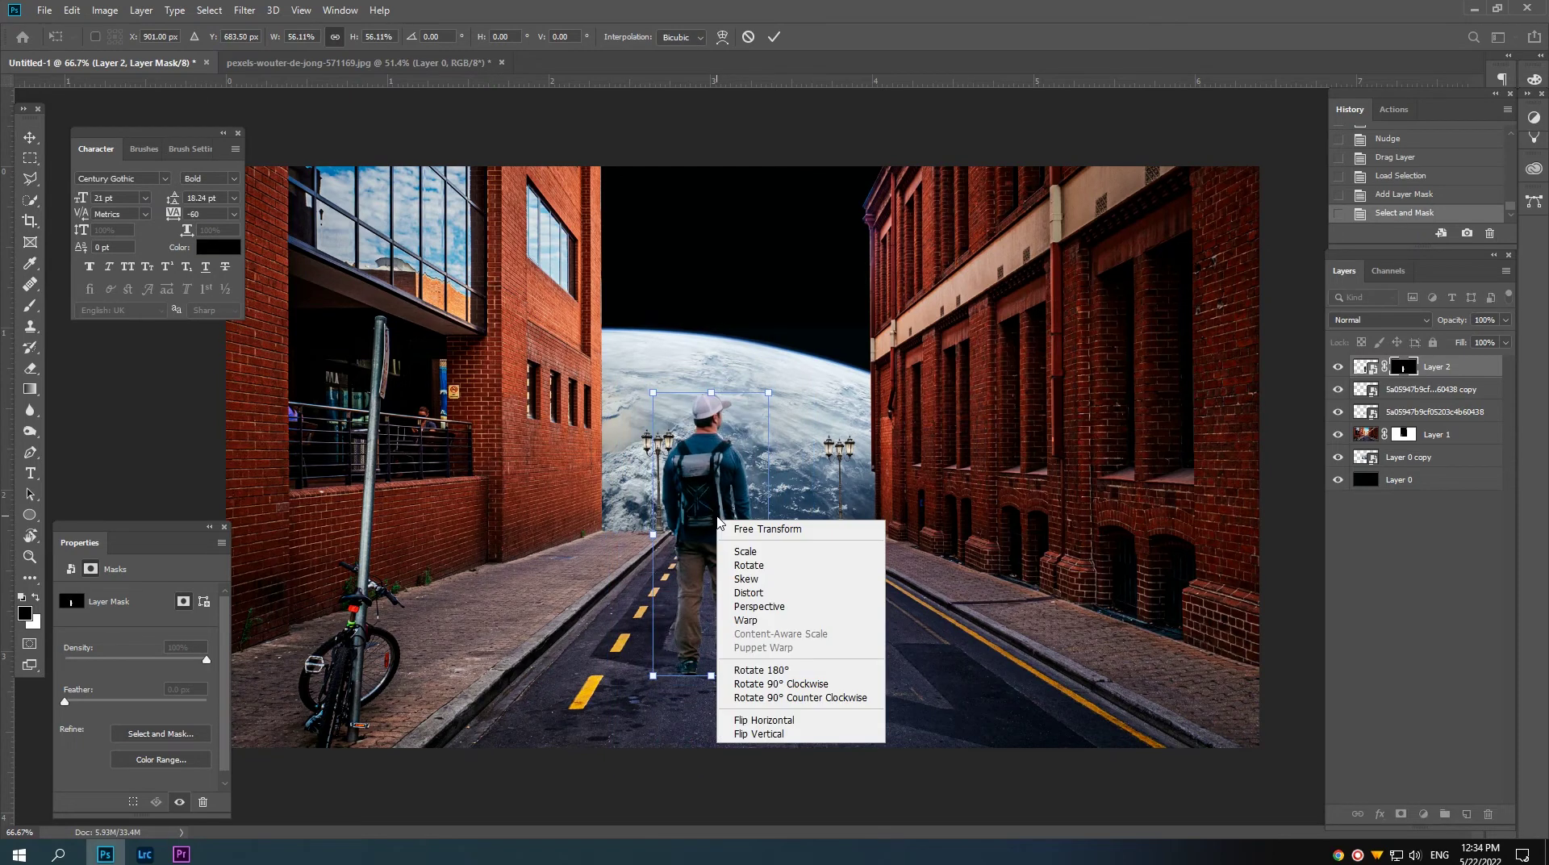
{"action": "left_click", "coordinate": [783, 722]}
{"action": "mouse_move", "coordinate": [711, 518]}
{"action": "left_mouse_down"}
{"action": "mouse_move", "coordinate": [805, 562]}
{"action": "mouse_move", "coordinate": [814, 522]}
{"action": "mouse_move", "coordinate": [848, 502]}
{"action": "left_mouse_up"}
{"action": "scroll", "coordinate": [804, 563], "scroll_direction": "up", "scroll_amount": 1}
{"action": "right_click", "coordinate": [855, 508]}
{"action": "key", "text": "Escape"}
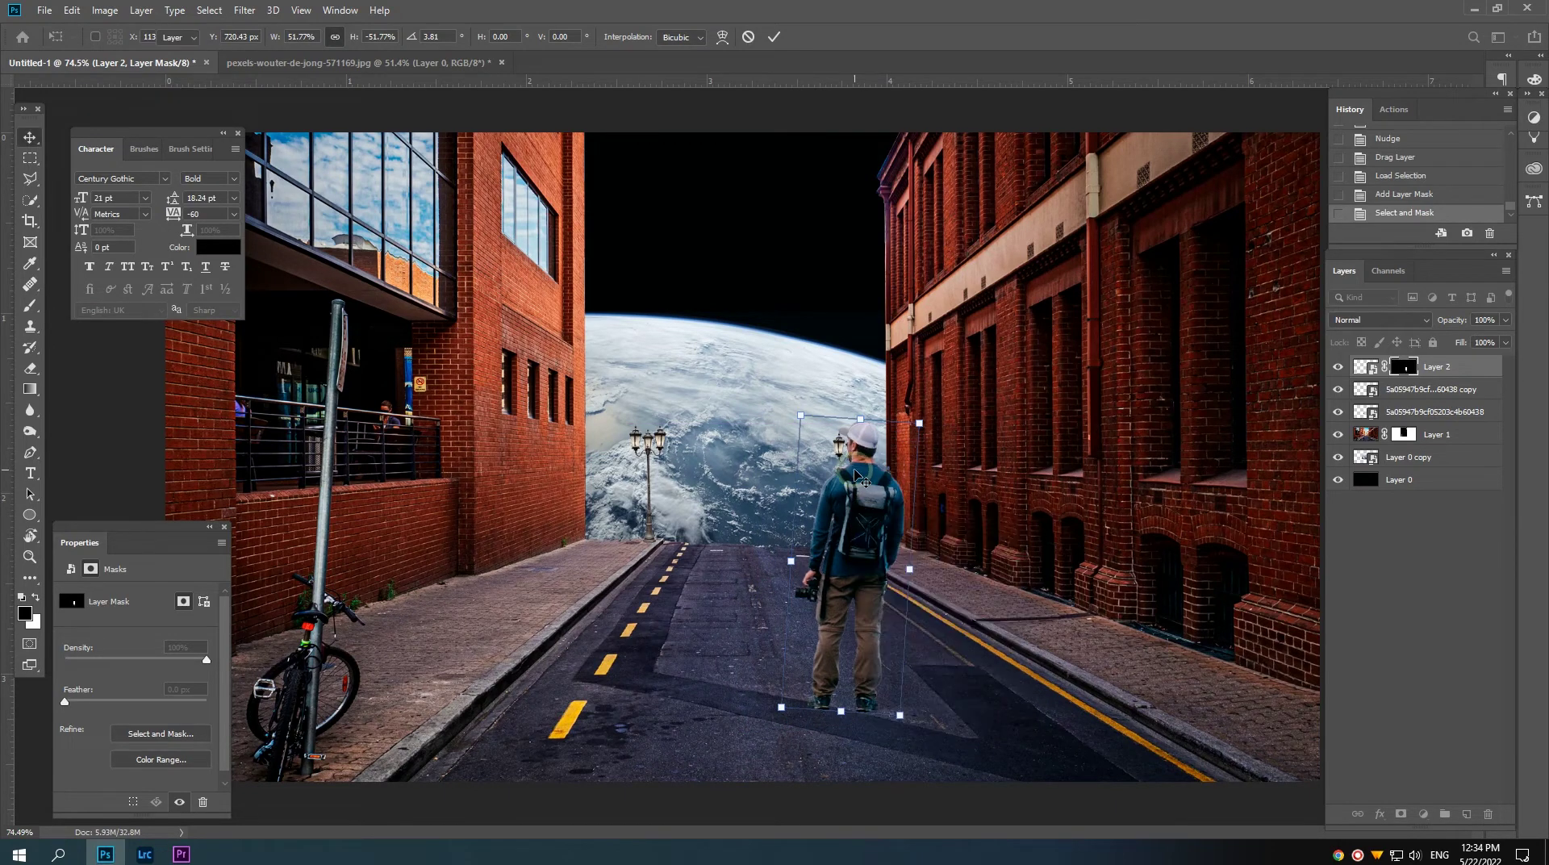
{"action": "key", "text": "Return"}
Step: Make Layer 2 a smart object, taper and skew it in perspective, then nudge it left
{"action": "right_click", "coordinate": [1432, 376]}
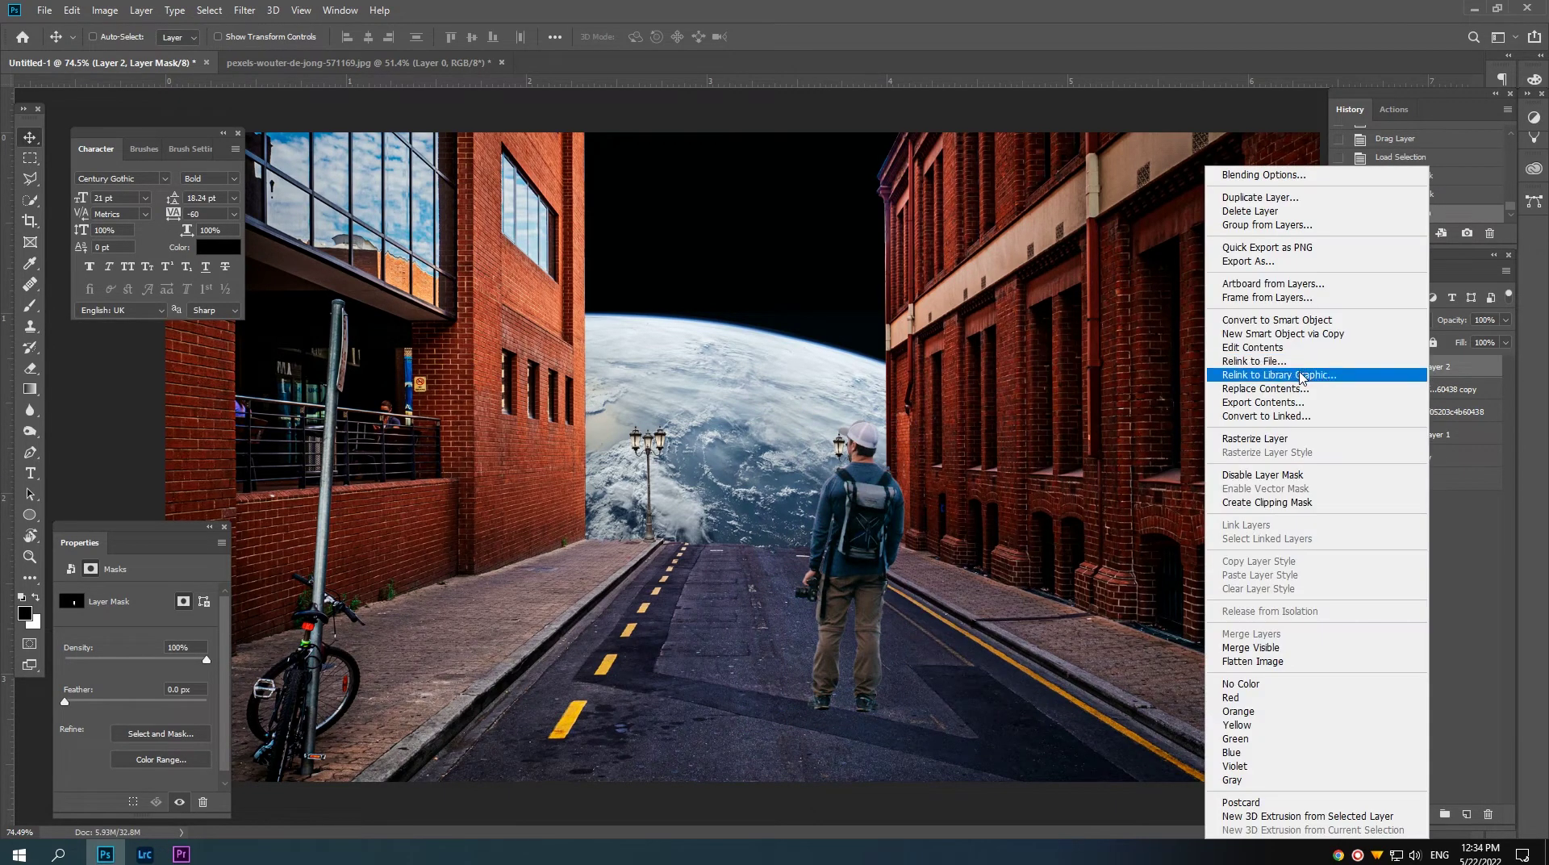
{"action": "left_click", "coordinate": [1291, 371]}
{"action": "key", "text": "ctrl+t"}
{"action": "right_click", "coordinate": [852, 536]}
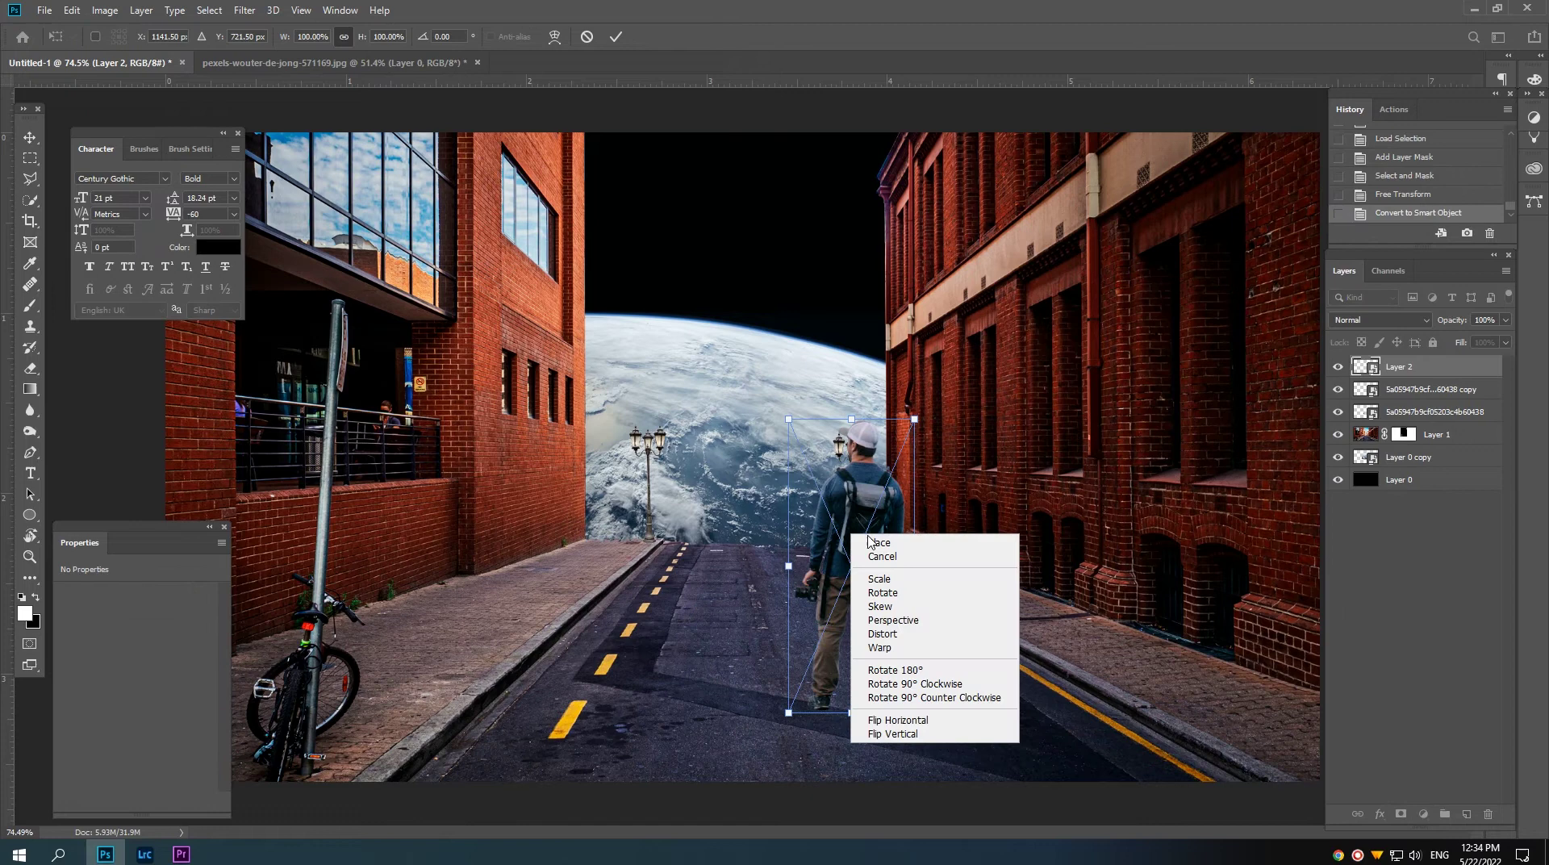
{"action": "left_click", "coordinate": [906, 621]}
{"action": "left_click_drag", "start_coordinate": [918, 422], "coordinate": [908, 420]}
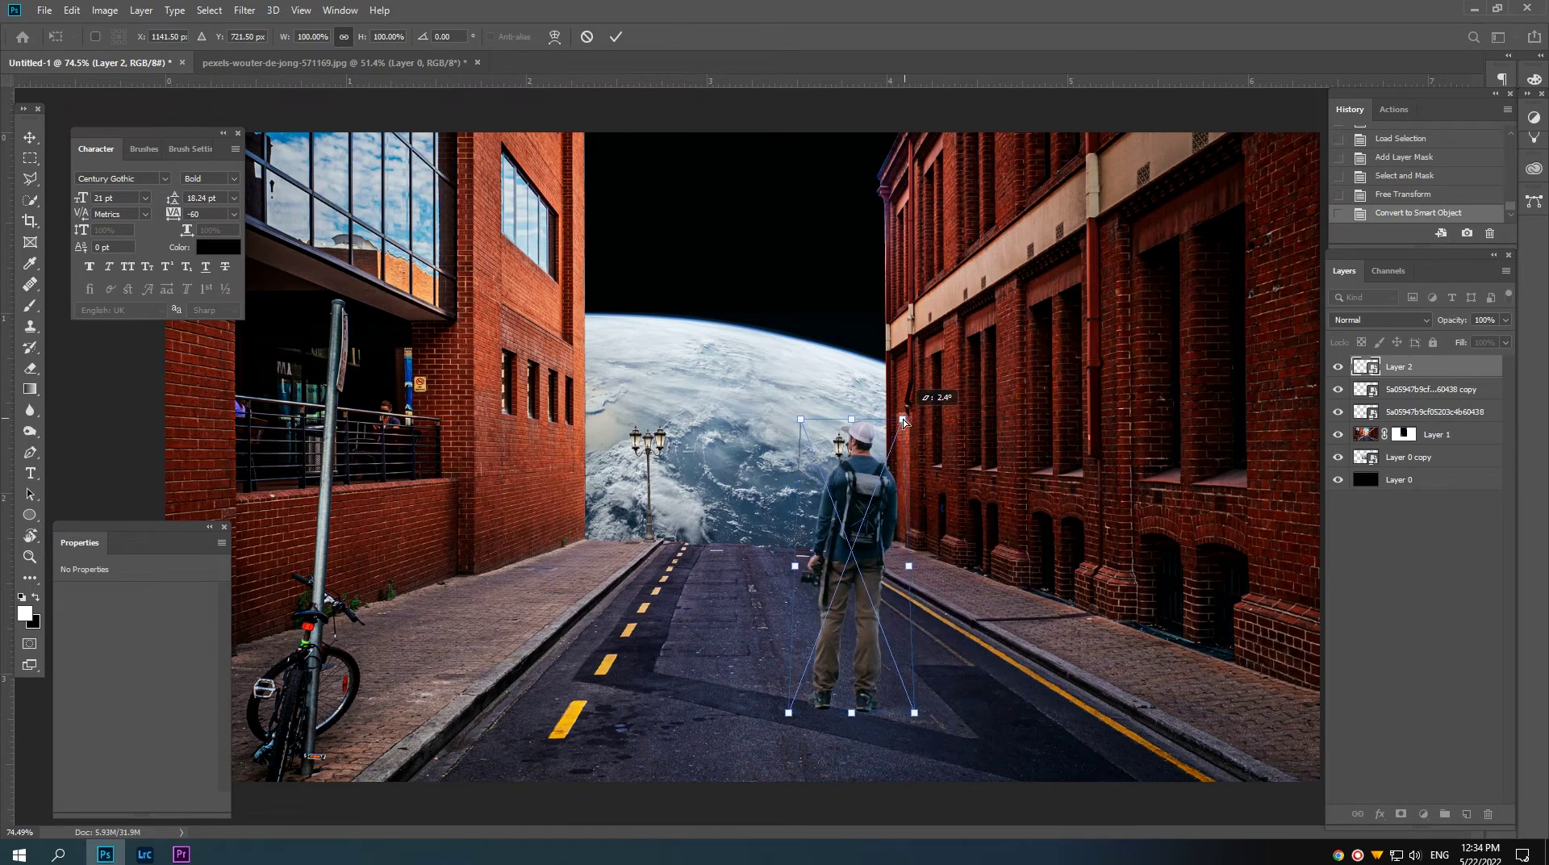
{"action": "left_click_drag", "start_coordinate": [914, 716], "coordinate": [883, 717]}
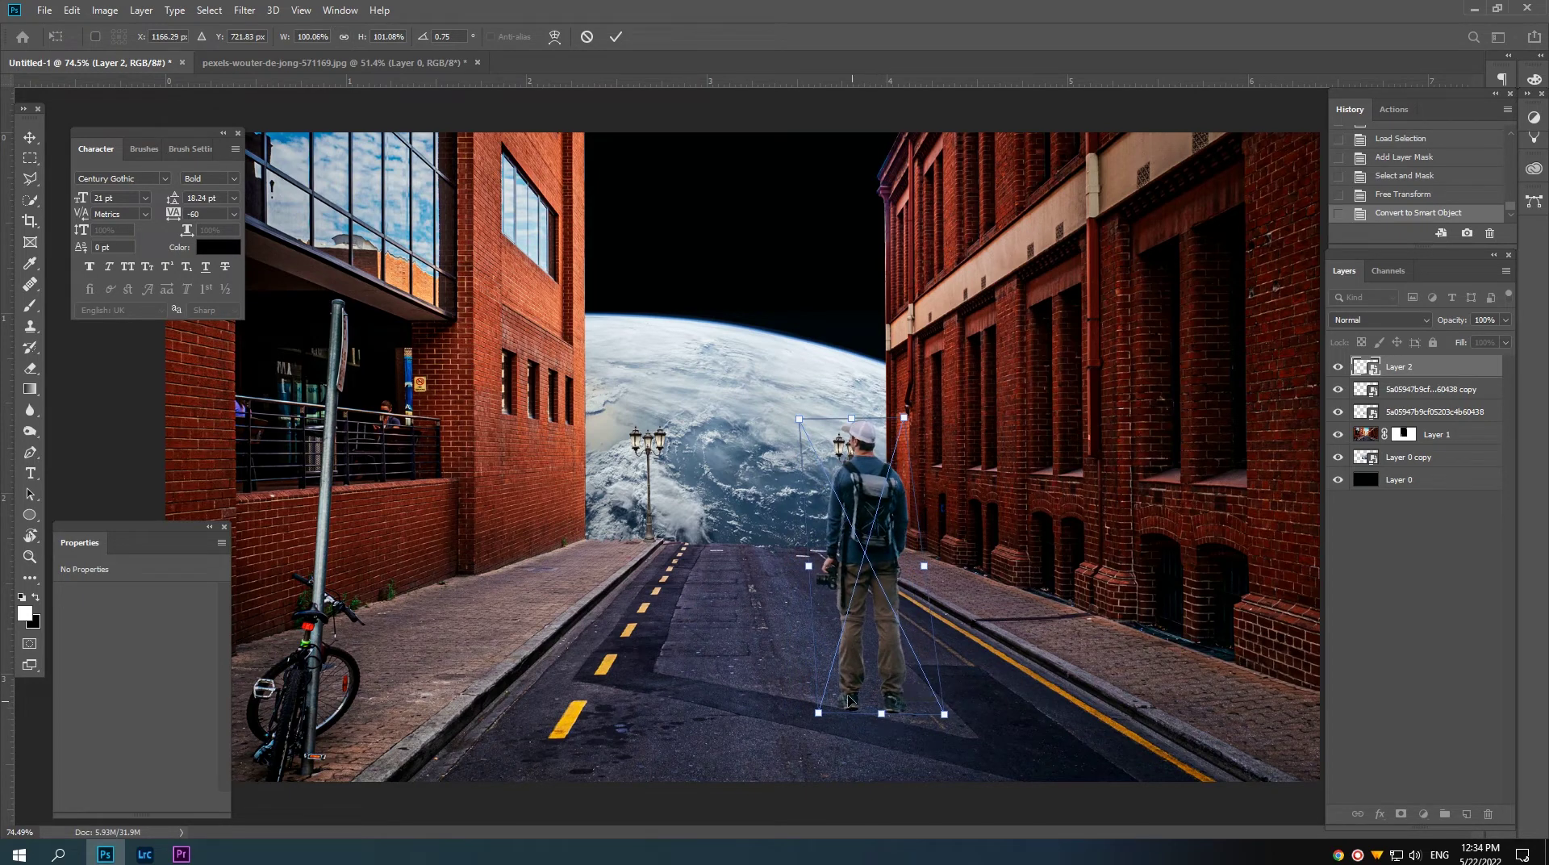
{"action": "left_click_drag", "start_coordinate": [812, 570], "coordinate": [885, 609]}
{"action": "key", "text": "Return"}
{"action": "key", "text": "Left"}
{"action": "key", "text": "Left"}
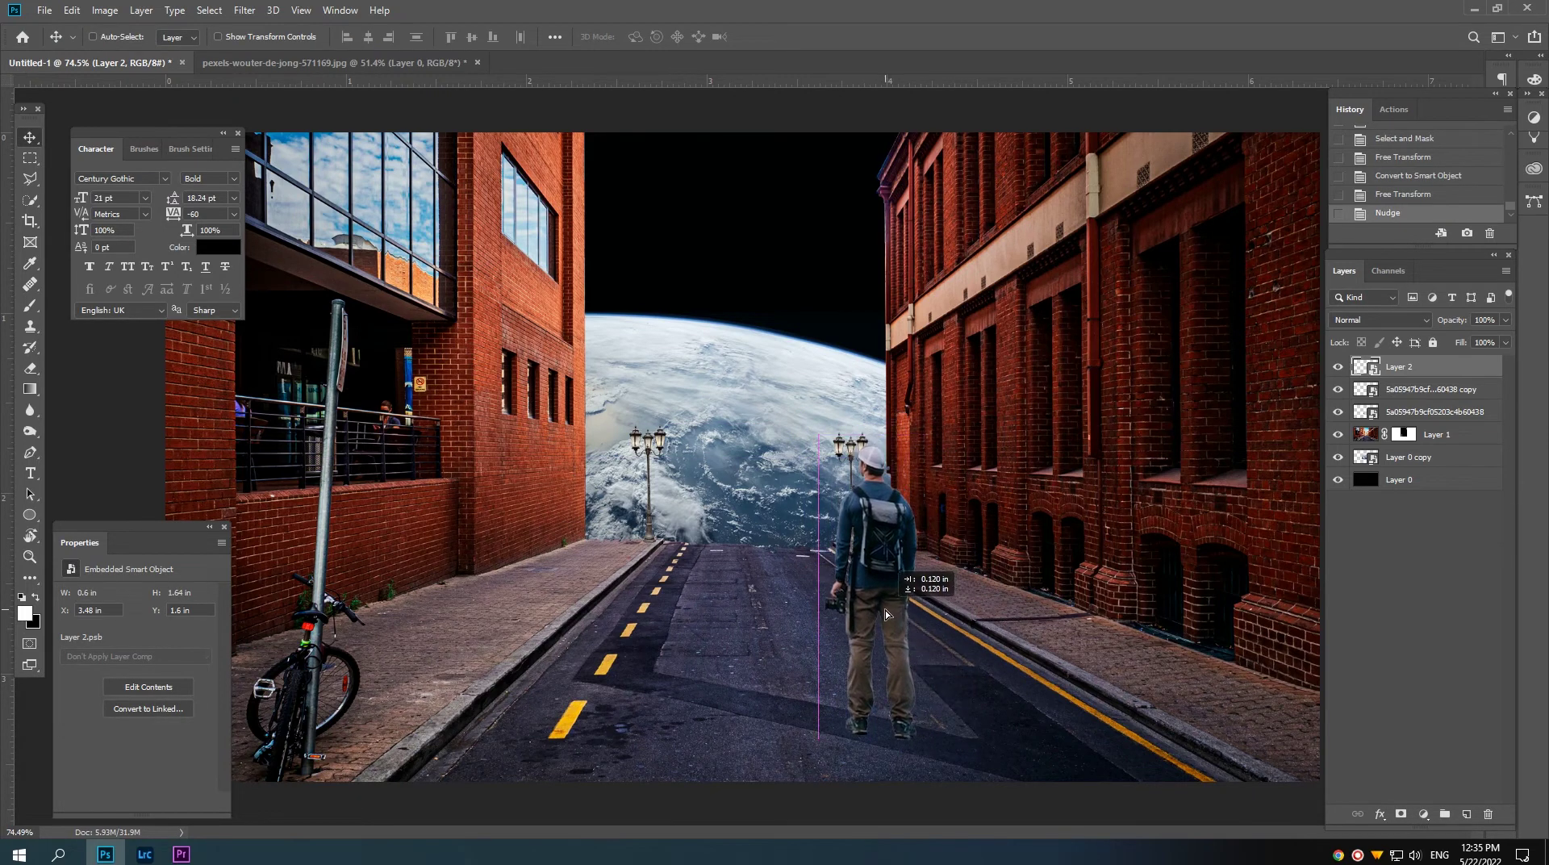
{"action": "left_click_drag", "start_coordinate": [885, 614], "coordinate": [815, 627]}
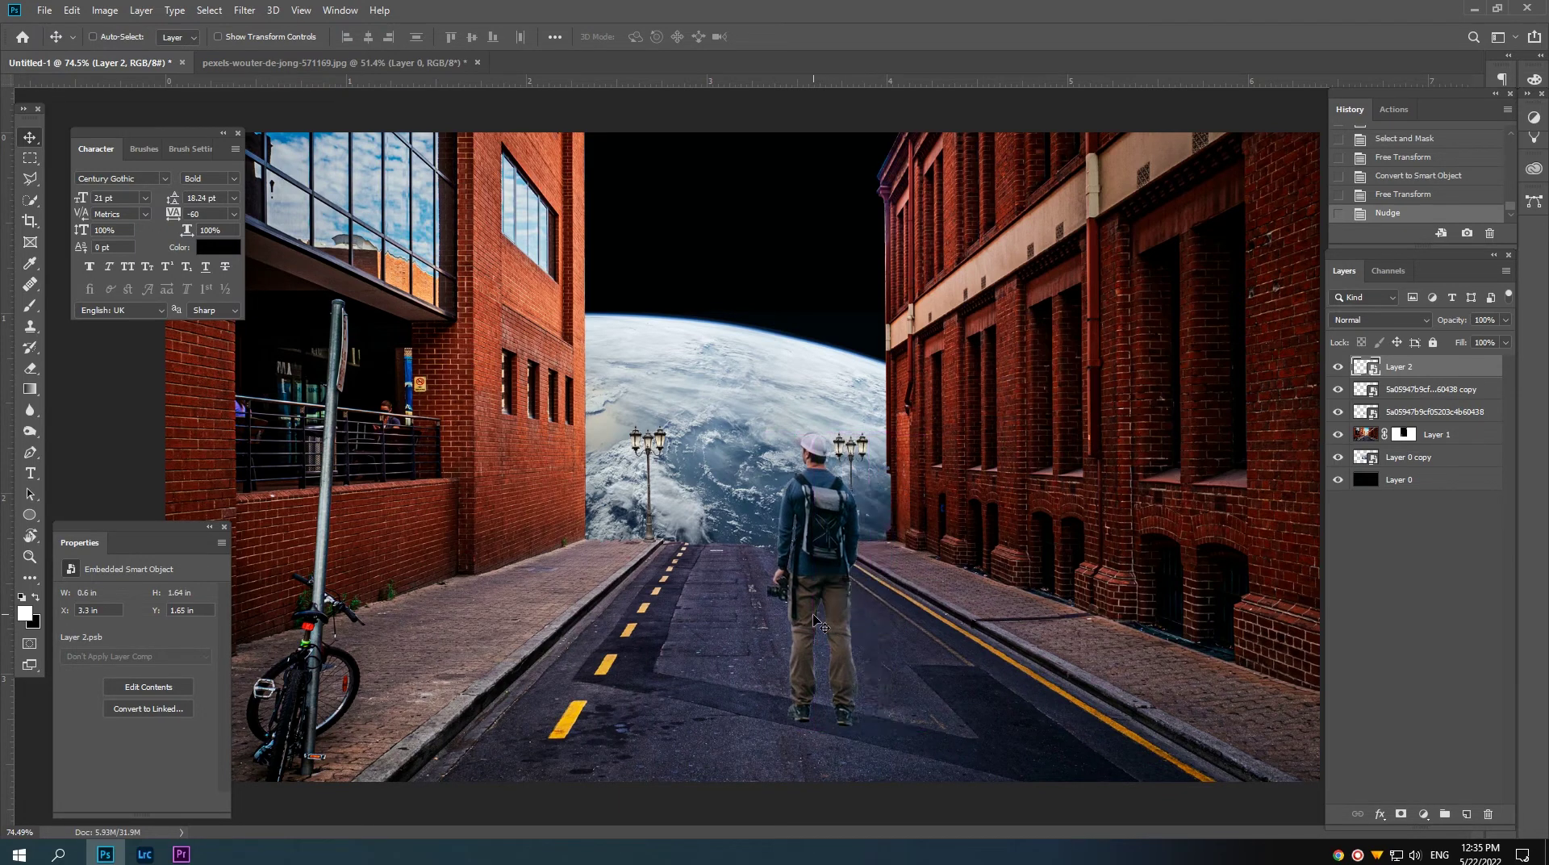
Step: Clip a Hue/Saturation layer (Saturation -59, Lightness -24) to the street and buildings layer
{"action": "left_click", "coordinate": [1422, 393]}
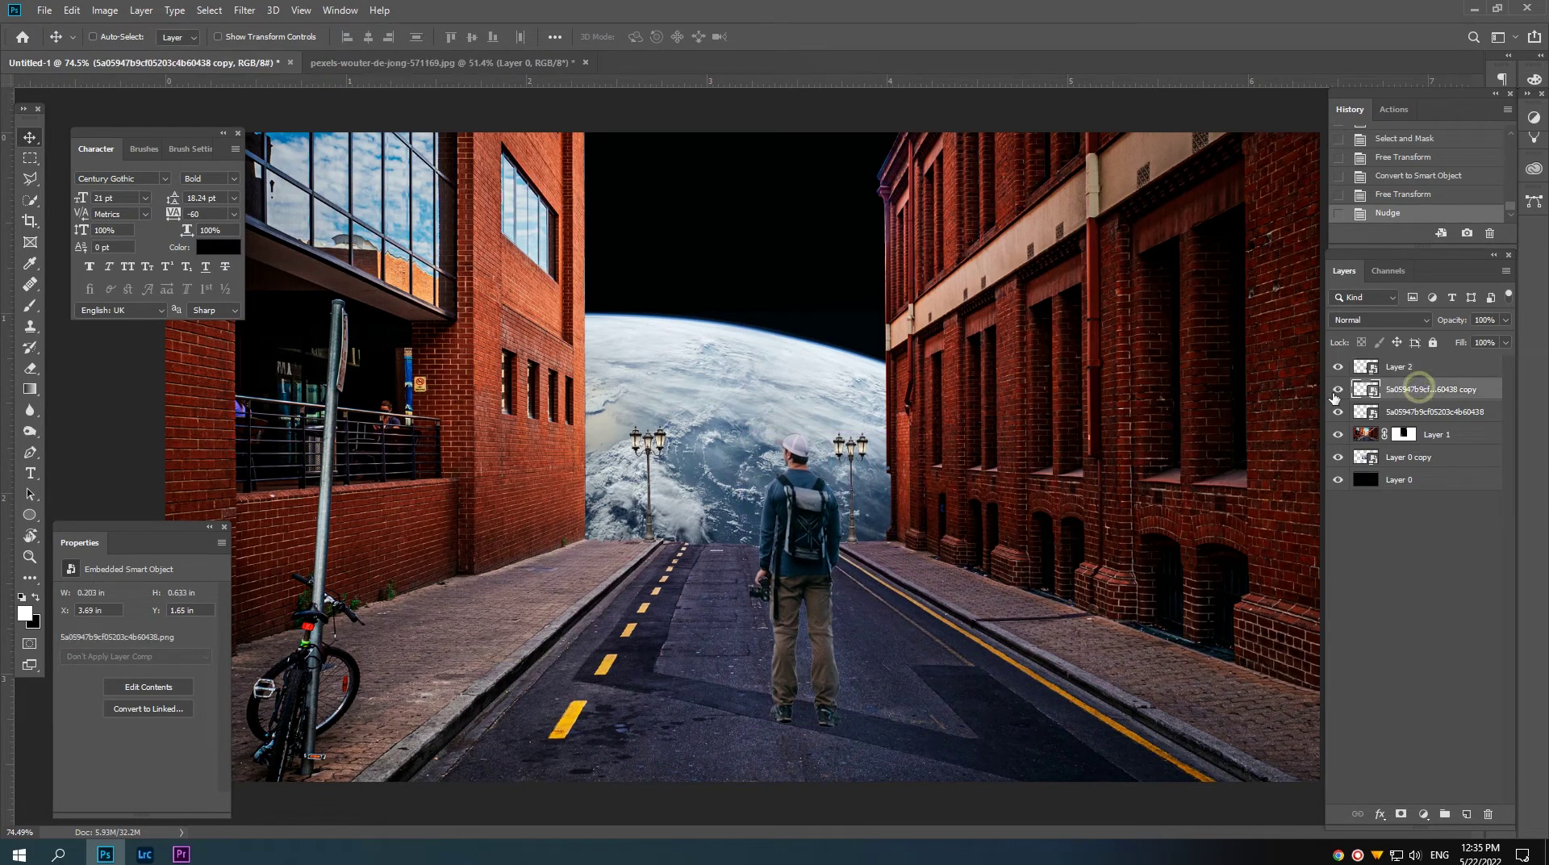
{"action": "left_click", "coordinate": [1336, 391]}
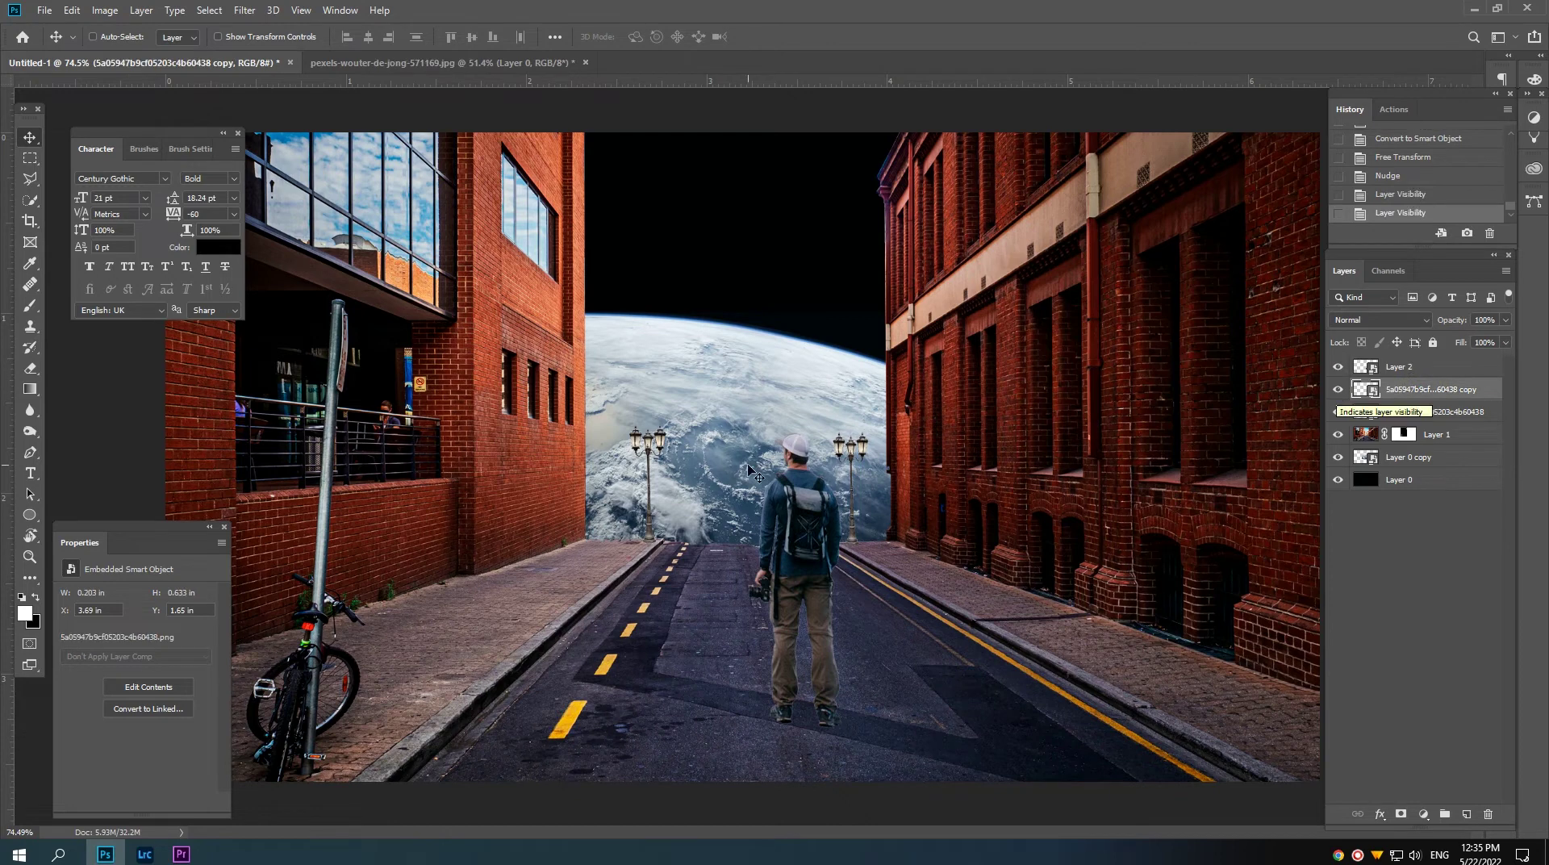
{"action": "scroll", "coordinate": [761, 443], "scroll_direction": "down", "scroll_amount": 3}
{"action": "left_click", "coordinate": [1436, 435]}
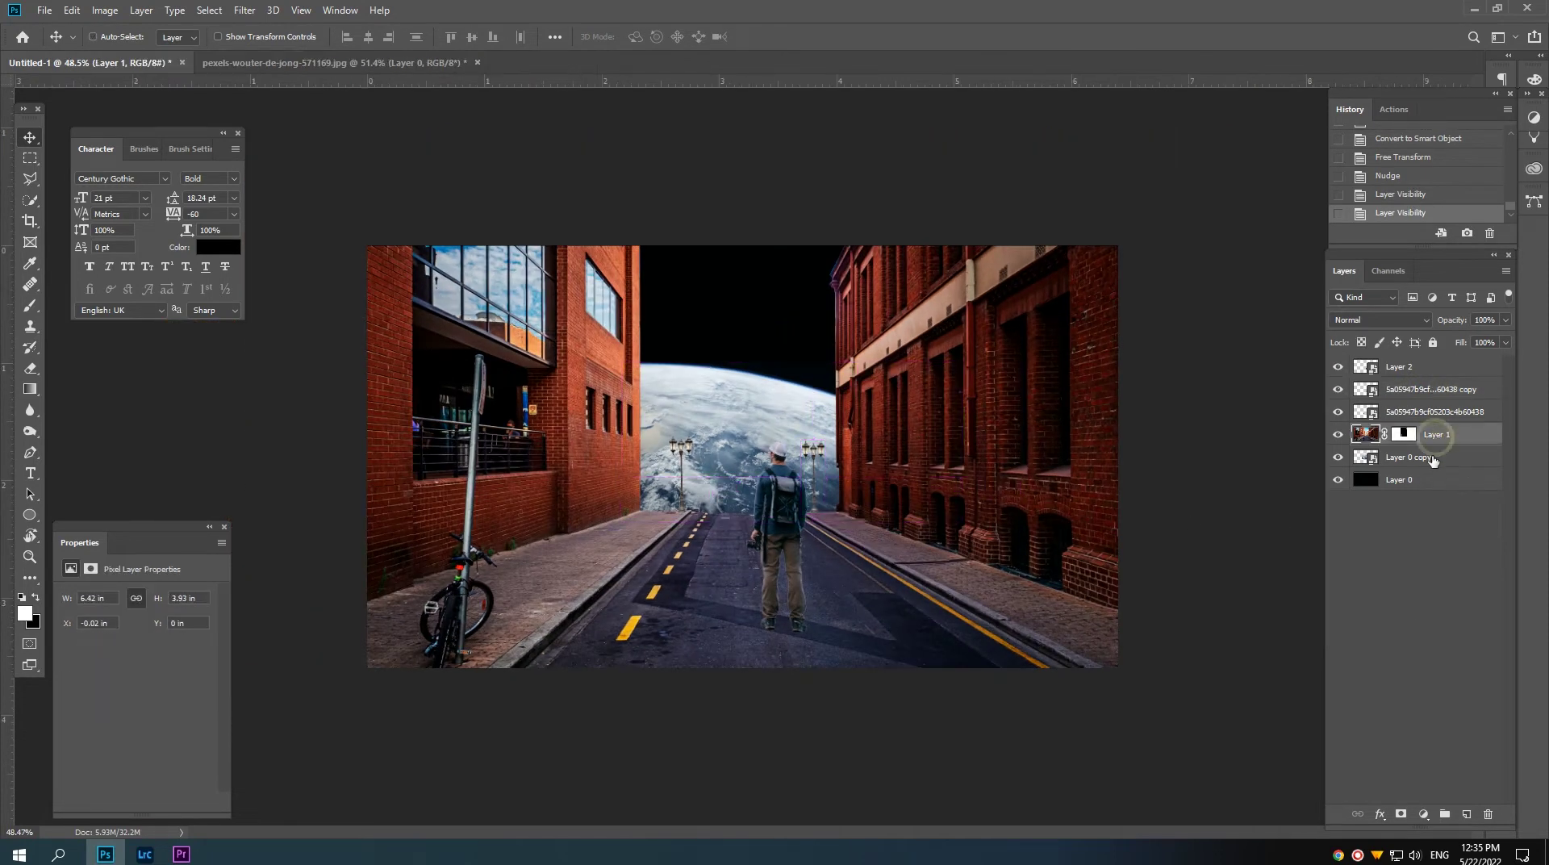
{"action": "left_click", "coordinate": [1422, 814]}
{"action": "left_click", "coordinate": [1430, 660]}
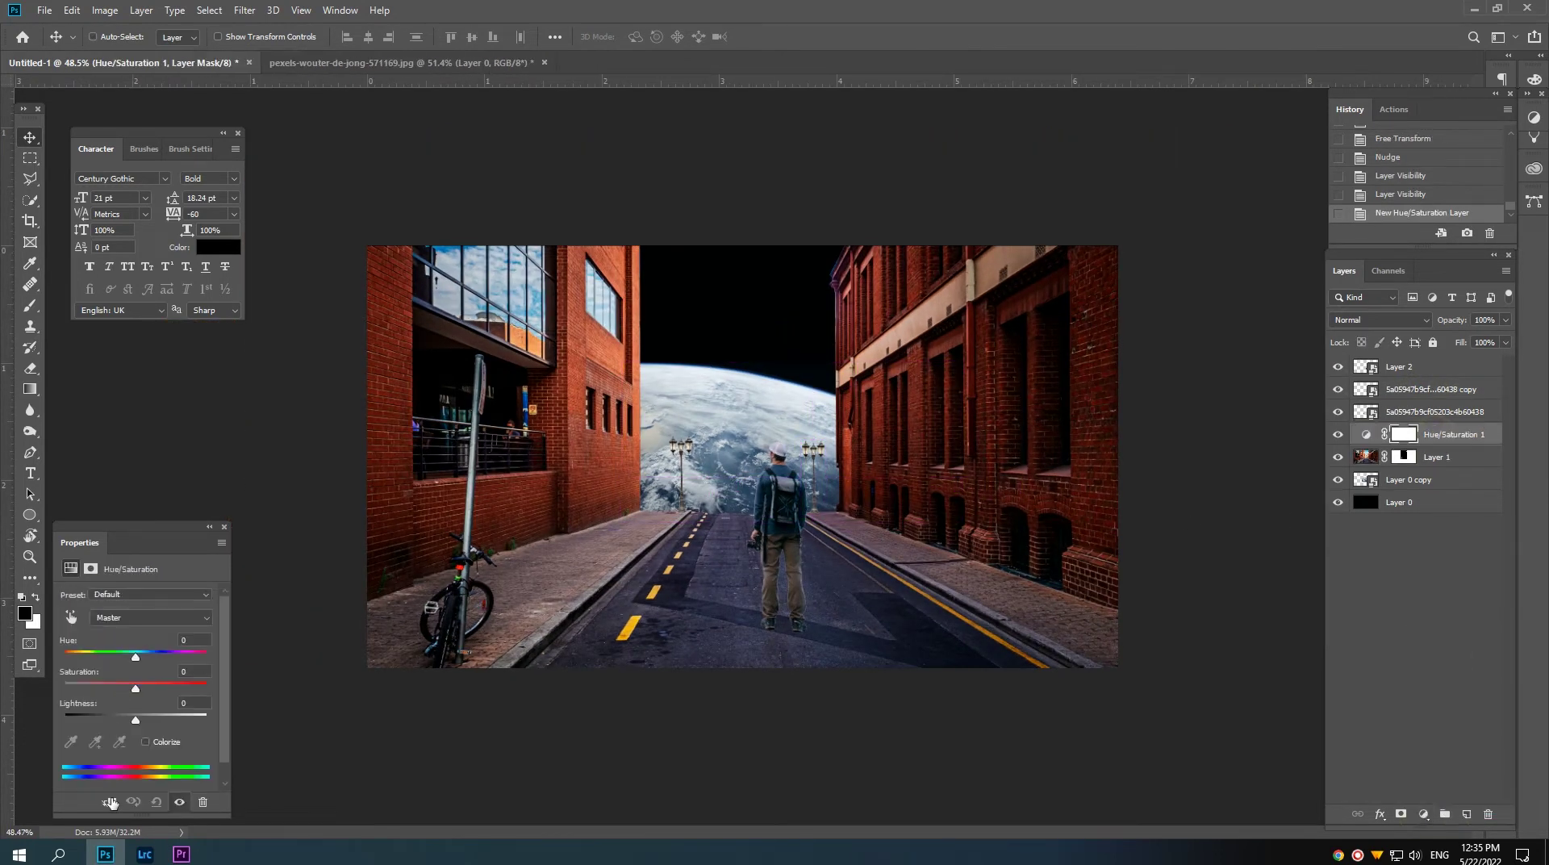
{"action": "left_click", "coordinate": [109, 801]}
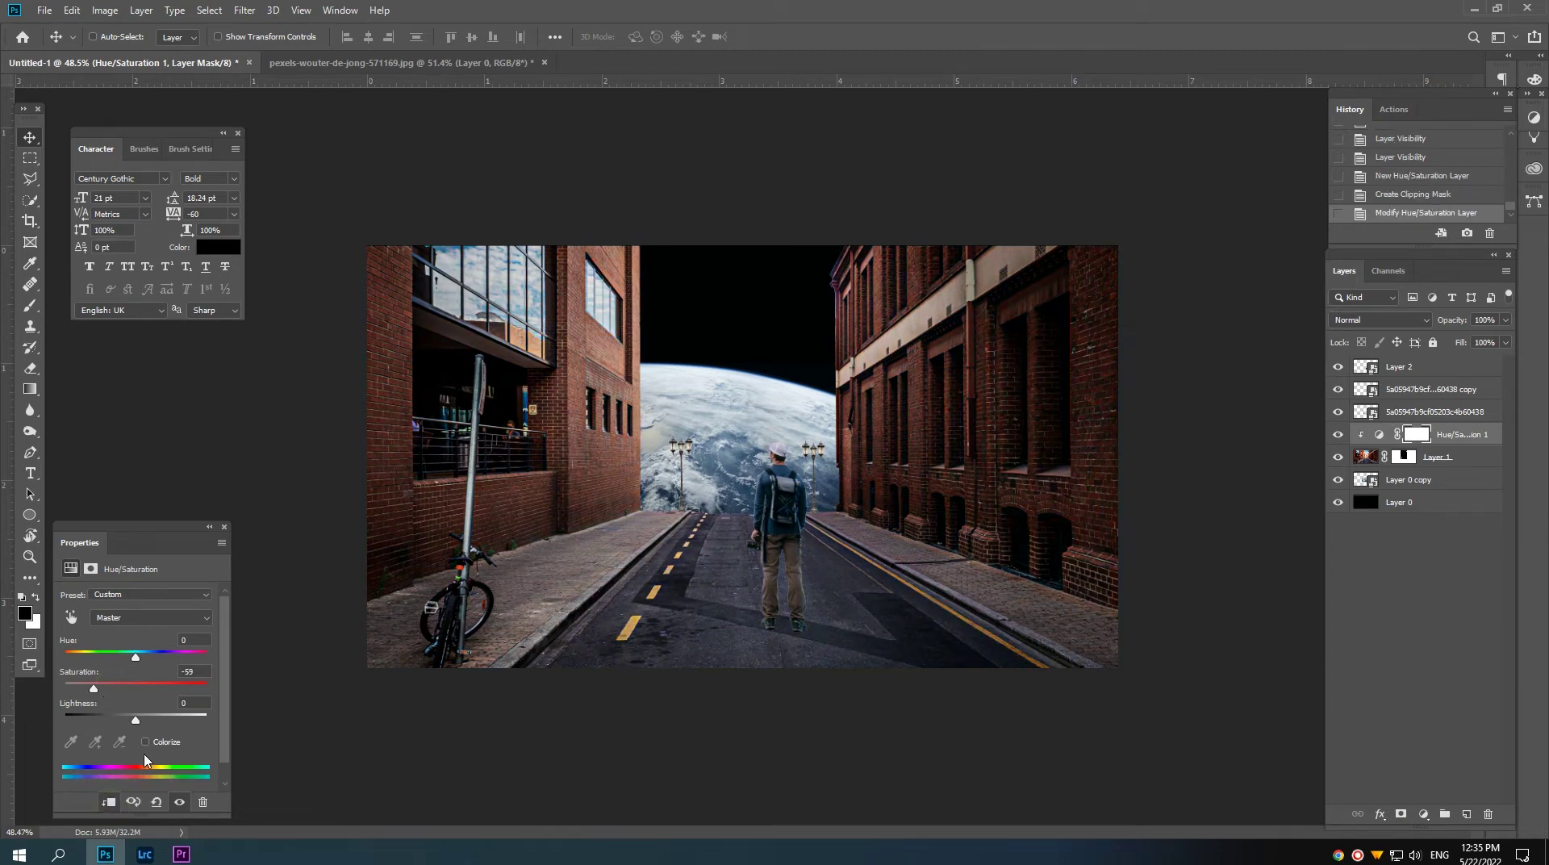
{"action": "left_click_drag", "start_coordinate": [136, 719], "coordinate": [113, 725]}
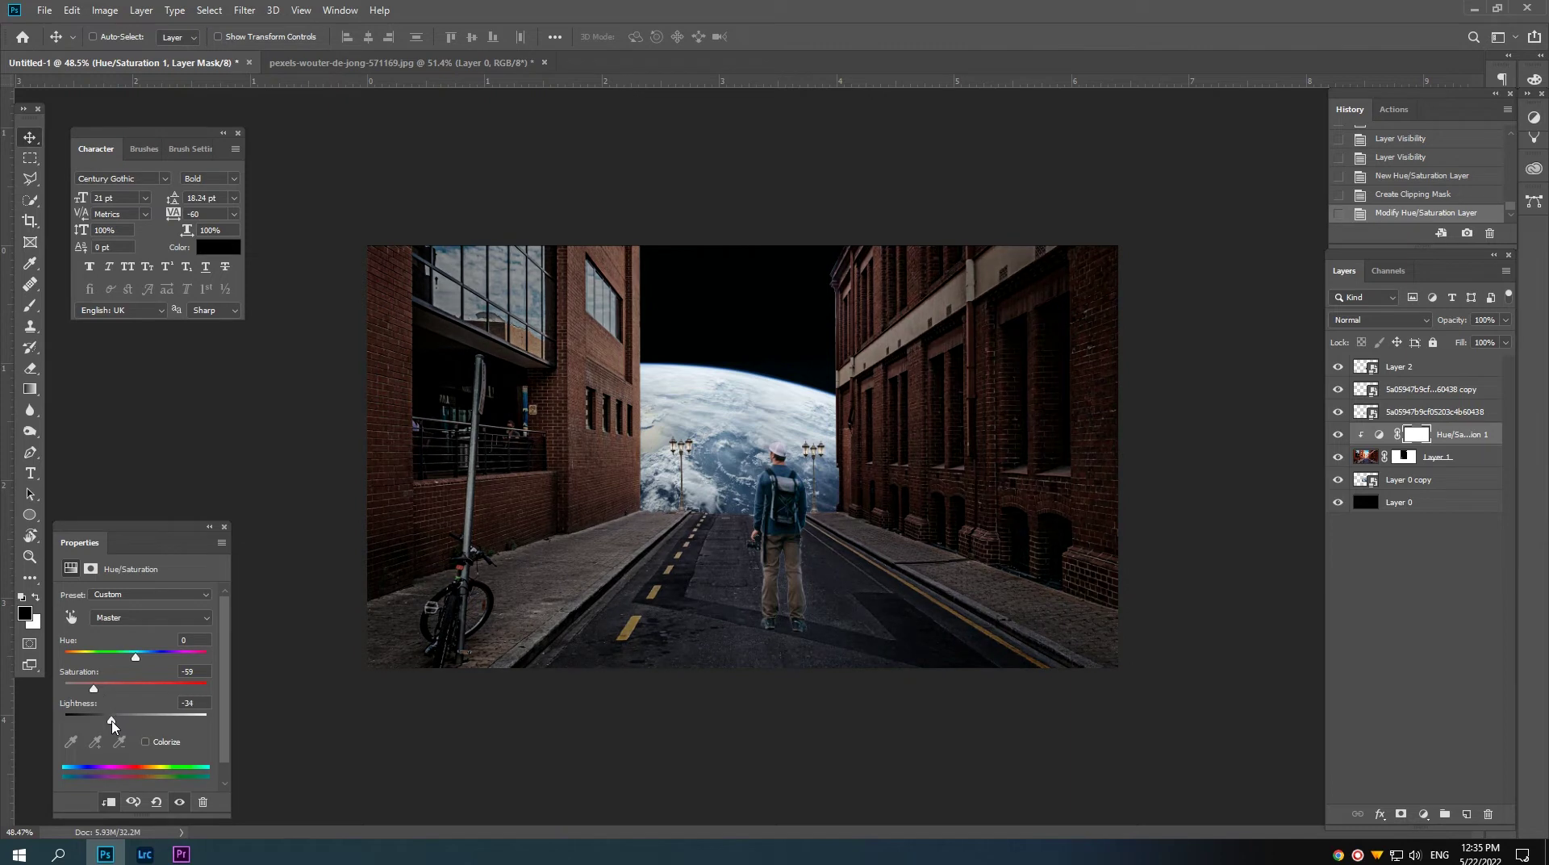
Step: Paint the adjustment mask with a soft low-opacity brush to restore colour on buildings near the gap
{"action": "left_click", "coordinate": [1417, 436]}
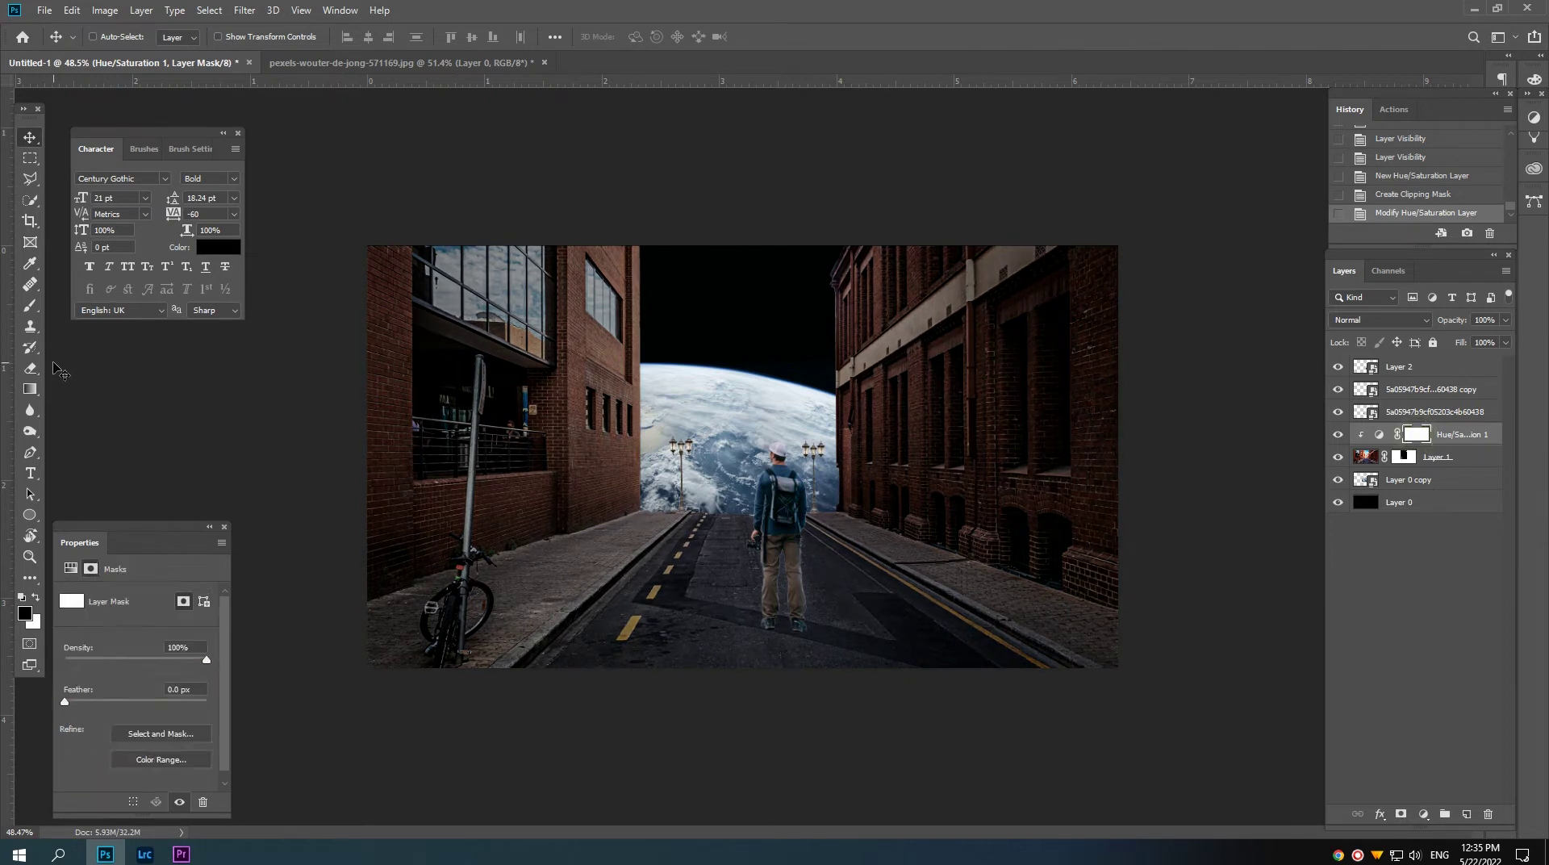
{"action": "key", "text": "b"}
{"action": "right_click", "coordinate": [646, 662]}
{"action": "key", "text": "3"}
{"action": "right_click", "coordinate": [747, 557]}
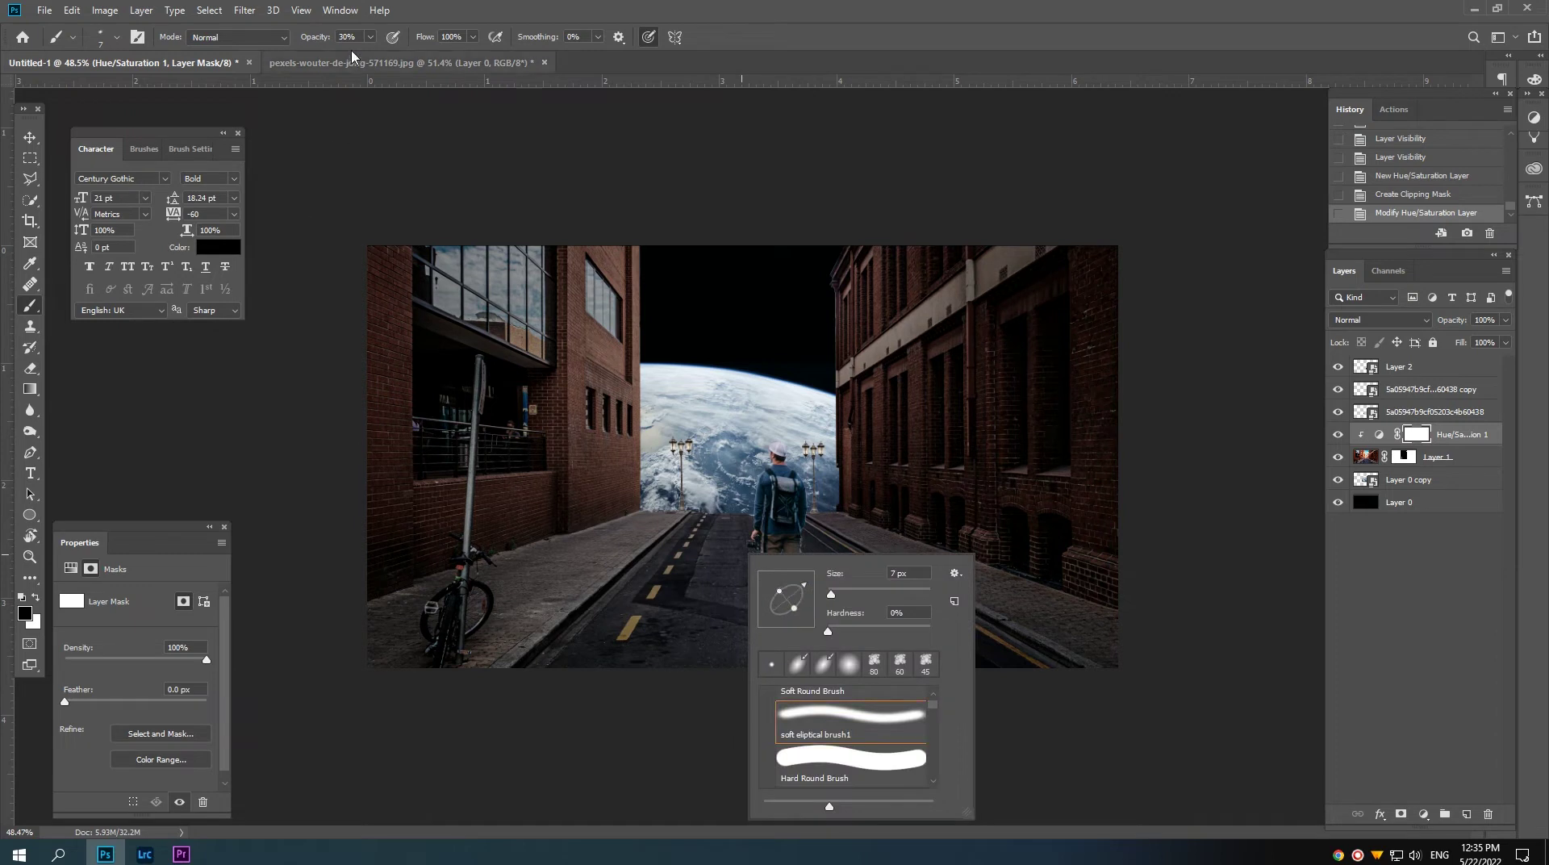
{"action": "left_click_drag", "start_coordinate": [318, 38], "coordinate": [310, 42]}
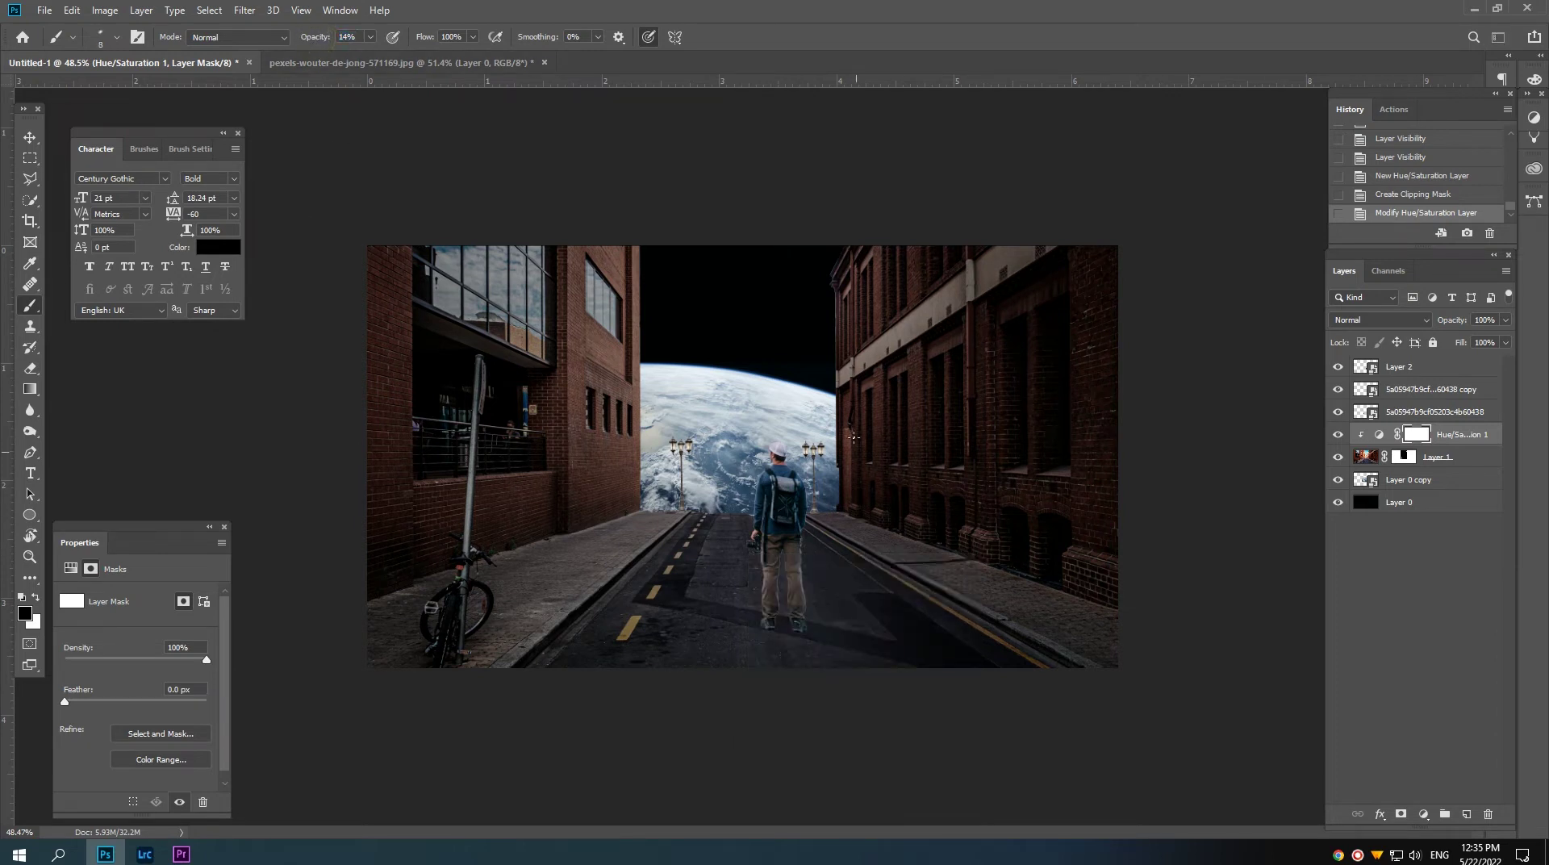
{"action": "key", "text": "bracketright"}
{"action": "left_click_drag", "start_coordinate": [831, 316], "coordinate": [856, 546]}
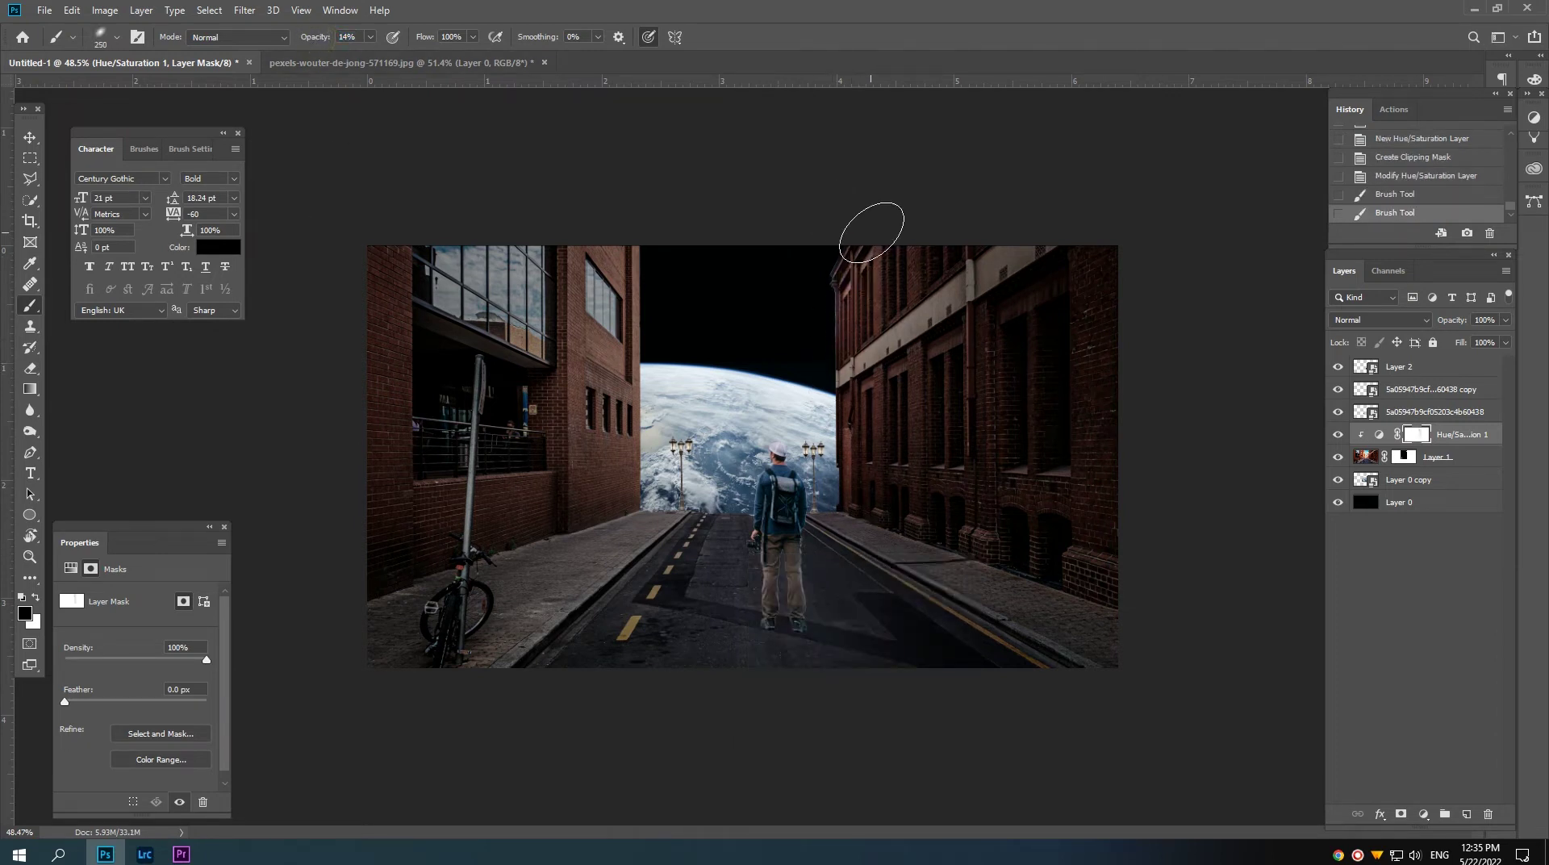
{"action": "key", "text": "bracketright"}
{"action": "key", "text": "bracketright"}
{"action": "key", "text": "bracketright"}
{"action": "left_click_drag", "start_coordinate": [867, 283], "coordinate": [850, 587]}
{"action": "left_click_drag", "start_coordinate": [815, 500], "coordinate": [713, 517]}
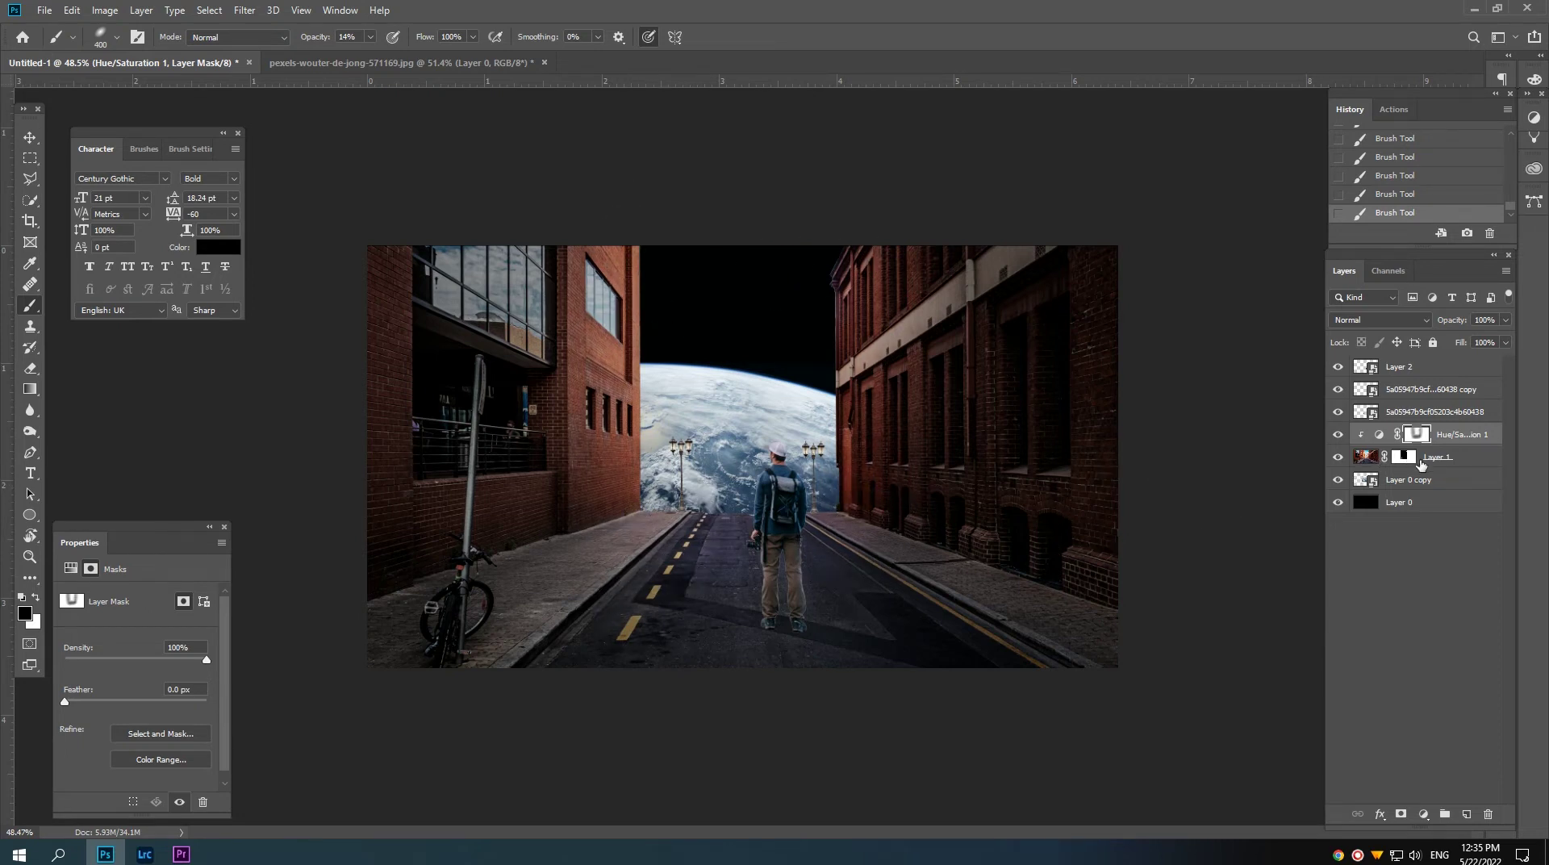
Step: Clip a Levels adjustment set to 42 / 1.00 / 238 onto Layer 0 copy
{"action": "left_click", "coordinate": [1404, 481]}
{"action": "left_click", "coordinate": [1424, 815]}
{"action": "left_click", "coordinate": [1444, 601]}
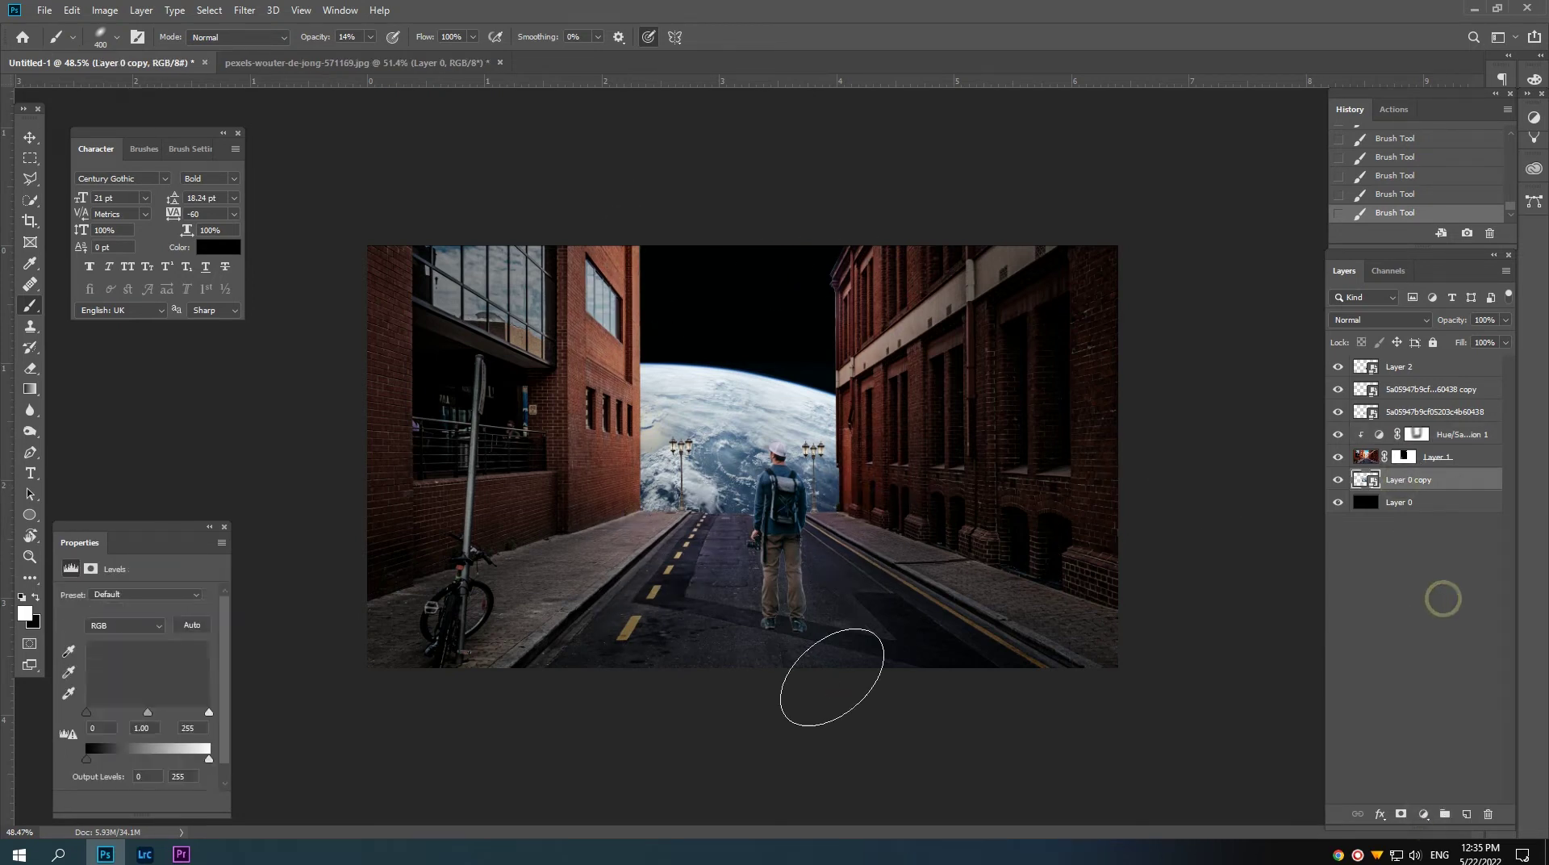
{"action": "left_click", "coordinate": [110, 803]}
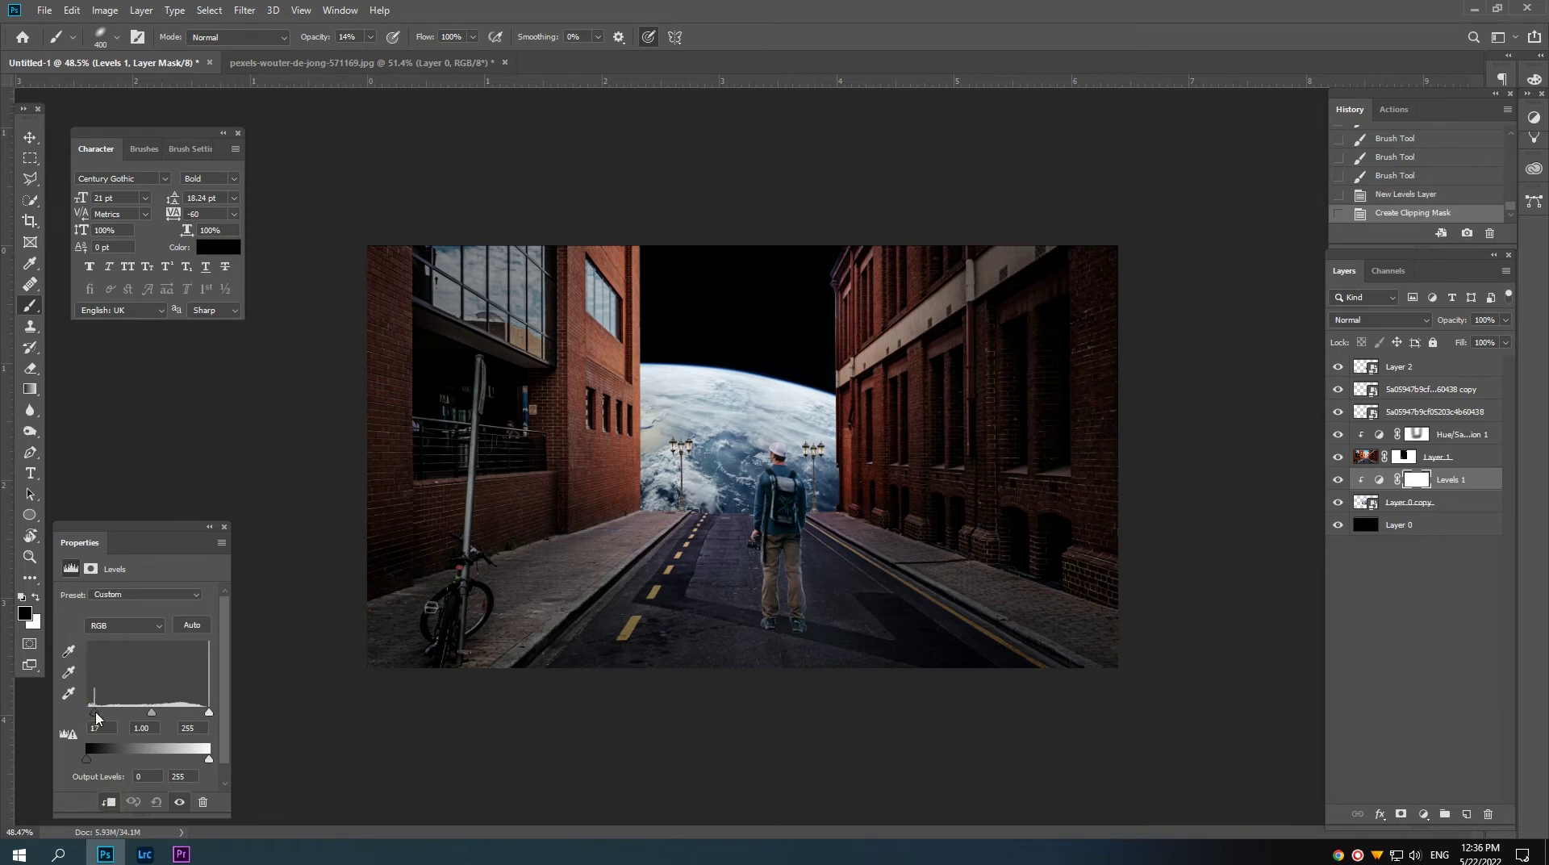
{"action": "left_click_drag", "start_coordinate": [96, 717], "coordinate": [108, 716]}
{"action": "left_click_drag", "start_coordinate": [209, 712], "coordinate": [202, 714]}
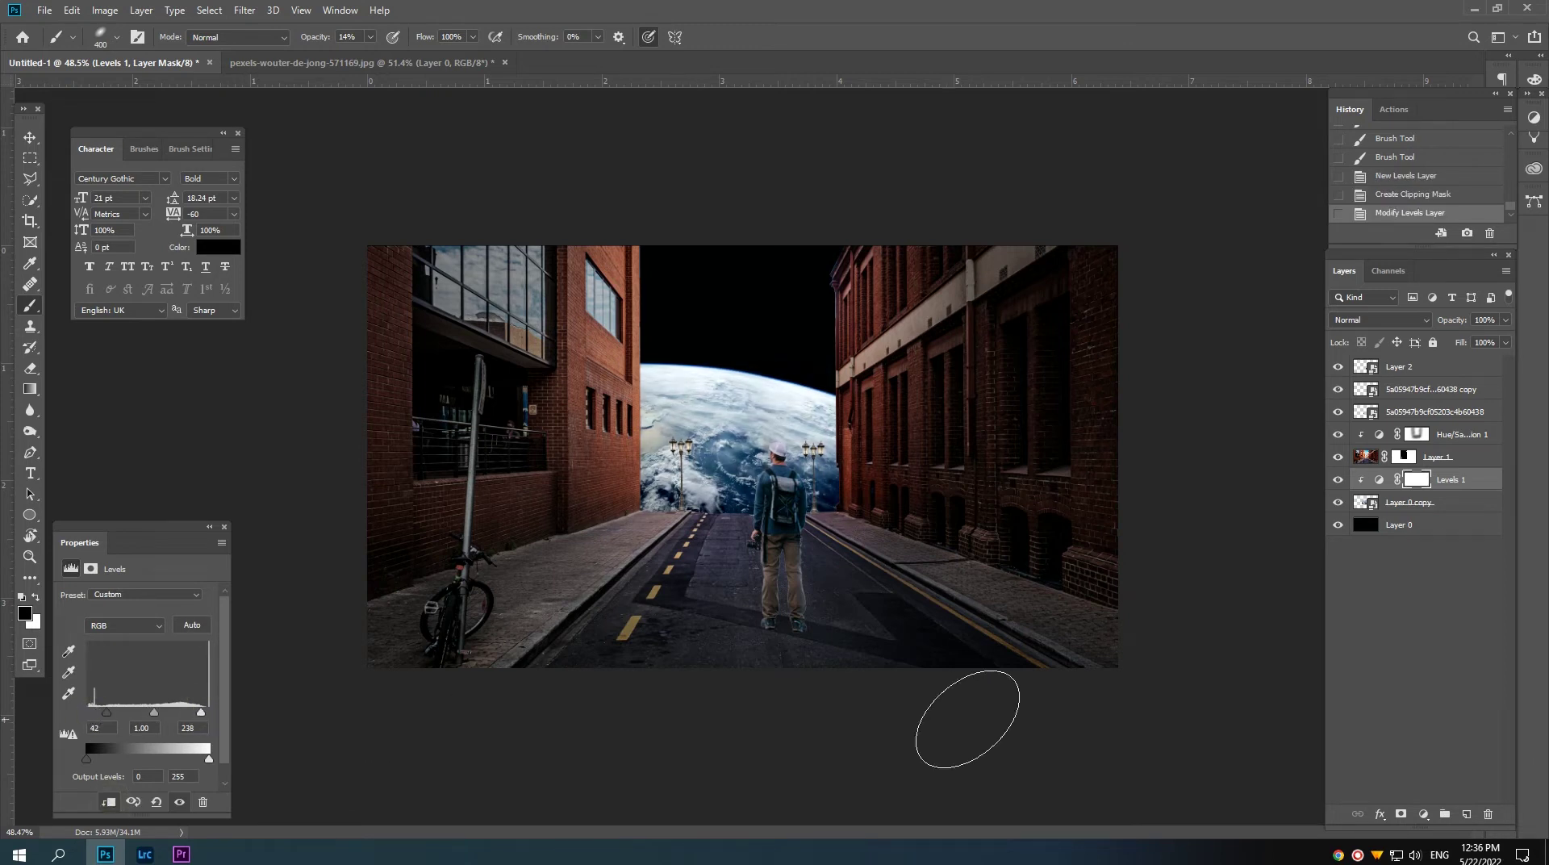
Step: Add a Vibrance adjustment with Vibrance +82 and Saturation +43
{"action": "left_click", "coordinate": [1422, 814]}
{"action": "left_click", "coordinate": [1444, 660]}
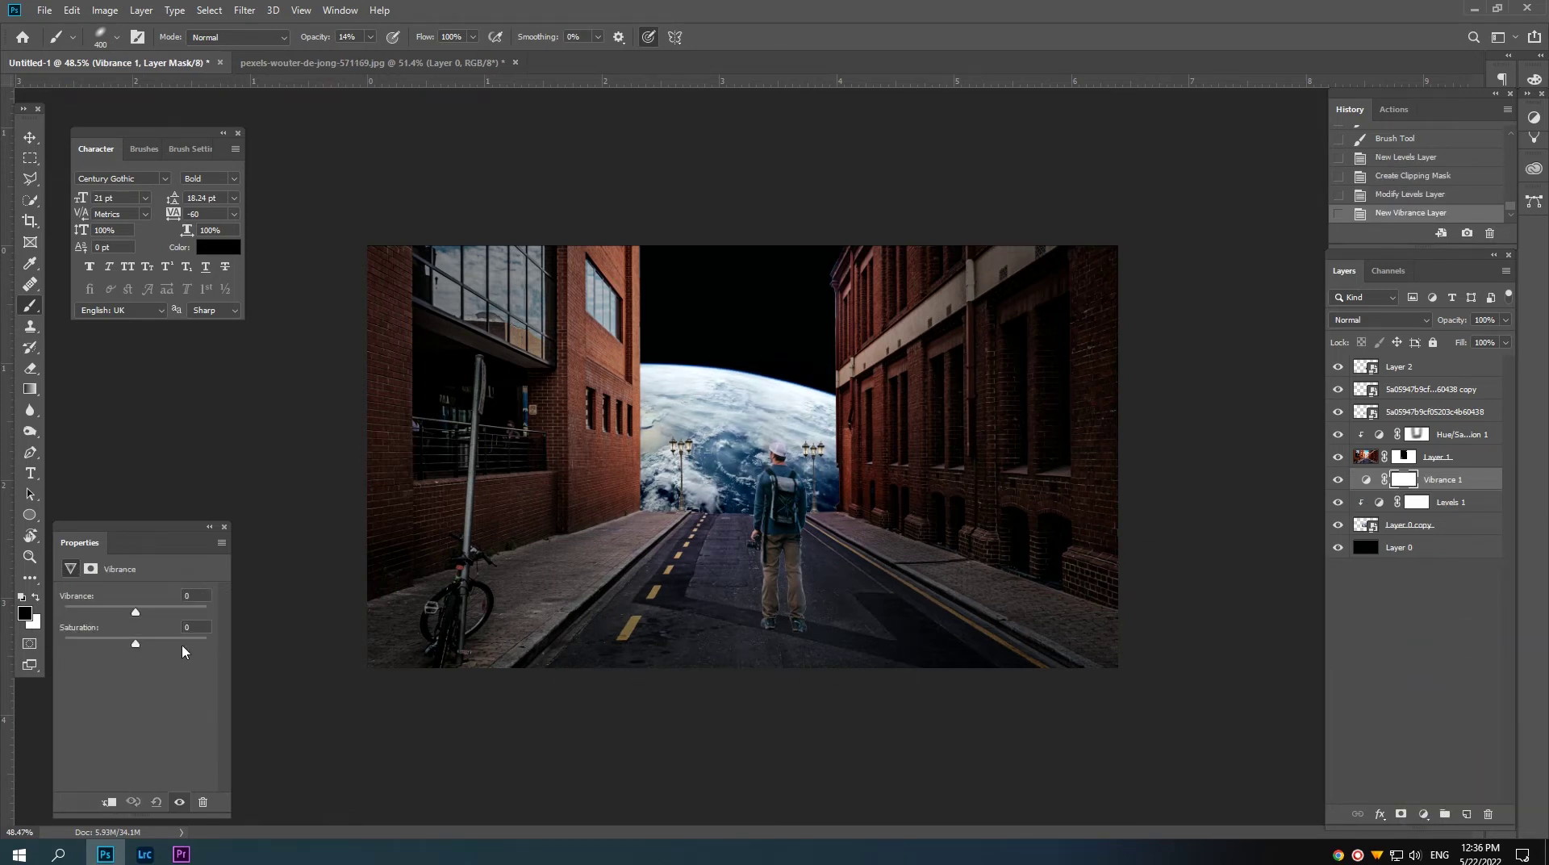
{"action": "left_click_drag", "start_coordinate": [137, 616], "coordinate": [193, 618]}
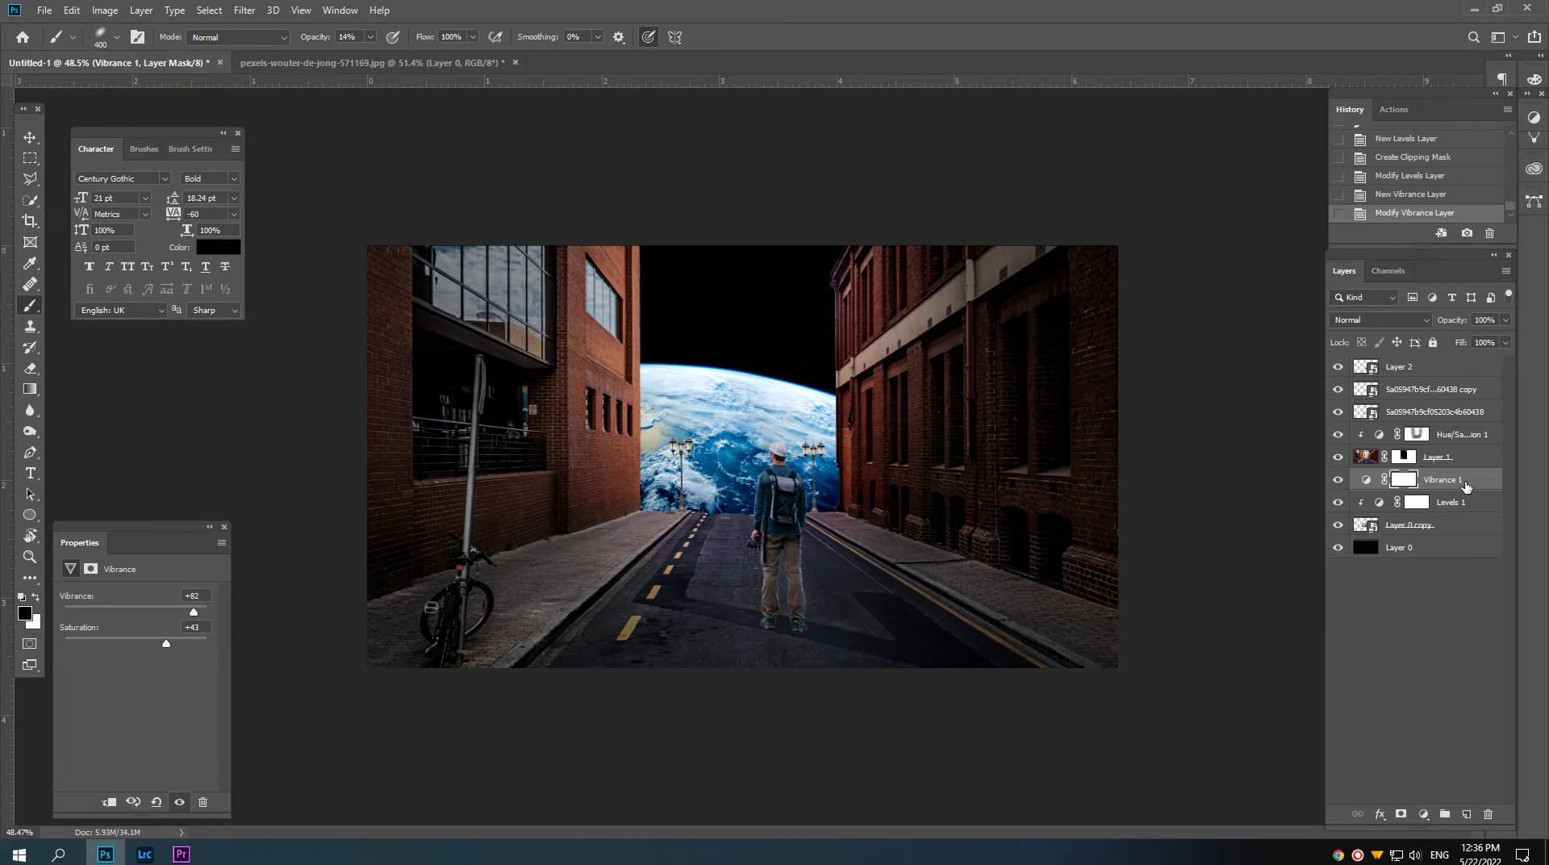
Step: On new Layer 3, paint white glow around the Earth with a 500 px Soft Round brush at 9%
{"action": "left_click", "coordinate": [1467, 814]}
{"action": "key", "text": "x"}
{"action": "right_click", "coordinate": [524, 507]}
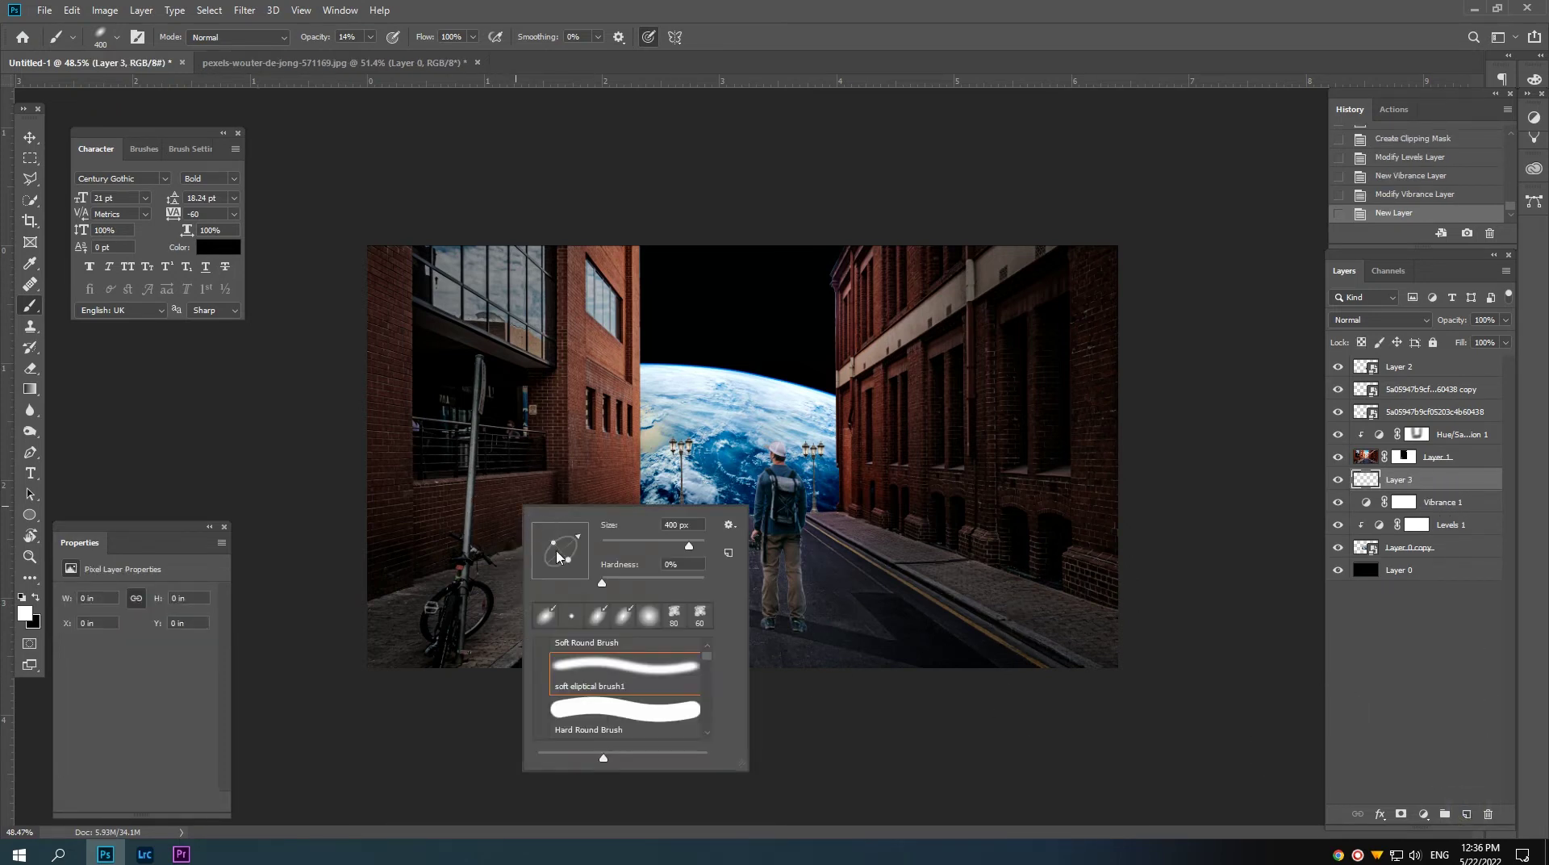
{"action": "double_click", "coordinate": [600, 659]}
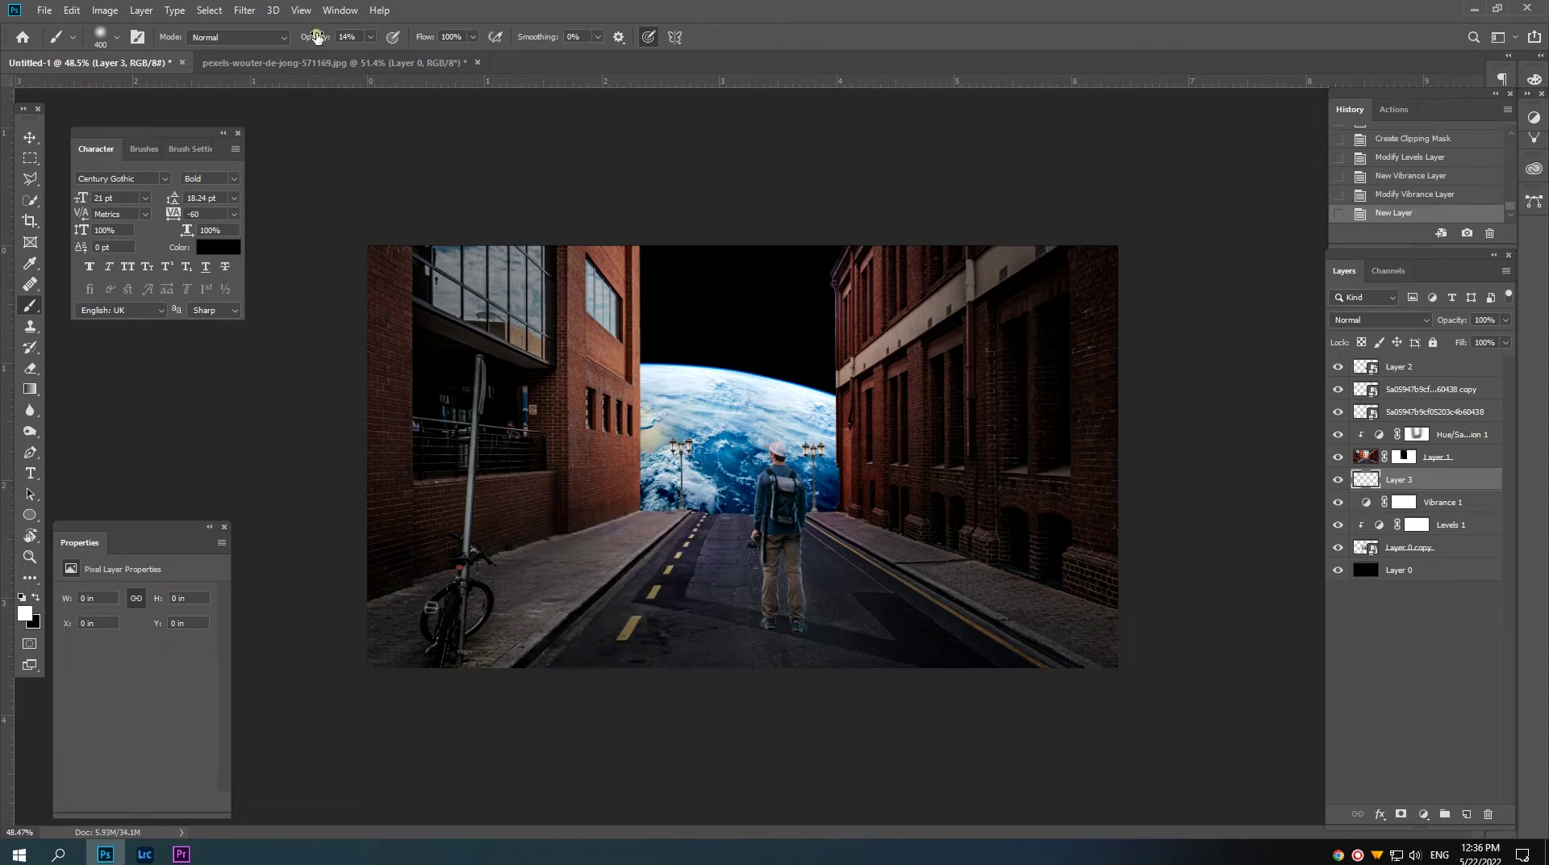
{"action": "key", "text": "bracketright"}
{"action": "left_click_drag", "start_coordinate": [692, 311], "coordinate": [744, 329]}
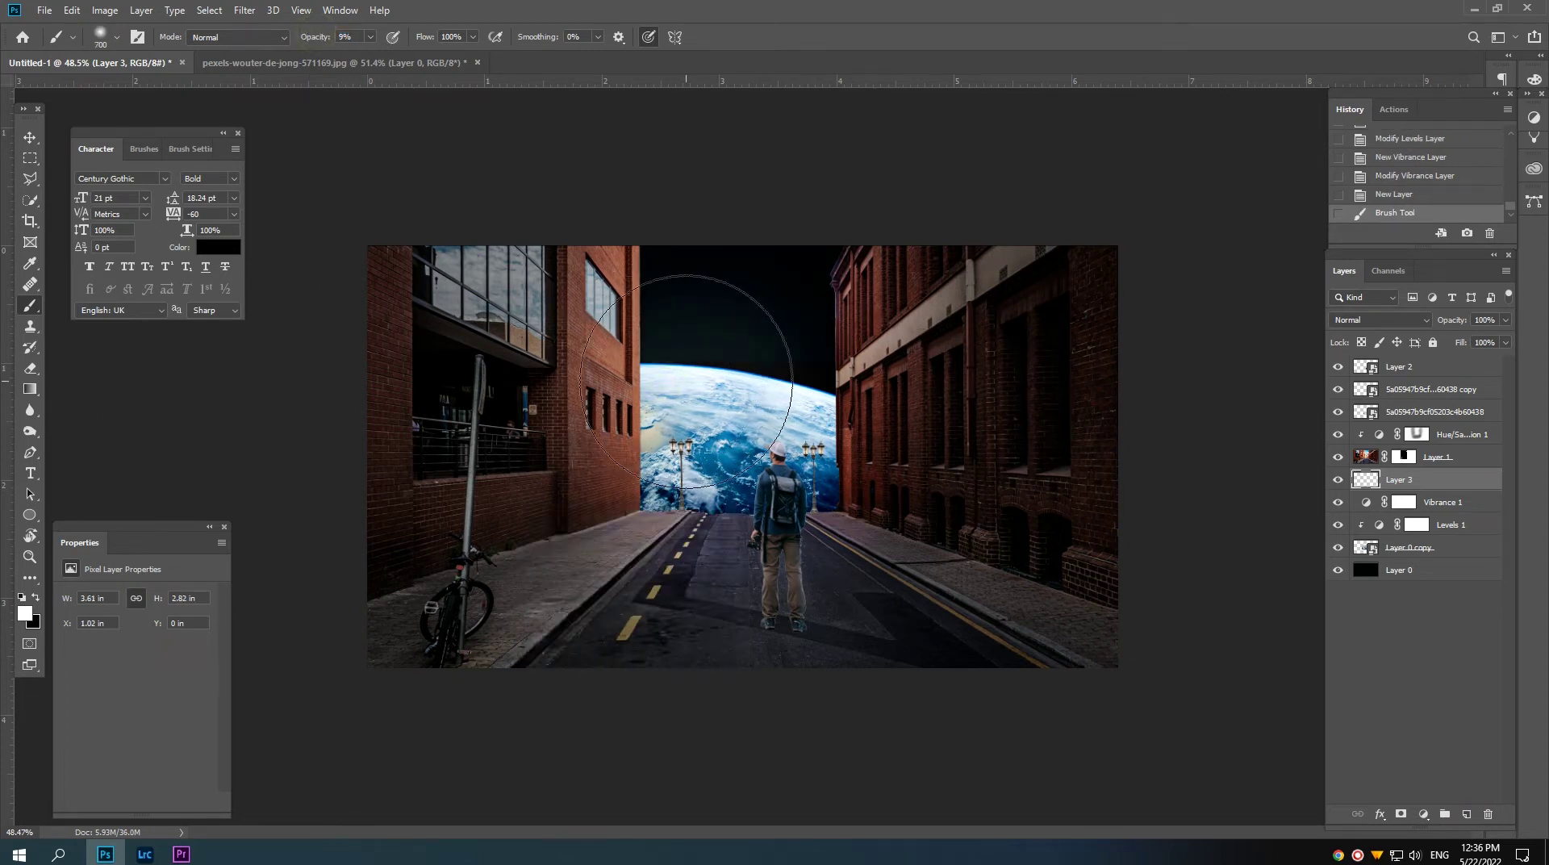
{"action": "left_click_drag", "start_coordinate": [737, 387], "coordinate": [871, 419]}
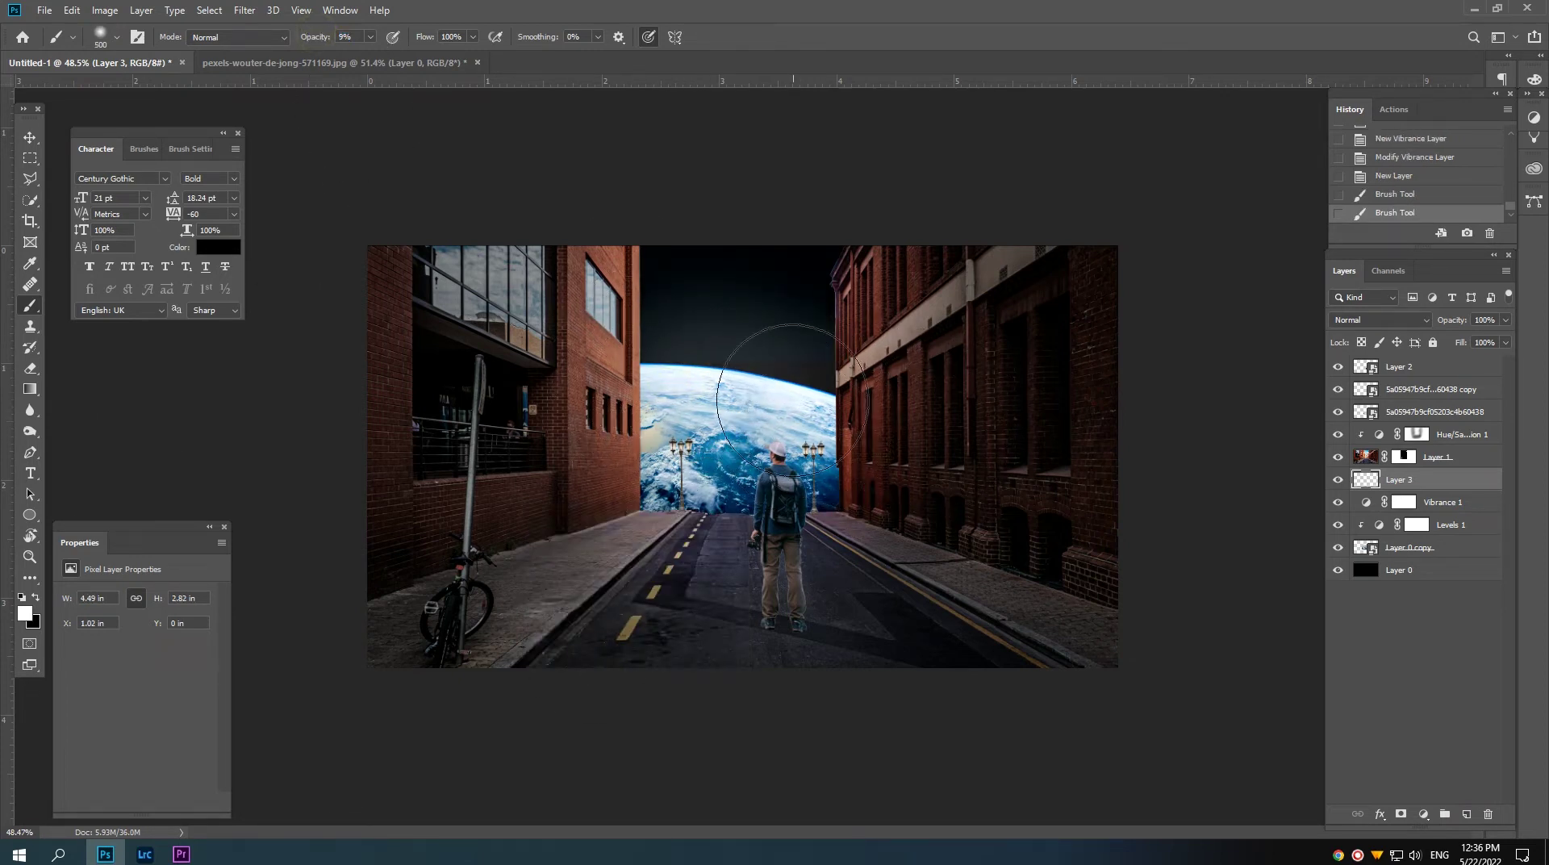
{"action": "scroll", "coordinate": [744, 411], "scroll_direction": "up", "scroll_amount": 3}
{"action": "scroll", "coordinate": [796, 388], "scroll_direction": "up", "scroll_amount": 2}
{"action": "scroll", "coordinate": [768, 353], "scroll_direction": "up", "scroll_amount": 1}
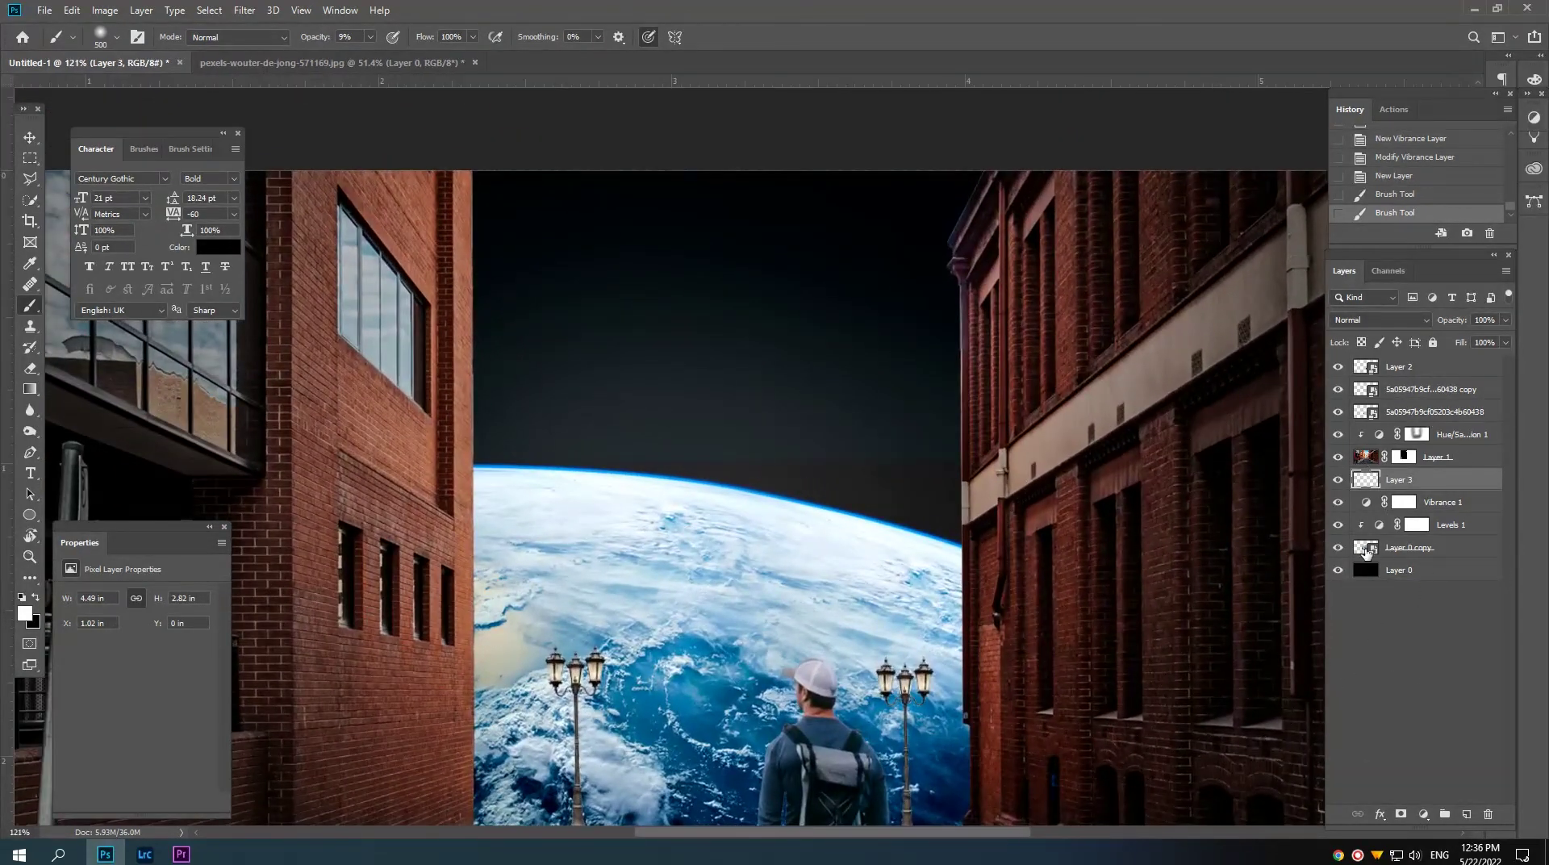
{"action": "left_click", "coordinate": [1407, 547]}
Step: Trace a closed pen path around the dark sky above the Earth between the buildings
{"action": "left_click", "coordinate": [31, 454]}
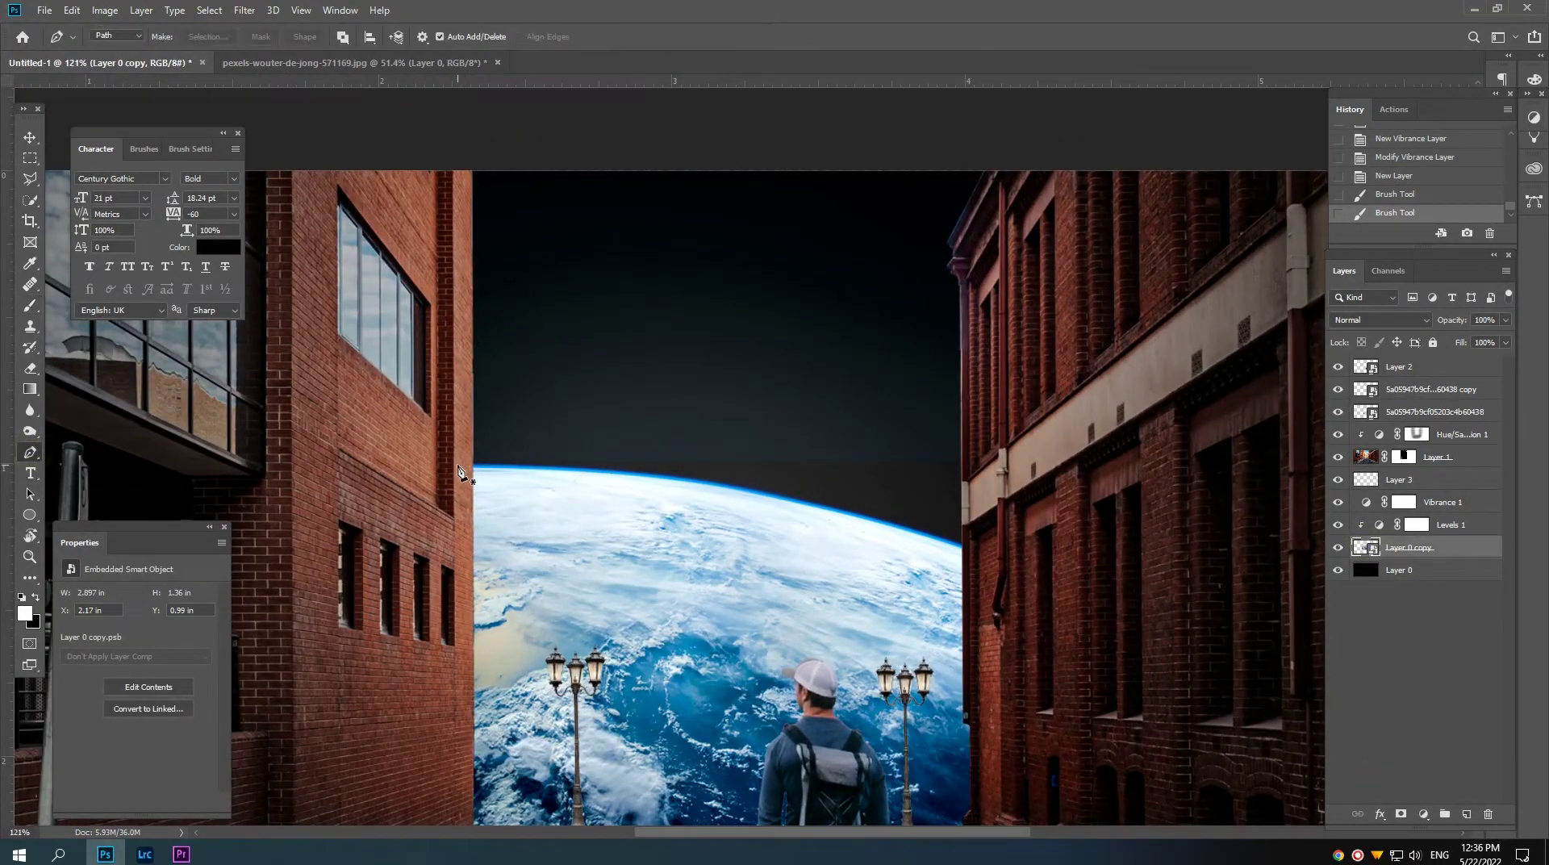
{"action": "left_click", "coordinate": [454, 466]}
{"action": "left_click_drag", "start_coordinate": [969, 551], "coordinate": [1182, 644]}
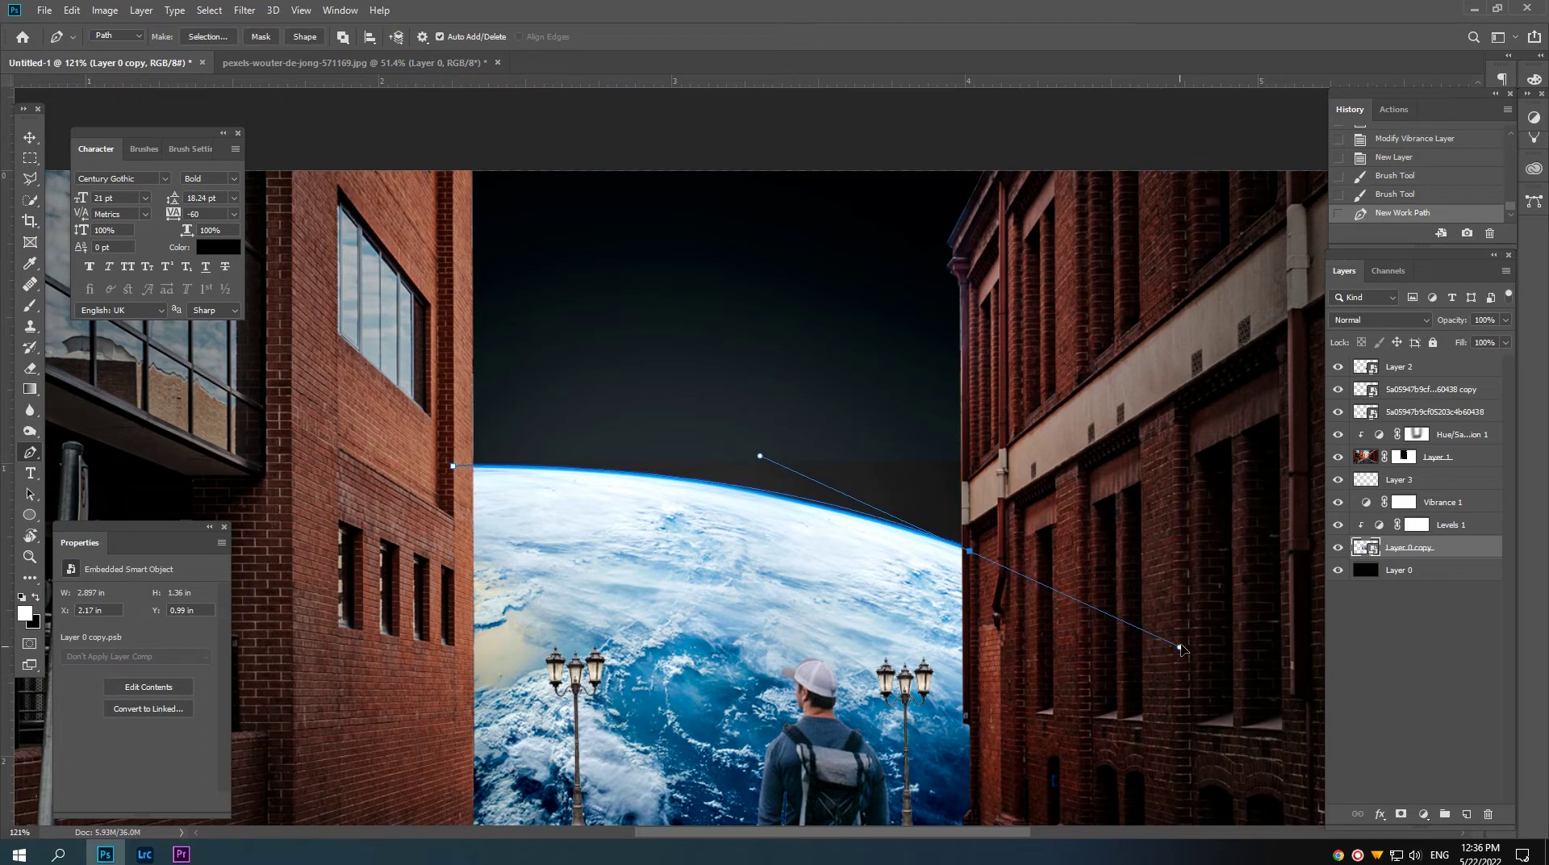
{"action": "scroll", "coordinate": [1192, 645], "scroll_direction": "down", "scroll_amount": 5}
{"action": "scroll", "coordinate": [1063, 593], "scroll_direction": "up", "scroll_amount": 2}
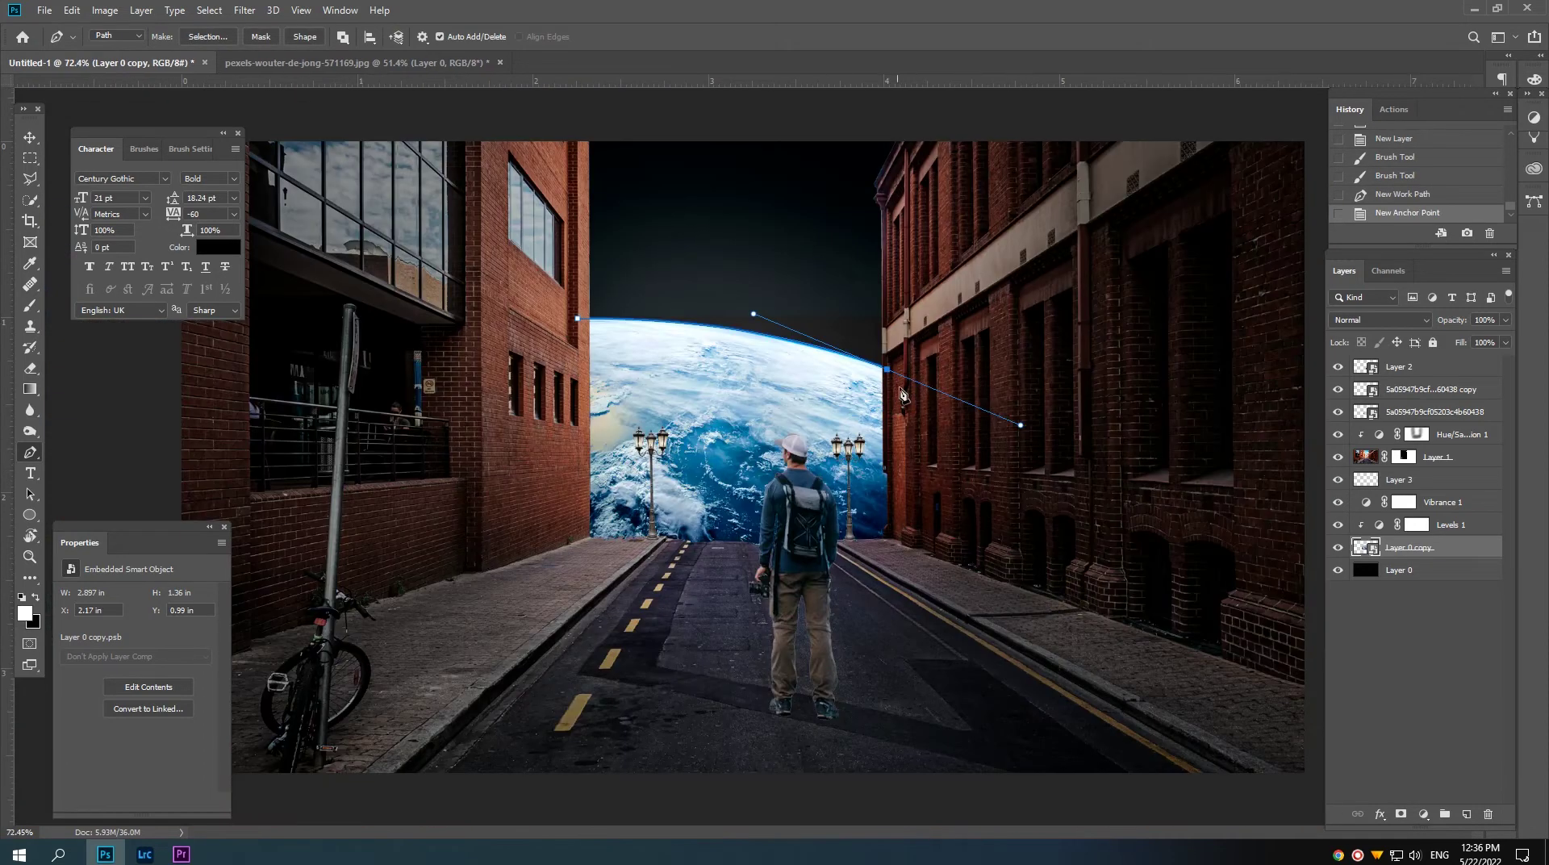
{"action": "left_click", "coordinate": [995, 382]}
{"action": "left_click", "coordinate": [1001, 273]}
{"action": "left_click", "coordinate": [889, 250]}
{"action": "left_click", "coordinate": [685, 263]}
{"action": "left_click", "coordinate": [627, 269]}
{"action": "left_click_drag", "start_coordinate": [555, 289], "coordinate": [541, 299]}
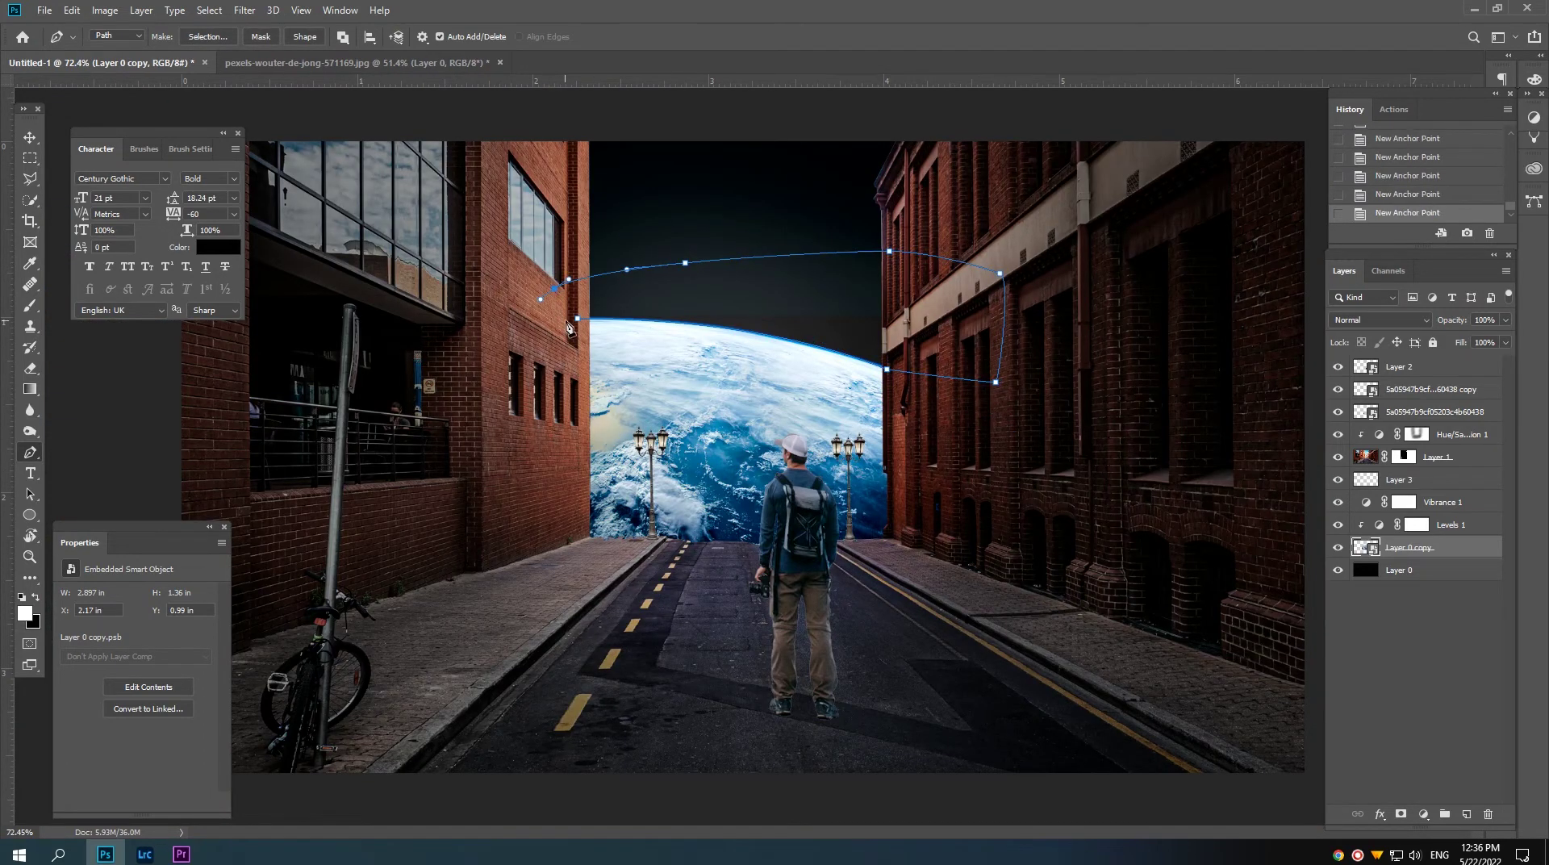
Step: Convert the path to a selection and use it as Layer 0 copy's layer mask
{"action": "key", "text": "ctrl+Return"}
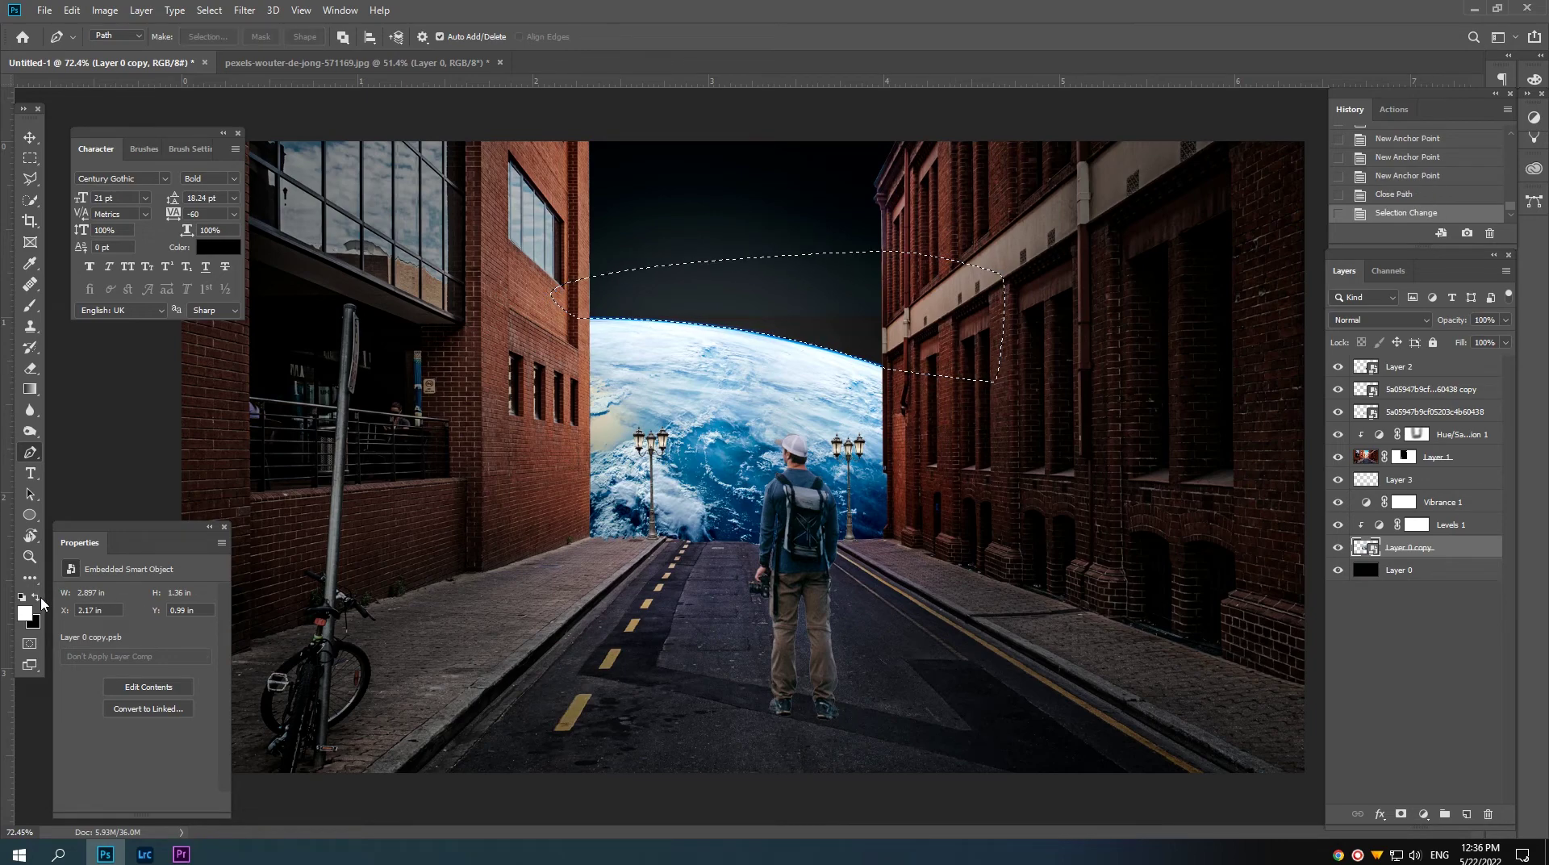
{"action": "key", "text": "d"}
{"action": "left_click", "coordinate": [1400, 814]}
{"action": "scroll", "coordinate": [811, 395], "scroll_direction": "up", "scroll_amount": 3}
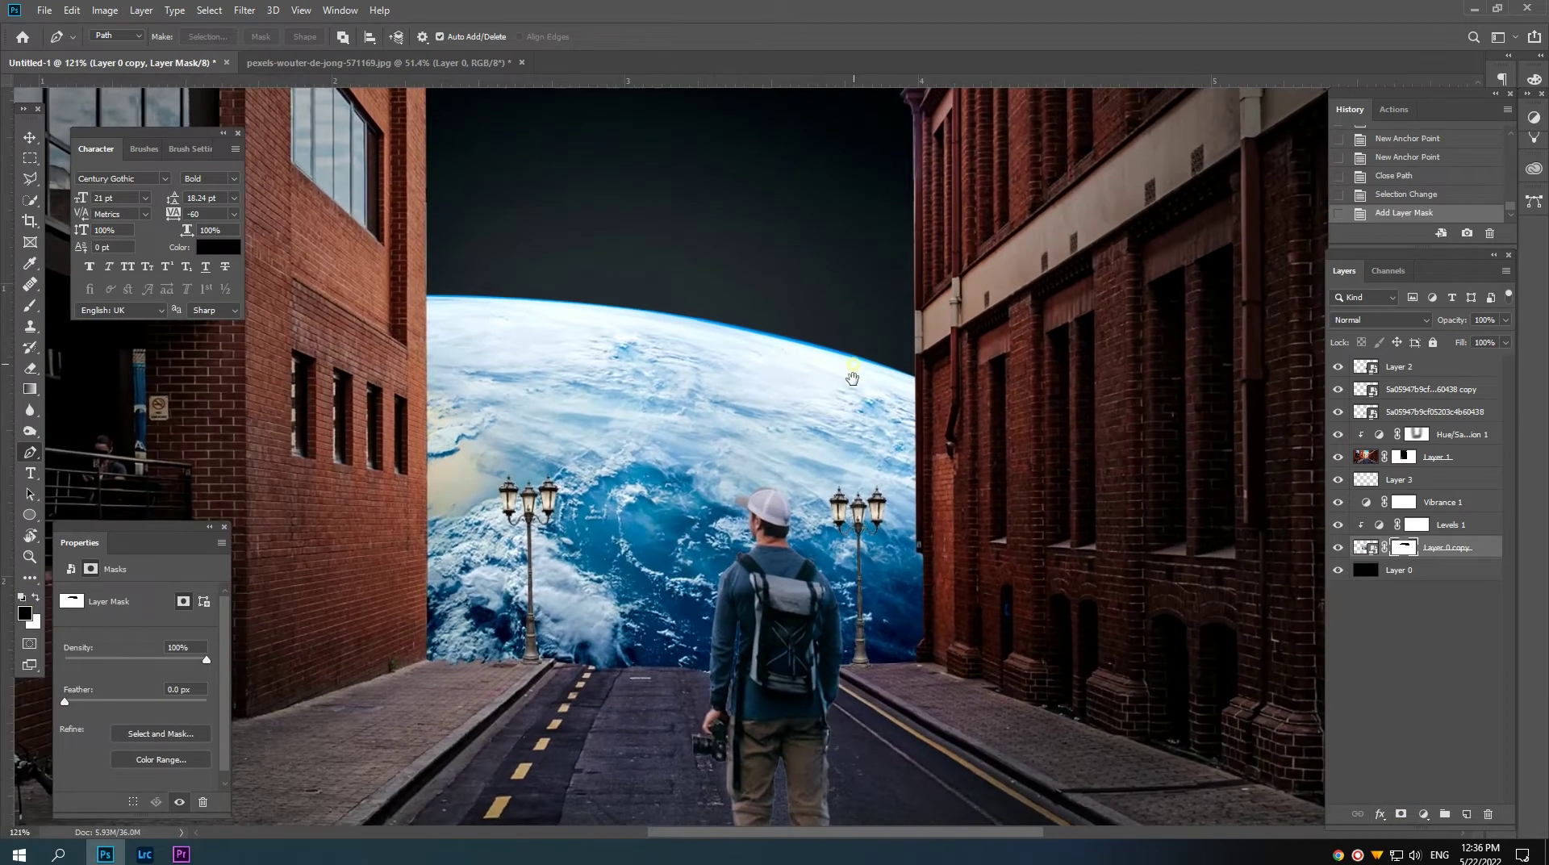
Step: Set Layer 3's glow to Screen blend mode
{"action": "key", "text": "v"}
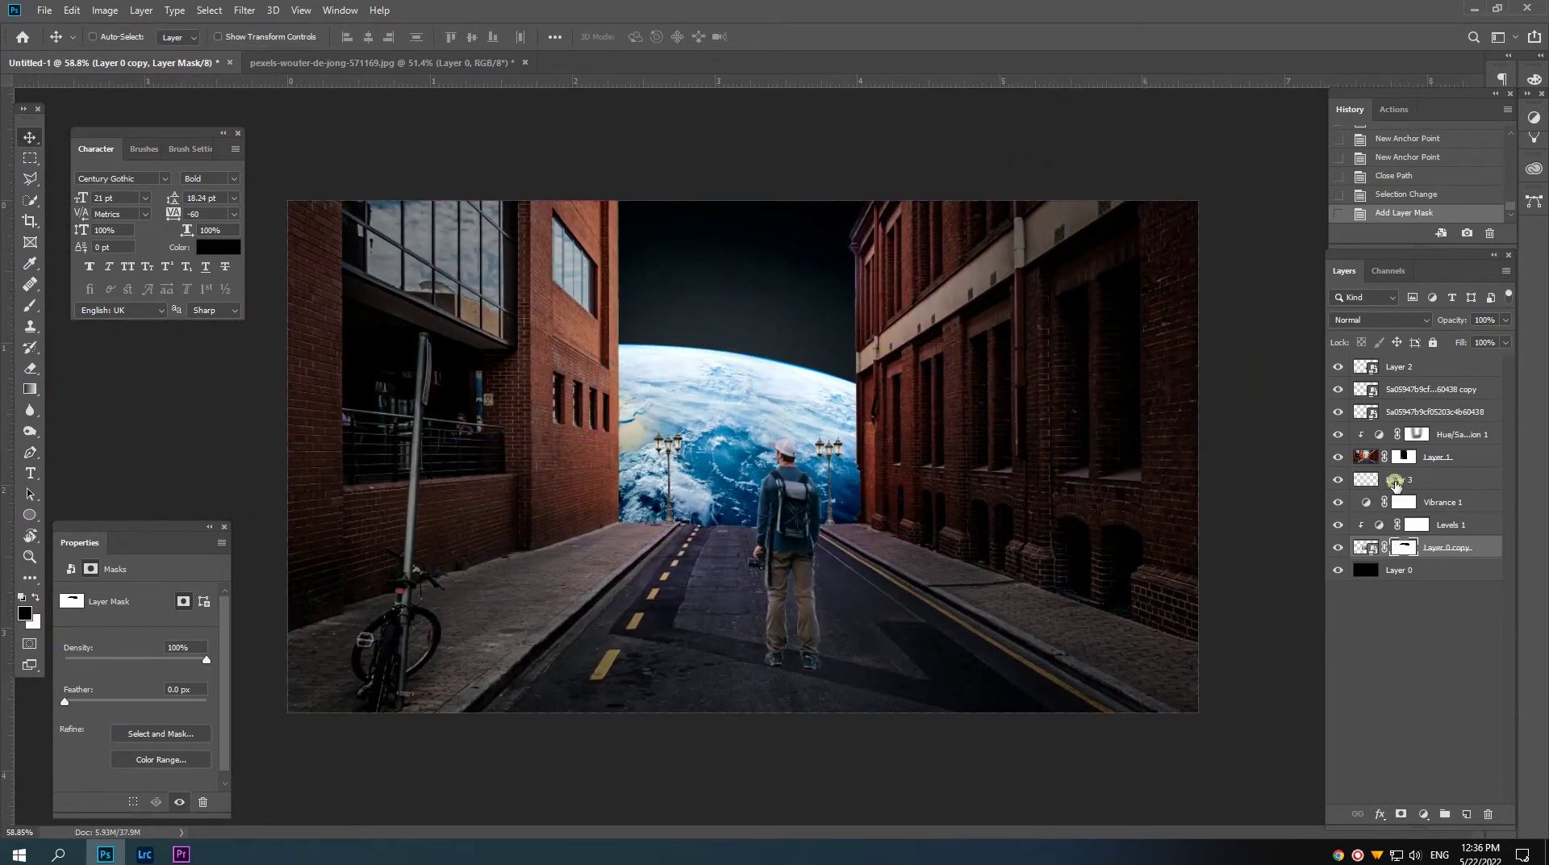
{"action": "left_click", "coordinate": [1404, 480]}
{"action": "left_click", "coordinate": [1339, 481]}
{"action": "left_click", "coordinate": [1340, 481]}
{"action": "left_click", "coordinate": [1379, 319]}
{"action": "left_click", "coordinate": [1376, 465]}
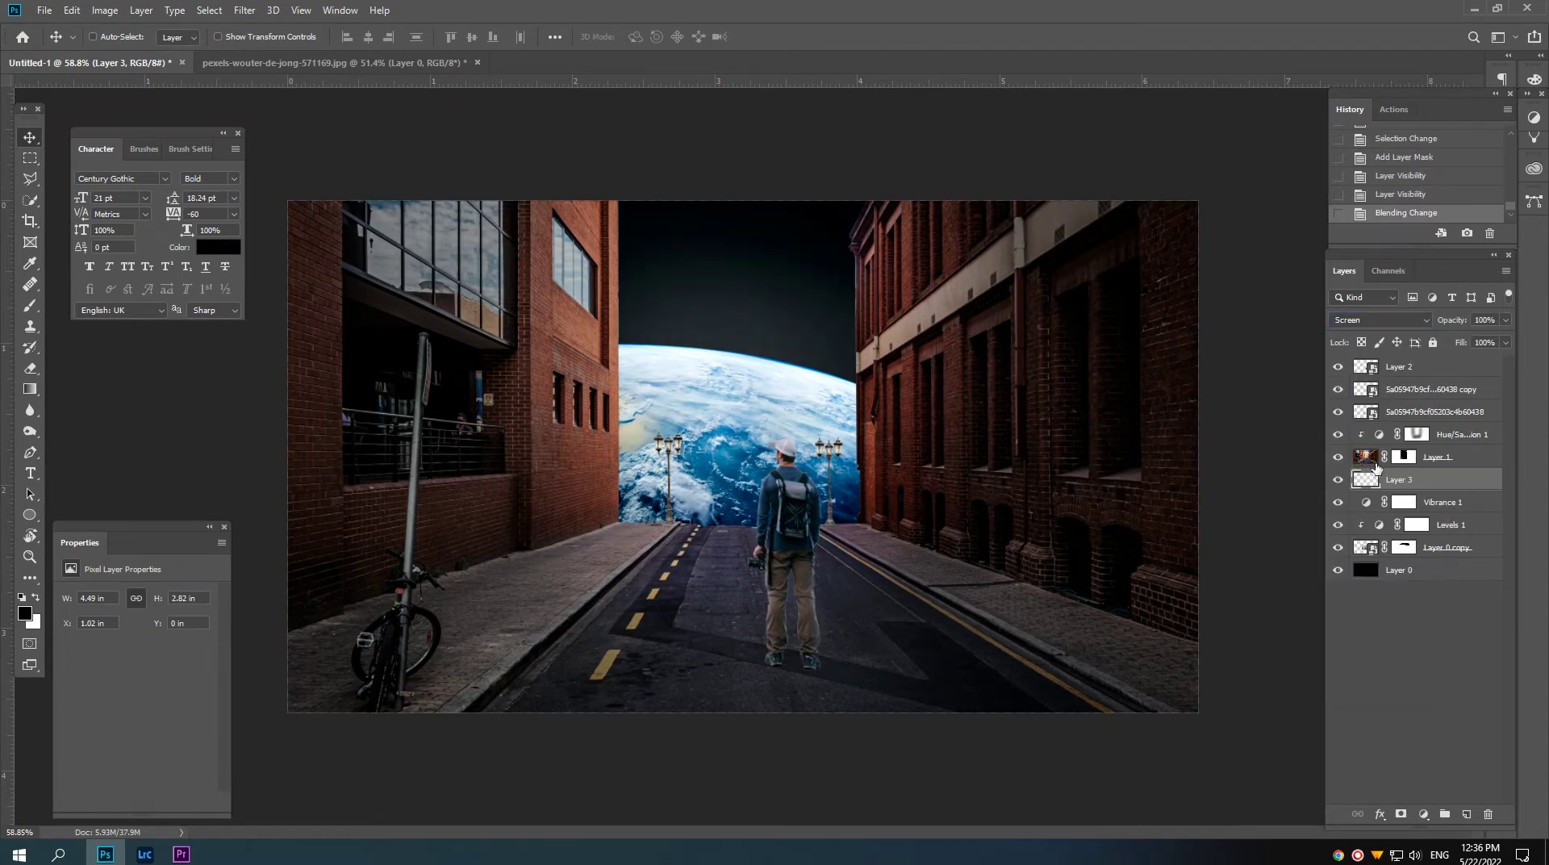
Step: Stretch Layer 3's glow across the sky and add an empty Layer 4 above it
{"action": "key", "text": "ctrl+t"}
{"action": "key", "text": "ctrl+minus"}
{"action": "key", "text": "ctrl+minus"}
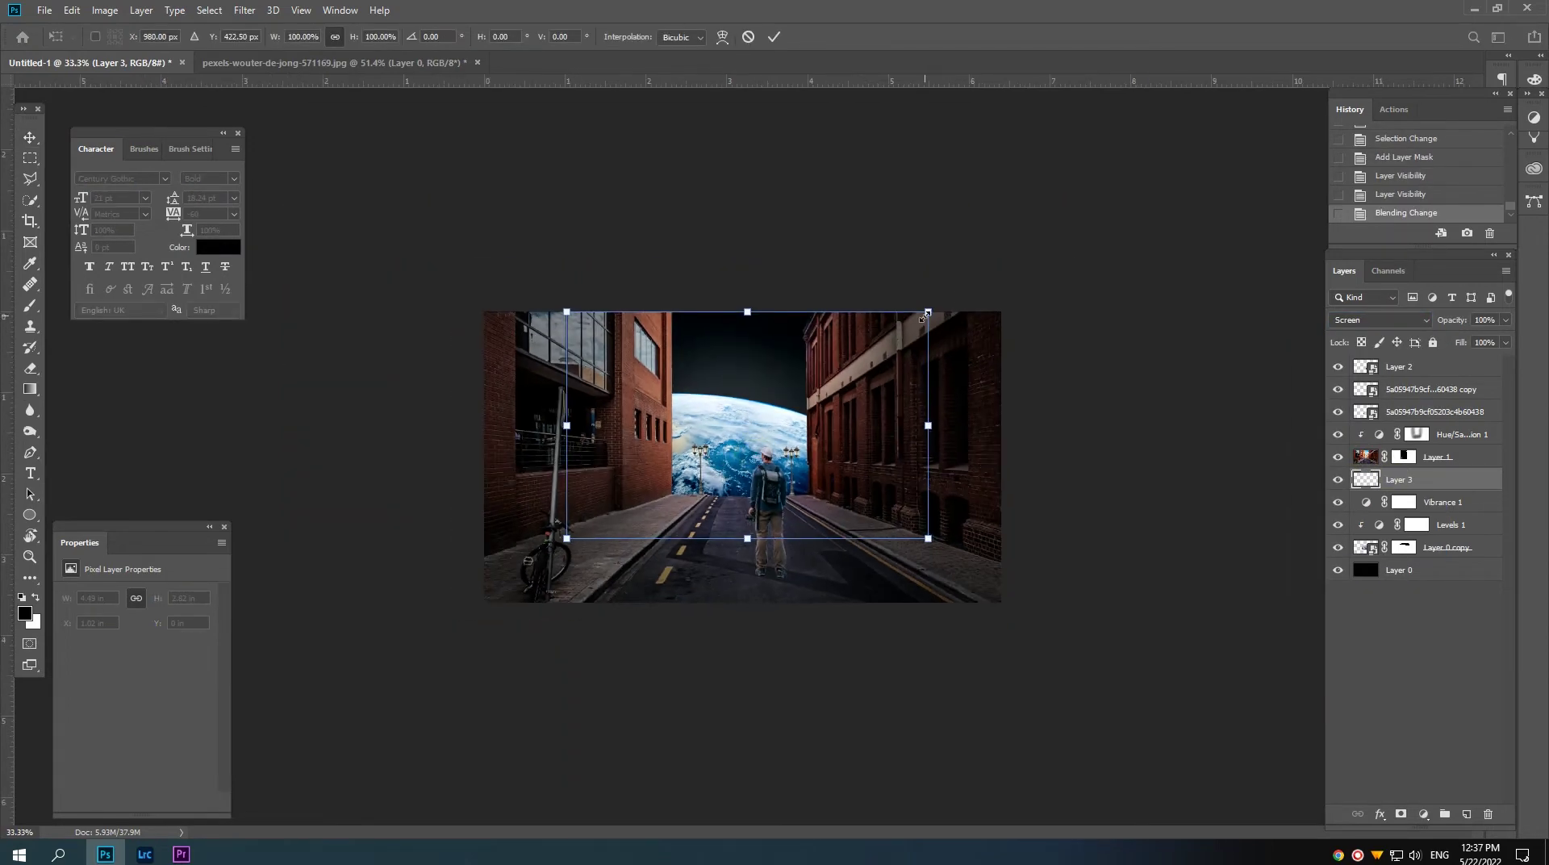
{"action": "left_click_drag", "start_coordinate": [928, 312], "coordinate": [1004, 279]}
{"action": "left_click_drag", "start_coordinate": [747, 280], "coordinate": [735, 339]}
{"action": "left_click_drag", "start_coordinate": [746, 536], "coordinate": [746, 518]}
{"action": "key", "text": "Return"}
{"action": "key", "text": "Up"}
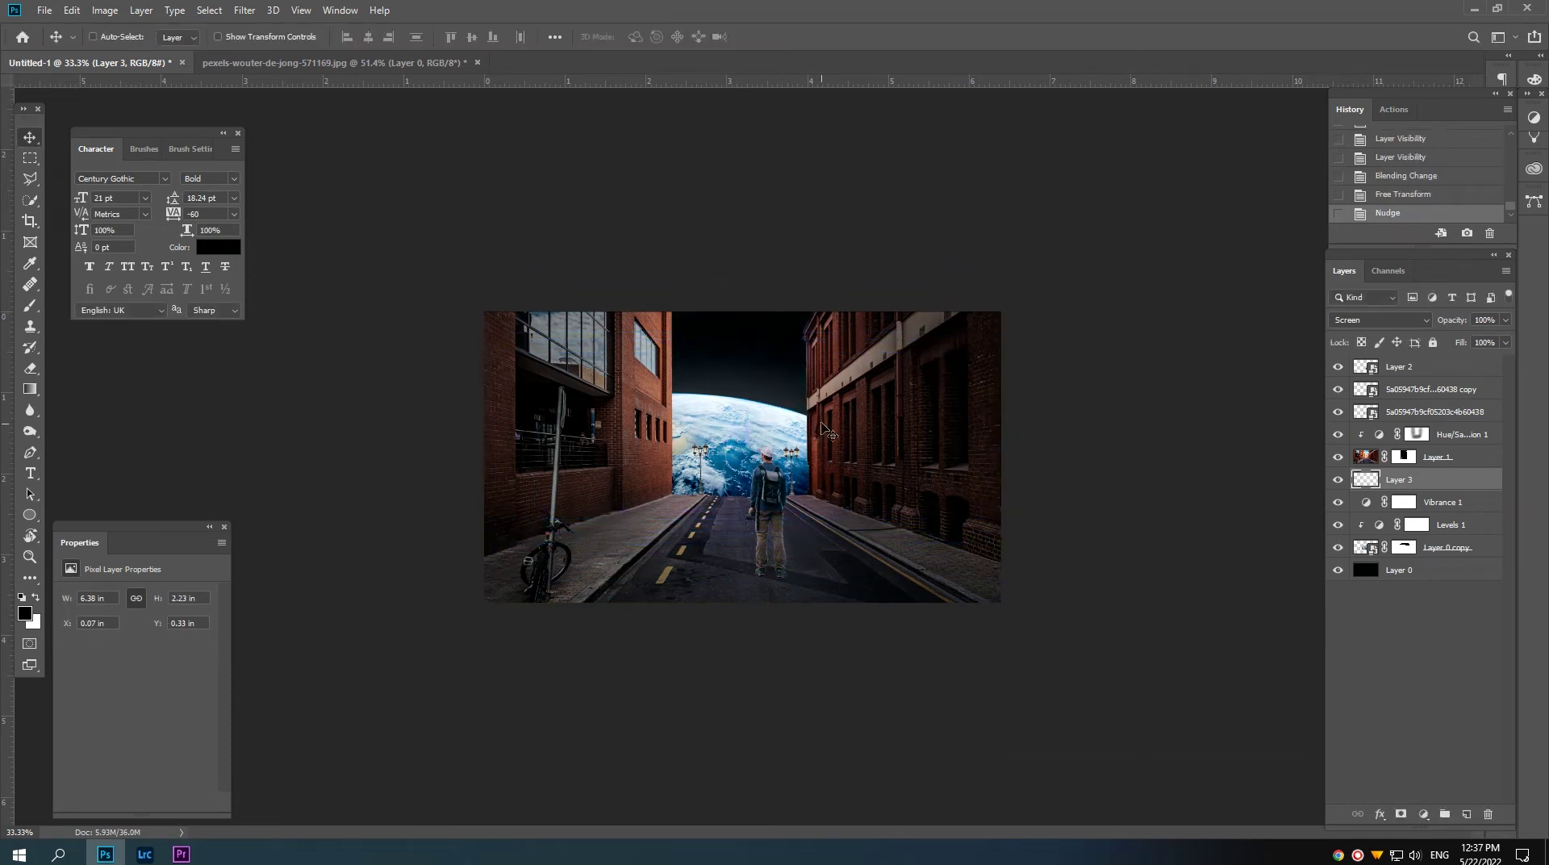
{"action": "left_click_drag", "start_coordinate": [743, 437], "coordinate": [1292, 544]}
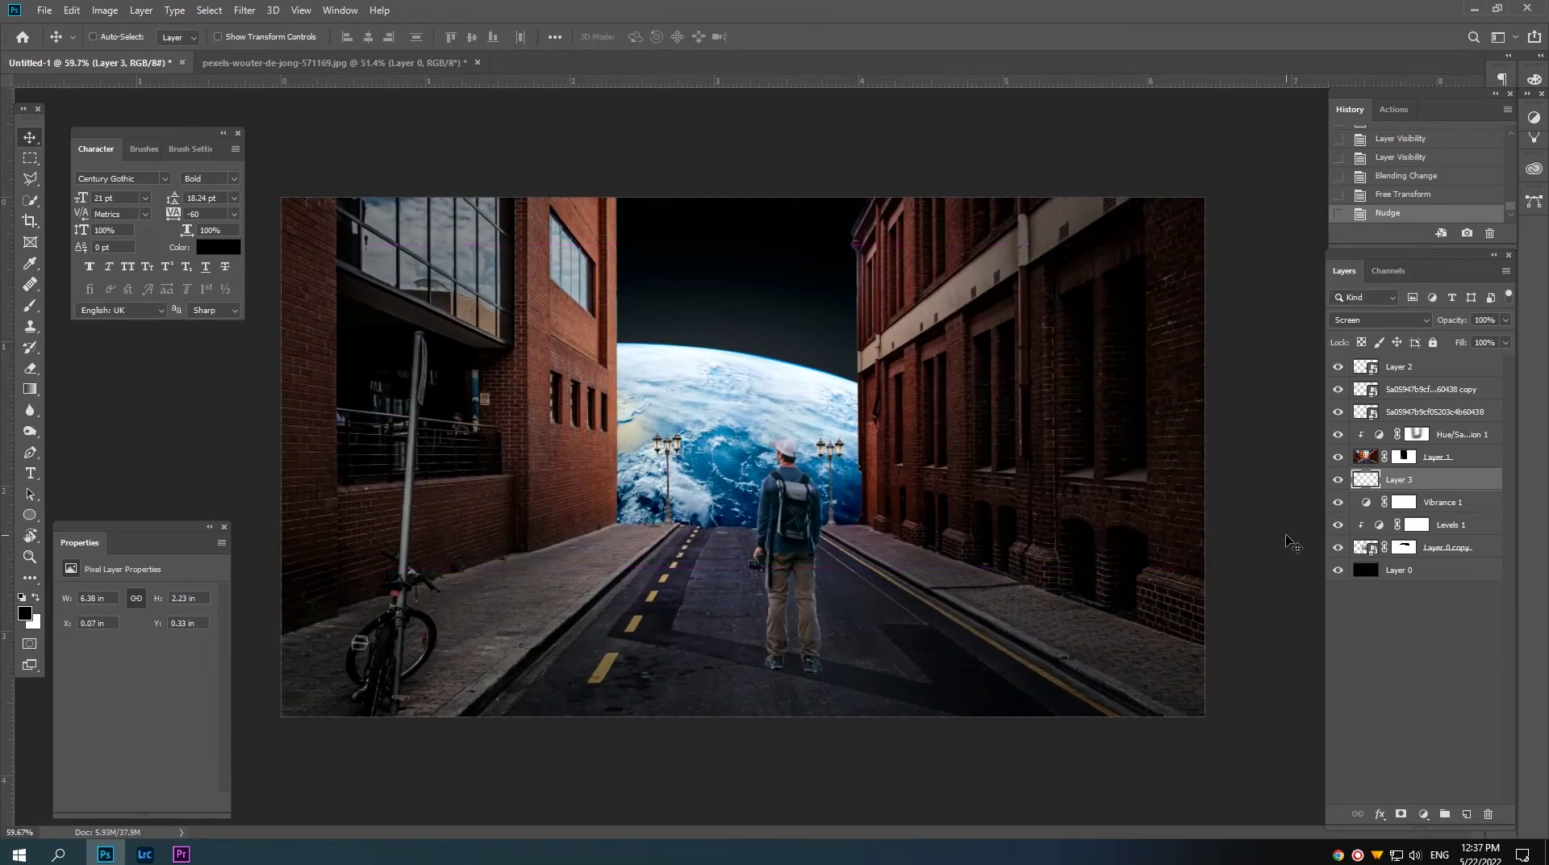
{"action": "left_click", "coordinate": [1467, 814]}
Step: Paint soft white light over the road and right sidewalk on Layer 4
{"action": "key", "text": "b"}
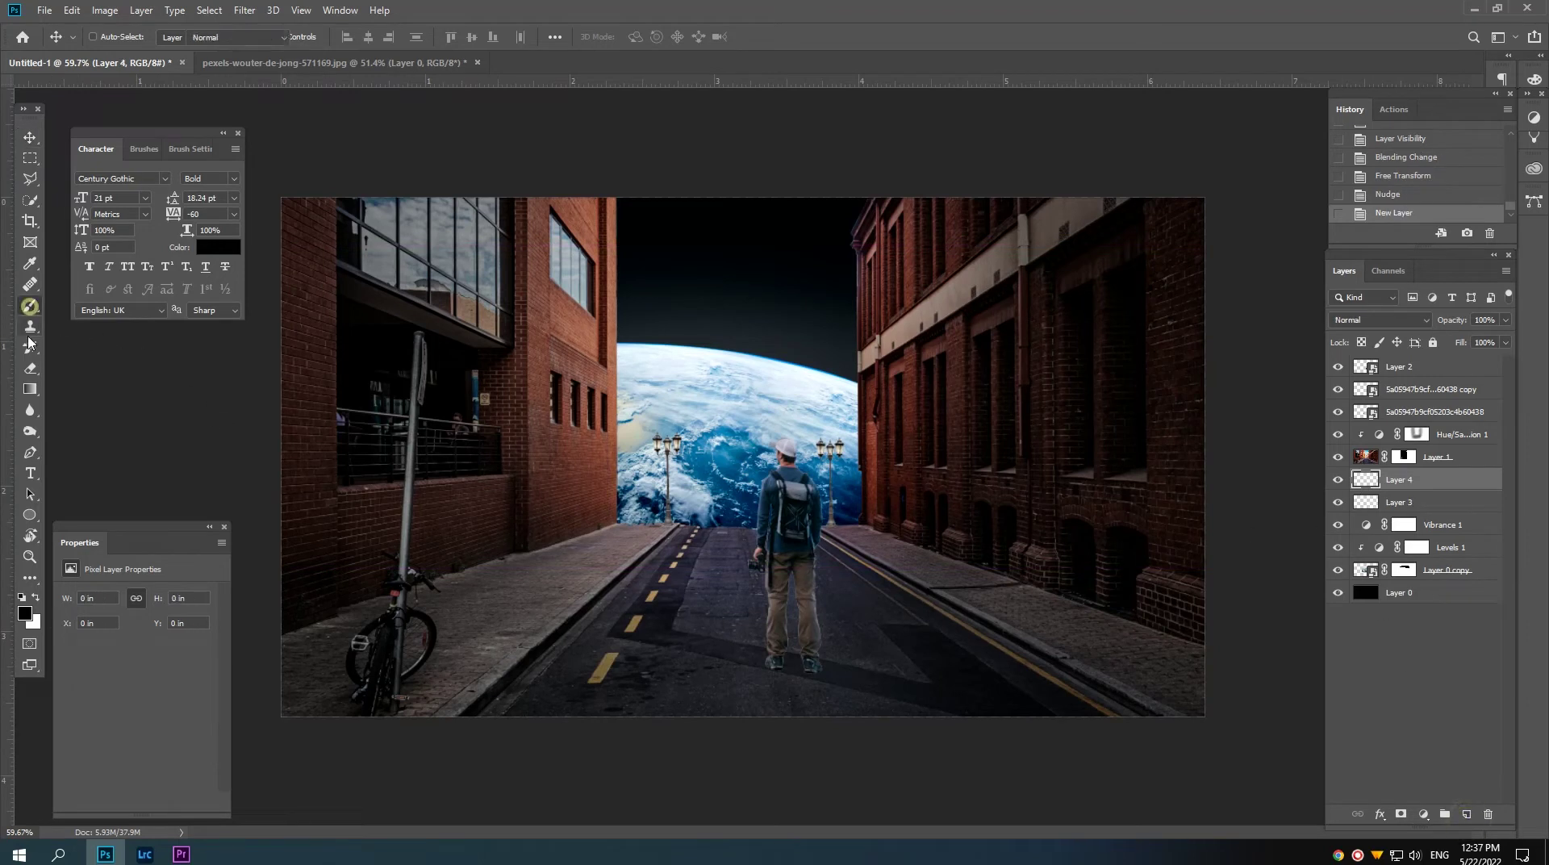
{"action": "key", "text": "x"}
{"action": "right_click", "coordinate": [799, 501]}
{"action": "double_click", "coordinate": [874, 667]}
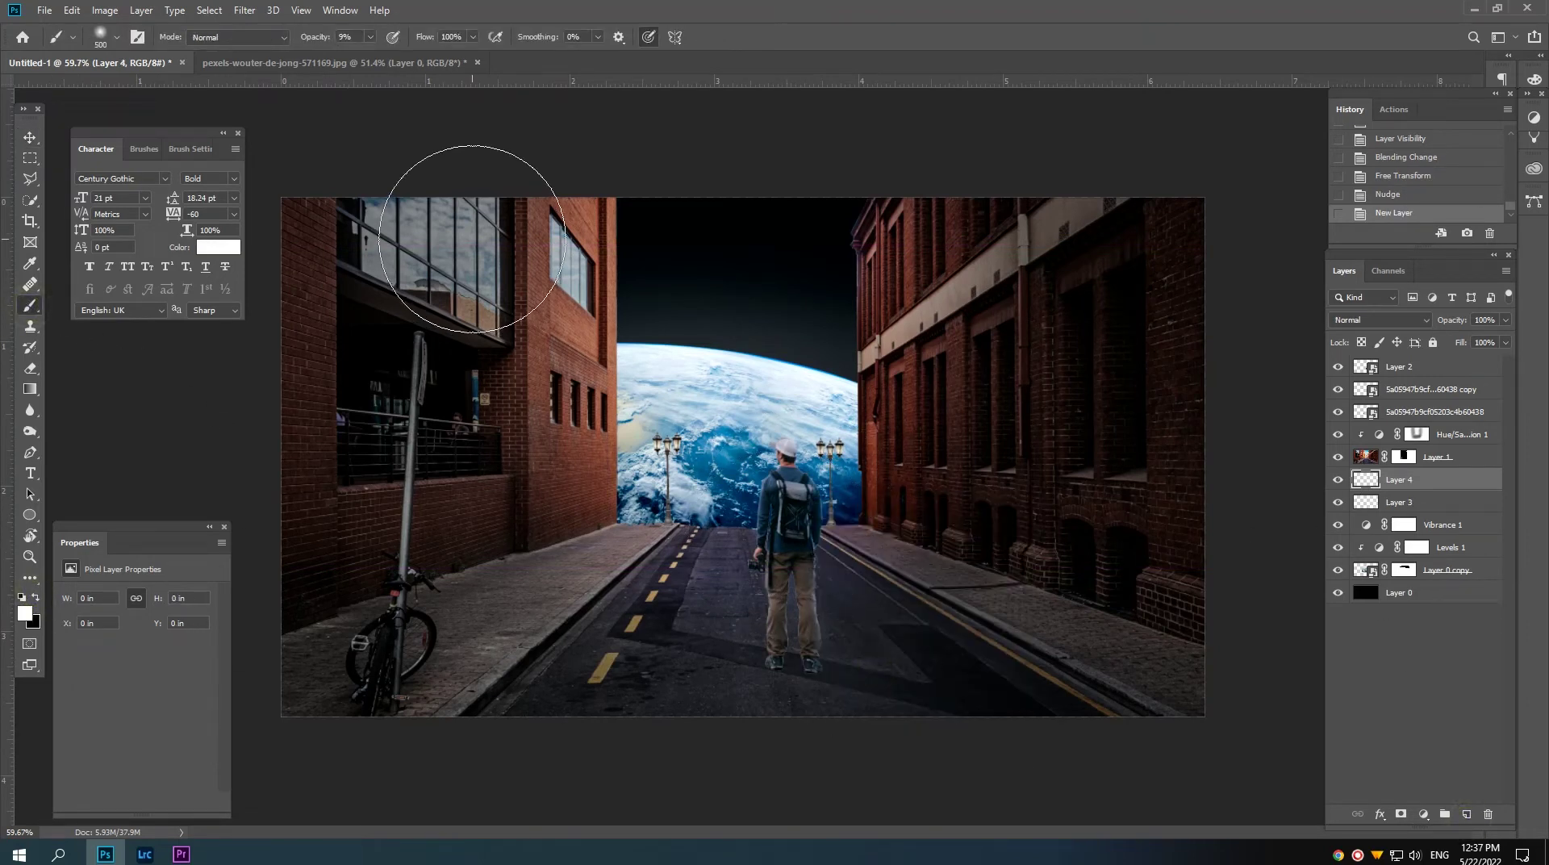
{"action": "key", "text": "bracketleft"}
{"action": "key", "text": "bracketleft"}
{"action": "left_click_drag", "start_coordinate": [582, 548], "coordinate": [609, 564]}
{"action": "left_click_drag", "start_coordinate": [993, 556], "coordinate": [1030, 553]}
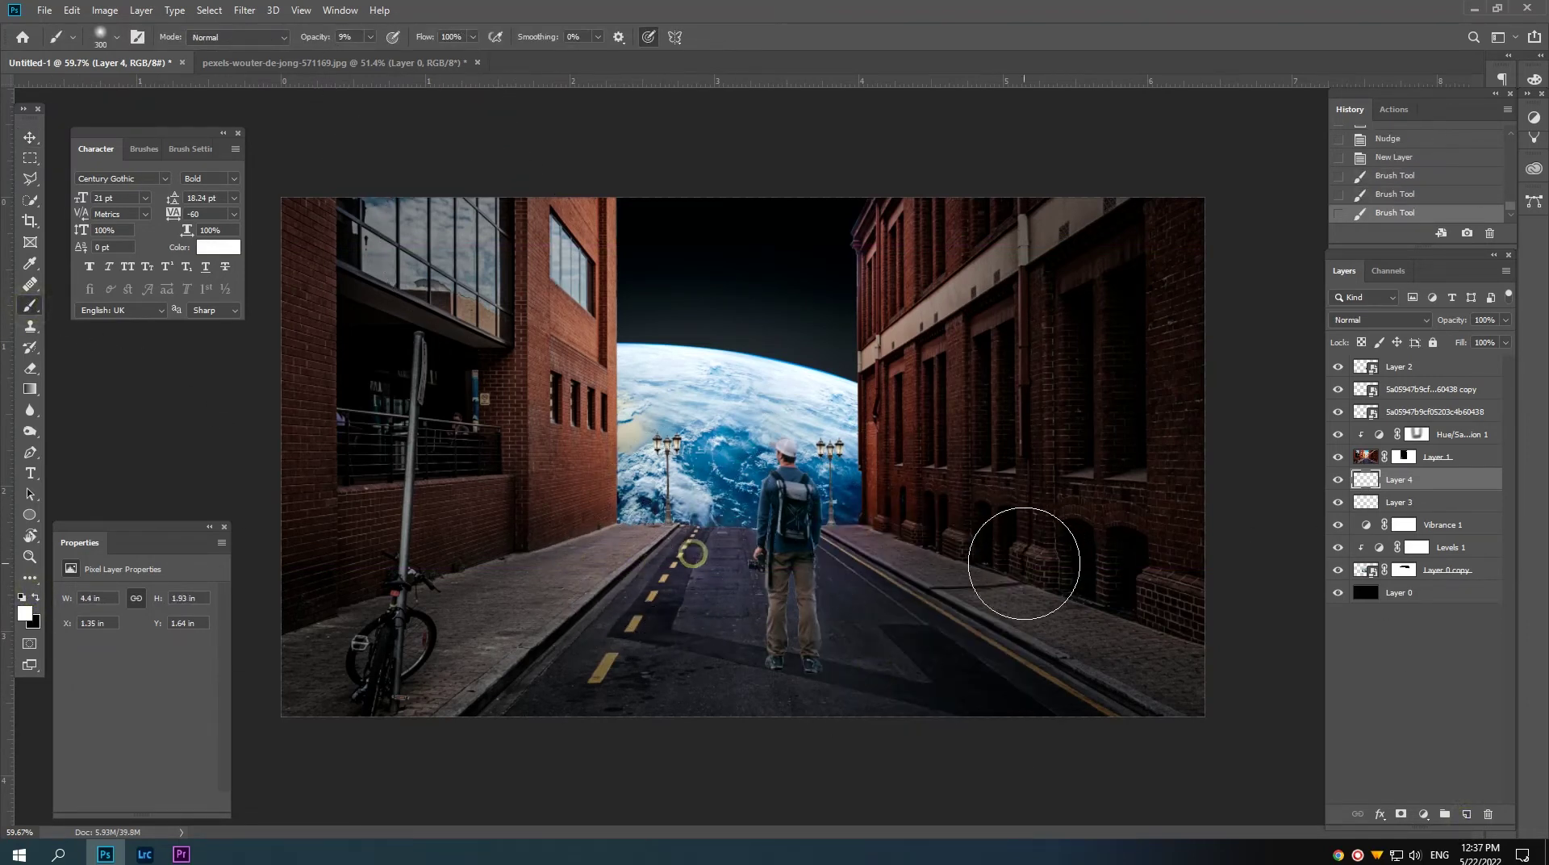
{"action": "mouse_move", "coordinate": [871, 564]}
{"action": "left_mouse_down"}
{"action": "mouse_move", "coordinate": [830, 571]}
{"action": "mouse_move", "coordinate": [908, 574]}
{"action": "left_mouse_up"}
{"action": "key", "text": "bracketright"}
{"action": "key", "text": "bracketright"}
{"action": "key", "text": "bracketright"}
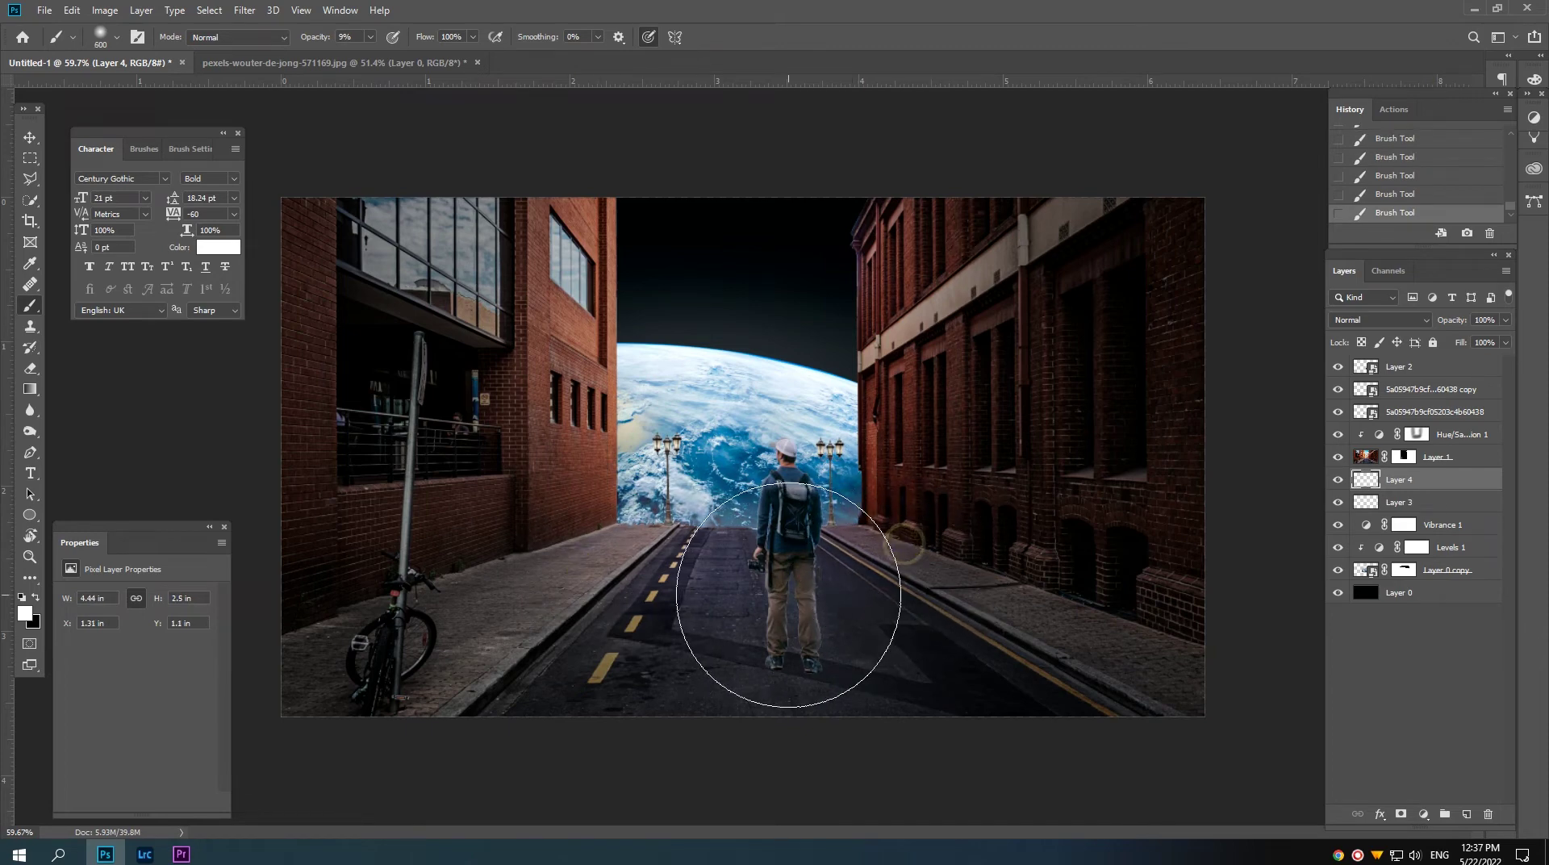
Step: Blend Layer 4 in Lighten mode at 33% opacity
{"action": "left_click", "coordinate": [1380, 319]}
{"action": "left_click", "coordinate": [1343, 454]}
{"action": "left_click", "coordinate": [1363, 321]}
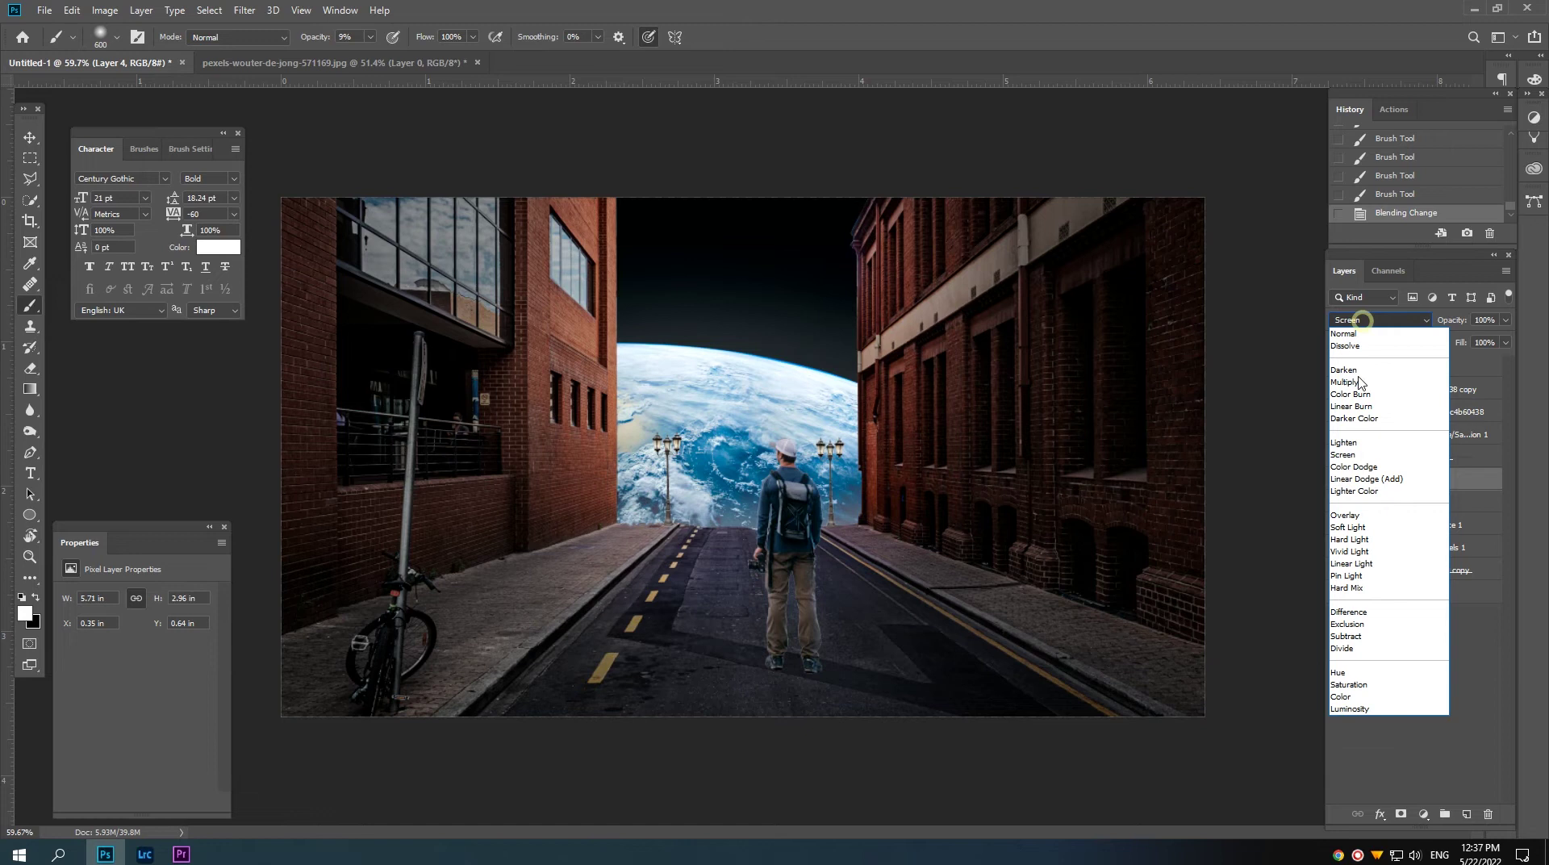
{"action": "left_click", "coordinate": [1352, 442]}
{"action": "left_click_drag", "start_coordinate": [1332, 325], "coordinate": [1346, 325]}
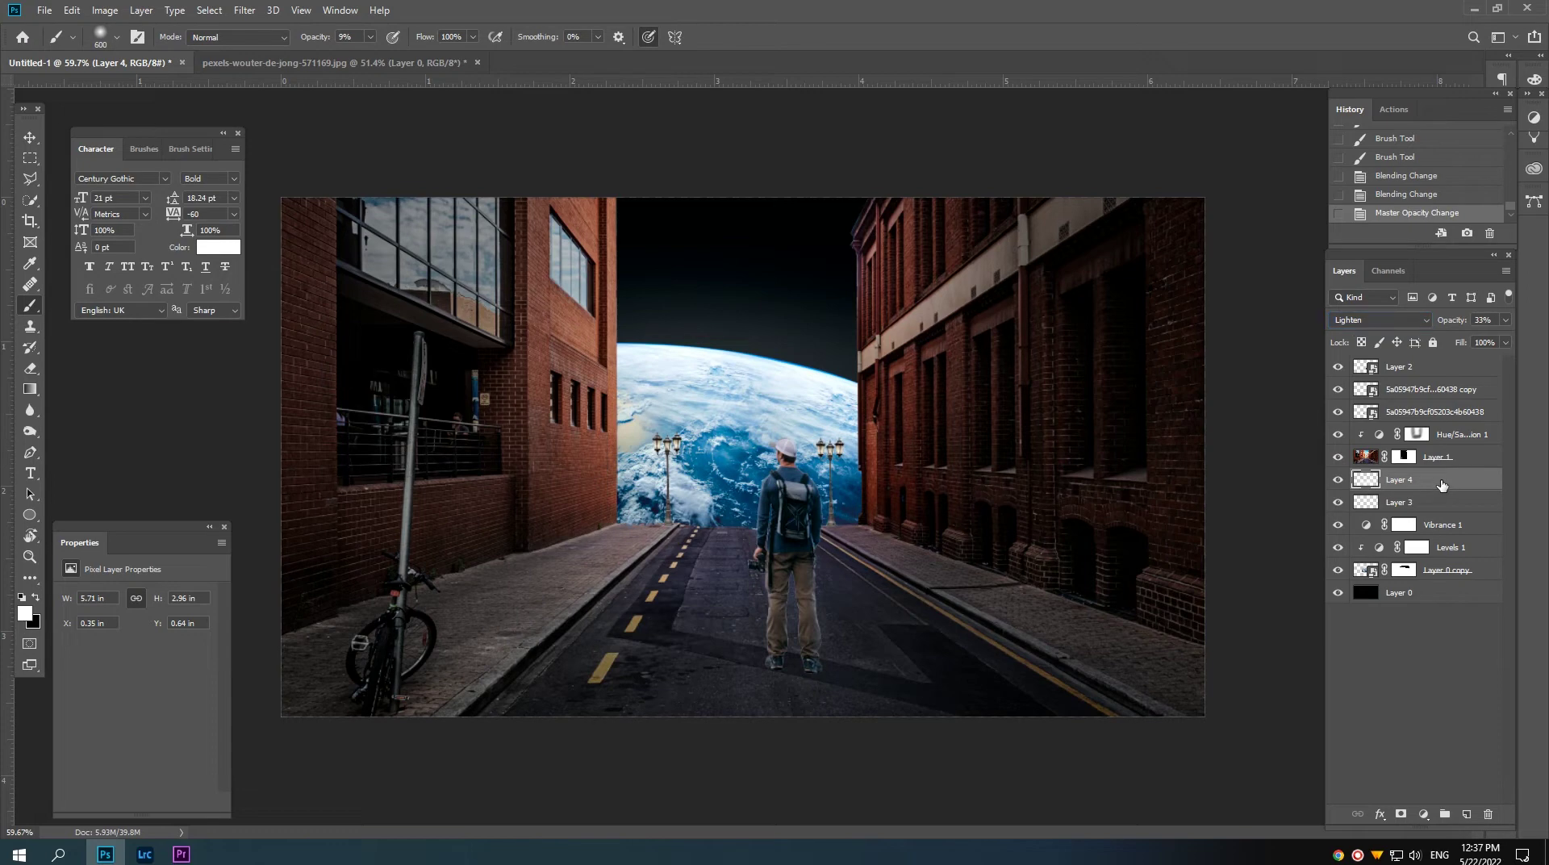
{"action": "scroll", "coordinate": [1049, 500], "scroll_direction": "down", "scroll_amount": 2, "text": "alt"}
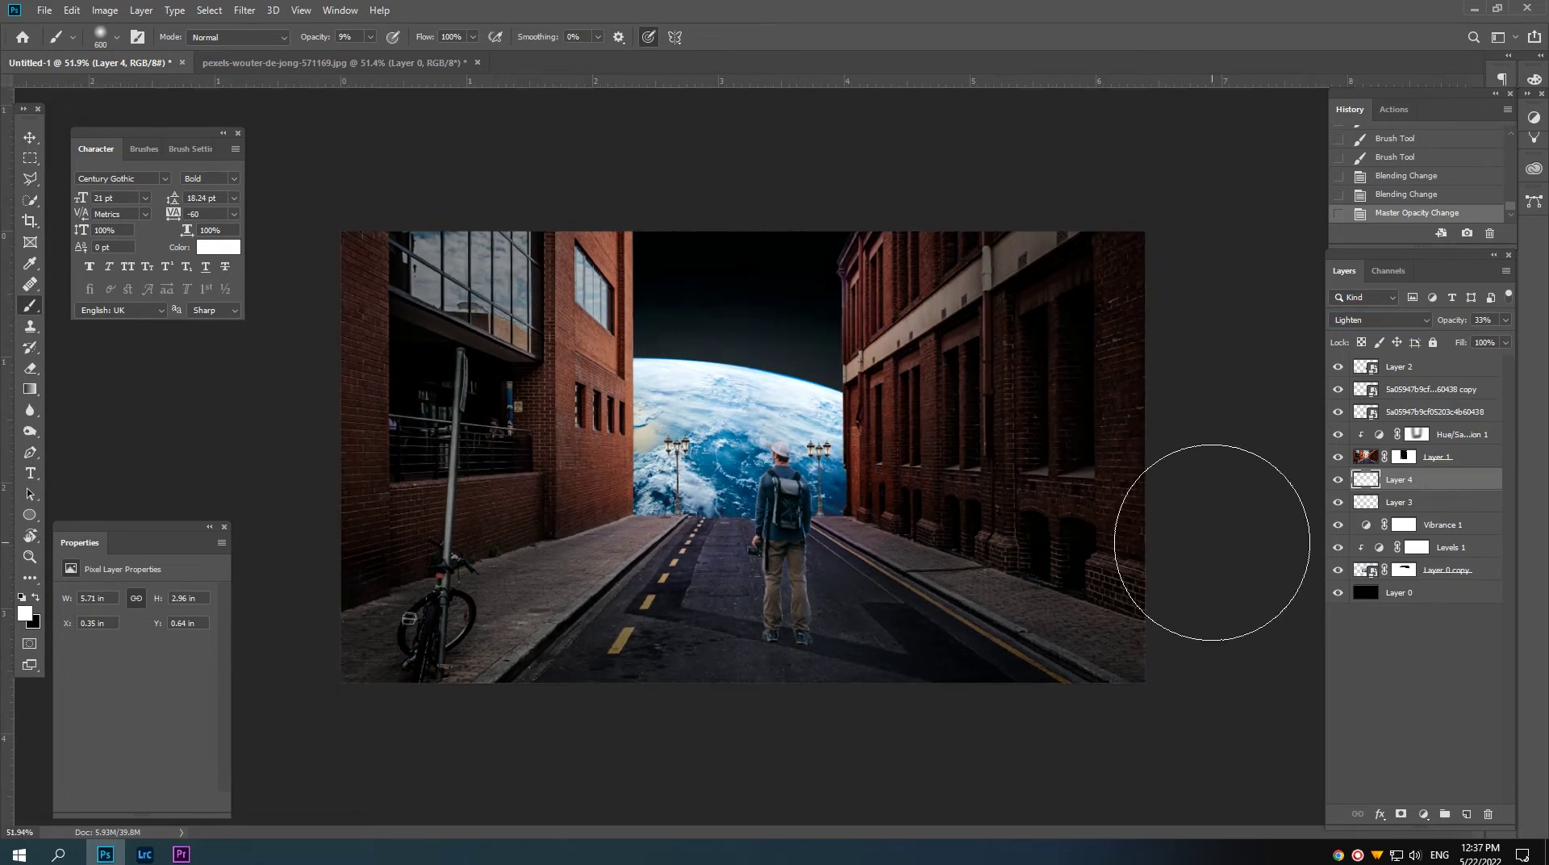
Step: Add Layer 5 above Hue/Saturation 1 with 3% white haze around the Earth, at 81% opacity
{"action": "left_click", "coordinate": [1468, 435]}
{"action": "left_click", "coordinate": [1462, 815]}
{"action": "scroll", "coordinate": [979, 530], "scroll_direction": "down", "scroll_amount": 1, "text": "alt"}
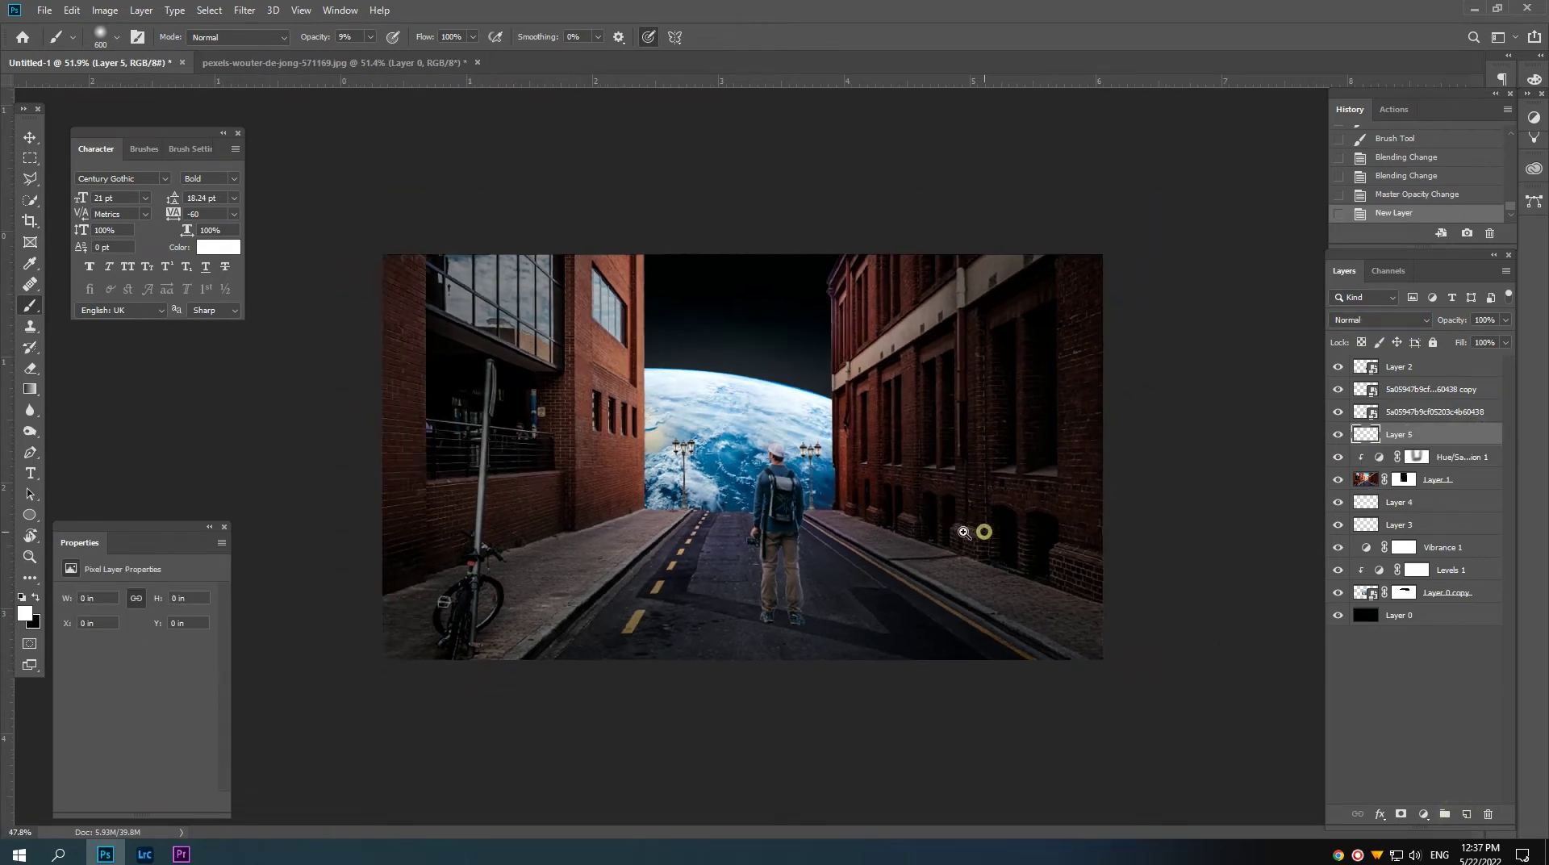
{"action": "scroll", "coordinate": [978, 529], "scroll_direction": "down", "scroll_amount": 1, "text": "alt"}
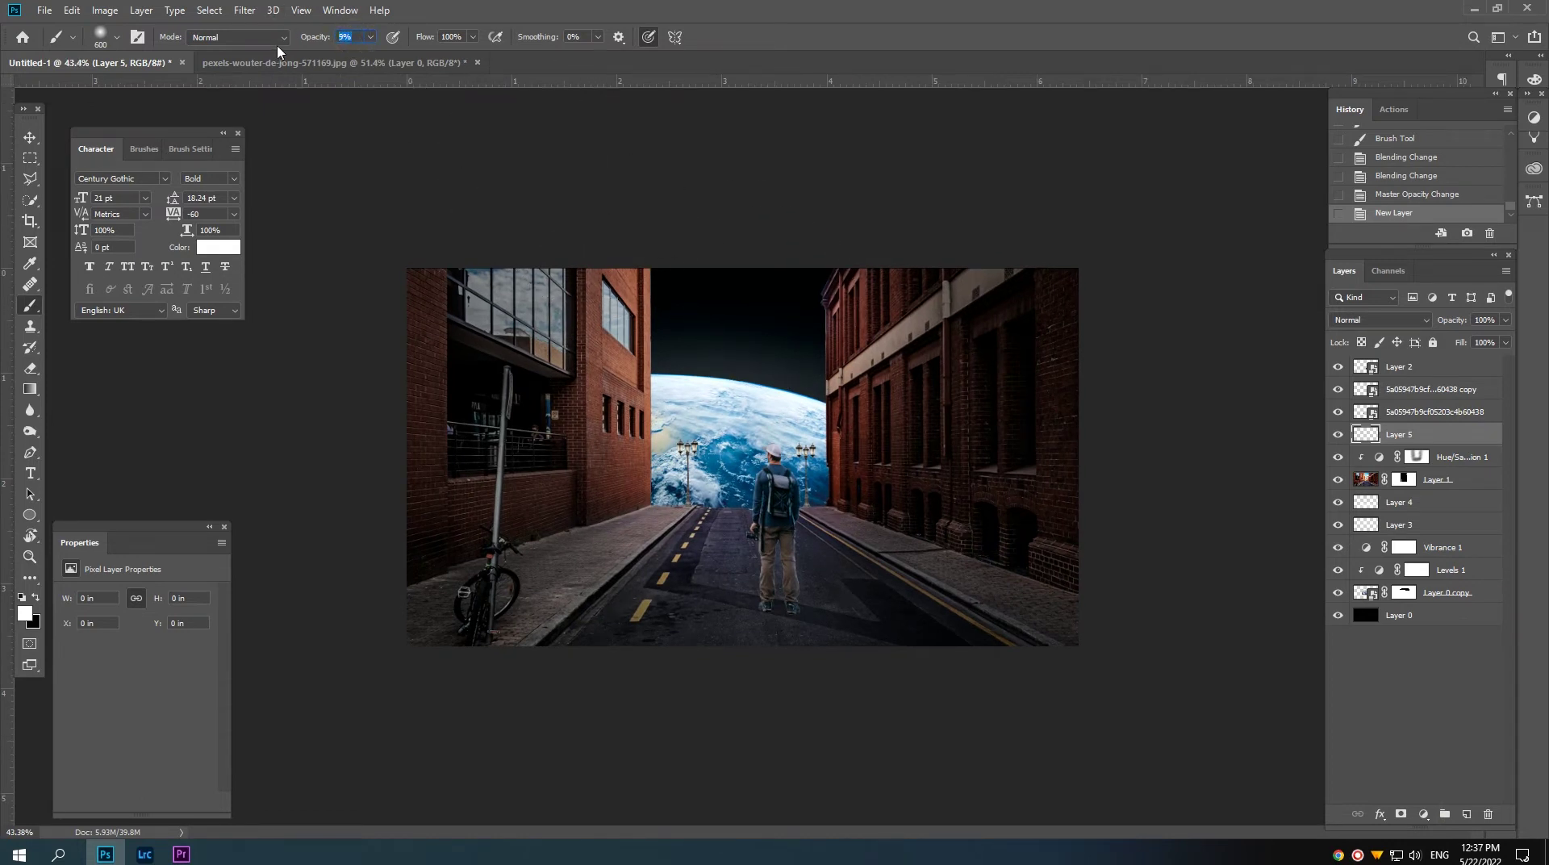
{"action": "type", "text": "3"}
{"action": "mouse_move", "coordinate": [654, 225]}
{"action": "left_mouse_down"}
{"action": "mouse_move", "coordinate": [710, 359]}
{"action": "mouse_move", "coordinate": [640, 484]}
{"action": "mouse_move", "coordinate": [766, 525]}
{"action": "left_mouse_up"}
{"action": "mouse_move", "coordinate": [766, 500]}
{"action": "left_mouse_down"}
{"action": "mouse_move", "coordinate": [916, 467]}
{"action": "mouse_move", "coordinate": [836, 277]}
{"action": "mouse_move", "coordinate": [656, 269]}
{"action": "mouse_move", "coordinate": [609, 417]}
{"action": "mouse_move", "coordinate": [710, 520]}
{"action": "left_mouse_up"}
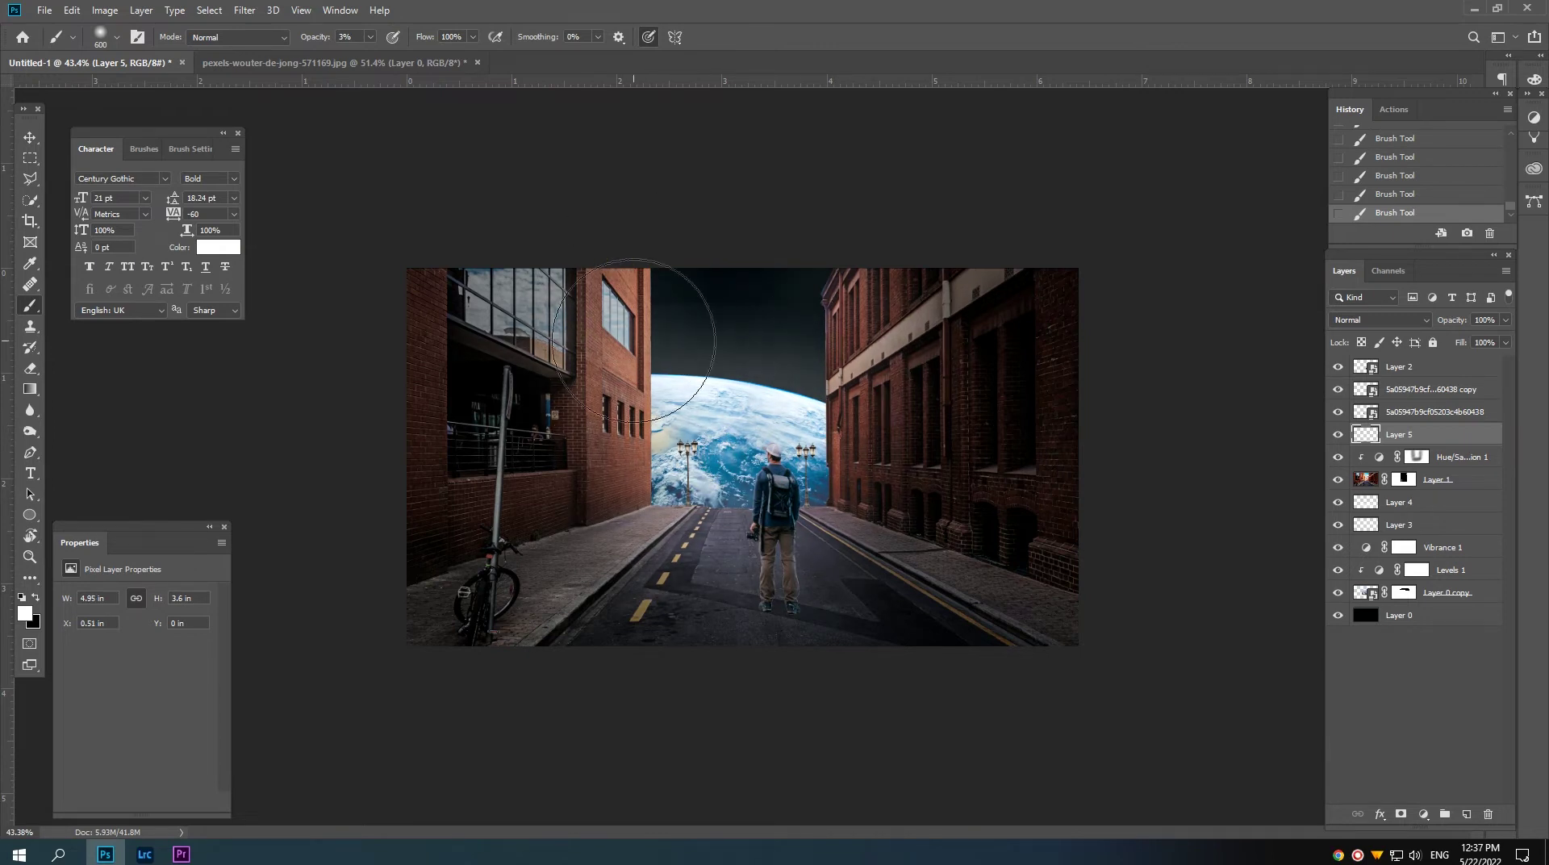
{"action": "left_click_drag", "start_coordinate": [799, 412], "coordinate": [1049, 371]}
{"action": "left_click_drag", "start_coordinate": [1441, 326], "coordinate": [1425, 327]}
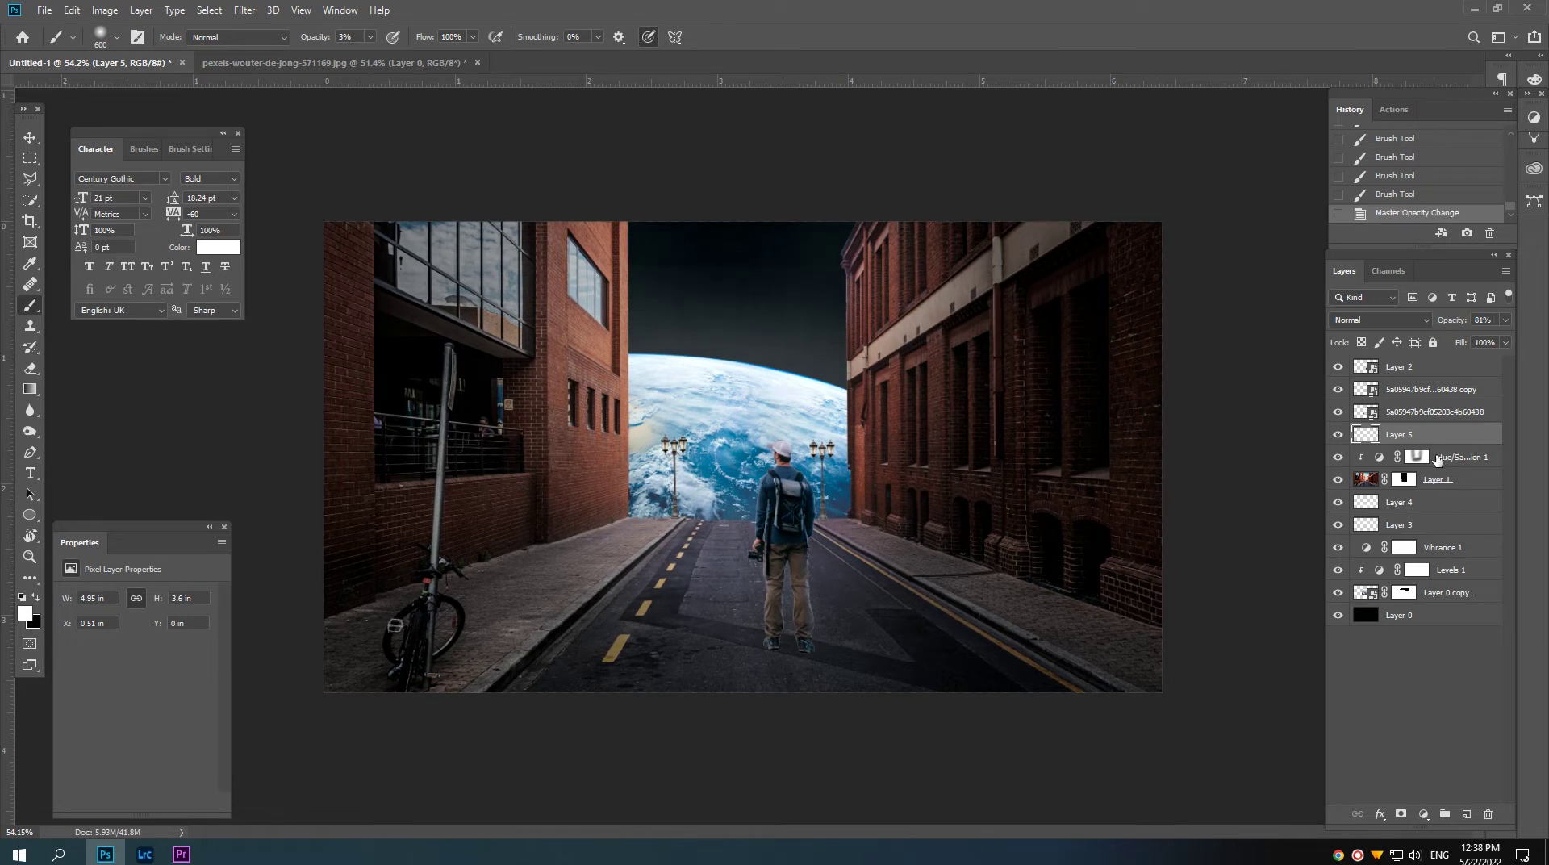
{"action": "left_click", "coordinate": [1413, 457]}
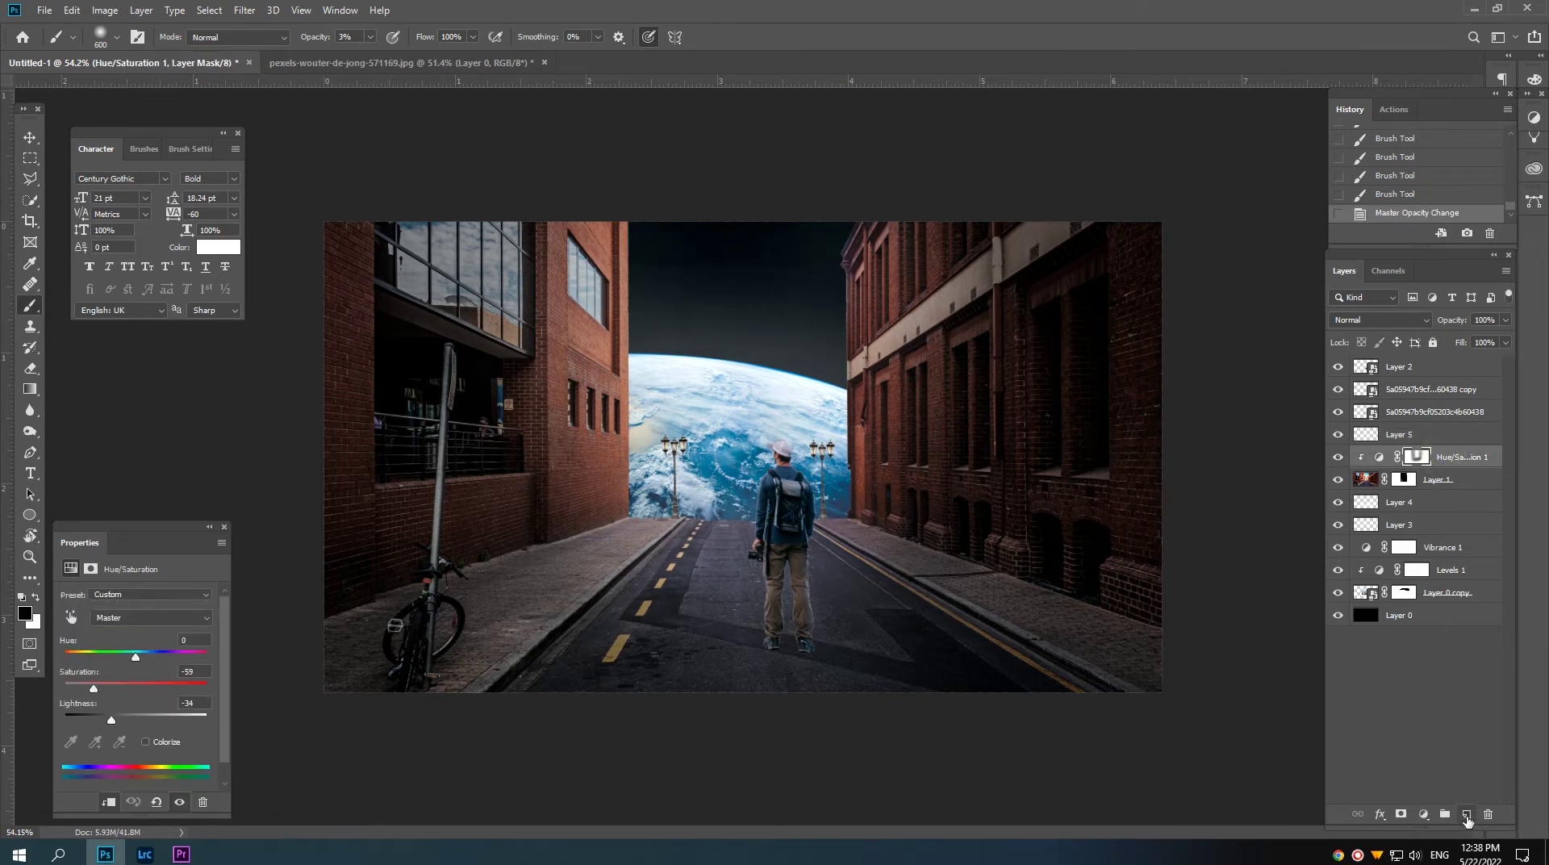
Step: Add Layer 6 in Soft Light mode, clipped to Hue/Saturation 1
{"action": "left_click", "coordinate": [1467, 818]}
{"action": "left_click", "coordinate": [1380, 319]}
{"action": "left_click", "coordinate": [1371, 521]}
{"action": "right_click", "coordinate": [1408, 457]}
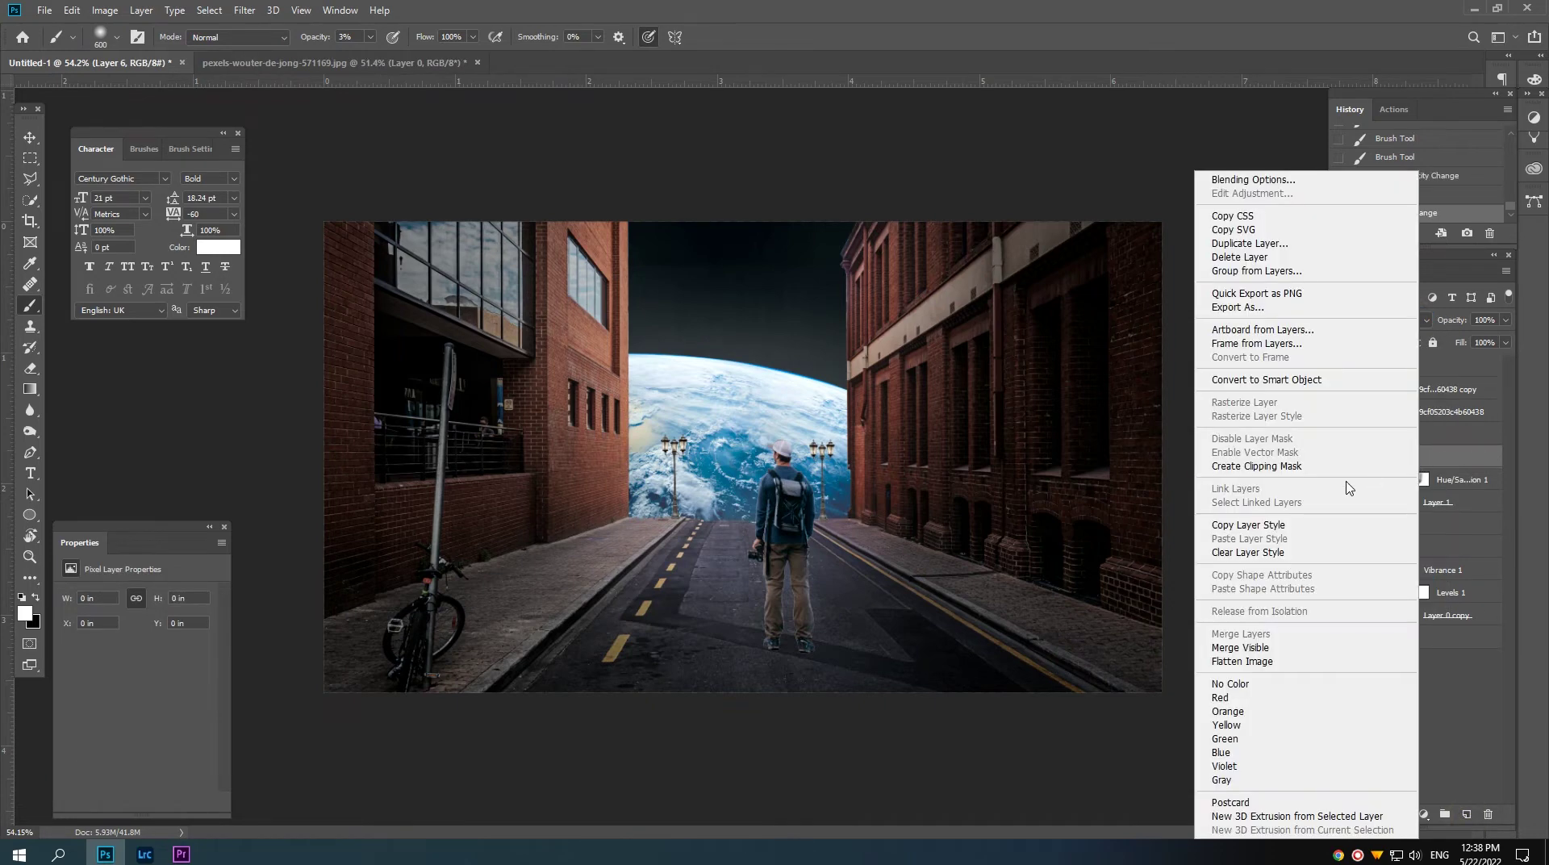
{"action": "left_click", "coordinate": [1264, 466]}
Step: Fill Layer 6 with 50% gray and toggle it to check the effect
{"action": "left_click", "coordinate": [71, 10]}
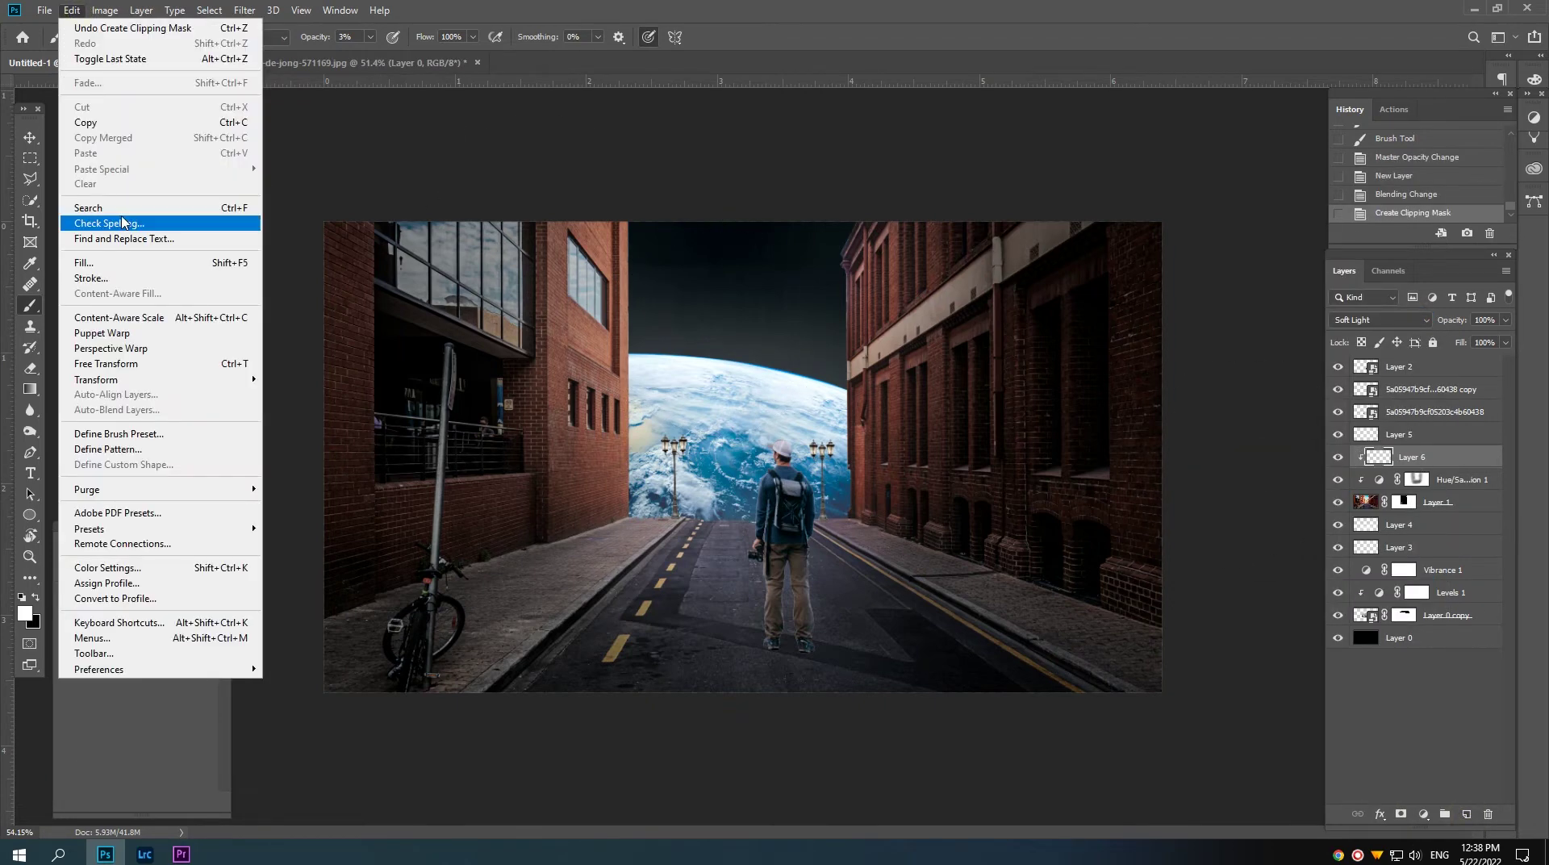
{"action": "left_click", "coordinate": [81, 256]}
{"action": "left_click", "coordinate": [873, 229]}
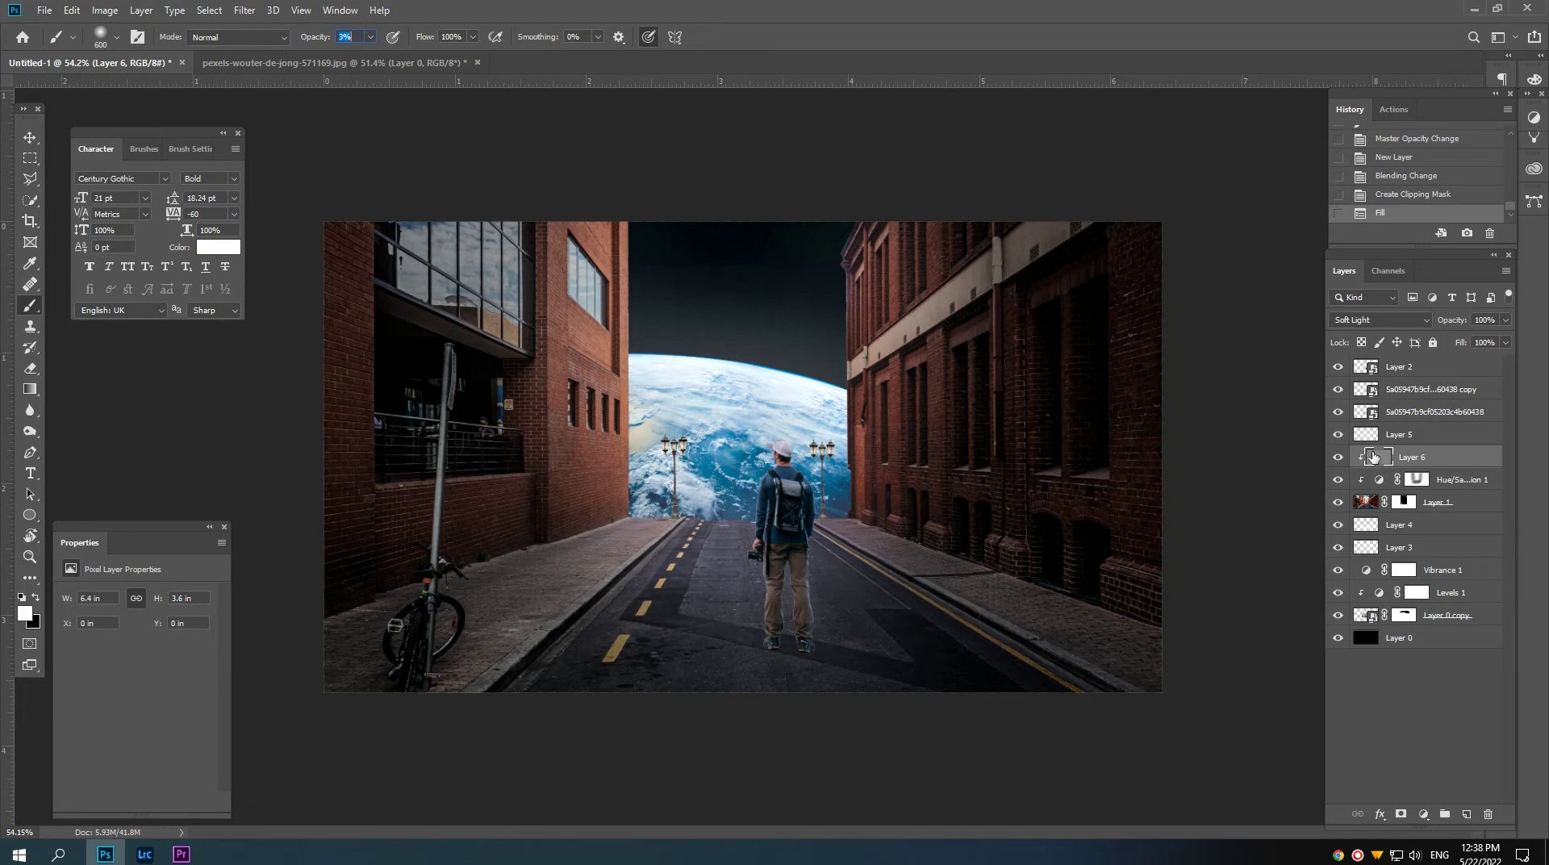
{"action": "left_click", "coordinate": [1337, 457]}
{"action": "left_click", "coordinate": [1338, 457]}
{"action": "left_click", "coordinate": [28, 432]}
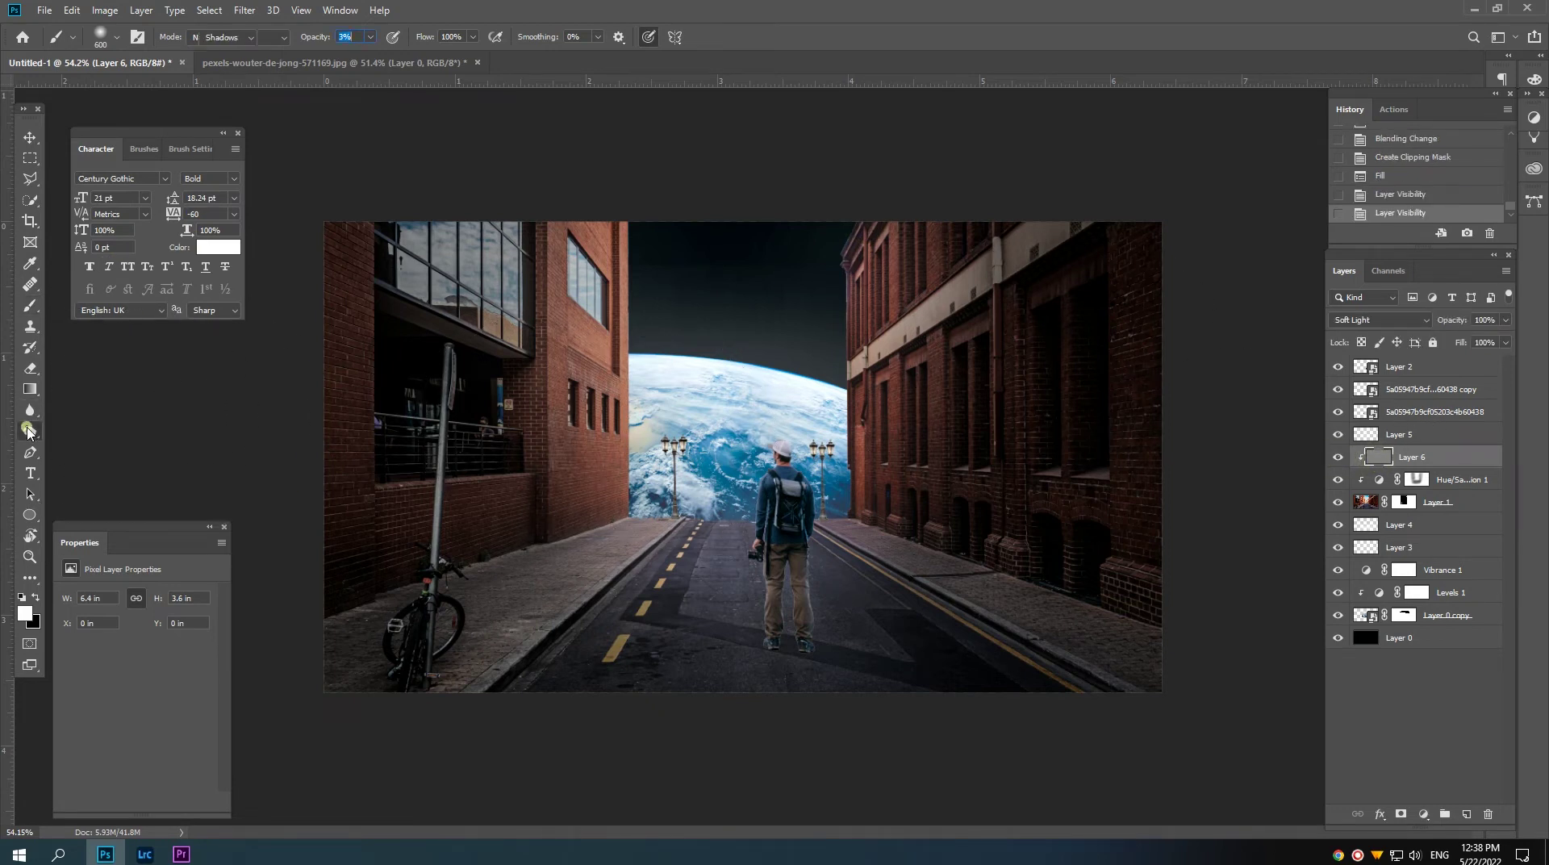
Step: Burn the left building wall, lower left wall and left sidewalk edge darker on Layer 6
{"action": "left_click", "coordinate": [527, 225]}
{"action": "left_click", "coordinate": [525, 498]}
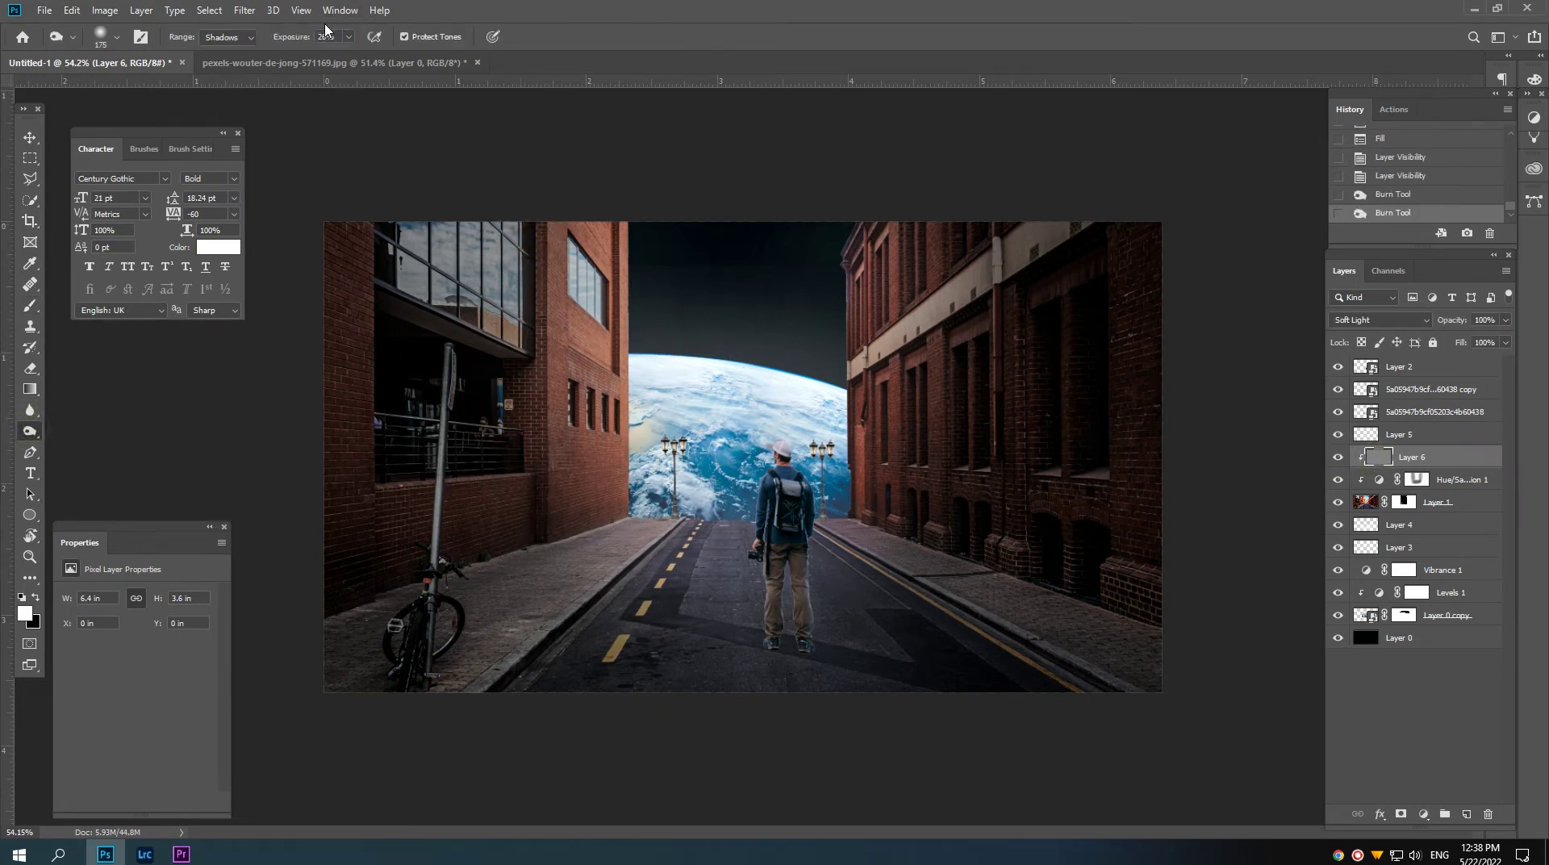
{"action": "left_click", "coordinate": [524, 397]}
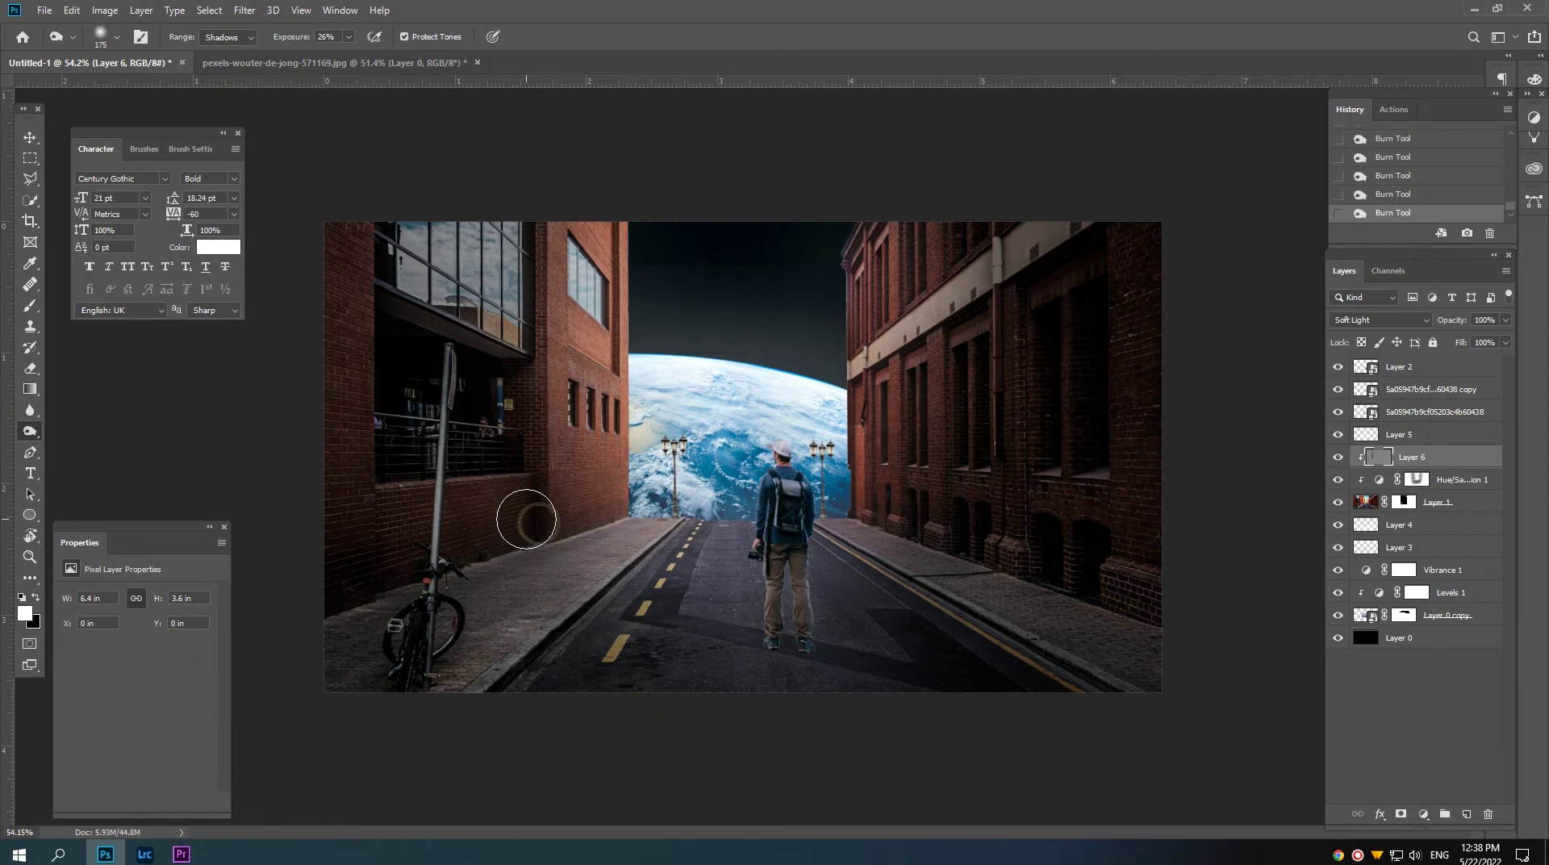
{"action": "left_click", "coordinate": [396, 562]}
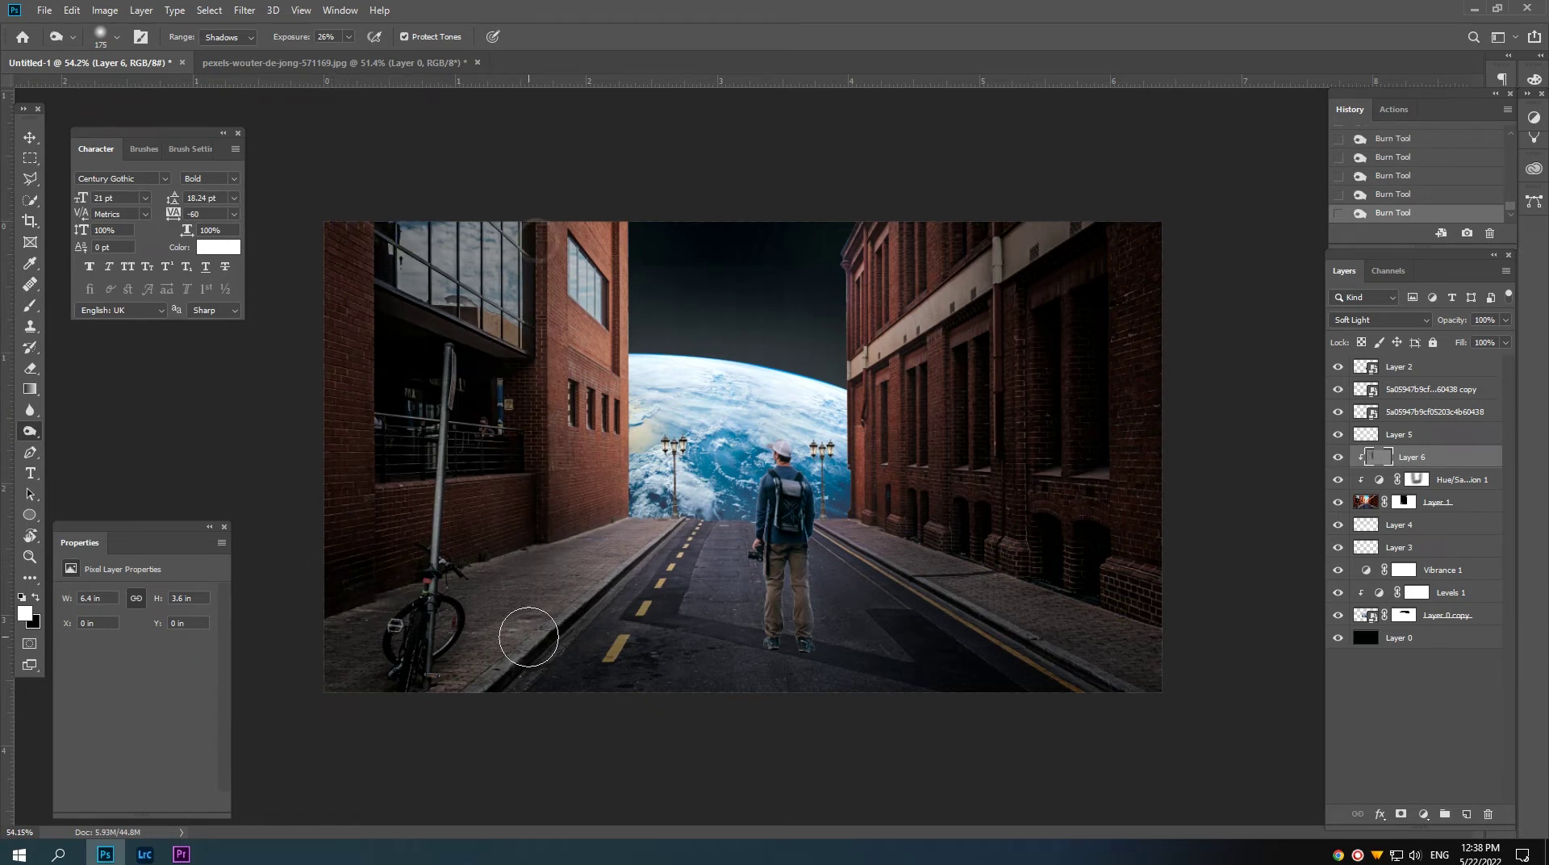
{"action": "left_click", "coordinate": [393, 699]}
{"action": "left_click", "coordinate": [514, 569]}
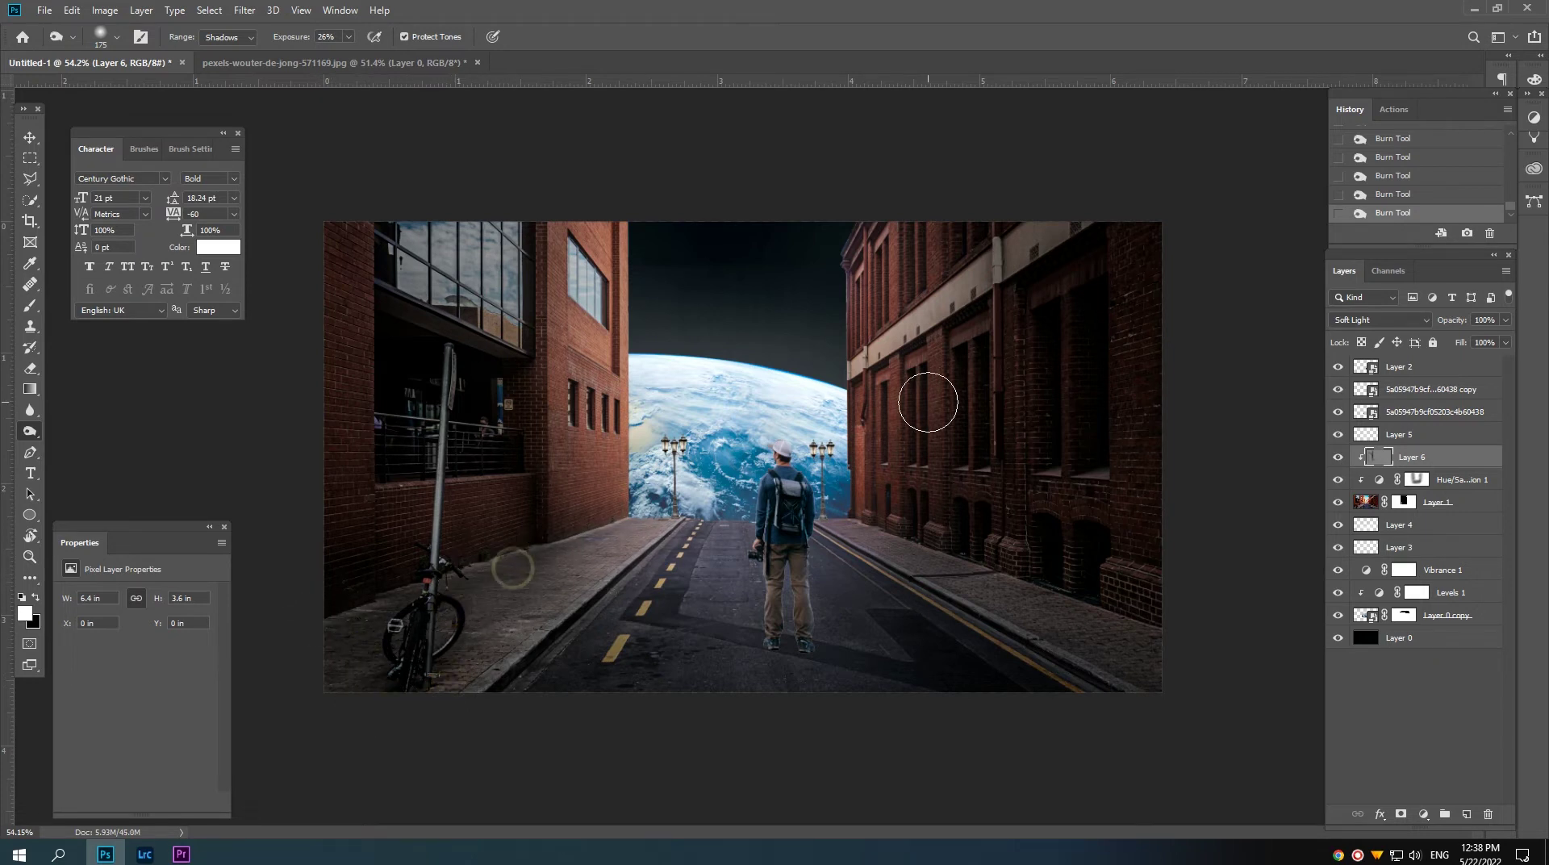
Step: Burn the upper and right building walls, the right sidewalk and the street's lower right darker
{"action": "left_click", "coordinate": [860, 249]}
{"action": "left_click", "coordinate": [958, 246]}
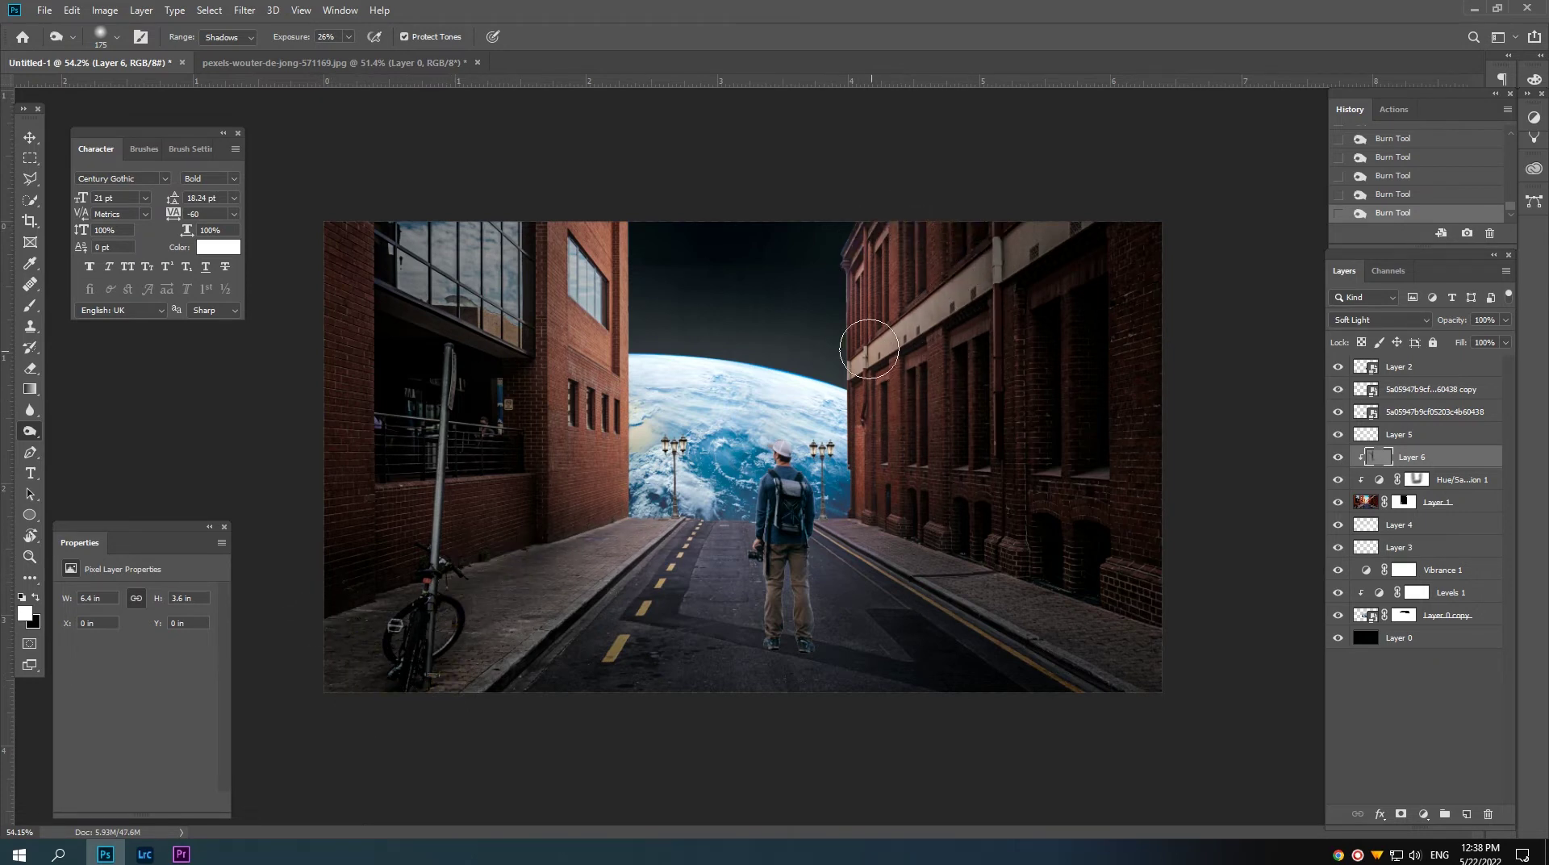
{"action": "left_click", "coordinate": [988, 331]}
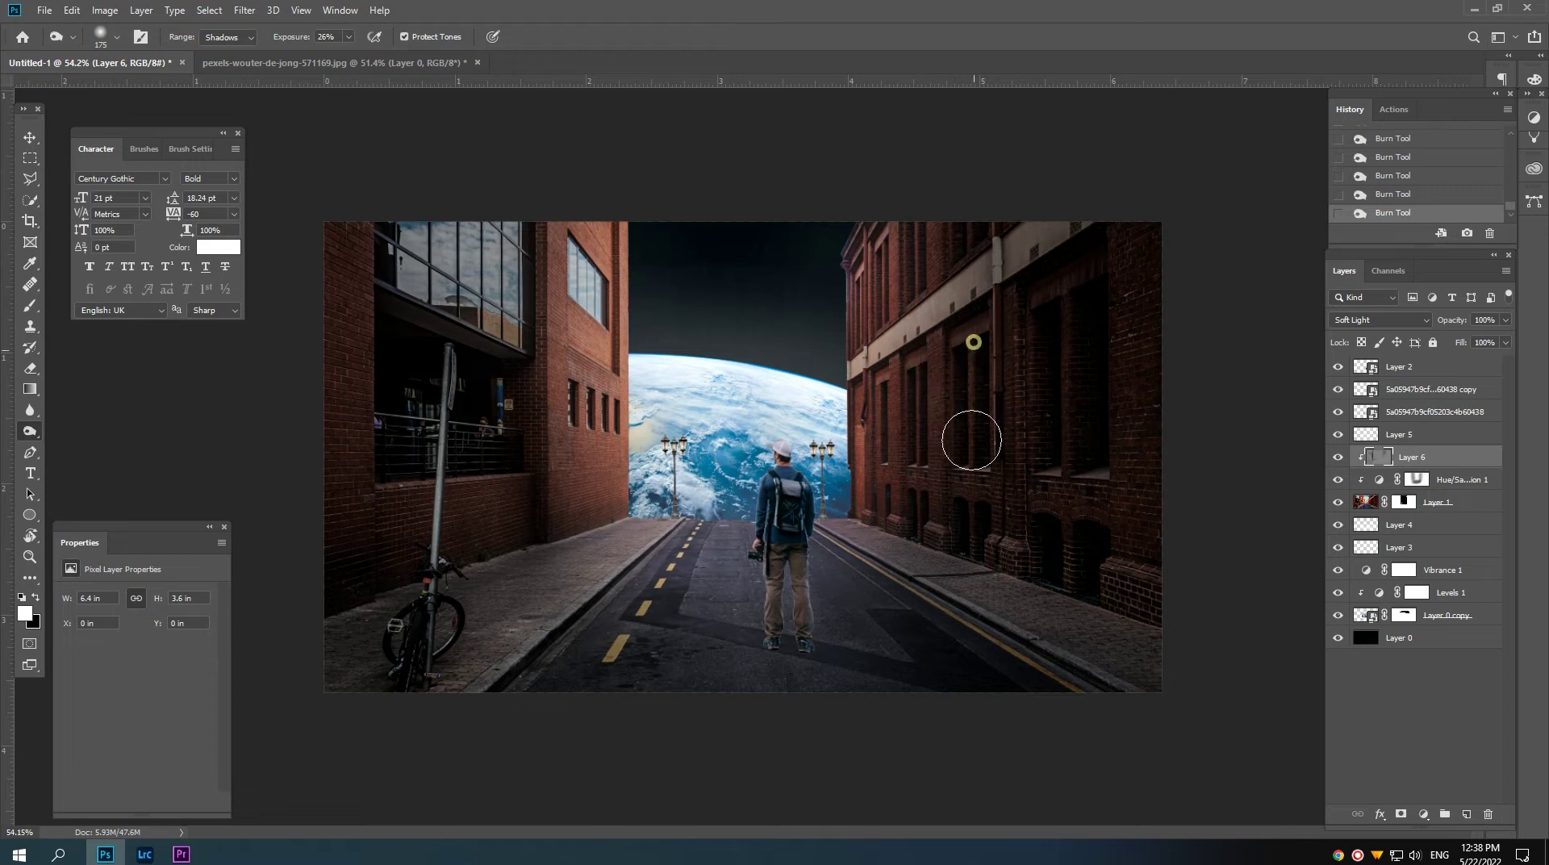
{"action": "left_click", "coordinate": [908, 510]}
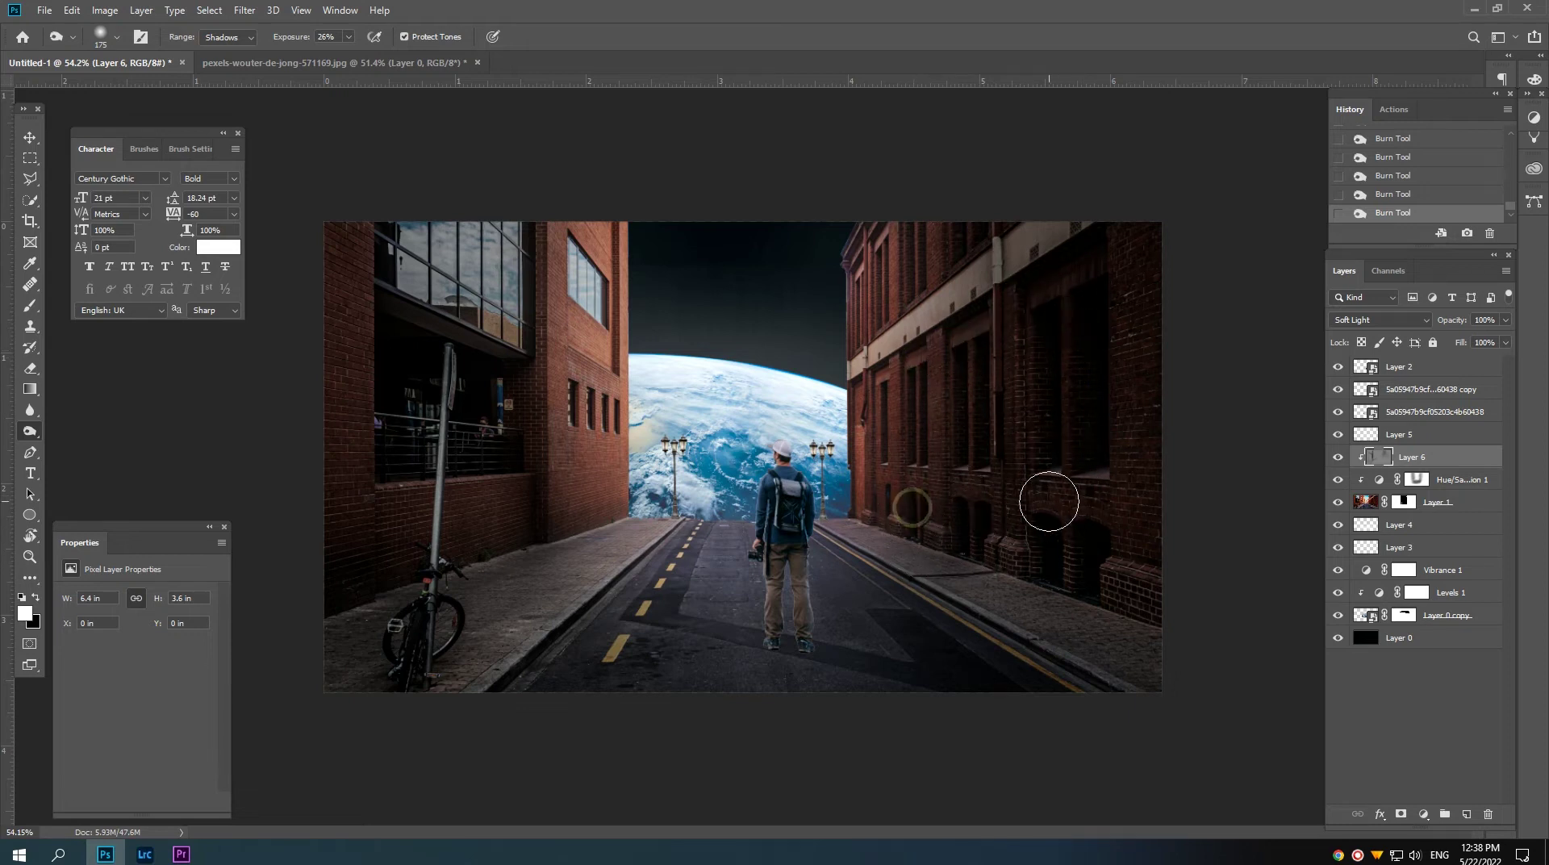
{"action": "left_click", "coordinate": [1007, 612]}
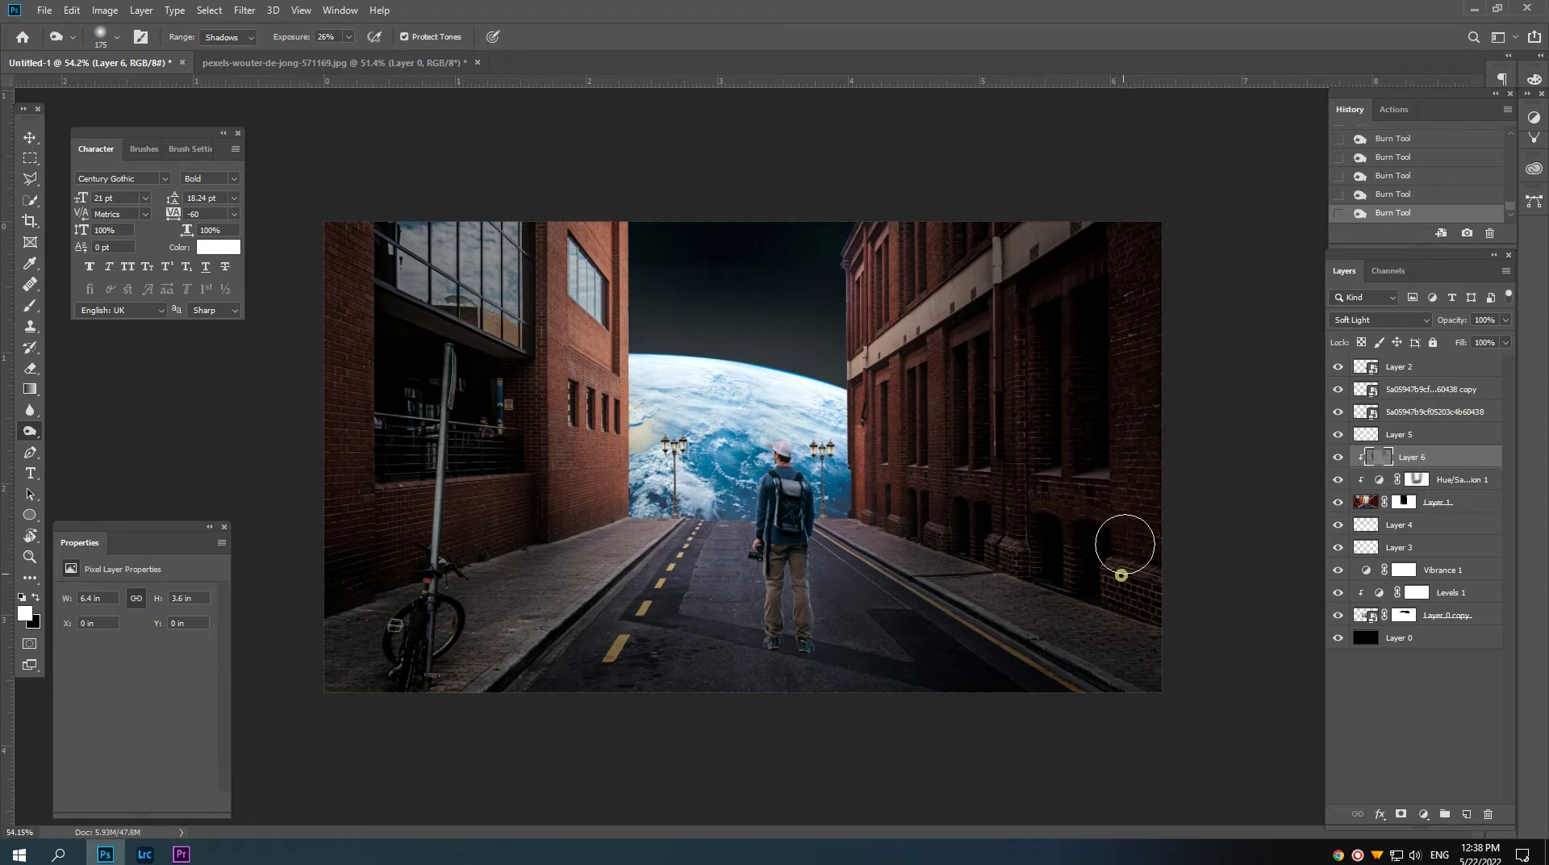
{"action": "left_click", "coordinate": [1137, 492]}
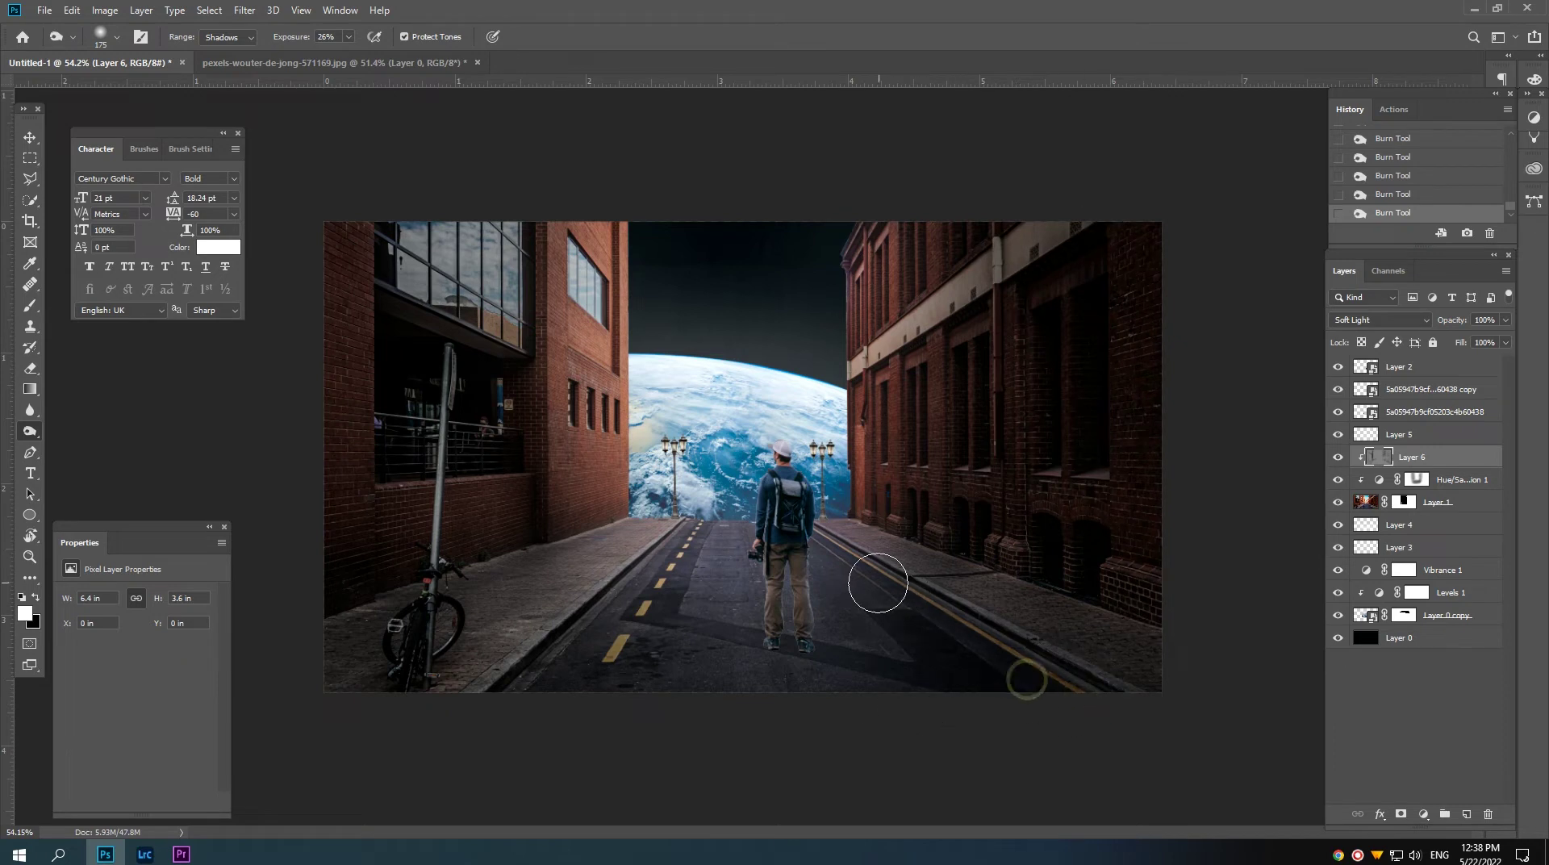
{"action": "left_click", "coordinate": [982, 615]}
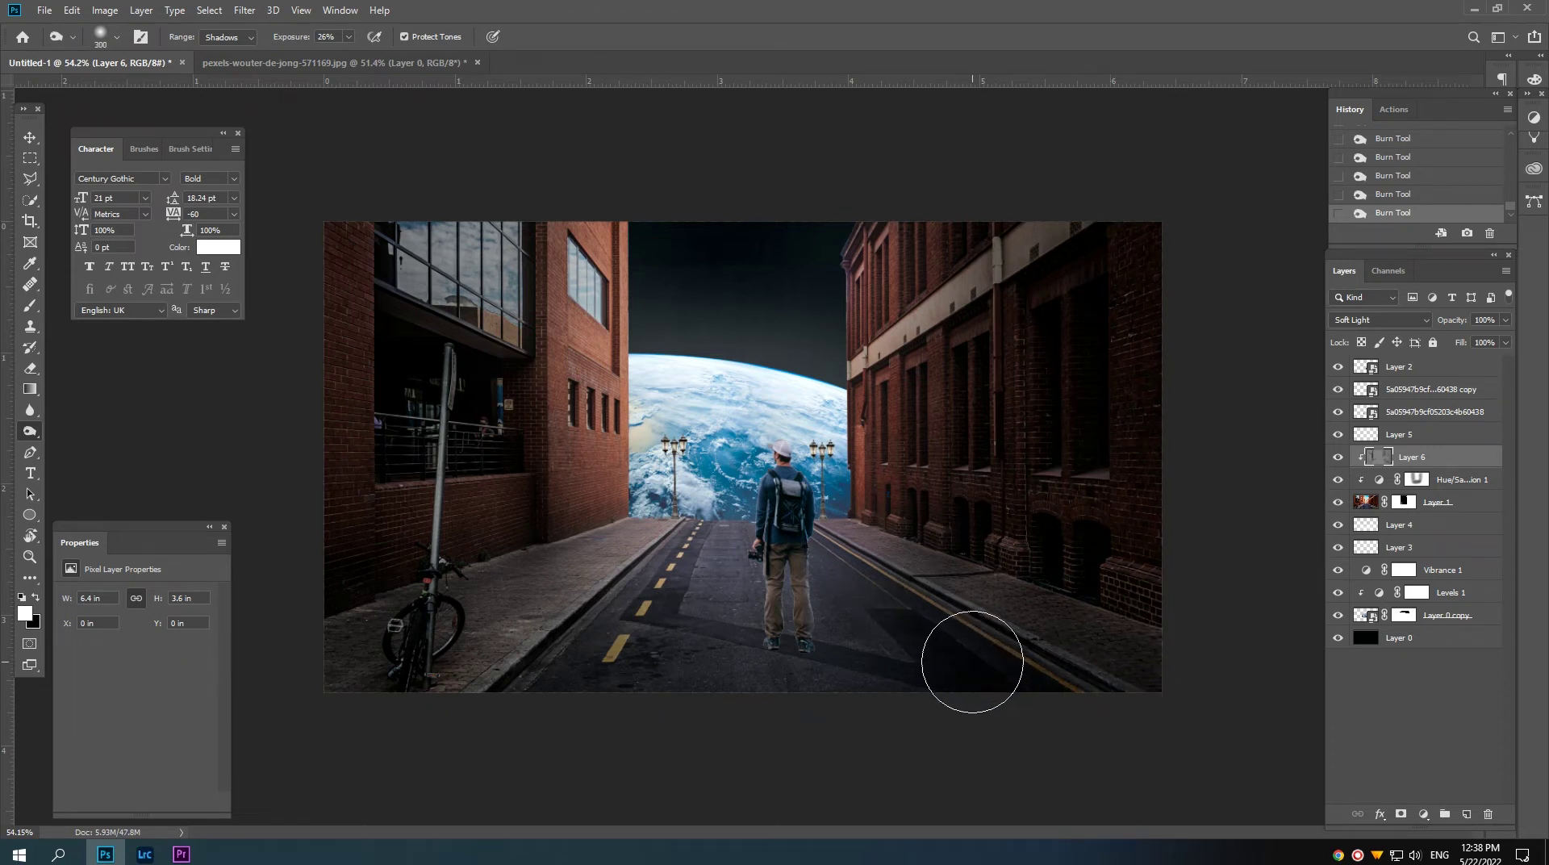
Step: Burn shadows across the lower street and left sidewalk corners, enlarging the brush to 400, then 600
{"action": "left_click", "coordinate": [933, 626]}
{"action": "left_click", "coordinate": [789, 661]}
{"action": "left_click", "coordinate": [463, 710]}
{"action": "left_click", "coordinate": [345, 670]}
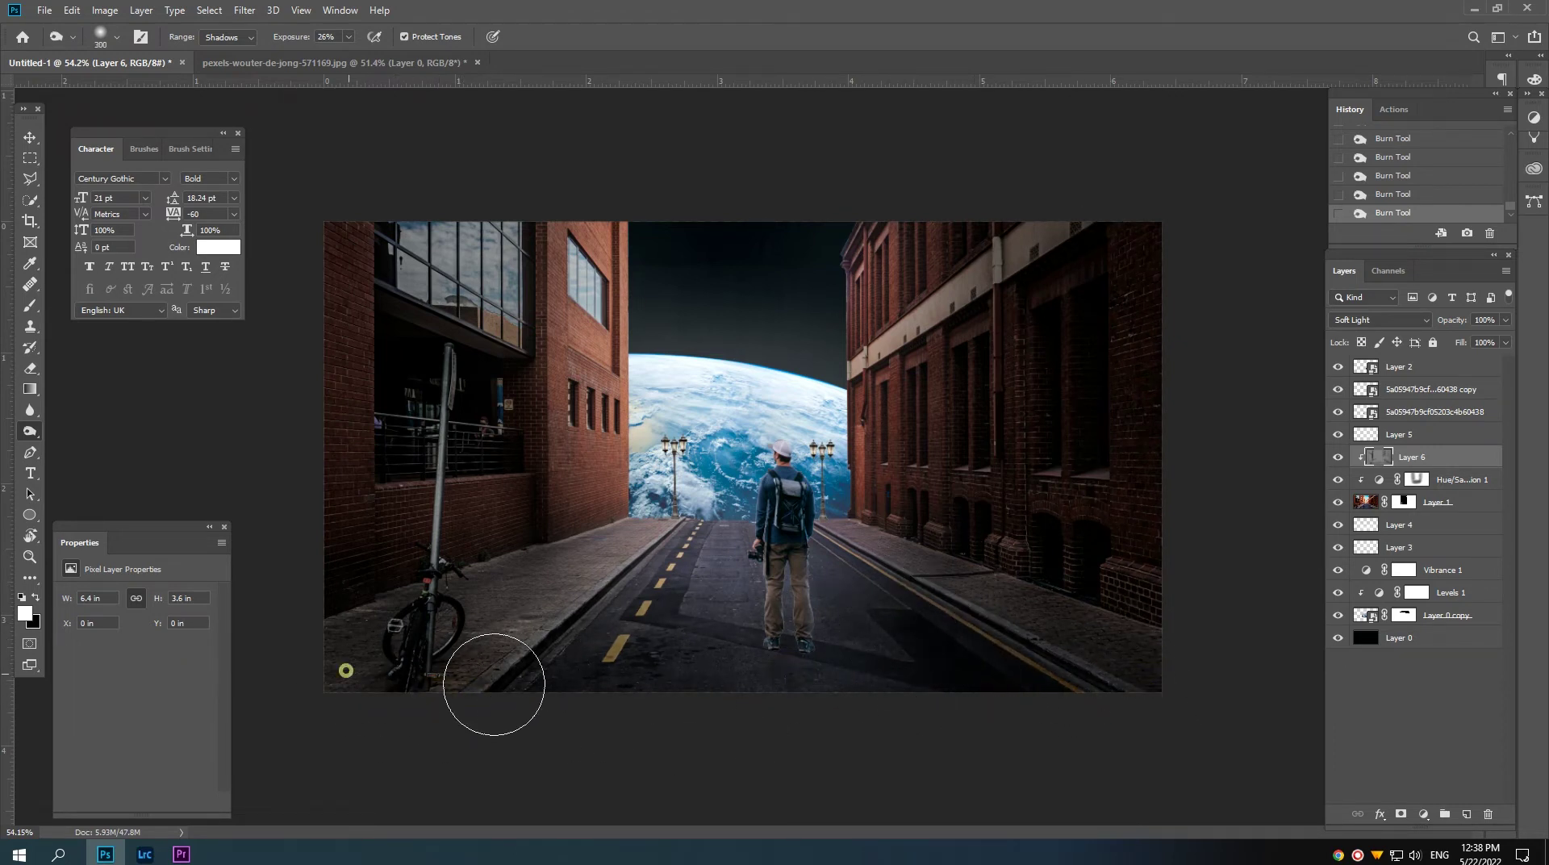
{"action": "left_click", "coordinate": [519, 688]}
{"action": "key", "text": "bracketright"}
{"action": "left_click", "coordinate": [487, 632]}
{"action": "left_click", "coordinate": [324, 657]}
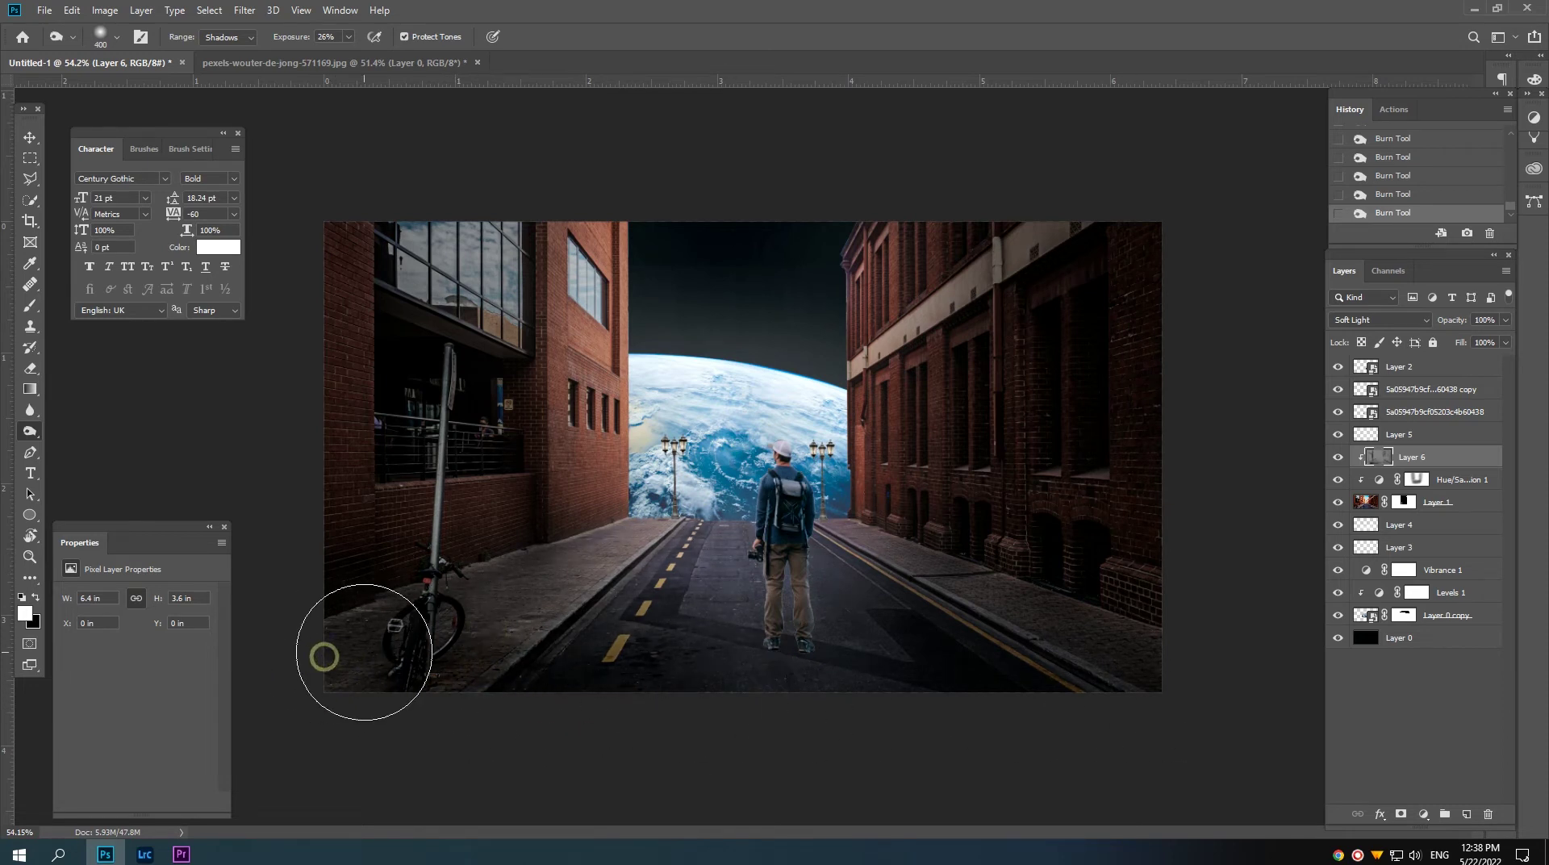
{"action": "left_click", "coordinate": [364, 237]}
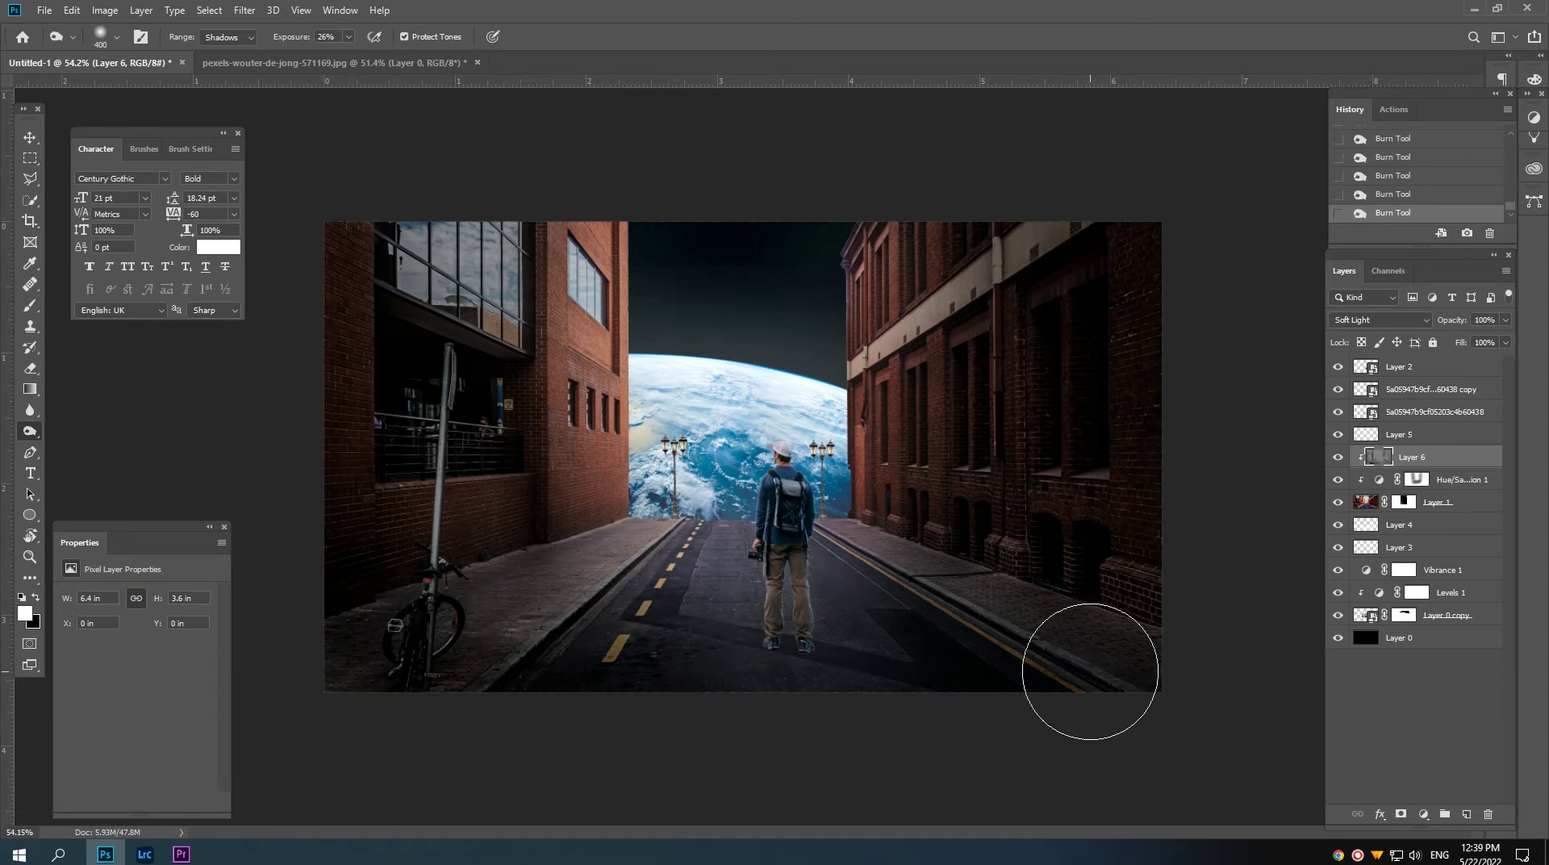
{"action": "key", "text": "bracketright"}
{"action": "key", "text": "bracketright"}
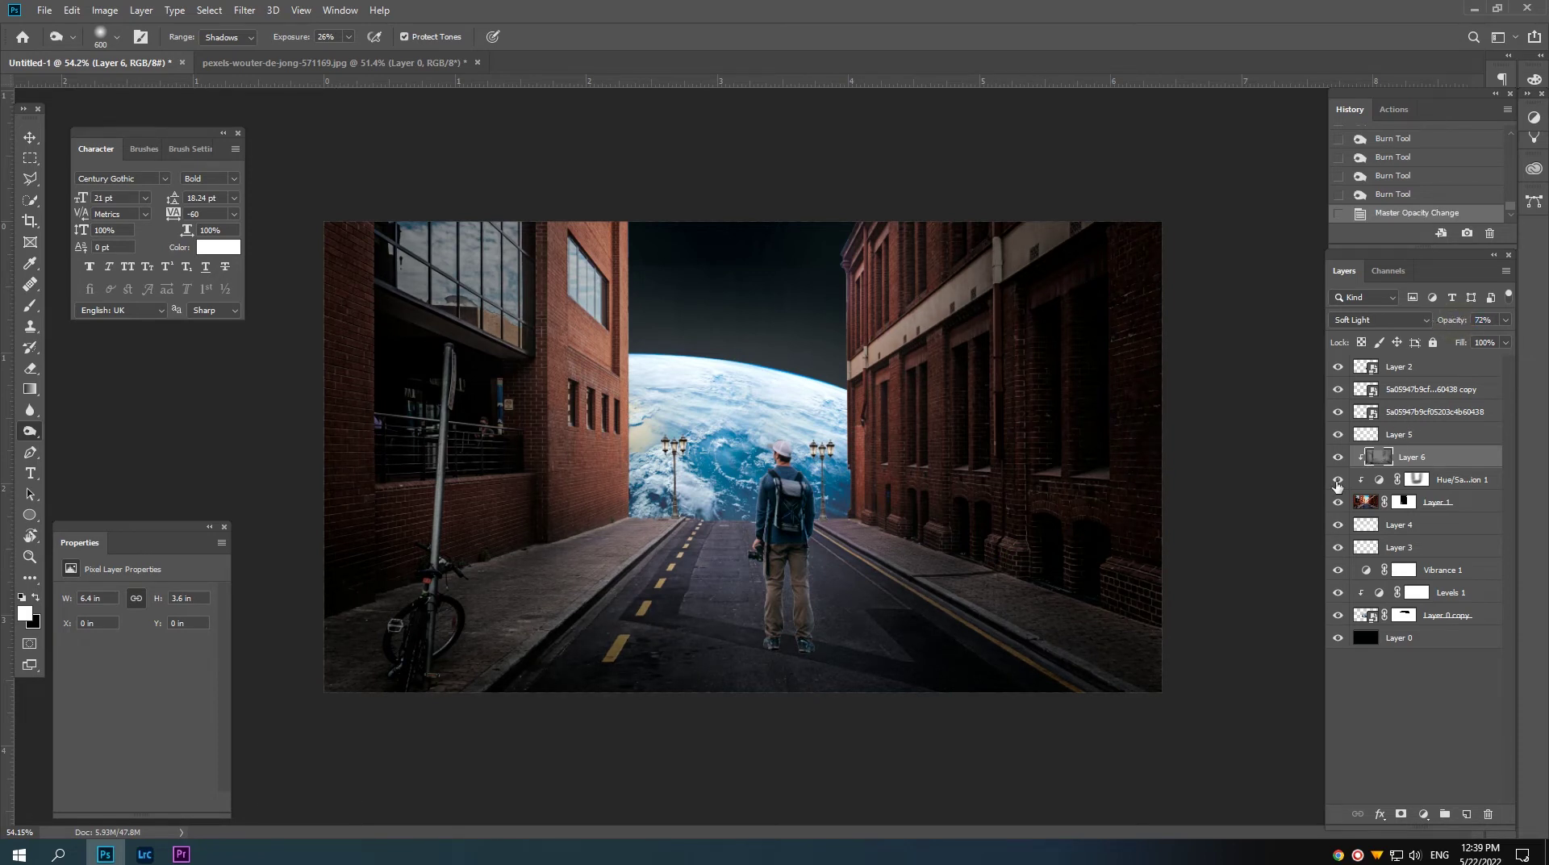
{"action": "scroll", "coordinate": [726, 452], "scroll_direction": "up", "scroll_amount": 1}
{"action": "scroll", "coordinate": [635, 428], "scroll_direction": "up", "scroll_amount": 1}
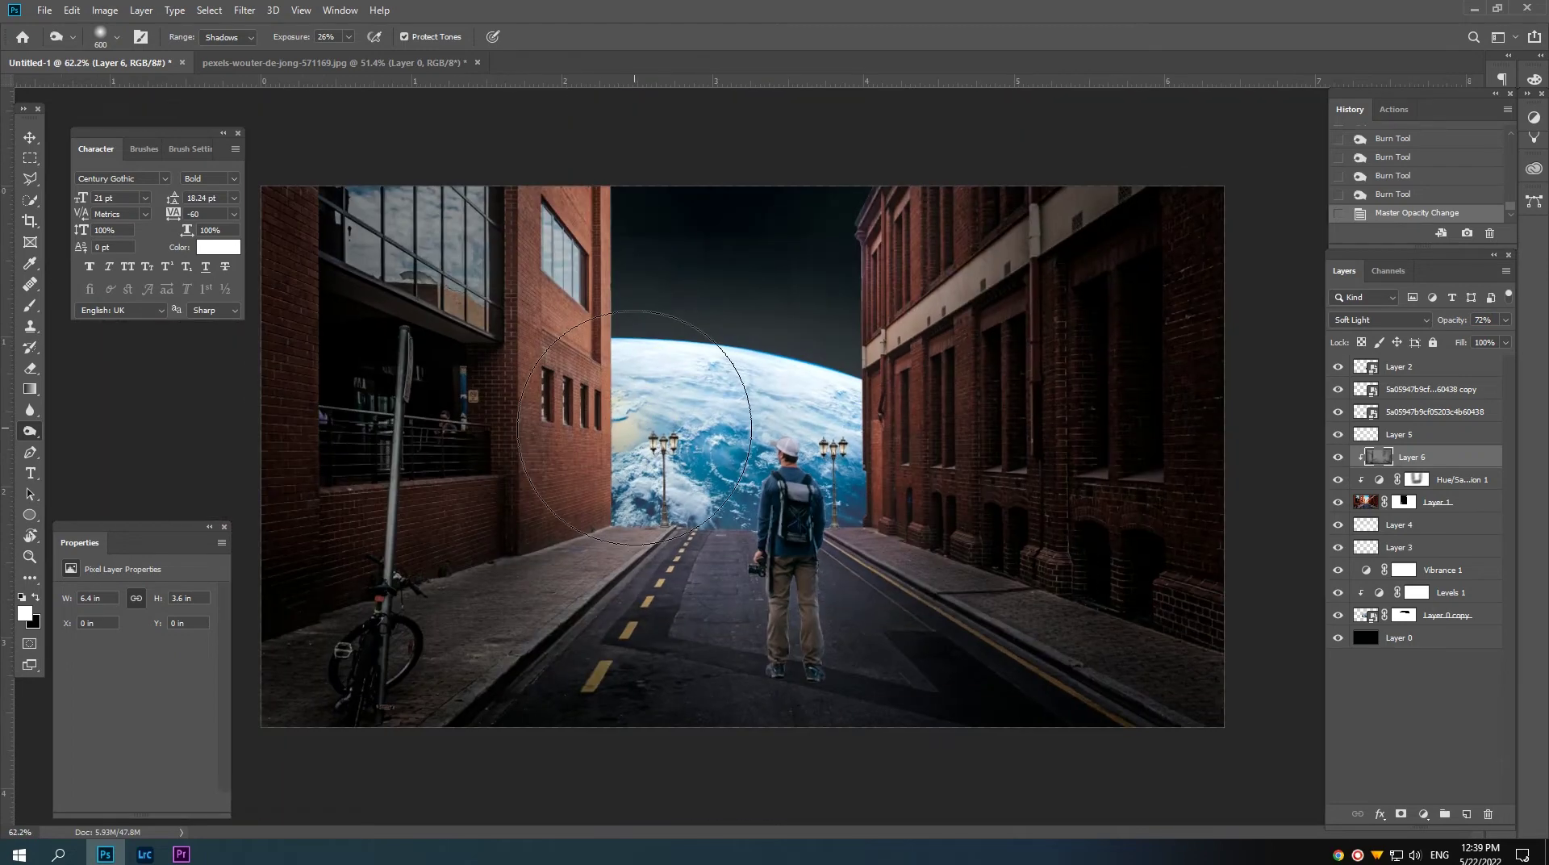
Step: Convert Layer 1 through Layer 6 into one smart object and enable Inner Shadow in its Layer Style
{"action": "key", "text": "v"}
{"action": "scroll", "coordinate": [748, 451], "scroll_direction": "down", "scroll_amount": 1}
{"action": "left_click", "coordinate": [1441, 508]}
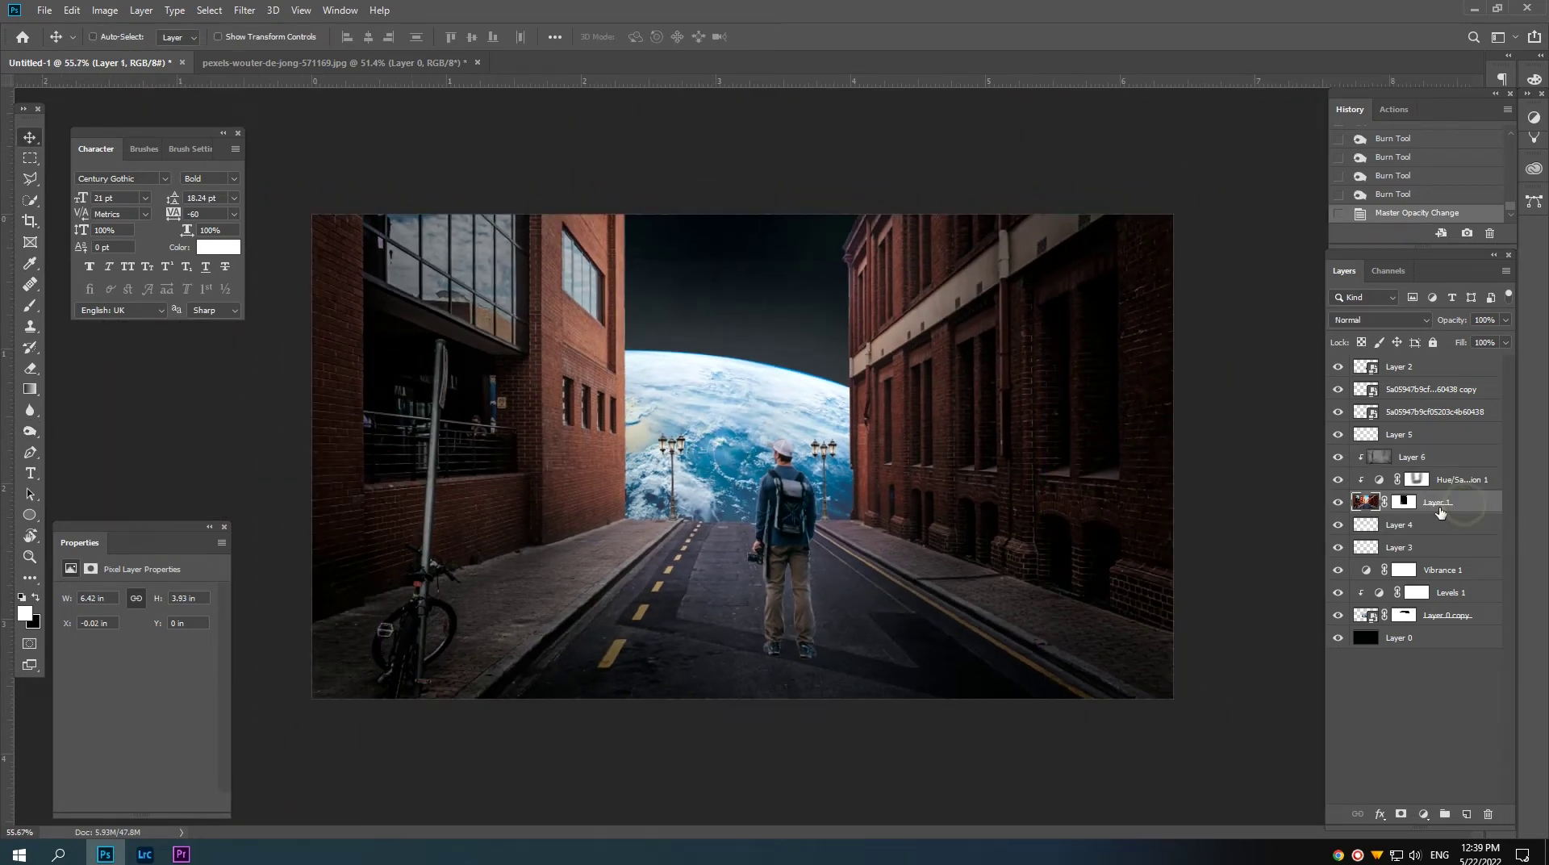
{"action": "left_click", "coordinate": [1403, 504]}
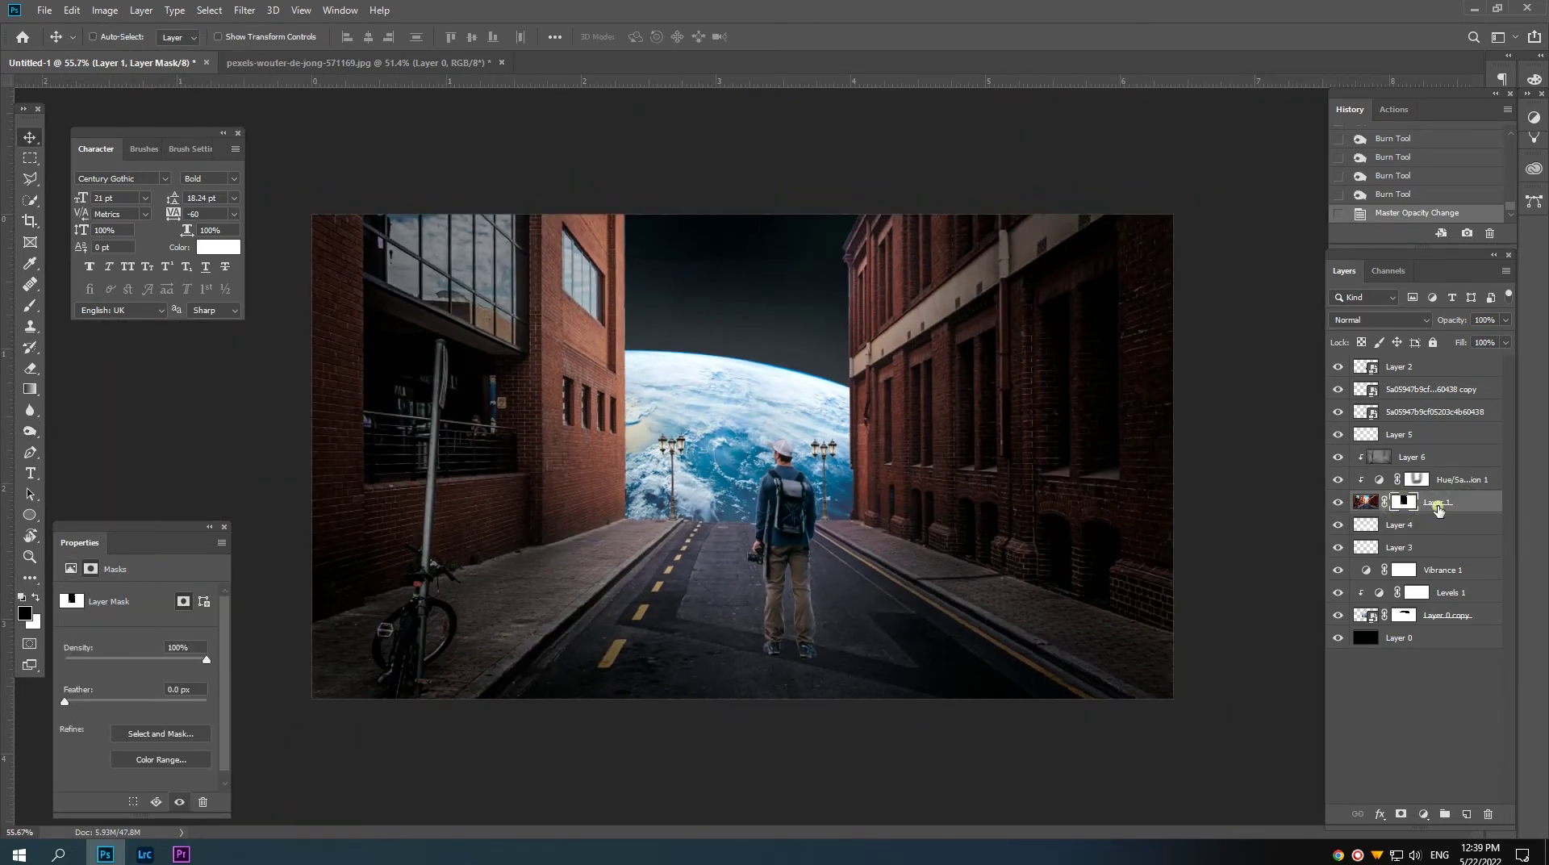
{"action": "left_click", "coordinate": [1428, 456], "text": "shift"}
{"action": "right_click", "coordinate": [1447, 457]}
{"action": "left_click", "coordinate": [1293, 381]}
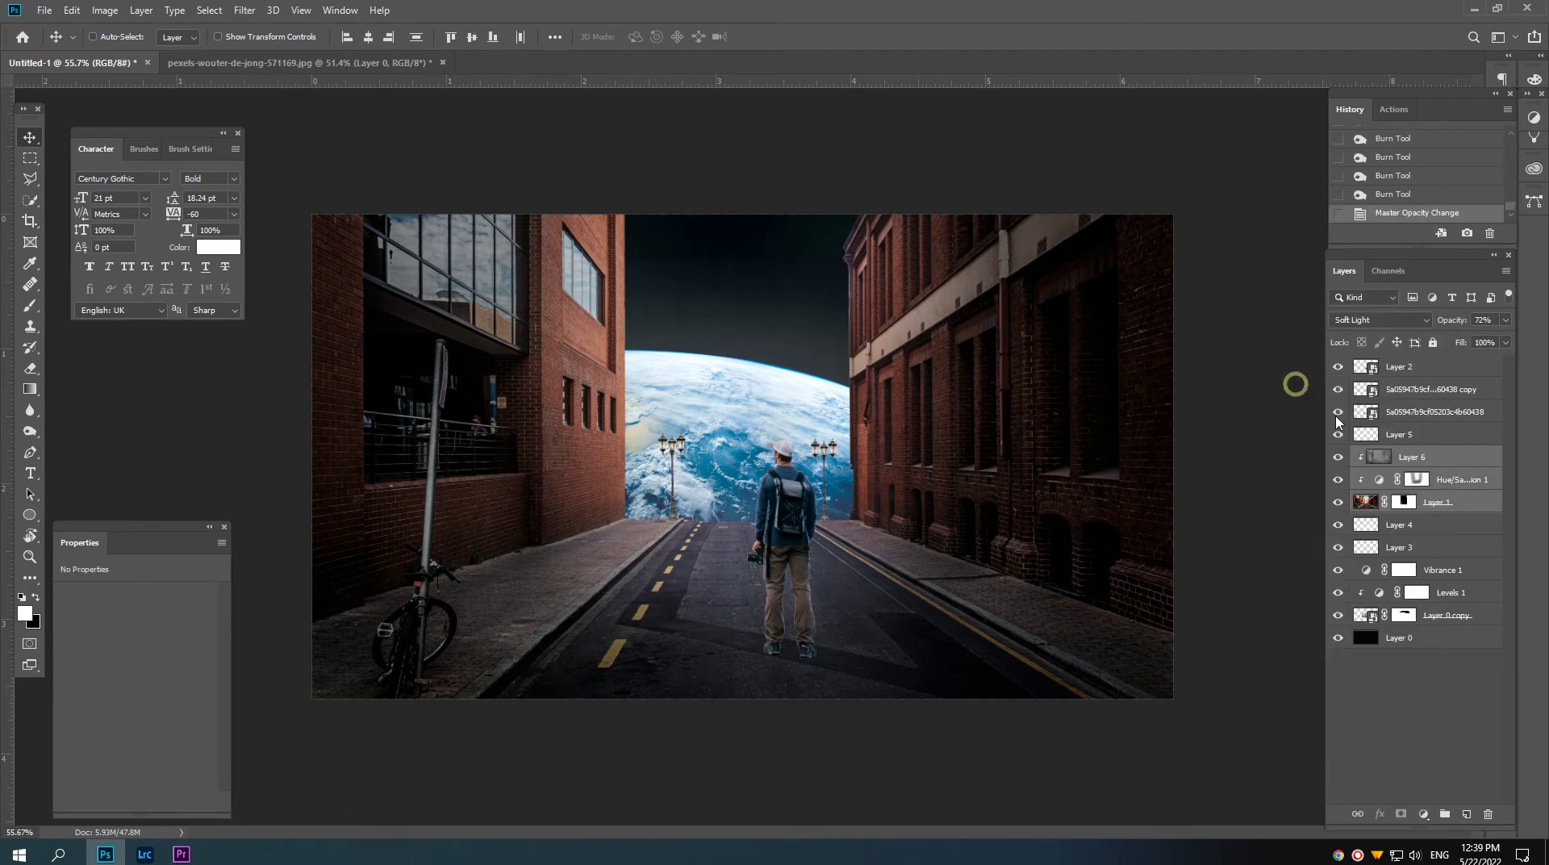
{"action": "double_click", "coordinate": [1459, 459]}
{"action": "left_click", "coordinate": [956, 389]}
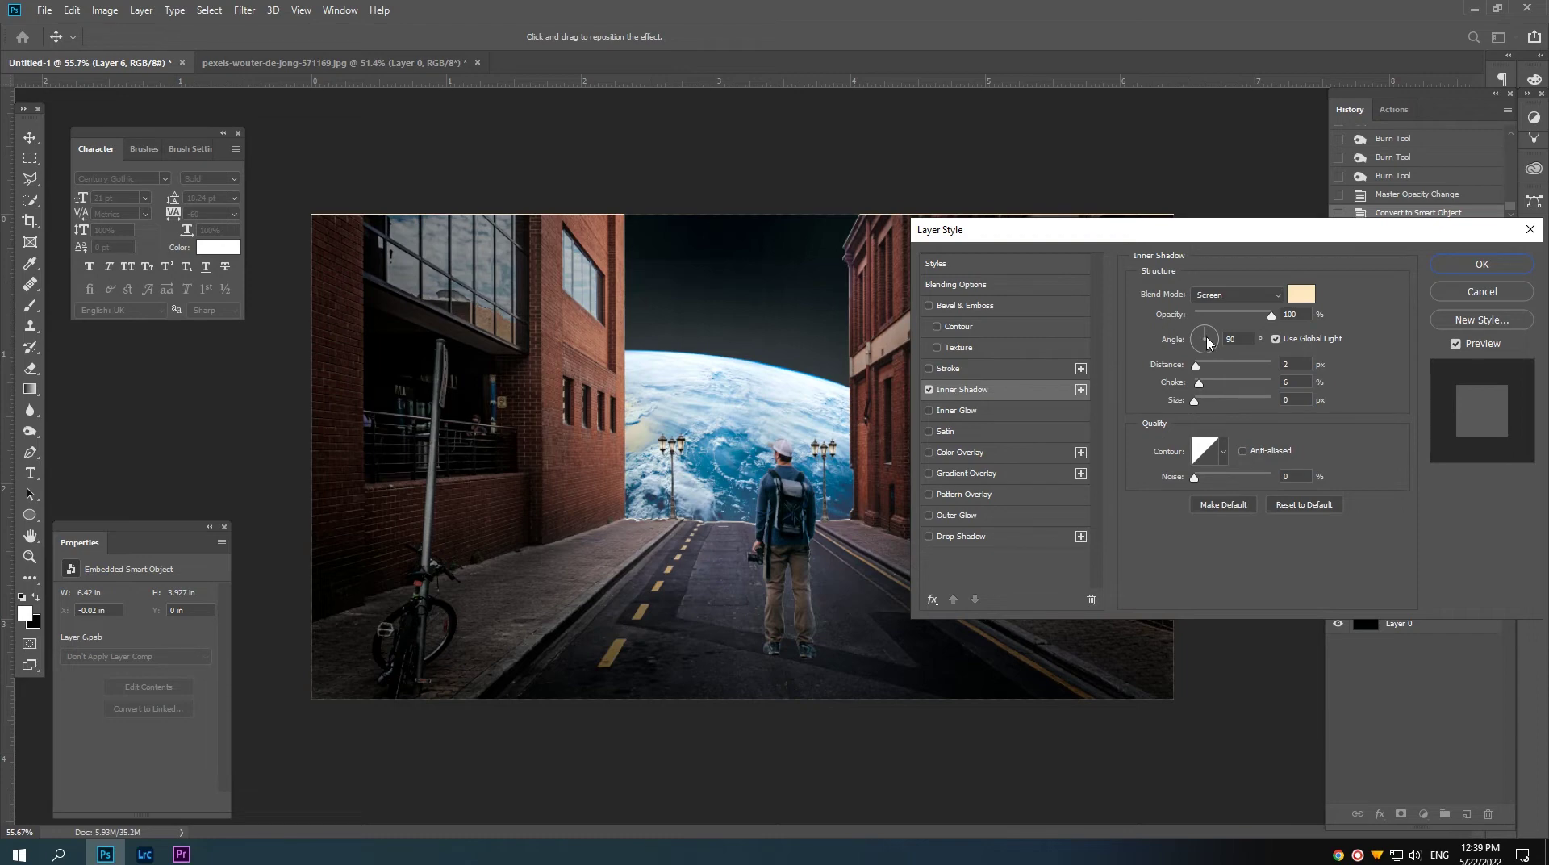
Step: Set the Inner Shadow angle to about 87° and apply the style to Layer 6
{"action": "left_click_drag", "start_coordinate": [1212, 332], "coordinate": [1206, 324]}
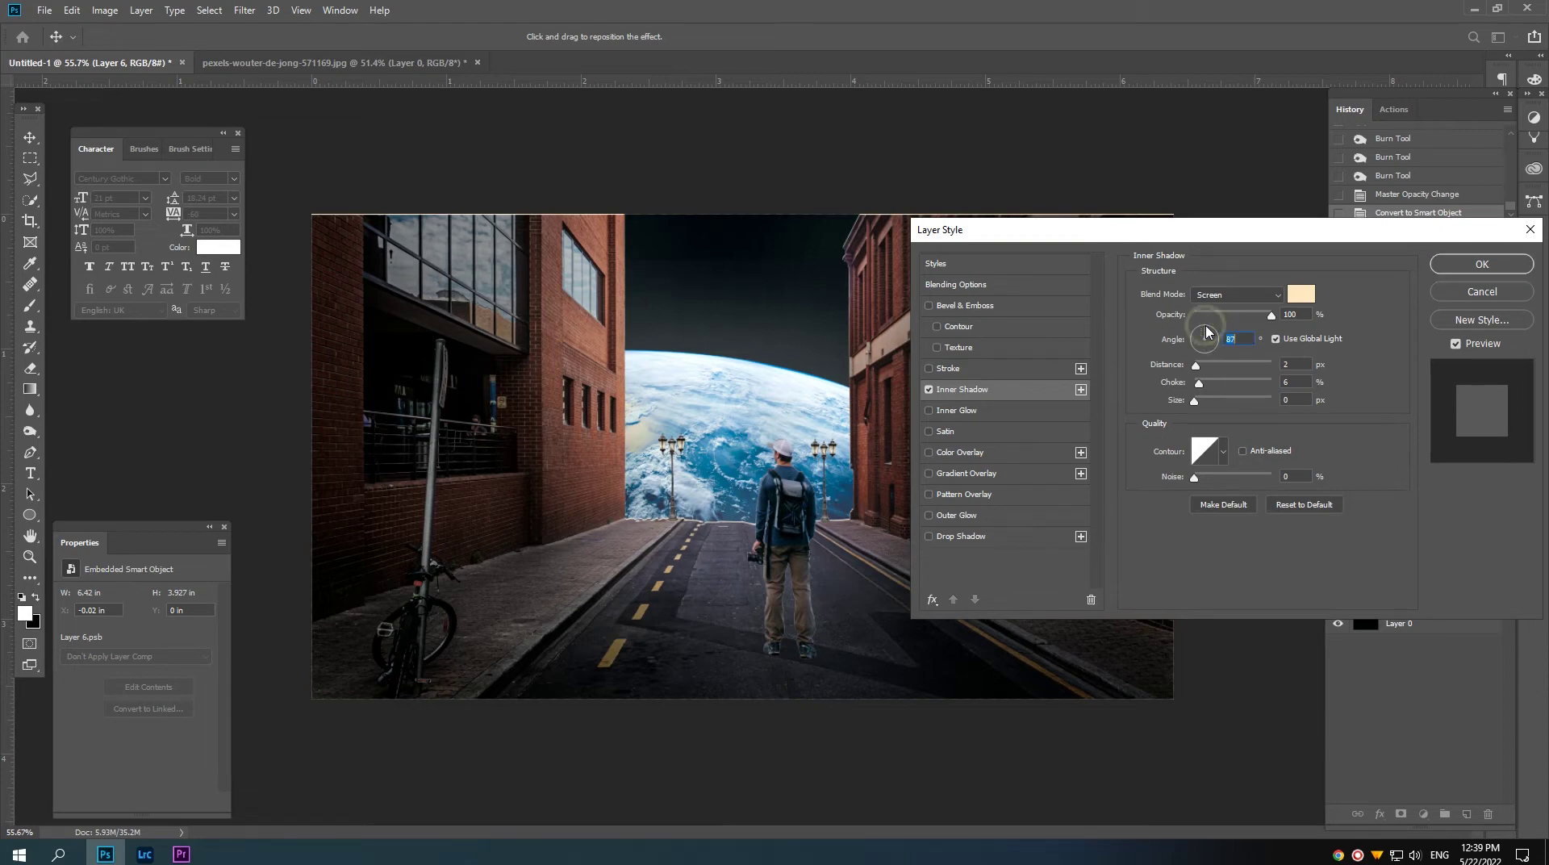
{"action": "left_click", "coordinate": [1481, 264]}
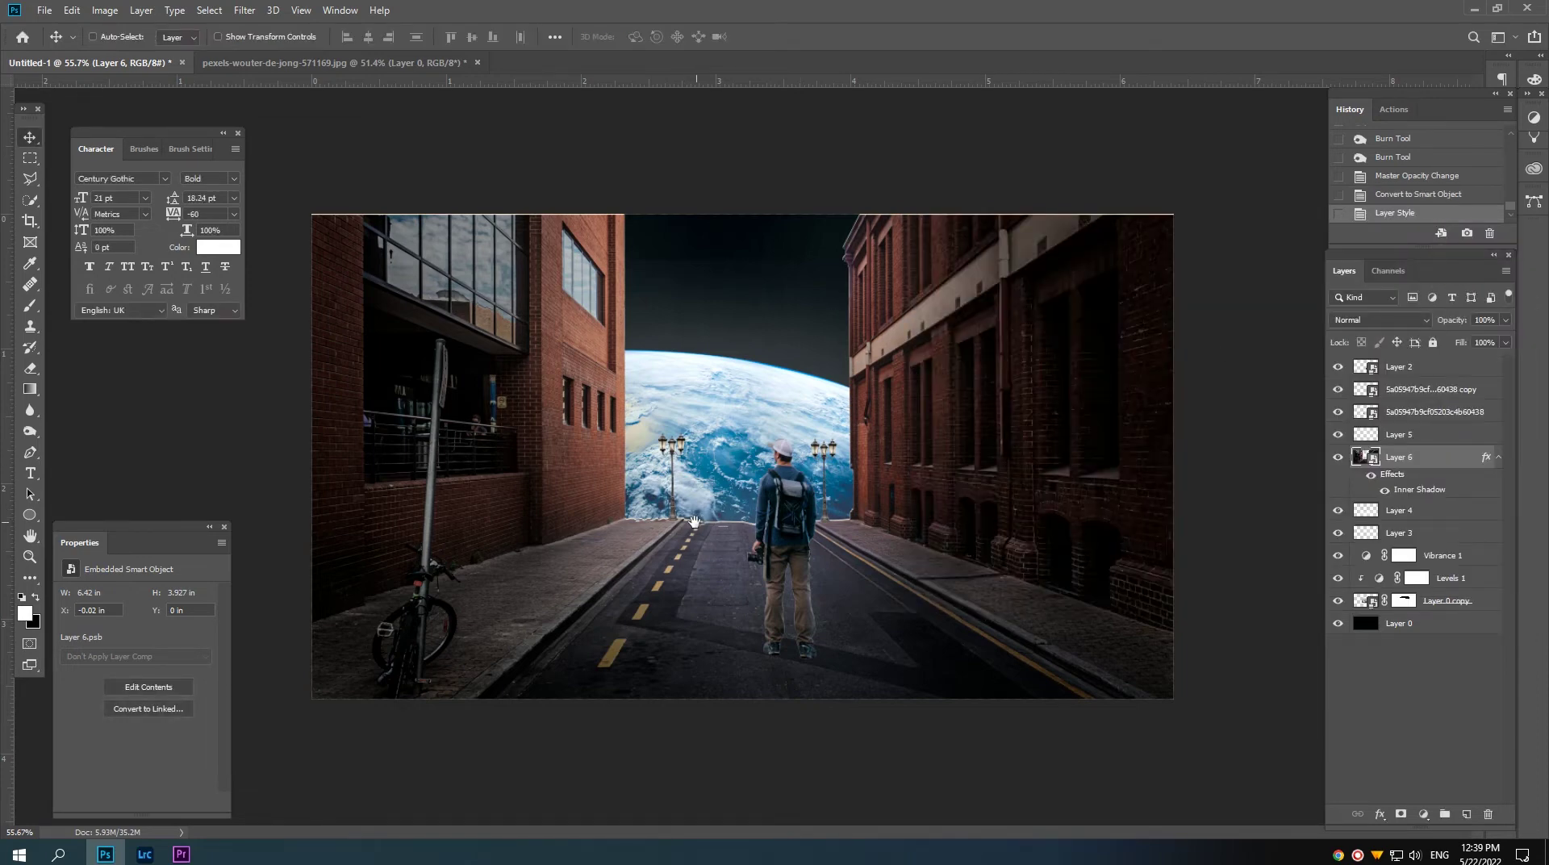
{"action": "scroll", "coordinate": [694, 521], "scroll_direction": "up", "scroll_amount": 5}
{"action": "scroll", "coordinate": [726, 541], "scroll_direction": "down", "scroll_amount": 2}
{"action": "scroll", "coordinate": [738, 548], "scroll_direction": "down", "scroll_amount": 1}
{"action": "scroll", "coordinate": [747, 555], "scroll_direction": "down", "scroll_amount": 1}
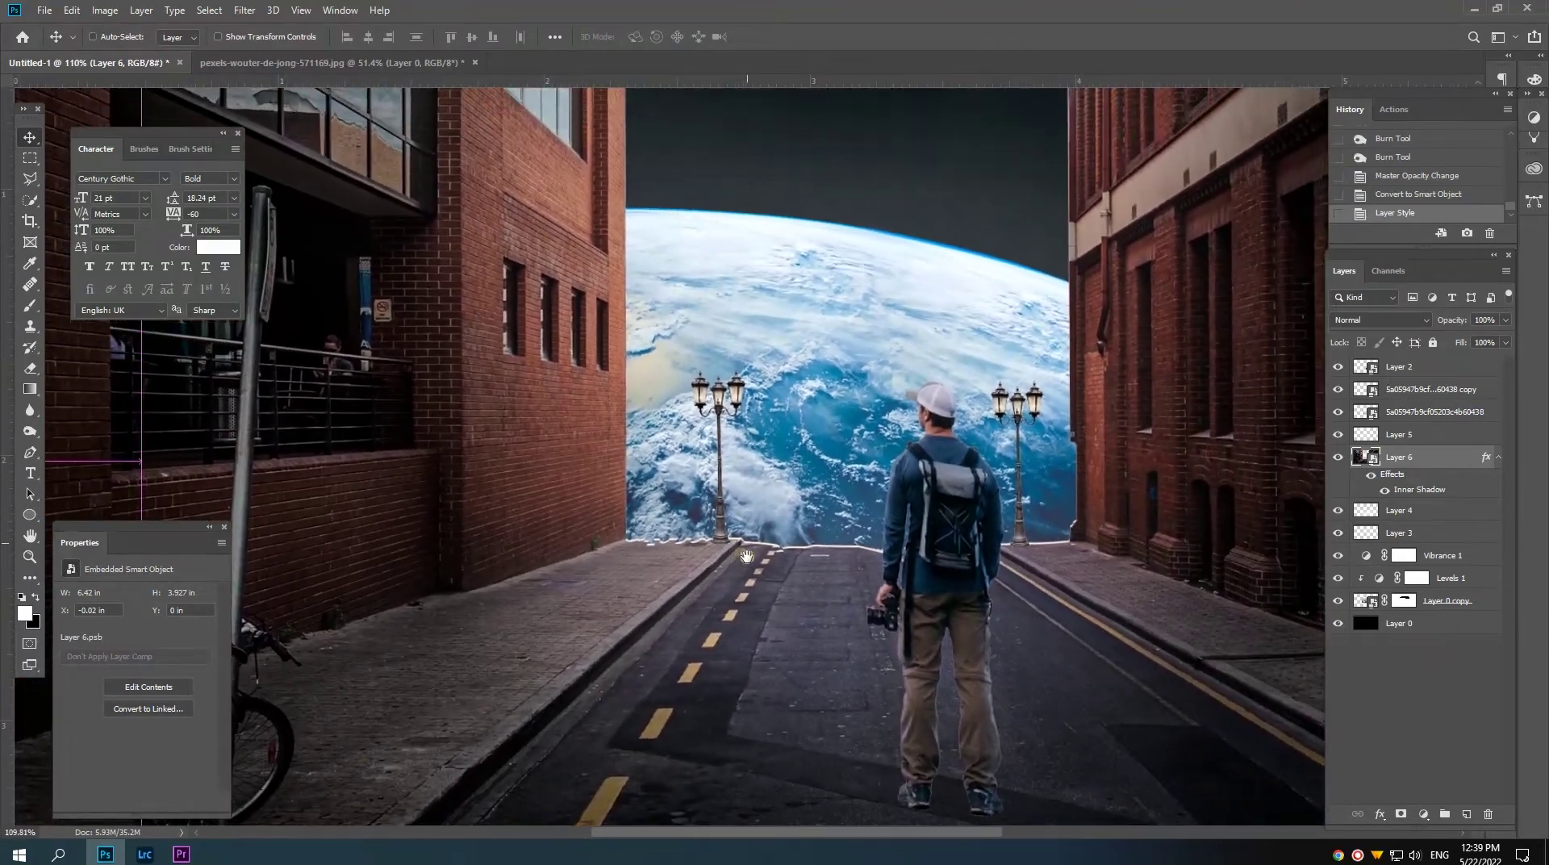
{"action": "scroll", "coordinate": [507, 532], "scroll_direction": "down", "scroll_amount": 3}
Step: Split Layer 6's inner shadow onto its own layer, stretch it slightly wider and nudge it left
{"action": "right_click", "coordinate": [1486, 458]}
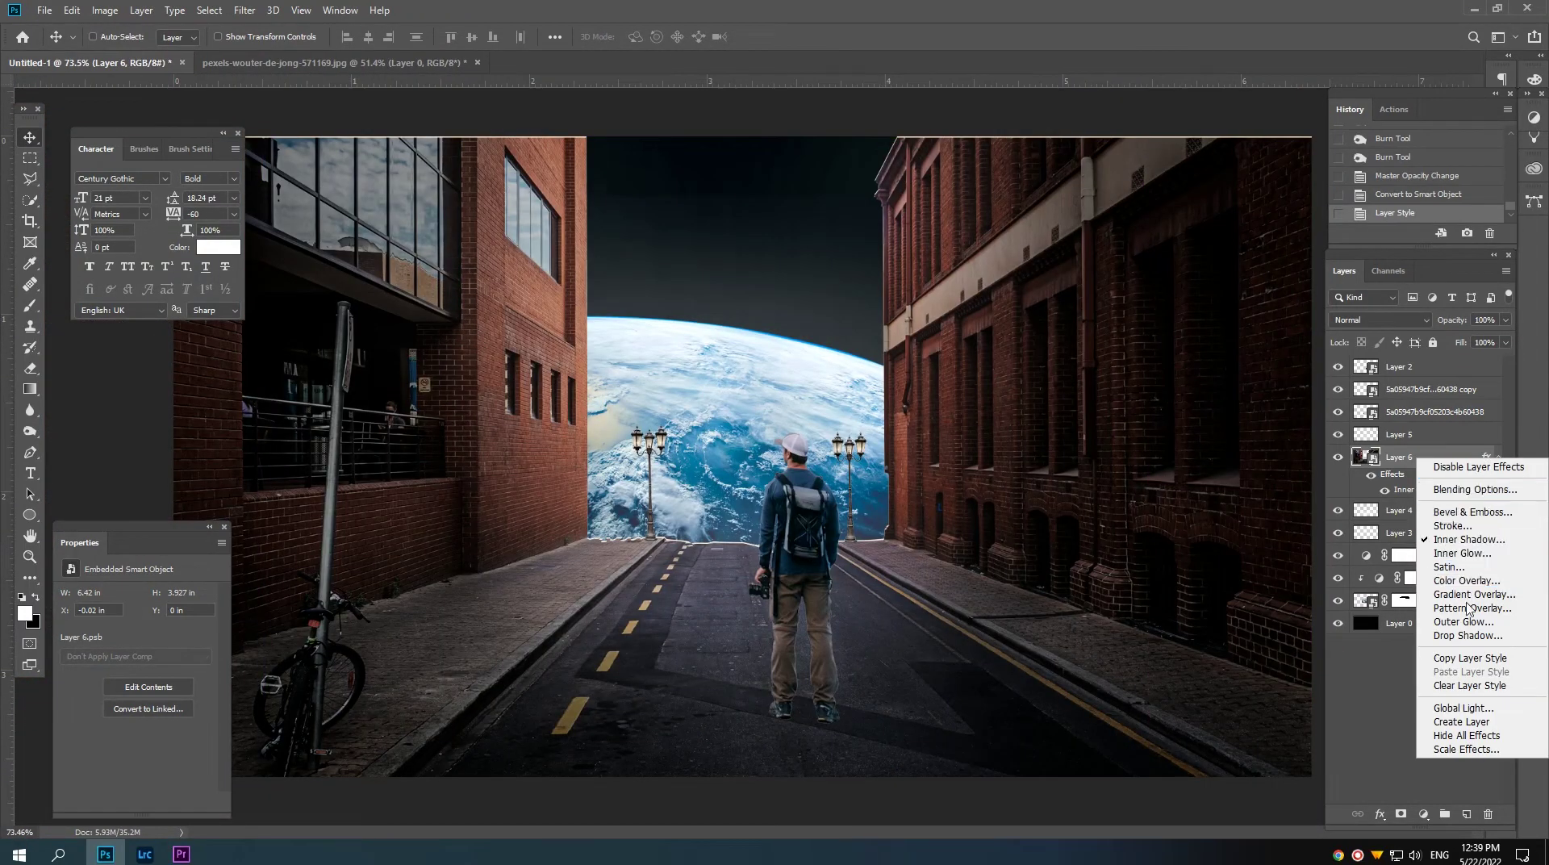
{"action": "left_click", "coordinate": [1438, 721]}
{"action": "left_click", "coordinate": [1428, 457]}
{"action": "key", "text": "ctrl+t"}
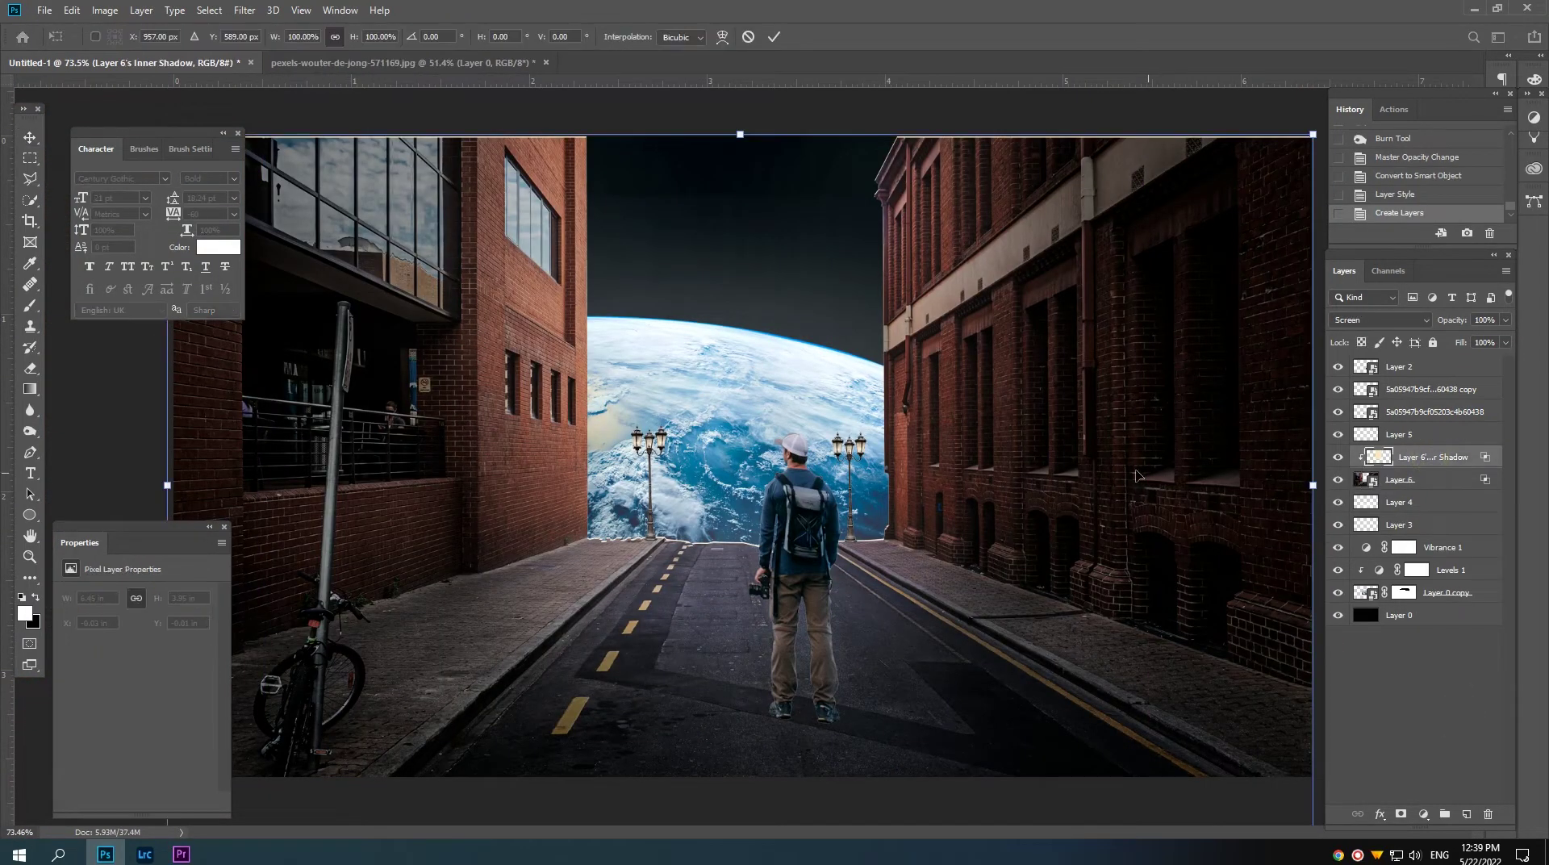
{"action": "scroll", "coordinate": [1136, 475], "scroll_direction": "down", "scroll_amount": 2}
{"action": "left_click_drag", "start_coordinate": [1176, 480], "coordinate": [1184, 479]}
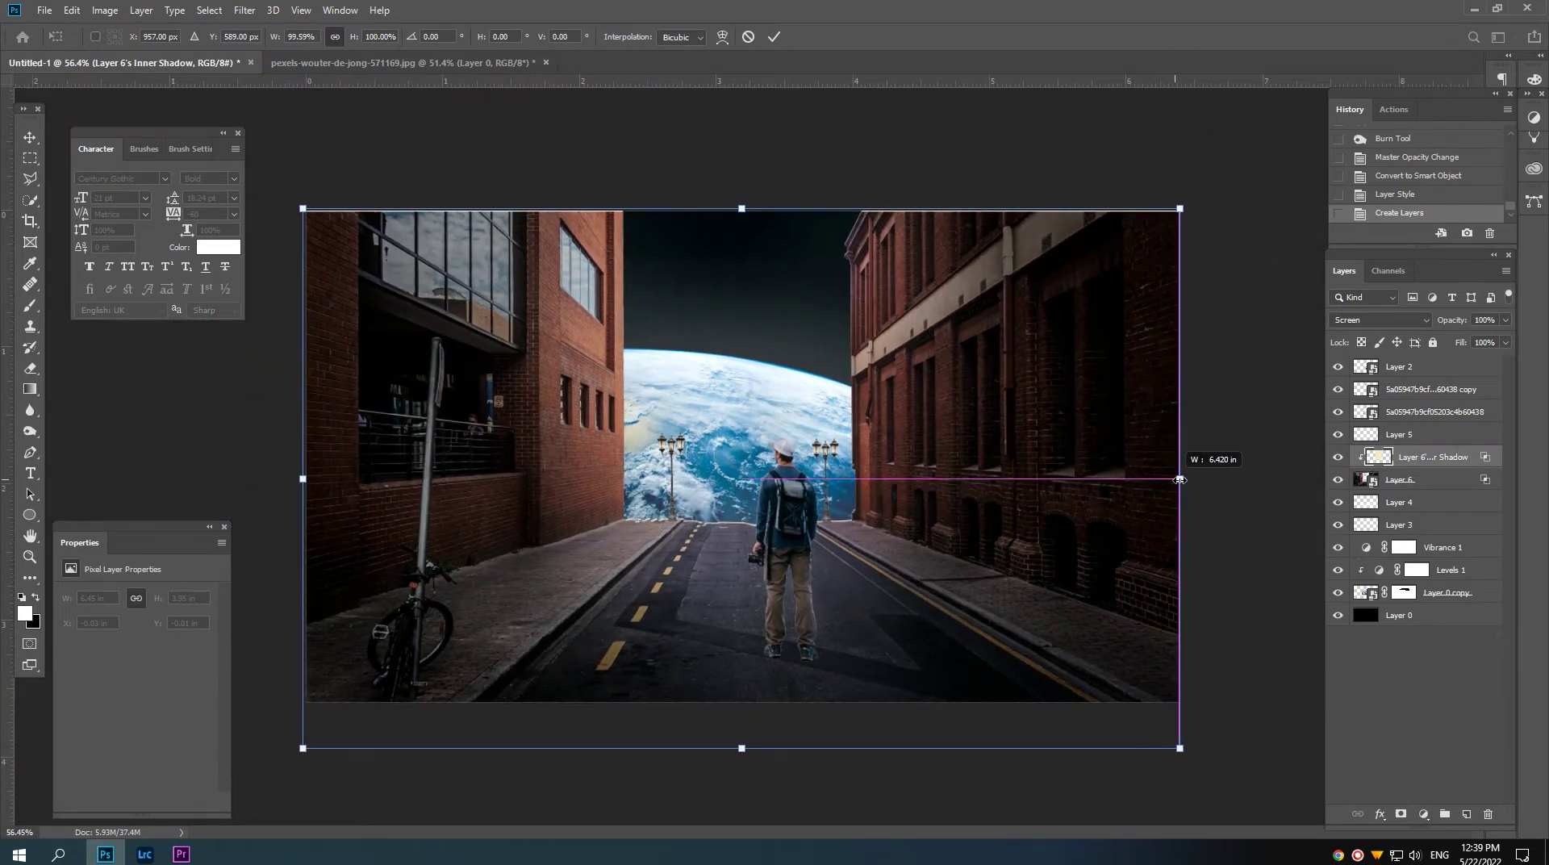
{"action": "key", "text": "Return"}
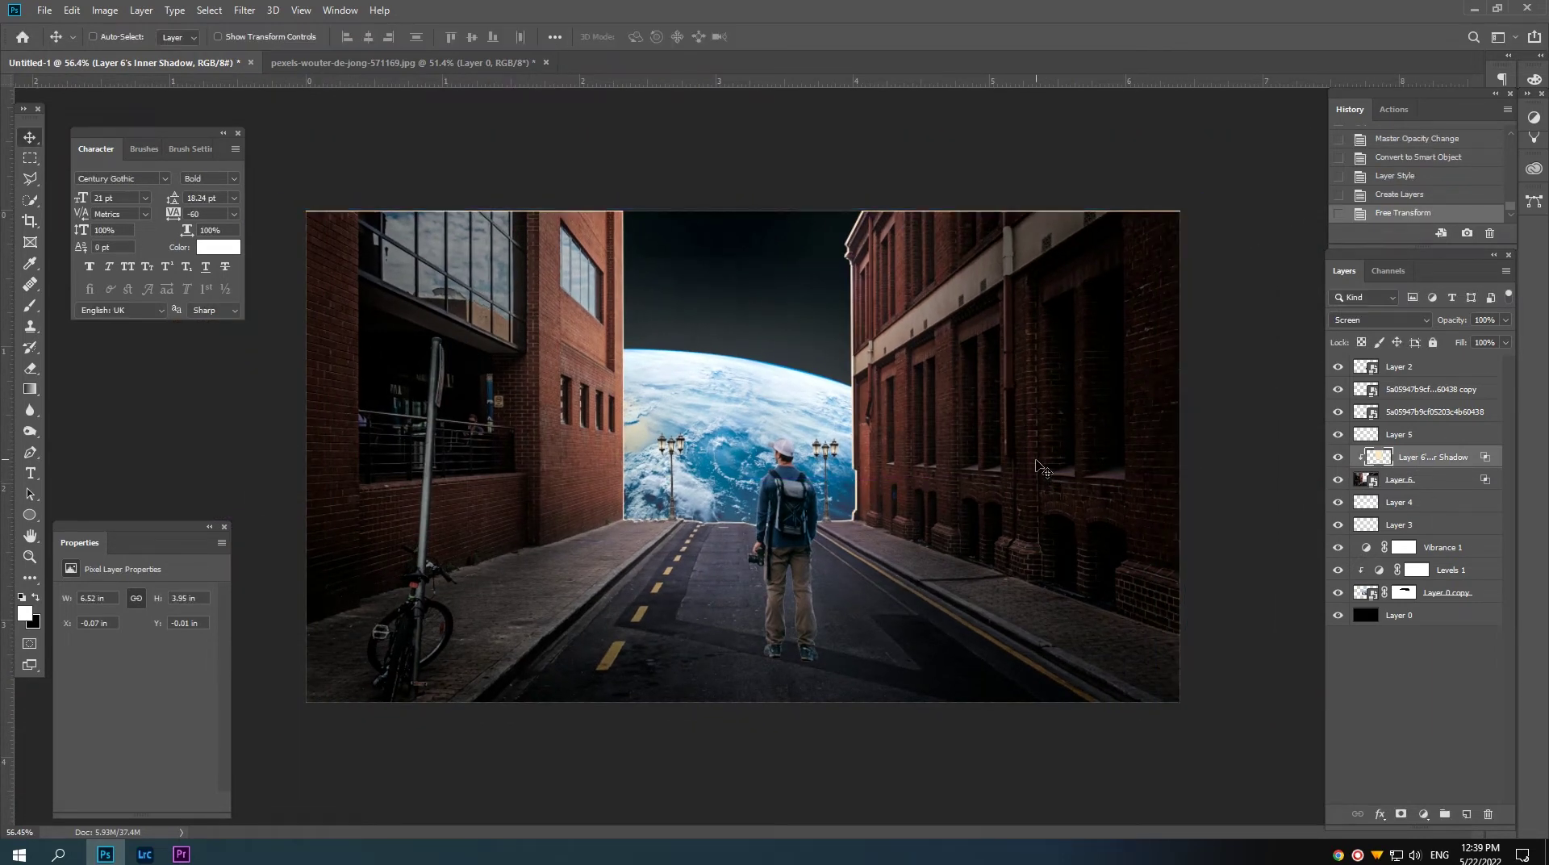
{"action": "key", "text": "Left"}
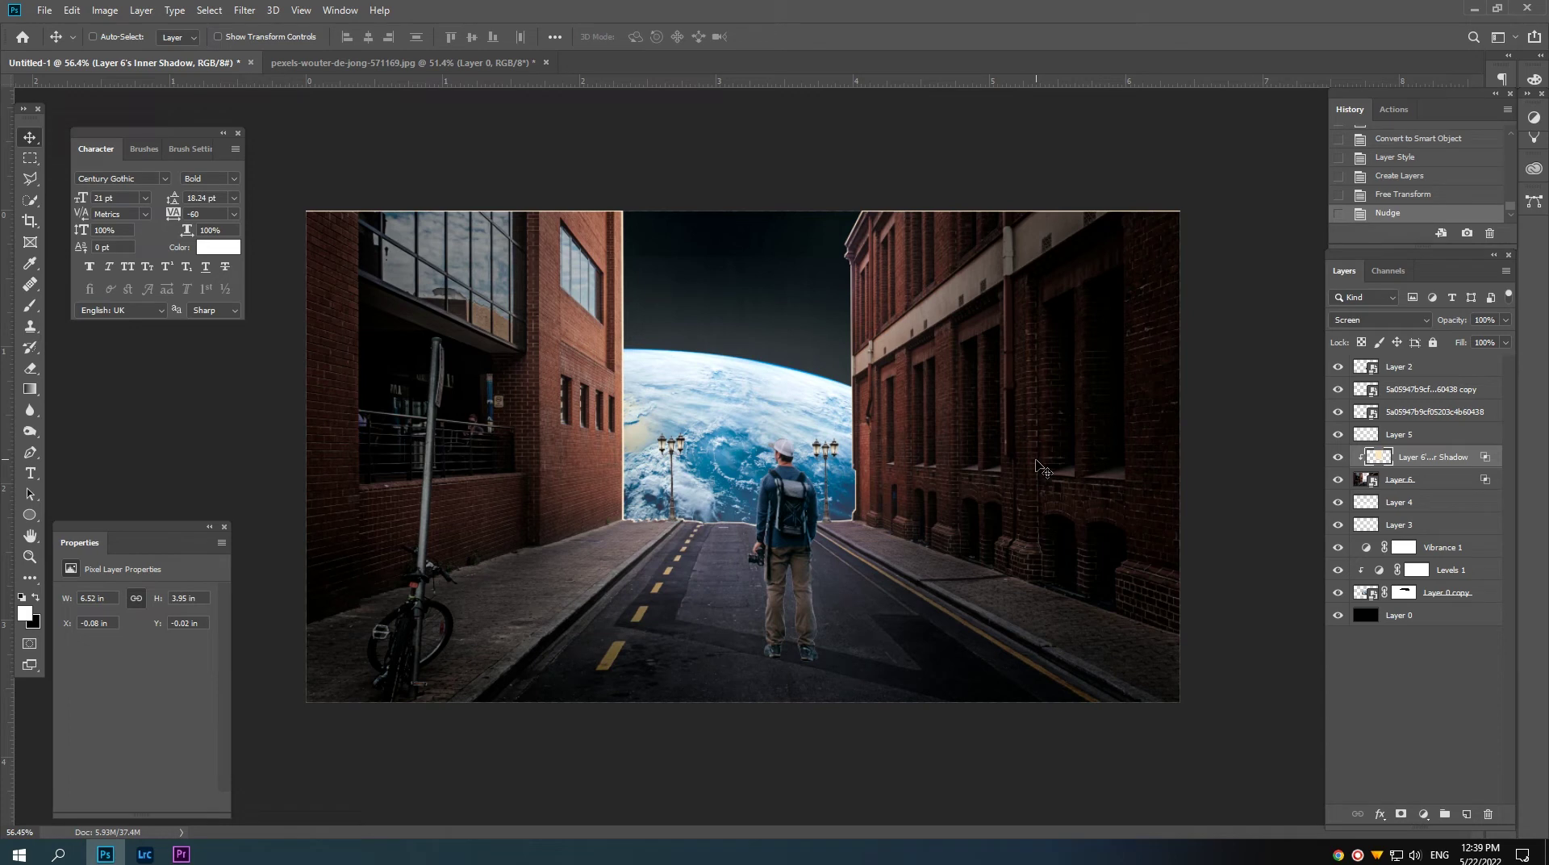
Step: Narrow the inner shadow layer slightly from the left and nudge it further left
{"action": "key", "text": "ctrl+t"}
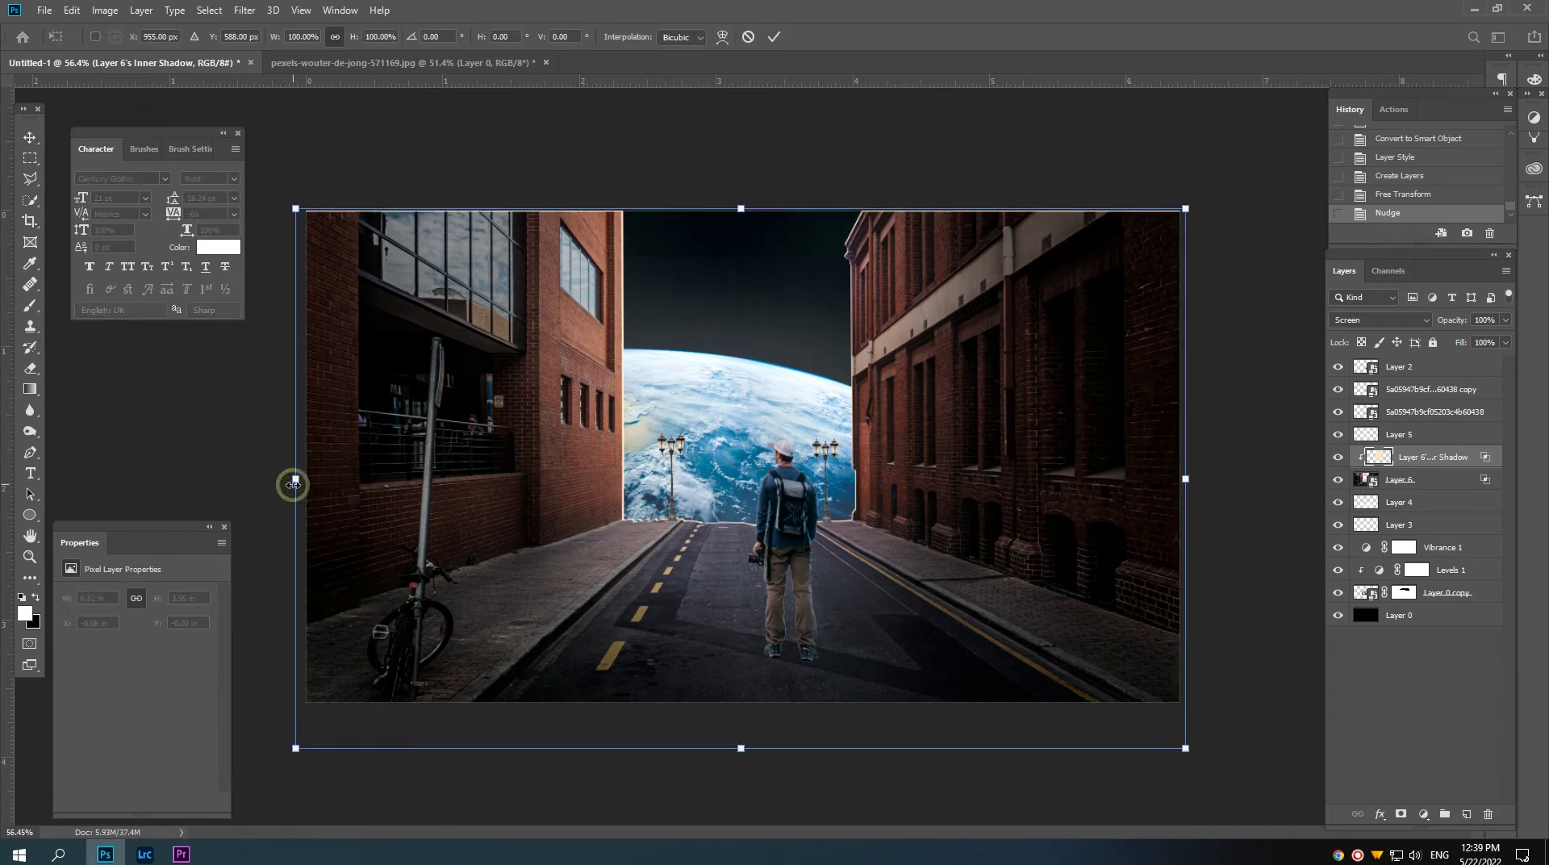
{"action": "left_click_drag", "start_coordinate": [295, 486], "coordinate": [296, 487]}
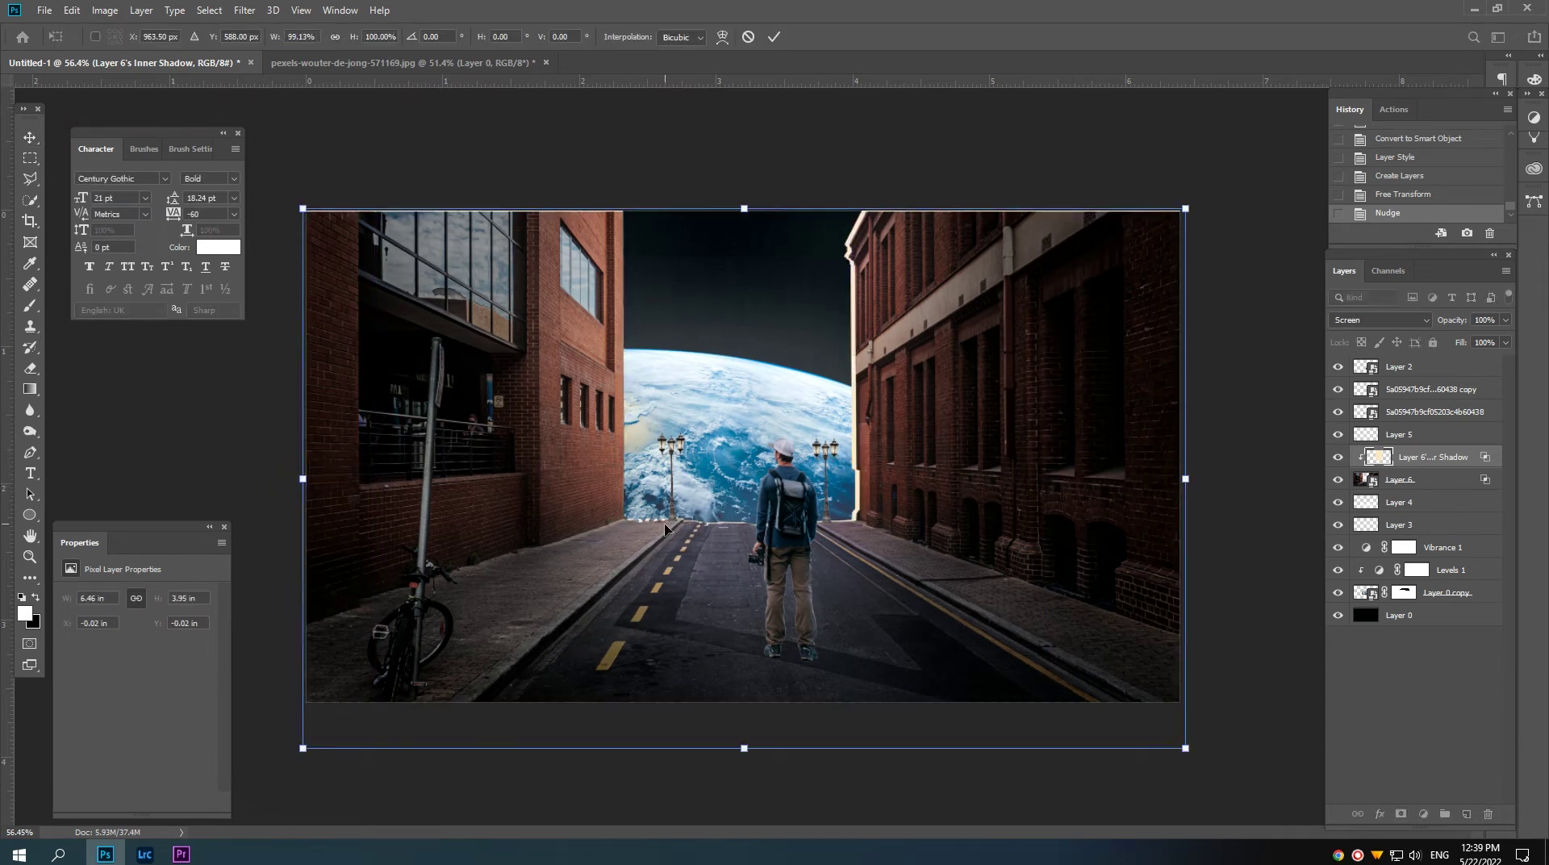
{"action": "key", "text": "Left"}
{"action": "key", "text": "Left"}
{"action": "key", "text": "Left"}
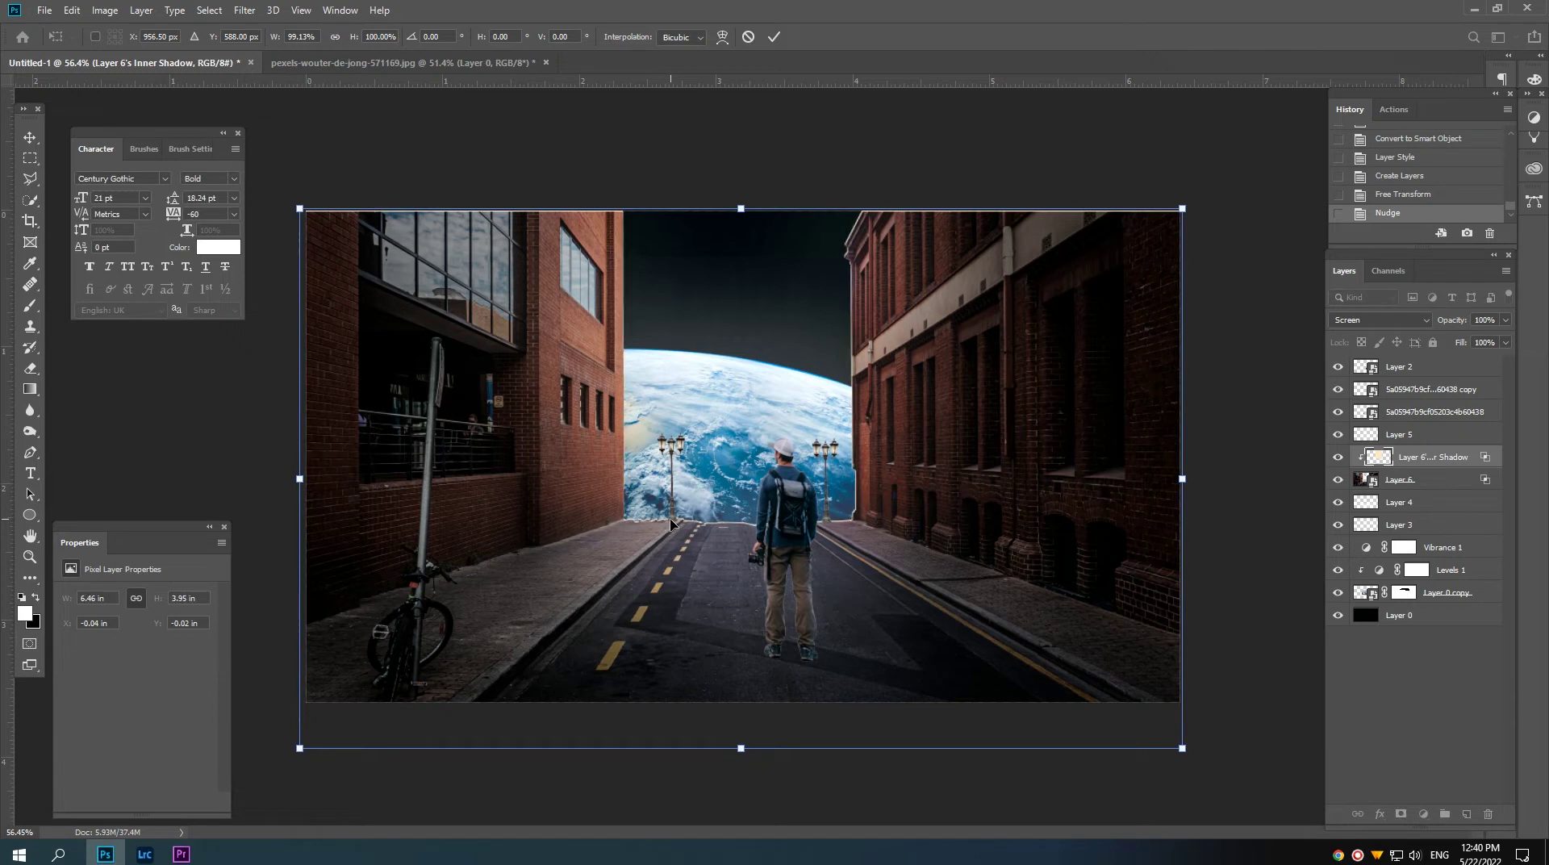
{"action": "key", "text": "Left"}
{"action": "key", "text": "Return"}
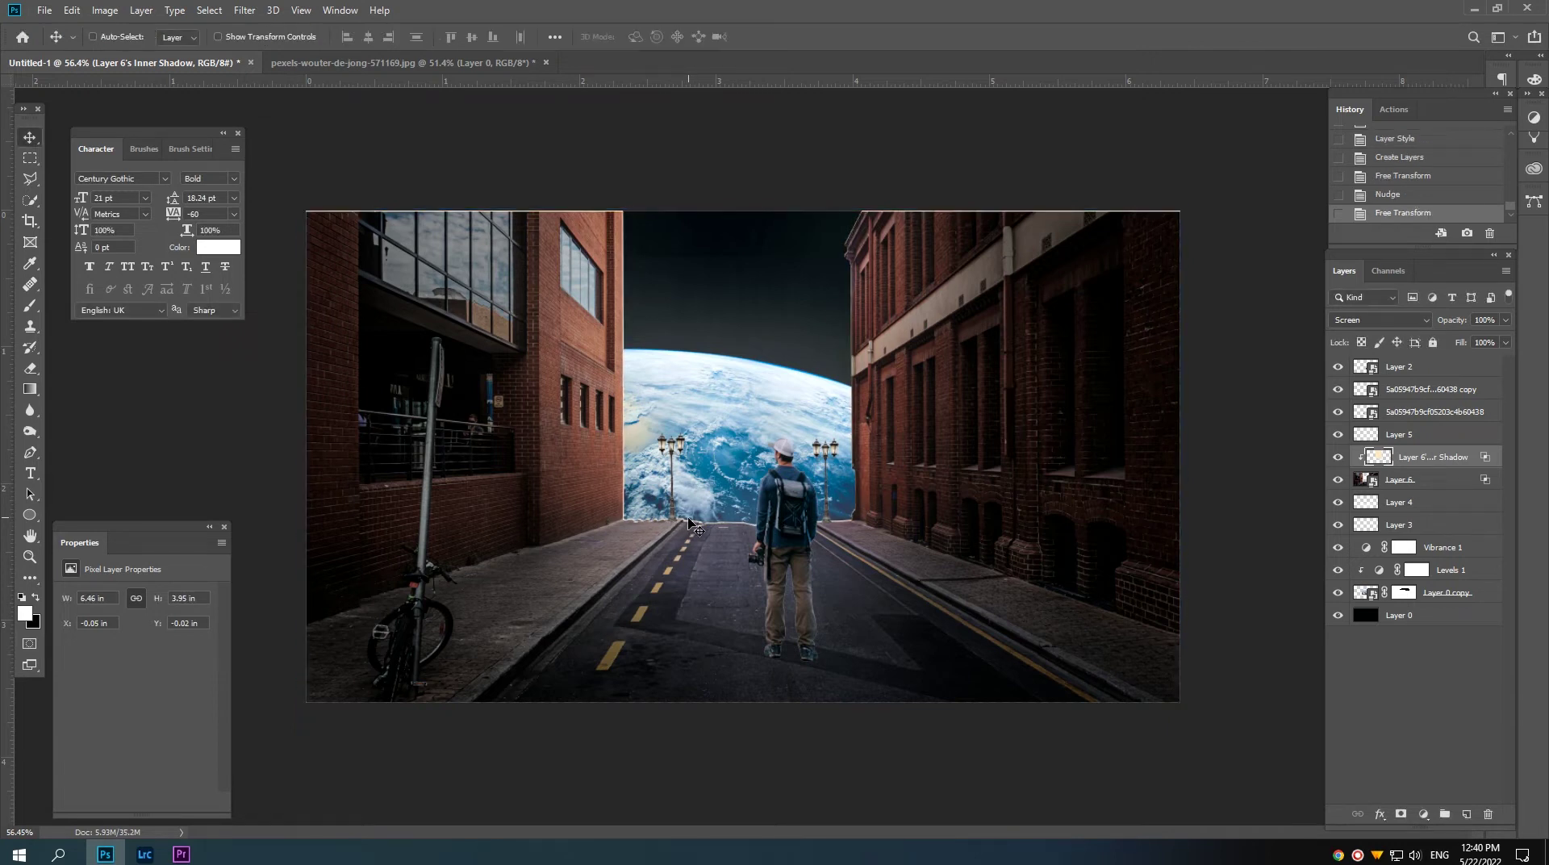
{"action": "key", "text": "Left"}
Step: Add a layer mask to the inner shadow layer and fade it with a gradient
{"action": "left_click", "coordinate": [1401, 814]}
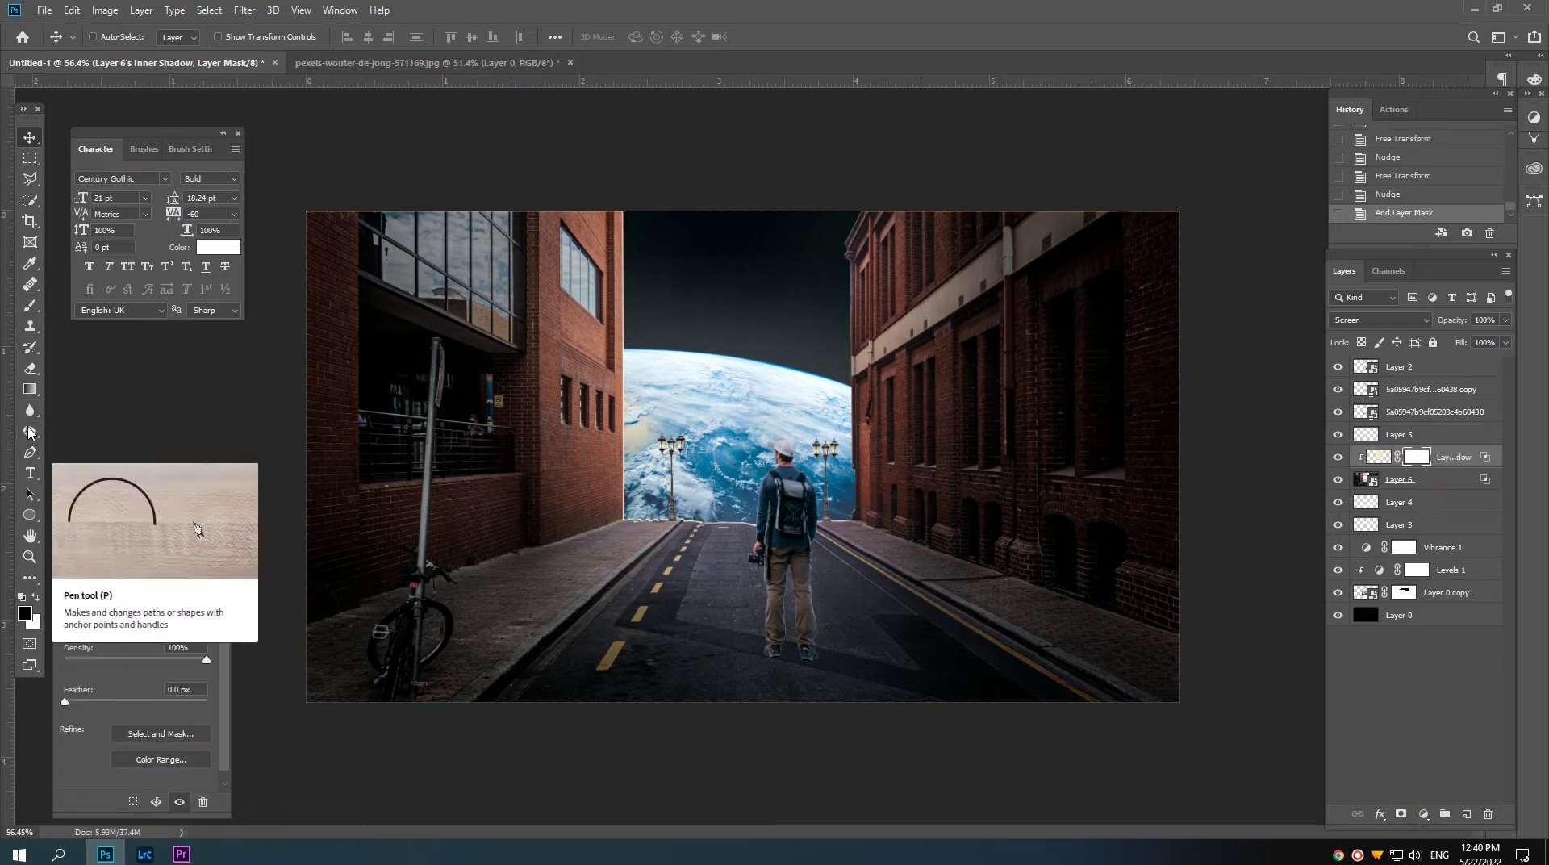
{"action": "left_click", "coordinate": [30, 389]}
{"action": "mouse_move", "coordinate": [751, 209]}
{"action": "left_mouse_down"}
{"action": "mouse_move", "coordinate": [751, 355]}
{"action": "mouse_move", "coordinate": [771, 404]}
{"action": "left_mouse_up"}
{"action": "scroll", "coordinate": [651, 538], "scroll_direction": "up", "scroll_amount": 3}
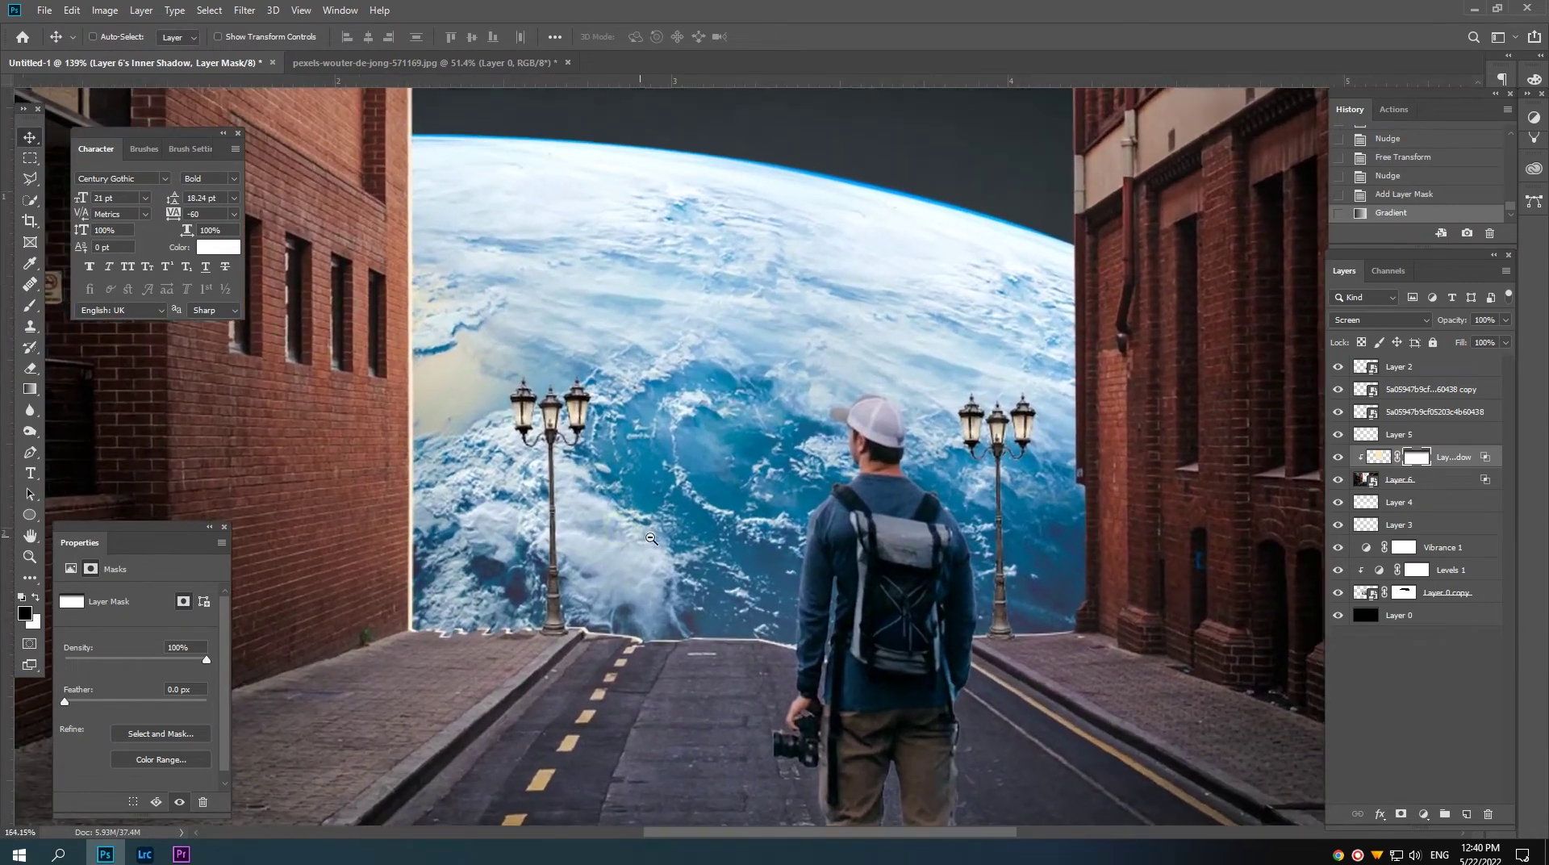
{"action": "left_click", "coordinate": [1338, 456]}
{"action": "left_click", "coordinate": [1338, 457]}
{"action": "key", "text": "ctrl+0"}
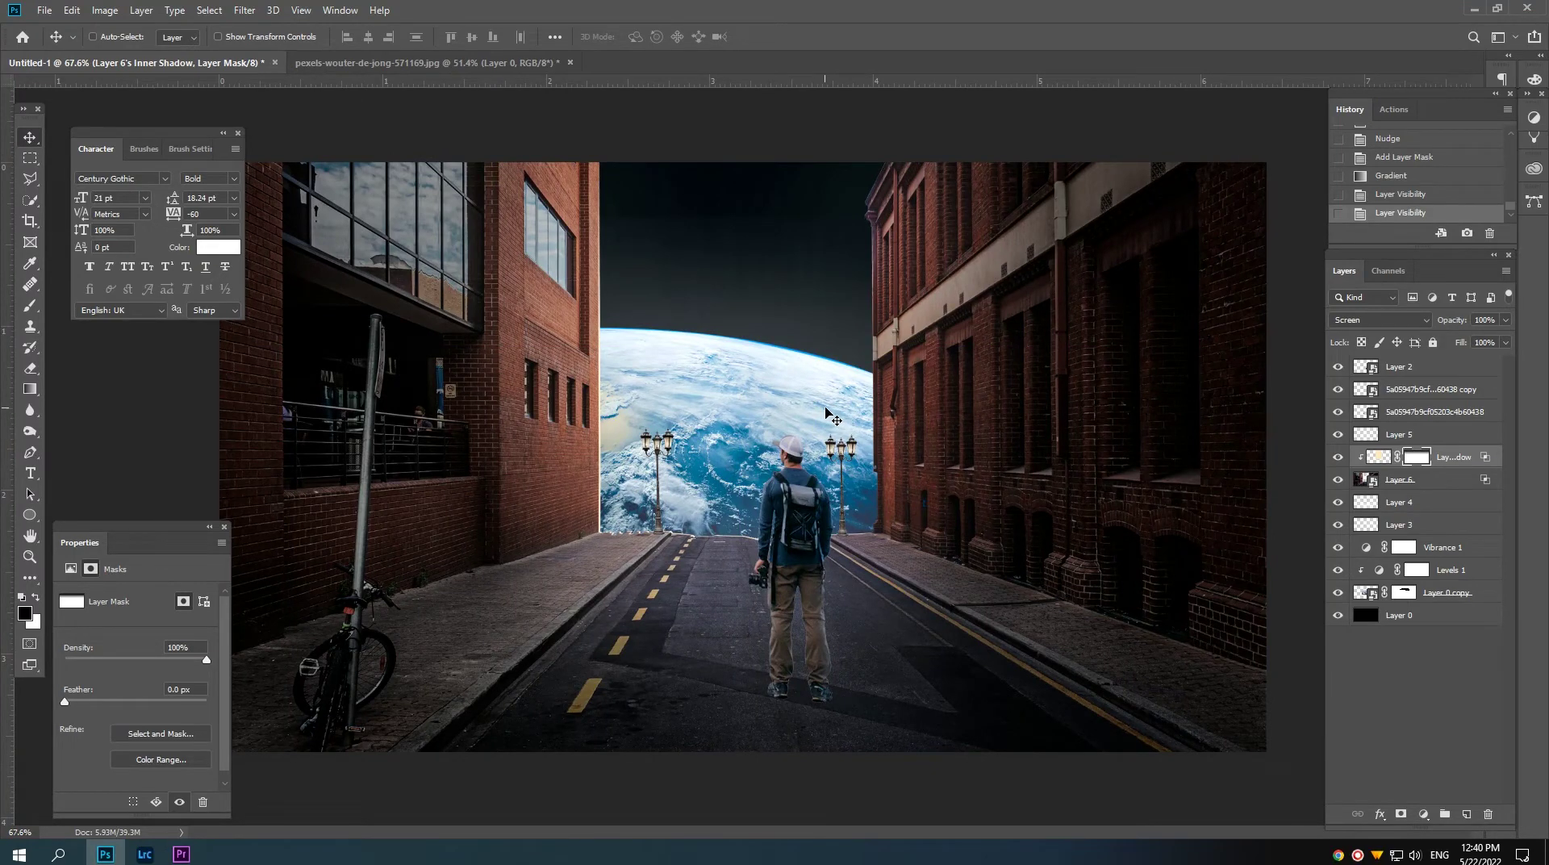
Step: Add empty Layer 7 above the lamp copy and load the right lamp post's outline as a selection
{"action": "left_click", "coordinate": [1424, 414]}
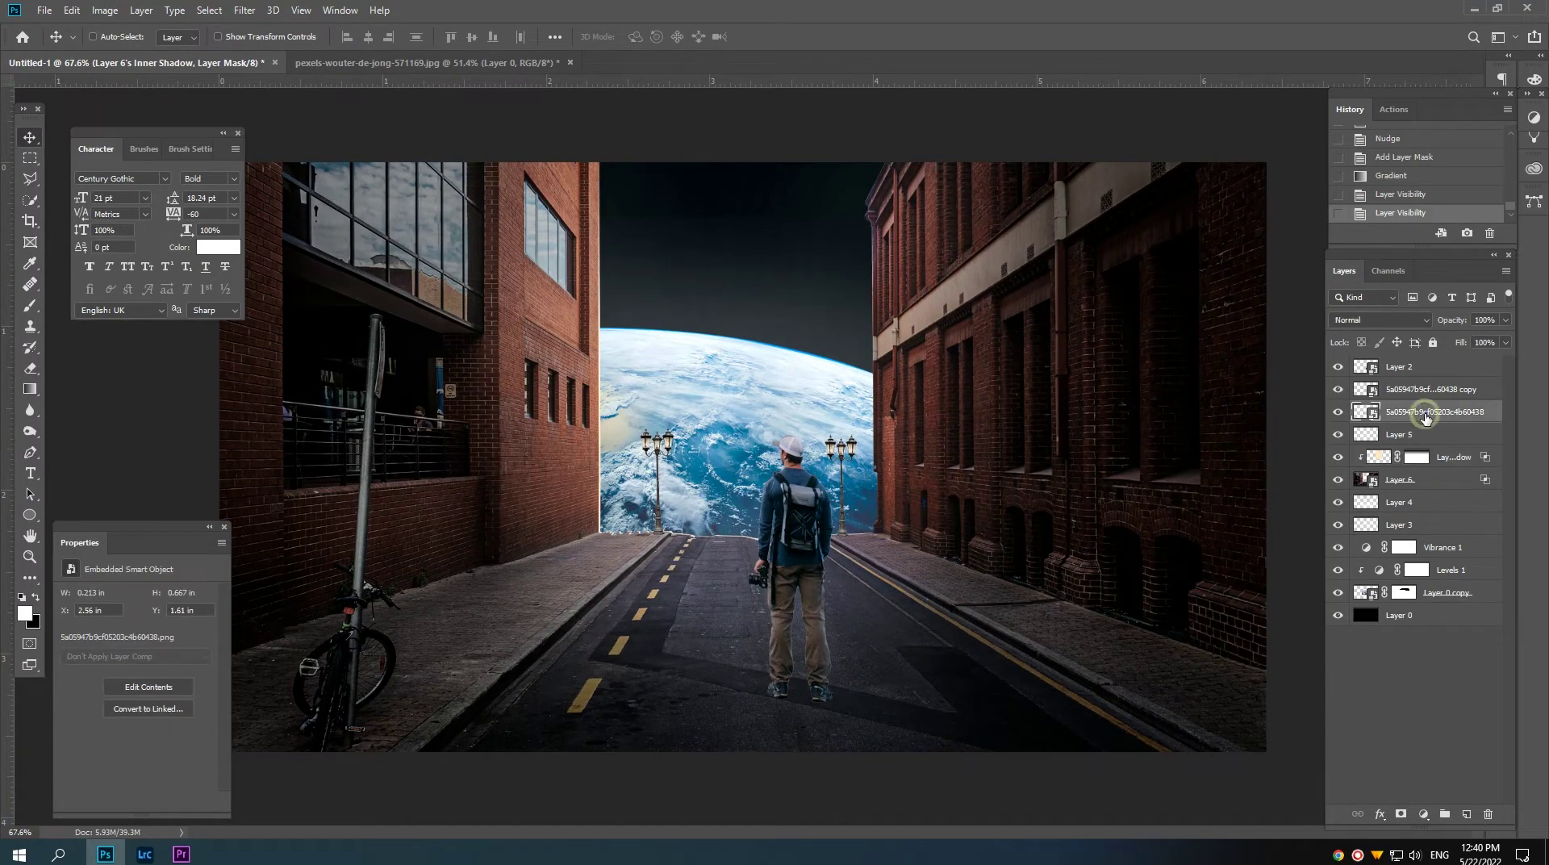
{"action": "left_click", "coordinate": [1404, 392]}
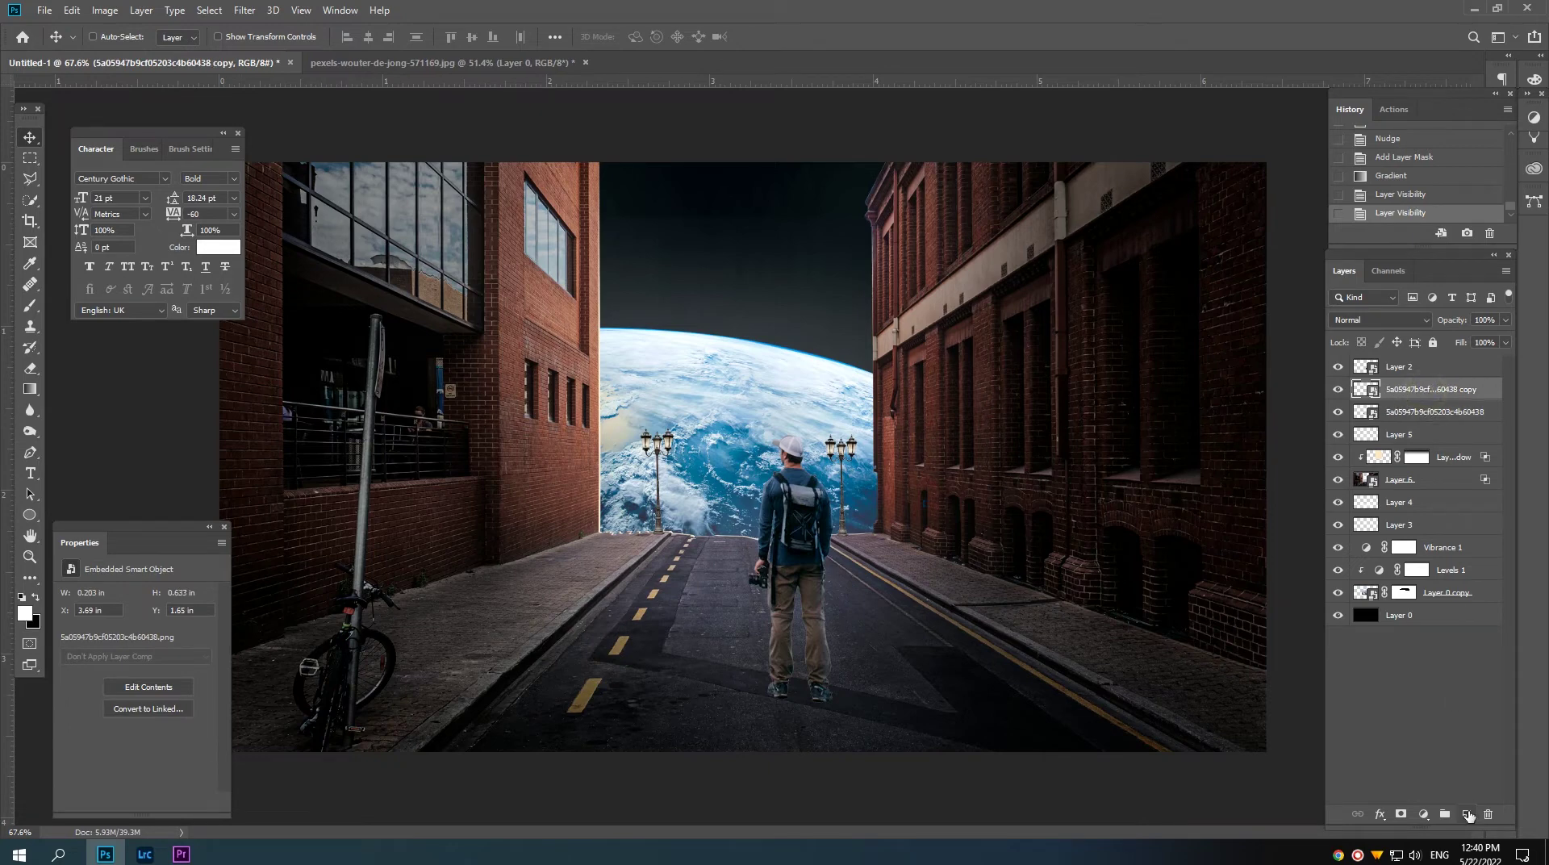
{"action": "left_click", "coordinate": [1467, 814]}
{"action": "left_click", "coordinate": [1384, 397]}
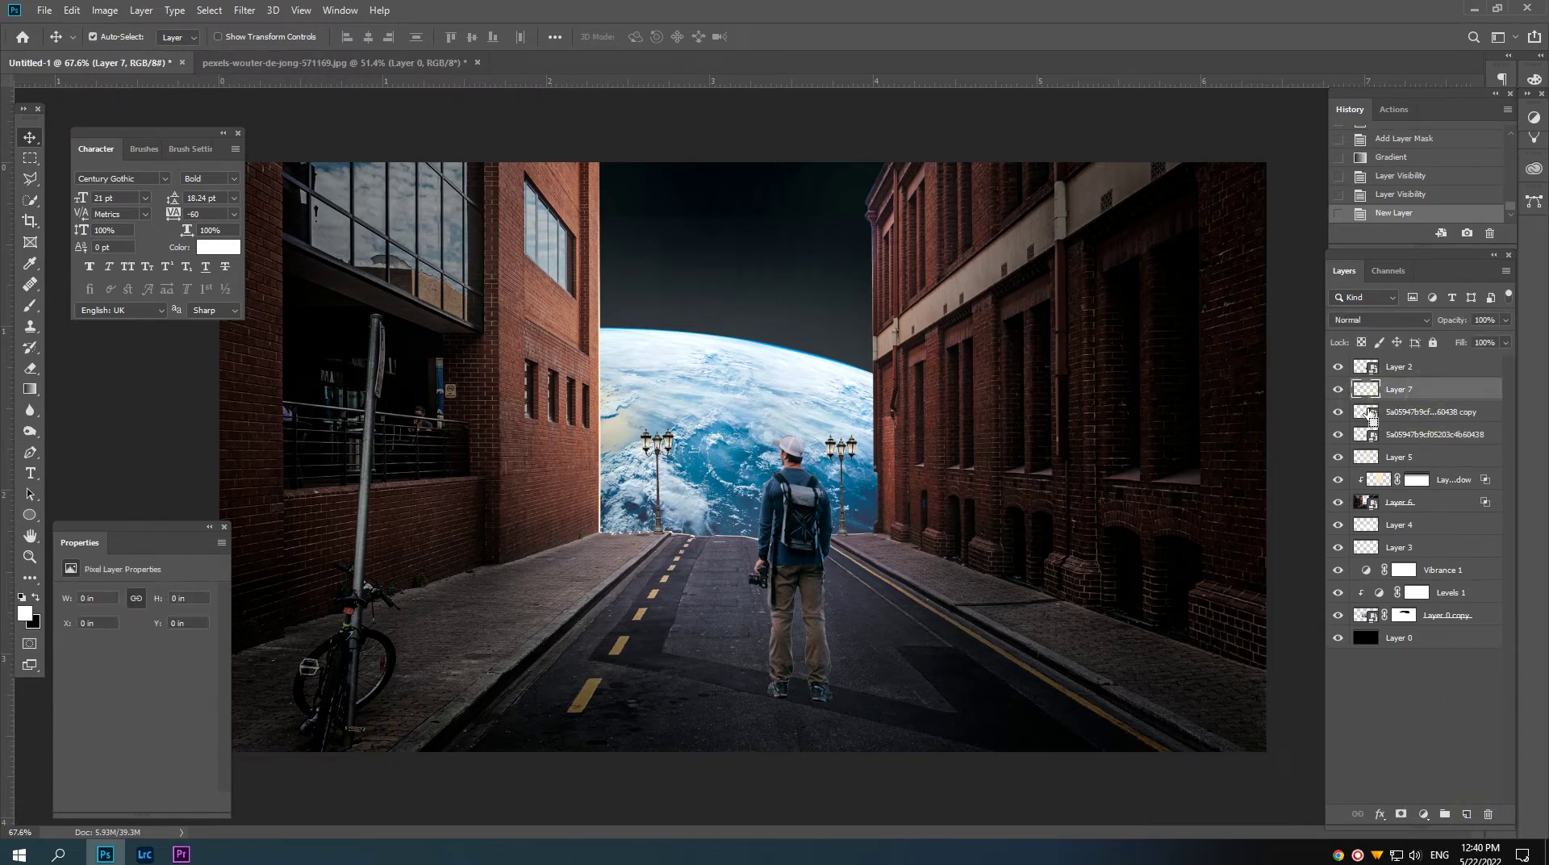
{"action": "left_click", "coordinate": [1366, 412], "text": "ctrl"}
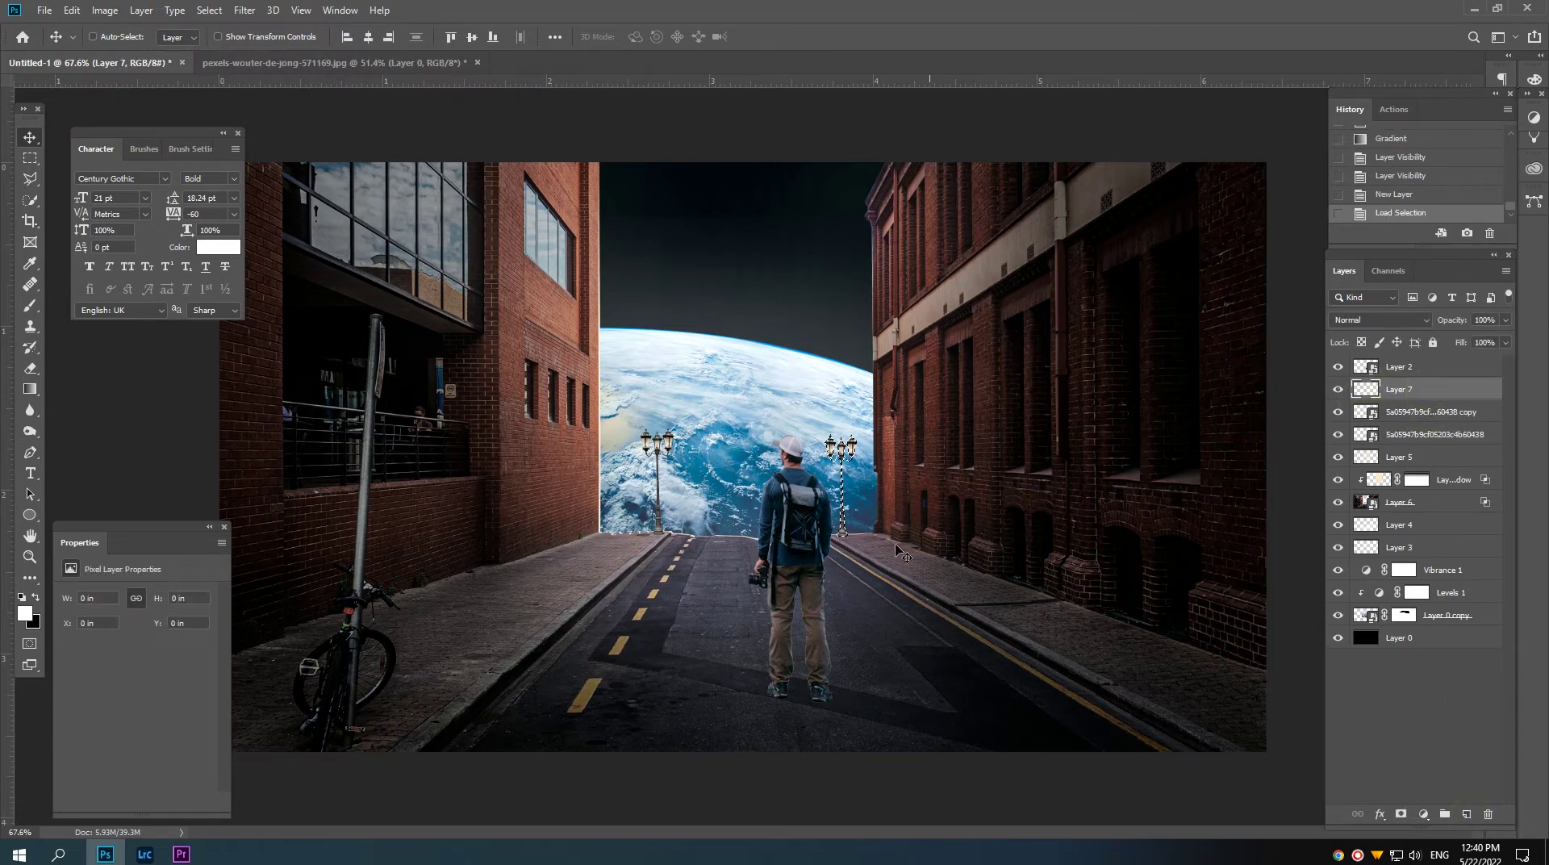
Step: Fill the right lamp post selection with black using the Paint Bucket, then deselect
{"action": "left_click", "coordinate": [36, 597]}
{"action": "left_click", "coordinate": [30, 389]}
{"action": "right_click", "coordinate": [40, 397]}
{"action": "left_click", "coordinate": [69, 403]}
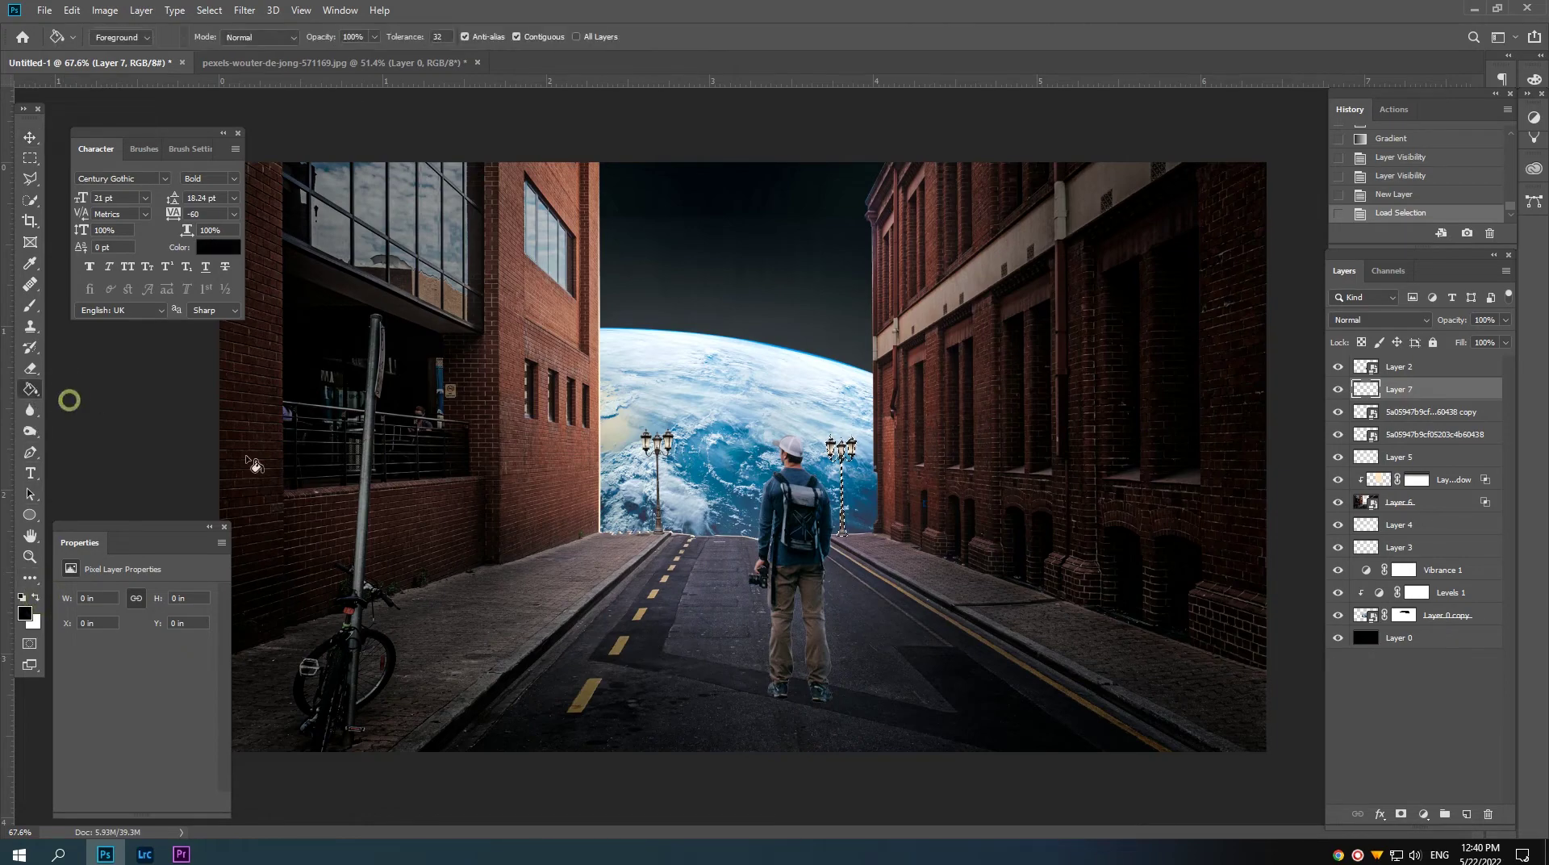
{"action": "scroll", "coordinate": [827, 444], "scroll_direction": "up", "scroll_amount": 5}
{"action": "left_click", "coordinate": [884, 503]}
{"action": "scroll", "coordinate": [855, 516], "scroll_direction": "down", "scroll_amount": 3}
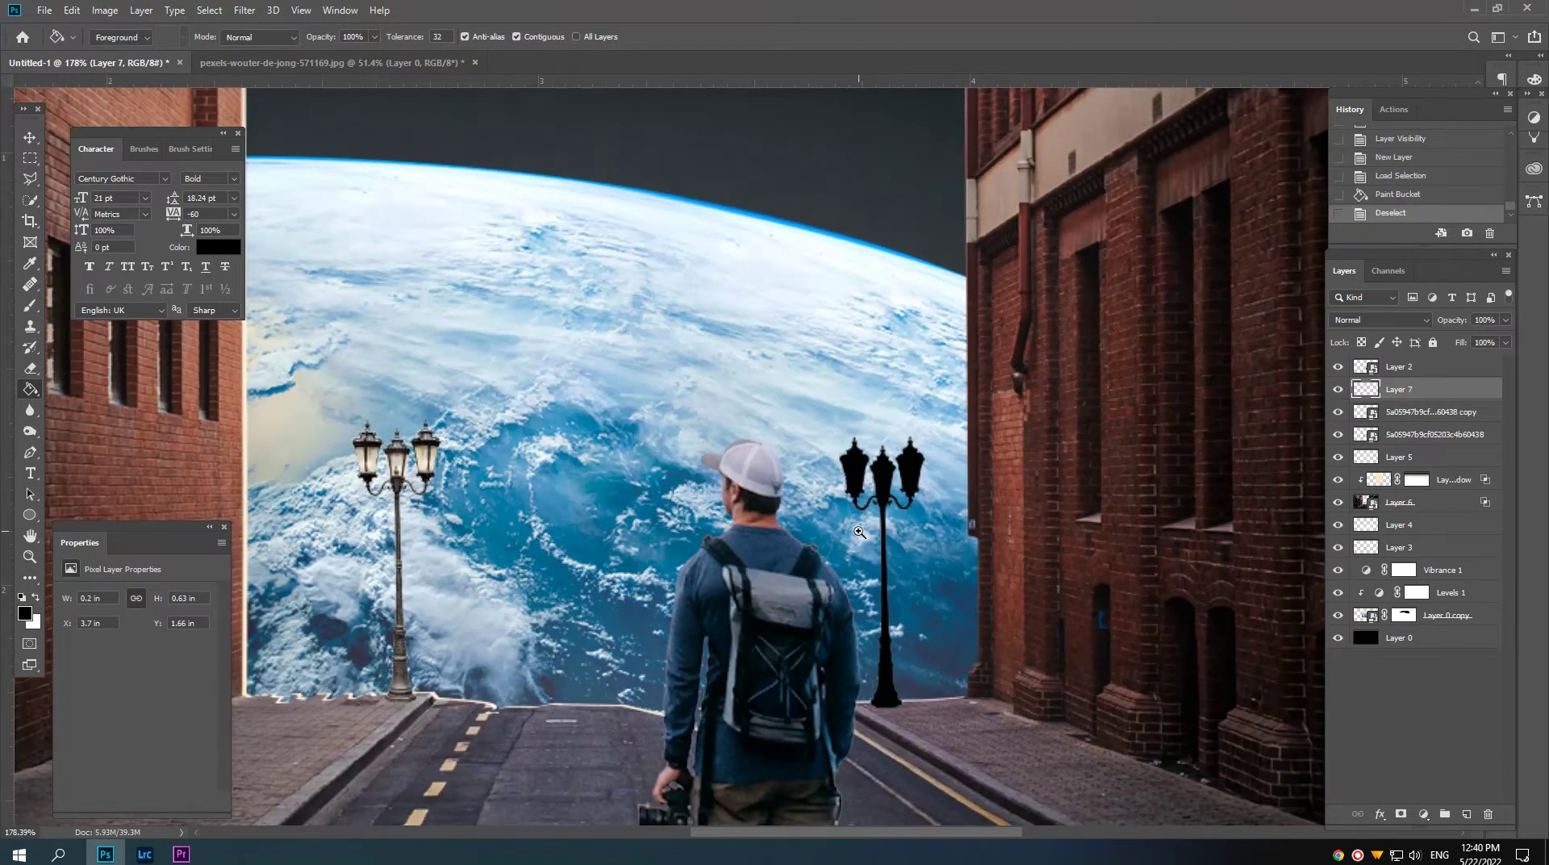
{"action": "scroll", "coordinate": [847, 533], "scroll_direction": "down", "scroll_amount": 2}
{"action": "scroll", "coordinate": [839, 548], "scroll_direction": "down", "scroll_amount": 2}
{"action": "key", "text": "ctrl+d"}
Step: Flip the black silhouette vertically, move it to the post's base and rotate it along the road
{"action": "key", "text": "ctrl+t"}
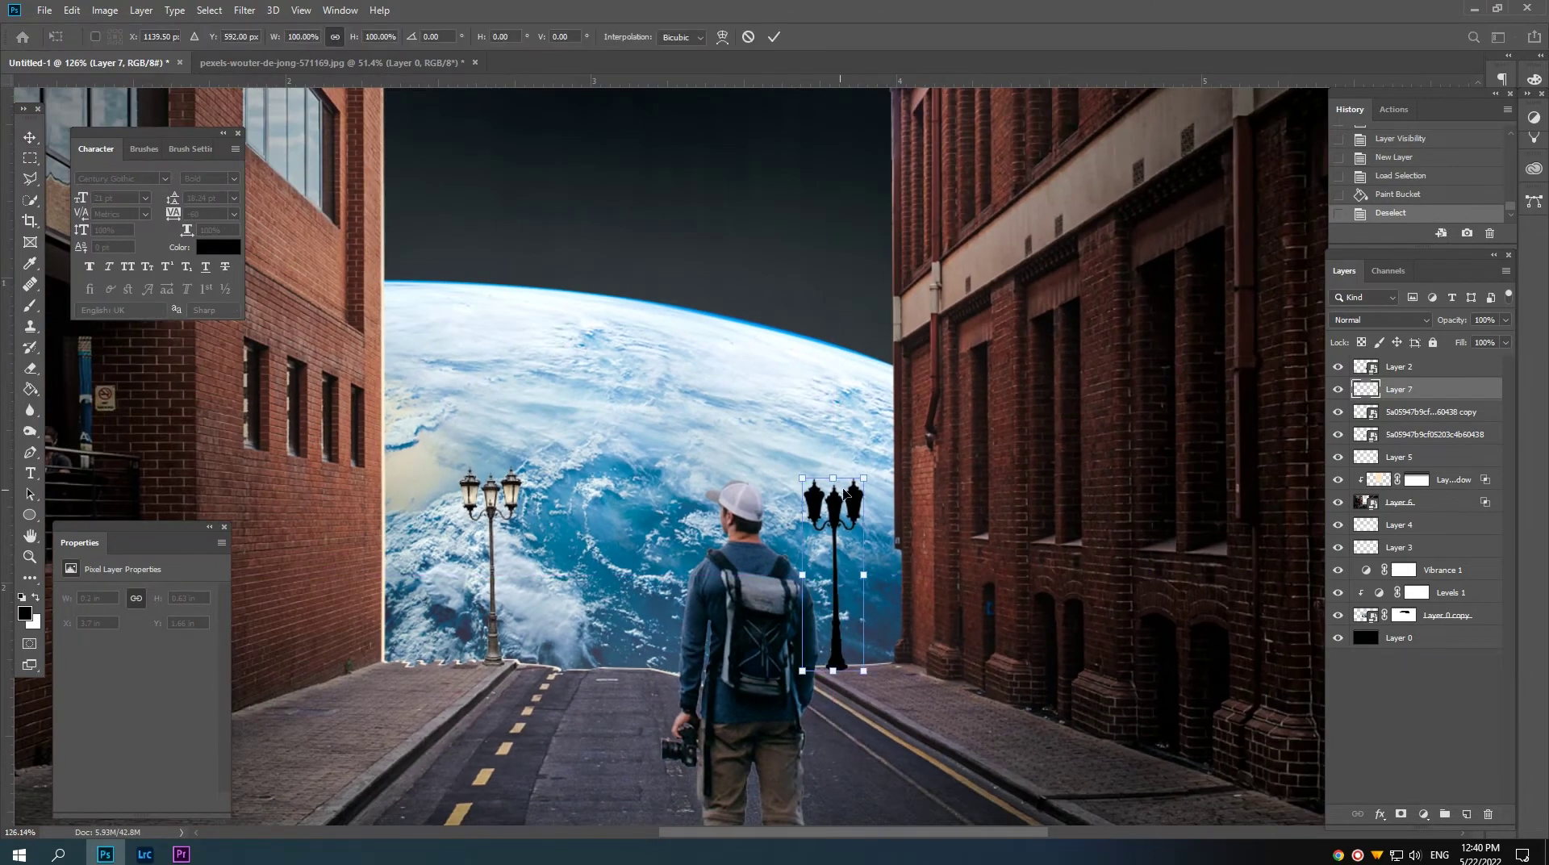
{"action": "scroll", "coordinate": [847, 525], "scroll_direction": "down", "scroll_amount": 3}
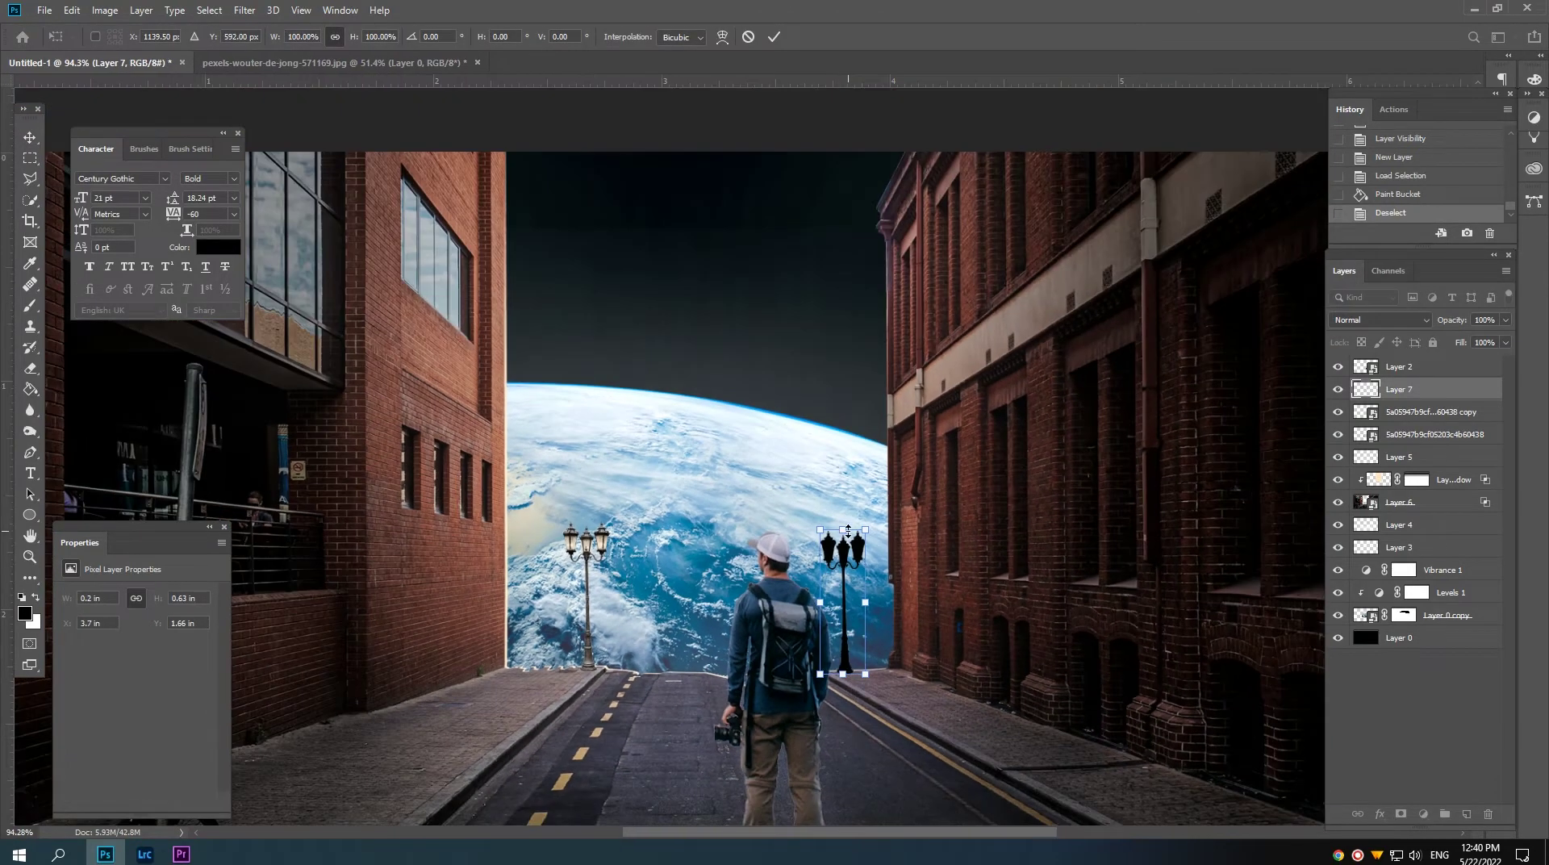
{"action": "right_click", "coordinate": [855, 575]}
{"action": "left_click", "coordinate": [903, 778]}
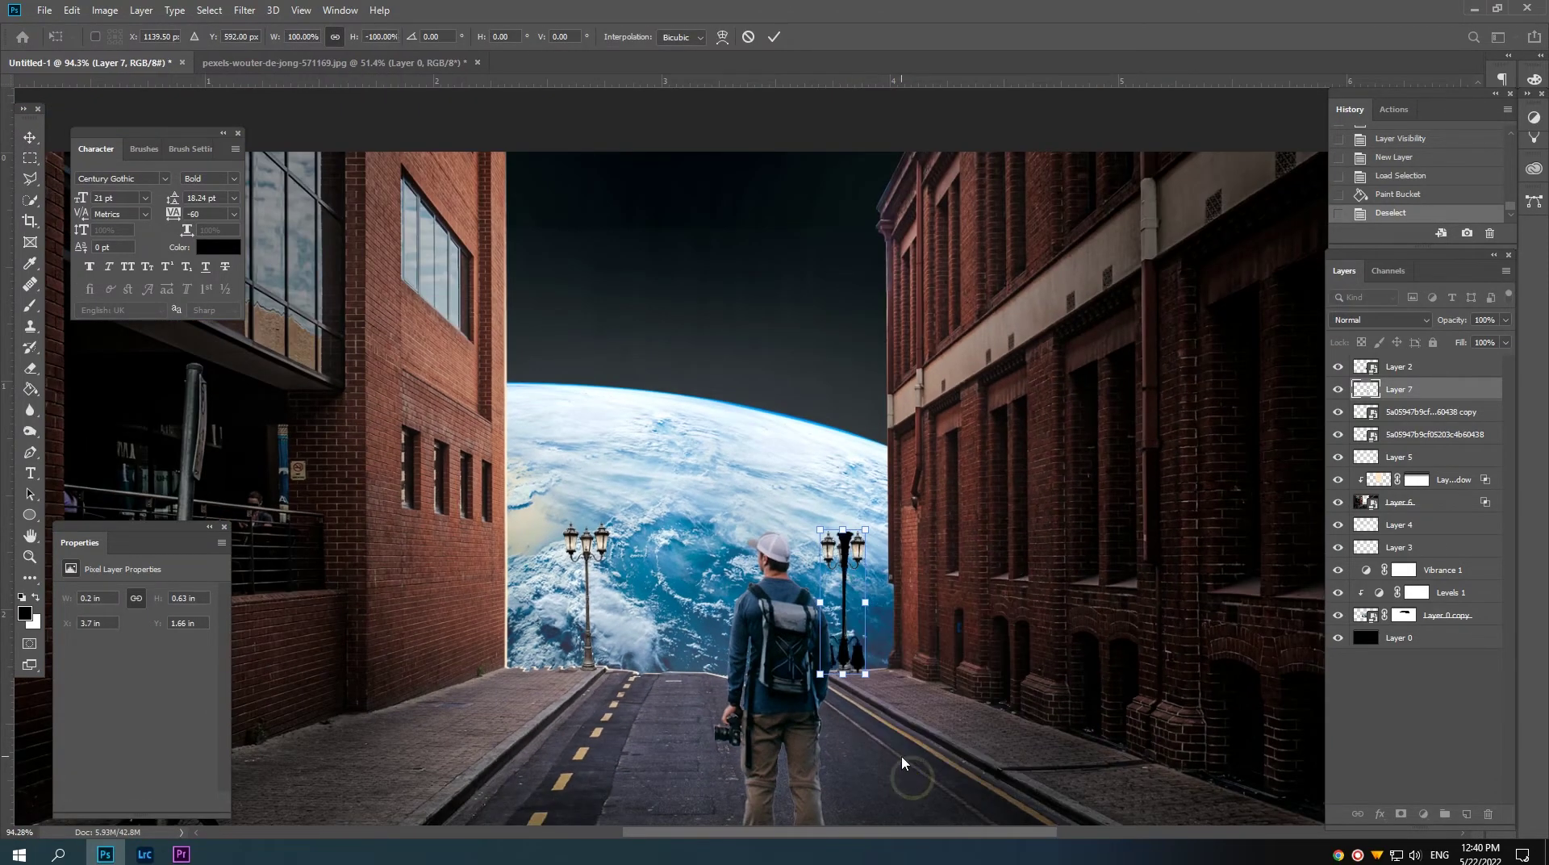
{"action": "left_click_drag", "start_coordinate": [849, 603], "coordinate": [848, 739]}
{"action": "scroll", "coordinate": [849, 738], "scroll_direction": "down", "scroll_amount": 3}
{"action": "left_click_drag", "start_coordinate": [840, 665], "coordinate": [871, 569]}
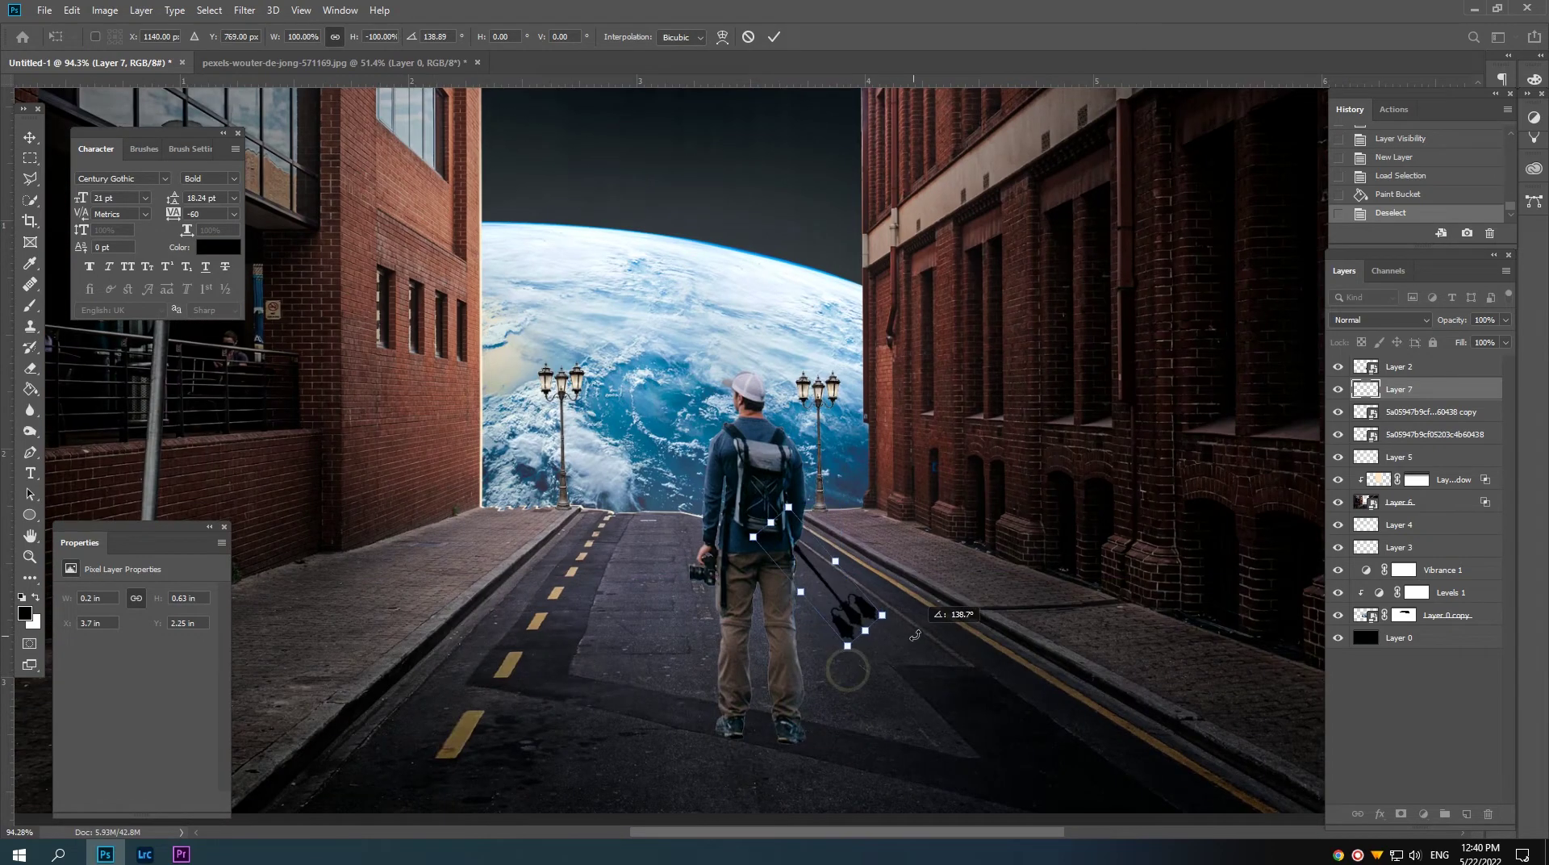
{"action": "scroll", "coordinate": [871, 570], "scroll_direction": "up", "scroll_amount": 1}
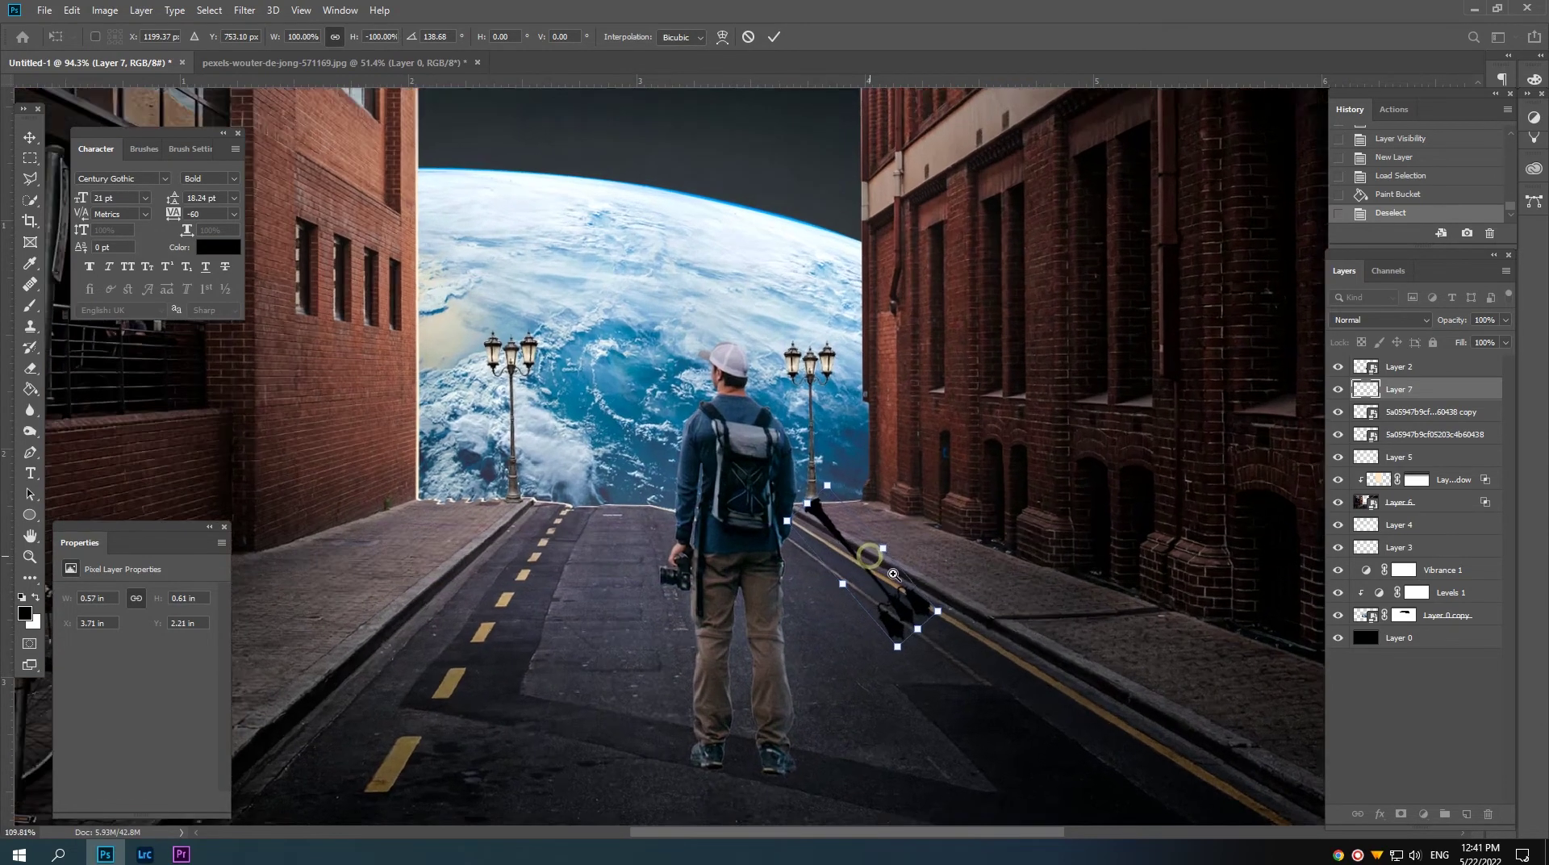
{"action": "scroll", "coordinate": [873, 581], "scroll_direction": "up", "scroll_amount": 2}
Step: Skew the lamp shadow so it lies flat along the road
{"action": "right_click", "coordinate": [874, 602]}
{"action": "left_click", "coordinate": [902, 659]}
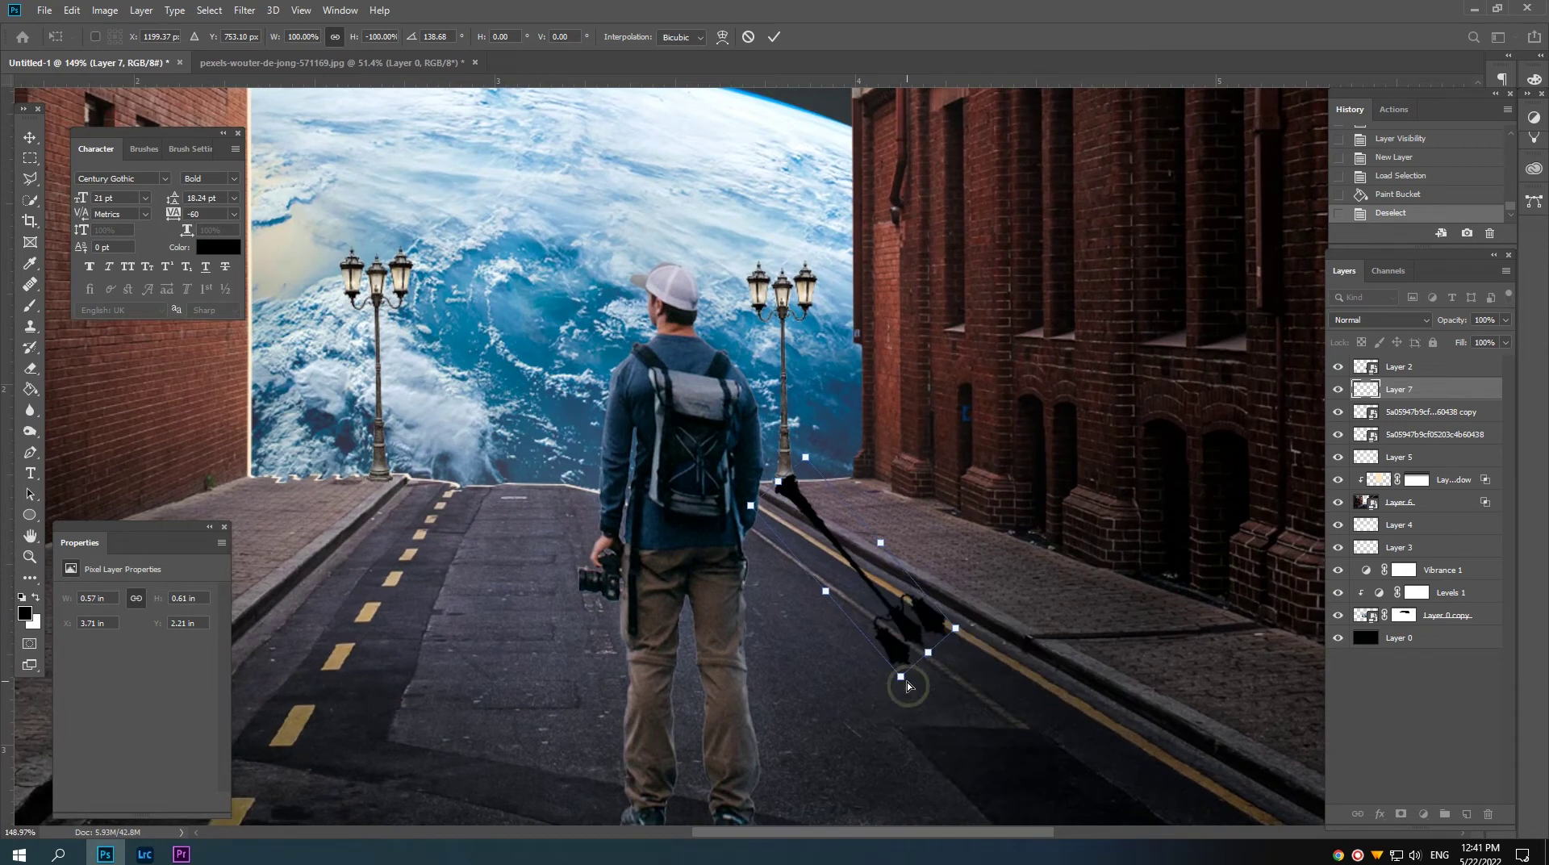
{"action": "left_click_drag", "start_coordinate": [901, 675], "coordinate": [886, 654]}
{"action": "key", "text": "ctrl+z"}
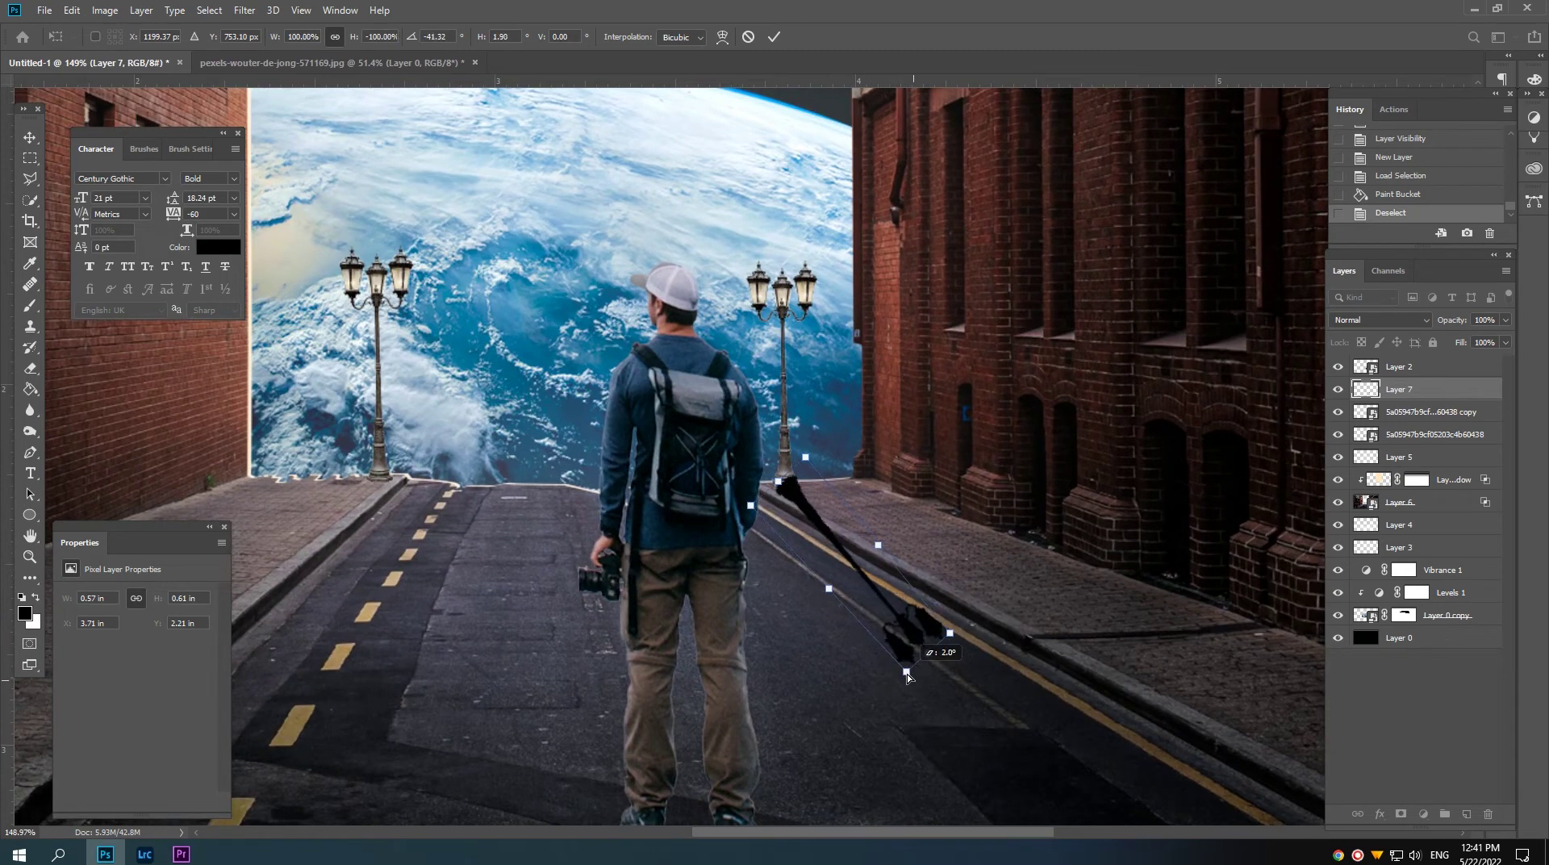
{"action": "right_click", "coordinate": [901, 616]}
{"action": "left_click", "coordinate": [936, 680]}
{"action": "mouse_move", "coordinate": [956, 645]}
{"action": "left_mouse_down"}
{"action": "mouse_move", "coordinate": [1049, 629]}
{"action": "mouse_move", "coordinate": [980, 606]}
{"action": "left_mouse_up"}
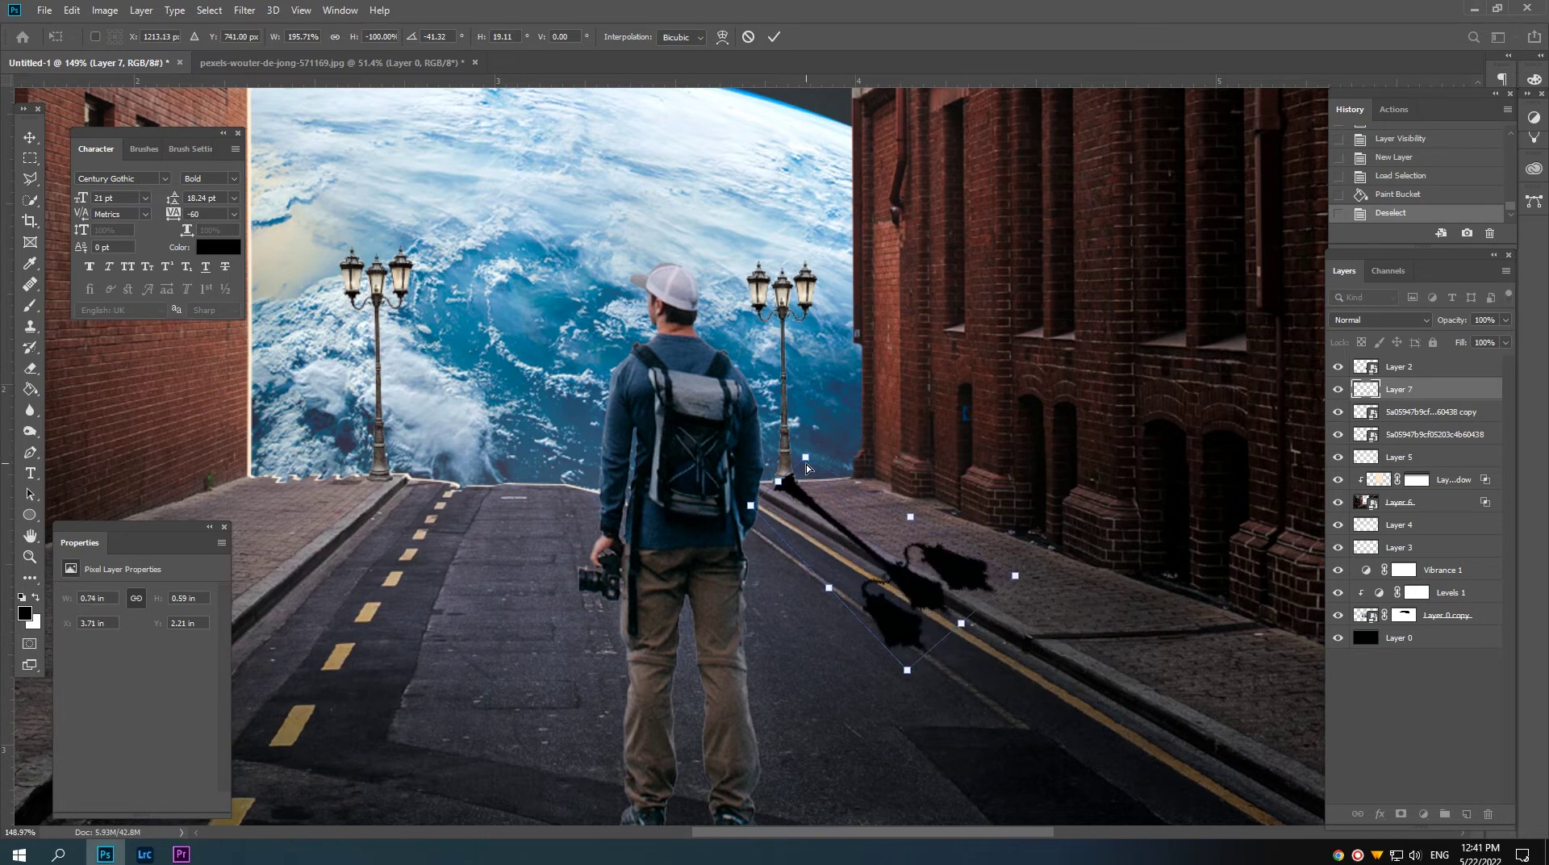
{"action": "left_click_drag", "start_coordinate": [806, 466], "coordinate": [813, 478]}
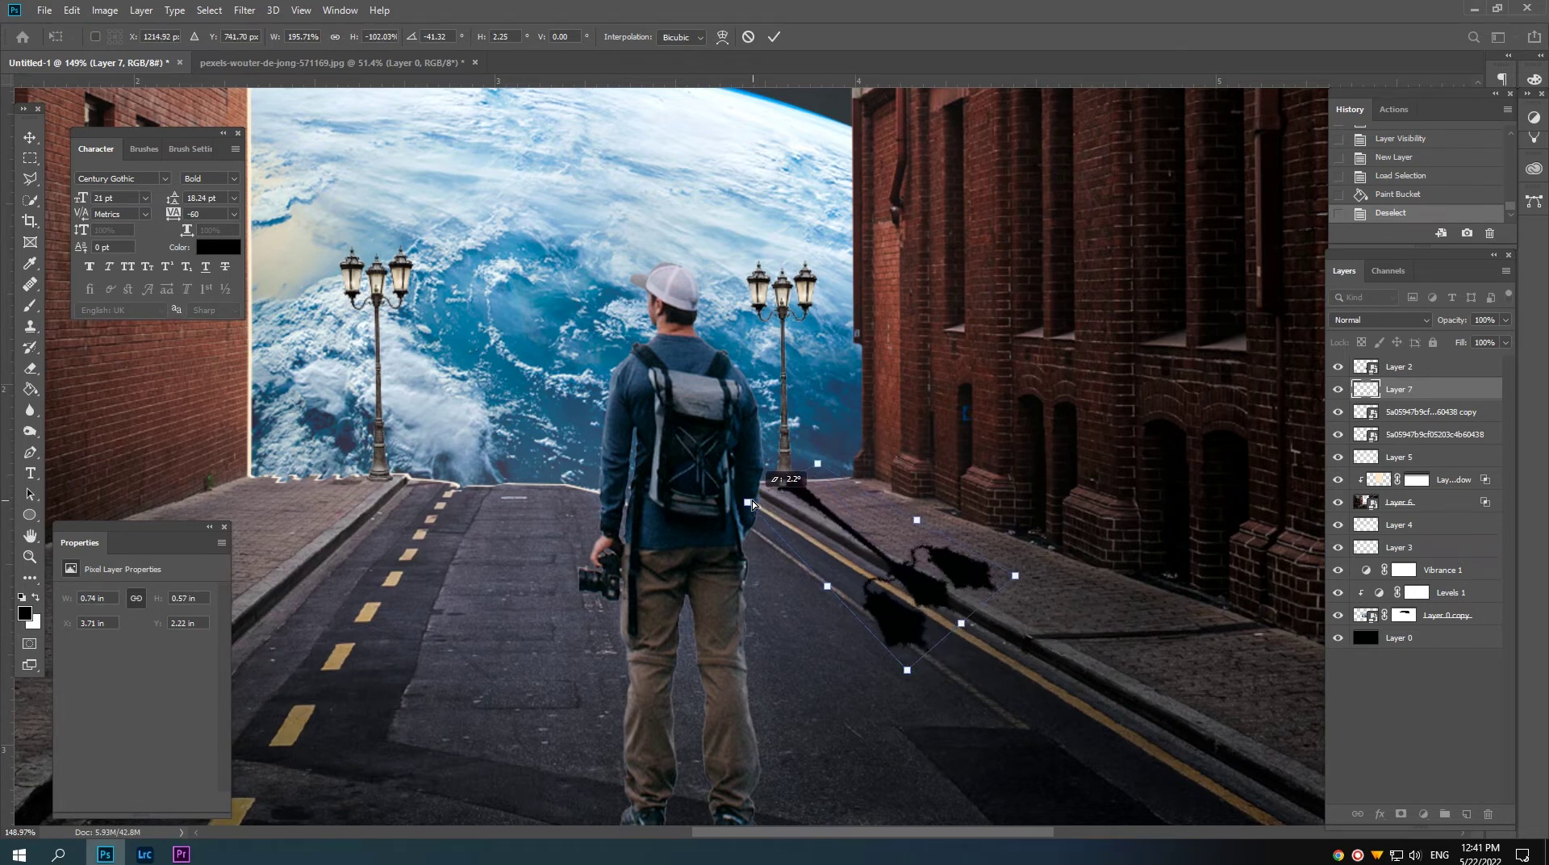
Step: Fine-tune the shadow's corners and perspective, commit the transform, and move Layer 7 lower in the stack
{"action": "right_click", "coordinate": [884, 521]}
{"action": "left_click", "coordinate": [928, 583]}
{"action": "left_click_drag", "start_coordinate": [750, 506], "coordinate": [745, 490]}
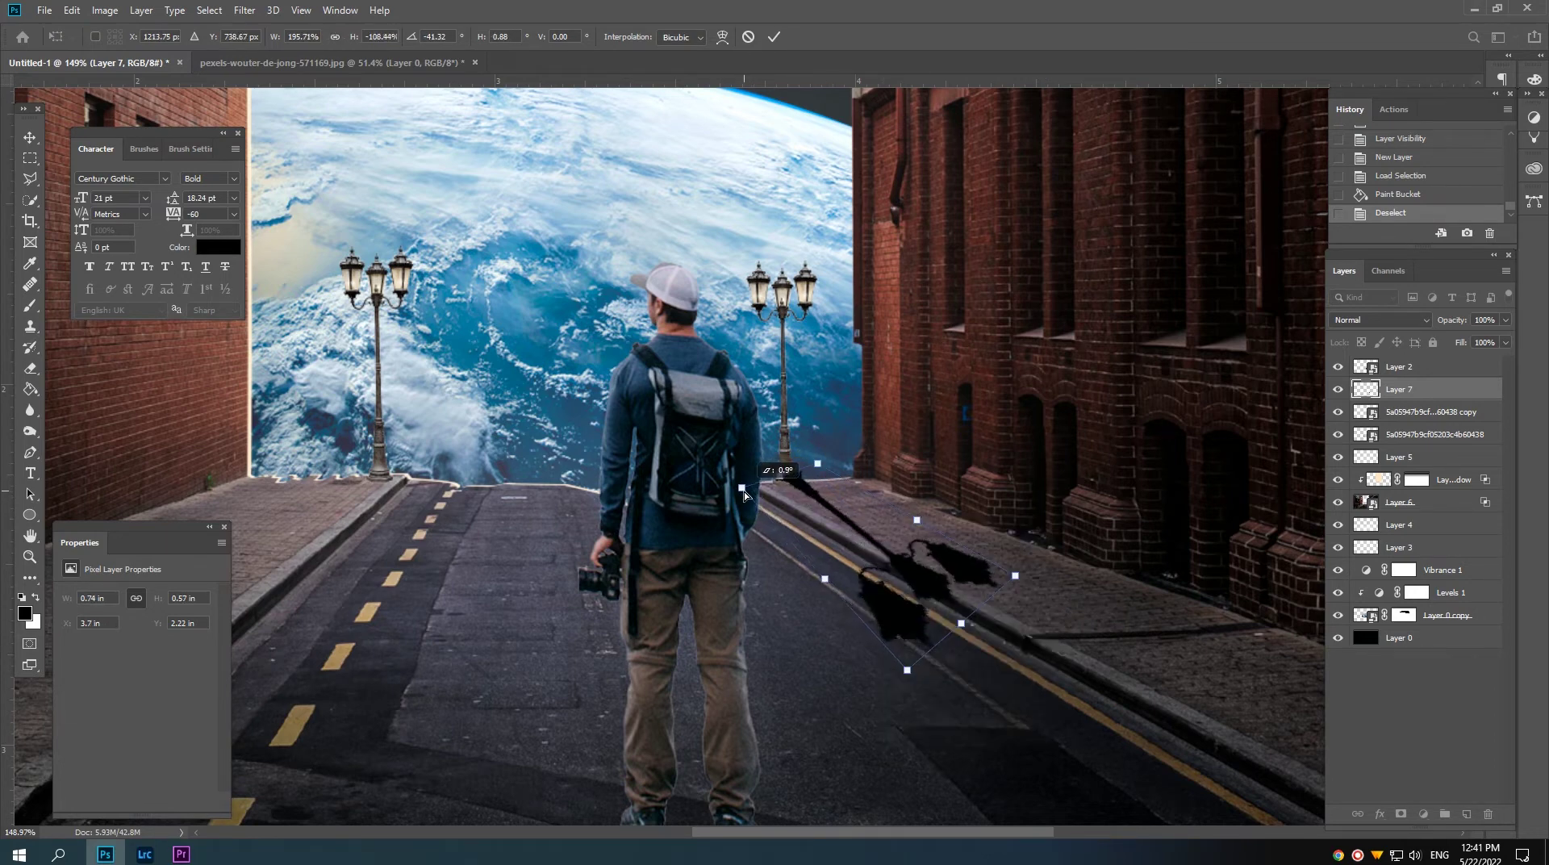
{"action": "mouse_move", "coordinate": [1015, 575]}
{"action": "left_mouse_down"}
{"action": "mouse_move", "coordinate": [1058, 660]}
{"action": "mouse_move", "coordinate": [1048, 647]}
{"action": "left_mouse_up"}
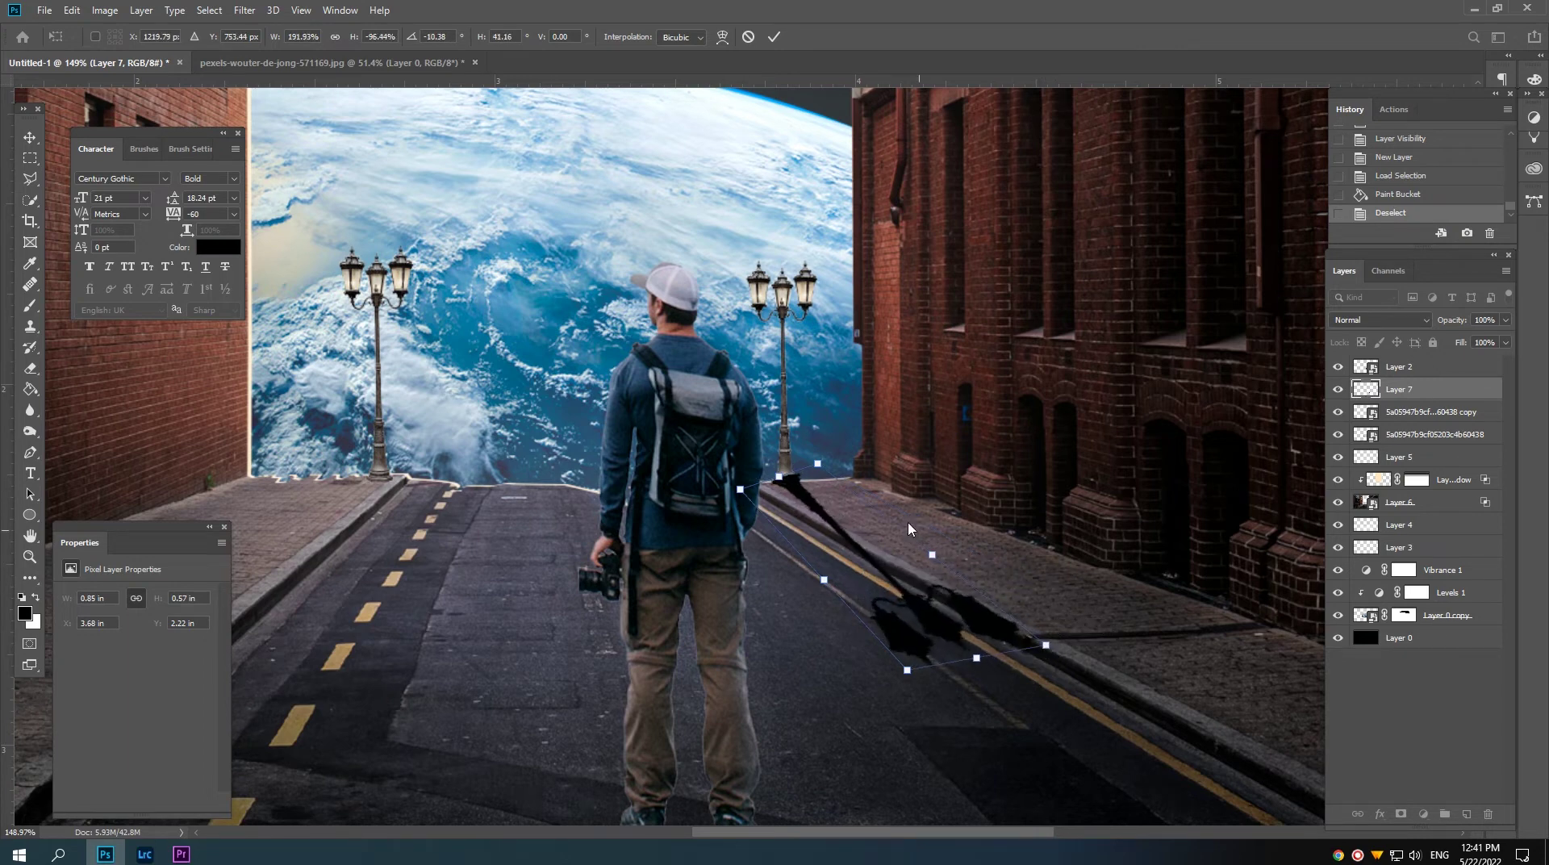
{"action": "left_click_drag", "start_coordinate": [817, 464], "coordinate": [749, 488]}
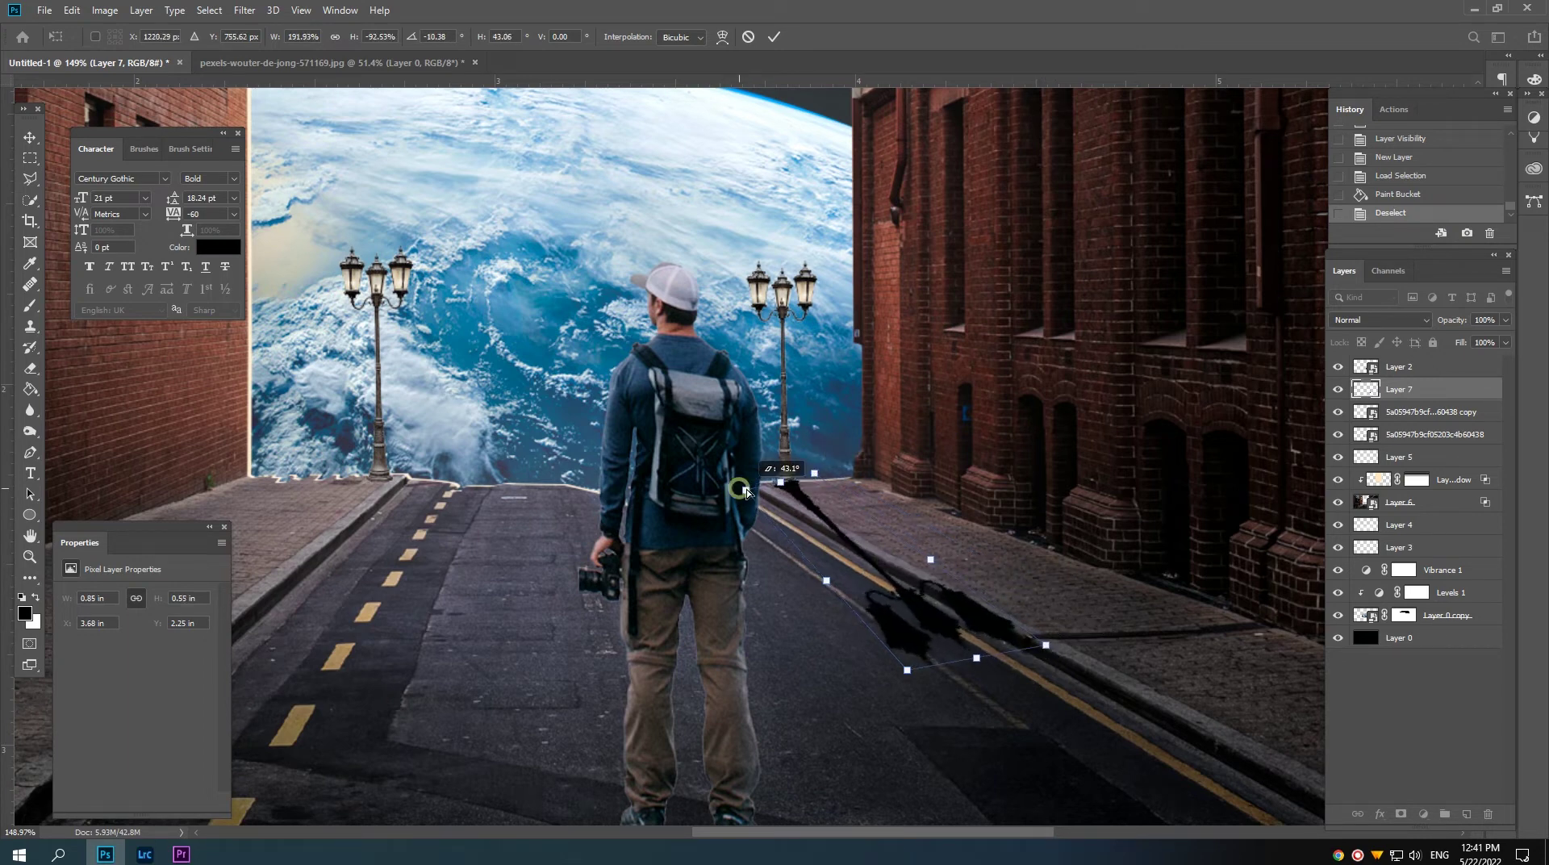
{"action": "left_click_drag", "start_coordinate": [907, 670], "coordinate": [898, 656]}
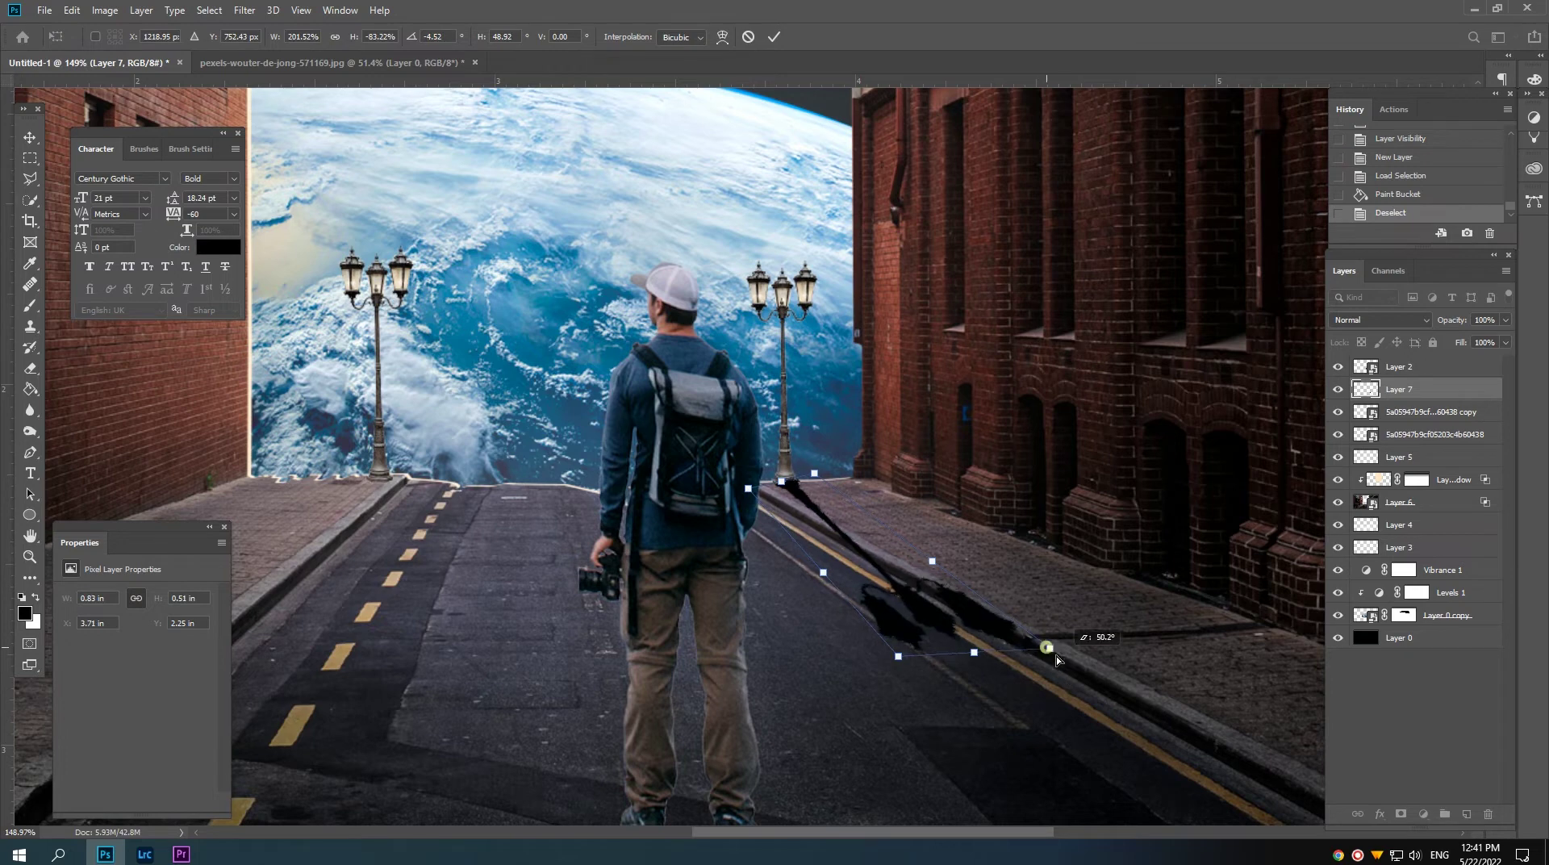
{"action": "left_click_drag", "start_coordinate": [1046, 645], "coordinate": [1122, 649]}
{"action": "key", "text": "Return"}
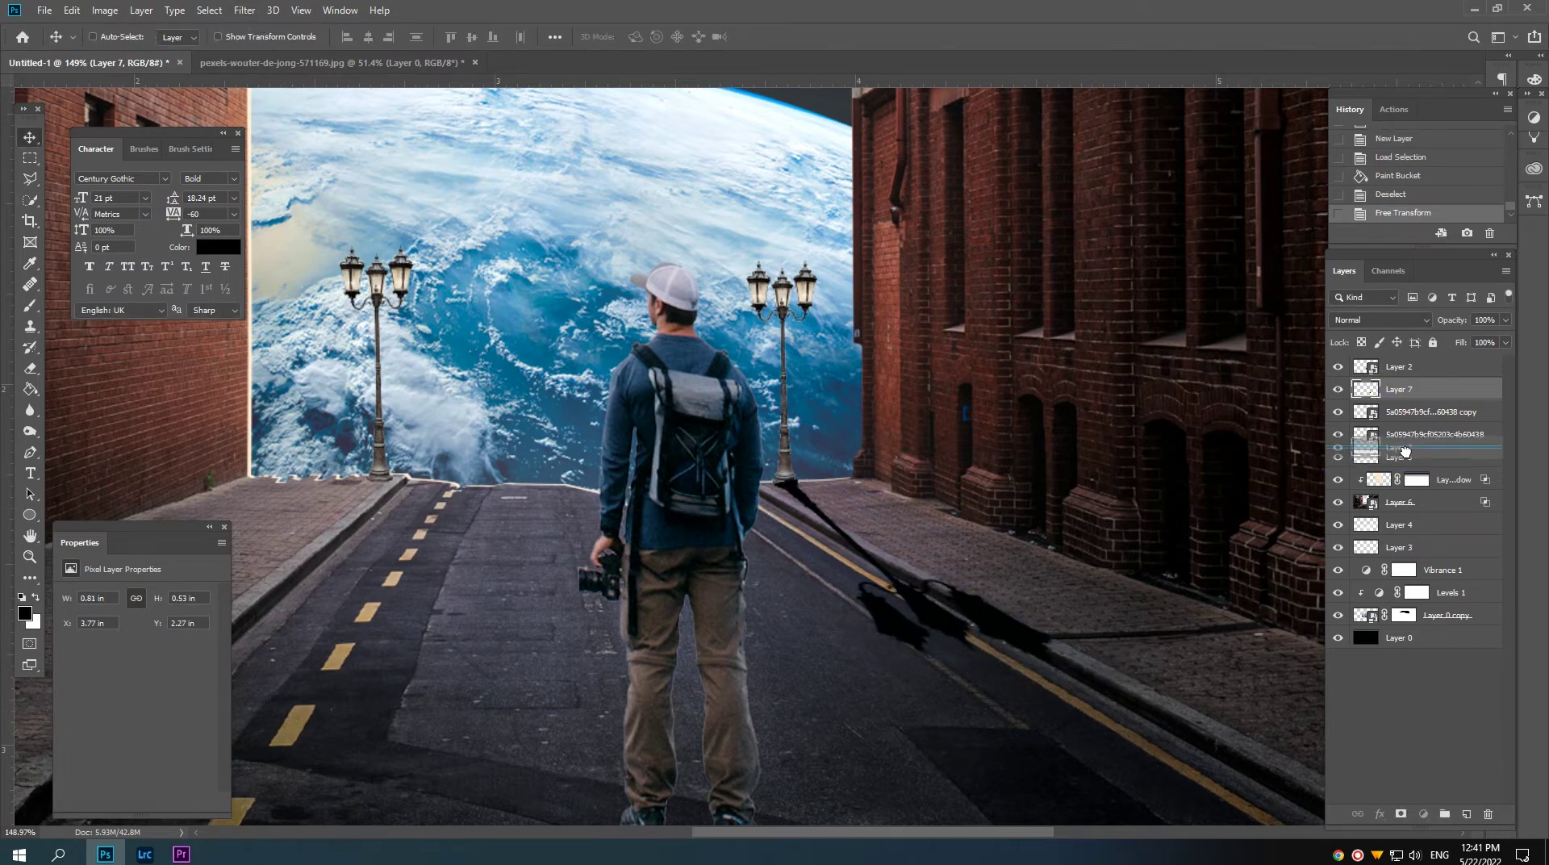
{"action": "left_click_drag", "start_coordinate": [1381, 395], "coordinate": [1381, 446]}
Step: Apply a Tilt-Shift blur with a narrow sharp band around the lamp post's base
{"action": "left_click", "coordinate": [244, 10]}
{"action": "mouse_move", "coordinate": [254, 194]}
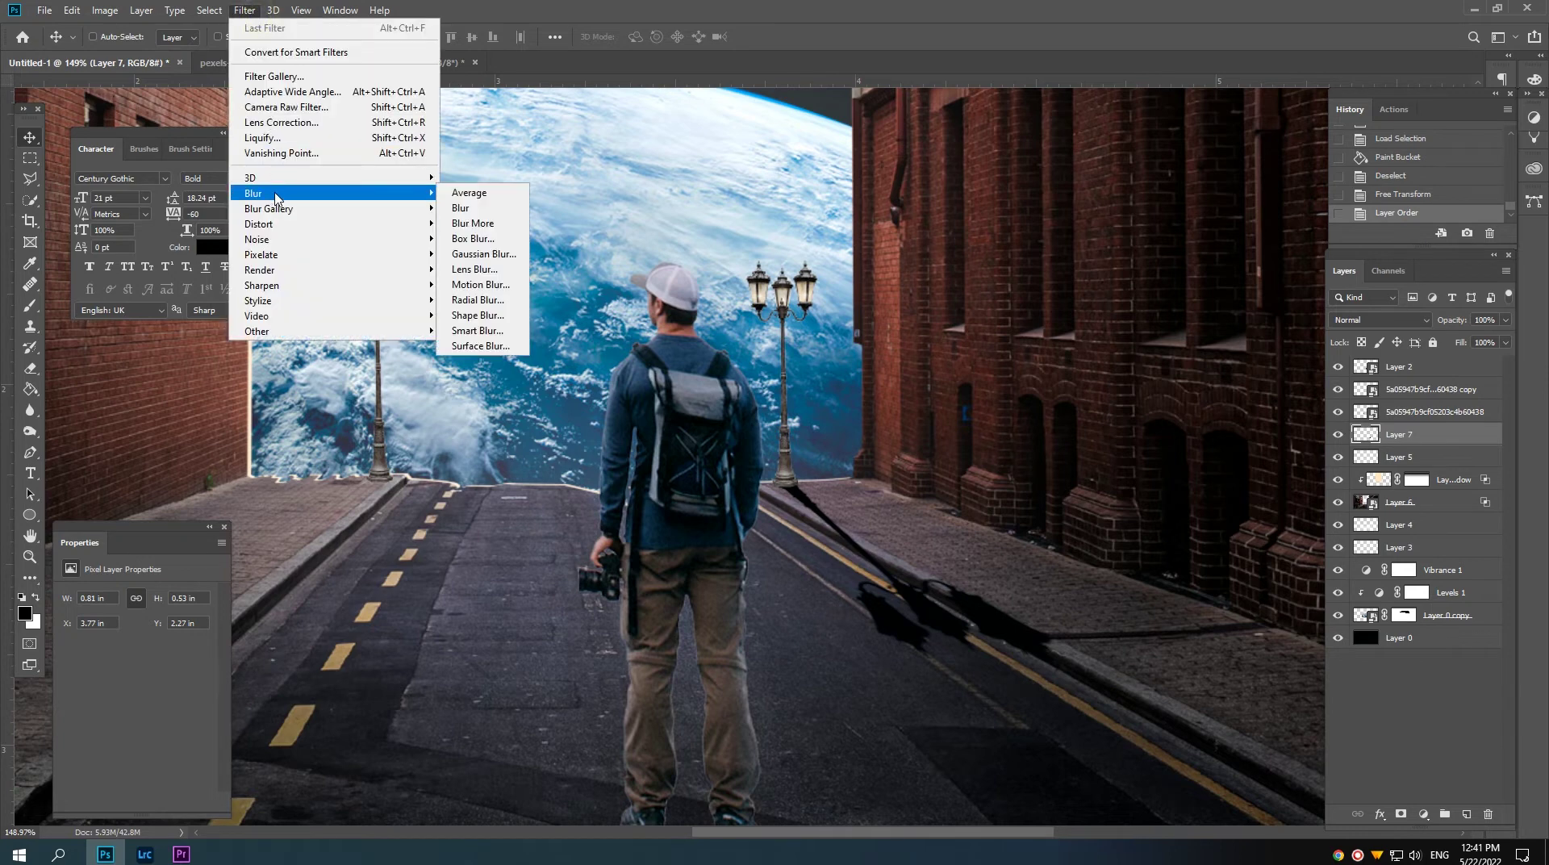
{"action": "left_click", "coordinate": [476, 239]}
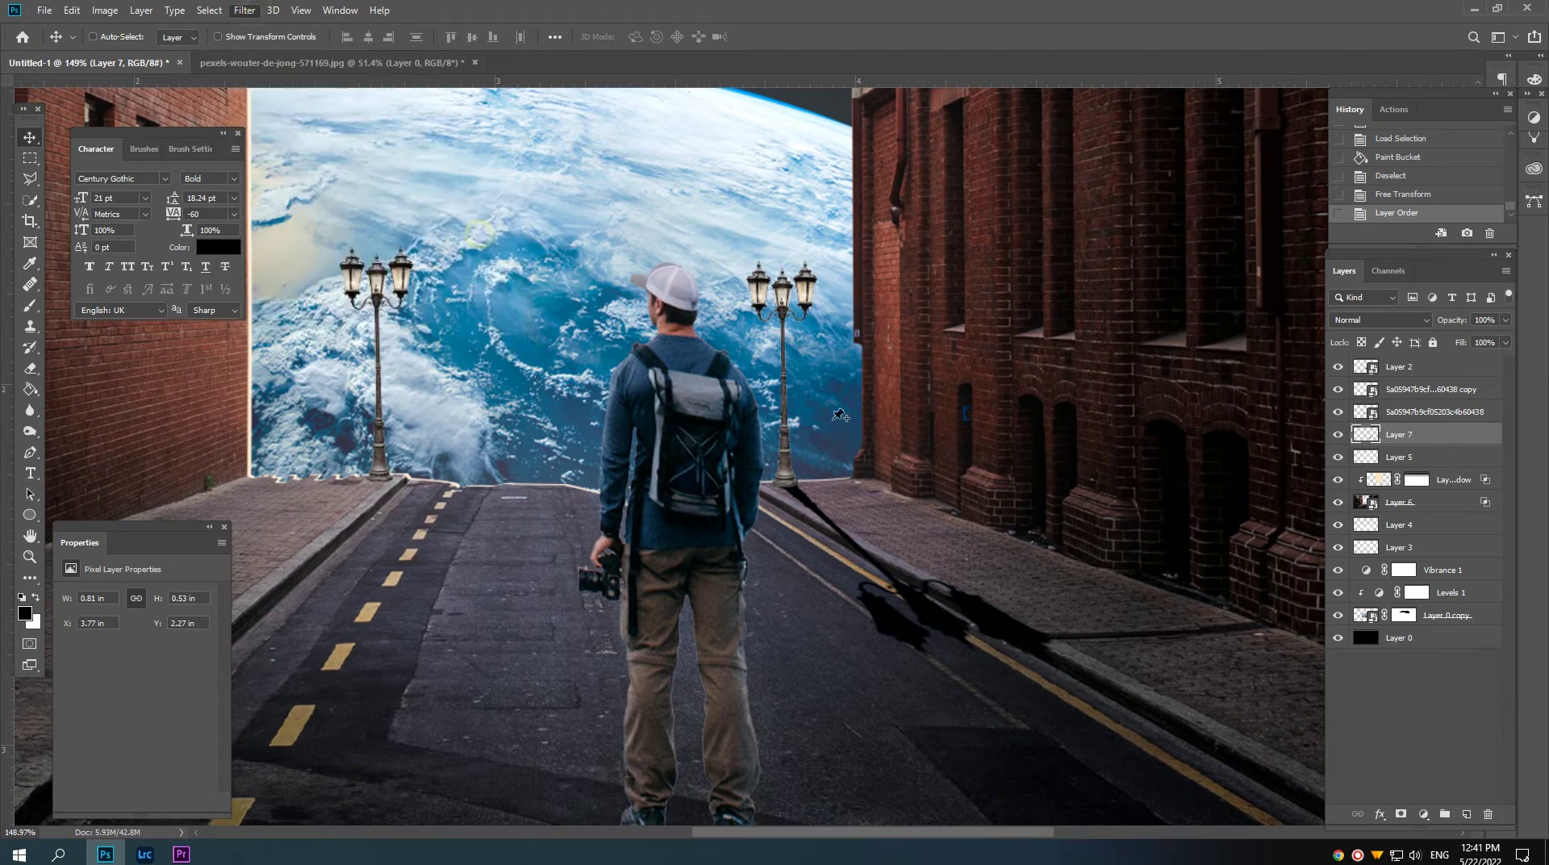
{"action": "left_click", "coordinate": [793, 480]}
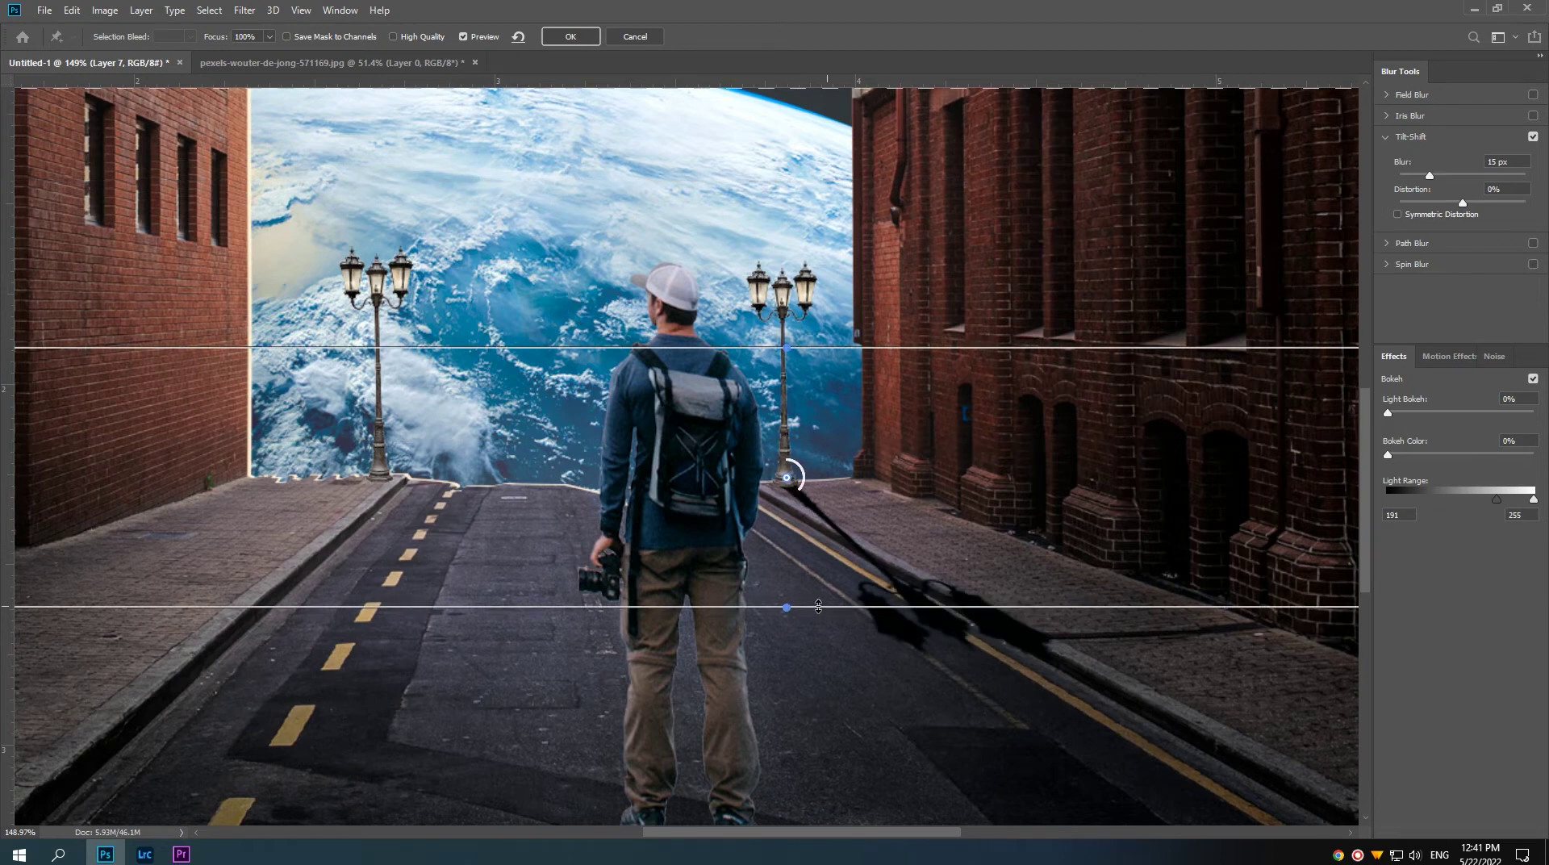
{"action": "left_click_drag", "start_coordinate": [786, 607], "coordinate": [788, 531]}
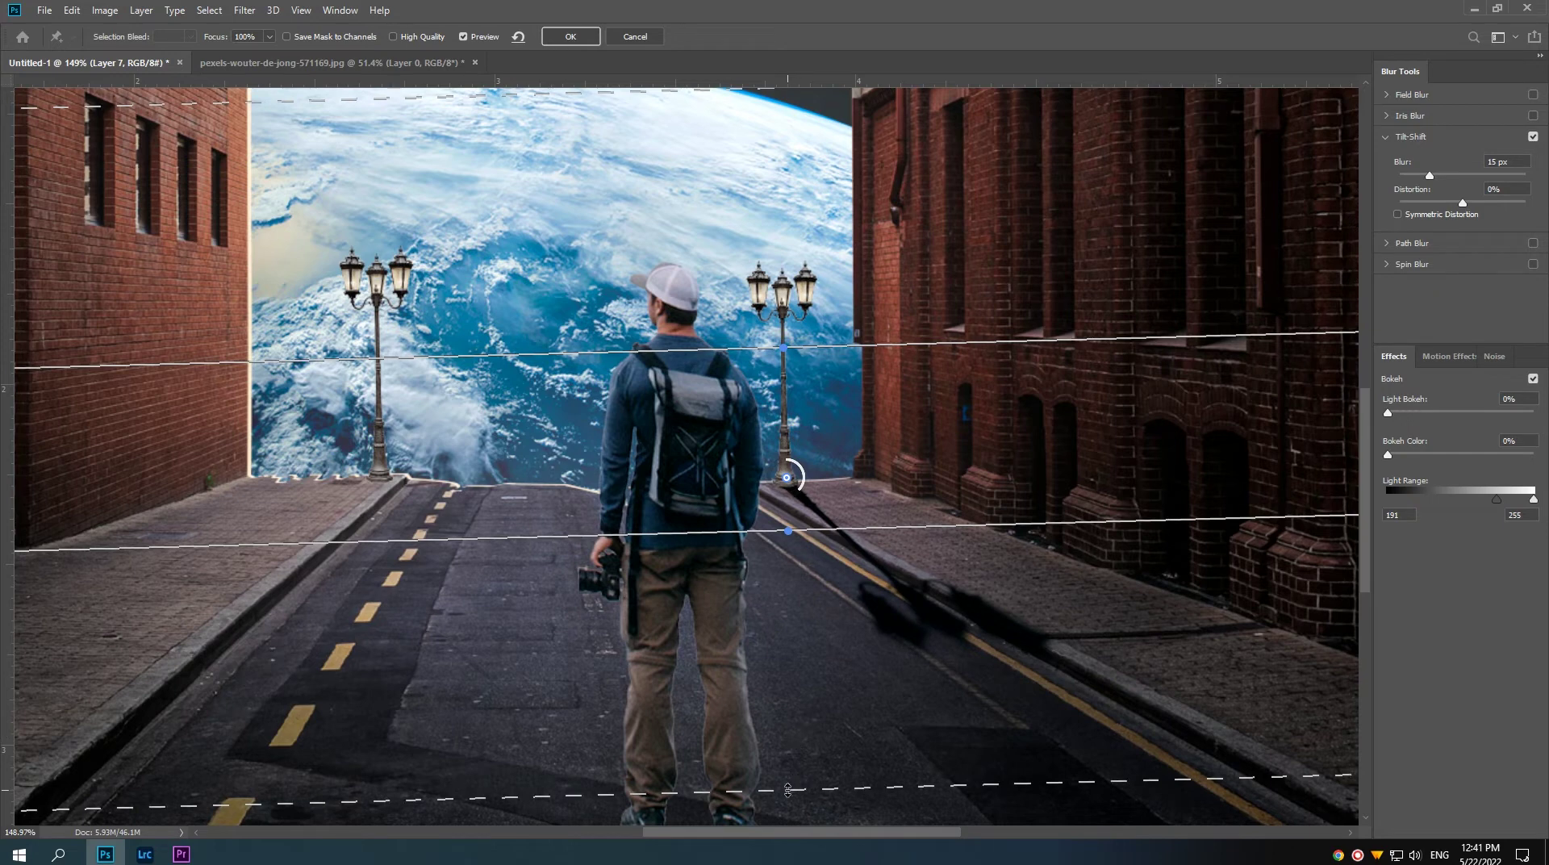
{"action": "left_click_drag", "start_coordinate": [790, 787], "coordinate": [770, 636]}
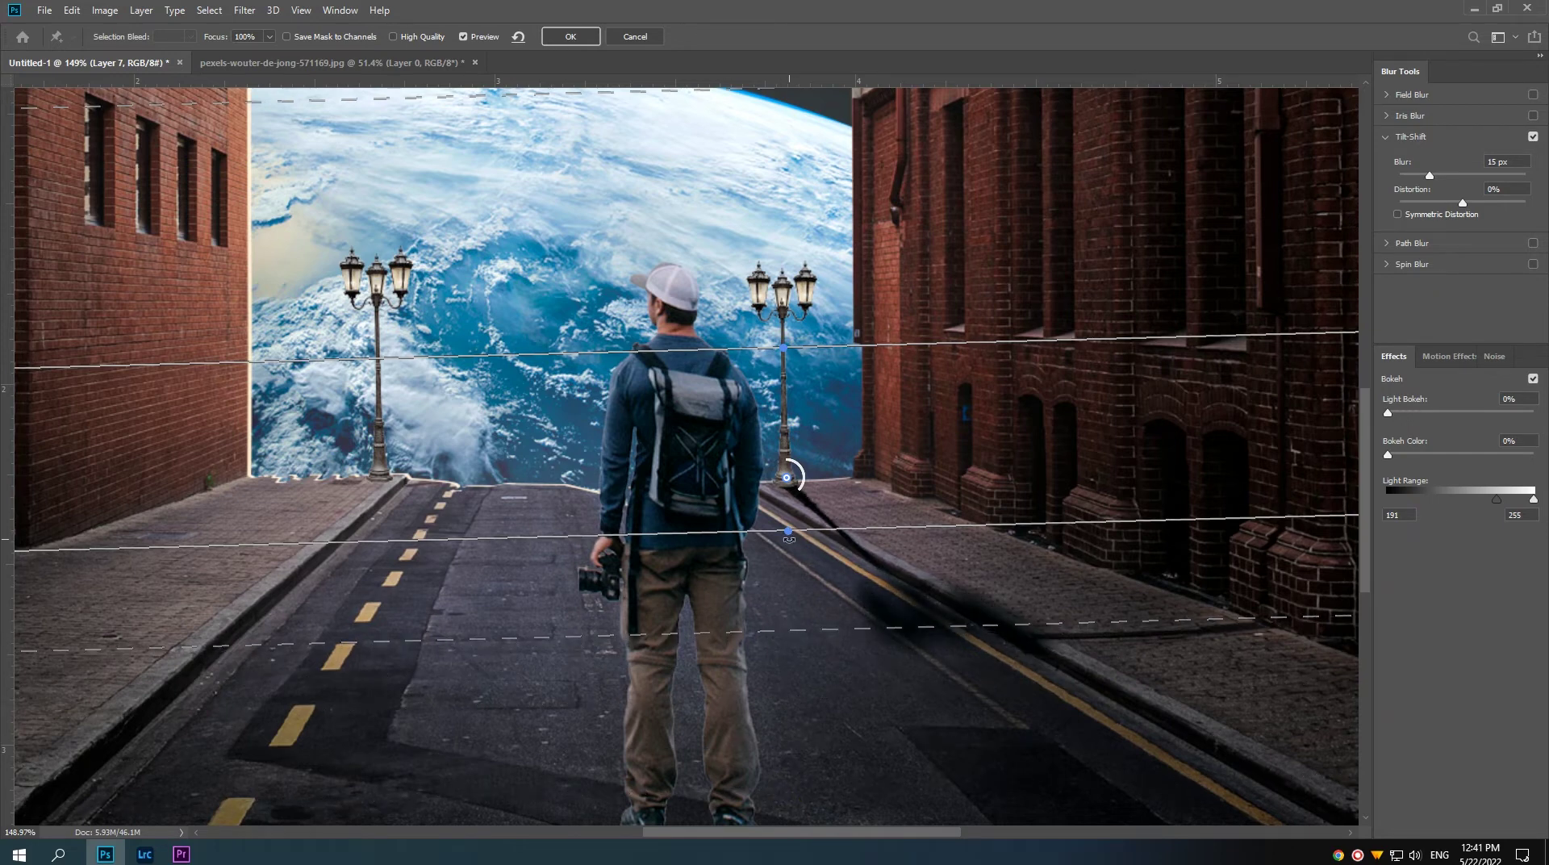
{"action": "left_click_drag", "start_coordinate": [788, 531], "coordinate": [787, 513]}
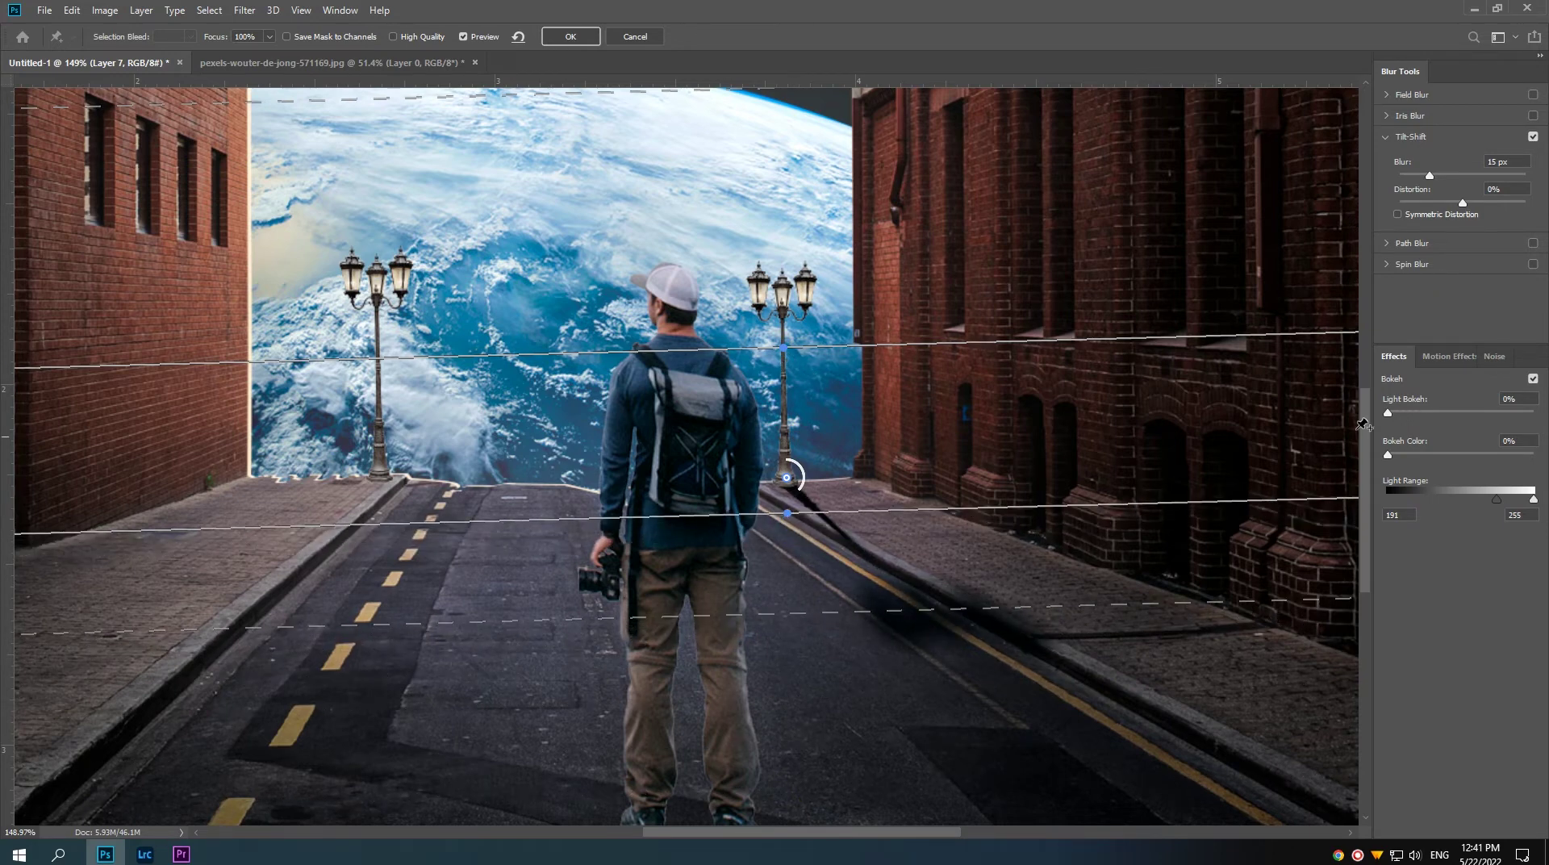
{"action": "left_click", "coordinate": [571, 37]}
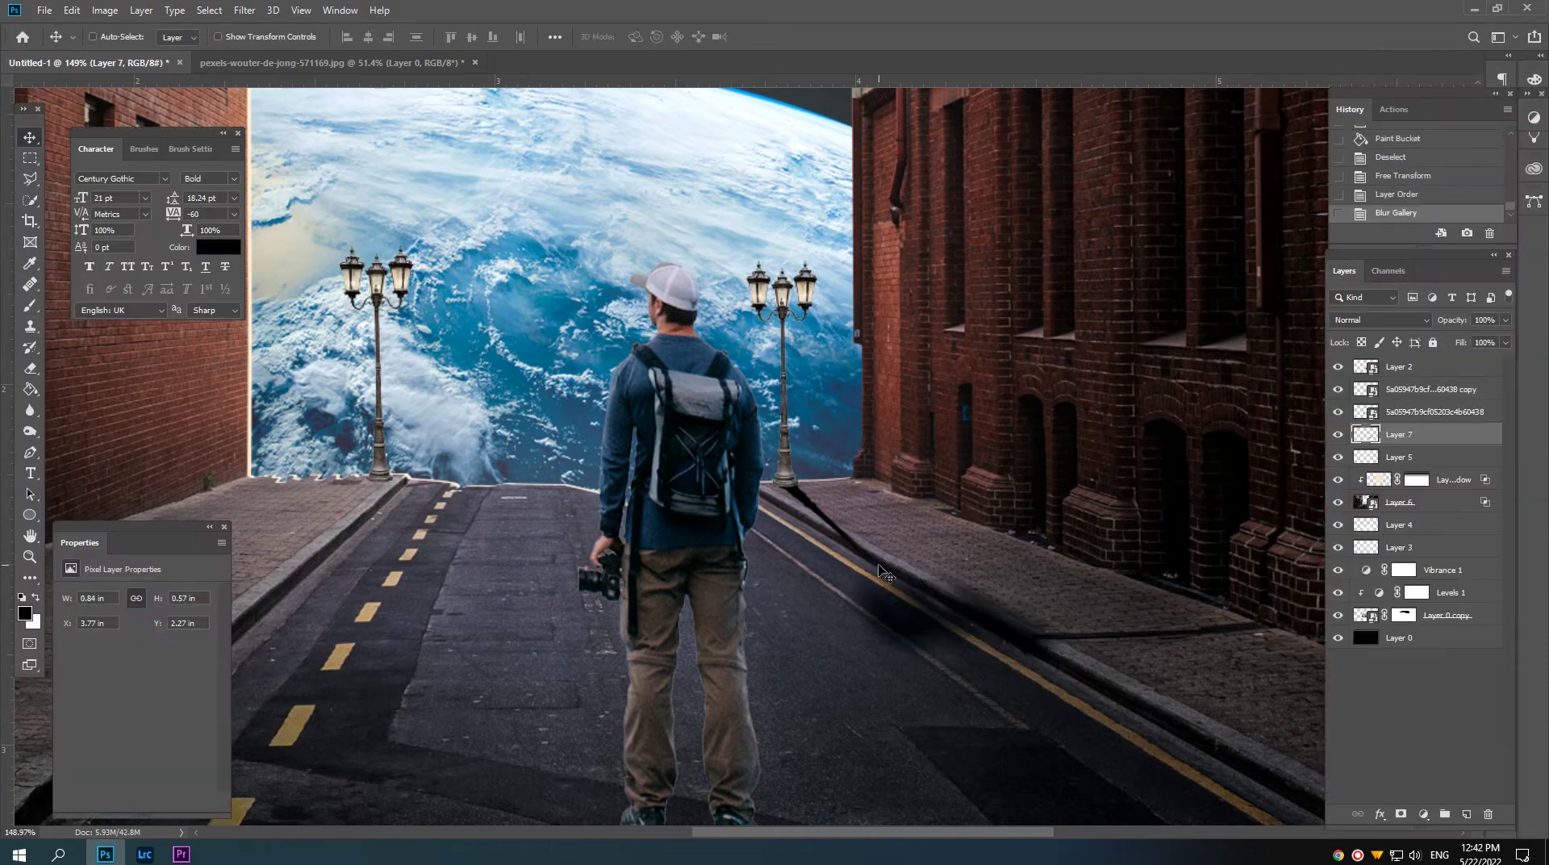
Step: Lower the shadow layer's opacity to 79% and add a new empty Layer 8
{"action": "scroll", "coordinate": [885, 572], "scroll_direction": "down", "scroll_amount": 3}
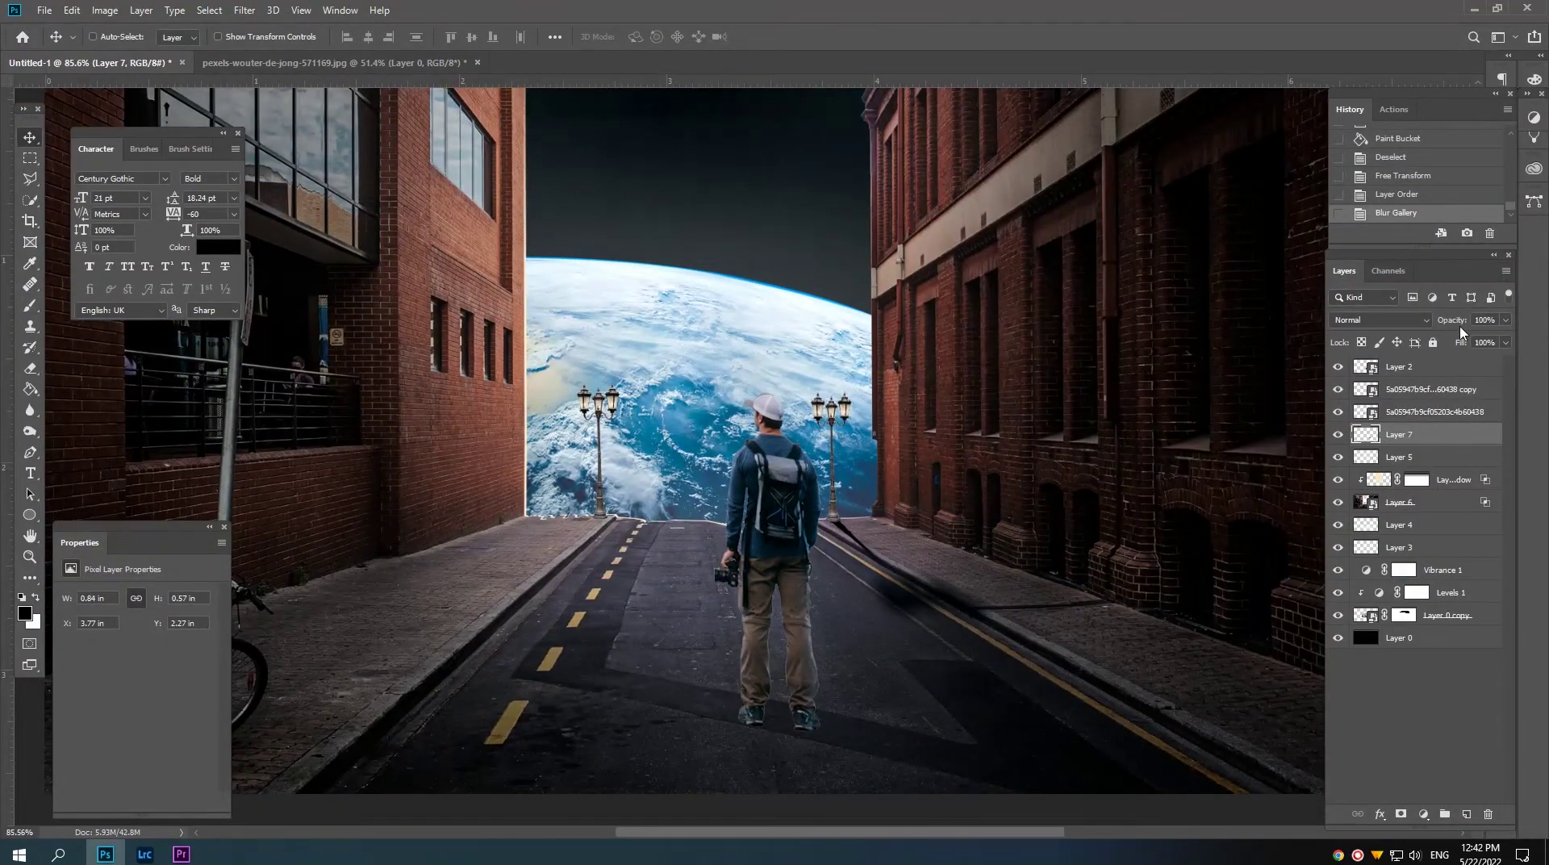
{"action": "scroll", "coordinate": [1056, 615], "scroll_direction": "up", "scroll_amount": 3}
{"action": "scroll", "coordinate": [1009, 560], "scroll_direction": "up", "scroll_amount": 1}
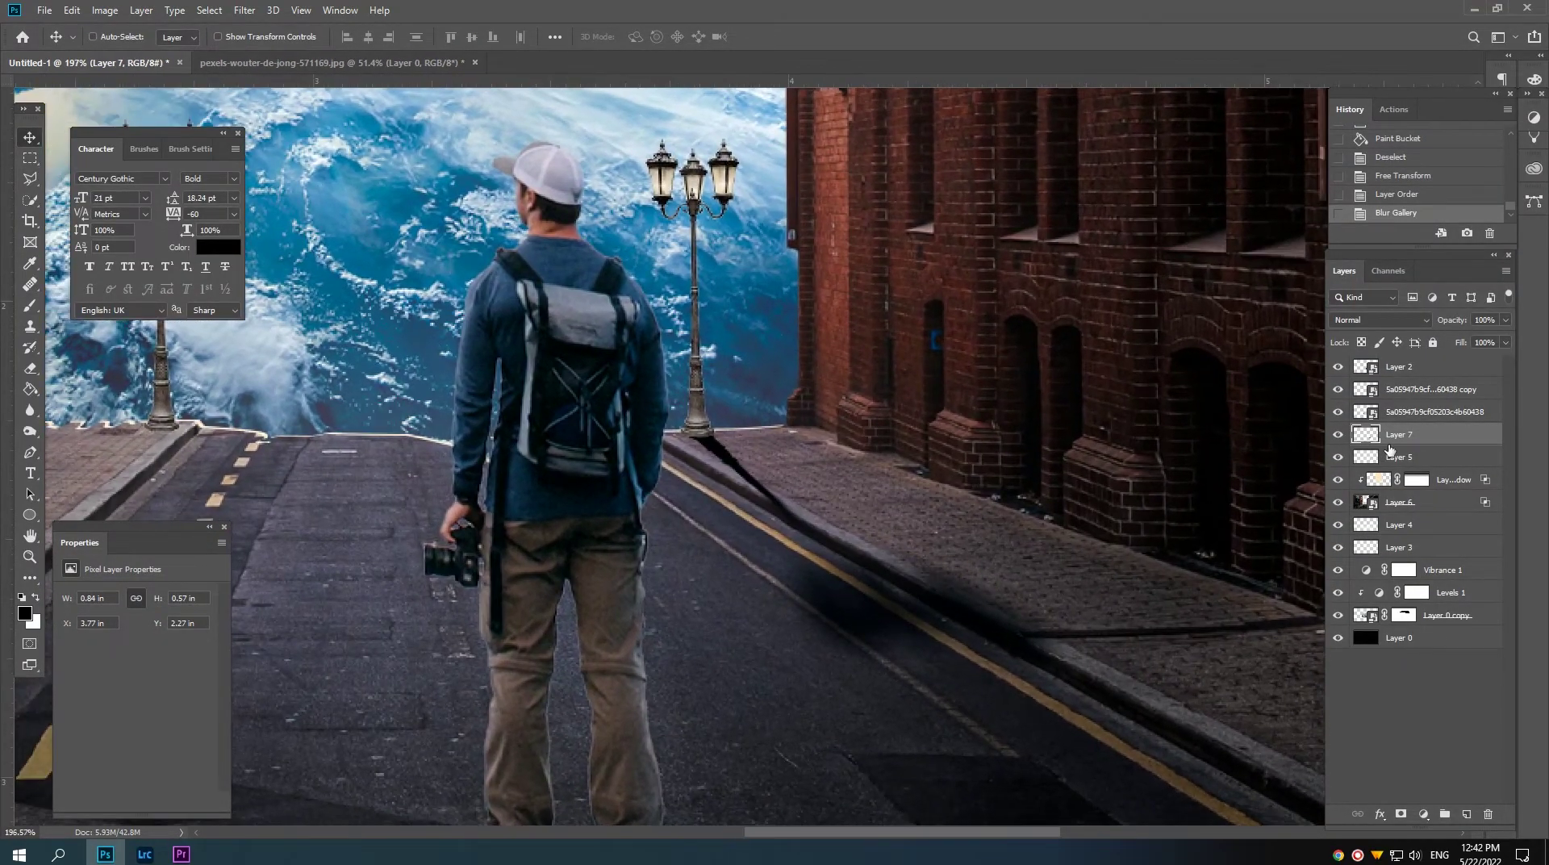
{"action": "left_click_drag", "start_coordinate": [1390, 449], "coordinate": [1466, 814]}
{"action": "left_click", "coordinate": [1338, 434]}
{"action": "left_click", "coordinate": [1401, 456]}
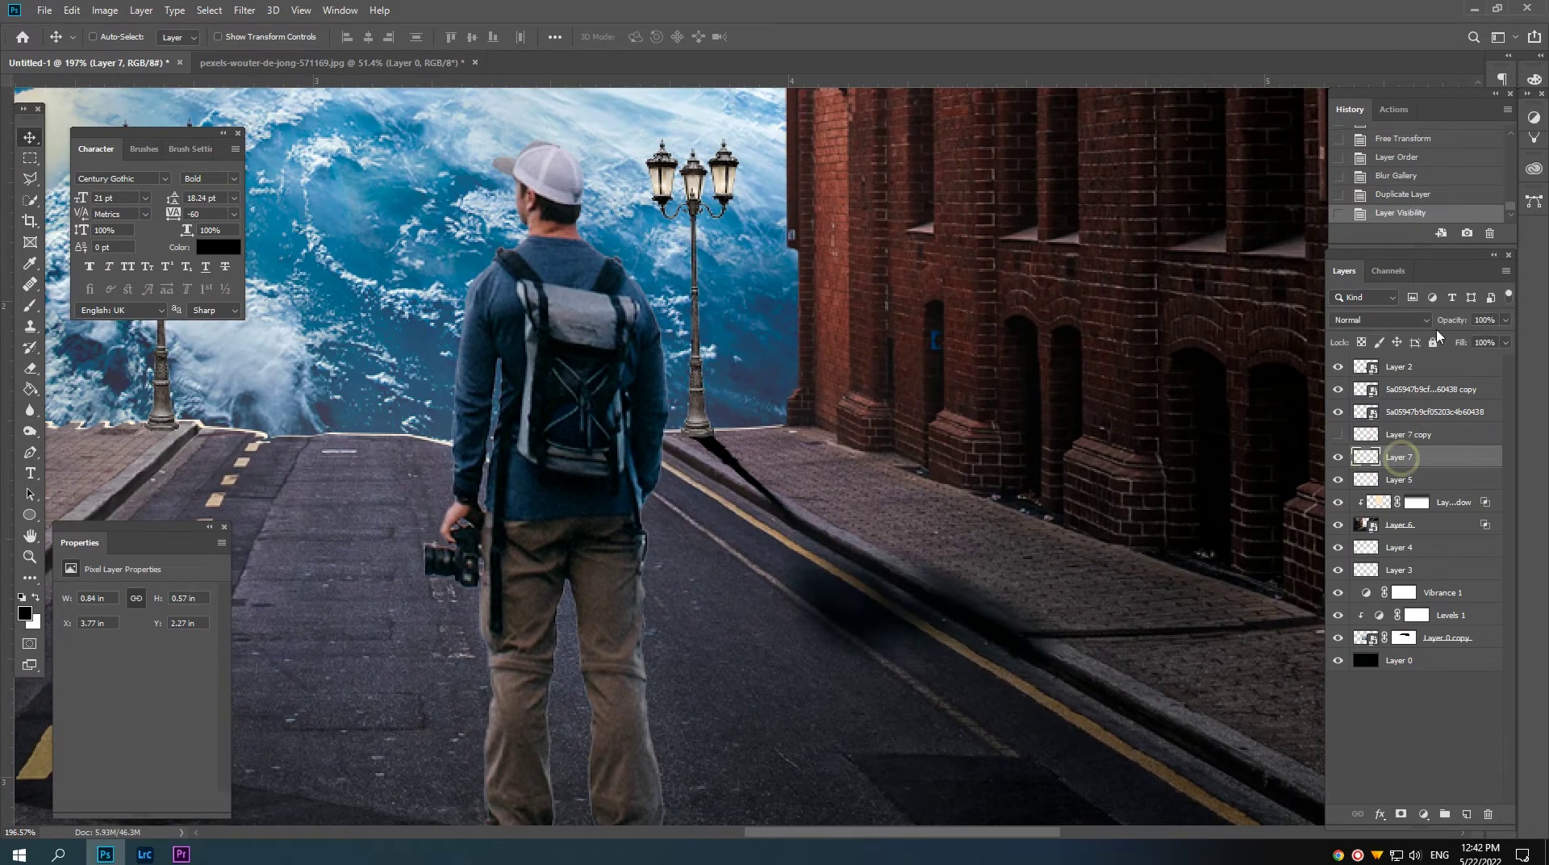
{"action": "left_click_drag", "start_coordinate": [1424, 322], "coordinate": [1418, 323]}
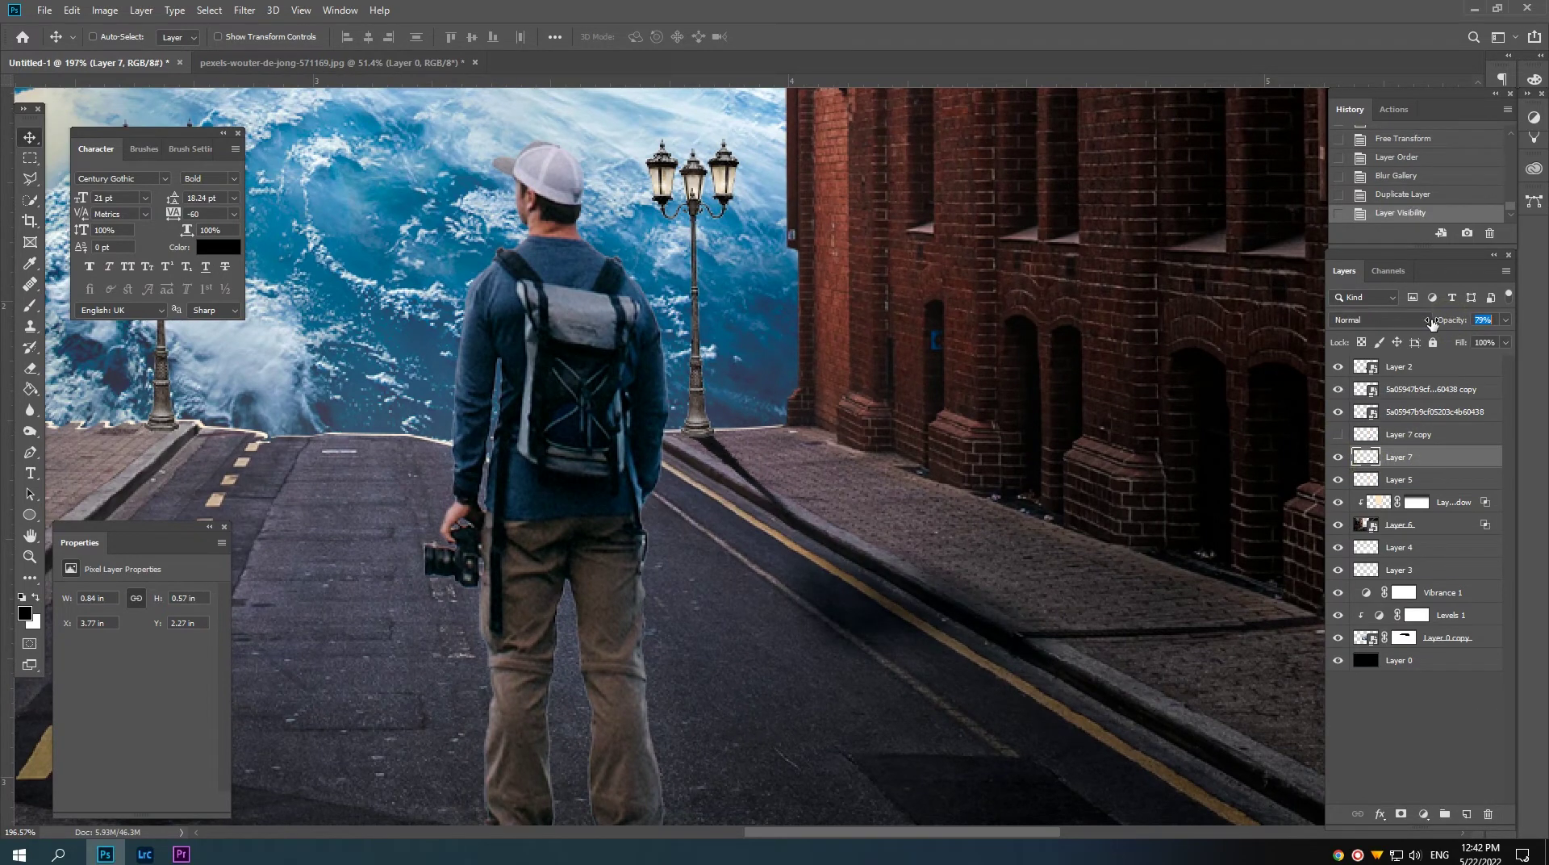
{"action": "left_click_drag", "start_coordinate": [1404, 434], "coordinate": [1489, 814]}
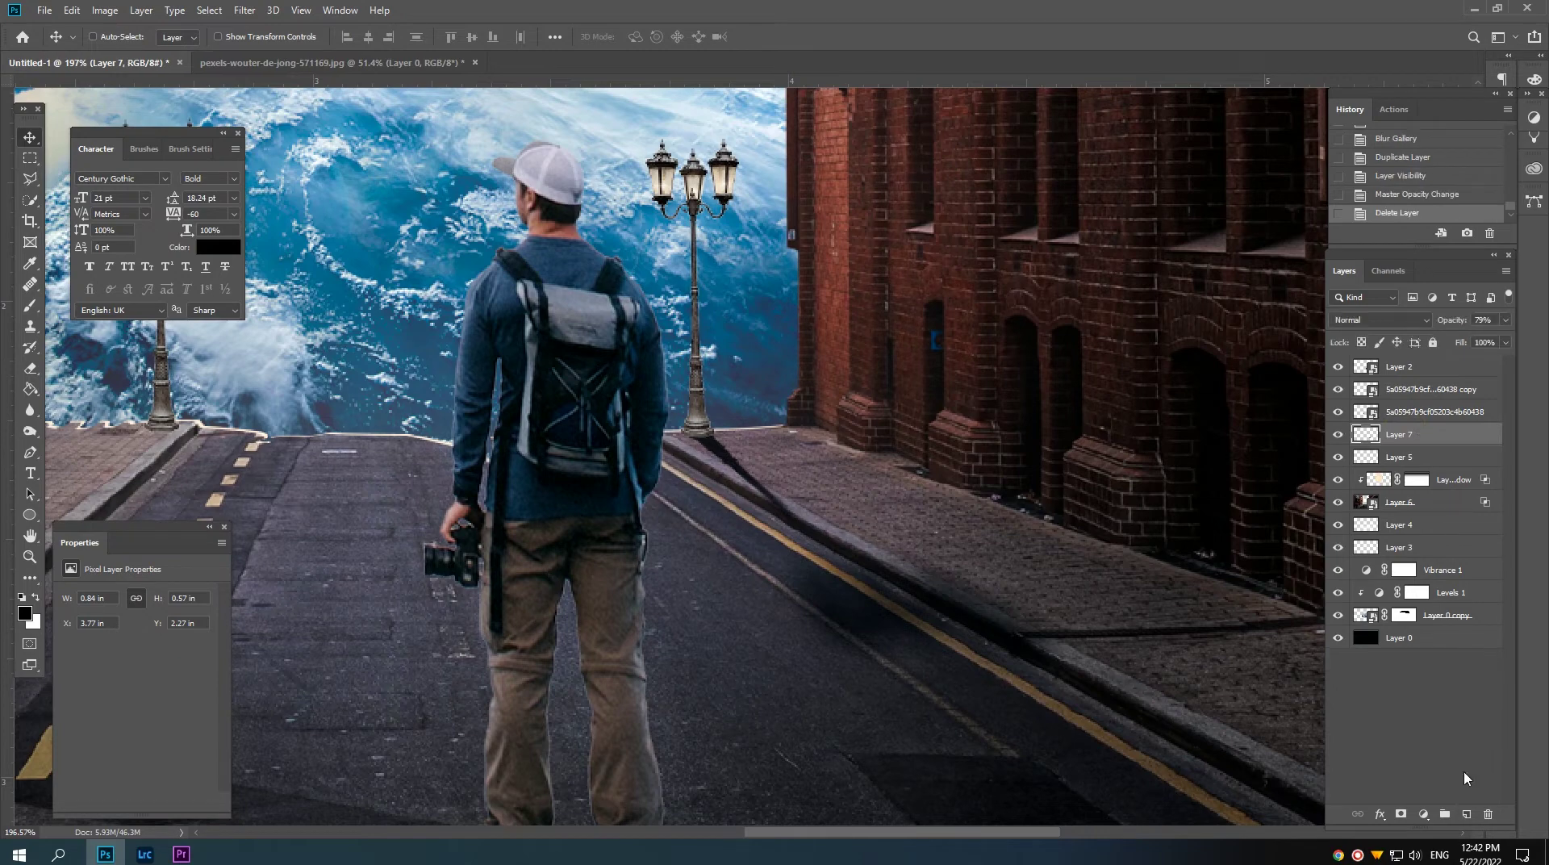
{"action": "left_click", "coordinate": [1467, 814]}
{"action": "scroll", "coordinate": [688, 426], "scroll_direction": "up", "scroll_amount": 5}
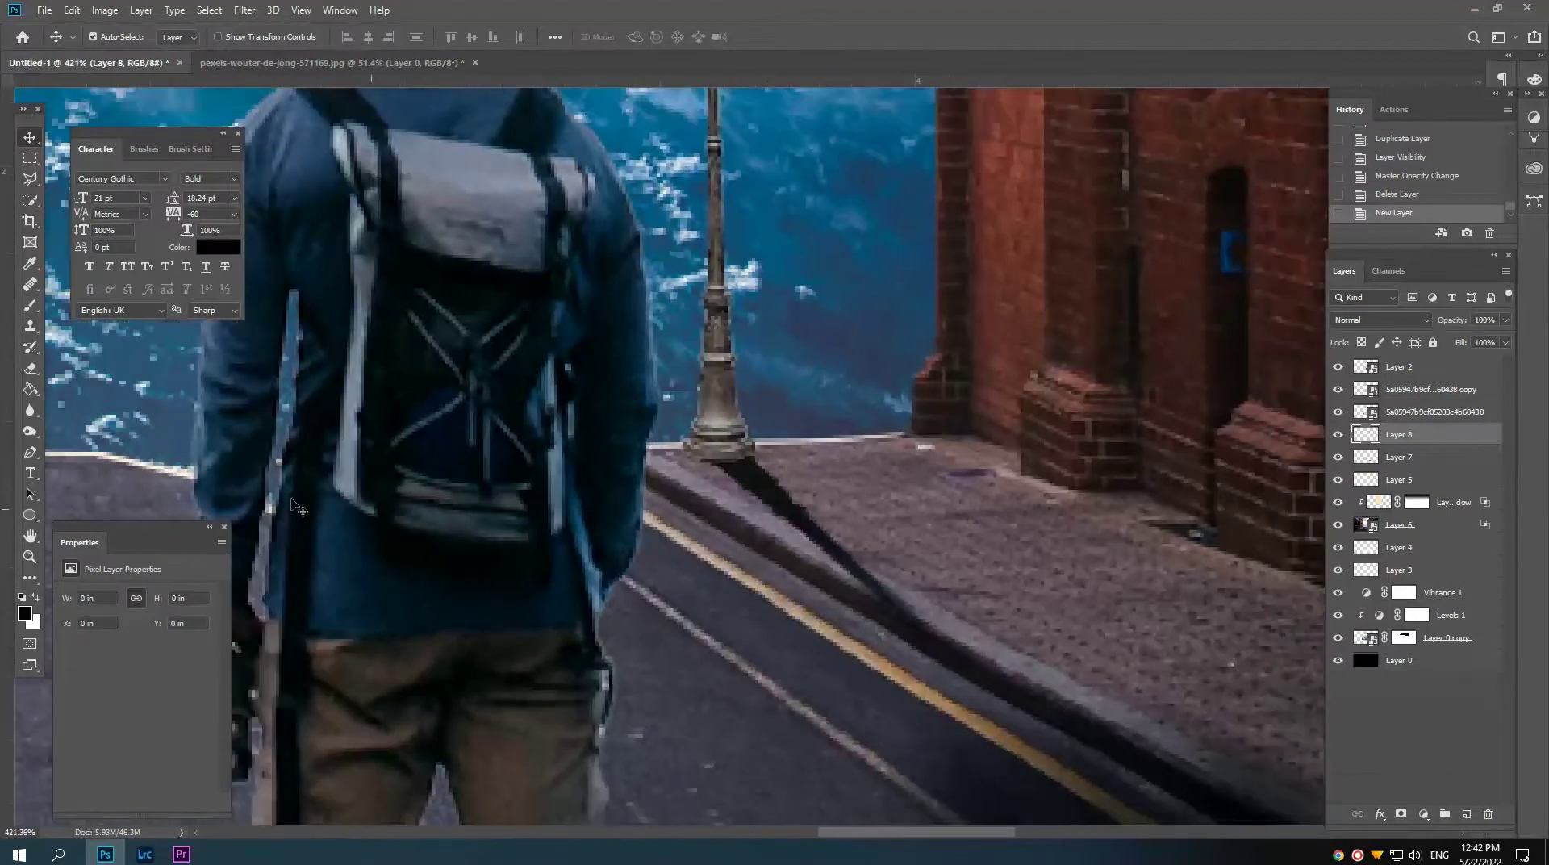
Step: Paint darker contact shading at the lamp-post base with a smaller brush at 30% opacity
{"action": "left_click", "coordinate": [31, 307]}
{"action": "right_click", "coordinate": [779, 562]}
{"action": "double_click", "coordinate": [804, 671]}
{"action": "key", "text": "3"}
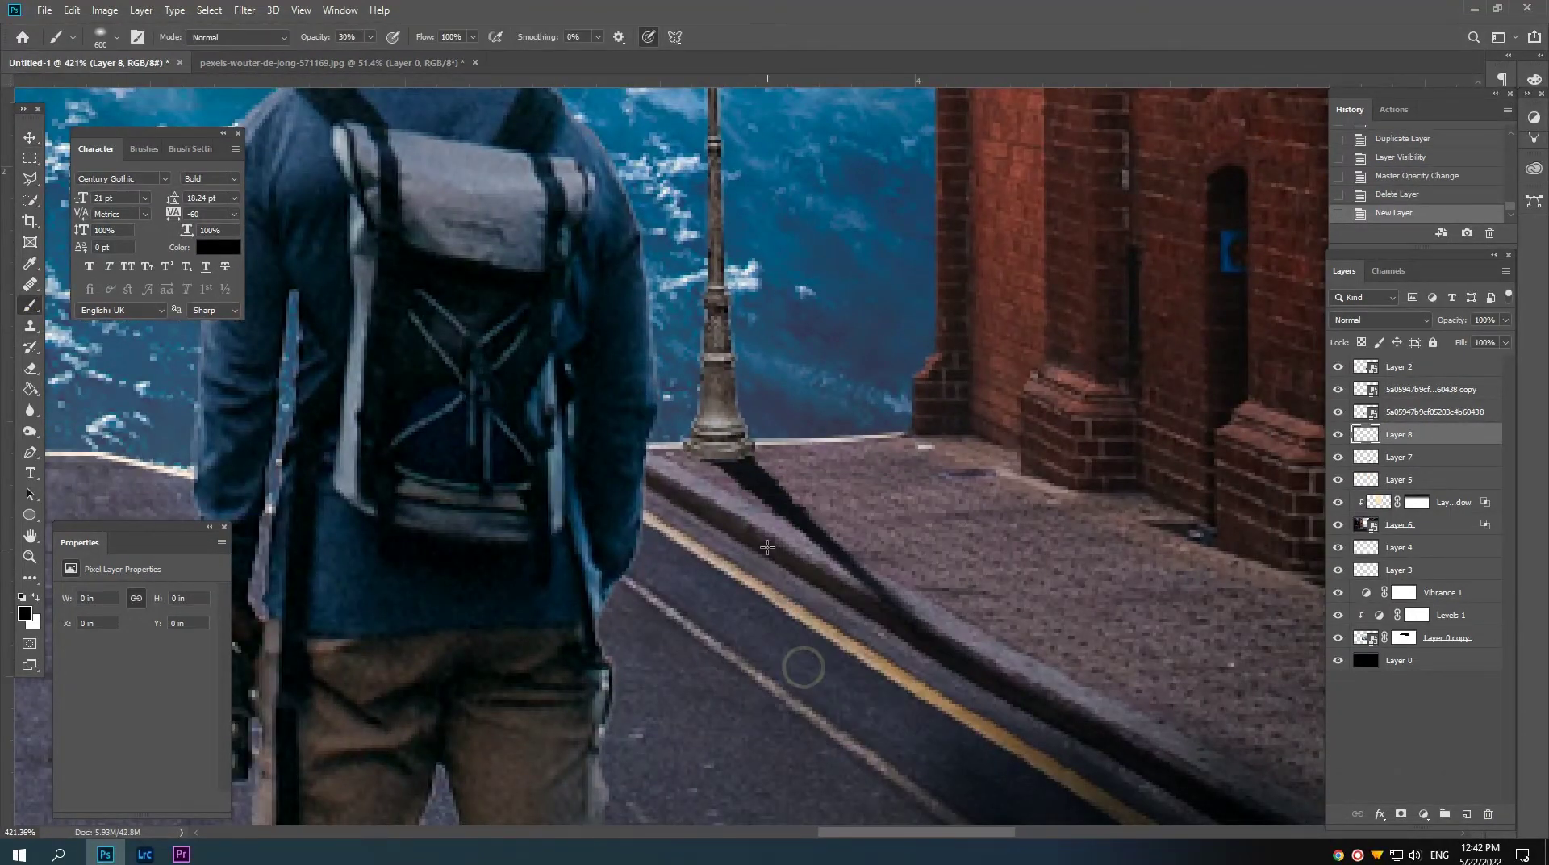
{"action": "key", "text": "ctrl+0"}
{"action": "key", "text": "bracketleft"}
{"action": "key", "text": "bracketleft"}
{"action": "key", "text": "bracketleft"}
{"action": "key", "text": "bracketleft"}
{"action": "key", "text": "bracketleft"}
{"action": "key", "text": "bracketleft"}
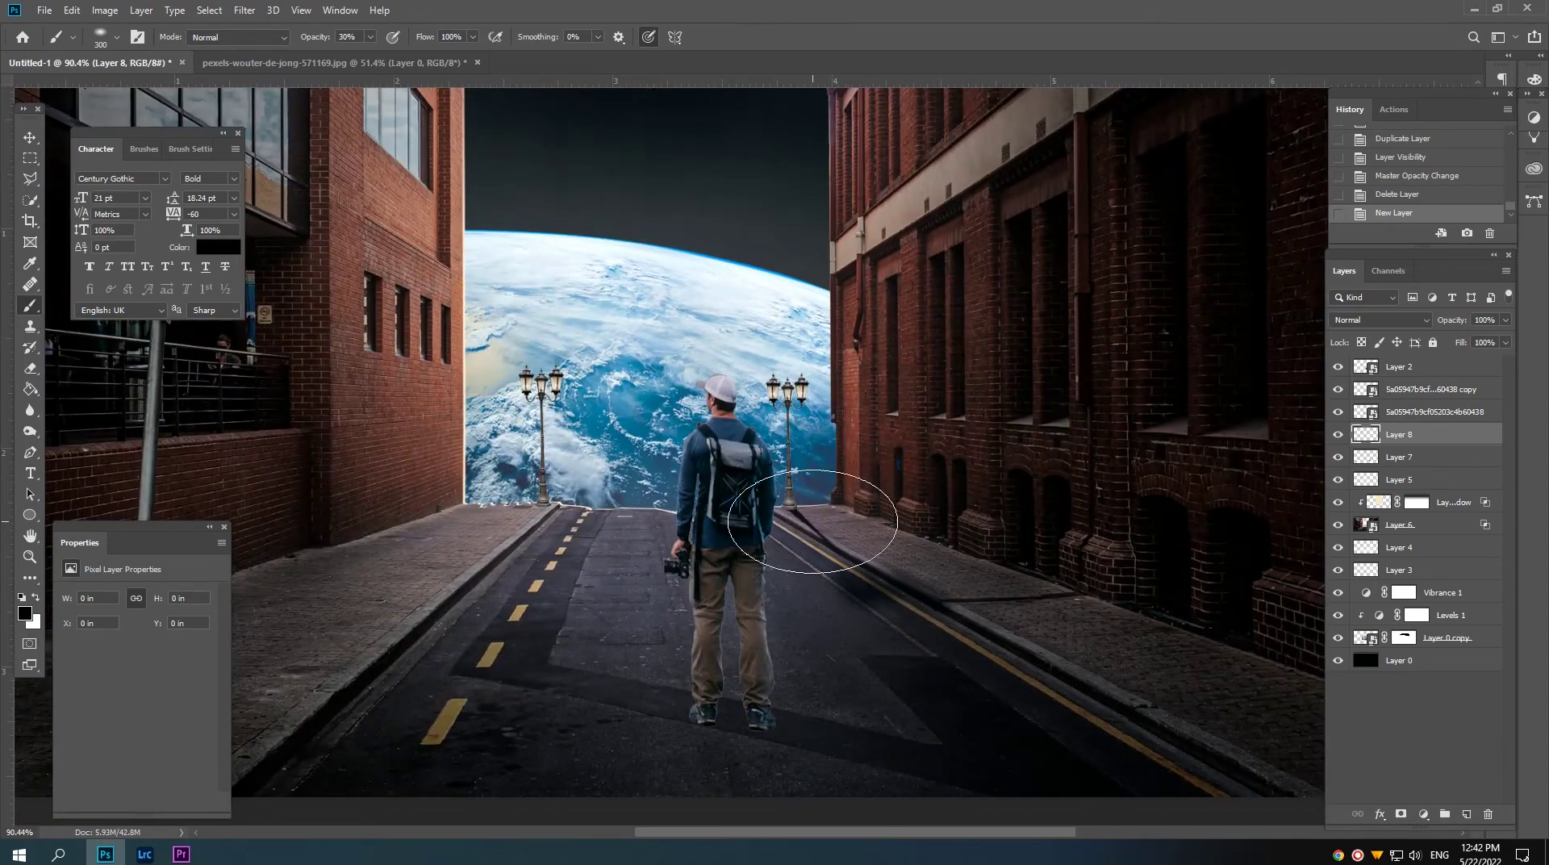
{"action": "key", "text": "bracketleft"}
{"action": "key", "text": "bracketleft"}
{"action": "key", "text": "bracketleft"}
{"action": "scroll", "coordinate": [810, 522], "scroll_direction": "up", "scroll_amount": 2}
{"action": "scroll", "coordinate": [798, 520], "scroll_direction": "up", "scroll_amount": 2}
{"action": "scroll", "coordinate": [777, 514], "scroll_direction": "up", "scroll_amount": 1}
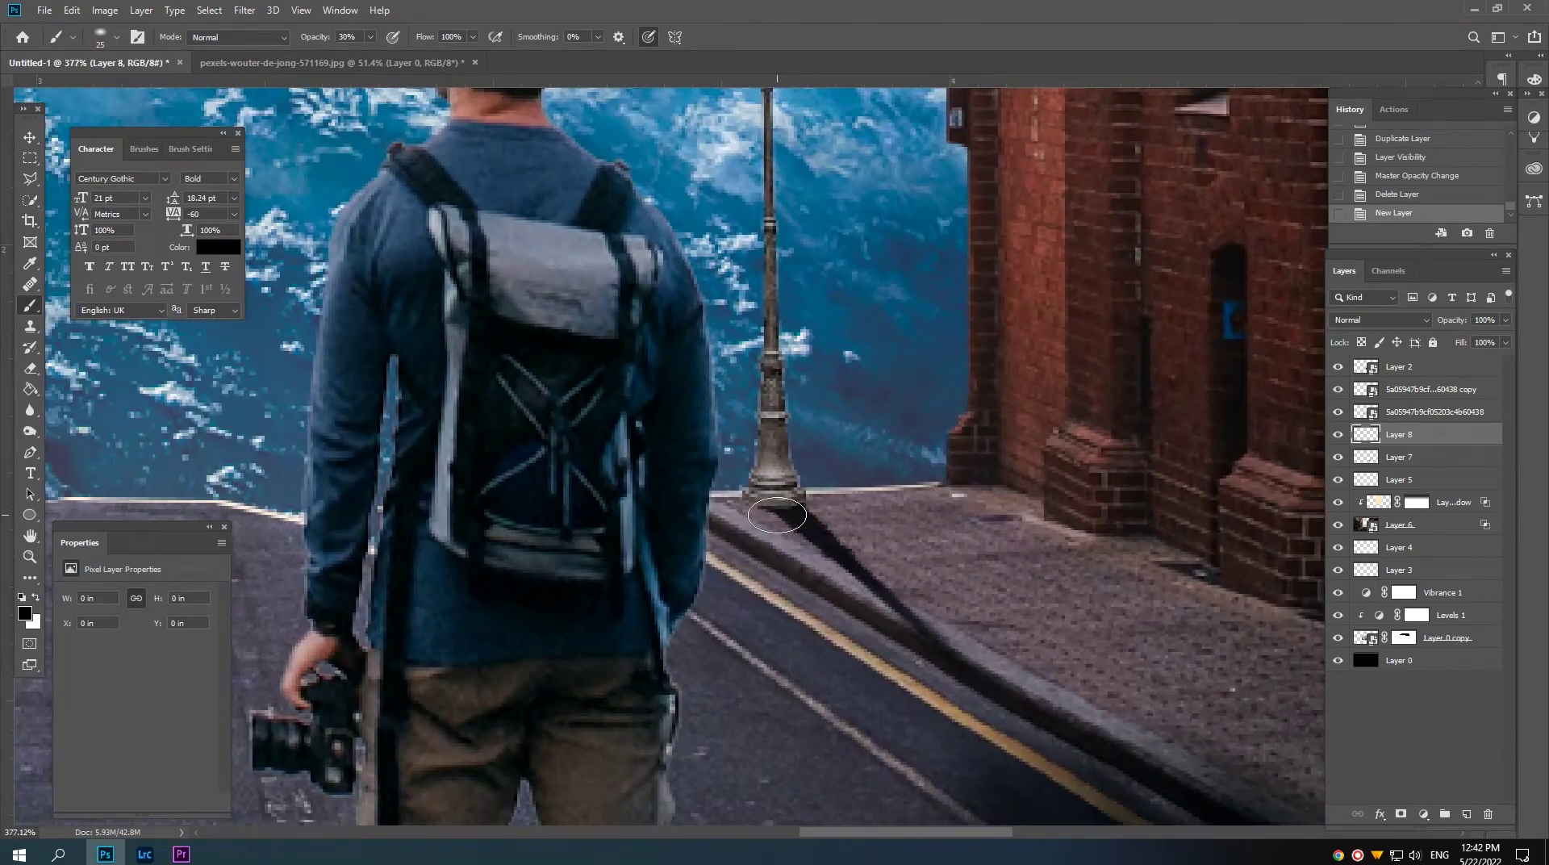
{"action": "mouse_move", "coordinate": [773, 503]}
{"action": "left_mouse_down"}
{"action": "mouse_move", "coordinate": [815, 520]}
{"action": "mouse_move", "coordinate": [794, 517]}
{"action": "mouse_move", "coordinate": [837, 555]}
{"action": "left_mouse_up"}
Step: Set Layer 8's opacity to 81% and select Layer 7 along with it
{"action": "key", "text": "bracketright"}
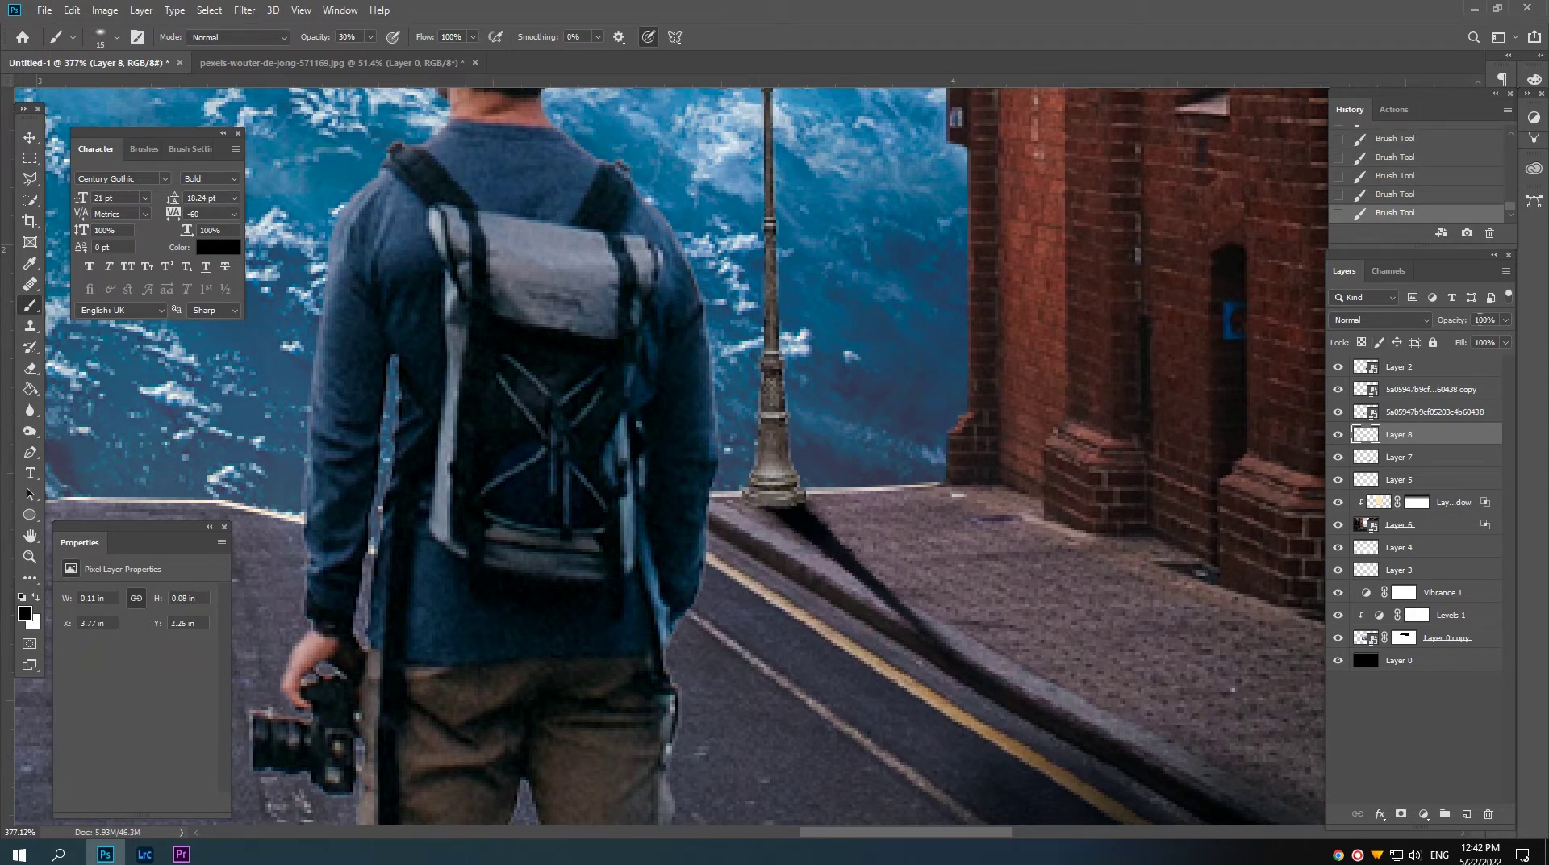
{"action": "left_click_drag", "start_coordinate": [1454, 320], "coordinate": [1439, 321]}
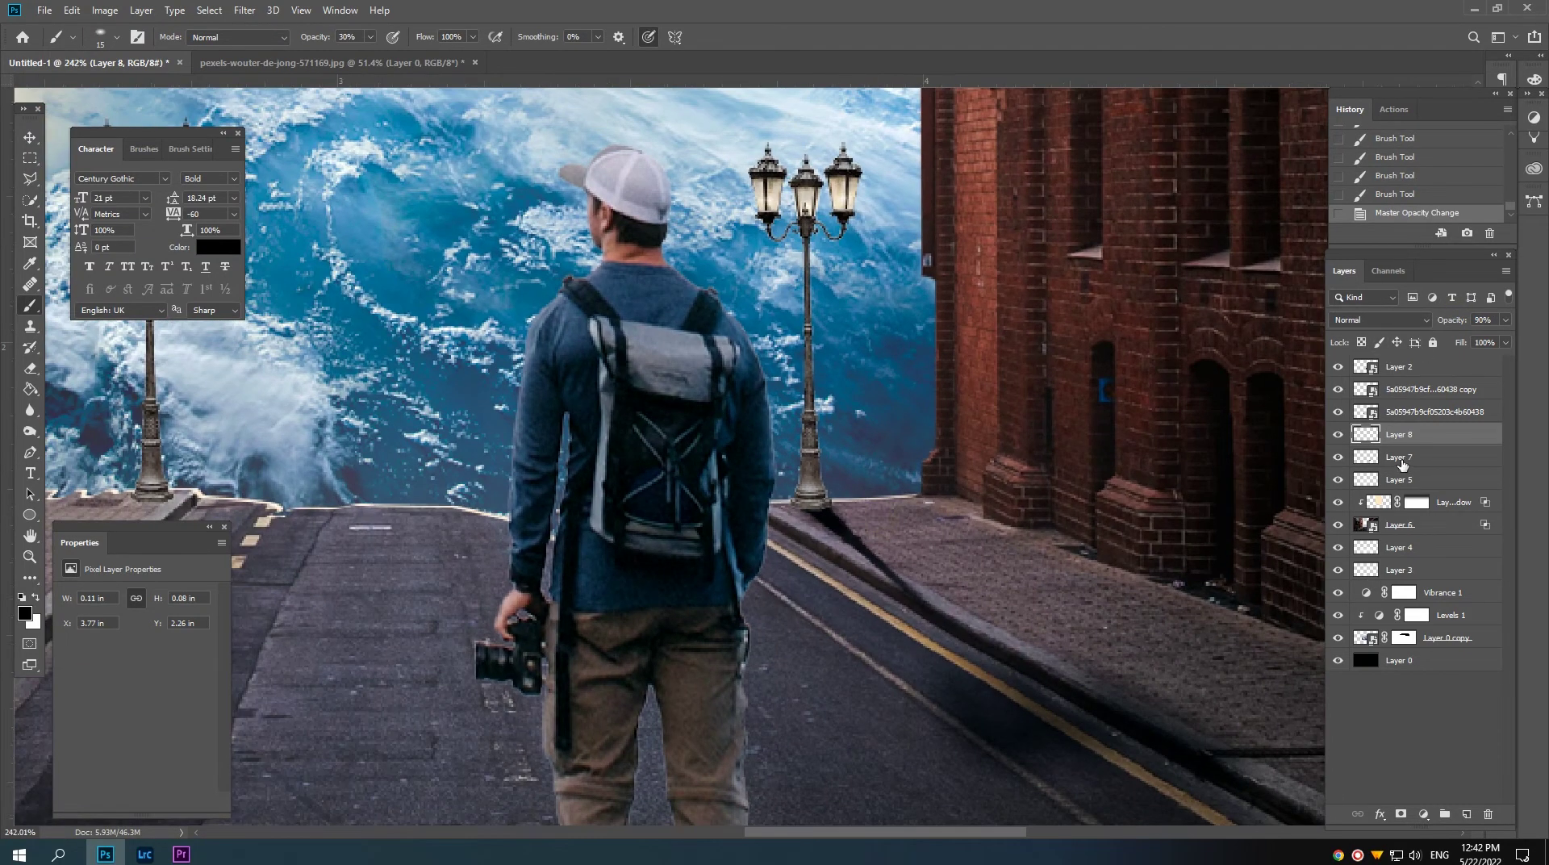
{"action": "left_click", "coordinate": [1403, 457], "text": "shift"}
Step: Merge the shadow layers, then place a horizontally flipped shadow copy on the left sidewalk
{"action": "key", "text": "ctrl+e"}
{"action": "key", "text": "ctrl+0"}
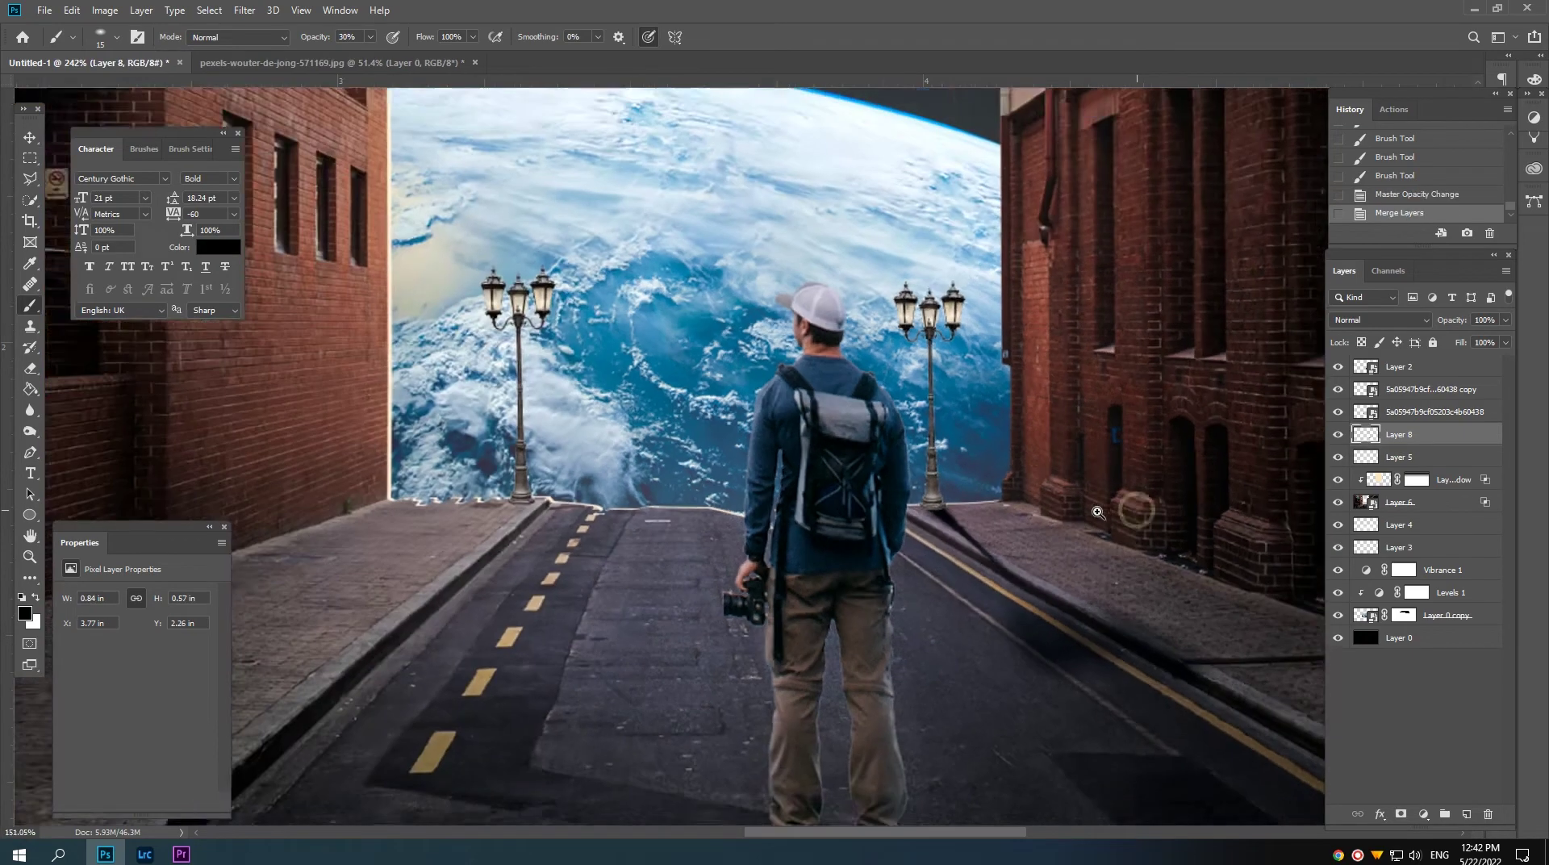
{"action": "key", "text": "v"}
{"action": "left_click_drag", "start_coordinate": [528, 558], "coordinate": [572, 561]}
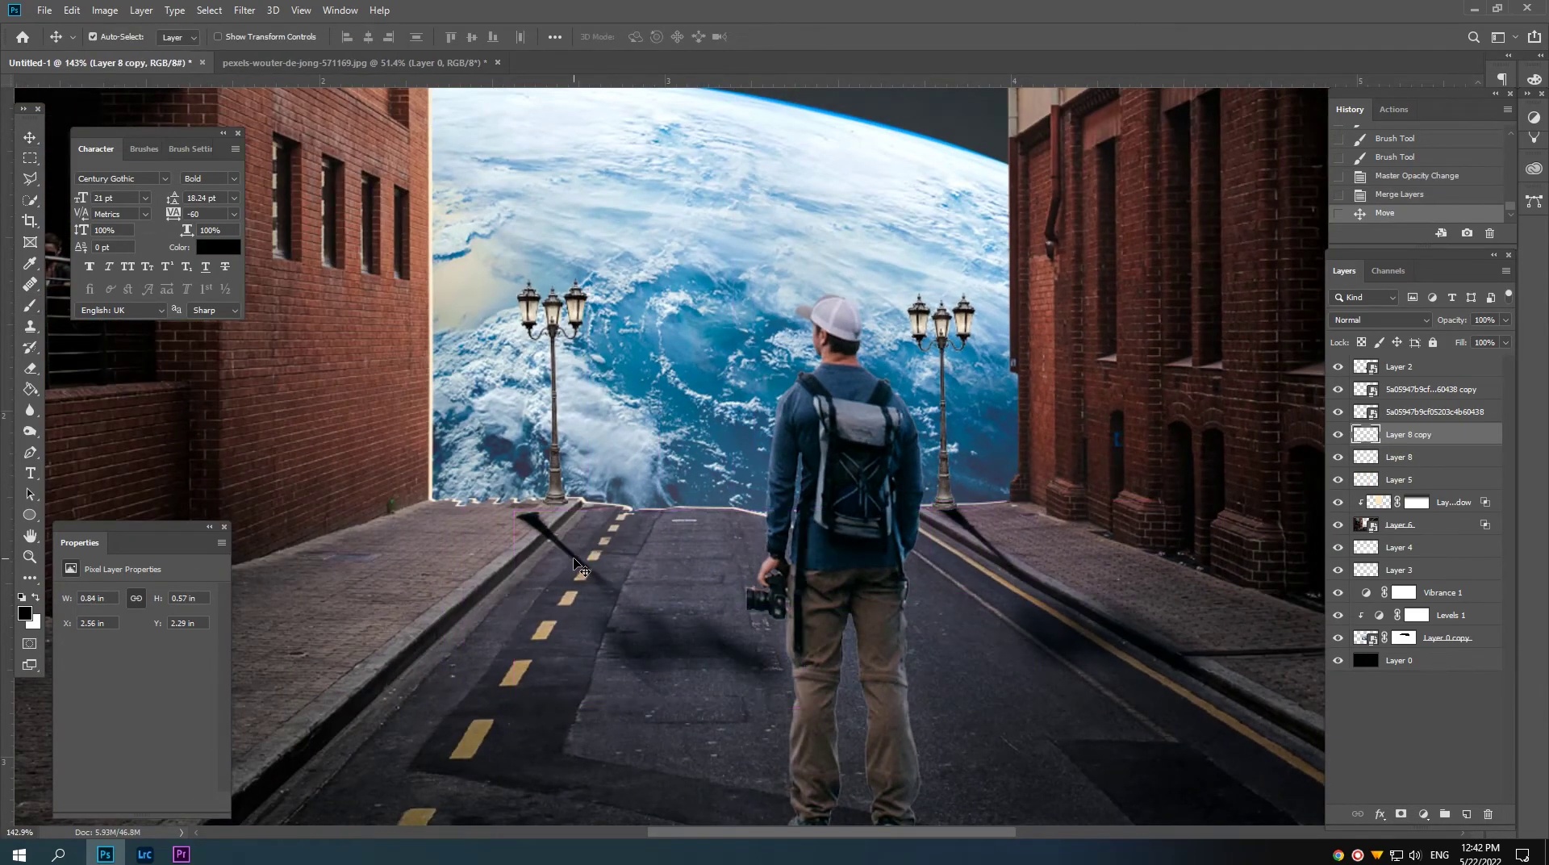
{"action": "key", "text": "ctrl+t"}
{"action": "right_click", "coordinate": [582, 558]}
{"action": "left_click", "coordinate": [663, 758]}
{"action": "left_click_drag", "start_coordinate": [632, 609], "coordinate": [398, 589]}
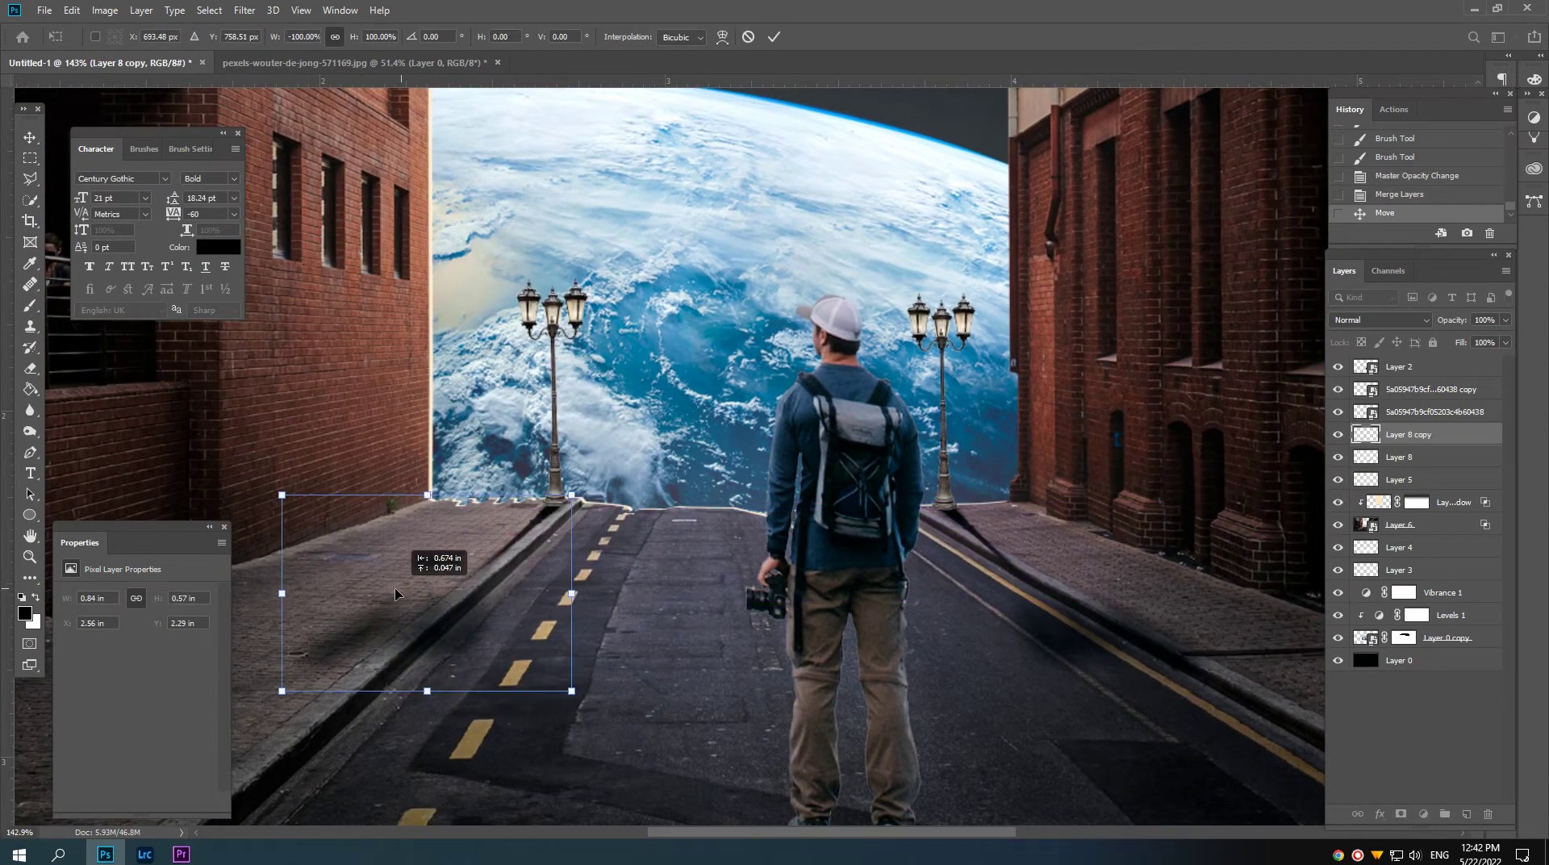
{"action": "key", "text": "Return"}
{"action": "key", "text": "Left"}
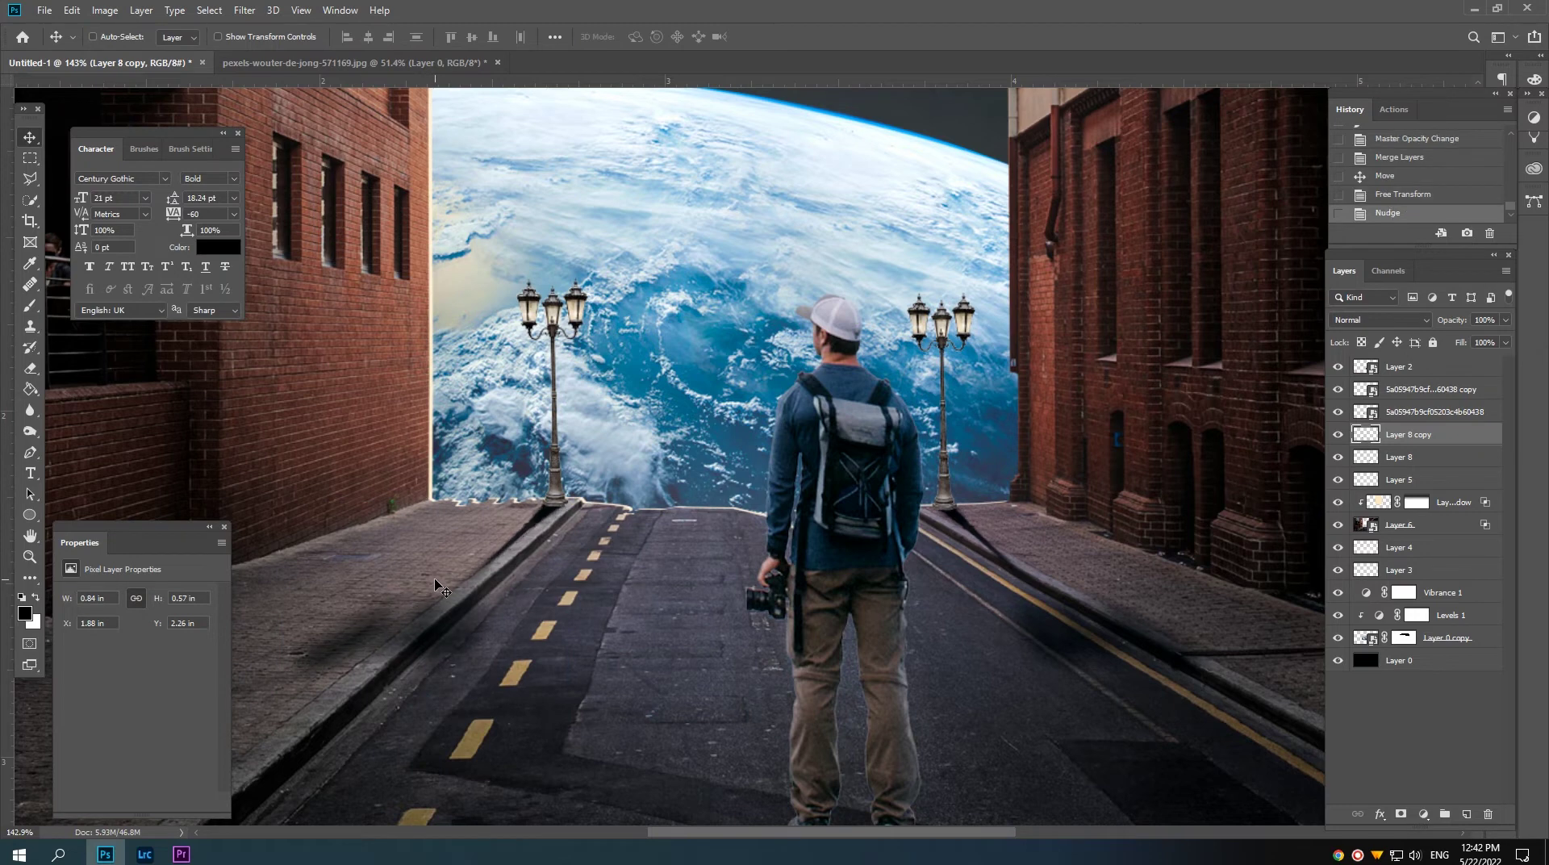
Step: Merge the upper and lower lamp-post layers into one layer
{"action": "left_click", "coordinate": [670, 549], "text": "alt"}
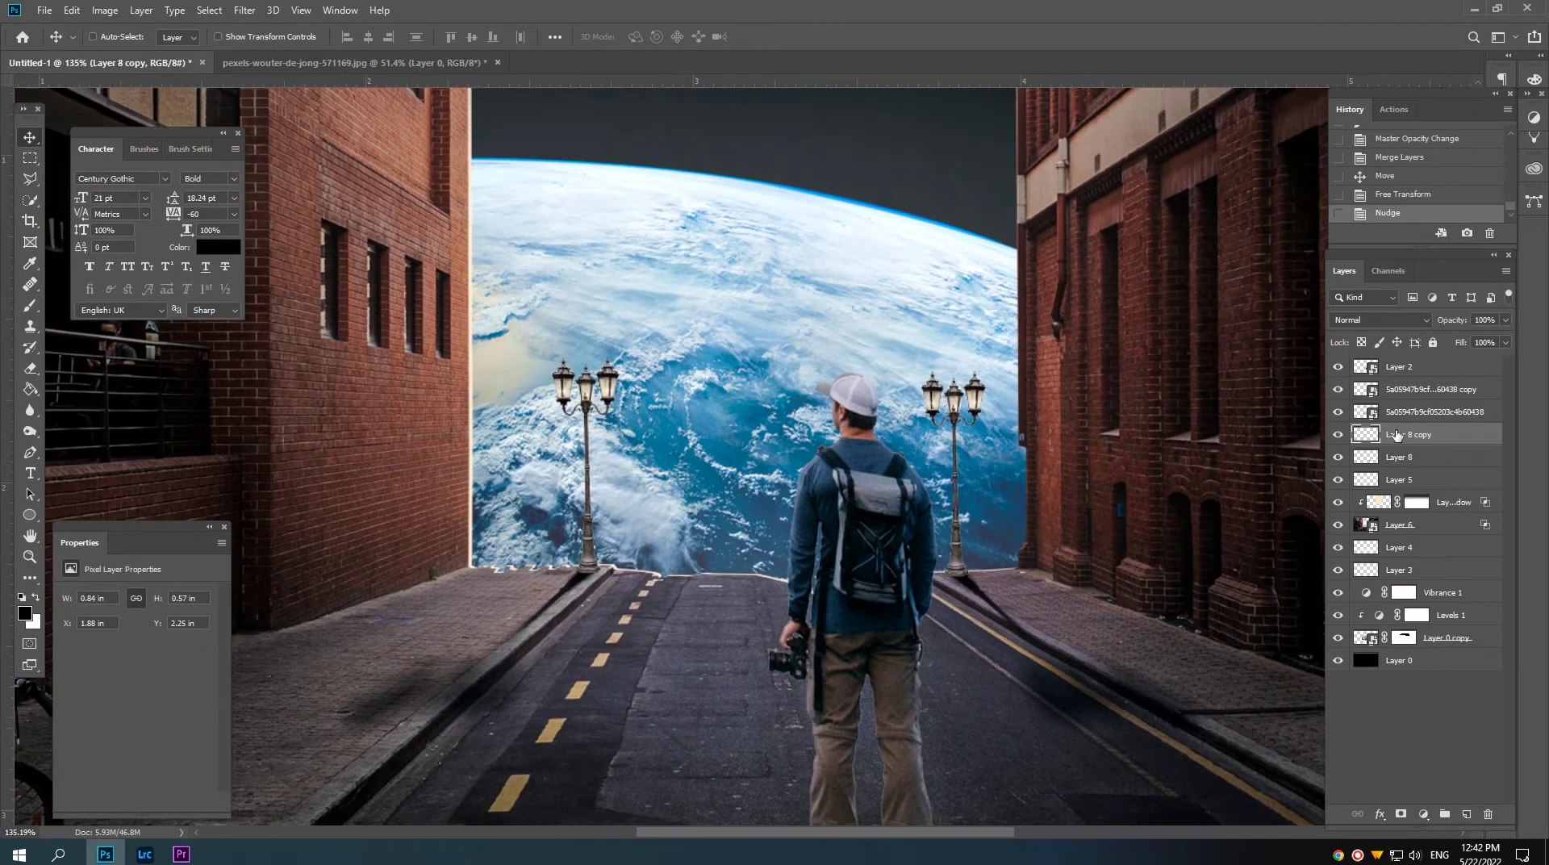
{"action": "left_click", "coordinate": [1432, 389]}
{"action": "left_click", "coordinate": [1432, 411], "text": "shift"}
{"action": "key", "text": "ctrl+e"}
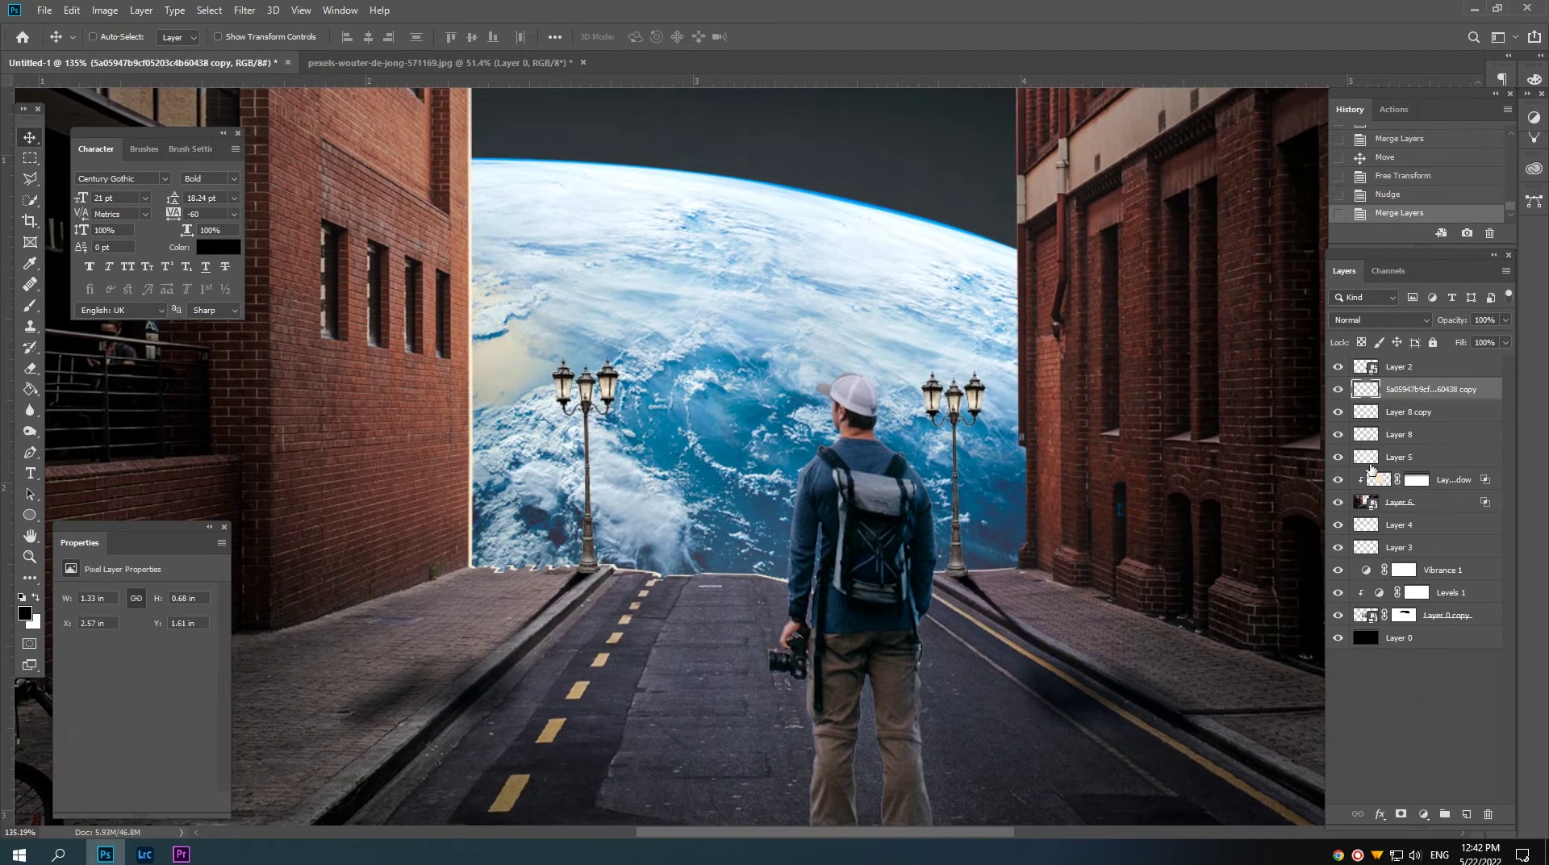
Step: Darken the lamp posts with clipped Levels 2 (midtones 0.84, output 18–99) and add Layer 9
{"action": "left_click", "coordinate": [1338, 388]}
{"action": "left_click", "coordinate": [1337, 389]}
{"action": "right_click", "coordinate": [1444, 592]}
{"action": "left_click", "coordinate": [751, 682]}
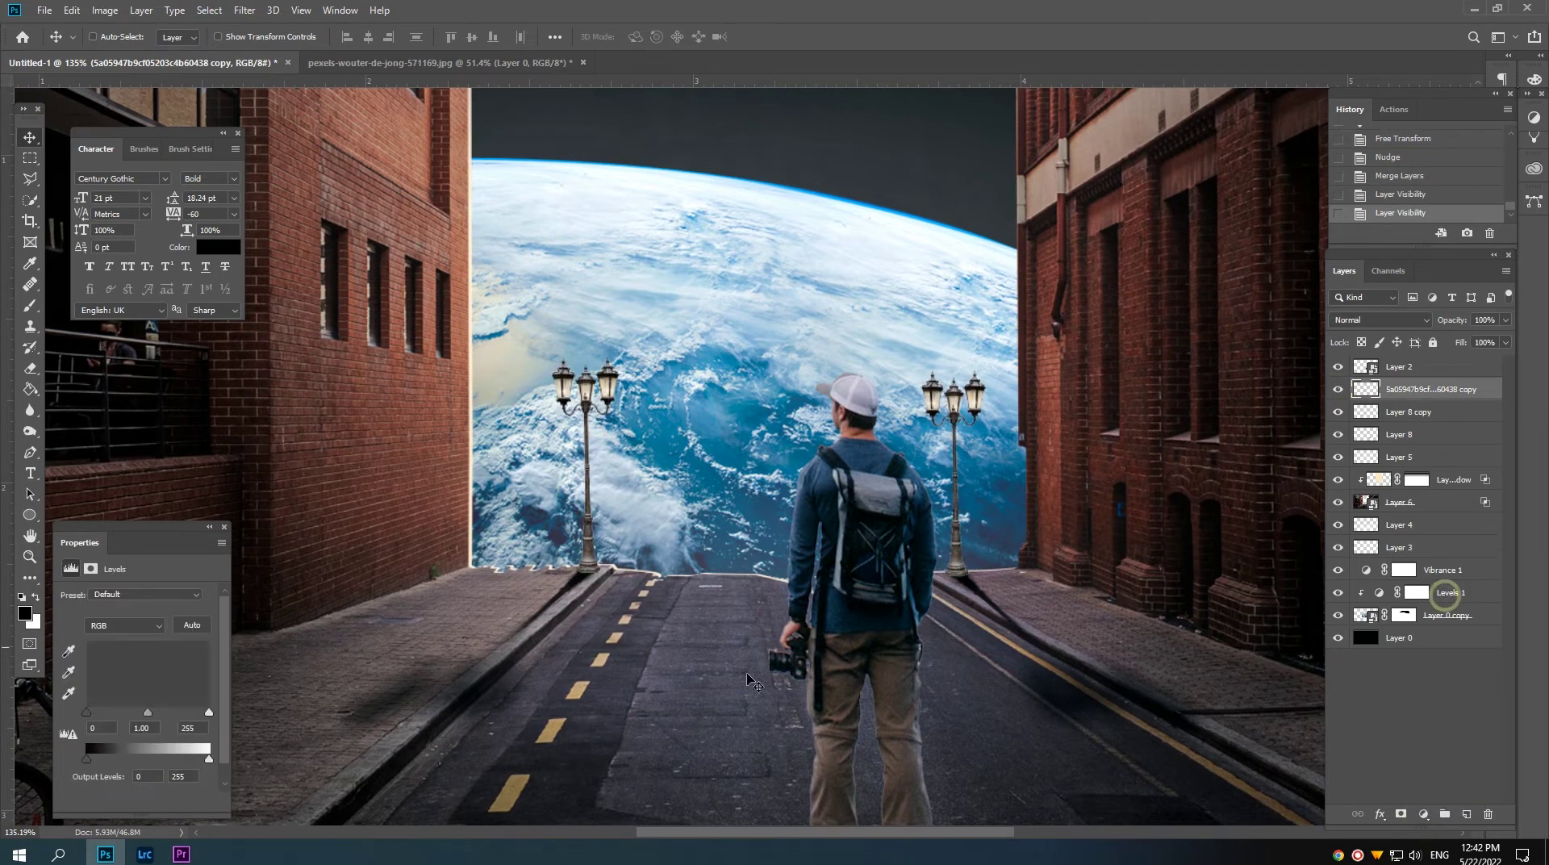
{"action": "key", "text": "ctrl+alt+g"}
{"action": "mouse_move", "coordinate": [184, 761]}
{"action": "left_mouse_down"}
{"action": "mouse_move", "coordinate": [127, 776]}
{"action": "mouse_move", "coordinate": [96, 760]}
{"action": "left_mouse_up"}
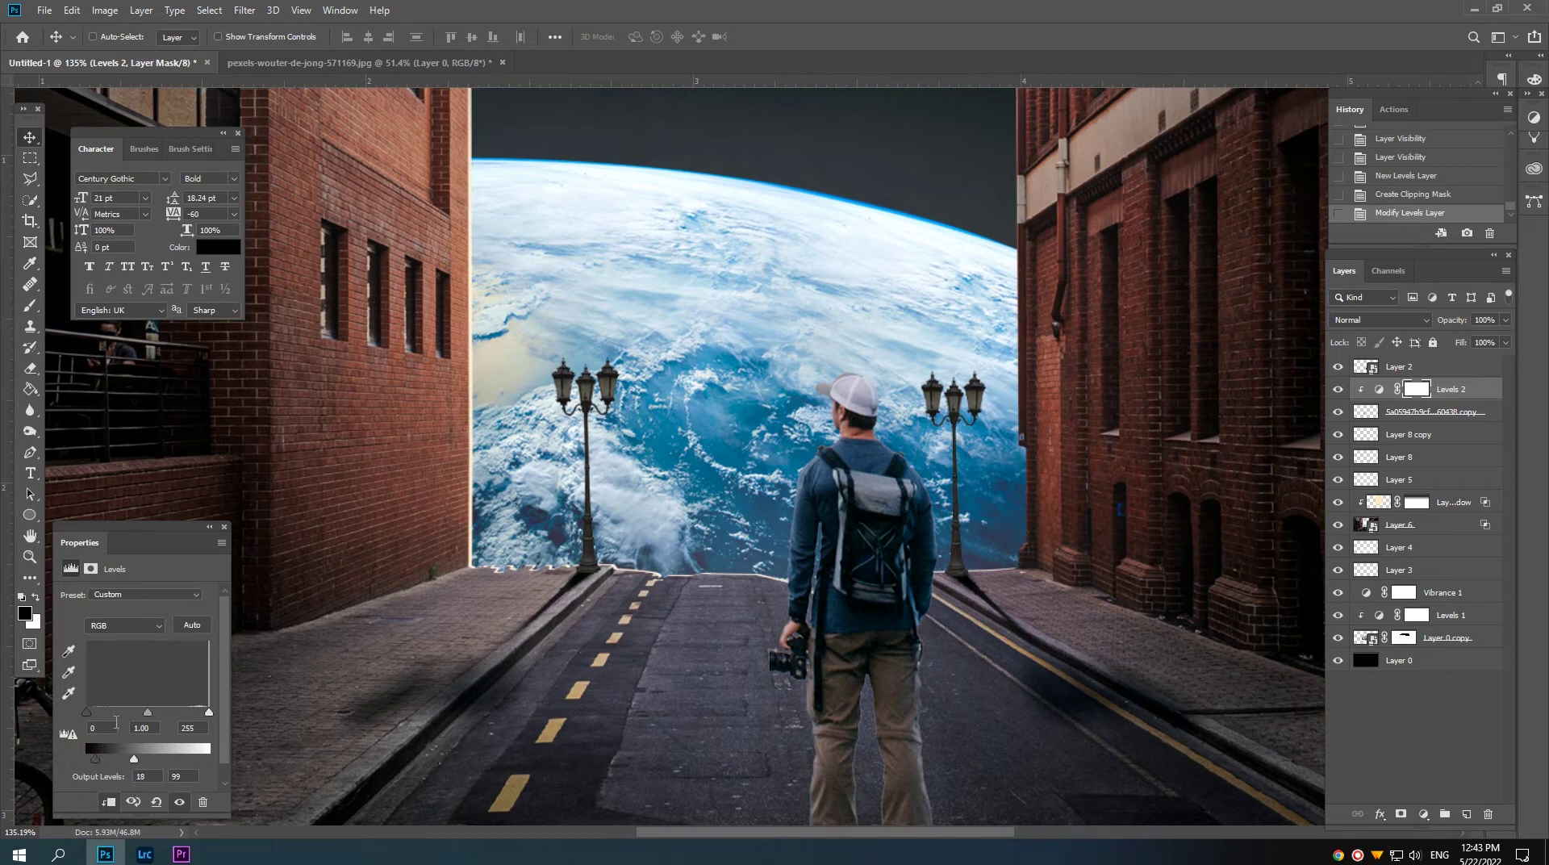
{"action": "left_click_drag", "start_coordinate": [147, 712], "coordinate": [156, 713]}
{"action": "left_click", "coordinate": [1467, 814]}
{"action": "left_click", "coordinate": [1379, 320]}
Step: Set Layer 9 to Color Dodge and choose foreground colour #e1b753
{"action": "left_click", "coordinate": [1352, 470]}
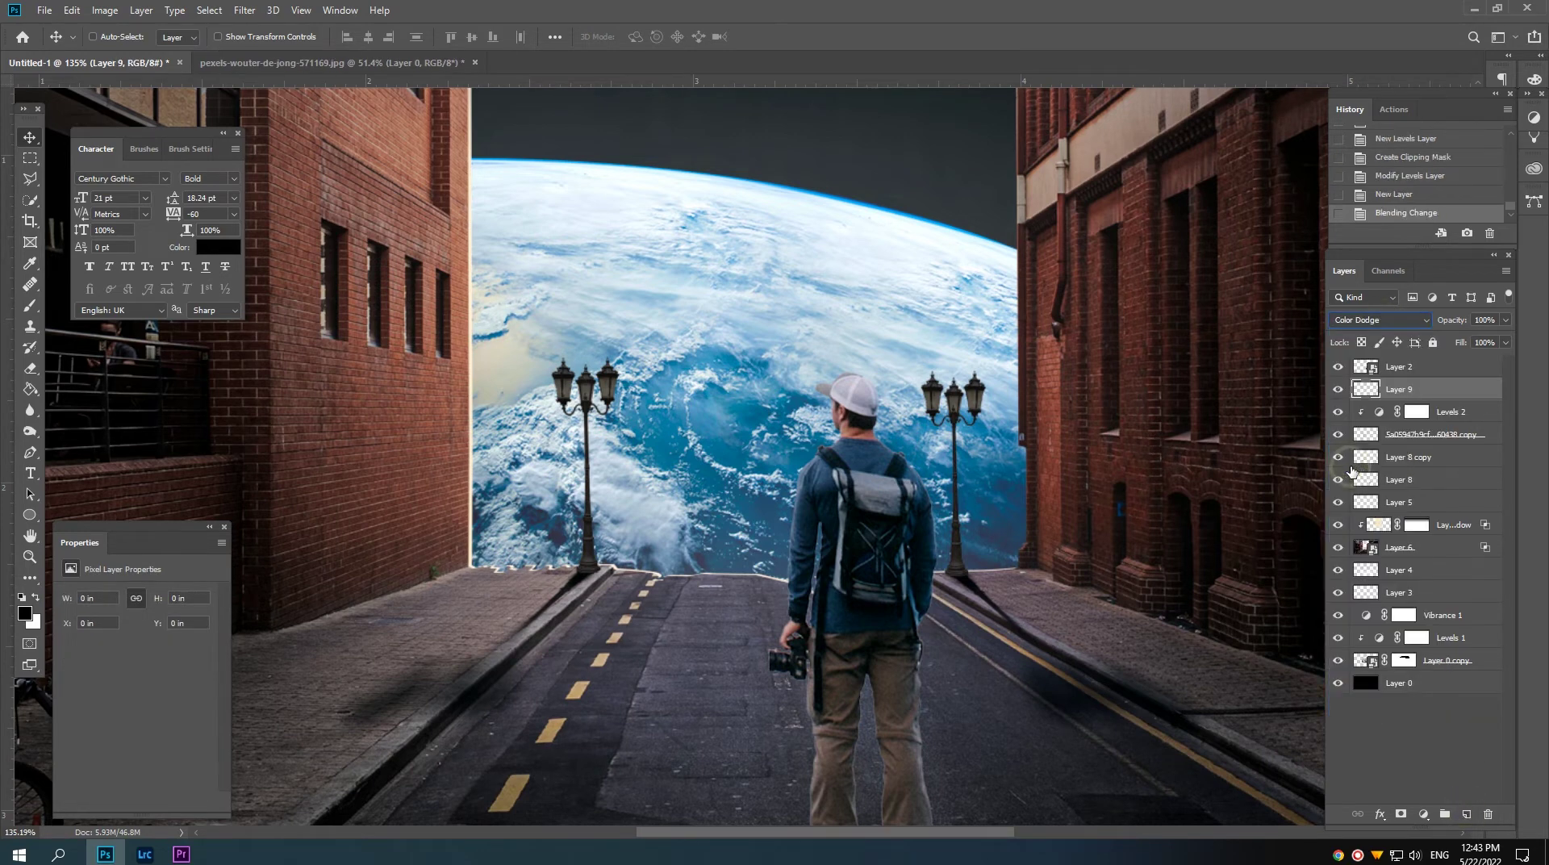
{"action": "left_click", "coordinate": [35, 597]}
{"action": "left_click", "coordinate": [24, 613]}
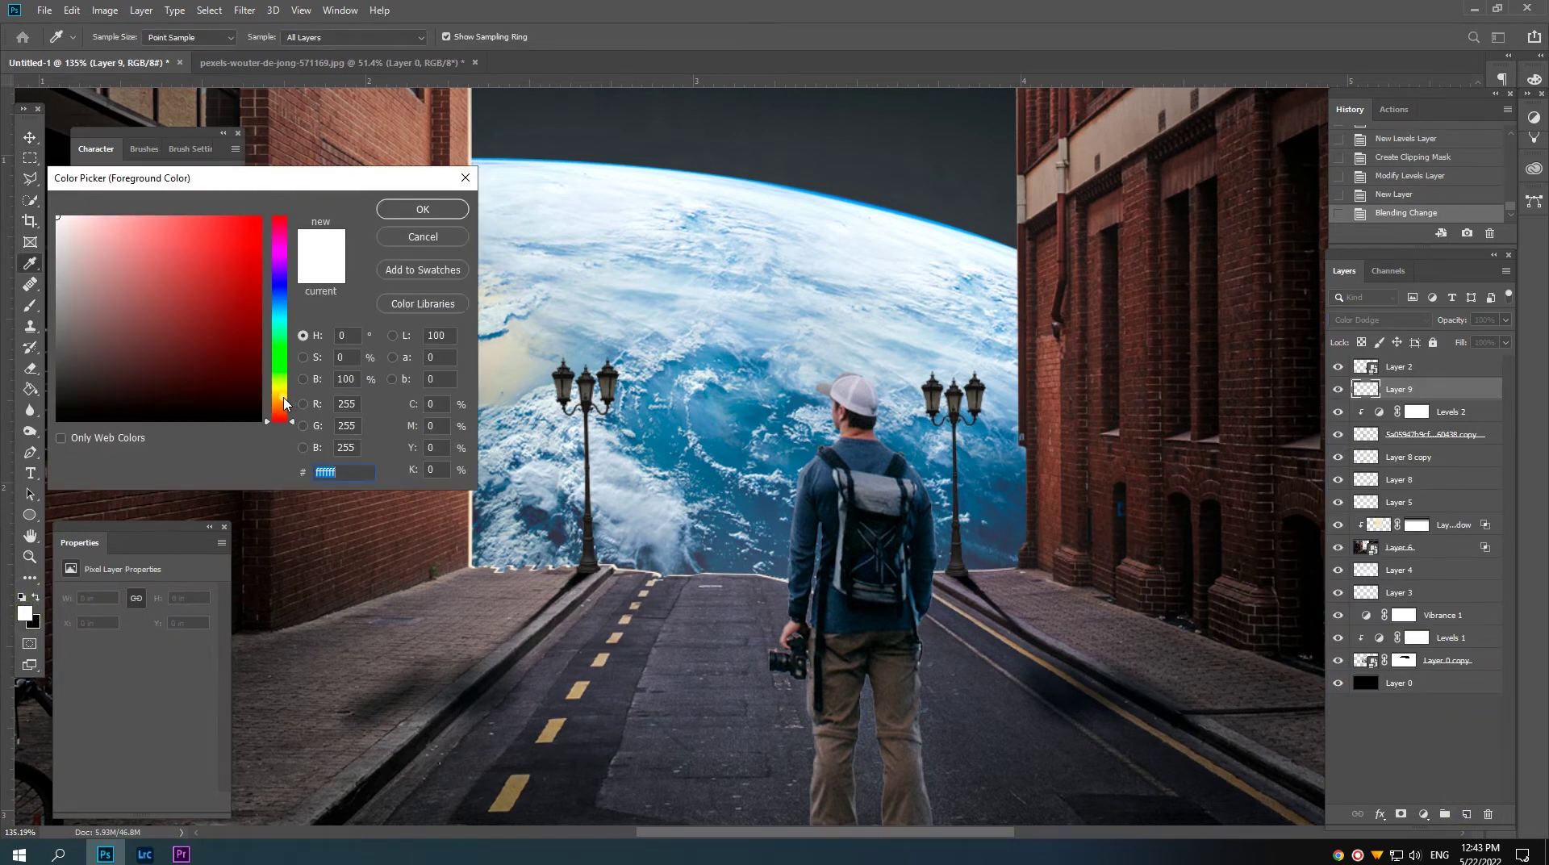
{"action": "left_click_drag", "start_coordinate": [284, 404], "coordinate": [284, 397]}
{"action": "left_click_drag", "start_coordinate": [218, 266], "coordinate": [185, 240]}
{"action": "left_click", "coordinate": [394, 211]}
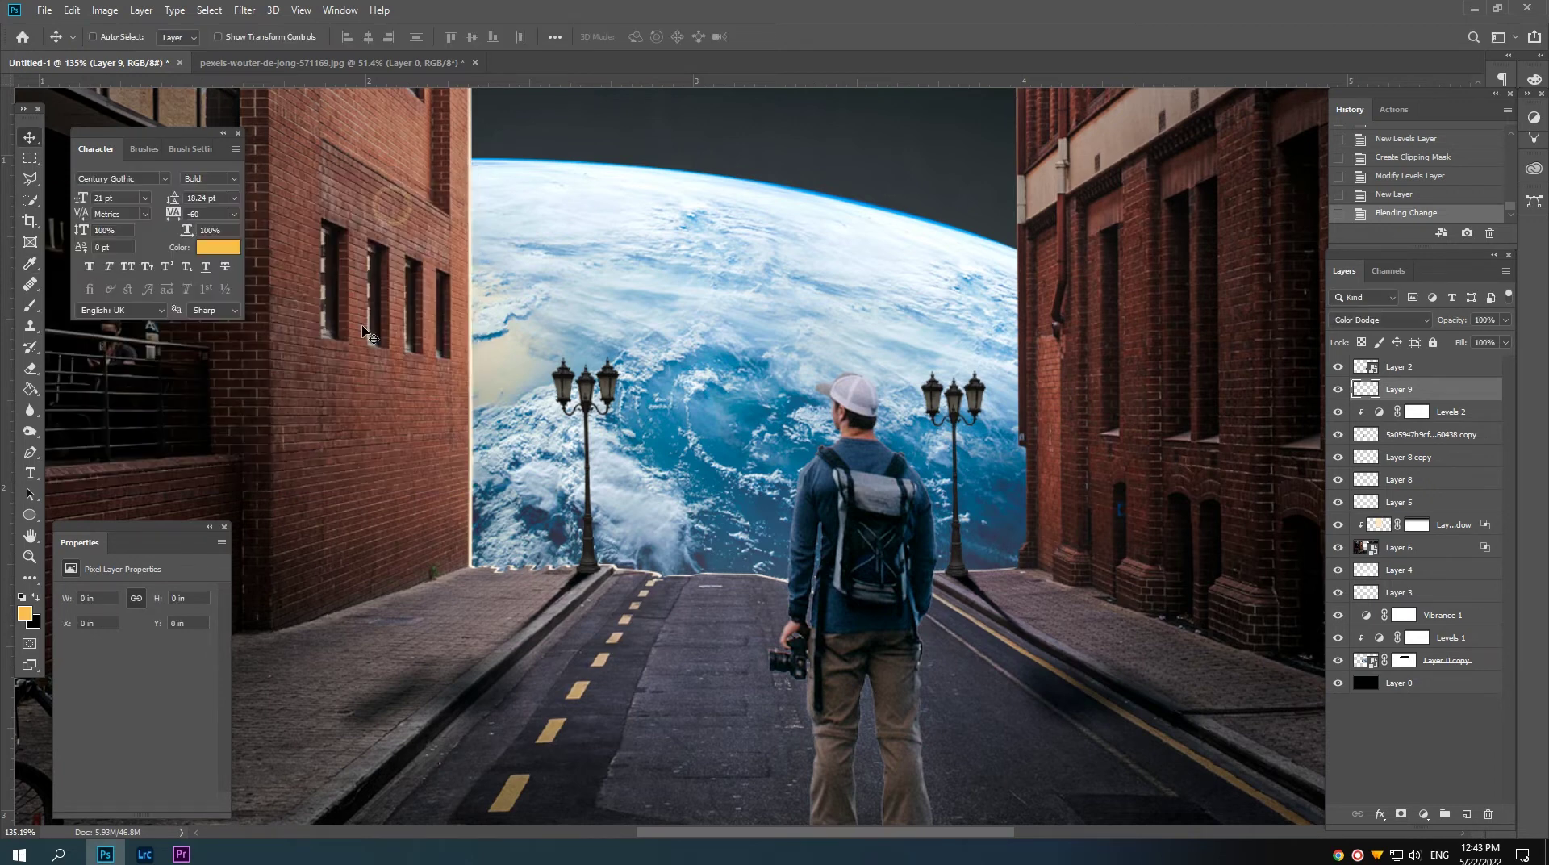
Step: Paint a warm glow onto the left post's lamp heads with a soft round brush
{"action": "left_click", "coordinate": [31, 305]}
{"action": "right_click", "coordinate": [945, 573]}
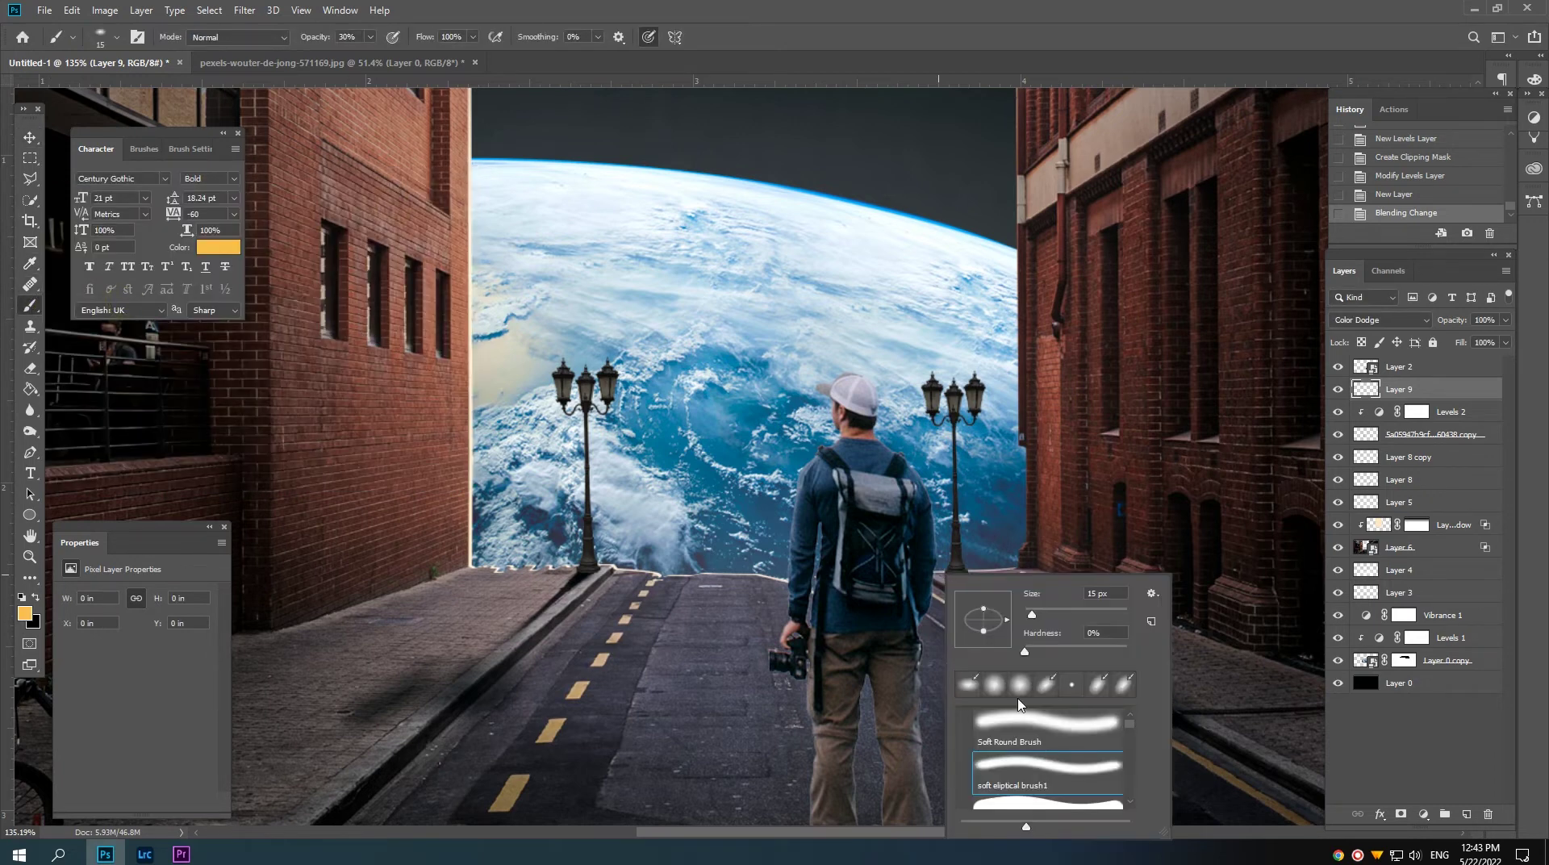
{"action": "double_click", "coordinate": [1013, 706]}
{"action": "scroll", "coordinate": [589, 413], "scroll_direction": "up", "scroll_amount": 2}
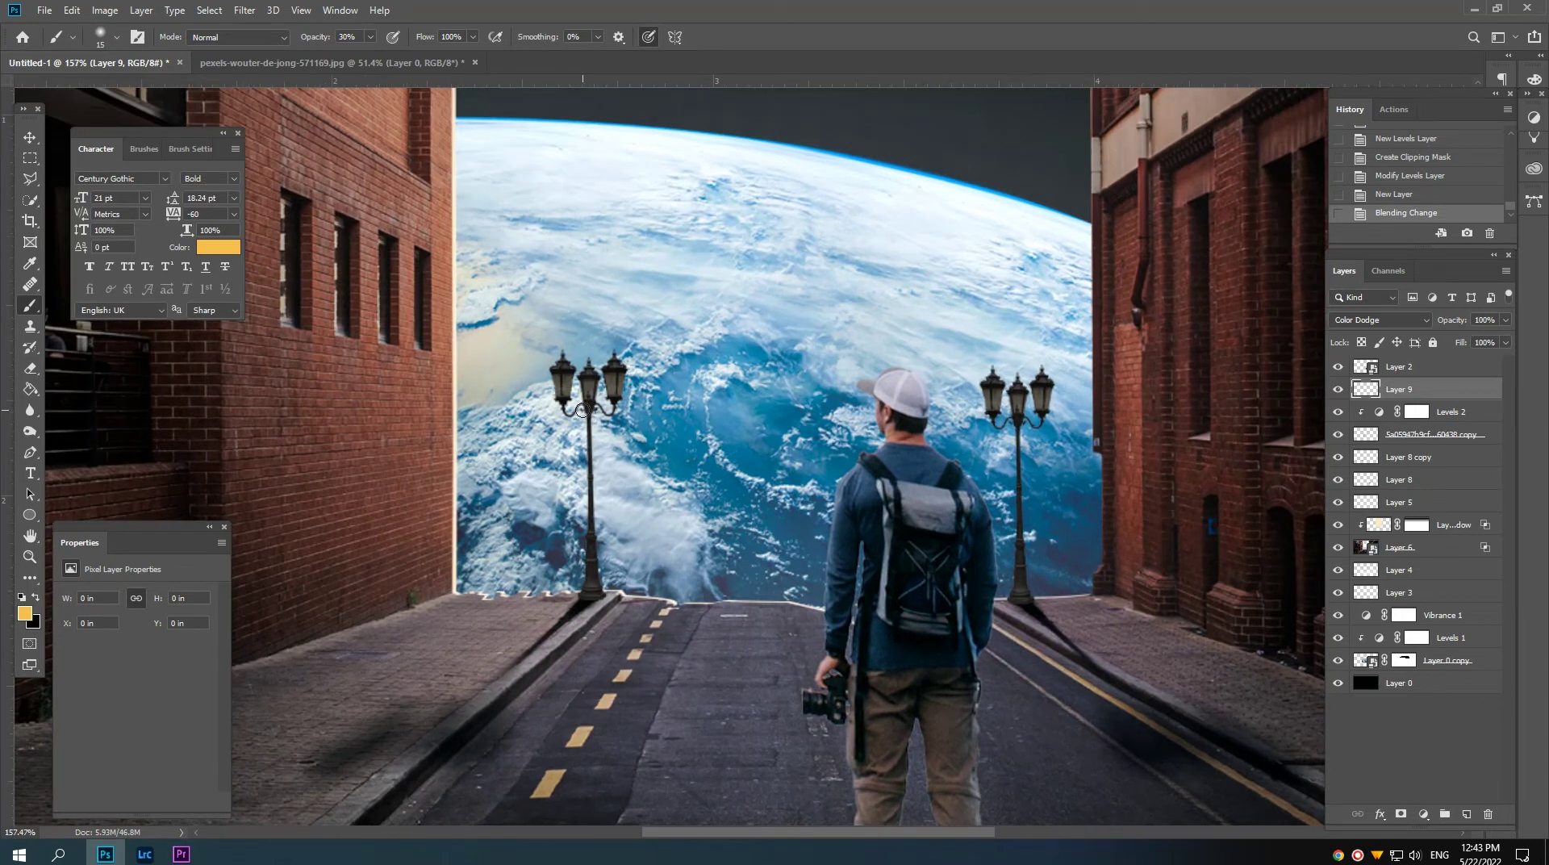
{"action": "left_click", "coordinate": [563, 390]}
{"action": "left_click", "coordinate": [563, 387]}
{"action": "left_click", "coordinate": [587, 387]}
{"action": "left_click", "coordinate": [590, 389]}
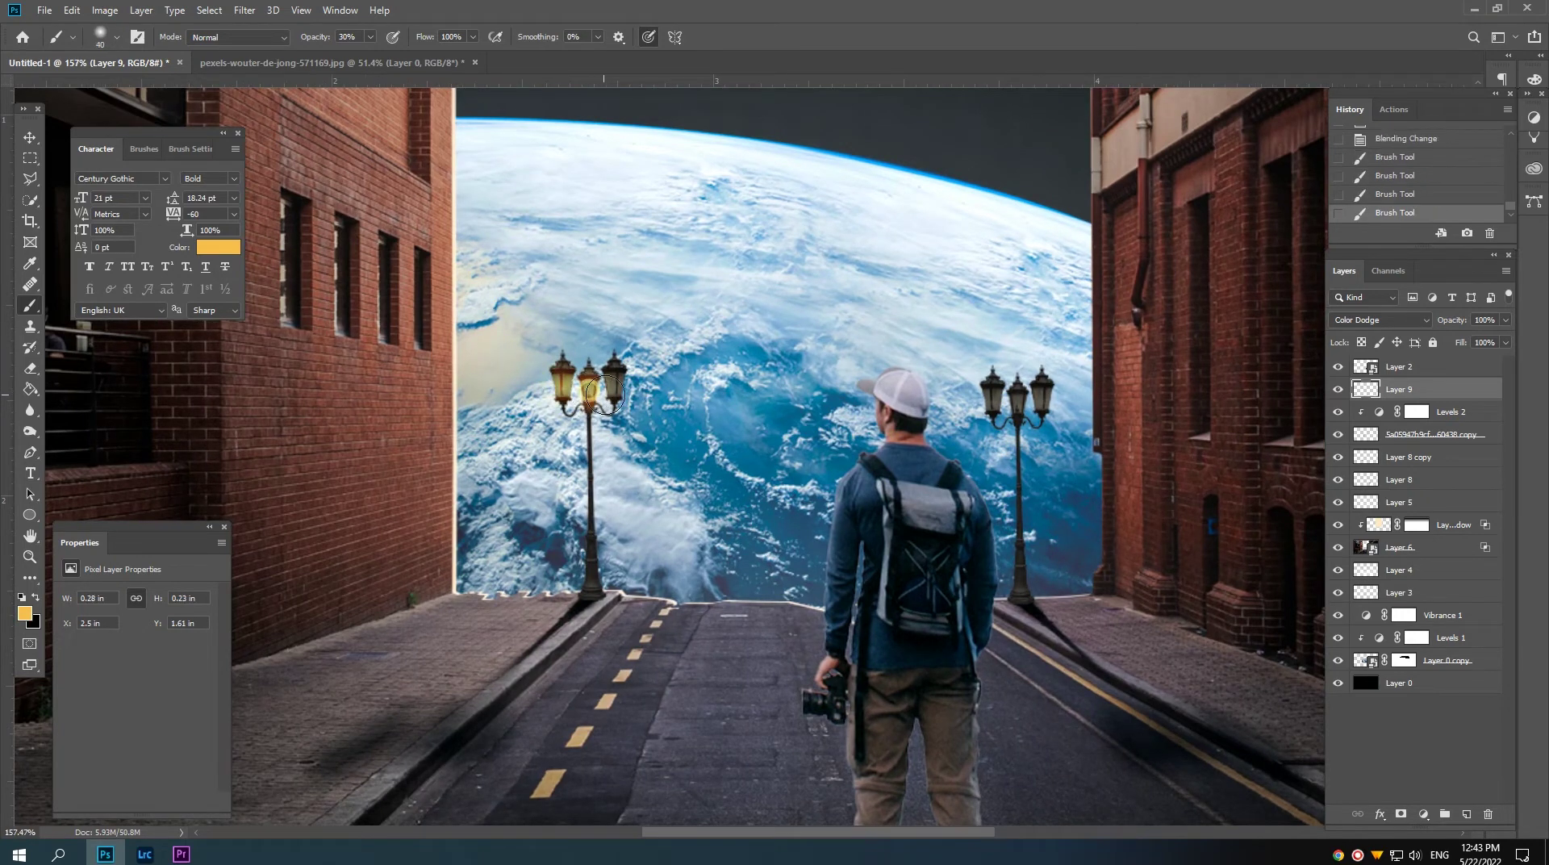
{"action": "left_click", "coordinate": [615, 383]}
{"action": "key", "text": "bracketright"}
Step: Paint glow onto the right post's lamp heads and brighten the left post's right lamp
{"action": "left_click", "coordinate": [991, 390]}
{"action": "left_click", "coordinate": [1016, 391]}
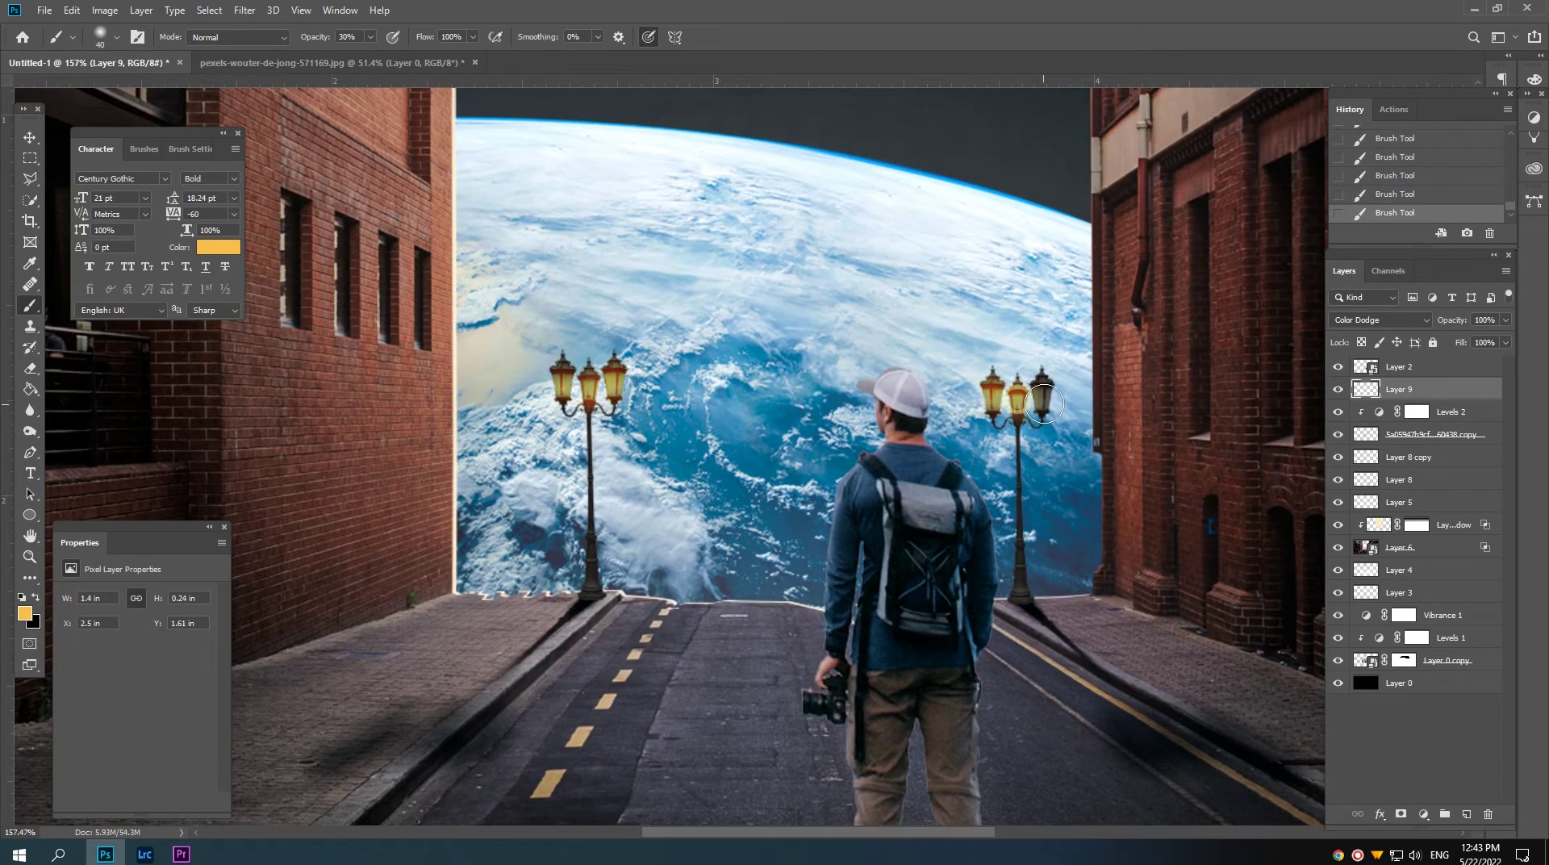
{"action": "left_click", "coordinate": [1043, 394]}
{"action": "scroll", "coordinate": [666, 484], "scroll_direction": "down", "scroll_amount": 5}
{"action": "scroll", "coordinate": [667, 484], "scroll_direction": "up", "scroll_amount": 2}
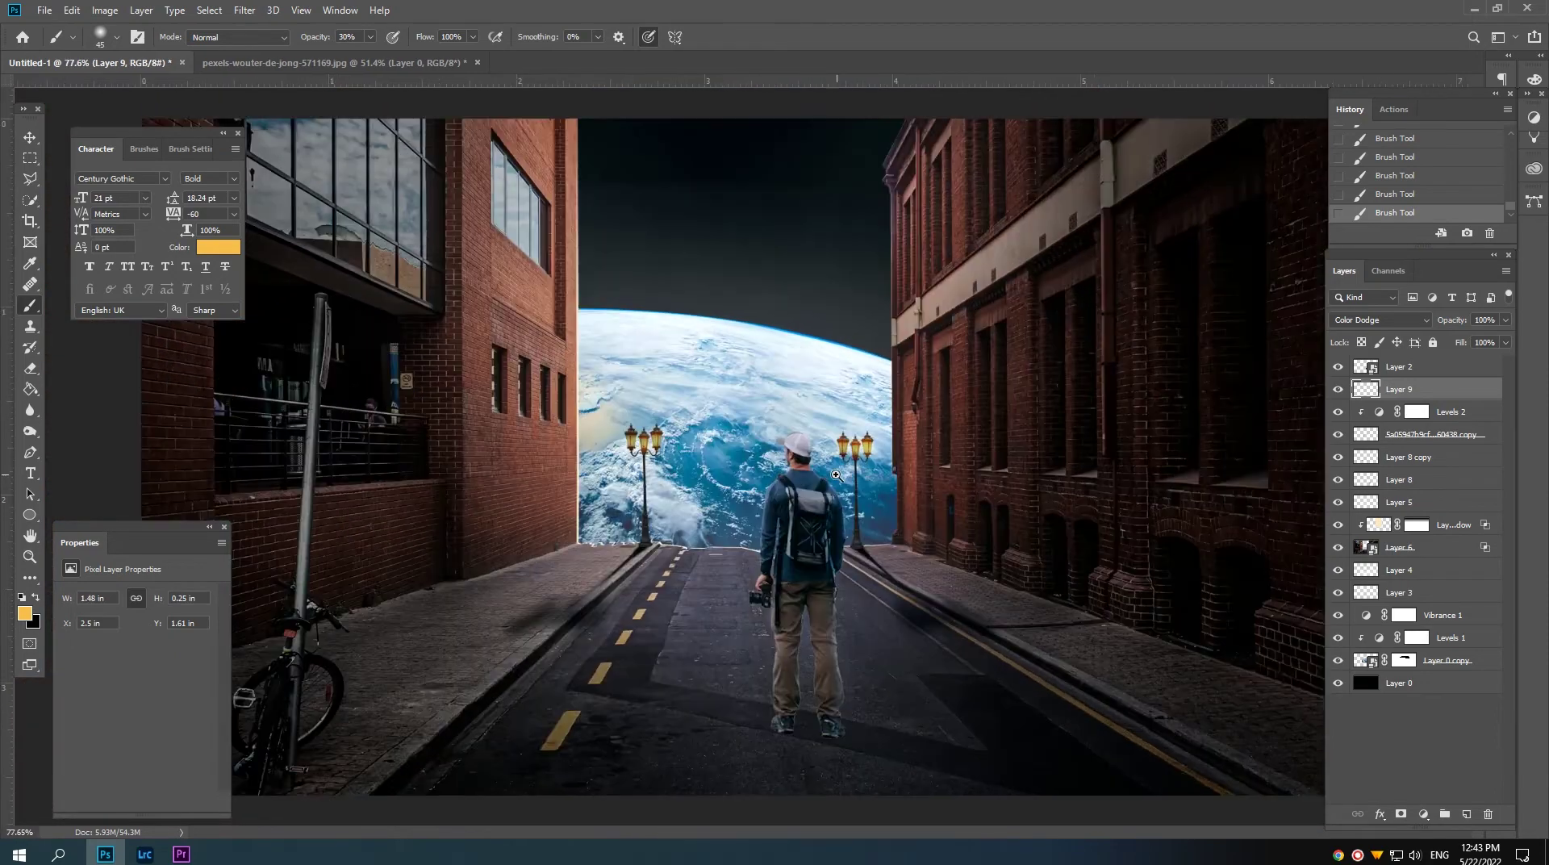
{"action": "scroll", "coordinate": [667, 484], "scroll_direction": "up", "scroll_amount": 3}
{"action": "scroll", "coordinate": [666, 484], "scroll_direction": "up", "scroll_amount": 2}
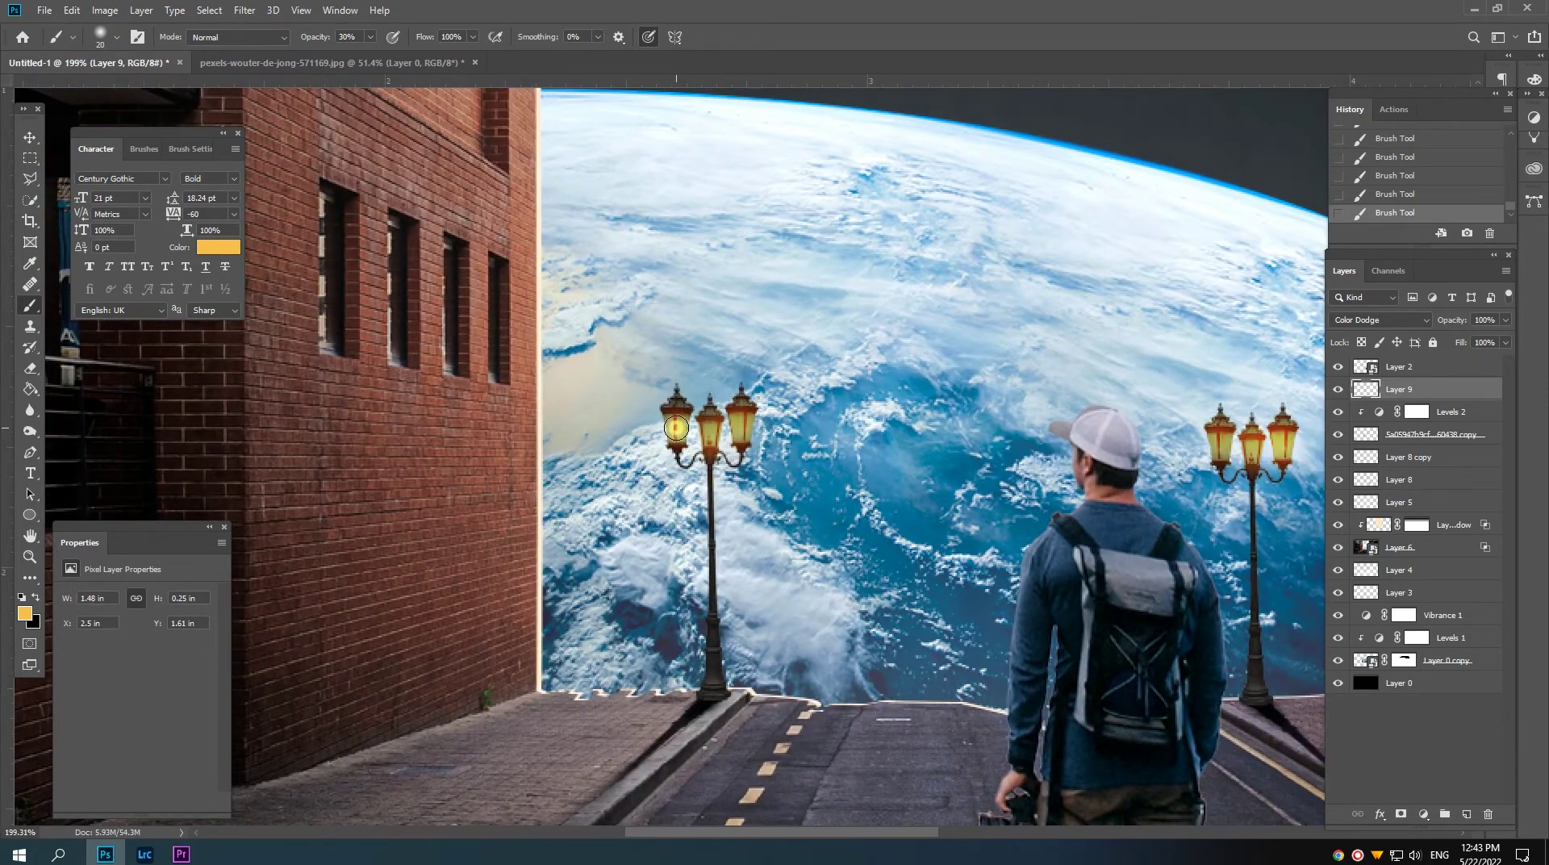
{"action": "left_click", "coordinate": [742, 428]}
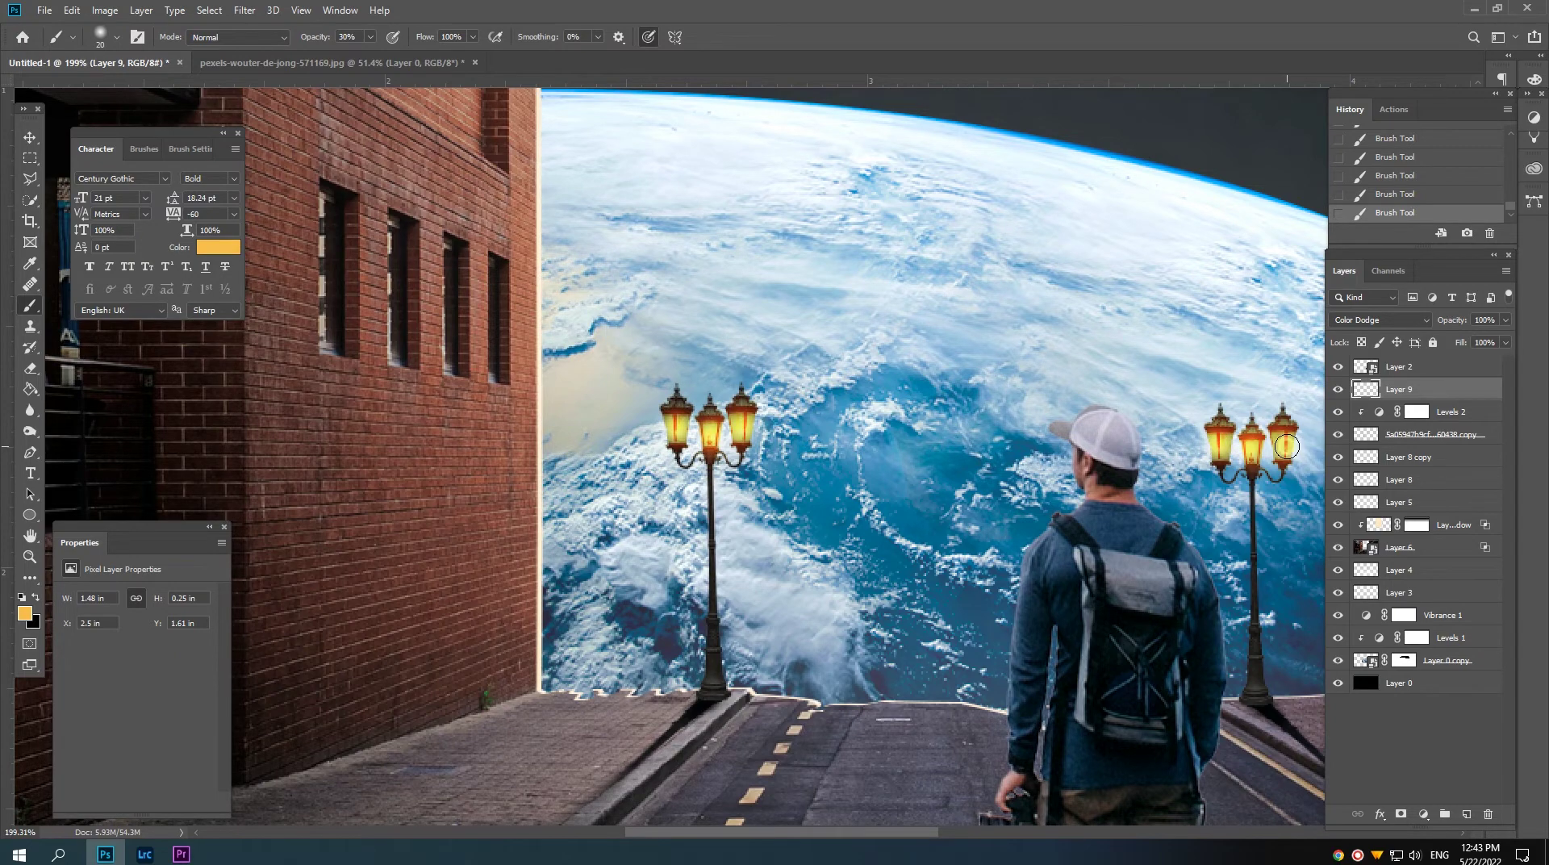
{"action": "scroll", "coordinate": [789, 456], "scroll_direction": "down", "scroll_amount": 5}
Step: Load the man's outline from Layer 2 and add a layer mask from it
{"action": "key", "text": "v"}
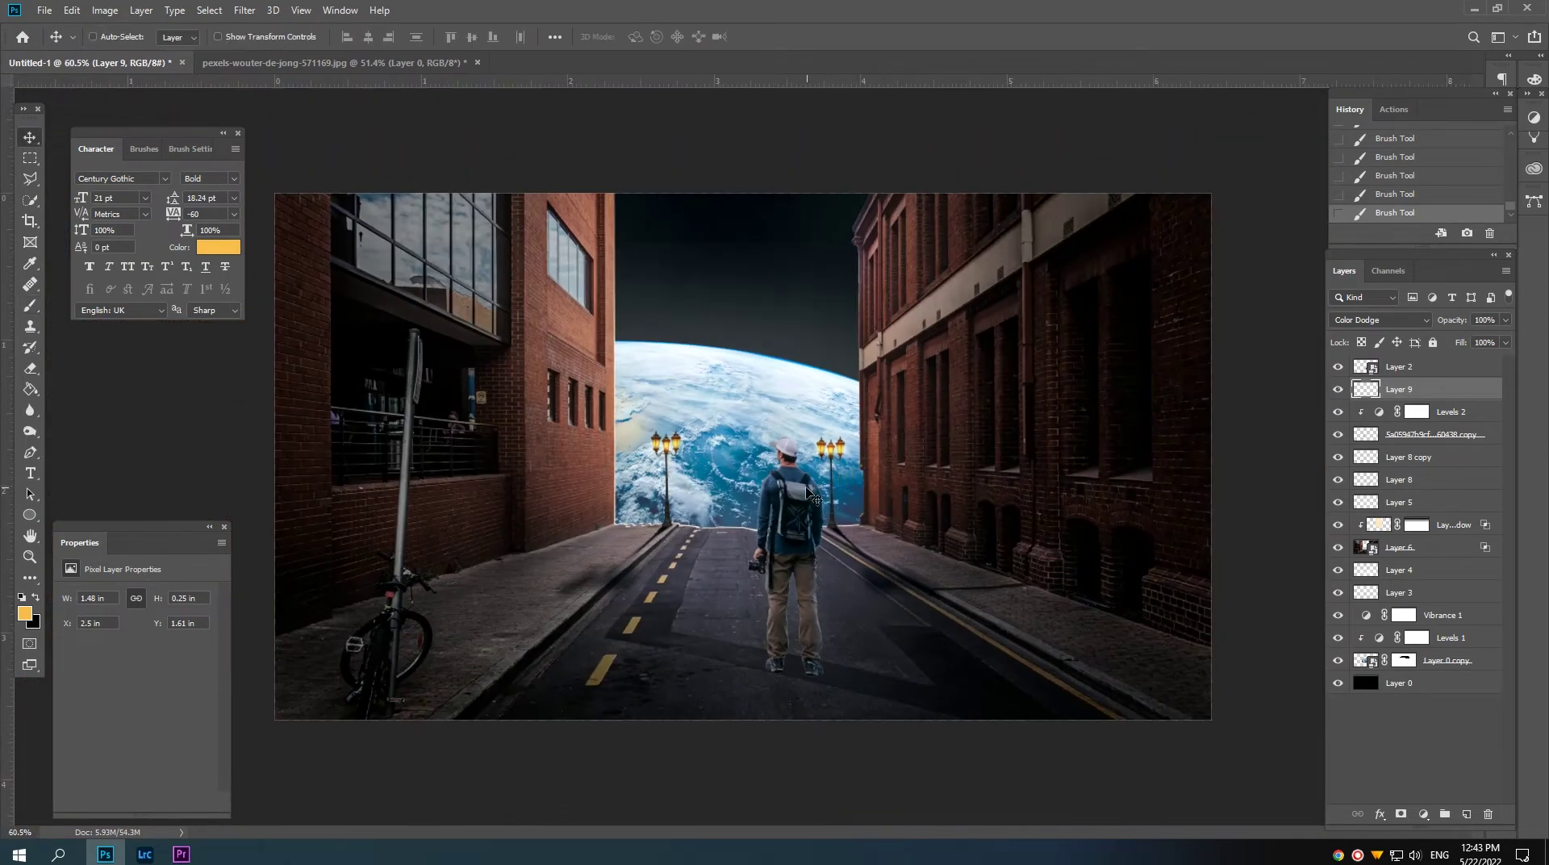
{"action": "left_click", "coordinate": [1388, 370]}
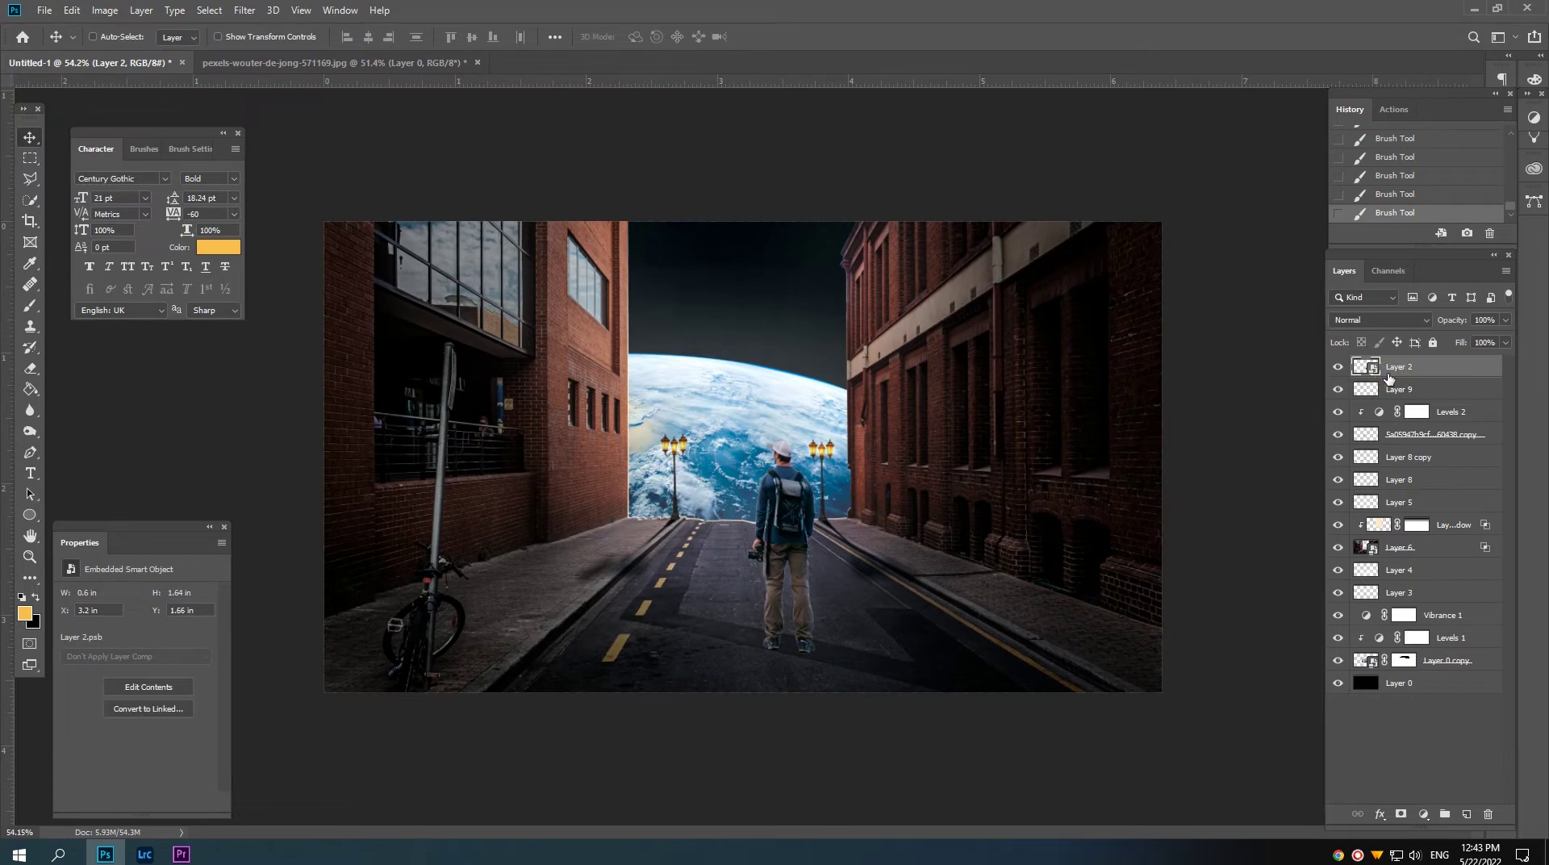
{"action": "left_click_drag", "start_coordinate": [803, 628], "coordinate": [829, 643]}
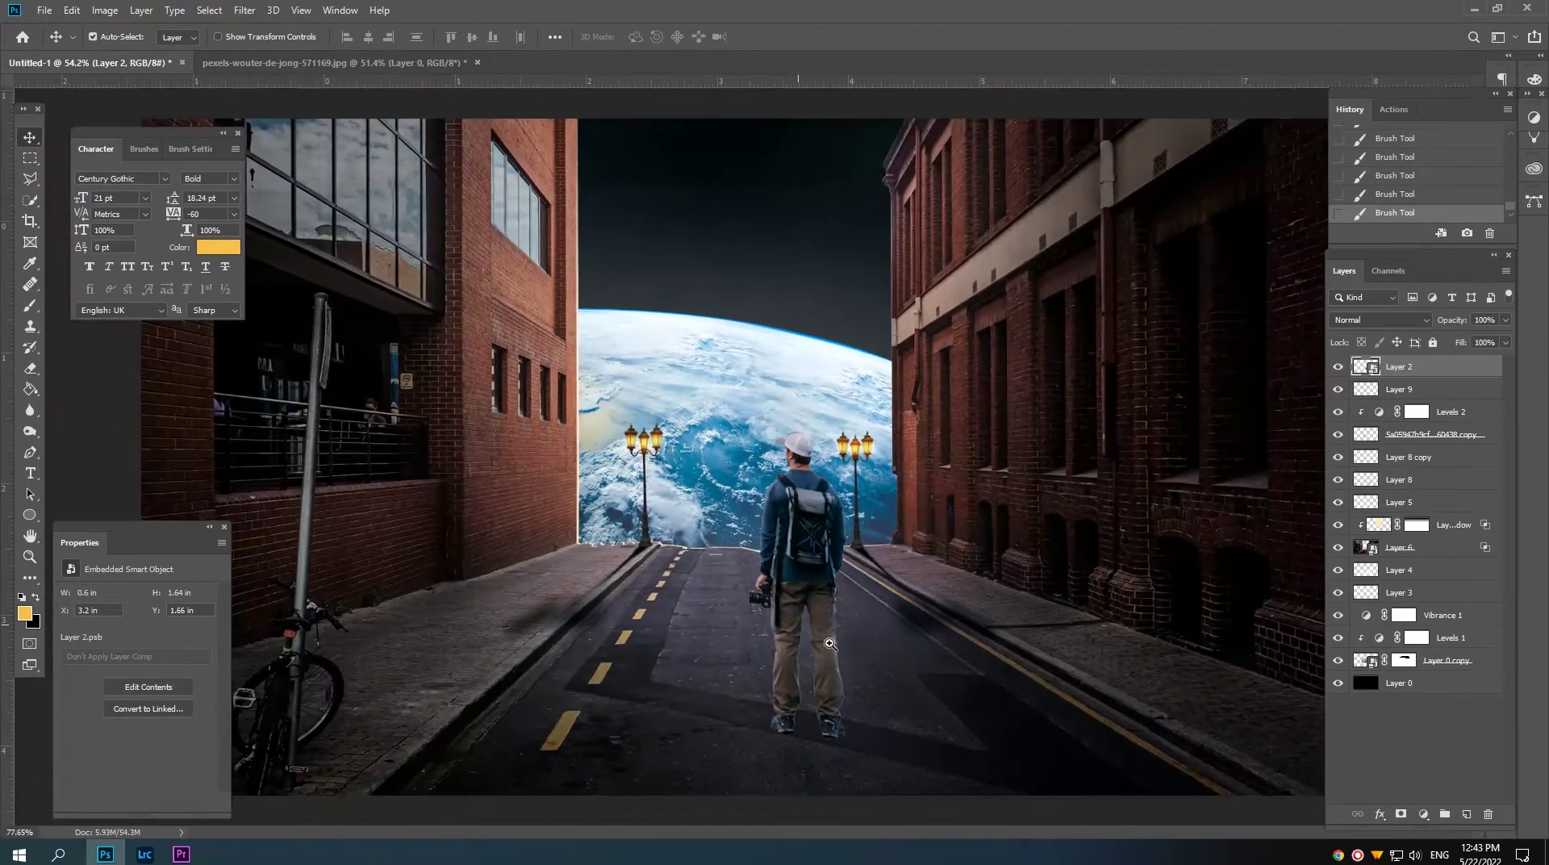
{"action": "left_click", "coordinate": [1363, 368], "text": "ctrl"}
{"action": "left_click", "coordinate": [1401, 814]}
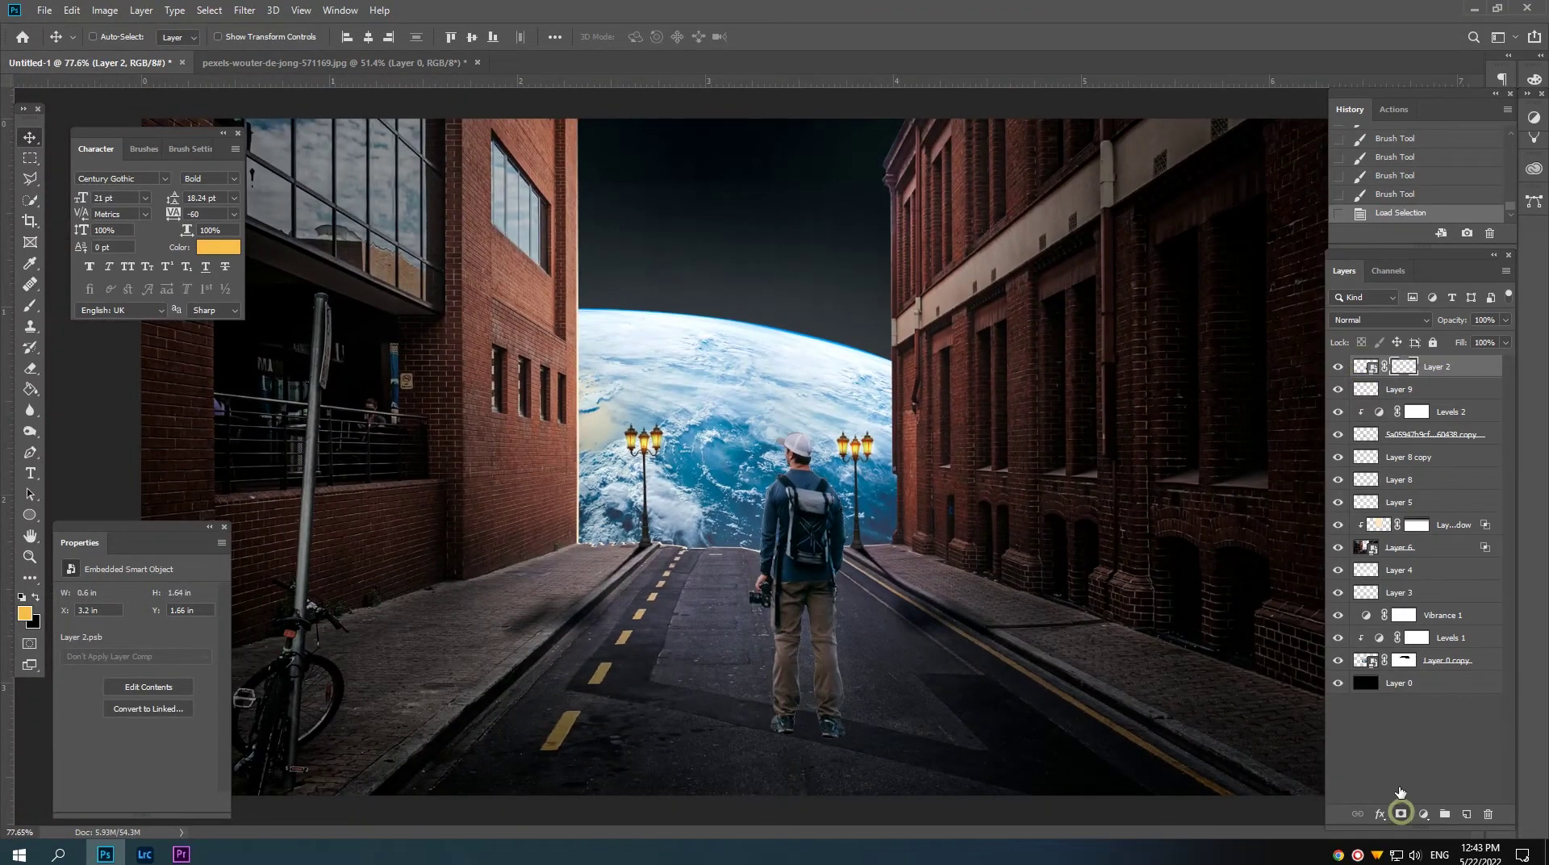
Step: Confirm the mask through Select and Mask, then add a Levels adjustment layer
{"action": "right_click", "coordinate": [1405, 369]}
{"action": "left_click", "coordinate": [1424, 494]}
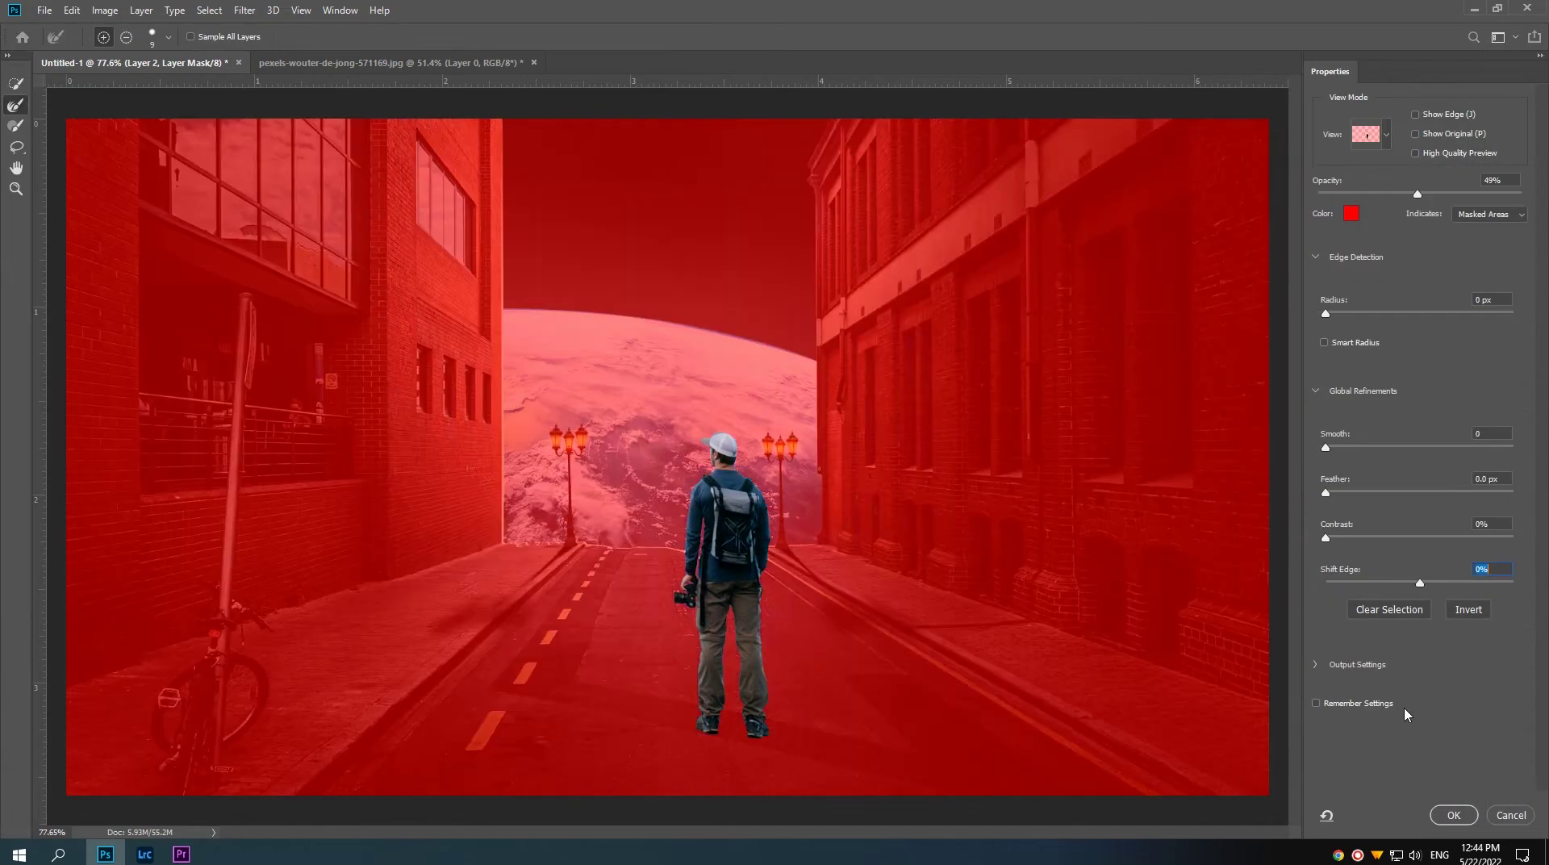
{"action": "left_click", "coordinate": [1452, 818]}
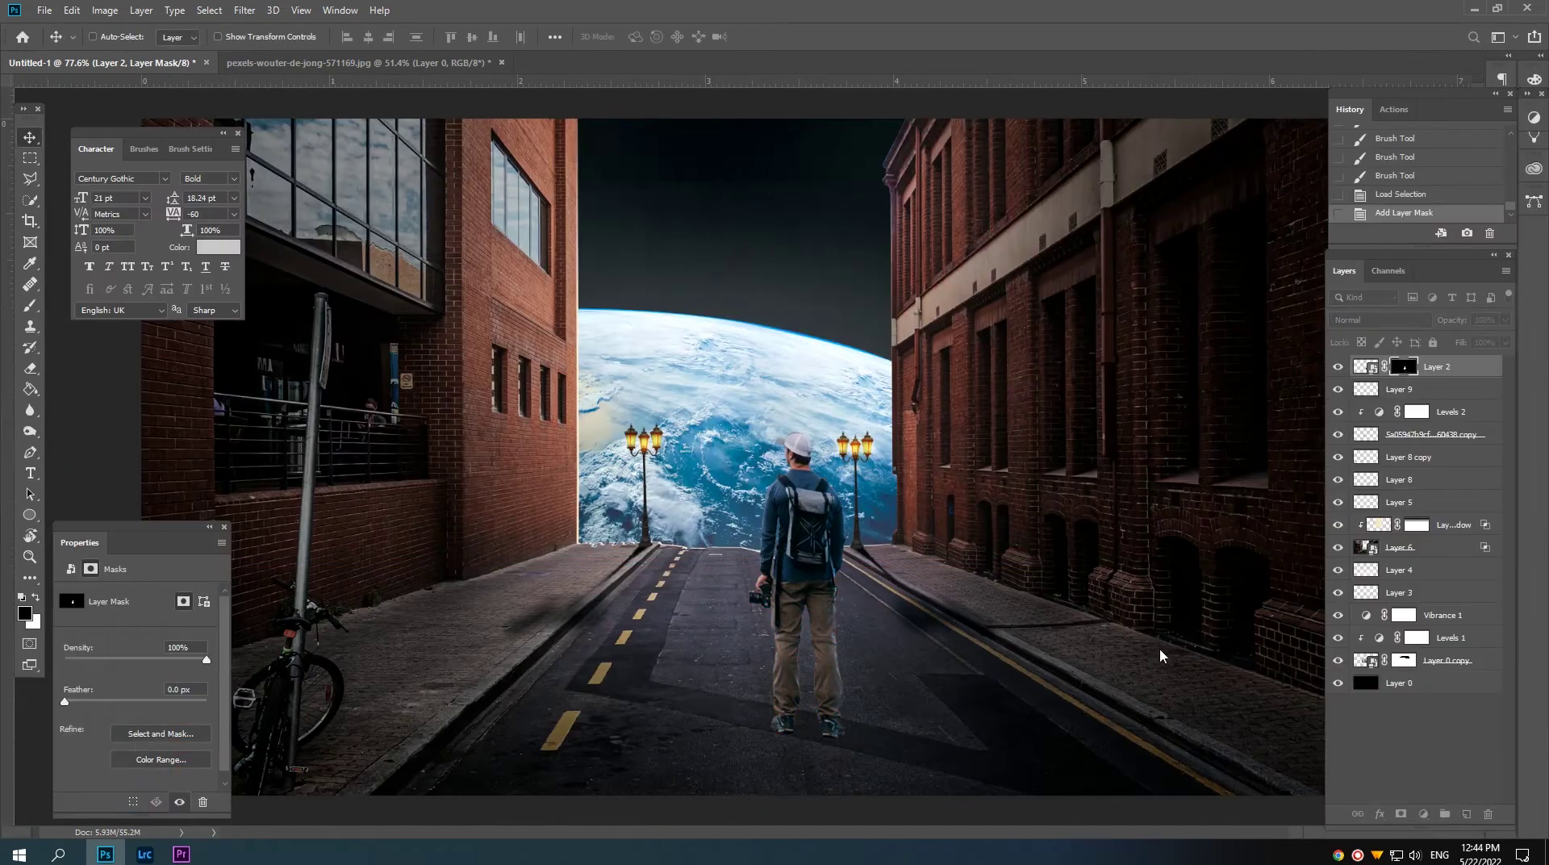
{"action": "left_click", "coordinate": [1424, 814]}
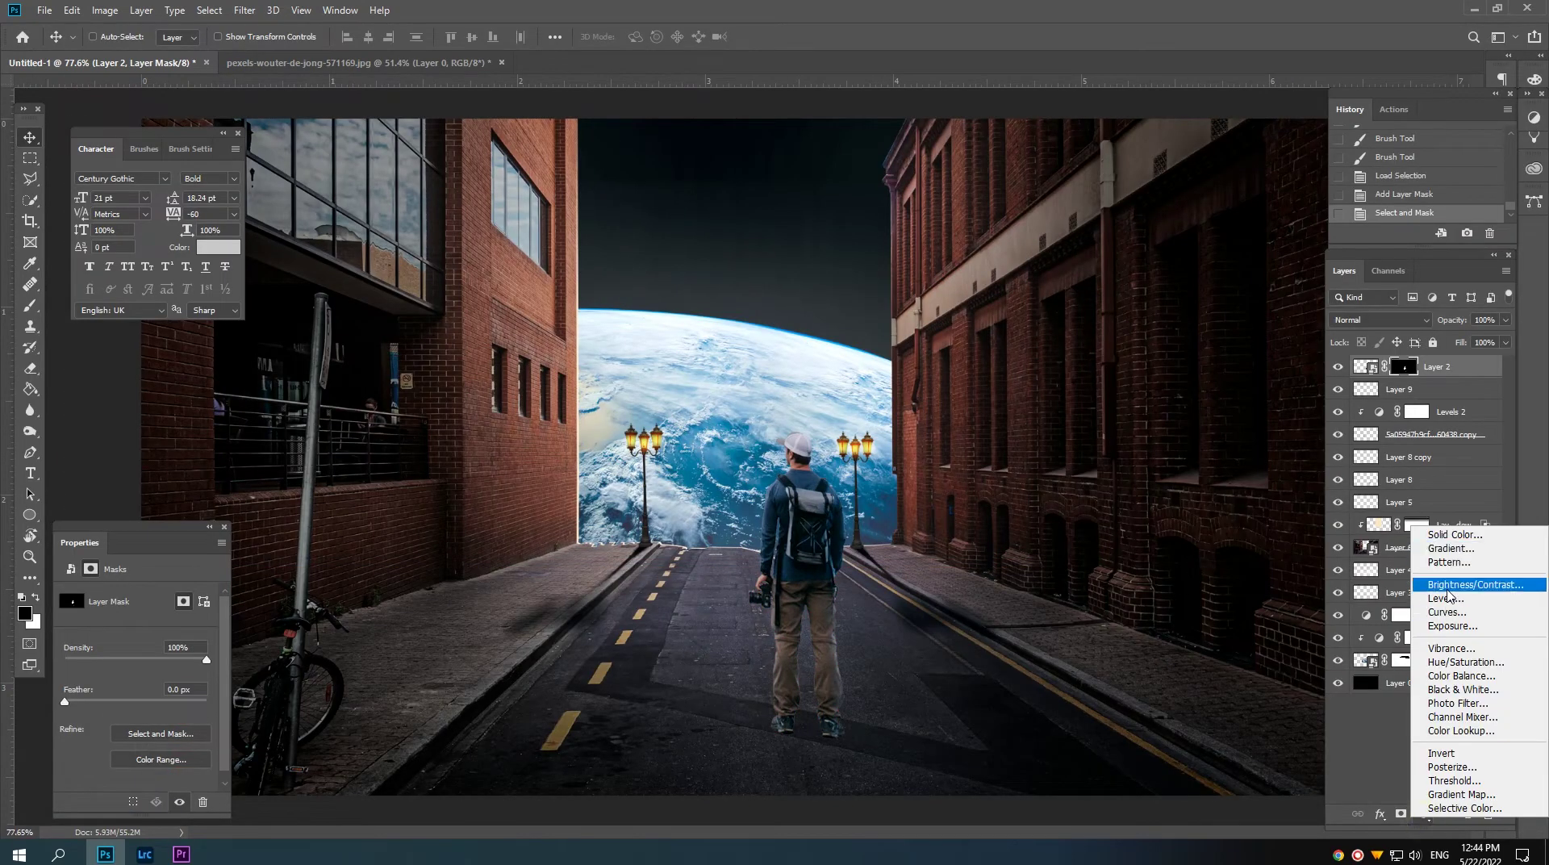
{"action": "left_click", "coordinate": [1444, 589]}
Step: Clip Levels 3 to the man and lower its output whites to 158
{"action": "left_click", "coordinate": [107, 802]}
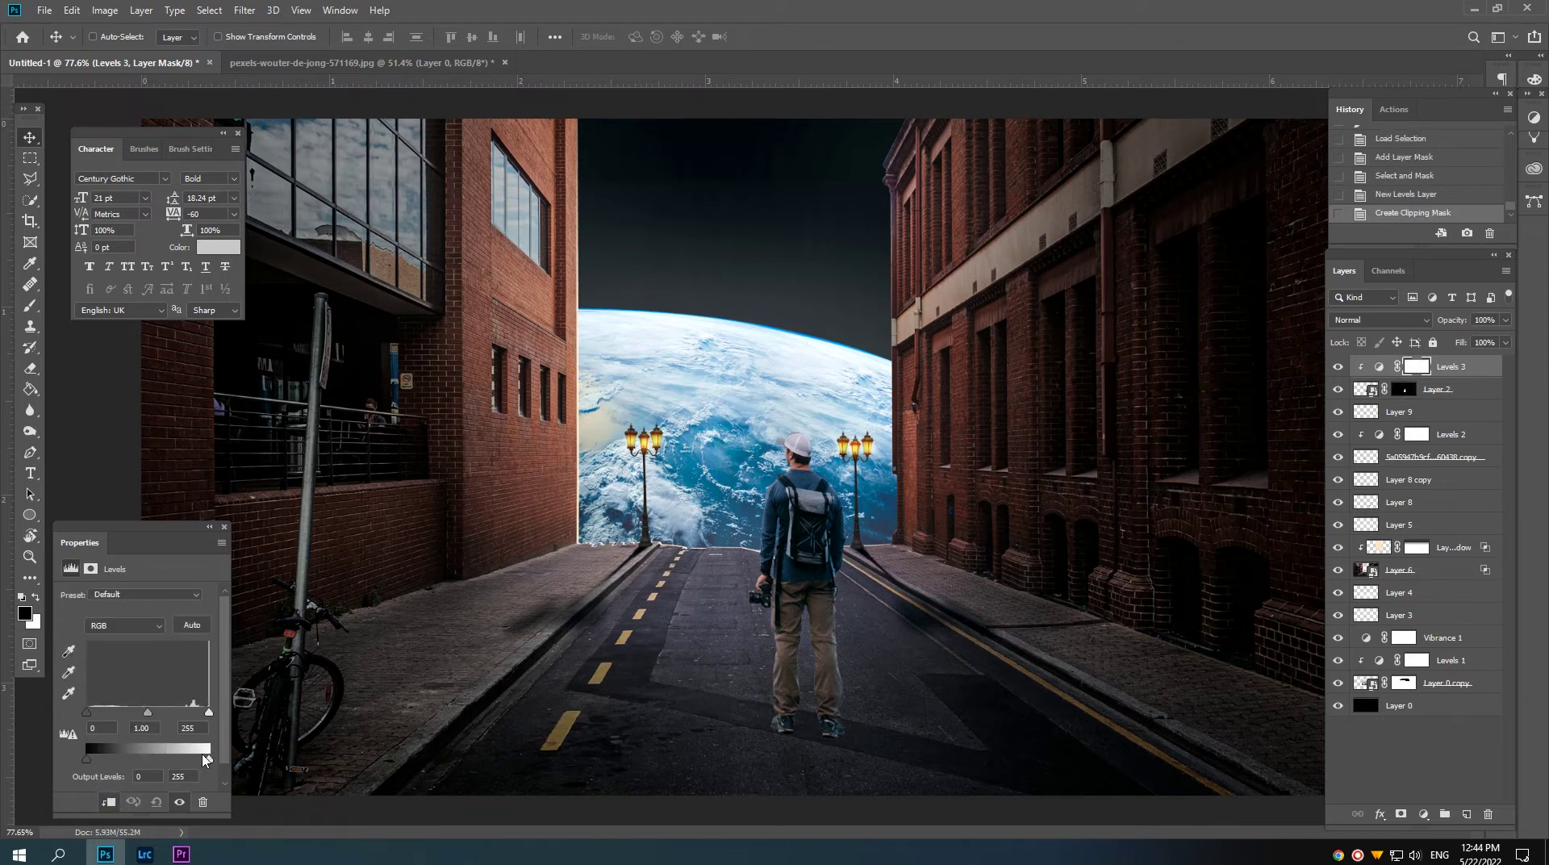
{"action": "left_click_drag", "start_coordinate": [208, 758], "coordinate": [158, 759]}
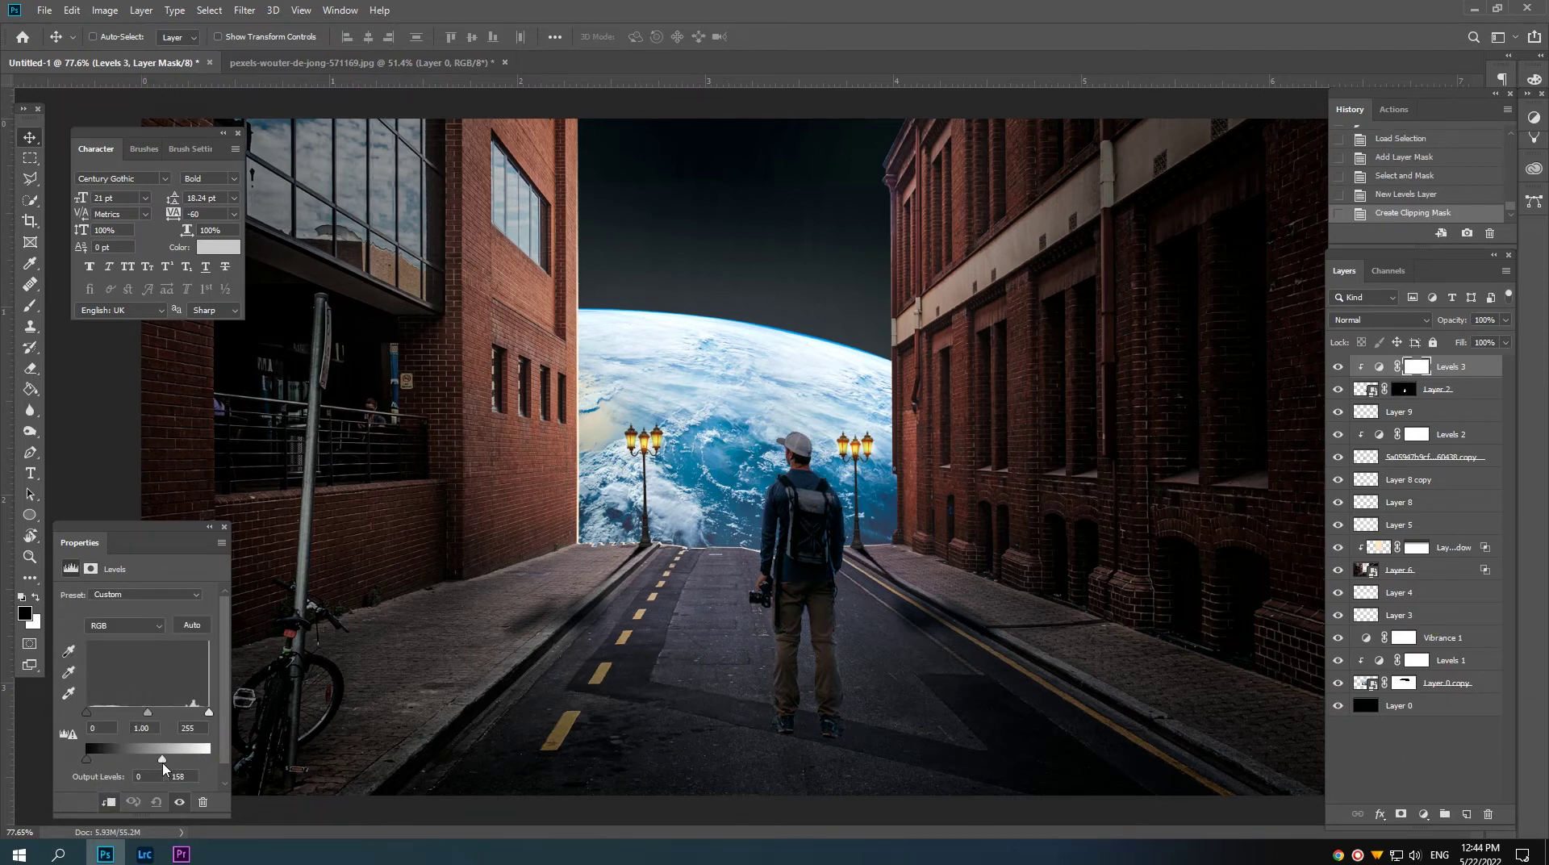
{"action": "scroll", "coordinate": [816, 570], "scroll_direction": "up", "scroll_amount": 3}
{"action": "scroll", "coordinate": [819, 526], "scroll_direction": "up", "scroll_amount": 2}
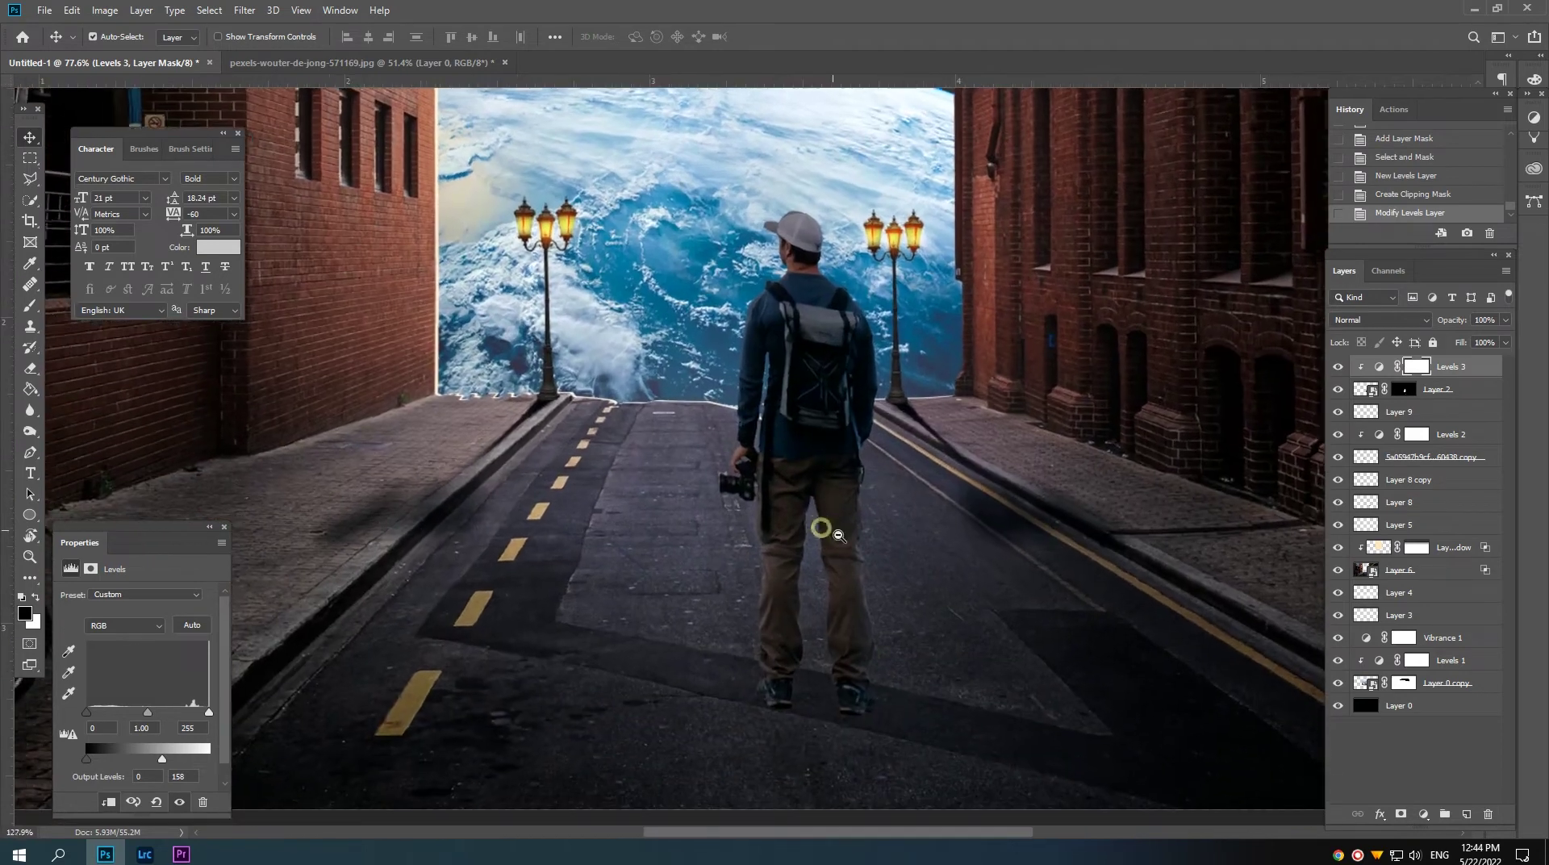
Step: With the 'soft eliptical brush1' preset, paint the Levels 3 mask along the man's cap
{"action": "left_click", "coordinate": [30, 306]}
{"action": "right_click", "coordinate": [506, 420]}
{"action": "double_click", "coordinate": [577, 611]}
{"action": "right_click", "coordinate": [704, 575]}
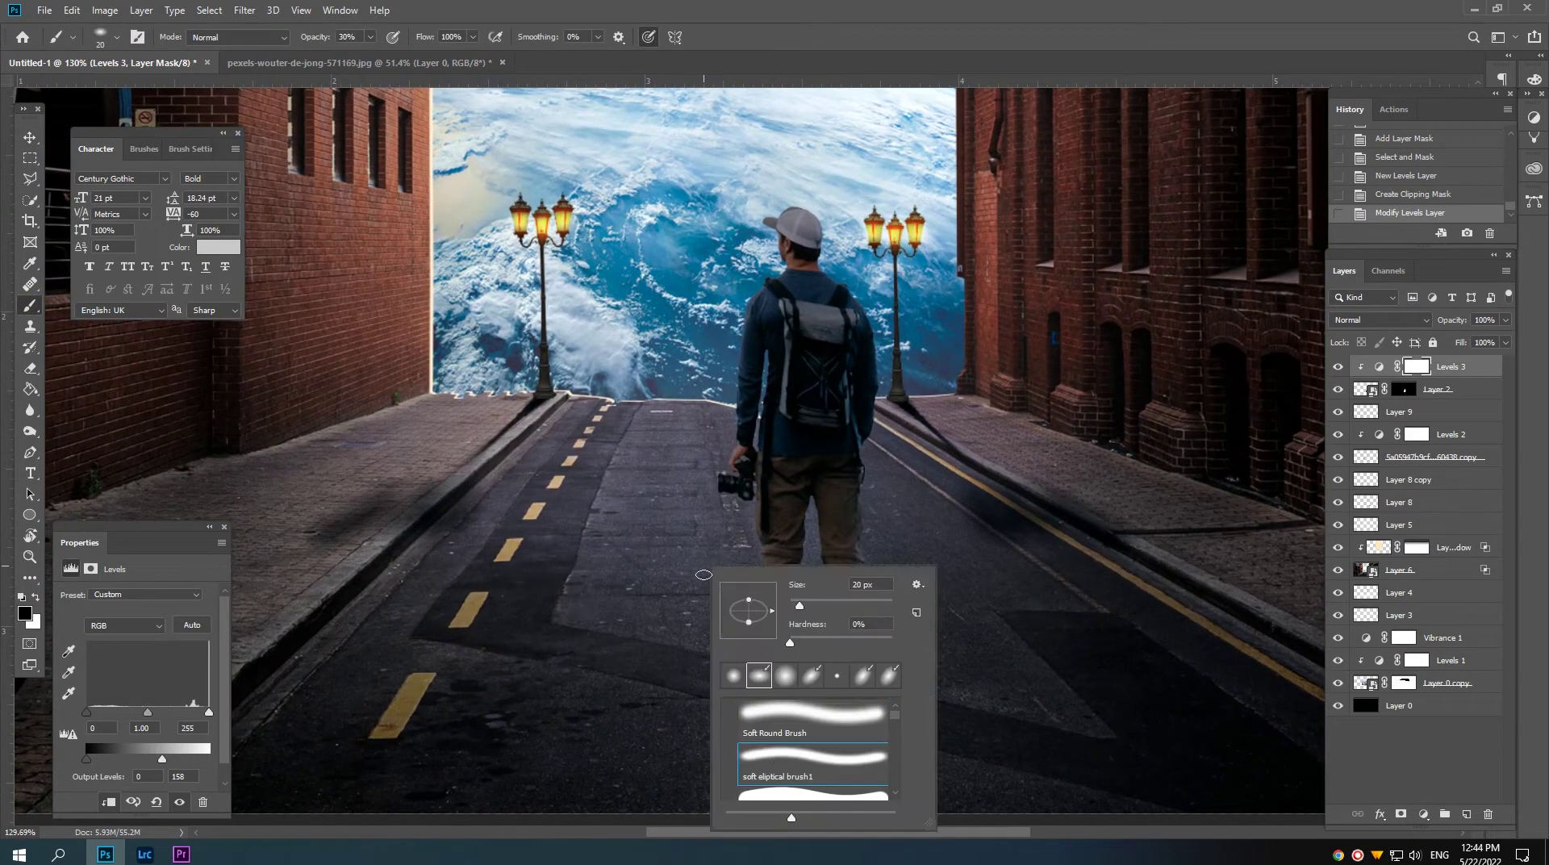
{"action": "left_click", "coordinate": [820, 397]}
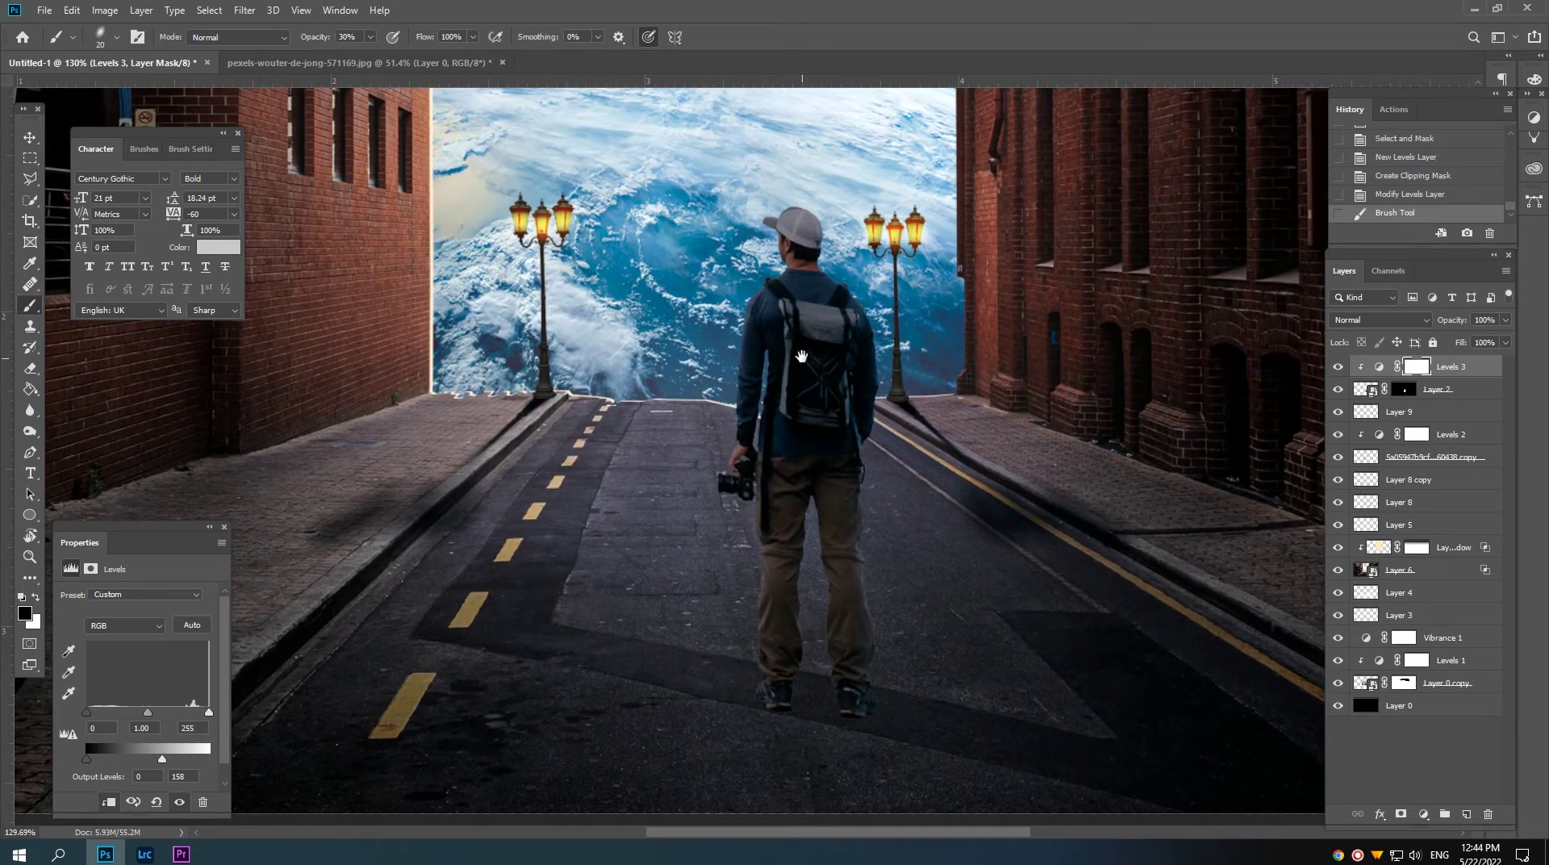
{"action": "scroll", "coordinate": [790, 339], "scroll_direction": "up", "scroll_amount": 2}
{"action": "scroll", "coordinate": [775, 307], "scroll_direction": "up", "scroll_amount": 1}
{"action": "scroll", "coordinate": [760, 283], "scroll_direction": "down", "scroll_amount": 1}
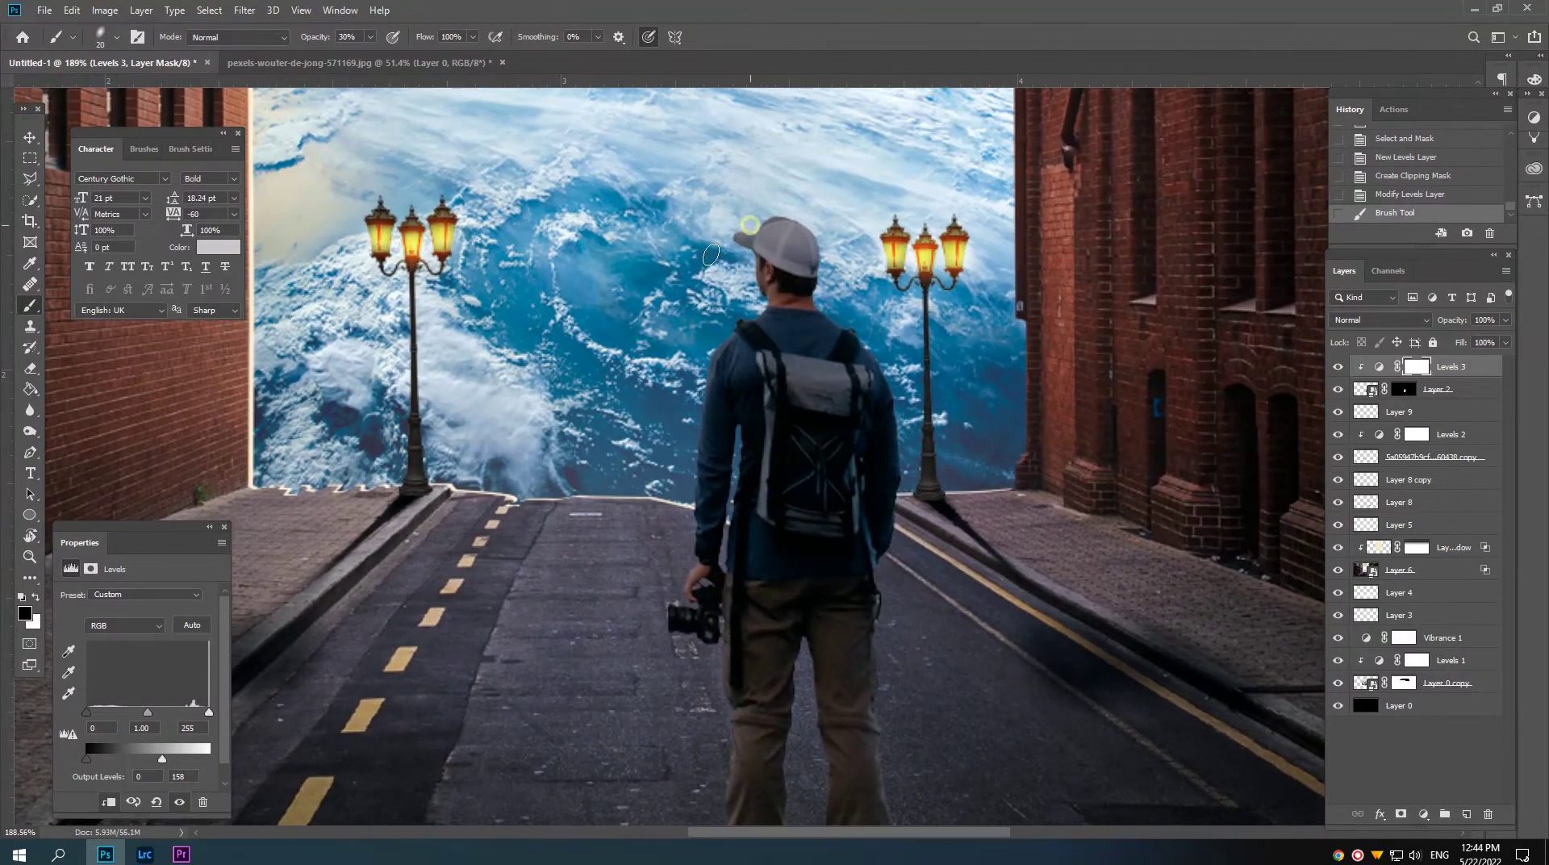
{"action": "left_click", "coordinate": [742, 234]}
{"action": "left_click", "coordinate": [749, 228]}
{"action": "left_click", "coordinate": [762, 223]}
{"action": "left_click", "coordinate": [759, 226]}
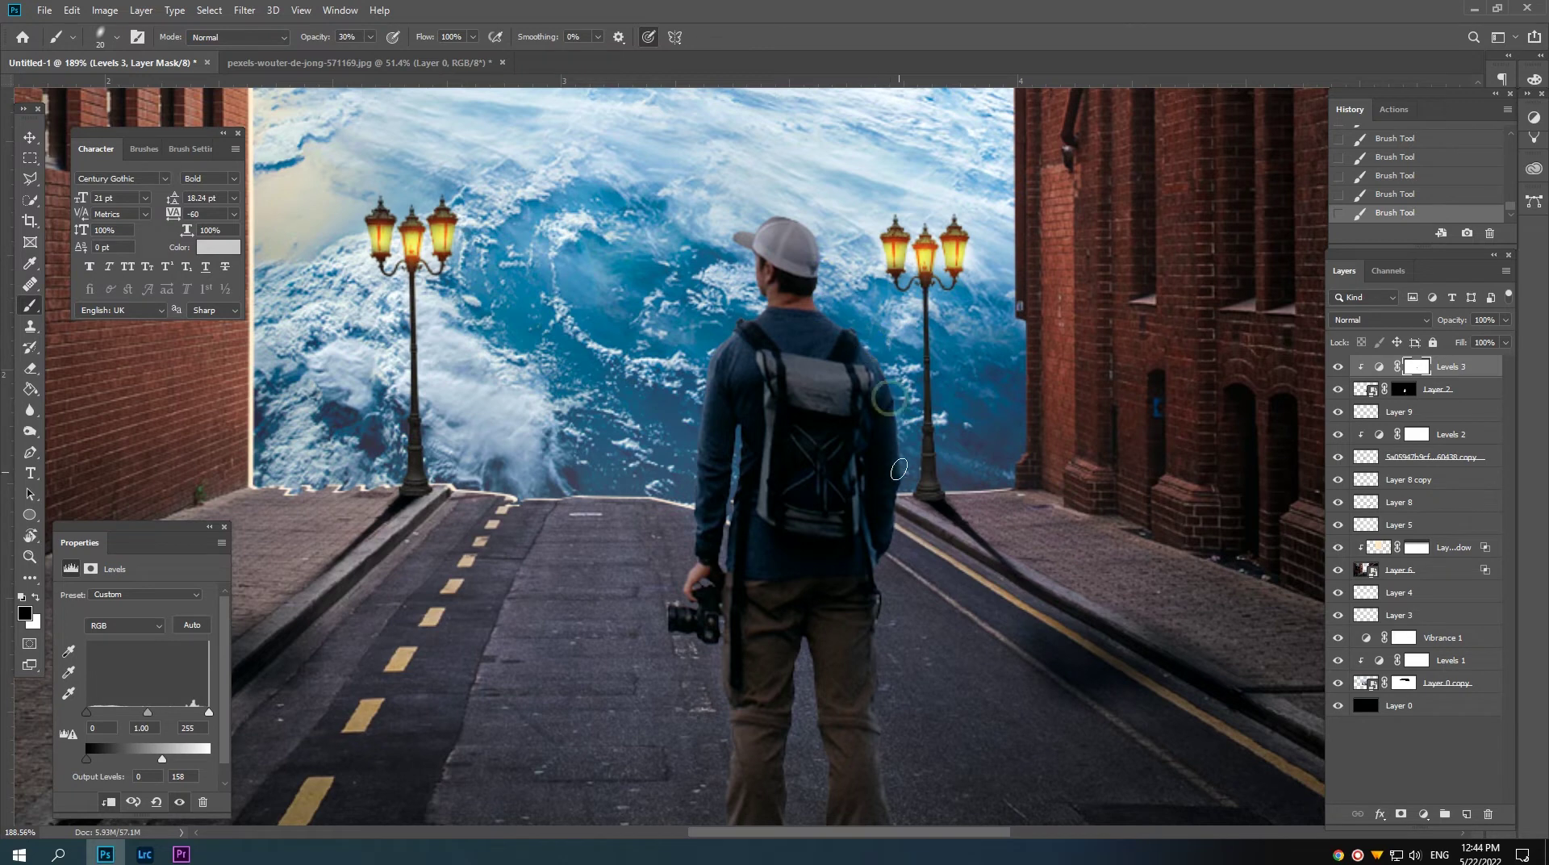
Step: Brush the Levels 3 mask down and back up along the man's leg edge
{"action": "scroll", "coordinate": [799, 645], "scroll_direction": "down", "scroll_amount": 1}
{"action": "scroll", "coordinate": [726, 338], "scroll_direction": "down", "scroll_amount": 5}
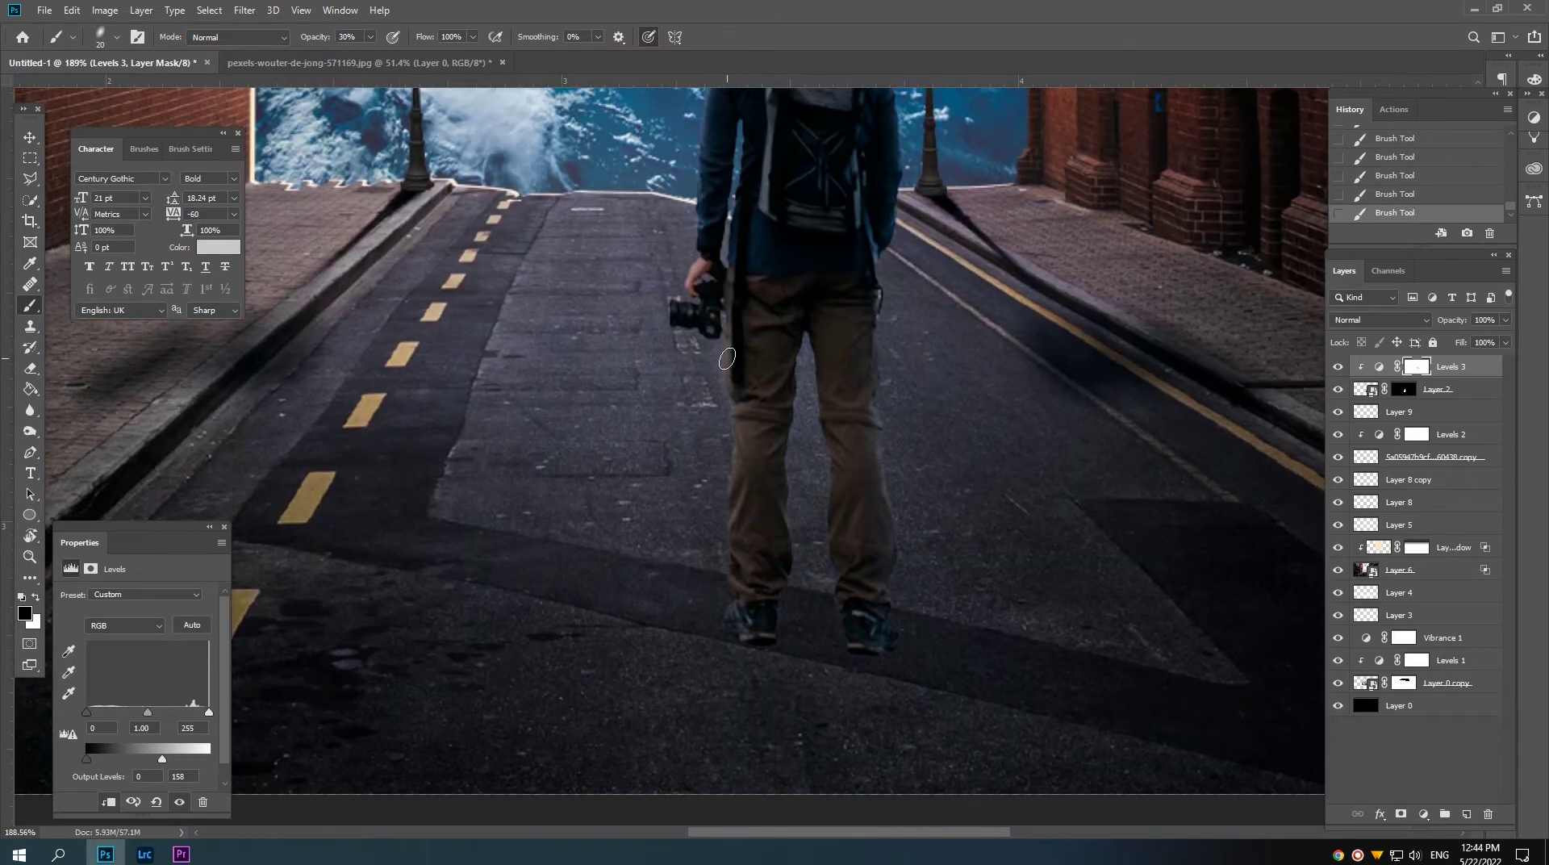
{"action": "mouse_move", "coordinate": [726, 460]}
{"action": "left_mouse_down"}
{"action": "mouse_move", "coordinate": [715, 594]}
{"action": "mouse_move", "coordinate": [828, 461]}
{"action": "left_mouse_up"}
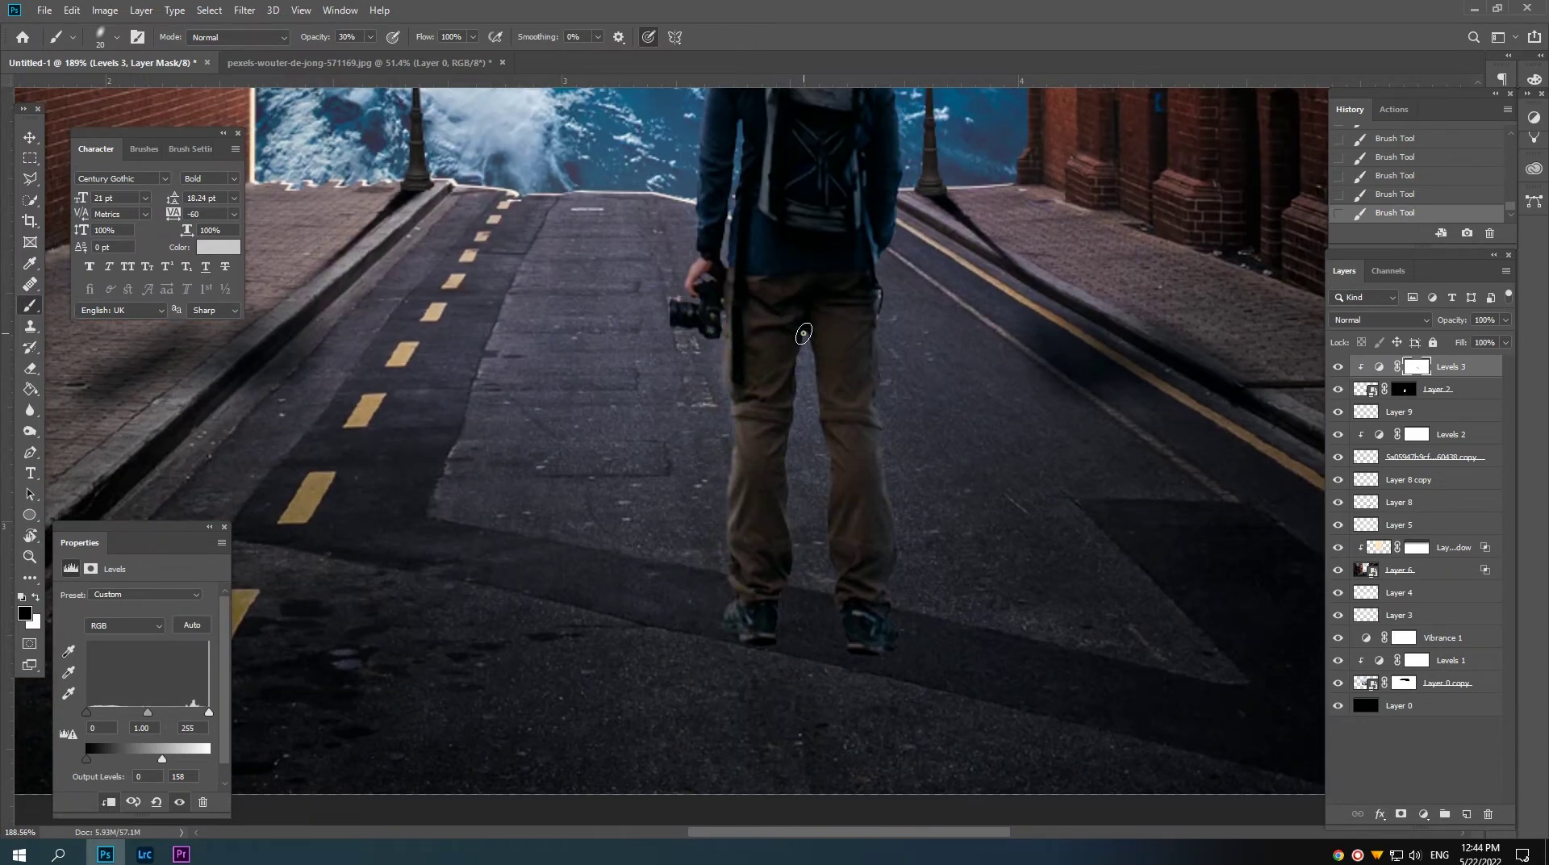
{"action": "mouse_move", "coordinate": [840, 632]}
{"action": "left_mouse_down"}
{"action": "mouse_move", "coordinate": [796, 526]}
{"action": "mouse_move", "coordinate": [860, 467]}
{"action": "left_mouse_up"}
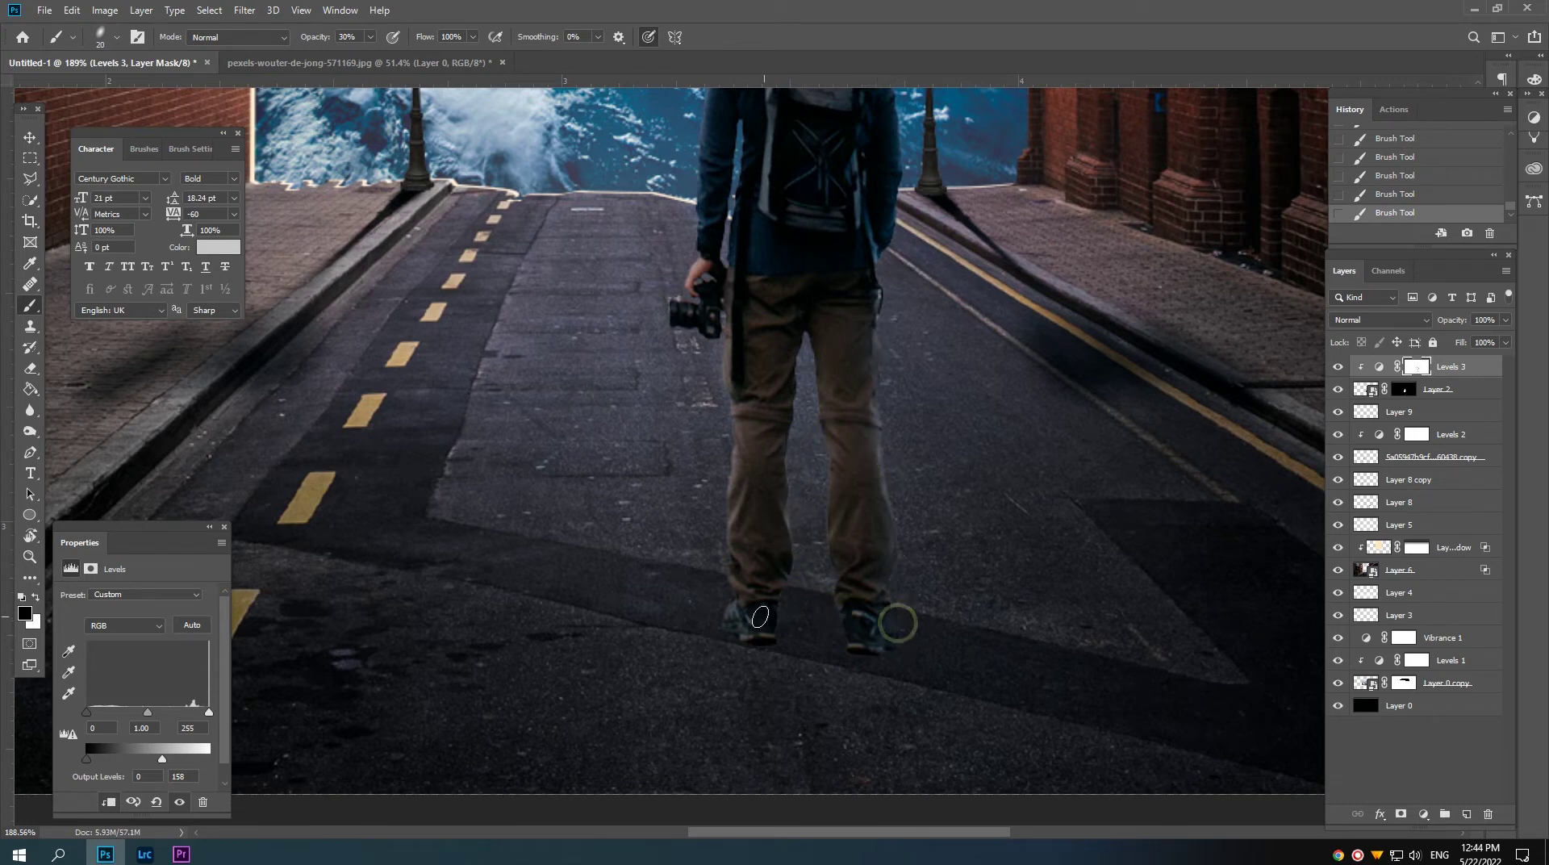
Step: Add a new empty Layer 10 above Levels 3
{"action": "scroll", "coordinate": [730, 605], "scroll_direction": "down", "scroll_amount": 3}
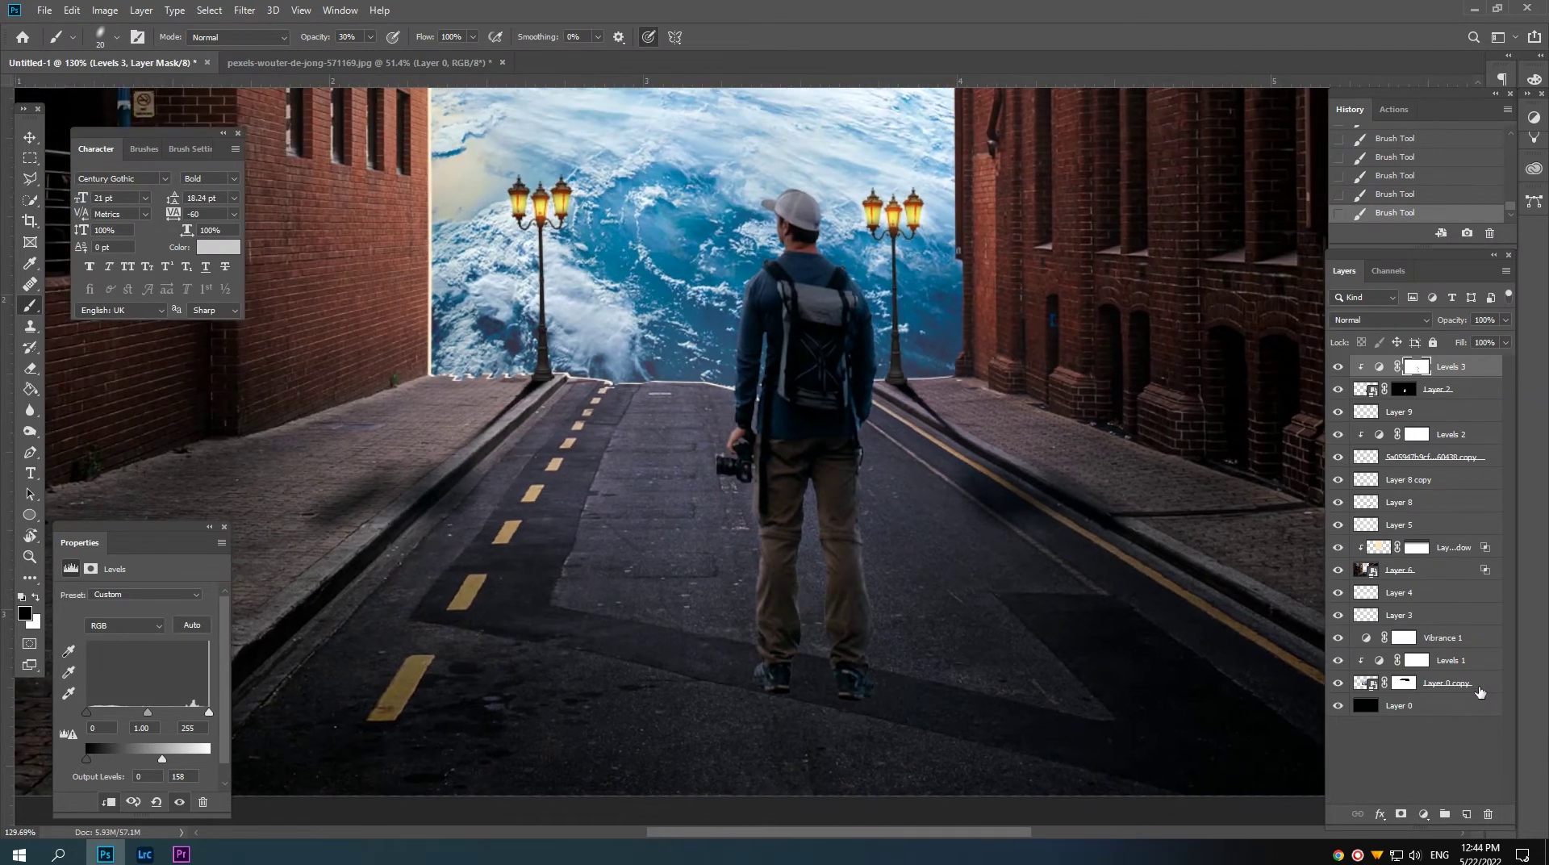
{"action": "left_click", "coordinate": [1466, 814]}
{"action": "right_click", "coordinate": [1450, 371]}
Step: Clip Layer 10, set it to Soft Light, and use black at 13% brush opacity
{"action": "left_click", "coordinate": [1291, 465]}
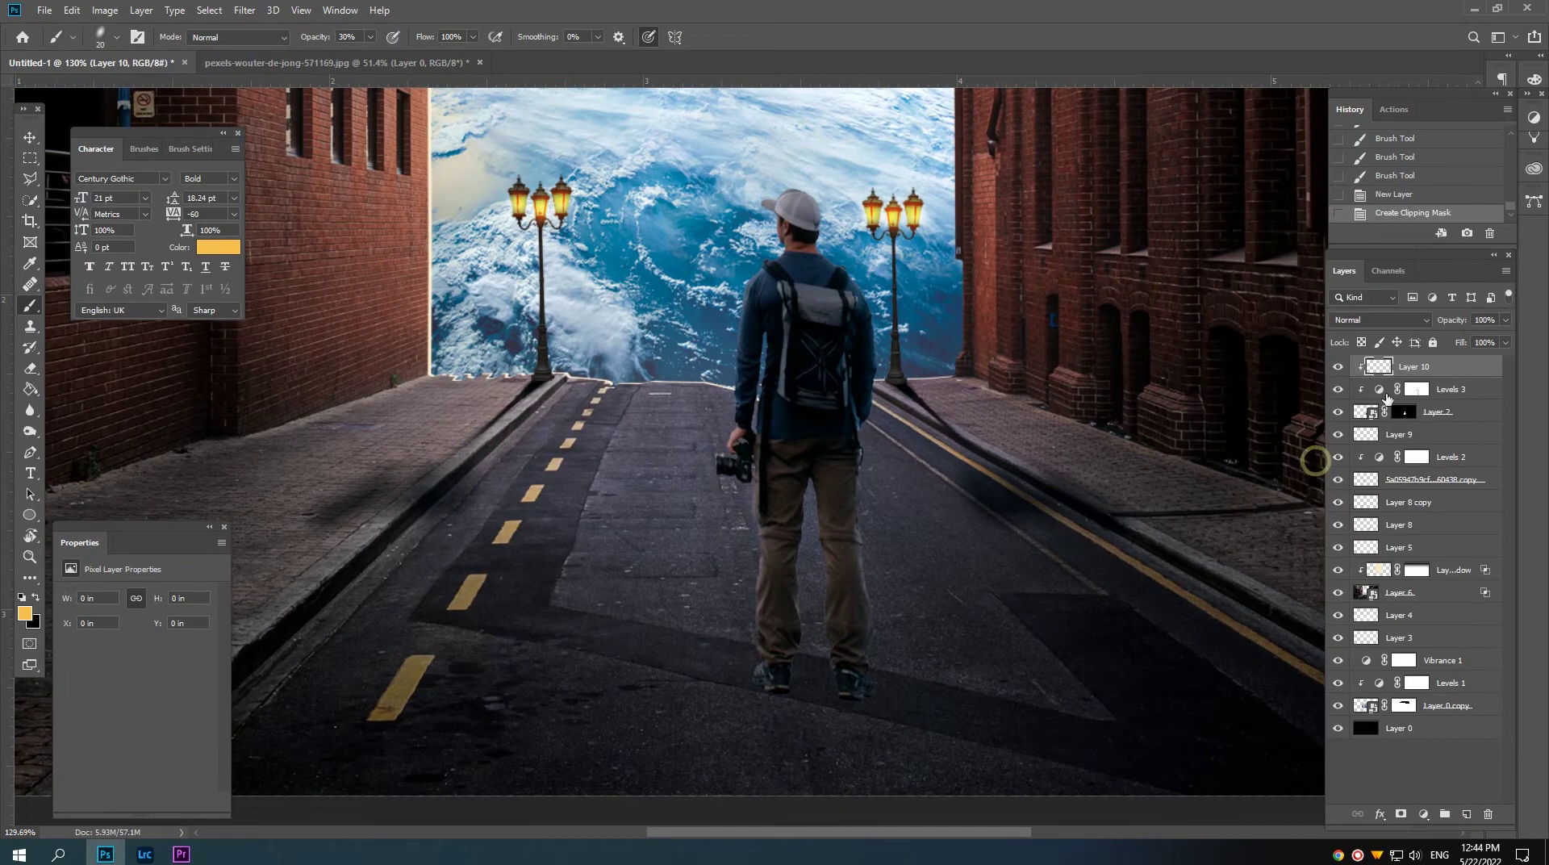
{"action": "left_click", "coordinate": [1379, 319]}
{"action": "left_click", "coordinate": [1372, 537]}
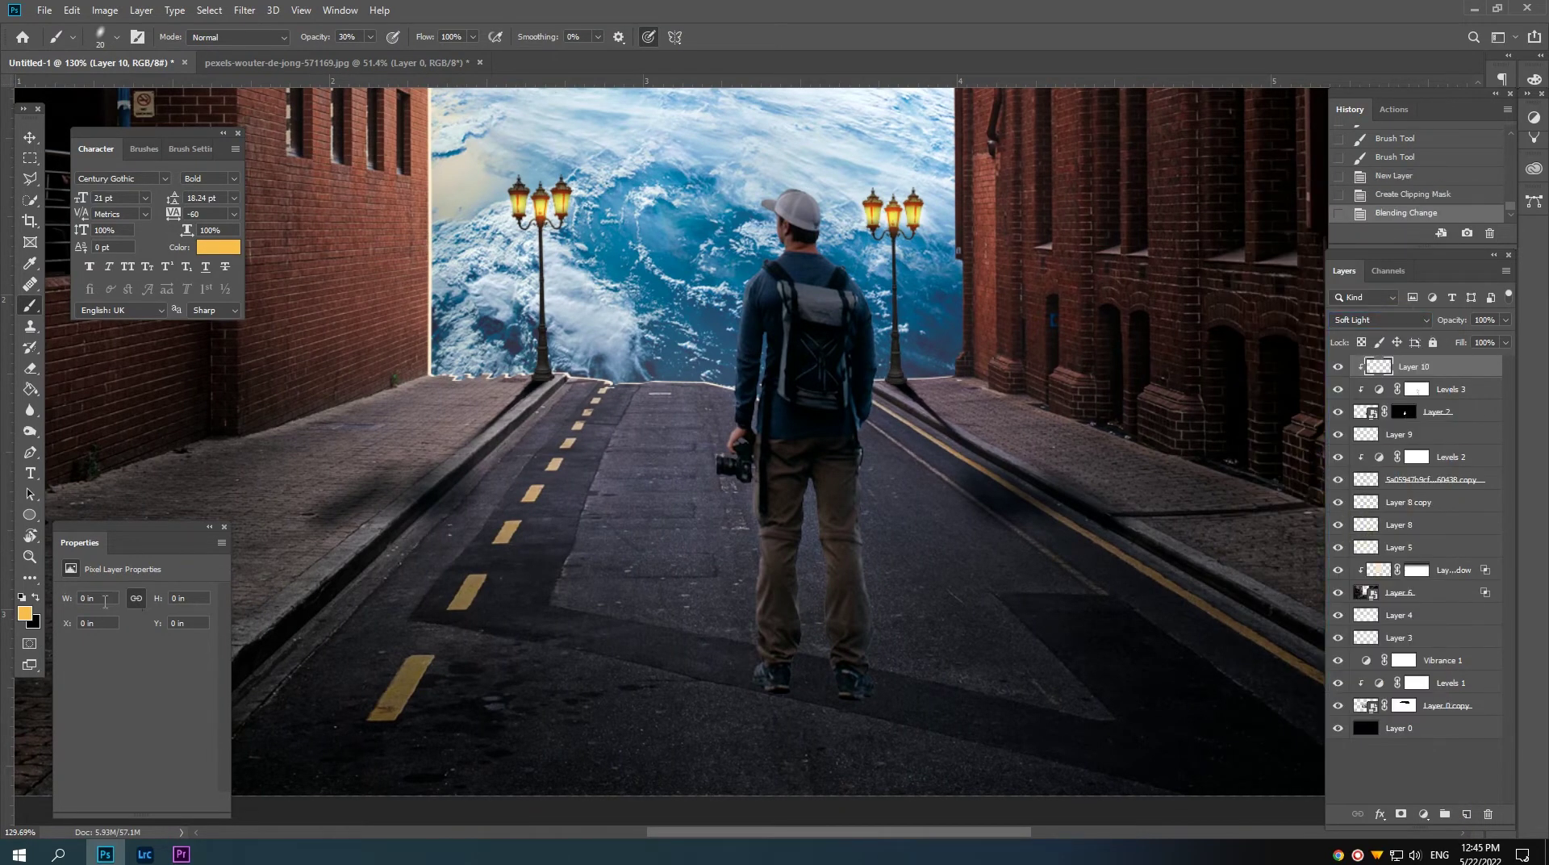
{"action": "left_click", "coordinate": [34, 598]}
{"action": "left_click_drag", "start_coordinate": [327, 38], "coordinate": [313, 40]}
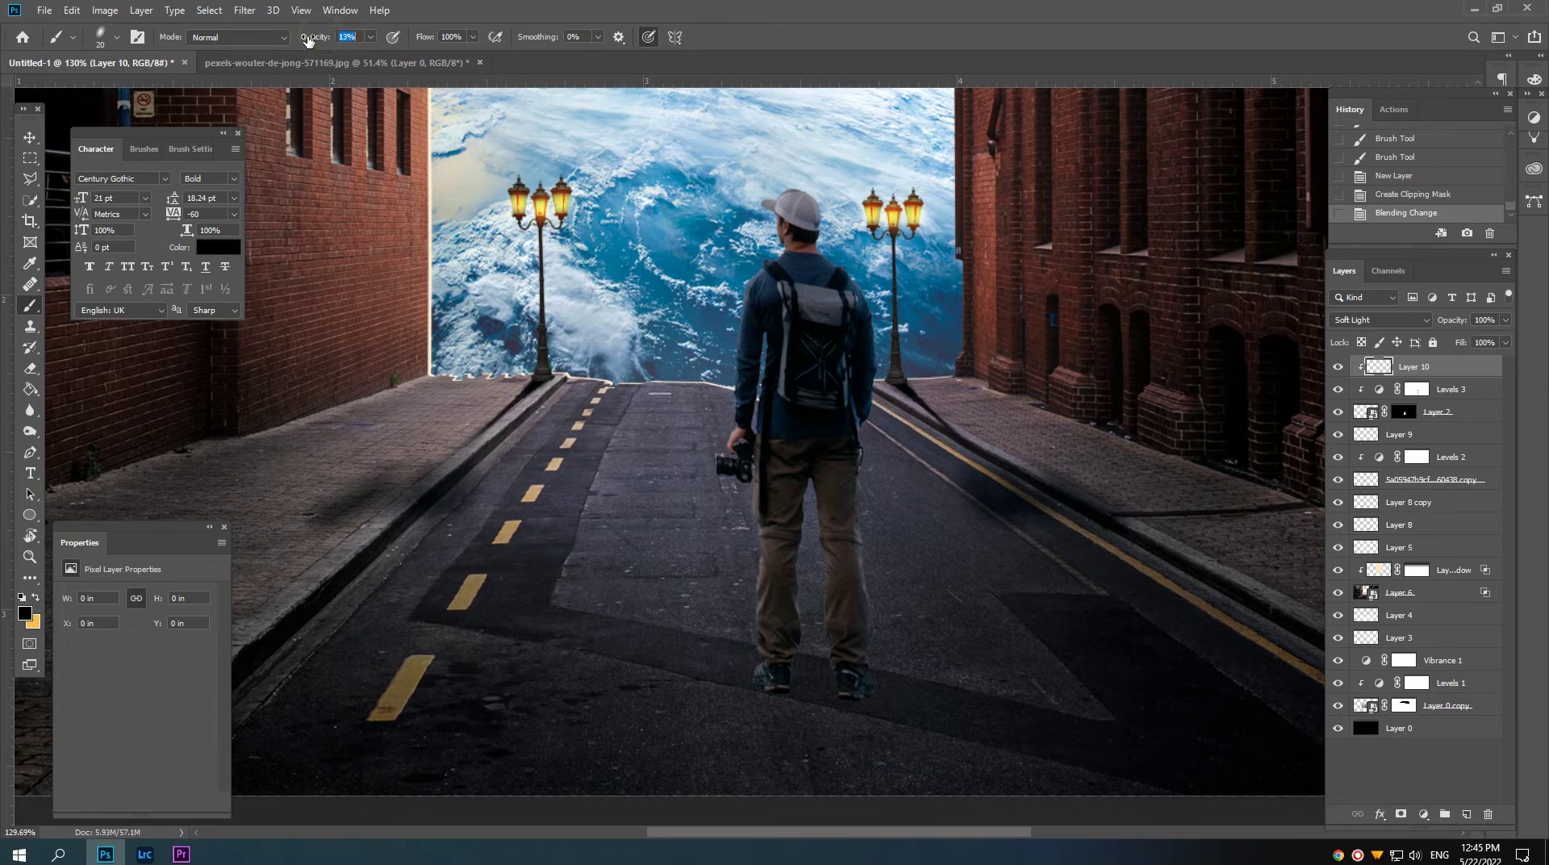
Step: Paint faint shading over the man's right shoe, legs and backpack
{"action": "left_click_drag", "start_coordinate": [852, 697], "coordinate": [837, 668]}
{"action": "key", "text": "bracketright"}
{"action": "key", "text": "bracketright"}
{"action": "key", "text": "bracketright"}
{"action": "mouse_move", "coordinate": [837, 669]}
{"action": "left_mouse_down"}
{"action": "mouse_move", "coordinate": [831, 682]}
{"action": "mouse_move", "coordinate": [770, 678]}
{"action": "left_mouse_up"}
{"action": "key", "text": "bracketright"}
{"action": "mouse_move", "coordinate": [787, 493]}
{"action": "left_mouse_down"}
{"action": "mouse_move", "coordinate": [783, 385]}
{"action": "mouse_move", "coordinate": [821, 282]}
{"action": "mouse_move", "coordinate": [836, 334]}
{"action": "left_mouse_up"}
{"action": "key", "text": "bracketleft"}
{"action": "left_click_drag", "start_coordinate": [750, 452], "coordinate": [730, 472]}
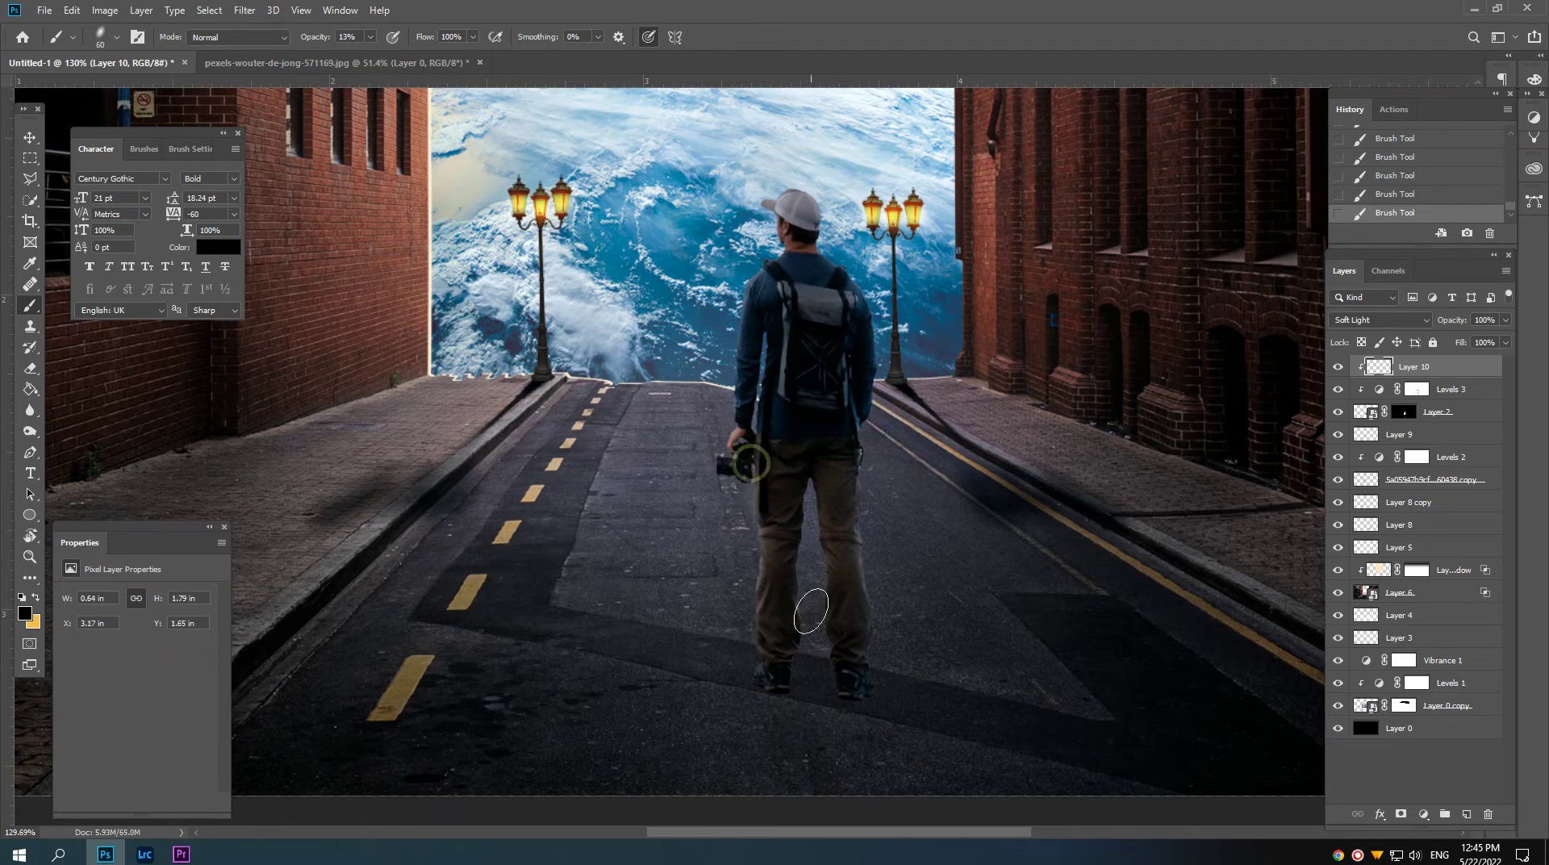
{"action": "left_click", "coordinate": [847, 686]}
Step: Toggle Layer 10's visibility off and on to compare the shading
{"action": "scroll", "coordinate": [872, 621], "scroll_direction": "down", "scroll_amount": 2, "text": "alt"}
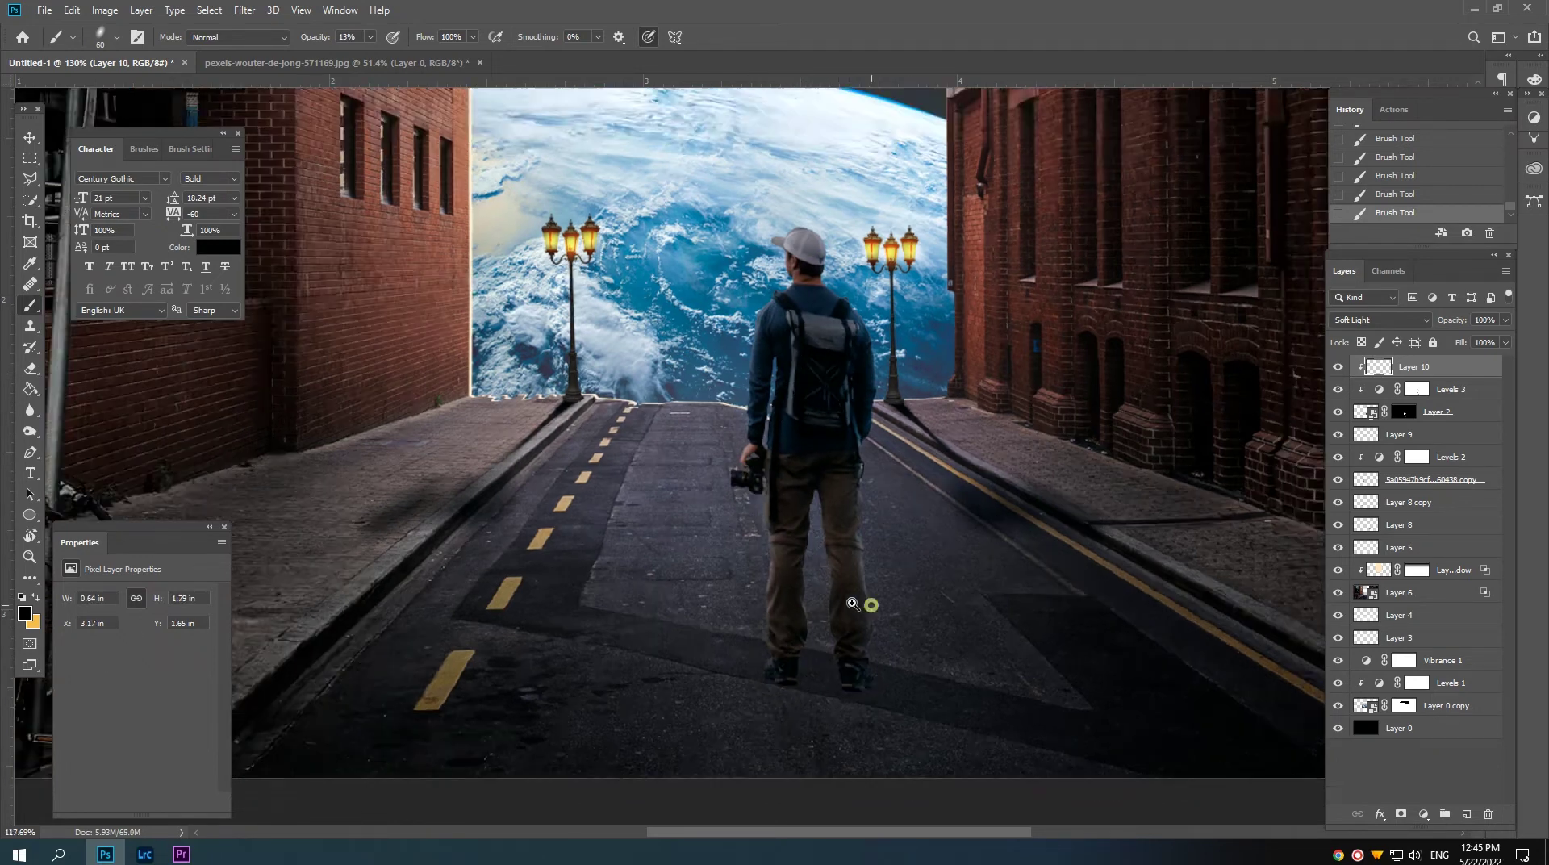
{"action": "left_click", "coordinate": [1339, 367]}
{"action": "left_click", "coordinate": [1338, 367]}
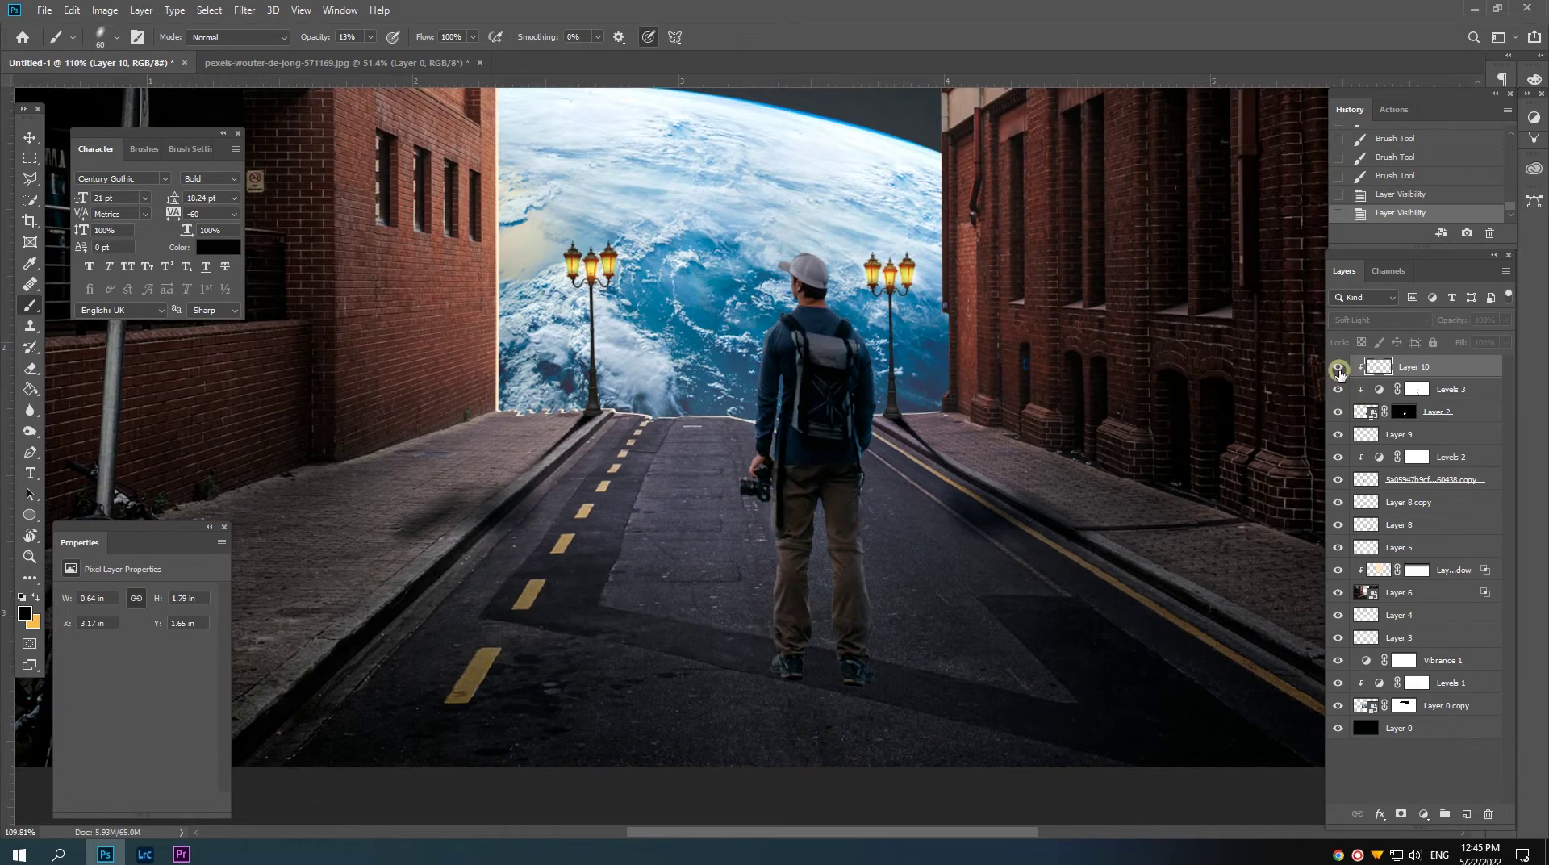
{"action": "scroll", "coordinate": [992, 379], "scroll_direction": "down", "scroll_amount": 1, "text": "alt"}
Step: Add a new Layer 11 above Layer 9 and shrink the brush for shadows
{"action": "left_click", "coordinate": [1426, 444]}
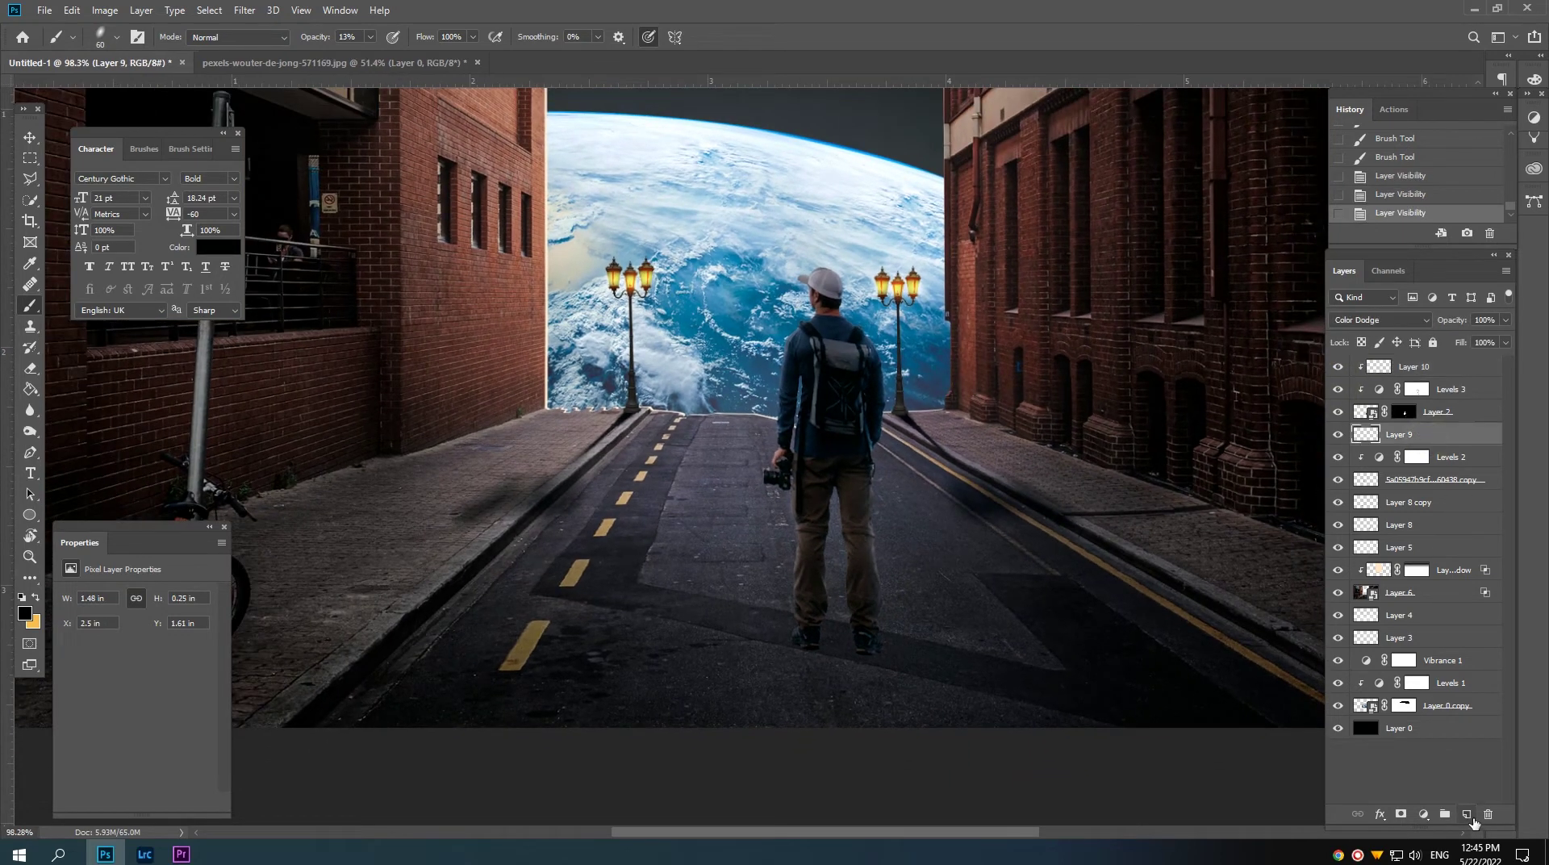
{"action": "left_click", "coordinate": [1467, 814]}
{"action": "scroll", "coordinate": [844, 693], "scroll_direction": "up", "scroll_amount": 3, "text": "alt"}
{"action": "scroll", "coordinate": [807, 629], "scroll_direction": "up", "scroll_amount": 2, "text": "alt"}
{"action": "scroll", "coordinate": [811, 629], "scroll_direction": "up", "scroll_amount": 1, "text": "alt"}
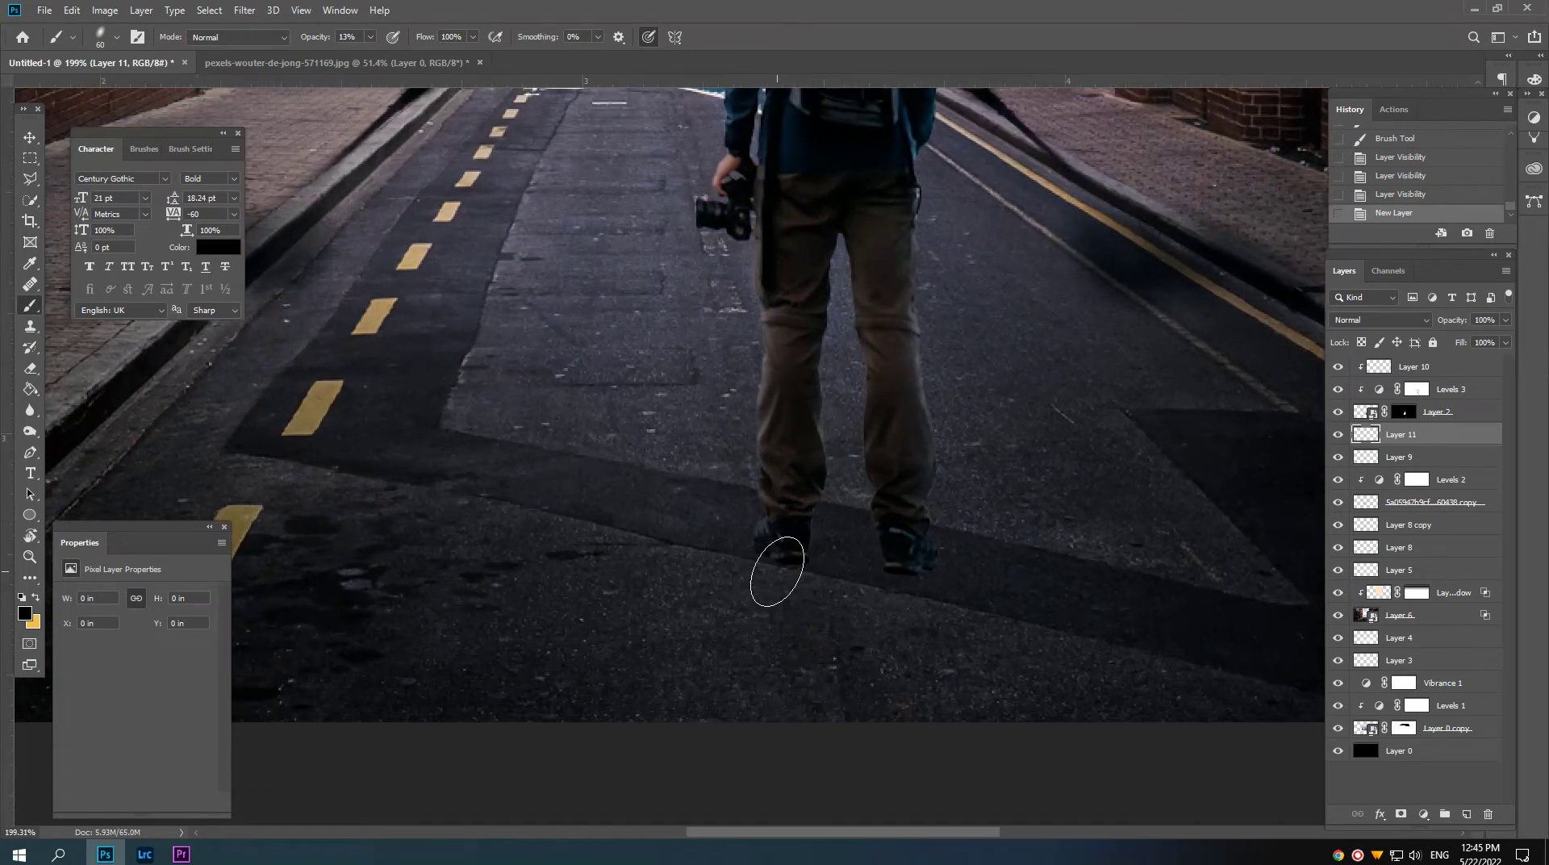
{"action": "key", "text": "bracketleft"}
{"action": "key", "text": "bracketleft"}
Step: Paint soft black shadows on the road beneath the left and right shoes
{"action": "mouse_move", "coordinate": [770, 540]}
{"action": "left_mouse_down"}
{"action": "mouse_move", "coordinate": [802, 629]}
{"action": "mouse_move", "coordinate": [785, 543]}
{"action": "mouse_move", "coordinate": [807, 654]}
{"action": "left_mouse_up"}
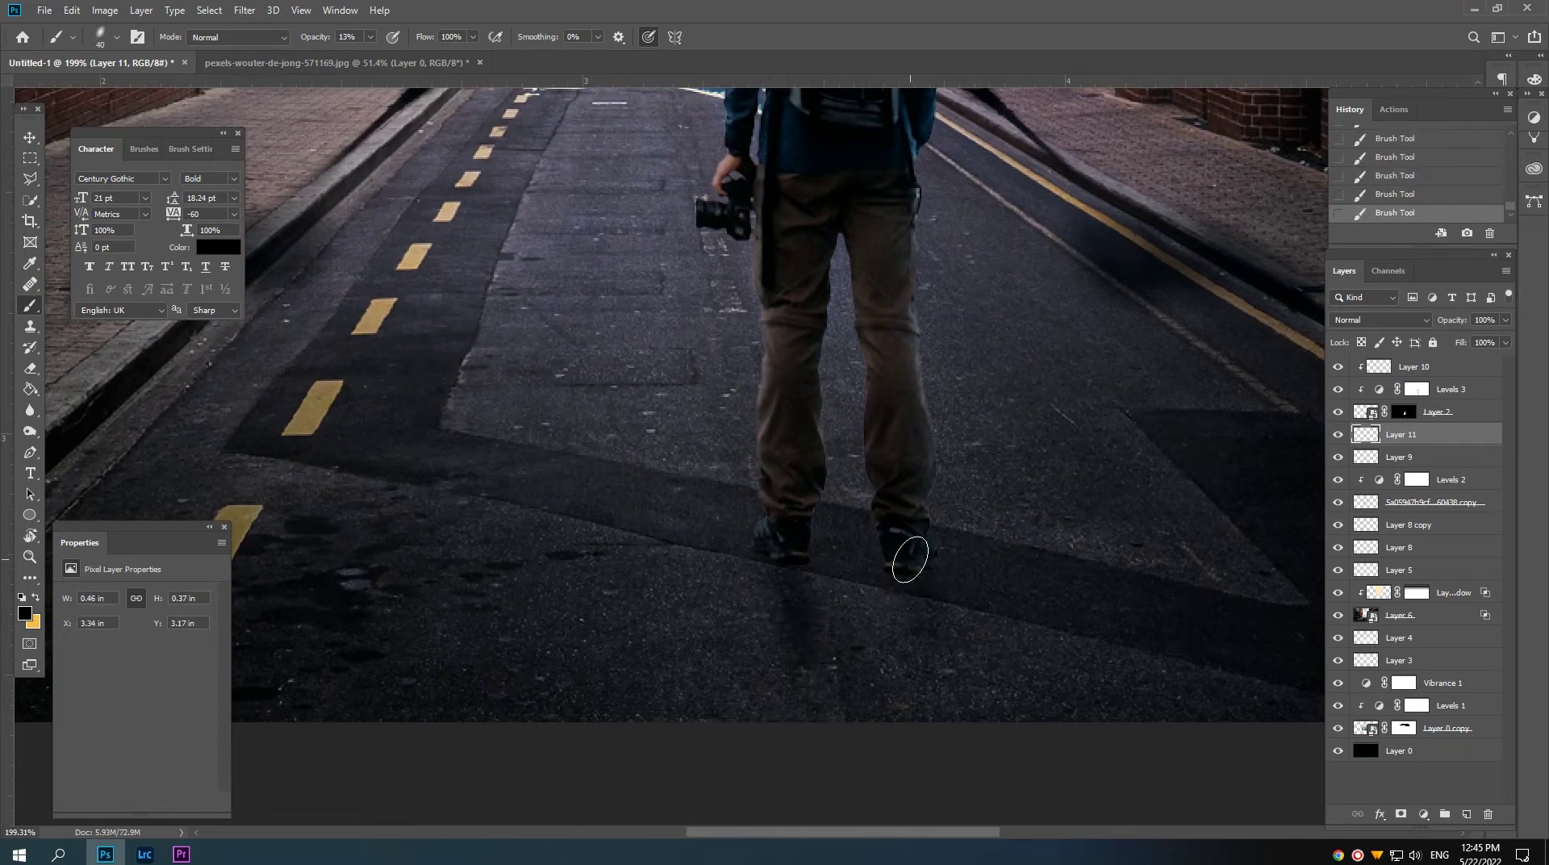
{"action": "key", "text": "bracketright"}
{"action": "left_click_drag", "start_coordinate": [917, 556], "coordinate": [940, 726]}
{"action": "key", "text": "bracketright"}
{"action": "key", "text": "bracketright"}
{"action": "left_click_drag", "start_coordinate": [775, 560], "coordinate": [810, 667]}
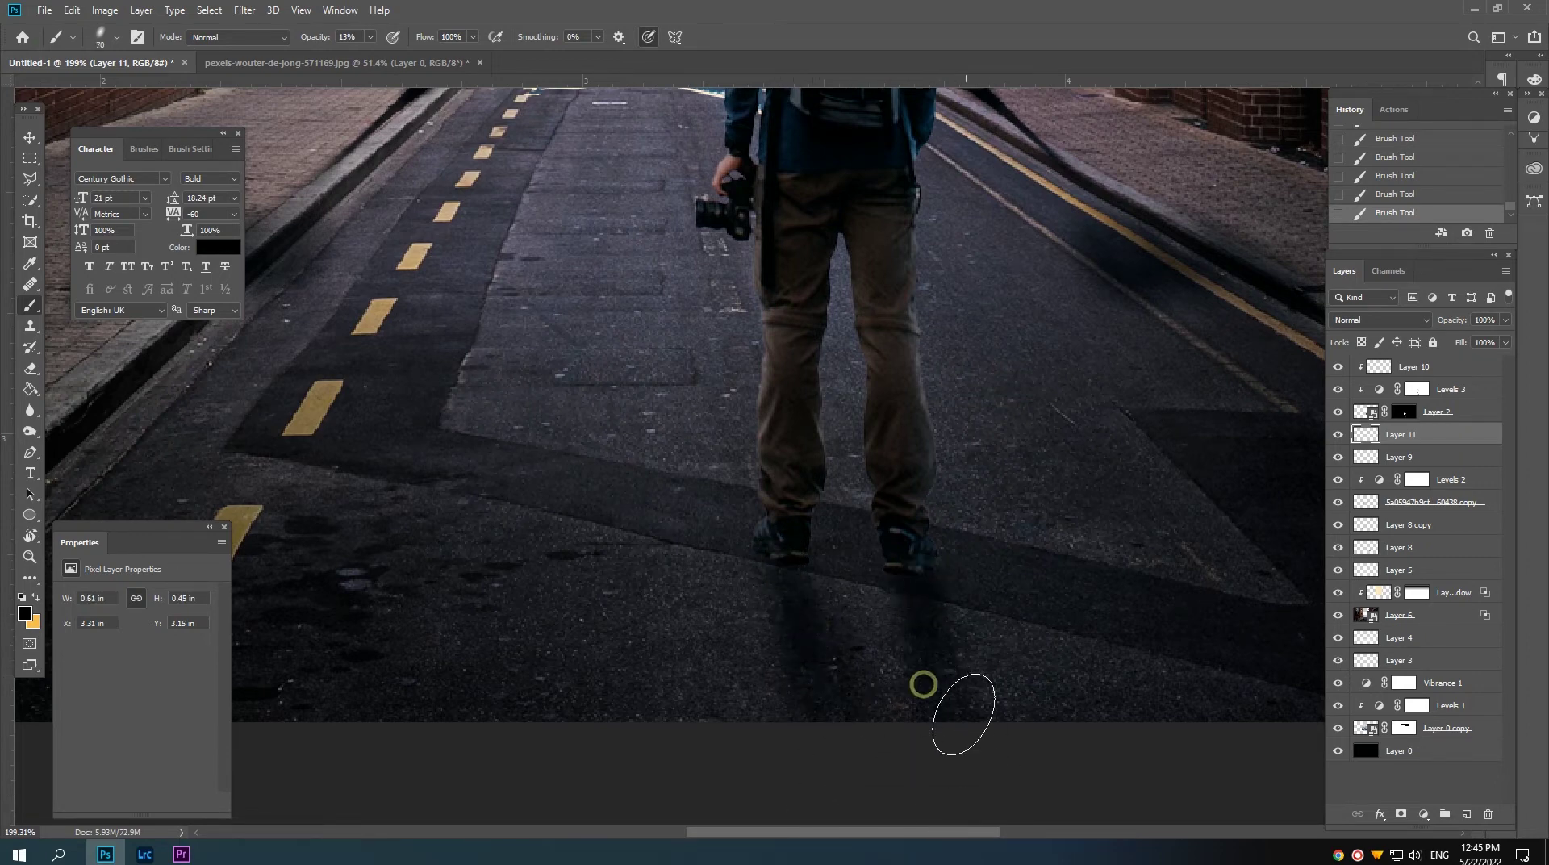
{"action": "left_click_drag", "start_coordinate": [920, 682], "coordinate": [975, 754]}
Step: Raise the brush opacity and darken the shadows under both shoes
{"action": "left_click_drag", "start_coordinate": [314, 37], "coordinate": [334, 41]}
{"action": "key", "text": "bracketleft"}
{"action": "key", "text": "bracketleft"}
{"action": "key", "text": "bracketleft"}
{"action": "left_click_drag", "start_coordinate": [761, 543], "coordinate": [806, 593]}
{"action": "left_click_drag", "start_coordinate": [888, 554], "coordinate": [946, 660]}
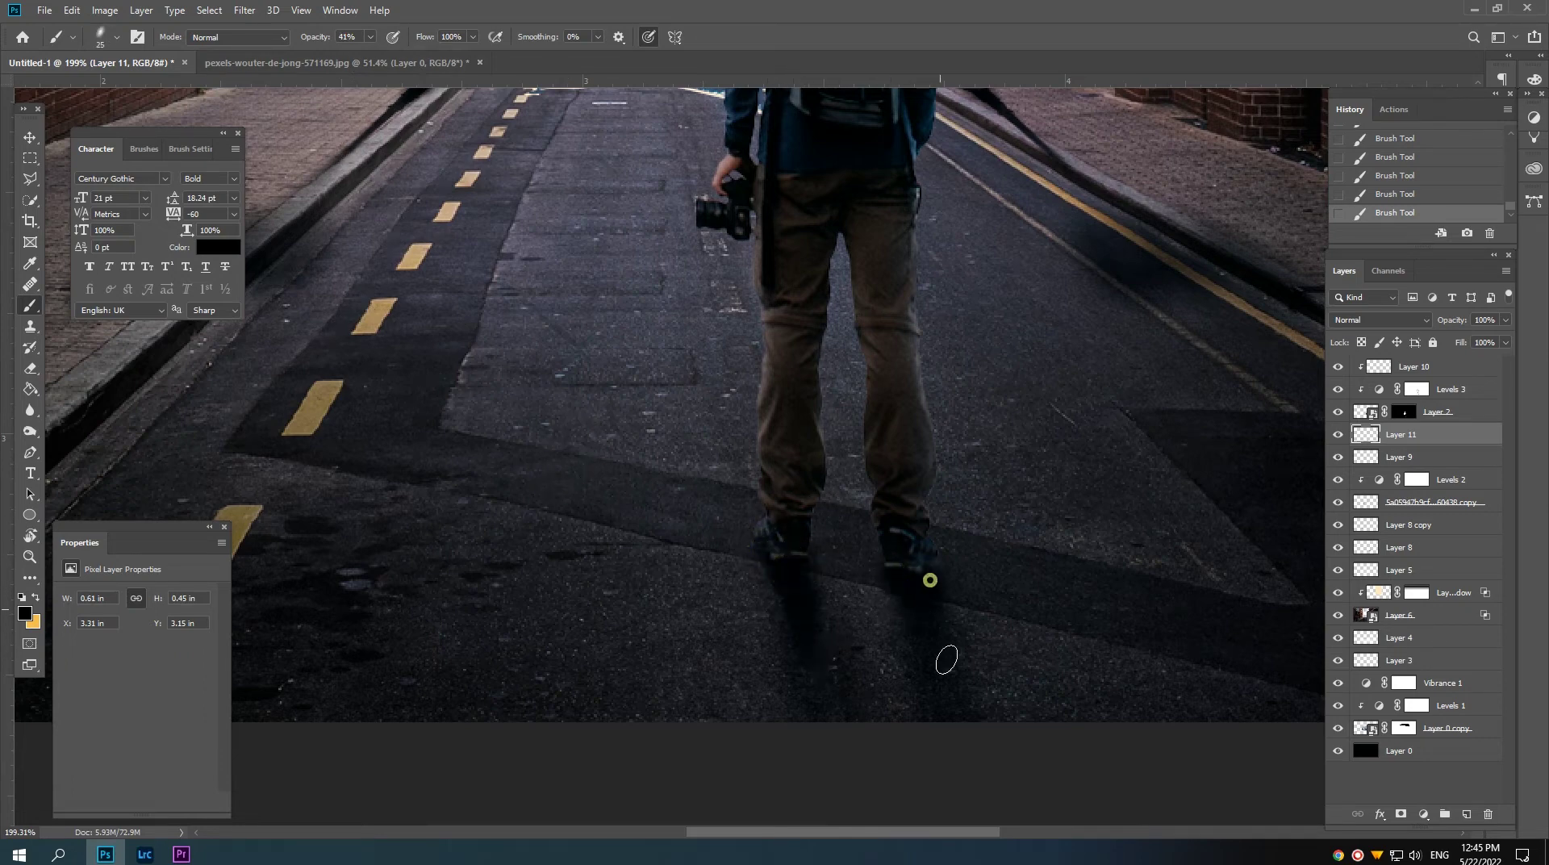
Step: Fit the whole composition in view to review the grounded foot shadows
{"action": "key", "text": "ctrl+0"}
{"action": "key", "text": "bracketright"}
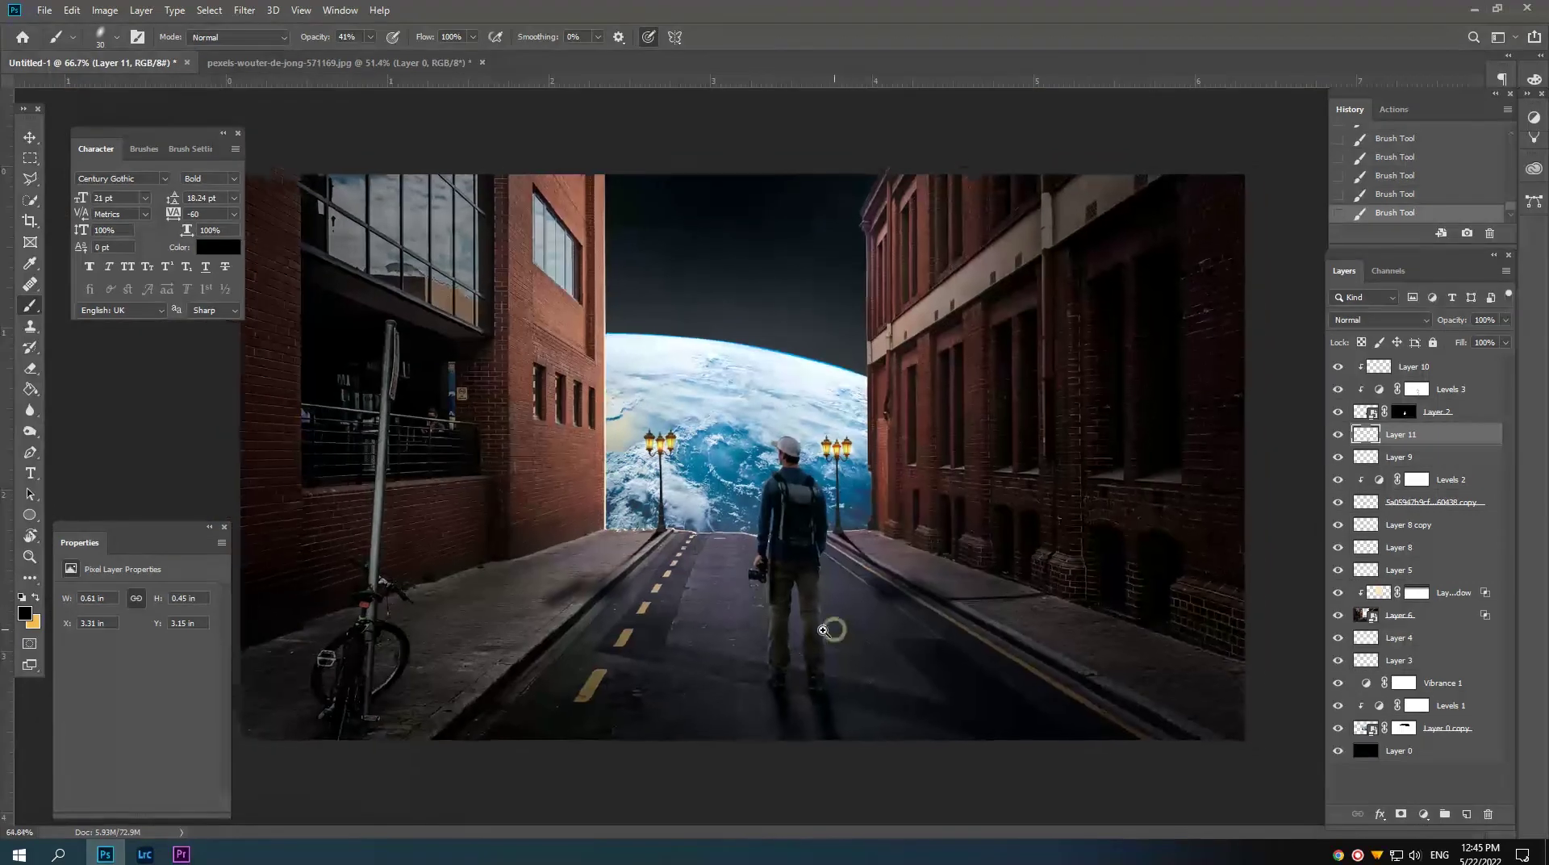
{"action": "scroll", "coordinate": [822, 629], "scroll_direction": "down", "scroll_amount": 1}
{"action": "key", "text": "bracketright"}
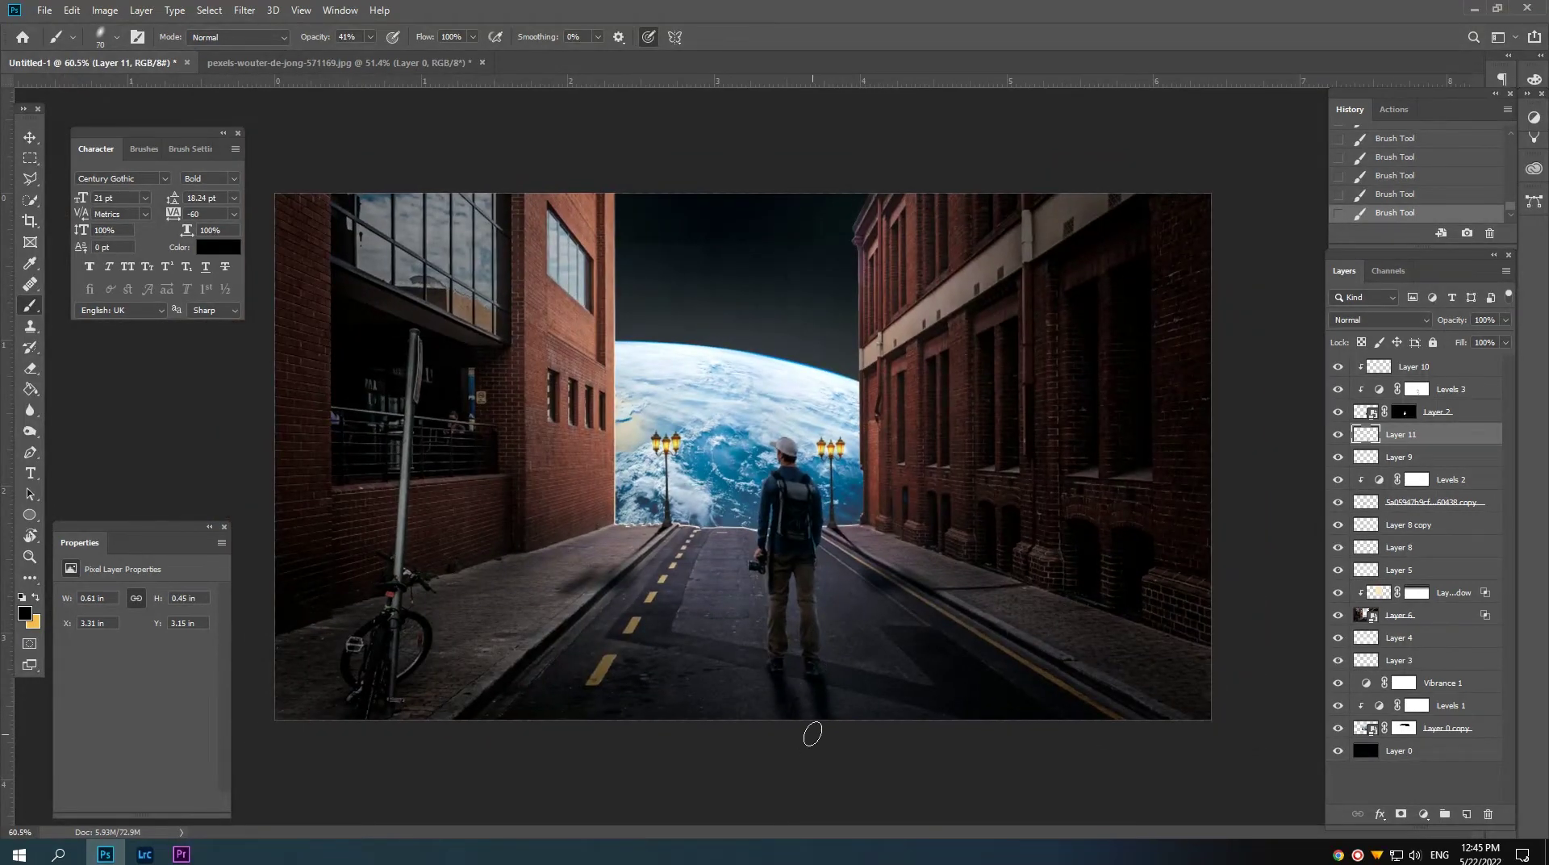
{"action": "key", "text": "bracketright"}
{"action": "key", "text": "bracketright"}
{"action": "key", "text": "bracketright"}
{"action": "scroll", "coordinate": [806, 604], "scroll_direction": "down", "scroll_amount": 3}
{"action": "scroll", "coordinate": [787, 608], "scroll_direction": "up", "scroll_amount": 1}
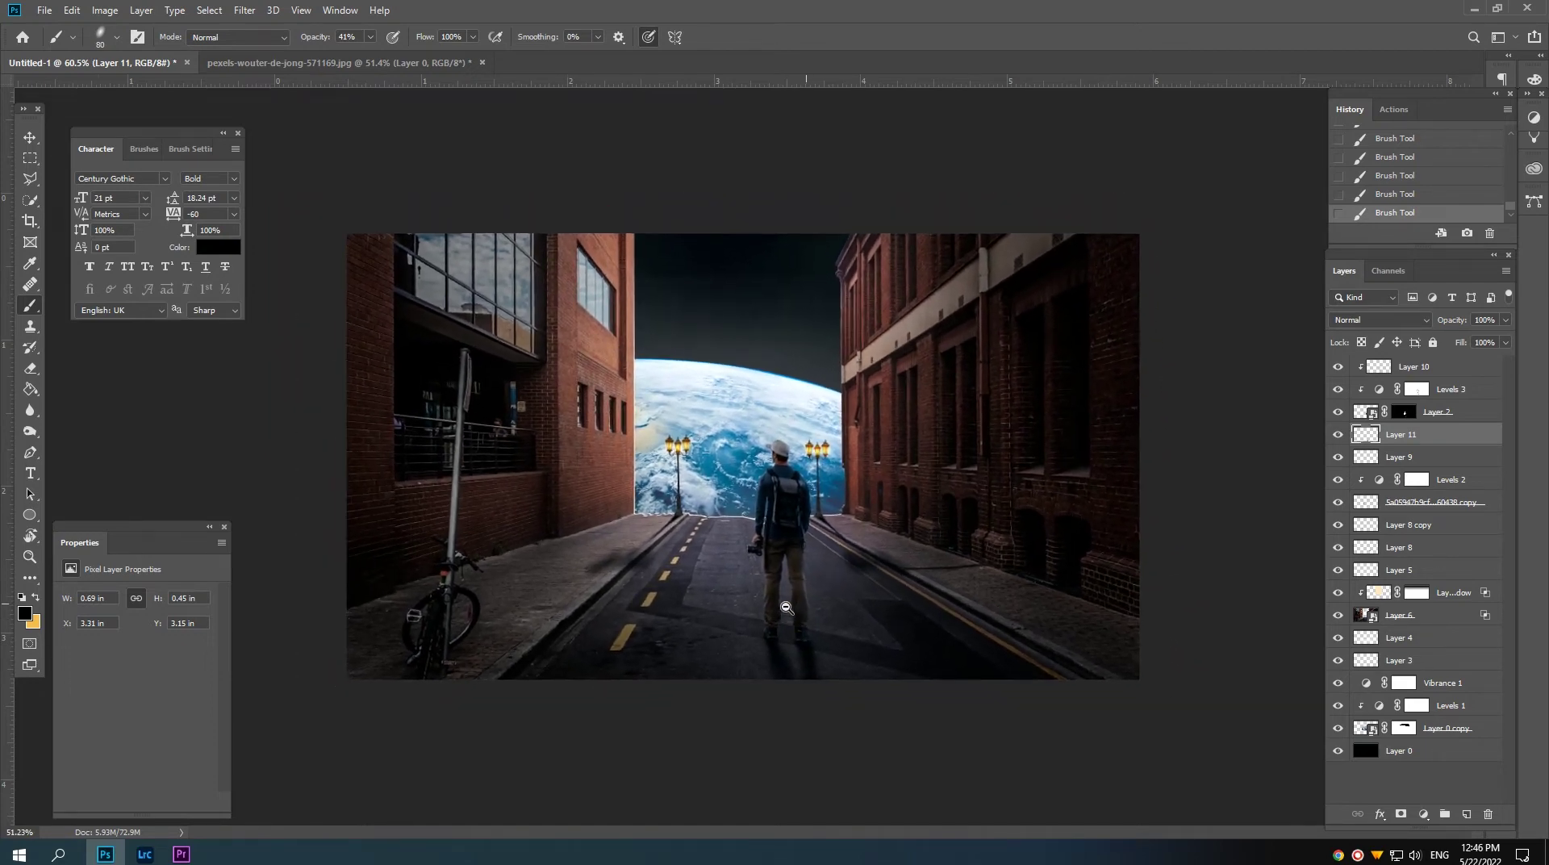
{"action": "key", "text": "v"}
{"action": "scroll", "coordinate": [888, 609], "scroll_direction": "down", "scroll_amount": 1}
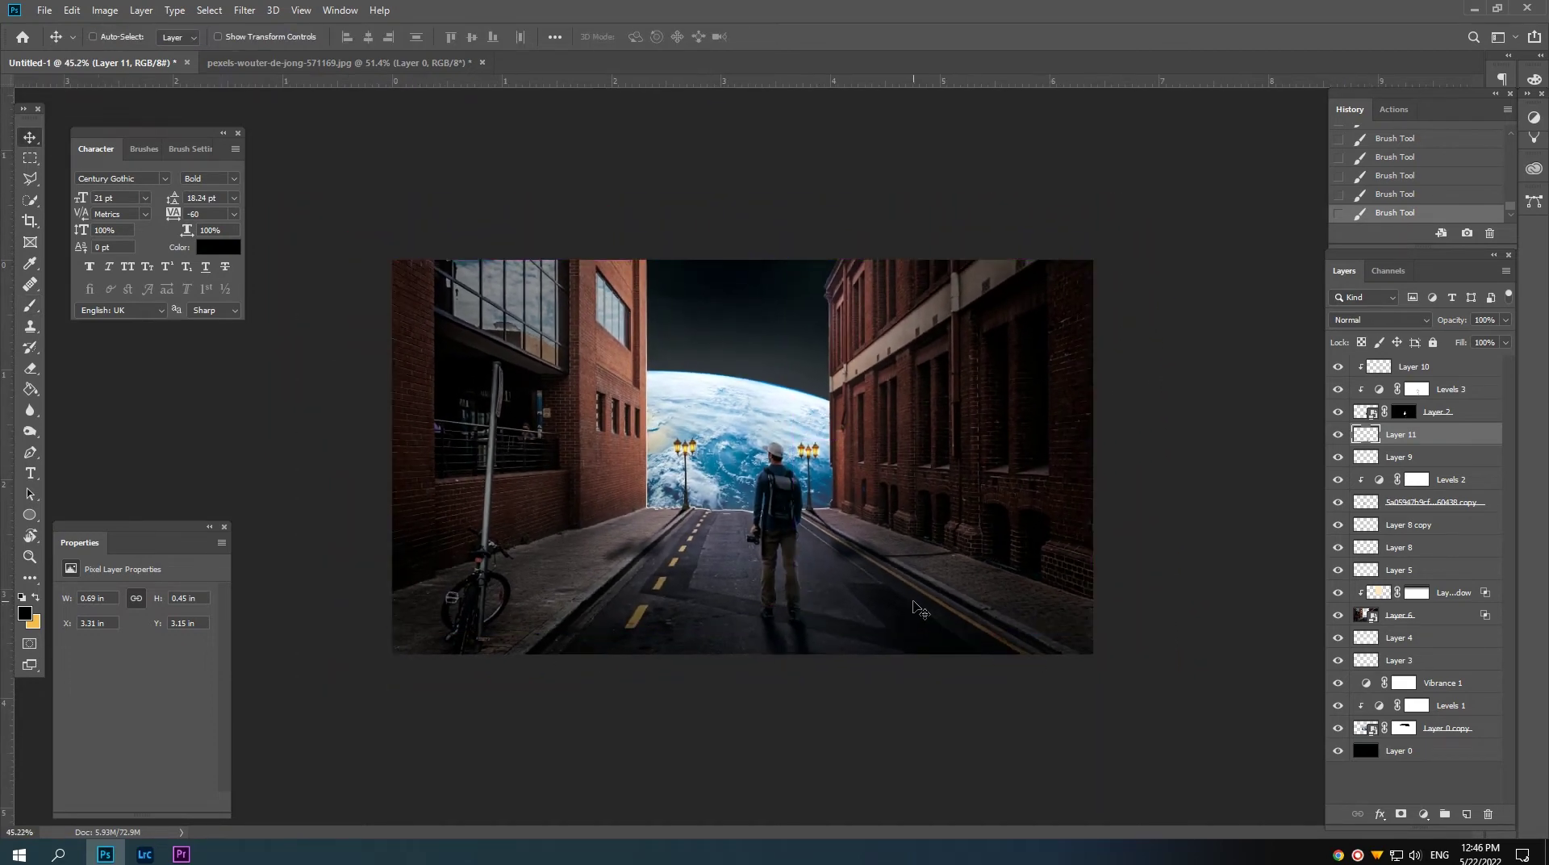
Step: Stamp all visible layers into a new layer, stretch it slightly wider, and convert it to a smart object
{"action": "left_click", "coordinate": [1444, 371]}
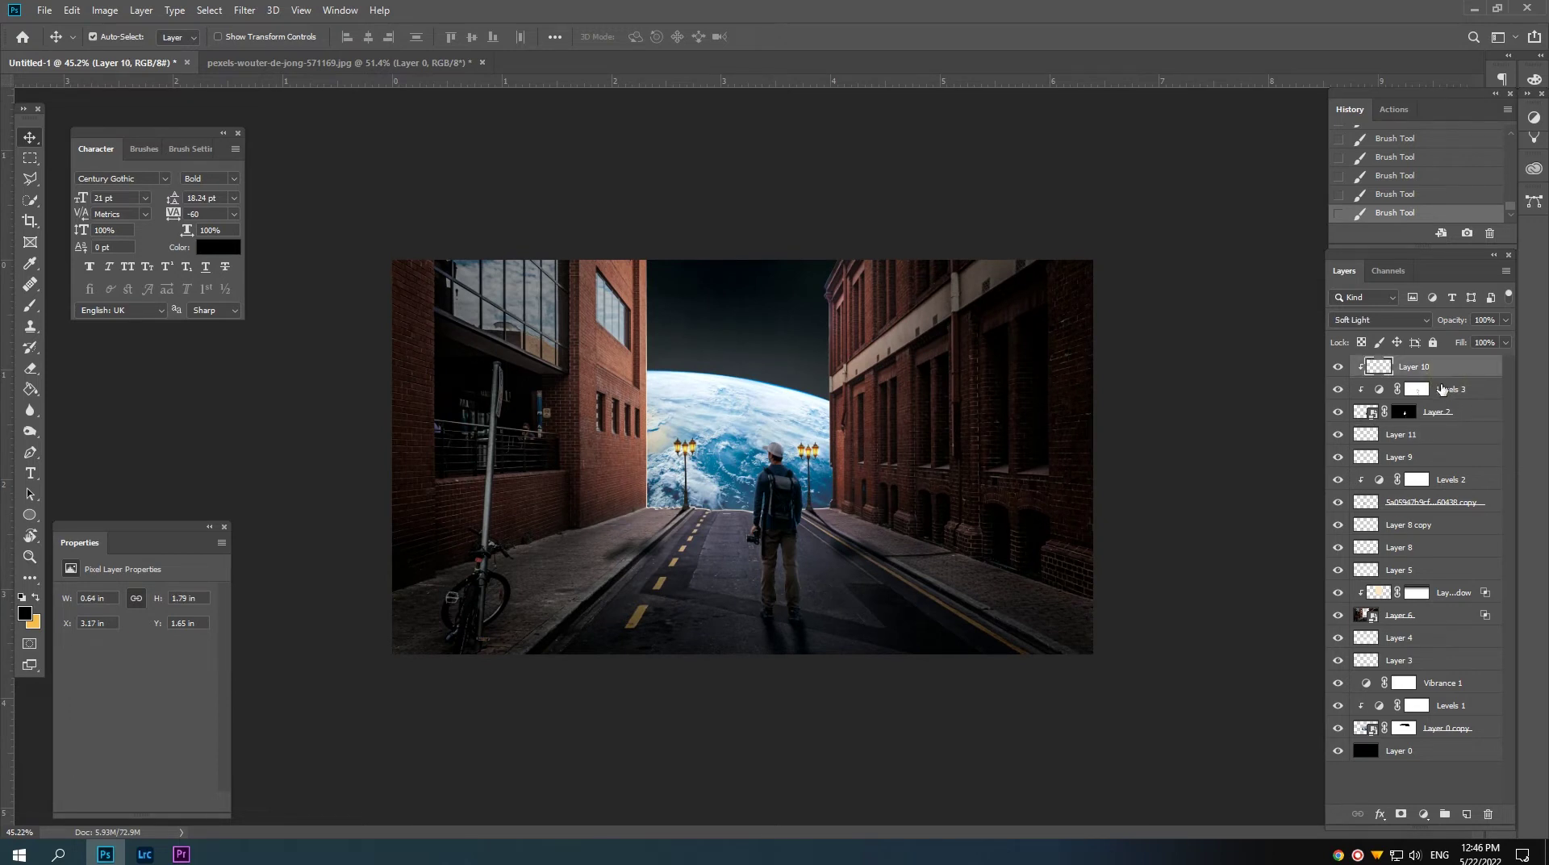
{"action": "key", "text": "ctrl+shift+alt+e"}
{"action": "key", "text": "ctrl+t"}
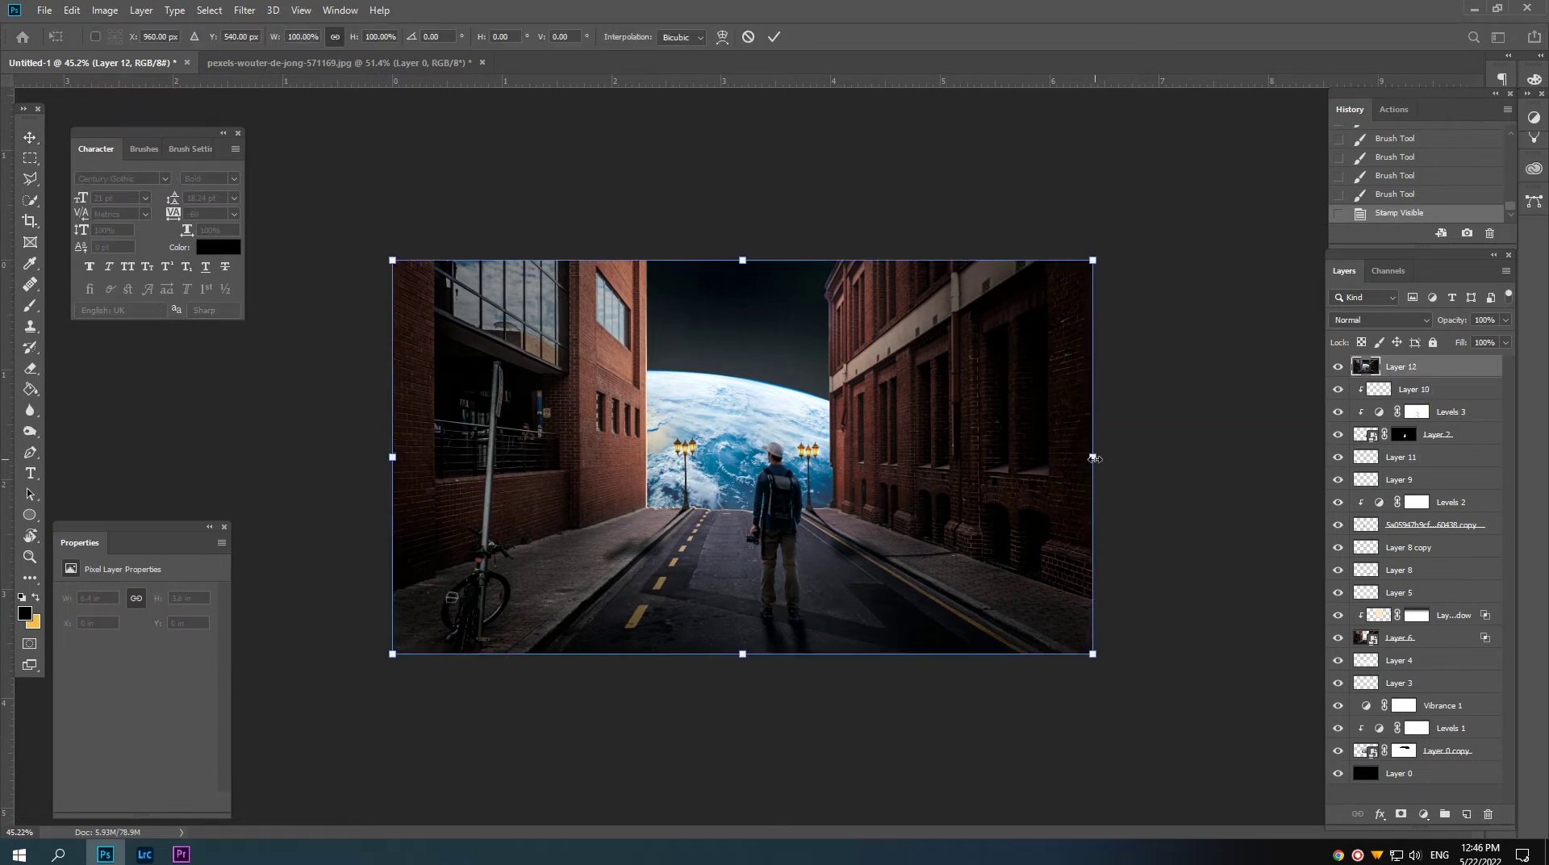
{"action": "left_click_drag", "start_coordinate": [1093, 458], "coordinate": [1121, 457]}
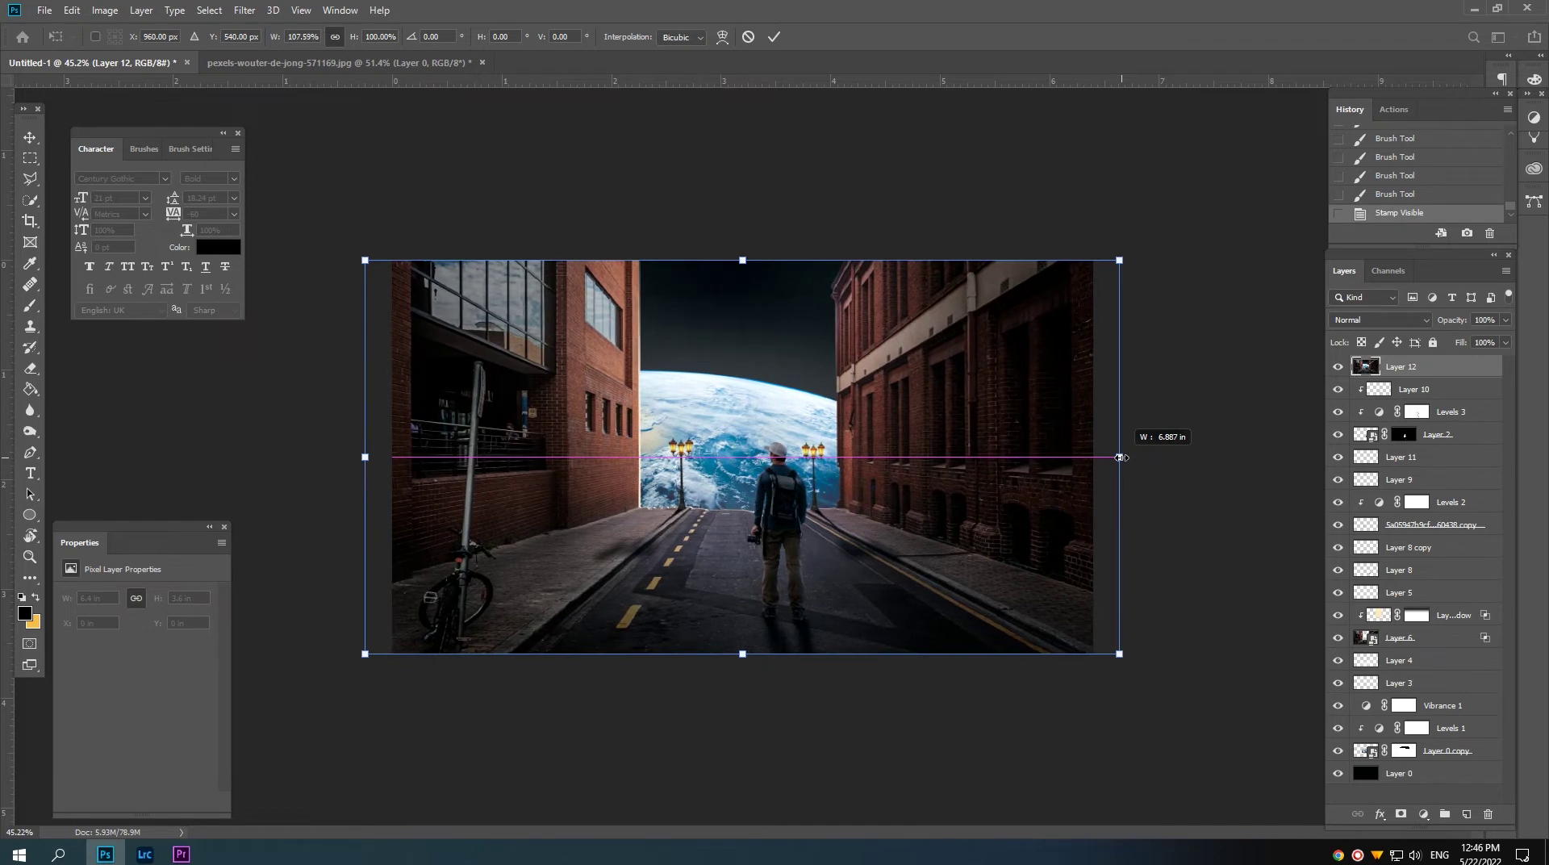
{"action": "key", "text": "Return"}
{"action": "key", "text": "ctrl+plus"}
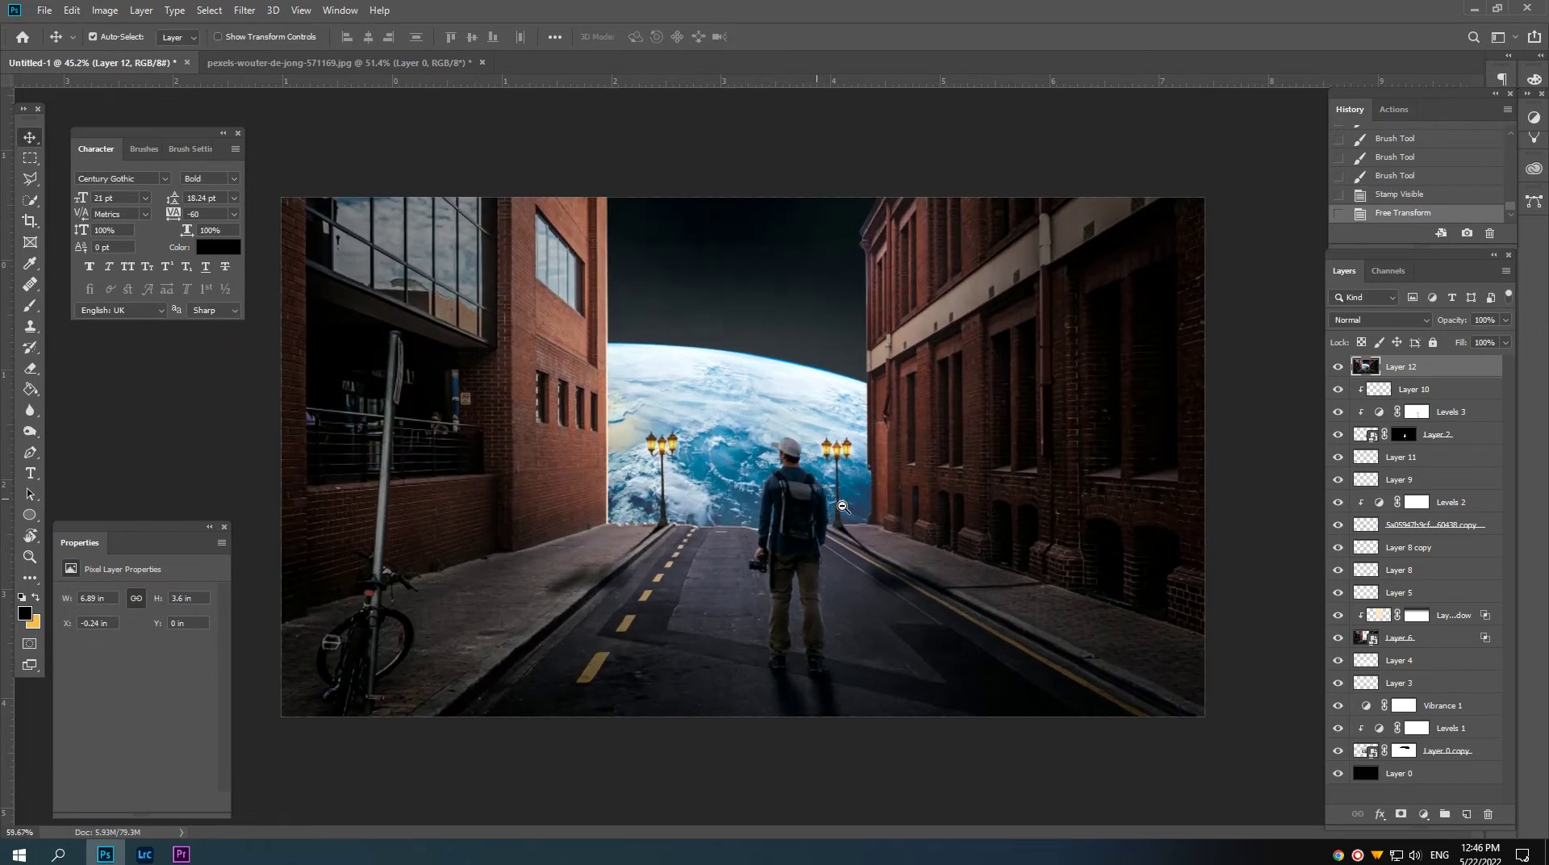
{"action": "right_click", "coordinate": [1408, 371]}
{"action": "left_click", "coordinate": [1272, 370]}
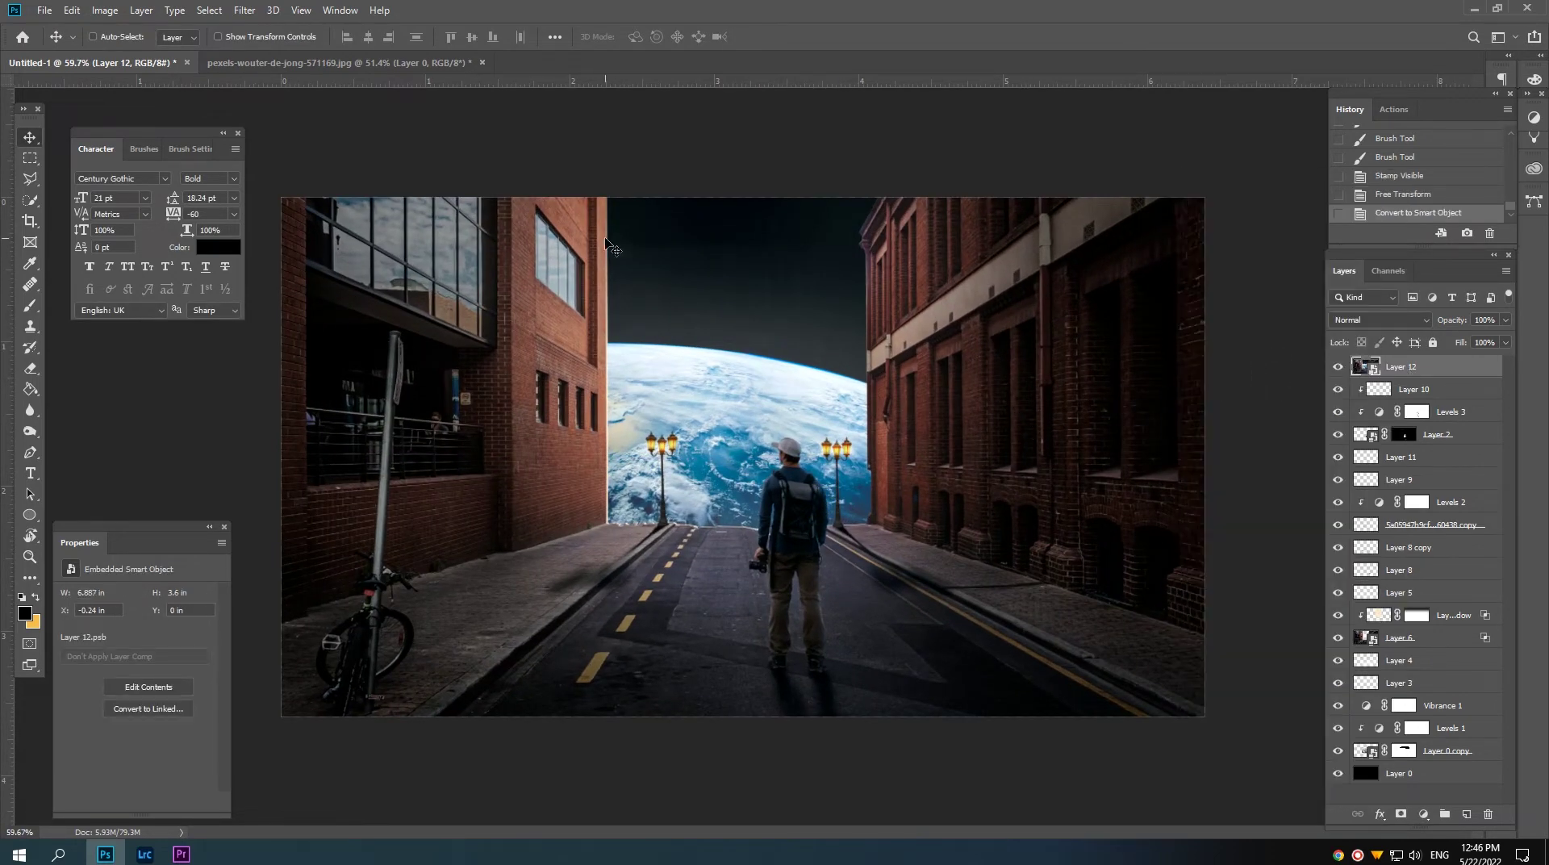
Step: In Camera Raw, raise Texture and Shadows, Whites to +43, Contrast to -25, Blacks to -13
{"action": "left_click", "coordinate": [242, 10]}
{"action": "left_click", "coordinate": [280, 111]}
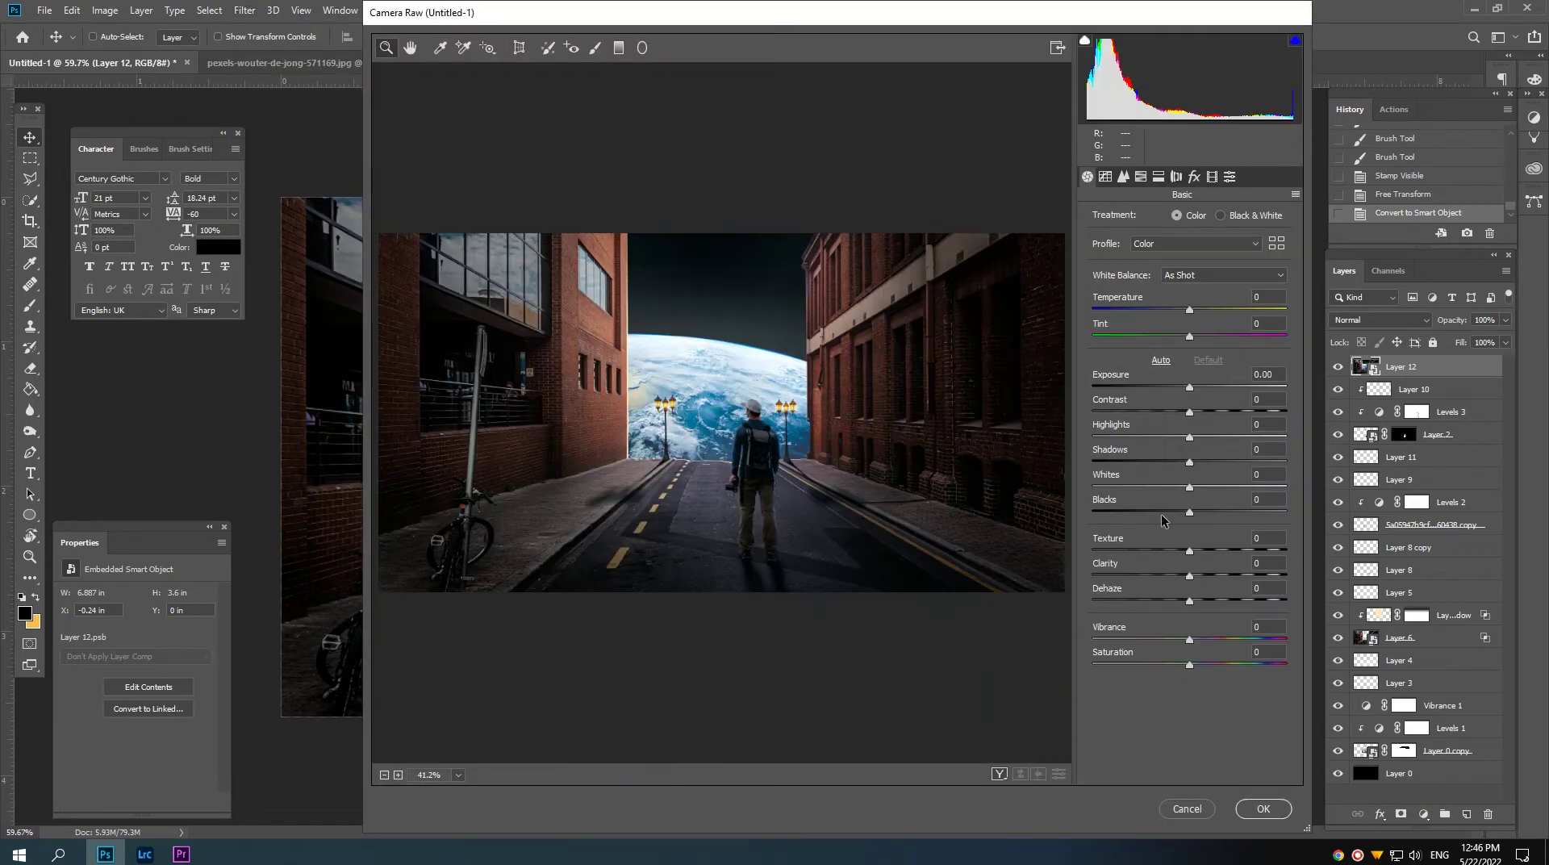
{"action": "left_click_drag", "start_coordinate": [1190, 550], "coordinate": [1232, 551]}
{"action": "left_click", "coordinate": [1218, 466]}
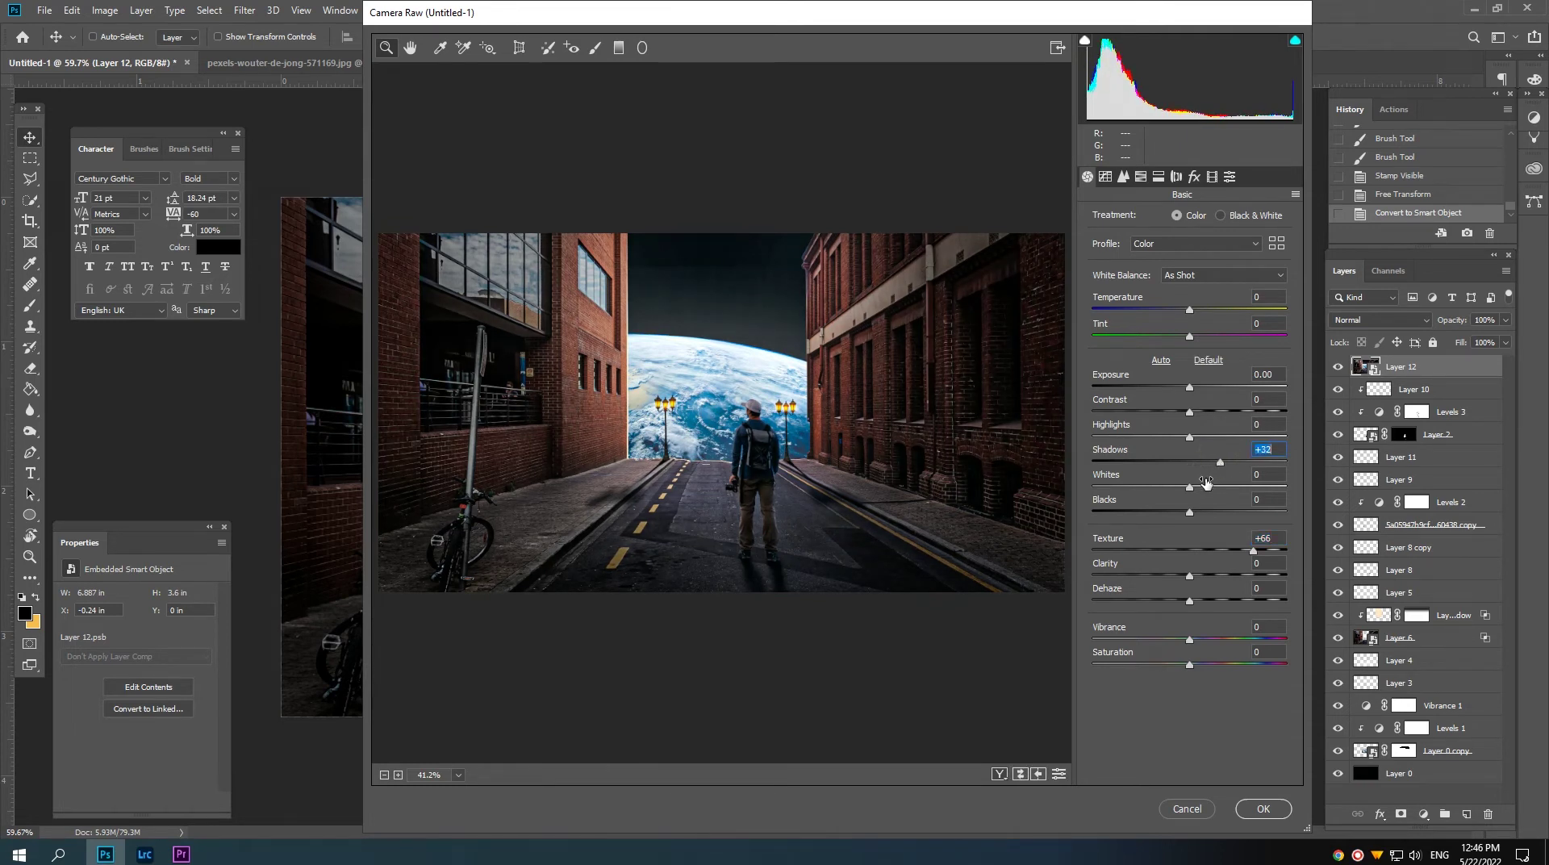
{"action": "left_click", "coordinate": [1212, 486]}
{"action": "left_click_drag", "start_coordinate": [1225, 486], "coordinate": [1232, 486]}
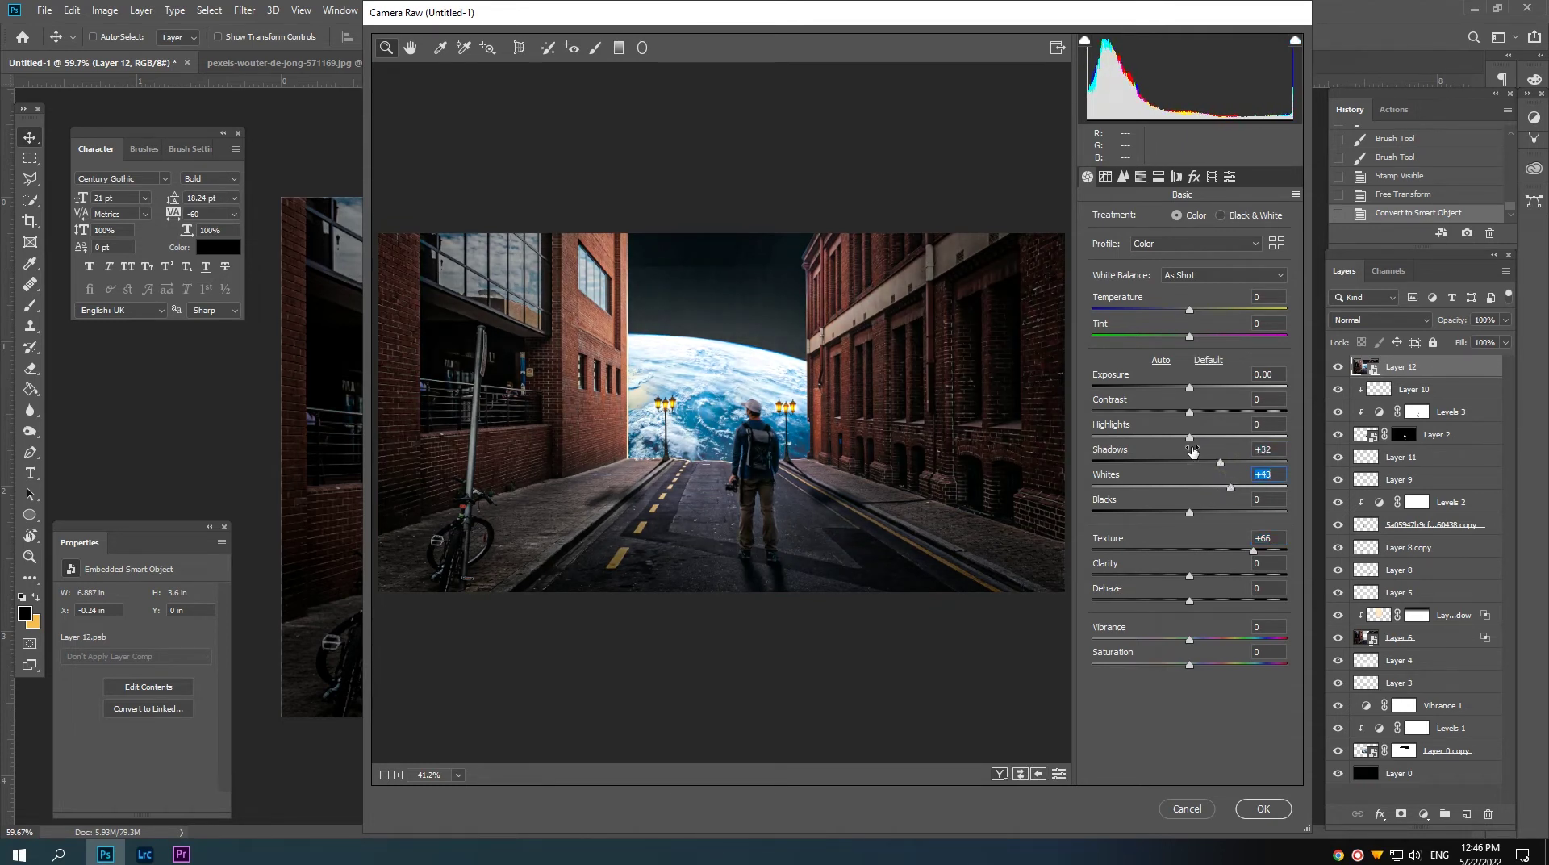
{"action": "left_click_drag", "start_coordinate": [1171, 411], "coordinate": [1165, 412]}
{"action": "left_click", "coordinate": [1173, 510]}
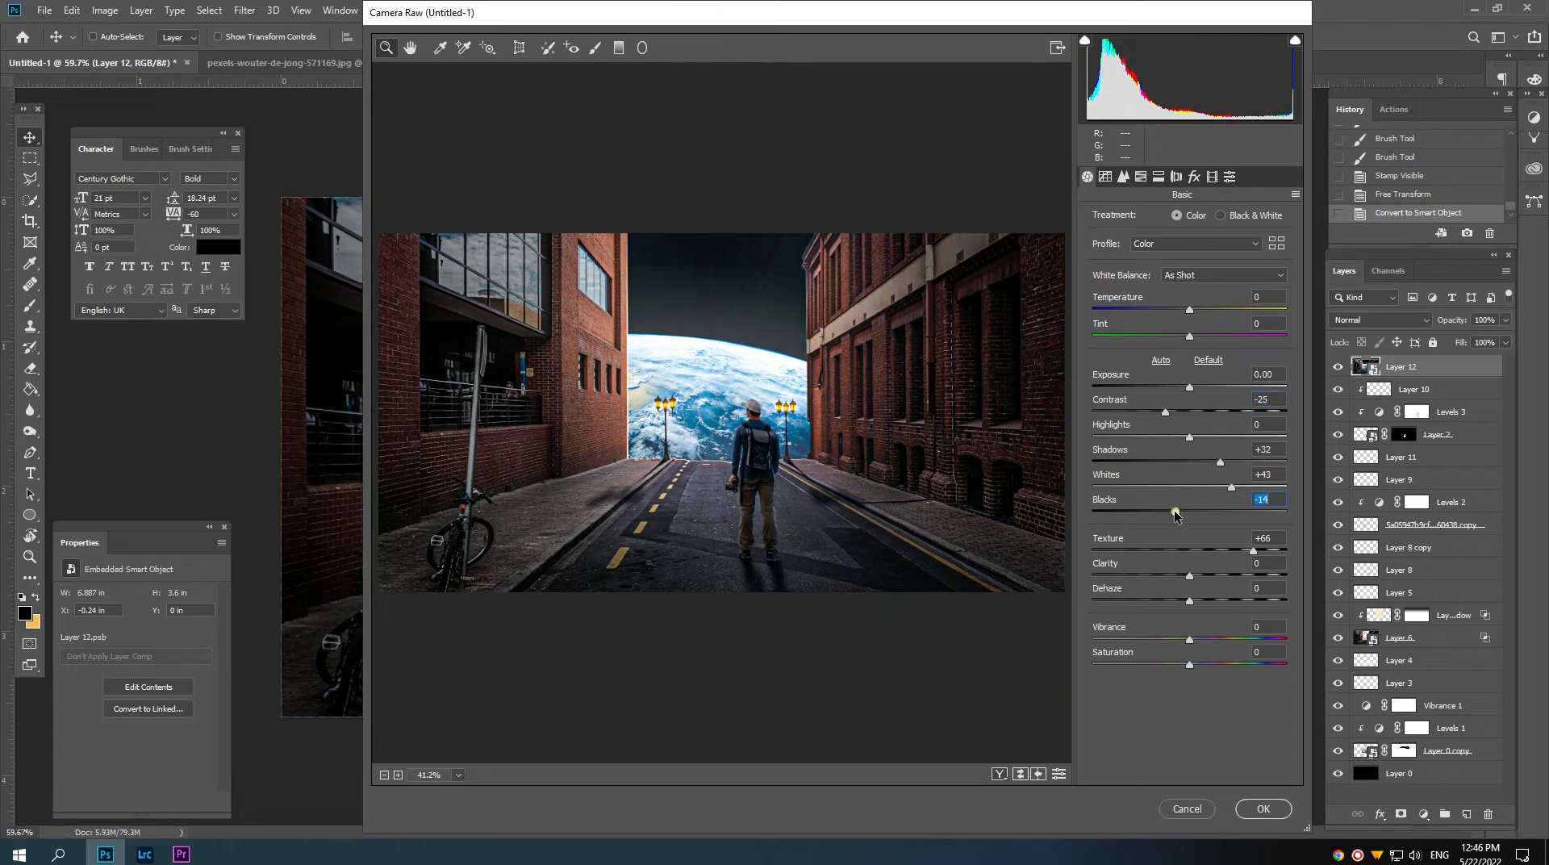
{"action": "left_click_drag", "start_coordinate": [1179, 511], "coordinate": [1182, 511]}
Step: Lower Clarity, boost Vibrance, cool Temperature, shift the Reds hue negative in HSL, and apply
{"action": "left_click", "coordinate": [1179, 575]}
{"action": "mouse_move", "coordinate": [1224, 646]}
{"action": "left_mouse_down"}
{"action": "mouse_move", "coordinate": [1246, 641]}
{"action": "mouse_move", "coordinate": [1194, 669]}
{"action": "left_mouse_up"}
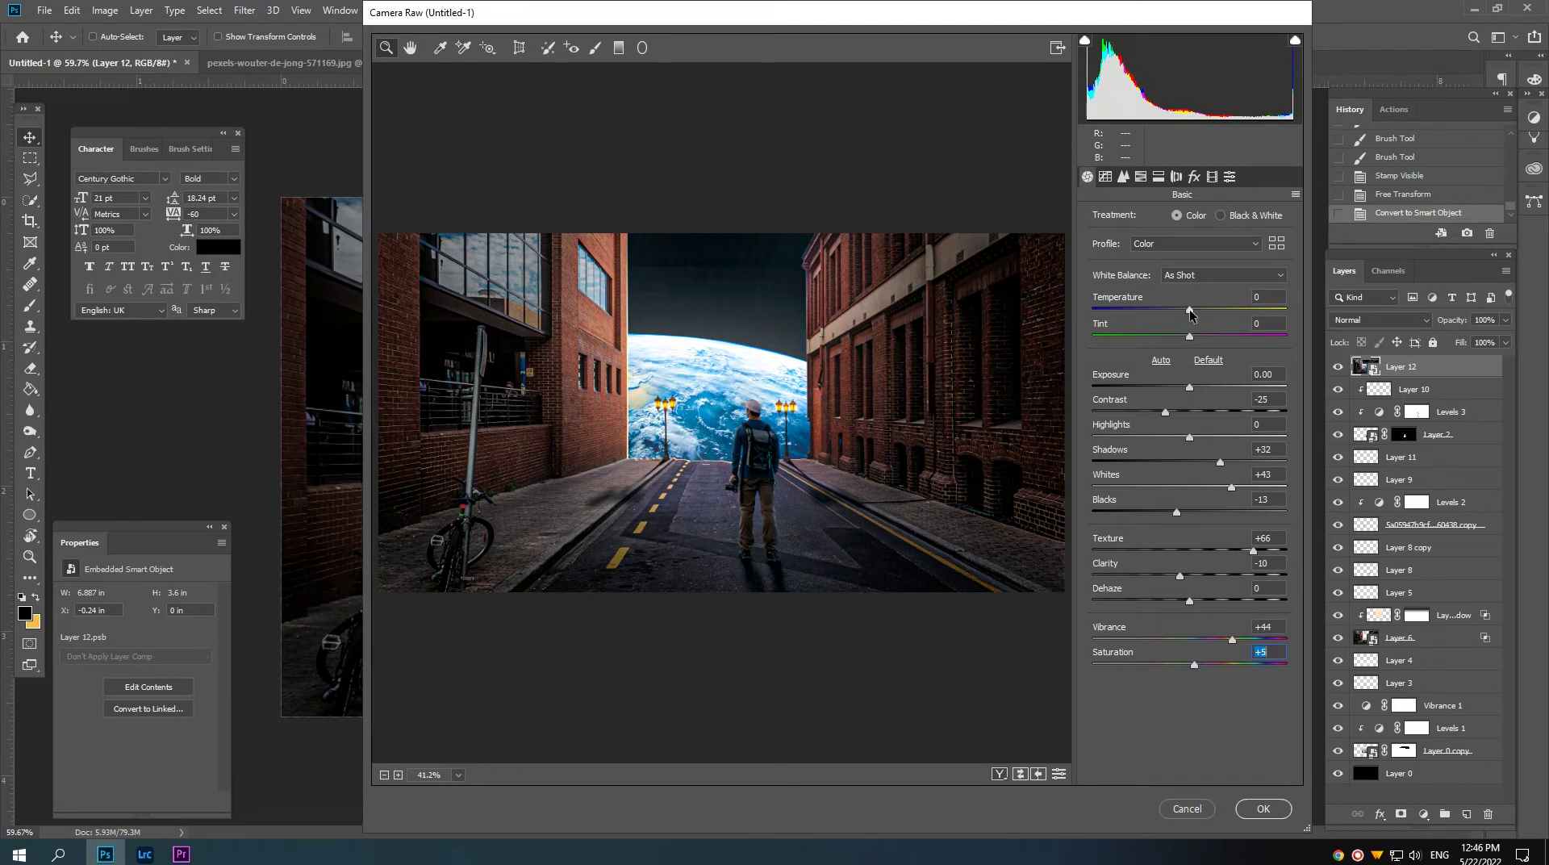
{"action": "mouse_move", "coordinate": [1190, 310]}
{"action": "left_mouse_down"}
{"action": "mouse_move", "coordinate": [1176, 309]}
{"action": "mouse_move", "coordinate": [1183, 337]}
{"action": "left_mouse_up"}
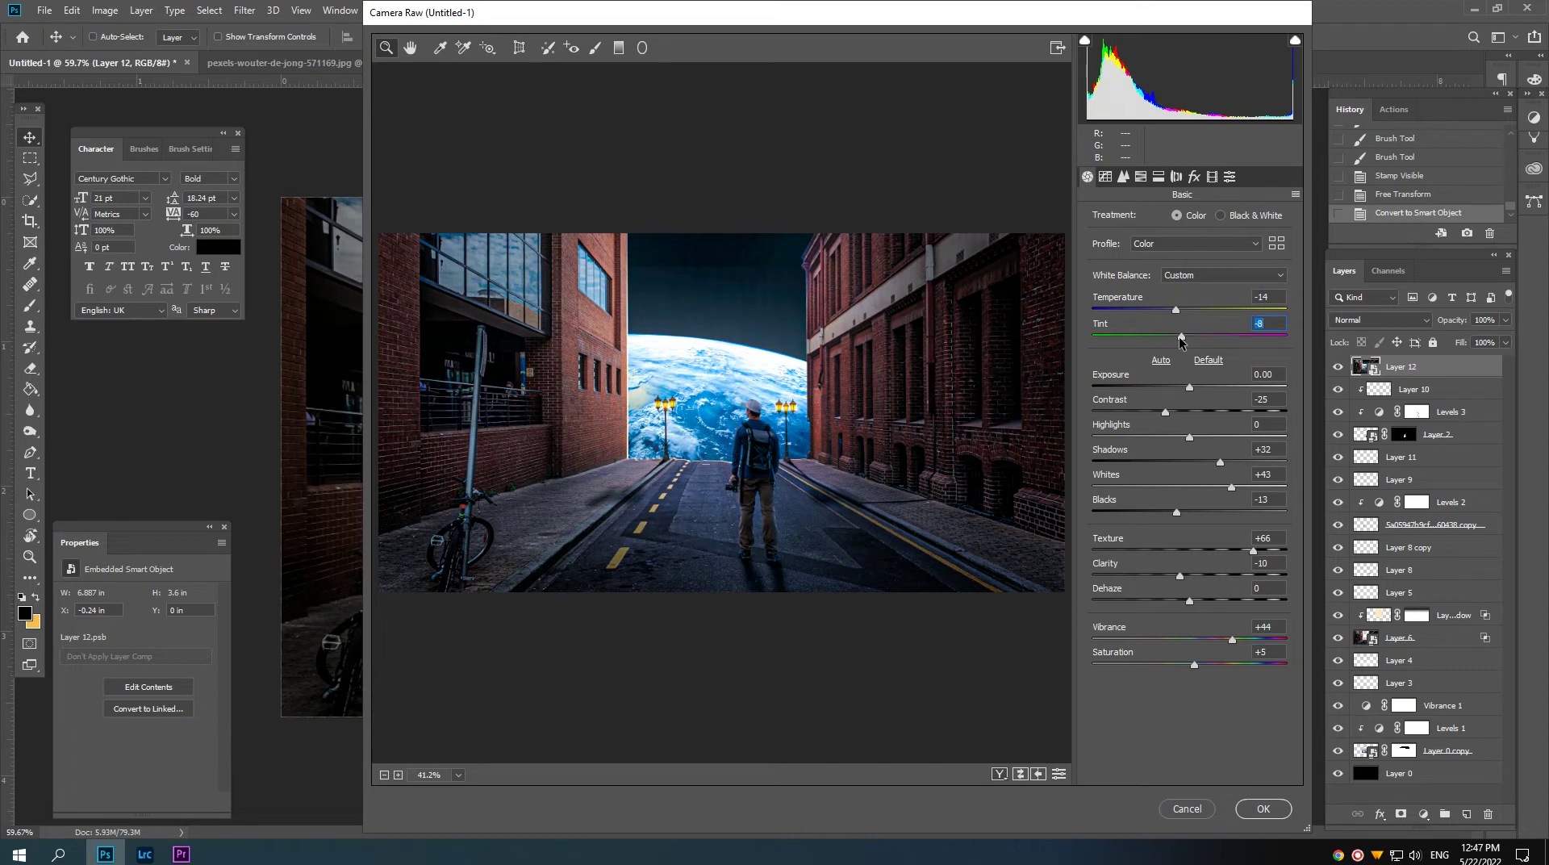
{"action": "left_click", "coordinate": [1123, 176]}
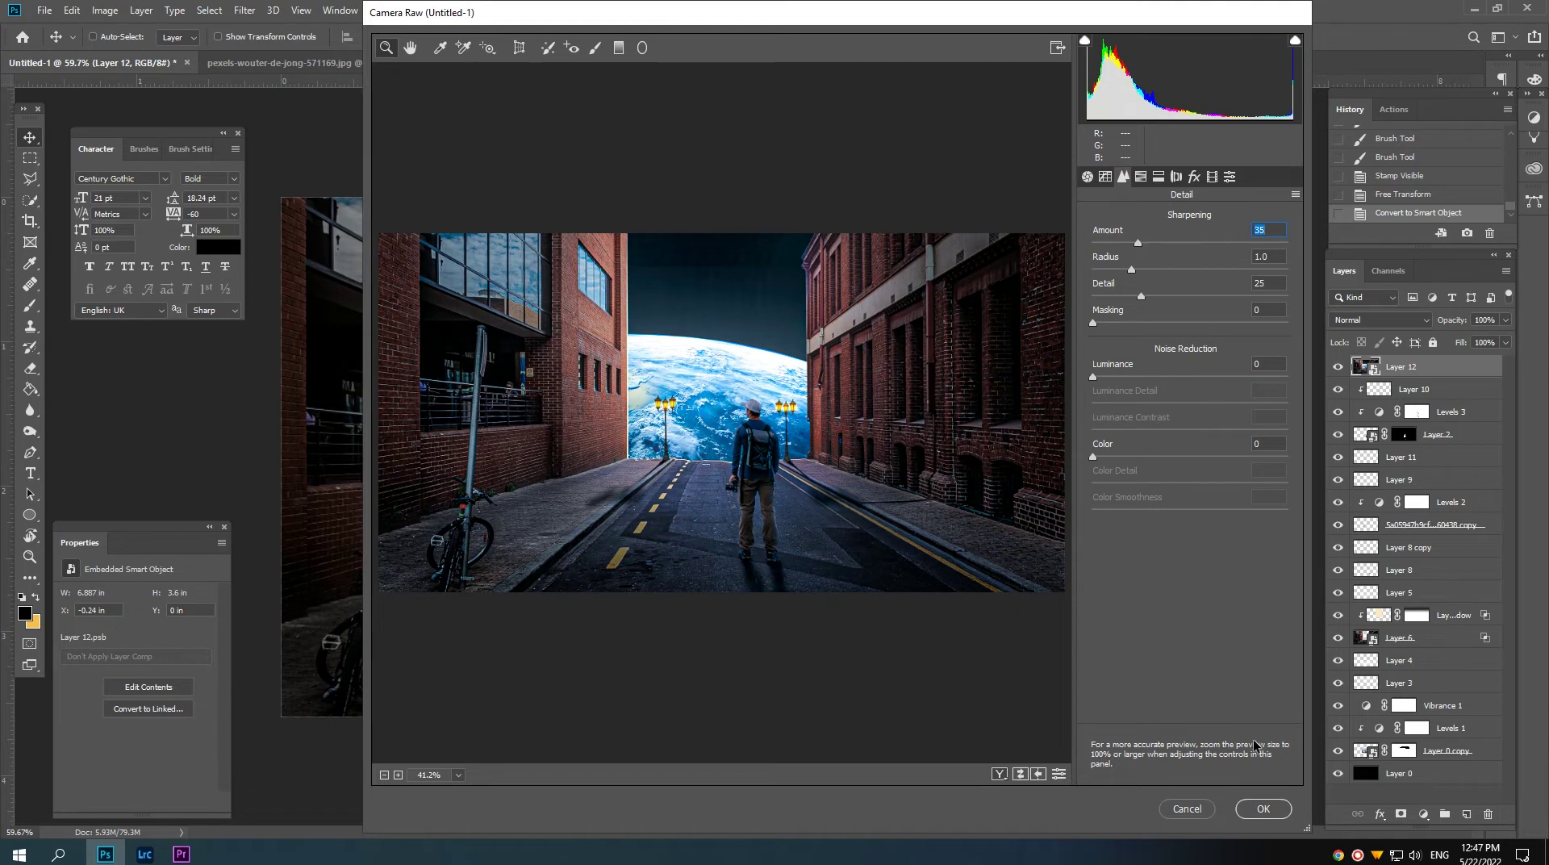
{"action": "left_click", "coordinate": [1140, 176]}
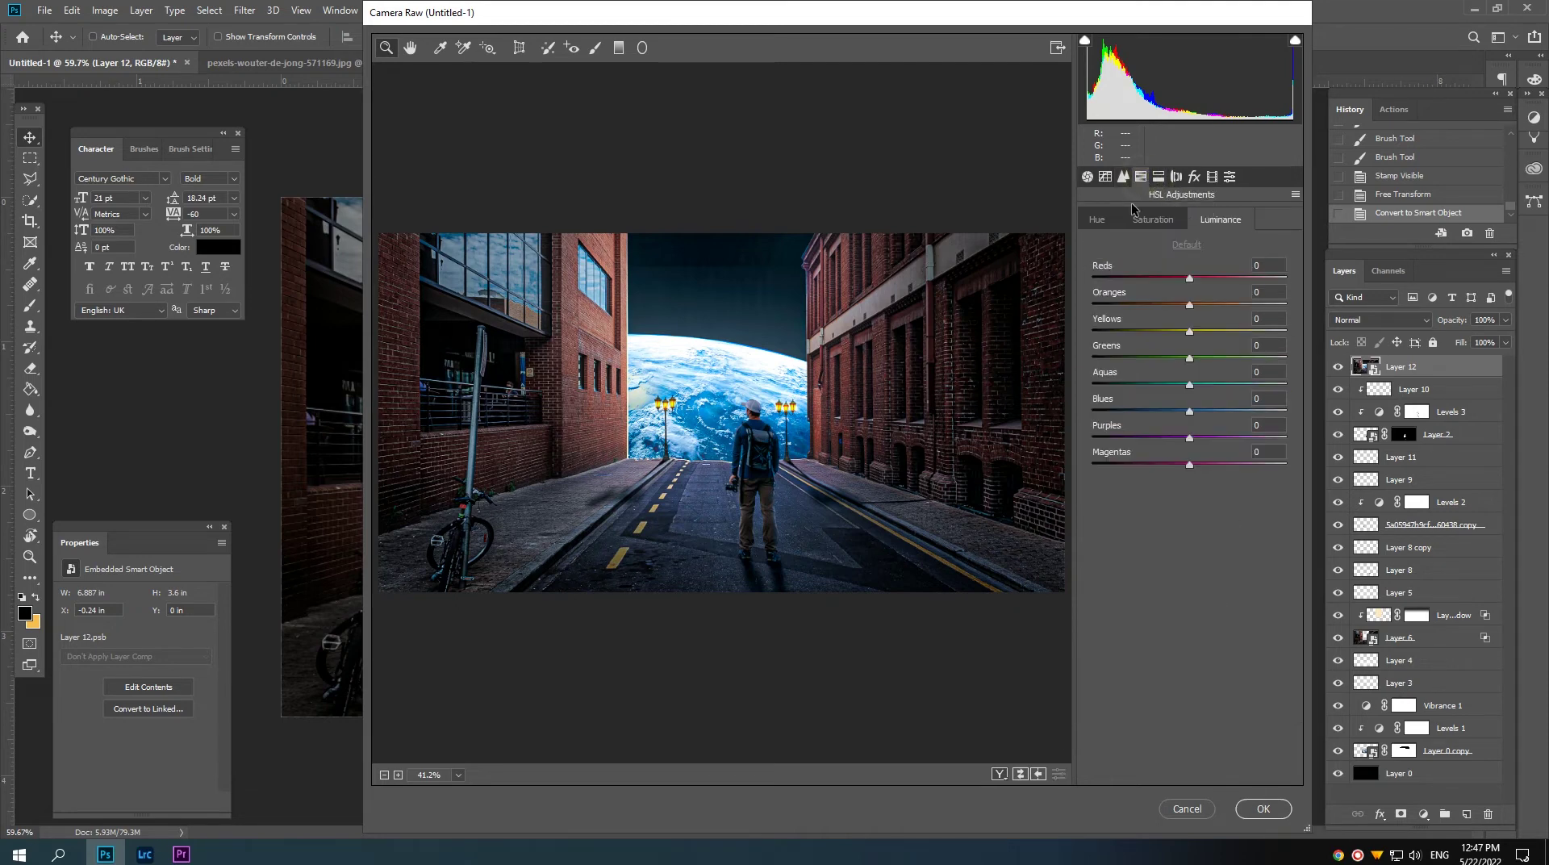
{"action": "left_click", "coordinate": [1097, 220]}
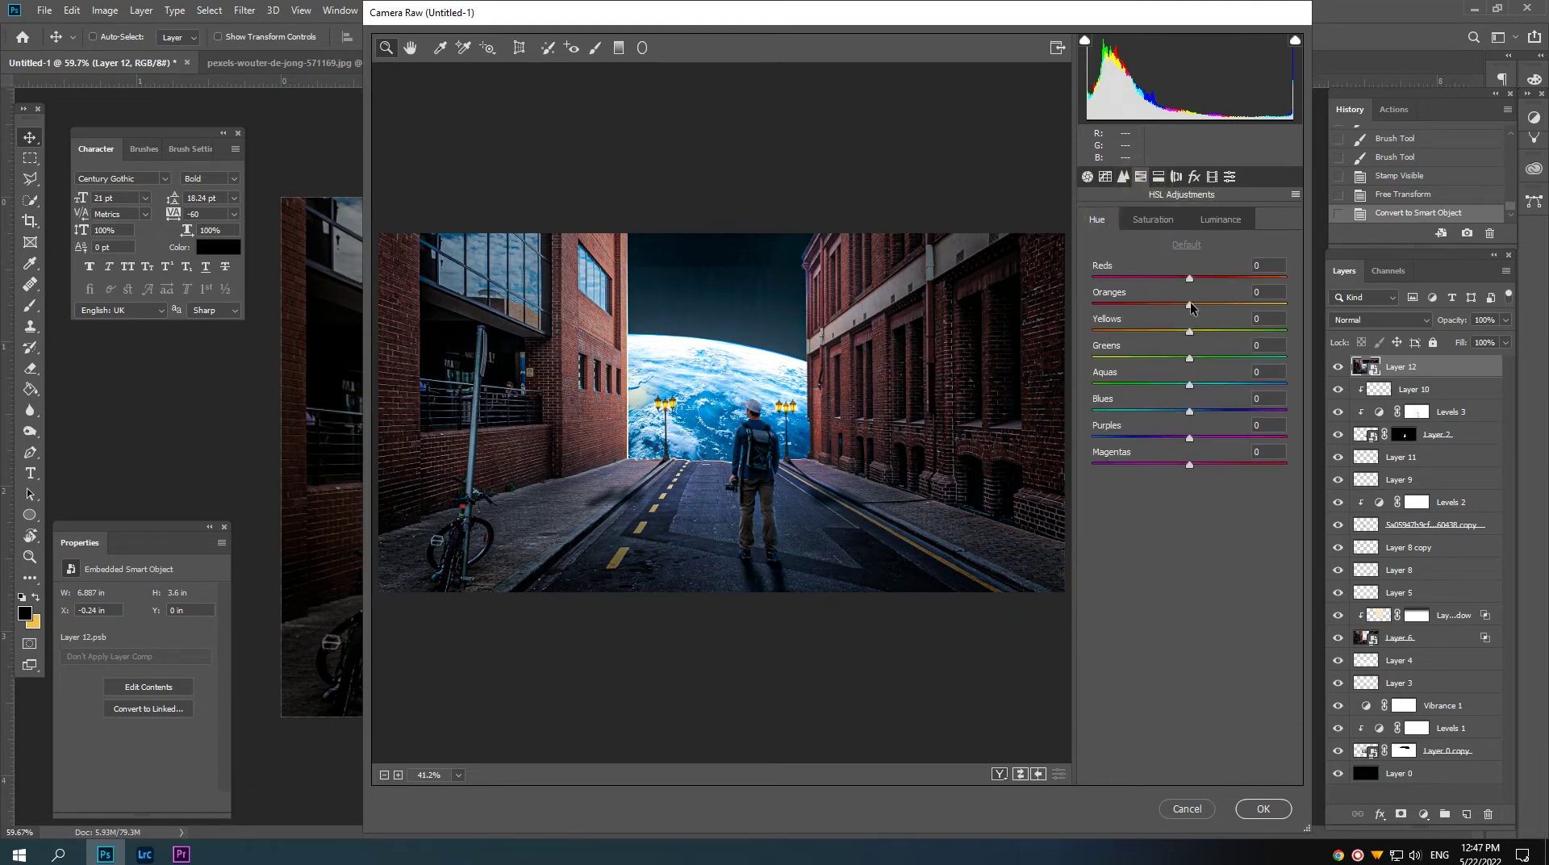
{"action": "mouse_move", "coordinate": [1189, 279]}
{"action": "left_mouse_down"}
{"action": "mouse_move", "coordinate": [1157, 283]}
{"action": "mouse_move", "coordinate": [1168, 331]}
{"action": "left_mouse_up"}
{"action": "left_click", "coordinate": [1263, 809]}
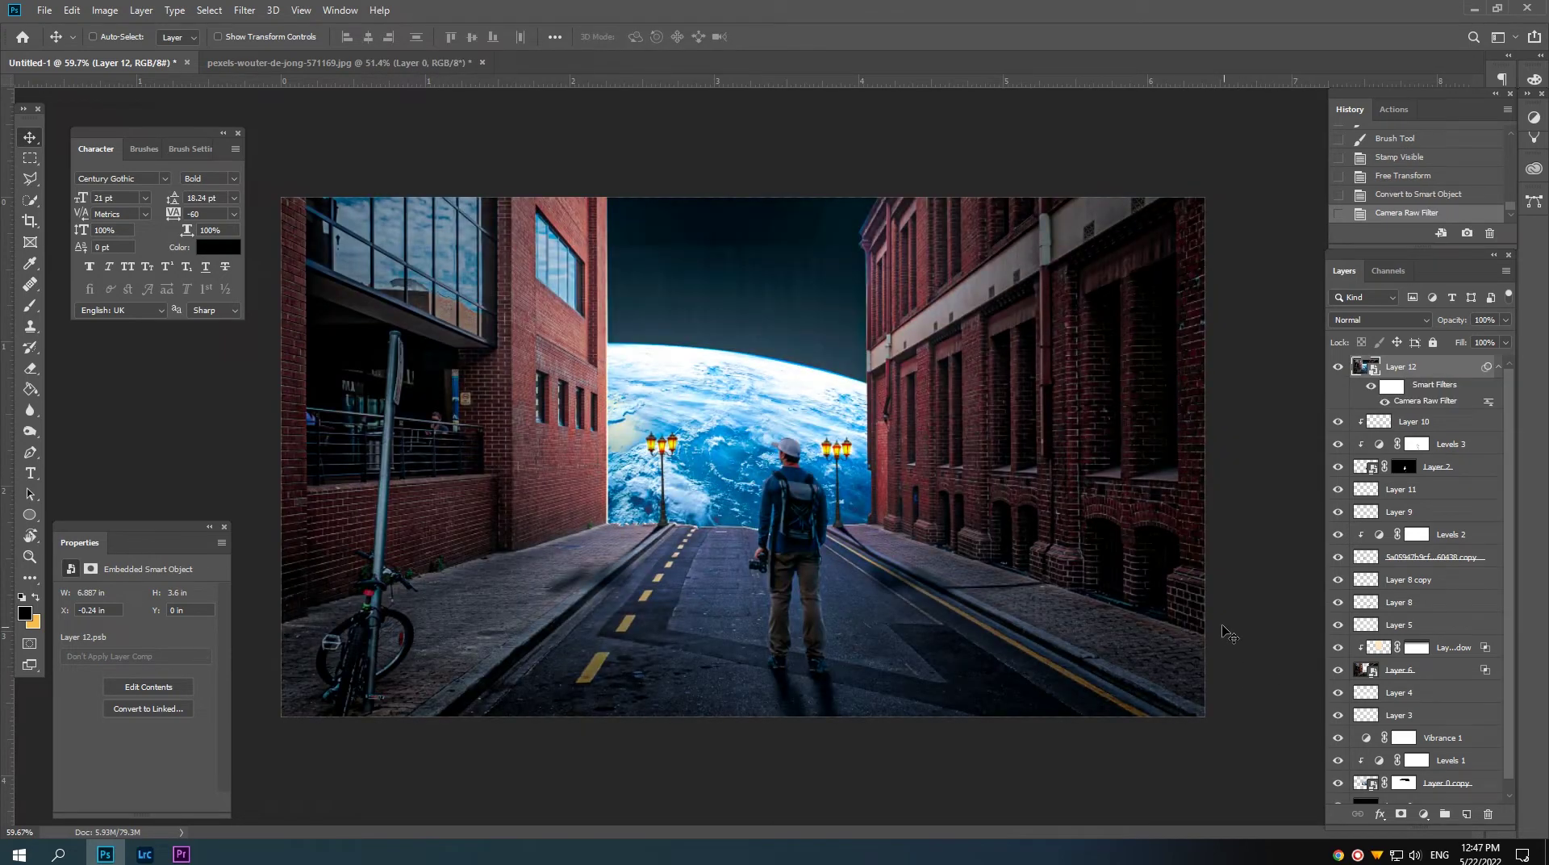
Step: On a new layer, draw black gradients darkening the right and left edges of the image
{"action": "left_click", "coordinate": [1498, 367]}
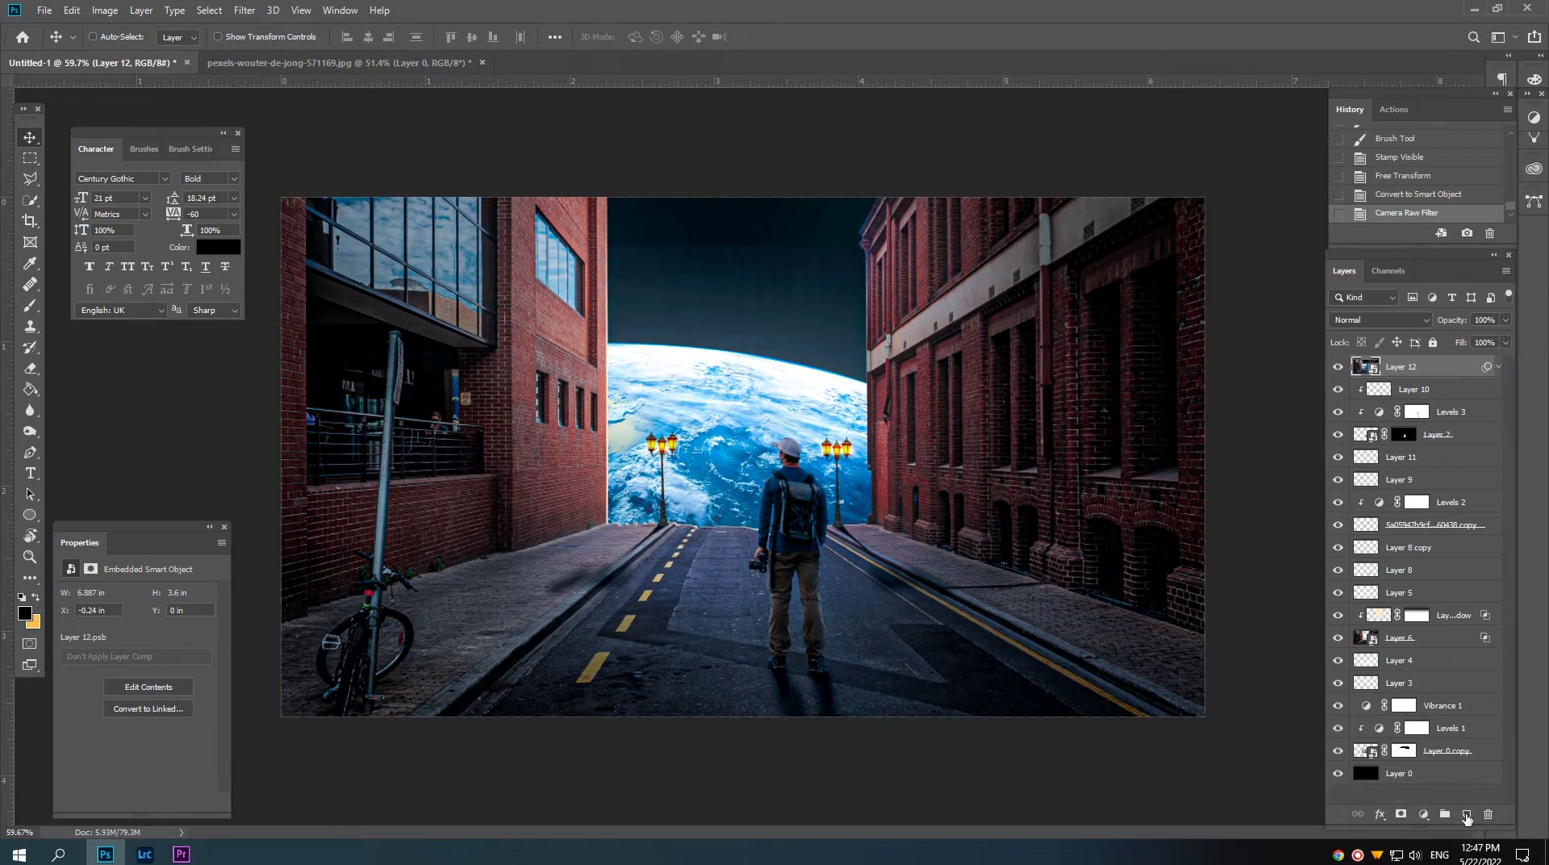
{"action": "left_click", "coordinate": [1466, 815]}
{"action": "right_click", "coordinate": [29, 389]}
{"action": "left_click", "coordinate": [80, 386]}
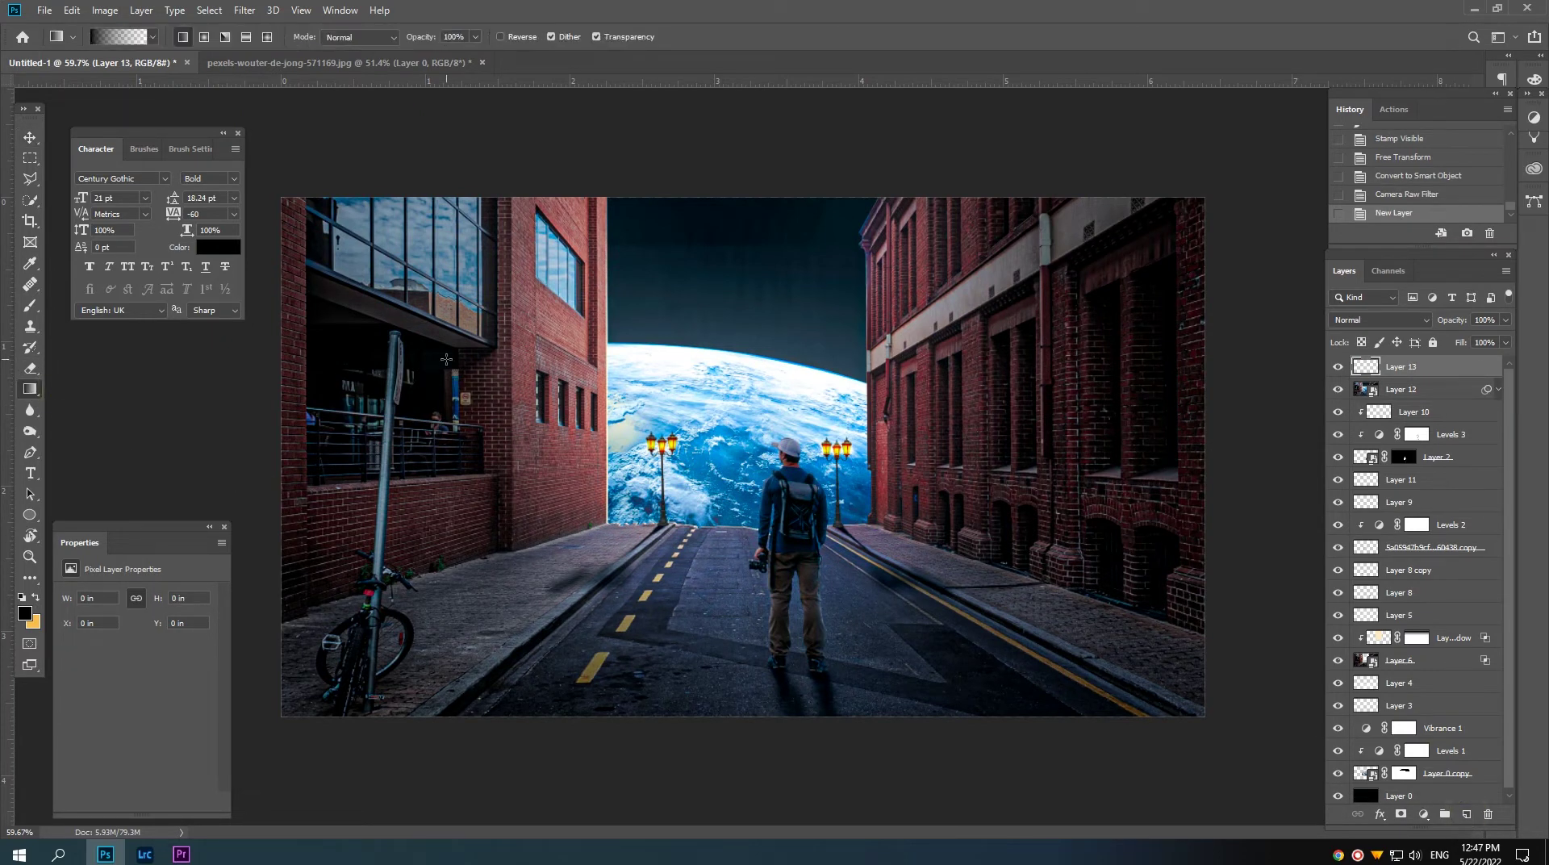
{"action": "scroll", "coordinate": [1283, 516], "scroll_direction": "down", "scroll_amount": 2}
{"action": "left_click_drag", "start_coordinate": [920, 491], "coordinate": [1162, 490]}
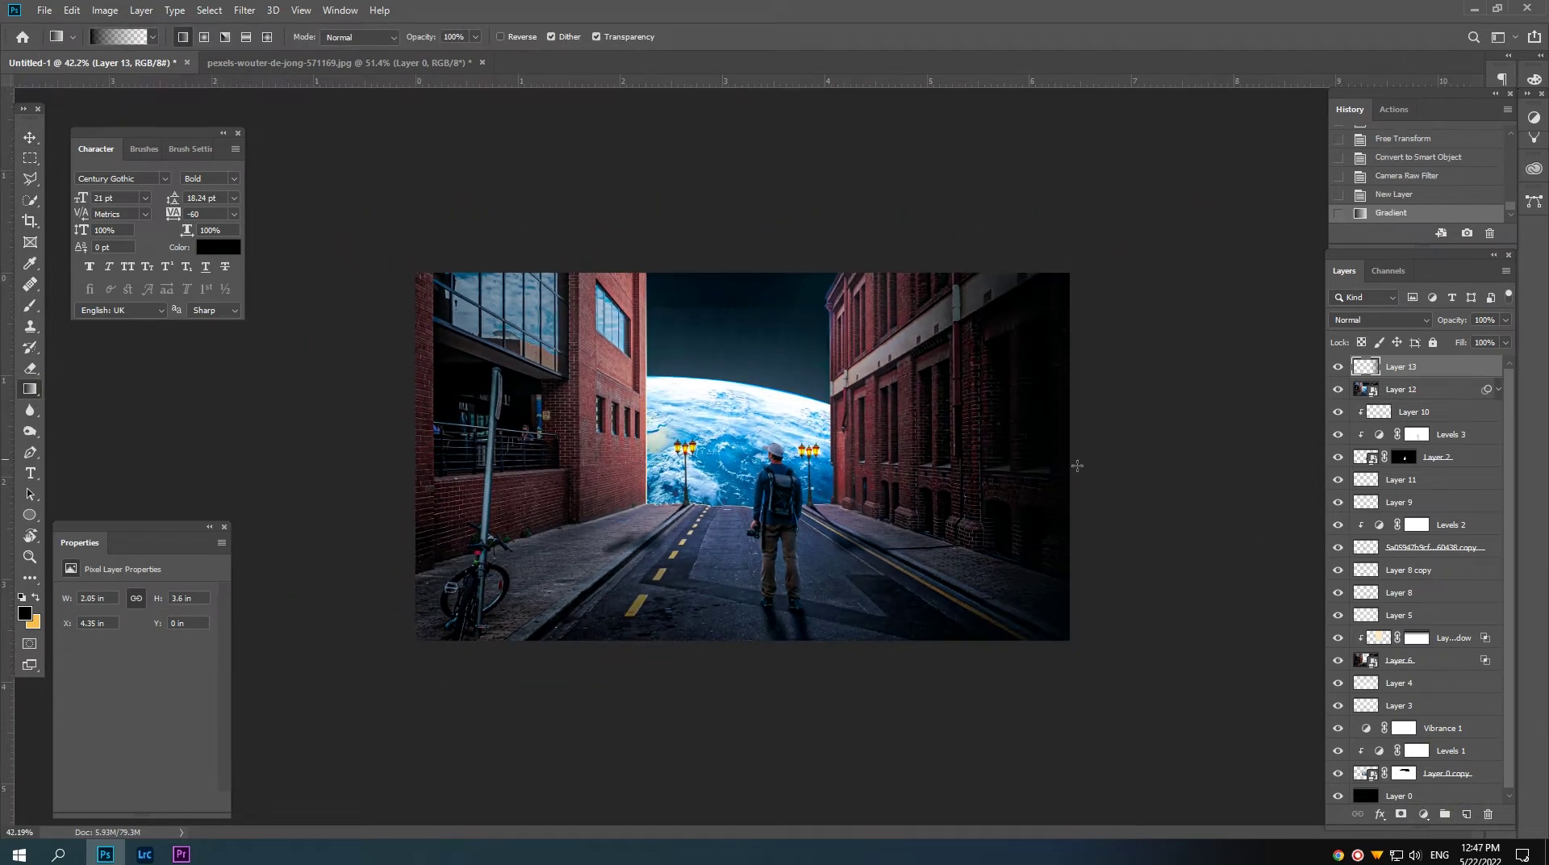
{"action": "left_click_drag", "start_coordinate": [326, 497], "coordinate": [632, 489]}
Step: Set the gradient layer to Soft Light at 47% opacity, then add another empty layer
{"action": "left_click", "coordinate": [1380, 320]}
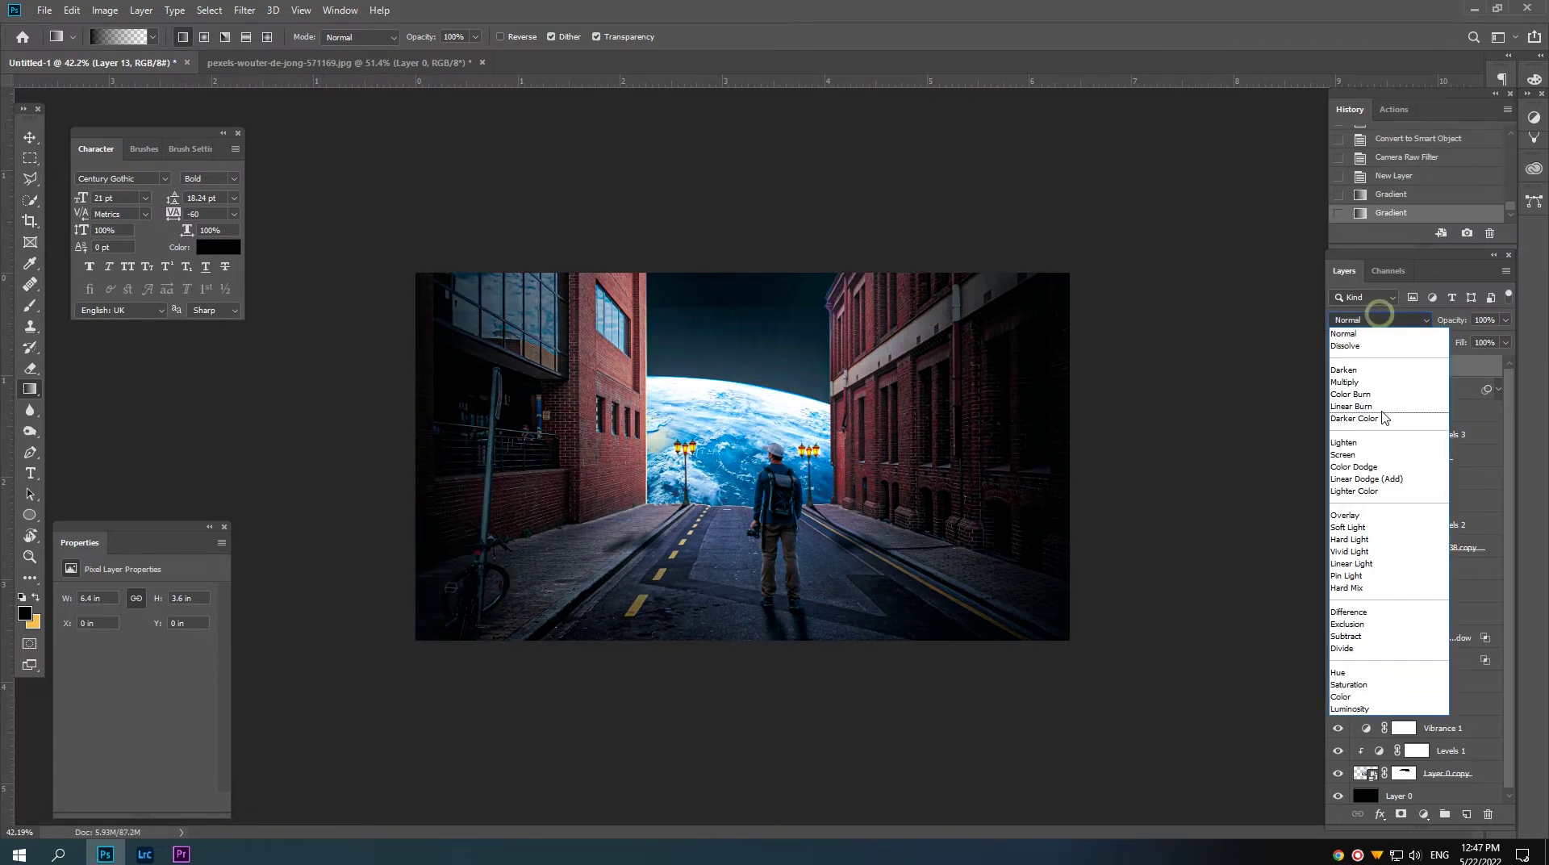
{"action": "left_click", "coordinate": [1369, 529]}
{"action": "left_click_drag", "start_coordinate": [1391, 325], "coordinate": [1377, 329]}
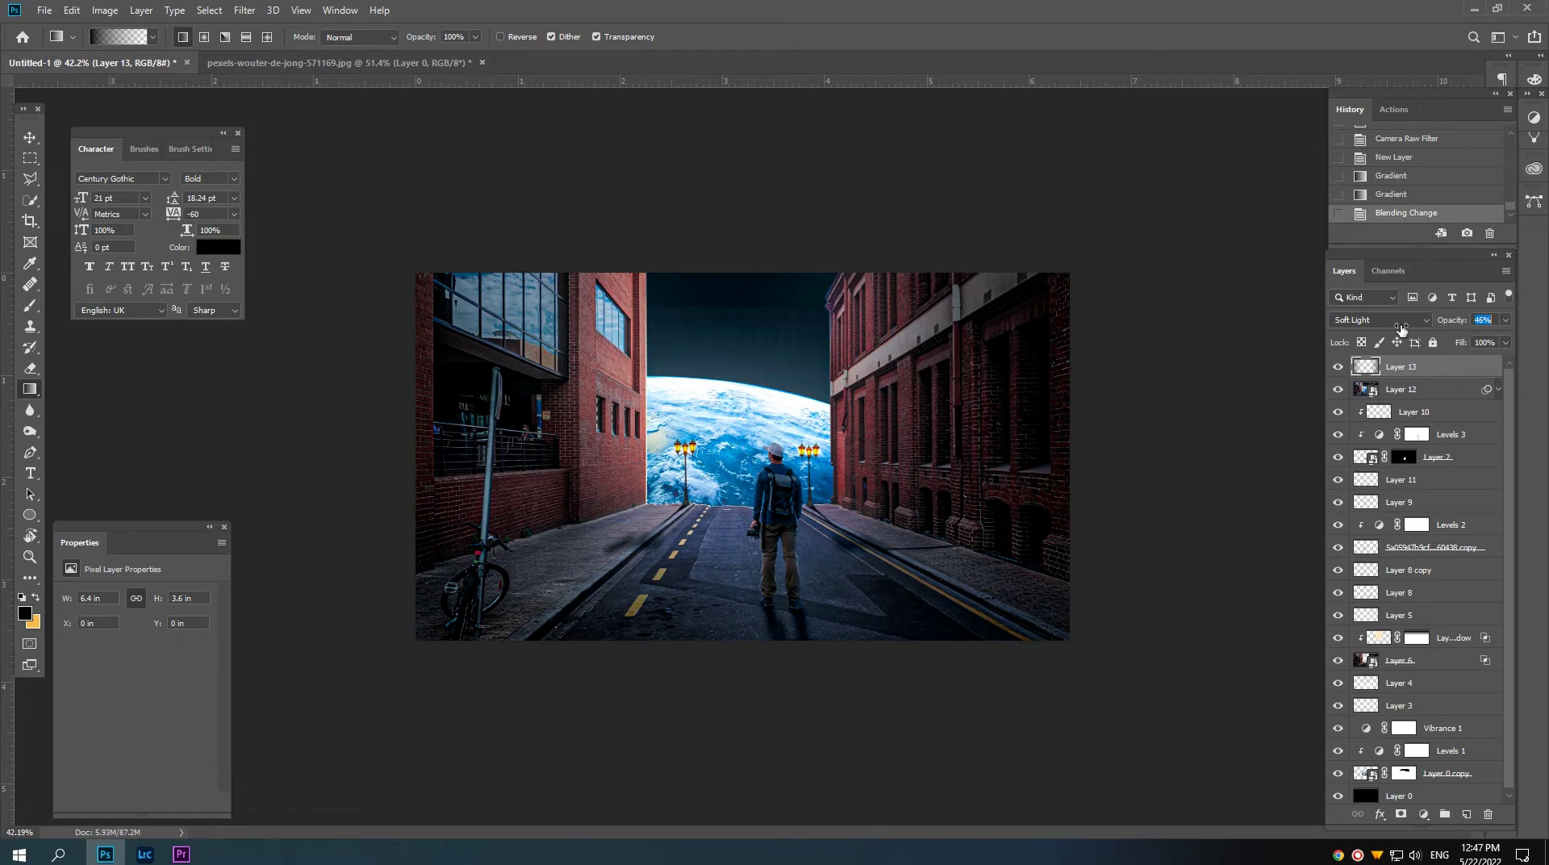
{"action": "type", "text": "47"}
{"action": "left_click_drag", "start_coordinate": [1402, 328], "coordinate": [1403, 327]}
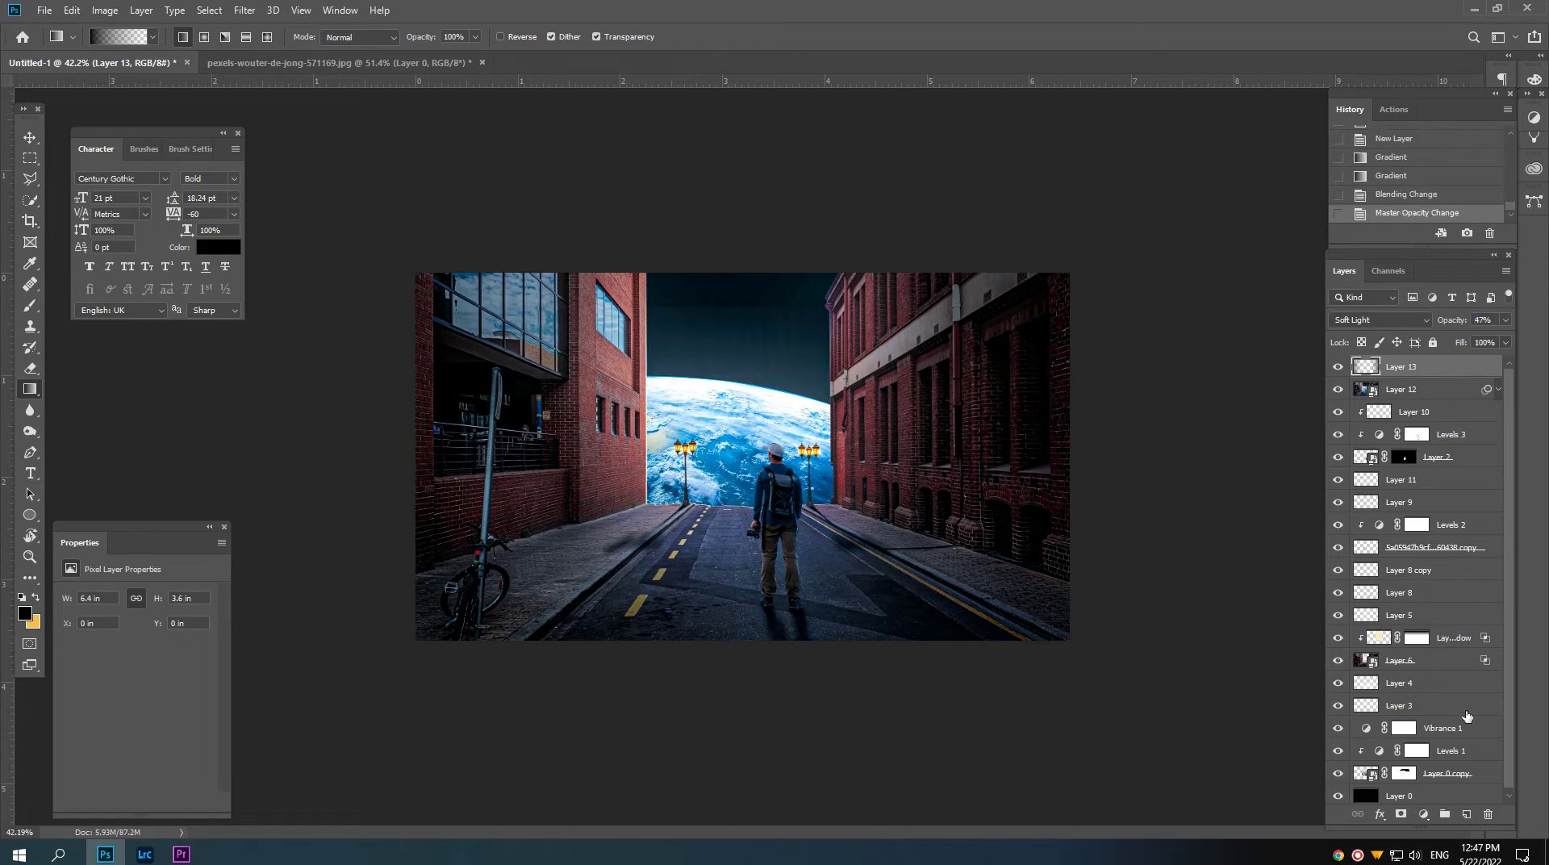
{"action": "left_click", "coordinate": [1467, 813]}
{"action": "scroll", "coordinate": [749, 449], "scroll_direction": "down", "scroll_amount": 1}
Step: Set the new layer to Screen blending and pick a saturated orange brush colour
{"action": "left_click", "coordinate": [1379, 320]}
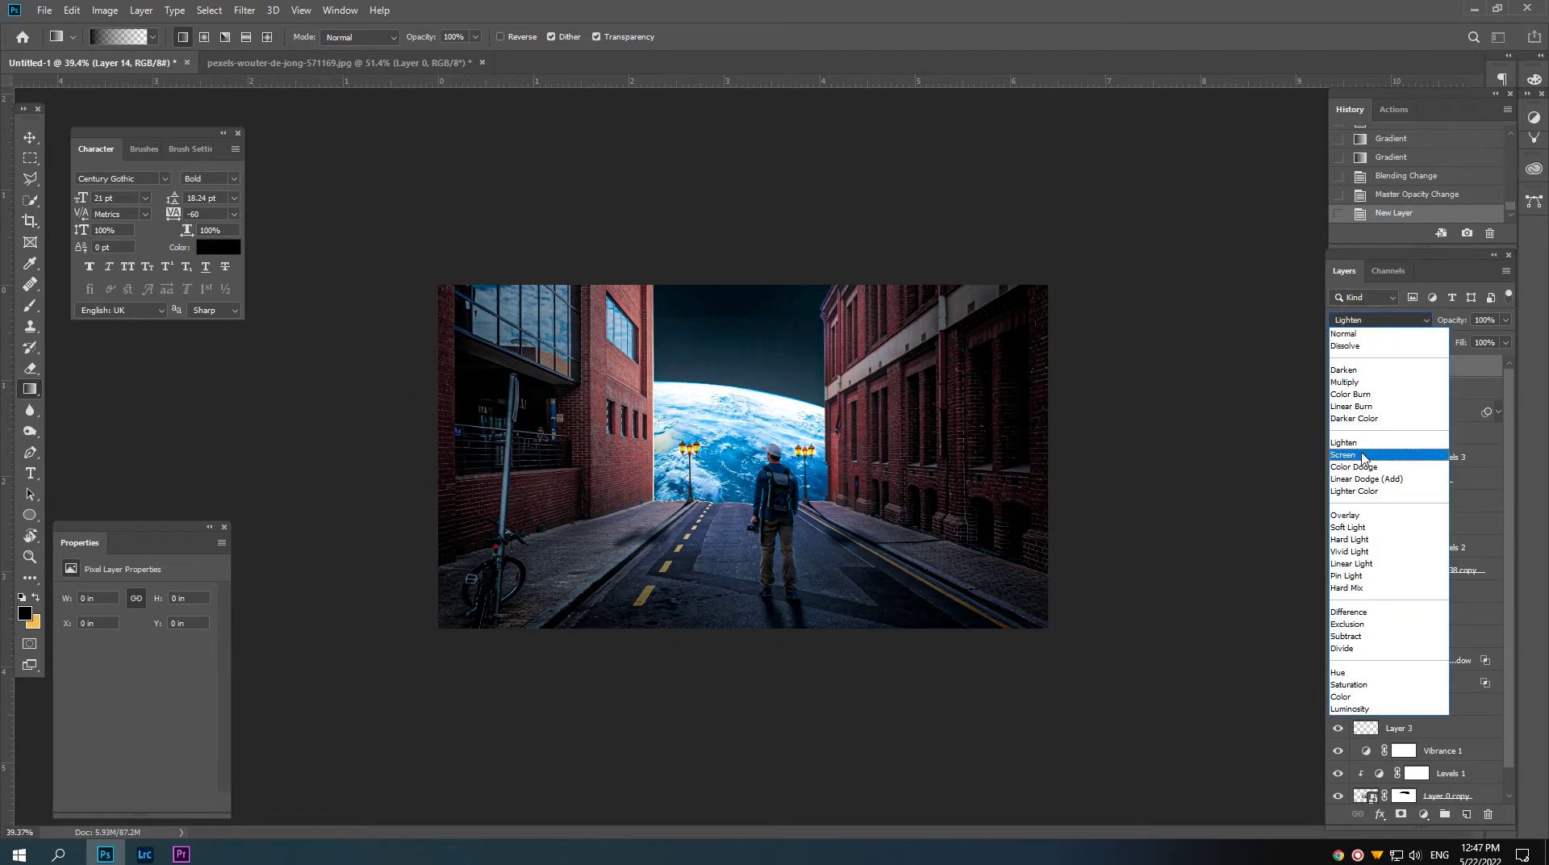
{"action": "left_click", "coordinate": [1363, 424]}
{"action": "left_click", "coordinate": [29, 305]}
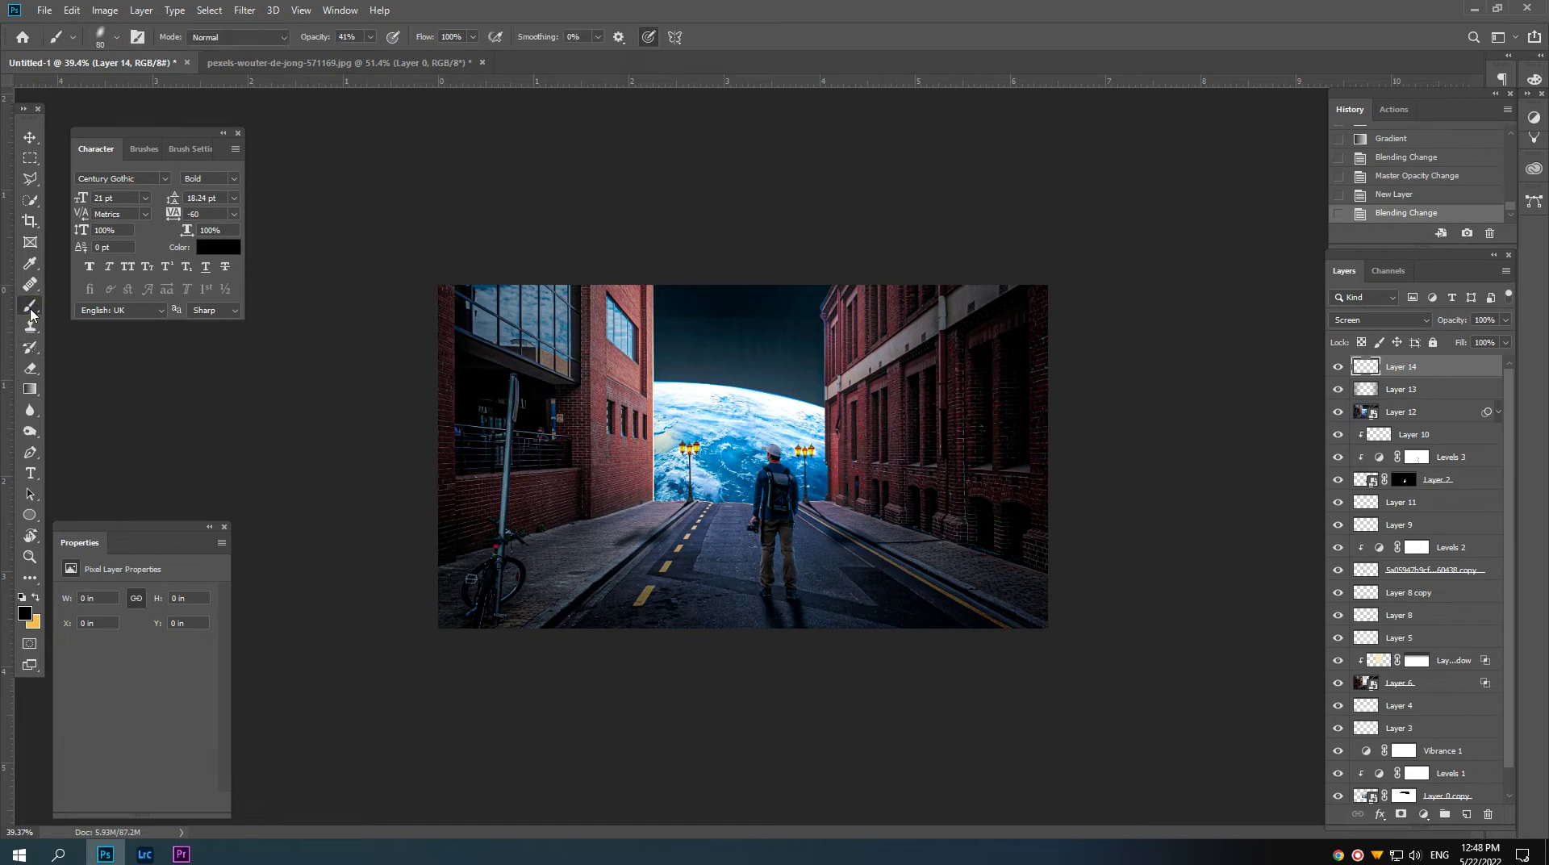
{"action": "left_click", "coordinate": [36, 598]}
{"action": "left_click", "coordinate": [25, 613]}
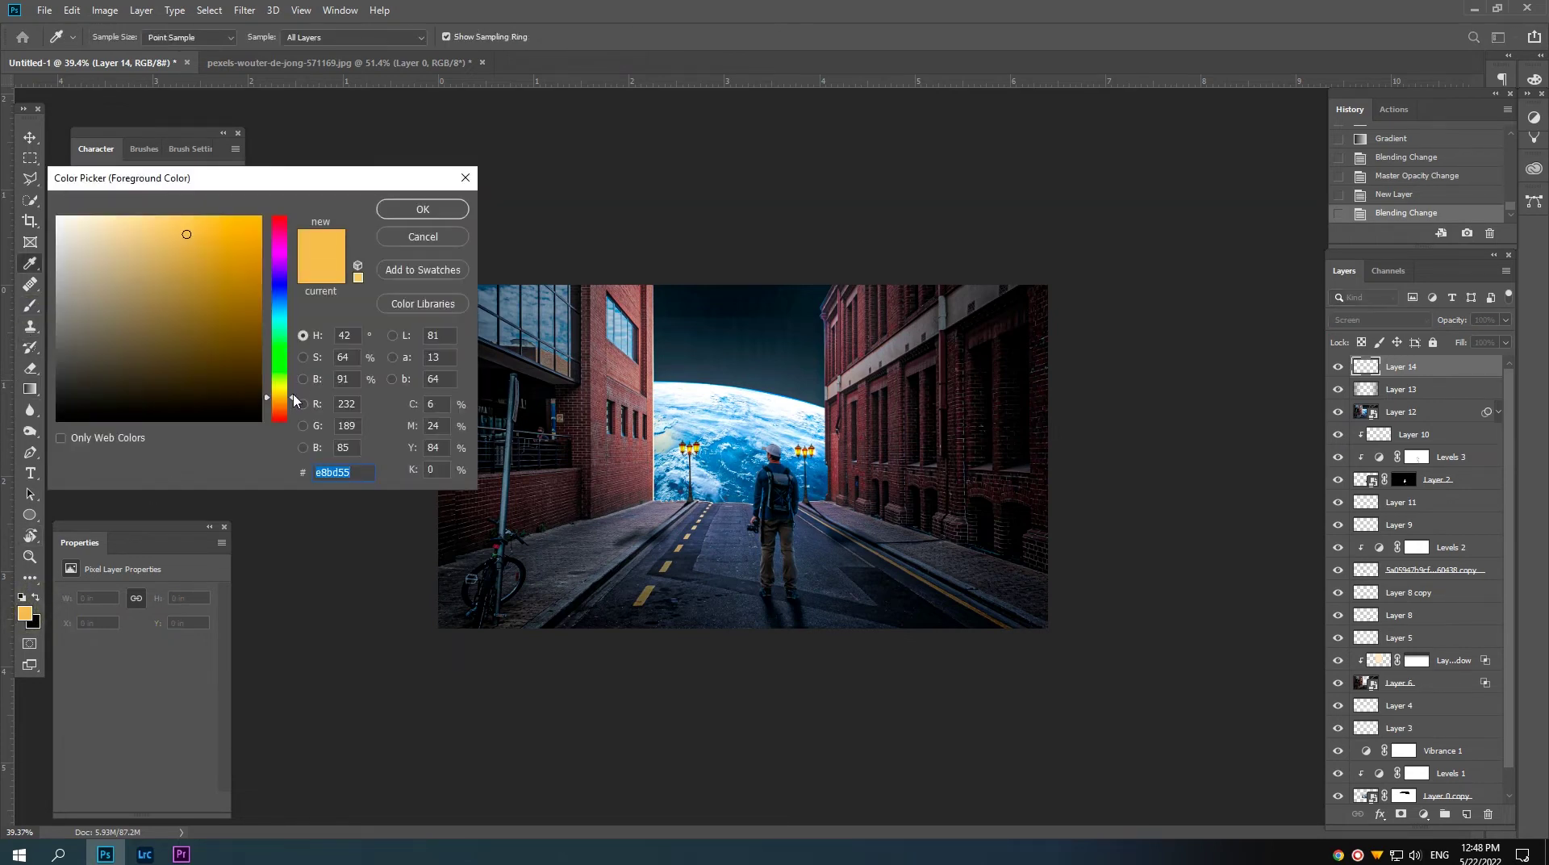
{"action": "left_click", "coordinate": [201, 237]}
{"action": "left_click", "coordinate": [423, 209]}
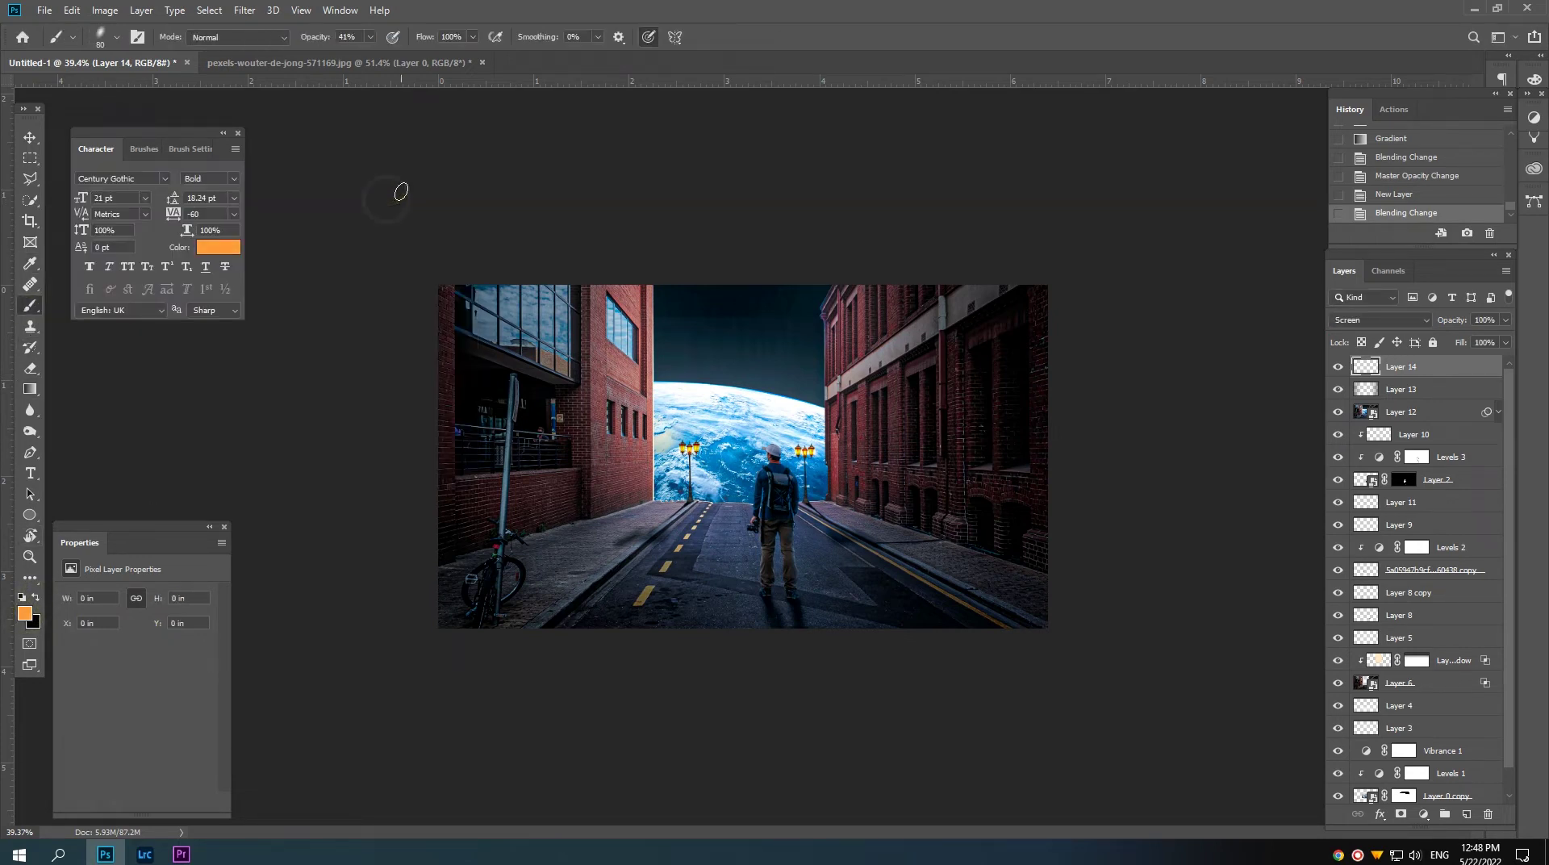
Step: Paint soft round-brush orange glow around the Earth and lower the layer opacity to 53%
{"action": "right_click", "coordinate": [730, 409]}
{"action": "double_click", "coordinate": [838, 552]}
{"action": "left_click", "coordinate": [730, 420]}
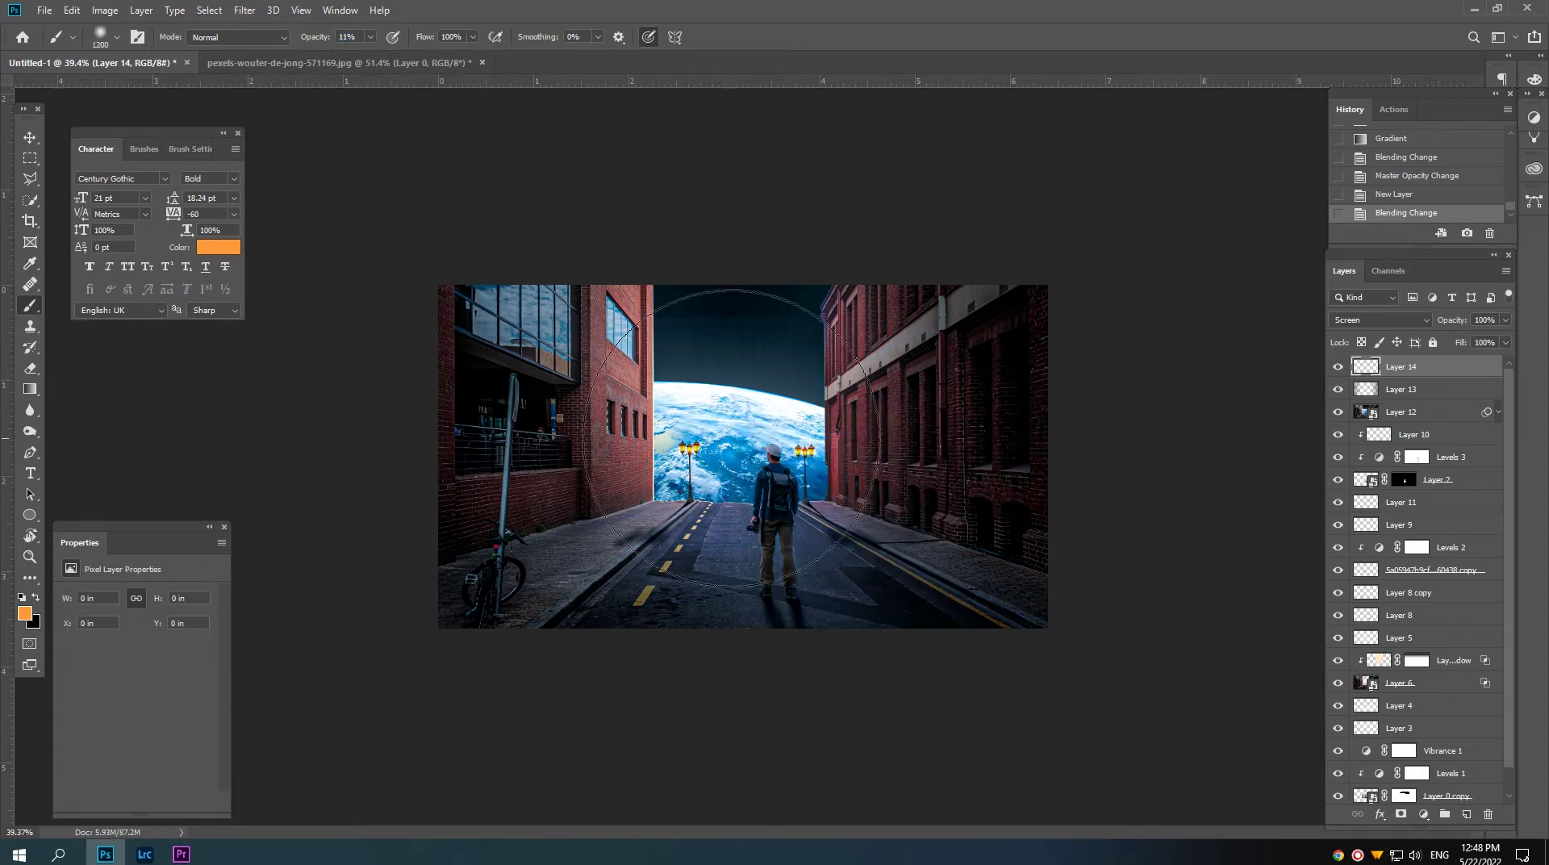
{"action": "left_click", "coordinate": [734, 400]}
{"action": "left_click", "coordinate": [734, 399]}
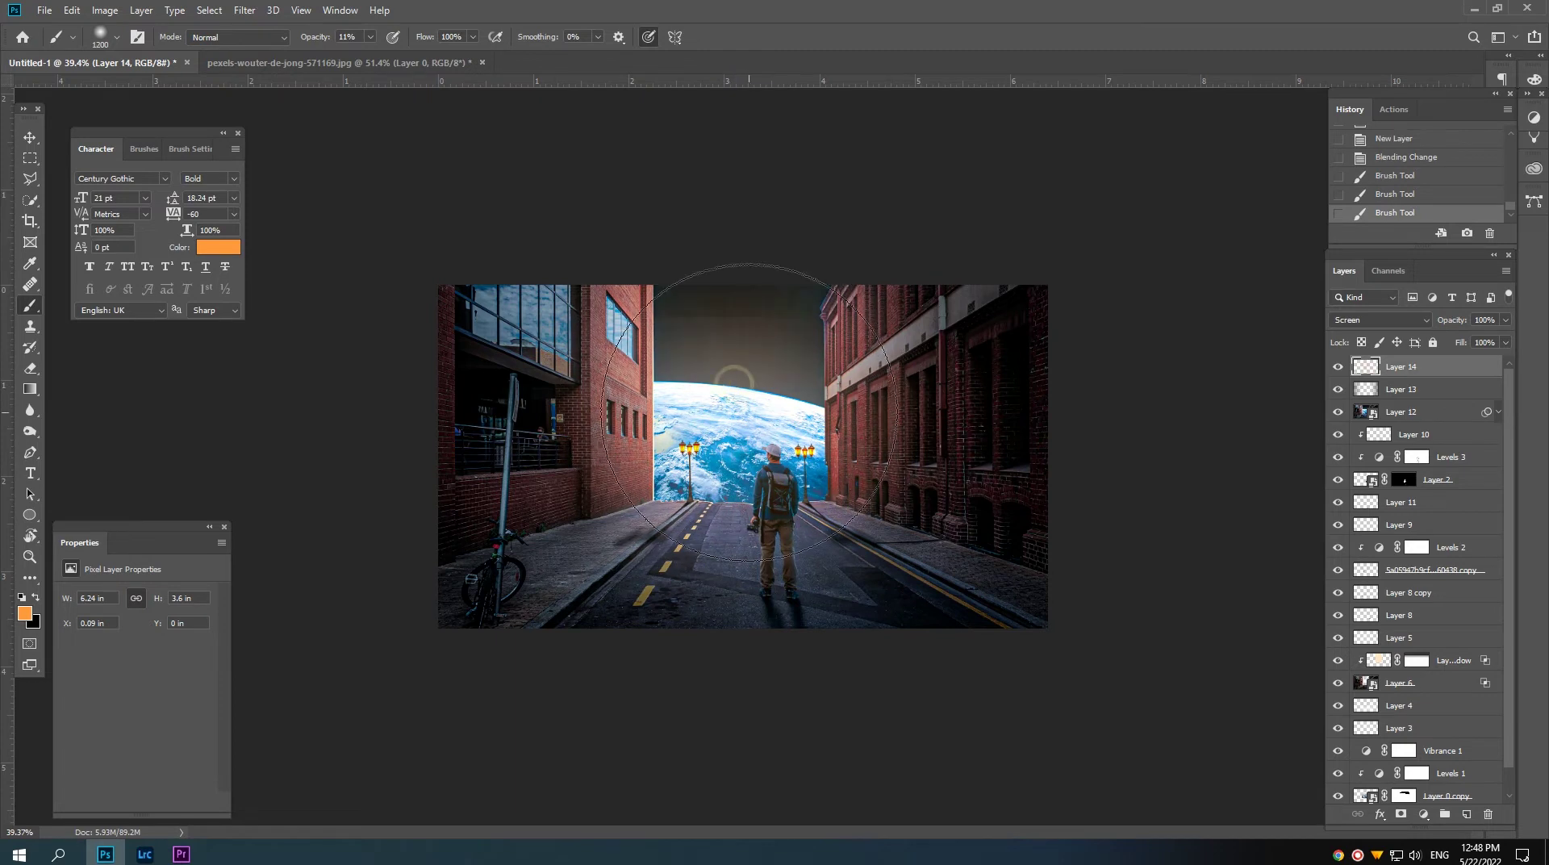
{"action": "key", "text": "["}
{"action": "key", "text": "["}
{"action": "key", "text": "["}
{"action": "mouse_move", "coordinate": [1454, 320]}
{"action": "left_mouse_down"}
{"action": "mouse_move", "coordinate": [1303, 325]}
{"action": "mouse_move", "coordinate": [1317, 325]}
{"action": "left_mouse_up"}
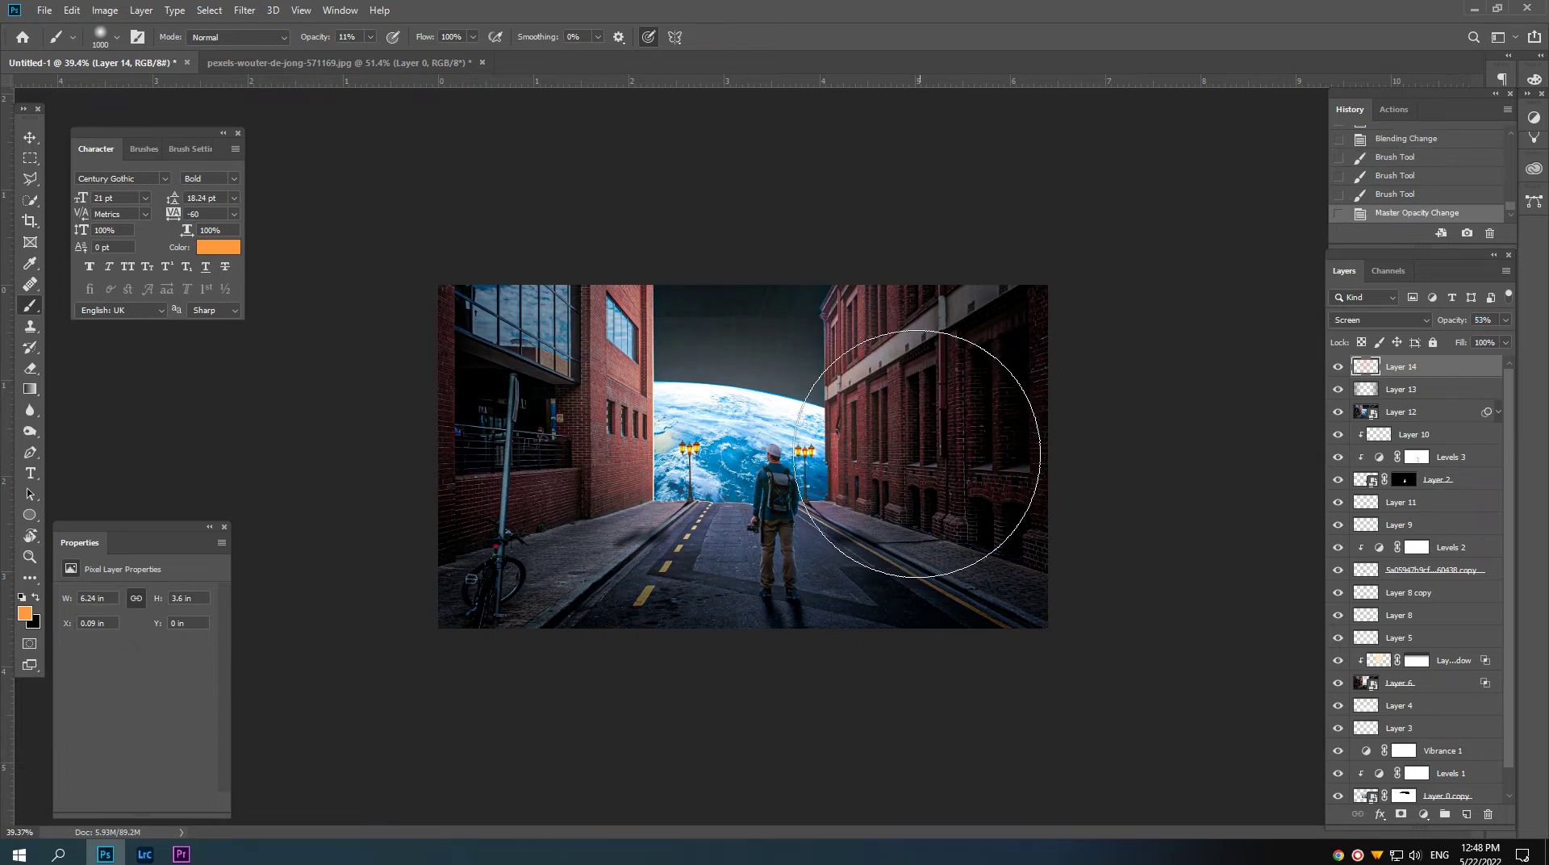
{"action": "key", "text": "v"}
{"action": "scroll", "coordinate": [839, 438], "scroll_direction": "down", "scroll_amount": 1}
{"action": "scroll", "coordinate": [839, 438], "scroll_direction": "down", "scroll_amount": 2}
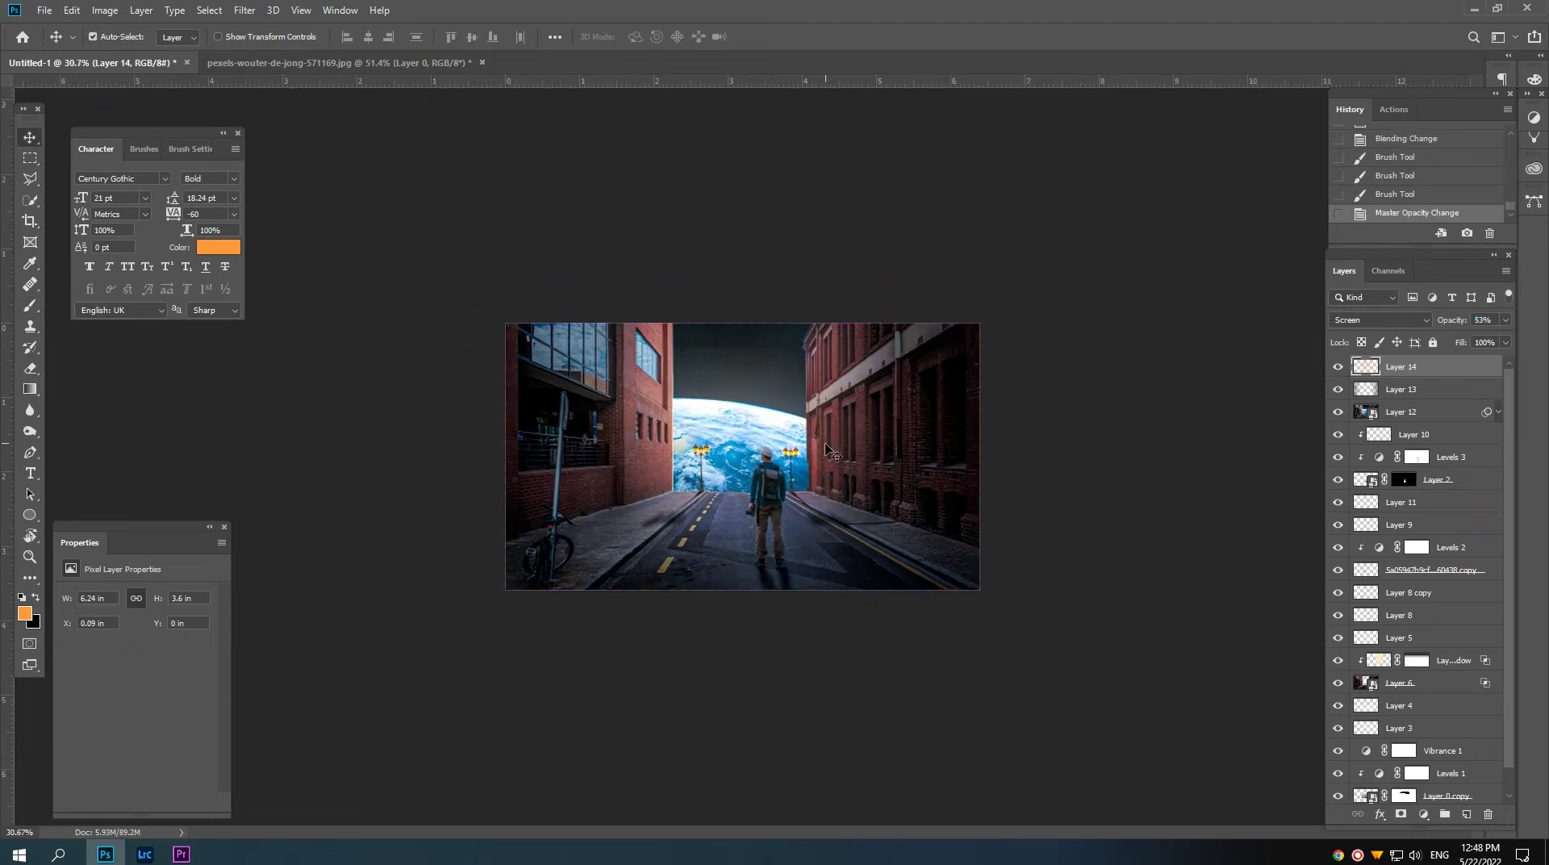
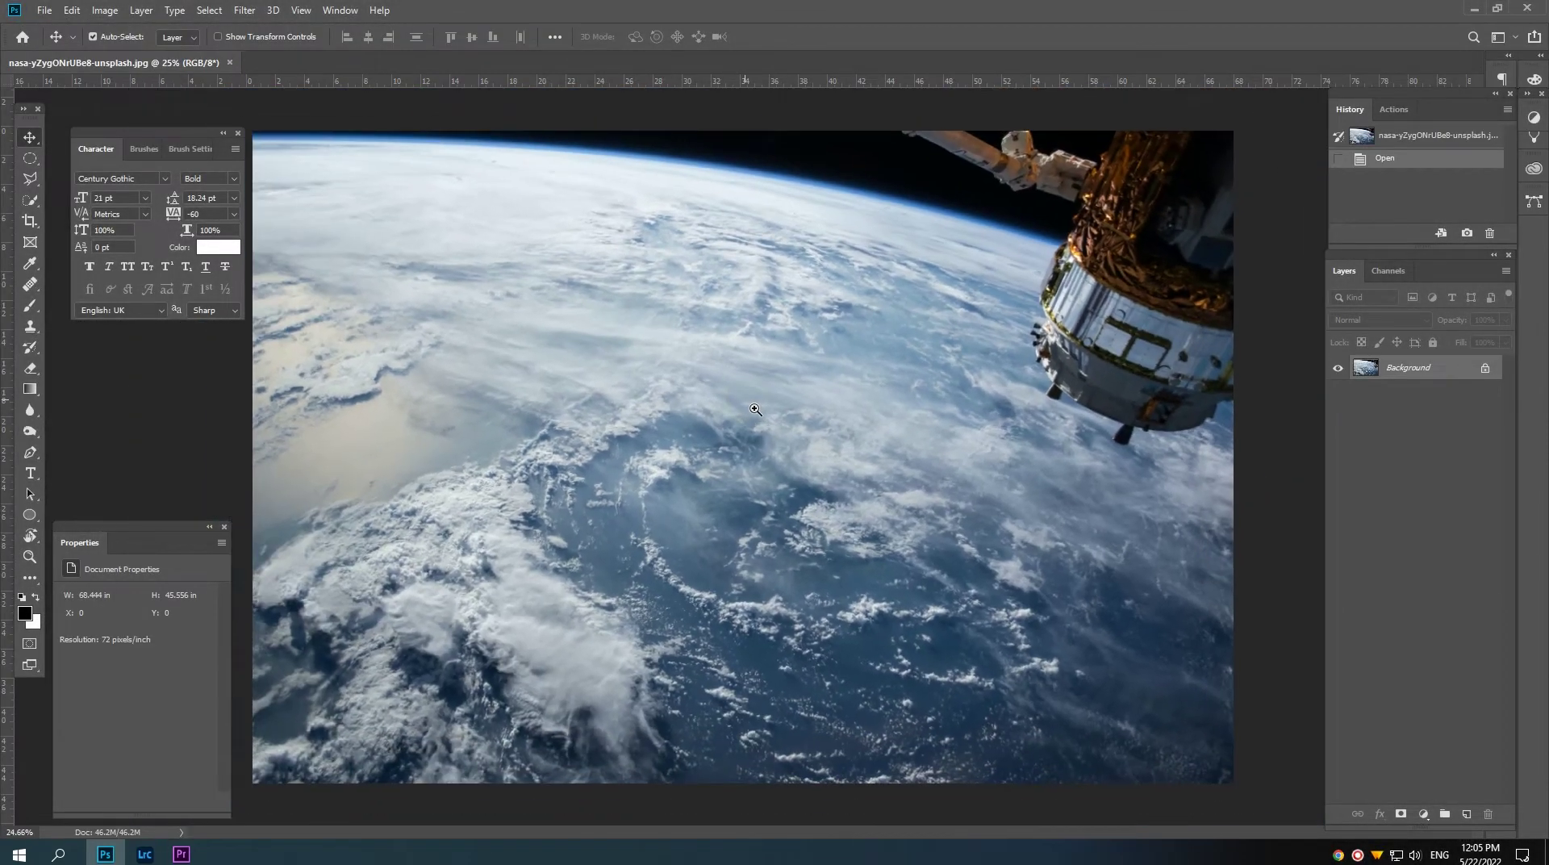
Step: Unlock the Earth background and duplicate it as a semi-transparent copy
{"action": "scroll", "coordinate": [755, 409], "scroll_direction": "down", "scroll_amount": 2}
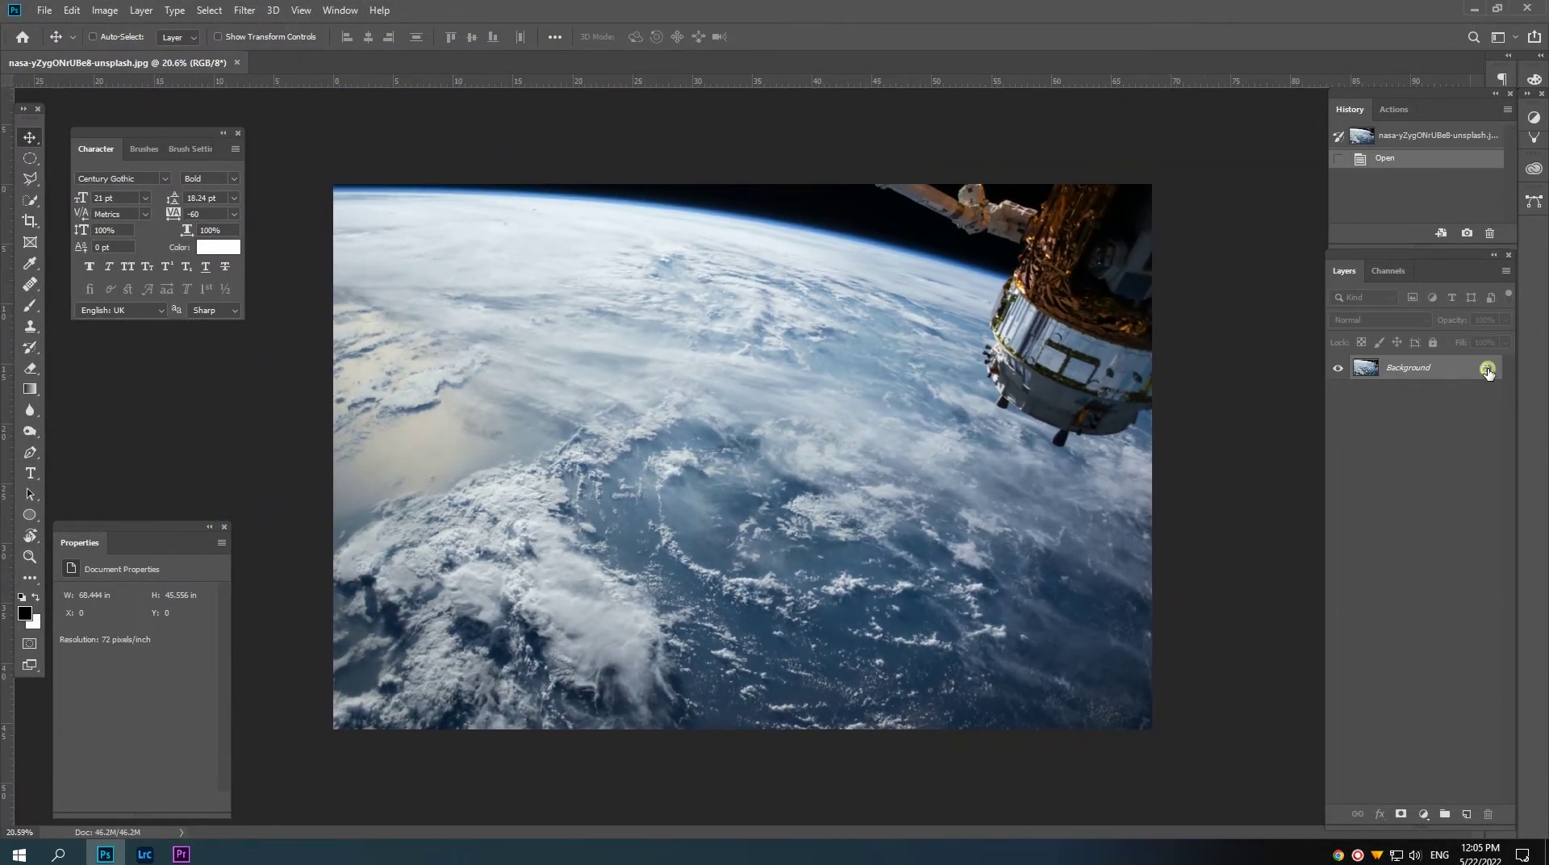
{"action": "left_click", "coordinate": [1487, 368]}
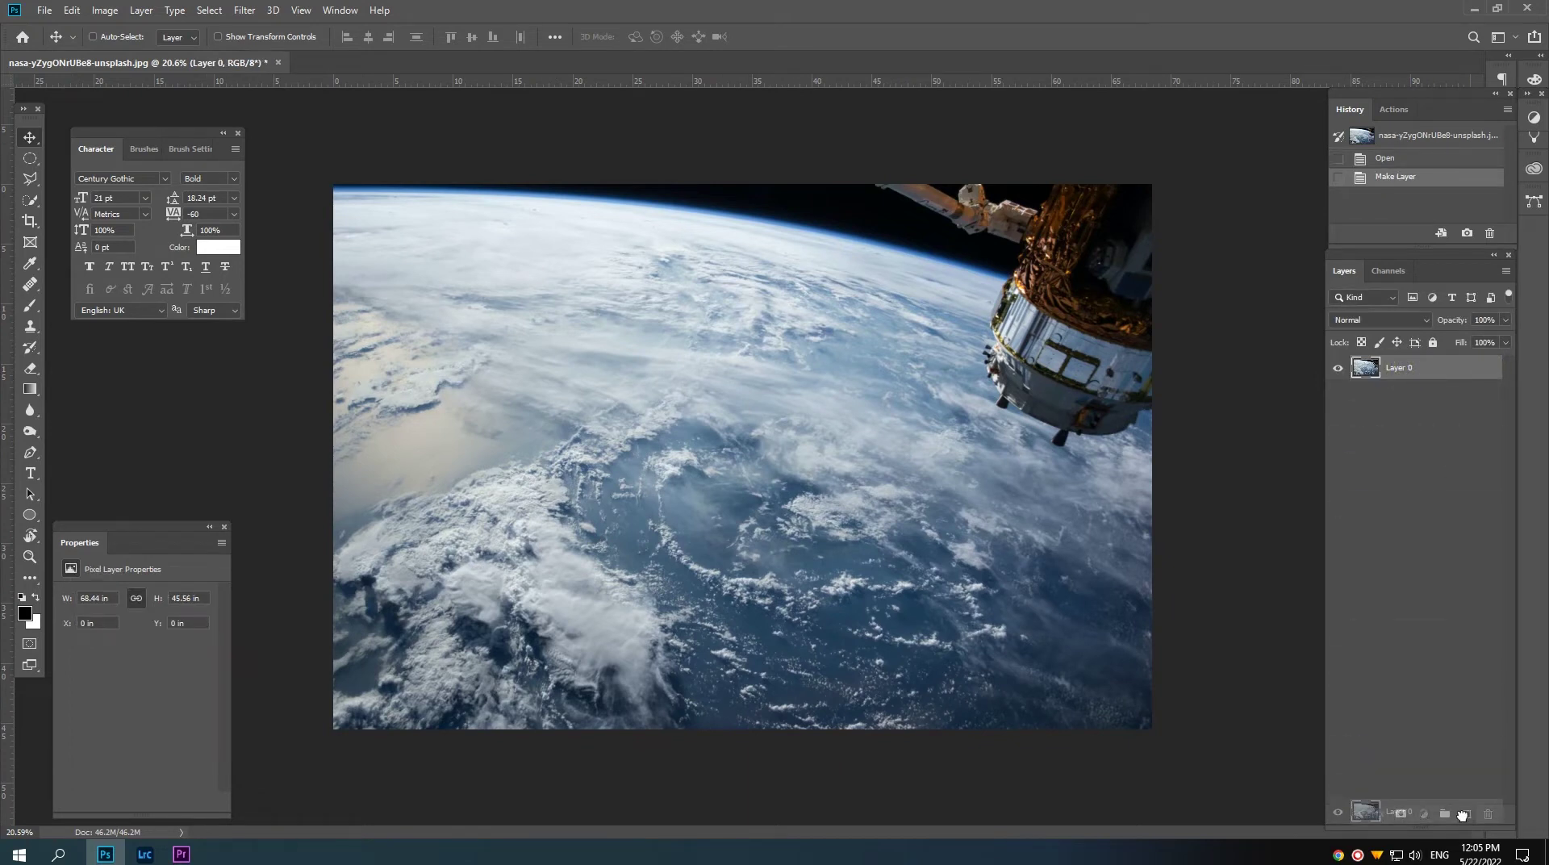
{"action": "left_click_drag", "start_coordinate": [1405, 370], "coordinate": [1466, 814]}
{"action": "left_click_drag", "start_coordinate": [1075, 493], "coordinate": [1036, 495]}
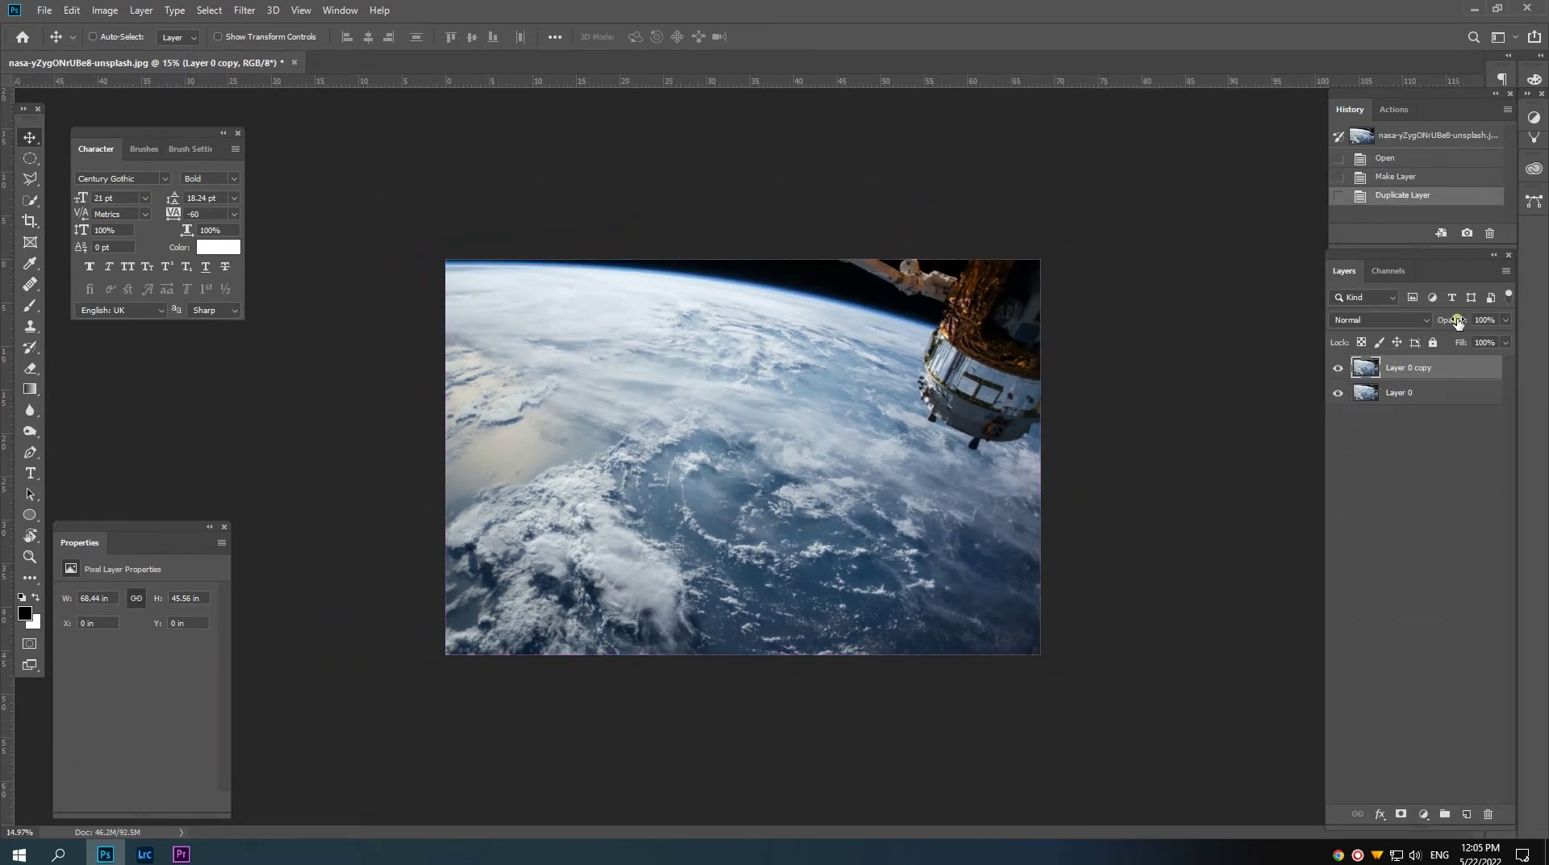
{"action": "left_click_drag", "start_coordinate": [1457, 322], "coordinate": [1373, 330]}
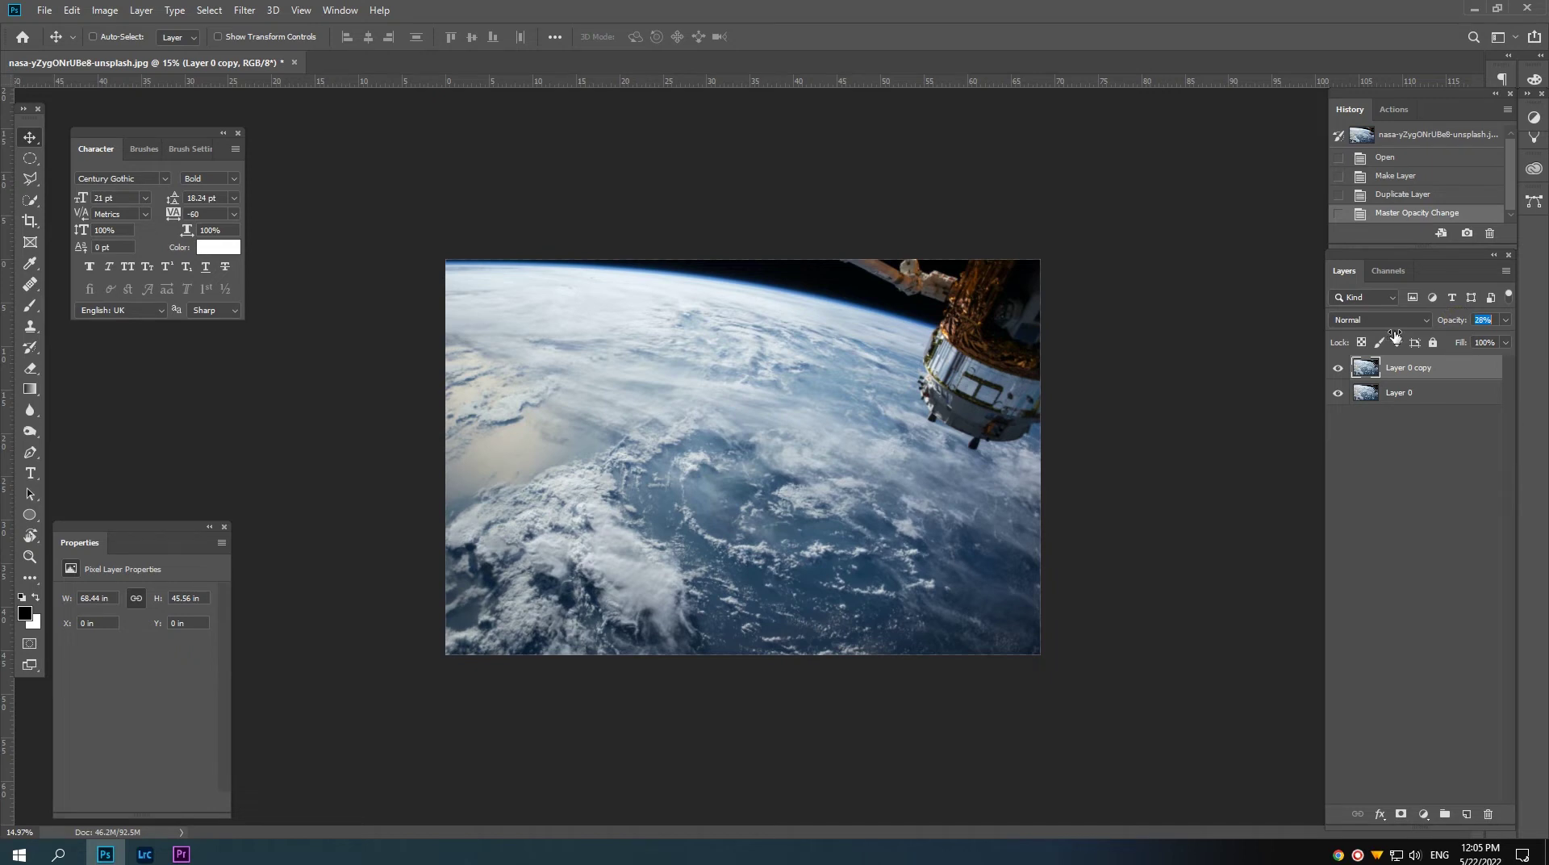
Step: Rotate the duplicate about 10° and shift it right so the planet's curve extends
{"action": "key", "text": "ctrl+t"}
{"action": "left_click_drag", "start_coordinate": [1096, 266], "coordinate": [1120, 318]}
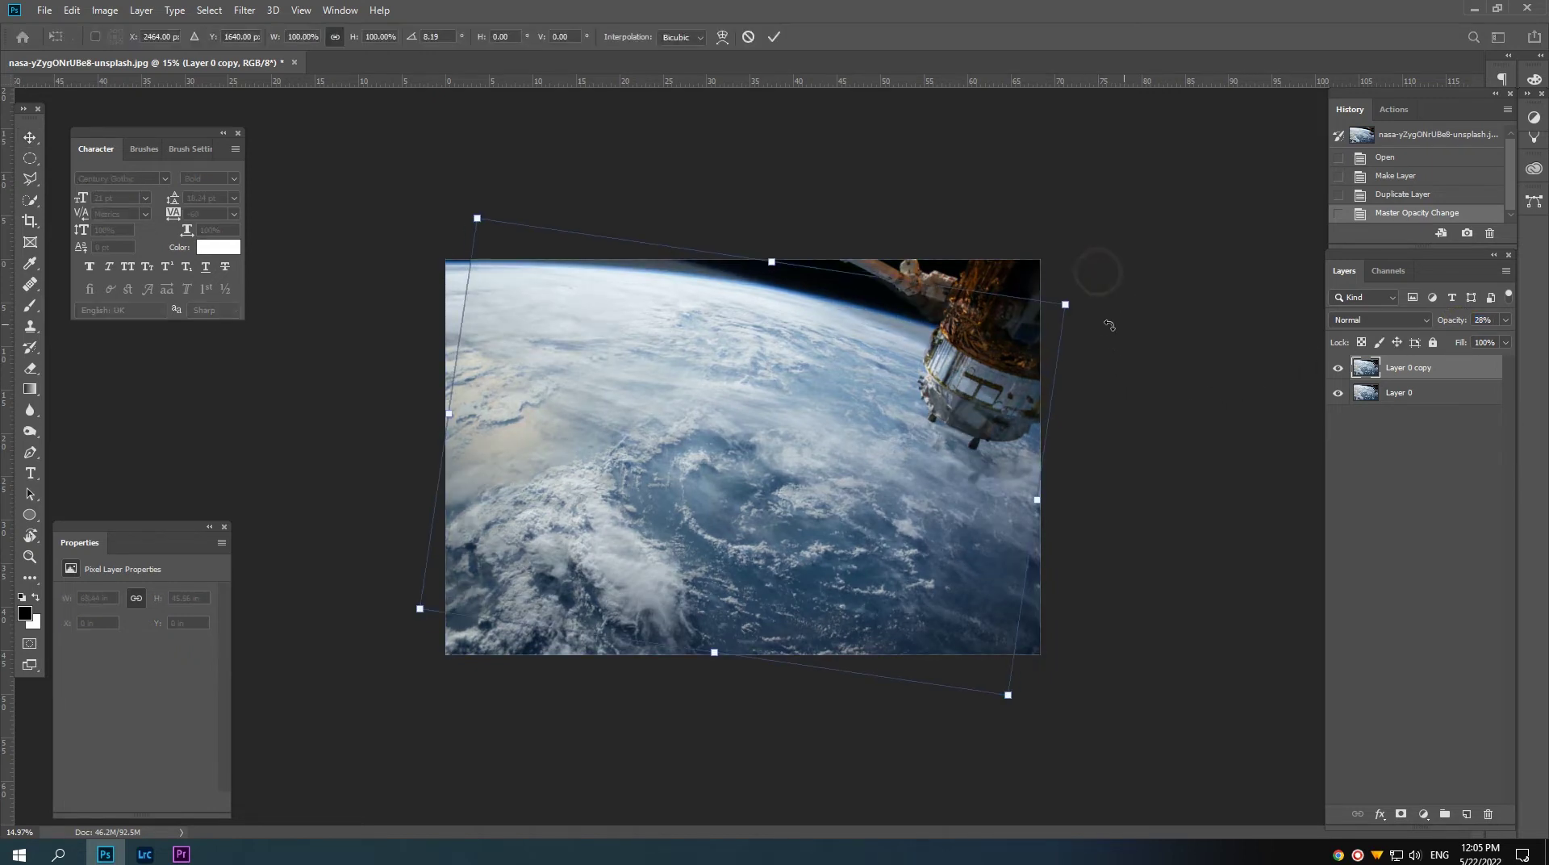
{"action": "mouse_move", "coordinate": [926, 450]}
{"action": "left_mouse_down"}
{"action": "mouse_move", "coordinate": [1034, 450]}
{"action": "mouse_move", "coordinate": [1021, 474]}
{"action": "left_mouse_up"}
{"action": "scroll", "coordinate": [1073, 476], "scroll_direction": "down", "scroll_amount": 2}
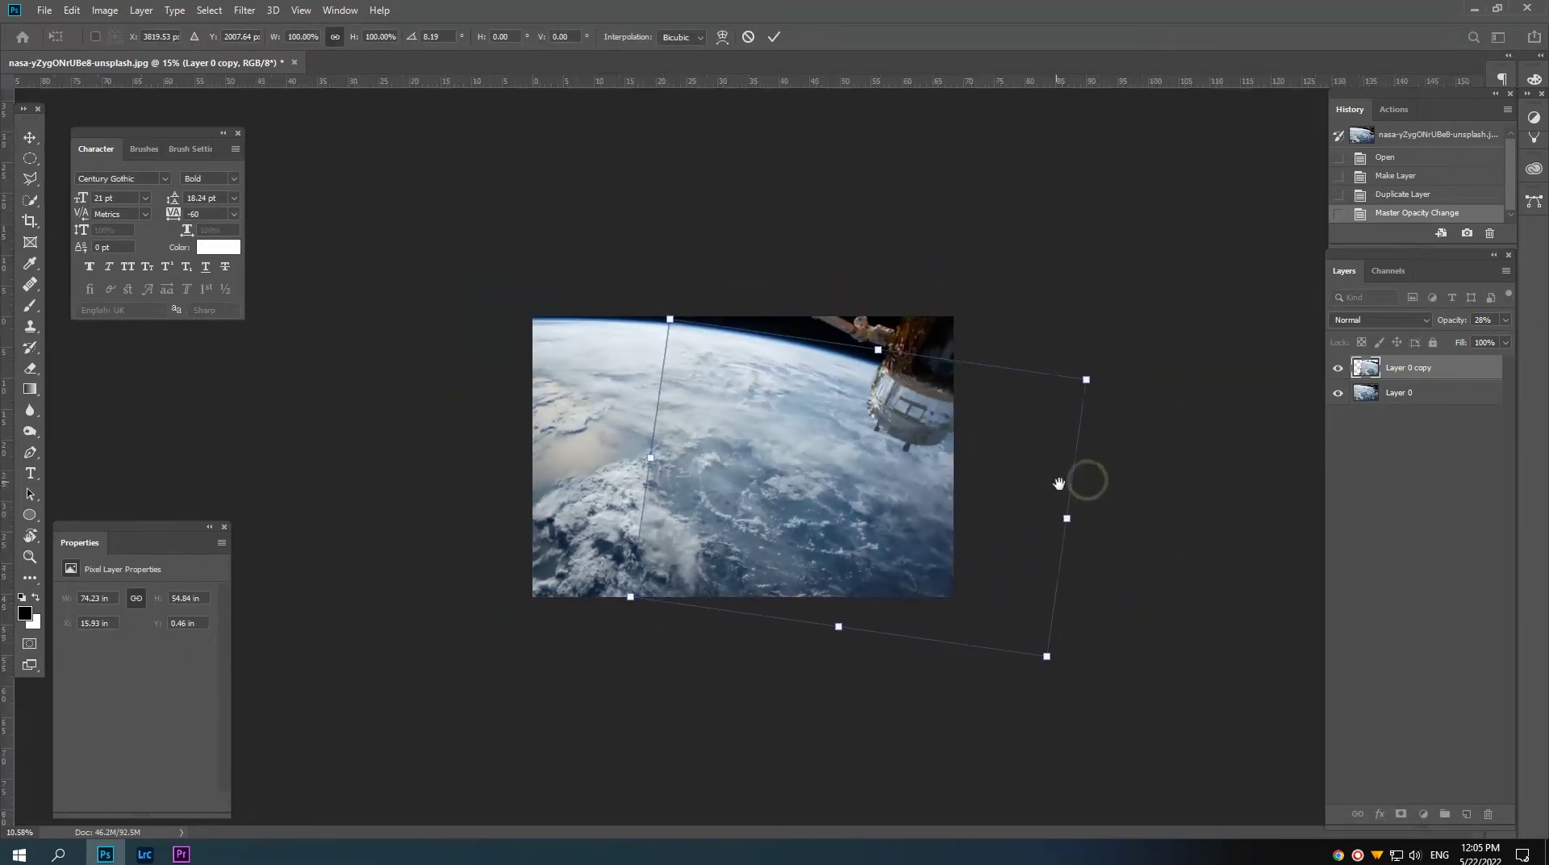
{"action": "left_click_drag", "start_coordinate": [1021, 474], "coordinate": [1029, 486]}
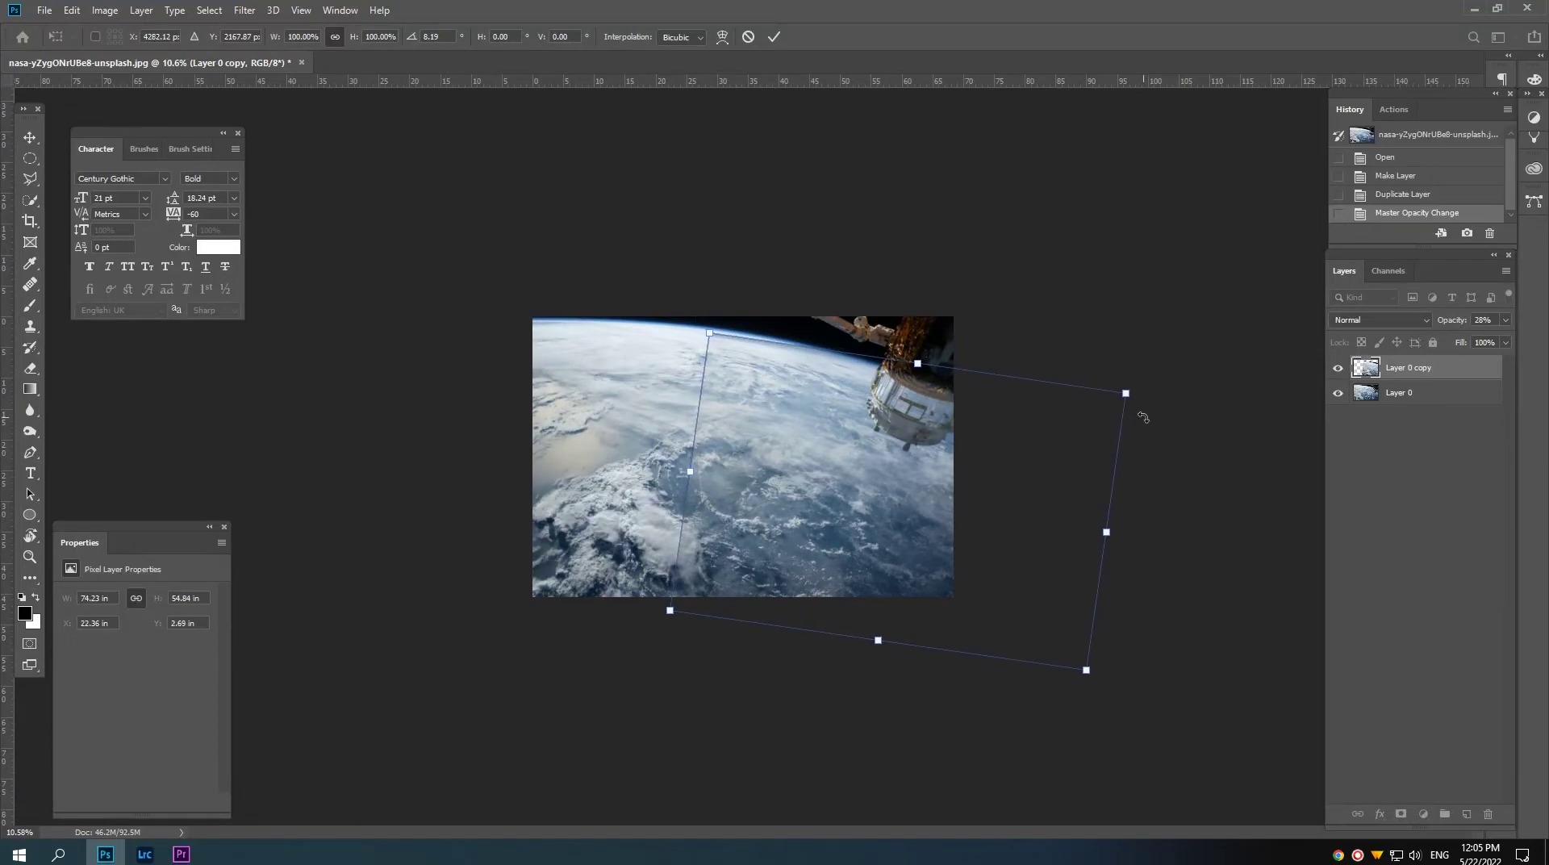
{"action": "left_click_drag", "start_coordinate": [1142, 415], "coordinate": [1167, 391]}
{"action": "scroll", "coordinate": [1045, 402], "scroll_direction": "up", "scroll_amount": 5}
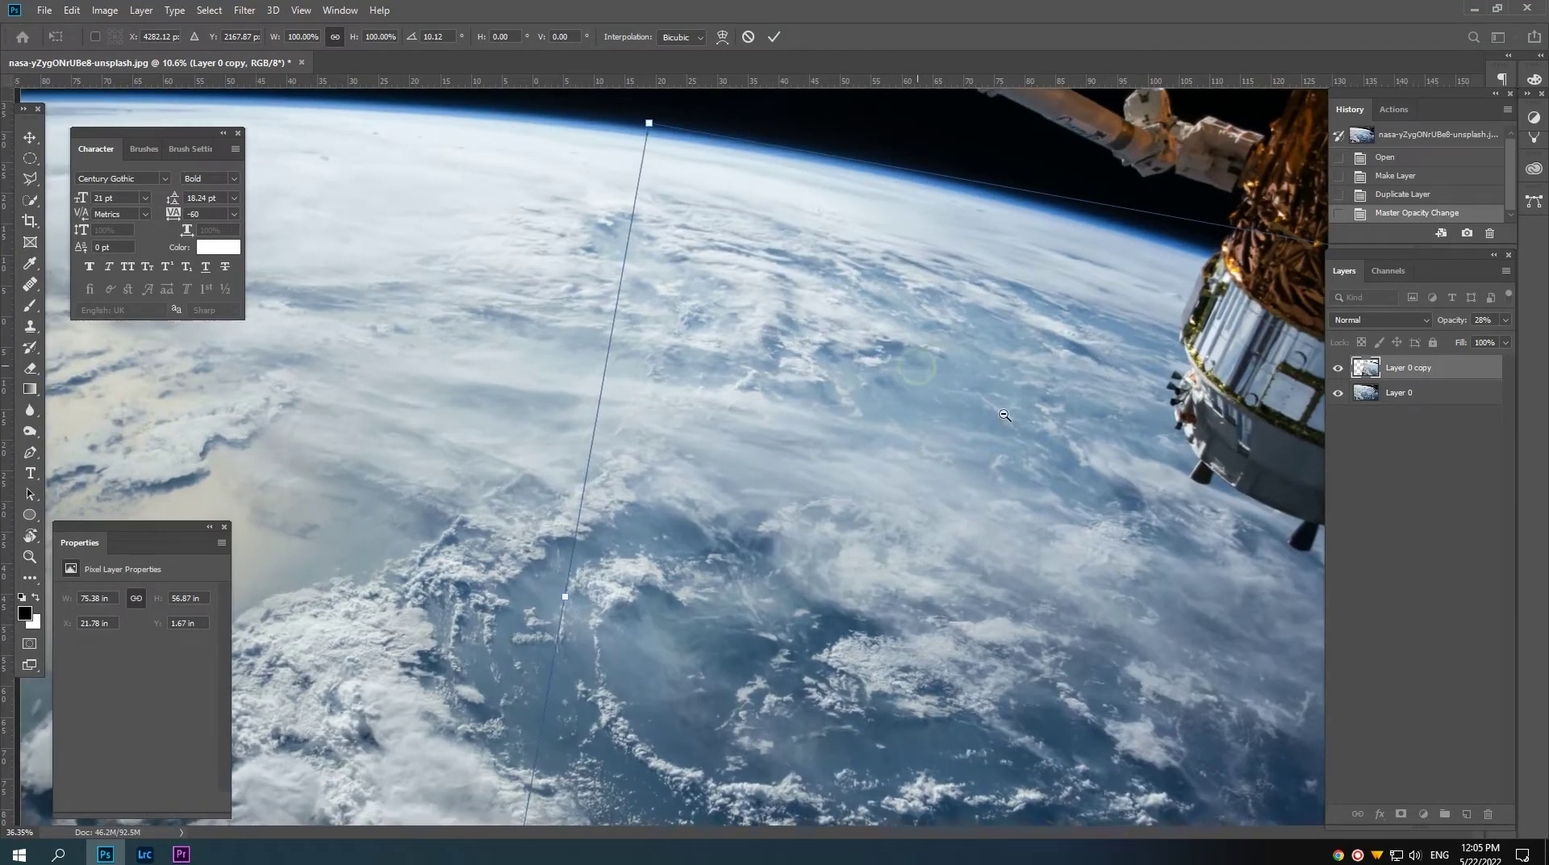
{"action": "scroll", "coordinate": [1045, 402], "scroll_direction": "down", "scroll_amount": 2}
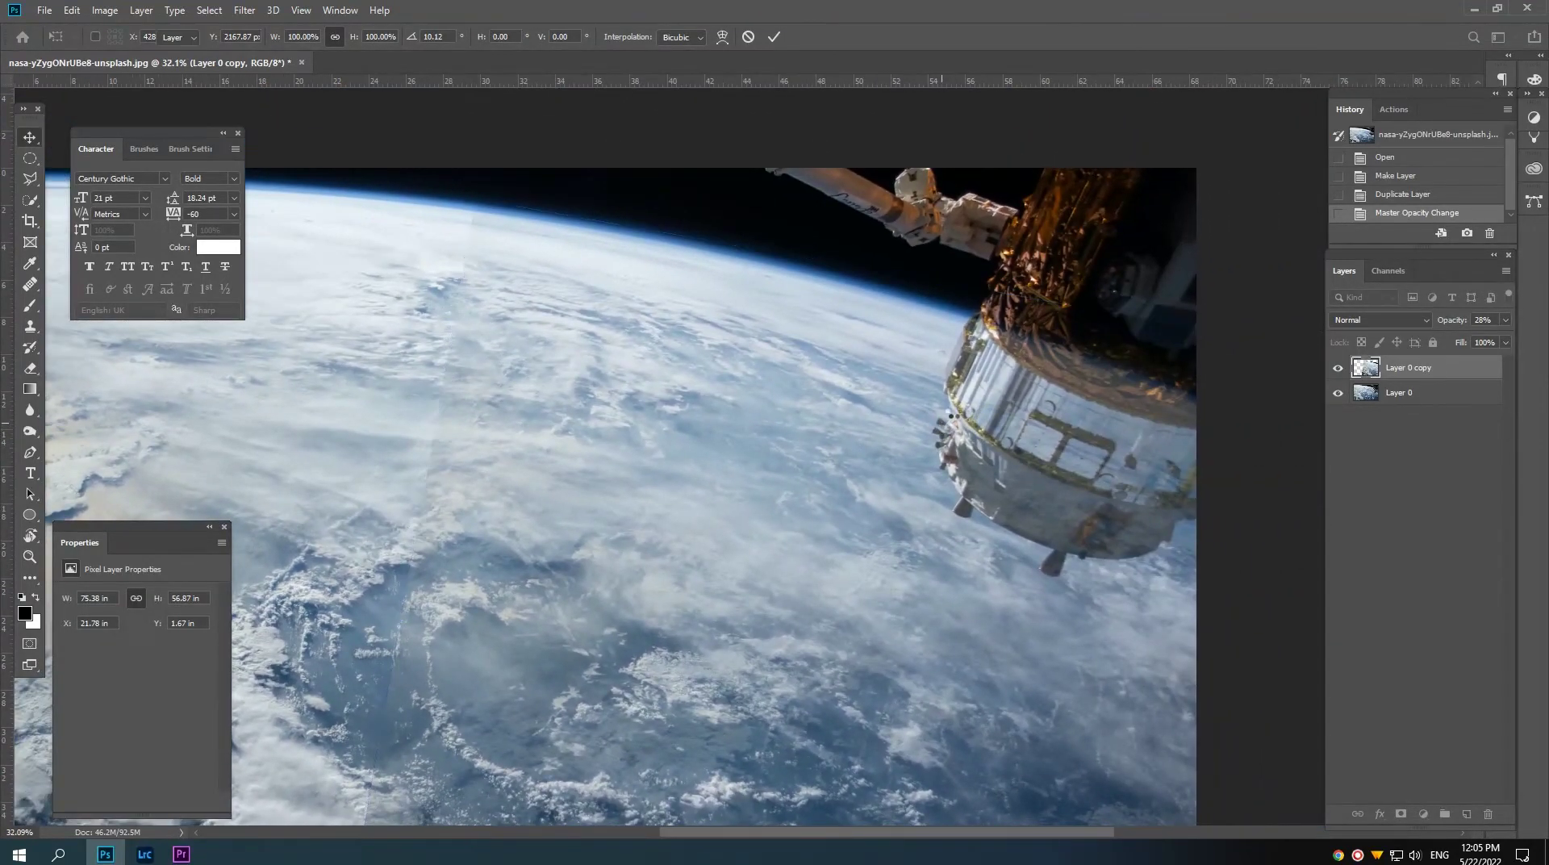
{"action": "key", "text": "Return"}
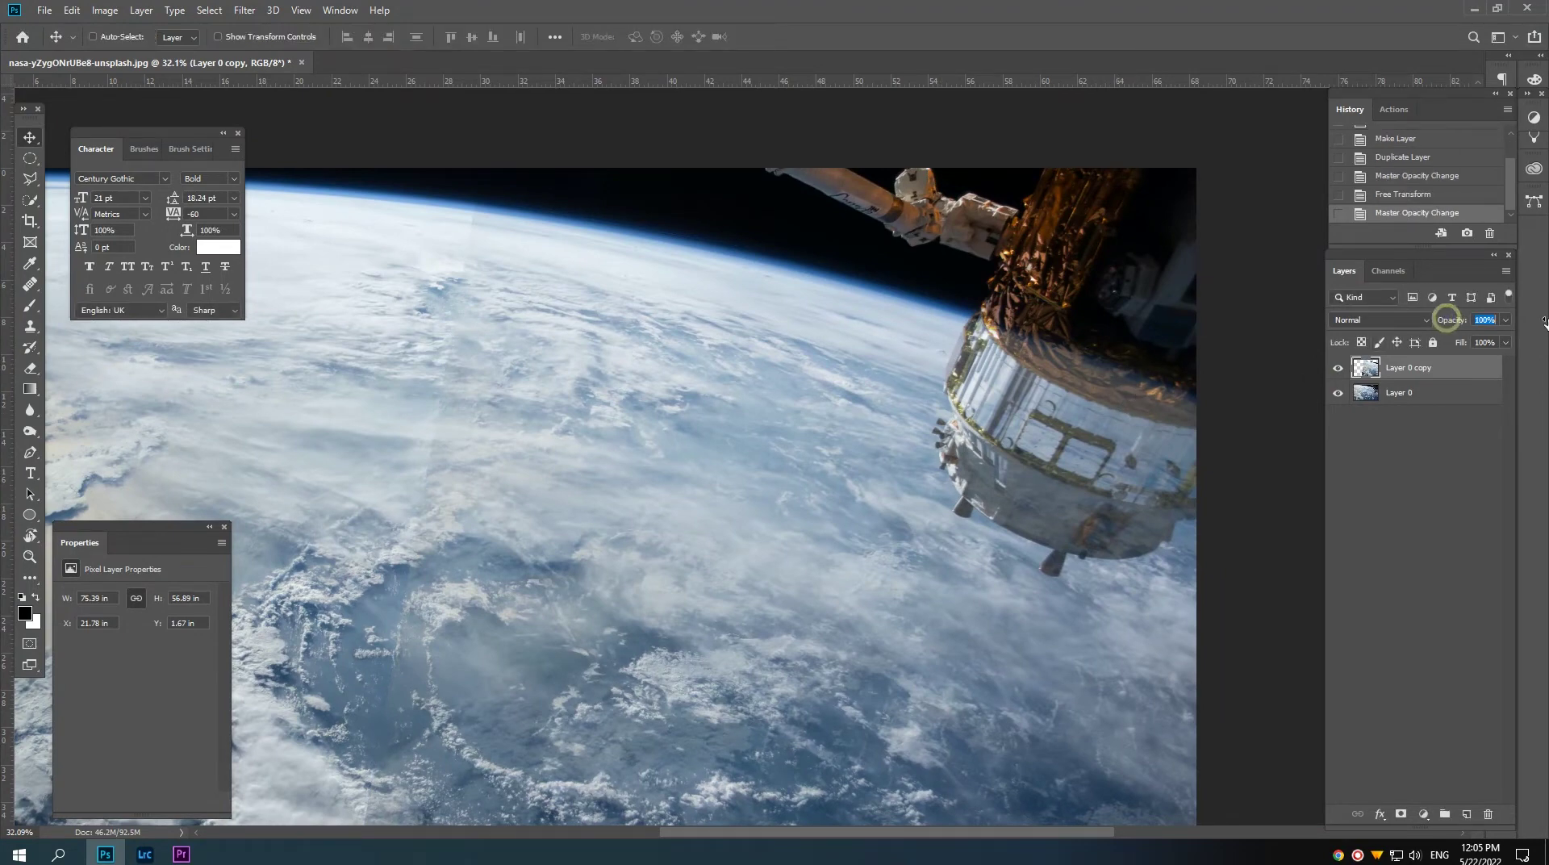
Step: Restore the copy to 100% opacity and nudge it up slightly
{"action": "left_click_drag", "start_coordinate": [1443, 318], "coordinate": [1512, 330]}
{"action": "key", "text": "Up"}
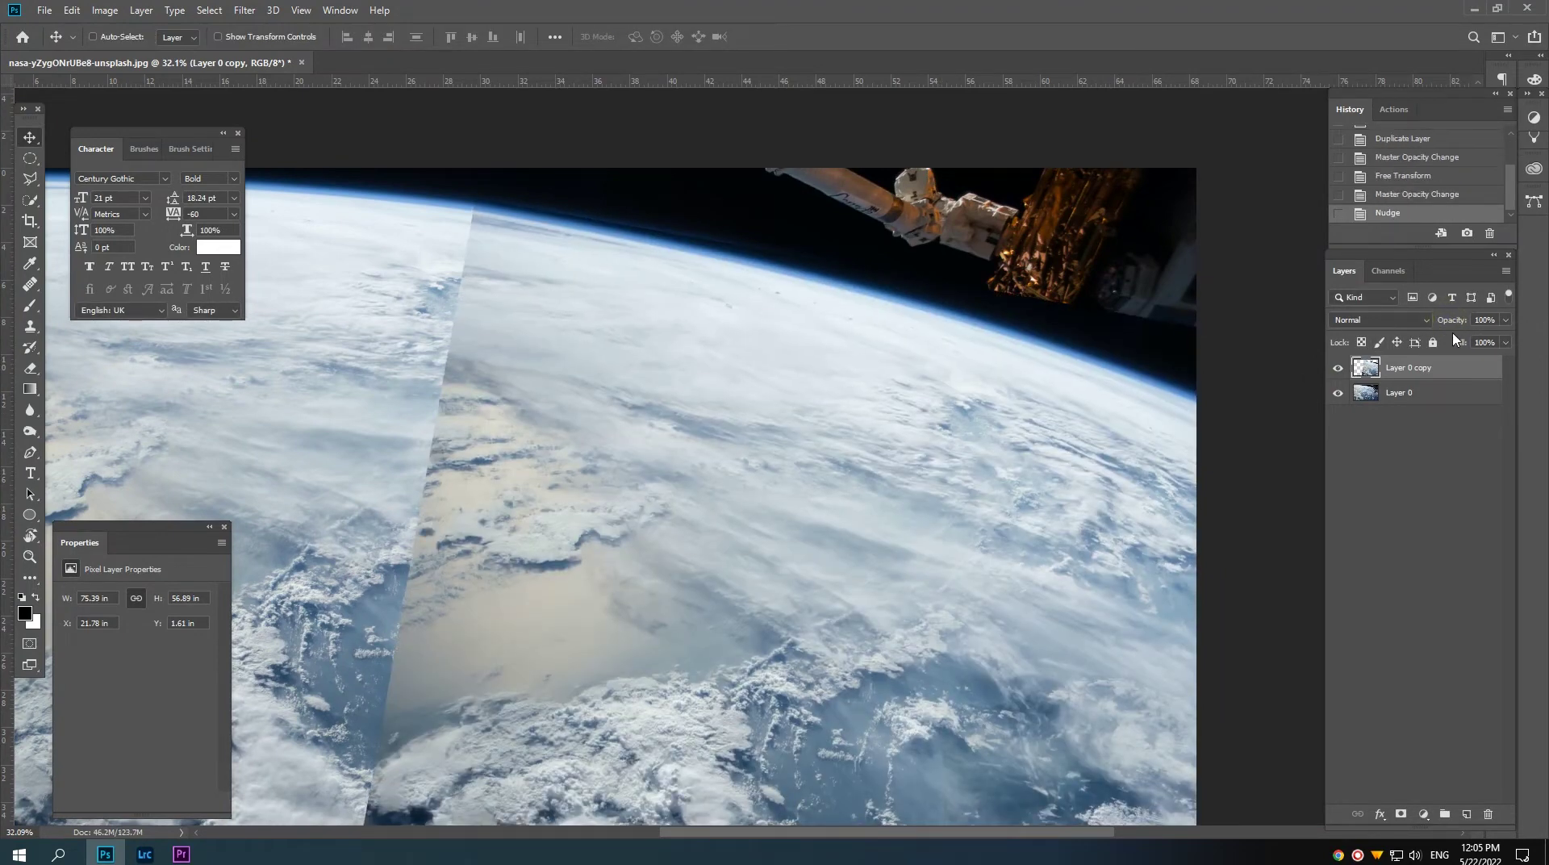
{"action": "key", "text": "Up"}
{"action": "key", "text": "ctrl+minus"}
{"action": "key", "text": "ctrl+minus"}
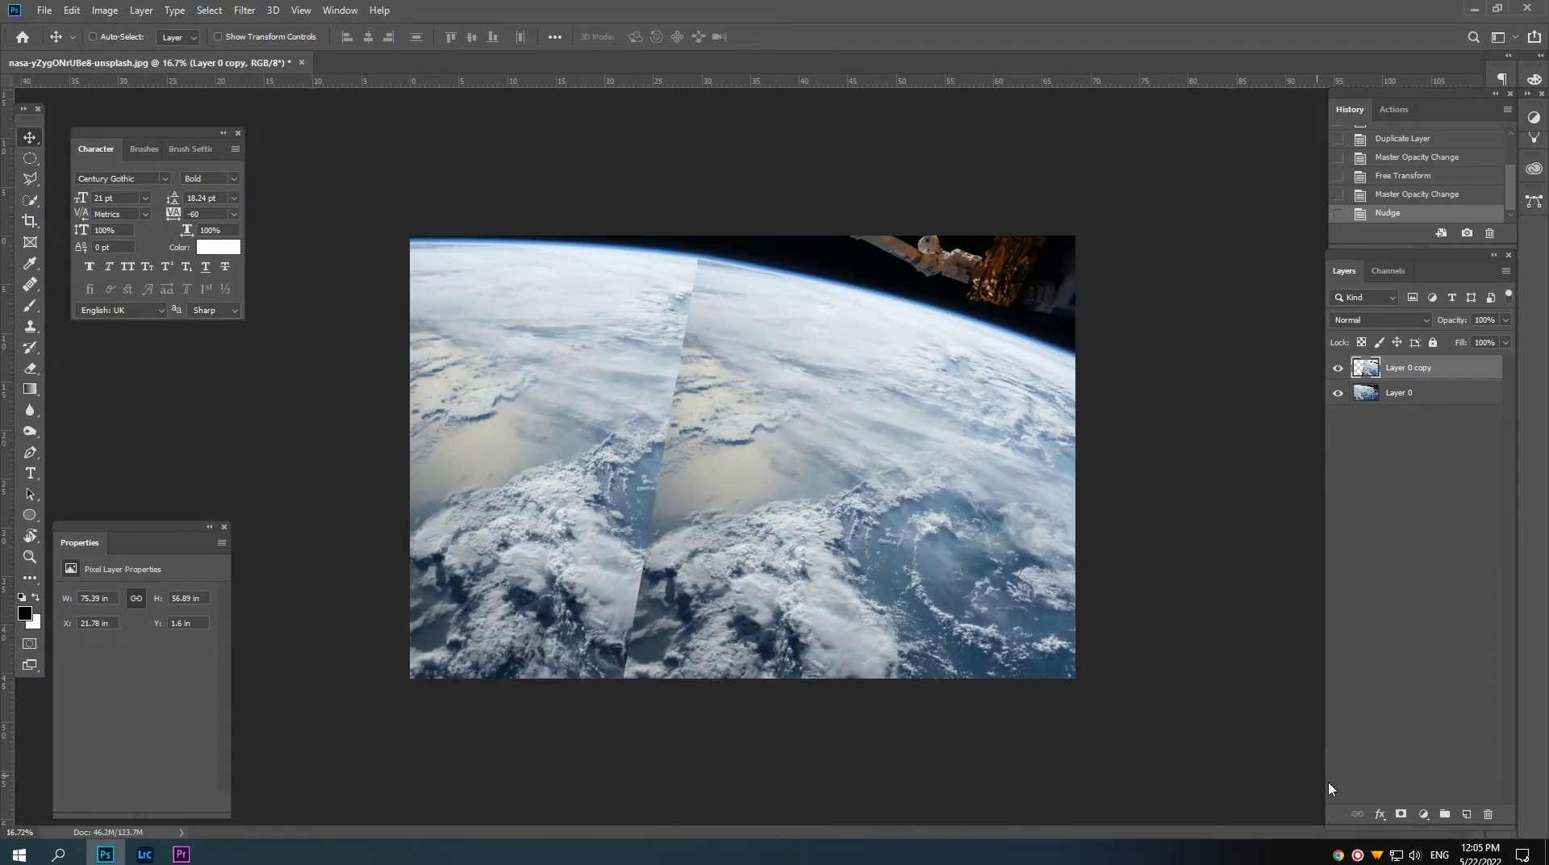
Step: Add a layer mask to the copy and blend away the seam with gradients
{"action": "left_click", "coordinate": [1401, 815]}
{"action": "scroll", "coordinate": [743, 457], "scroll_direction": "down", "scroll_amount": 1}
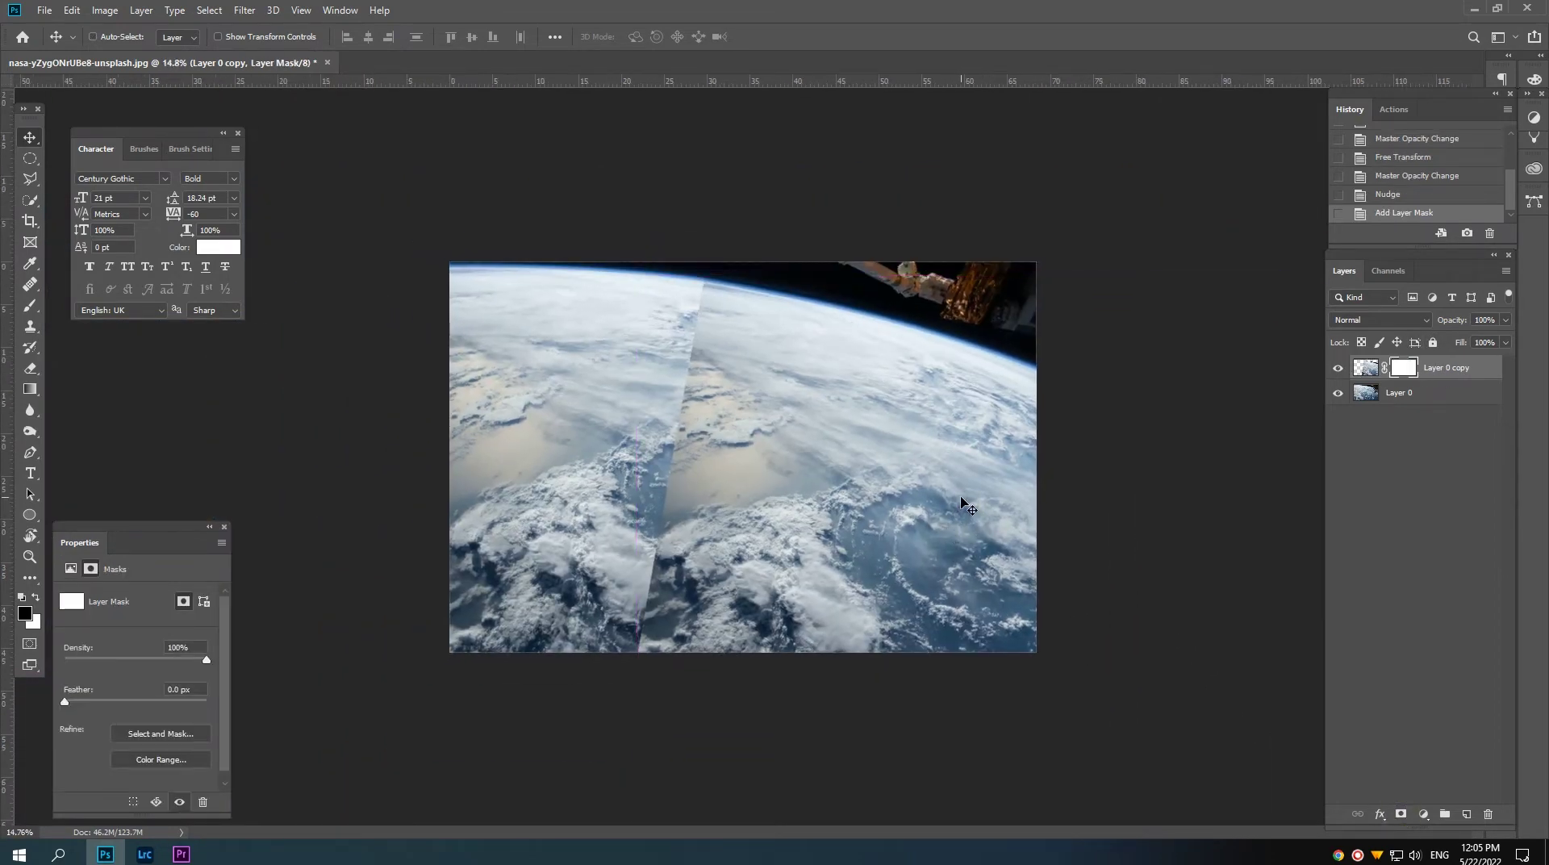
{"action": "key", "text": "g"}
{"action": "scroll", "coordinate": [874, 450], "scroll_direction": "up", "scroll_amount": 1}
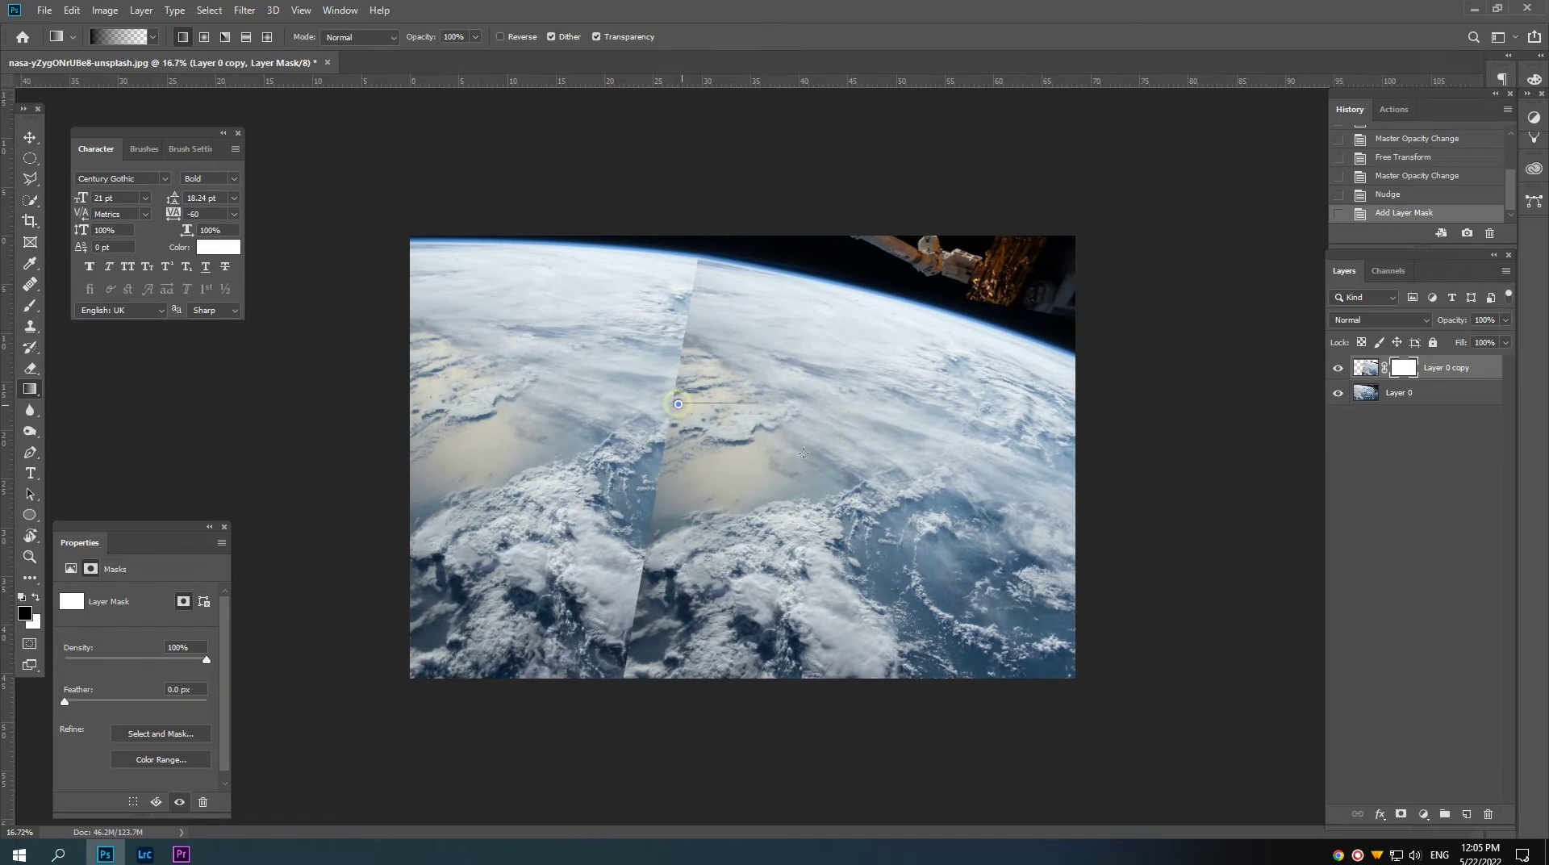
{"action": "left_click_drag", "start_coordinate": [804, 452], "coordinate": [823, 403]}
{"action": "scroll", "coordinate": [779, 440], "scroll_direction": "up", "scroll_amount": 1}
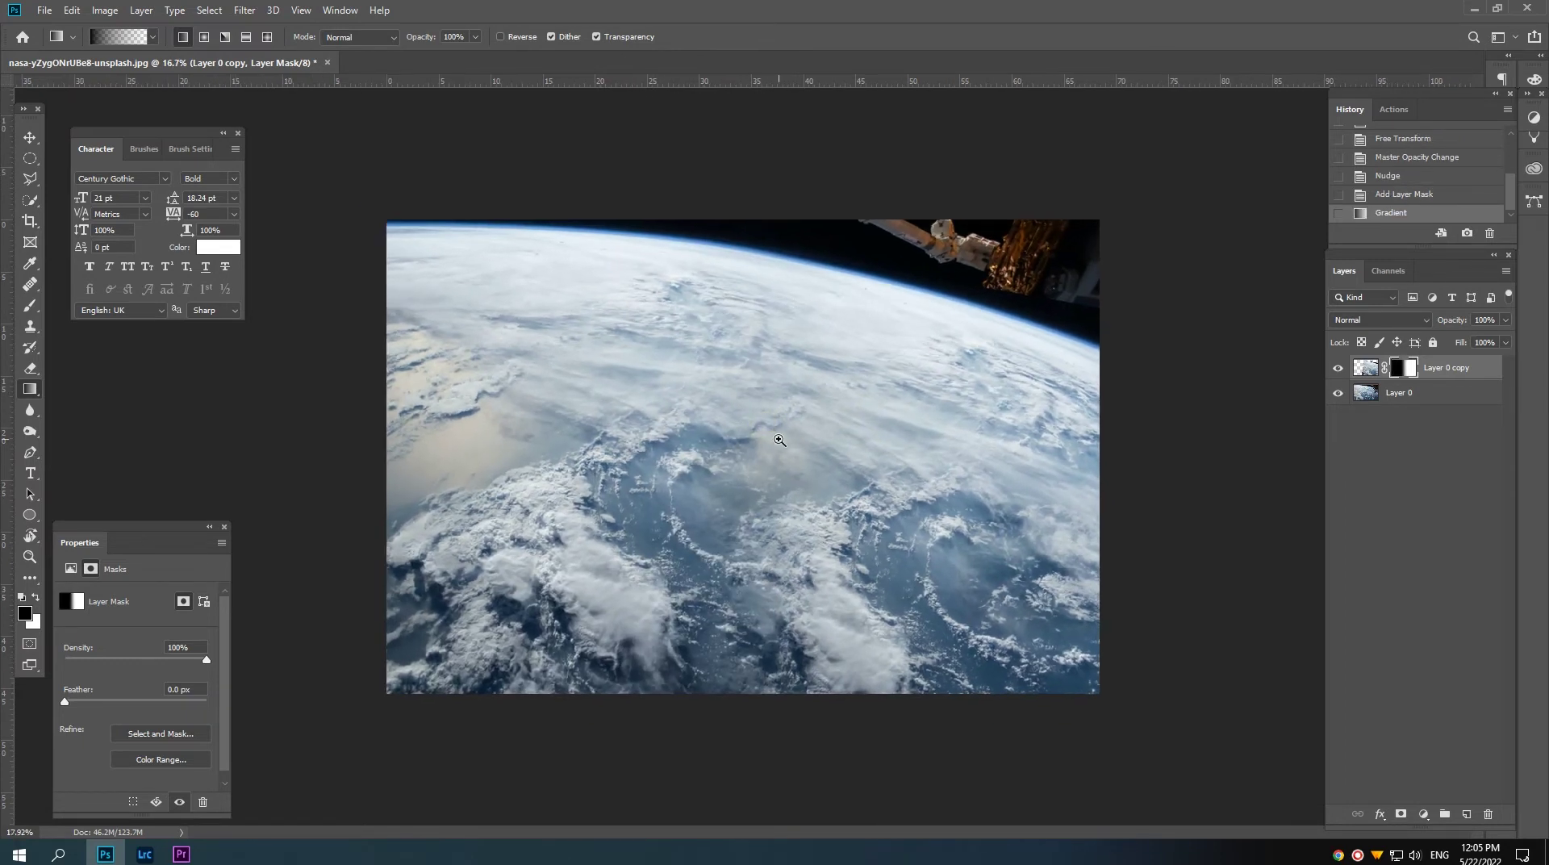
{"action": "scroll", "coordinate": [780, 440], "scroll_direction": "up", "scroll_amount": 1}
{"action": "left_click_drag", "start_coordinate": [861, 566], "coordinate": [938, 476]}
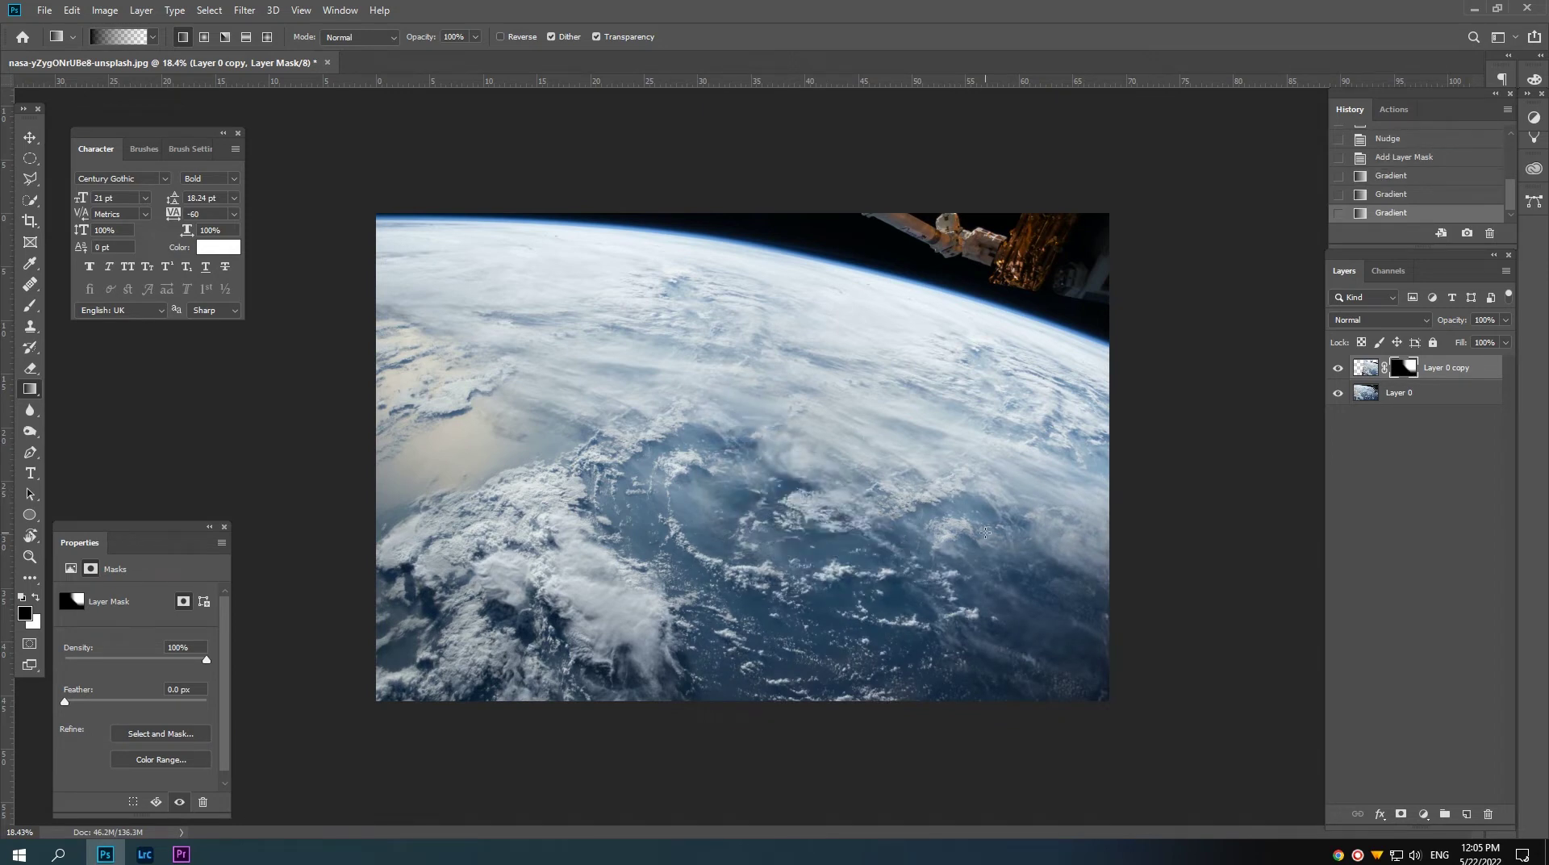
{"action": "scroll", "coordinate": [936, 447], "scroll_direction": "up", "scroll_amount": 1}
Step: Select both Earth layers and merge them into one layer
{"action": "key", "text": "v"}
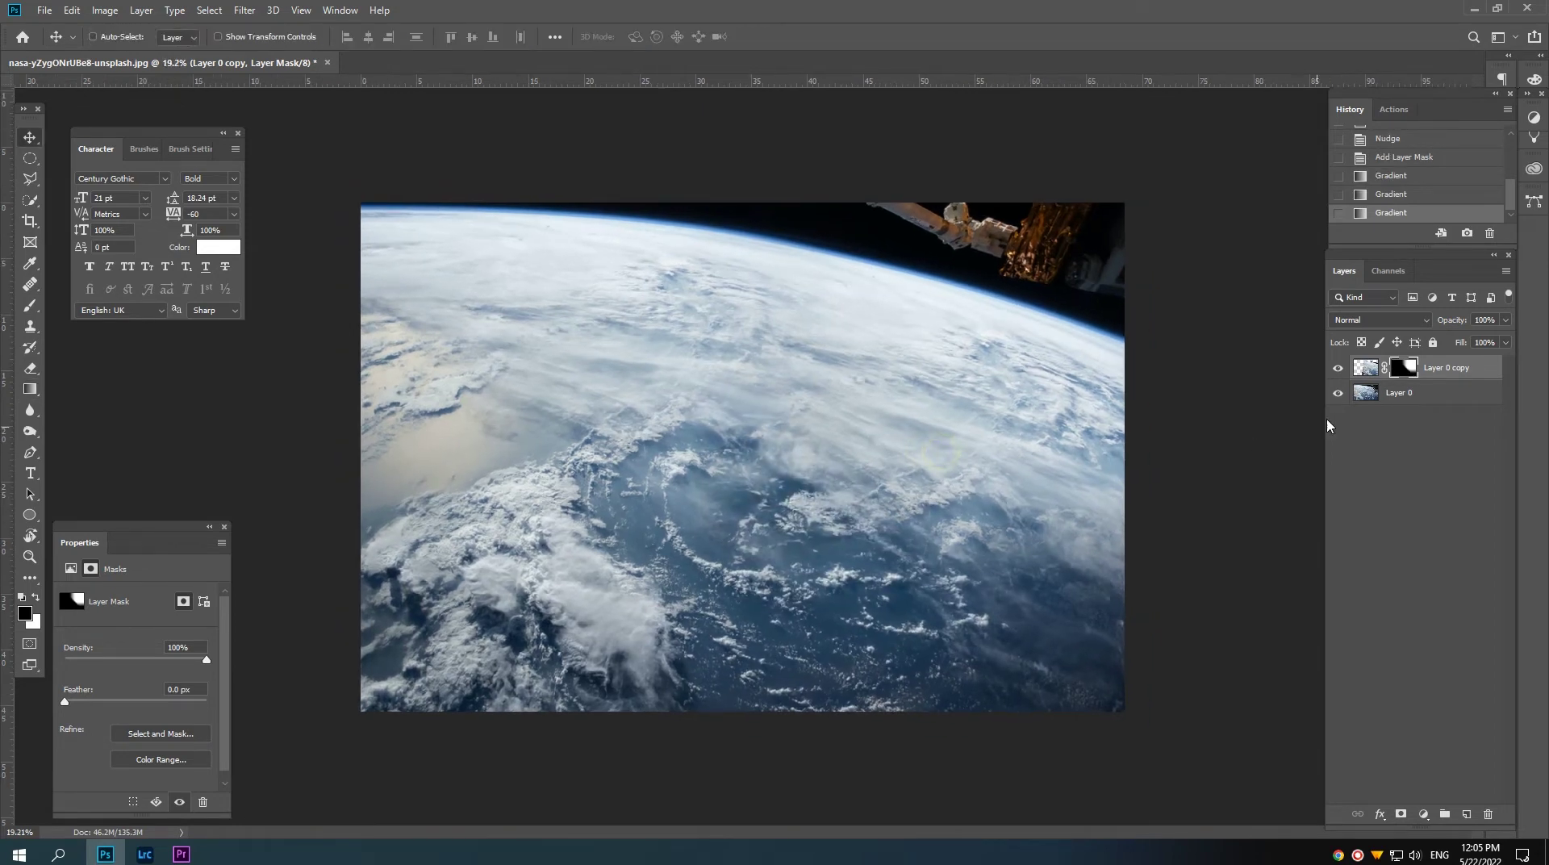
{"action": "left_click", "coordinate": [1405, 392], "text": "ctrl"}
{"action": "left_click", "coordinate": [1413, 373]}
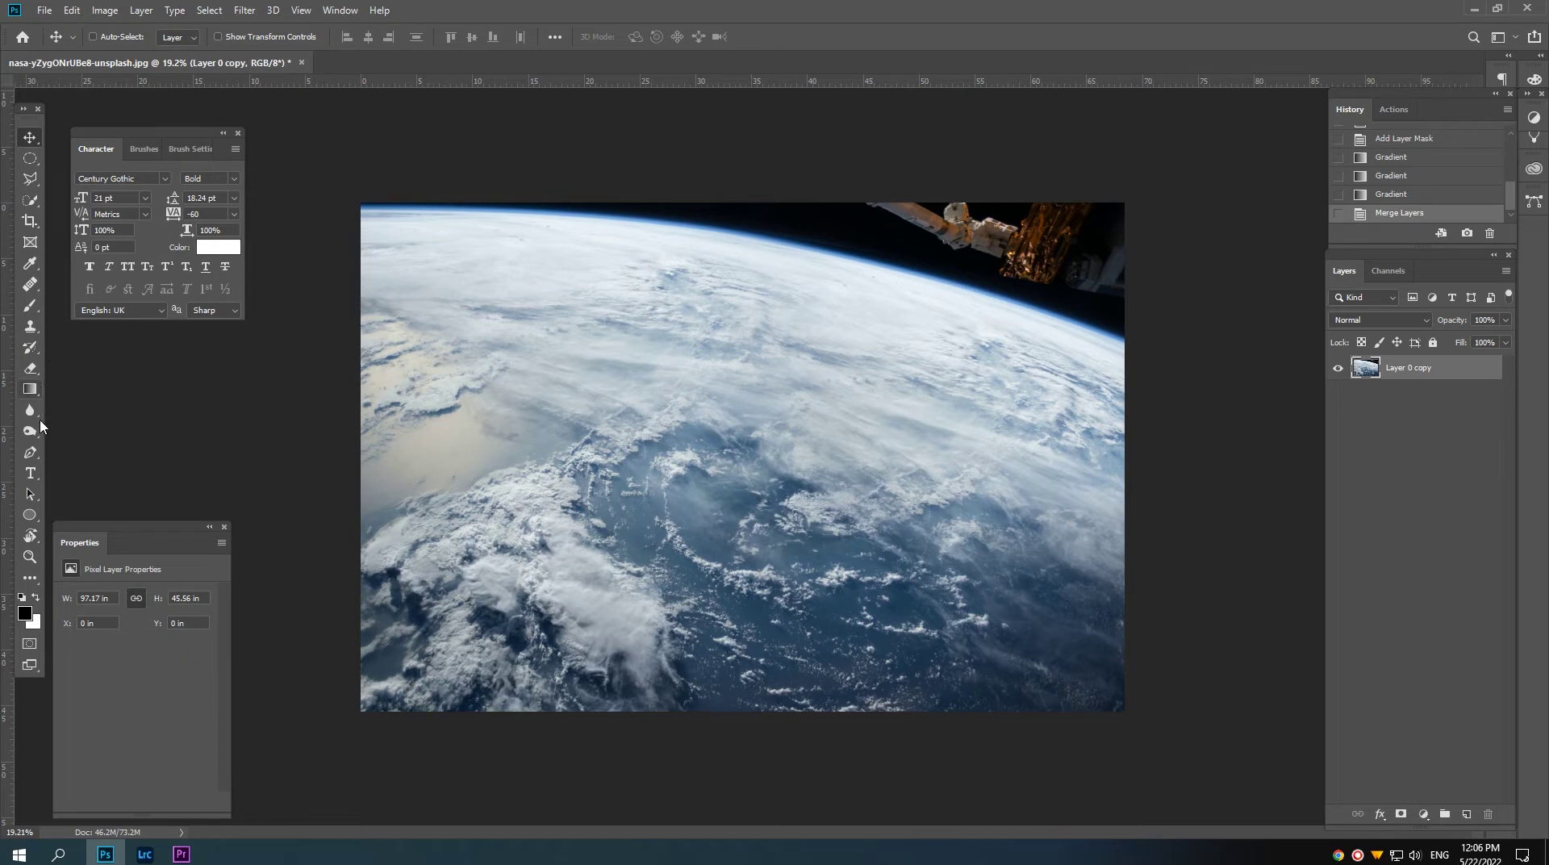
Step: Start a pen path following the horizon's curve from its right end
{"action": "left_click", "coordinate": [32, 453]}
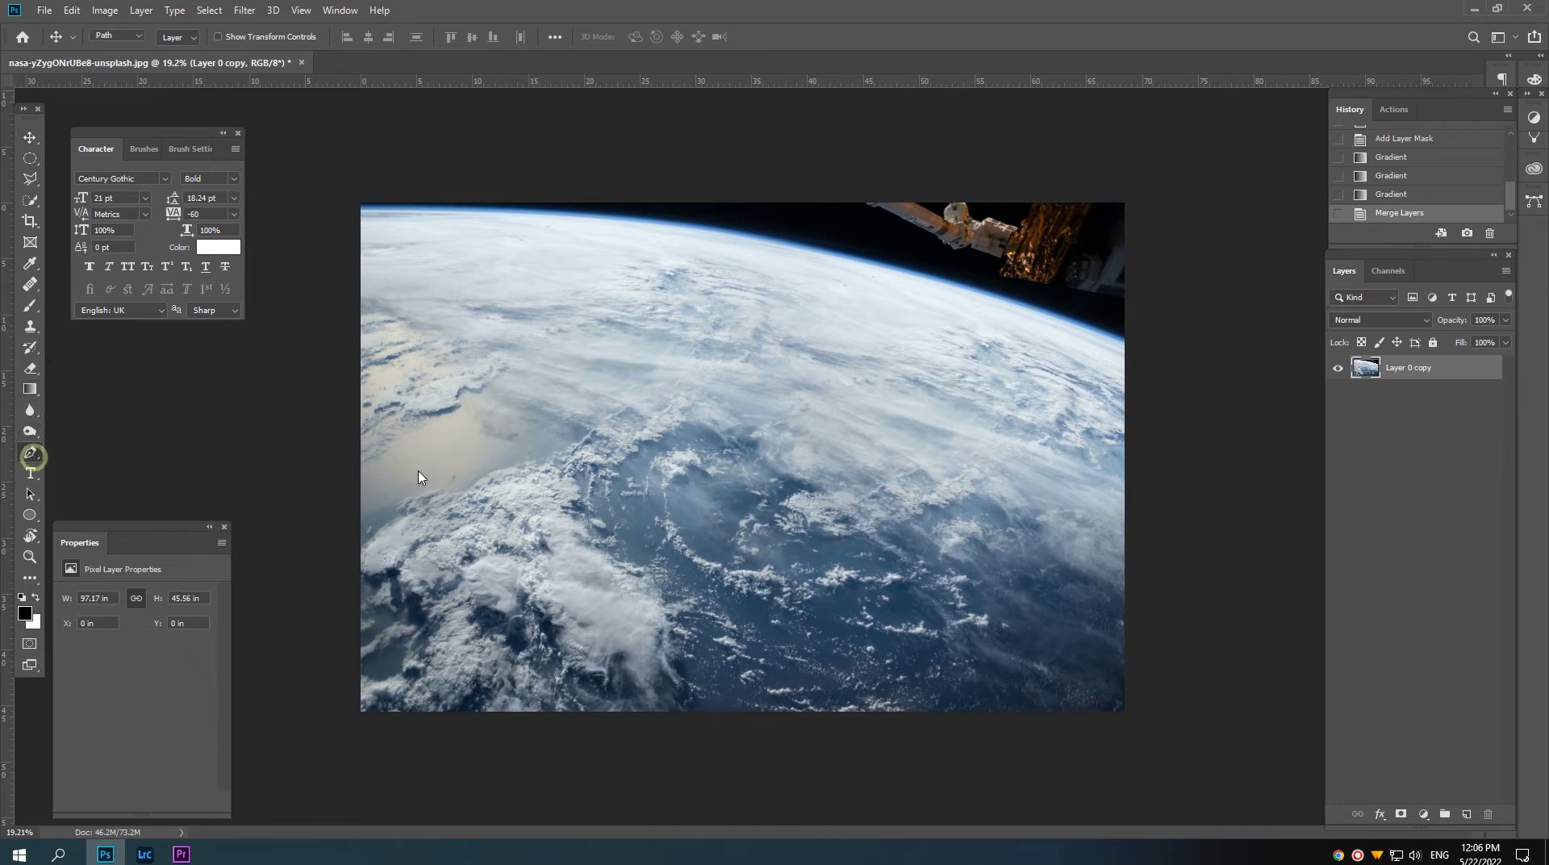
{"action": "left_click", "coordinate": [1139, 346]}
{"action": "left_click_drag", "start_coordinate": [413, 201], "coordinate": [15, 203]}
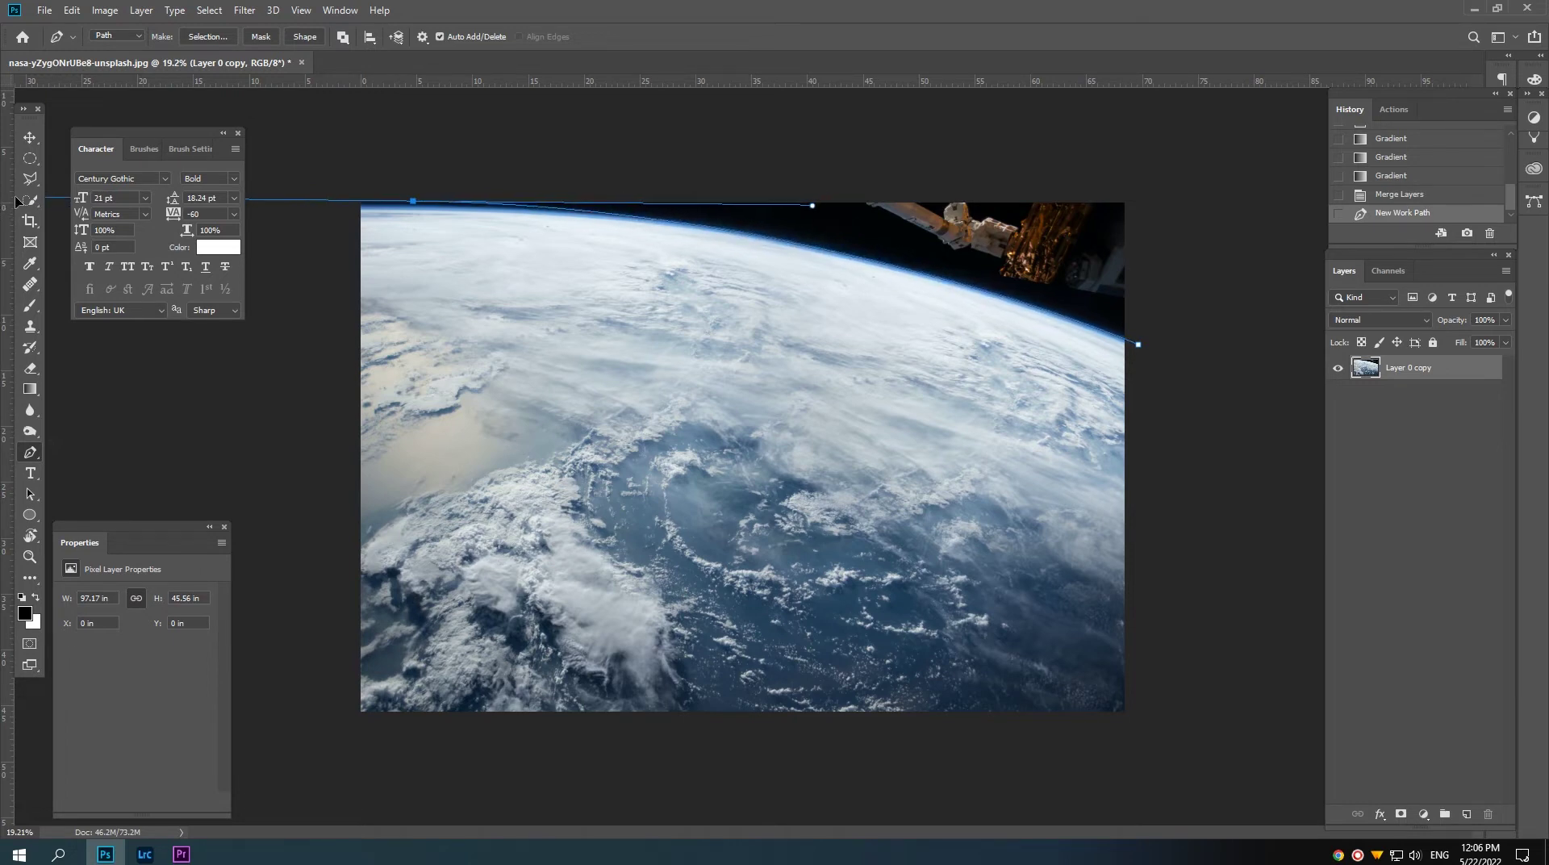
{"action": "left_click_drag", "start_coordinate": [14, 204], "coordinate": [49, 197]}
{"action": "key", "text": "ctrl+z"}
{"action": "left_click_drag", "start_coordinate": [467, 201], "coordinate": [58, 197]}
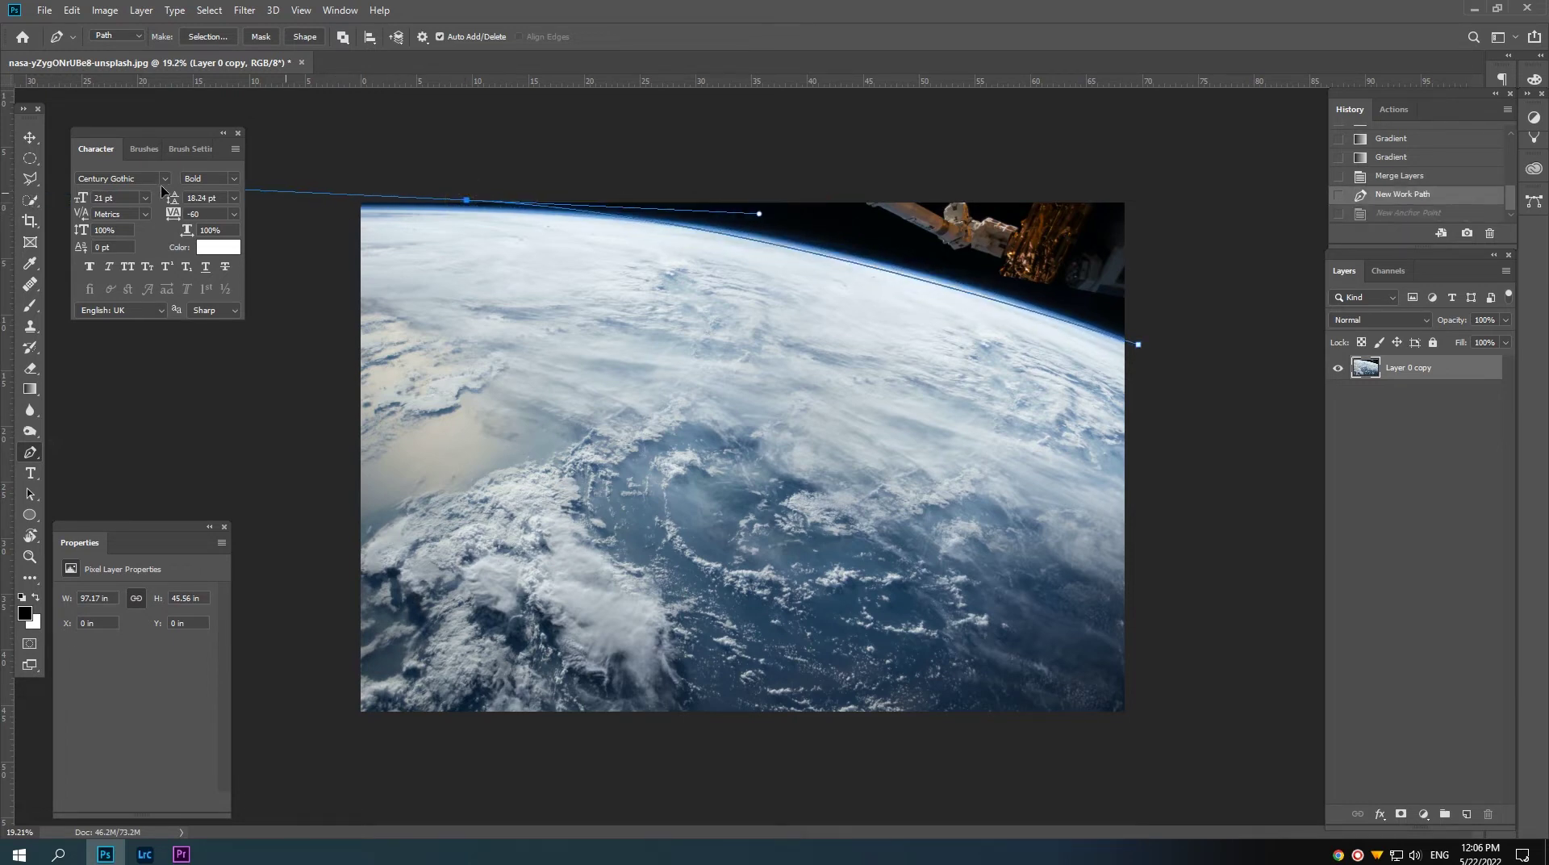
{"action": "key", "text": "ctrl+minus"}
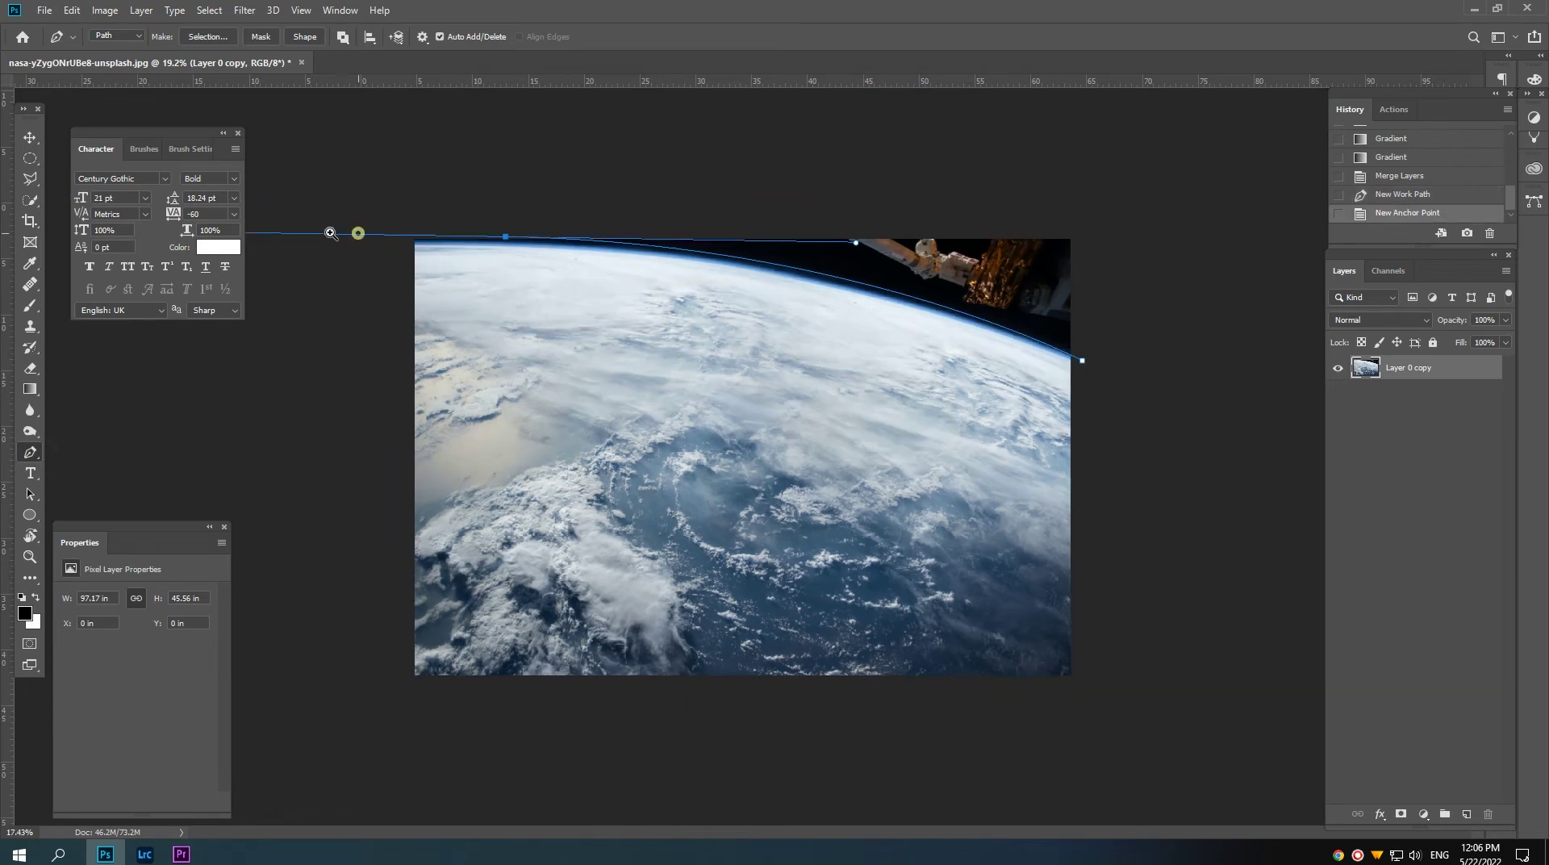
Step: Trace the path around the space station, close it and make it a selection
{"action": "left_click", "coordinate": [626, 242]}
{"action": "left_click", "coordinate": [854, 228]}
{"action": "left_click", "coordinate": [987, 229]}
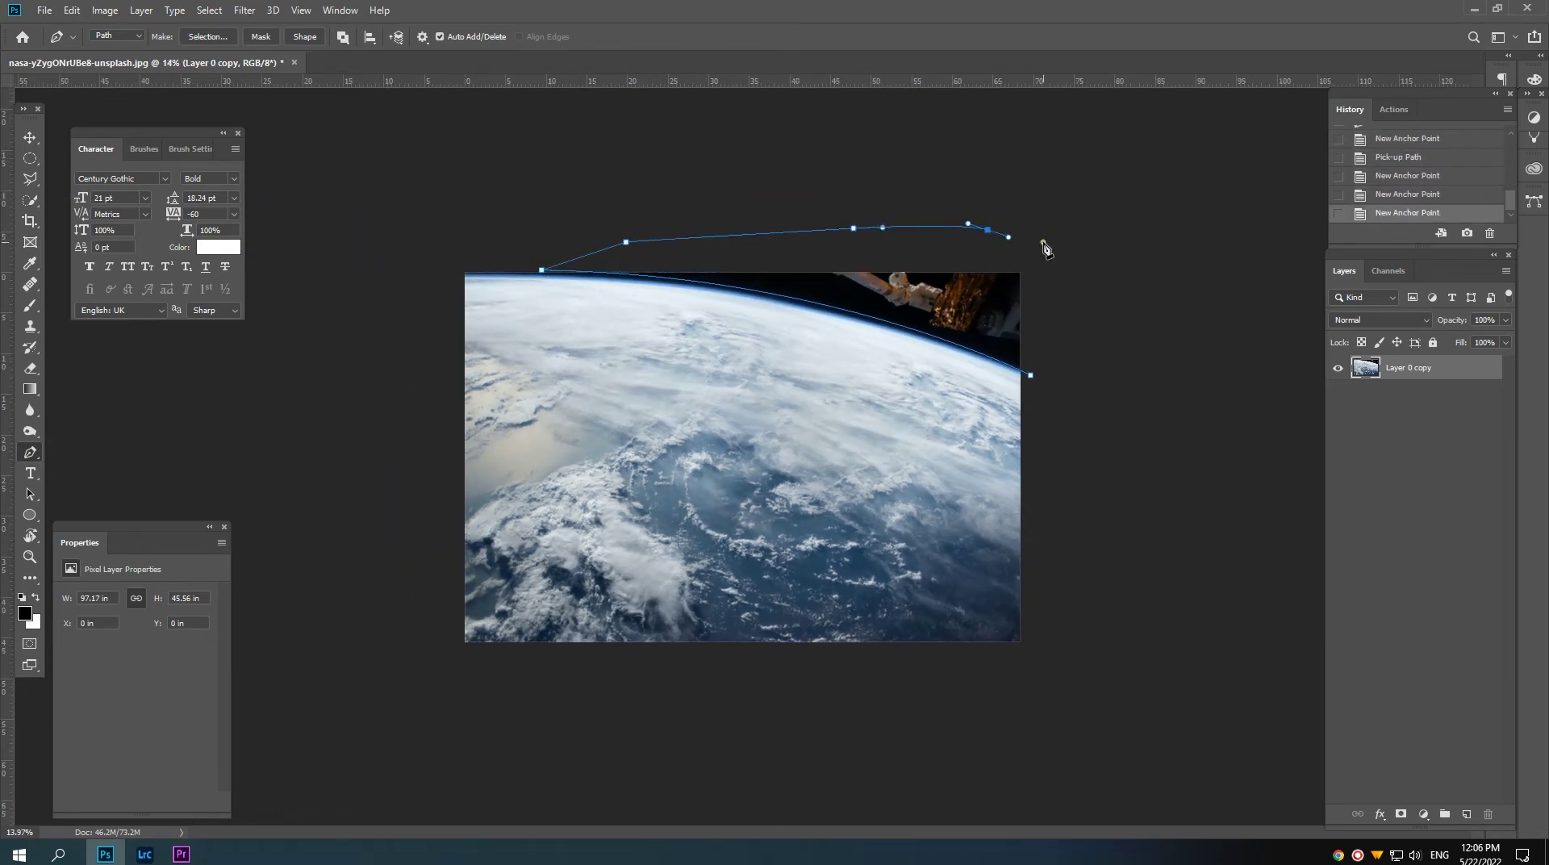
{"action": "left_click", "coordinate": [1044, 242]}
{"action": "left_click", "coordinate": [1066, 300]}
{"action": "left_click_drag", "start_coordinate": [1067, 374], "coordinate": [1060, 388]}
{"action": "left_click", "coordinate": [1032, 378]}
{"action": "key", "text": "ctrl+plus"}
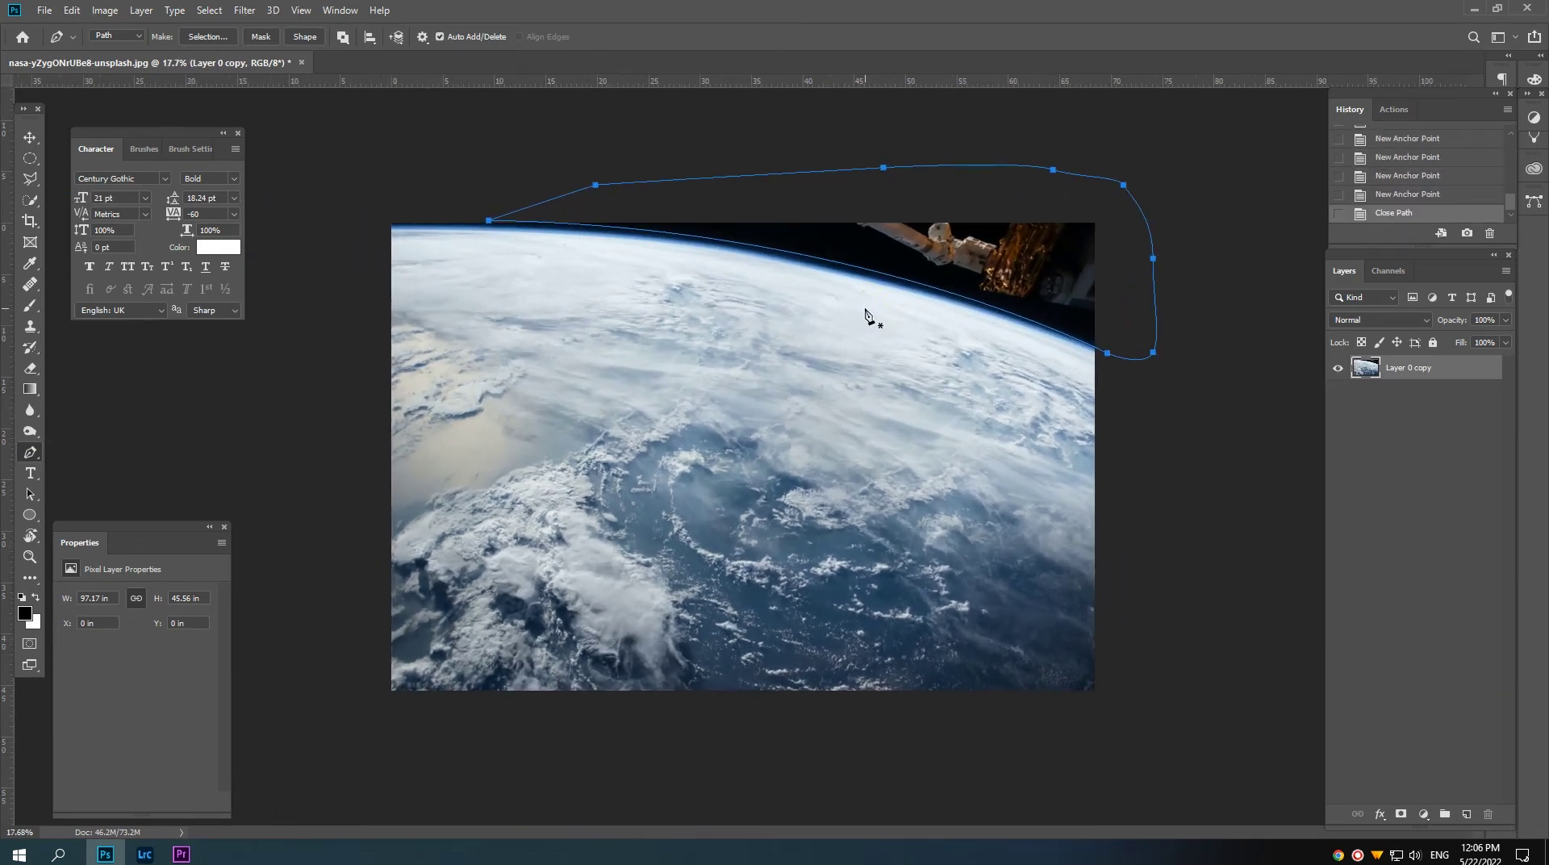
{"action": "key", "text": "ctrl+Return"}
Step: Fill the space station selection with black and deselect
{"action": "scroll", "coordinate": [951, 283], "scroll_direction": "up", "scroll_amount": 3}
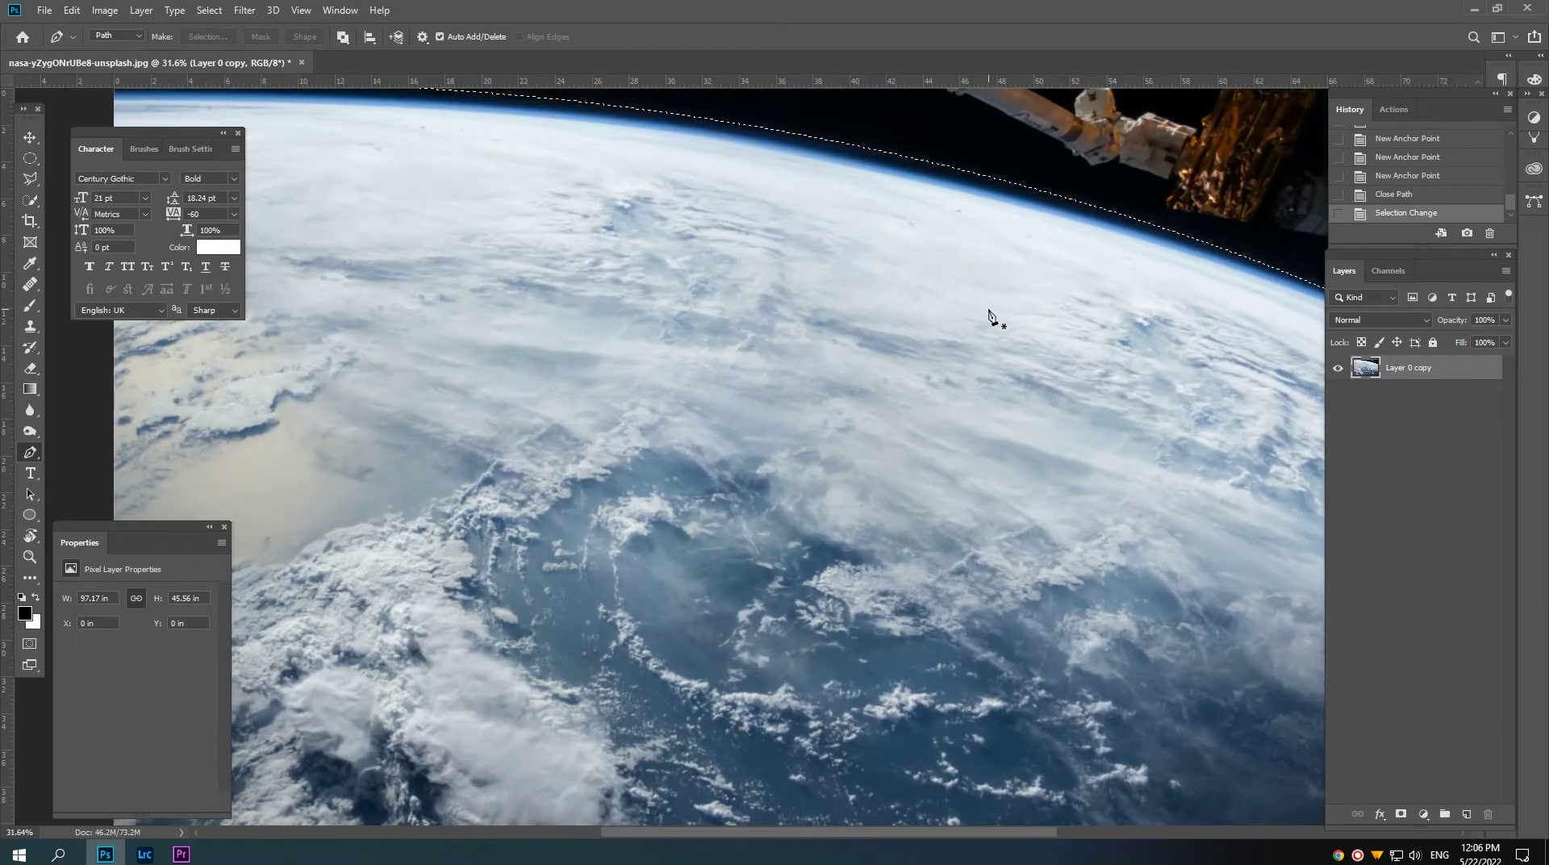
{"action": "key", "text": "i"}
{"action": "scroll", "coordinate": [983, 202], "scroll_direction": "down", "scroll_amount": 3}
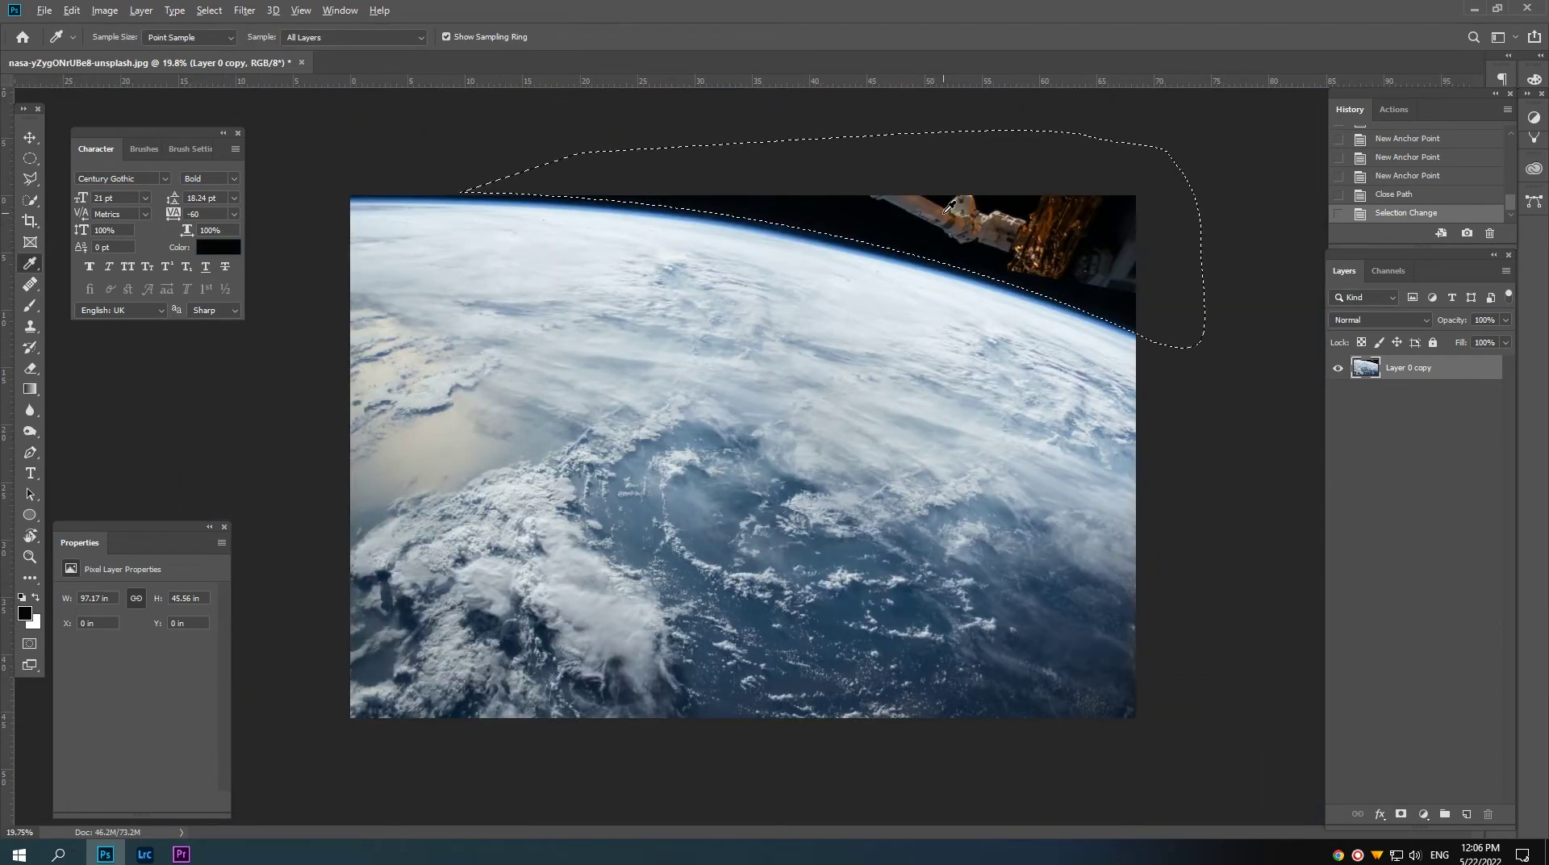
{"action": "key", "text": "alt+BackSpace"}
{"action": "key", "text": "ctrl+d"}
{"action": "key", "text": "v"}
{"action": "scroll", "coordinate": [936, 266], "scroll_direction": "down", "scroll_amount": 3}
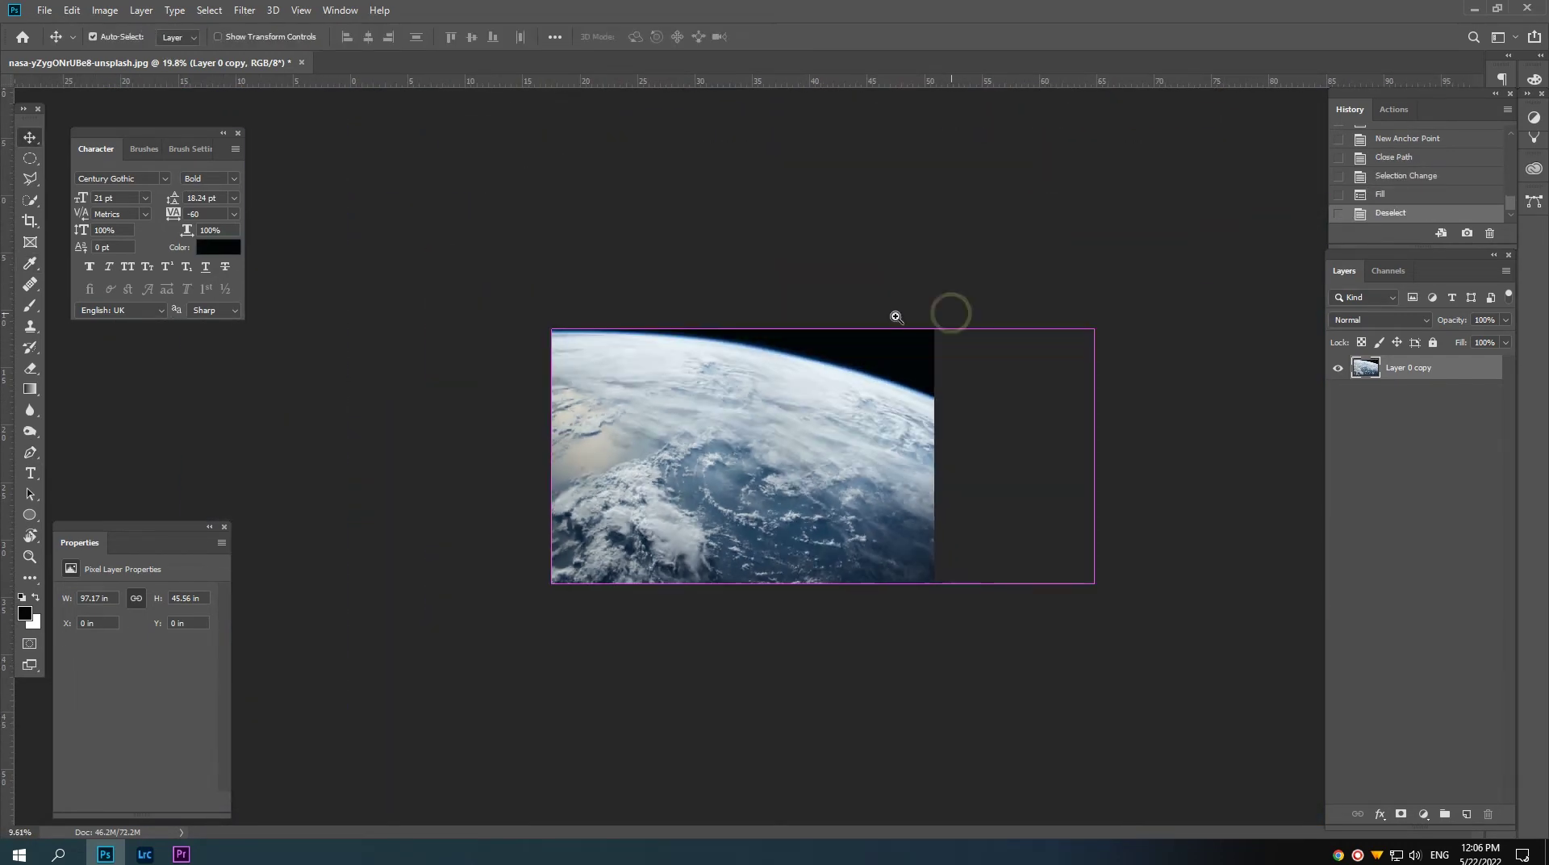
{"action": "scroll", "coordinate": [912, 323], "scroll_direction": "up", "scroll_amount": 1}
{"action": "scroll", "coordinate": [911, 331], "scroll_direction": "up", "scroll_amount": 1}
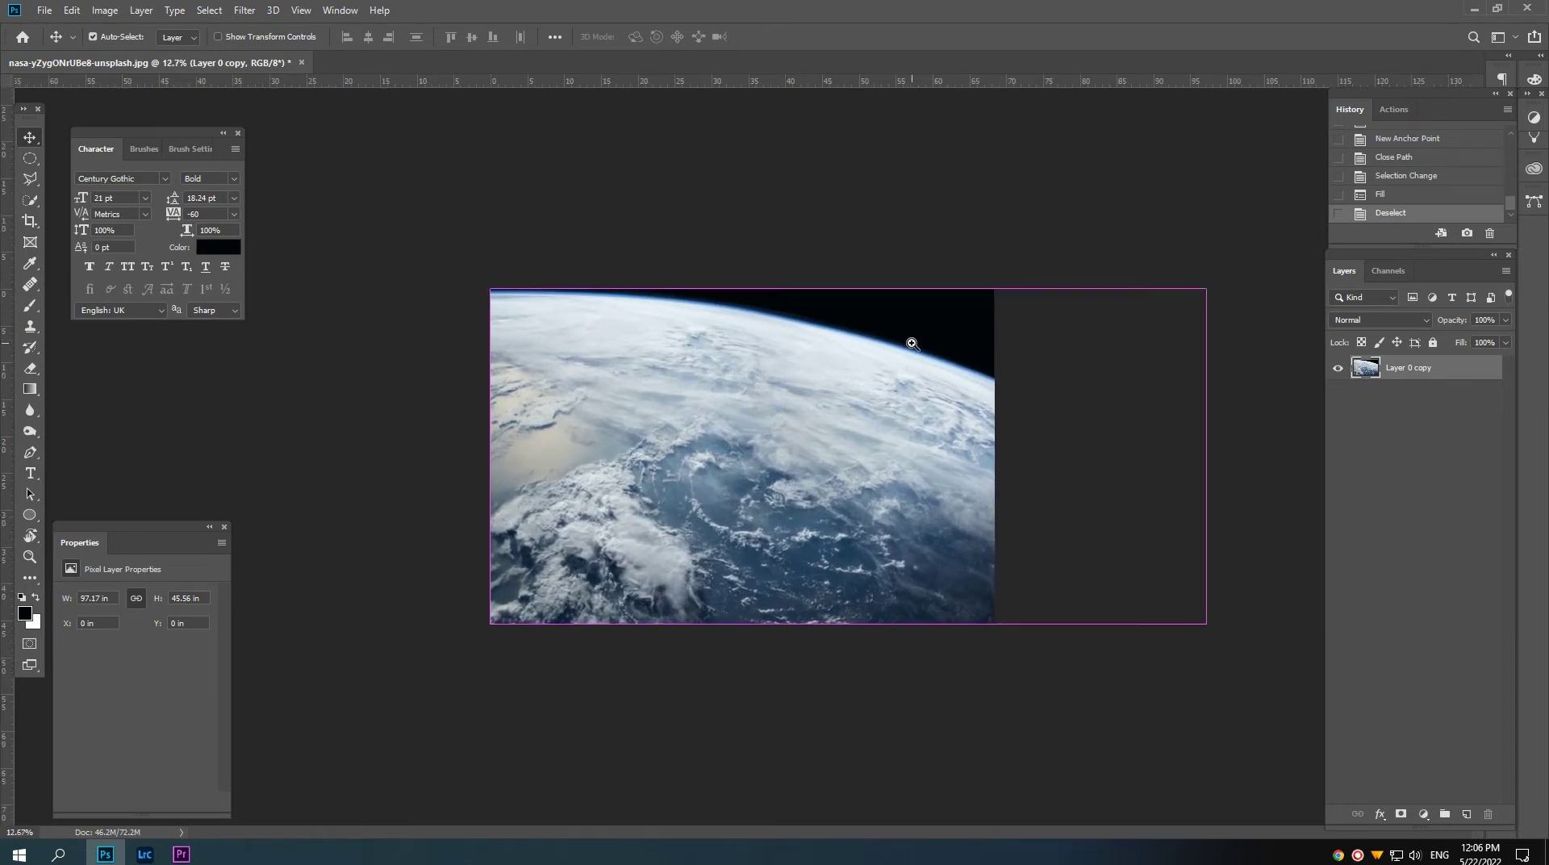
{"action": "scroll", "coordinate": [882, 335], "scroll_direction": "down", "scroll_amount": 1}
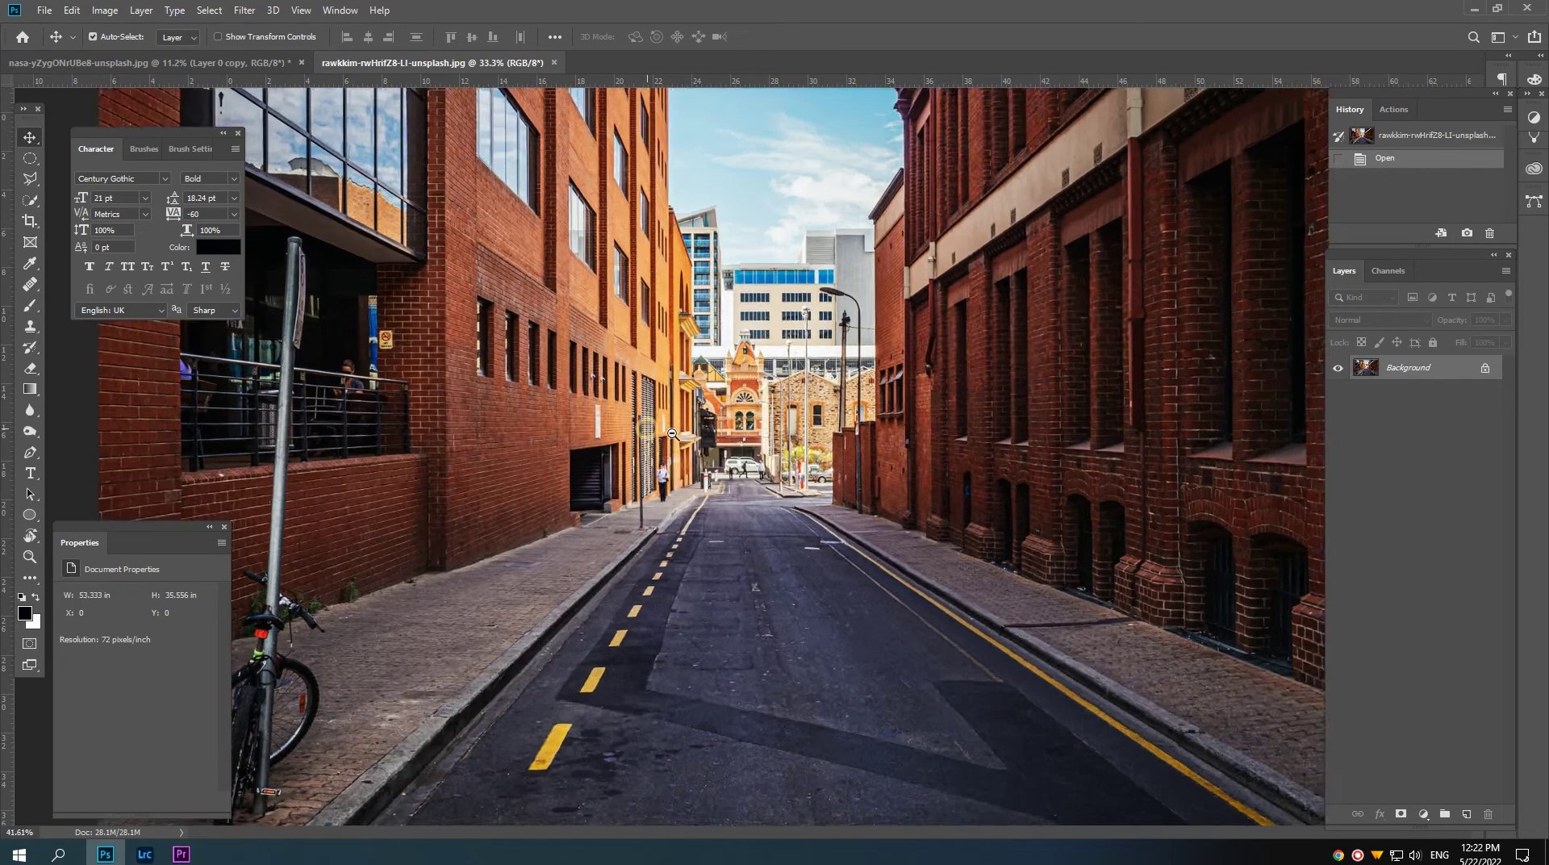
Step: Unlock the street photo as Layer 0 and apply Levels with inputs 3, 1.00, 251
{"action": "scroll", "coordinate": [672, 433], "scroll_direction": "down", "scroll_amount": 2}
{"action": "left_click", "coordinate": [1485, 370]}
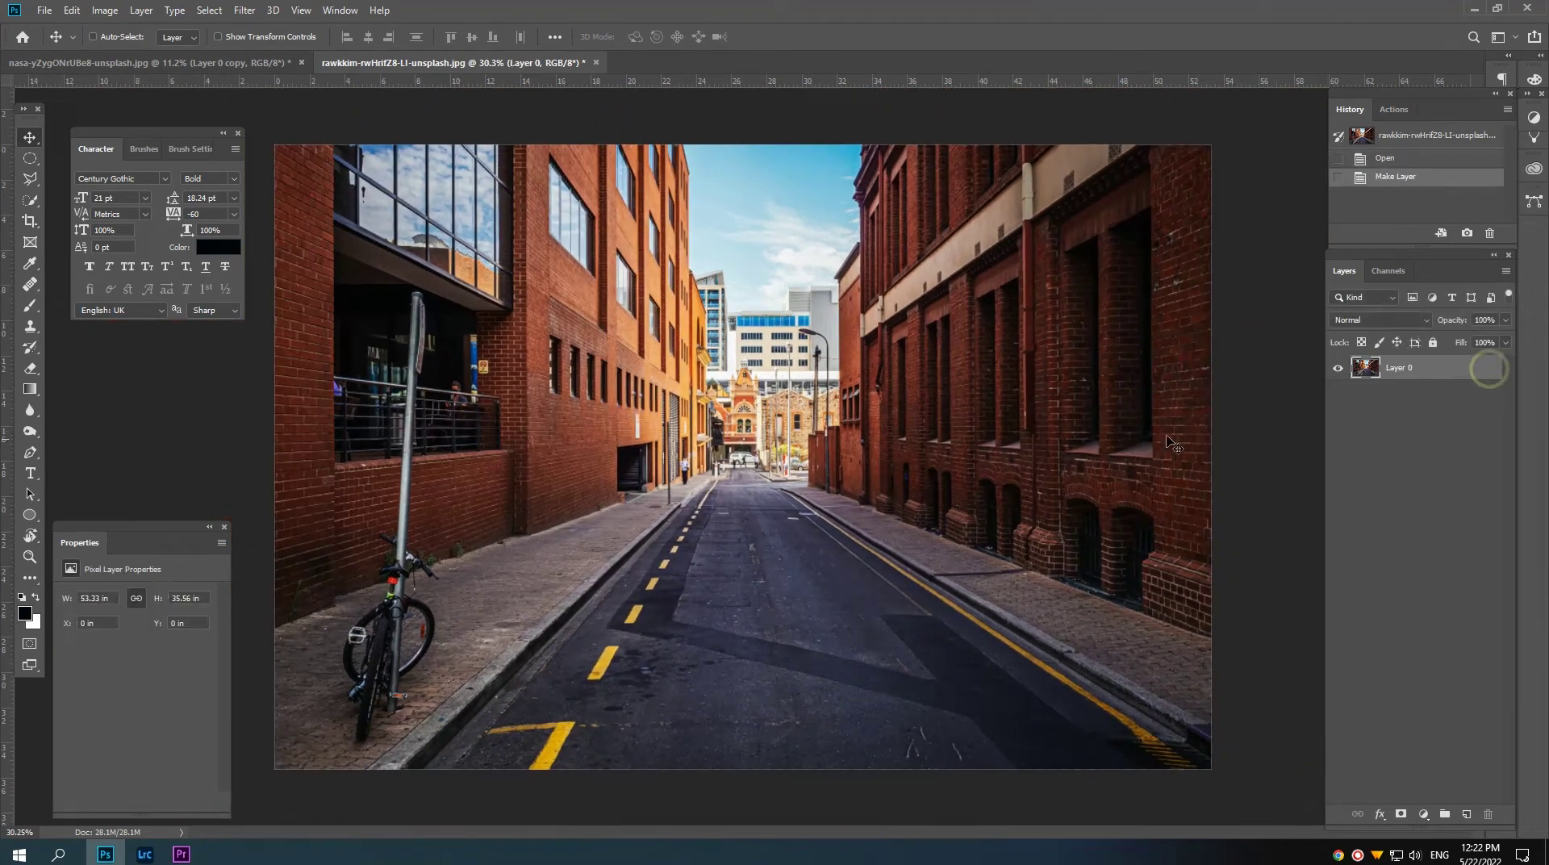
{"action": "key", "text": "ctrl+l"}
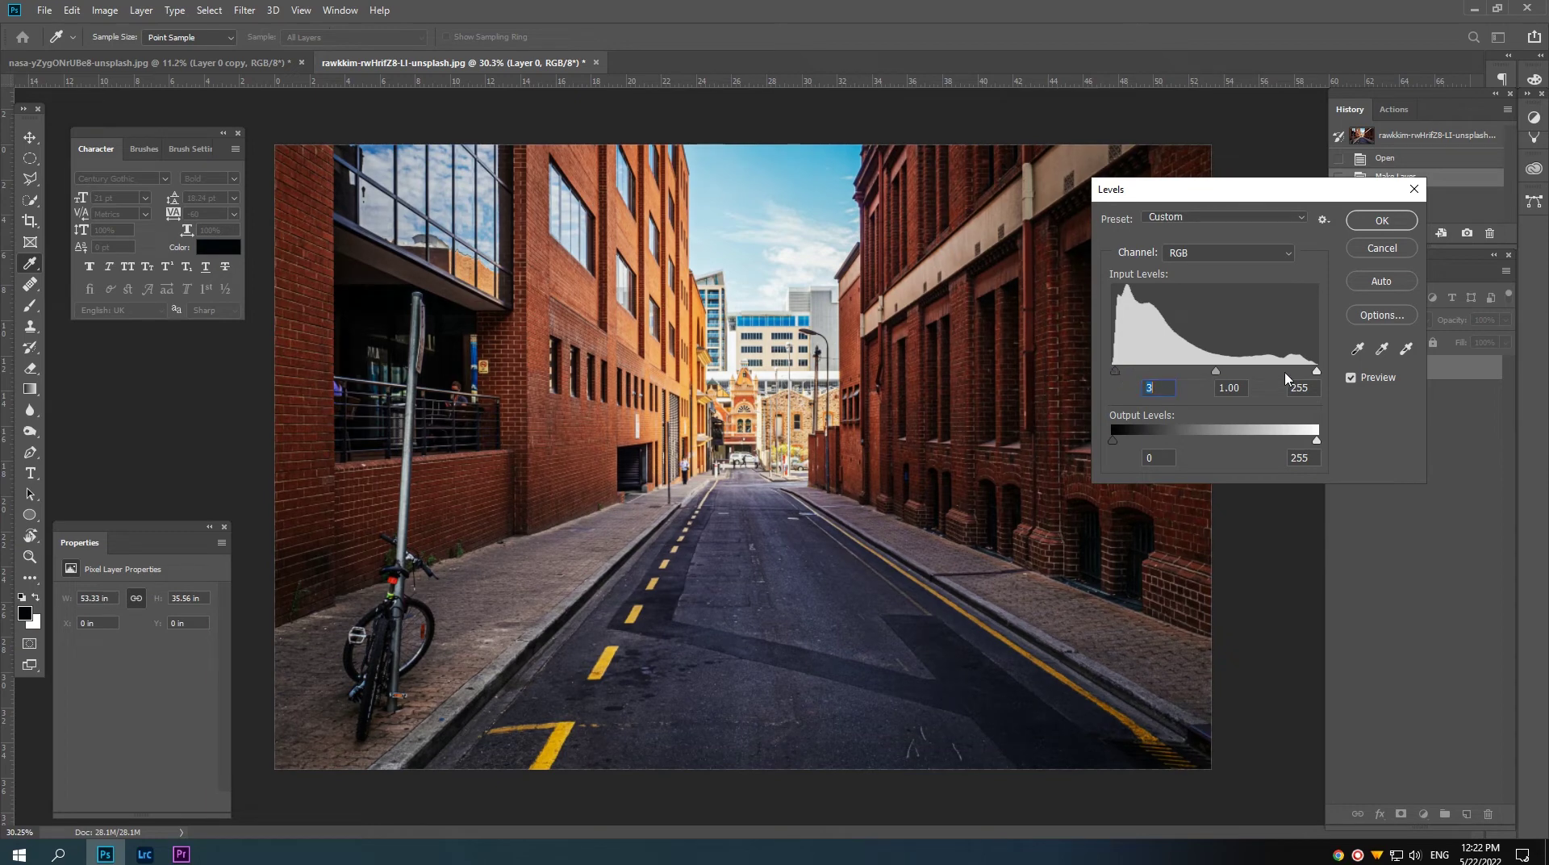
{"action": "left_click_drag", "start_coordinate": [1316, 371], "coordinate": [1316, 373]}
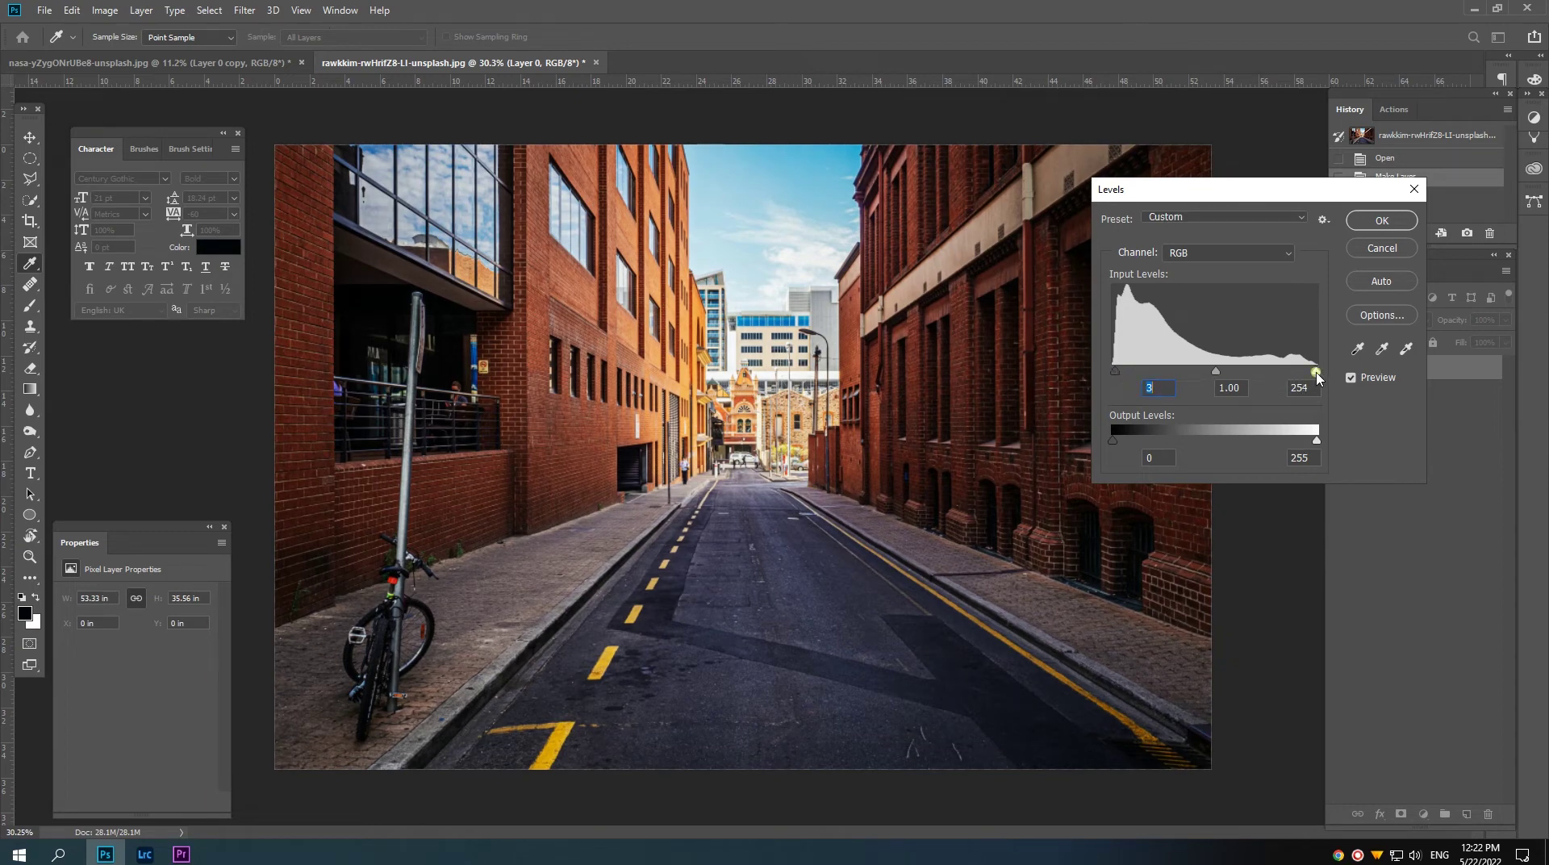
{"action": "left_click", "coordinate": [1361, 226]}
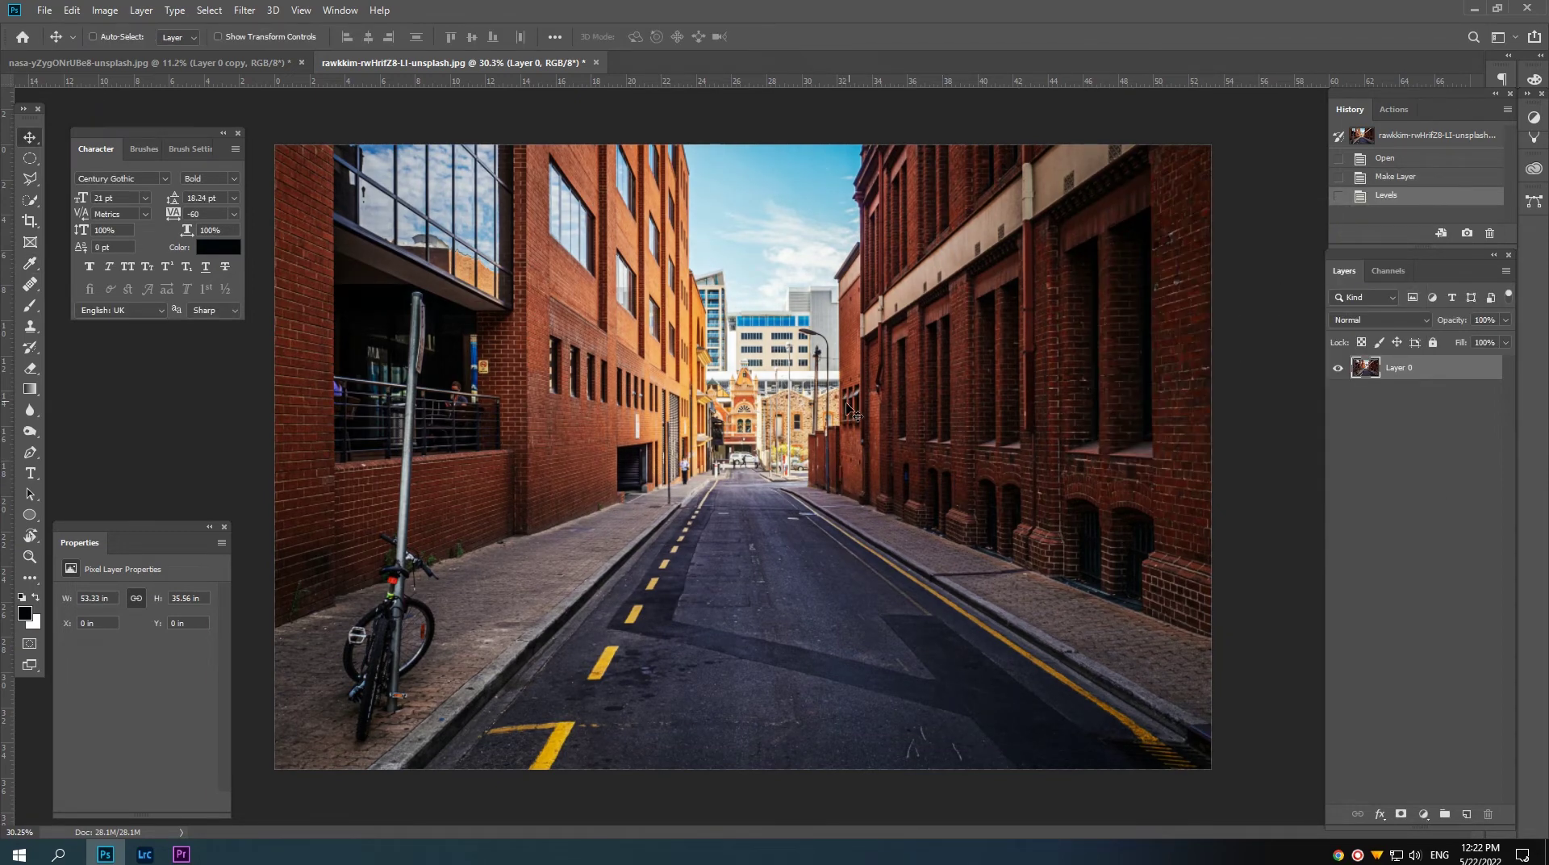
Step: Zoom into the right building's top and start a pen path where it meets the sky
{"action": "left_click", "coordinate": [748, 401]}
{"action": "mouse_move", "coordinate": [749, 401]}
{"action": "left_mouse_down"}
{"action": "mouse_move", "coordinate": [789, 429]}
{"action": "mouse_move", "coordinate": [505, 588]}
{"action": "mouse_move", "coordinate": [640, 457]}
{"action": "mouse_move", "coordinate": [763, 468]}
{"action": "mouse_move", "coordinate": [769, 431]}
{"action": "left_mouse_up"}
{"action": "left_click", "coordinate": [31, 453]}
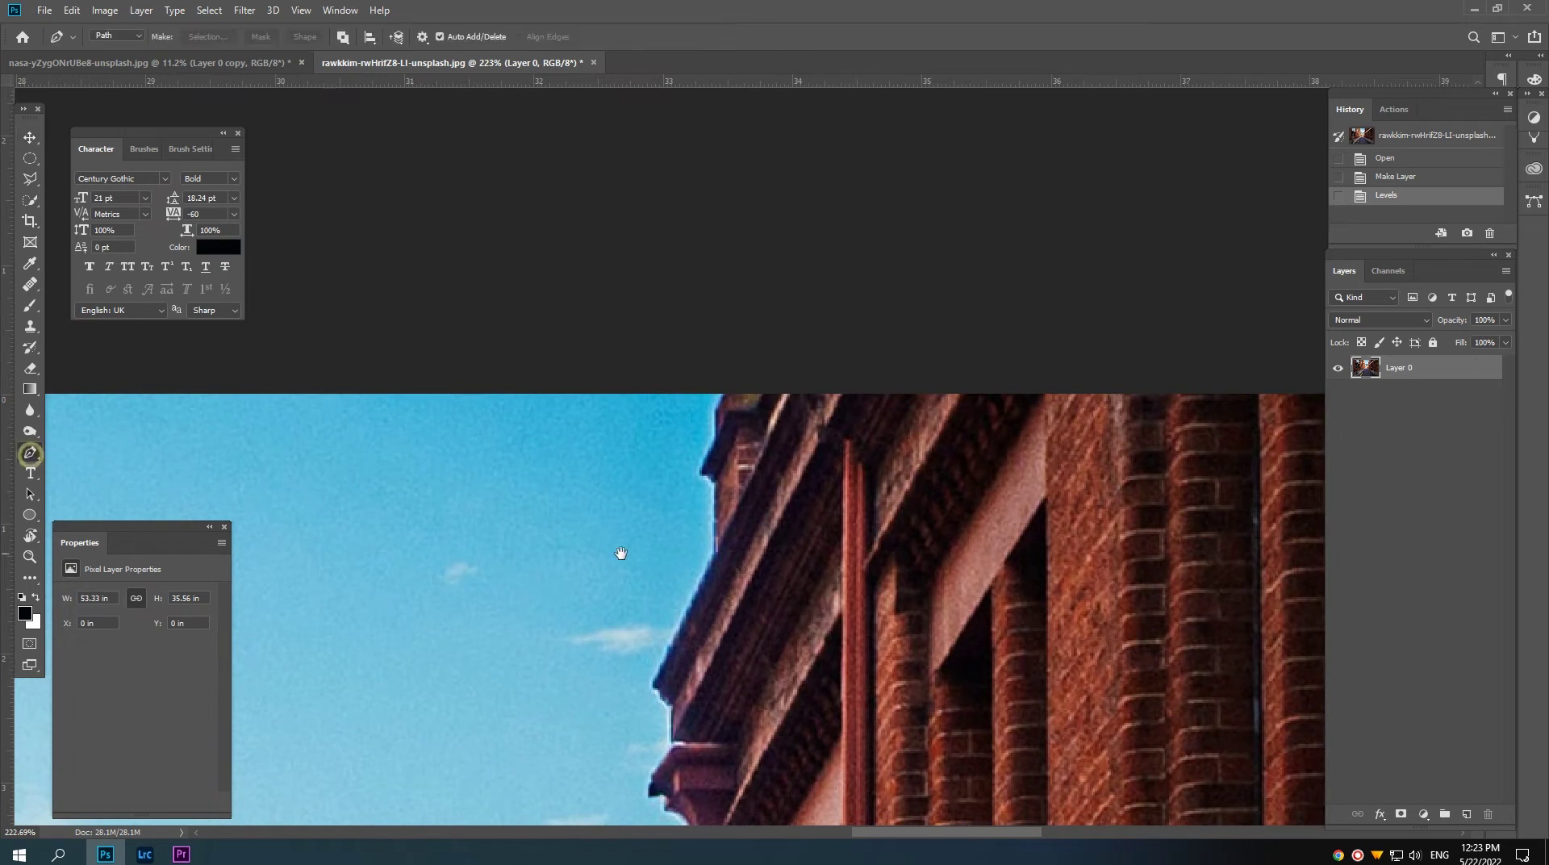
{"action": "mouse_move", "coordinate": [622, 553]}
{"action": "left_mouse_down"}
{"action": "mouse_move", "coordinate": [692, 474]}
{"action": "mouse_move", "coordinate": [885, 464]}
{"action": "mouse_move", "coordinate": [857, 428]}
{"action": "left_mouse_up"}
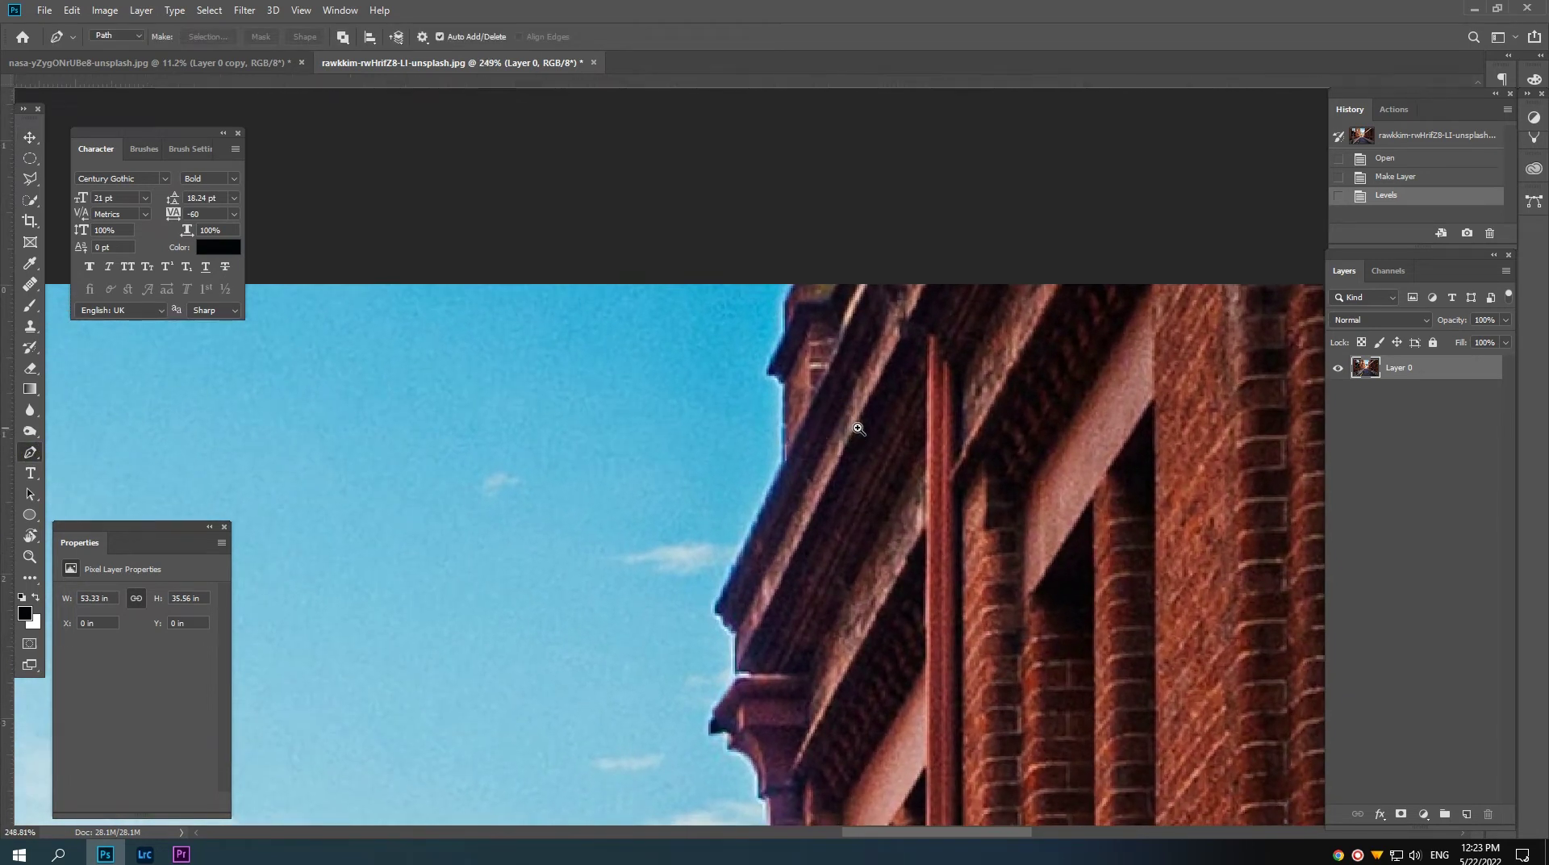
{"action": "left_click", "coordinate": [868, 276]}
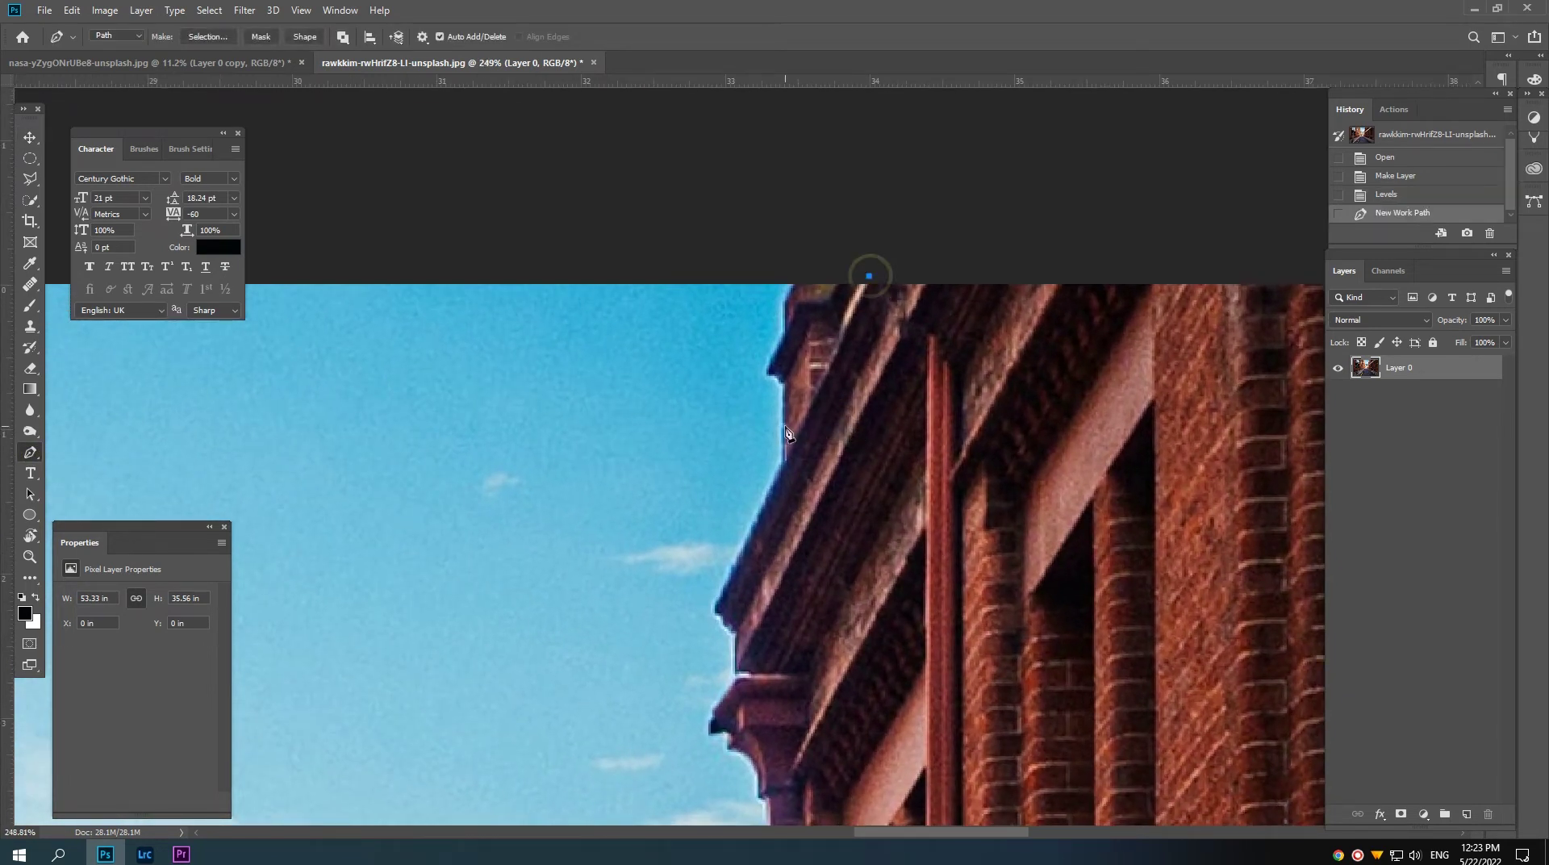
{"action": "left_click", "coordinate": [715, 605]}
Step: Add pen anchors along the right building's cornice outline
{"action": "scroll", "coordinate": [717, 611], "scroll_direction": "up", "scroll_amount": 3}
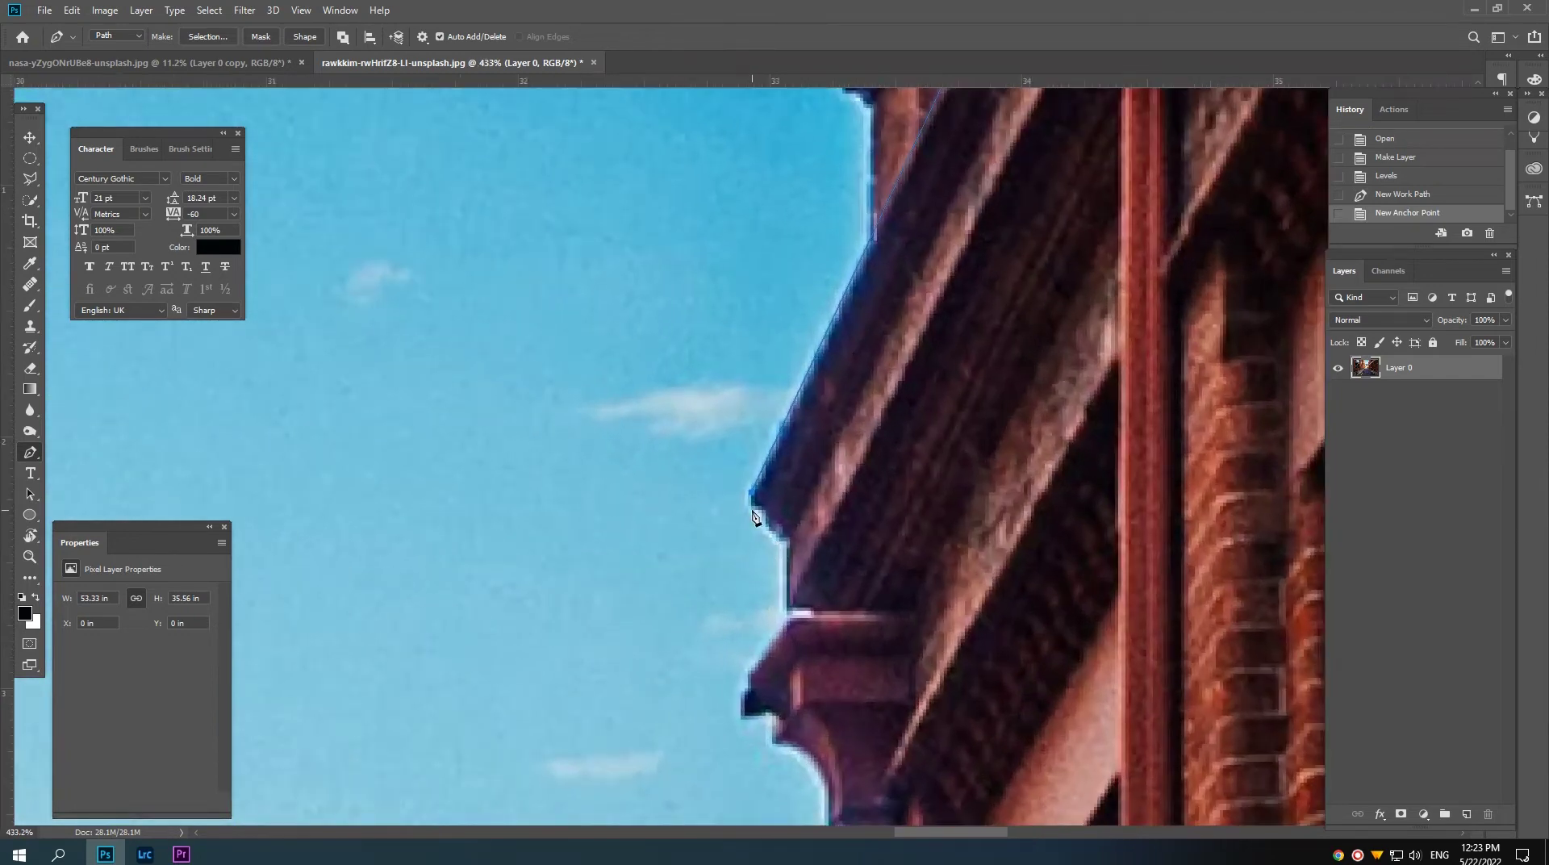
{"action": "left_click", "coordinate": [751, 494]}
{"action": "left_click", "coordinate": [764, 507]}
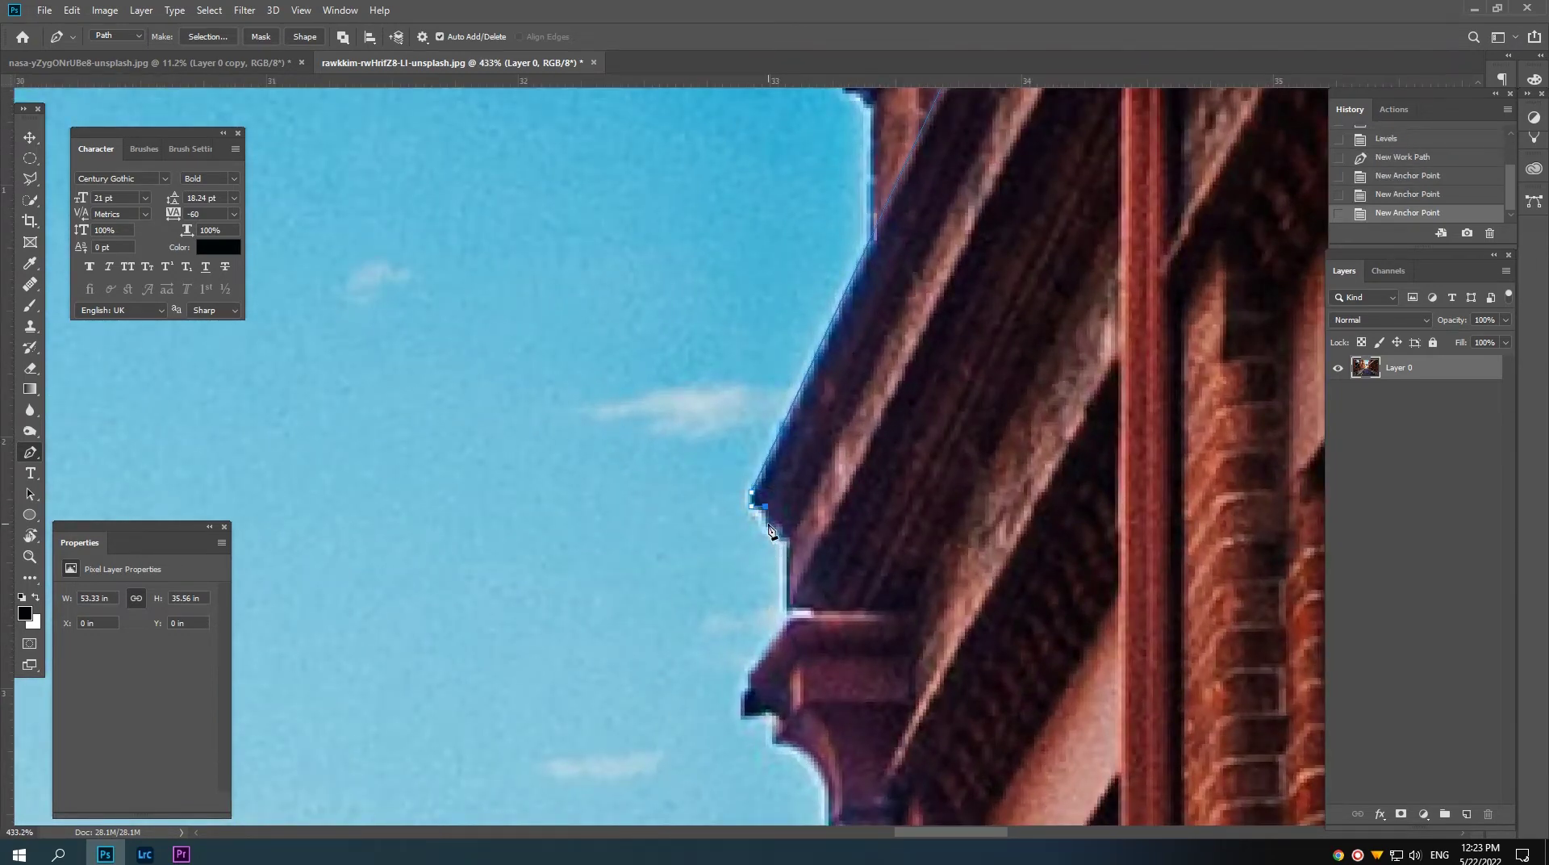
{"action": "left_click", "coordinate": [769, 531]}
{"action": "left_click", "coordinate": [785, 538]}
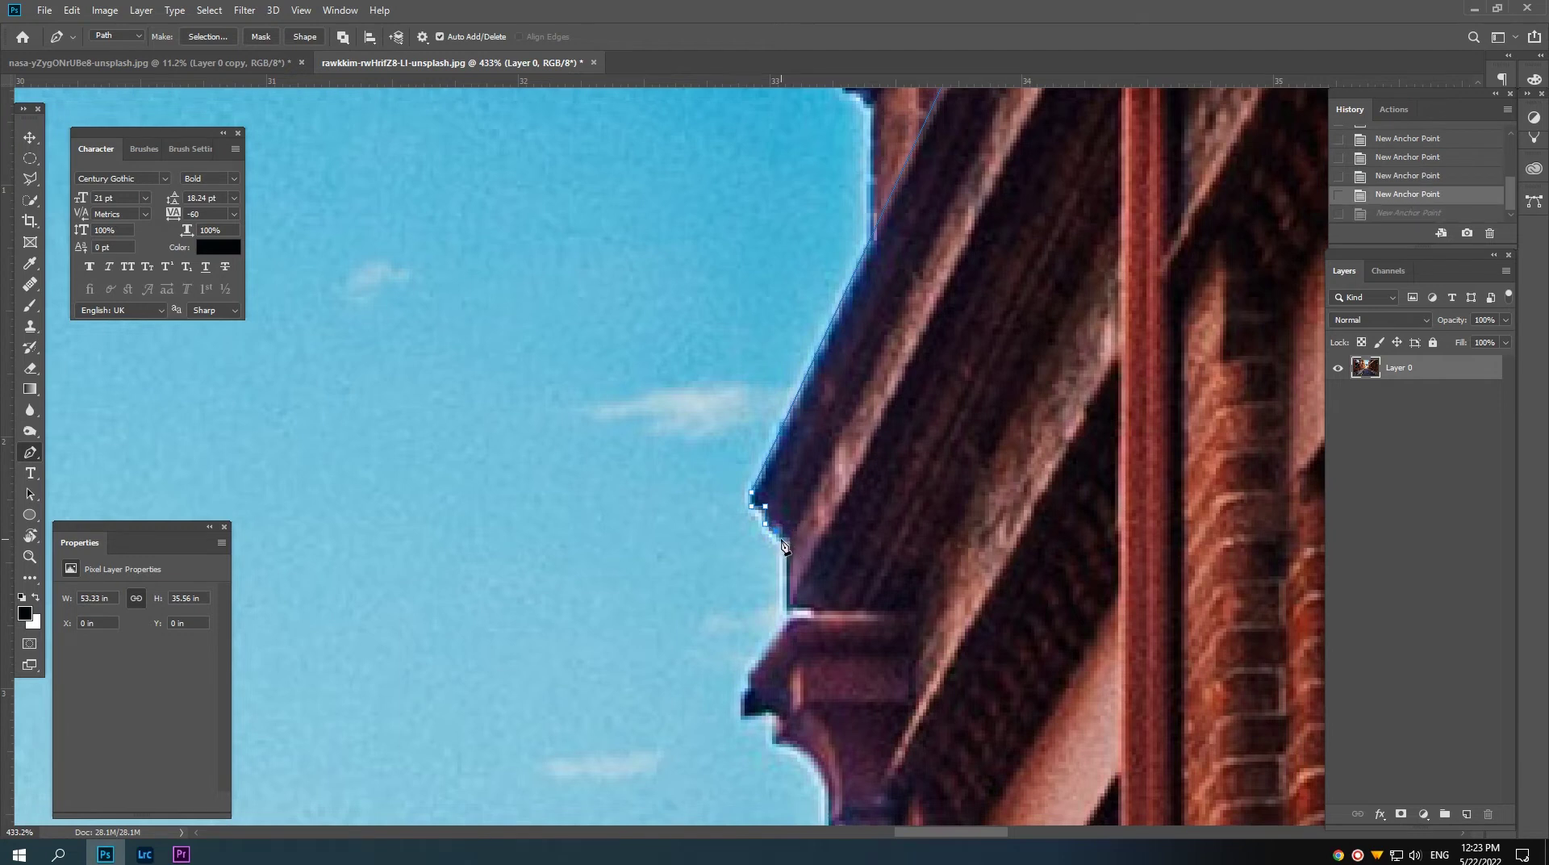
{"action": "scroll", "coordinate": [790, 569], "scroll_direction": "down", "scroll_amount": 1}
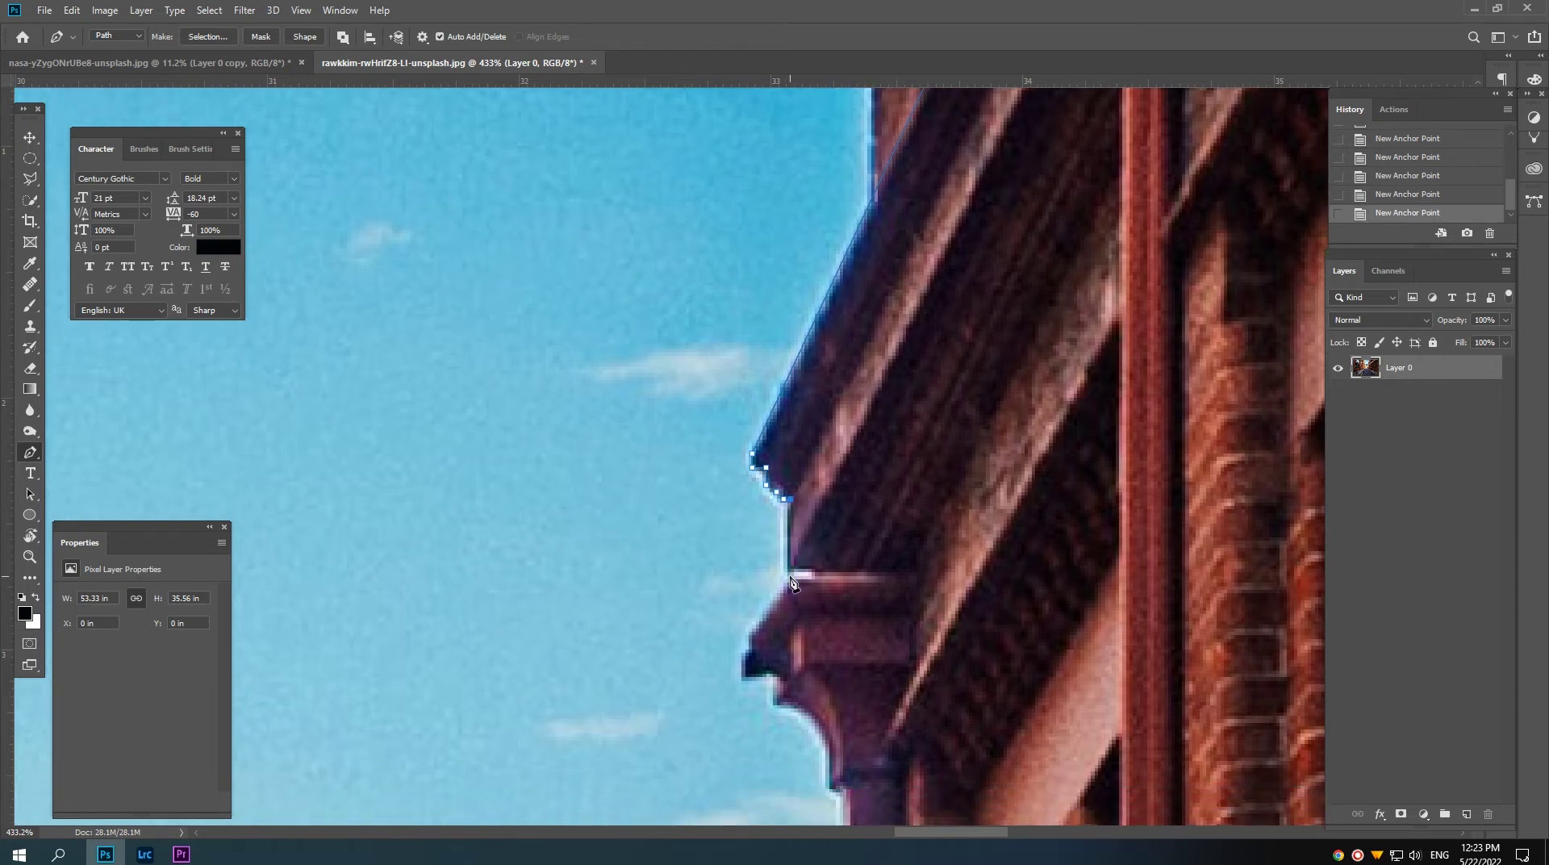
{"action": "scroll", "coordinate": [790, 581], "scroll_direction": "down", "scroll_amount": 3}
{"action": "scroll", "coordinate": [787, 557], "scroll_direction": "left", "scroll_amount": 1}
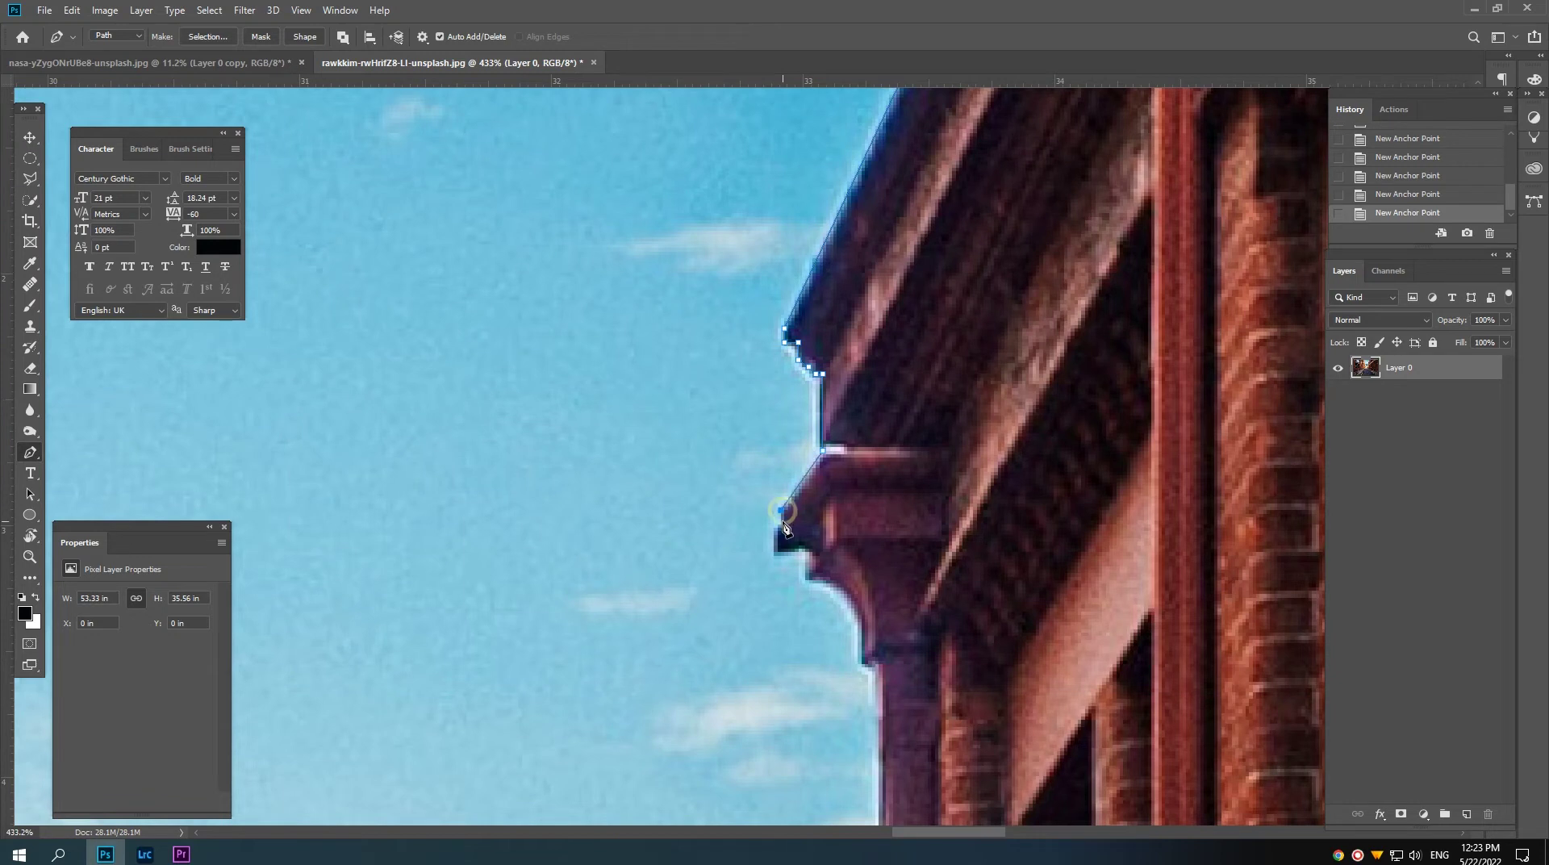
{"action": "left_click", "coordinate": [781, 529]}
Step: Continue the path down the wall past the bracket to where the edge steps out
{"action": "left_click_drag", "start_coordinate": [811, 572], "coordinate": [810, 544]}
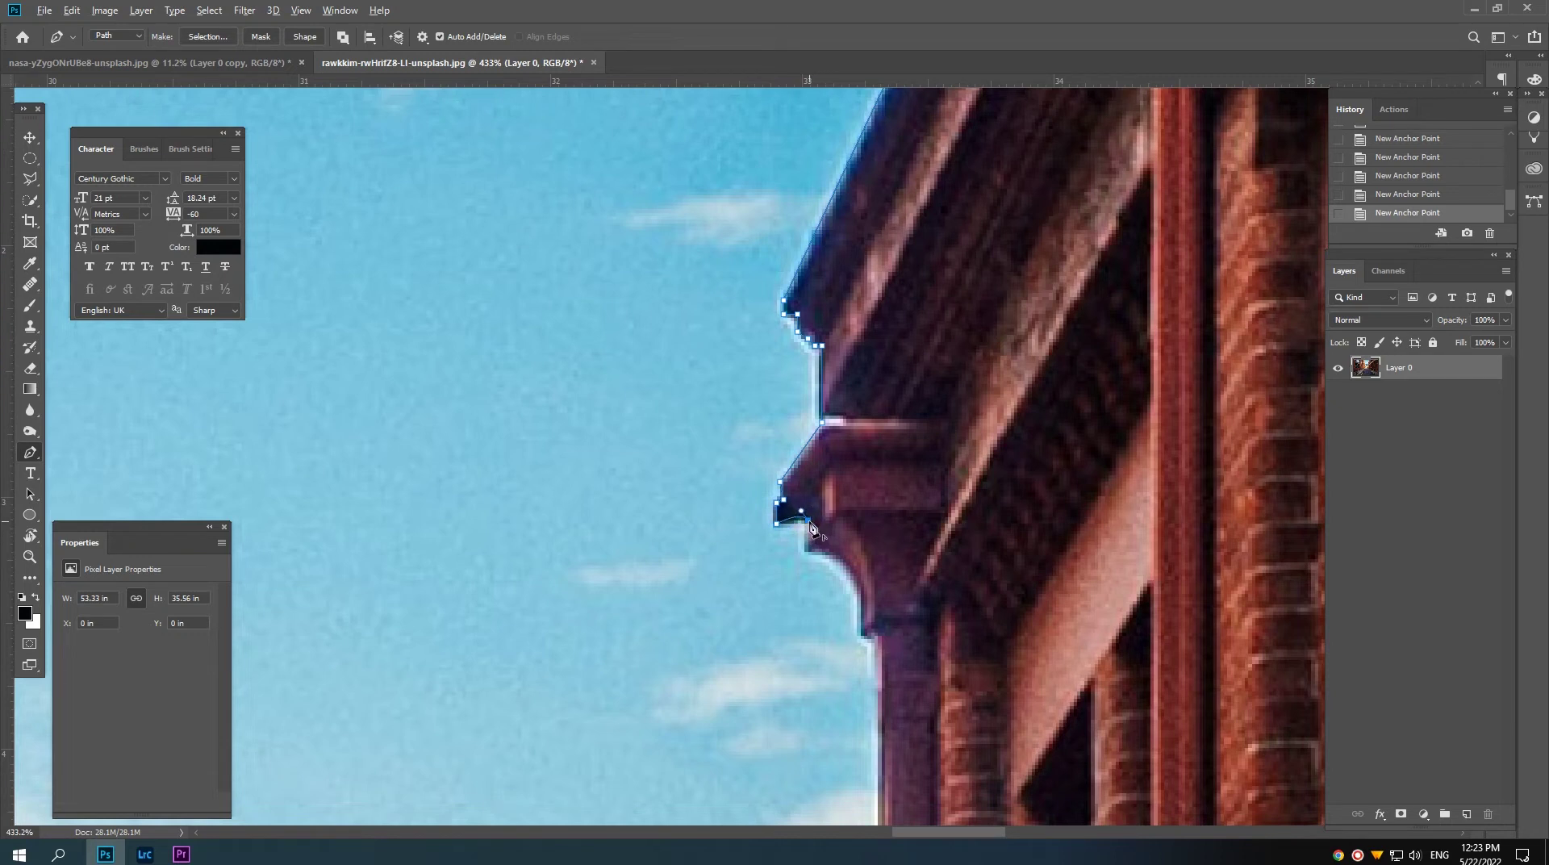
{"action": "scroll", "coordinate": [808, 558], "scroll_direction": "down", "scroll_amount": 3}
{"action": "left_click", "coordinate": [817, 507]}
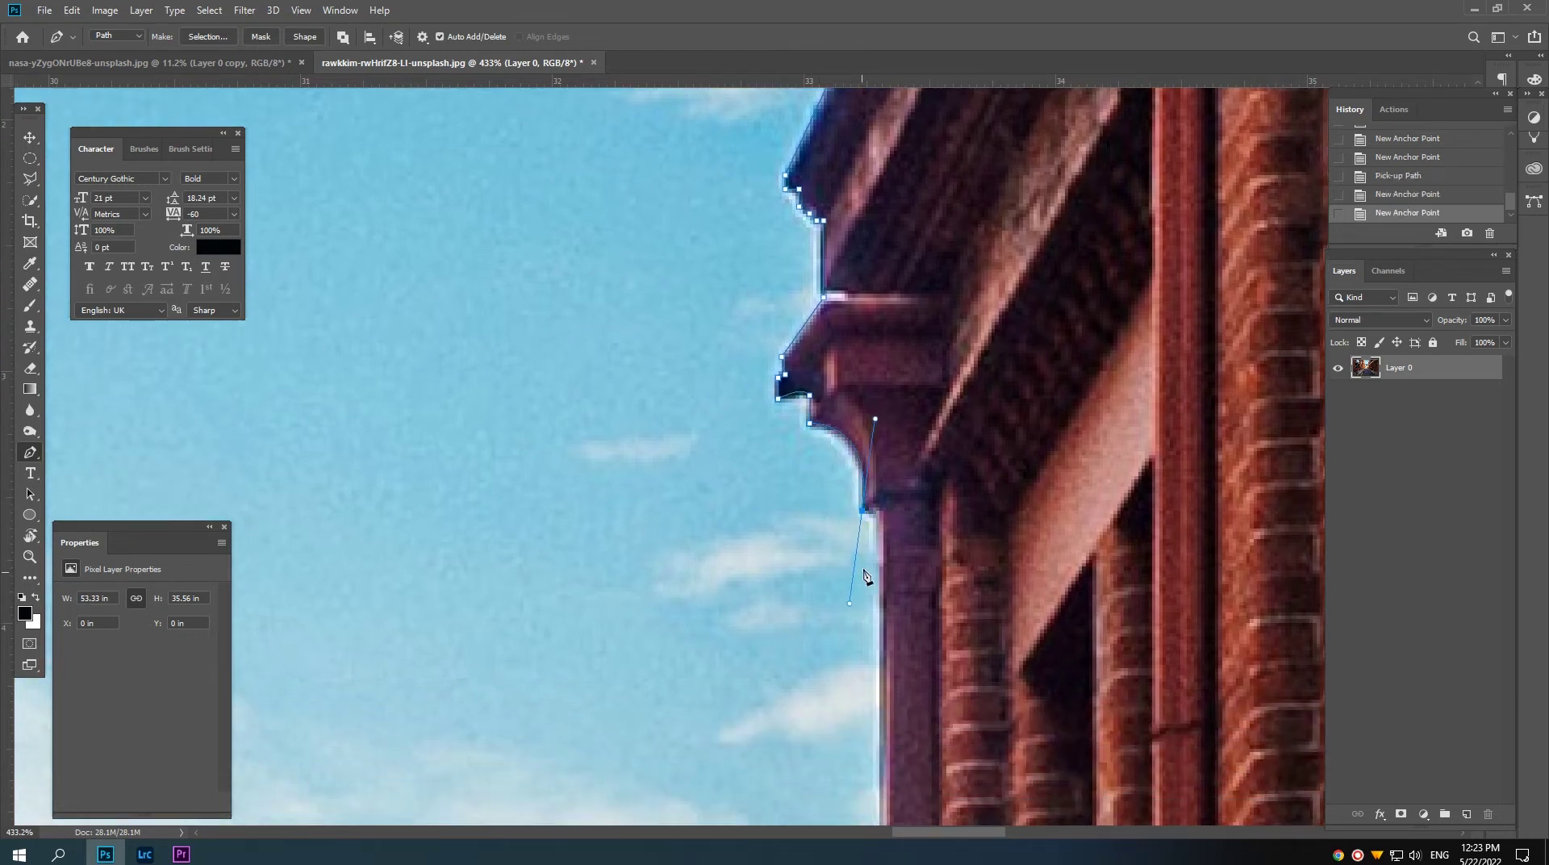
{"action": "left_click", "coordinate": [864, 514], "text": "alt"}
{"action": "left_click", "coordinate": [879, 519]}
{"action": "scroll", "coordinate": [878, 519], "scroll_direction": "down", "scroll_amount": 2}
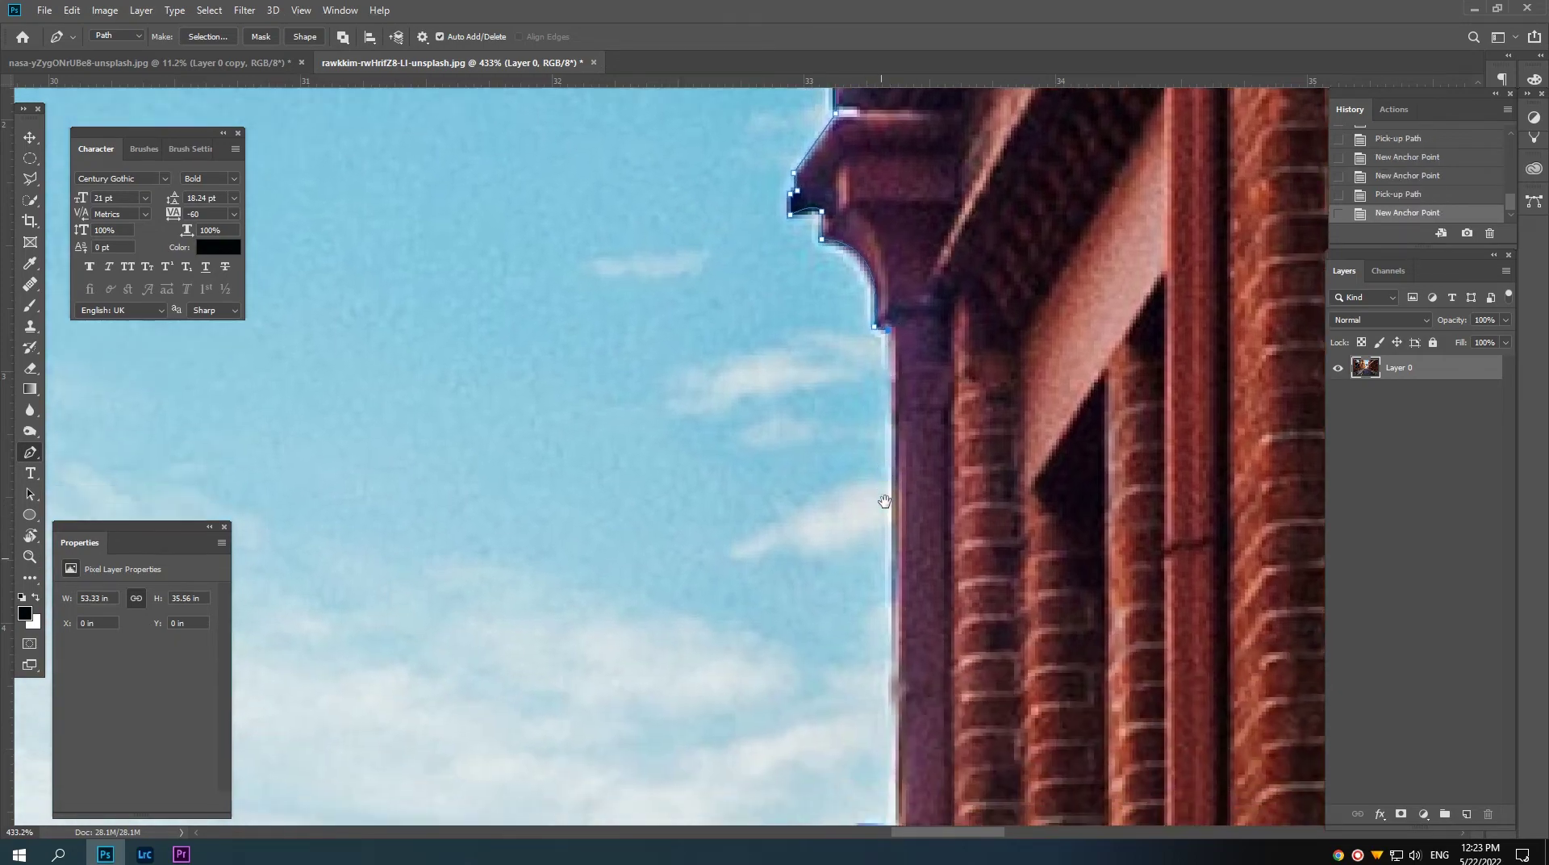
{"action": "scroll", "coordinate": [863, 512], "scroll_direction": "down", "scroll_amount": 3}
{"action": "scroll", "coordinate": [936, 490], "scroll_direction": "down", "scroll_amount": 2}
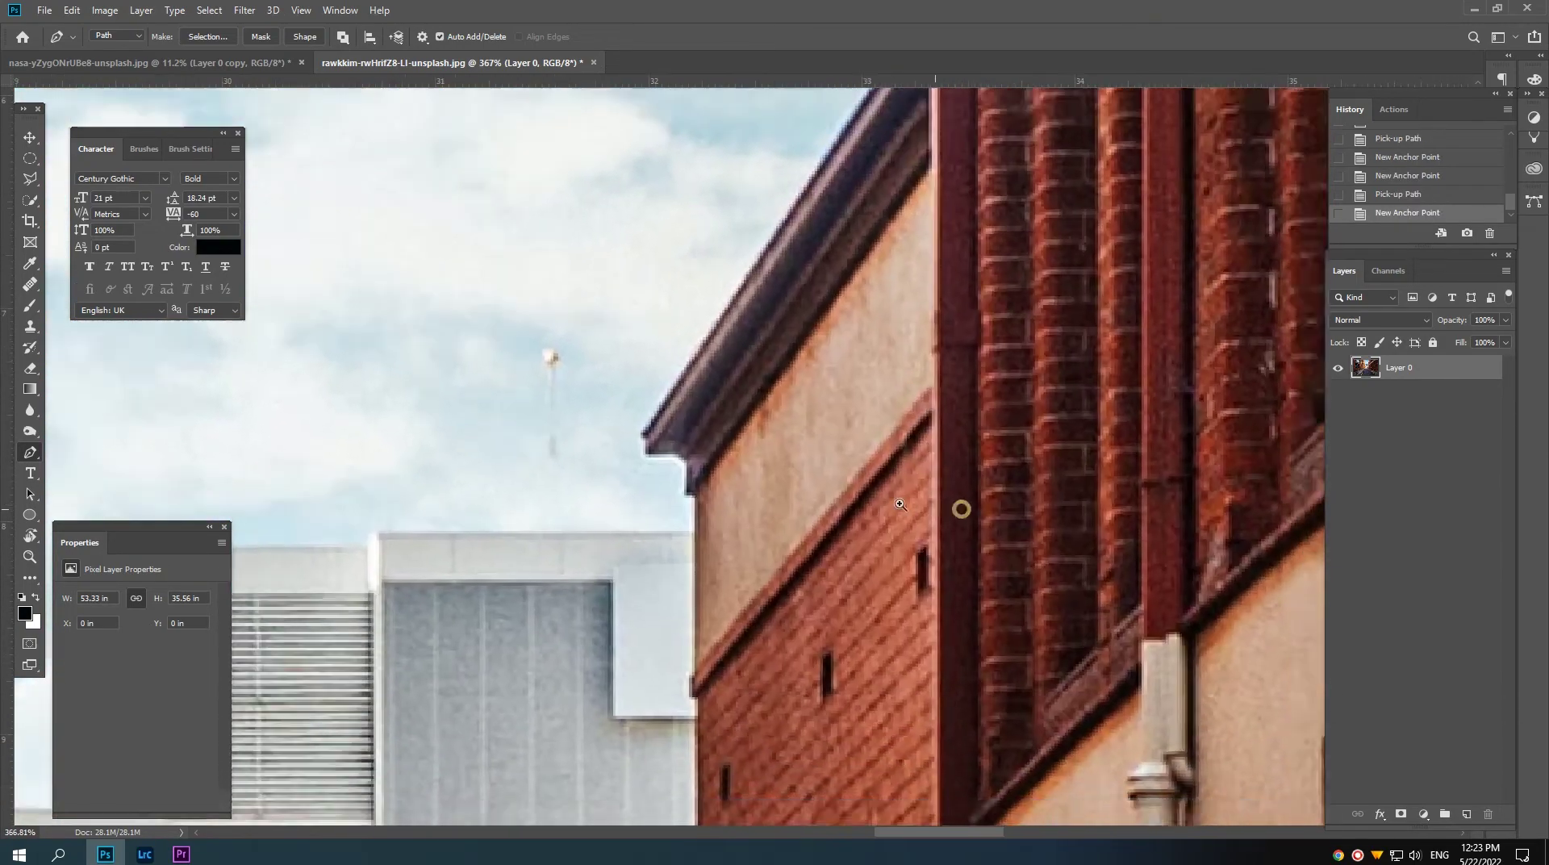
{"action": "scroll", "coordinate": [952, 508], "scroll_direction": "down", "scroll_amount": 2}
{"action": "scroll", "coordinate": [947, 565], "scroll_direction": "down", "scroll_amount": 1}
{"action": "scroll", "coordinate": [922, 573], "scroll_direction": "down", "scroll_amount": 3}
{"action": "scroll", "coordinate": [922, 573], "scroll_direction": "down", "scroll_amount": 2}
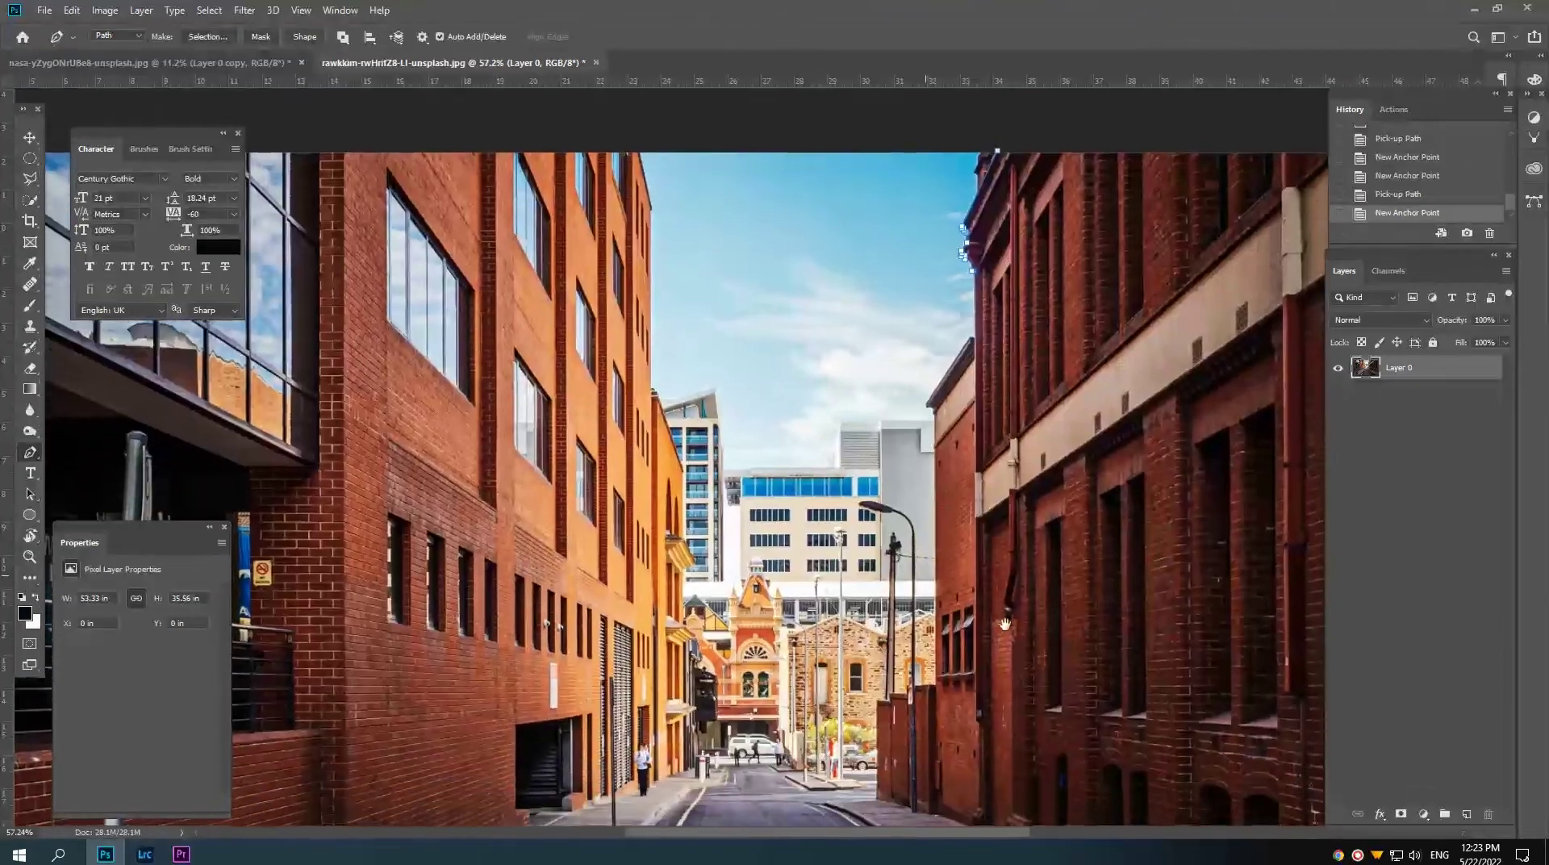
{"action": "scroll", "coordinate": [936, 565], "scroll_direction": "down", "scroll_amount": 2}
{"action": "scroll", "coordinate": [958, 557], "scroll_direction": "down", "scroll_amount": 1}
{"action": "scroll", "coordinate": [957, 556], "scroll_direction": "down", "scroll_amount": 3}
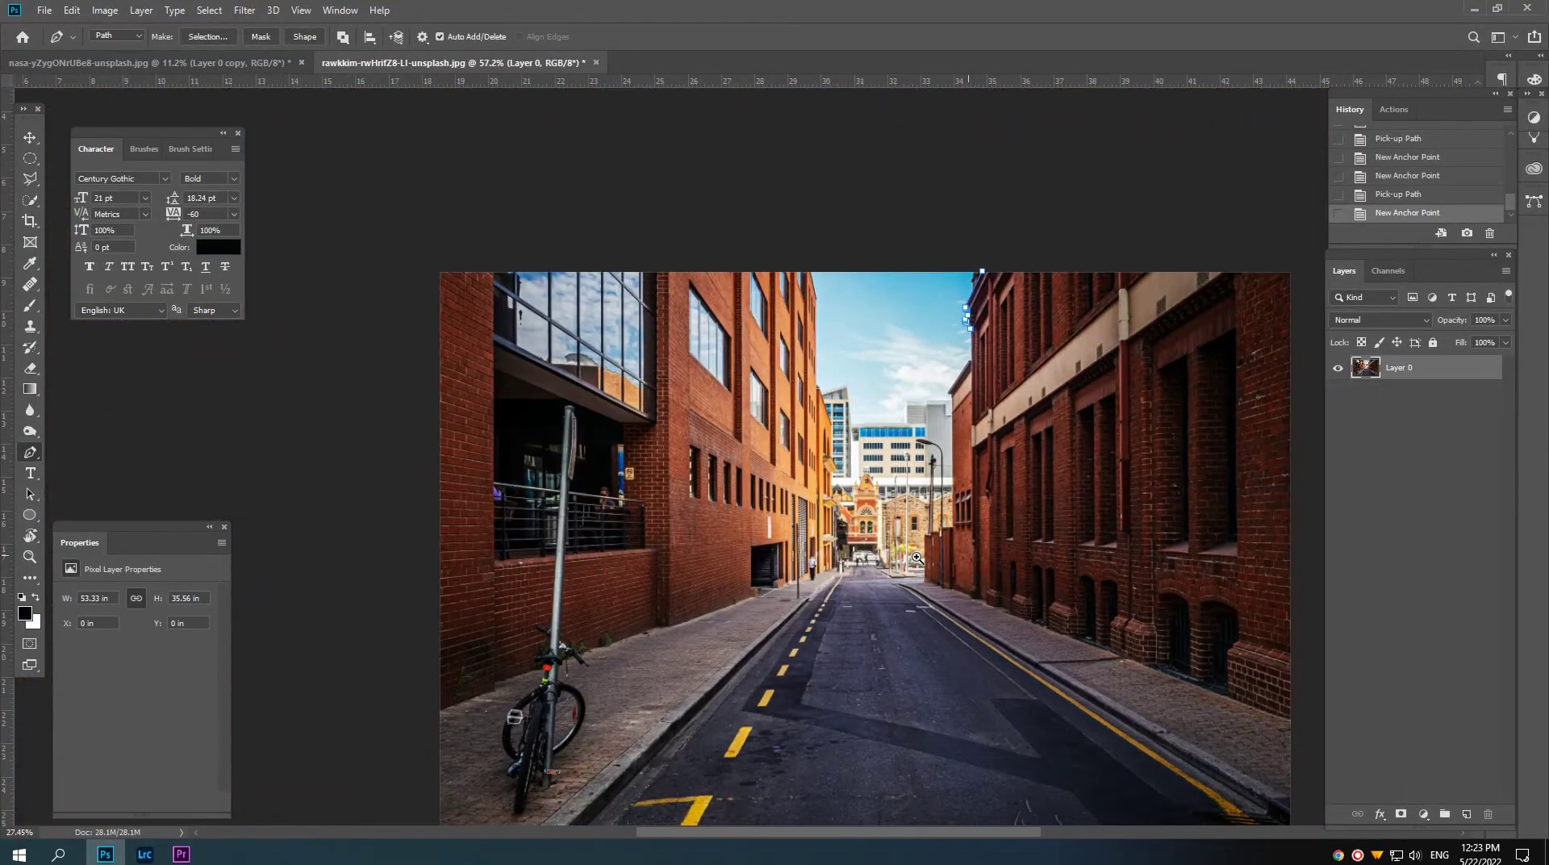
{"action": "scroll", "coordinate": [952, 500], "scroll_direction": "up", "scroll_amount": 2}
{"action": "scroll", "coordinate": [911, 468], "scroll_direction": "up", "scroll_amount": 2}
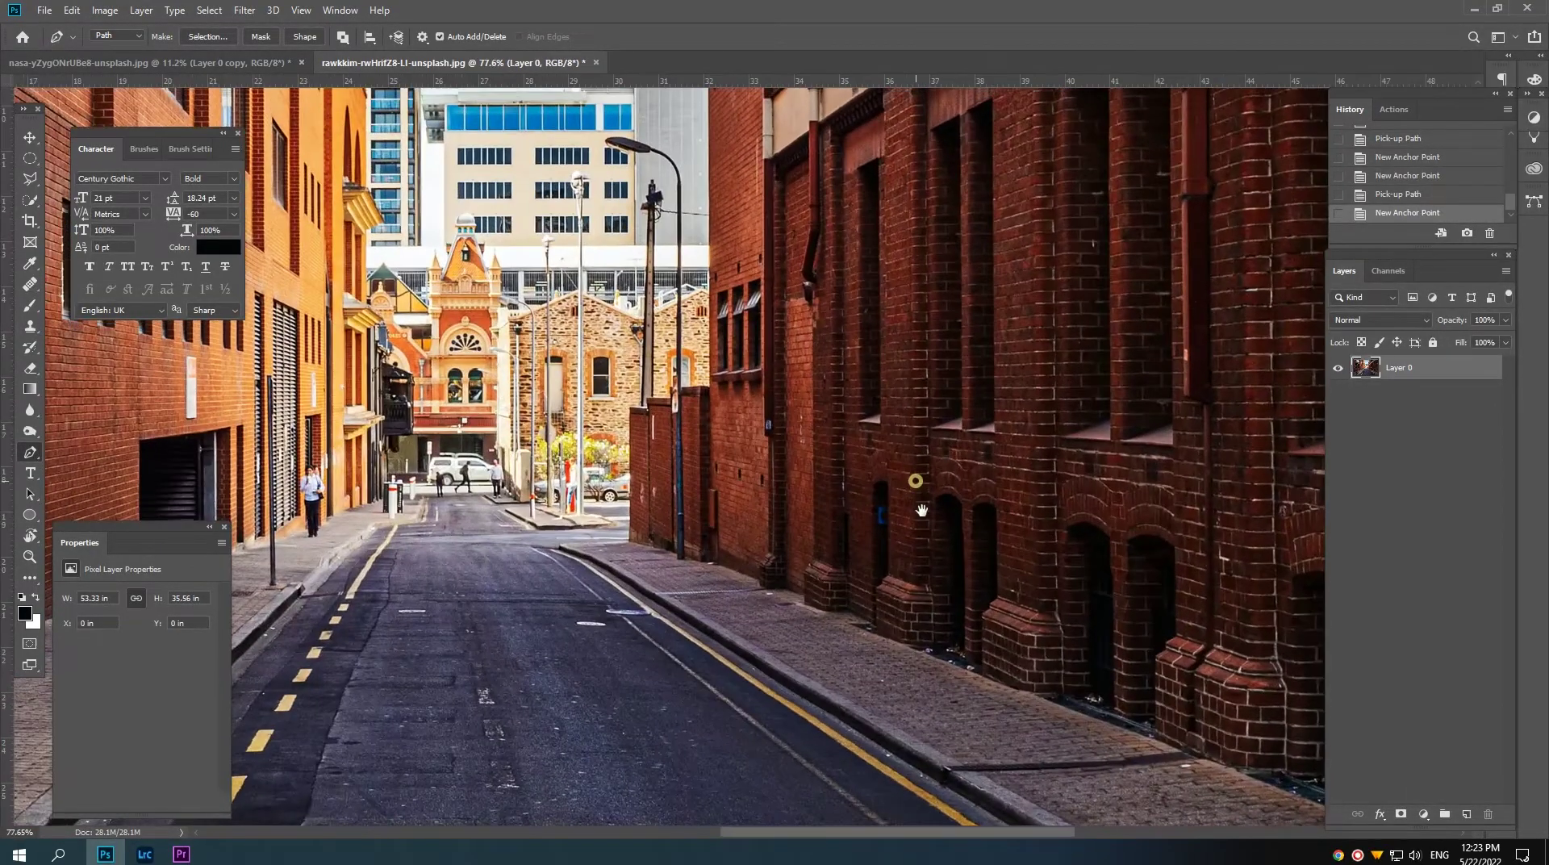
{"action": "scroll", "coordinate": [856, 517], "scroll_direction": "up", "scroll_amount": 1}
{"action": "scroll", "coordinate": [818, 482], "scroll_direction": "up", "scroll_amount": 1}
{"action": "scroll", "coordinate": [837, 594], "scroll_direction": "up", "scroll_amount": 1}
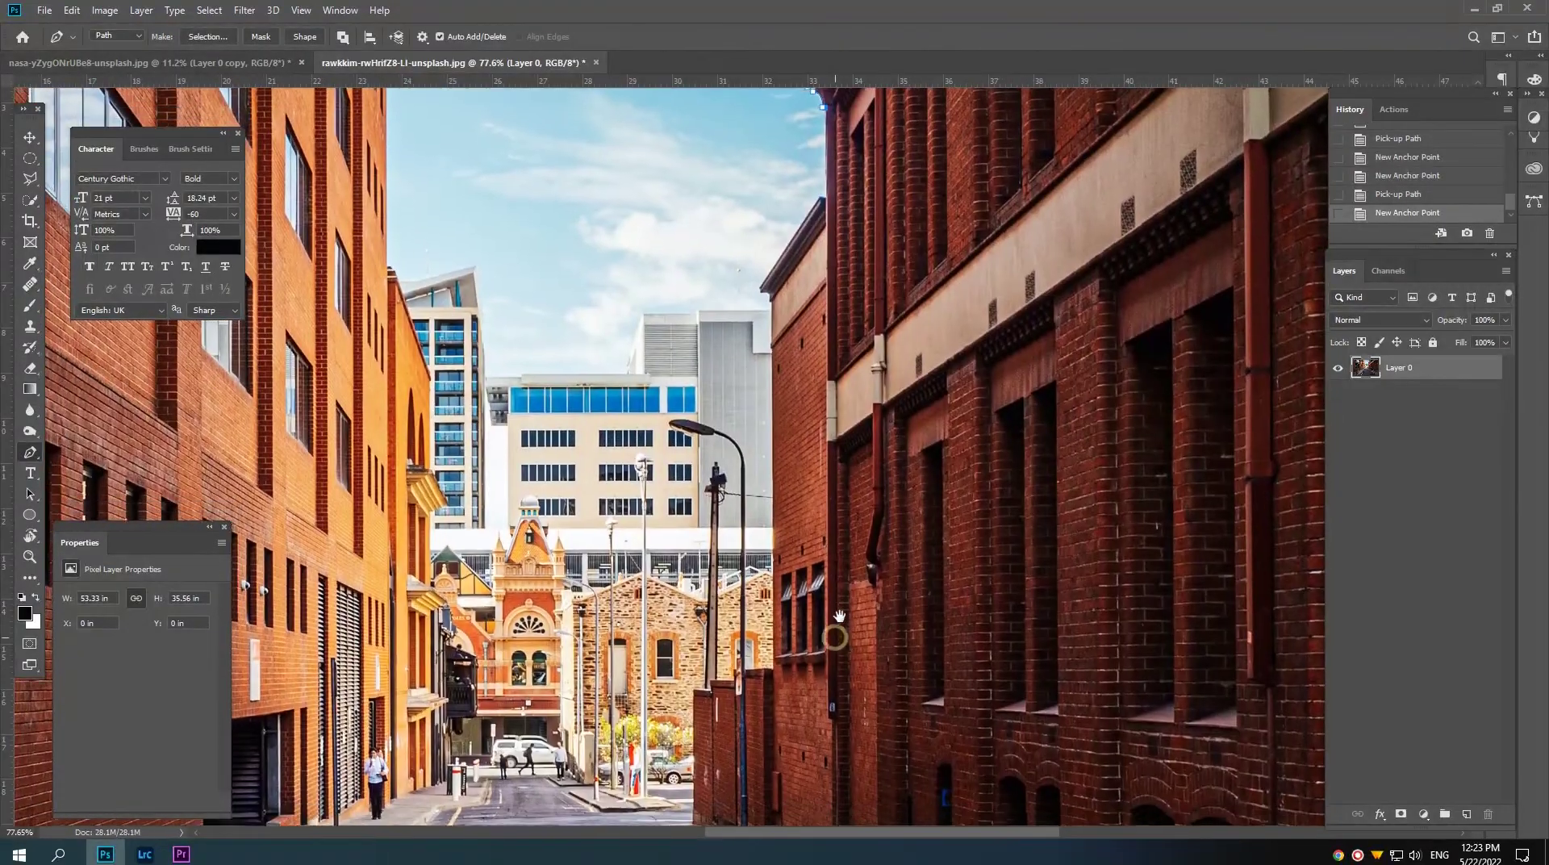
{"action": "scroll", "coordinate": [829, 632], "scroll_direction": "up", "scroll_amount": 1}
{"action": "scroll", "coordinate": [819, 685], "scroll_direction": "up", "scroll_amount": 1}
{"action": "scroll", "coordinate": [851, 686], "scroll_direction": "up", "scroll_amount": 2}
{"action": "scroll", "coordinate": [871, 674], "scroll_direction": "up", "scroll_amount": 2}
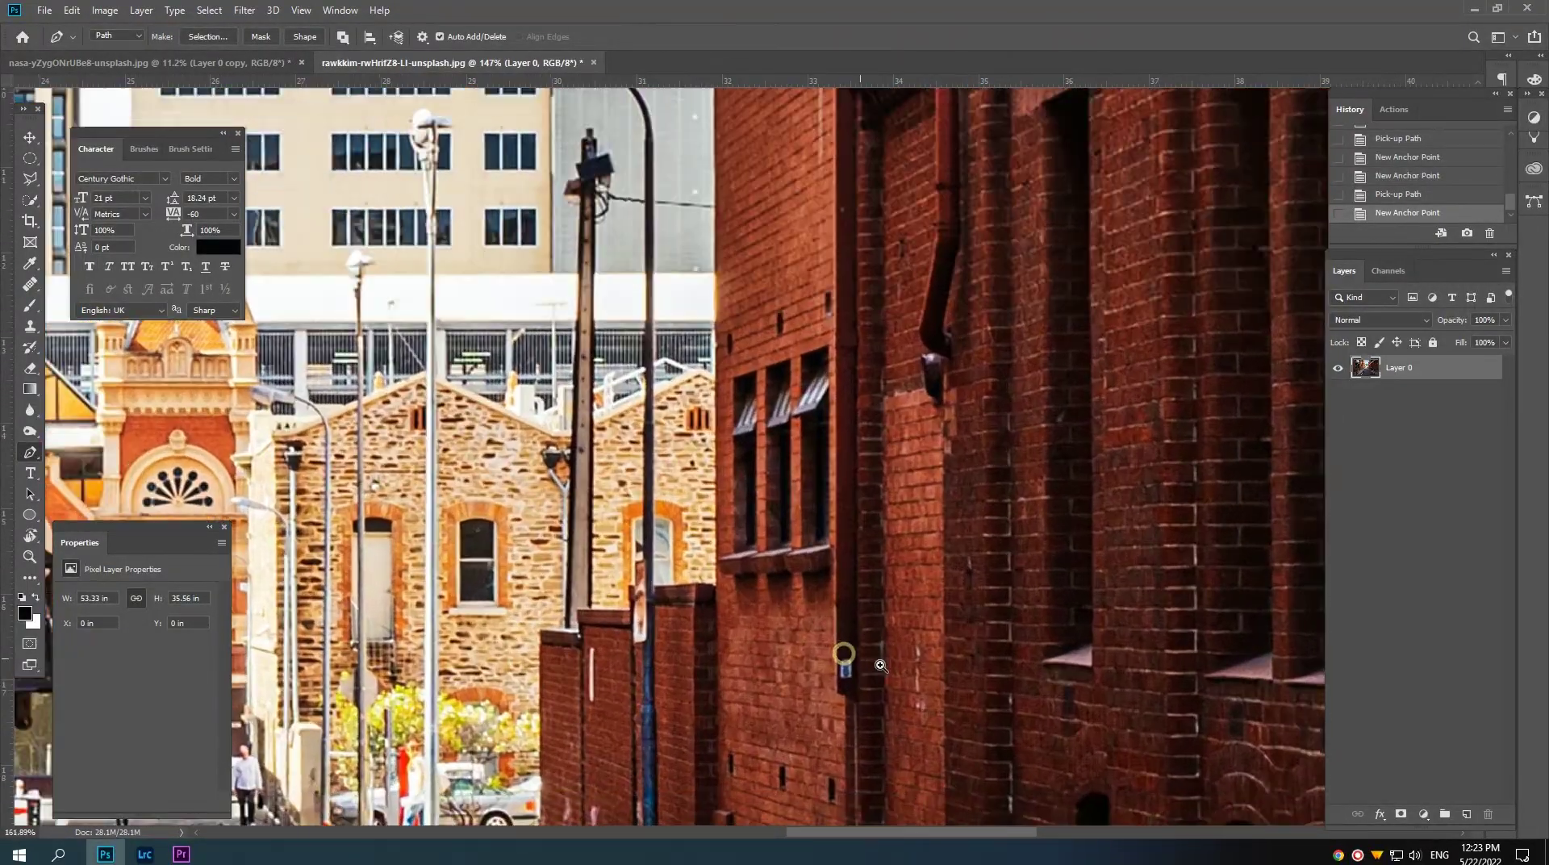
{"action": "scroll", "coordinate": [895, 661], "scroll_direction": "up", "scroll_amount": 2}
{"action": "scroll", "coordinate": [904, 650], "scroll_direction": "up", "scroll_amount": 2}
{"action": "scroll", "coordinate": [904, 645], "scroll_direction": "down", "scroll_amount": 10}
{"action": "scroll", "coordinate": [883, 571], "scroll_direction": "up", "scroll_amount": 5}
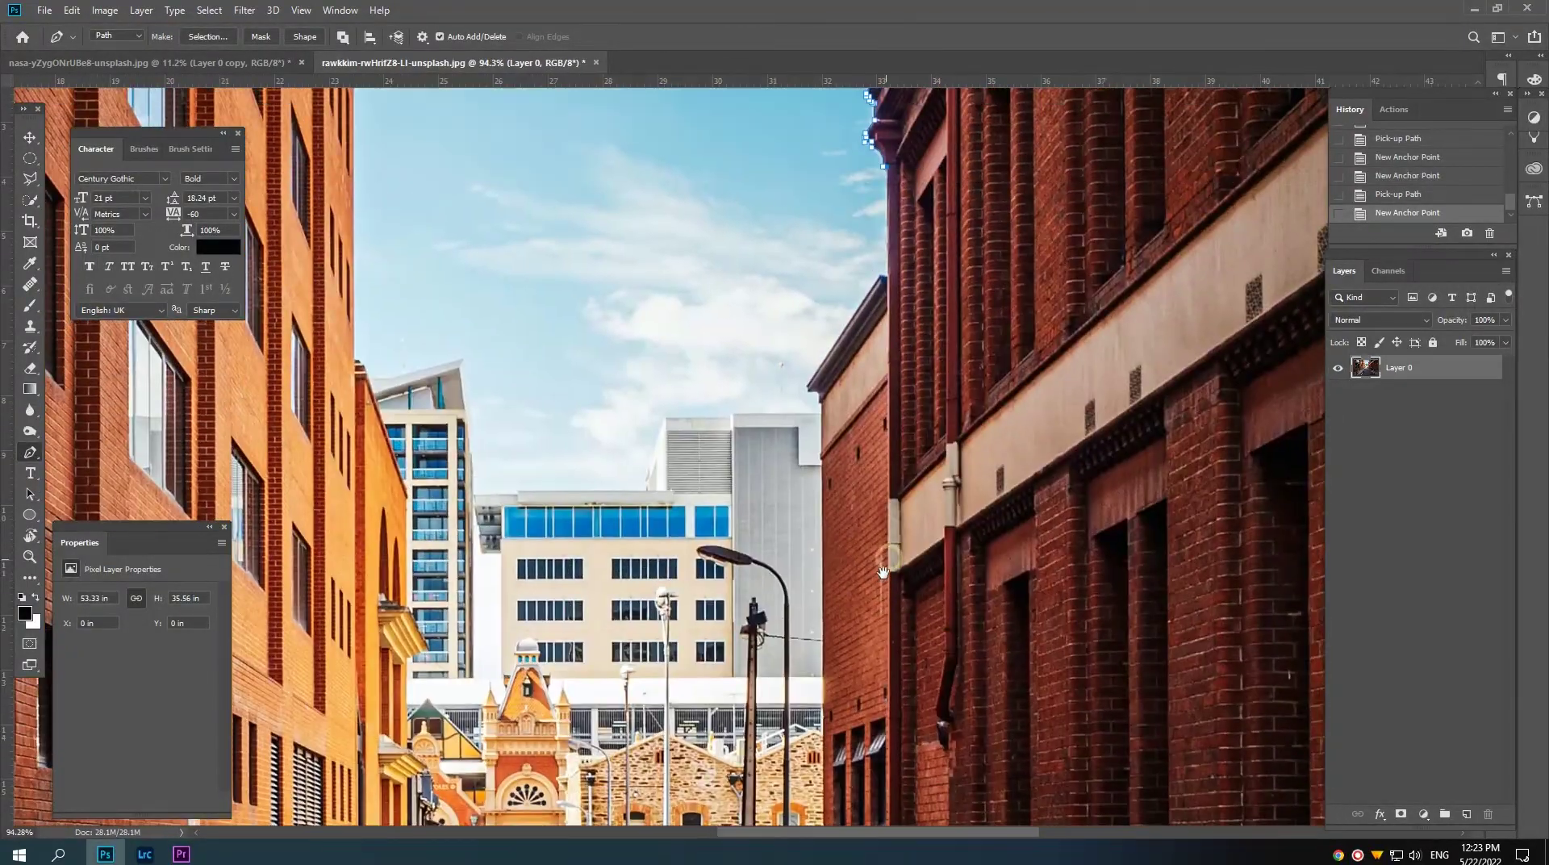
{"action": "scroll", "coordinate": [883, 571], "scroll_direction": "up", "scroll_amount": 1}
{"action": "scroll", "coordinate": [909, 609], "scroll_direction": "up", "scroll_amount": 2}
{"action": "scroll", "coordinate": [928, 606], "scroll_direction": "up", "scroll_amount": 1}
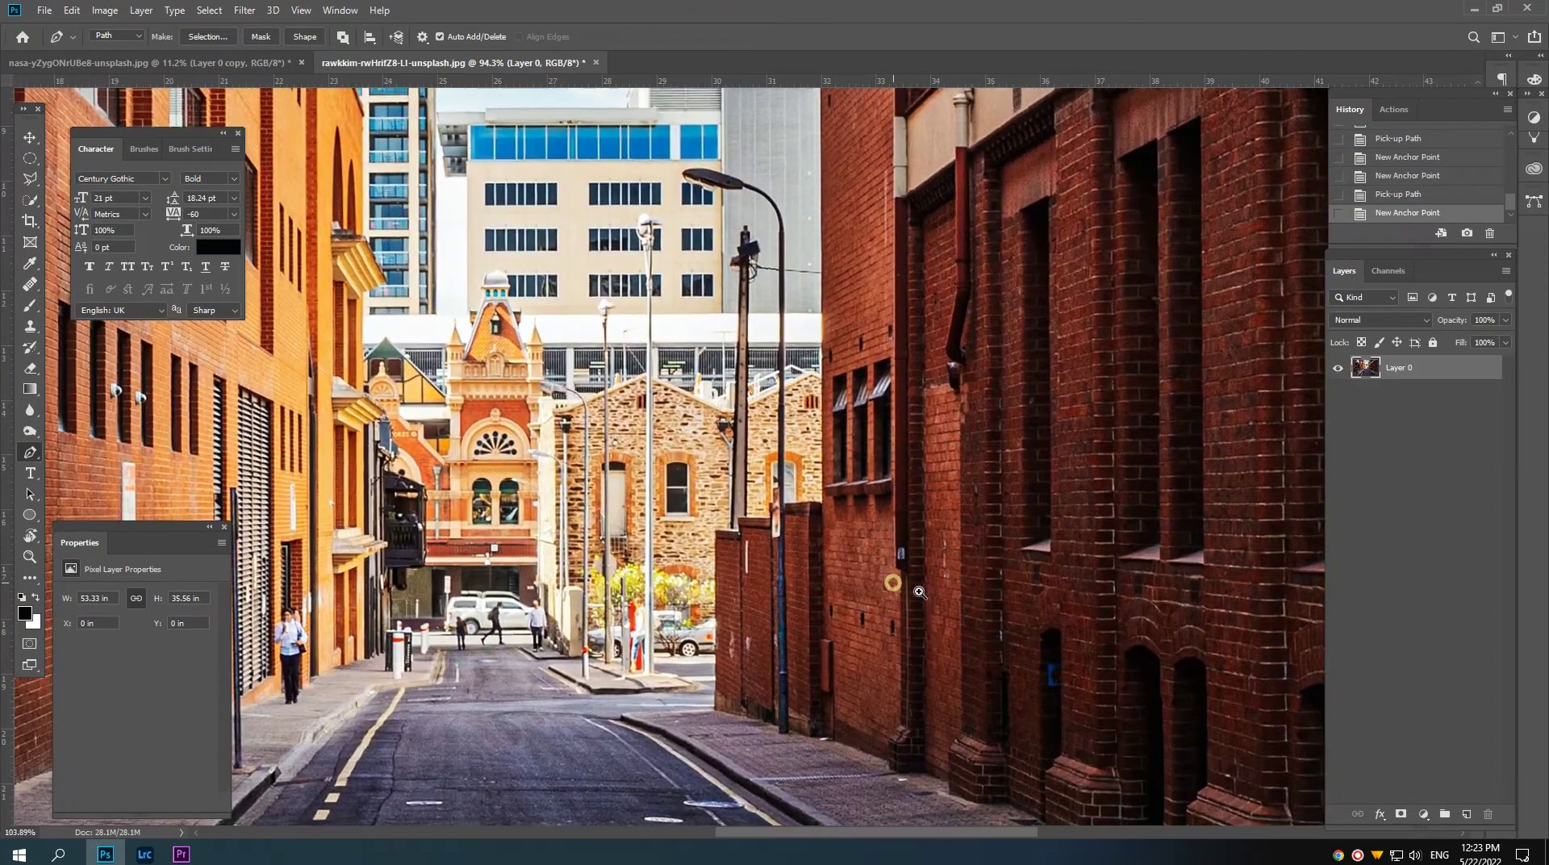
{"action": "scroll", "coordinate": [981, 596], "scroll_direction": "up", "scroll_amount": 3}
{"action": "scroll", "coordinate": [911, 543], "scroll_direction": "up", "scroll_amount": 1}
{"action": "left_click", "coordinate": [904, 532]}
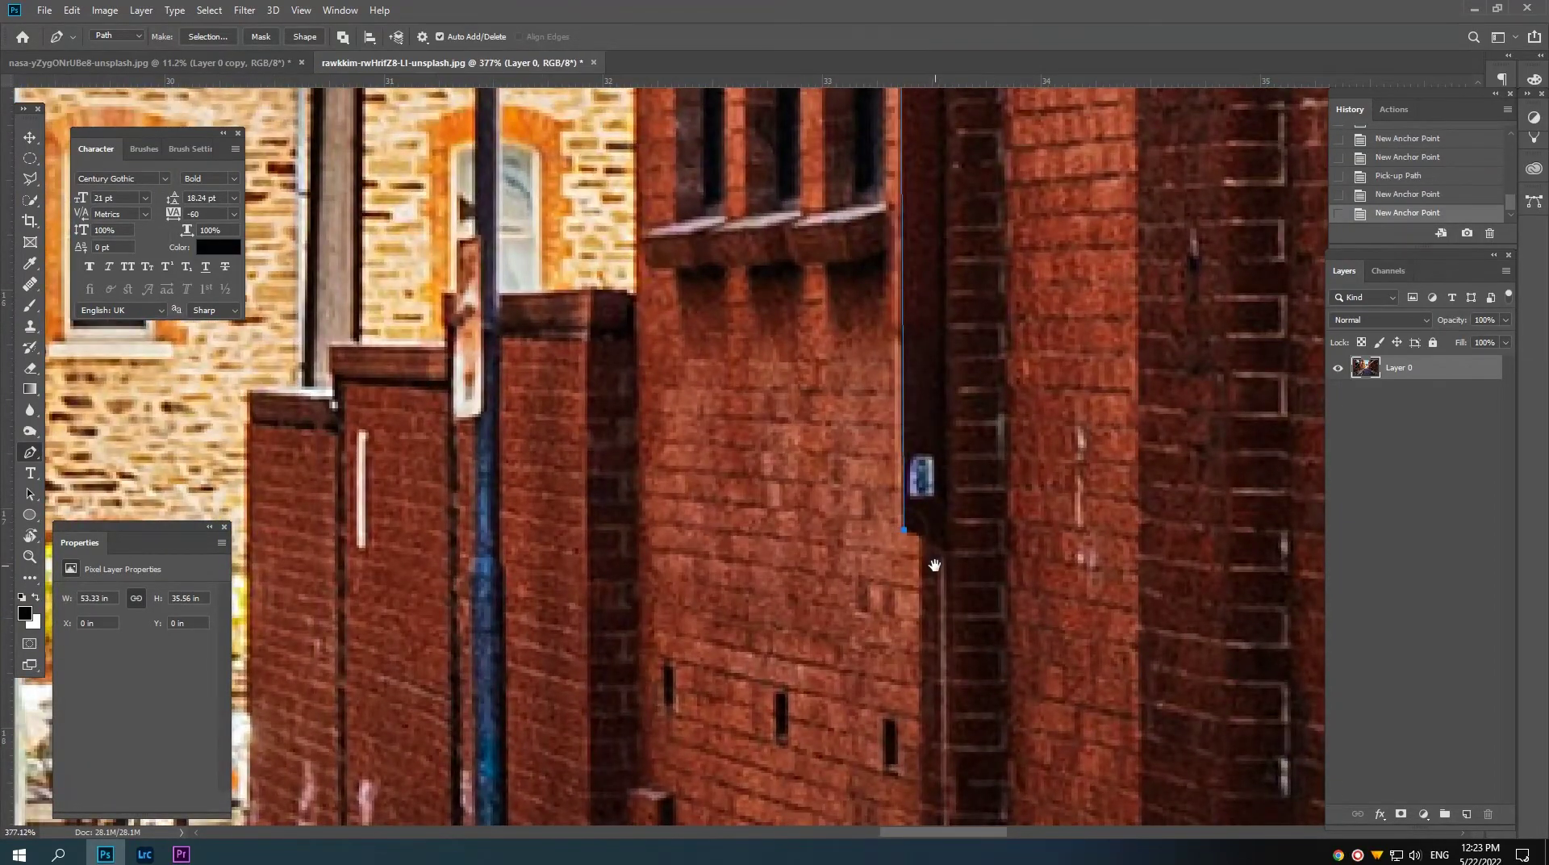
{"action": "scroll", "coordinate": [922, 561], "scroll_direction": "down", "scroll_amount": 1}
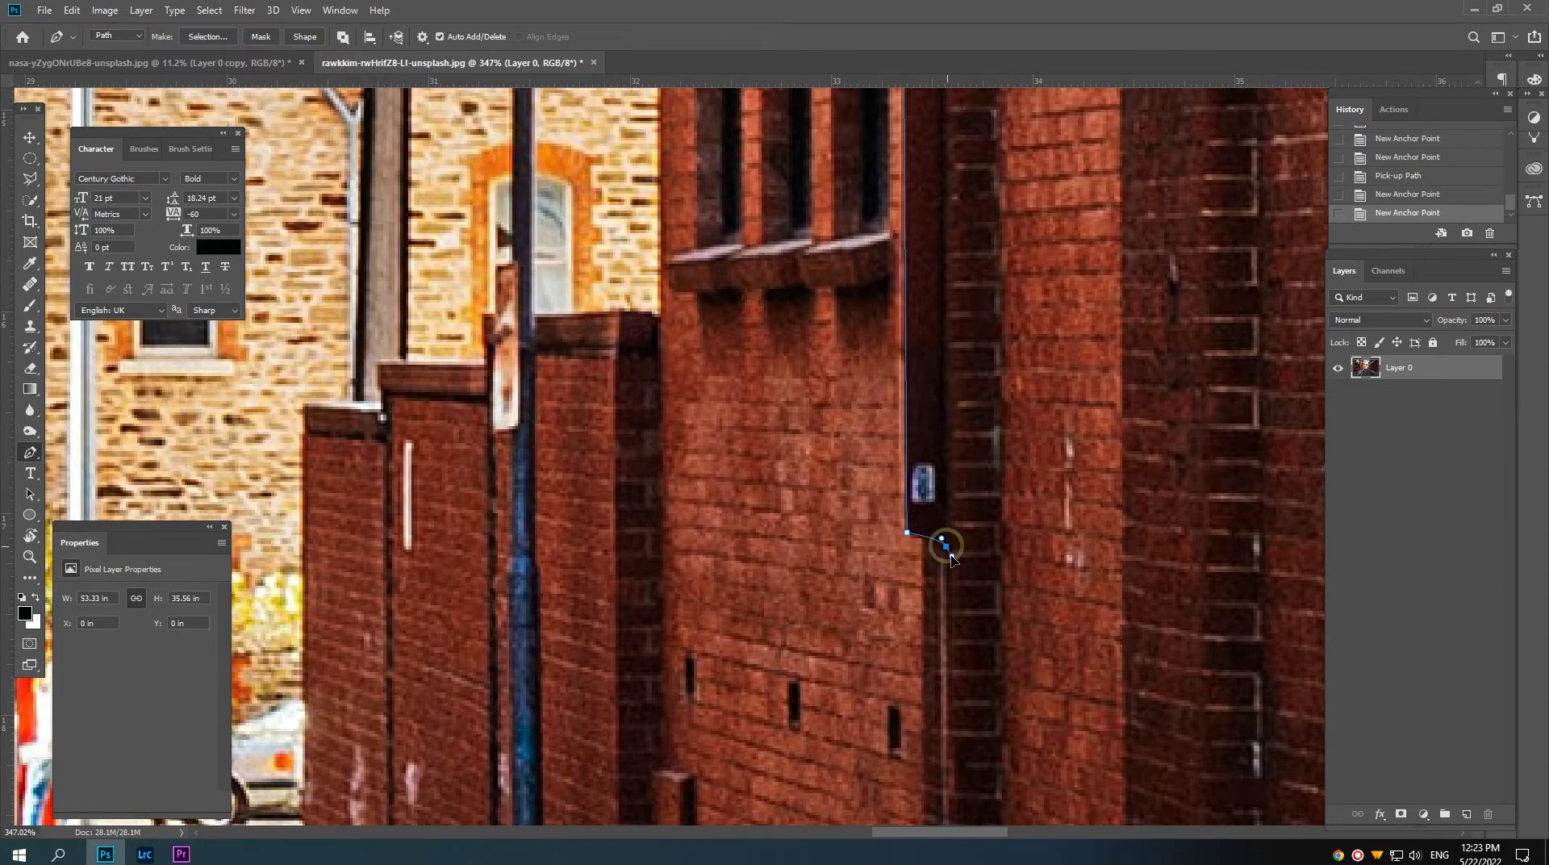
{"action": "scroll", "coordinate": [950, 557], "scroll_direction": "down", "scroll_amount": 2}
{"action": "scroll", "coordinate": [955, 591], "scroll_direction": "down", "scroll_amount": 5}
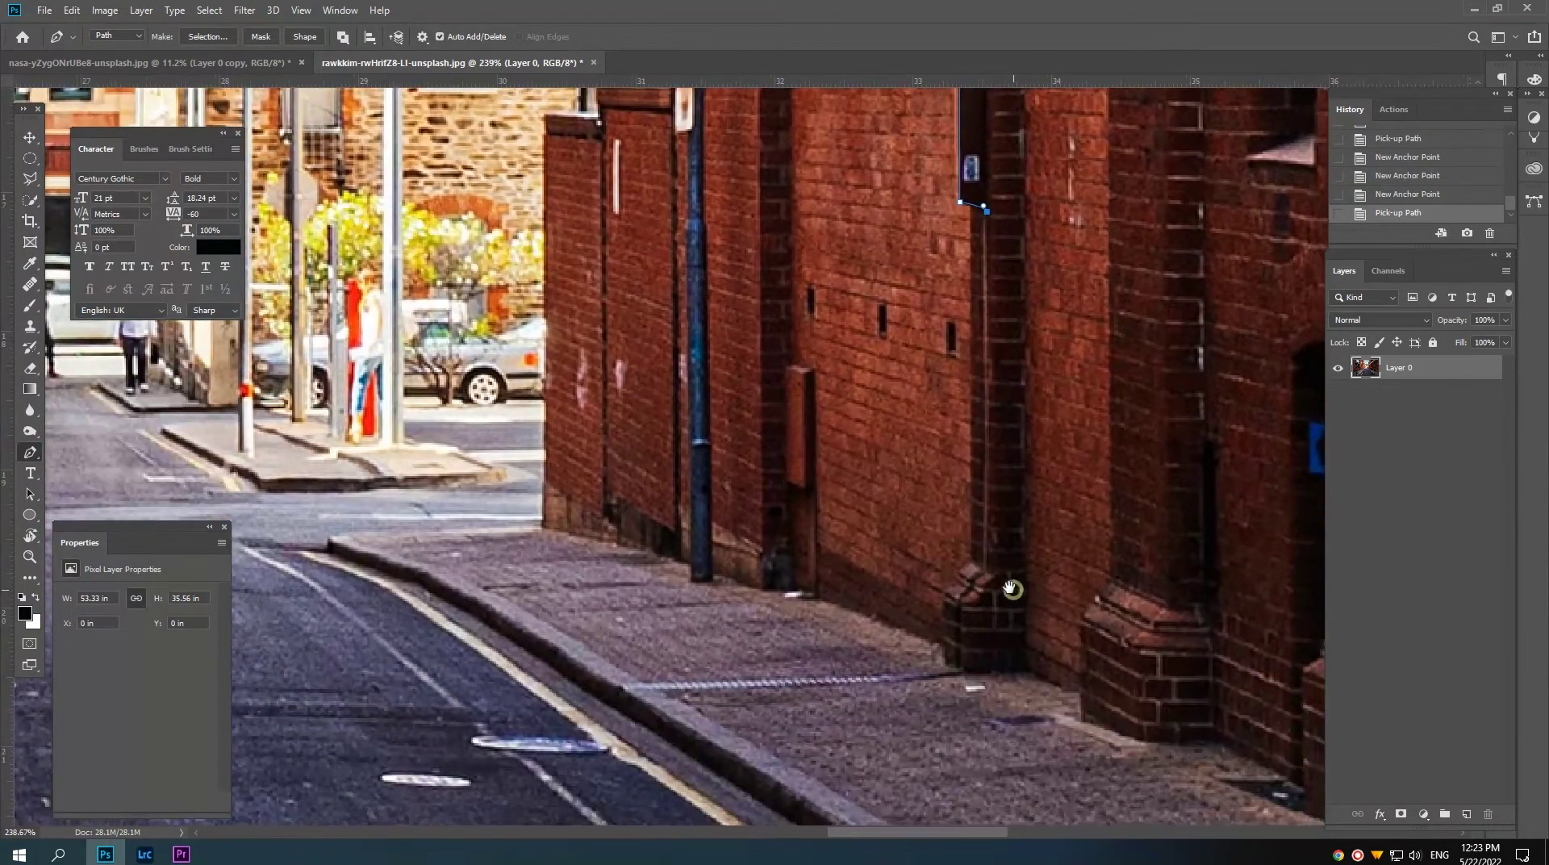
{"action": "scroll", "coordinate": [1011, 589], "scroll_direction": "up", "scroll_amount": 3}
Step: Trace the pen path down the right-hand wall and brick pier to the pavement
{"action": "left_click", "coordinate": [992, 571]}
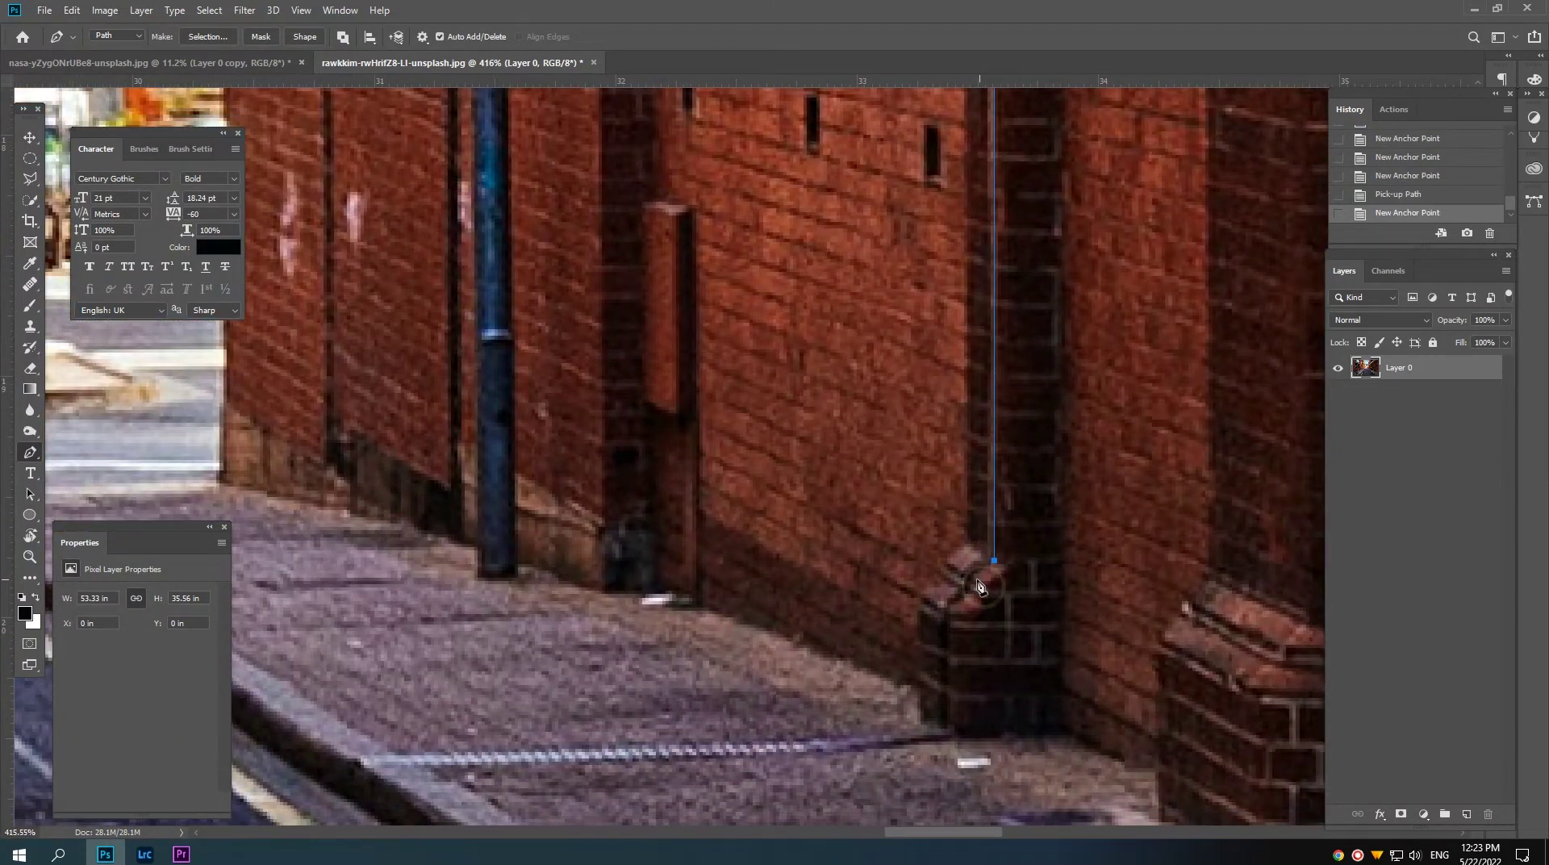
{"action": "left_click", "coordinate": [971, 578]}
{"action": "left_click", "coordinate": [924, 617]}
{"action": "left_click", "coordinate": [952, 610]}
{"action": "scroll", "coordinate": [952, 637], "scroll_direction": "down", "scroll_amount": 2}
{"action": "left_click", "coordinate": [948, 653]}
{"action": "scroll", "coordinate": [941, 650], "scroll_direction": "down", "scroll_amount": 3}
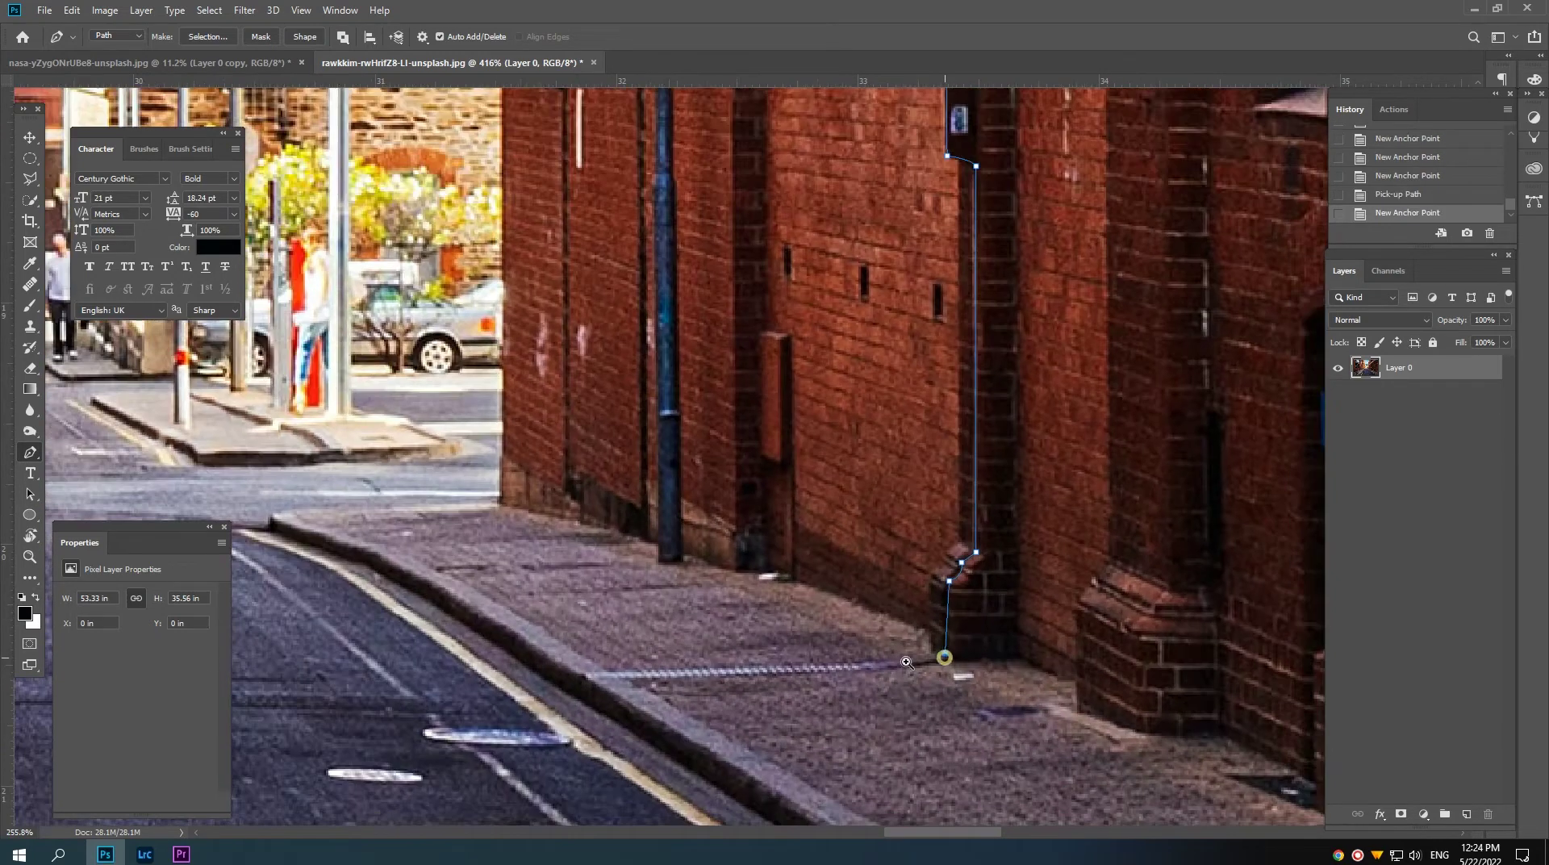
{"action": "scroll", "coordinate": [892, 664], "scroll_direction": "up", "scroll_amount": 2}
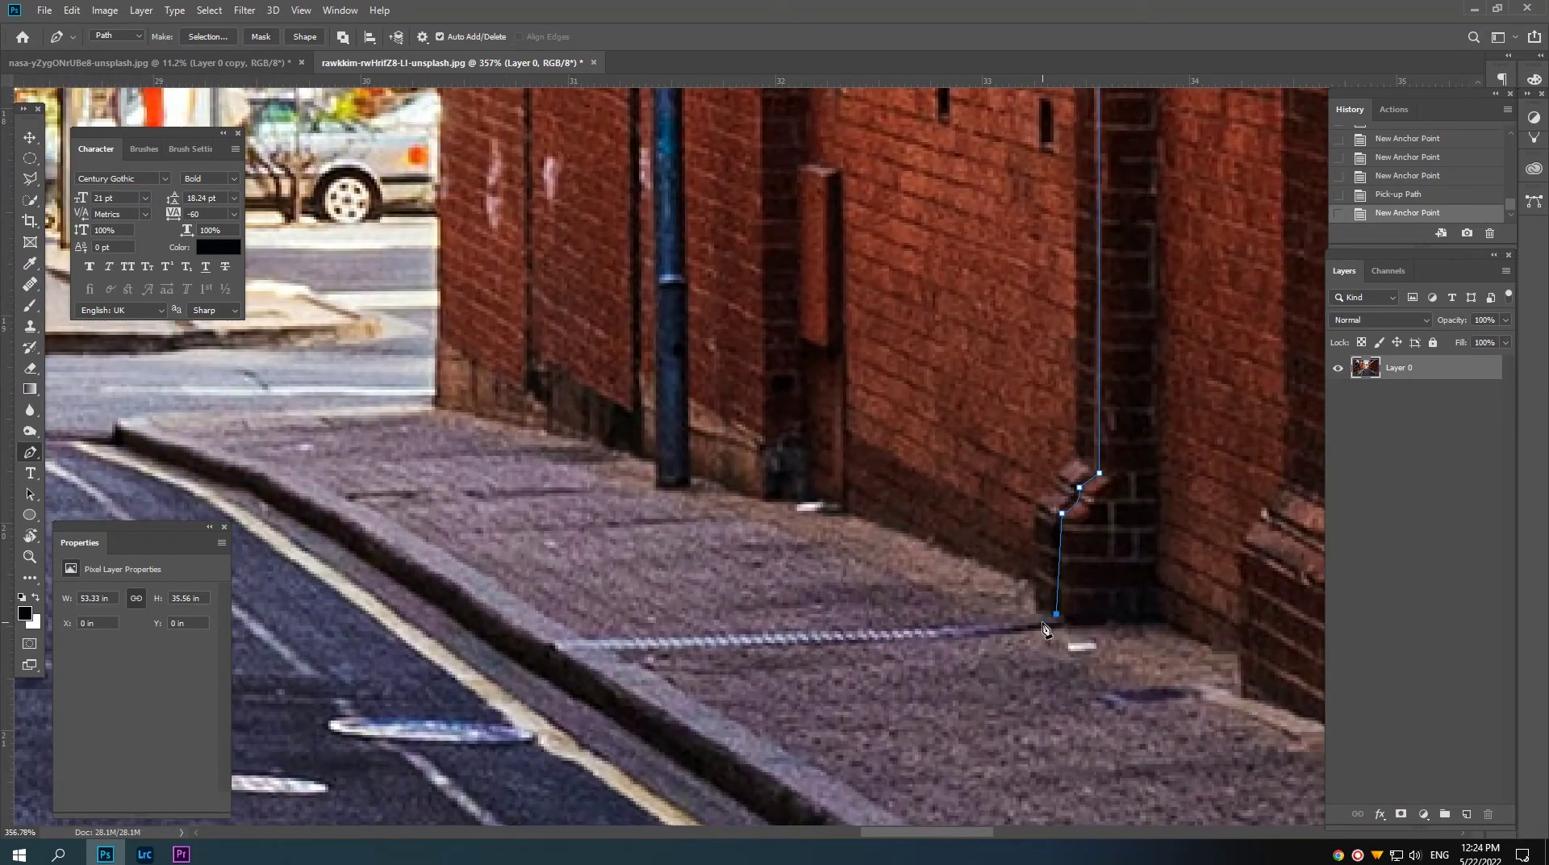
{"action": "left_click", "coordinate": [1048, 621]}
Step: Extend the pen path across the pavement to the kerb and down into the road
{"action": "left_click", "coordinate": [550, 646]}
{"action": "key", "text": "ctrl+z"}
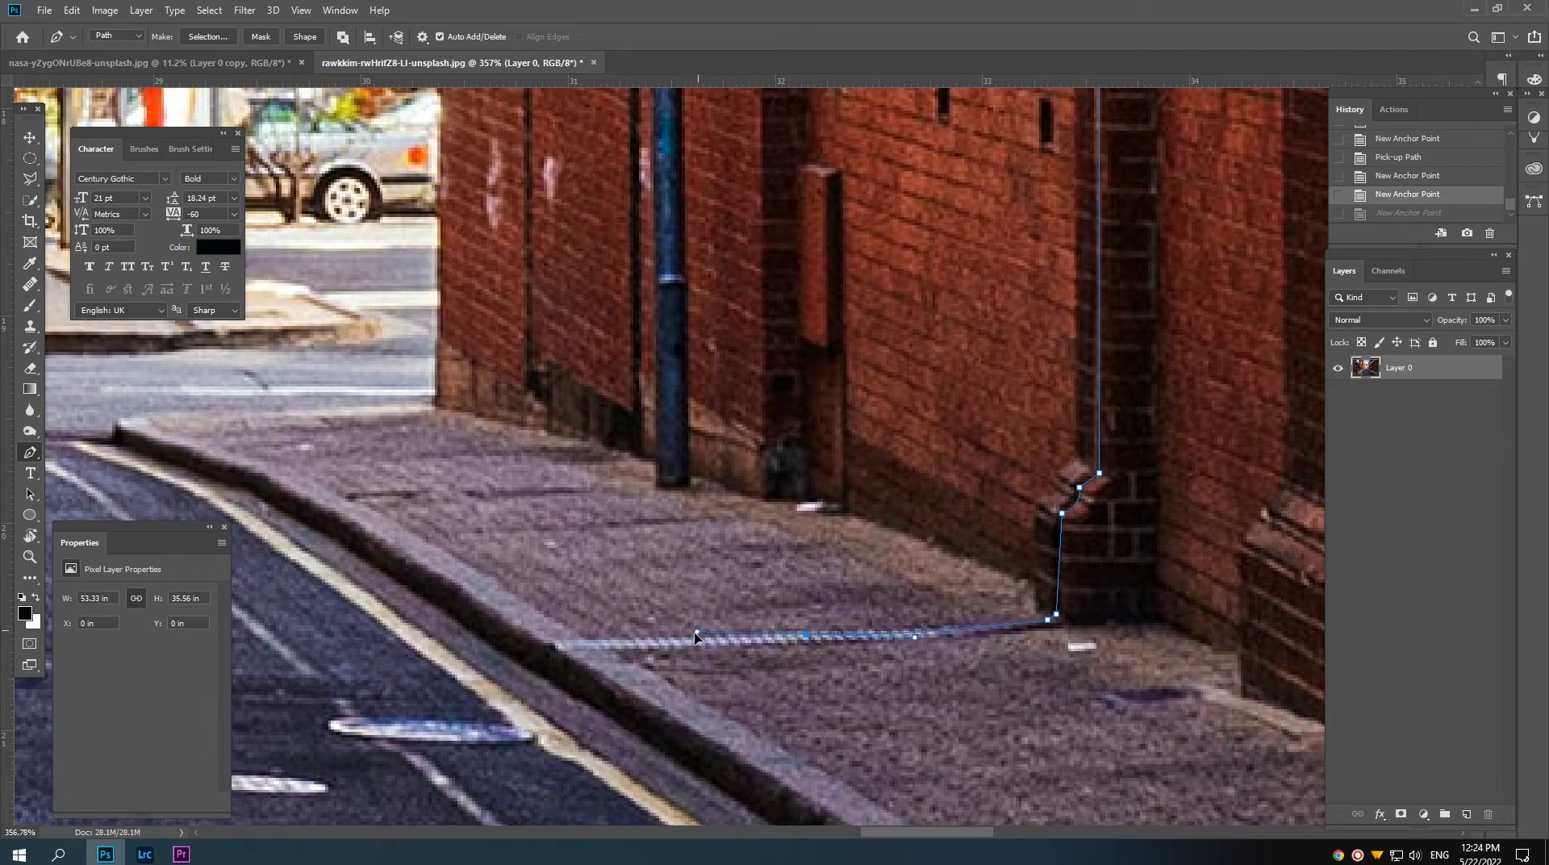
{"action": "left_click", "coordinate": [749, 645]}
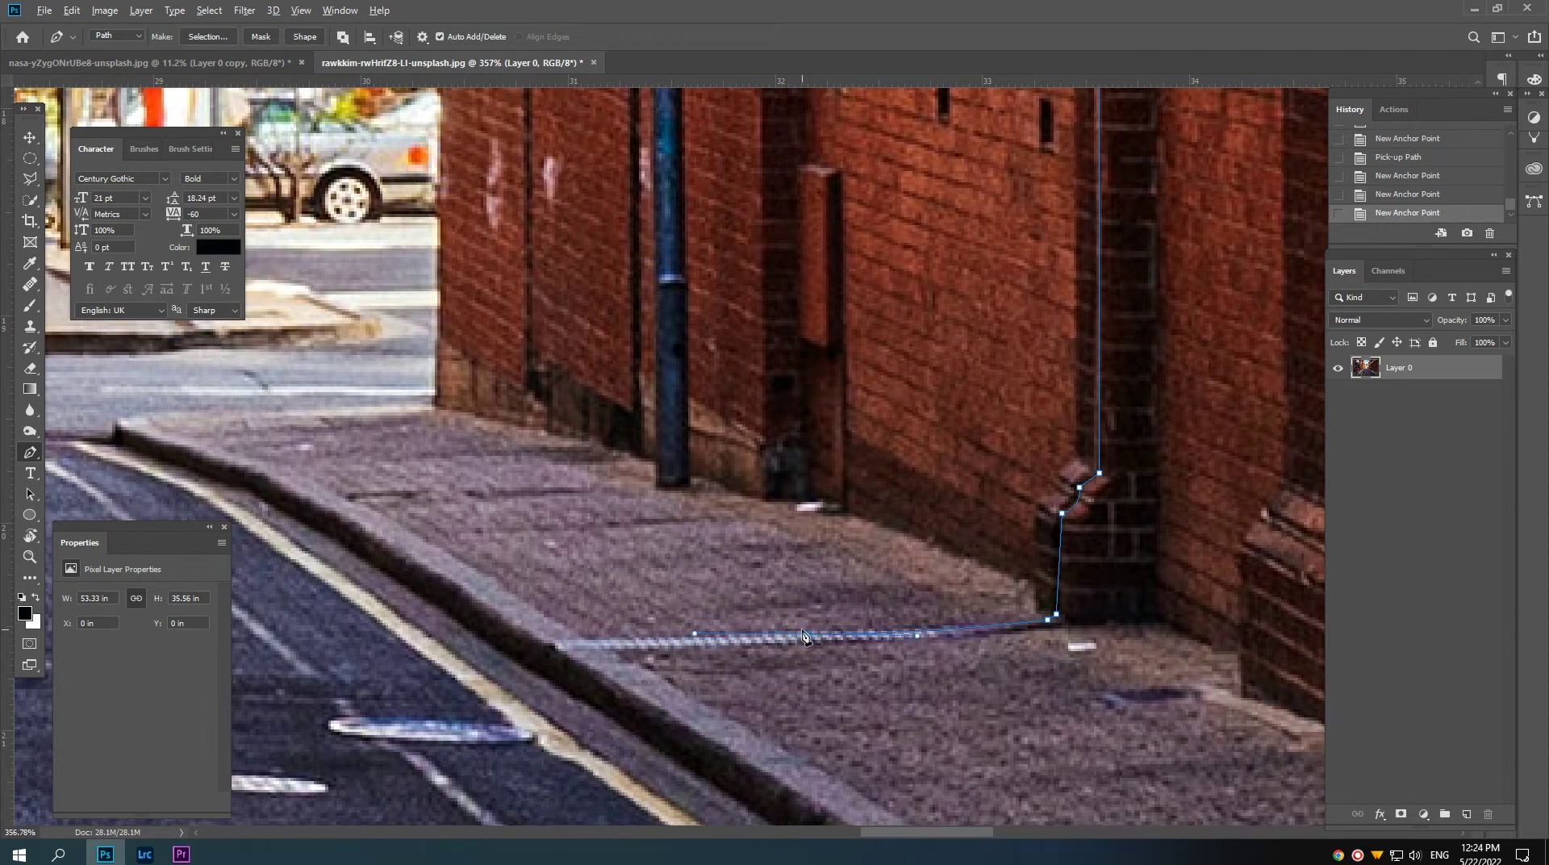
{"action": "left_click", "coordinate": [556, 647]}
{"action": "scroll", "coordinate": [565, 650], "scroll_direction": "up", "scroll_amount": 3}
{"action": "key", "text": "ctrl+z"}
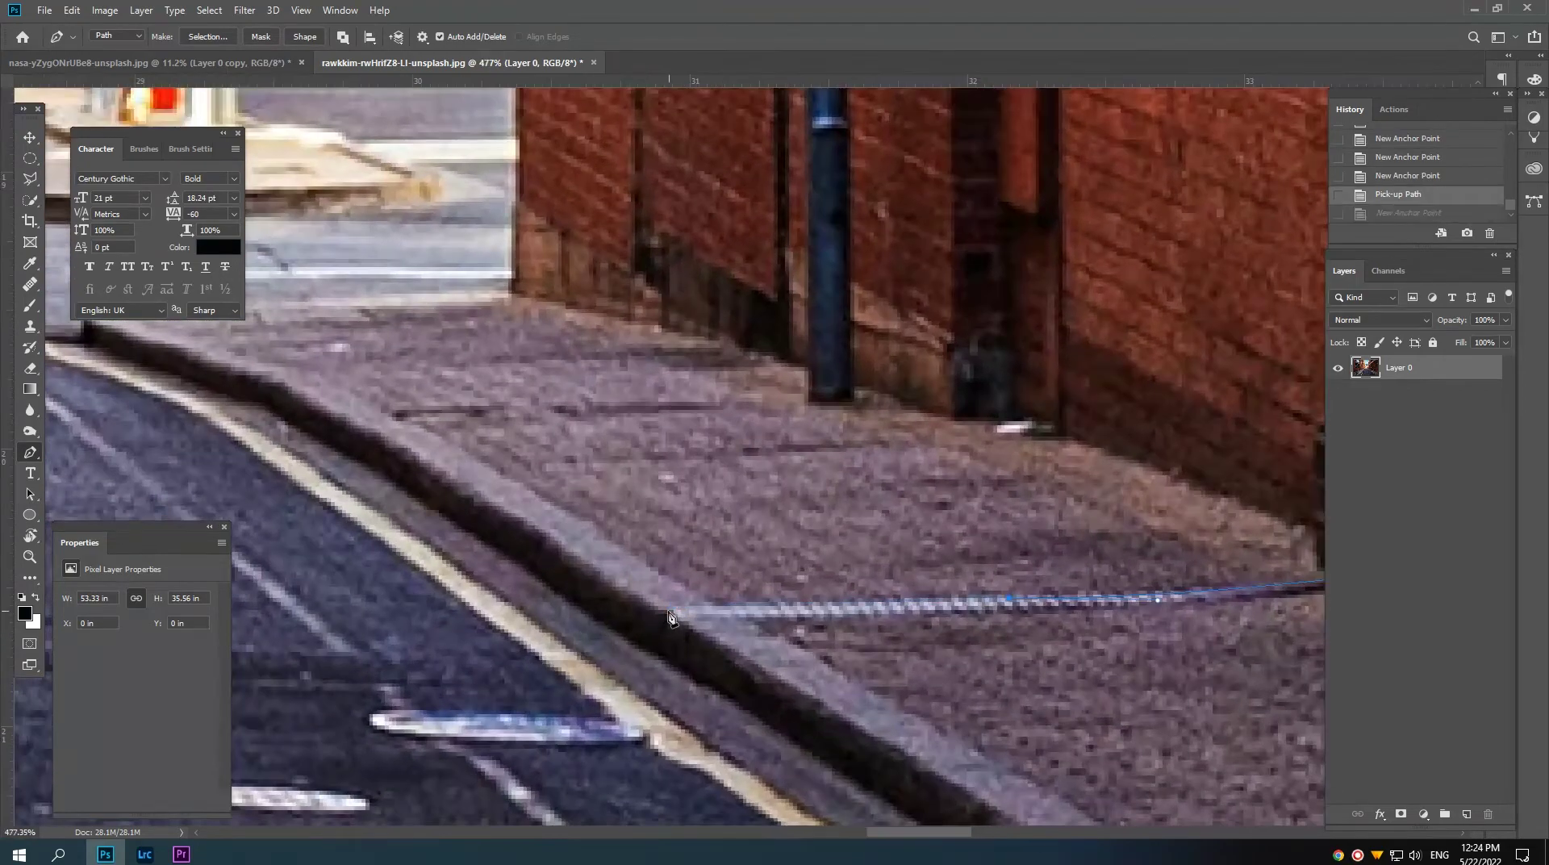
{"action": "left_click", "coordinate": [674, 615]}
{"action": "left_click", "coordinate": [661, 613]}
{"action": "left_click", "coordinate": [659, 663]}
{"action": "scroll", "coordinate": [659, 663], "scroll_direction": "down", "scroll_amount": 5}
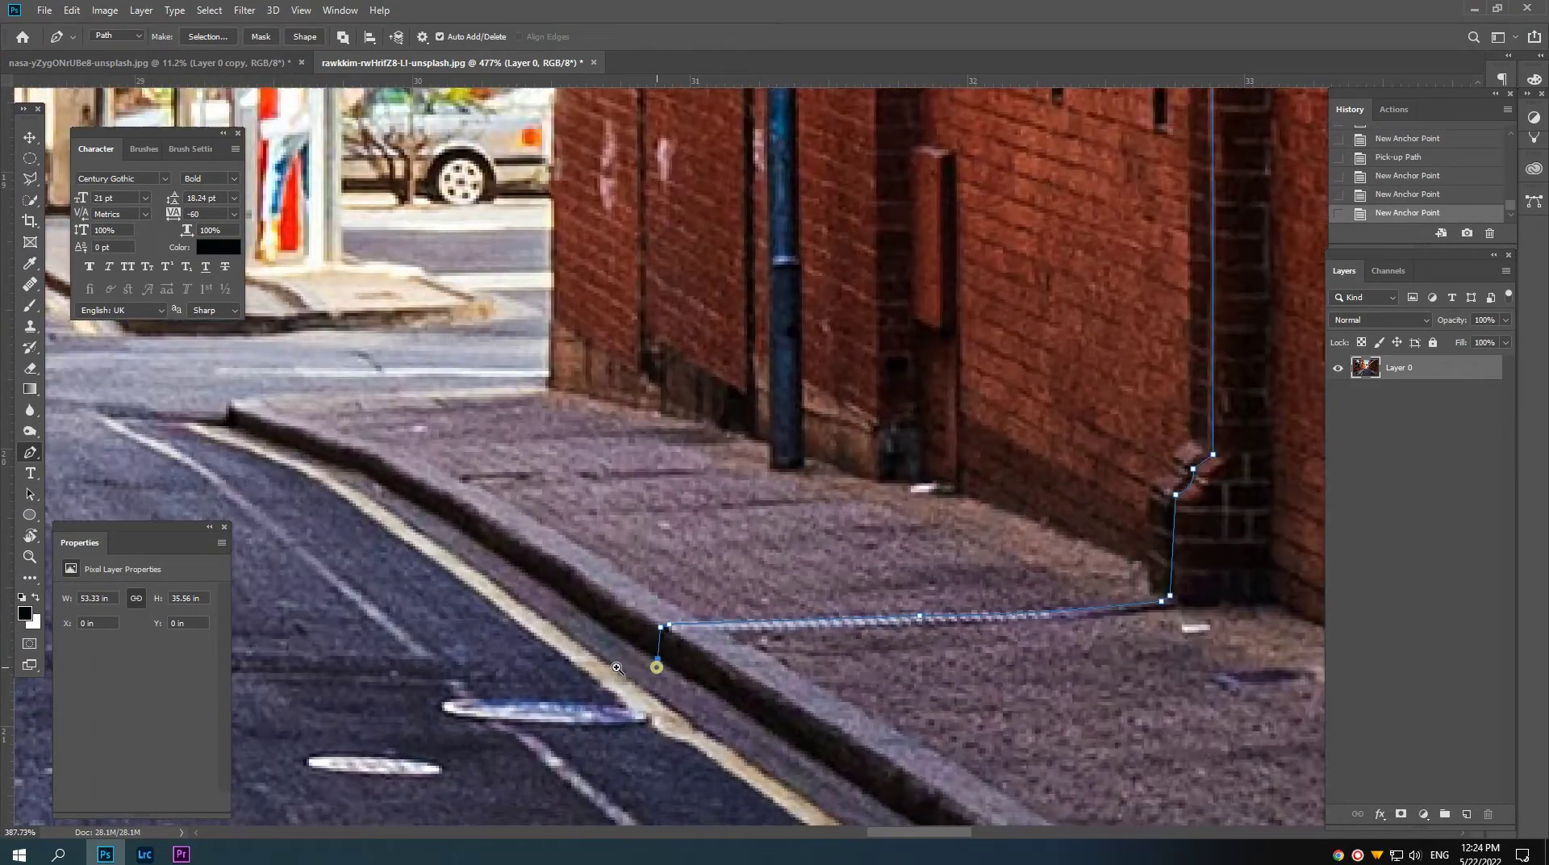
{"action": "scroll", "coordinate": [645, 637], "scroll_direction": "left", "scroll_amount": 2}
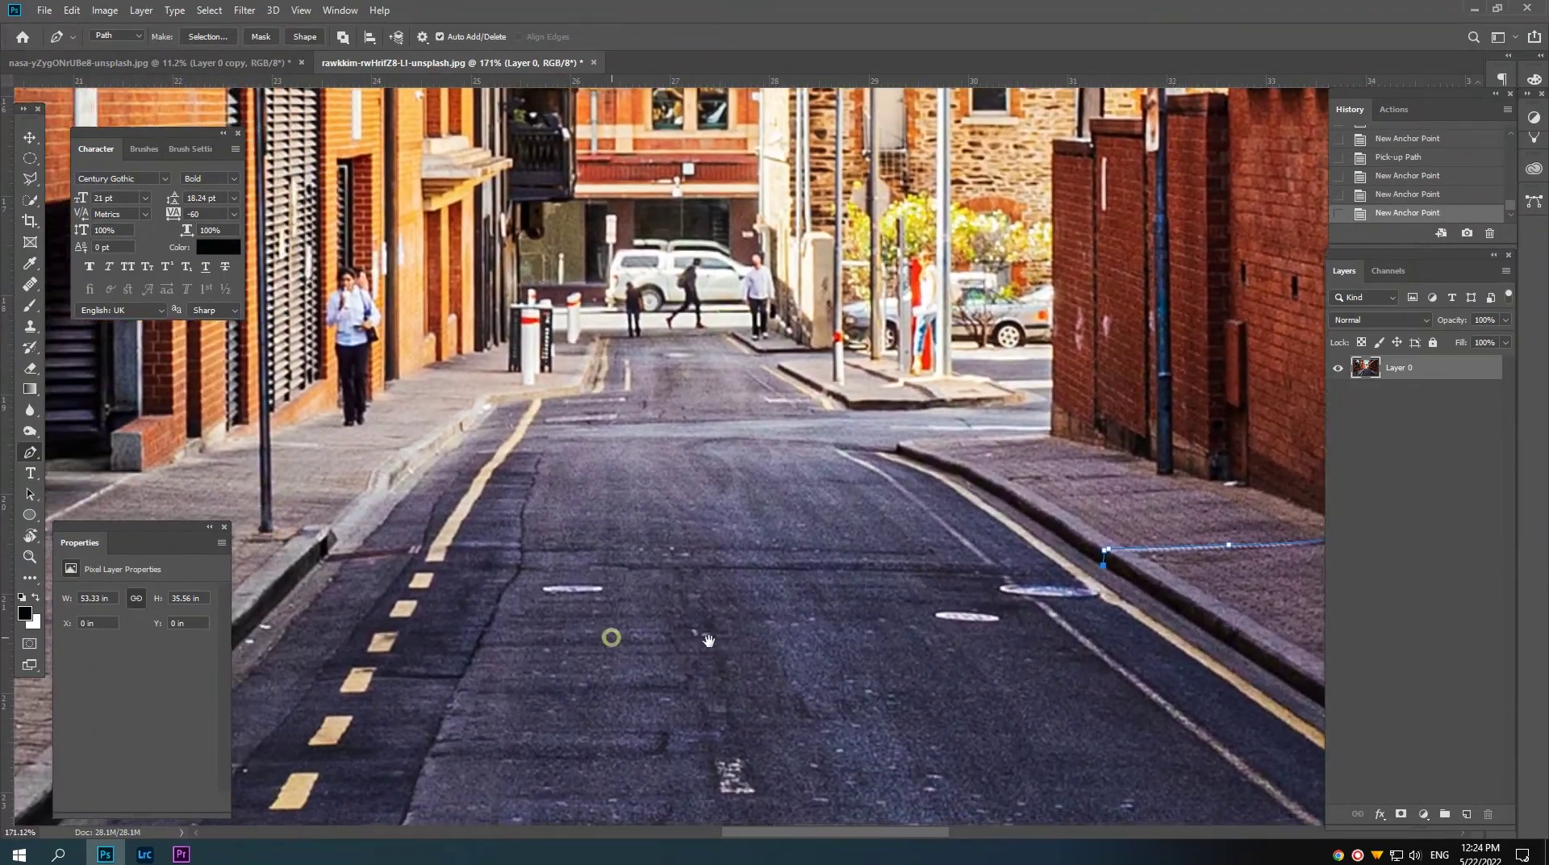
{"action": "scroll", "coordinate": [565, 621], "scroll_direction": "left", "scroll_amount": 3}
{"action": "scroll", "coordinate": [472, 592], "scroll_direction": "down", "scroll_amount": 3}
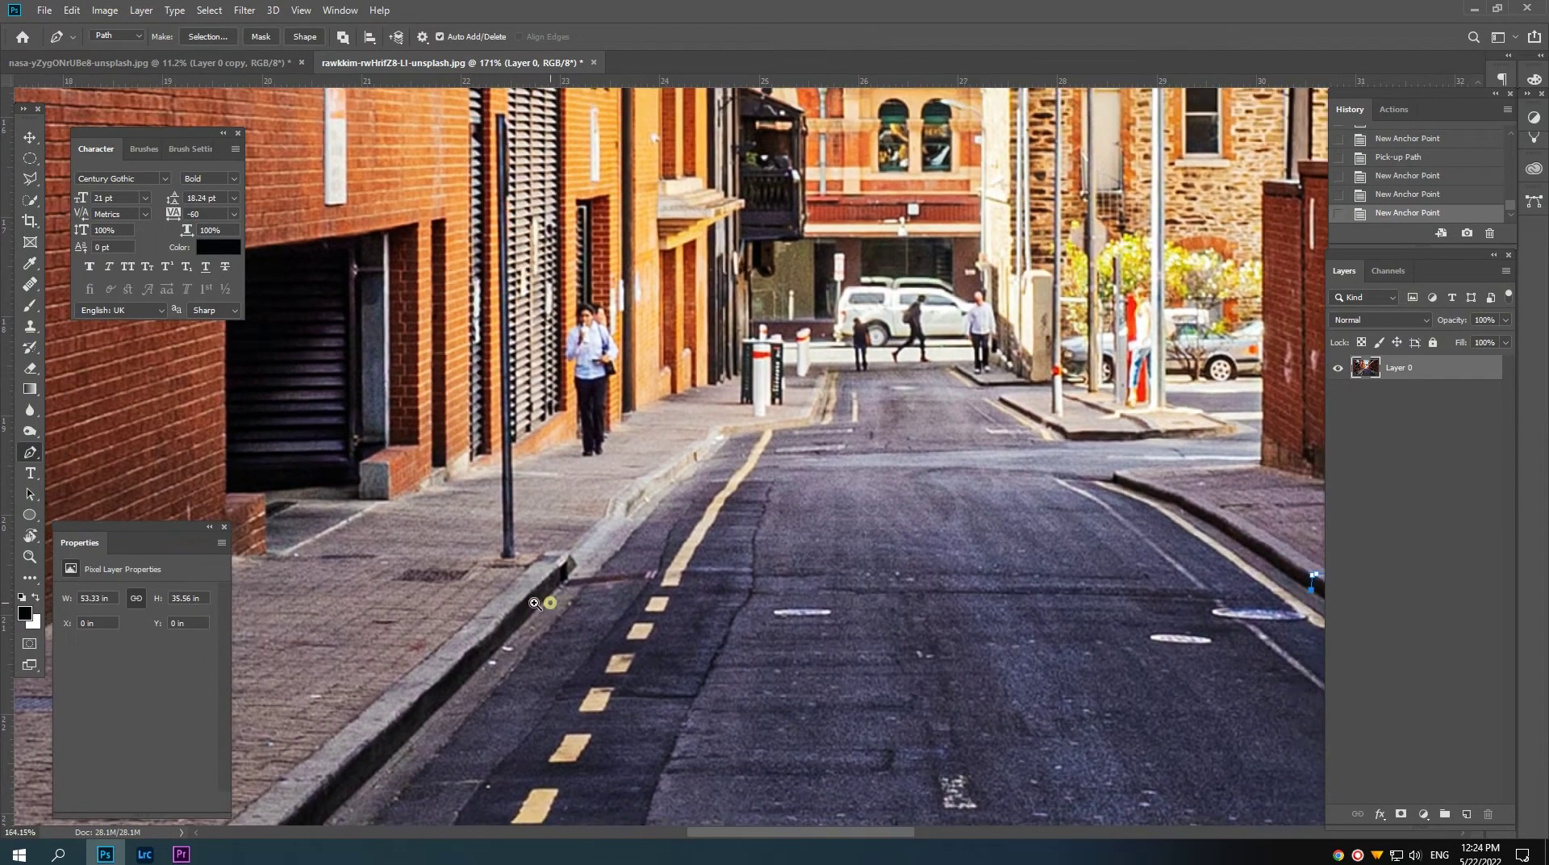
{"action": "scroll", "coordinate": [506, 604], "scroll_direction": "up", "scroll_amount": 1}
{"action": "scroll", "coordinate": [492, 609], "scroll_direction": "up", "scroll_amount": 1}
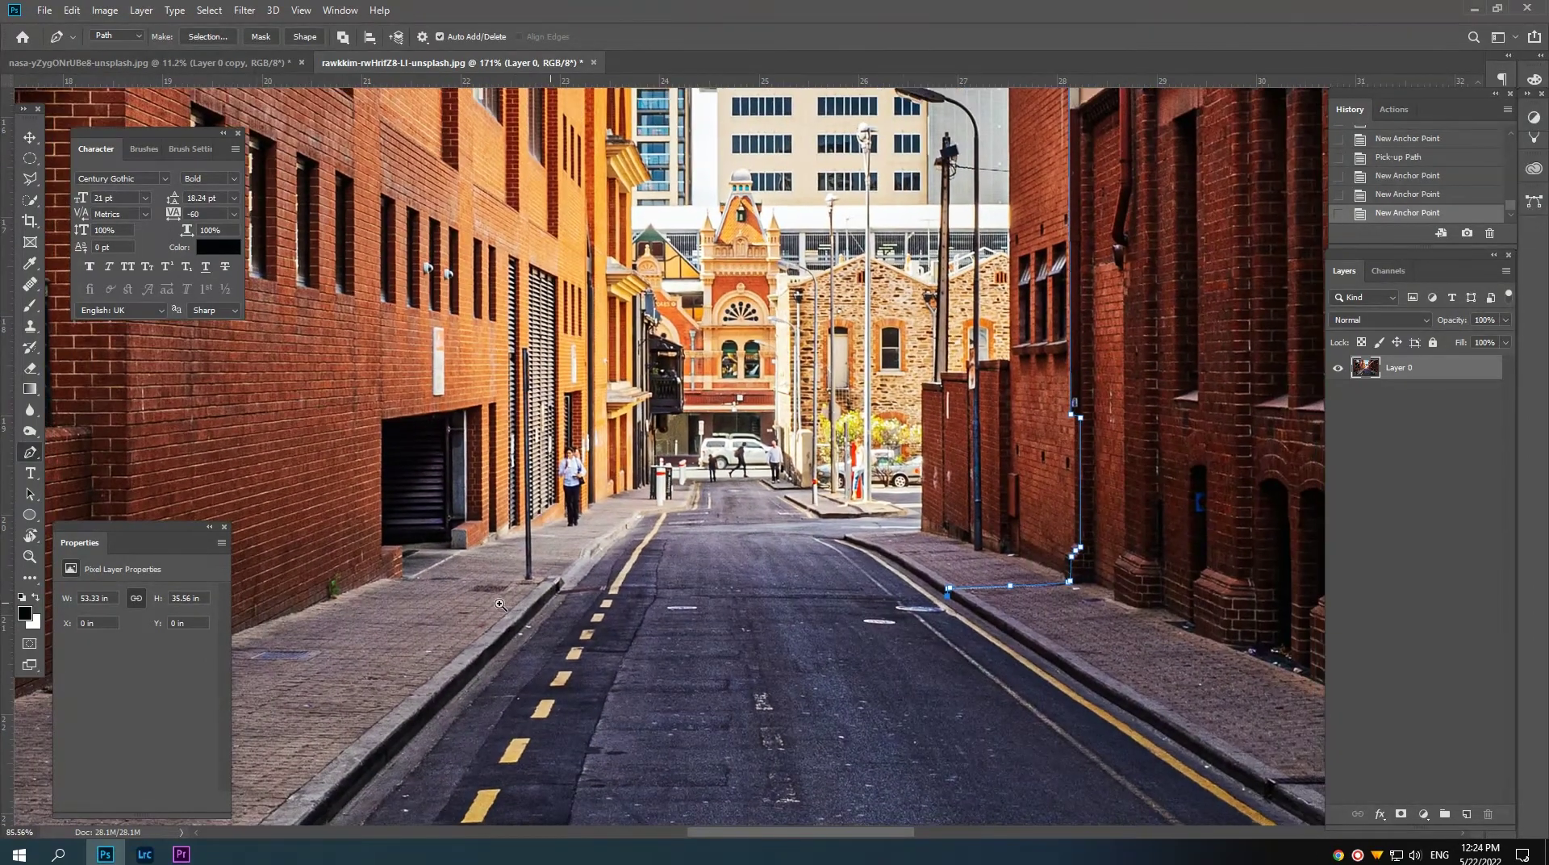
{"action": "scroll", "coordinate": [476, 615], "scroll_direction": "up", "scroll_amount": 1}
{"action": "scroll", "coordinate": [592, 633], "scroll_direction": "up", "scroll_amount": 1}
{"action": "scroll", "coordinate": [592, 633], "scroll_direction": "up", "scroll_amount": 1}
{"action": "scroll", "coordinate": [613, 613], "scroll_direction": "up", "scroll_amount": 1}
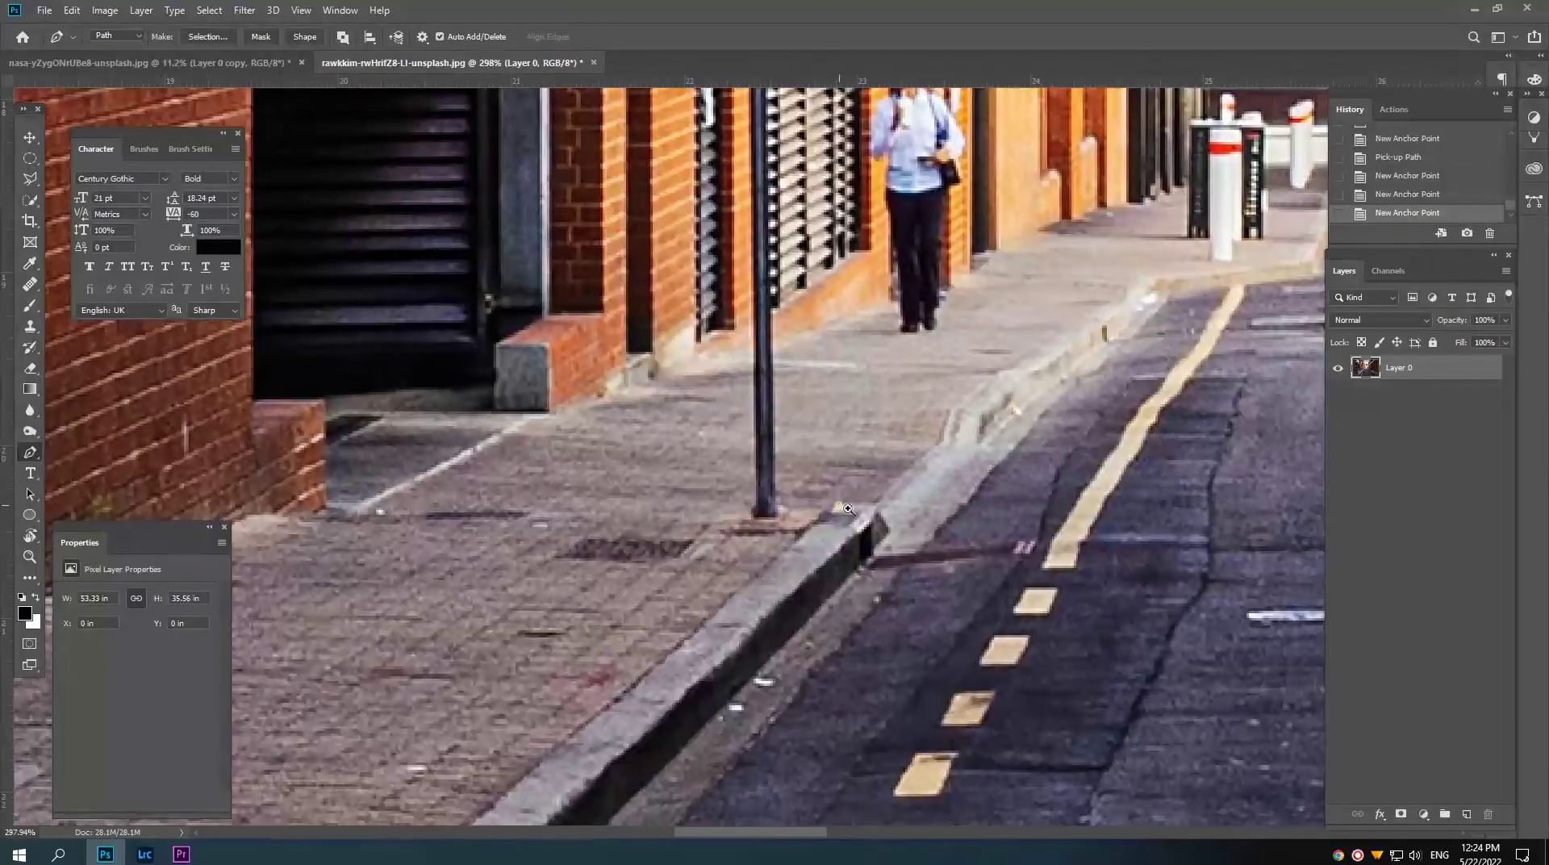
{"action": "scroll", "coordinate": [645, 589], "scroll_direction": "up", "scroll_amount": 1}
Step: Add pen anchors along the left curb edge near the sidewalk pole
{"action": "left_click", "coordinate": [918, 545]}
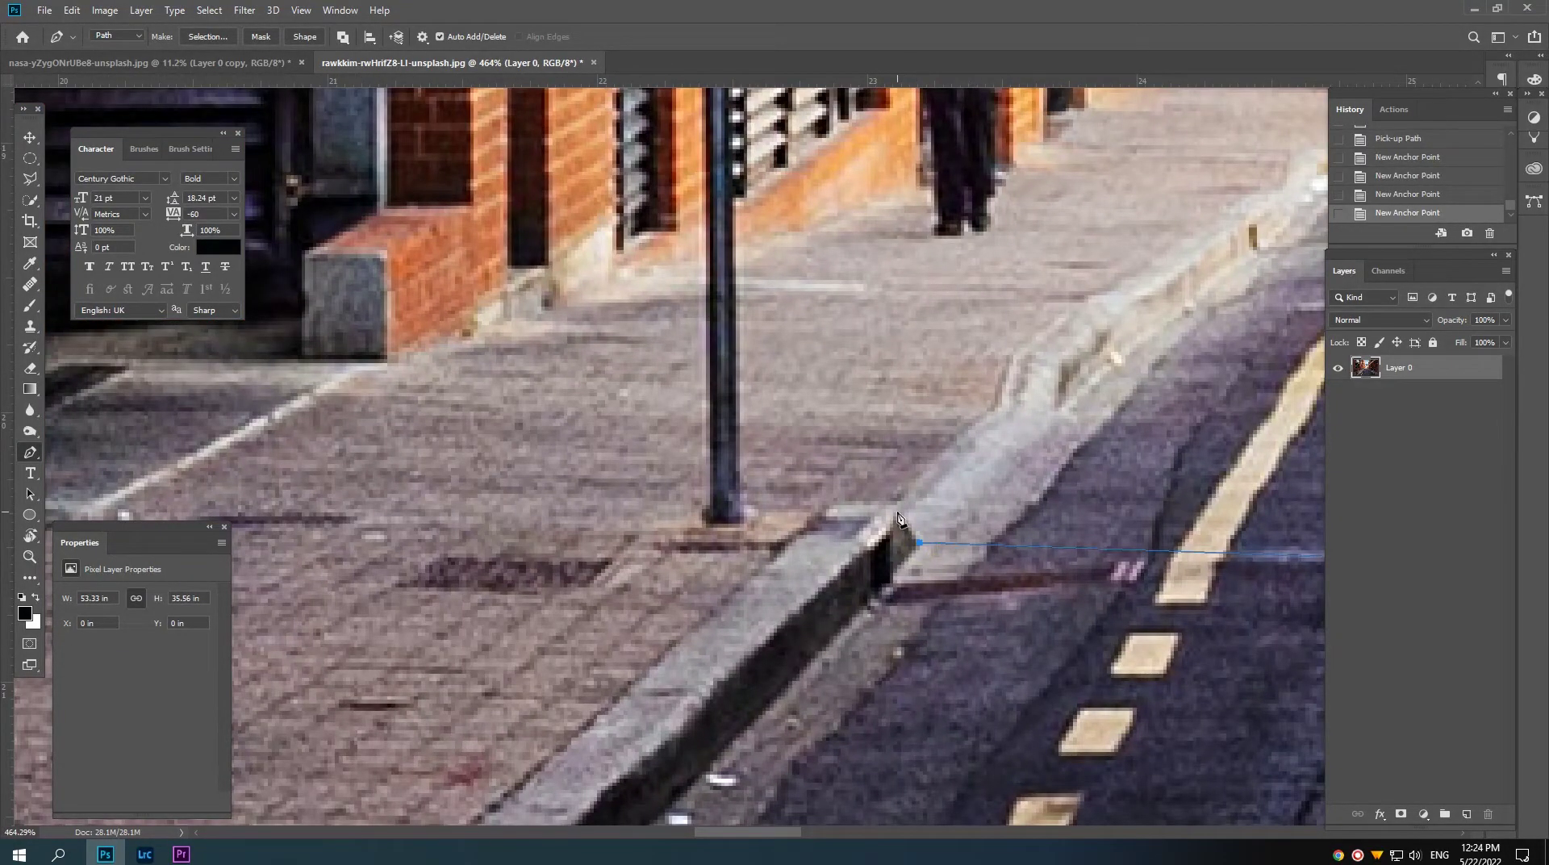
{"action": "left_click", "coordinate": [896, 513]}
{"action": "scroll", "coordinate": [744, 514], "scroll_direction": "down", "scroll_amount": 3}
{"action": "left_click_drag", "start_coordinate": [732, 379], "coordinate": [770, 819]}
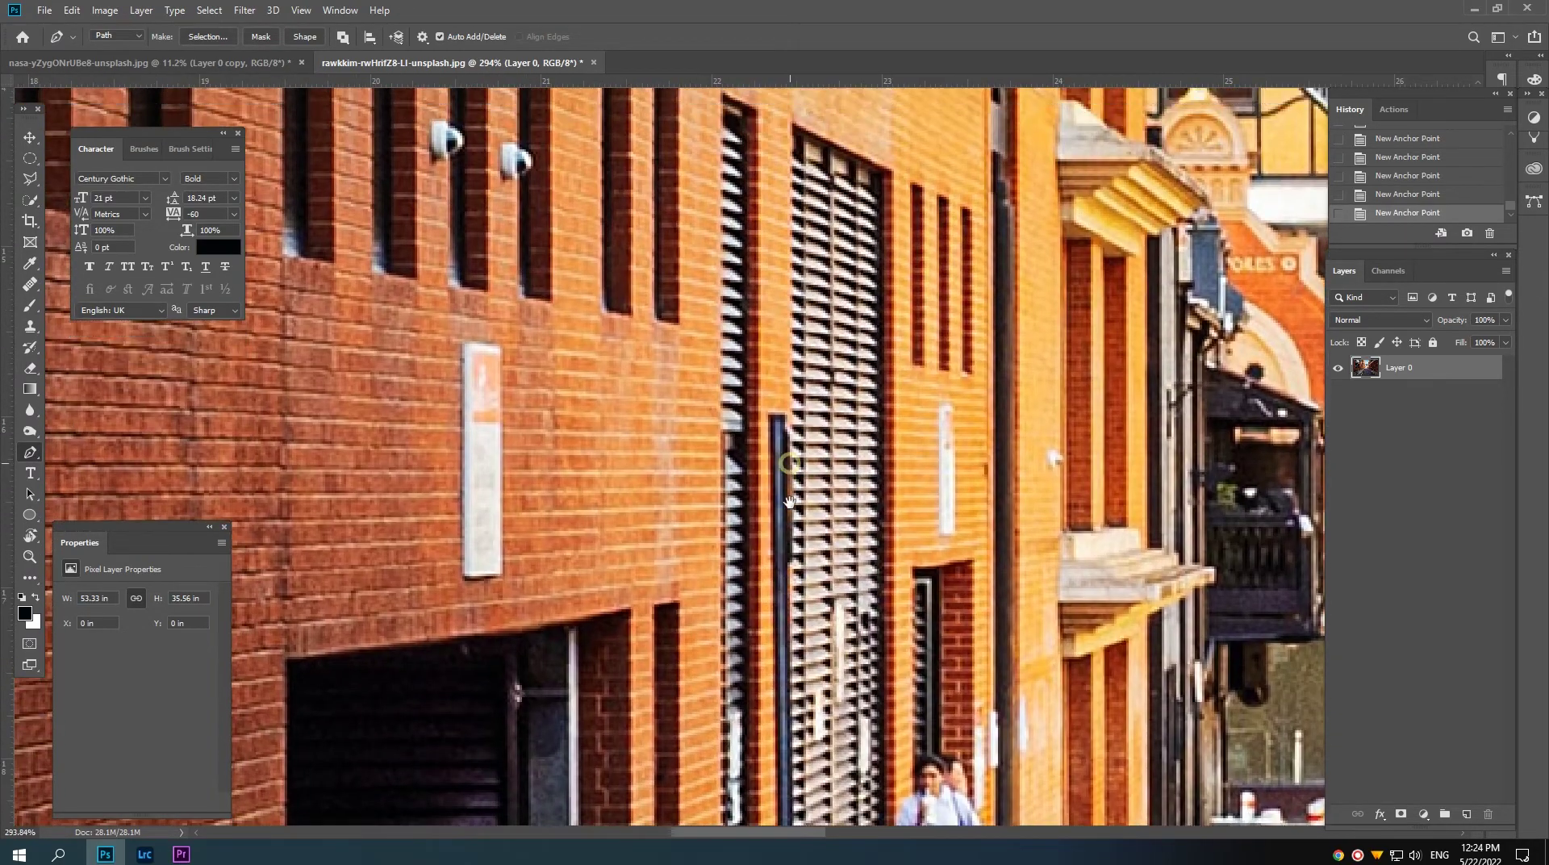
{"action": "scroll", "coordinate": [824, 520], "scroll_direction": "up", "scroll_amount": 3}
{"action": "scroll", "coordinate": [825, 520], "scroll_direction": "up", "scroll_amount": 1}
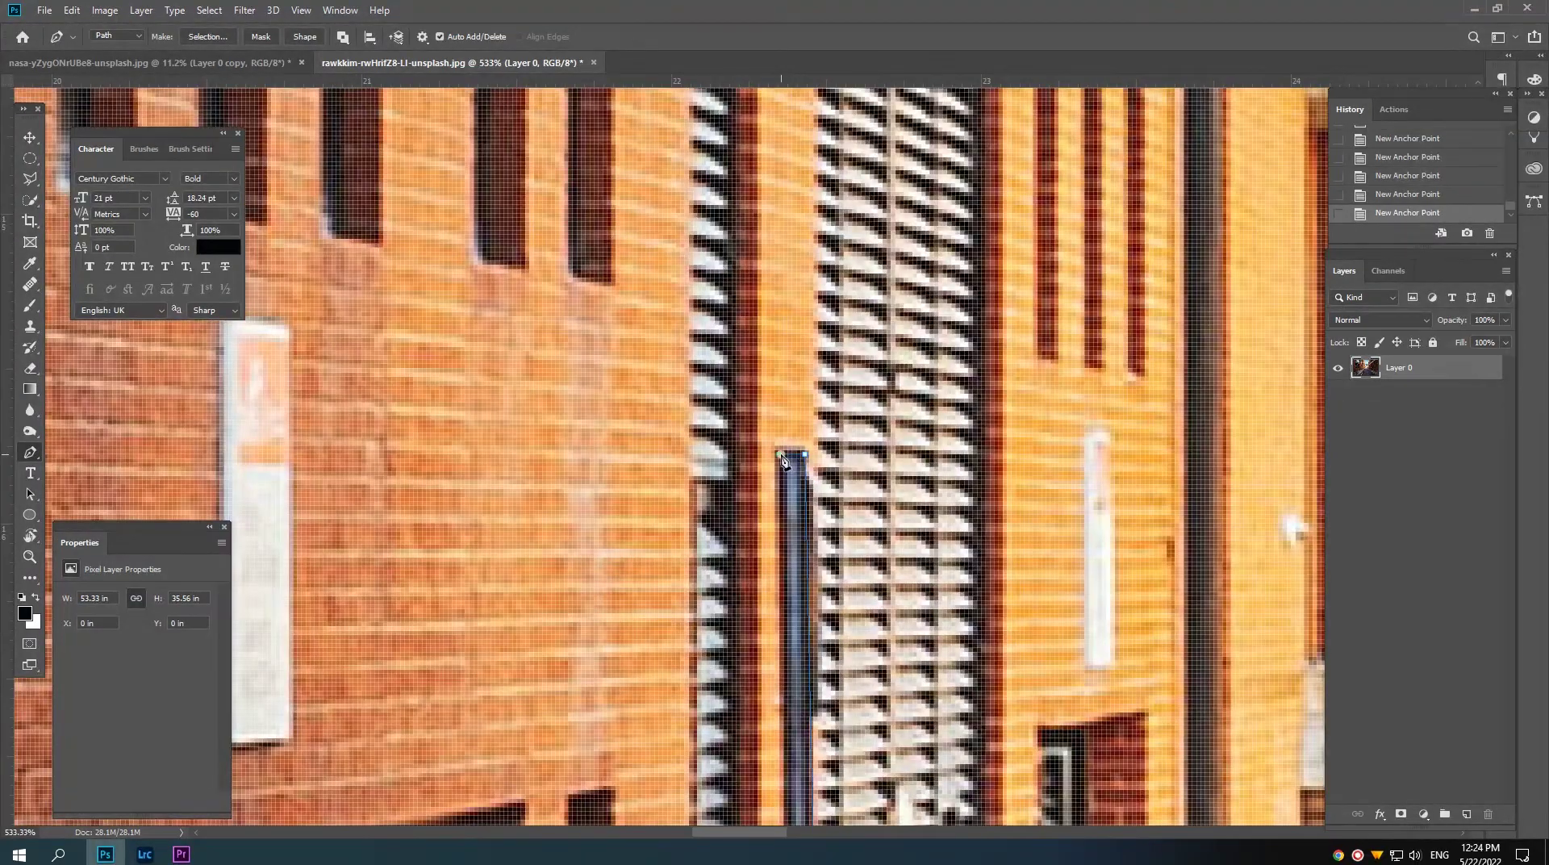
{"action": "scroll", "coordinate": [784, 460], "scroll_direction": "down", "scroll_amount": 5}
{"action": "scroll", "coordinate": [799, 496], "scroll_direction": "down", "scroll_amount": 5}
{"action": "scroll", "coordinate": [817, 534], "scroll_direction": "down", "scroll_amount": 3}
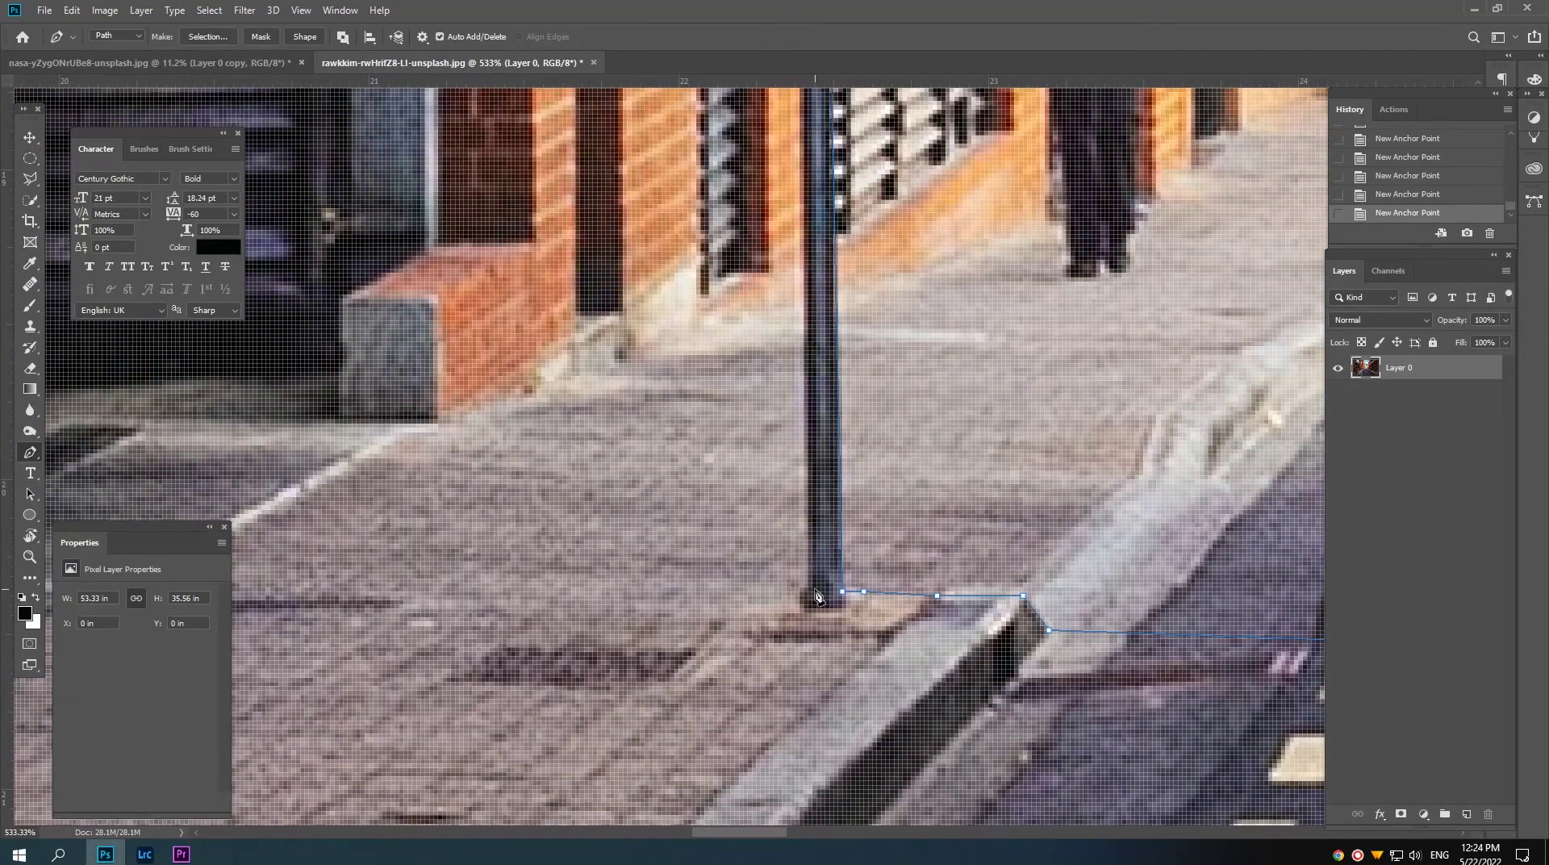
Step: Follow the left sidewalk along to the foot of the brick building's wall
{"action": "scroll", "coordinate": [774, 596], "scroll_direction": "left", "scroll_amount": 3}
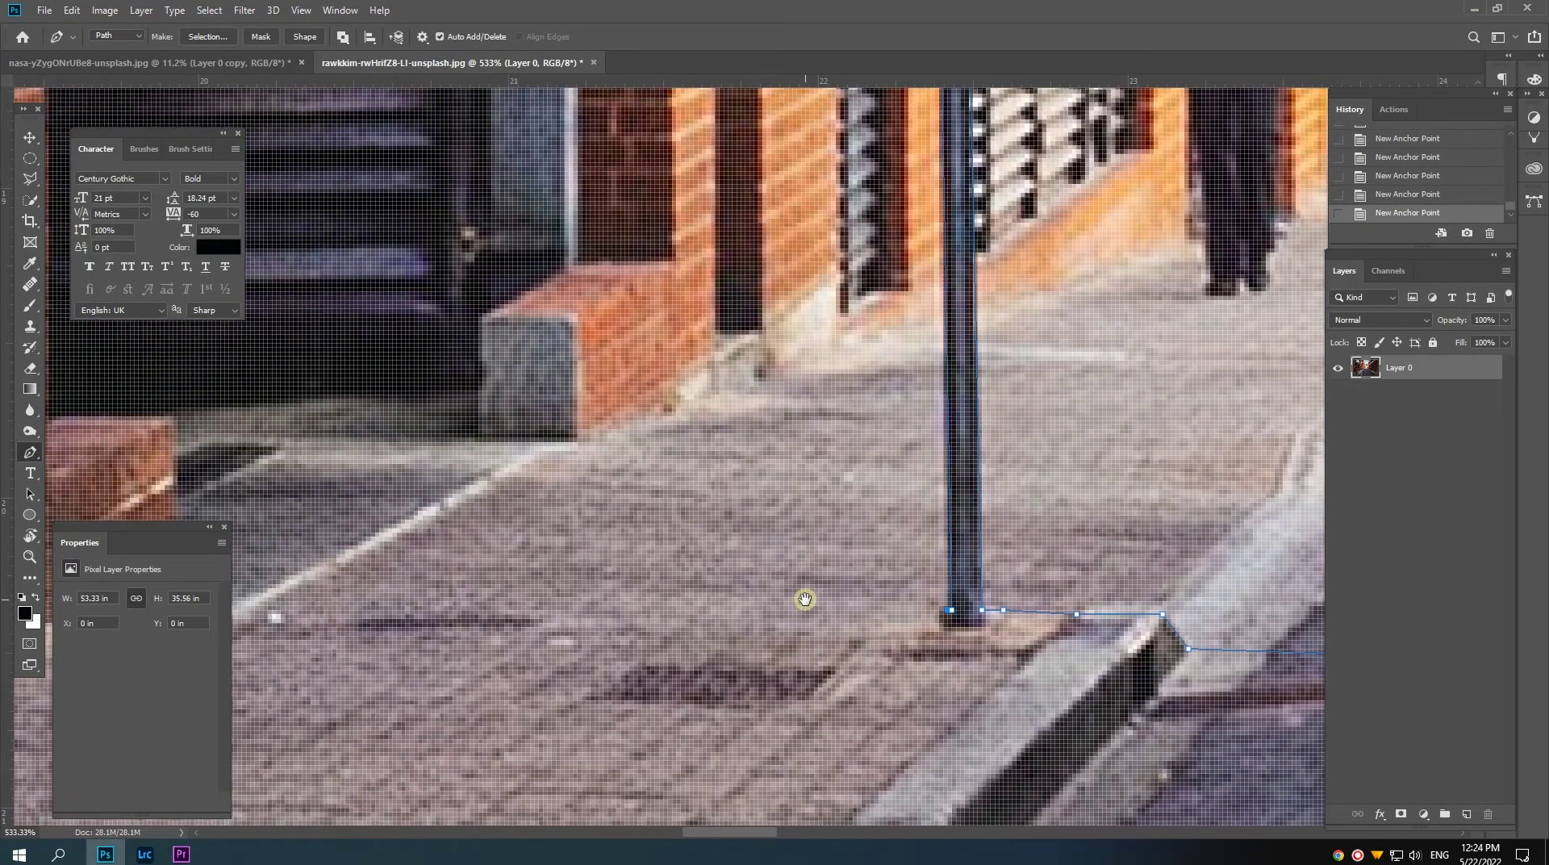
{"action": "scroll", "coordinate": [802, 598], "scroll_direction": "left", "scroll_amount": 3}
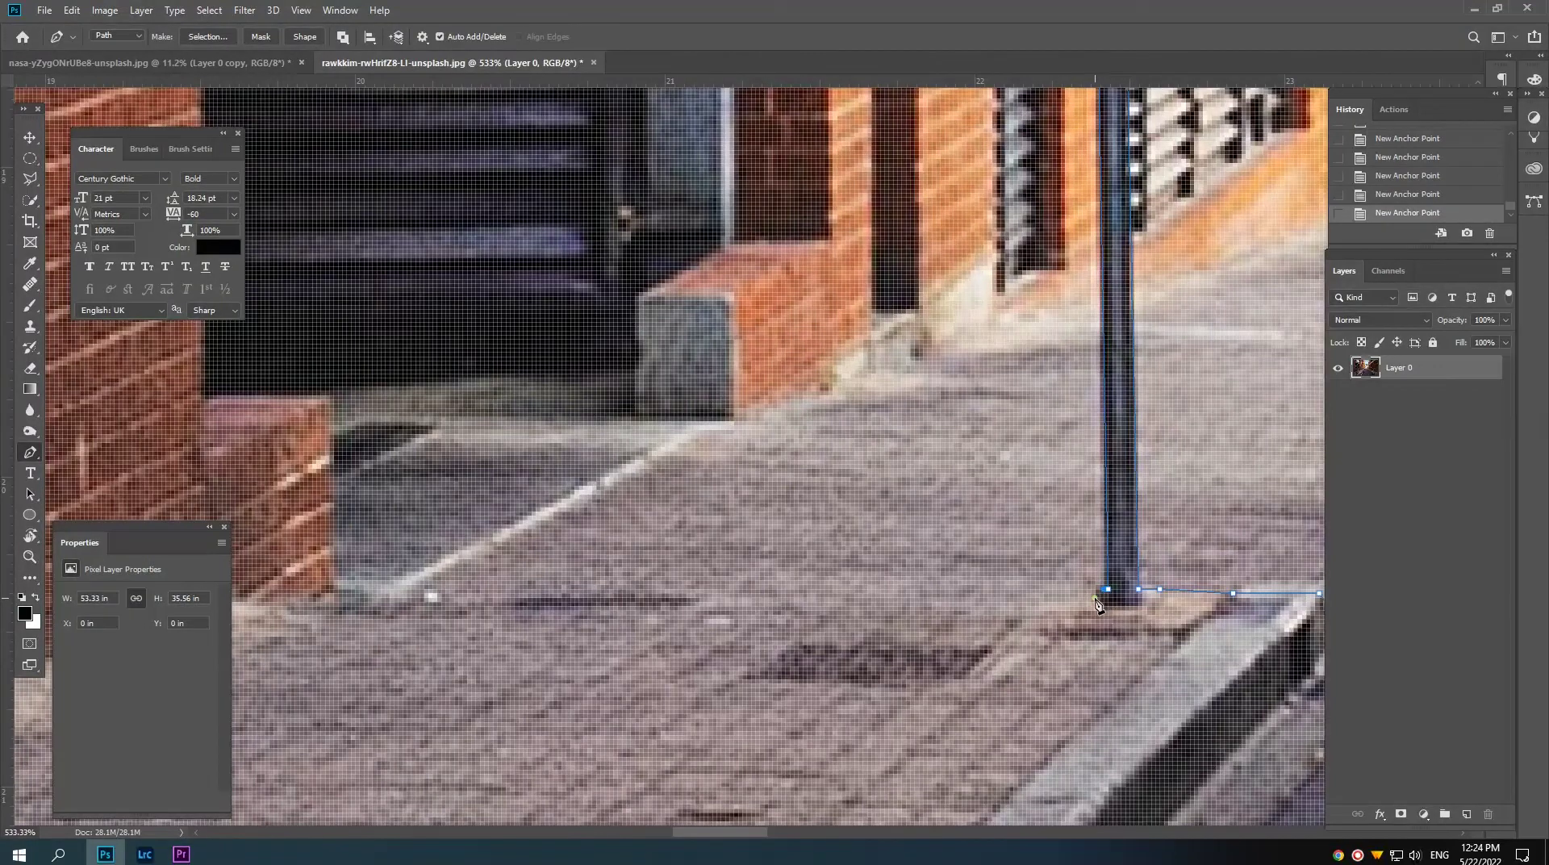
{"action": "left_click_drag", "start_coordinate": [657, 632], "coordinate": [668, 611]}
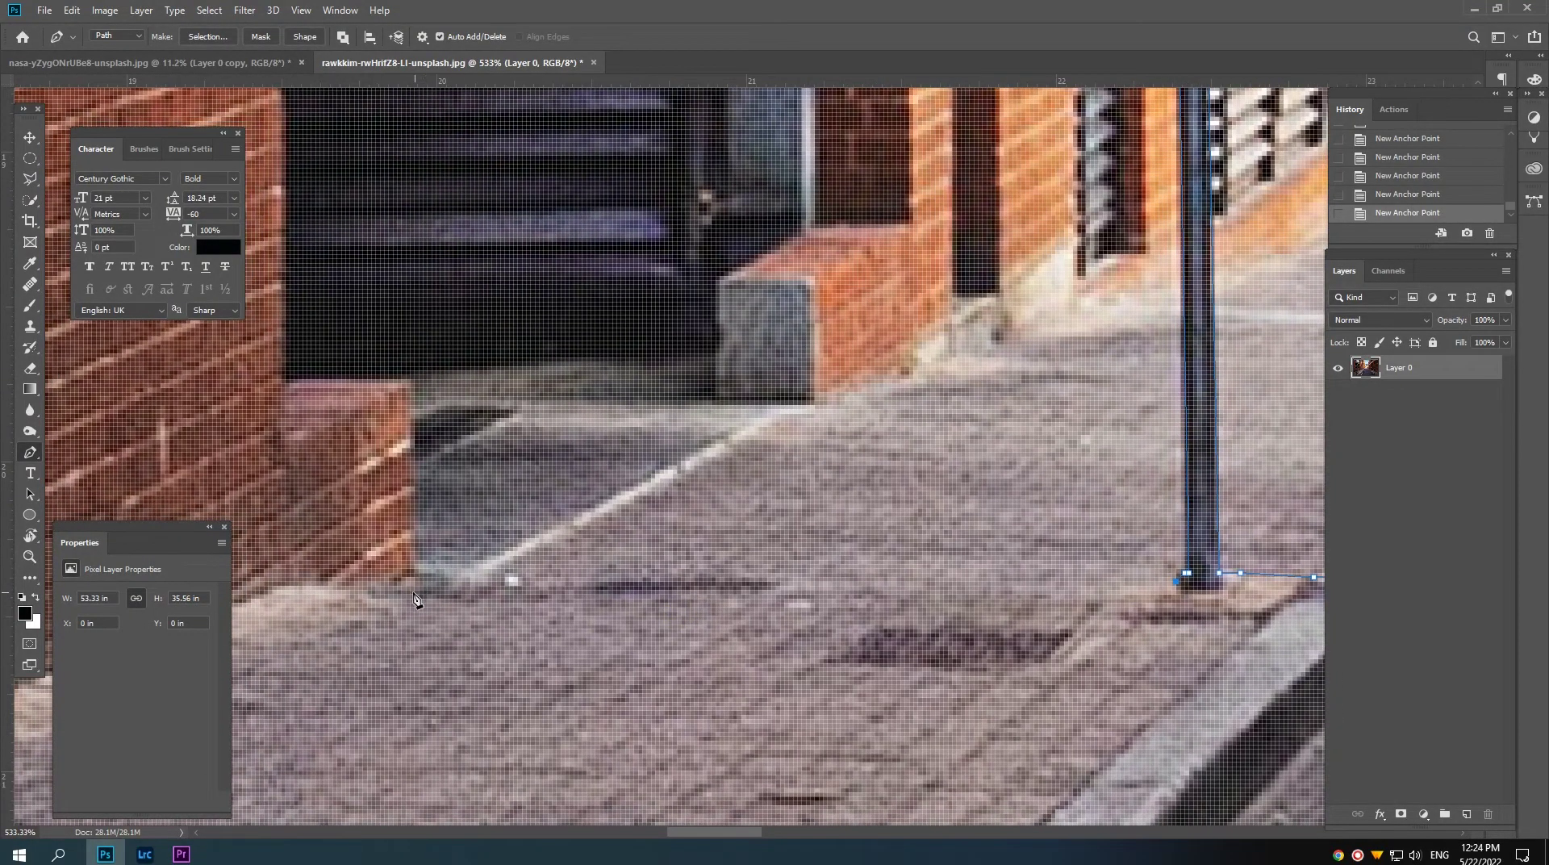
{"action": "left_click_drag", "start_coordinate": [284, 591], "coordinate": [552, 581]}
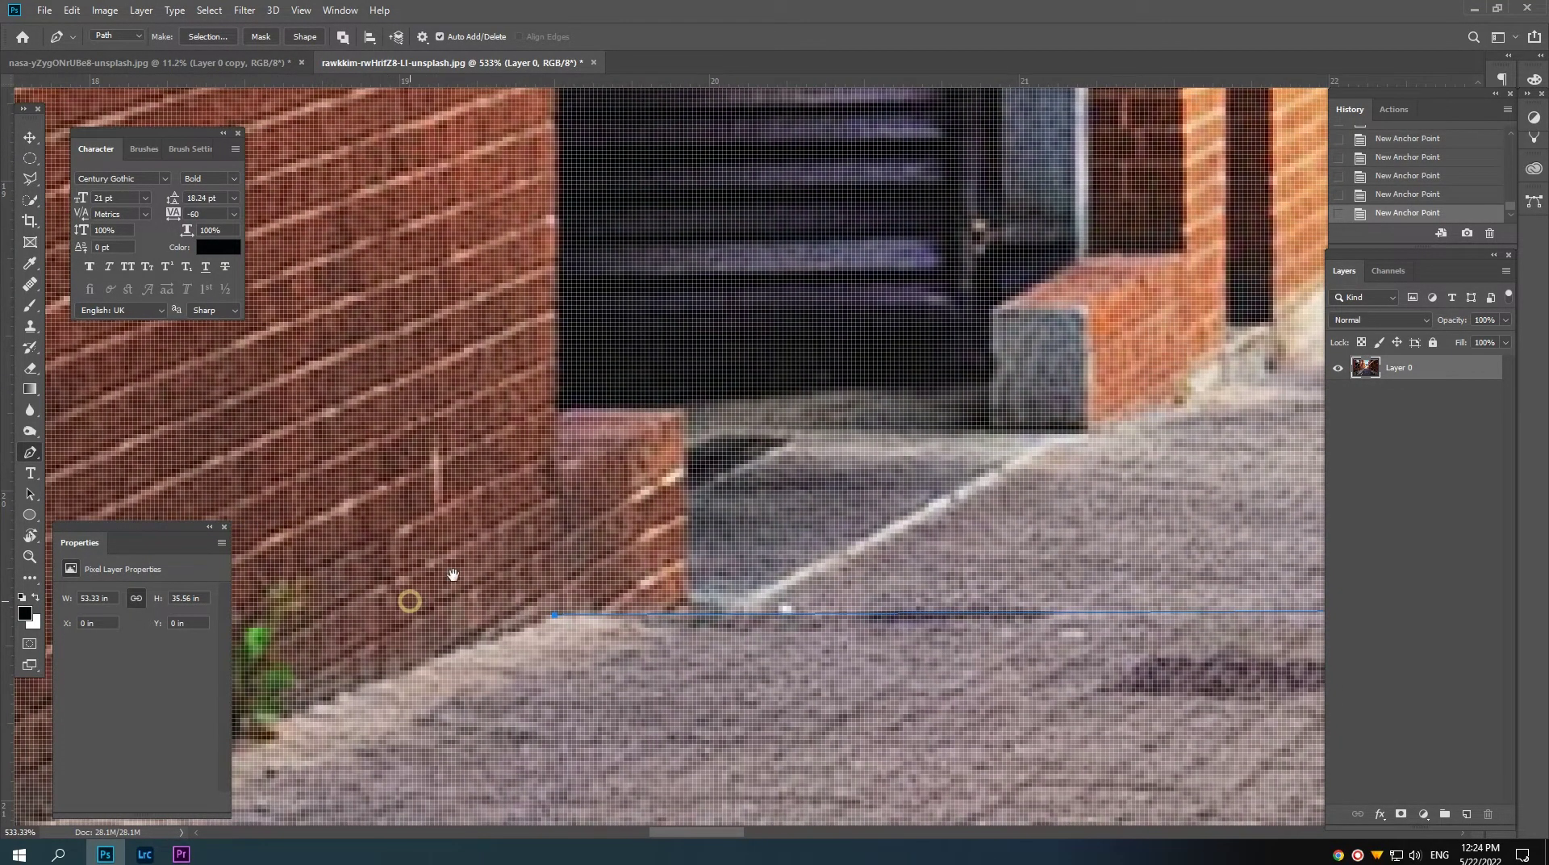
{"action": "scroll", "coordinate": [553, 581], "scroll_direction": "down", "scroll_amount": 4}
{"action": "scroll", "coordinate": [577, 572], "scroll_direction": "down", "scroll_amount": 2}
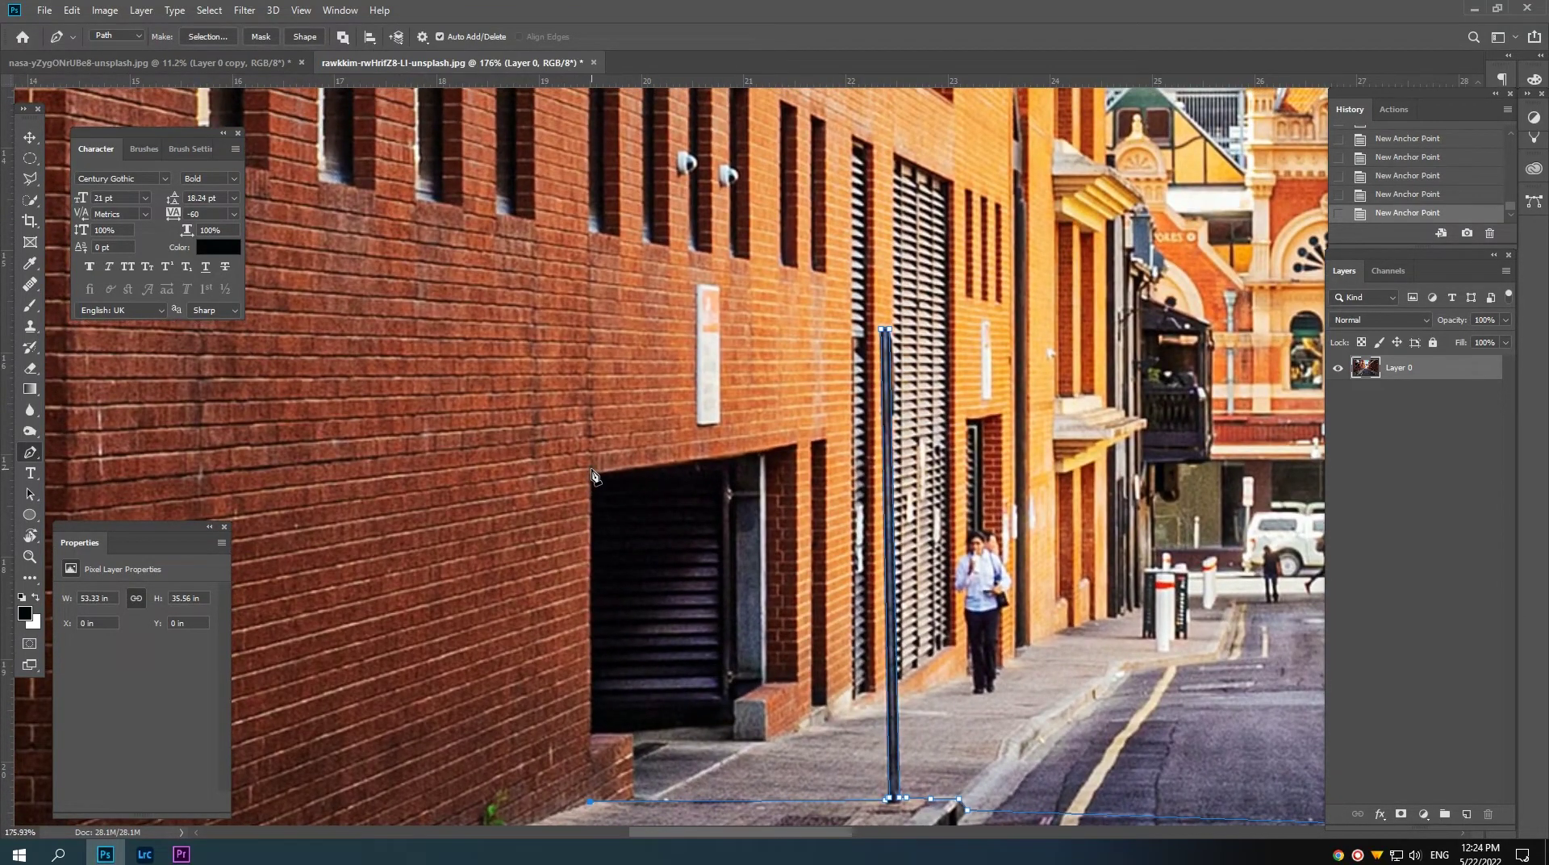
{"action": "scroll", "coordinate": [601, 388], "scroll_direction": "up", "scroll_amount": 10}
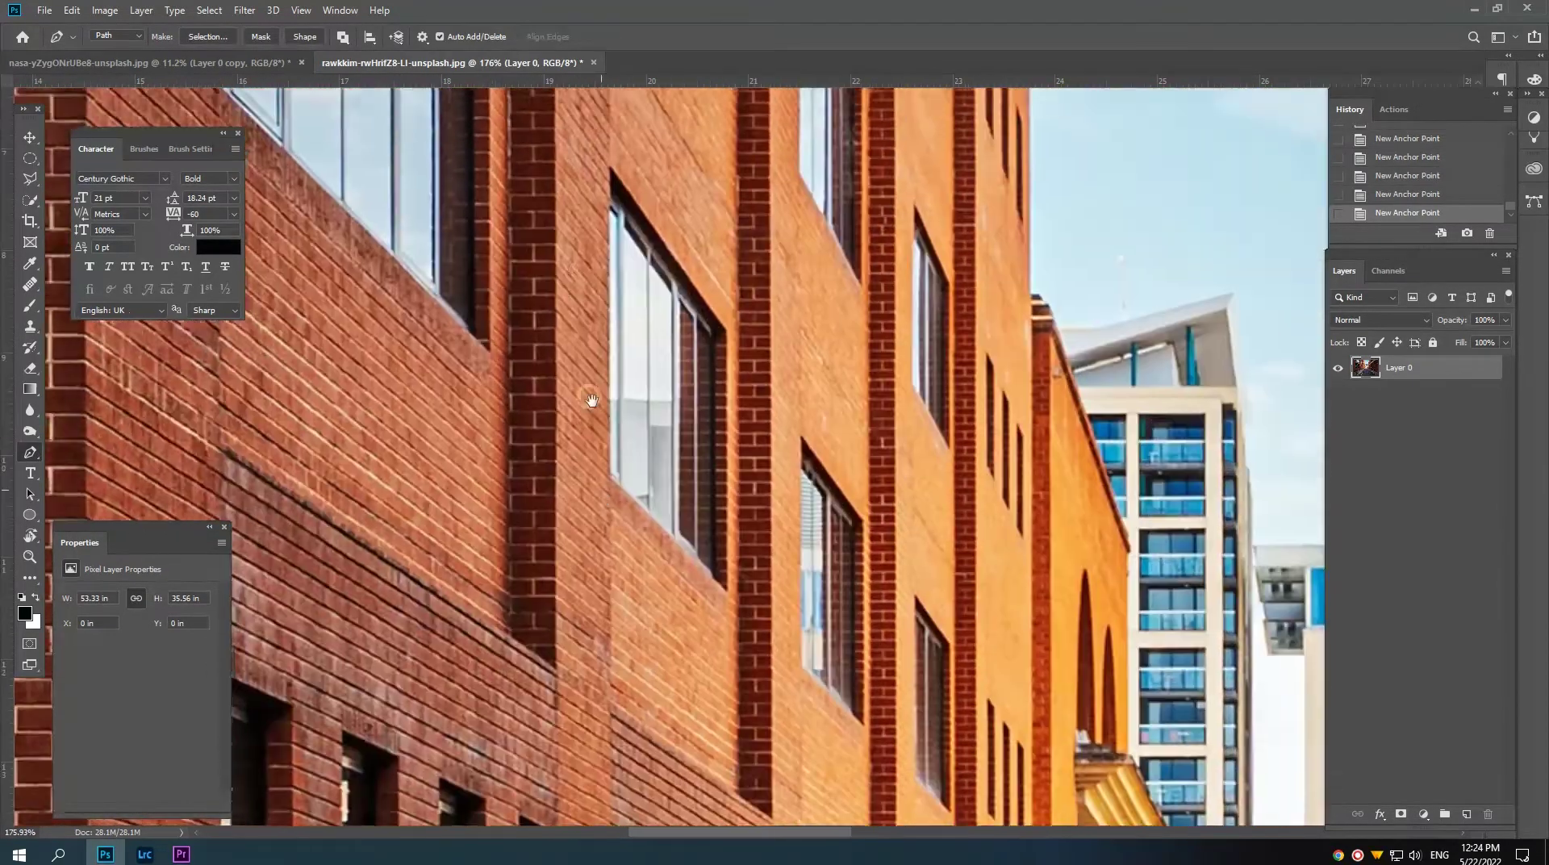
{"action": "scroll", "coordinate": [609, 316], "scroll_direction": "up", "scroll_amount": 3}
{"action": "scroll", "coordinate": [623, 318], "scroll_direction": "up", "scroll_amount": 2}
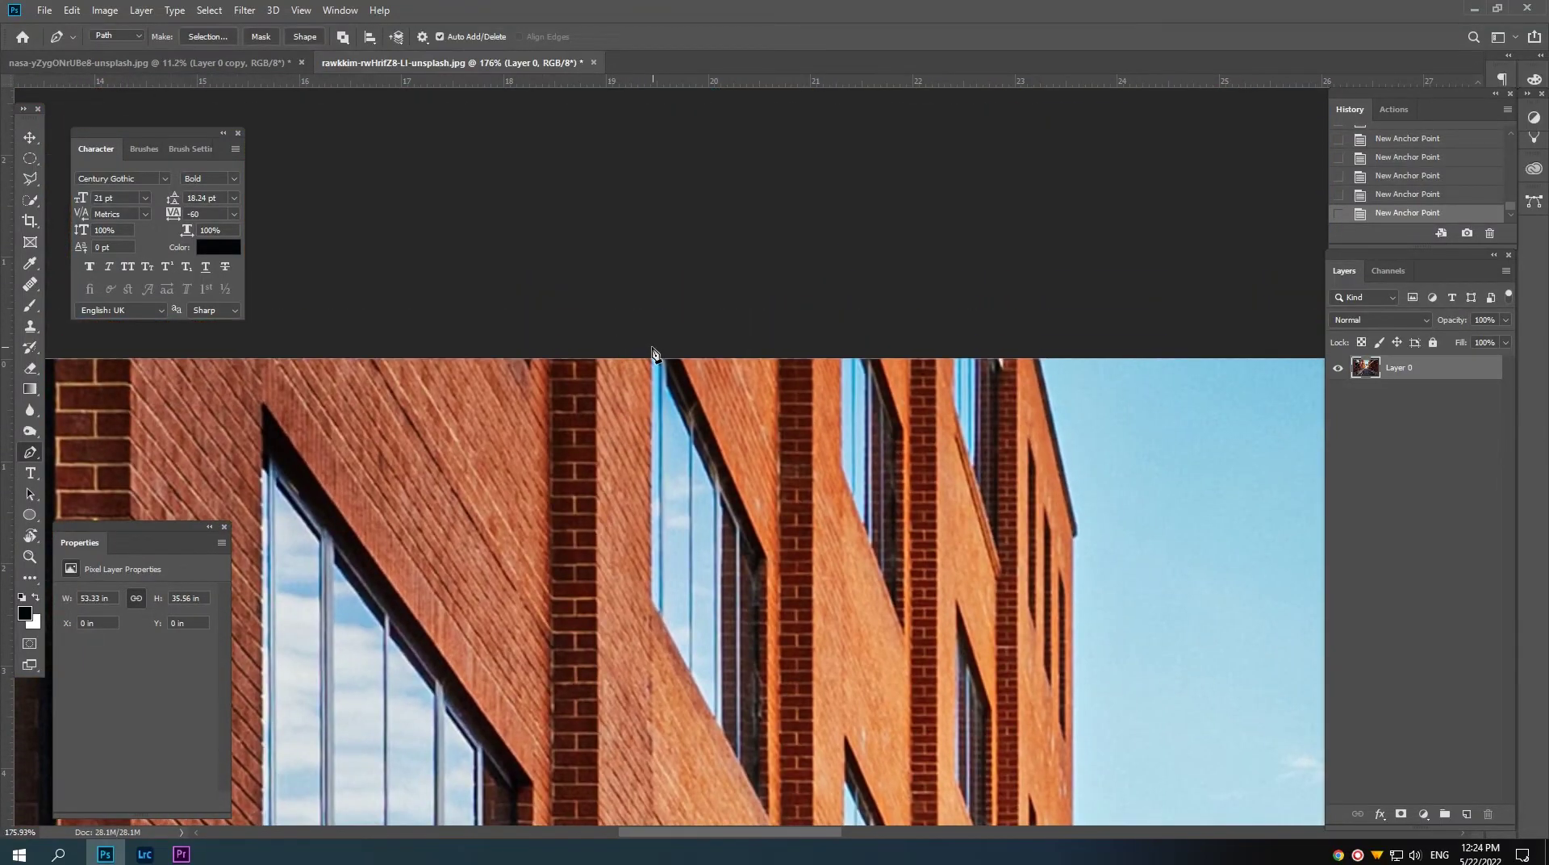
Step: Close the sky outline with anchors beyond the photo's bottom and right corners
{"action": "scroll", "coordinate": [652, 348], "scroll_direction": "down", "scroll_amount": 2}
{"action": "scroll", "coordinate": [655, 355], "scroll_direction": "down", "scroll_amount": 2}
{"action": "scroll", "coordinate": [657, 361], "scroll_direction": "down", "scroll_amount": 2}
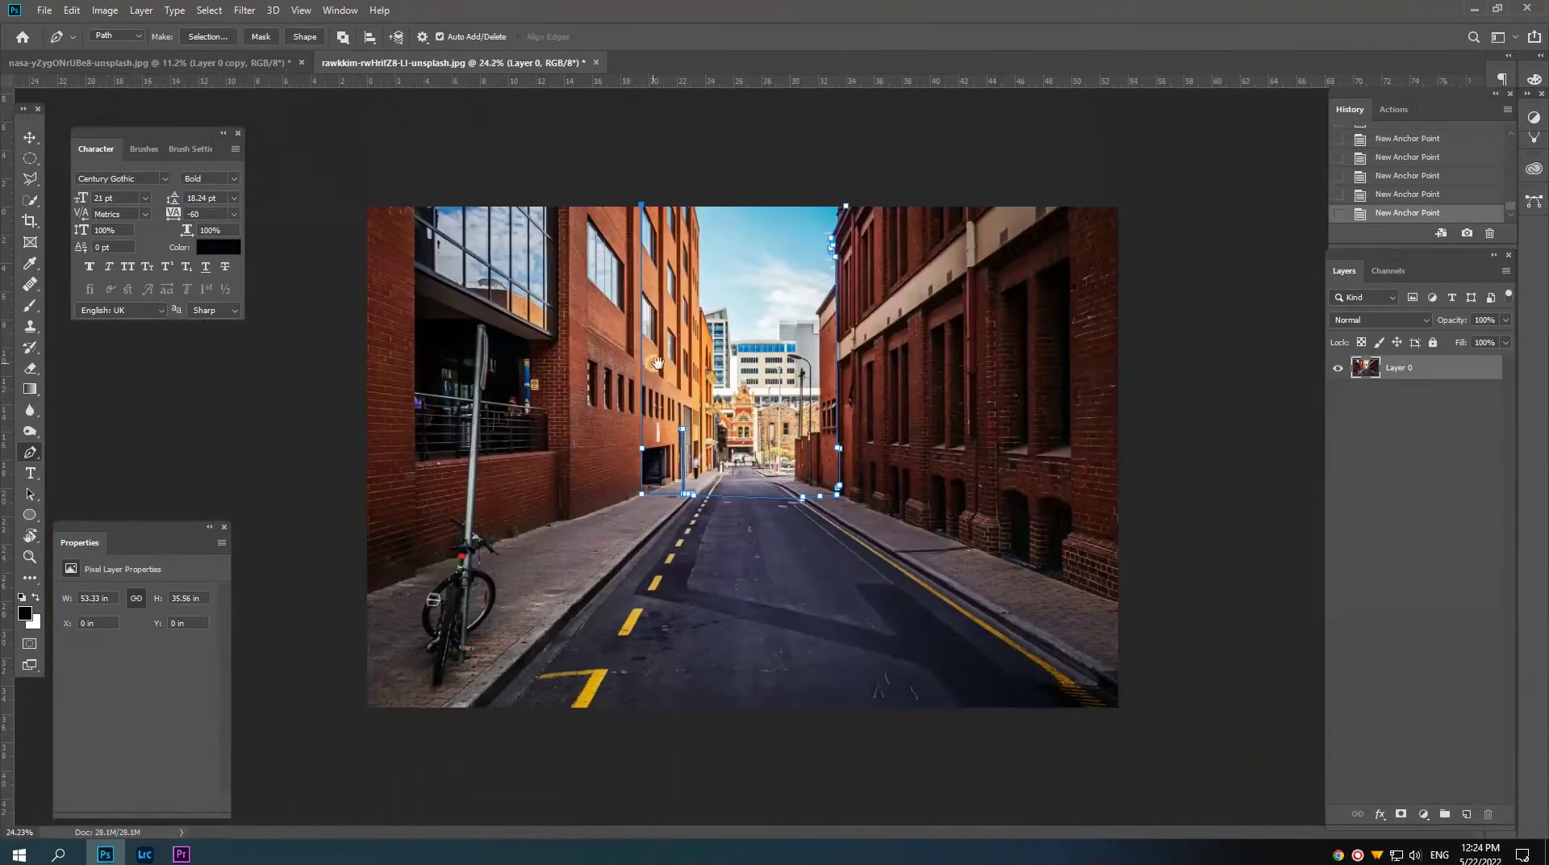
{"action": "scroll", "coordinate": [657, 363], "scroll_direction": "down", "scroll_amount": 1}
{"action": "scroll", "coordinate": [654, 355], "scroll_direction": "down", "scroll_amount": 1}
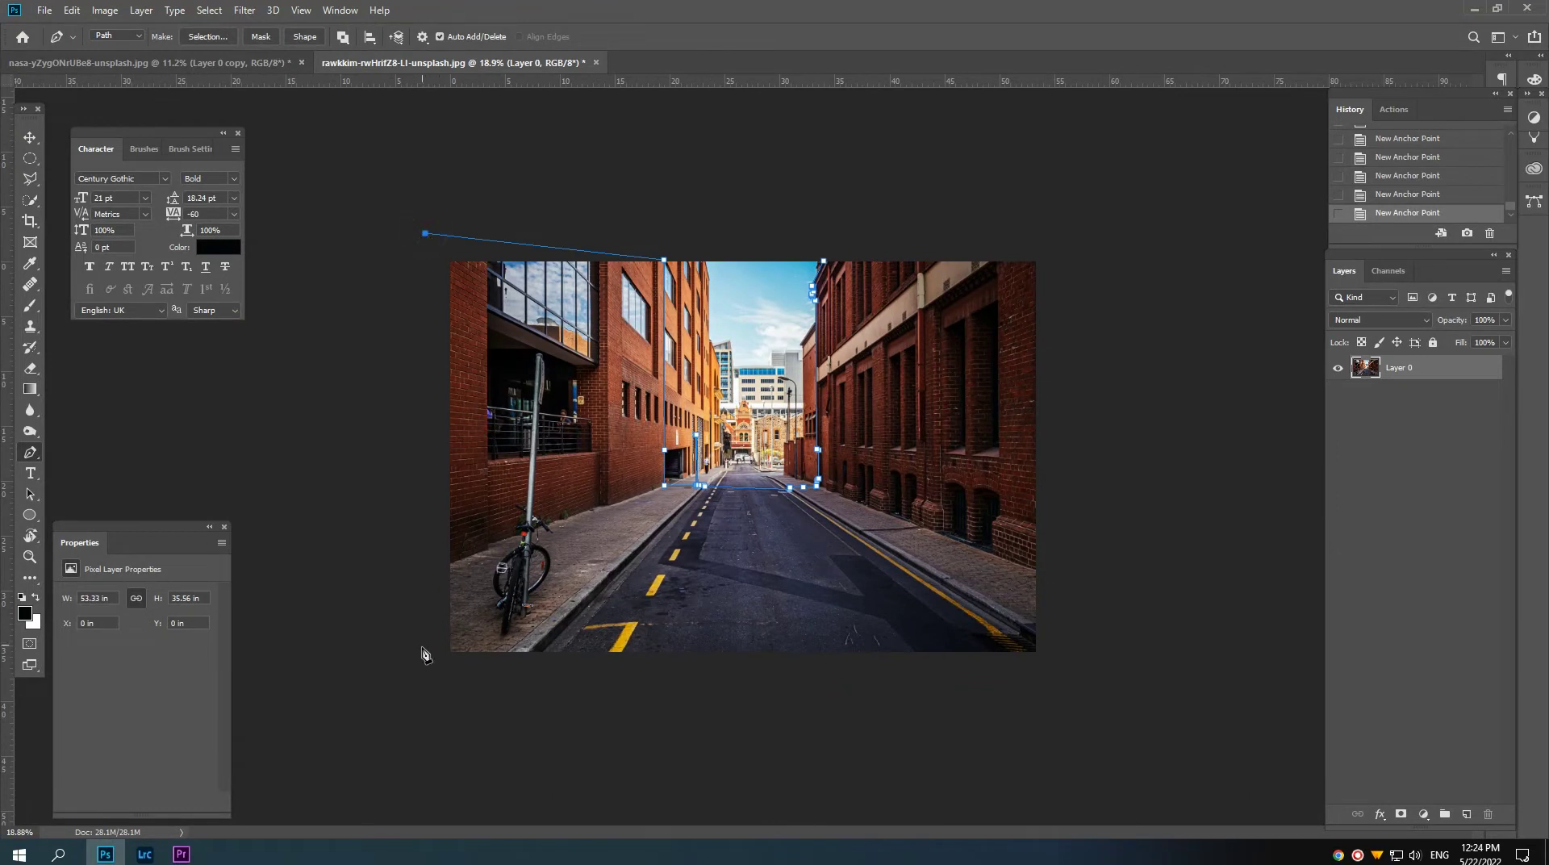
{"action": "left_click", "coordinate": [428, 677]}
{"action": "left_click", "coordinate": [1061, 664]}
{"action": "left_click", "coordinate": [1065, 244]}
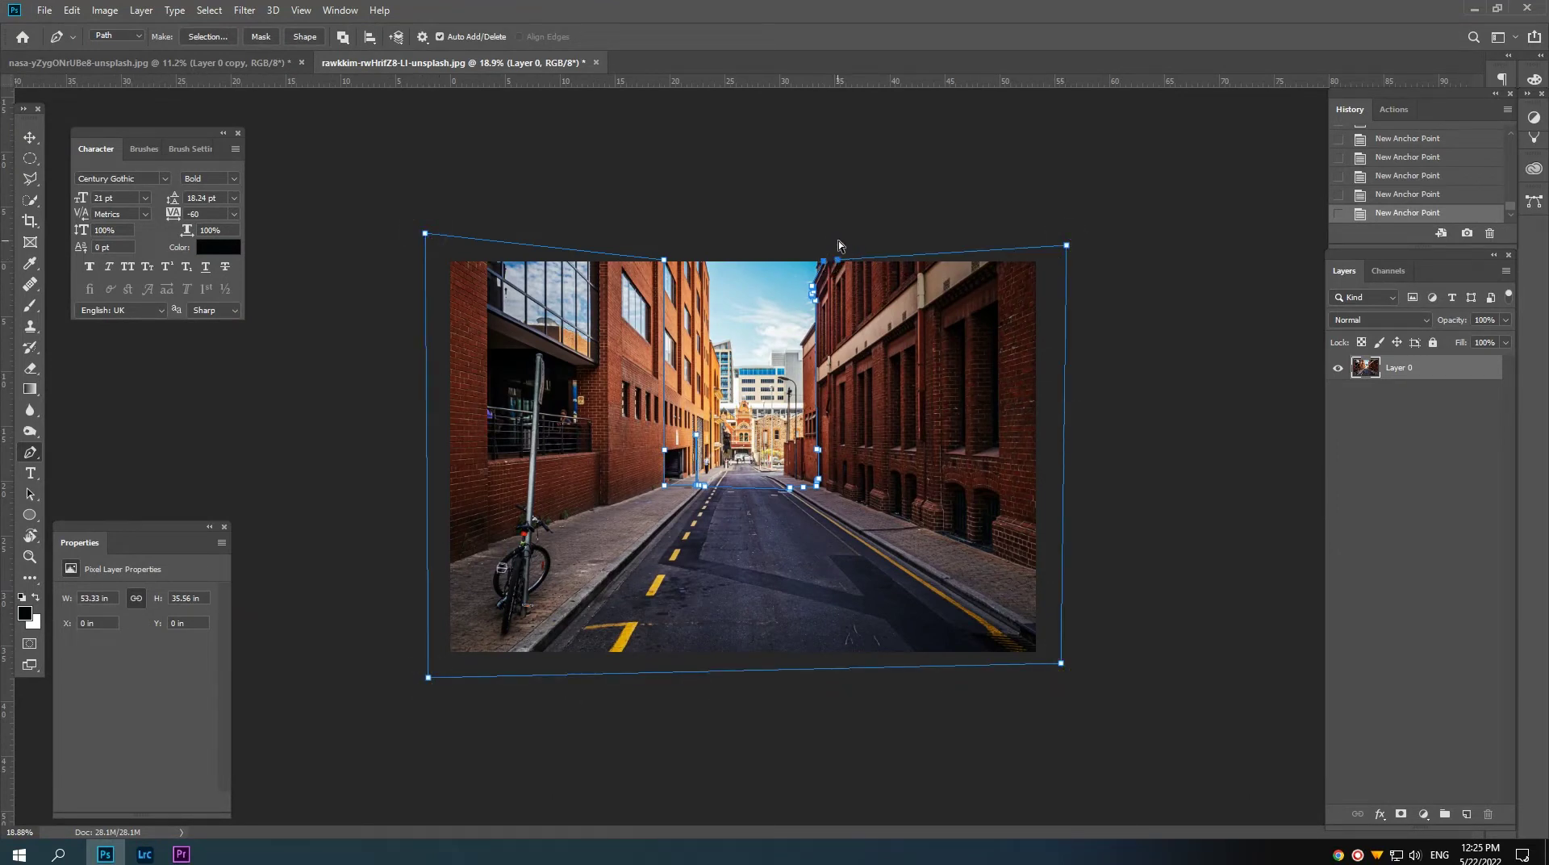
{"action": "left_click", "coordinate": [827, 239]}
{"action": "left_click", "coordinate": [825, 261]}
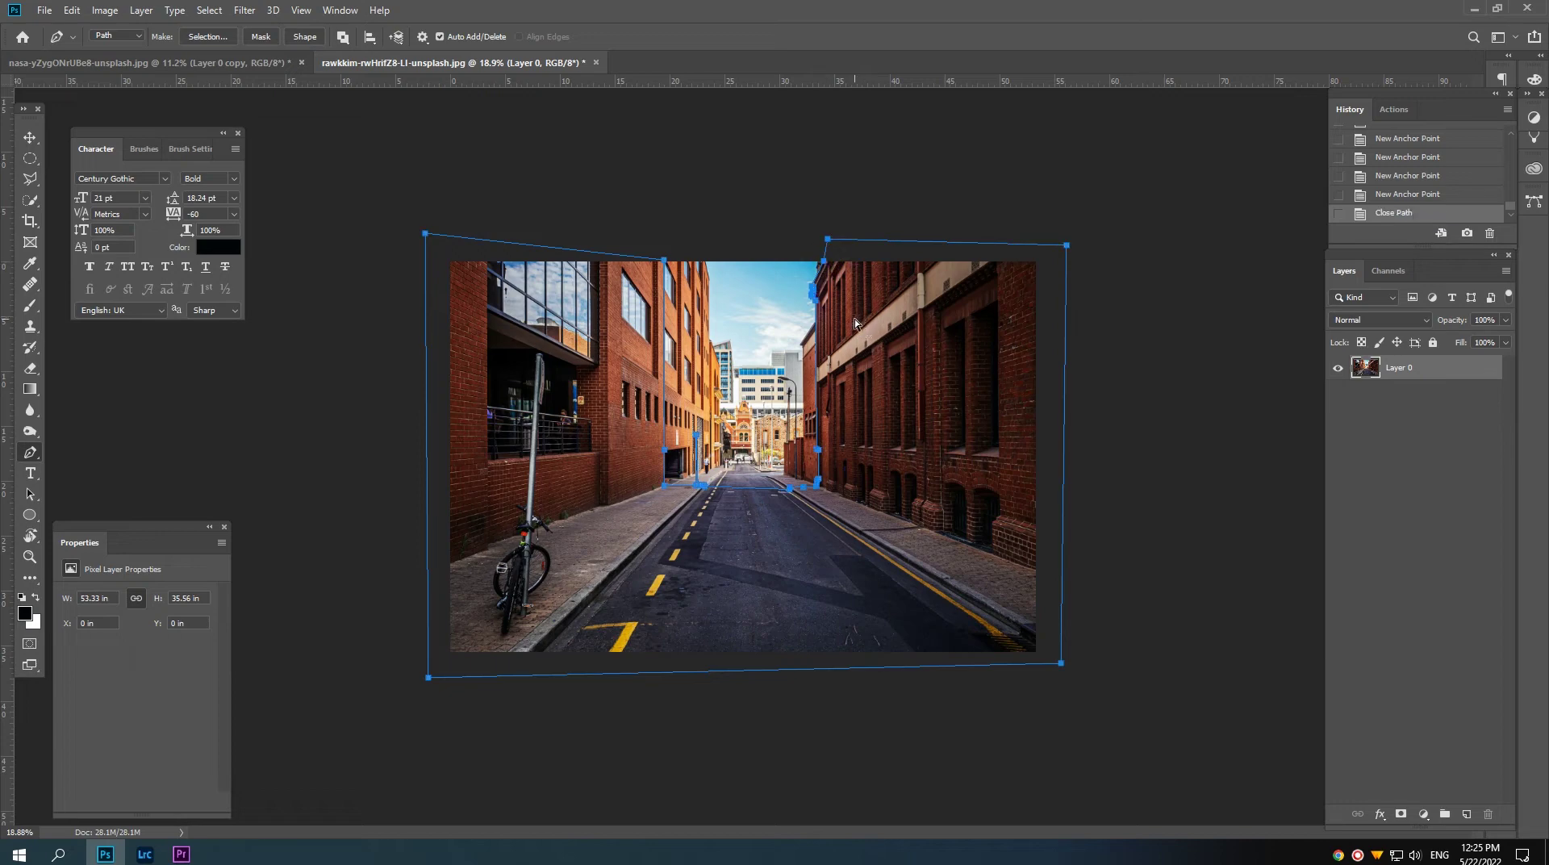
Step: Turn the outline into a layer mask hiding the sky, then bring up New Document settings
{"action": "key", "text": "ctrl+Return"}
{"action": "left_click", "coordinate": [1401, 813]}
{"action": "scroll", "coordinate": [791, 532], "scroll_direction": "up", "scroll_amount": 2}
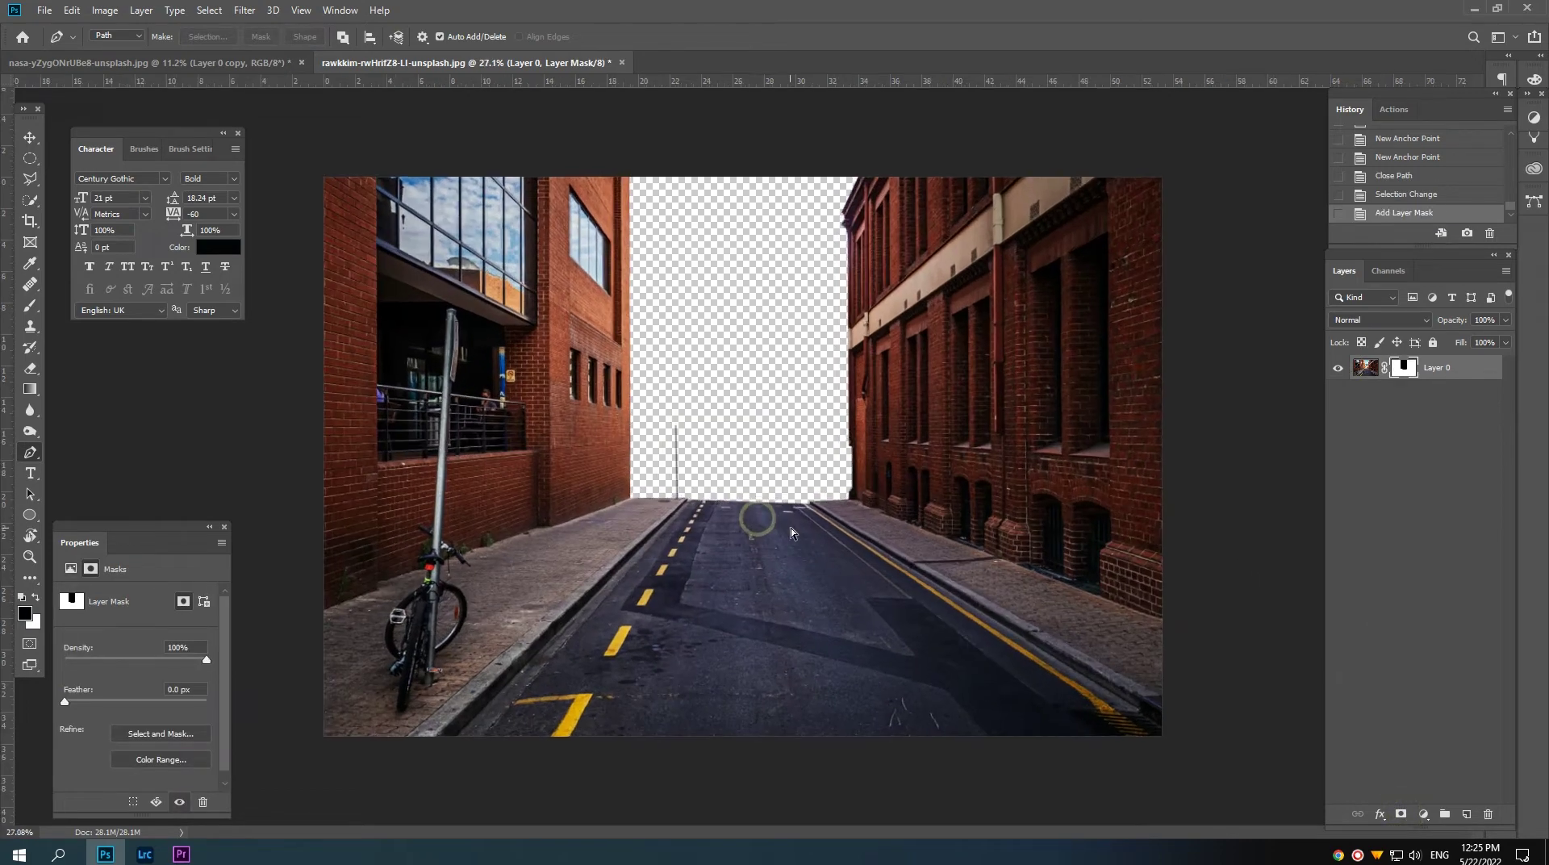
{"action": "key", "text": "v"}
{"action": "scroll", "coordinate": [756, 500], "scroll_direction": "up", "scroll_amount": 2}
{"action": "scroll", "coordinate": [756, 500], "scroll_direction": "down", "scroll_amount": 1}
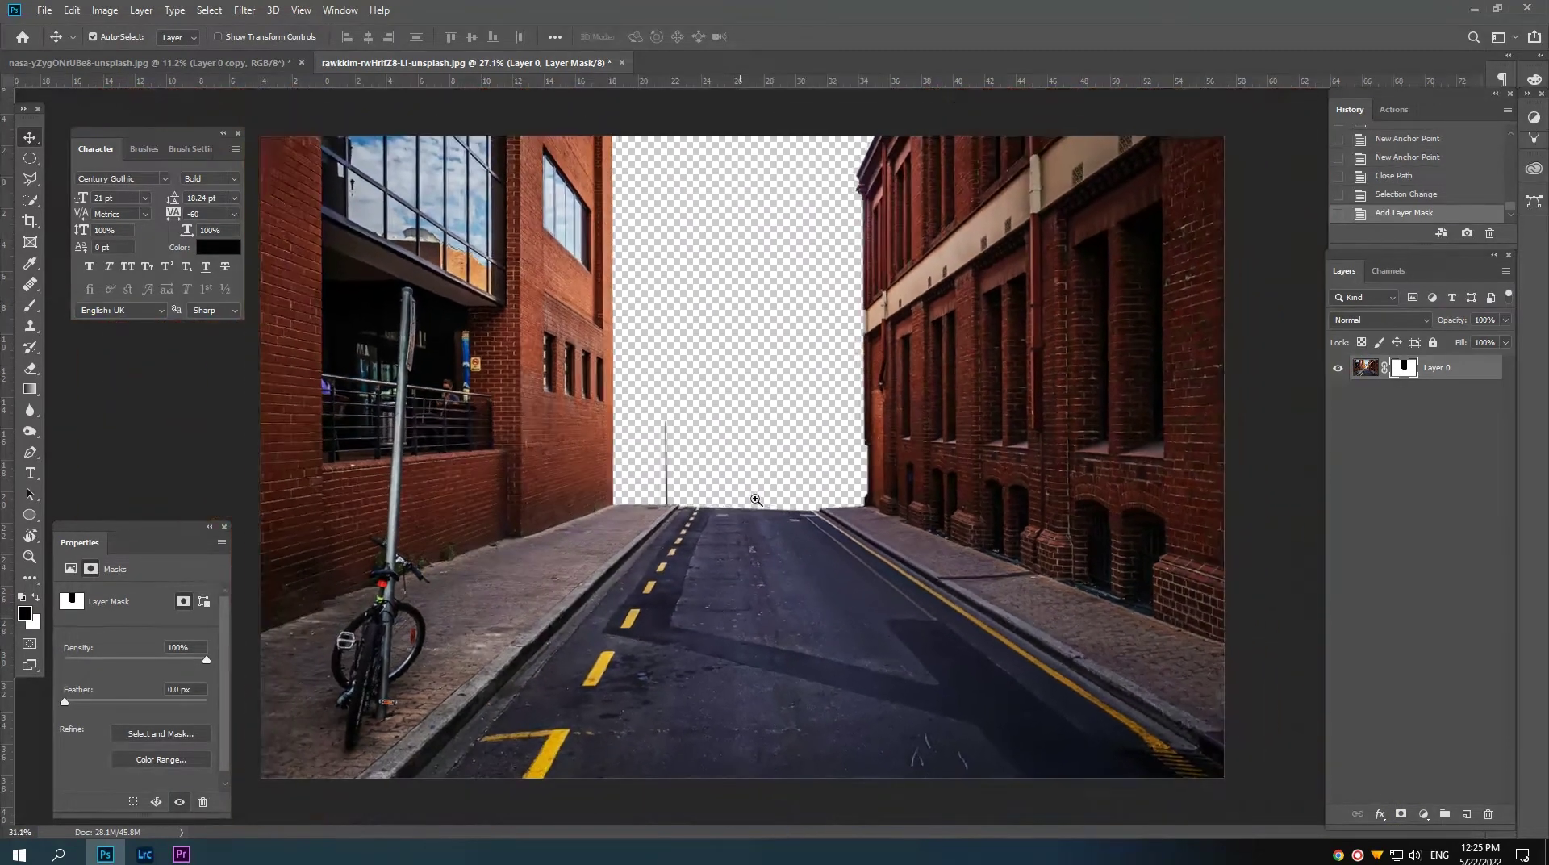
{"action": "scroll", "coordinate": [756, 500], "scroll_direction": "down", "scroll_amount": 1}
{"action": "scroll", "coordinate": [756, 501], "scroll_direction": "down", "scroll_amount": 1}
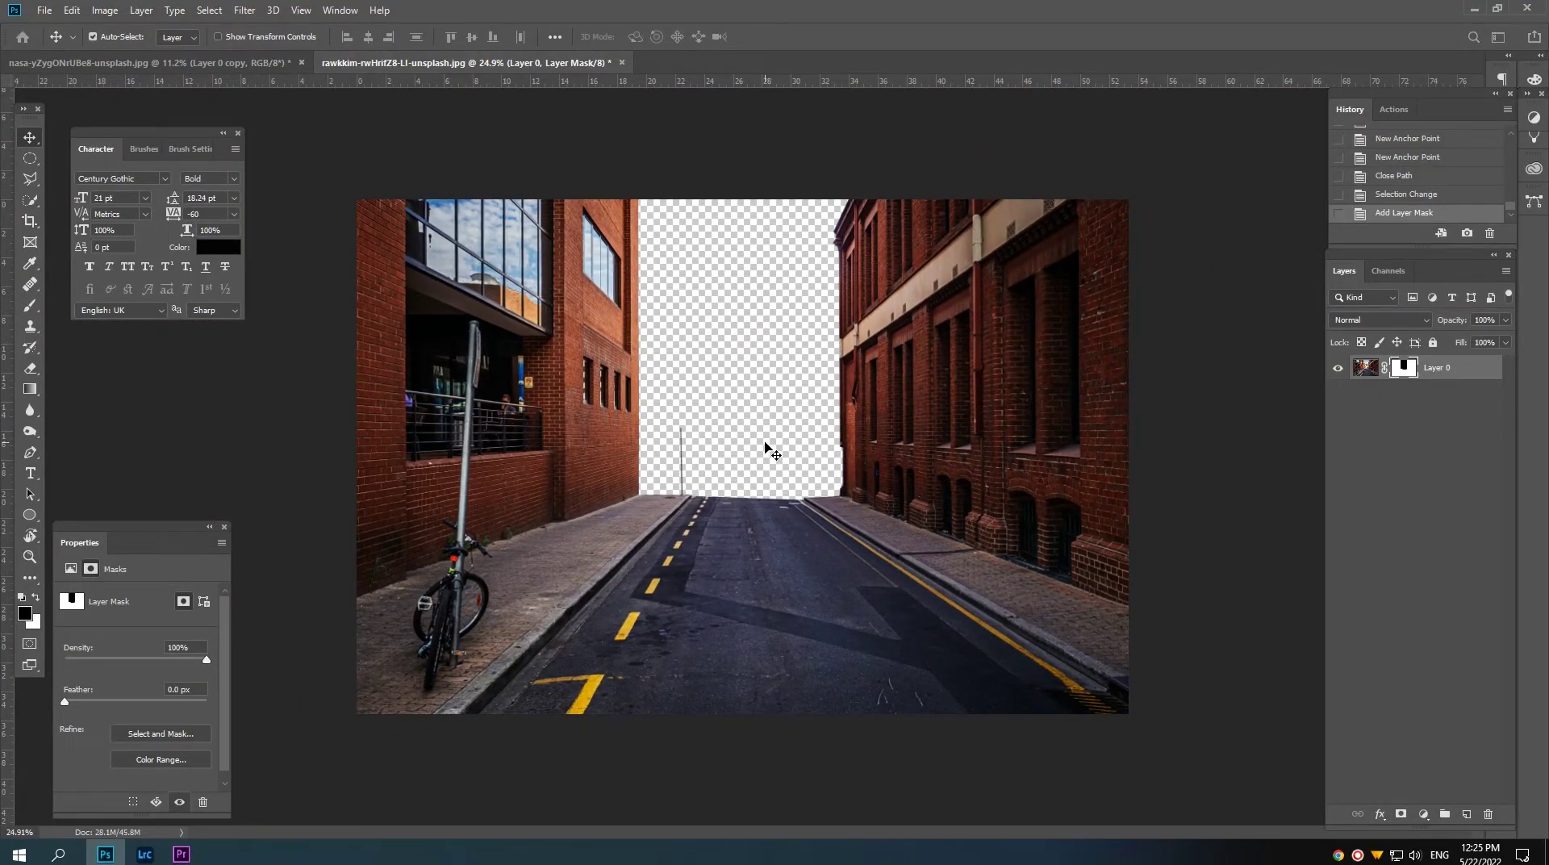
{"action": "key", "text": "ctrl+n"}
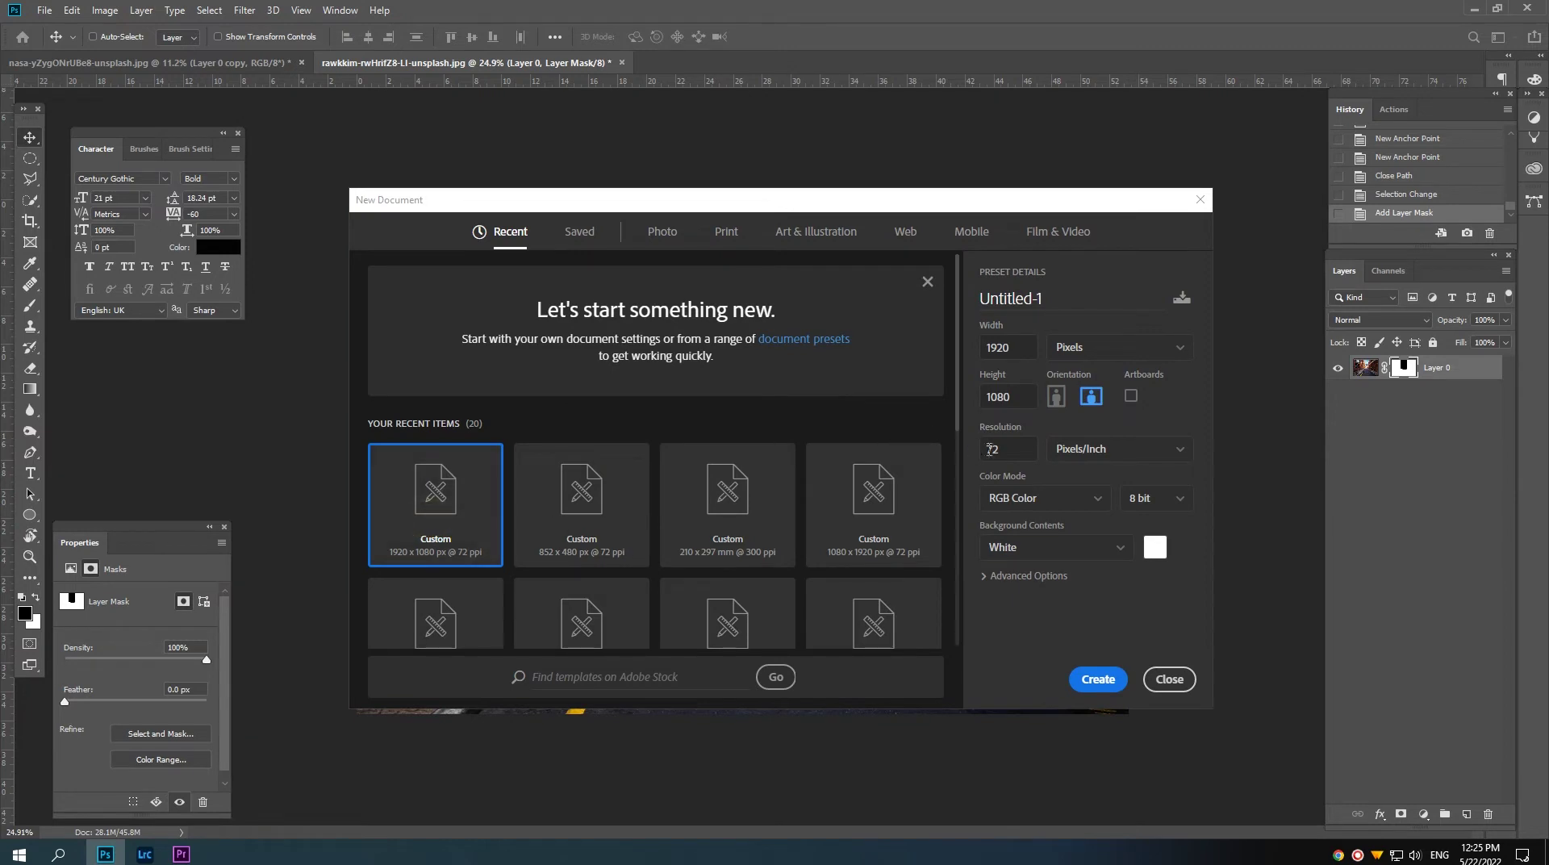
Step: Create a 1920×1080, 300 ppi document and drag the masked street layer into it
{"action": "double_click", "coordinate": [991, 450]}
{"action": "type", "text": "300"}
{"action": "left_click", "coordinate": [1098, 680]}
{"action": "scroll", "coordinate": [718, 371], "scroll_direction": "down", "scroll_amount": 3}
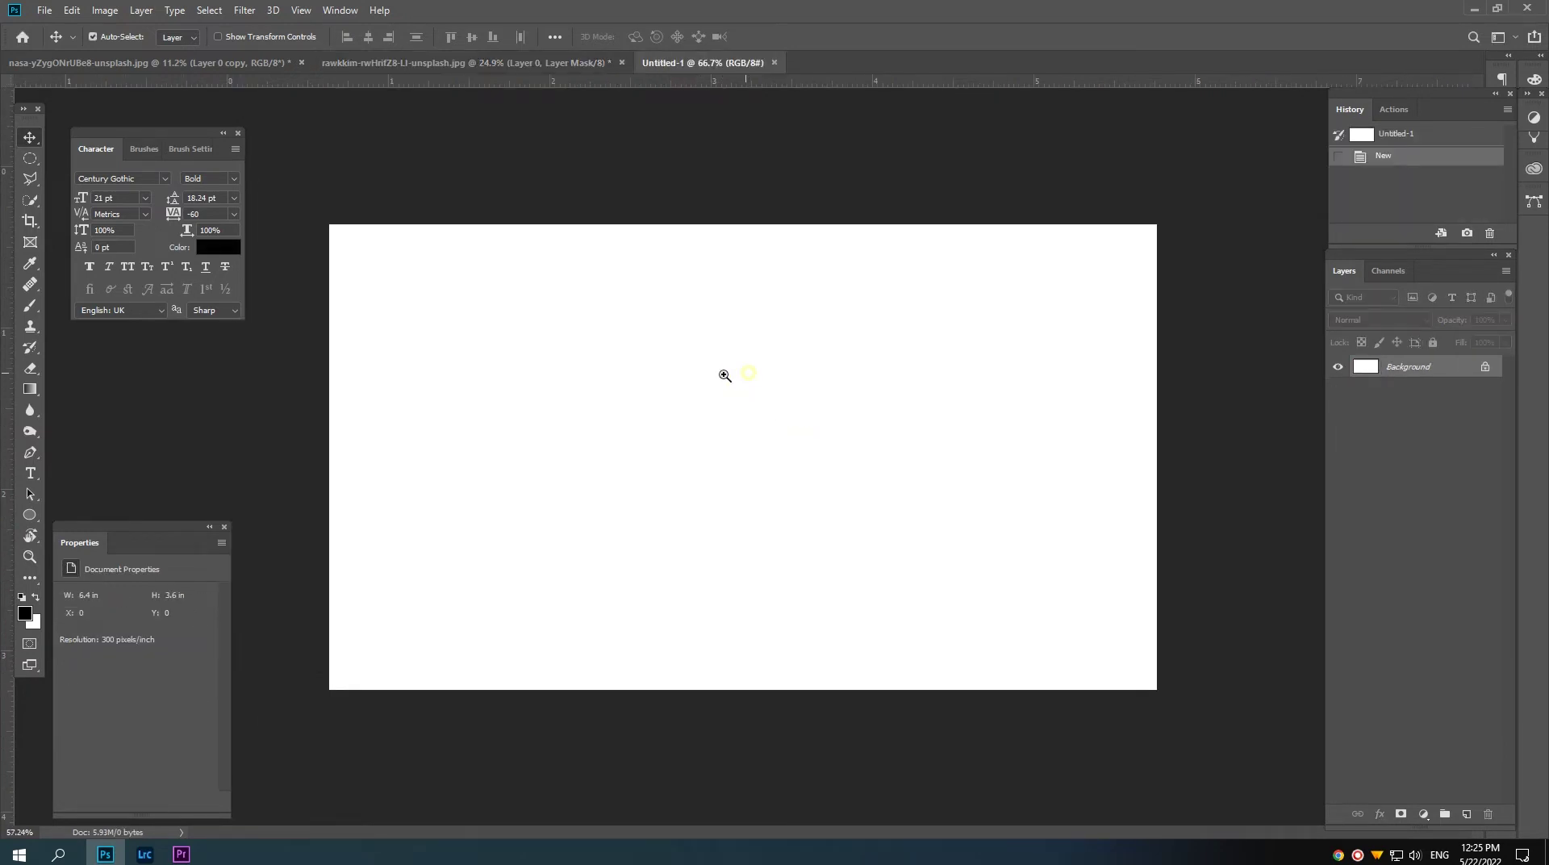
{"action": "left_click", "coordinate": [571, 62]}
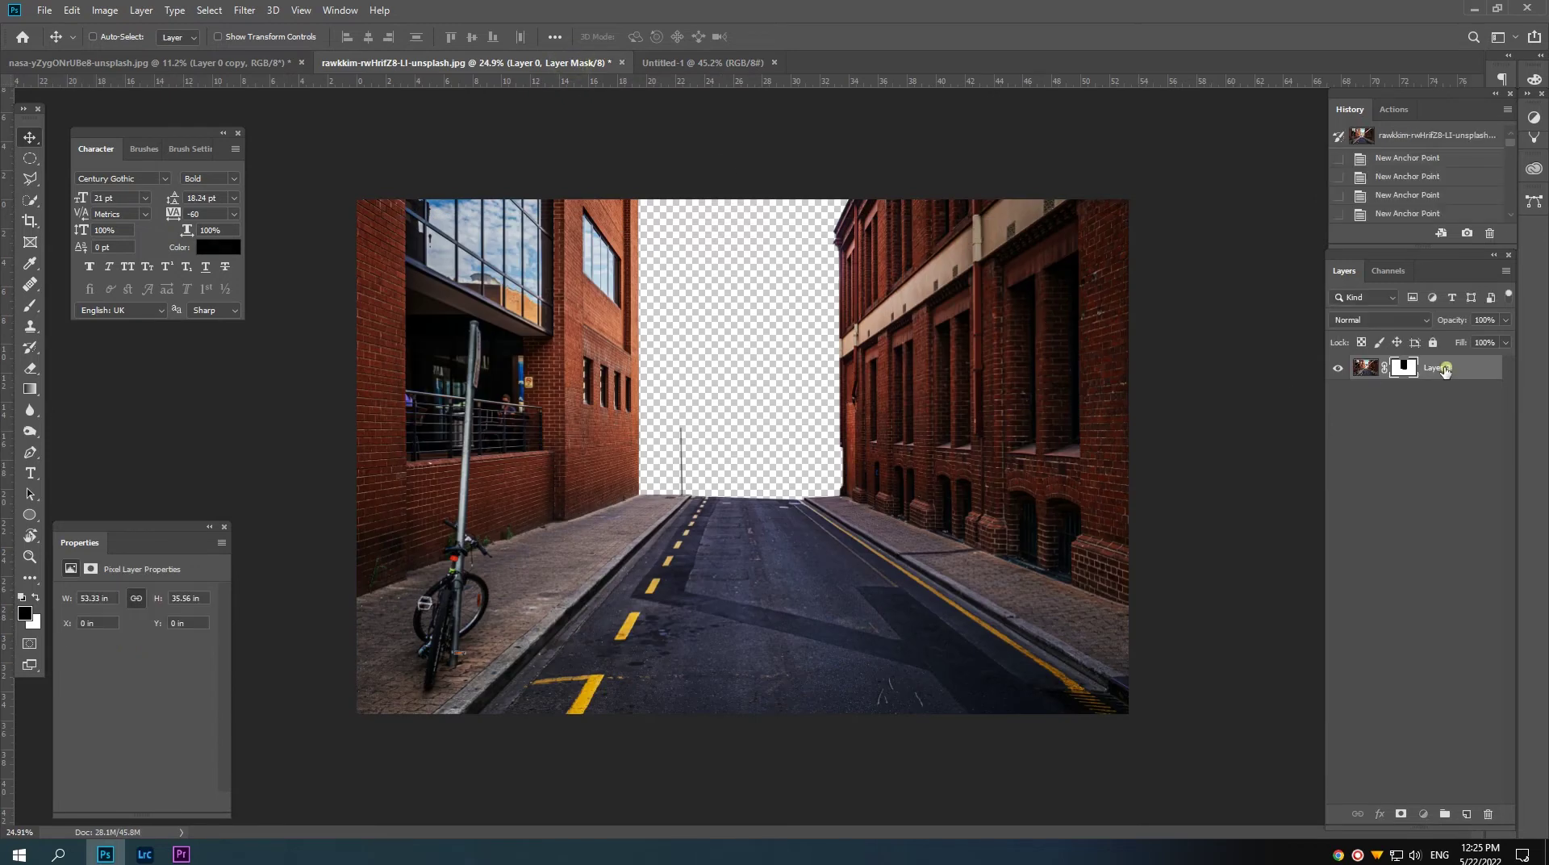
{"action": "left_click_drag", "start_coordinate": [1444, 369], "coordinate": [786, 436]}
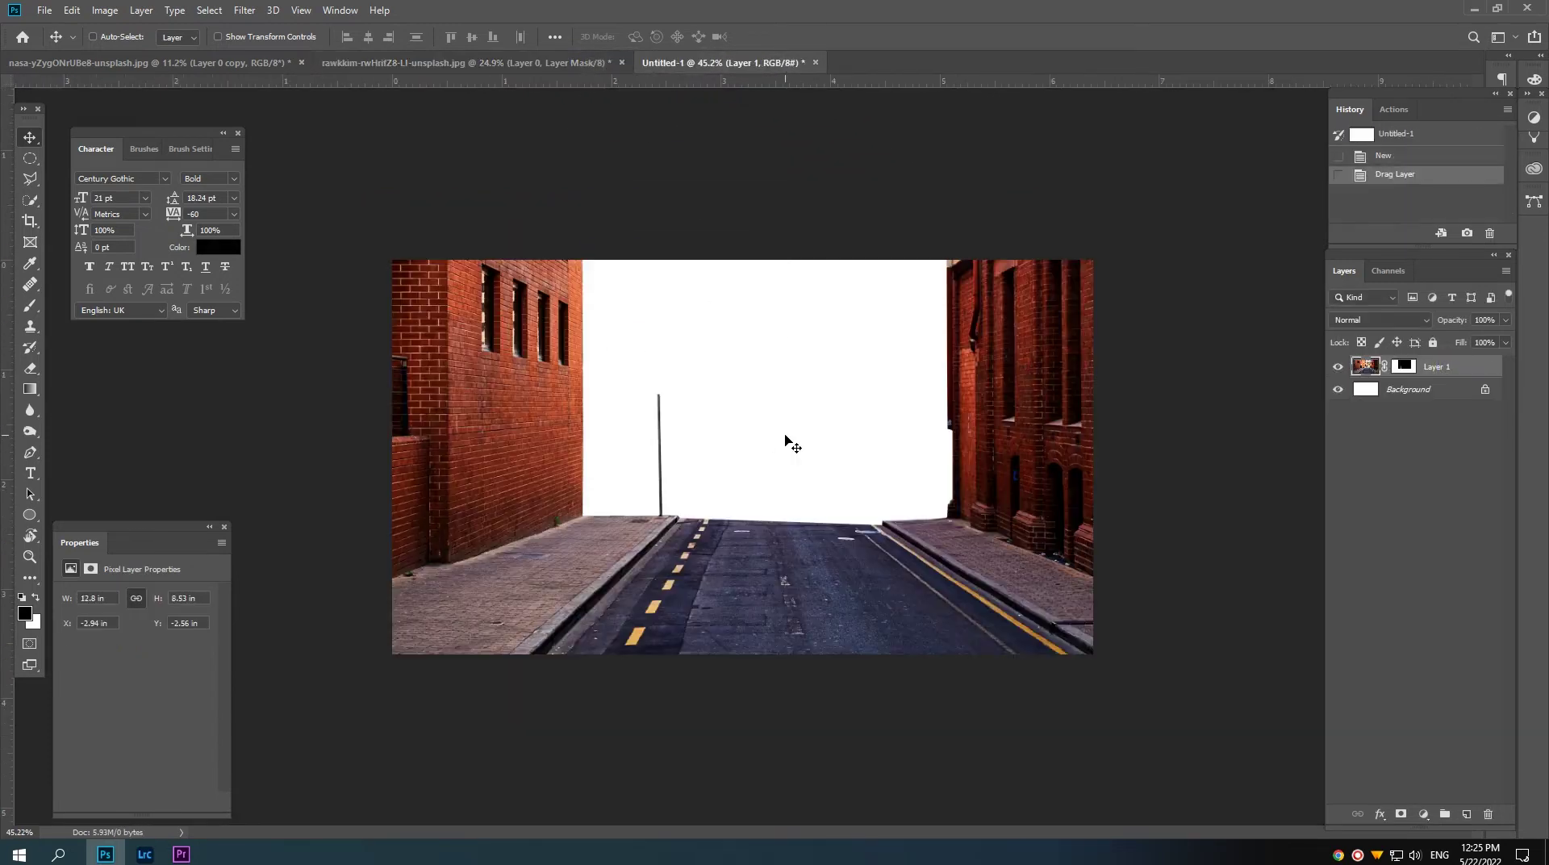
{"action": "scroll", "coordinate": [786, 436], "scroll_direction": "down", "scroll_amount": 3}
Step: Free-transform the street photo to fill the canvas, left-aligned and about 3.93 in tall
{"action": "key", "text": "ctrl+t"}
{"action": "left_click_drag", "start_coordinate": [774, 446], "coordinate": [926, 564]}
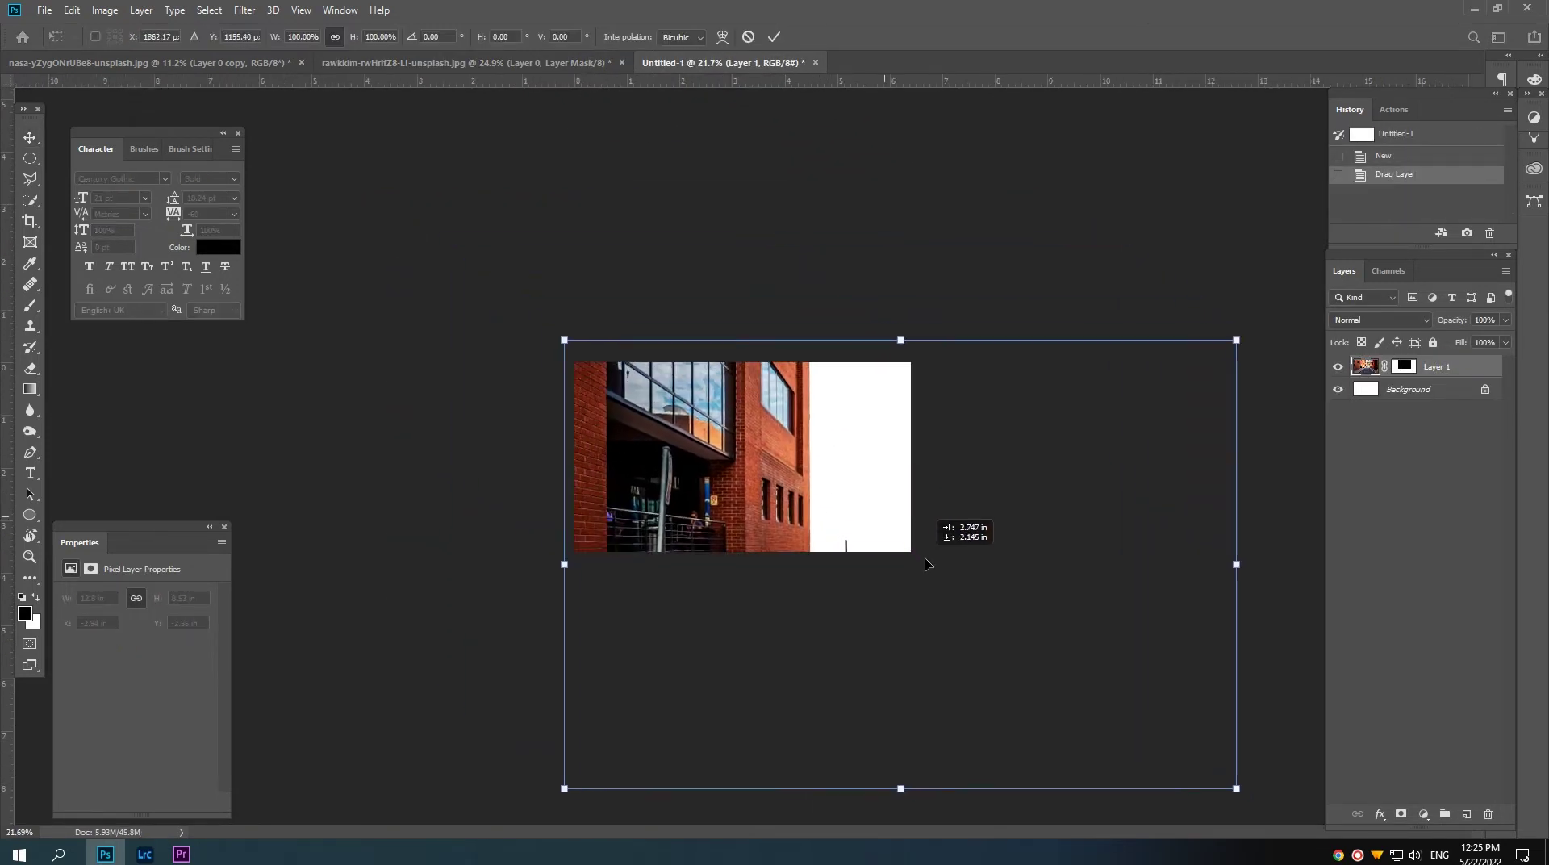
{"action": "scroll", "coordinate": [920, 564], "scroll_direction": "down", "scroll_amount": 2}
{"action": "scroll", "coordinate": [920, 565], "scroll_direction": "down", "scroll_amount": 2}
{"action": "left_click_drag", "start_coordinate": [1004, 639], "coordinate": [837, 529]}
{"action": "scroll", "coordinate": [948, 579], "scroll_direction": "up", "scroll_amount": 4}
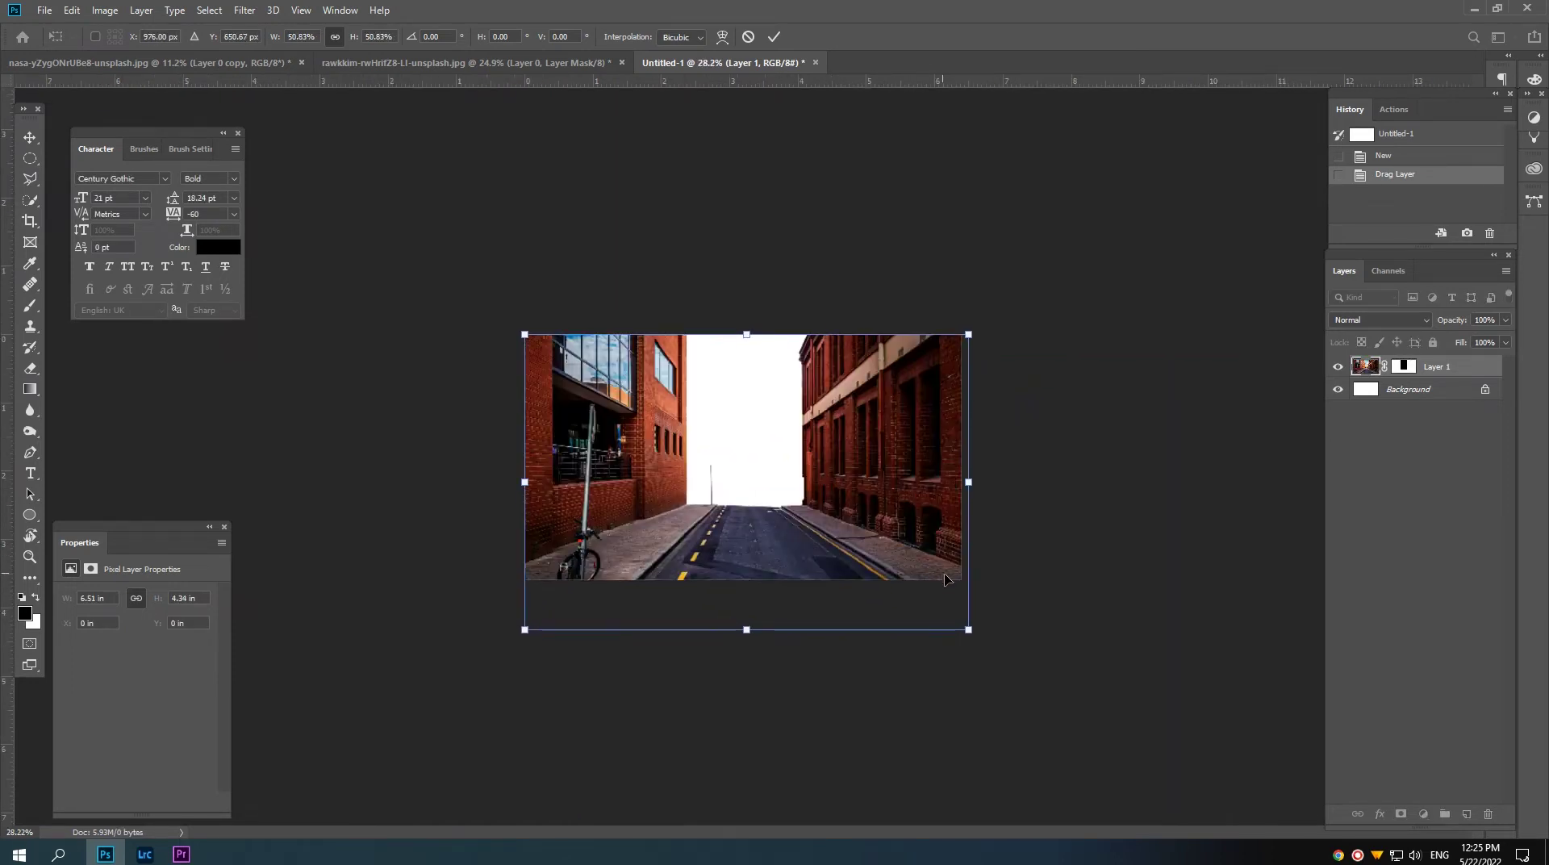
{"action": "scroll", "coordinate": [948, 579], "scroll_direction": "up", "scroll_amount": 1}
{"action": "left_click_drag", "start_coordinate": [990, 645], "coordinate": [981, 641]}
{"action": "left_click_drag", "start_coordinate": [743, 641], "coordinate": [743, 590]}
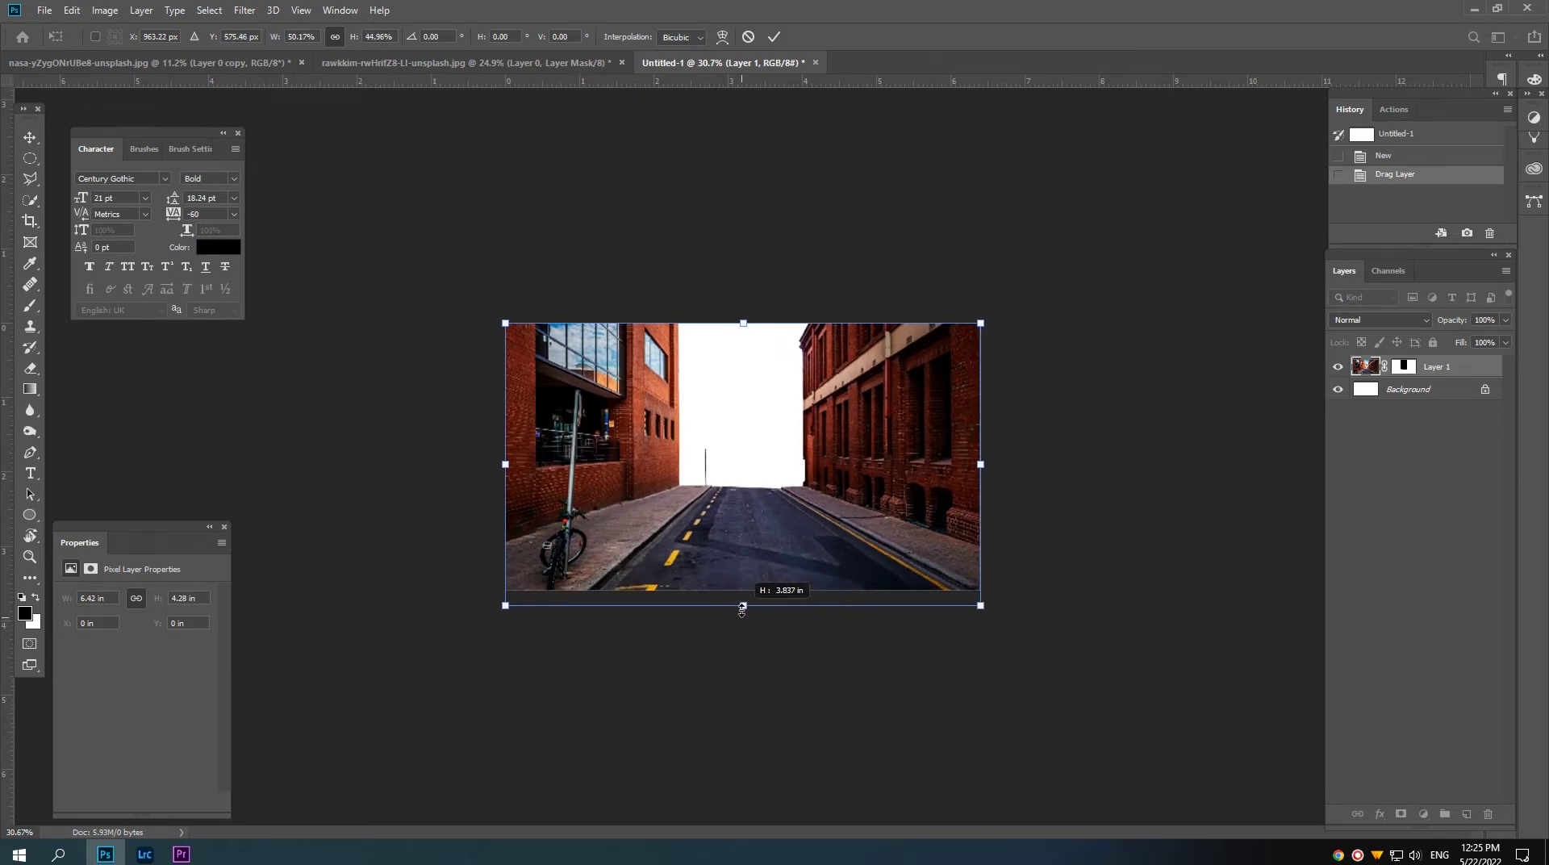
{"action": "left_click_drag", "start_coordinate": [751, 521], "coordinate": [748, 526]}
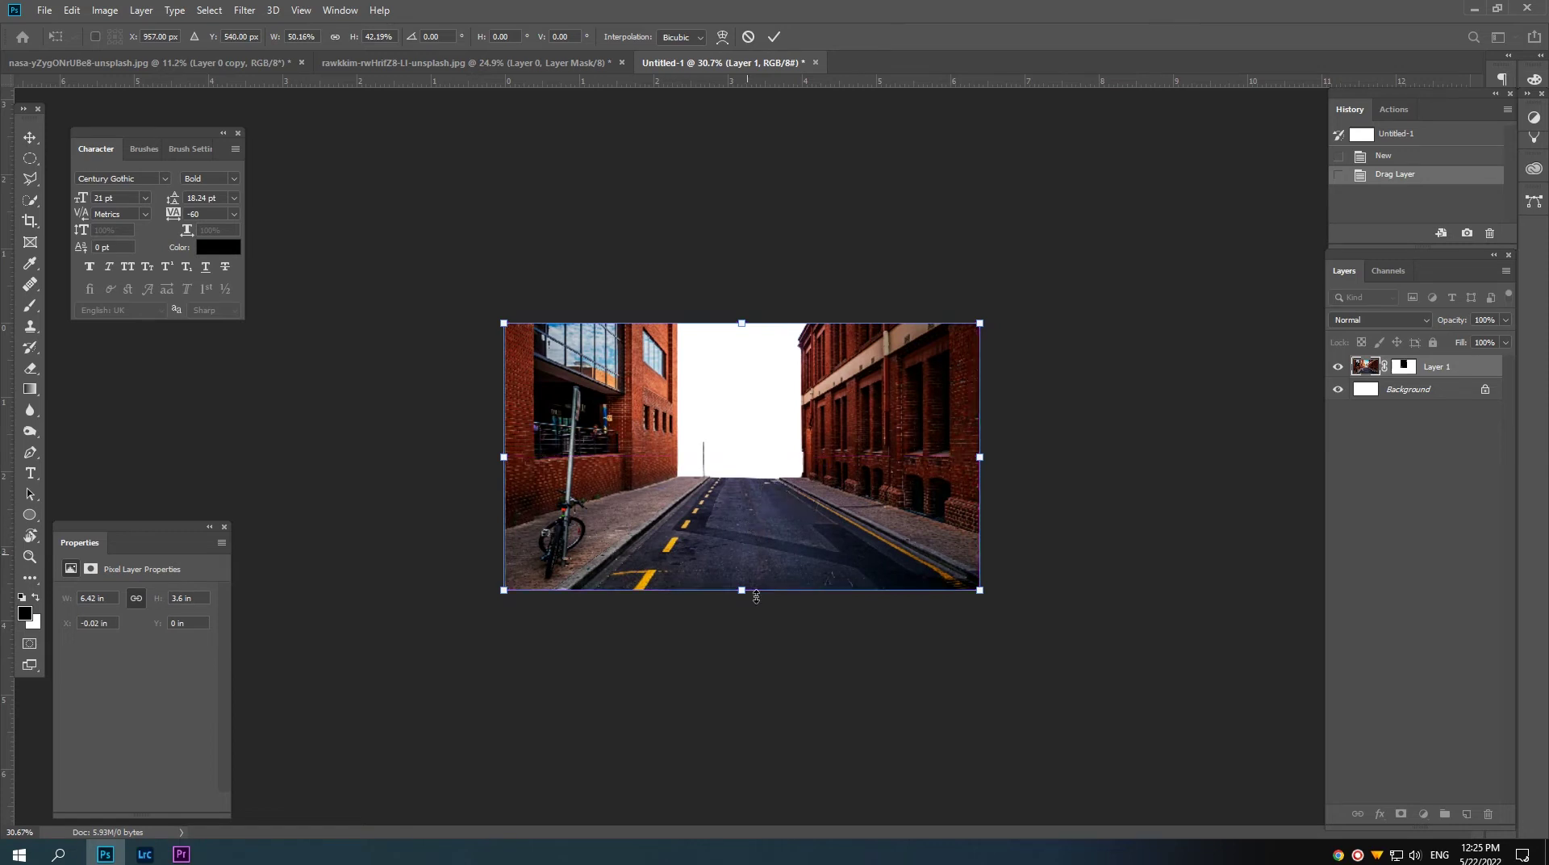
{"action": "left_click_drag", "start_coordinate": [742, 591], "coordinate": [739, 618]}
{"action": "left_click_drag", "start_coordinate": [740, 617], "coordinate": [751, 615]}
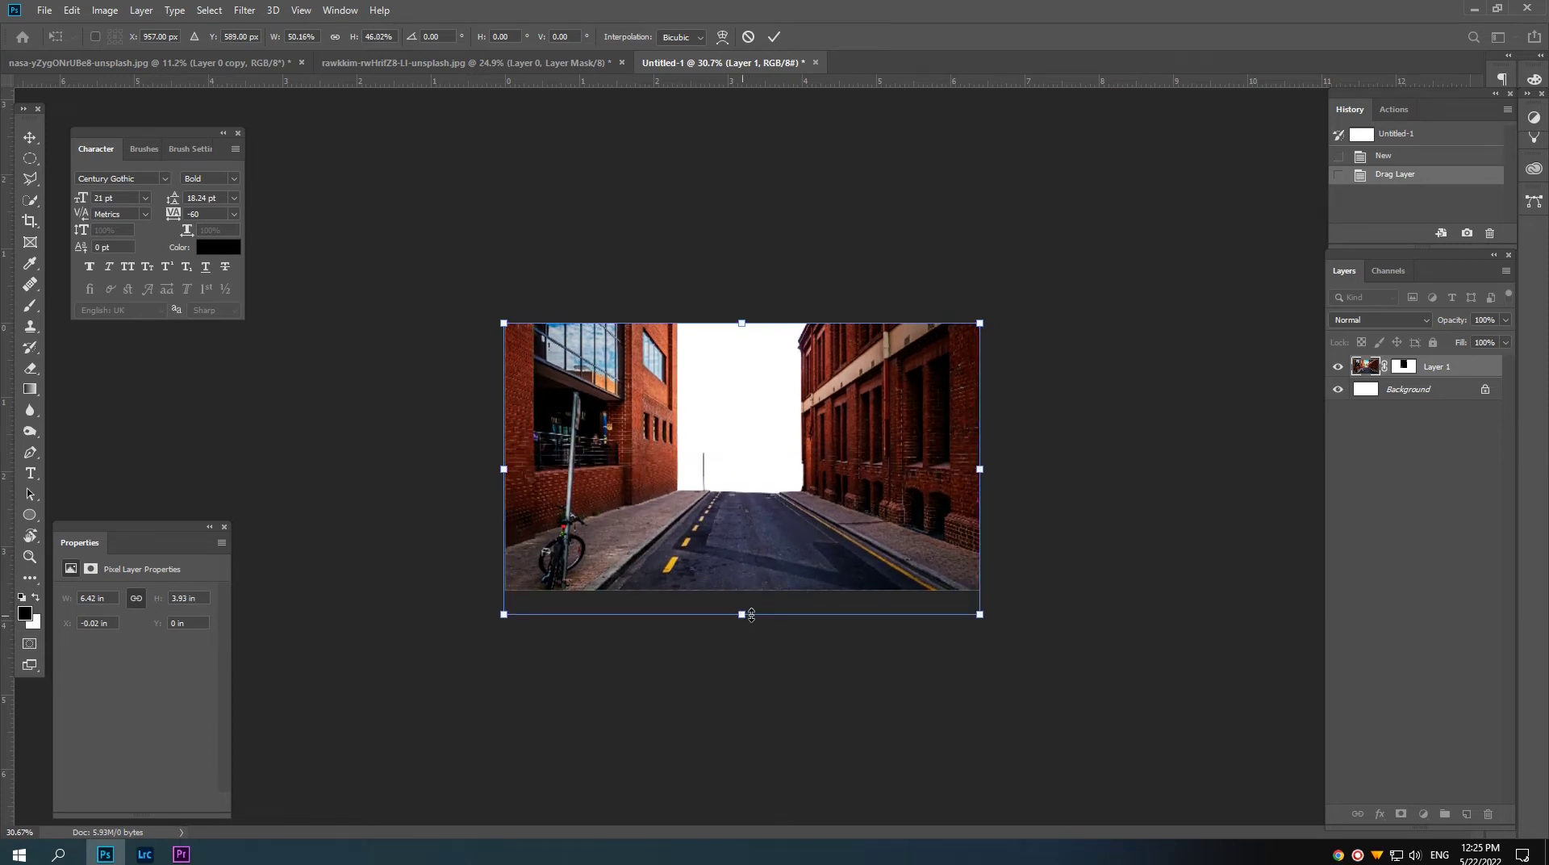
{"action": "key", "text": "Return"}
Step: Zoom in on the composite and select Layer 1's mask
{"action": "scroll", "coordinate": [691, 490], "scroll_direction": "up", "scroll_amount": 2}
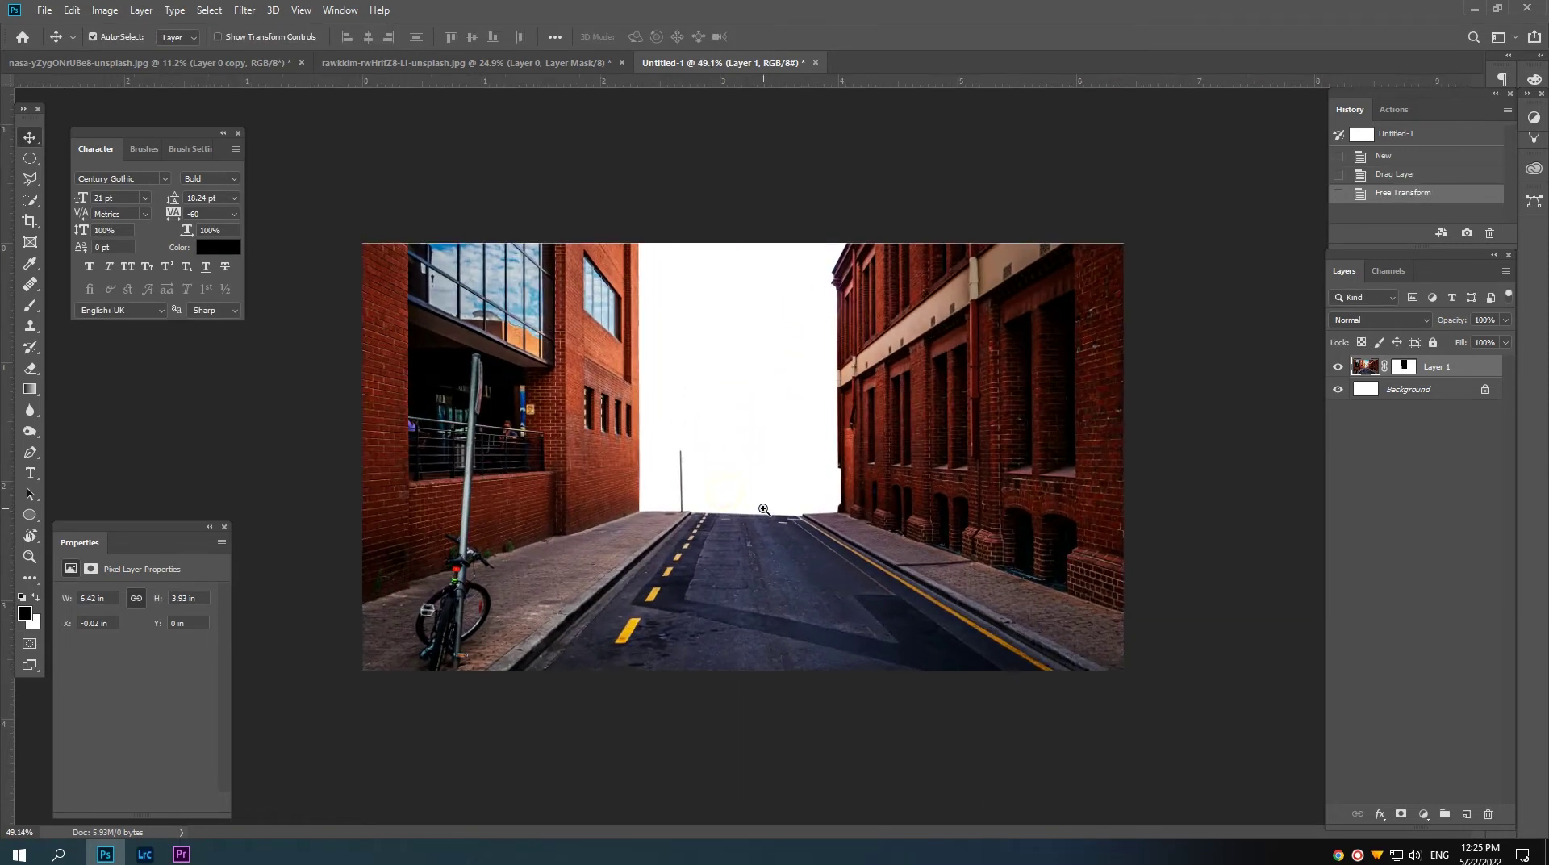
{"action": "left_click_drag", "start_coordinate": [690, 491], "coordinate": [699, 500]}
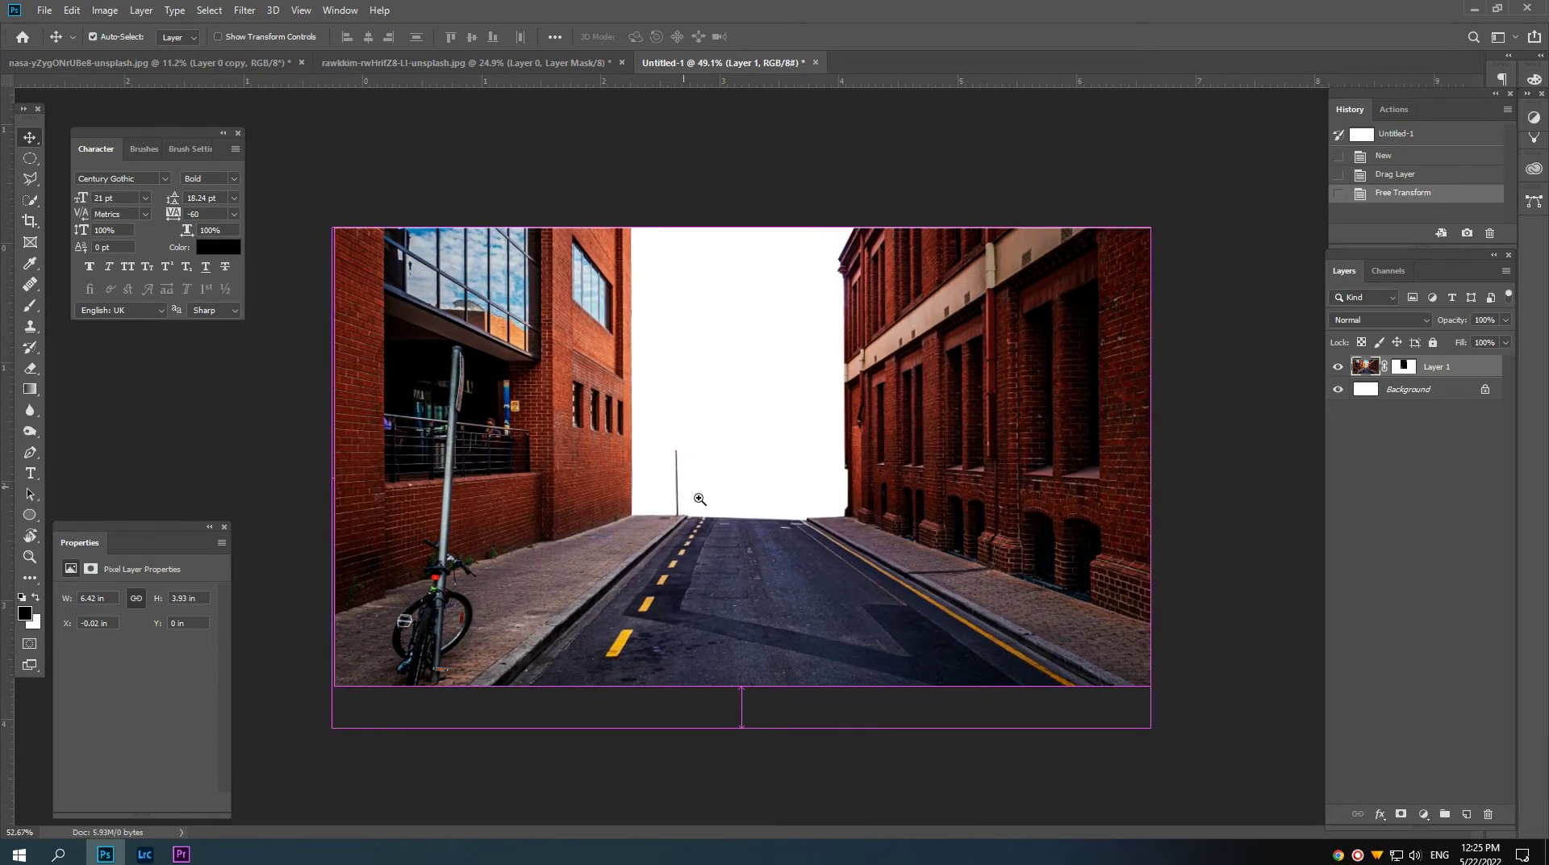
{"action": "scroll", "coordinate": [700, 500], "scroll_direction": "down", "scroll_amount": 1}
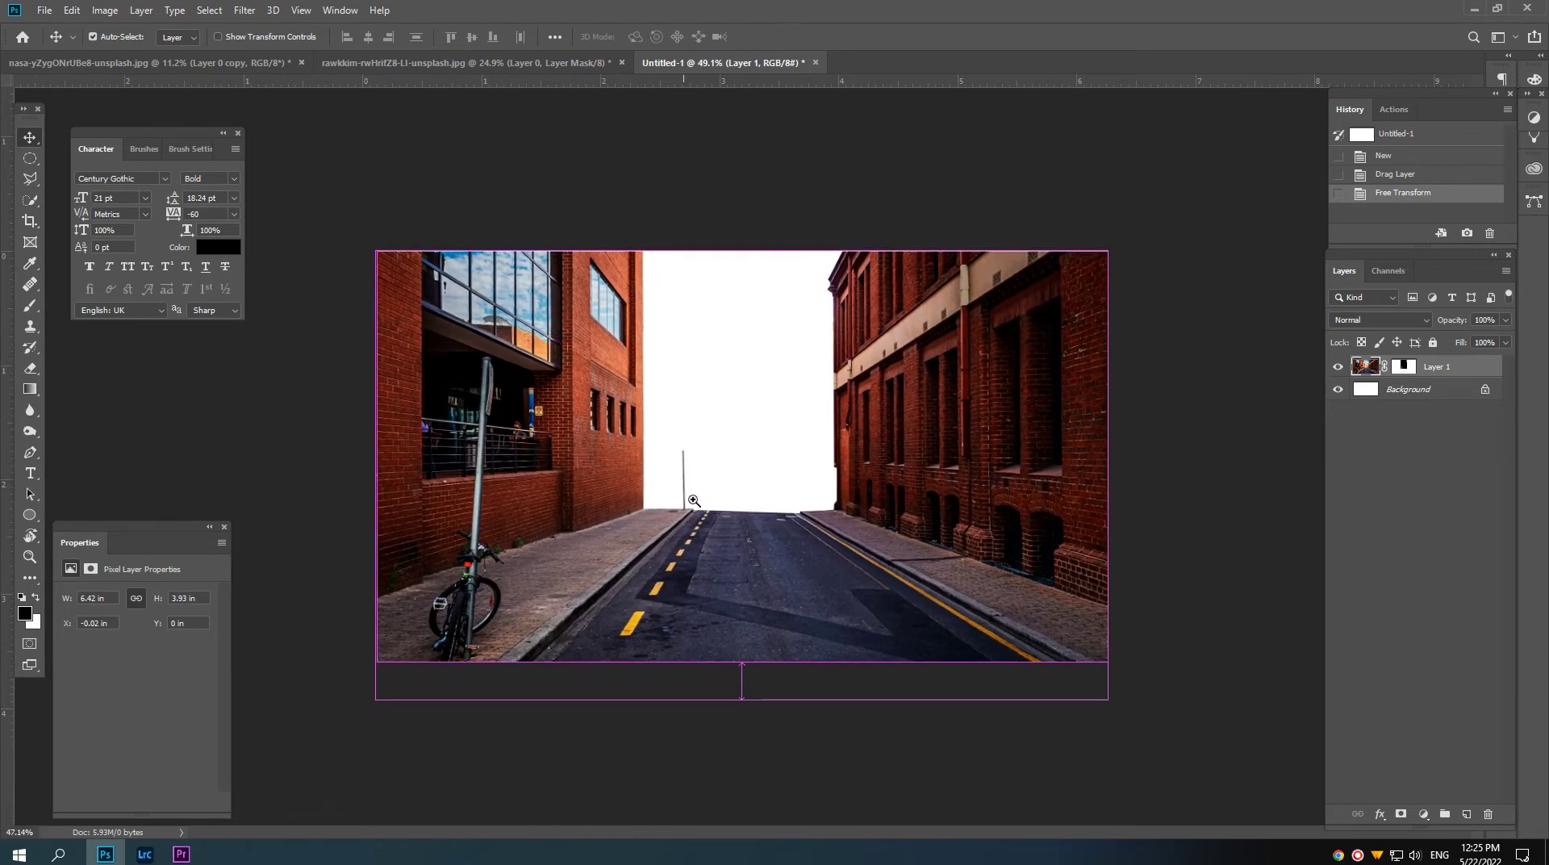
{"action": "left_click", "coordinate": [1404, 367]}
Step: Zoom in and start tracing the pavement edge from the wall's base corner
{"action": "mouse_move", "coordinate": [721, 490]}
{"action": "left_mouse_down"}
{"action": "mouse_move", "coordinate": [631, 486]}
{"action": "mouse_move", "coordinate": [649, 494]}
{"action": "mouse_move", "coordinate": [642, 437]}
{"action": "left_mouse_up"}
{"action": "left_click", "coordinate": [30, 453]}
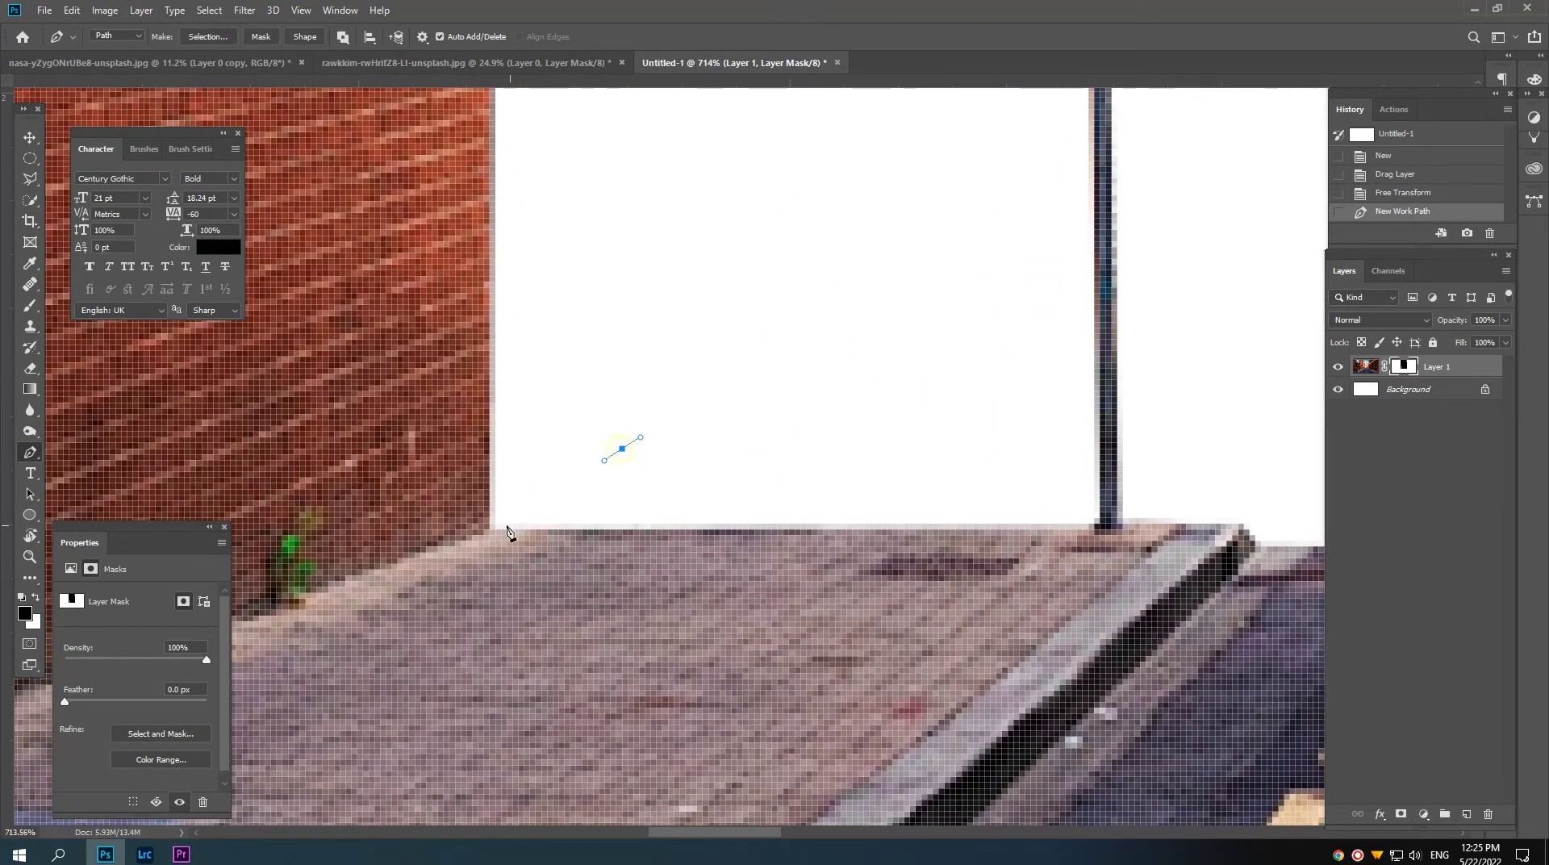
{"action": "left_click", "coordinate": [490, 530]}
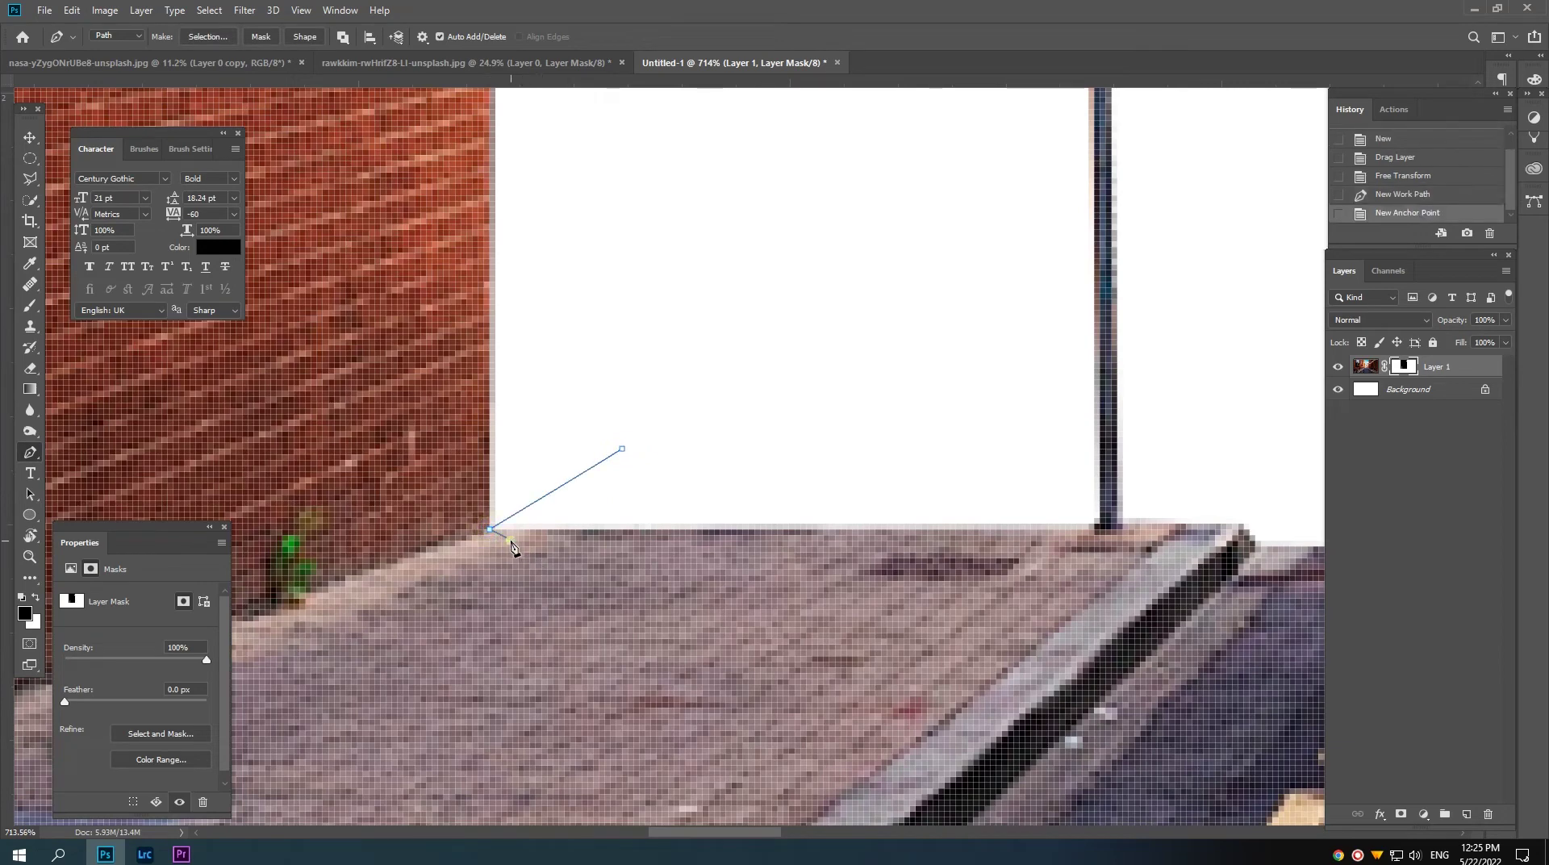
{"action": "left_click", "coordinate": [513, 541]}
{"action": "left_click", "coordinate": [570, 530]}
{"action": "scroll", "coordinate": [574, 536], "scroll_direction": "up", "scroll_amount": 2}
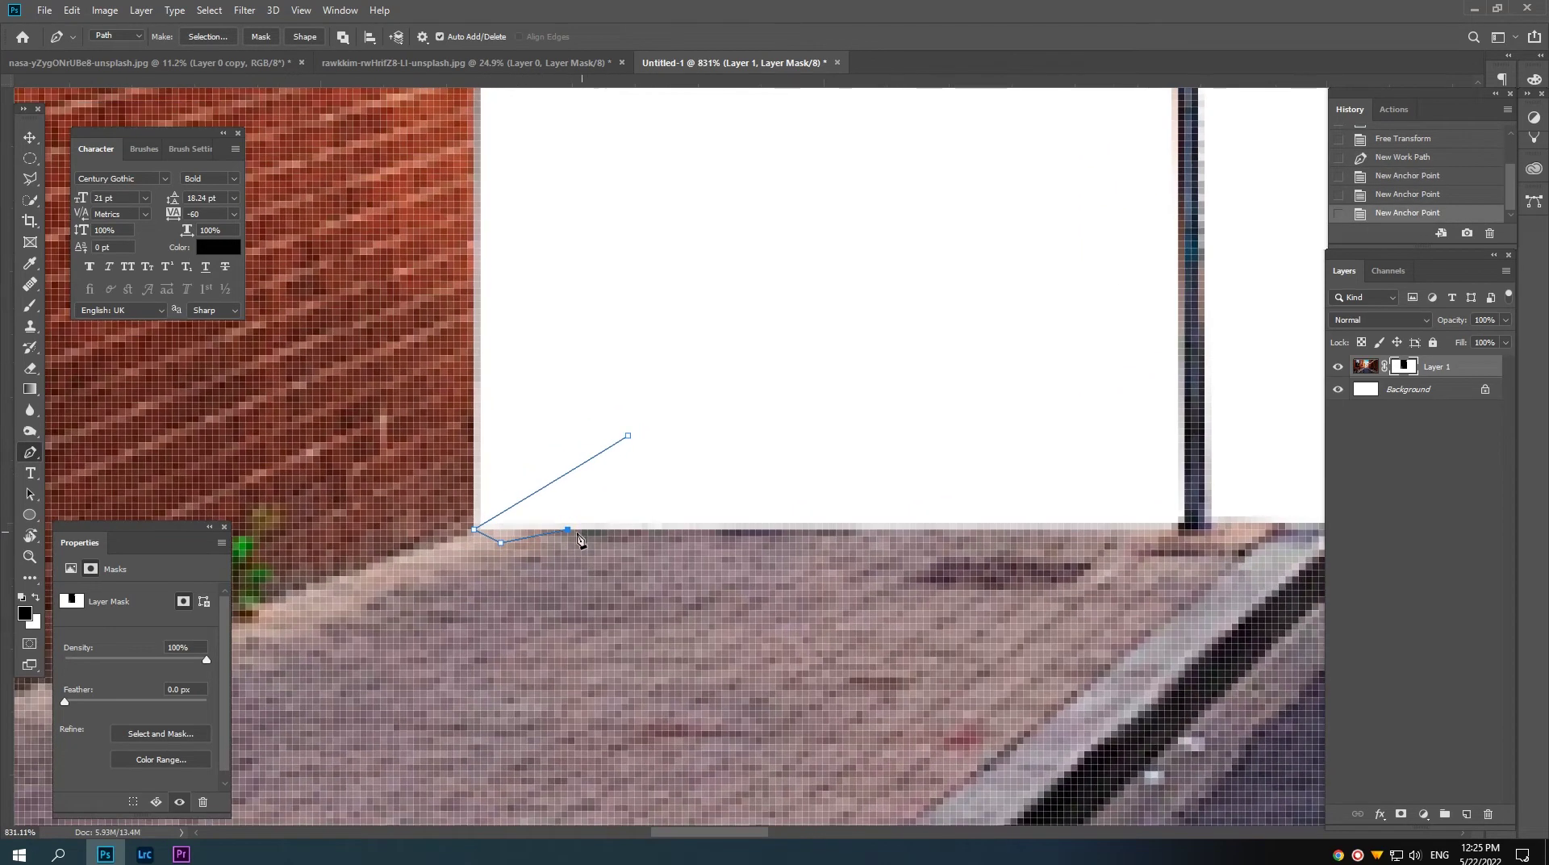
{"action": "left_click", "coordinate": [614, 529]}
{"action": "left_click", "coordinate": [628, 570]}
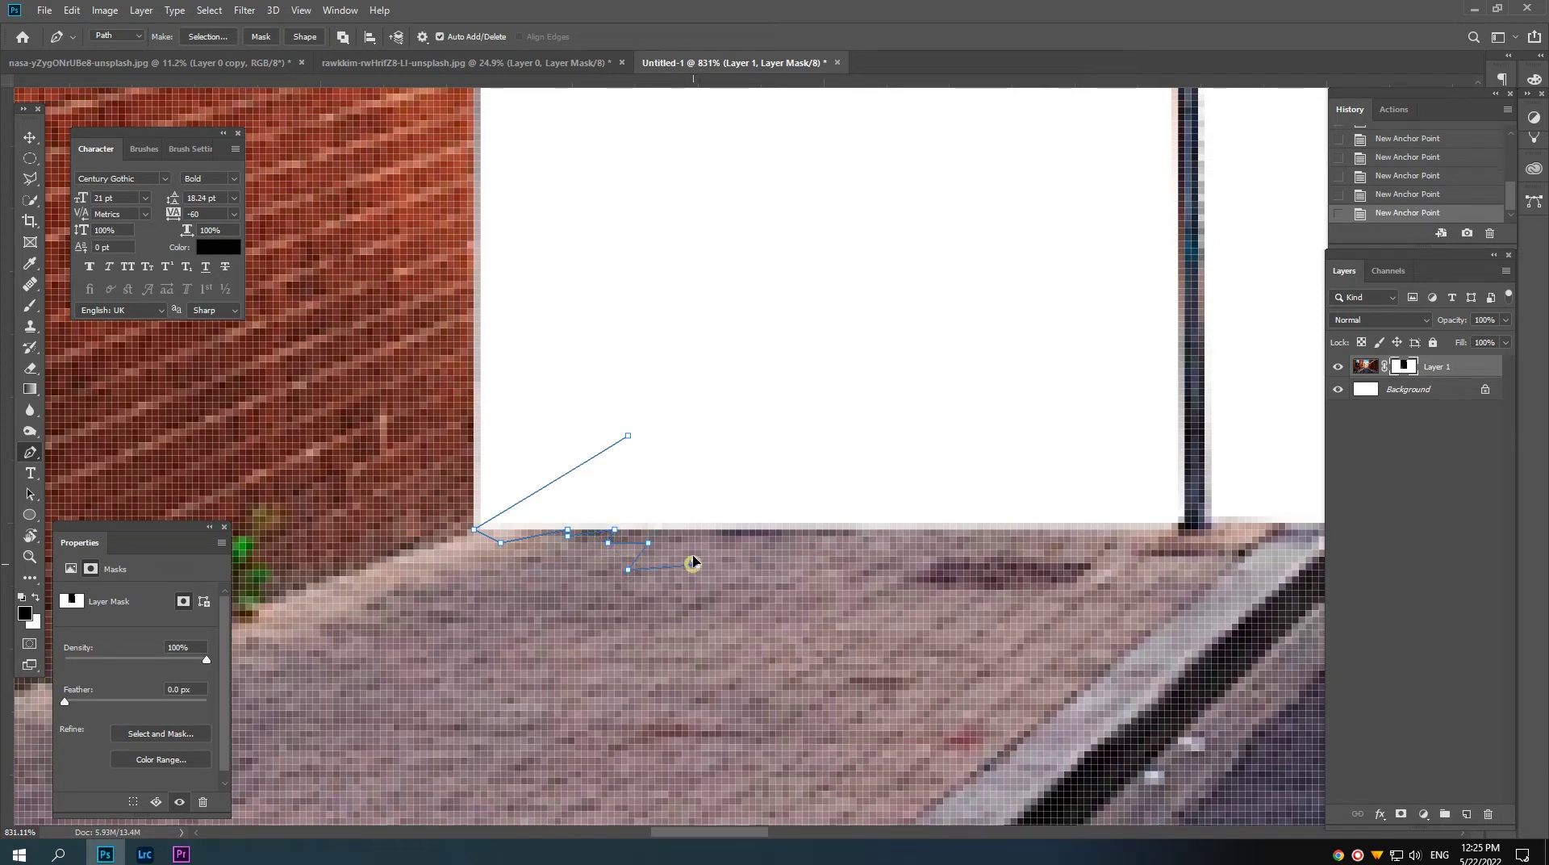
{"action": "left_click", "coordinate": [728, 530]}
Step: Trace the bumps along the pavement's top edge toward the lamp post base
{"action": "left_click", "coordinate": [829, 516]}
{"action": "left_click", "coordinate": [877, 516]}
{"action": "left_click", "coordinate": [778, 569]}
{"action": "left_click", "coordinate": [818, 569]}
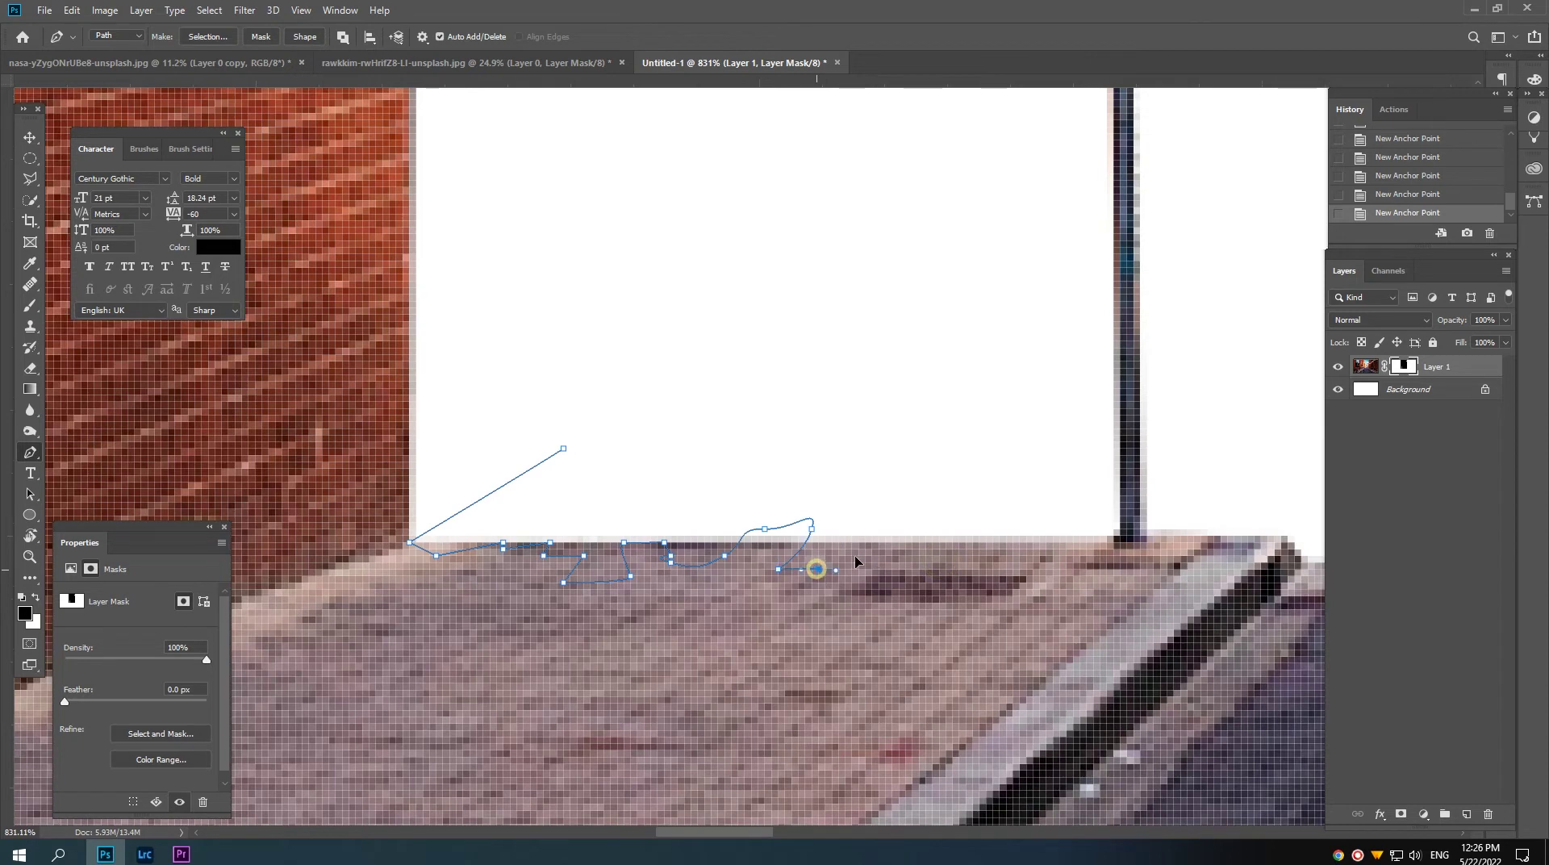
{"action": "left_click", "coordinate": [866, 543]}
{"action": "left_click", "coordinate": [892, 530]}
{"action": "left_click", "coordinate": [905, 549]}
{"action": "scroll", "coordinate": [879, 561], "scroll_direction": "right", "scroll_amount": 1}
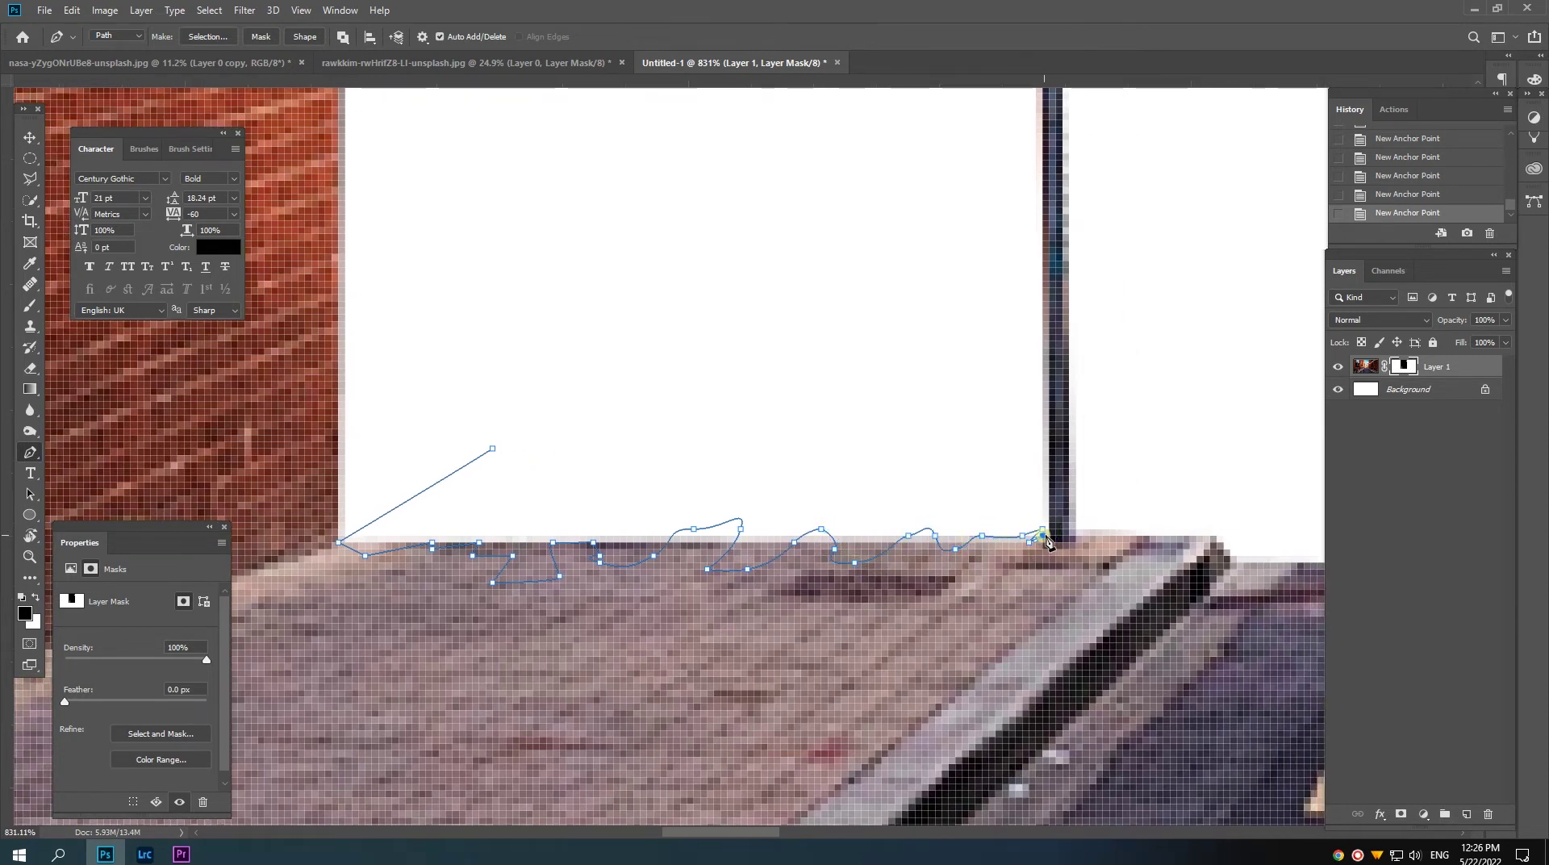
{"action": "left_click_drag", "start_coordinate": [1068, 538], "coordinate": [1048, 544]}
Step: Close the path above the pavement, fill it black on Layer 1's mask, and deselect
{"action": "left_click", "coordinate": [1022, 514]}
{"action": "left_click", "coordinate": [901, 494]}
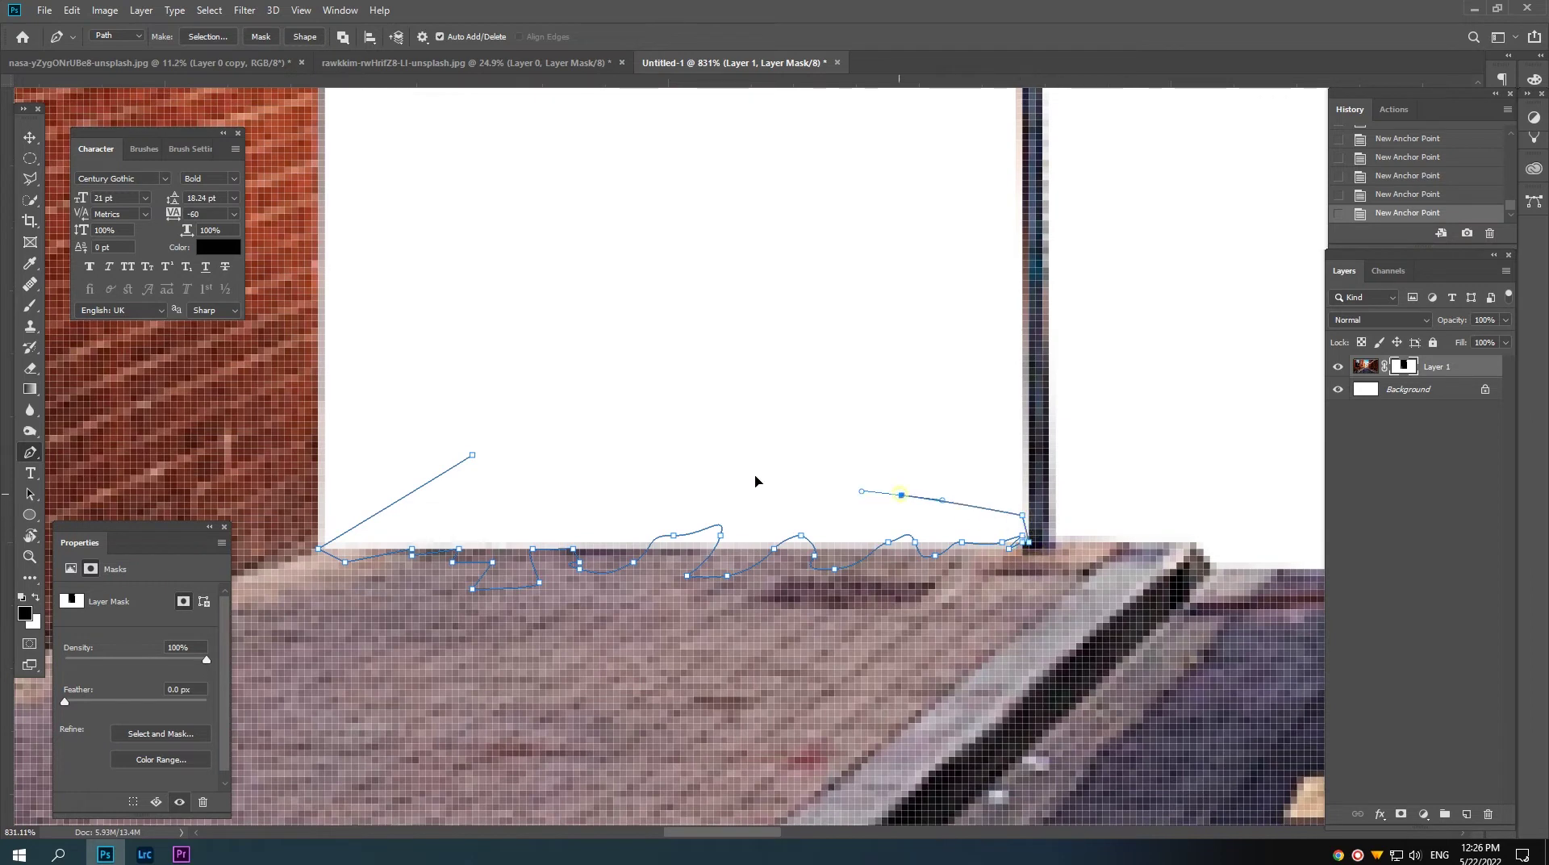
{"action": "left_click", "coordinate": [707, 468]}
{"action": "left_click", "coordinate": [653, 468]}
{"action": "left_click_drag", "start_coordinate": [599, 468], "coordinate": [572, 473]}
{"action": "left_click", "coordinate": [474, 457]}
{"action": "key", "text": "ctrl+Return"}
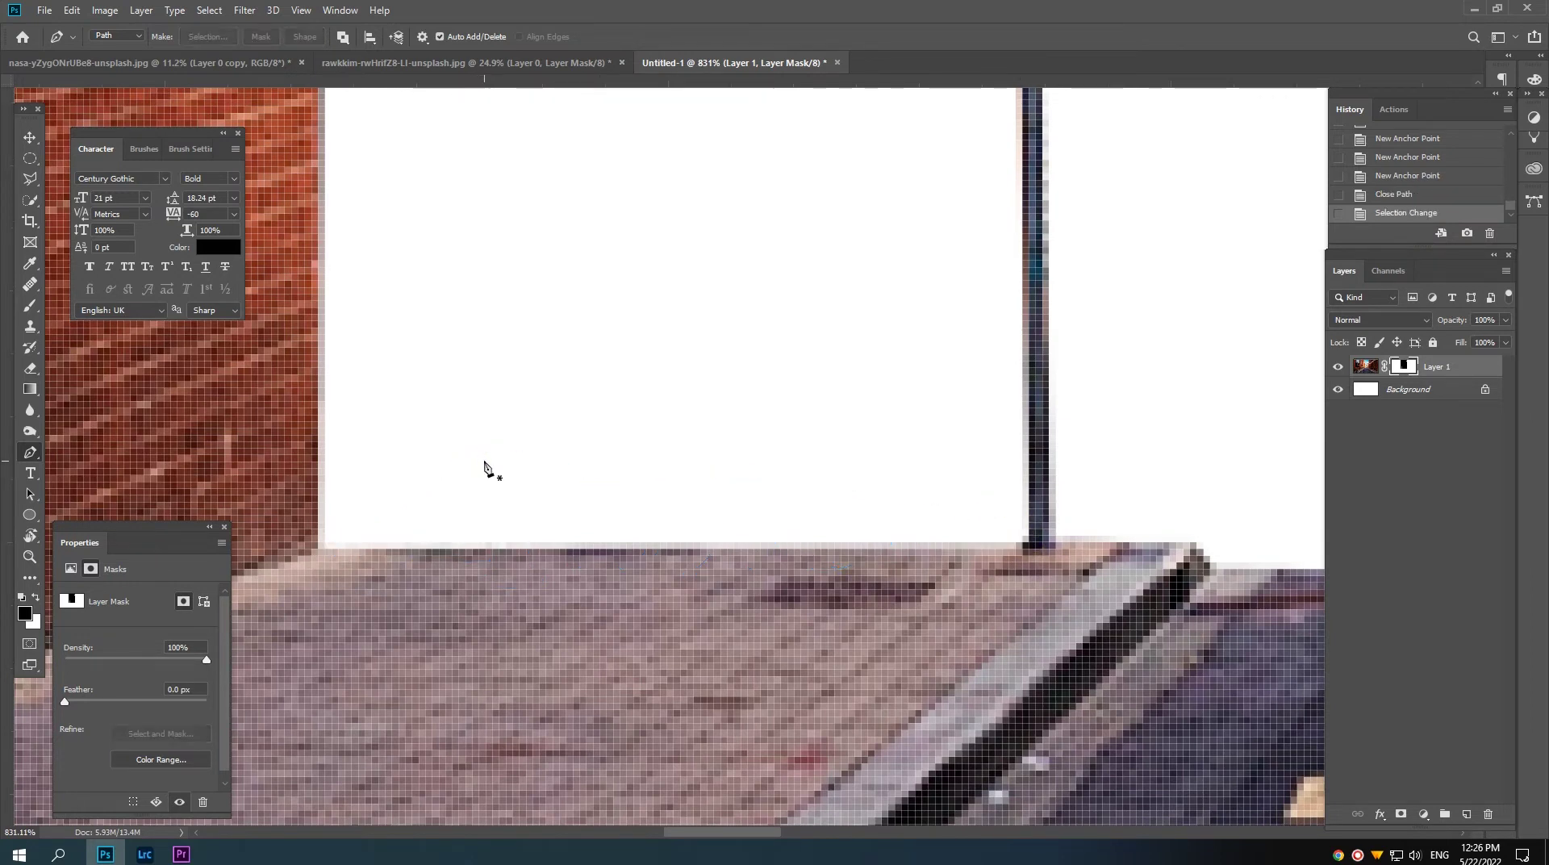
{"action": "key", "text": "alt+BackSpace"}
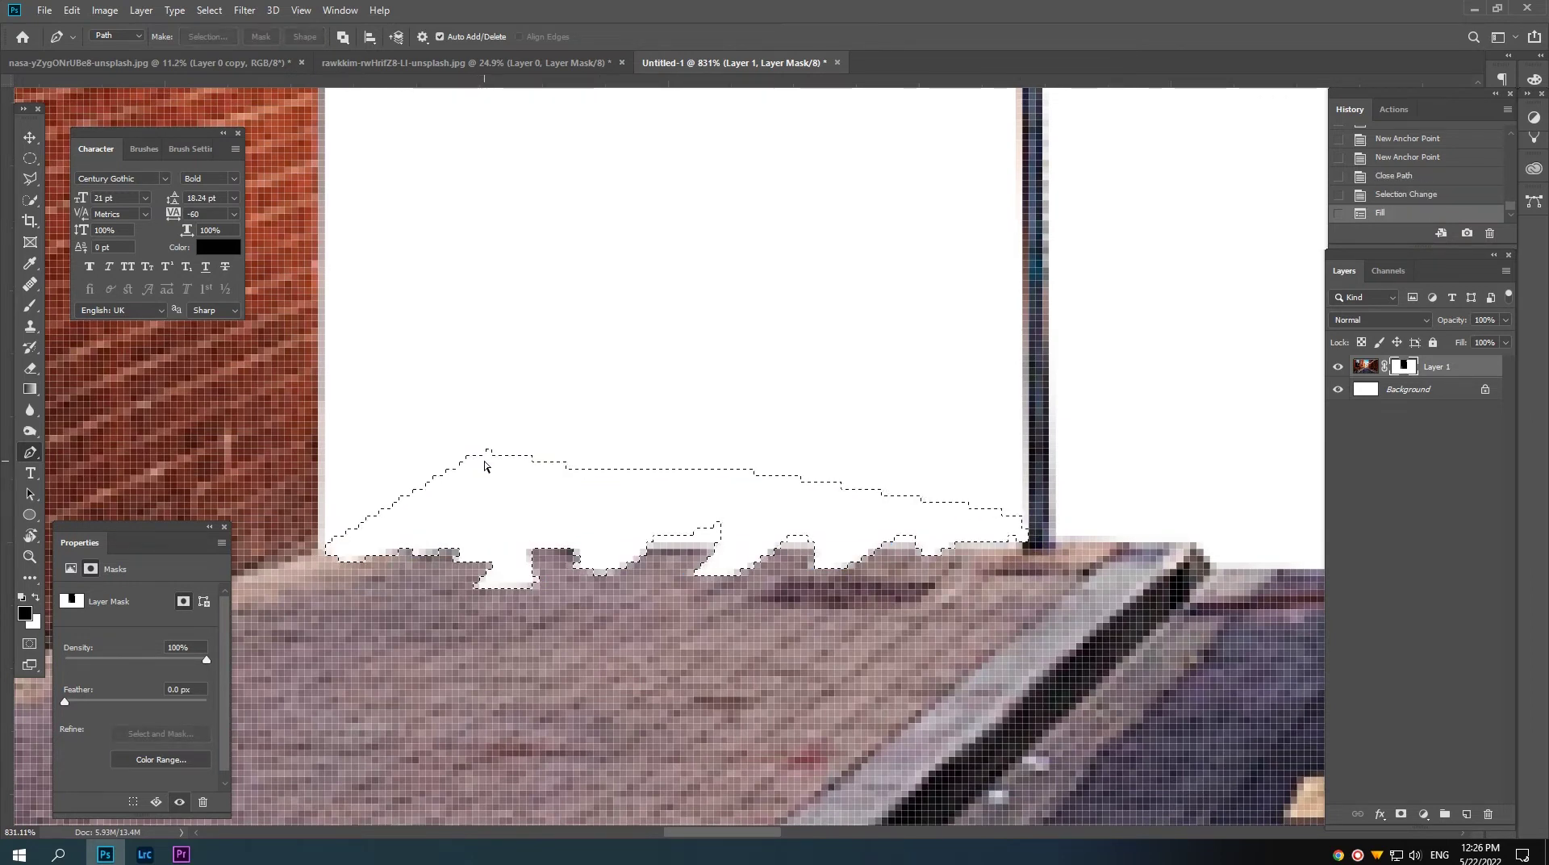
{"action": "key", "text": "ctrl+d"}
{"action": "mouse_move", "coordinate": [841, 510]}
{"action": "left_mouse_down"}
{"action": "mouse_move", "coordinate": [571, 450]}
{"action": "mouse_move", "coordinate": [264, 436]}
{"action": "left_mouse_up"}
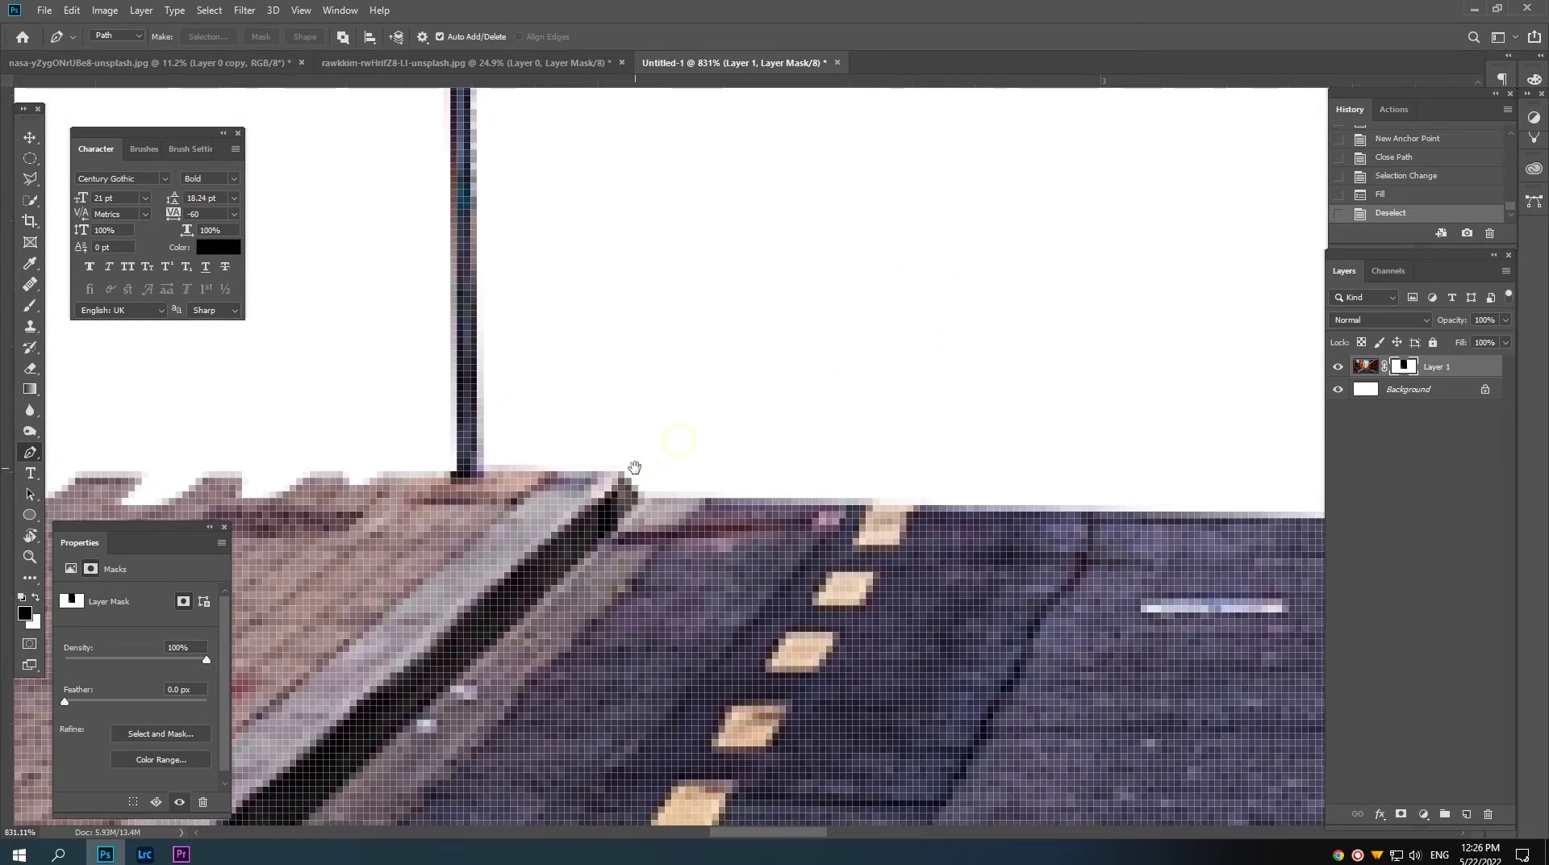
{"action": "left_click", "coordinate": [637, 431]}
Step: Trace a pen path along the road's far edge and around the yellow road dash
{"action": "left_click", "coordinate": [645, 506]}
{"action": "scroll", "coordinate": [645, 505], "scroll_direction": "down", "scroll_amount": 2, "text": "alt"}
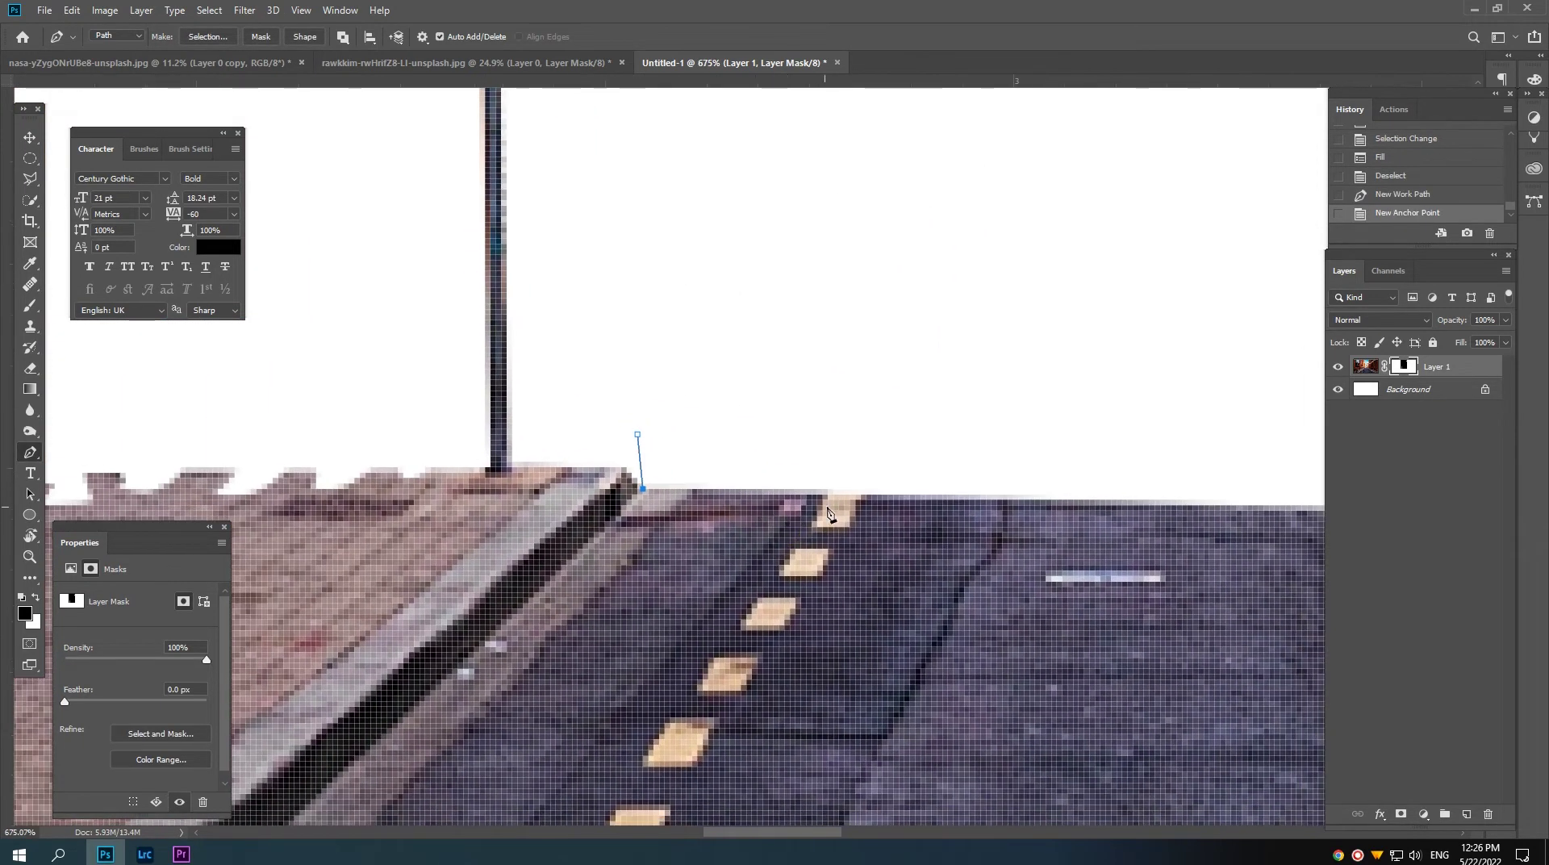
{"action": "mouse_move", "coordinate": [844, 511]}
{"action": "left_mouse_down"}
{"action": "mouse_move", "coordinate": [925, 522]}
{"action": "mouse_move", "coordinate": [791, 530]}
{"action": "mouse_move", "coordinate": [905, 515]}
{"action": "mouse_move", "coordinate": [685, 501]}
{"action": "left_mouse_up"}
{"action": "left_click", "coordinate": [831, 545]}
{"action": "left_click", "coordinate": [860, 544]}
{"action": "left_click", "coordinate": [882, 539]}
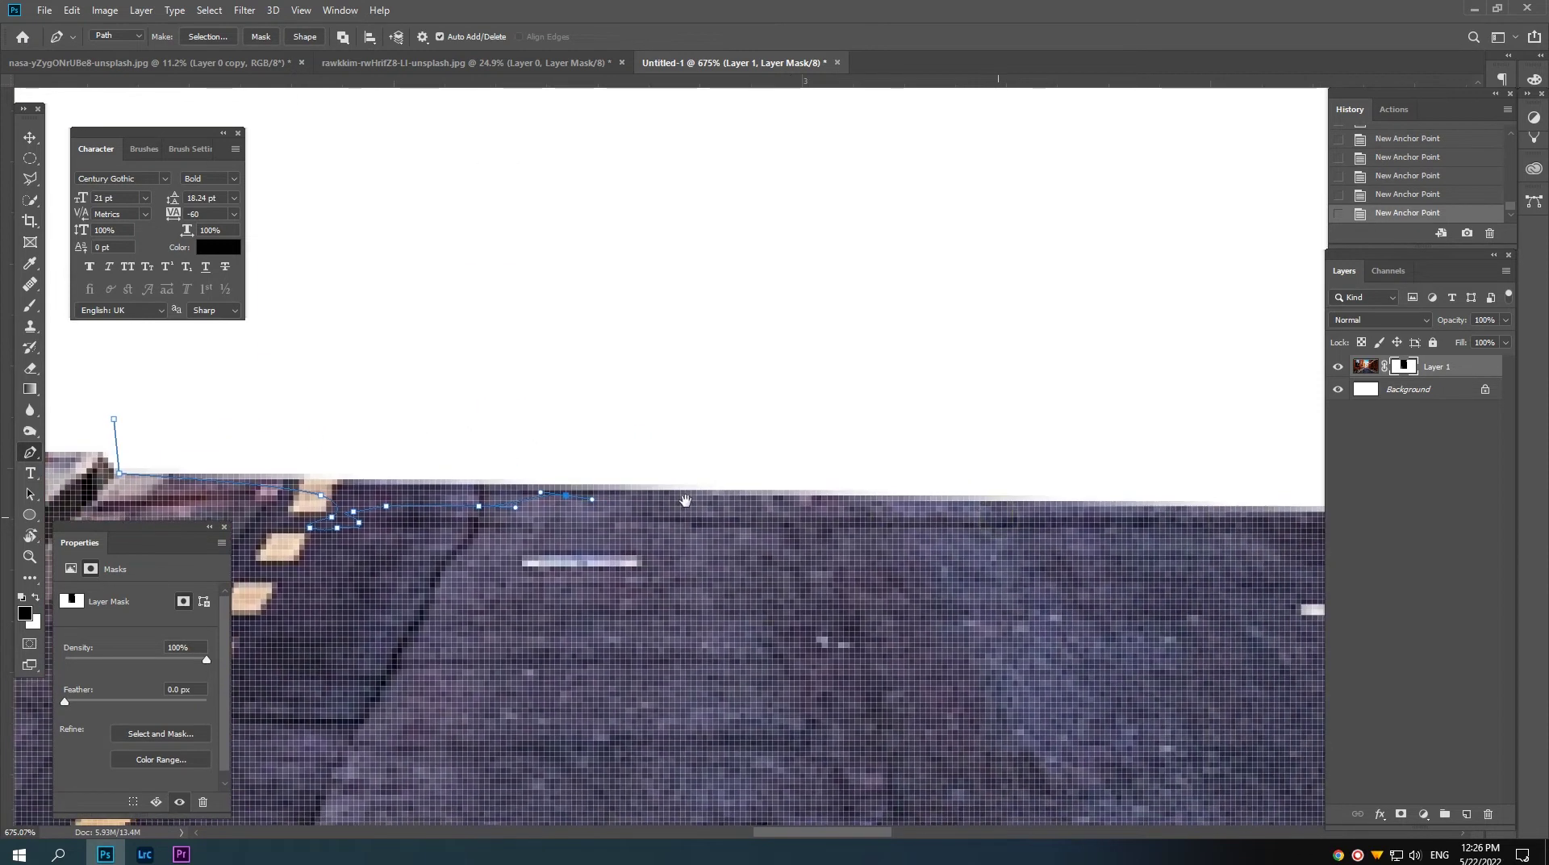
{"action": "left_click", "coordinate": [816, 508]}
{"action": "left_click_drag", "start_coordinate": [982, 525], "coordinate": [809, 501]}
{"action": "left_click", "coordinate": [789, 517]}
{"action": "left_click", "coordinate": [832, 538]}
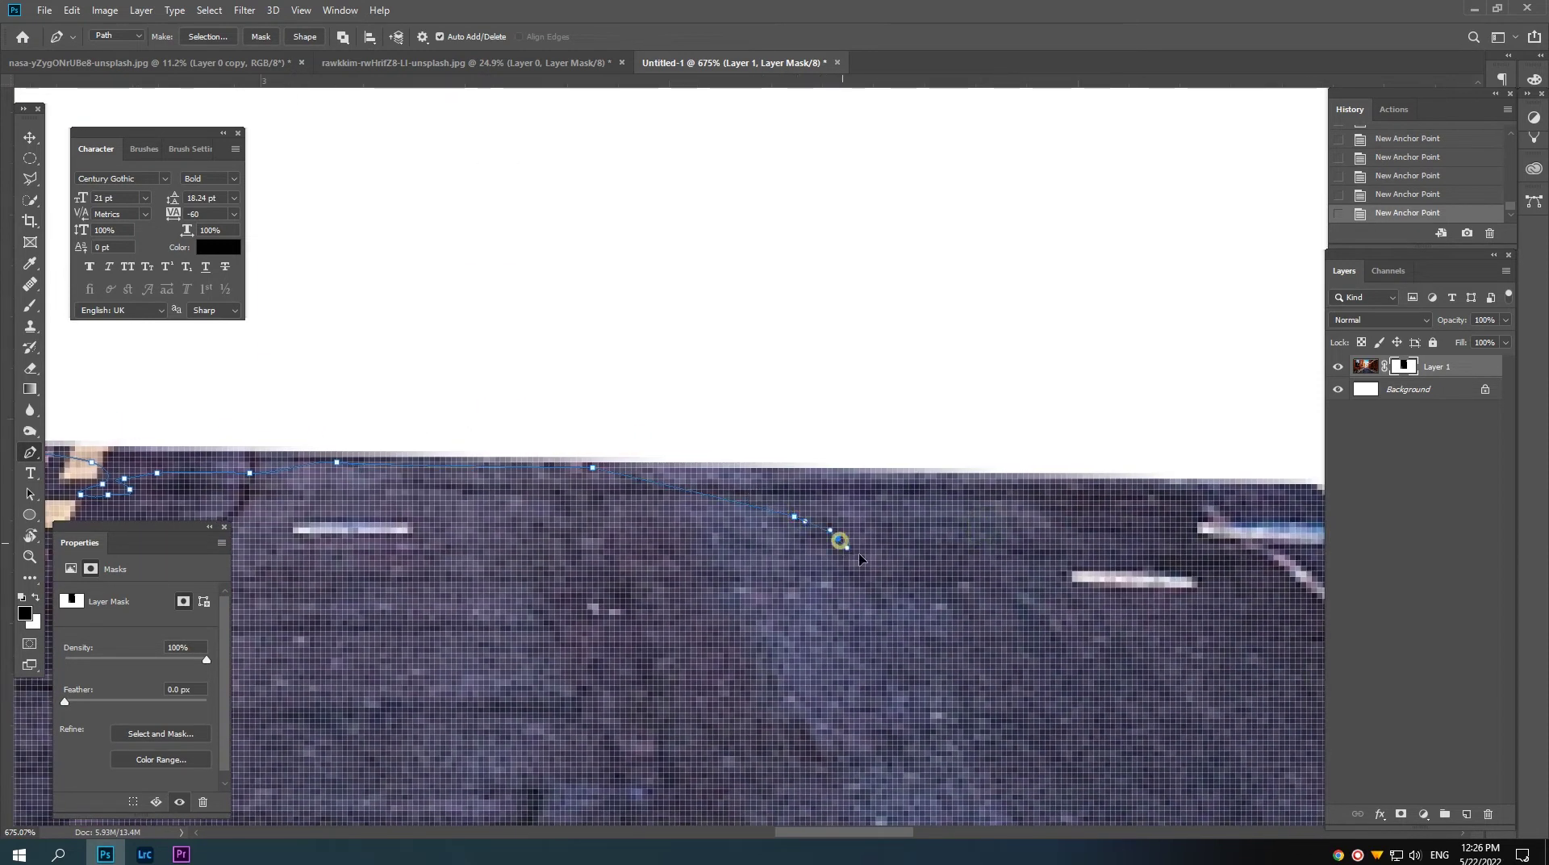
{"action": "left_click", "coordinate": [902, 575]}
{"action": "left_click_drag", "start_coordinate": [913, 586], "coordinate": [862, 588]}
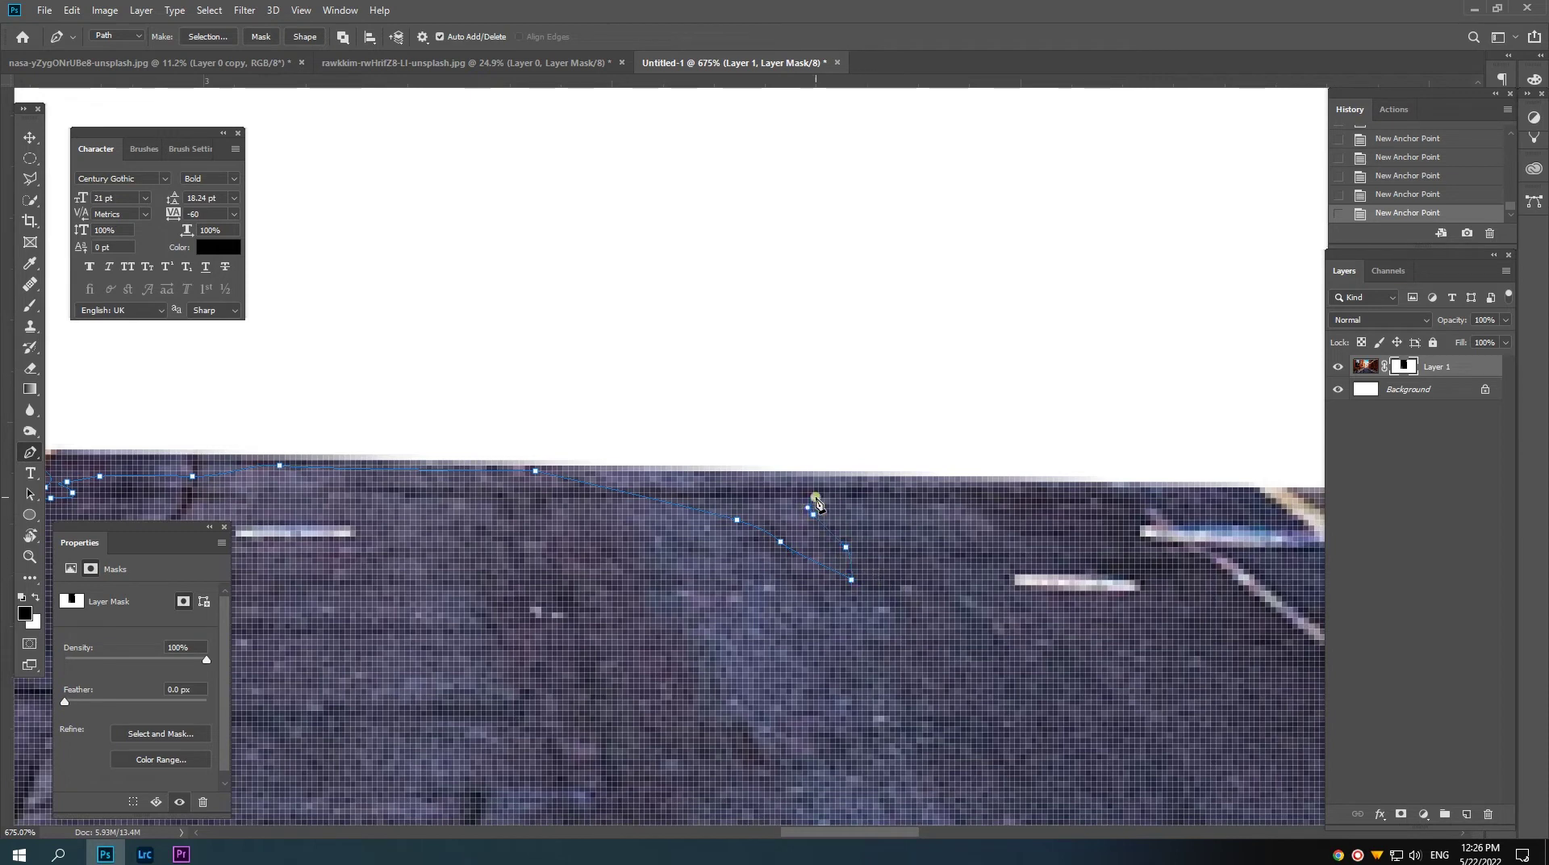
Step: Extend the path along the road horizon to the right pavement corner and close it through the sky
{"action": "left_click", "coordinate": [823, 481]}
{"action": "left_click", "coordinate": [862, 497]}
{"action": "left_click", "coordinate": [894, 514]}
{"action": "left_click_drag", "start_coordinate": [950, 511], "coordinate": [657, 500]}
{"action": "left_click", "coordinate": [699, 501]}
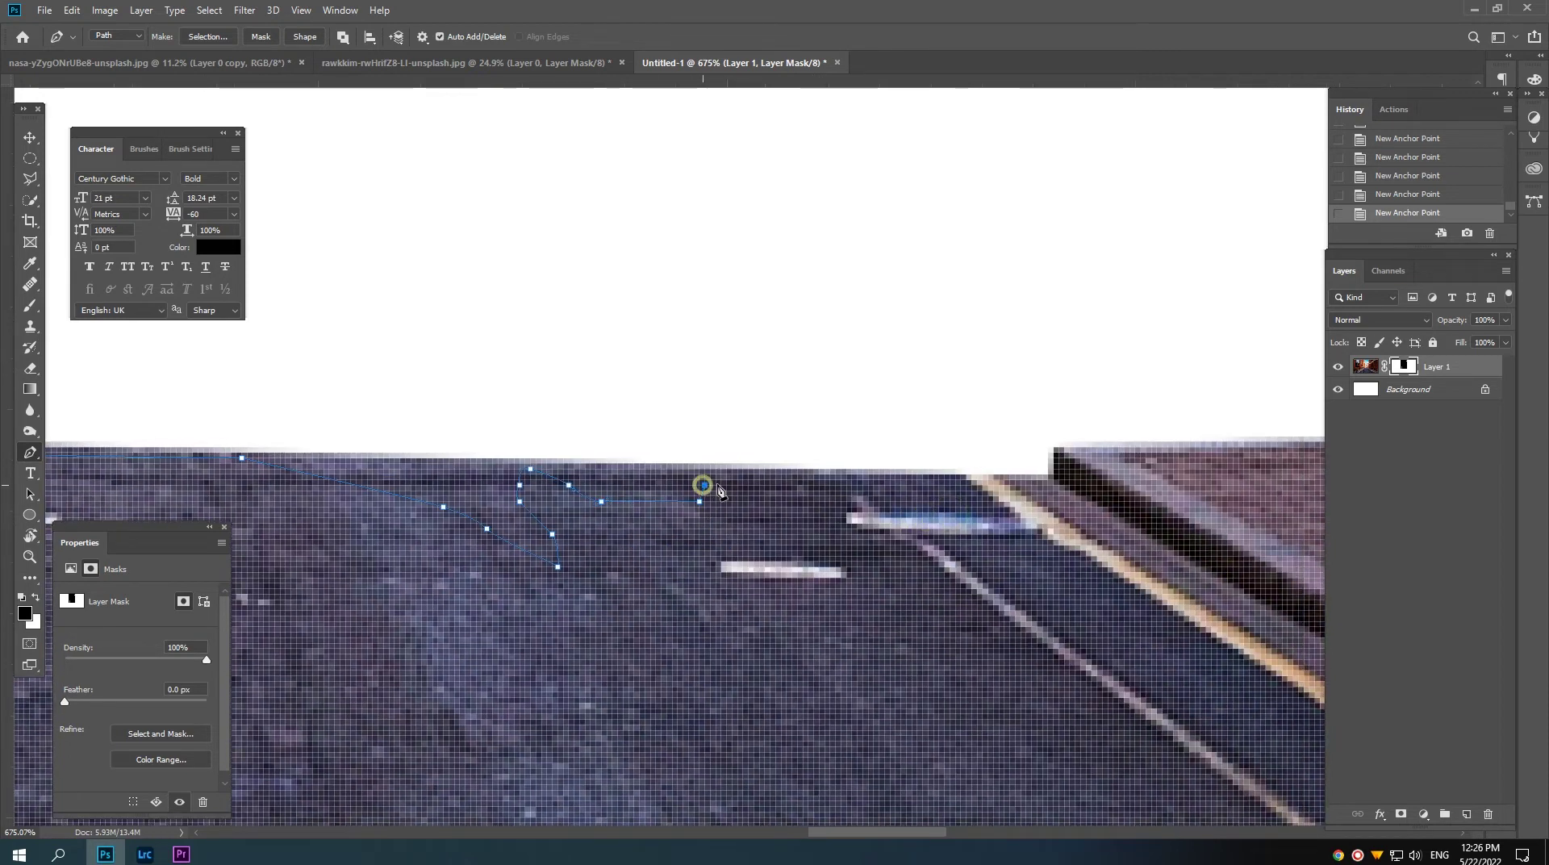
{"action": "left_click", "coordinate": [749, 485]}
{"action": "left_click", "coordinate": [770, 480]}
{"action": "left_click", "coordinate": [820, 489]}
{"action": "left_click", "coordinate": [862, 502]}
{"action": "left_click", "coordinate": [912, 517]}
{"action": "left_click", "coordinate": [890, 485]}
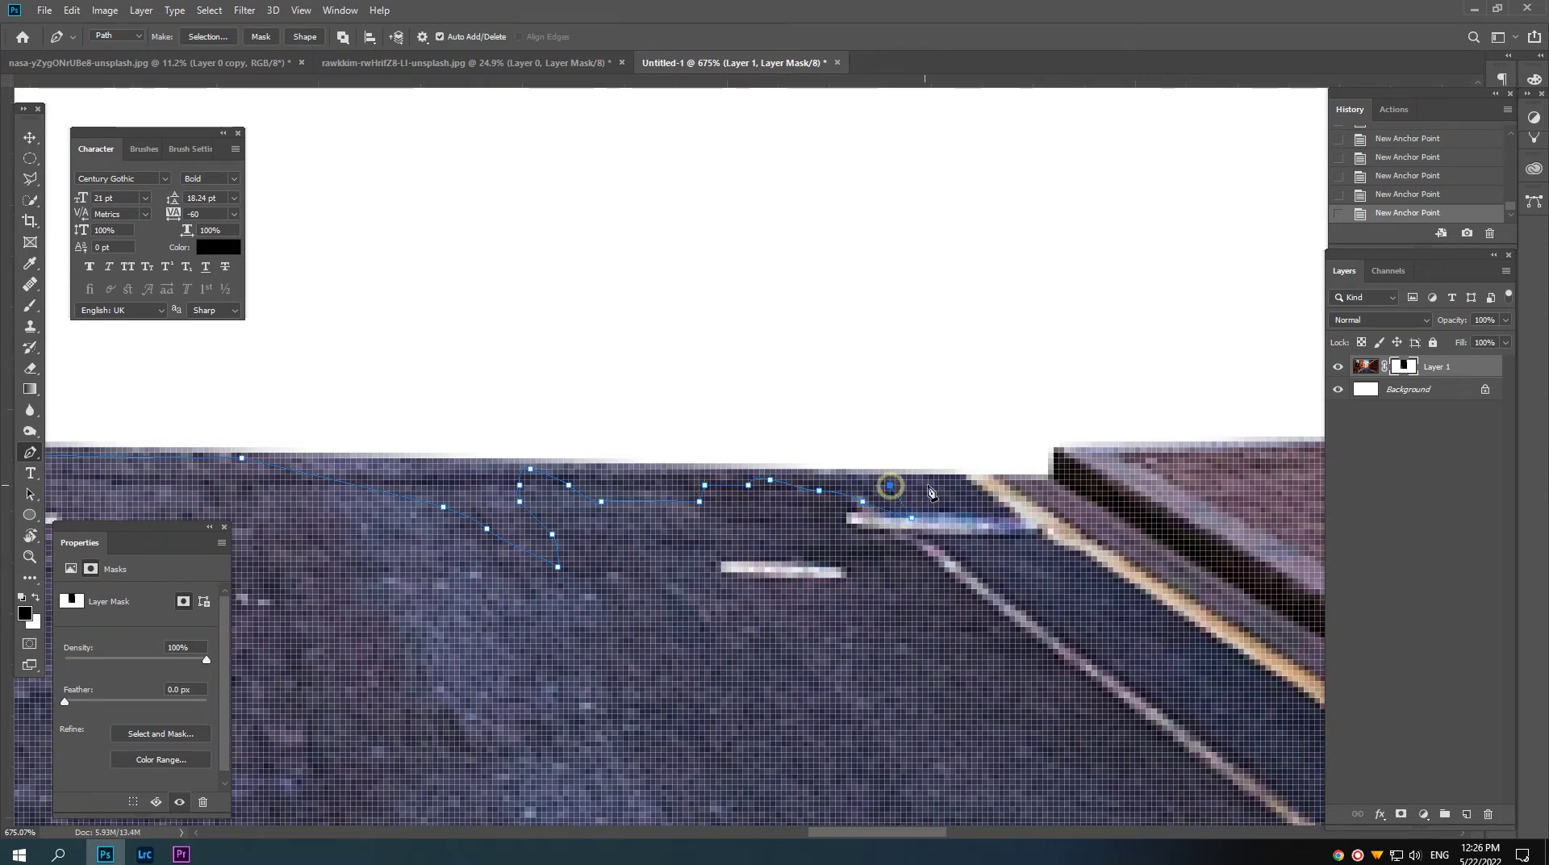
{"action": "left_click", "coordinate": [928, 485]}
{"action": "left_click", "coordinate": [956, 482]}
{"action": "left_click", "coordinate": [1032, 485]}
{"action": "left_click", "coordinate": [1047, 485]}
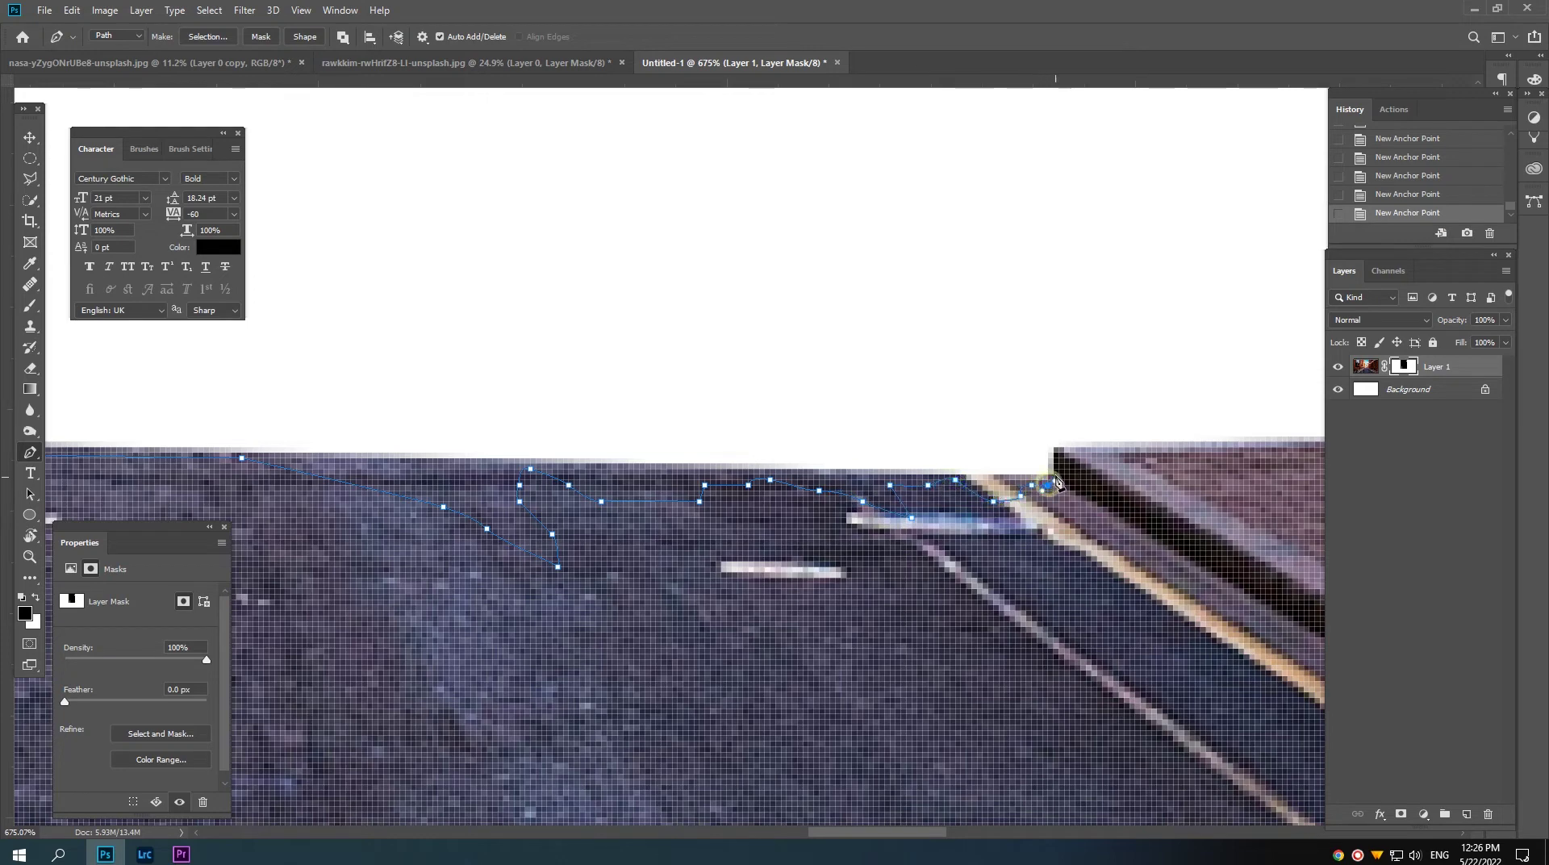
{"action": "scroll", "coordinate": [1046, 424], "scroll_direction": "down", "scroll_amount": 5}
{"action": "left_click", "coordinate": [1039, 415]}
{"action": "left_click", "coordinate": [830, 332]}
{"action": "left_click", "coordinate": [569, 379]}
{"action": "left_click", "coordinate": [480, 396]}
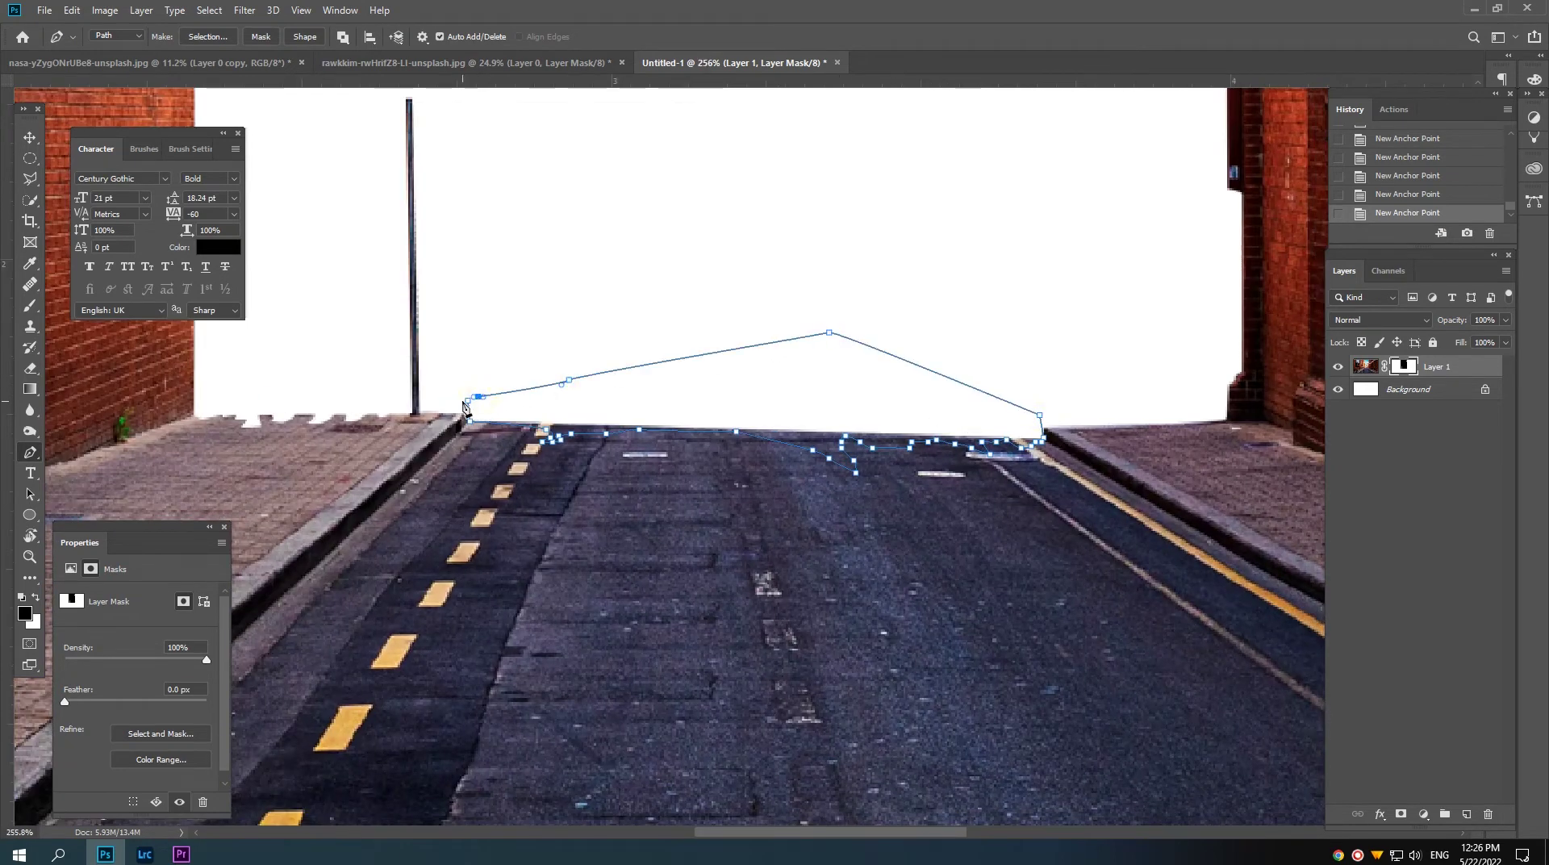
{"action": "left_click", "coordinate": [468, 400]}
Step: Turn the path into a selection, fill it black on the mask, and deselect
{"action": "key", "text": "ctrl+Return"}
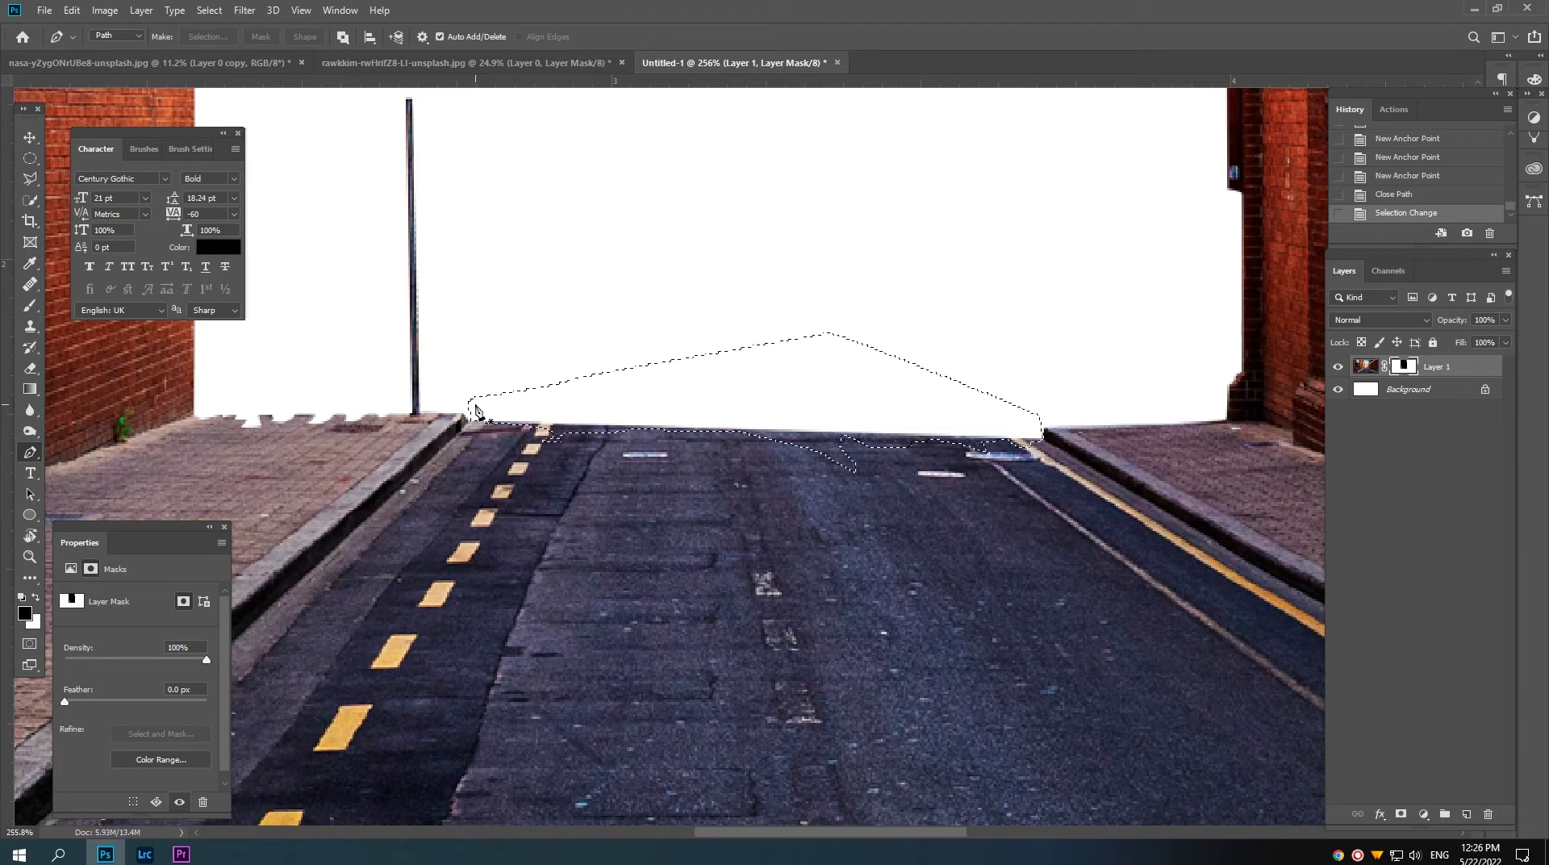
{"action": "key", "text": "alt+BackSpace"}
{"action": "key", "text": "ctrl+d"}
Step: Unlock the Background layer and fill the resulting Layer 0 with black
{"action": "scroll", "coordinate": [613, 399], "scroll_direction": "down", "scroll_amount": 4}
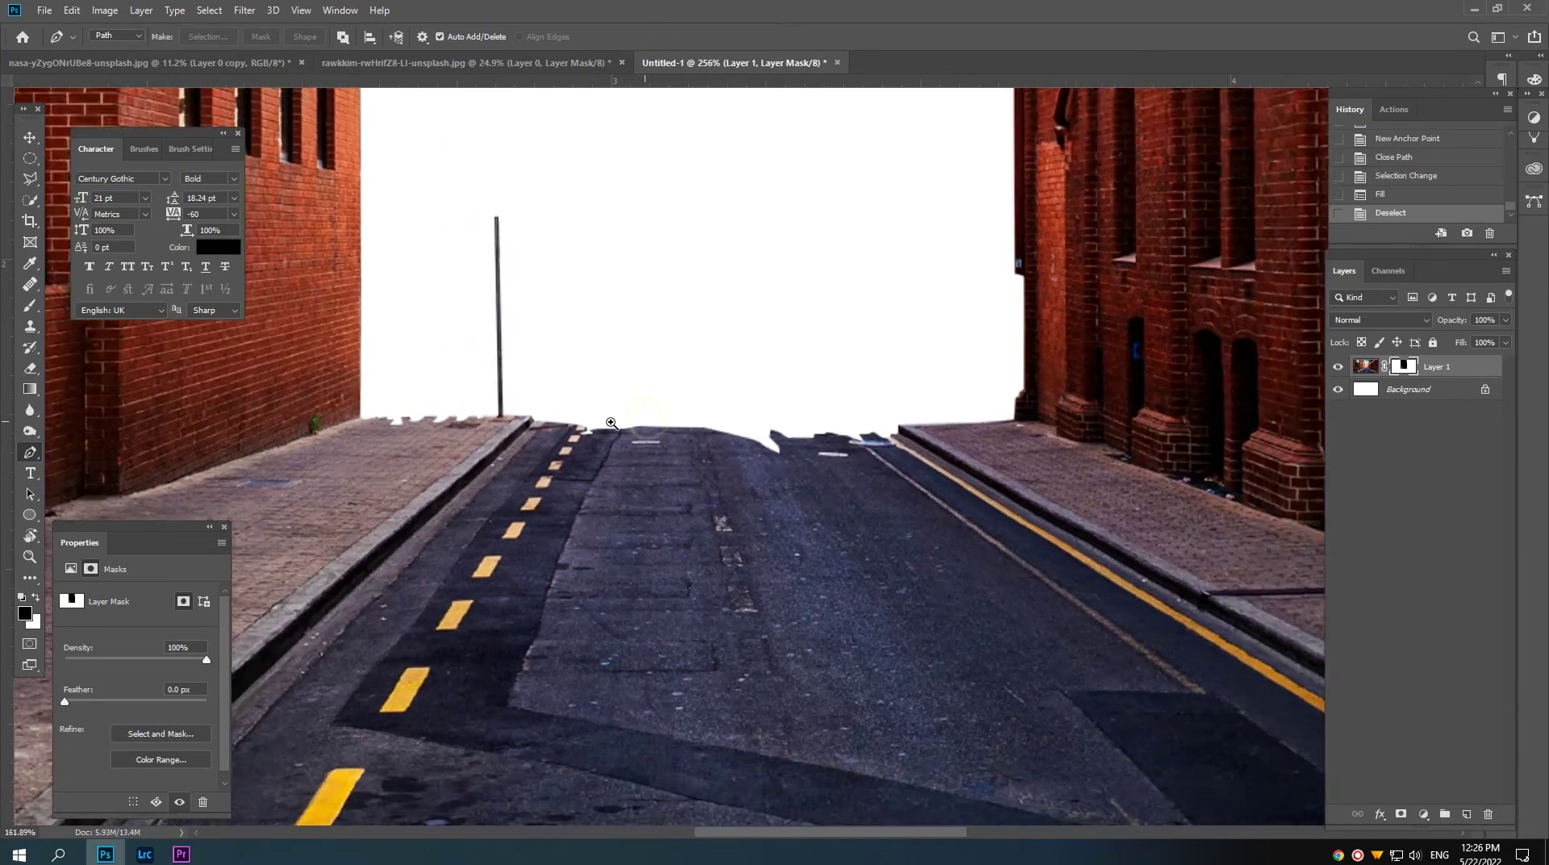
{"action": "scroll", "coordinate": [666, 391], "scroll_direction": "down", "scroll_amount": 2}
{"action": "scroll", "coordinate": [677, 399], "scroll_direction": "down", "scroll_amount": 1}
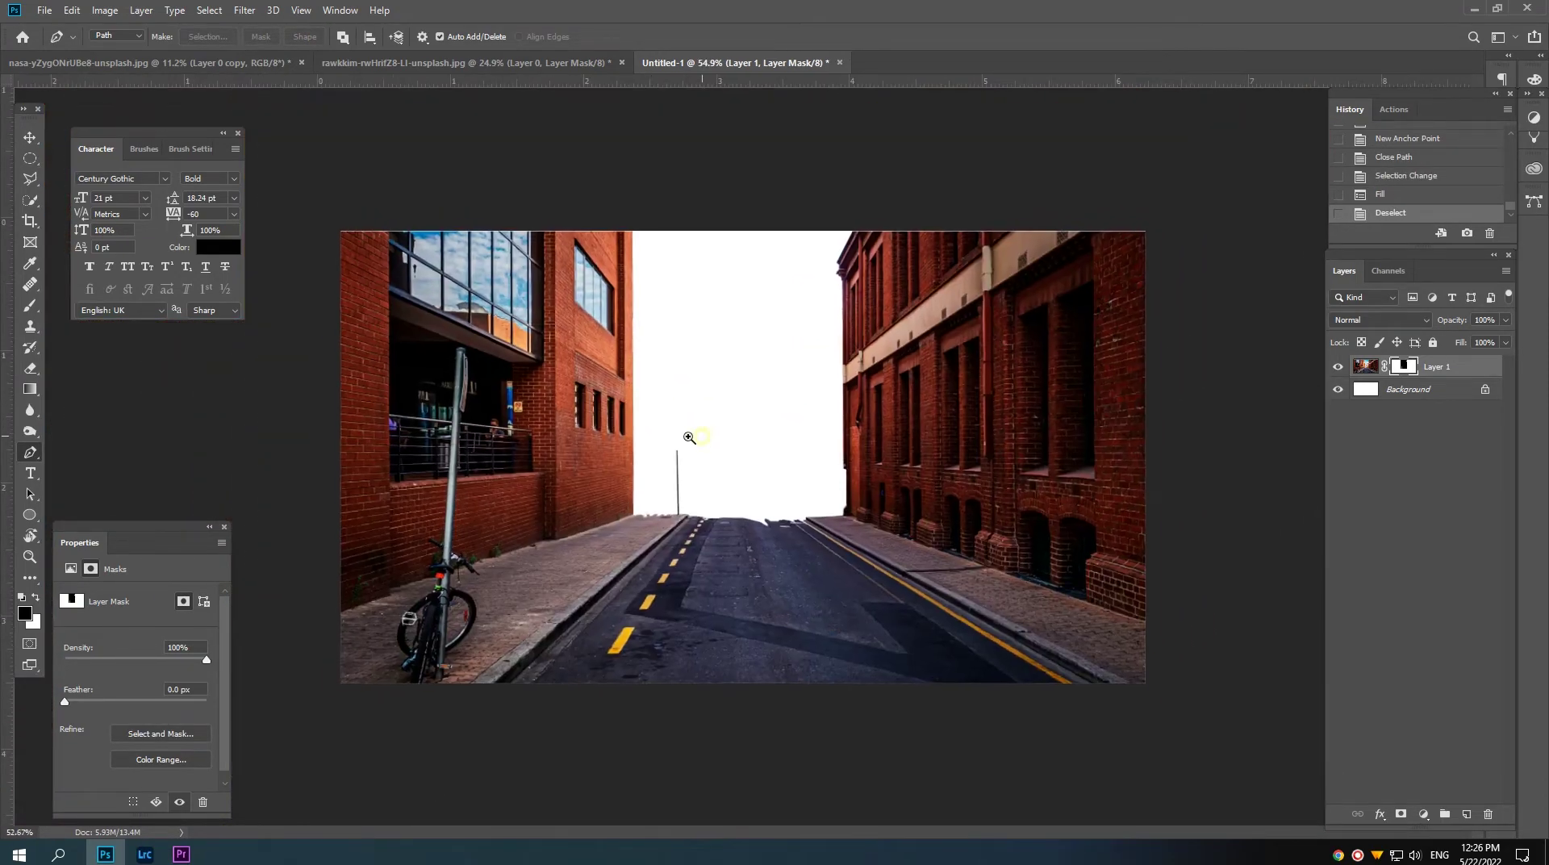
{"action": "scroll", "coordinate": [694, 407], "scroll_direction": "down", "scroll_amount": 1}
{"action": "key", "text": "v"}
{"action": "scroll", "coordinate": [721, 420], "scroll_direction": "down", "scroll_amount": 1}
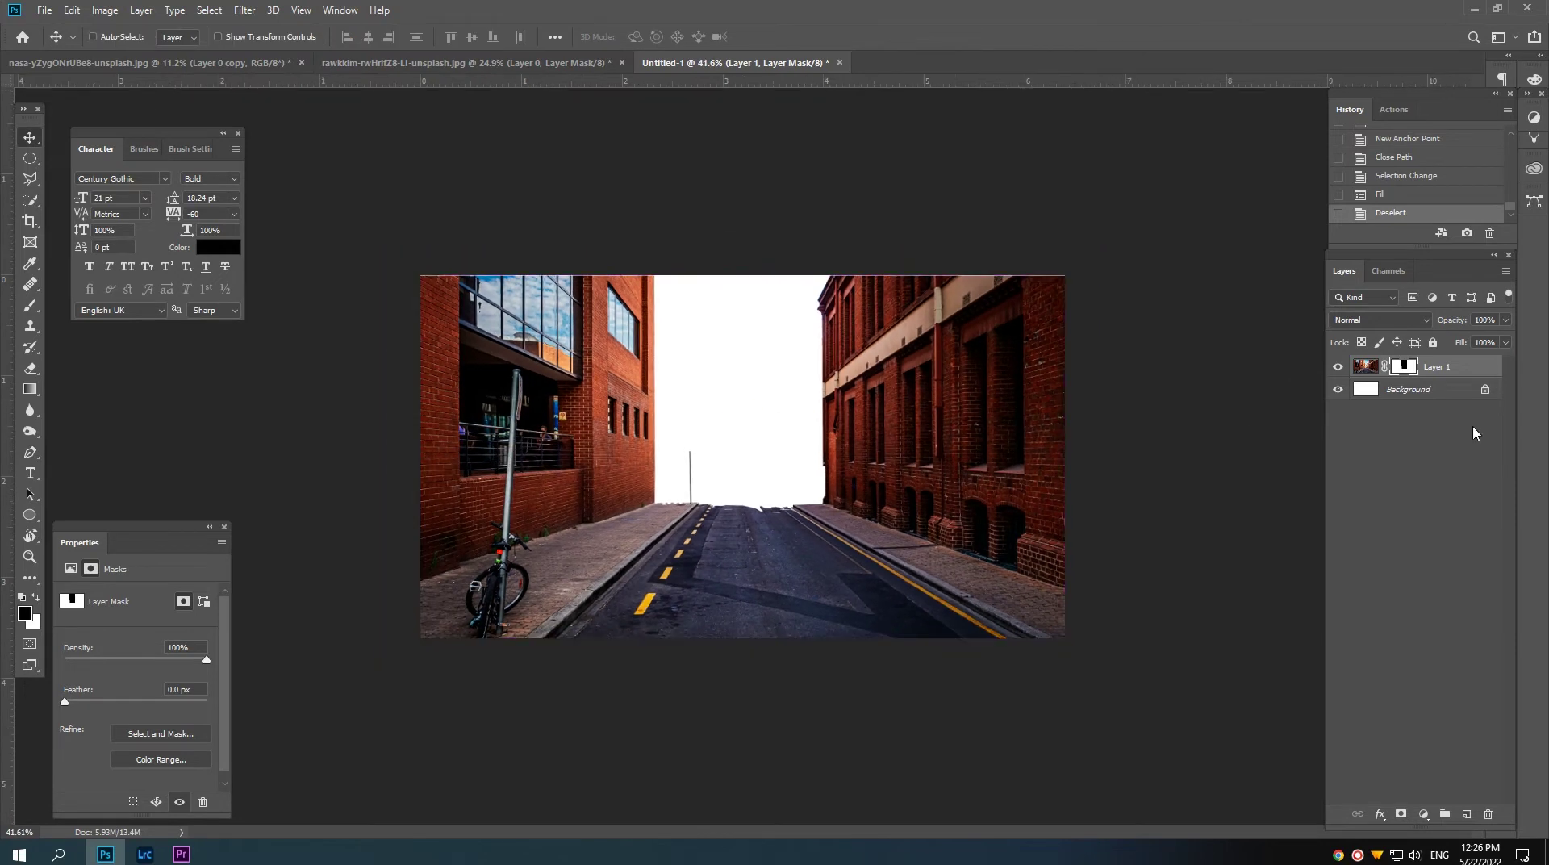
{"action": "left_click", "coordinate": [1484, 388]}
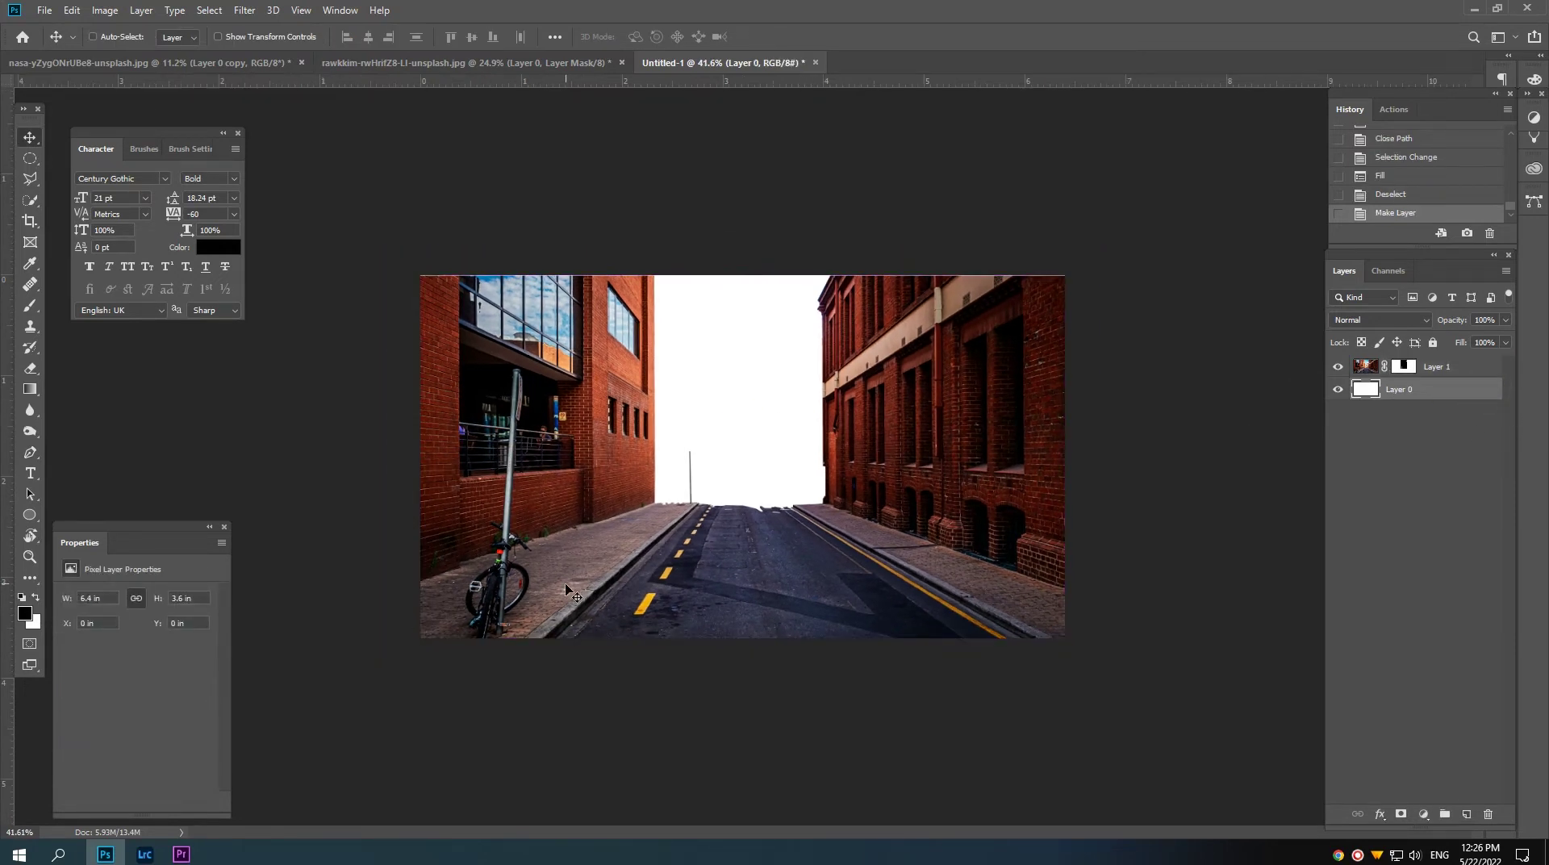
{"action": "key", "text": "alt+BackSpace"}
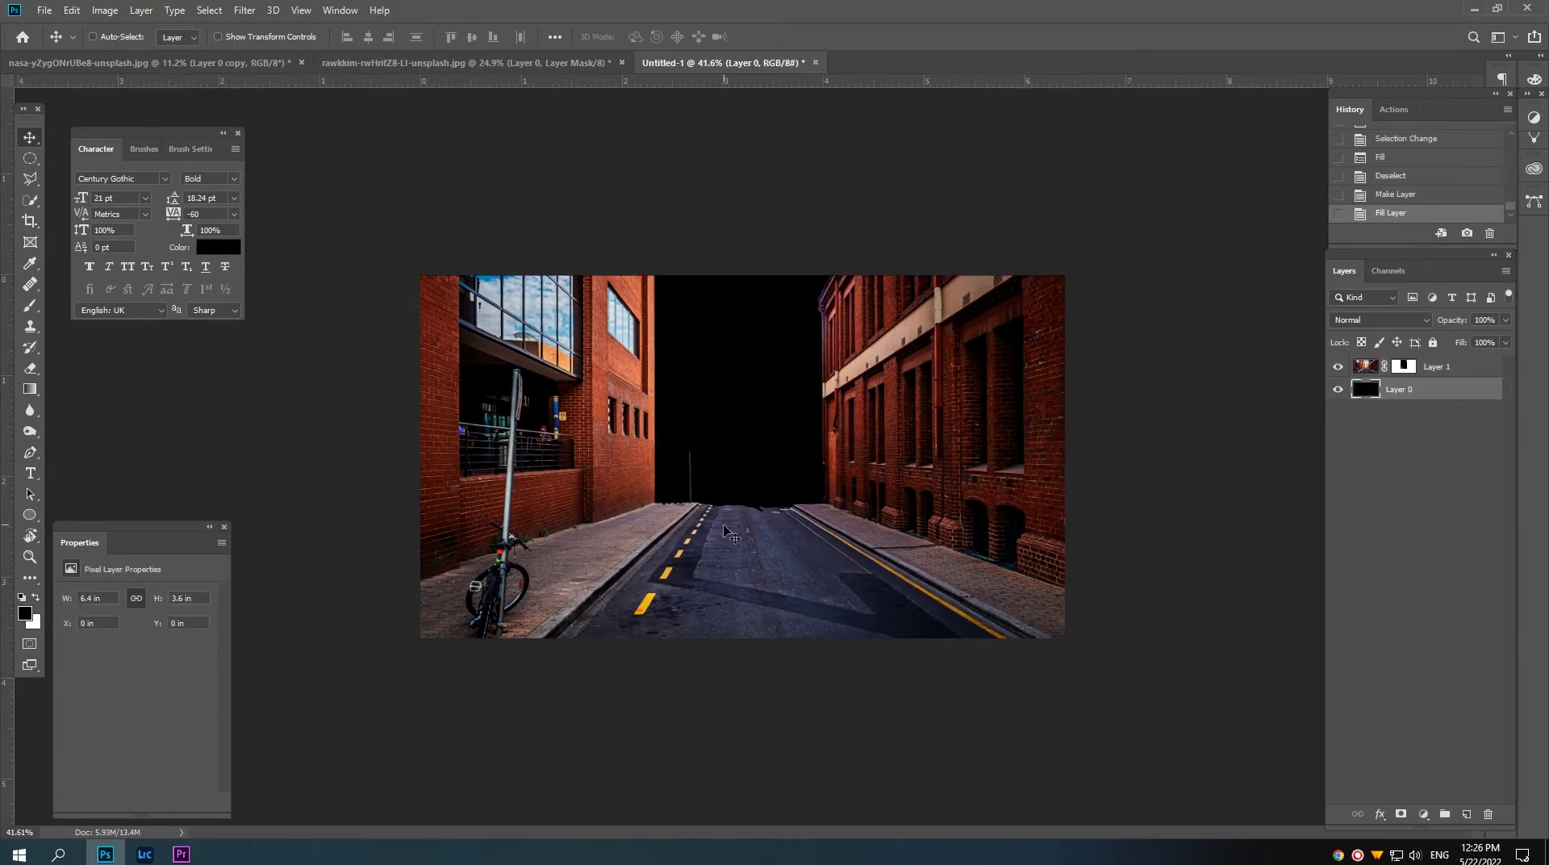
{"action": "scroll", "coordinate": [734, 443], "scroll_direction": "up", "scroll_amount": 1}
Step: Convert the Earth photo layer to a smart object and drag it into the street composite
{"action": "left_click", "coordinate": [227, 63]}
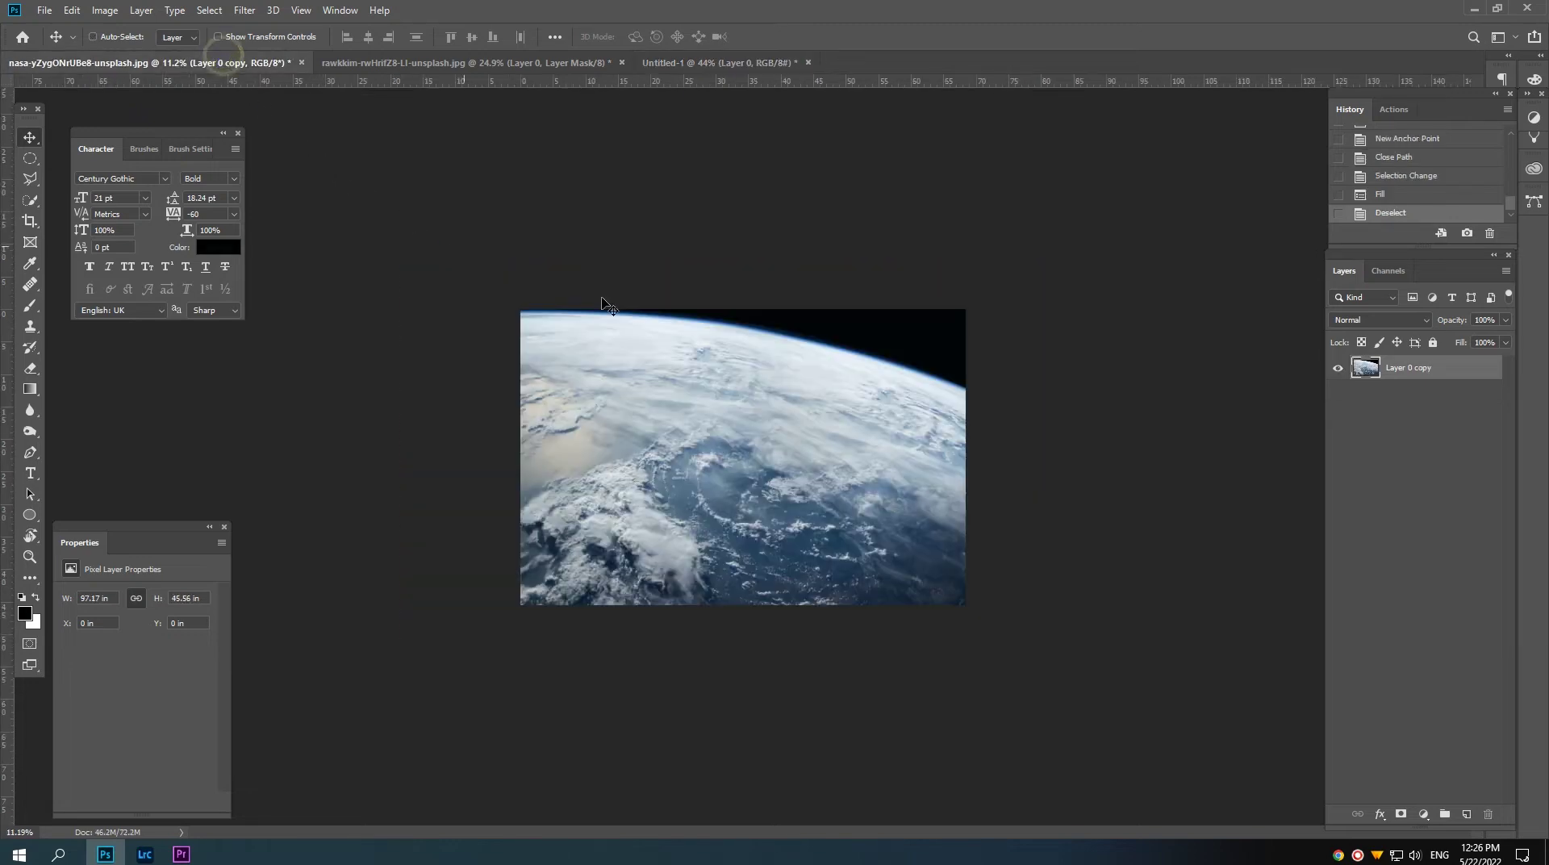
{"action": "right_click", "coordinate": [1421, 371]}
{"action": "left_click", "coordinate": [1342, 379]}
{"action": "mouse_move", "coordinate": [1424, 368]}
{"action": "left_mouse_down"}
{"action": "mouse_move", "coordinate": [632, 128]}
{"action": "mouse_move", "coordinate": [764, 407]}
{"action": "left_mouse_up"}
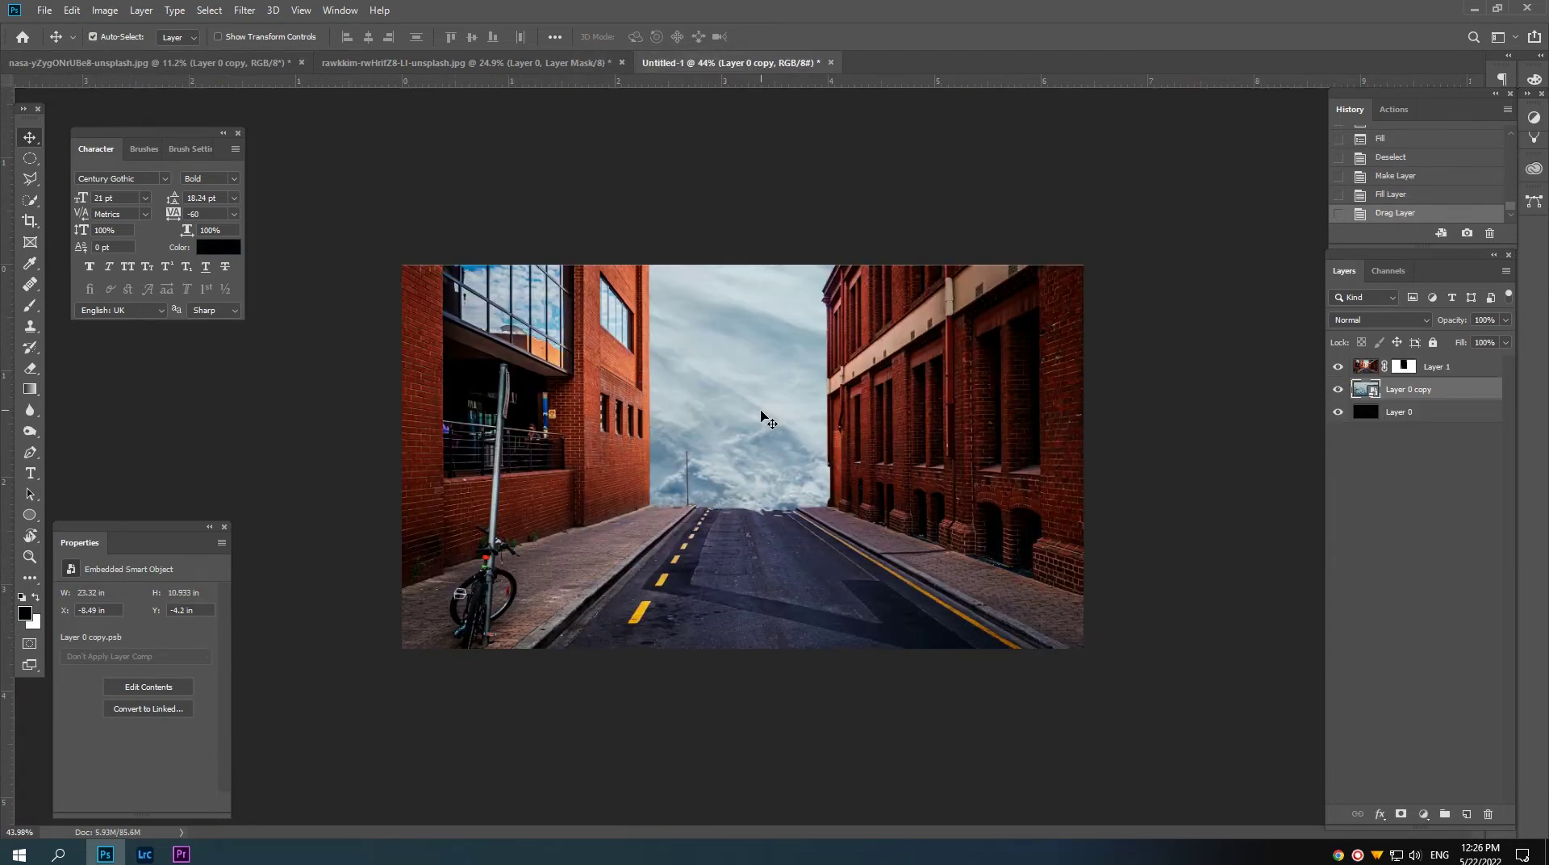
Step: Scale the Earth down and position it between the buildings
{"action": "key", "text": "ctrl+t"}
{"action": "key", "text": "ctrl+0"}
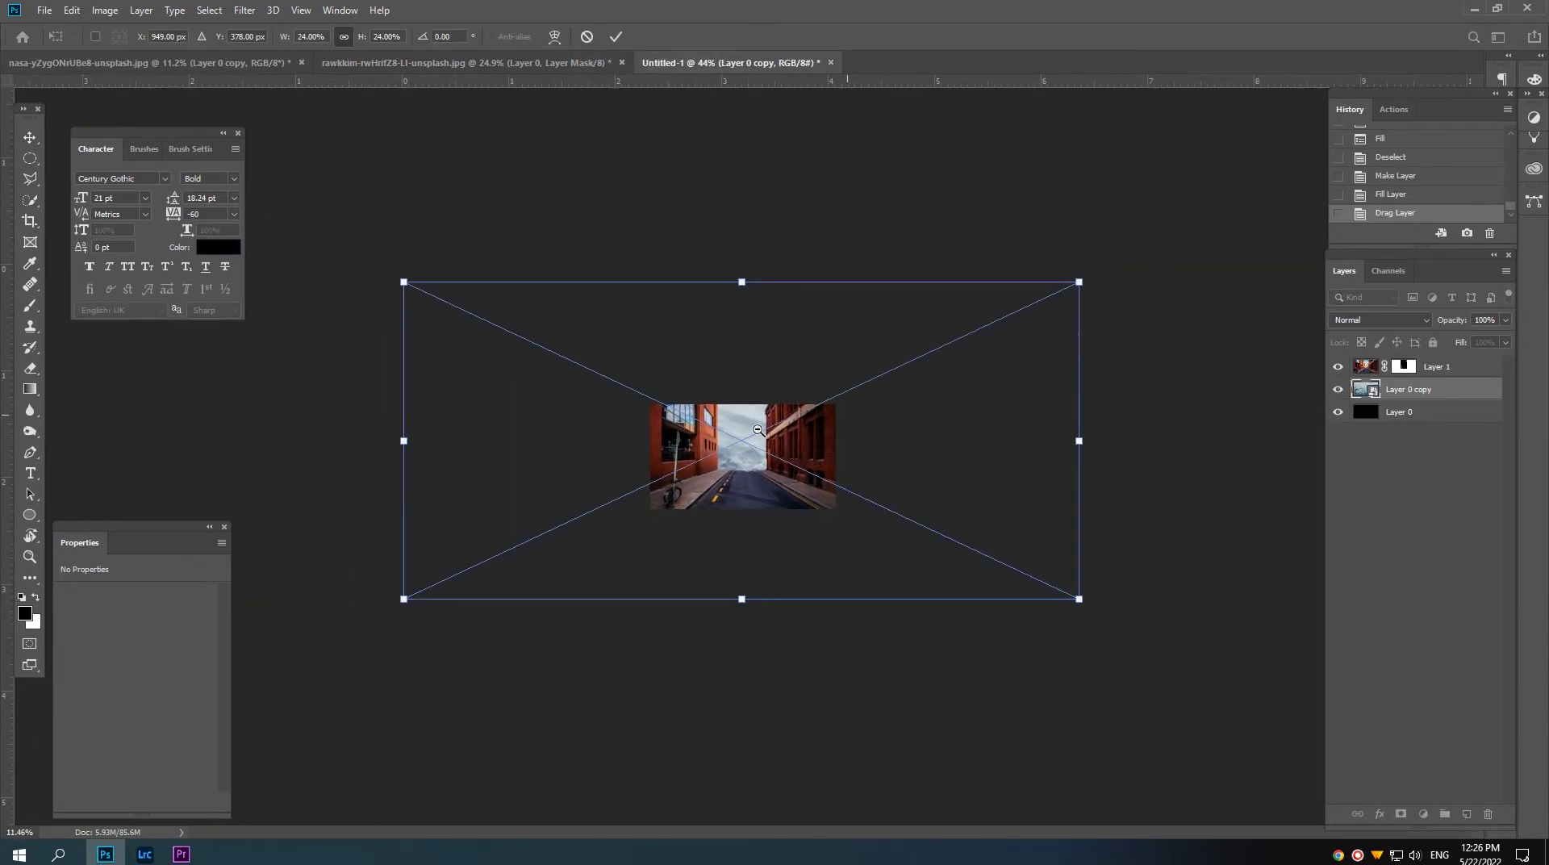
{"action": "left_click_drag", "start_coordinate": [1097, 274], "coordinate": [820, 394]}
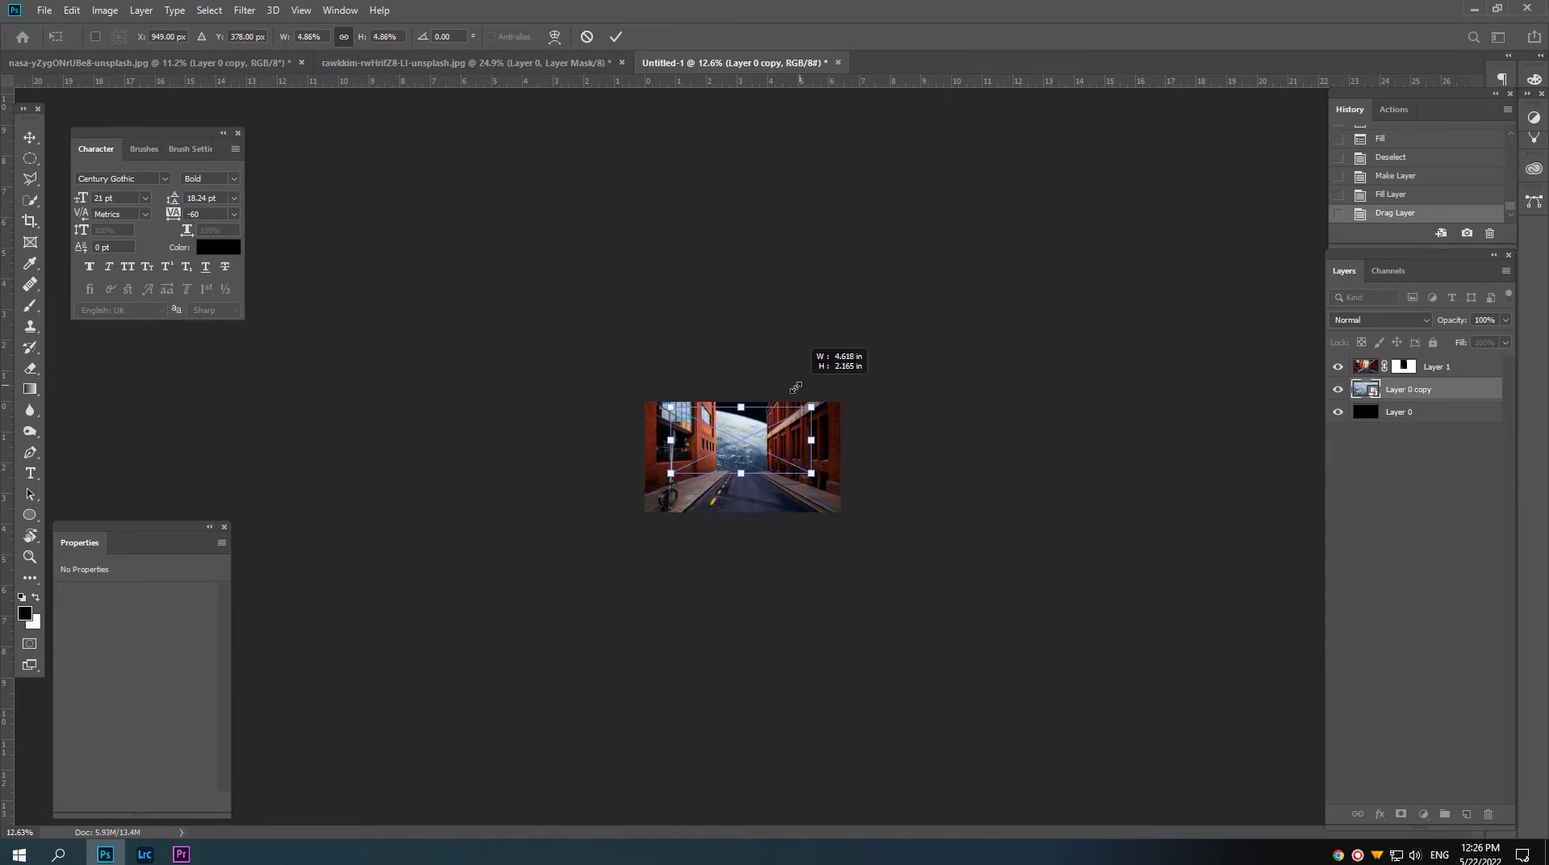
{"action": "left_click", "coordinate": [747, 432], "text": "ctrl"}
{"action": "mouse_move", "coordinate": [791, 446]}
{"action": "left_mouse_down"}
{"action": "mouse_move", "coordinate": [765, 442]}
{"action": "mouse_move", "coordinate": [837, 442]}
{"action": "left_mouse_up"}
{"action": "left_click_drag", "start_coordinate": [563, 331], "coordinate": [621, 358]}
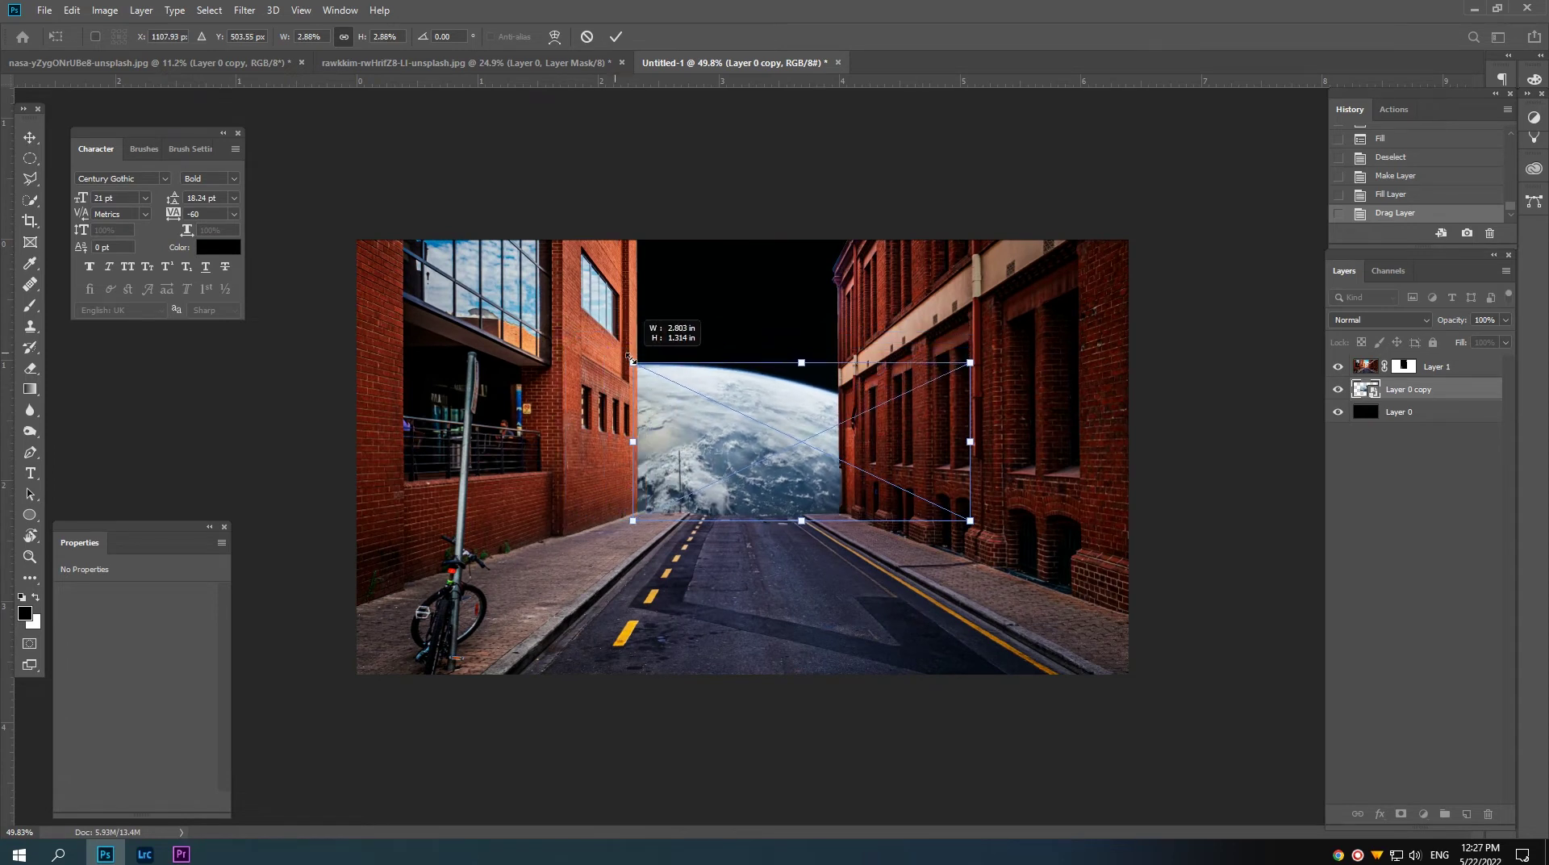
{"action": "left_click_drag", "start_coordinate": [687, 429], "coordinate": [684, 432]}
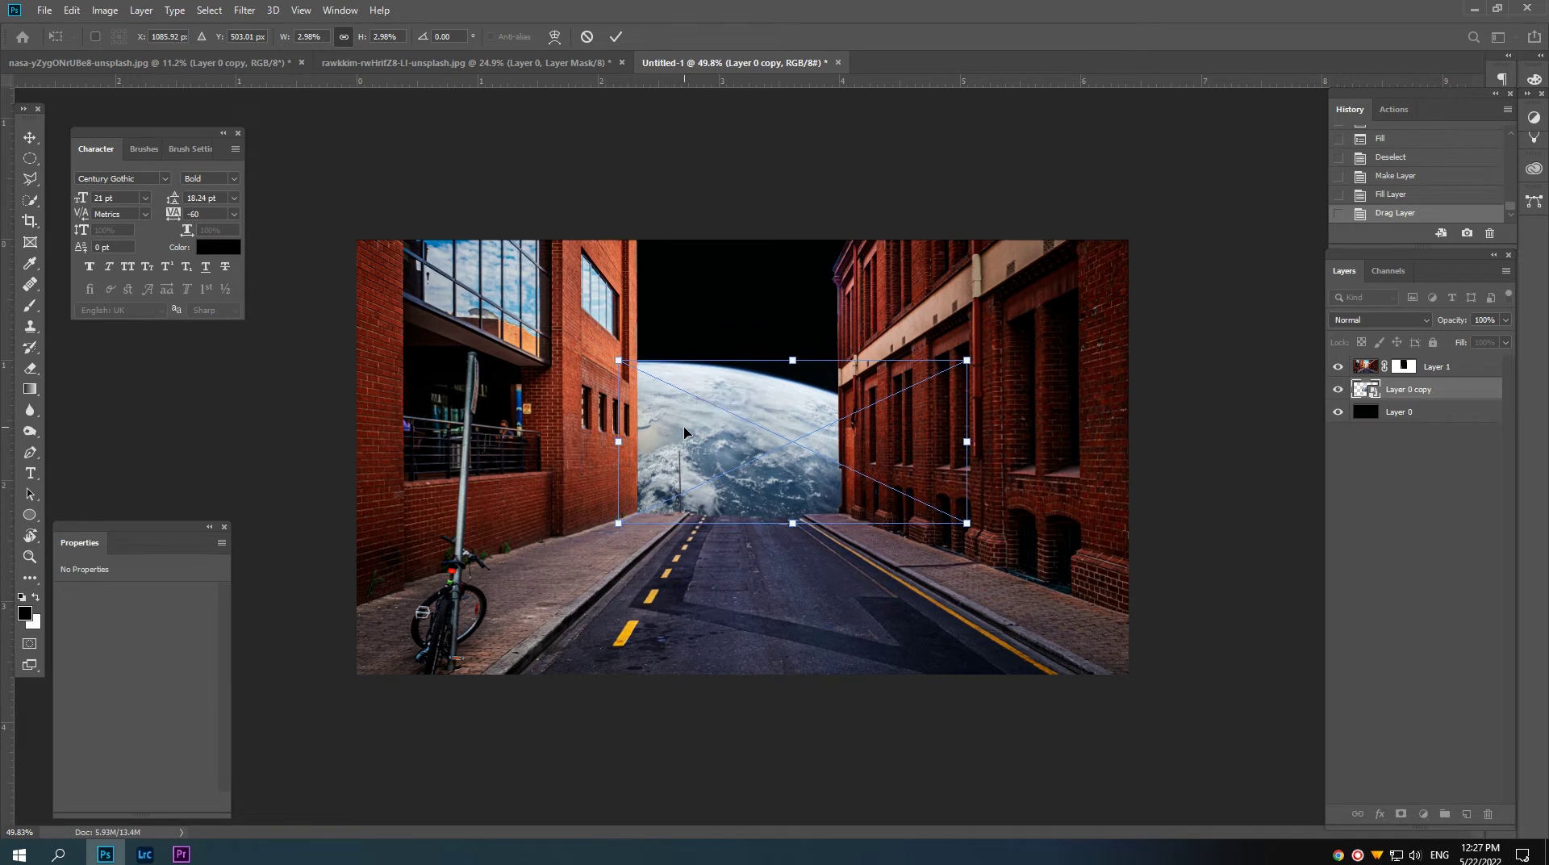
{"action": "key", "text": "Return"}
{"action": "key", "text": "Down"}
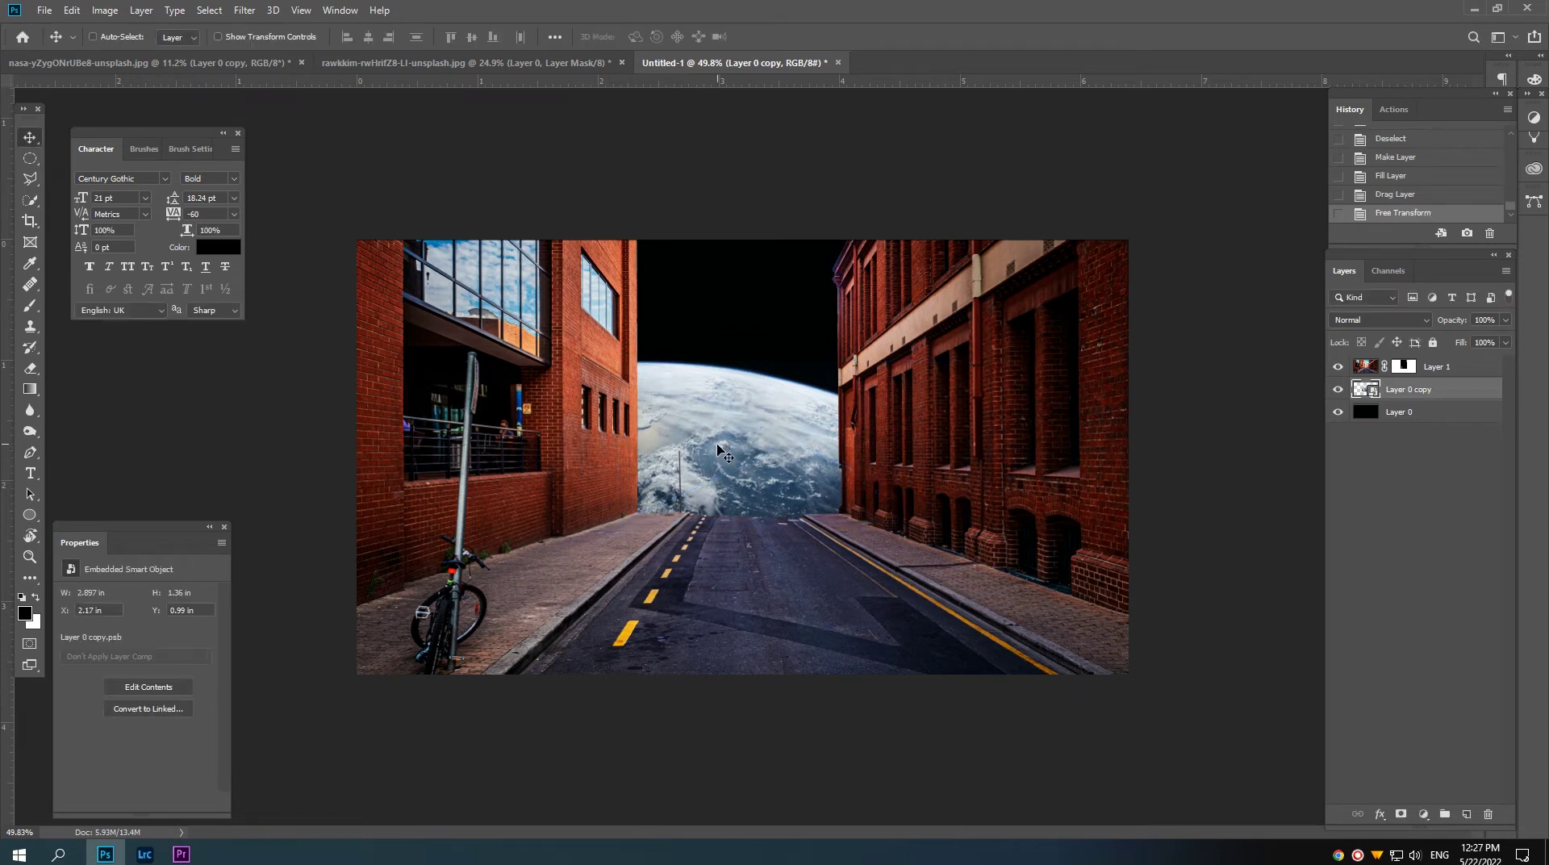
{"action": "key", "text": "Up"}
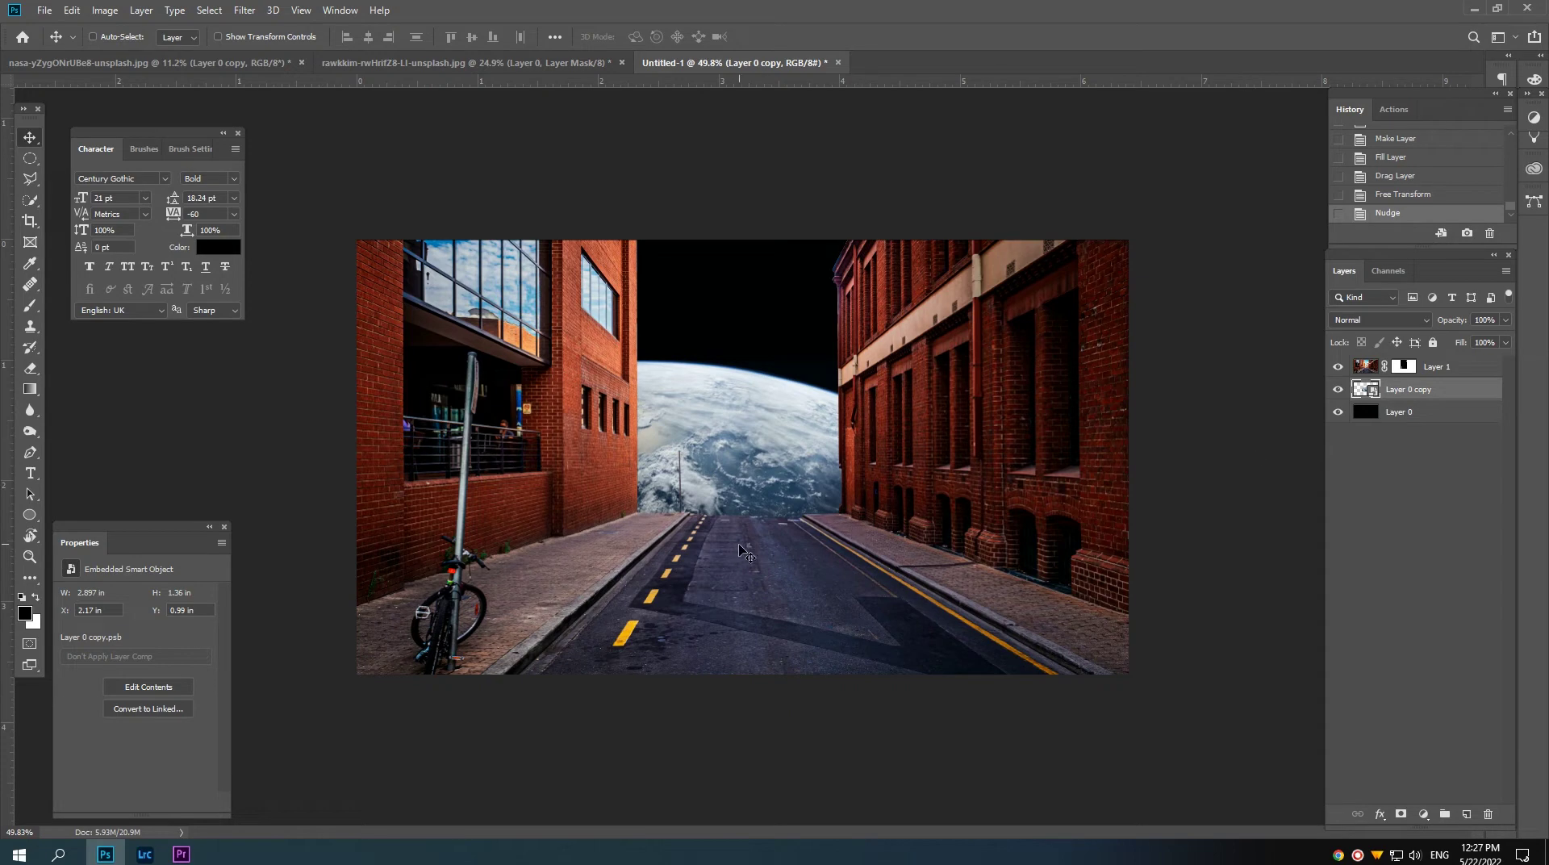
{"action": "left_click", "coordinate": [739, 565], "text": "ctrl"}
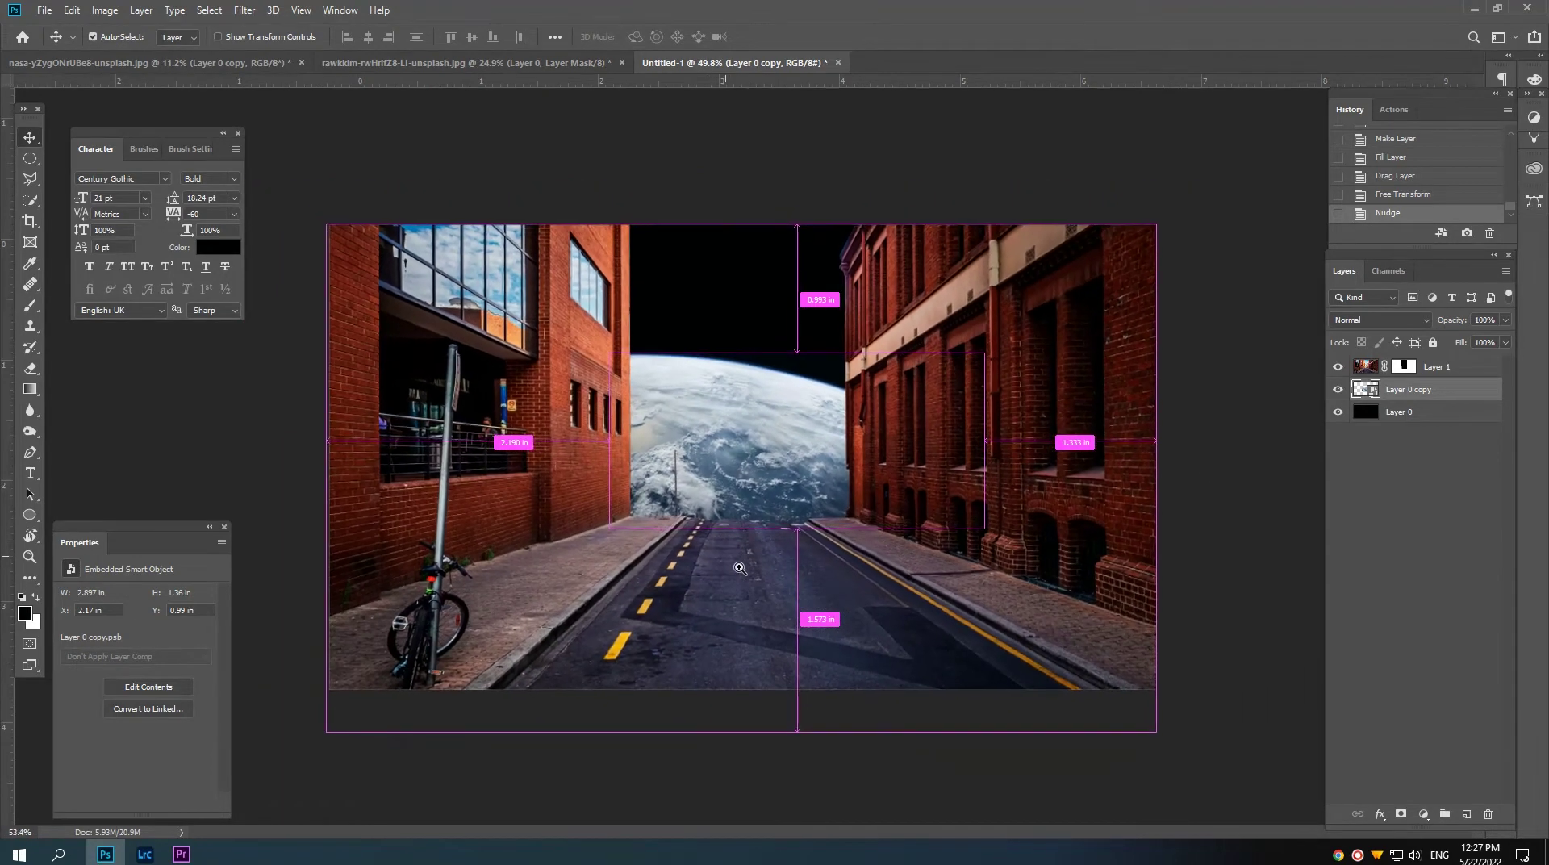
{"action": "left_click_drag", "start_coordinate": [739, 567], "coordinate": [1174, 503]}
Step: Select Layer 1, then close the street and Earth source photos without saving
{"action": "left_click", "coordinate": [1424, 371]}
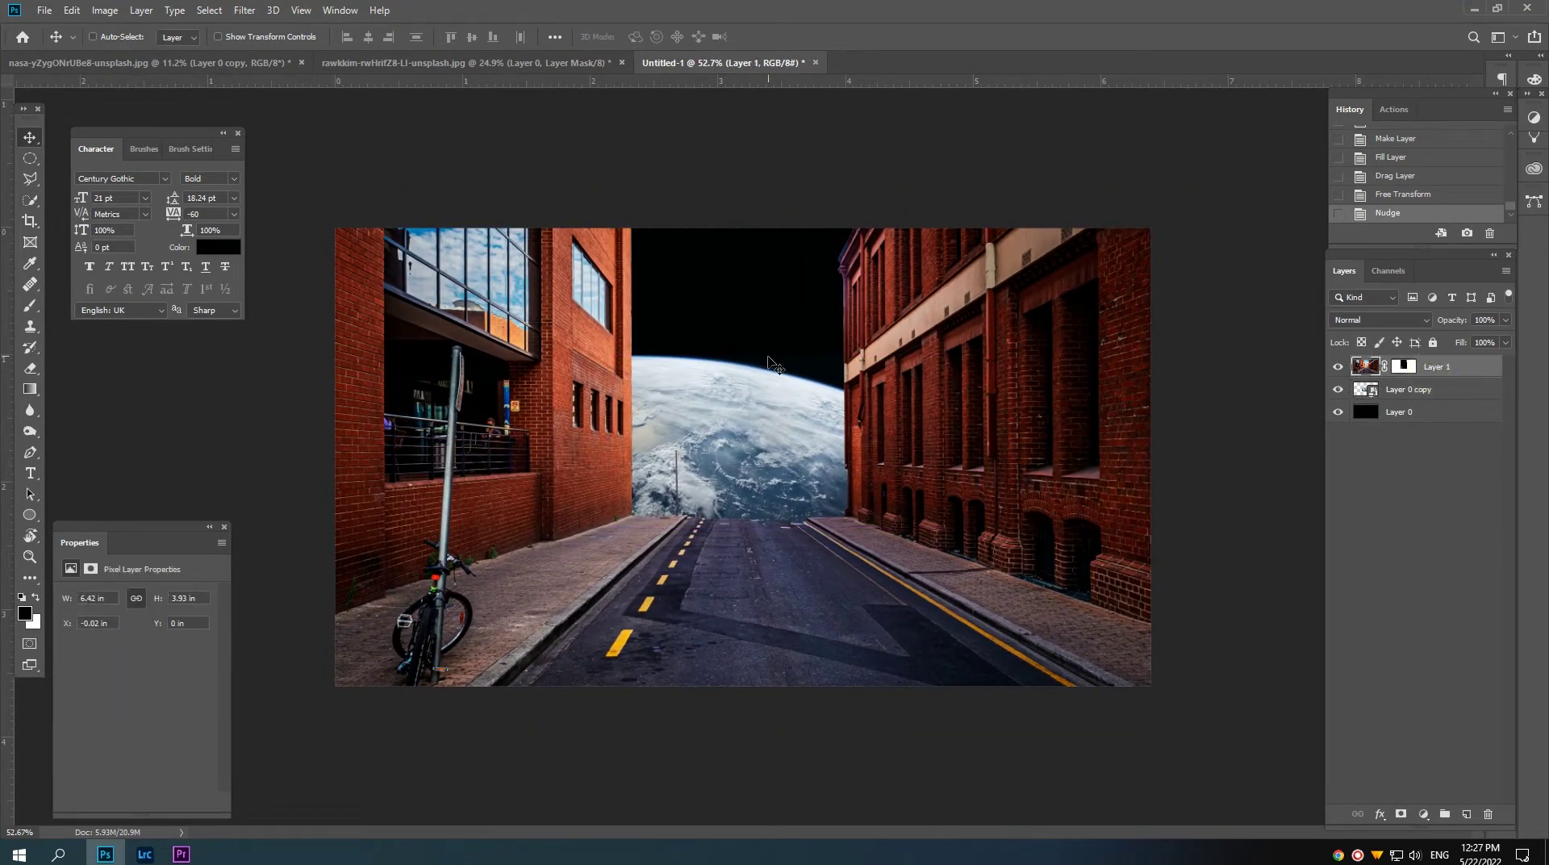
{"action": "left_click", "coordinate": [468, 62]}
{"action": "key", "text": "ctrl+w"}
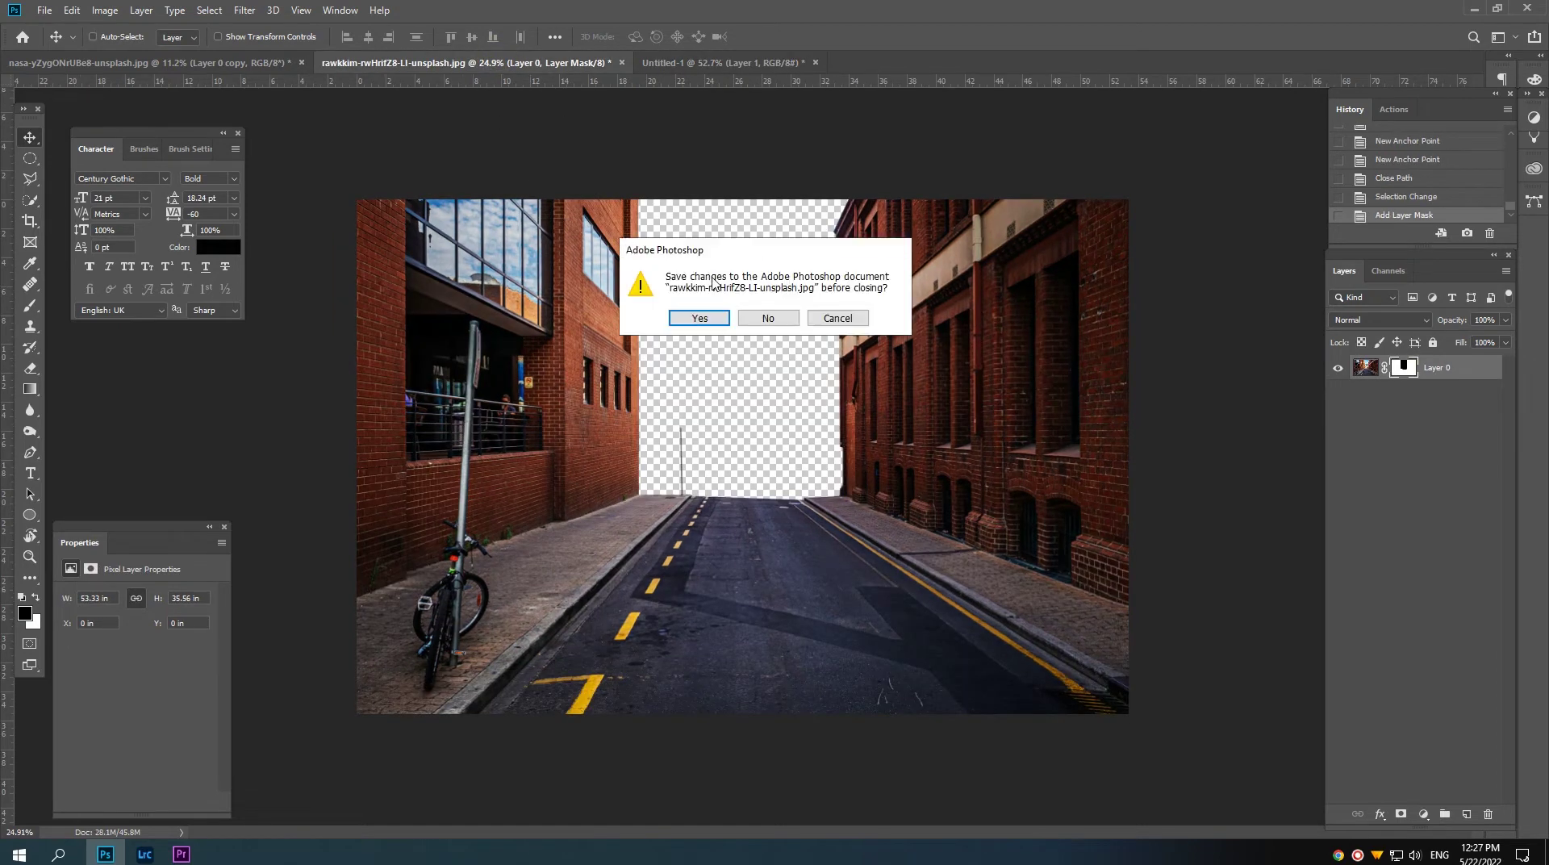
{"action": "left_click", "coordinate": [759, 320]}
{"action": "key", "text": "ctrl+w"}
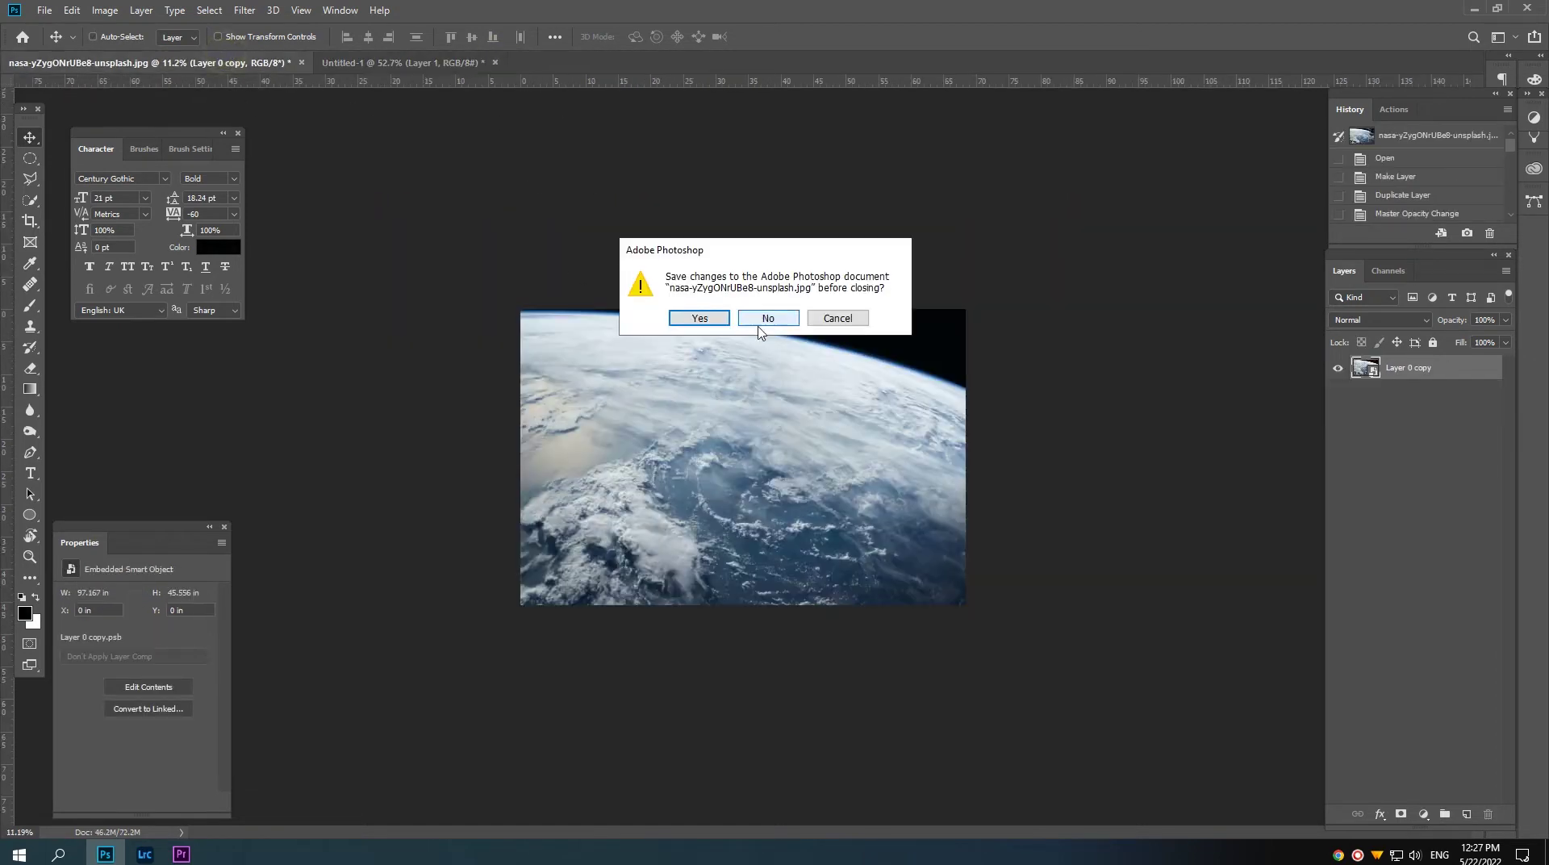
{"action": "left_click", "coordinate": [759, 319]}
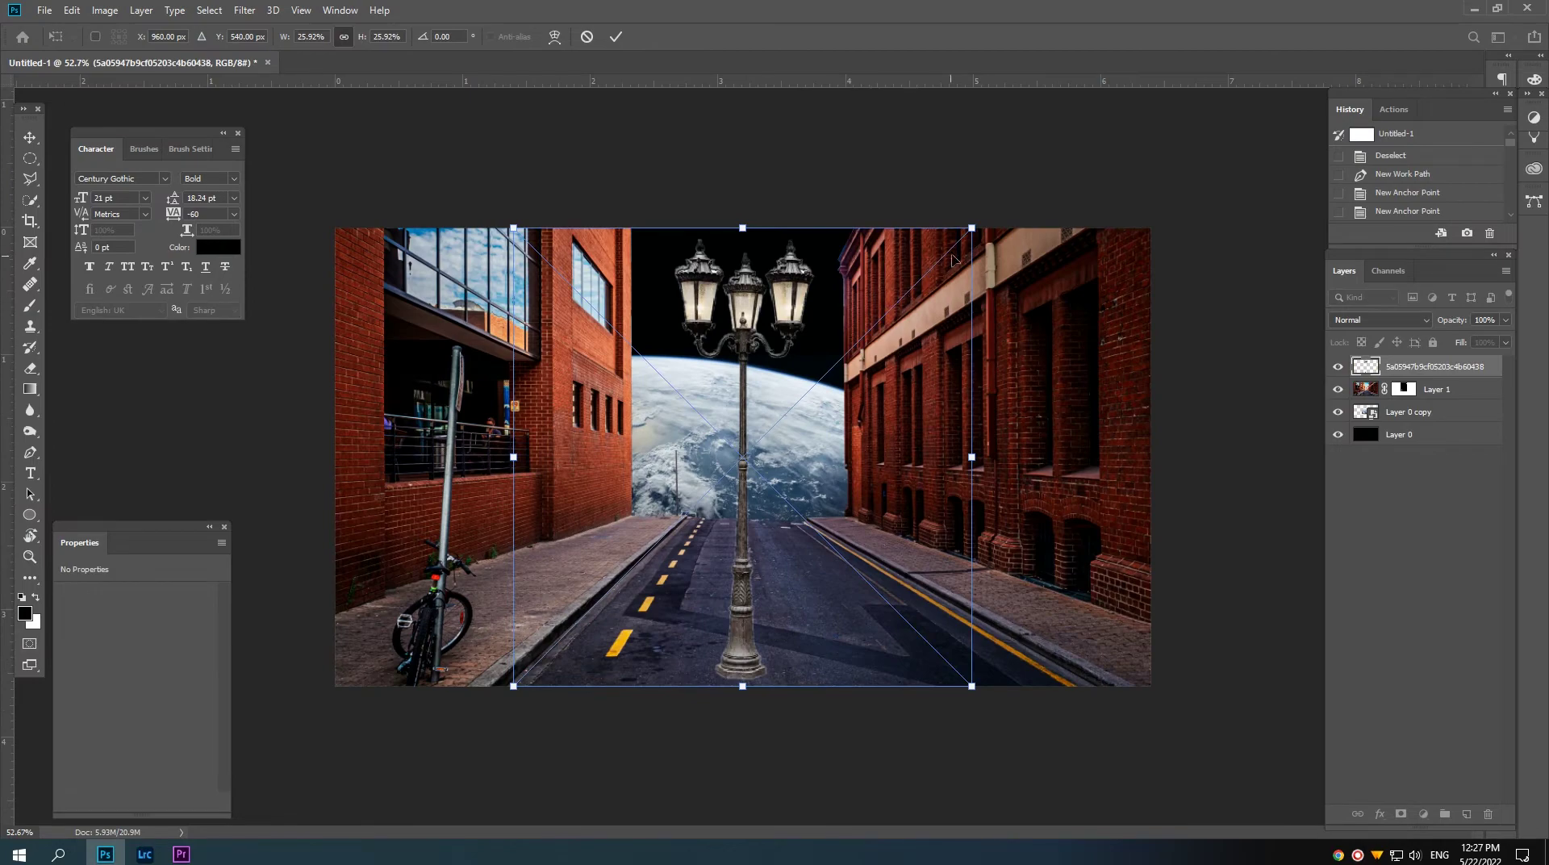
Step: Shrink the street lamp, move it to the road's left end, and tilt it about -1.45°
{"action": "left_click_drag", "start_coordinate": [972, 228], "coordinate": [807, 378]}
{"action": "left_click_drag", "start_coordinate": [705, 443], "coordinate": [641, 430]}
{"action": "scroll", "coordinate": [640, 430], "scroll_direction": "up", "scroll_amount": 5}
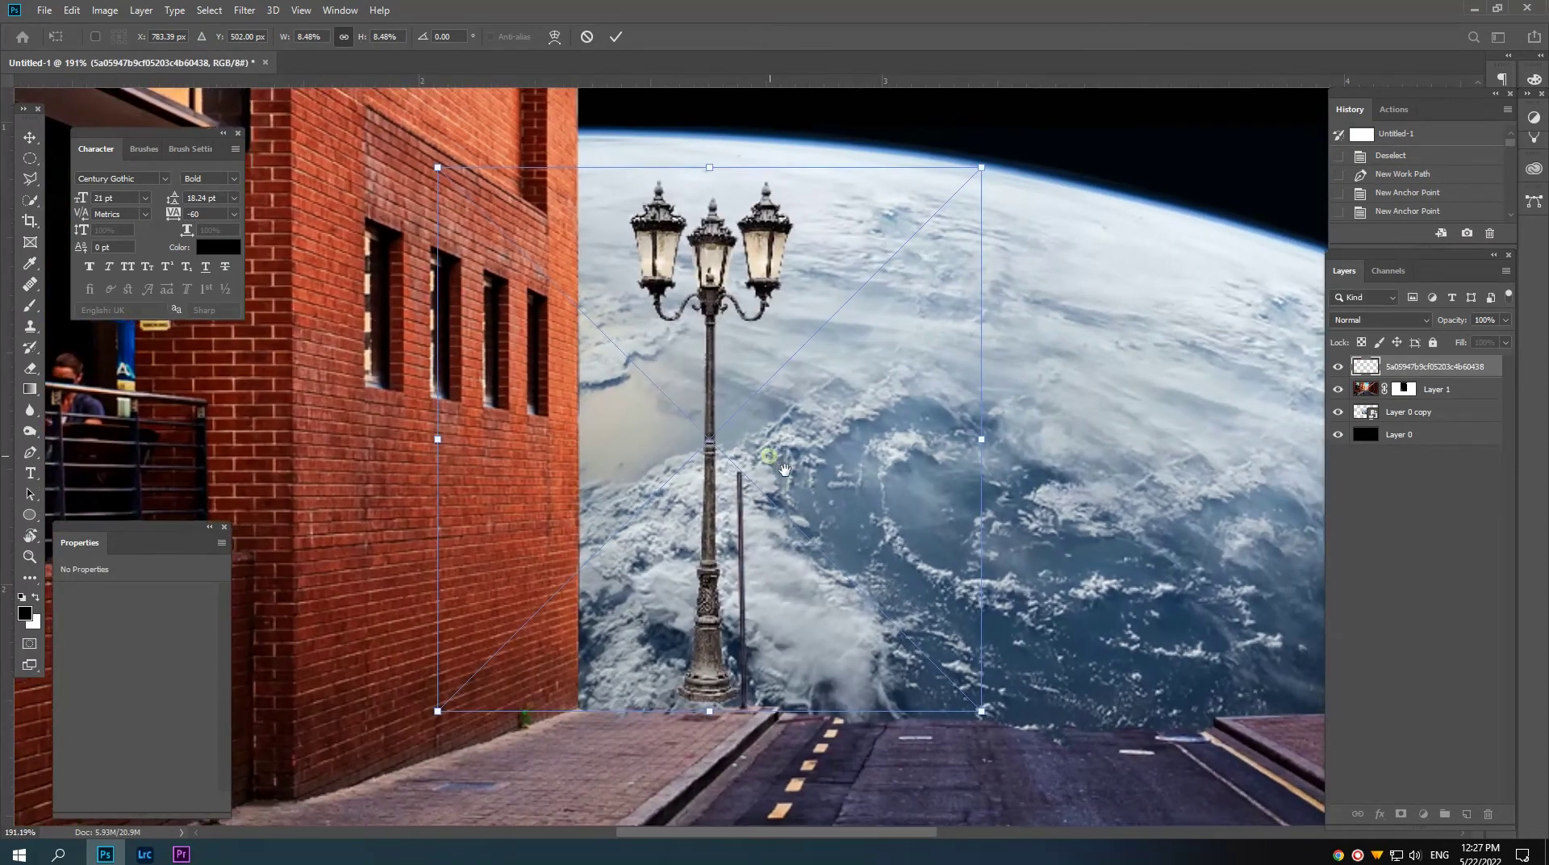
{"action": "left_click_drag", "start_coordinate": [784, 468], "coordinate": [791, 473]}
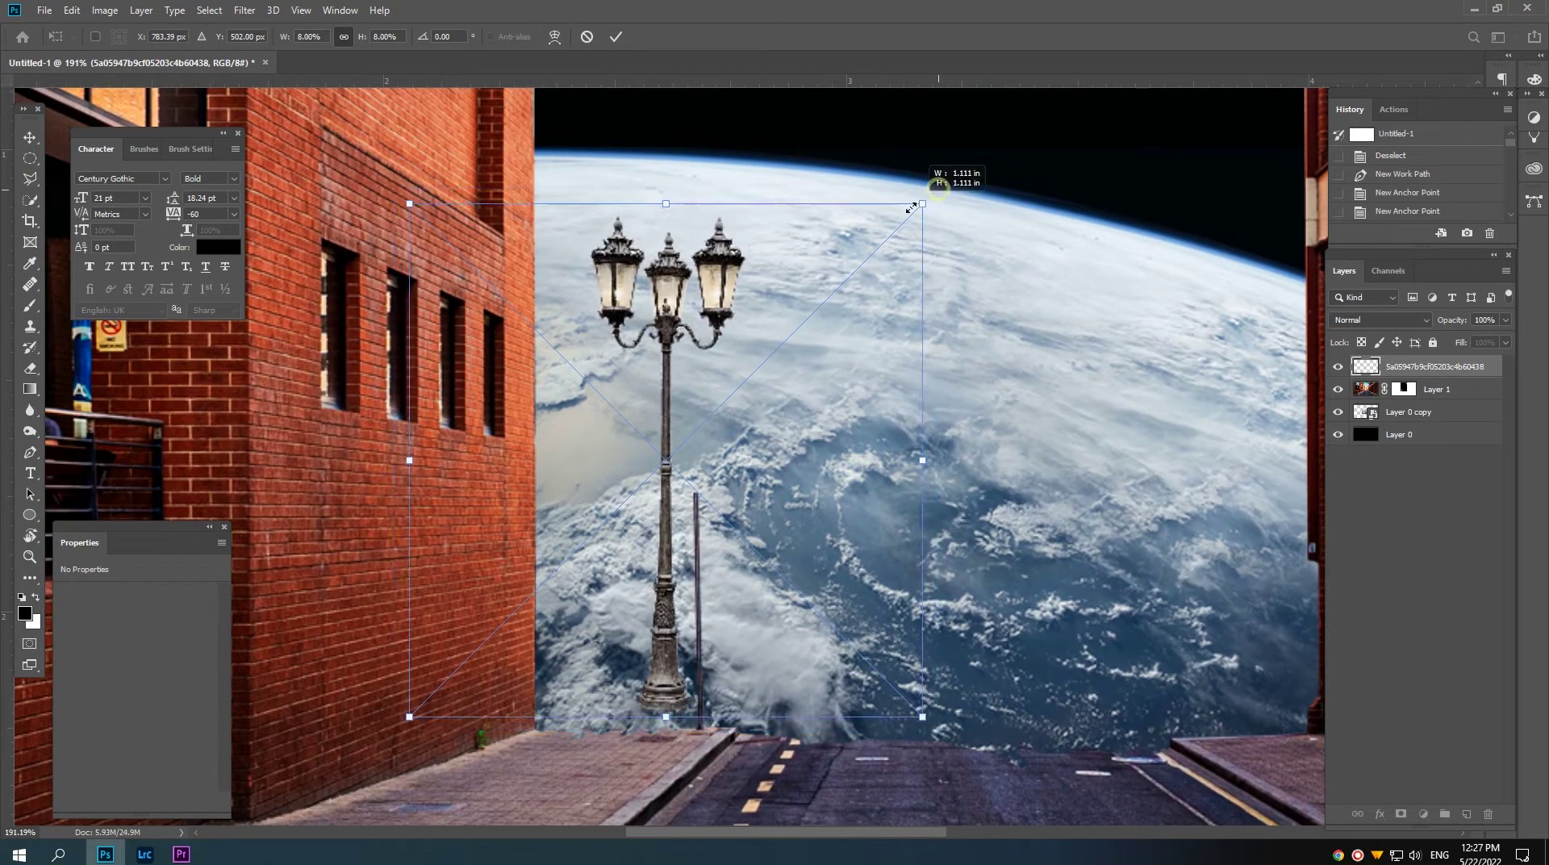
{"action": "left_click_drag", "start_coordinate": [946, 208], "coordinate": [827, 300]}
{"action": "left_click_drag", "start_coordinate": [718, 542], "coordinate": [753, 665]}
{"action": "left_click_drag", "start_coordinate": [880, 413], "coordinate": [875, 411]}
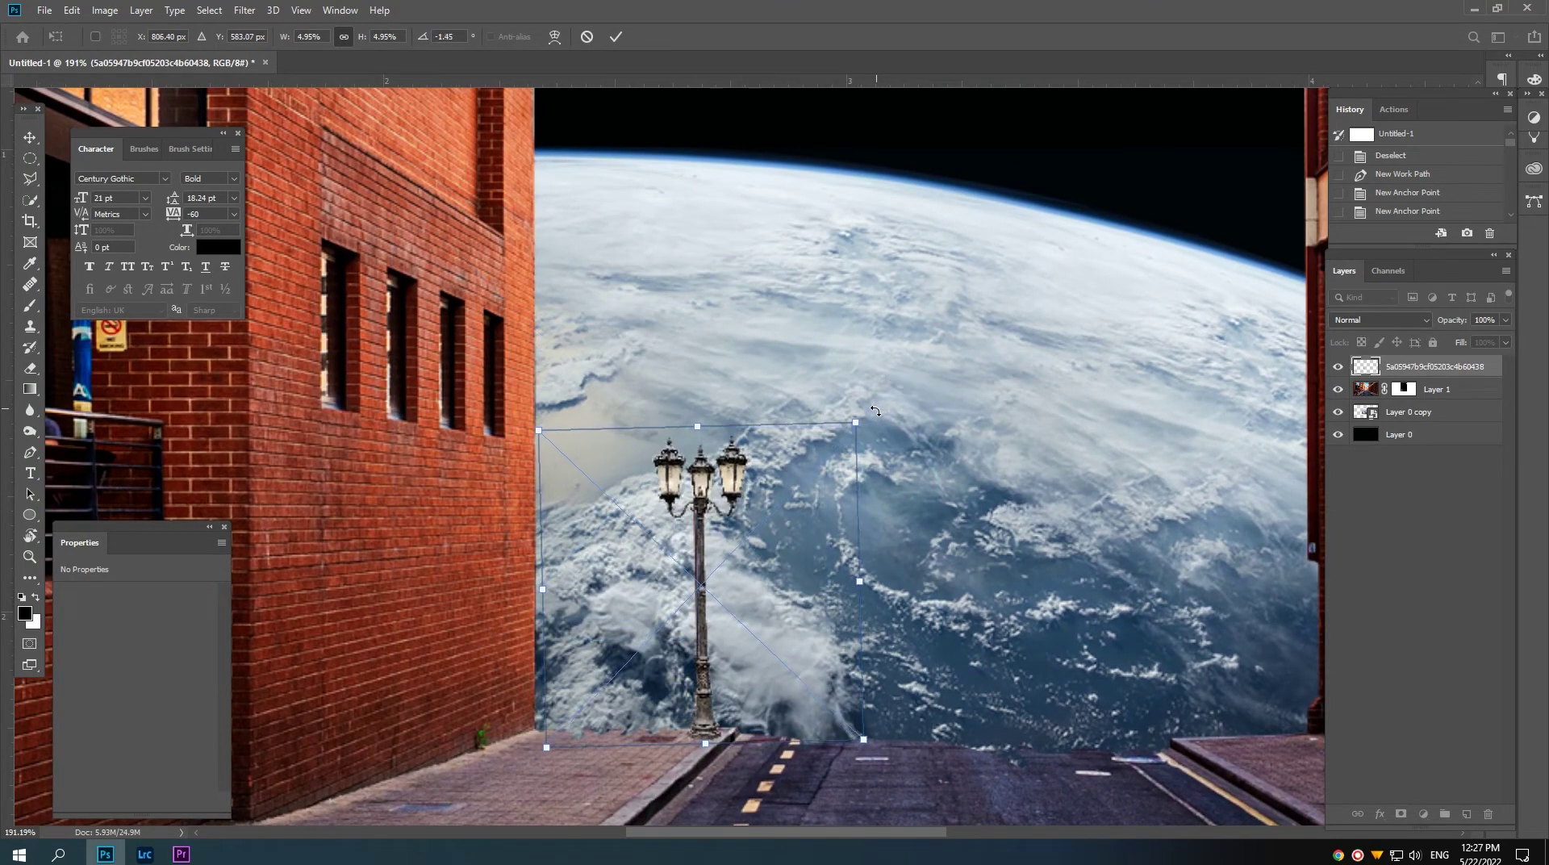
{"action": "key", "text": "Return"}
{"action": "key", "text": "Left"}
{"action": "key", "text": "Left"}
{"action": "key", "text": "Left"}
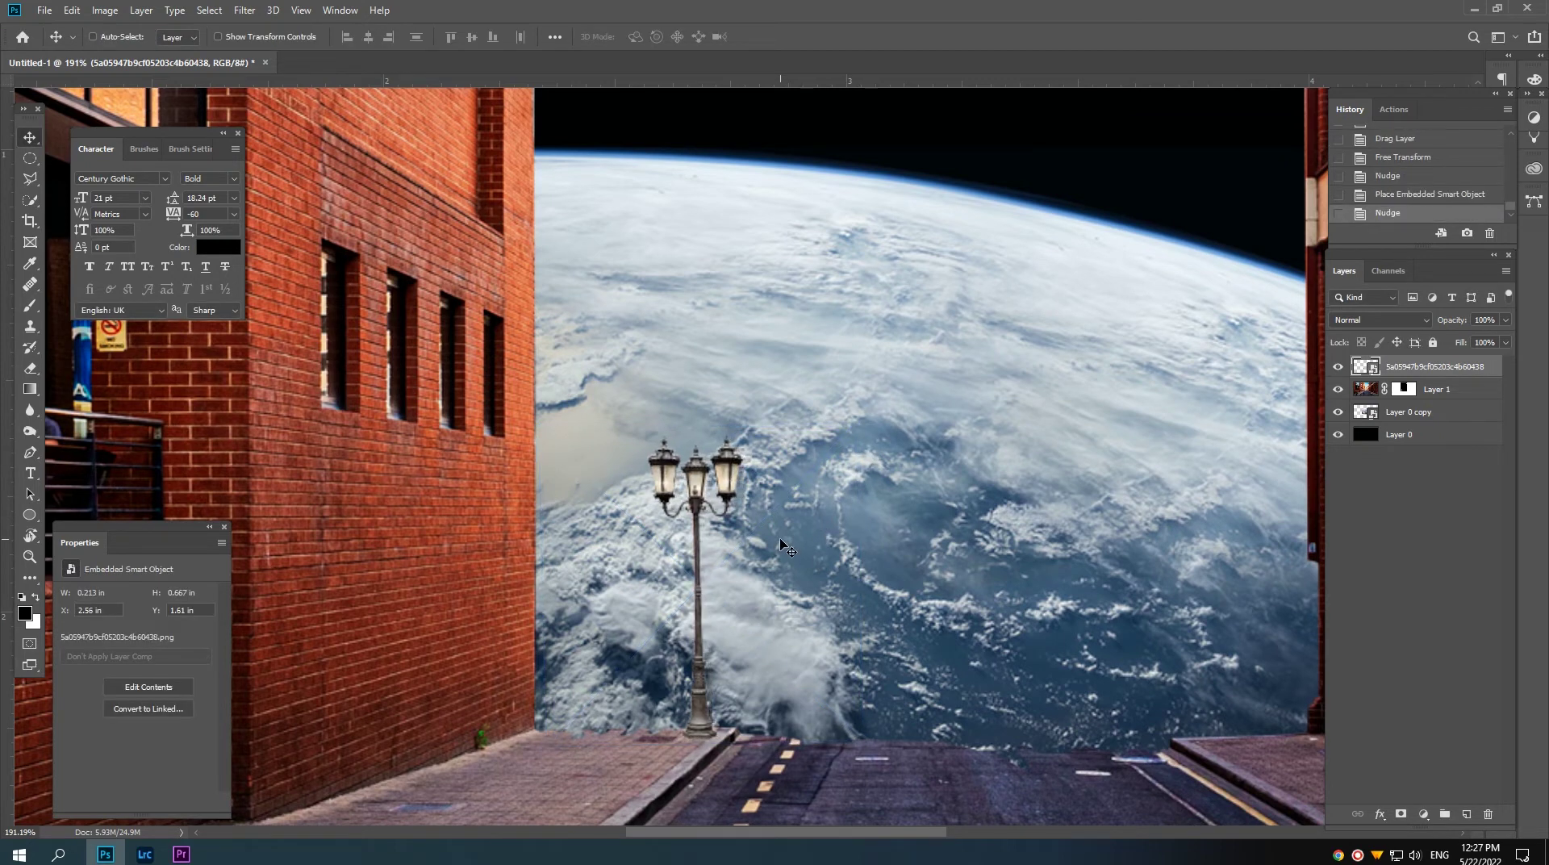
{"action": "key", "text": "Left"}
{"action": "key", "text": "Left"}
Step: Duplicate the lamp onto the road's right side, scale it slightly smaller, and nudge it into place
{"action": "scroll", "coordinate": [782, 545], "scroll_direction": "down", "scroll_amount": 5}
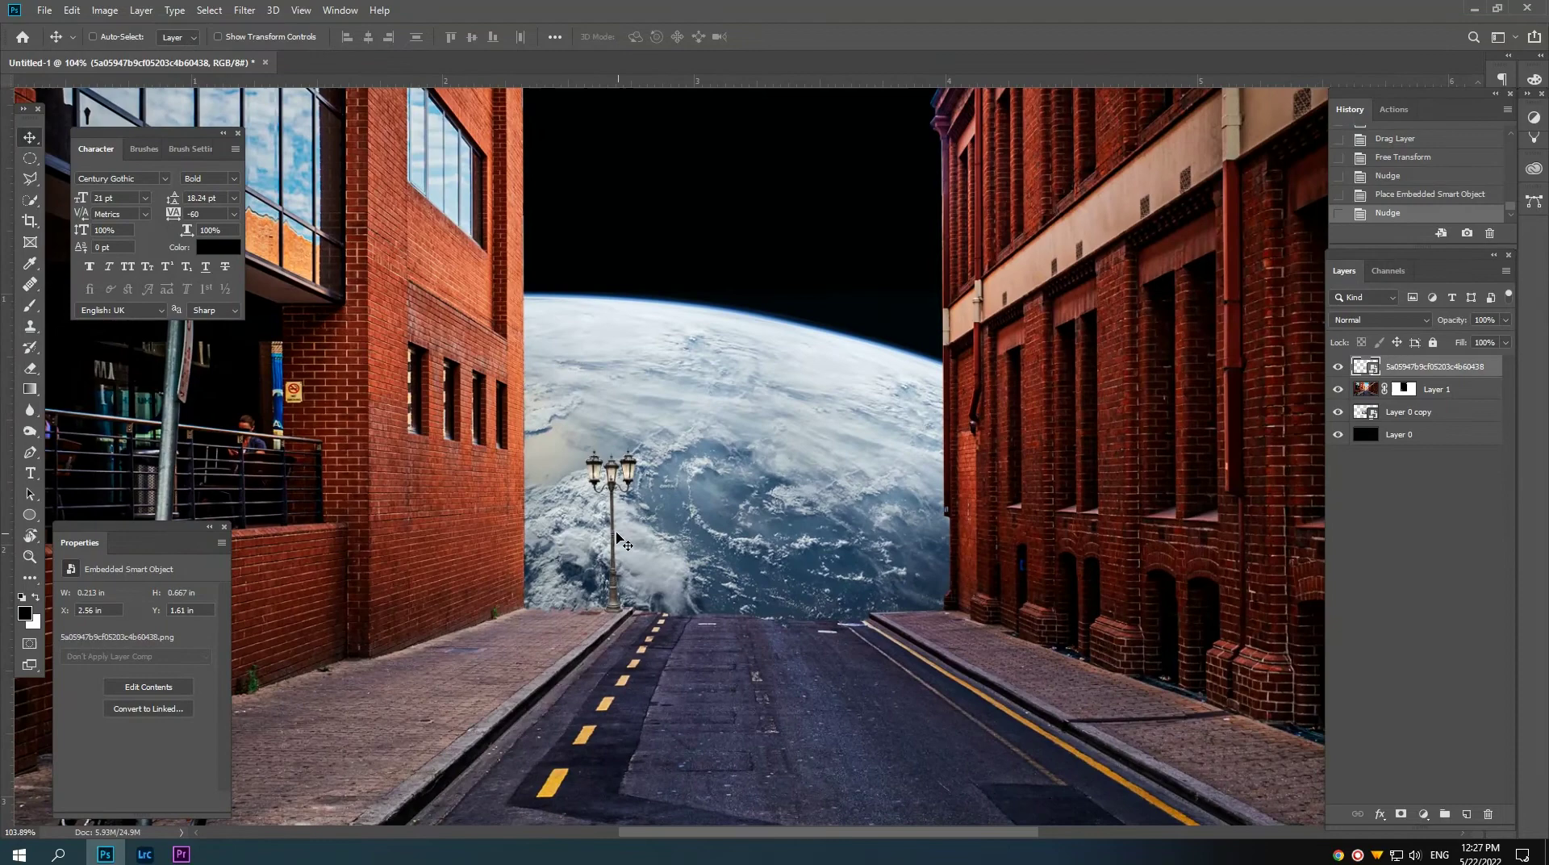
{"action": "mouse_move", "coordinate": [611, 534]}
{"action": "left_mouse_down"}
{"action": "mouse_move", "coordinate": [800, 556]}
{"action": "mouse_move", "coordinate": [896, 543]}
{"action": "left_mouse_up"}
{"action": "scroll", "coordinate": [897, 543], "scroll_direction": "up", "scroll_amount": 3}
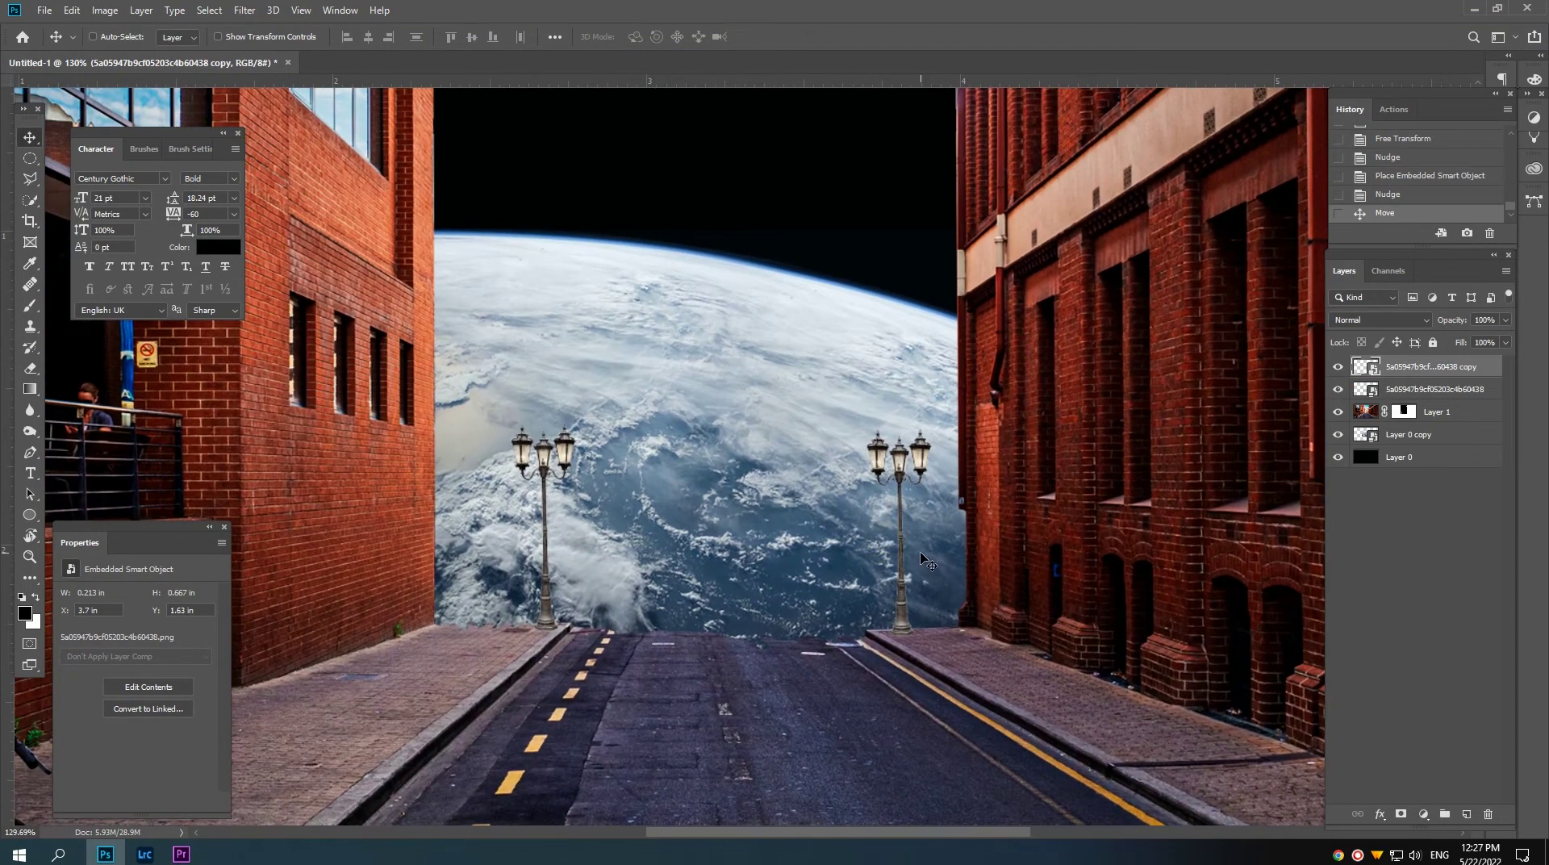
{"action": "key", "text": "Up"}
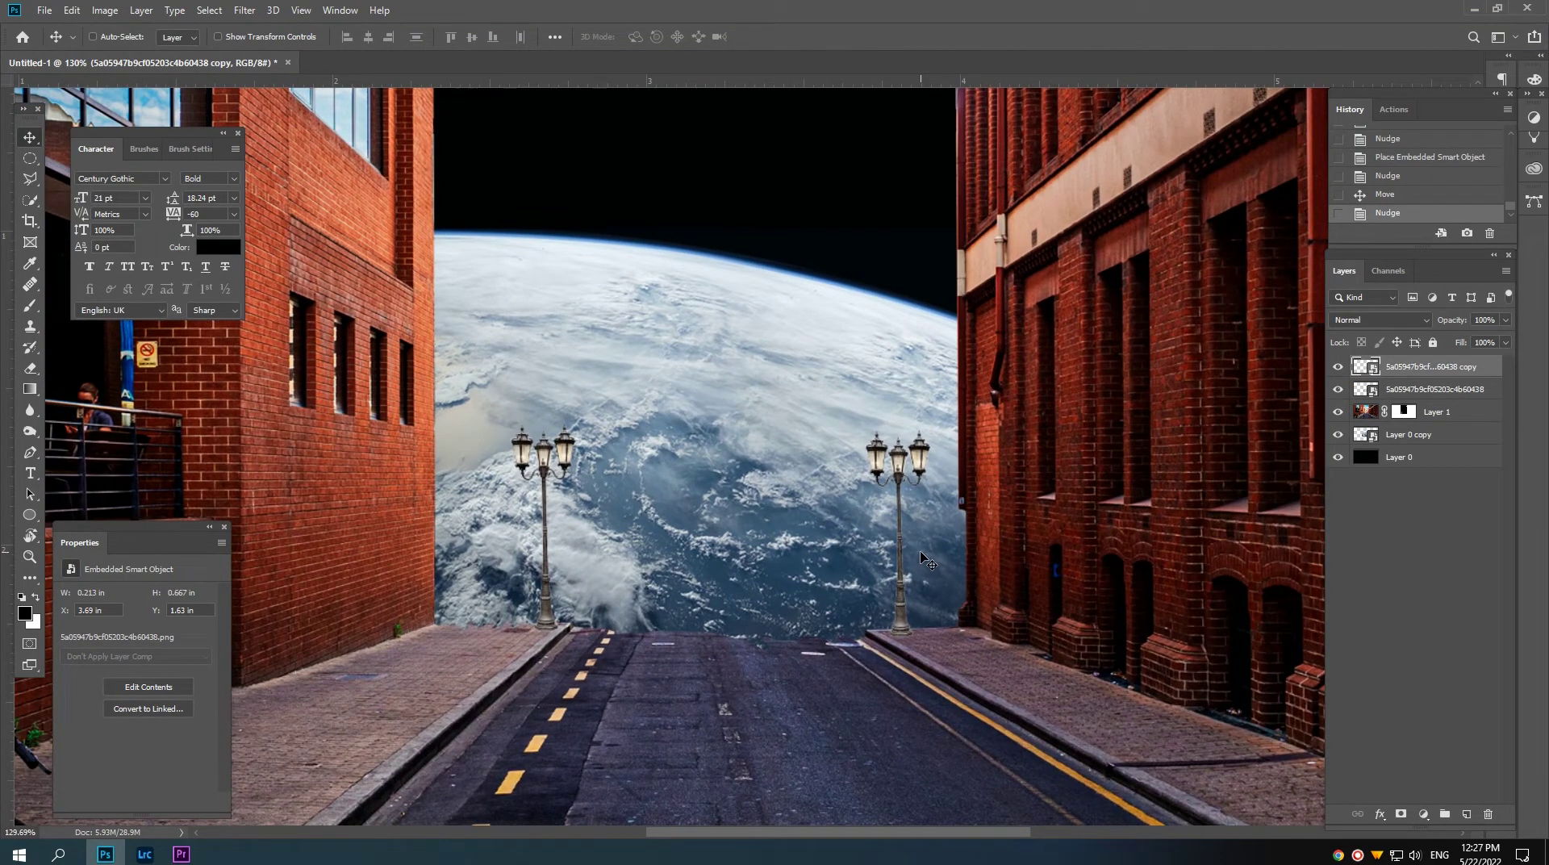
{"action": "key", "text": "ctrl+t"}
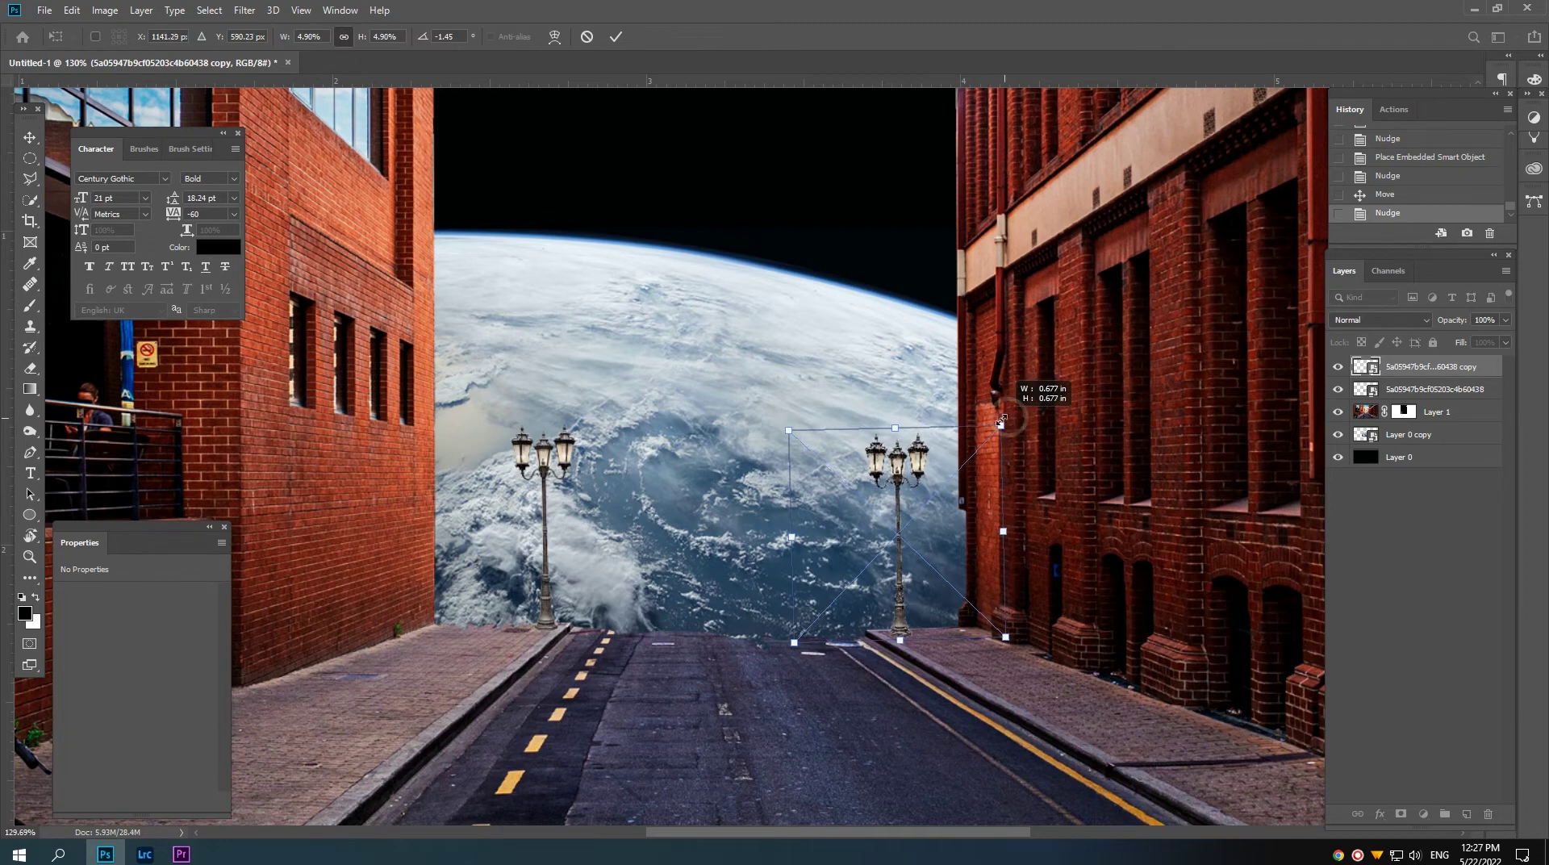
{"action": "left_click_drag", "start_coordinate": [1003, 421], "coordinate": [994, 431]}
{"action": "key", "text": "Return"}
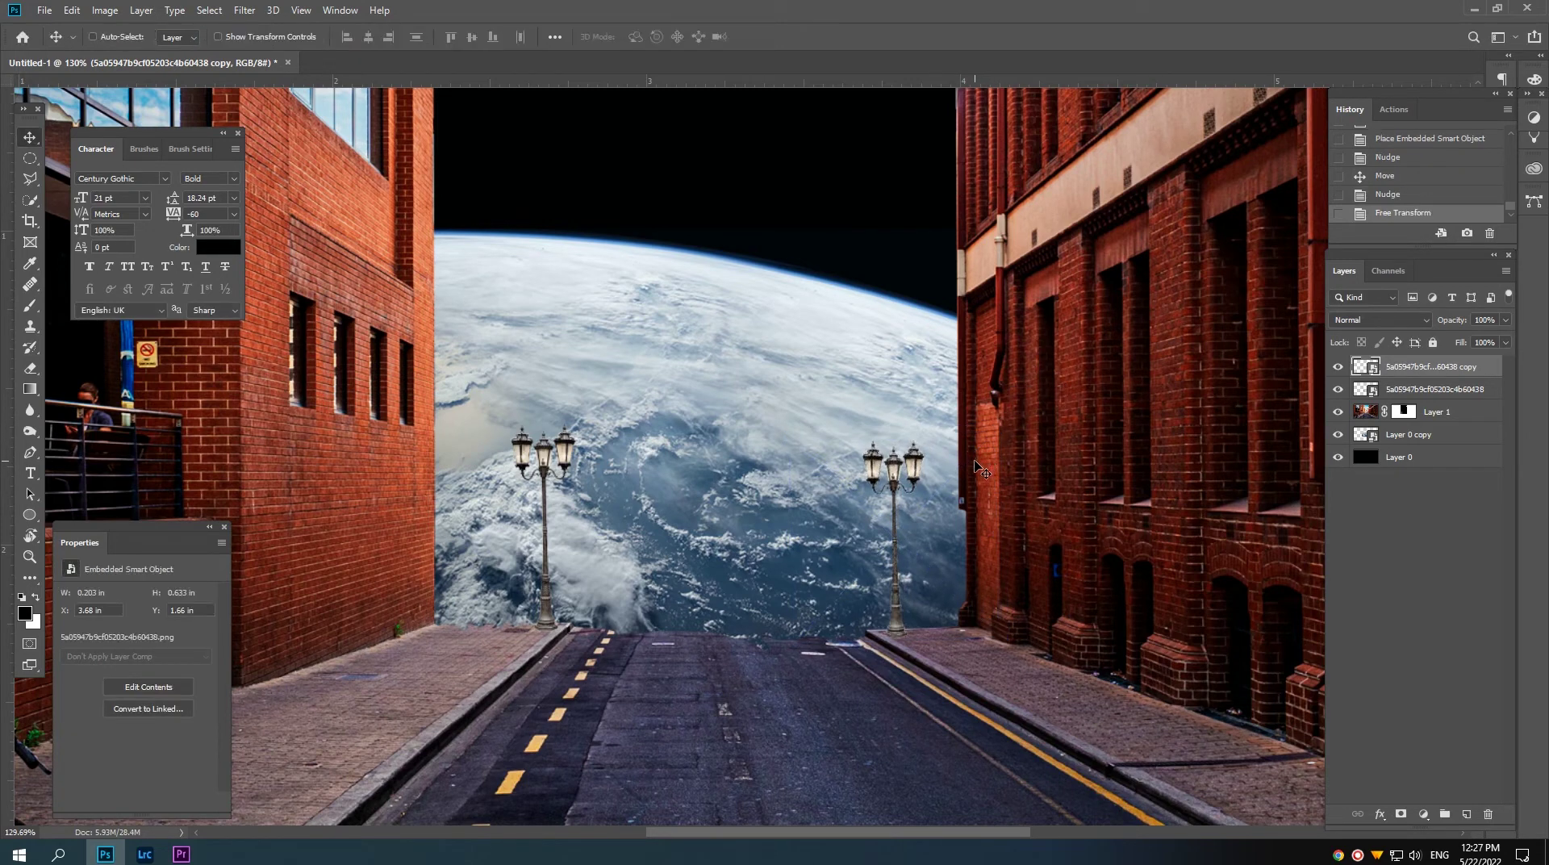
{"action": "key", "text": "Right"}
{"action": "key", "text": "Right"}
{"action": "key", "text": "Right"}
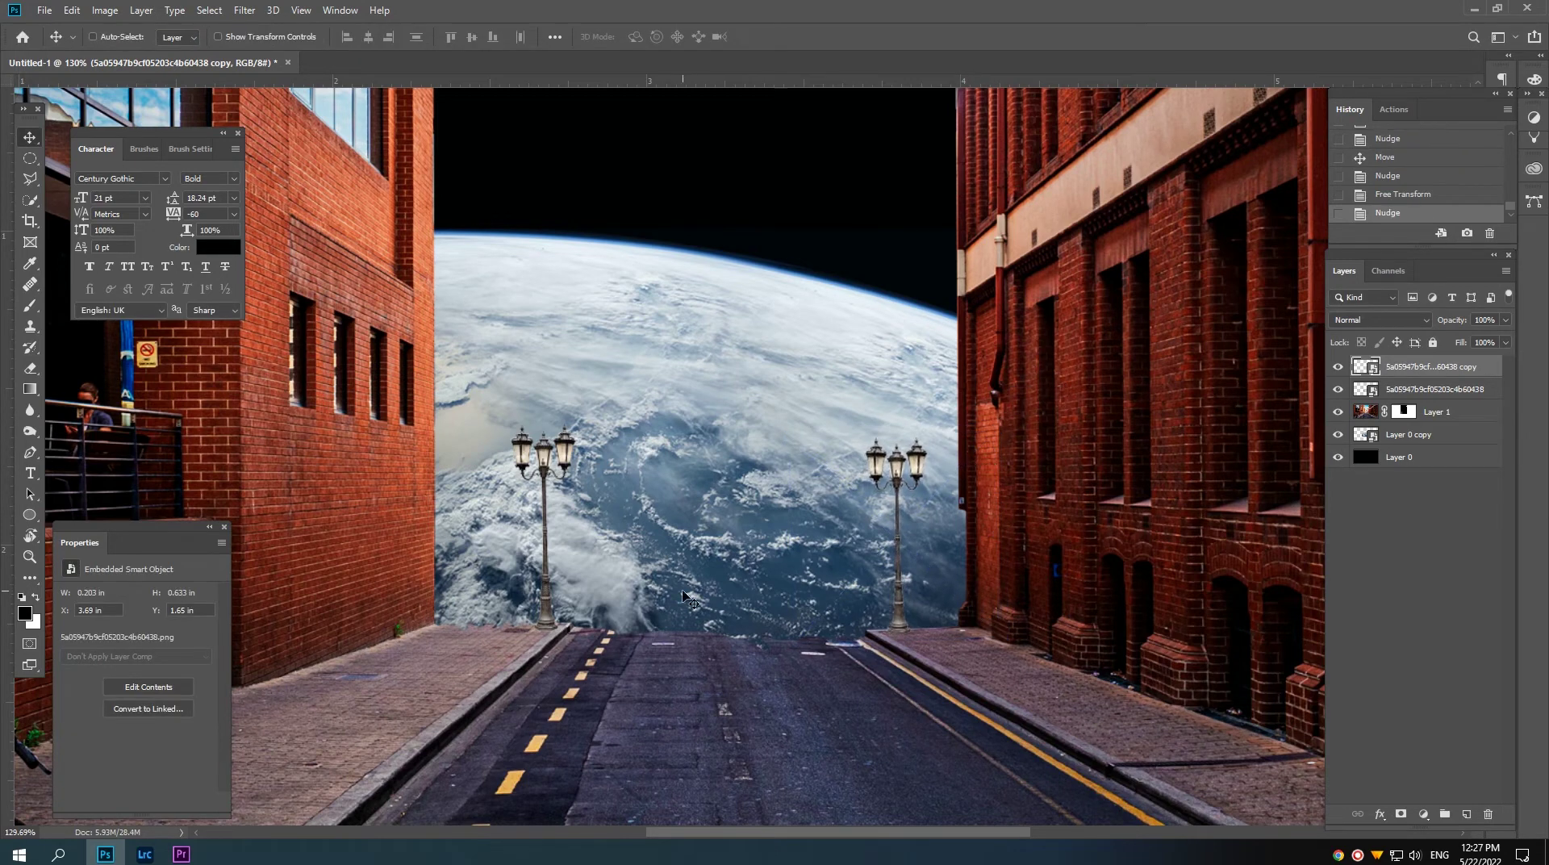
Step: Open the photo of the man at the pier railing, keeping its embedded colour profile
{"action": "scroll", "coordinate": [689, 580], "scroll_direction": "down", "scroll_amount": 2}
{"action": "scroll", "coordinate": [698, 583], "scroll_direction": "down", "scroll_amount": 2}
{"action": "scroll", "coordinate": [710, 587], "scroll_direction": "down", "scroll_amount": 2}
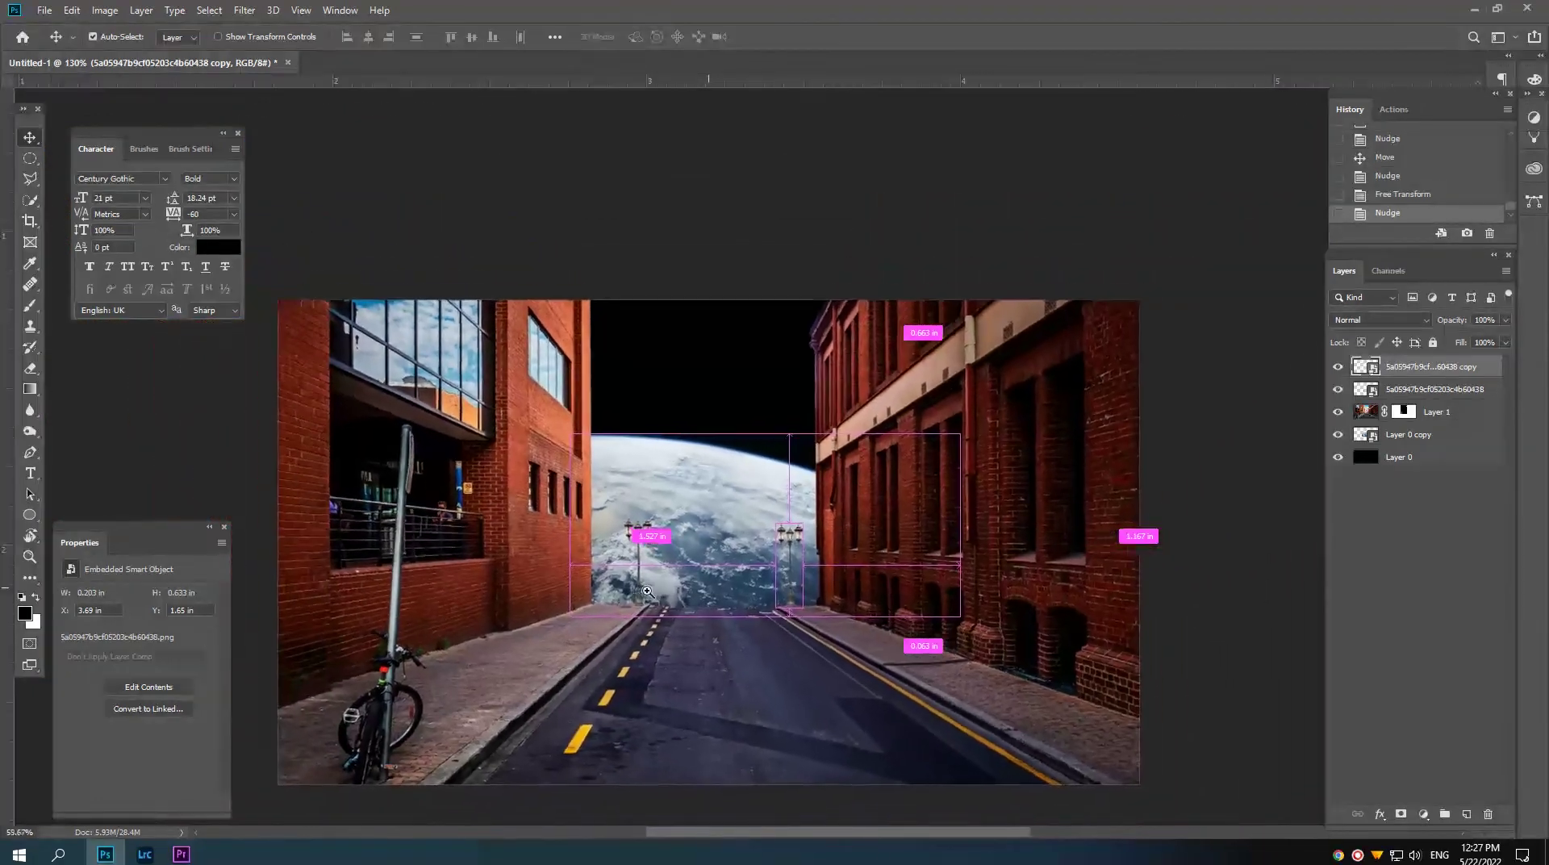
{"action": "scroll", "coordinate": [723, 592], "scroll_direction": "down", "scroll_amount": 1}
{"action": "scroll", "coordinate": [723, 591], "scroll_direction": "down", "scroll_amount": 1}
{"action": "double_click", "coordinate": [723, 591]}
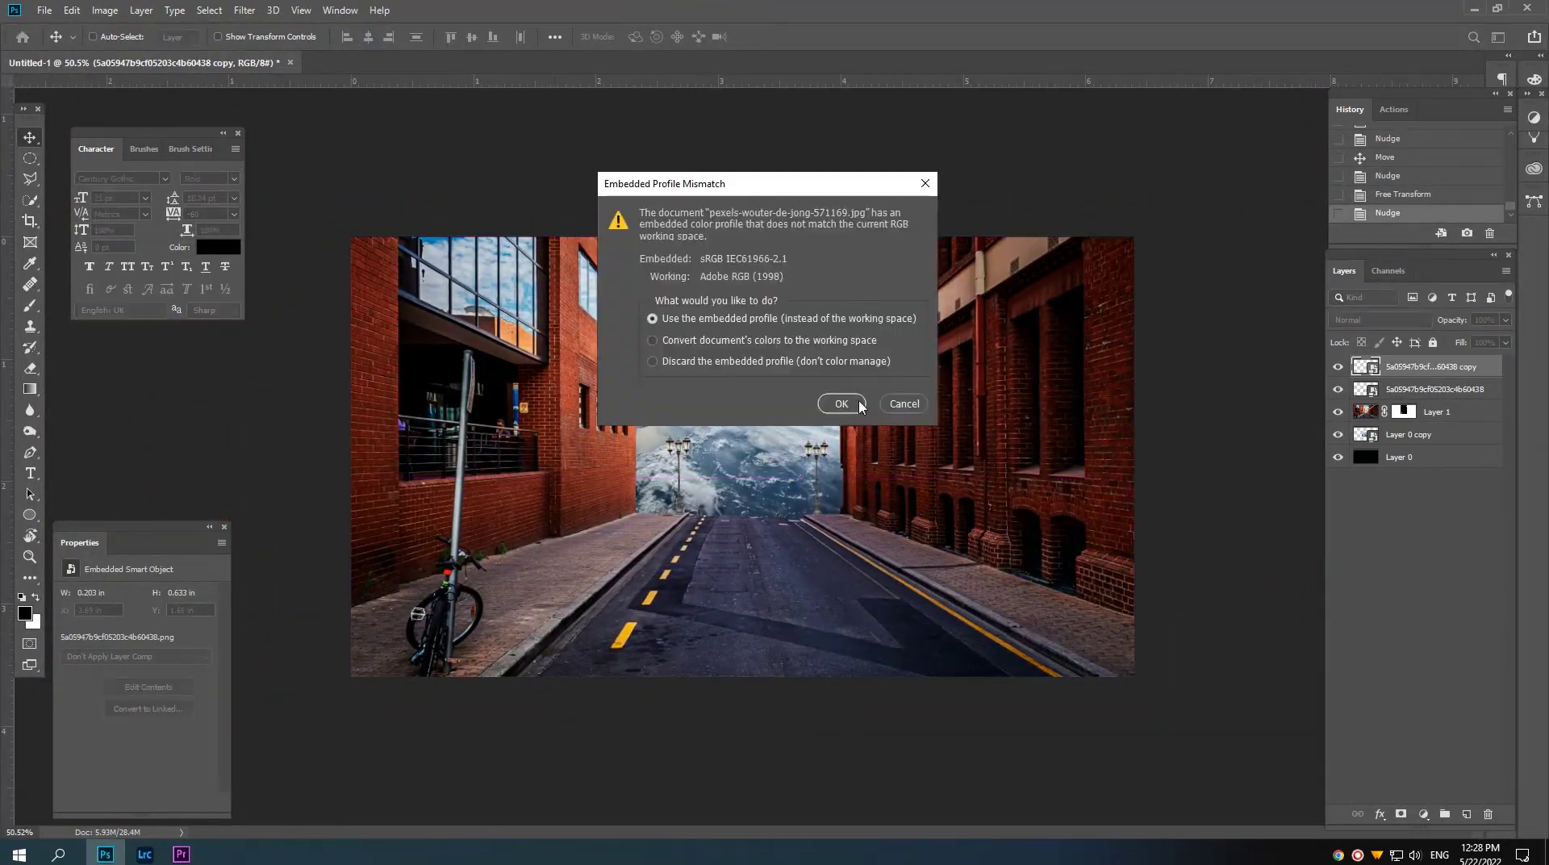
{"action": "left_click", "coordinate": [841, 404]}
Step: Unlock the background layer and apply Levels of 16, 1.00, 248 to deepen shadows
{"action": "scroll", "coordinate": [831, 501], "scroll_direction": "up", "scroll_amount": 3}
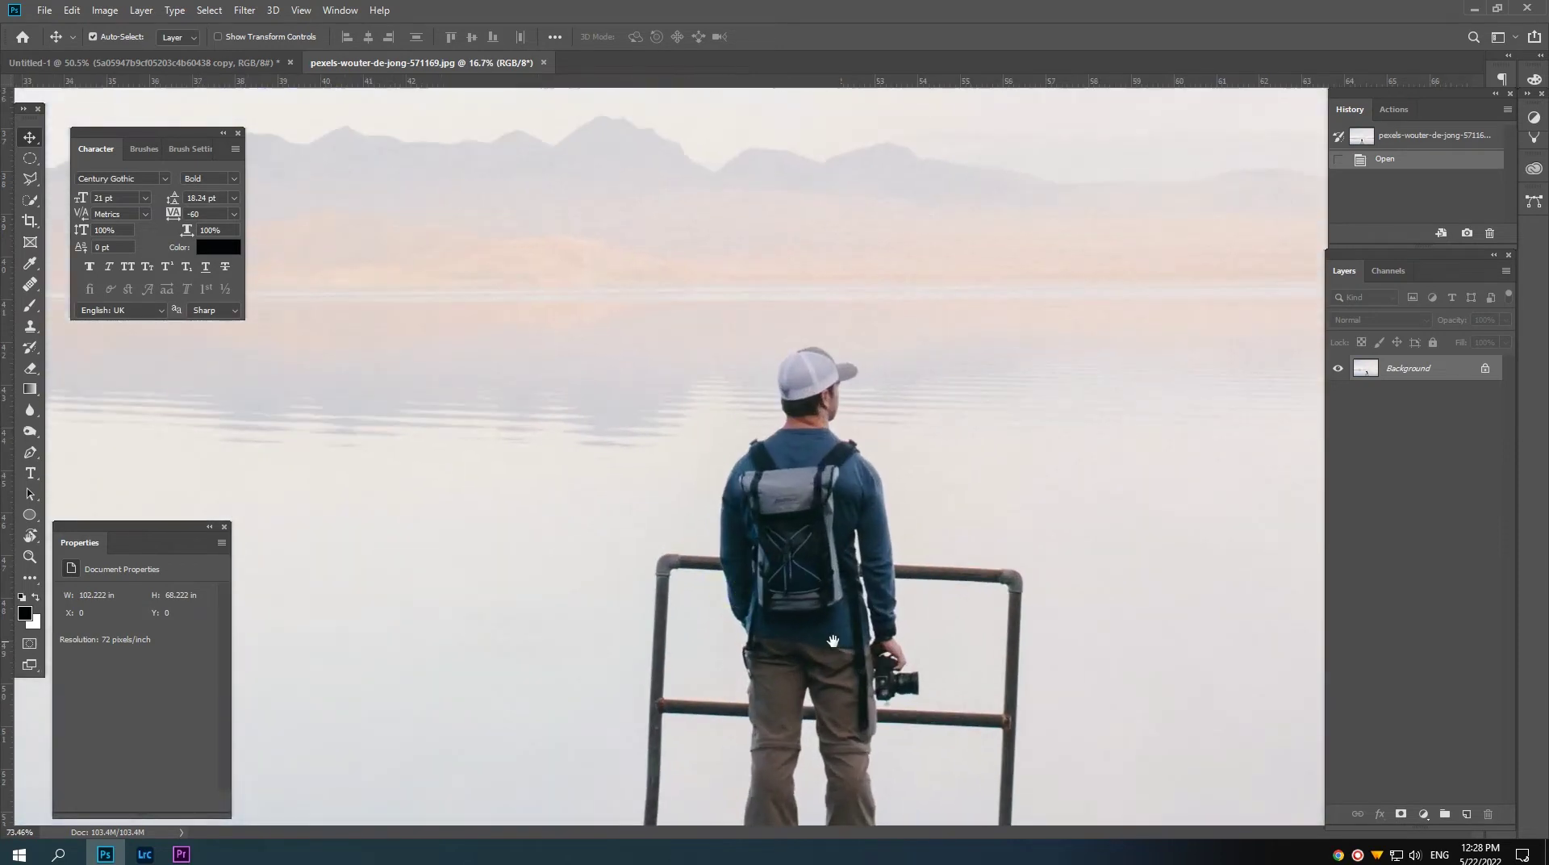
{"action": "scroll", "coordinate": [792, 589], "scroll_direction": "up", "scroll_amount": 2}
{"action": "scroll", "coordinate": [792, 589], "scroll_direction": "down", "scroll_amount": 1}
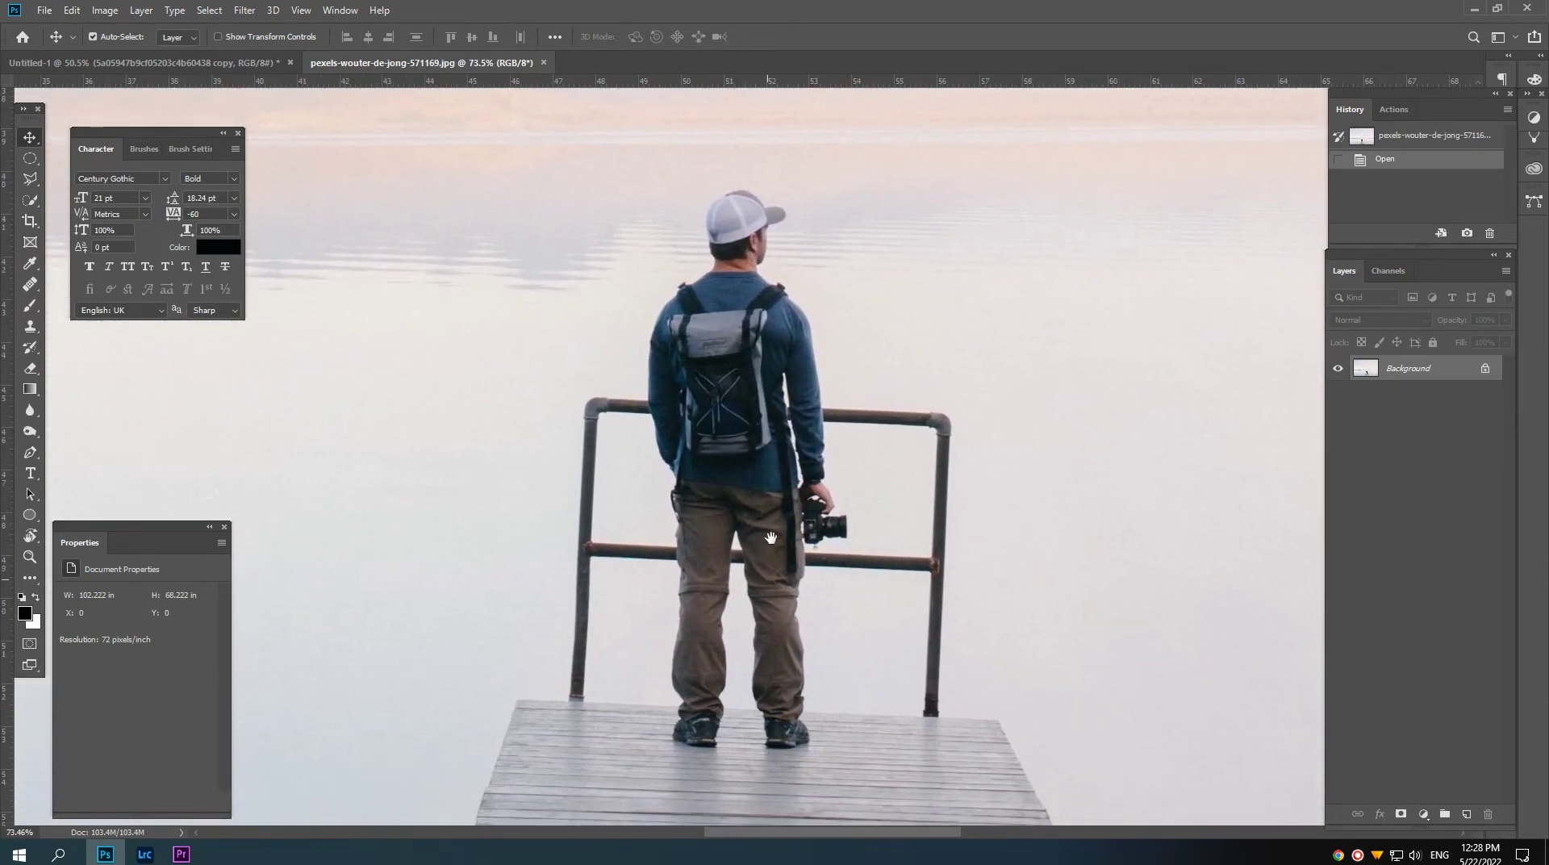
{"action": "left_click", "coordinate": [1485, 368]}
{"action": "key", "text": "ctrl+l"}
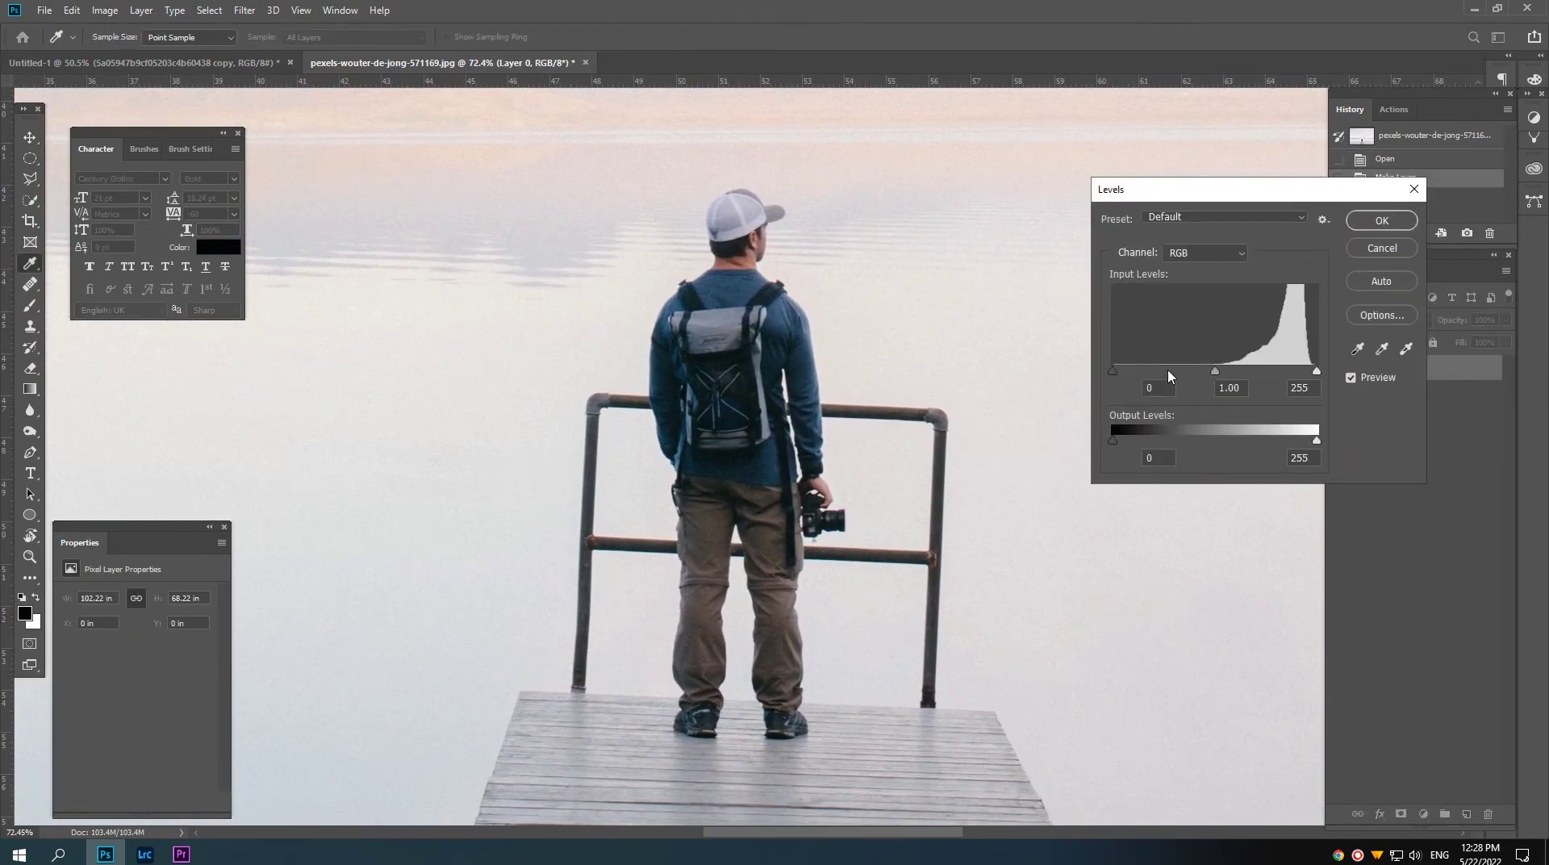
{"action": "left_click_drag", "start_coordinate": [1115, 372], "coordinate": [1125, 372]}
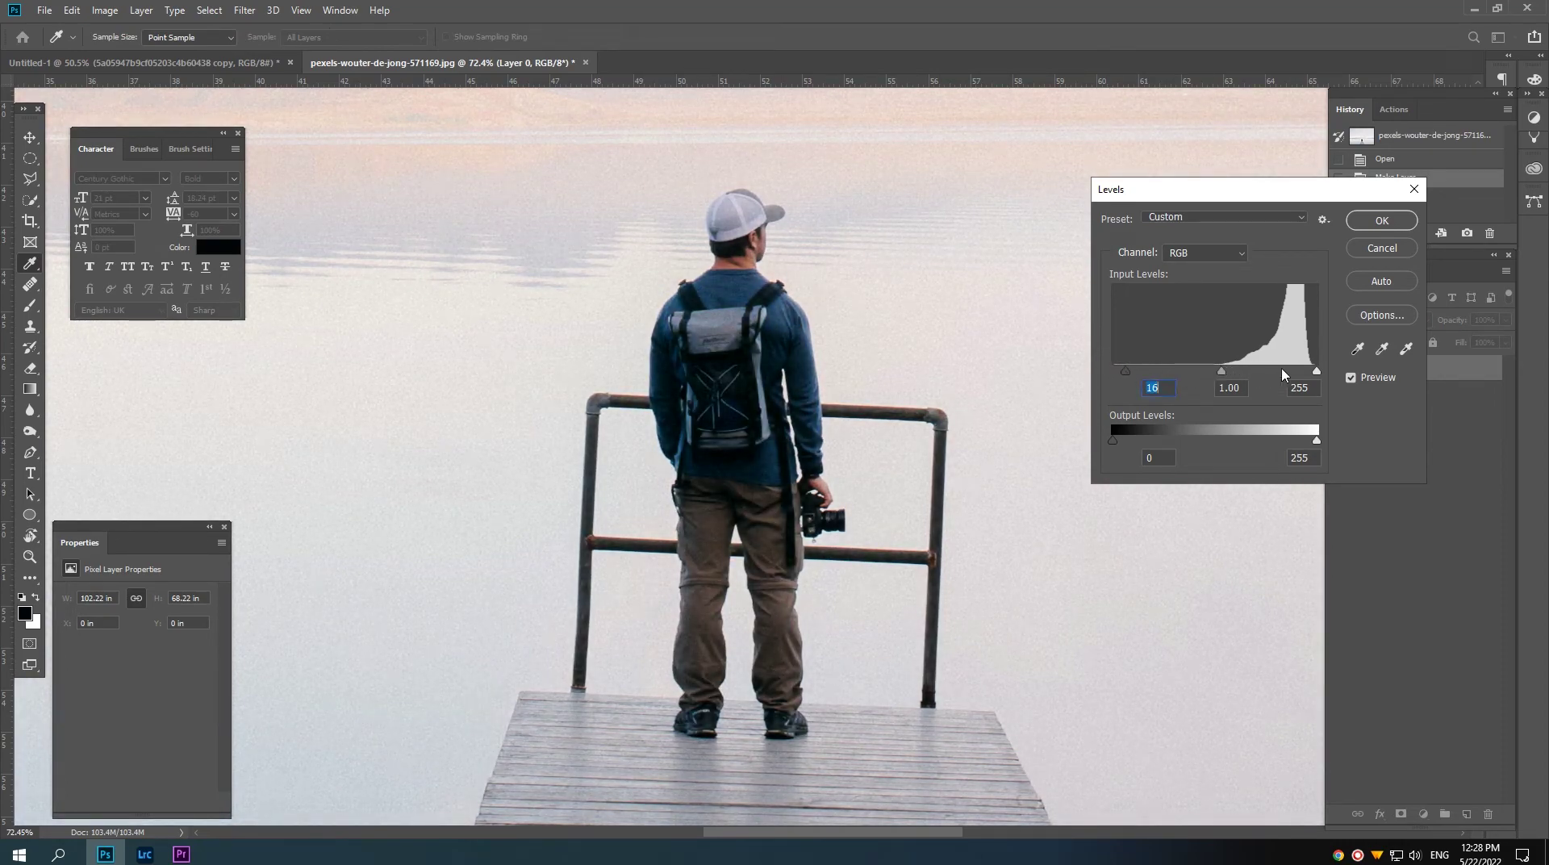
{"action": "left_click_drag", "start_coordinate": [1315, 371], "coordinate": [1313, 372]}
{"action": "left_click", "coordinate": [1381, 221]}
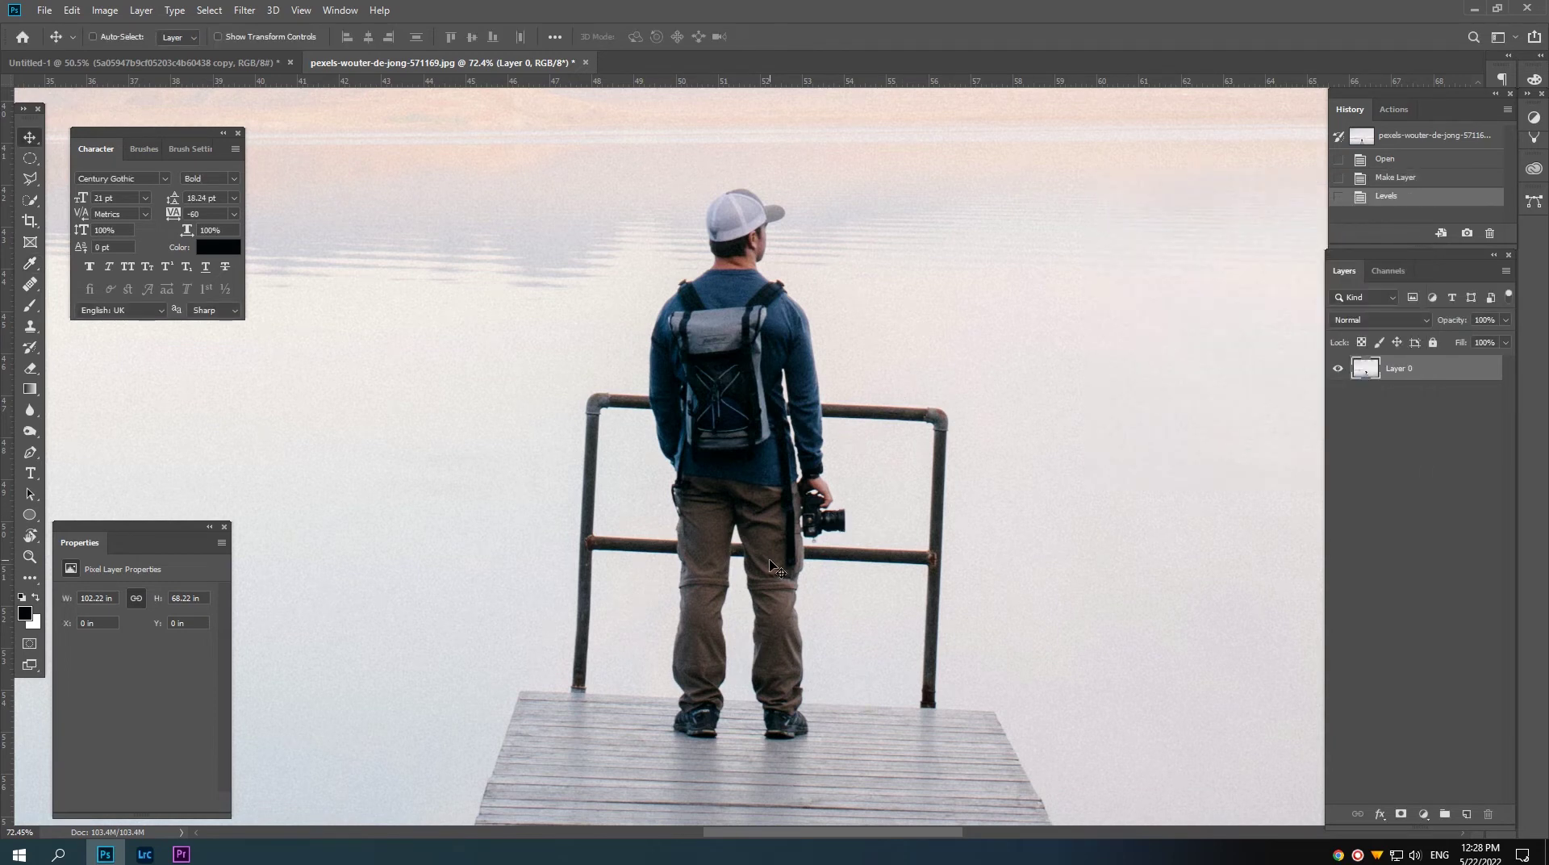
Step: Zoom in on the man's legs and start a Pen path down the inner leg edge
{"action": "left_click_drag", "start_coordinate": [779, 648], "coordinate": [724, 499]}
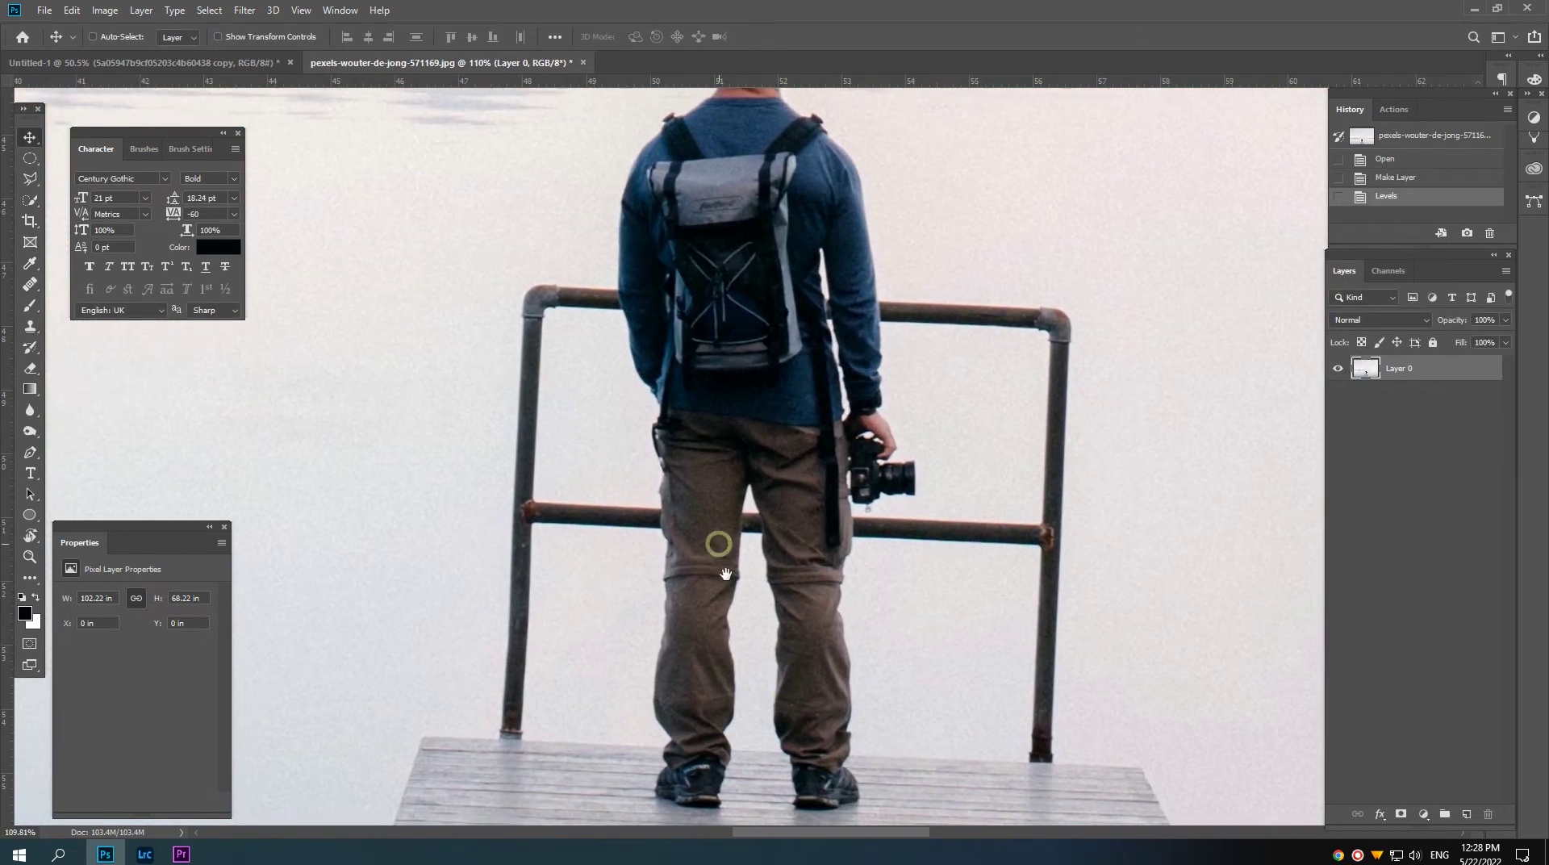
{"action": "left_click", "coordinate": [30, 452]}
{"action": "mouse_move", "coordinate": [763, 556]}
{"action": "left_mouse_down"}
{"action": "mouse_move", "coordinate": [746, 502]}
{"action": "mouse_move", "coordinate": [766, 509]}
{"action": "left_mouse_up"}
{"action": "left_click", "coordinate": [765, 497]}
{"action": "left_click", "coordinate": [742, 522]}
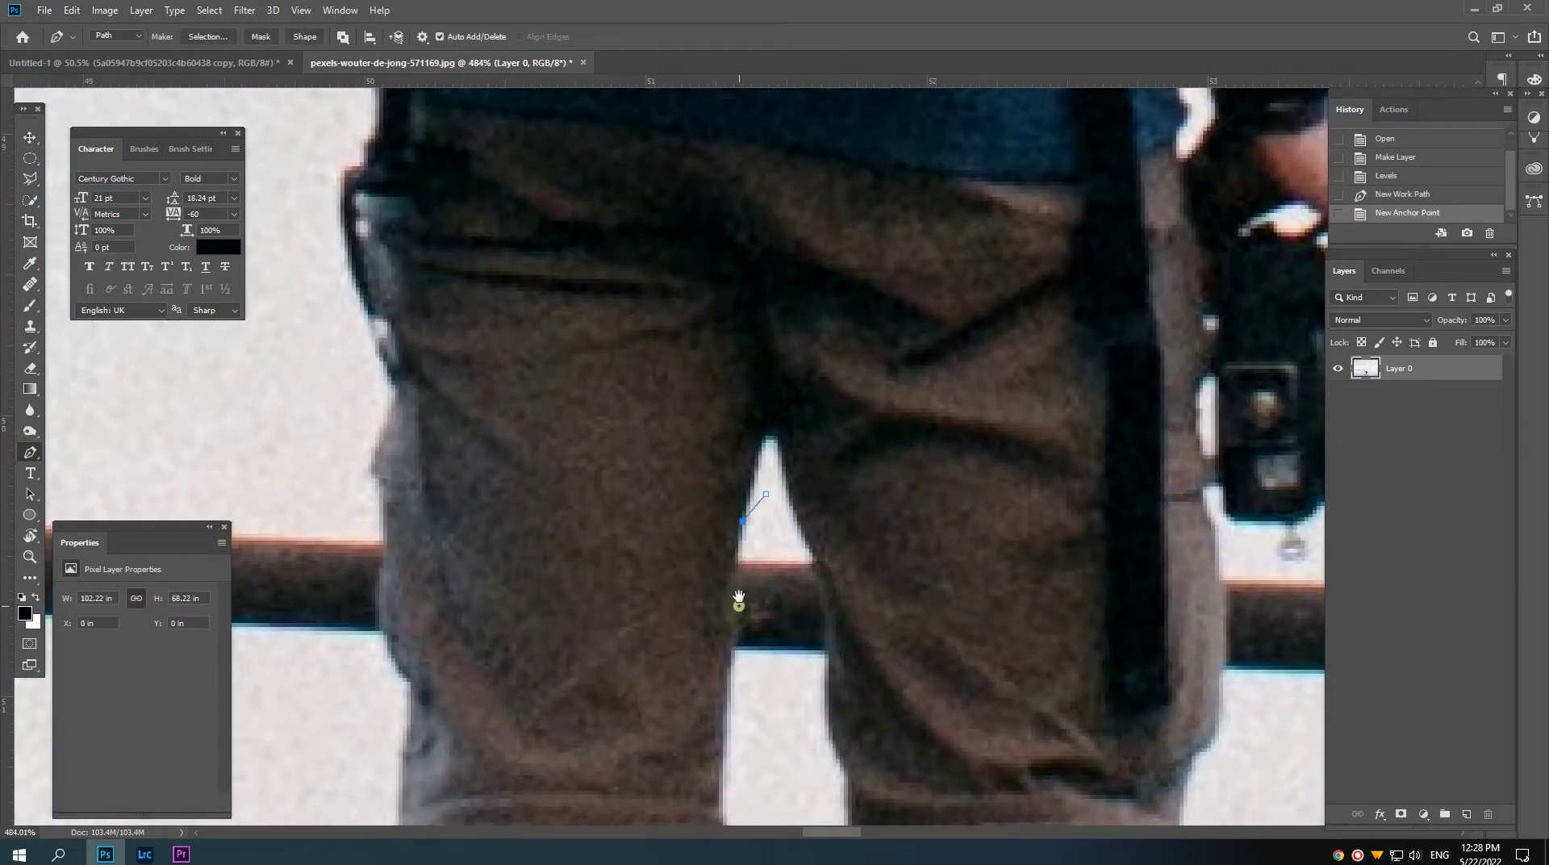
{"action": "scroll", "coordinate": [737, 605], "scroll_direction": "down", "scroll_amount": 3}
{"action": "left_click_drag", "start_coordinate": [726, 577], "coordinate": [724, 621]}
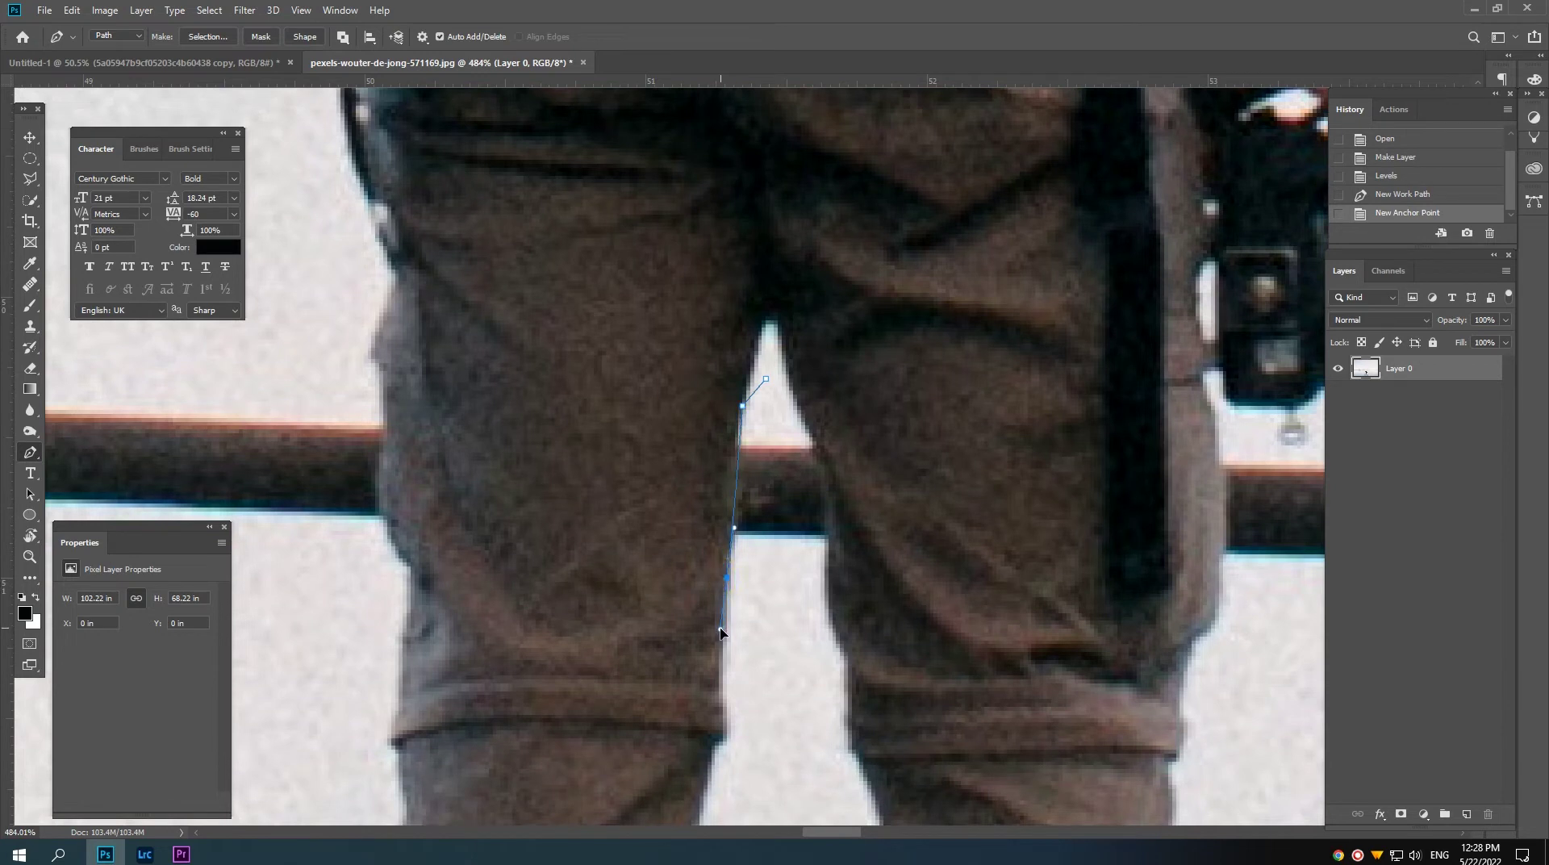
{"action": "key", "text": "ctrl+z"}
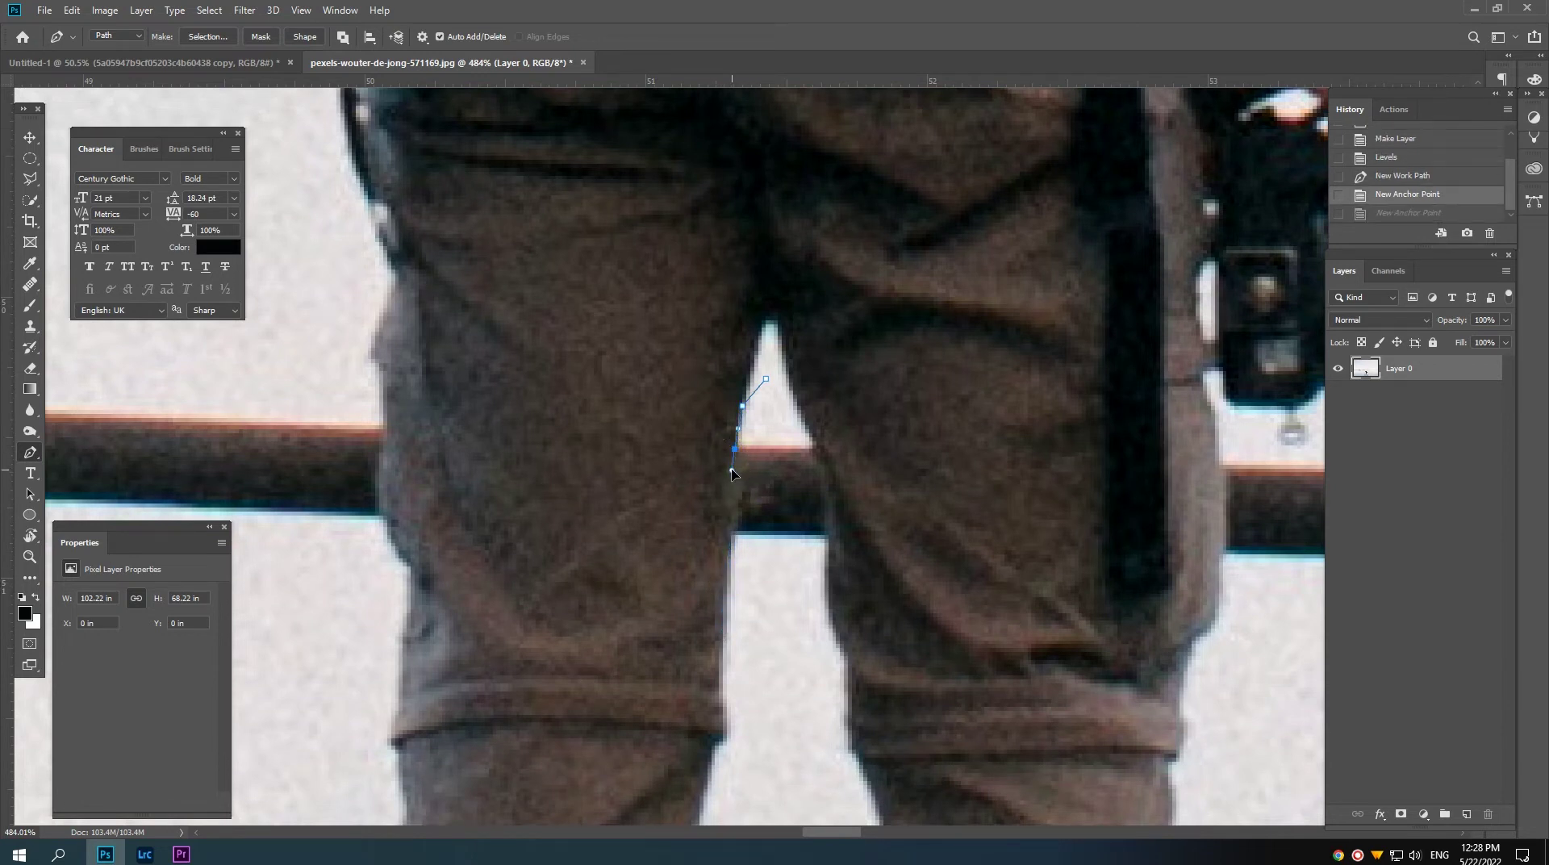
{"action": "left_click", "coordinate": [734, 472]}
{"action": "left_click", "coordinate": [727, 547]}
{"action": "left_click", "coordinate": [781, 571]}
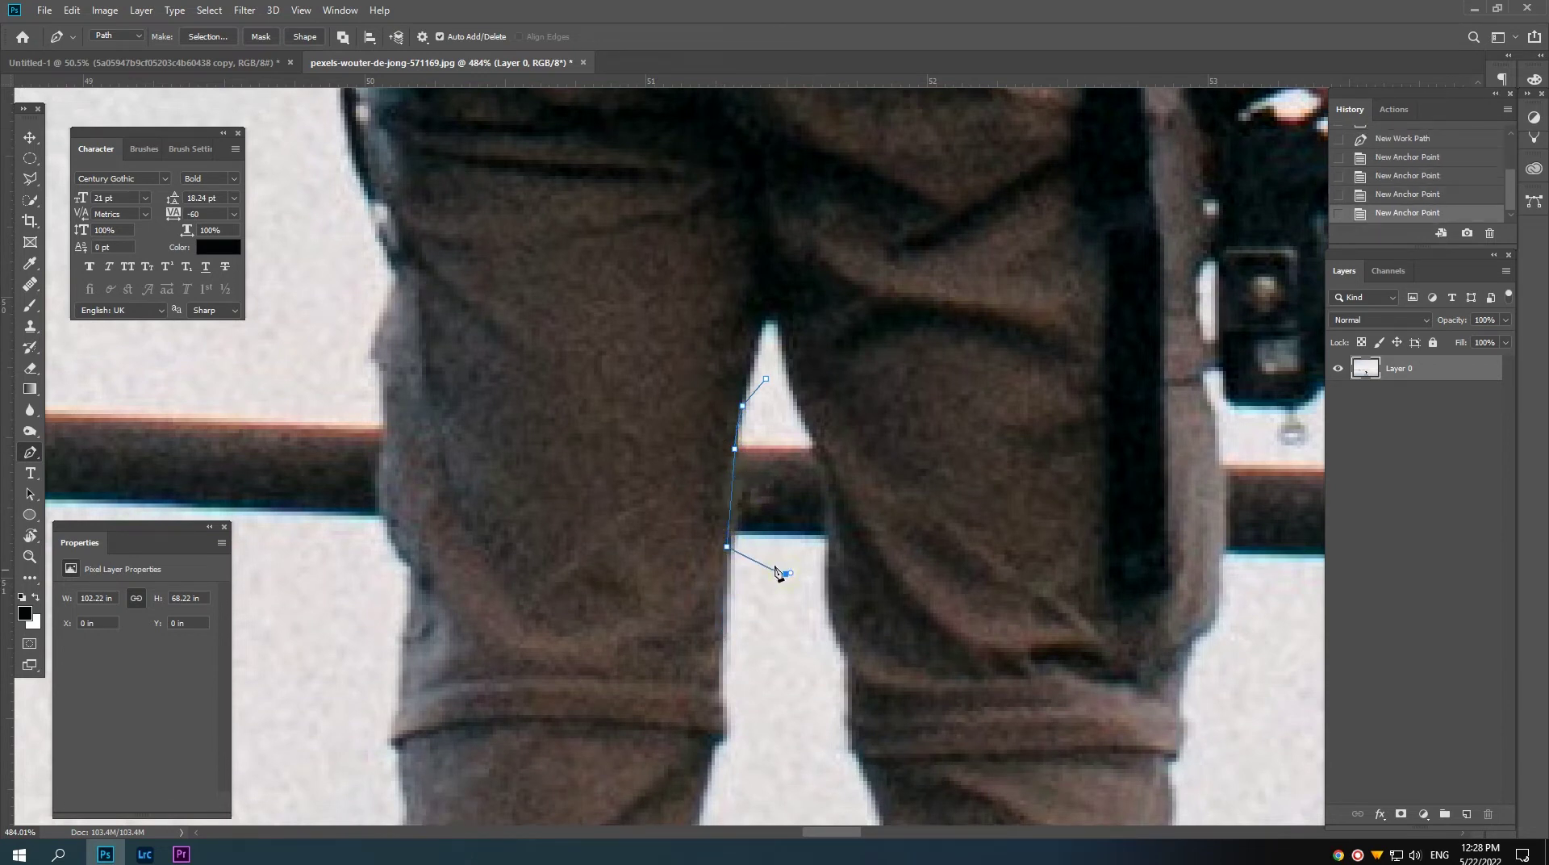
Step: Continue the path across the gap and up the other leg, closing it around the between-legs gap
{"action": "key", "text": "ctrl+z"}
{"action": "key", "text": "ctrl+shift+z"}
{"action": "key", "text": "ctrl+z"}
{"action": "key", "text": "ctrl+z"}
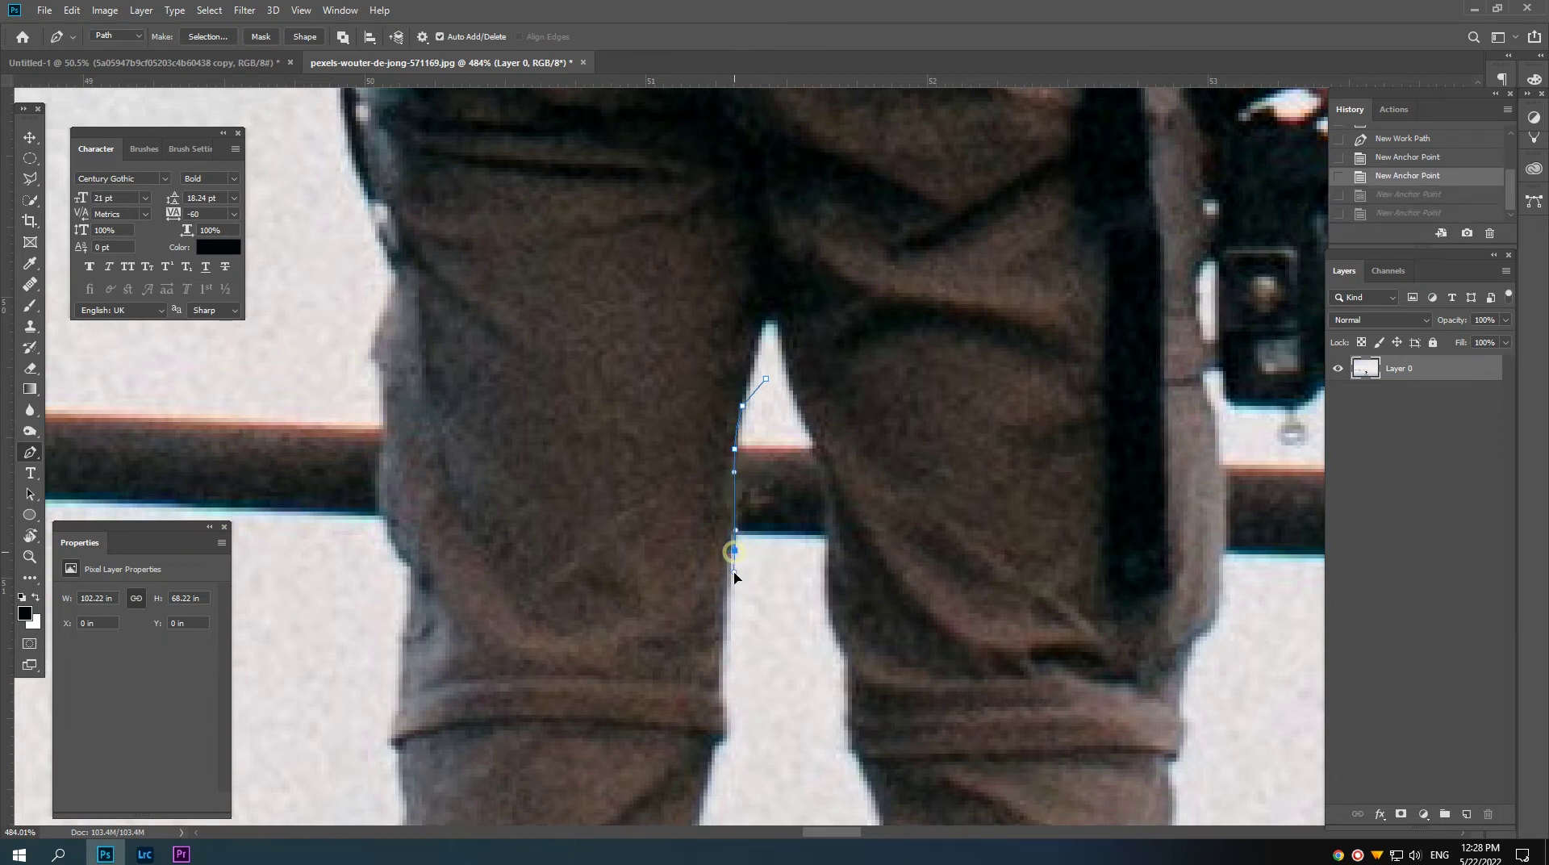
{"action": "left_click", "coordinate": [731, 551]}
{"action": "left_click", "coordinate": [785, 563]}
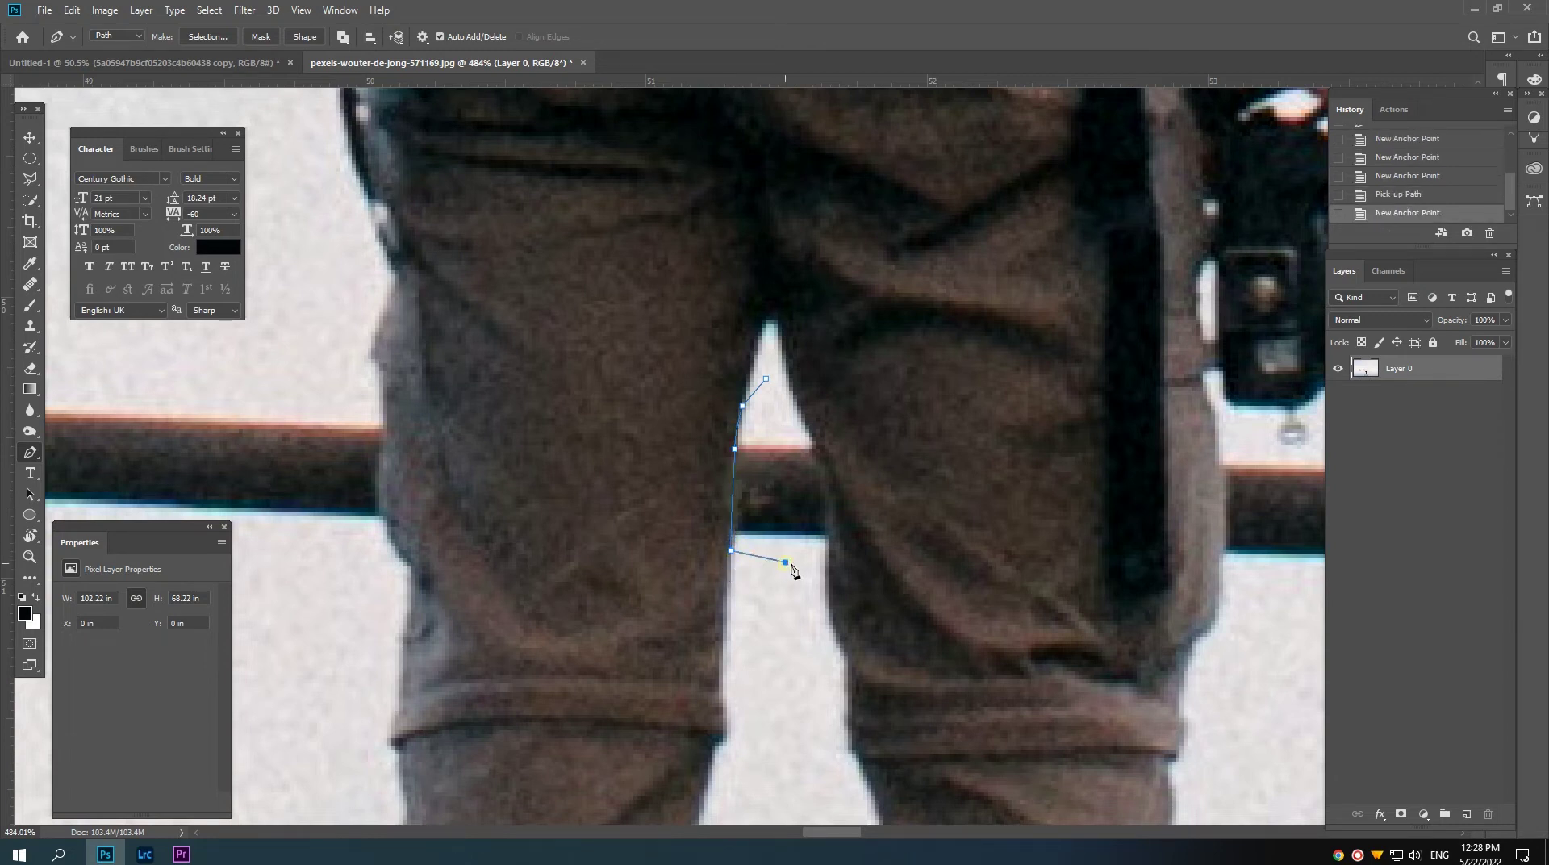
{"action": "left_click", "coordinate": [820, 558]}
{"action": "left_click", "coordinate": [827, 505]}
{"action": "left_click_drag", "start_coordinate": [805, 420], "coordinate": [786, 397]}
{"action": "left_click", "coordinate": [767, 379]}
Step: Trace a closed path around the railing gap along the left leg's outer edge
{"action": "scroll", "coordinate": [823, 432], "scroll_direction": "down", "scroll_amount": 2}
{"action": "scroll", "coordinate": [709, 467], "scroll_direction": "up", "scroll_amount": 2}
{"action": "scroll", "coordinate": [641, 392], "scroll_direction": "up", "scroll_amount": 2}
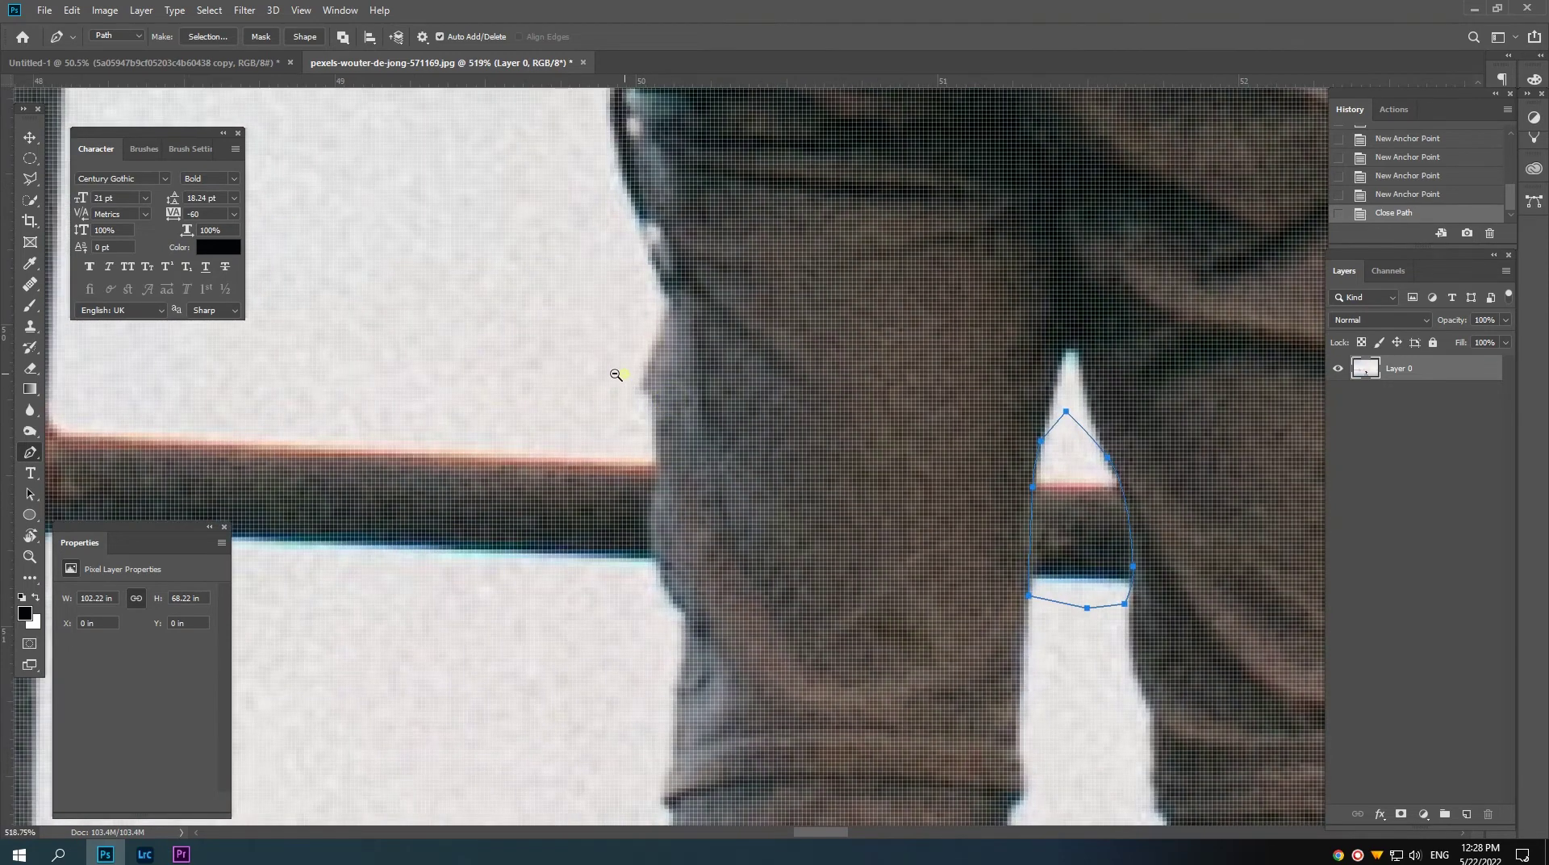
{"action": "scroll", "coordinate": [615, 375], "scroll_direction": "down", "scroll_amount": 1}
{"action": "left_click", "coordinate": [587, 365]}
{"action": "left_click", "coordinate": [648, 400]}
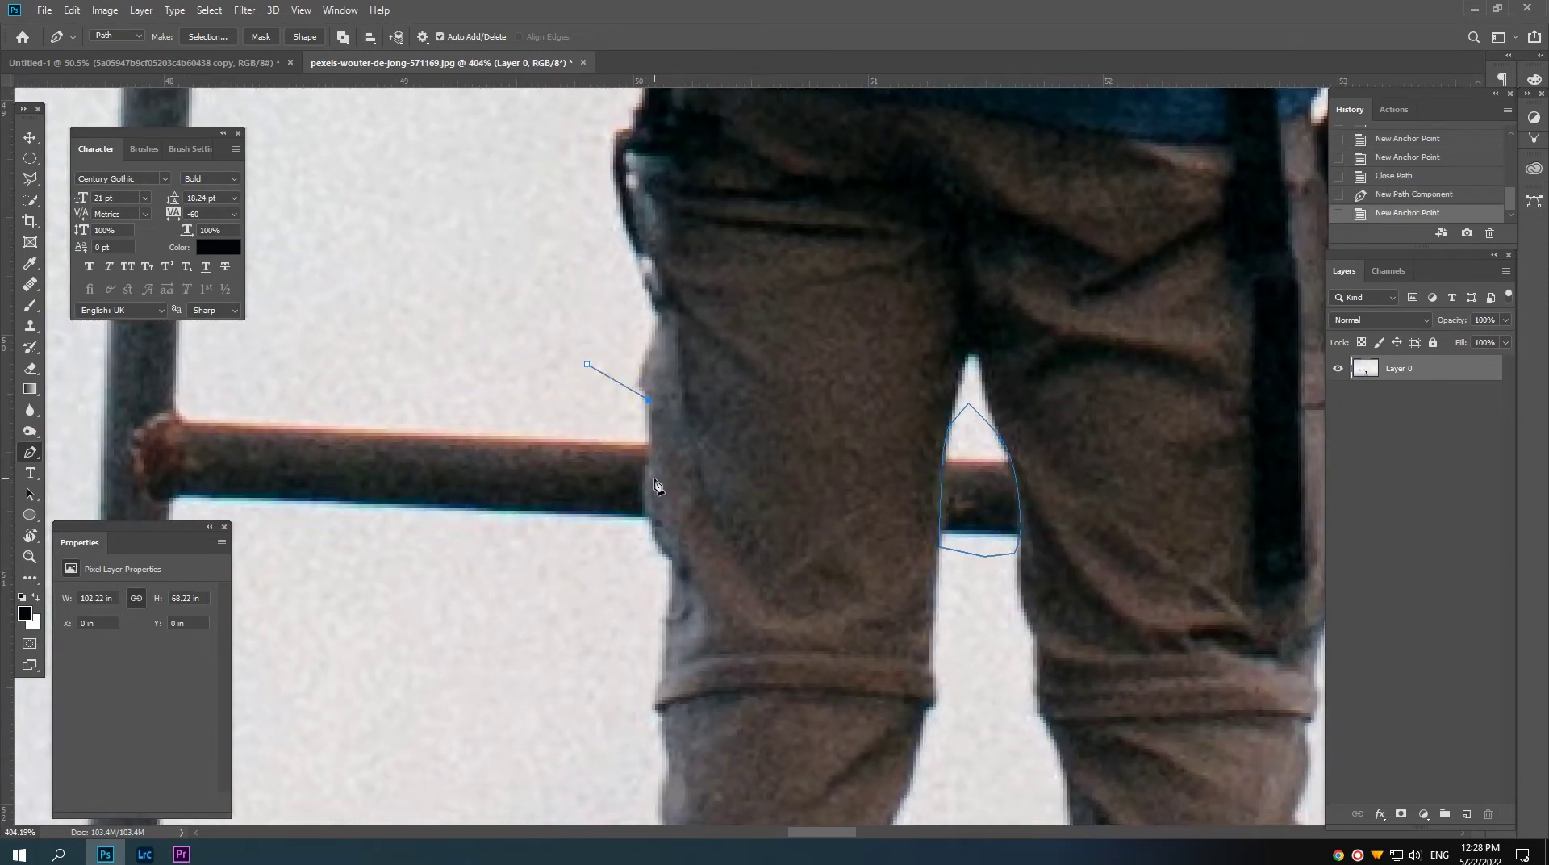
{"action": "left_click_drag", "start_coordinate": [647, 480], "coordinate": [646, 484]}
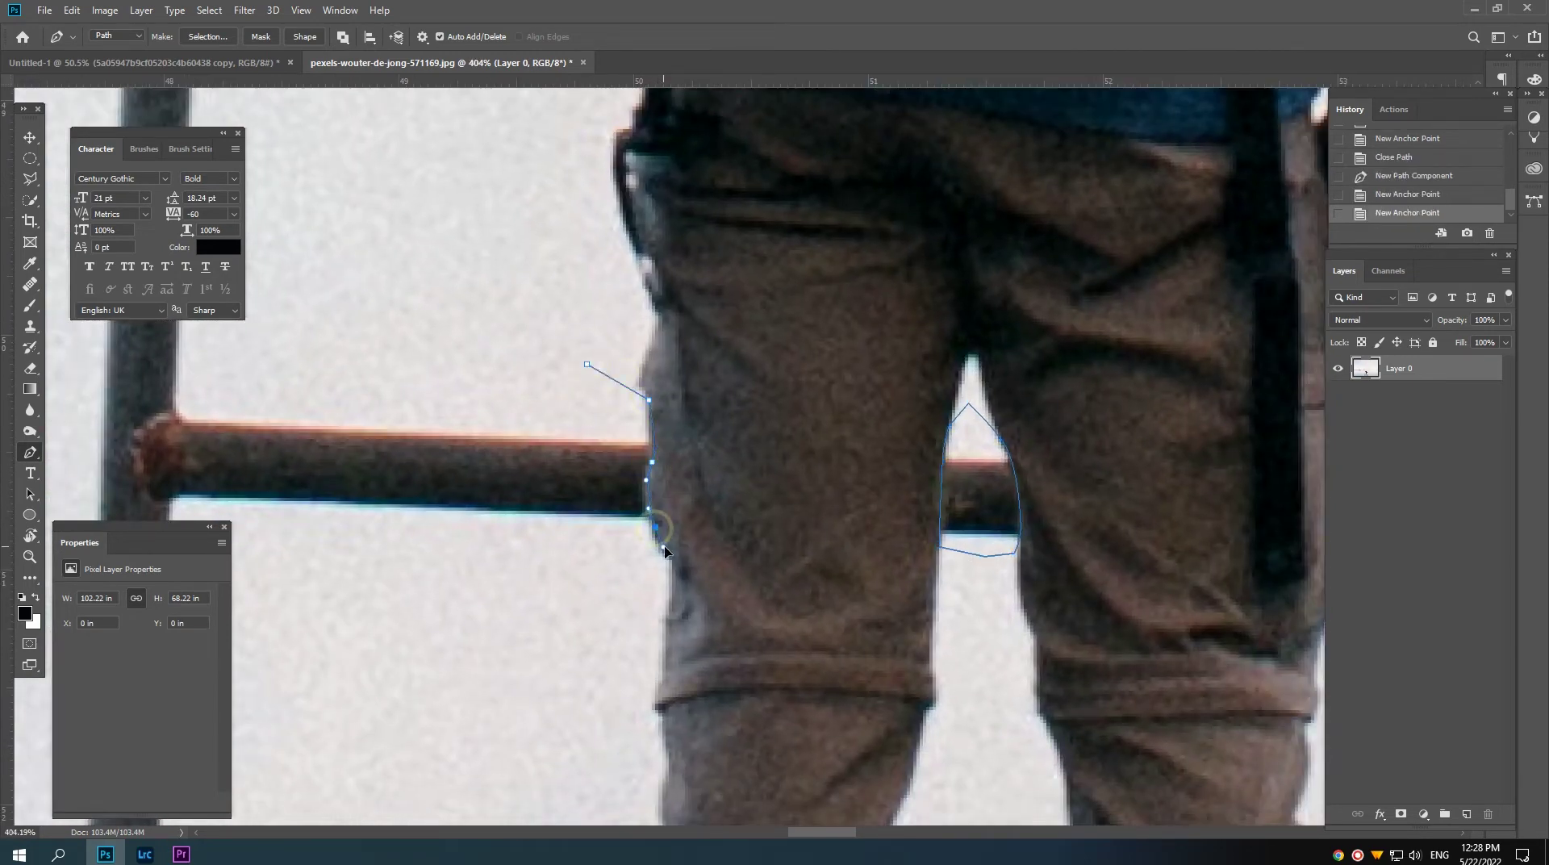
{"action": "left_click", "coordinate": [632, 544]}
{"action": "left_click", "coordinate": [570, 547]}
{"action": "left_click", "coordinate": [526, 530]}
{"action": "left_click", "coordinate": [521, 495]}
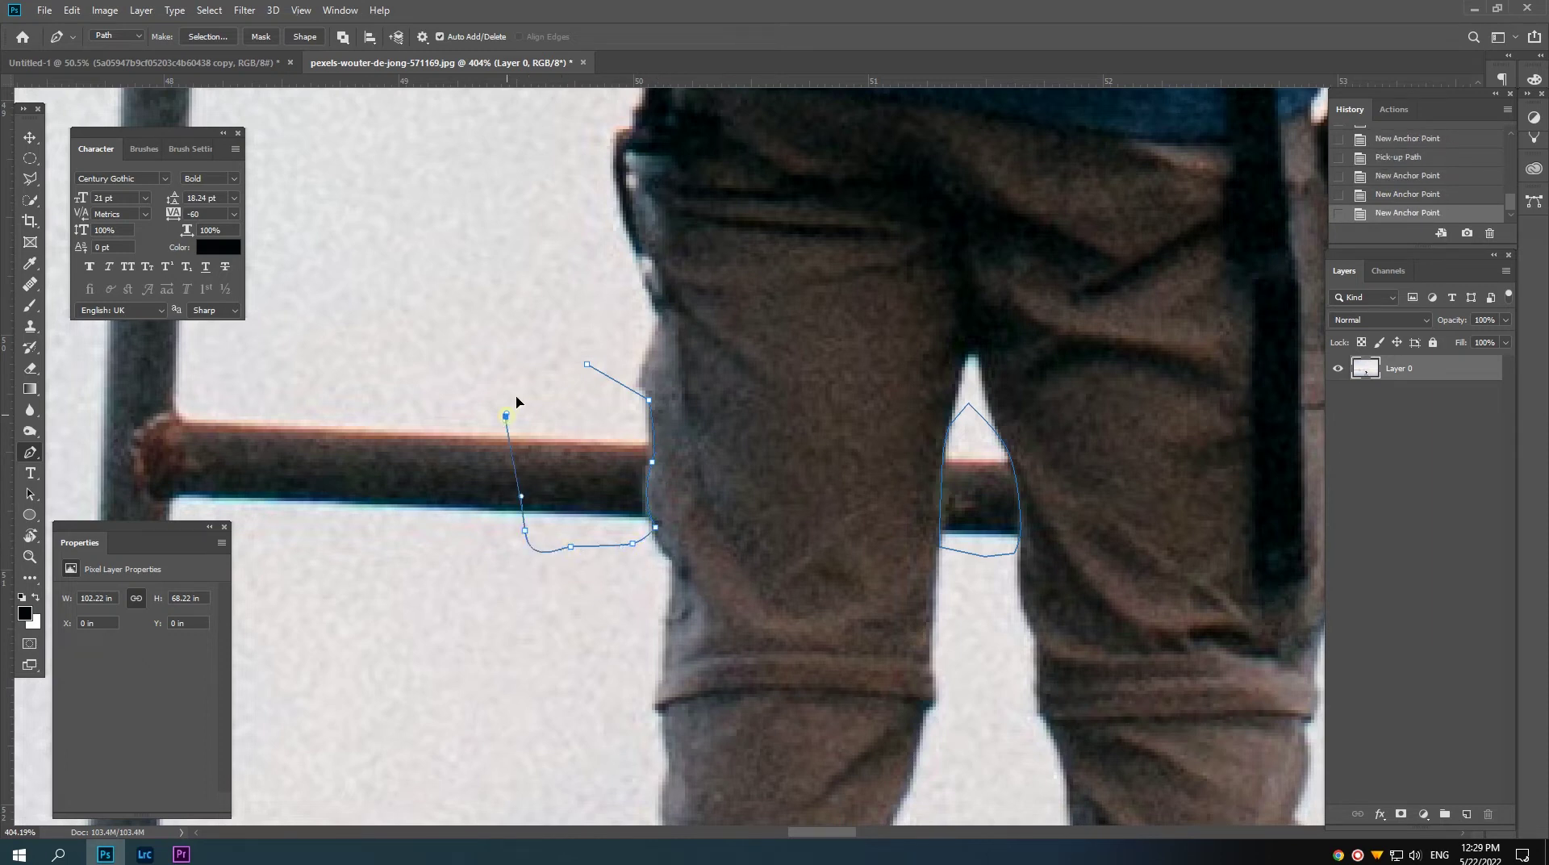
{"action": "left_click", "coordinate": [506, 417]}
{"action": "left_click", "coordinate": [587, 366]}
Step: Trace a closed path around the railing gap beside the right thigh
{"action": "scroll", "coordinate": [802, 418], "scroll_direction": "right", "scroll_amount": 5}
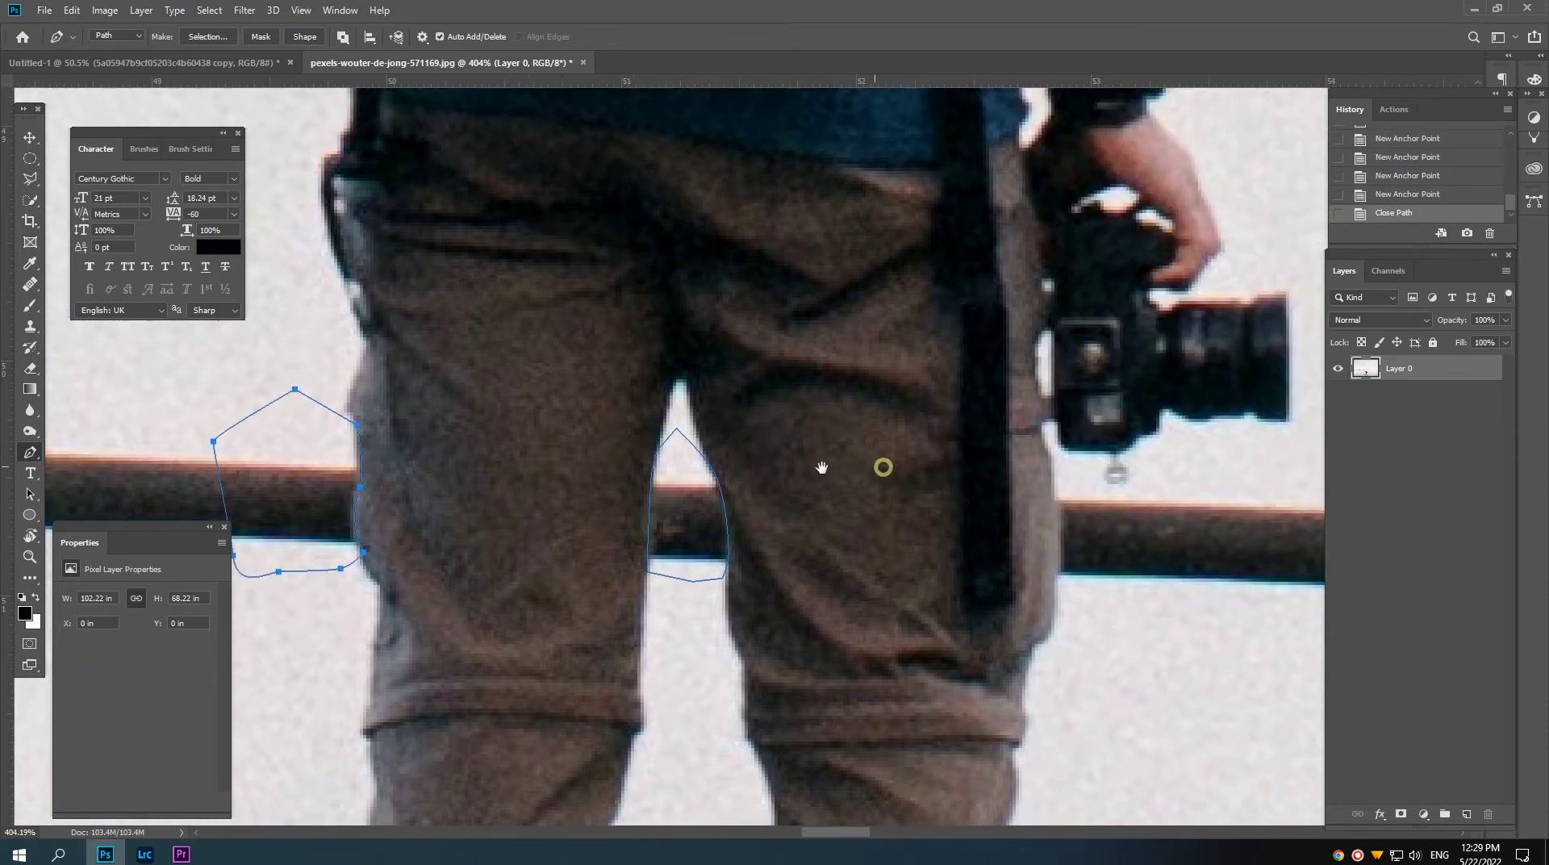
{"action": "scroll", "coordinate": [820, 463], "scroll_direction": "right", "scroll_amount": 4}
{"action": "scroll", "coordinate": [850, 478], "scroll_direction": "up", "scroll_amount": 1}
{"action": "left_click", "coordinate": [981, 449]}
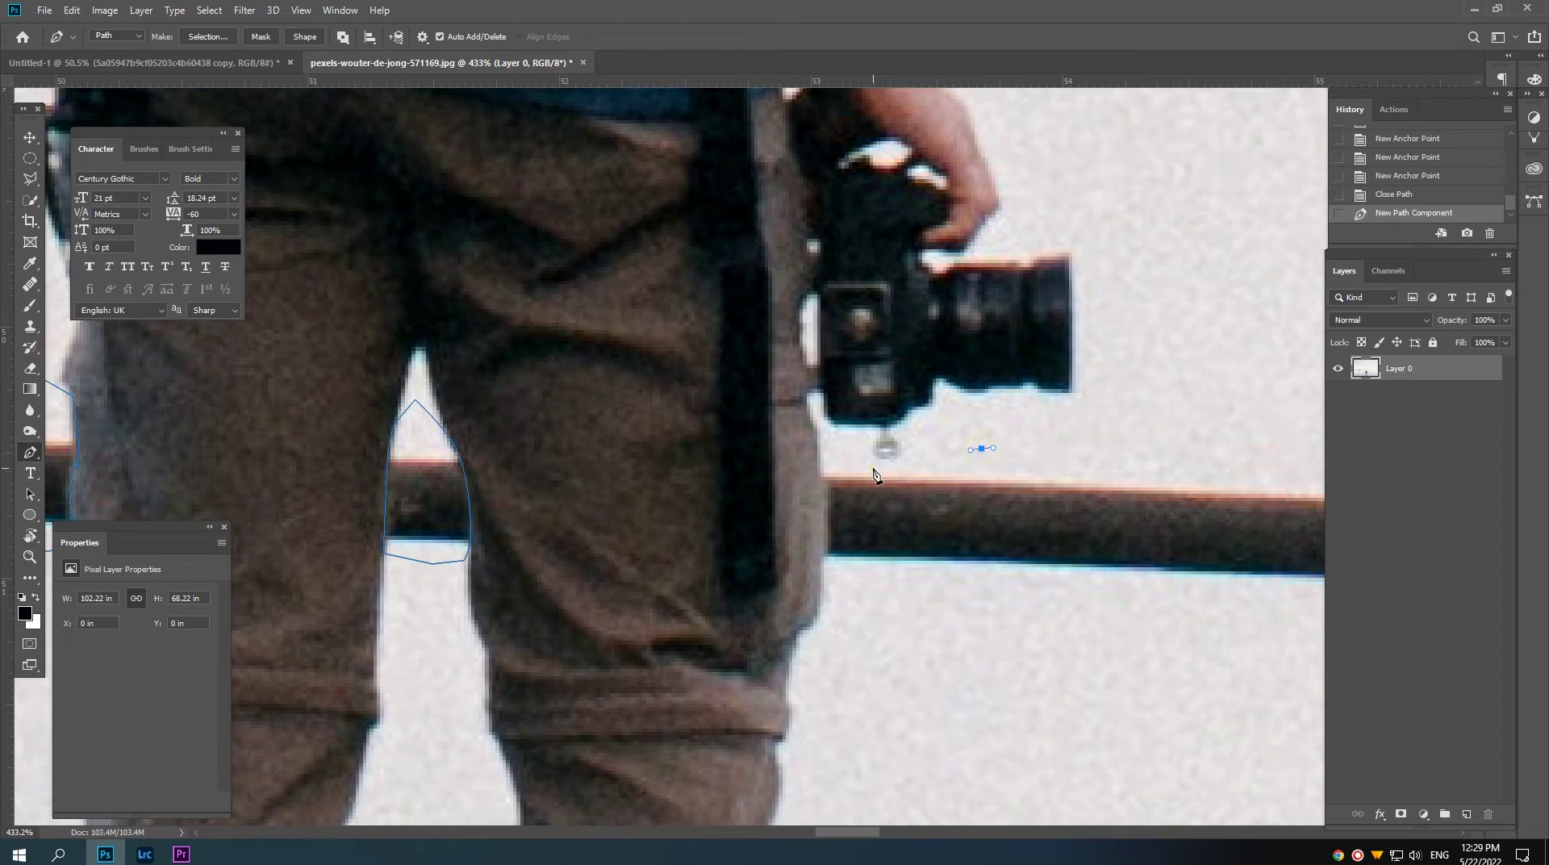
{"action": "left_click", "coordinate": [873, 466]}
{"action": "left_click", "coordinate": [821, 469]}
{"action": "left_click", "coordinate": [819, 483]}
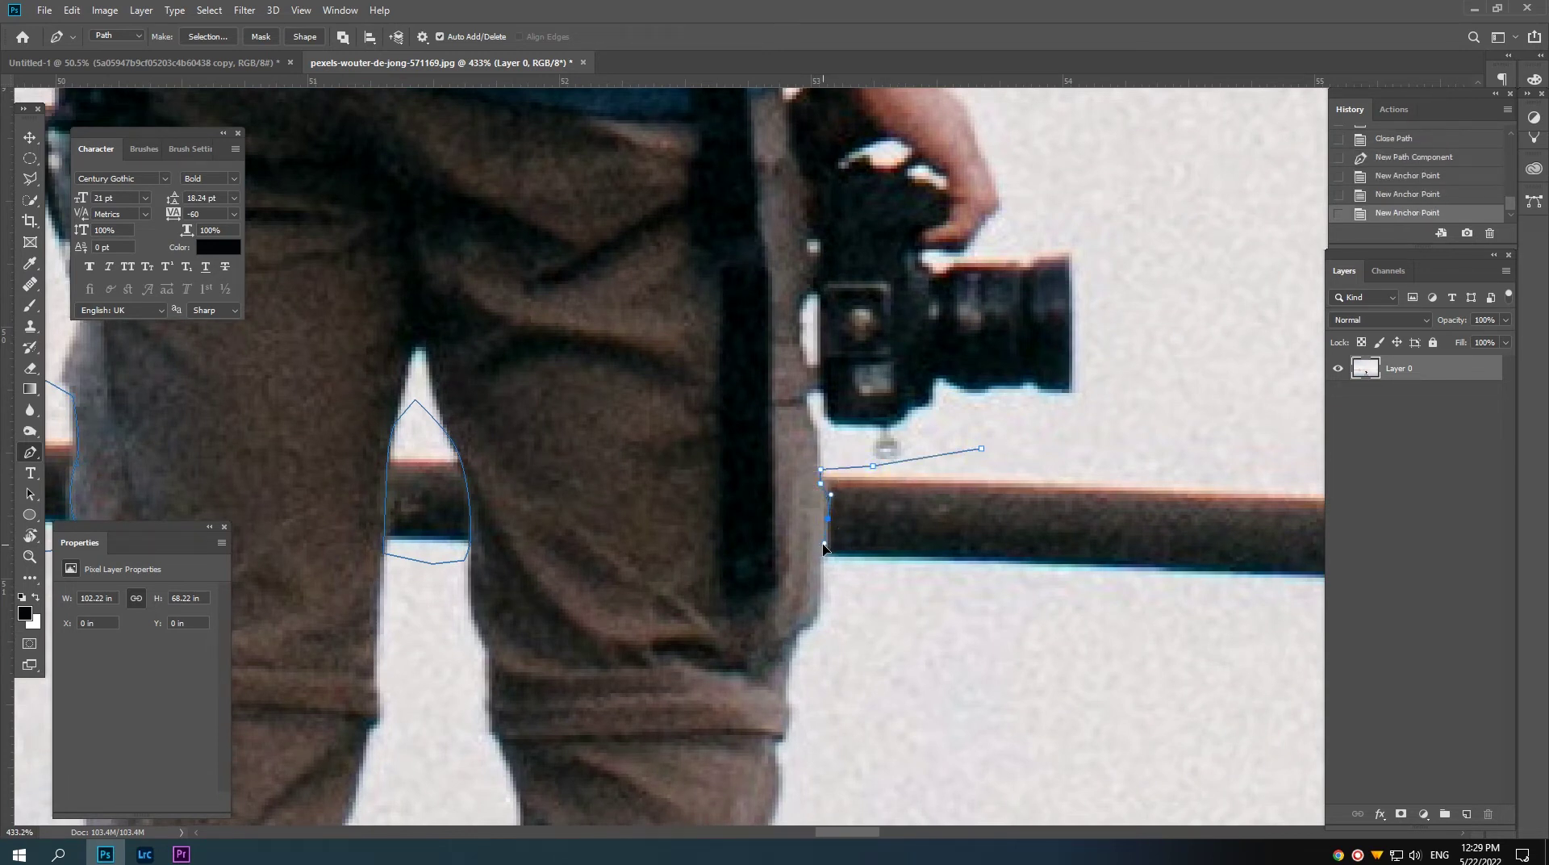
{"action": "left_click", "coordinate": [823, 546]}
{"action": "left_click", "coordinate": [931, 583]}
{"action": "left_click", "coordinate": [987, 583]}
{"action": "left_click", "coordinate": [1005, 466]}
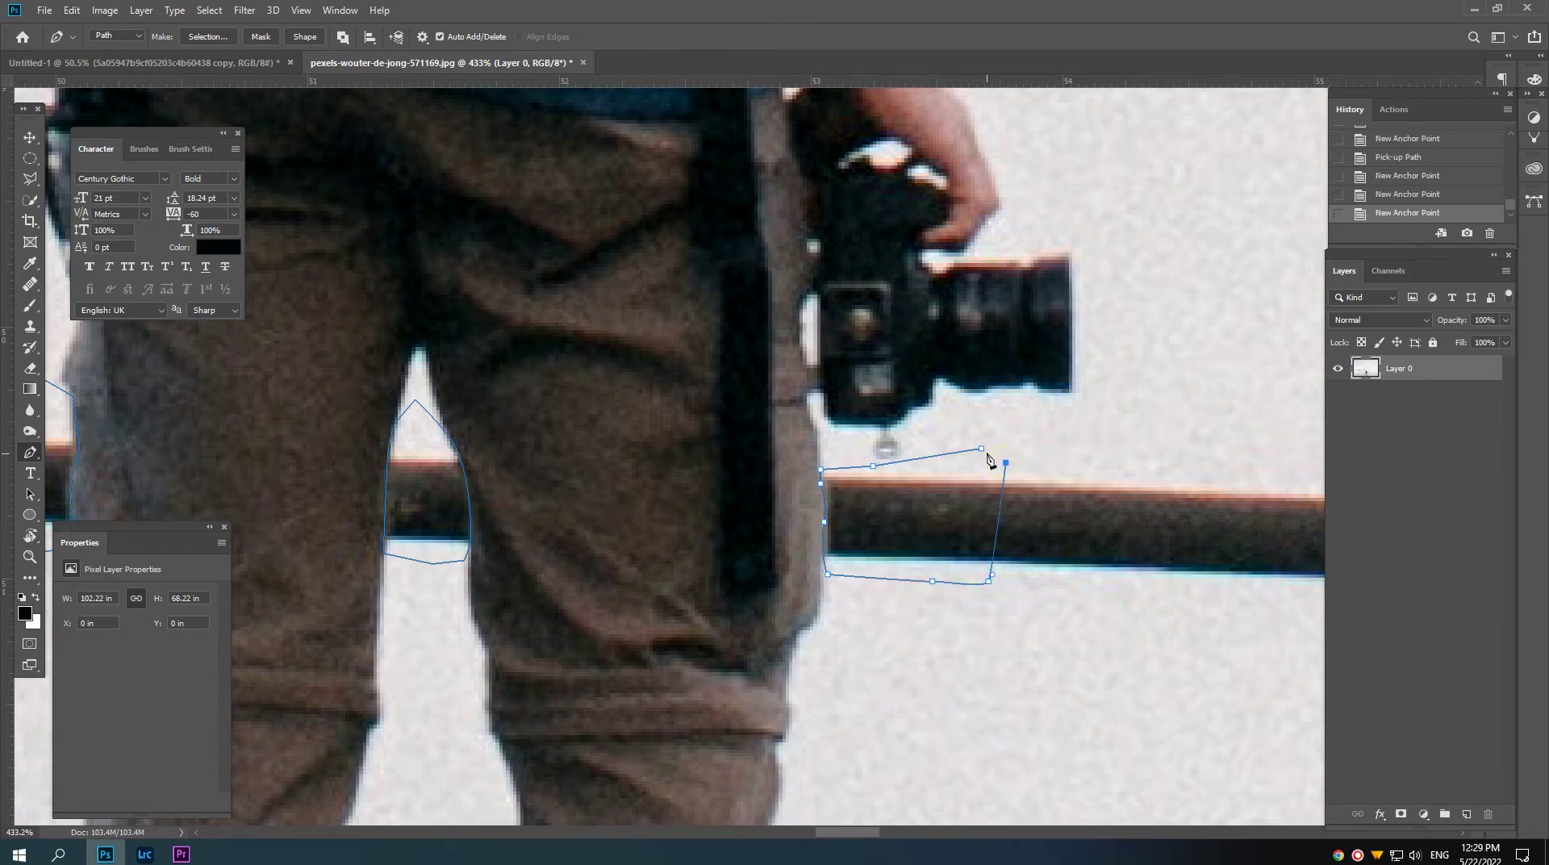
{"action": "left_click", "coordinate": [981, 448]}
{"action": "scroll", "coordinate": [928, 565], "scroll_direction": "down", "scroll_amount": 5}
{"action": "scroll", "coordinate": [874, 551], "scroll_direction": "up", "scroll_amount": 5}
Step: Trace a closed Pen outline around the railing gap between the arm and back
{"action": "scroll", "coordinate": [874, 545], "scroll_direction": "up", "scroll_amount": 3}
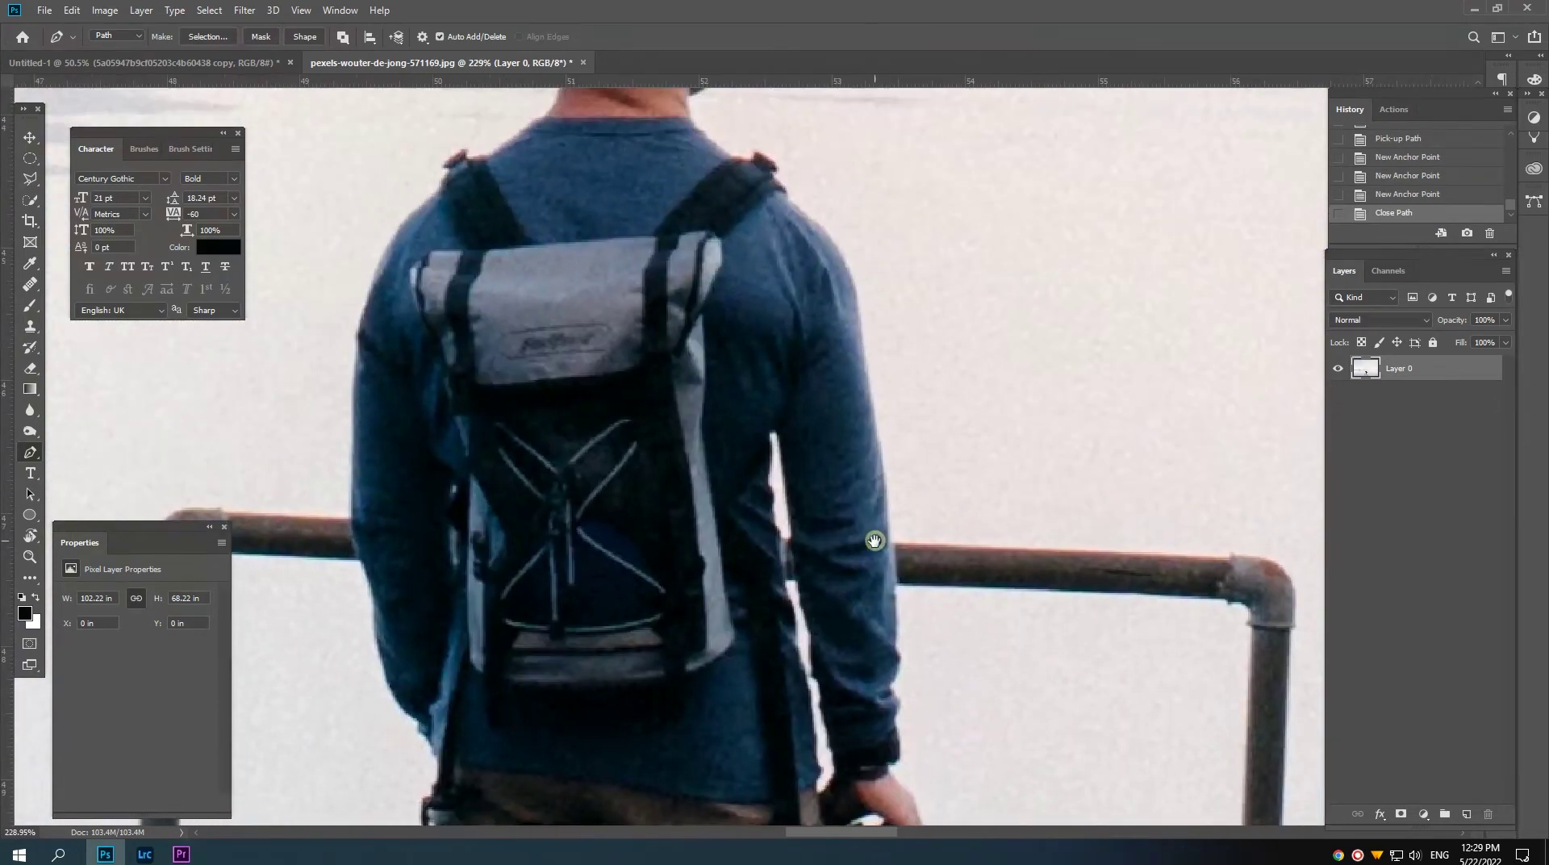
{"action": "scroll", "coordinate": [834, 547], "scroll_direction": "up", "scroll_amount": 3}
{"action": "left_click", "coordinate": [741, 470]}
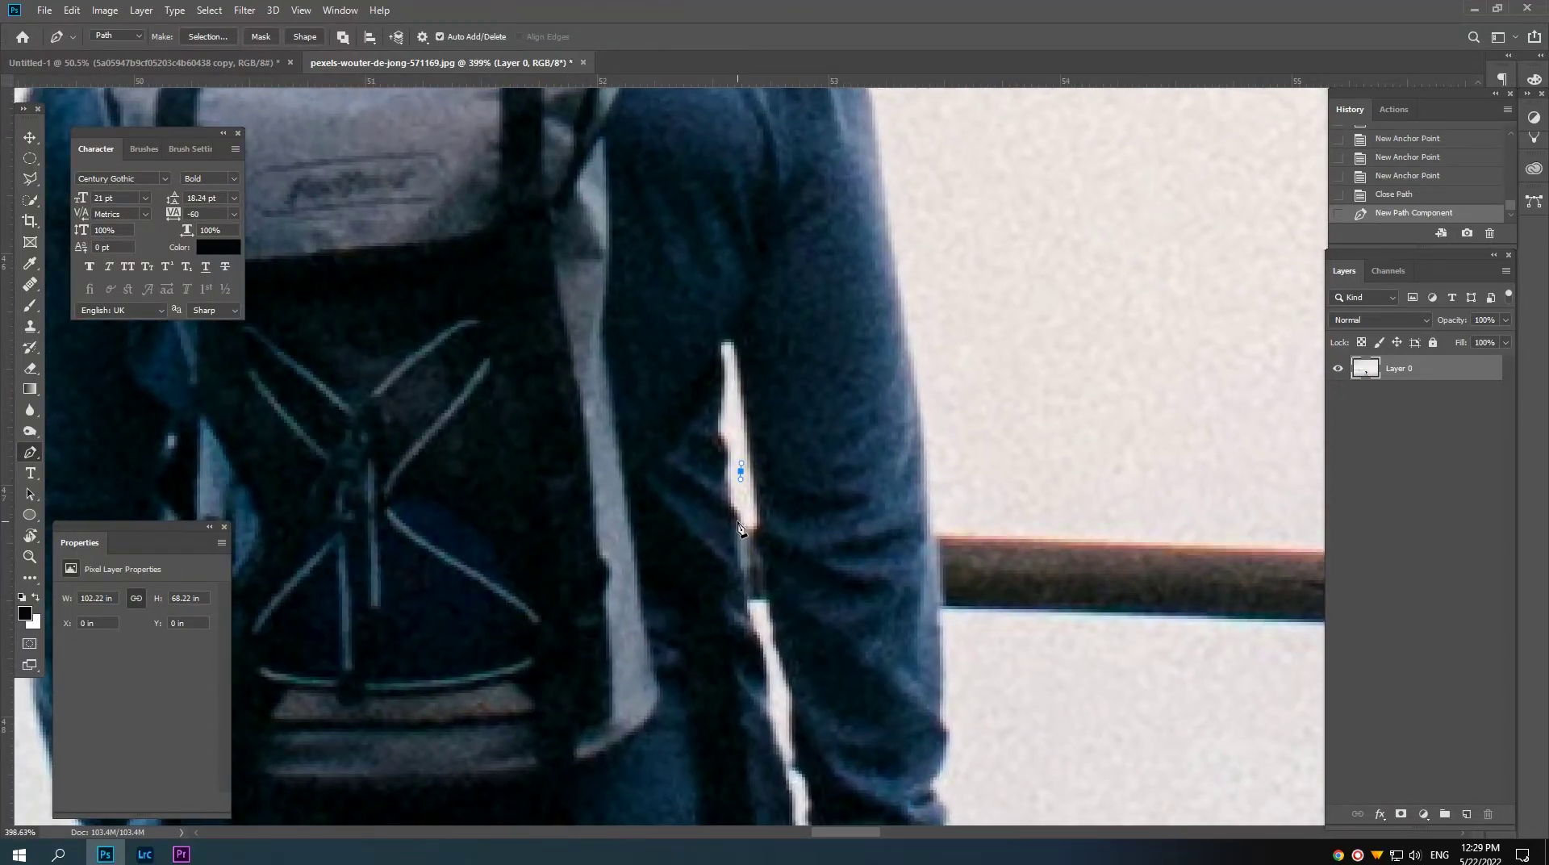
{"action": "left_click", "coordinate": [737, 530]}
{"action": "key", "text": "ctrl+z"}
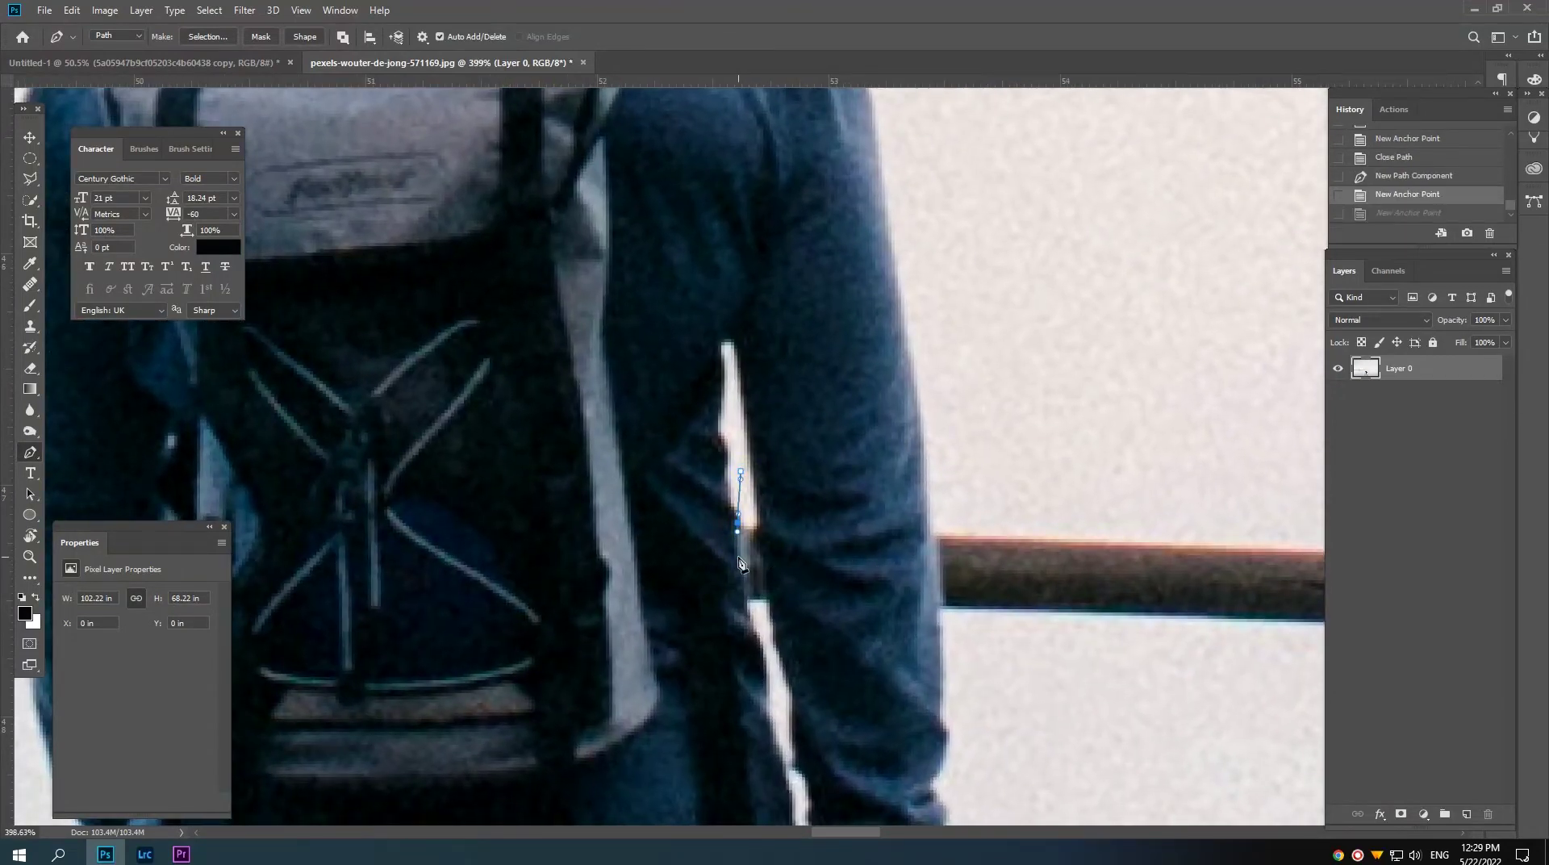
{"action": "left_click", "coordinate": [742, 571]}
{"action": "left_click", "coordinate": [749, 612]}
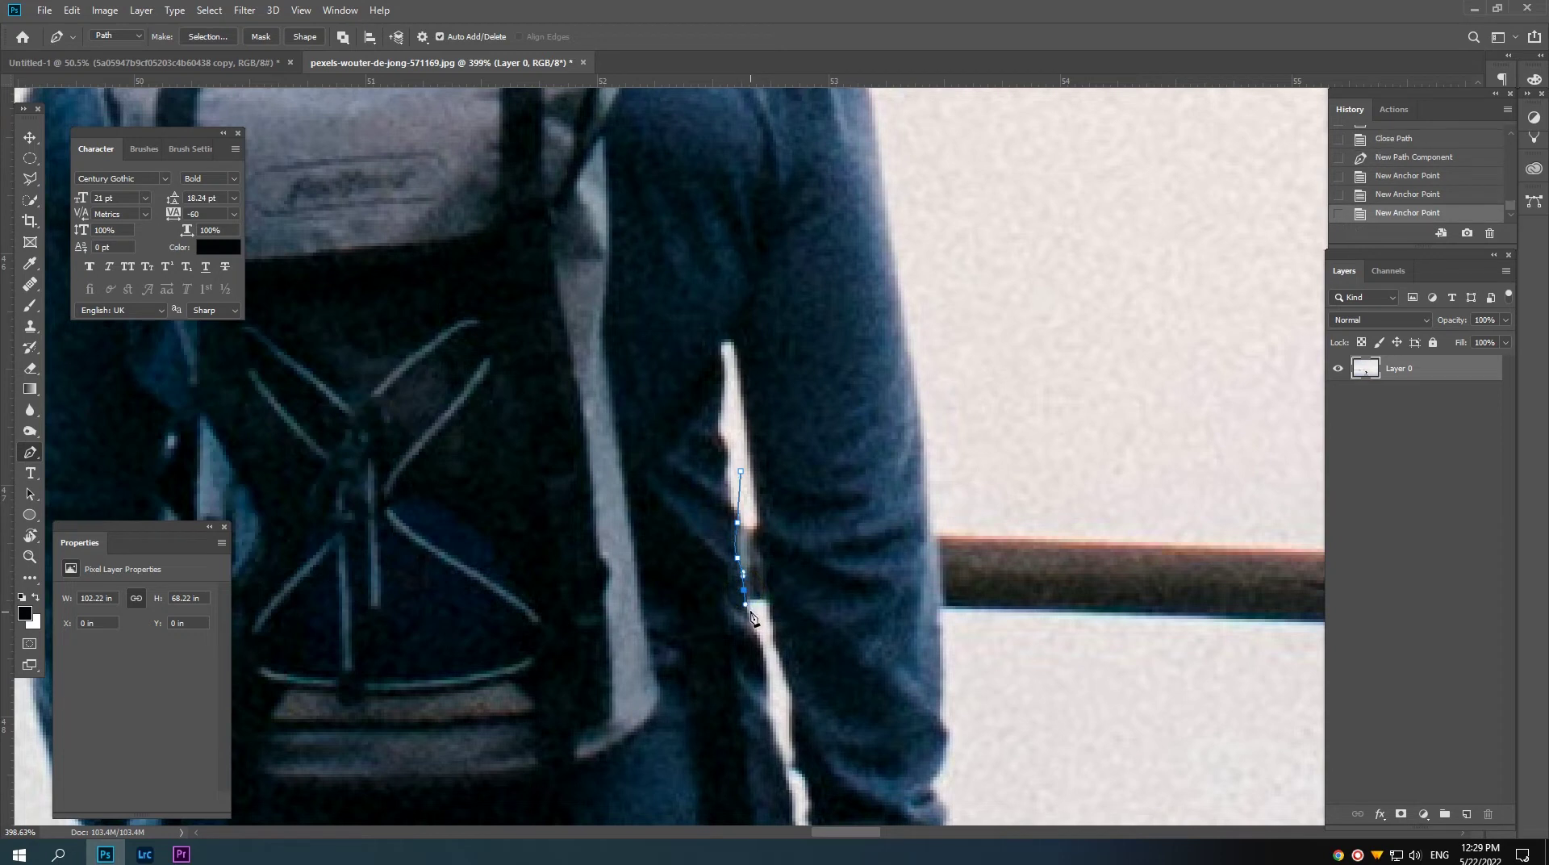
{"action": "left_click", "coordinate": [763, 612]}
{"action": "left_click", "coordinate": [771, 616]}
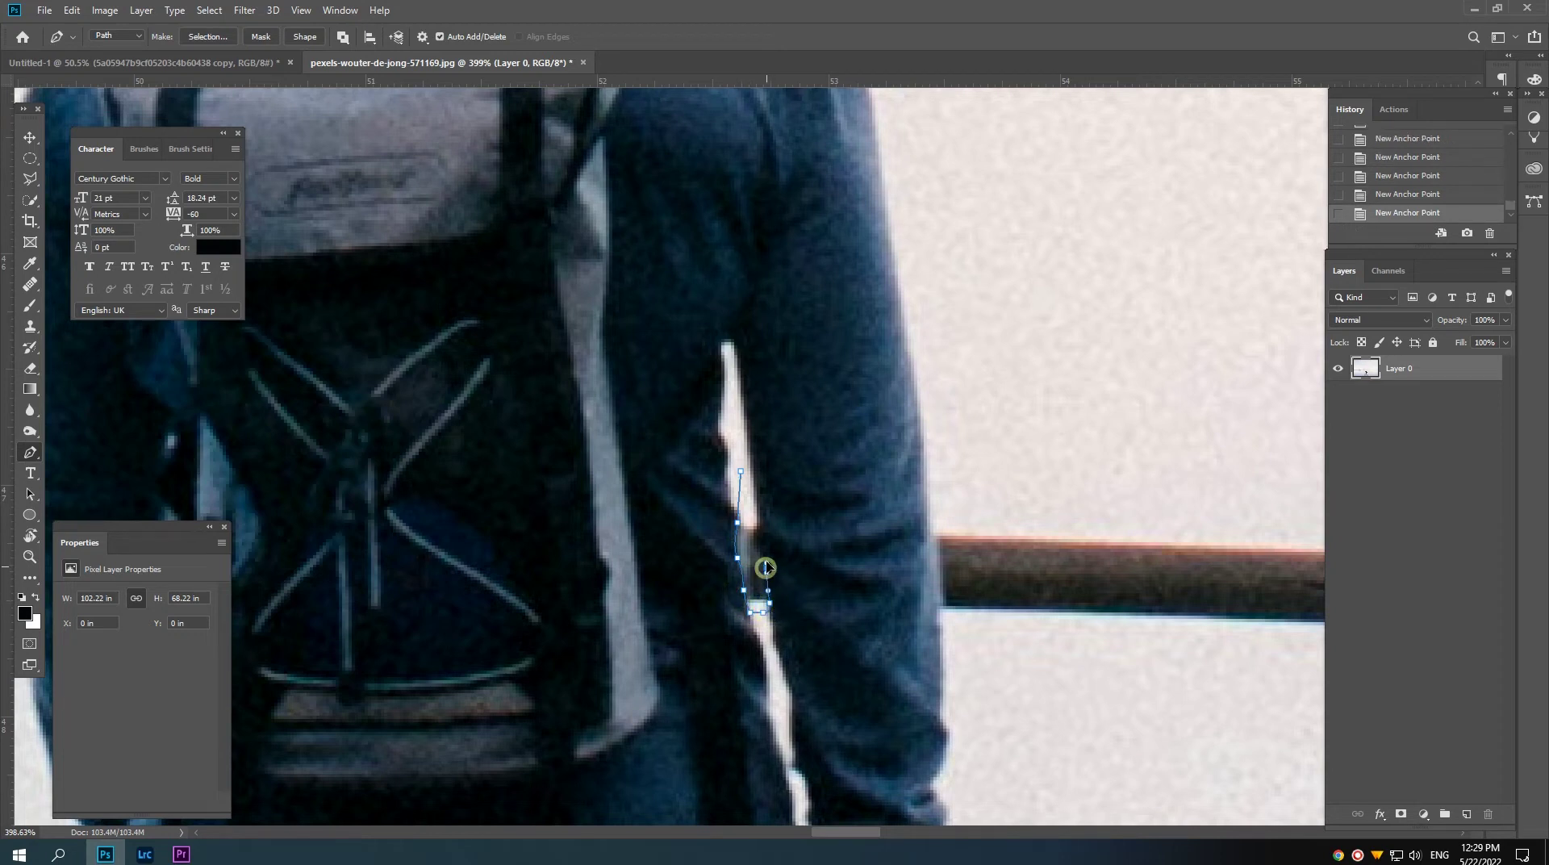
{"action": "left_click", "coordinate": [767, 567]}
{"action": "left_click", "coordinate": [760, 535]}
{"action": "left_click", "coordinate": [764, 522]}
{"action": "key", "text": "ctrl+z"}
{"action": "left_click", "coordinate": [757, 493]}
{"action": "left_click", "coordinate": [740, 470]}
Step: Outline the railing piece beside the right arm as a closed path
{"action": "left_click_drag", "start_coordinate": [929, 478], "coordinate": [887, 473]}
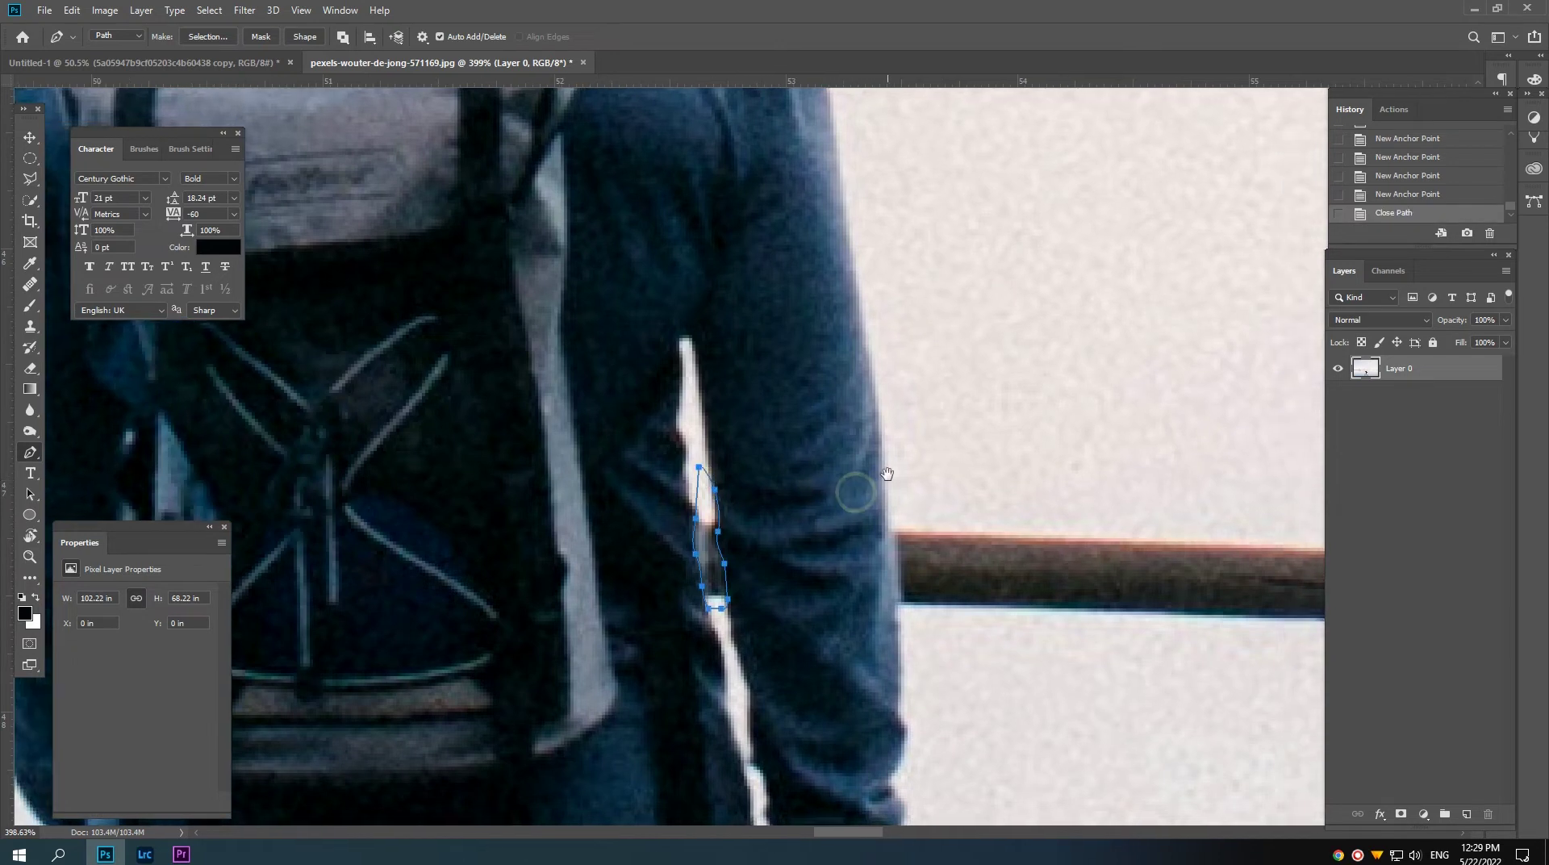
{"action": "left_click", "coordinate": [961, 435]}
{"action": "left_click", "coordinate": [895, 512]}
{"action": "left_click", "coordinate": [888, 542]}
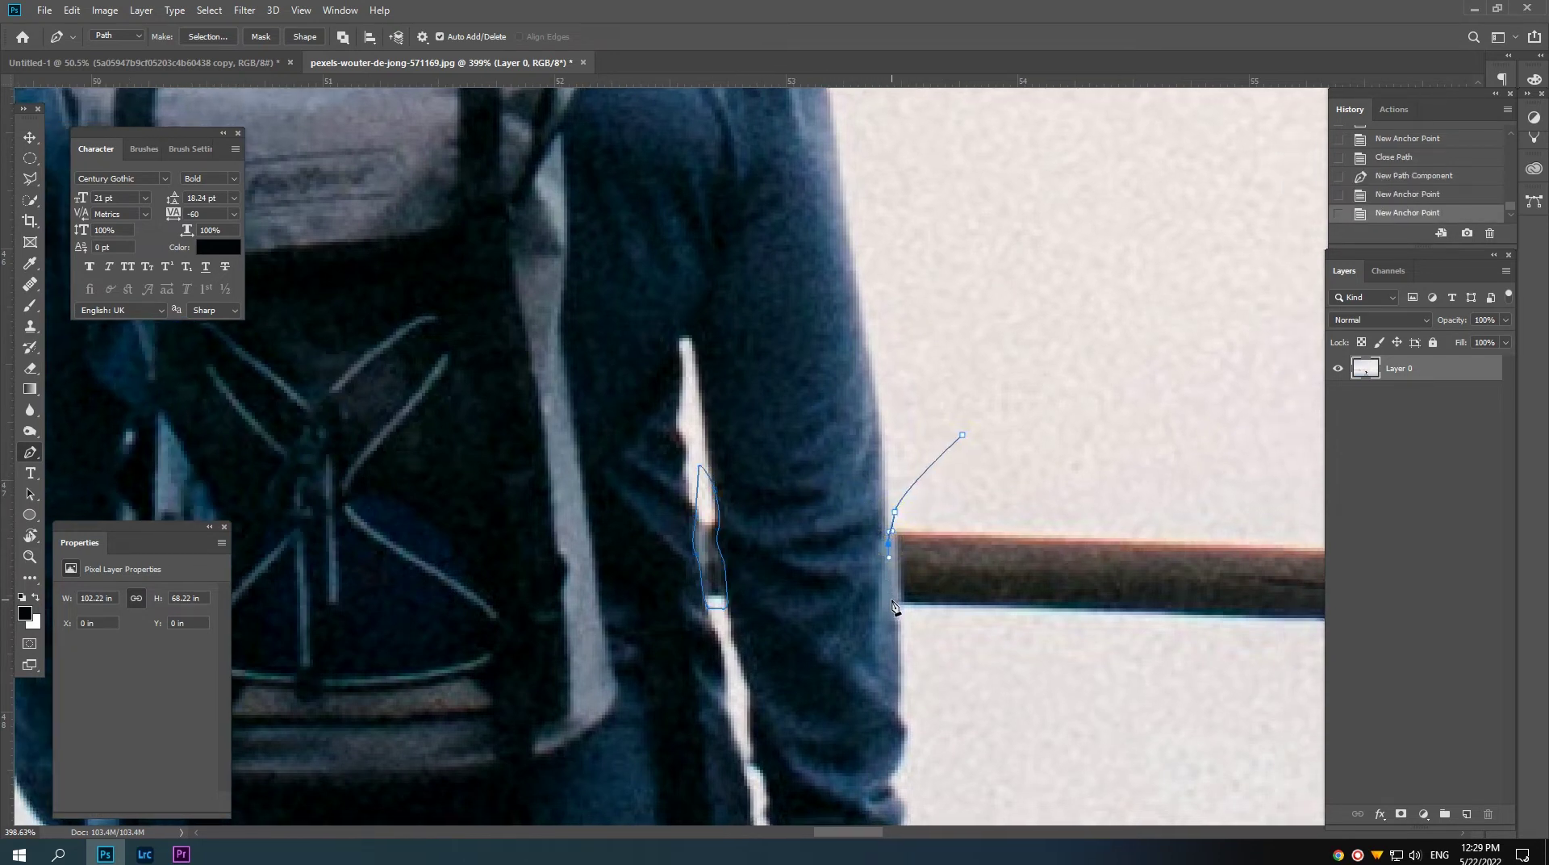
{"action": "left_click", "coordinate": [896, 605]}
{"action": "left_click_drag", "start_coordinate": [943, 638], "coordinate": [965, 628]}
{"action": "left_click_drag", "start_coordinate": [1007, 509], "coordinate": [1008, 484]}
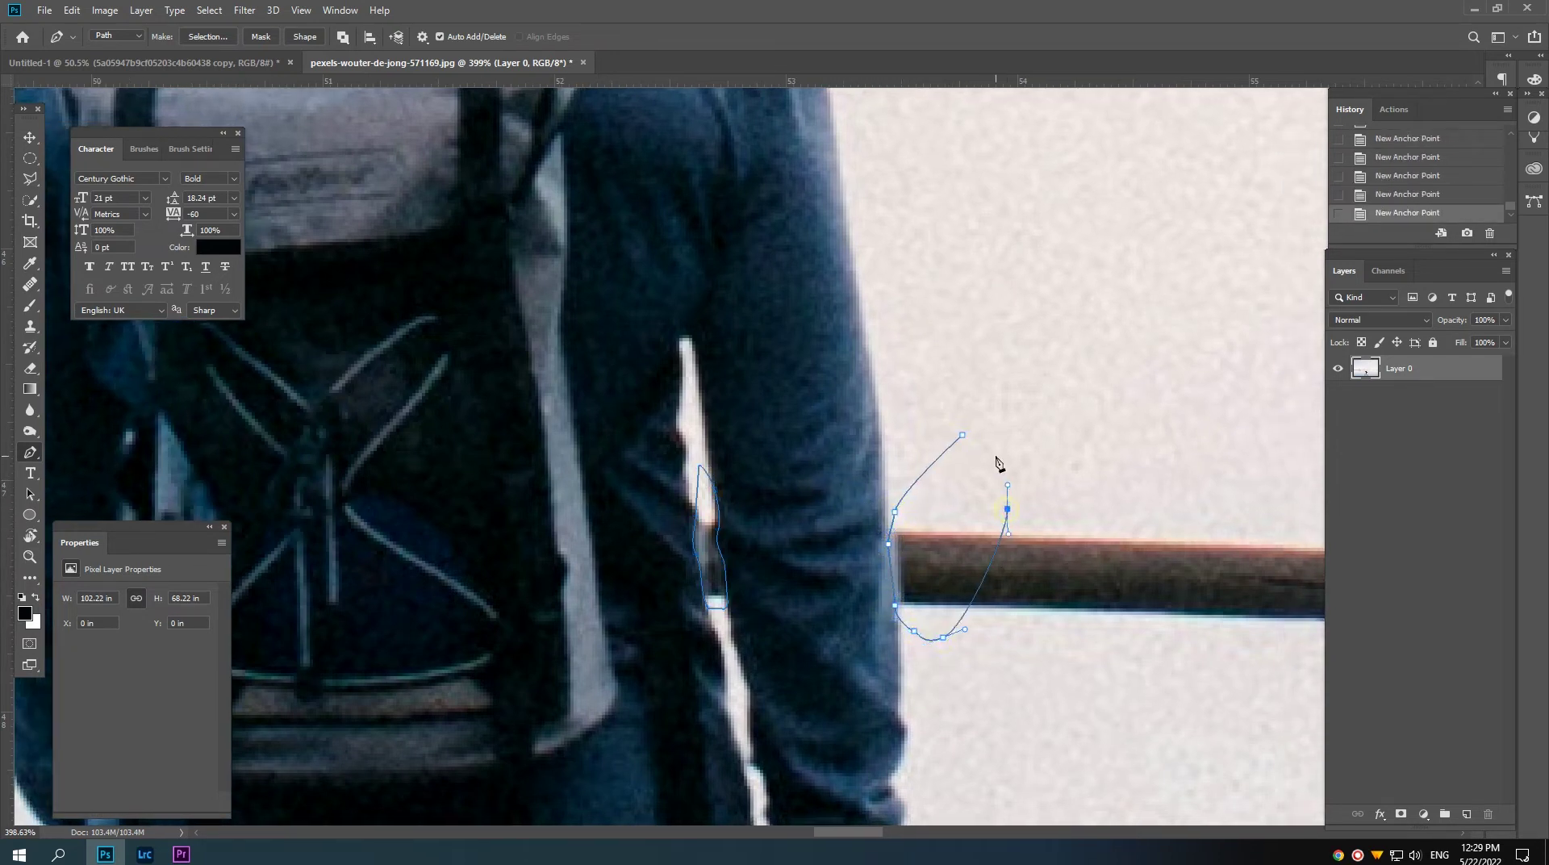
{"action": "left_click", "coordinate": [962, 435]}
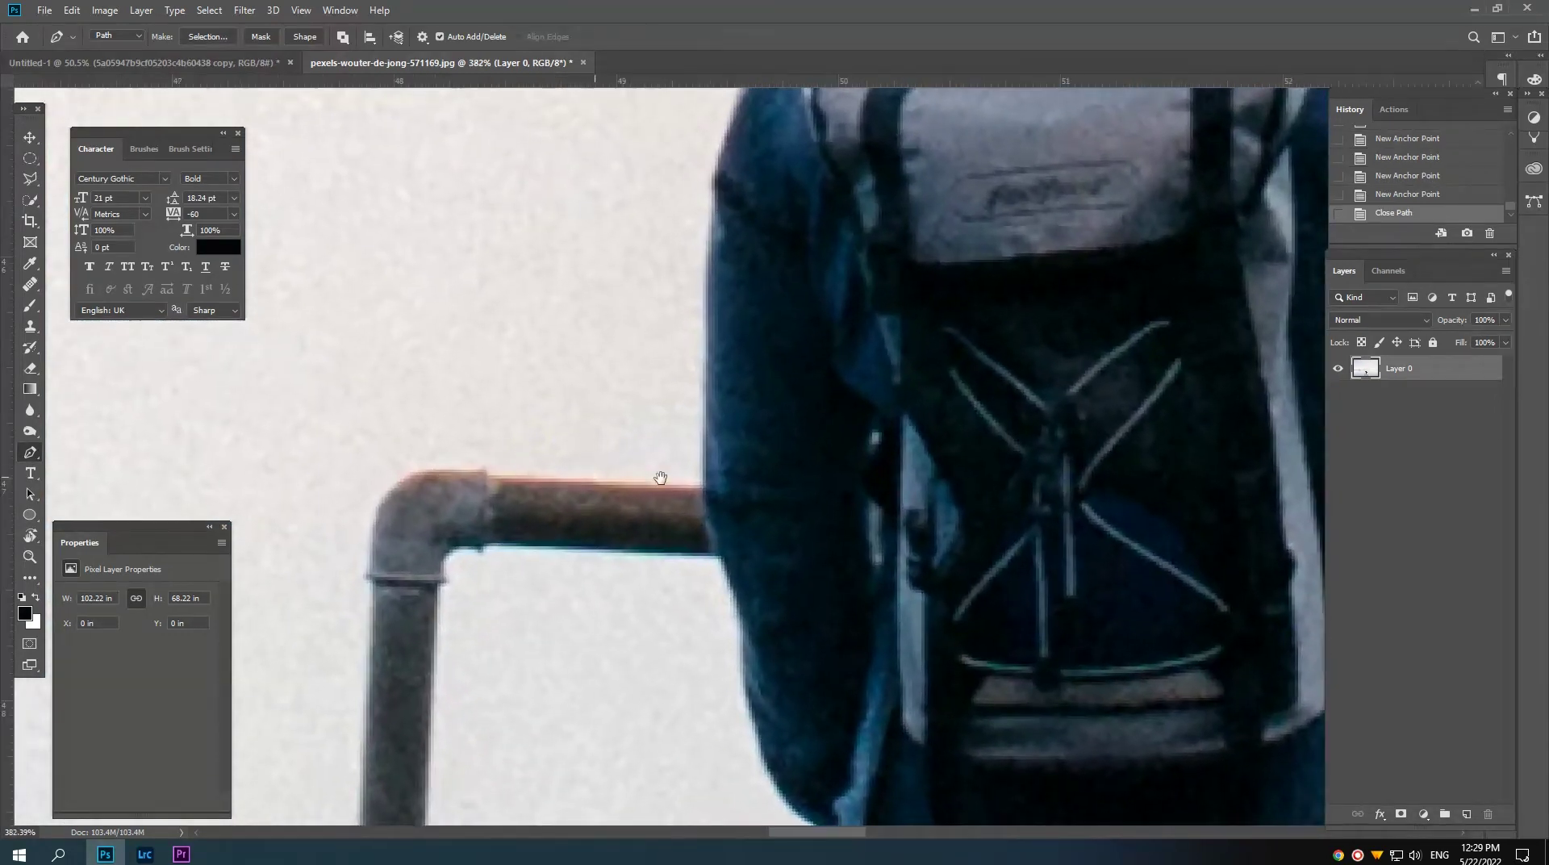
Step: Outline the railing piece beside the left arm as a closed path
{"action": "left_click", "coordinate": [654, 434]}
{"action": "left_click", "coordinate": [692, 484]}
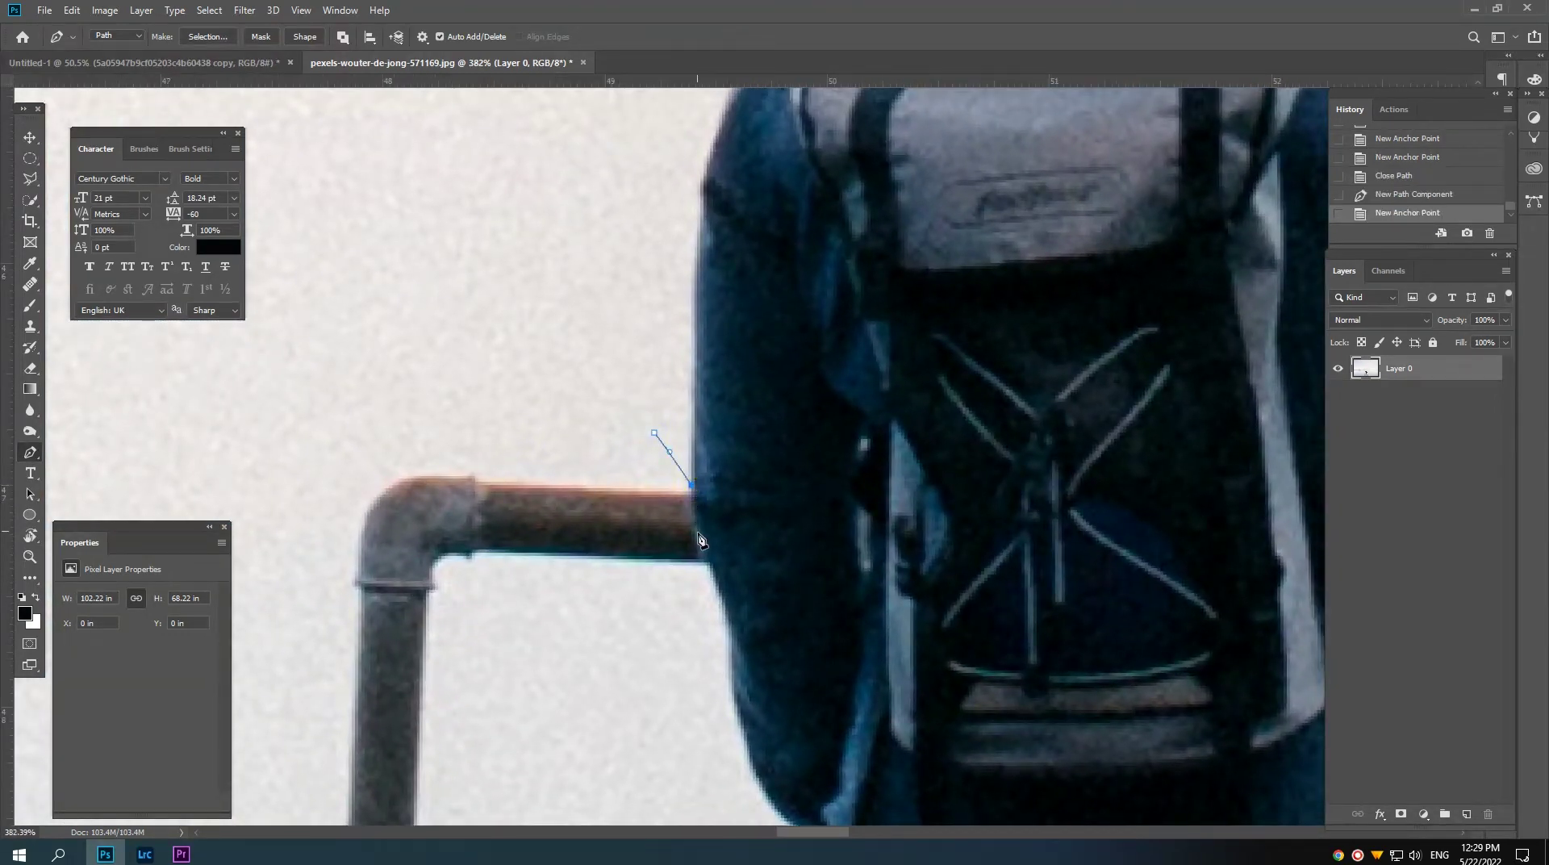
{"action": "left_click_drag", "start_coordinate": [699, 535], "coordinate": [707, 548]}
{"action": "left_click_drag", "start_coordinate": [657, 612], "coordinate": [613, 617]}
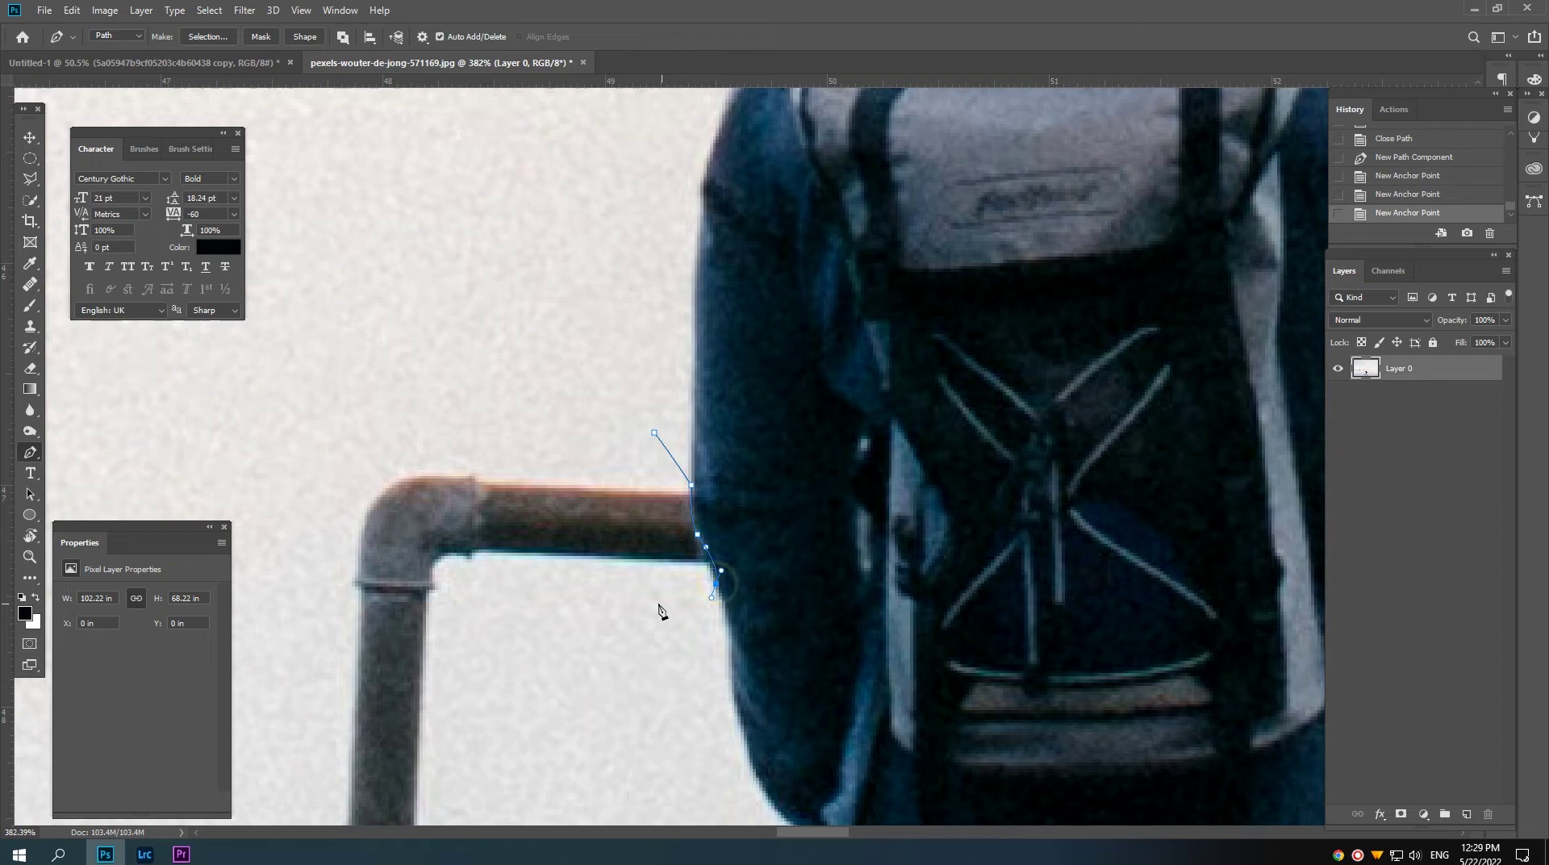
{"action": "left_click", "coordinate": [602, 457]}
{"action": "left_click_drag", "start_coordinate": [654, 433], "coordinate": [653, 435]}
{"action": "scroll", "coordinate": [653, 435], "scroll_direction": "down", "scroll_amount": 3}
{"action": "scroll", "coordinate": [805, 453], "scroll_direction": "down", "scroll_amount": 3}
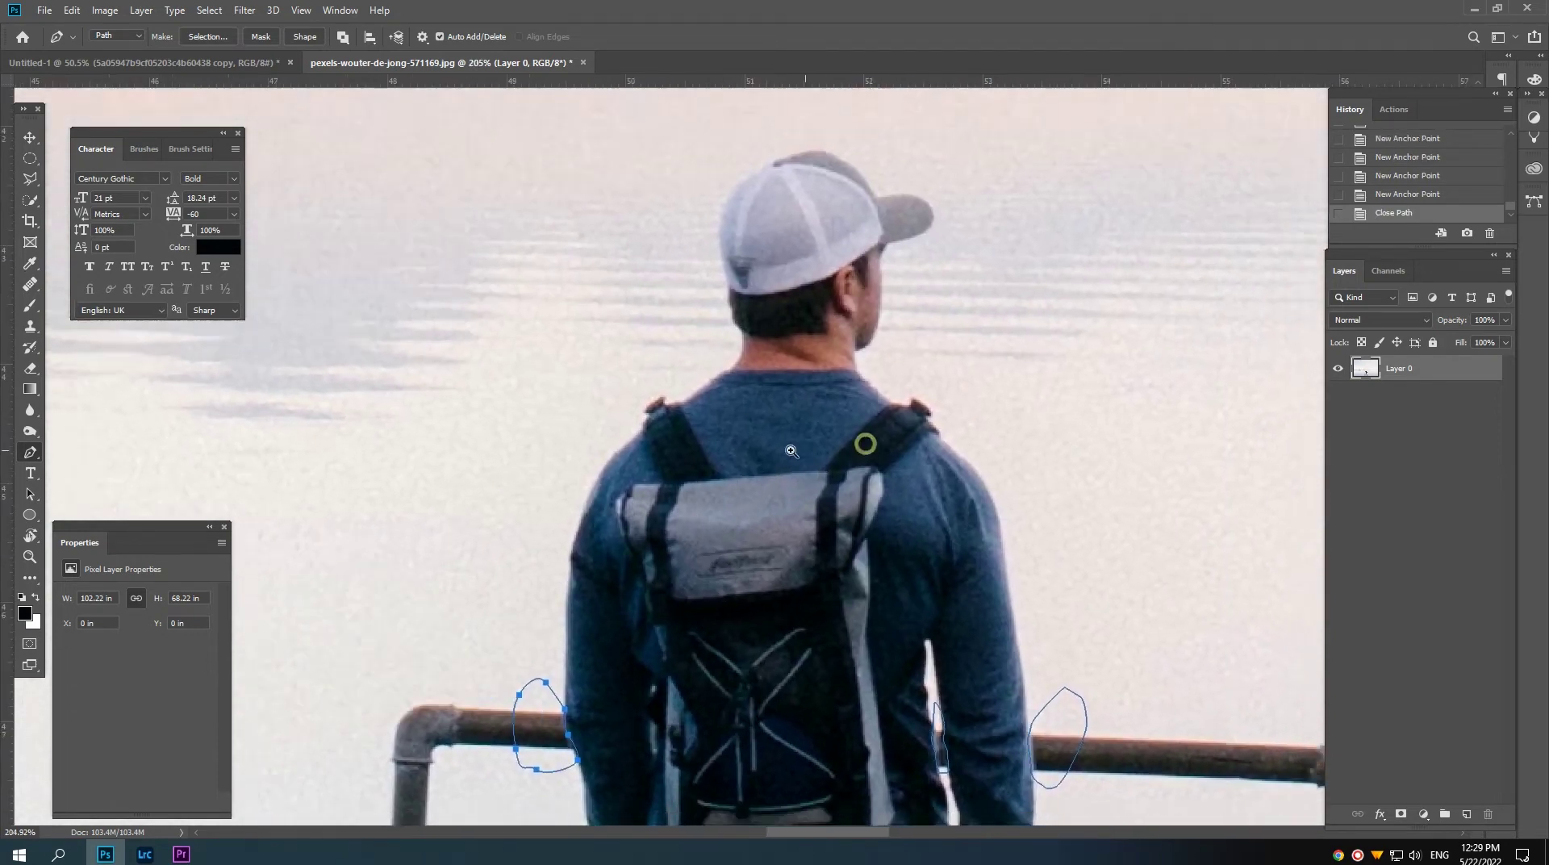
{"action": "scroll", "coordinate": [861, 439], "scroll_direction": "down", "scroll_amount": 3}
{"action": "scroll", "coordinate": [885, 486], "scroll_direction": "down", "scroll_amount": 2}
{"action": "scroll", "coordinate": [885, 486], "scroll_direction": "up", "scroll_amount": 2}
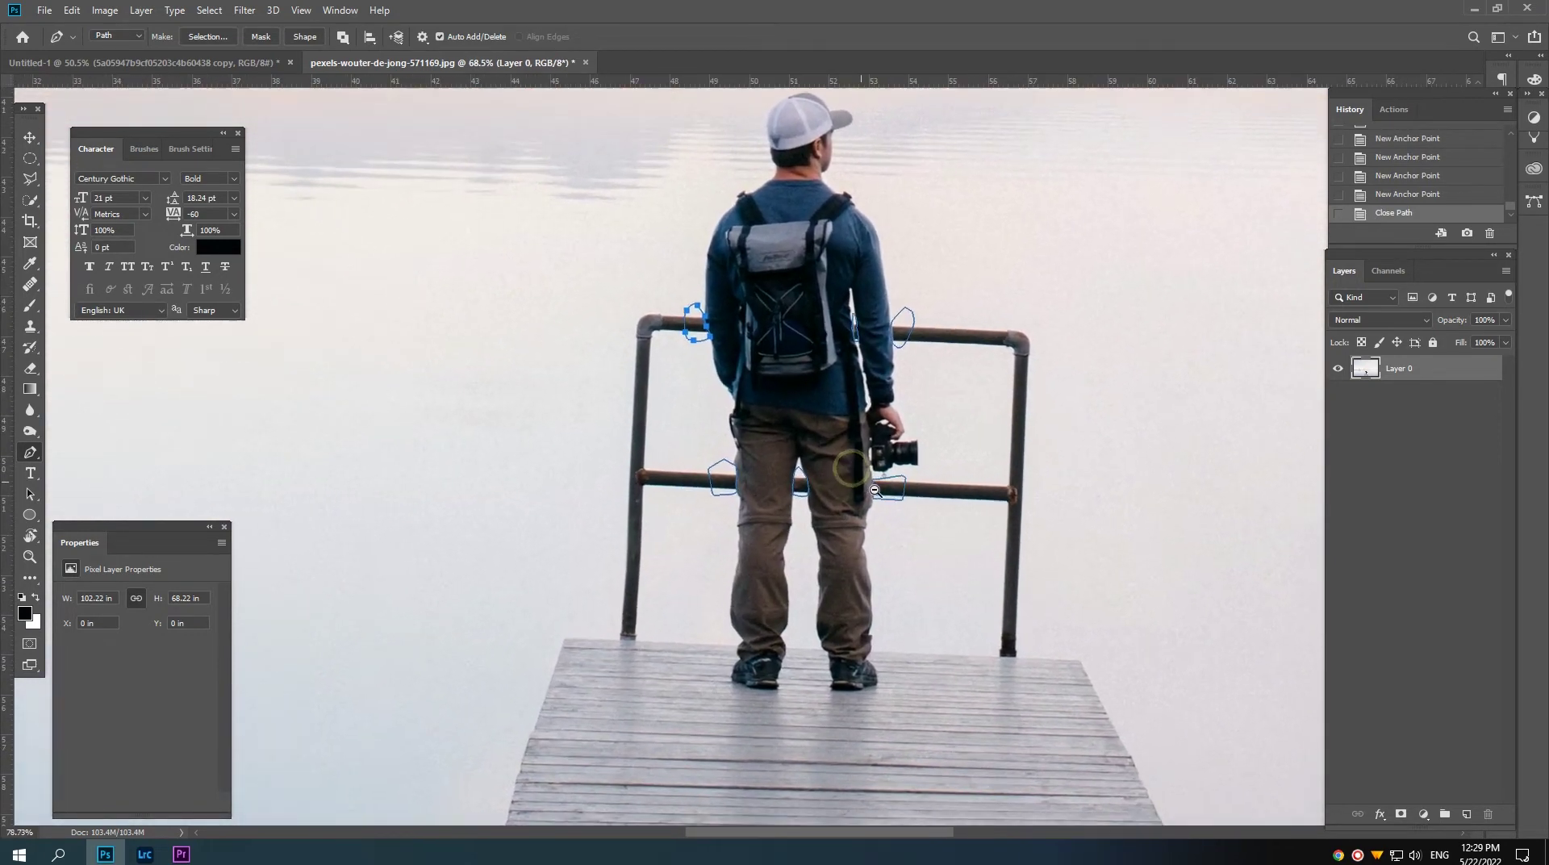
Step: Load all the paths as a selection, fill it with white, then deselect
{"action": "key", "text": "ctrl+Return"}
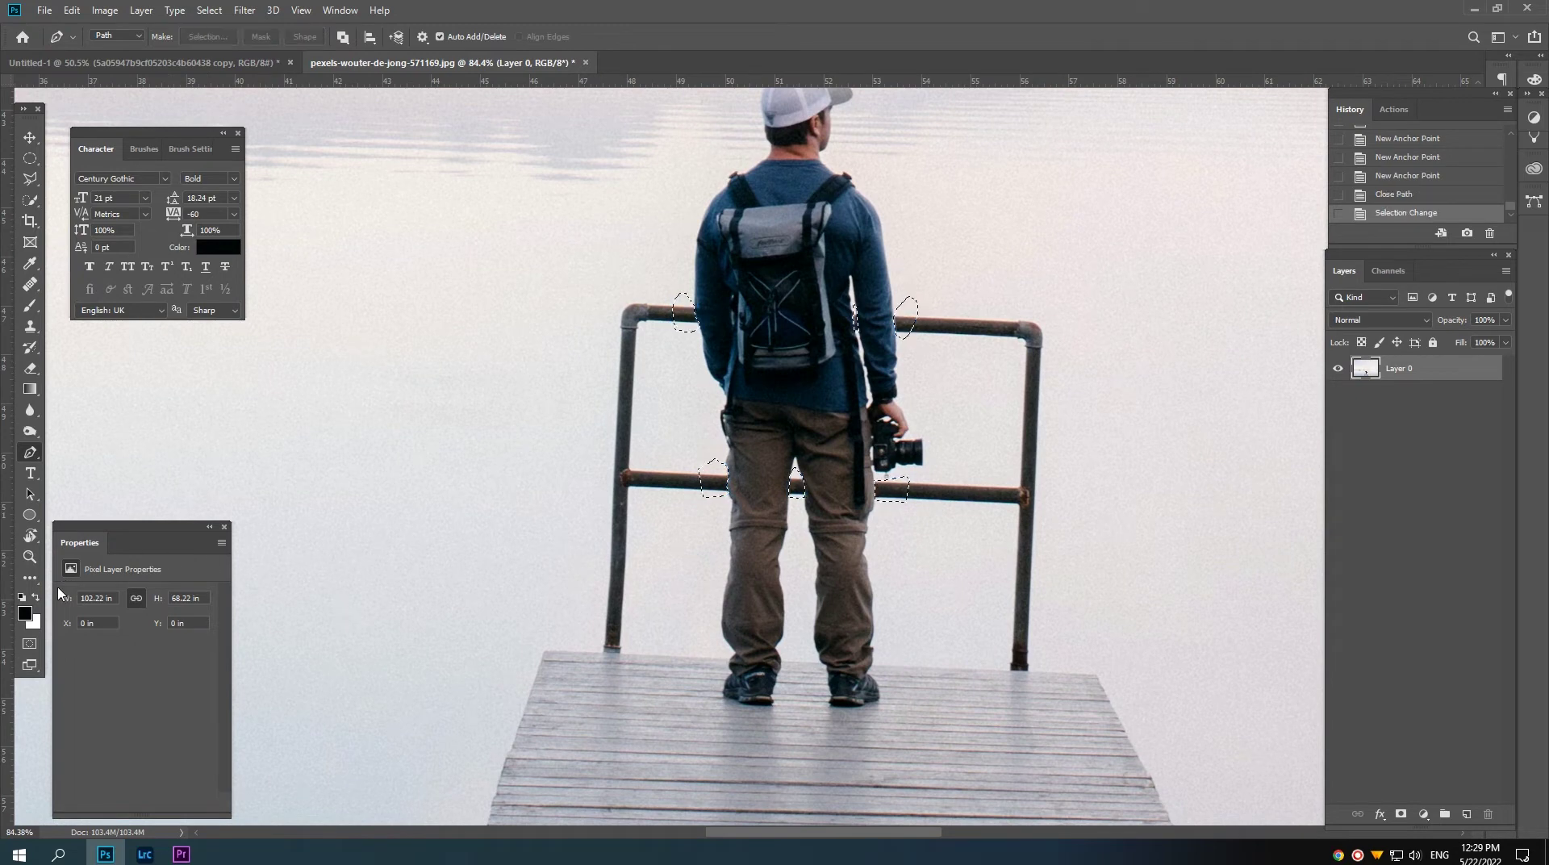
{"action": "left_click", "coordinate": [35, 597]}
{"action": "key", "text": "alt+BackSpace"}
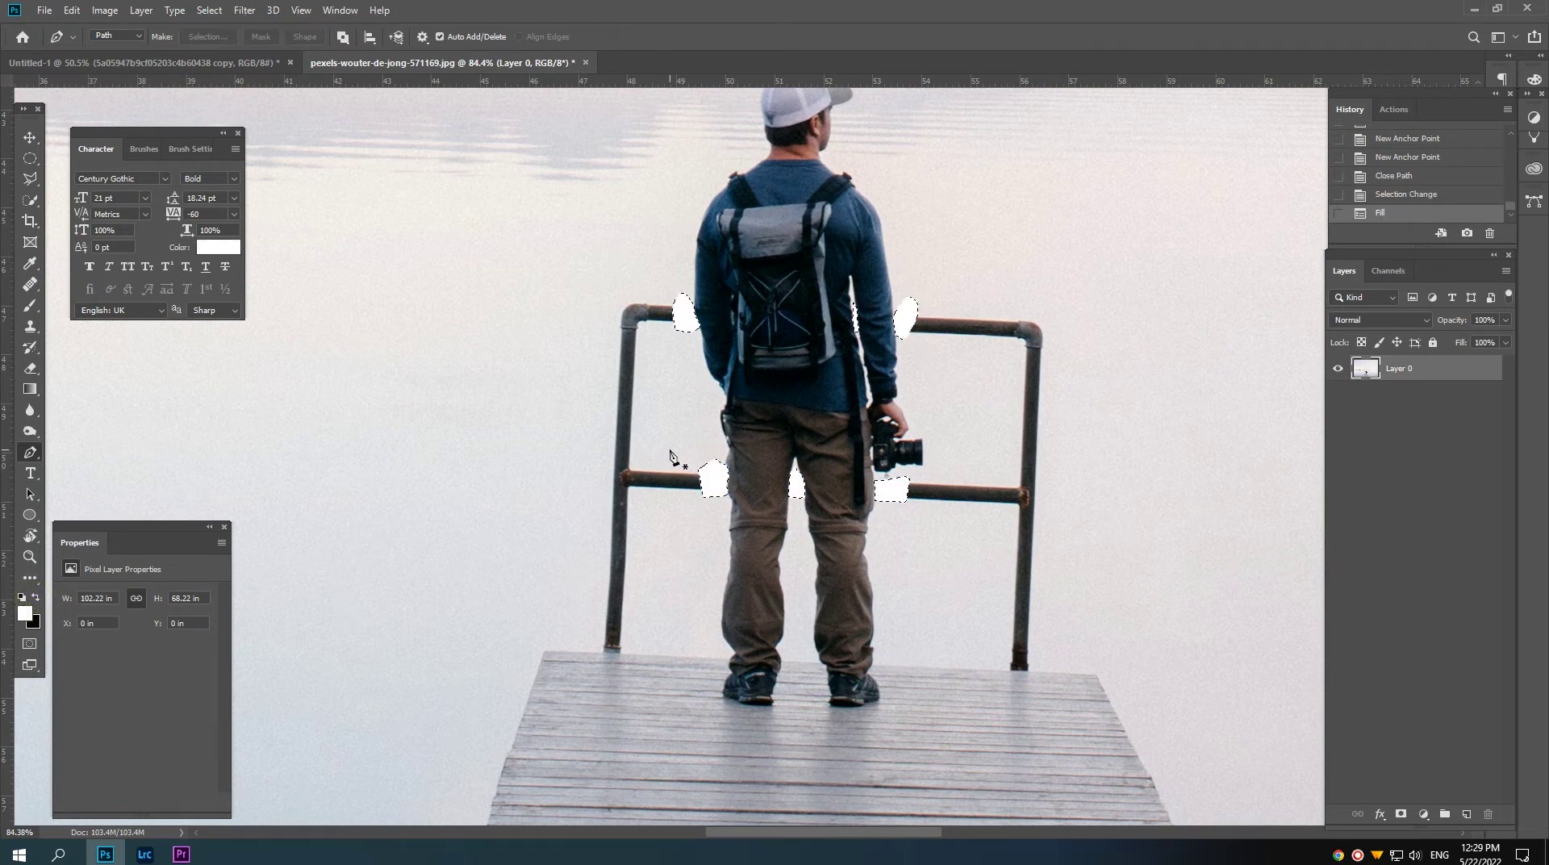
{"action": "key", "text": "ctrl+d"}
{"action": "scroll", "coordinate": [779, 460], "scroll_direction": "up", "scroll_amount": 1}
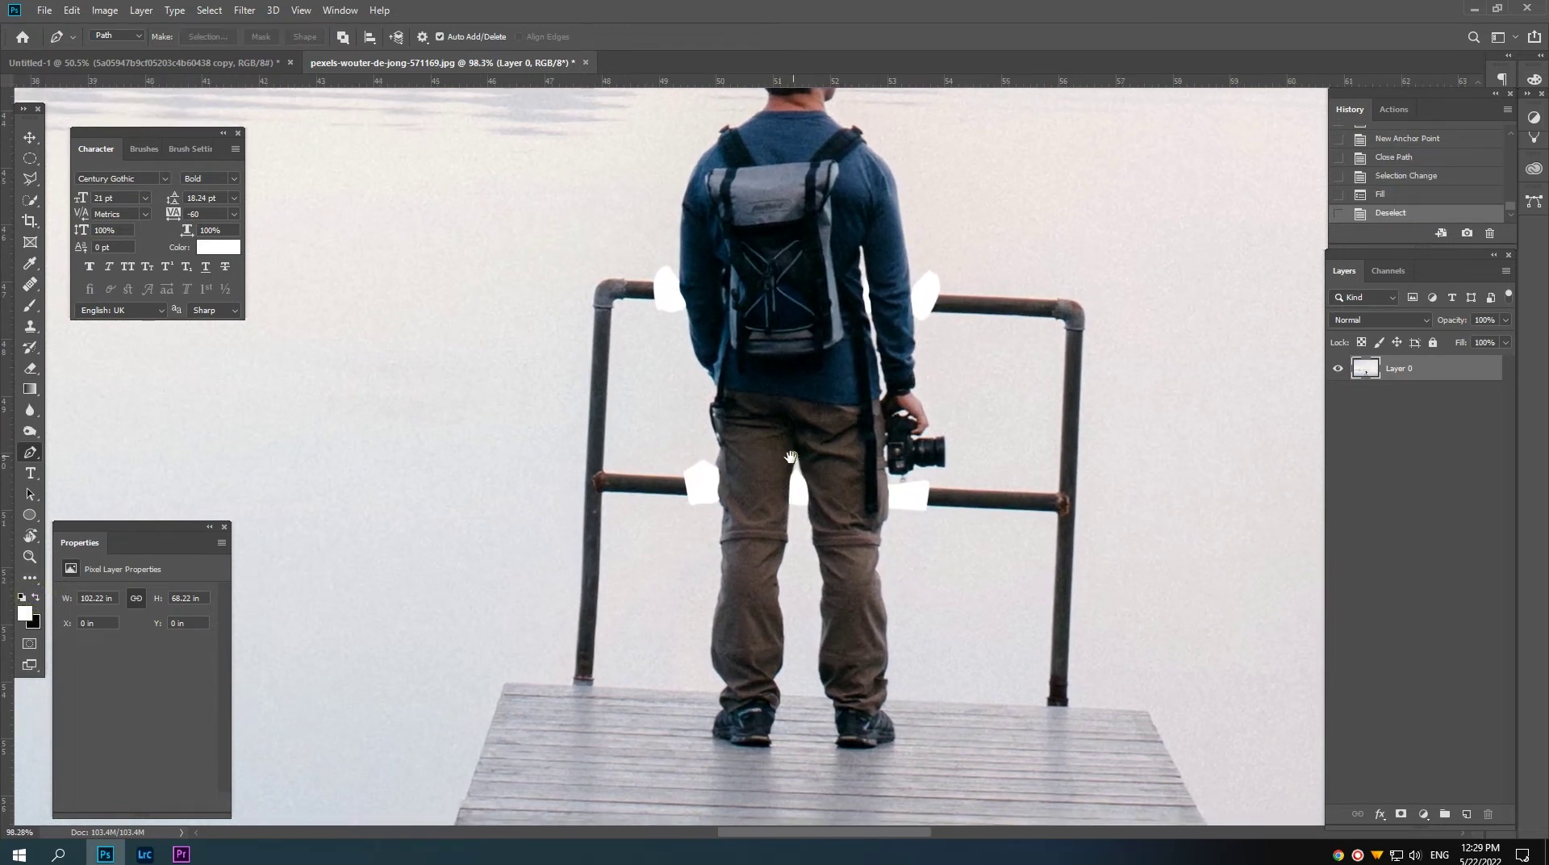
{"action": "scroll", "coordinate": [767, 506], "scroll_direction": "down", "scroll_amount": 5}
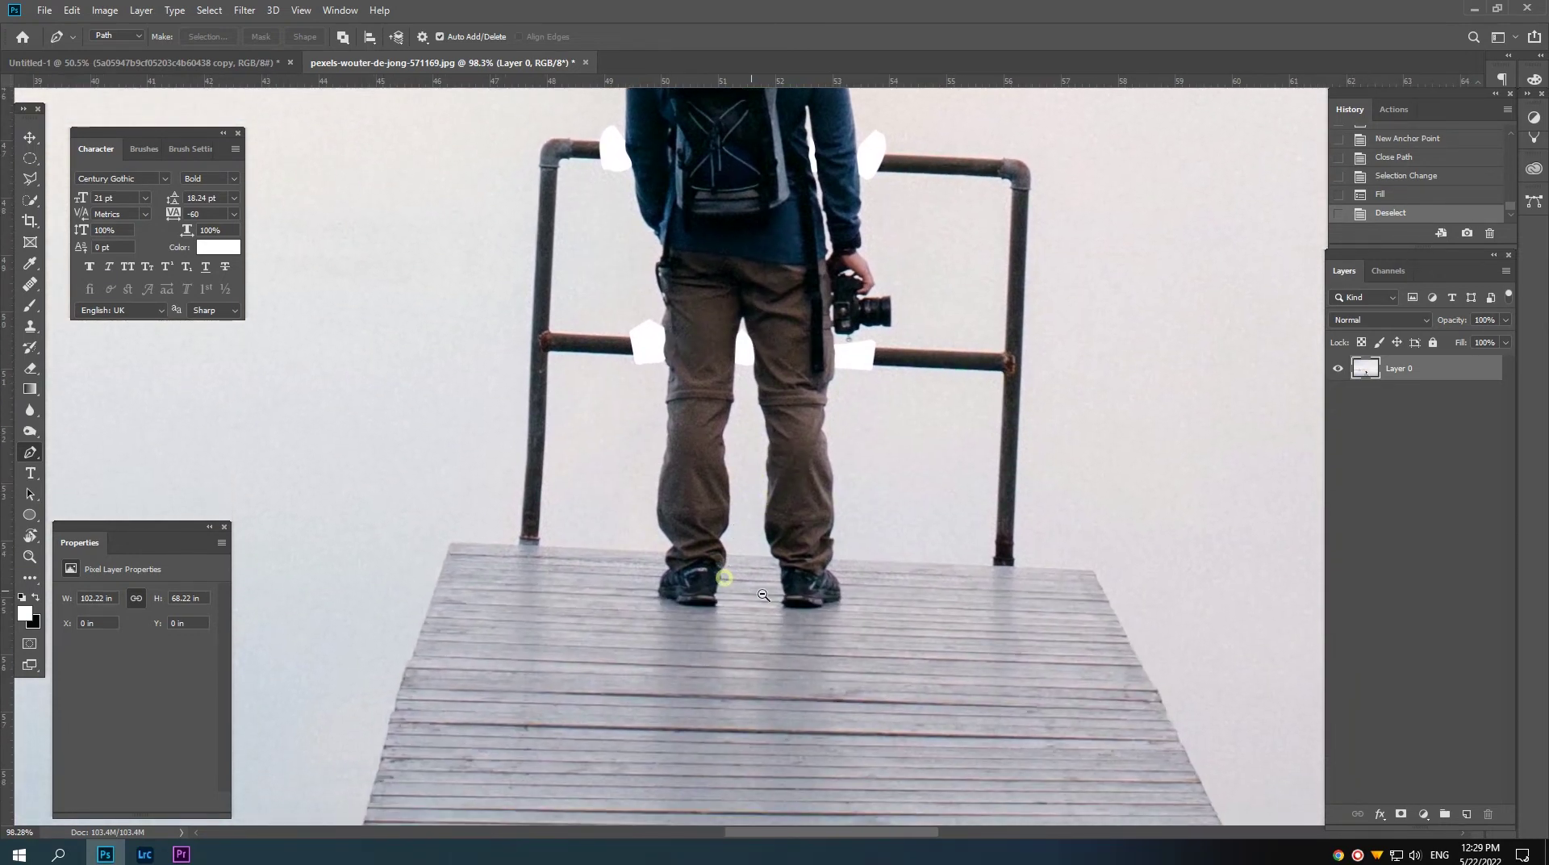
{"action": "scroll", "coordinate": [797, 591], "scroll_direction": "up", "scroll_amount": 3}
{"action": "scroll", "coordinate": [519, 526], "scroll_direction": "up", "scroll_amount": 2}
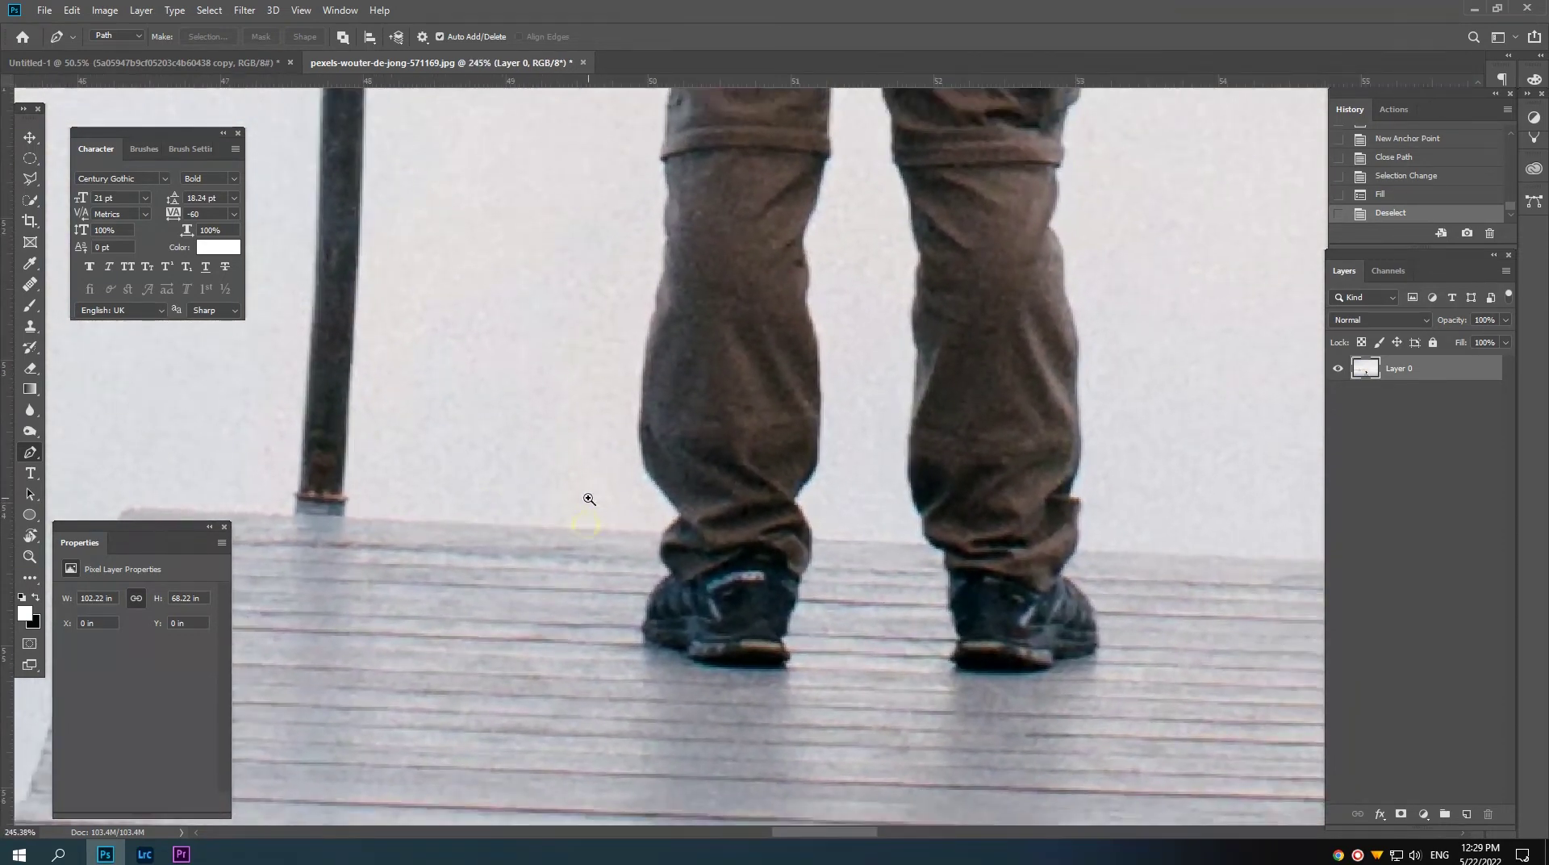
Step: Trace a Pen outline around the left shoe, from ankle down the heel, along the sole and up its front
{"action": "scroll", "coordinate": [647, 516], "scroll_direction": "up", "scroll_amount": 1}
{"action": "left_click", "coordinate": [630, 489]}
{"action": "left_click", "coordinate": [684, 541]}
{"action": "scroll", "coordinate": [689, 553], "scroll_direction": "up", "scroll_amount": 1}
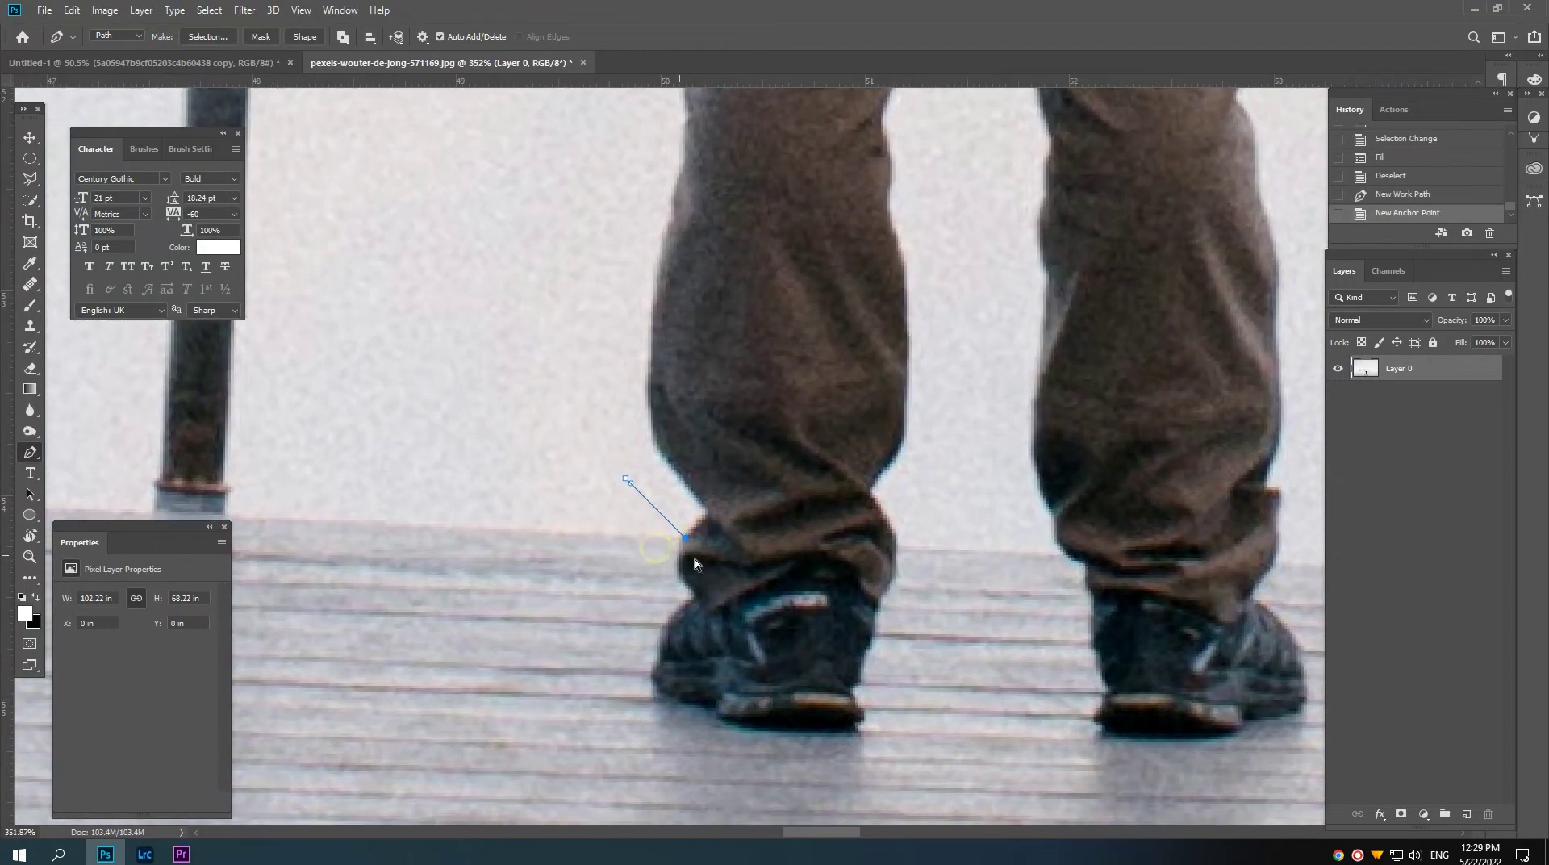
{"action": "left_click", "coordinate": [688, 584]}
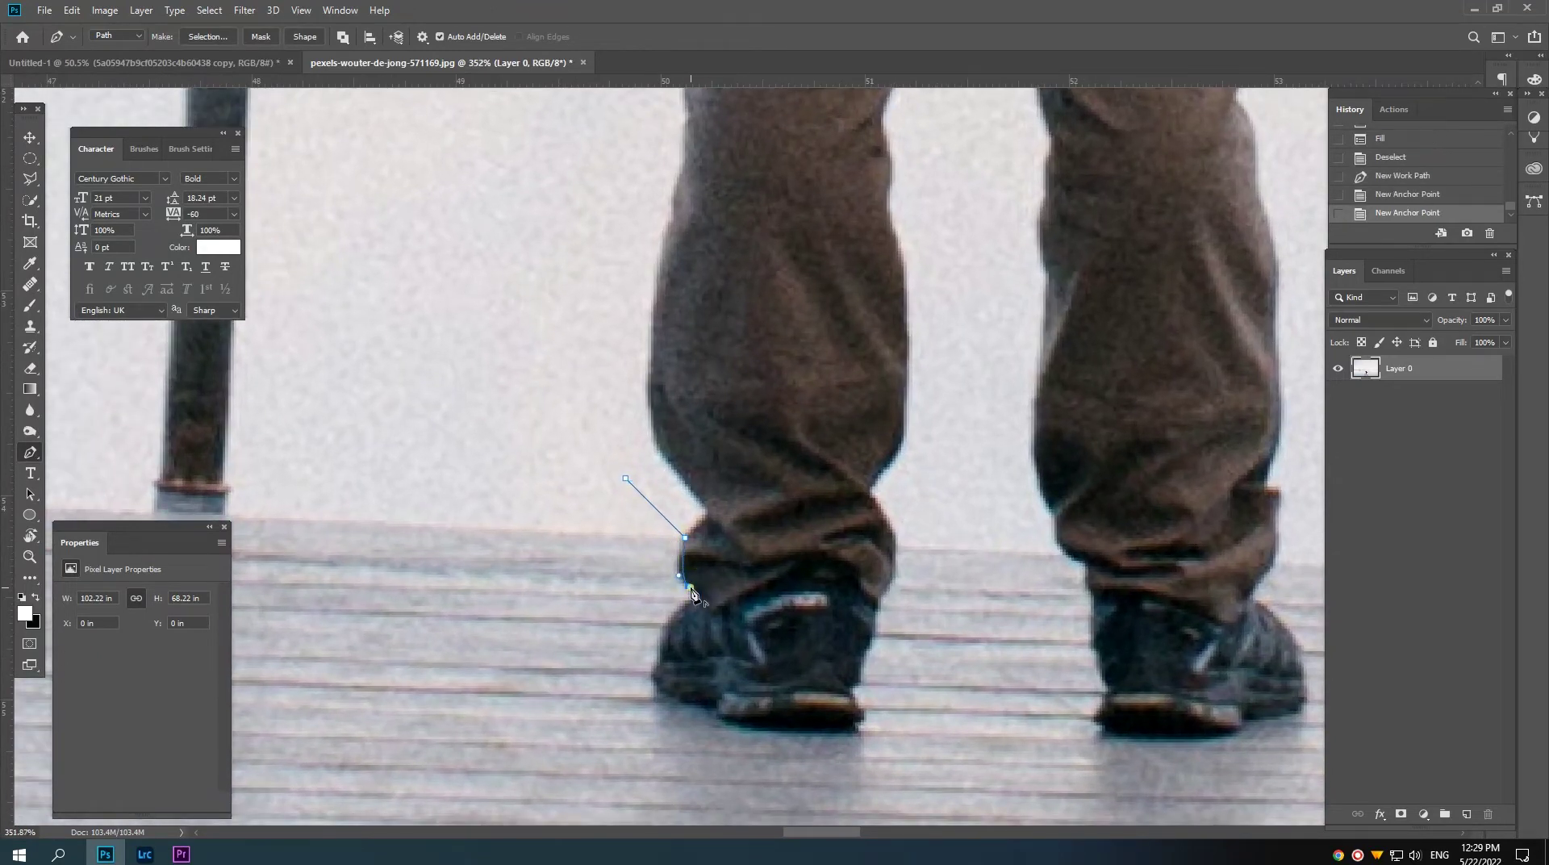
{"action": "left_click", "coordinate": [687, 585]}
{"action": "left_click", "coordinate": [699, 597]}
{"action": "left_click", "coordinate": [662, 637]}
{"action": "key", "text": "ctrl+z"}
{"action": "left_click", "coordinate": [659, 686]}
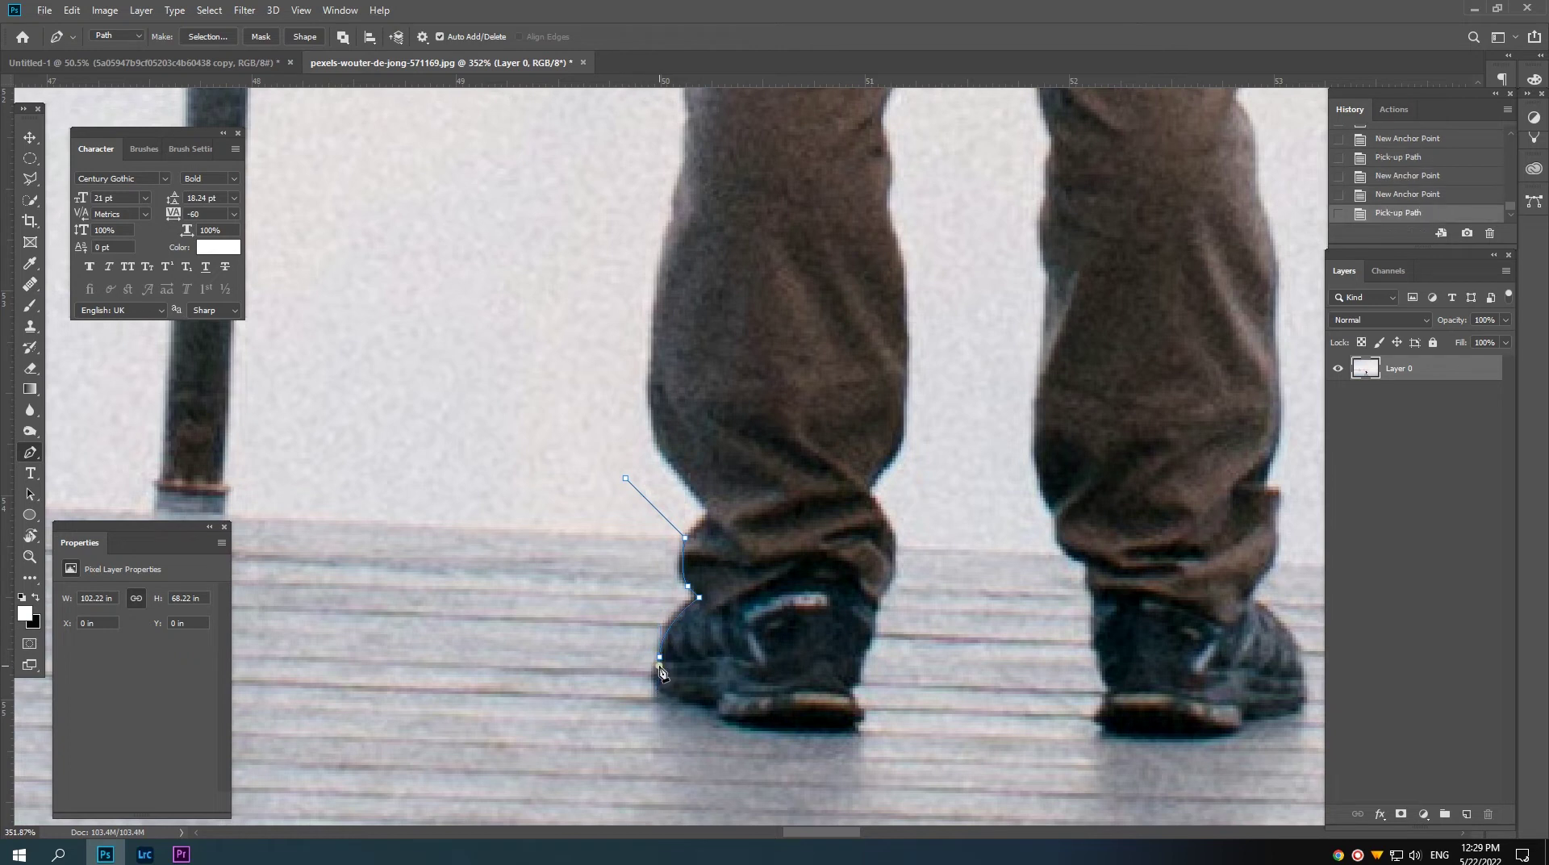
{"action": "left_click_drag", "start_coordinate": [687, 703], "coordinate": [705, 706]}
{"action": "left_click", "coordinate": [718, 716]}
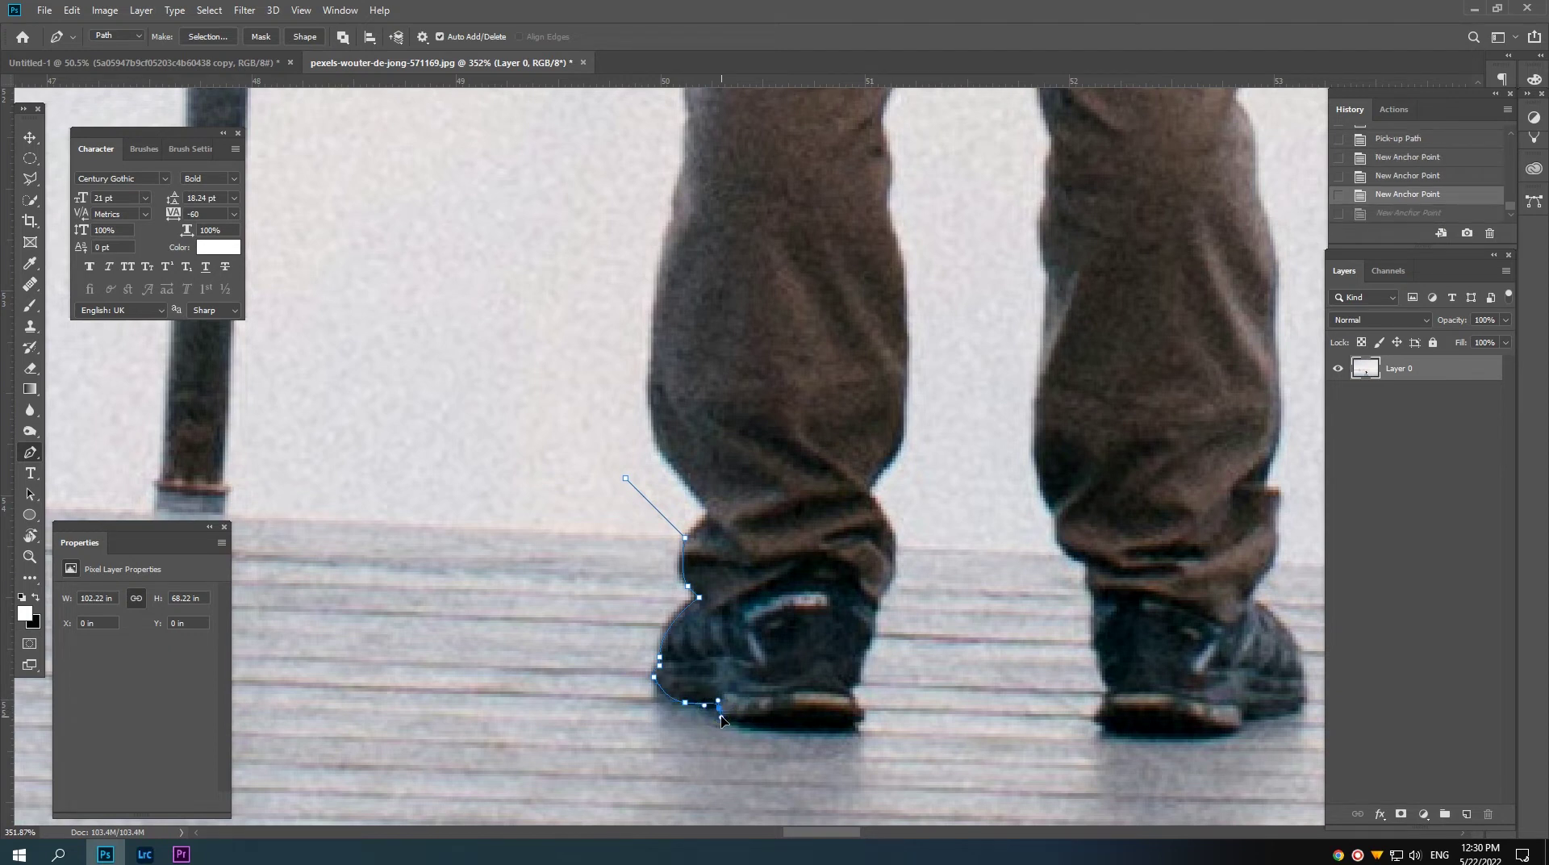
{"action": "left_click_drag", "start_coordinate": [748, 726], "coordinate": [877, 709]}
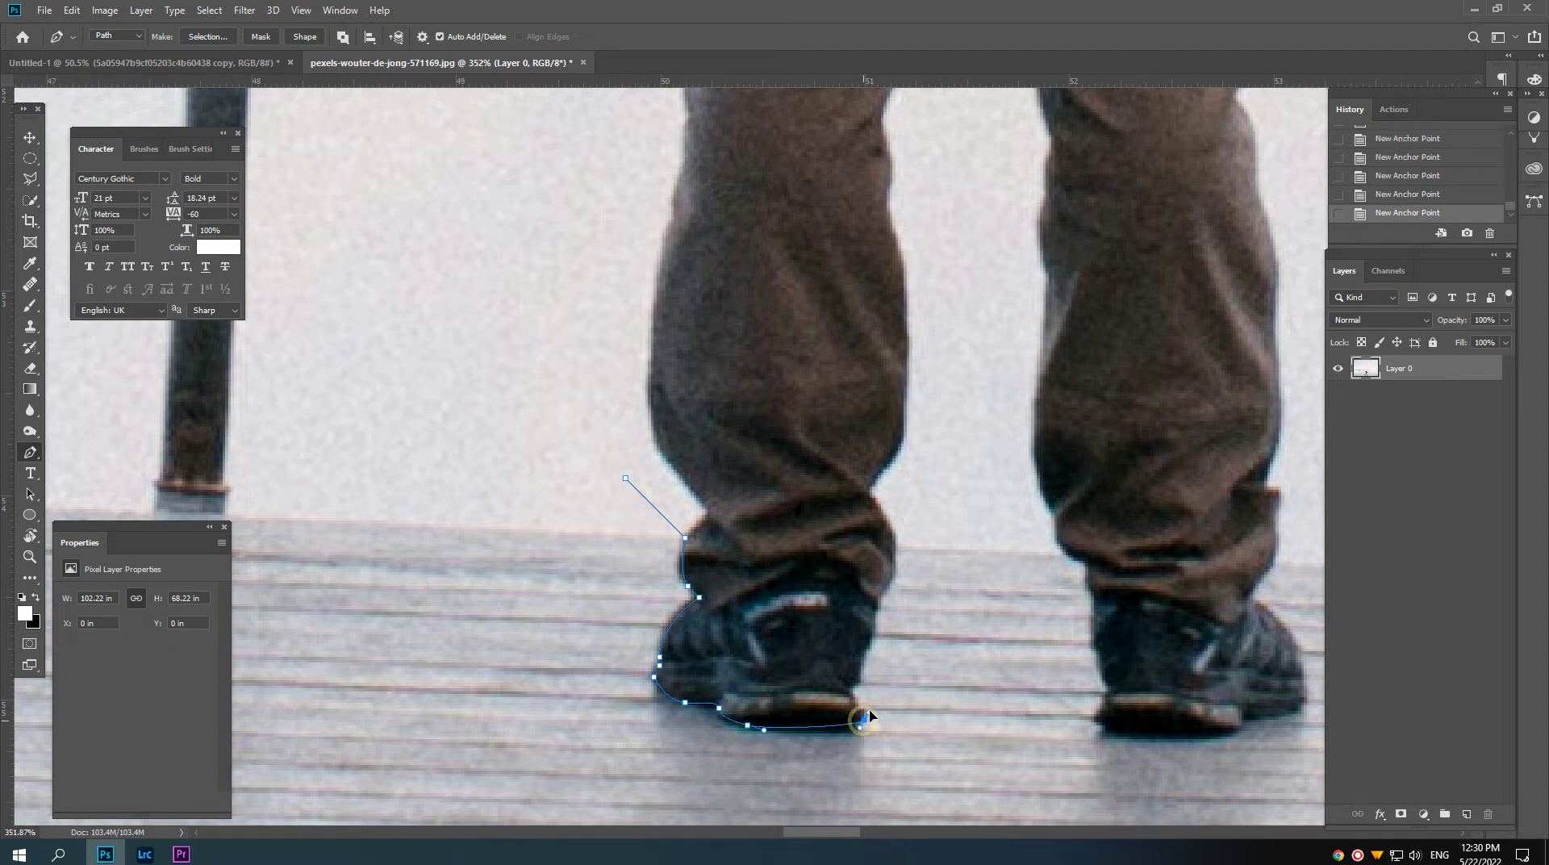
{"action": "key", "text": "ctrl+z"}
{"action": "left_click", "coordinate": [862, 718]}
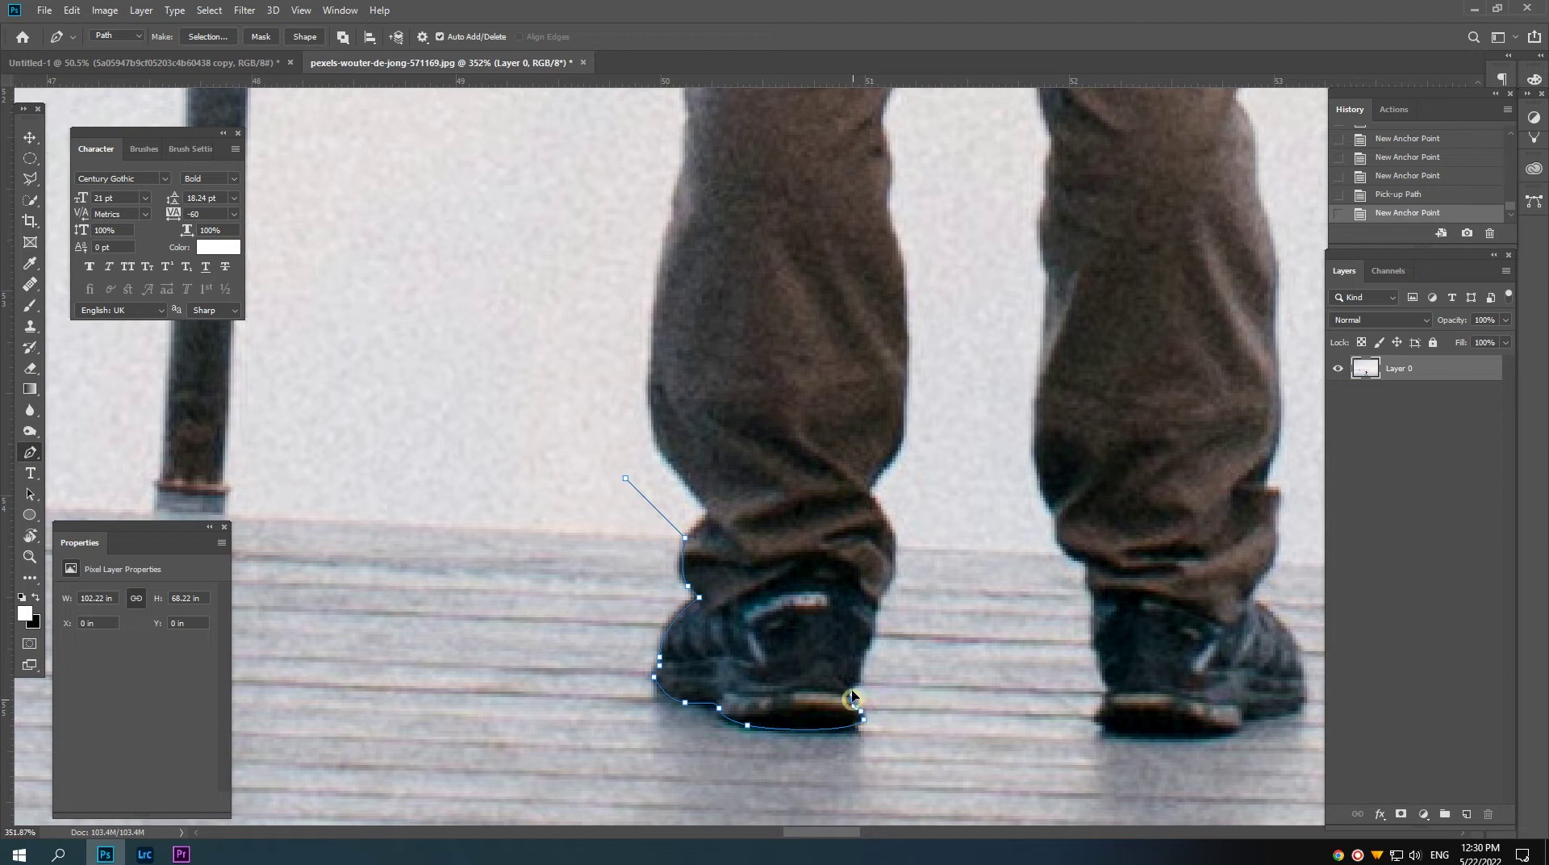
{"action": "left_click", "coordinate": [853, 699]}
{"action": "left_click", "coordinate": [858, 682]}
{"action": "left_click", "coordinate": [862, 660]}
{"action": "left_click", "coordinate": [871, 630]}
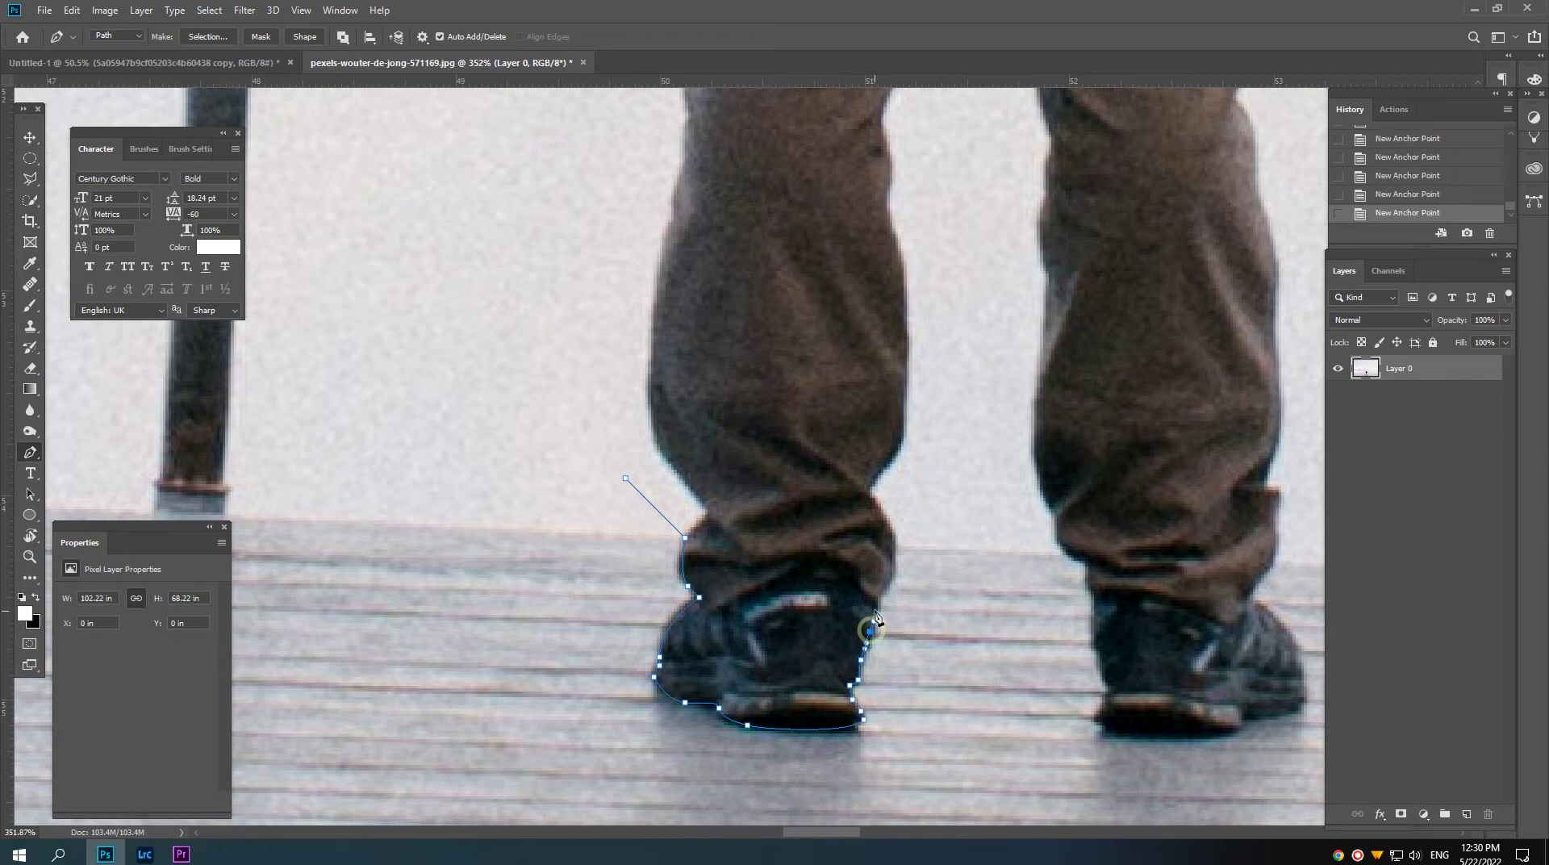
{"action": "left_click", "coordinate": [877, 601]}
Step: Continue the outline across the gap between the feet and around the right shoe
{"action": "left_click_drag", "start_coordinate": [898, 576], "coordinate": [823, 666]}
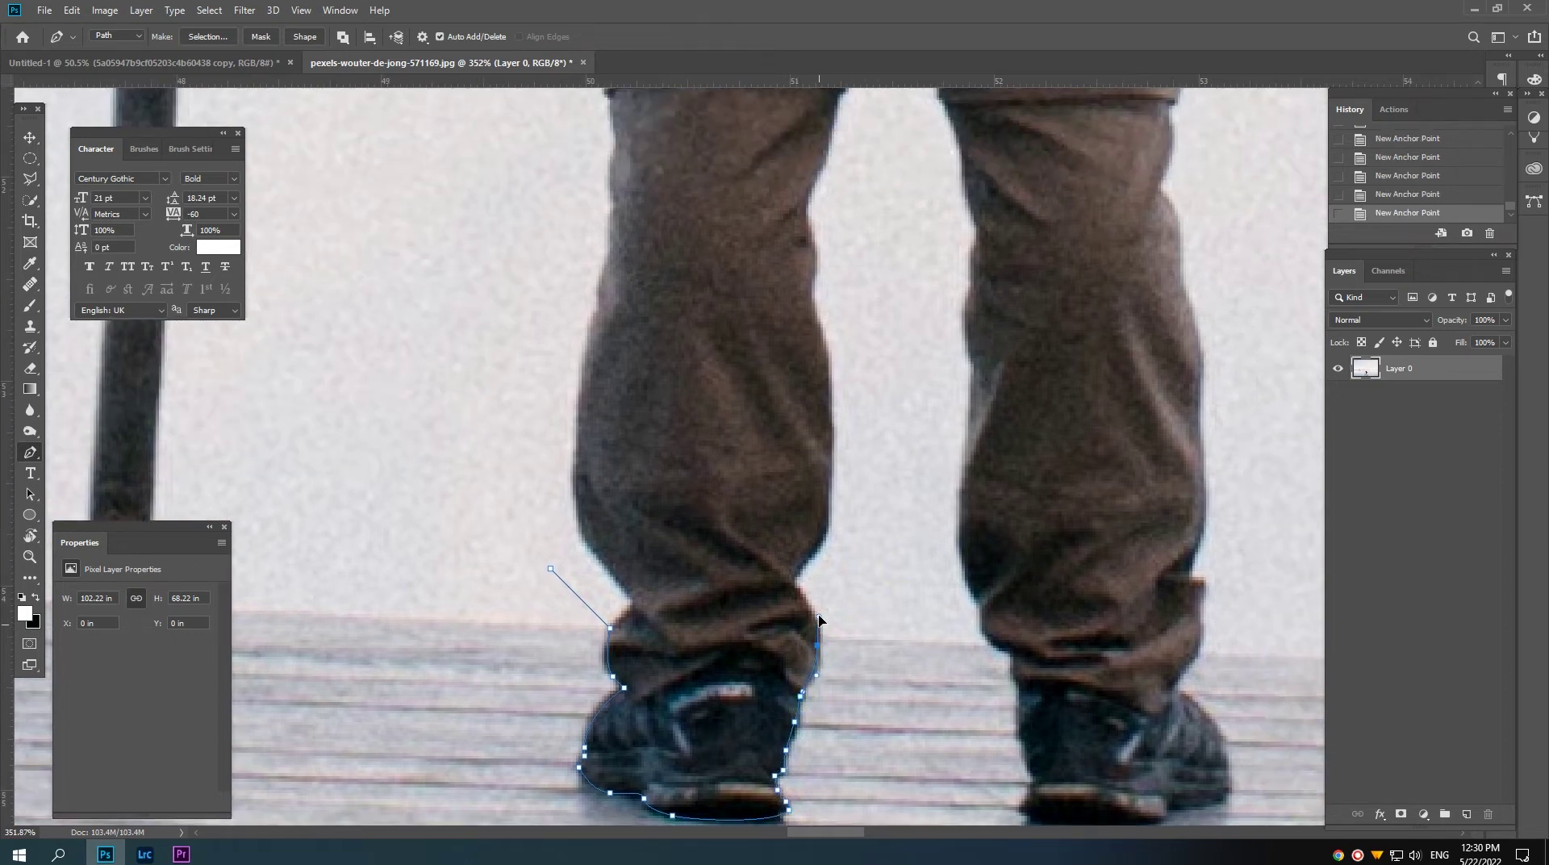
{"action": "left_click", "coordinate": [834, 592]}
{"action": "left_click_drag", "start_coordinate": [879, 601], "coordinate": [823, 589]}
{"action": "left_click_drag", "start_coordinate": [871, 584], "coordinate": [879, 594]}
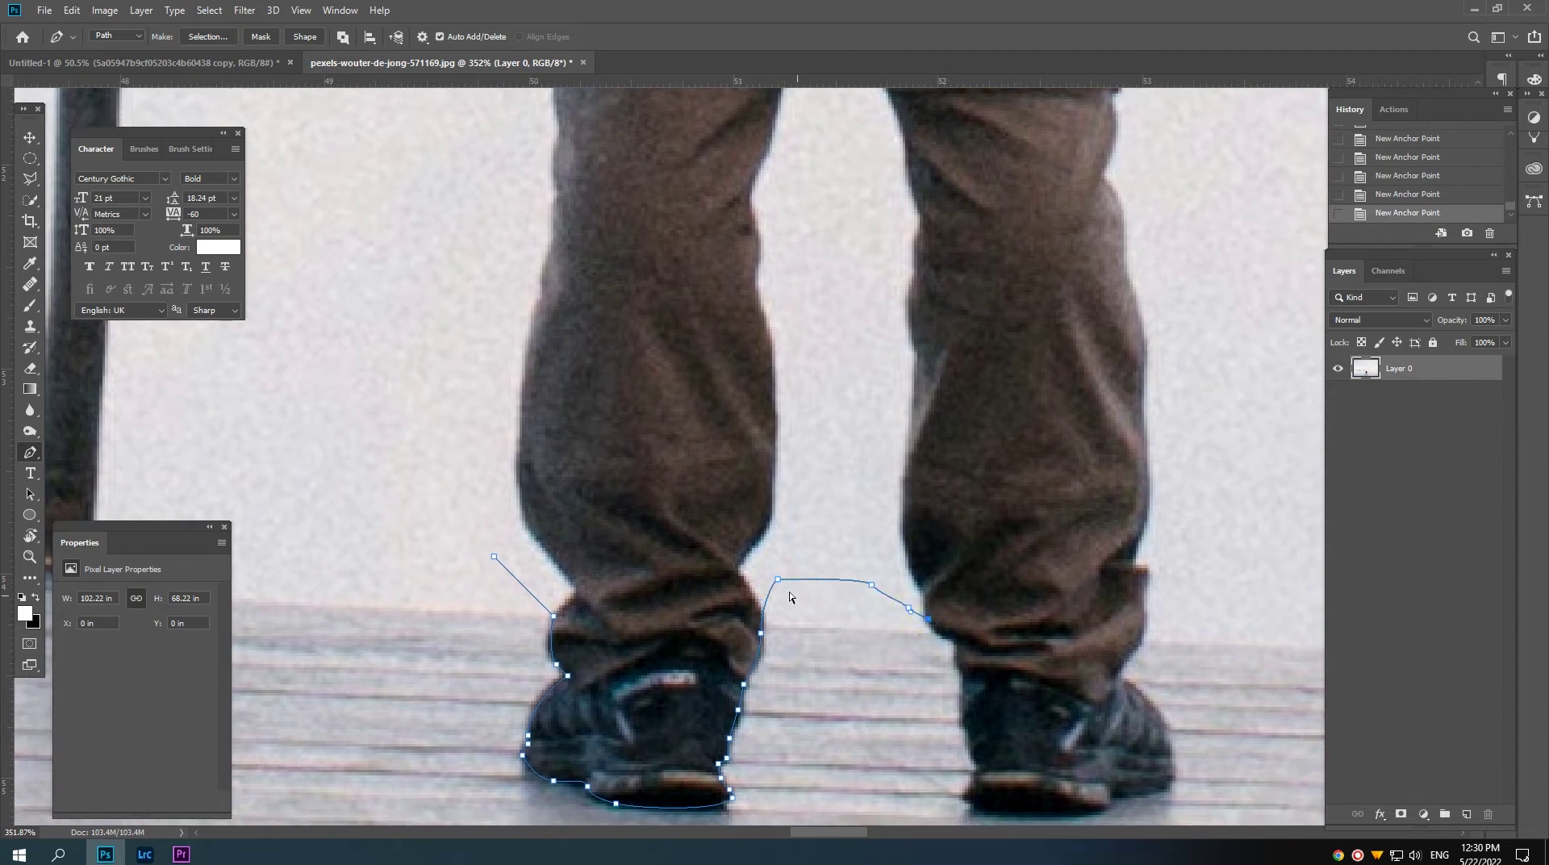
{"action": "key", "text": "ctrl+z"}
{"action": "left_click", "coordinate": [927, 620]}
{"action": "key", "text": "ctrl+z"}
{"action": "left_click", "coordinate": [952, 644]}
{"action": "left_click", "coordinate": [959, 670]}
{"action": "left_click", "coordinate": [964, 700]}
{"action": "left_click_drag", "start_coordinate": [974, 723], "coordinate": [934, 582]}
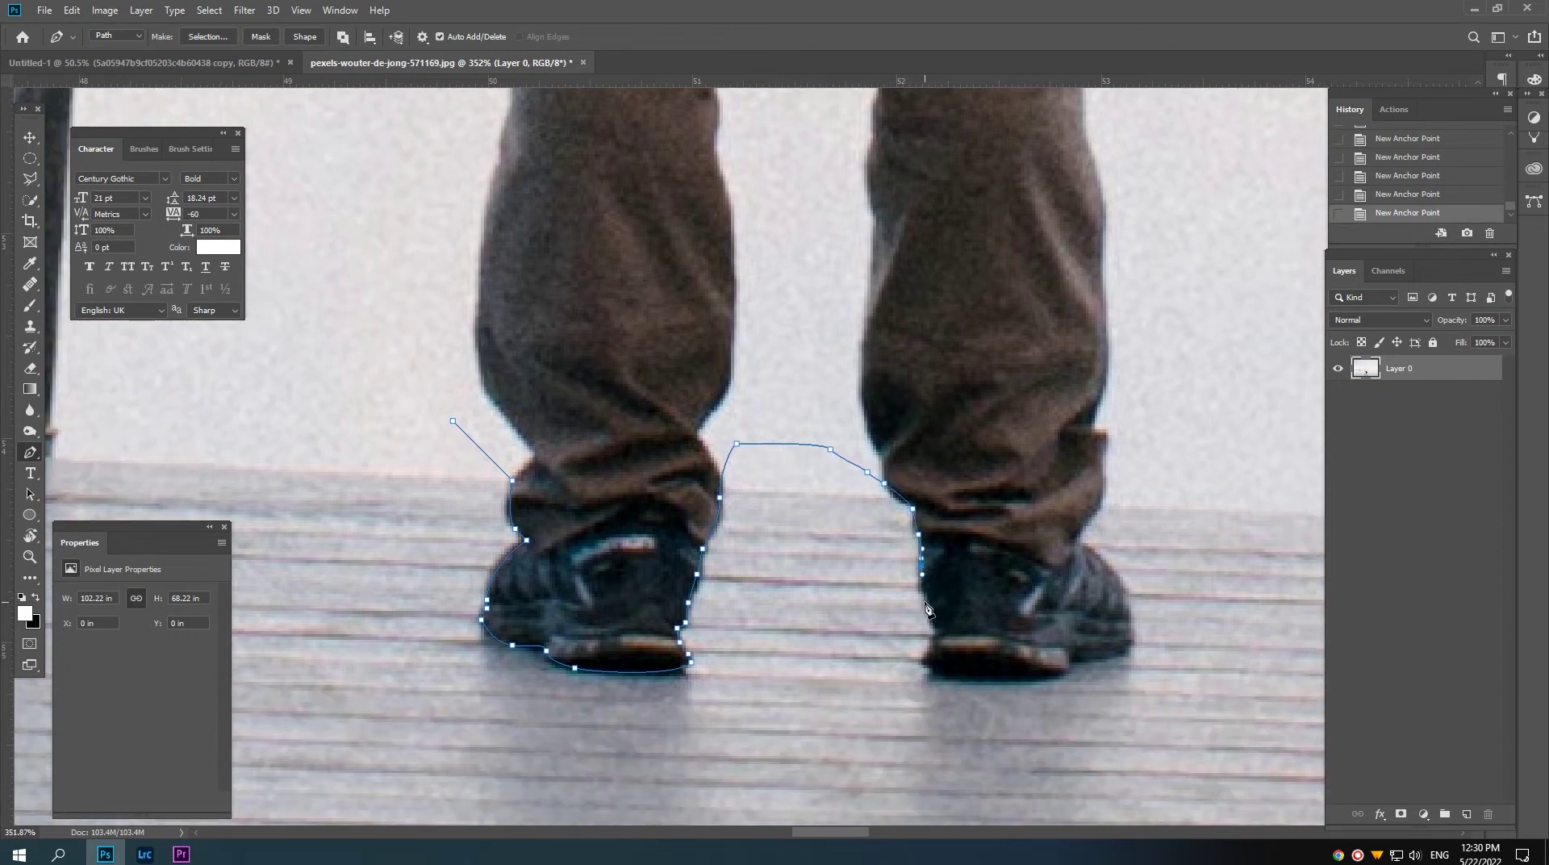
{"action": "left_click", "coordinate": [932, 619]}
{"action": "left_click", "coordinate": [938, 644]}
{"action": "left_click", "coordinate": [930, 660]}
{"action": "left_click", "coordinate": [932, 665]}
{"action": "left_click_drag", "start_coordinate": [1063, 669], "coordinate": [1119, 645]}
{"action": "left_click", "coordinate": [1064, 670]}
{"action": "left_click", "coordinate": [1128, 647]}
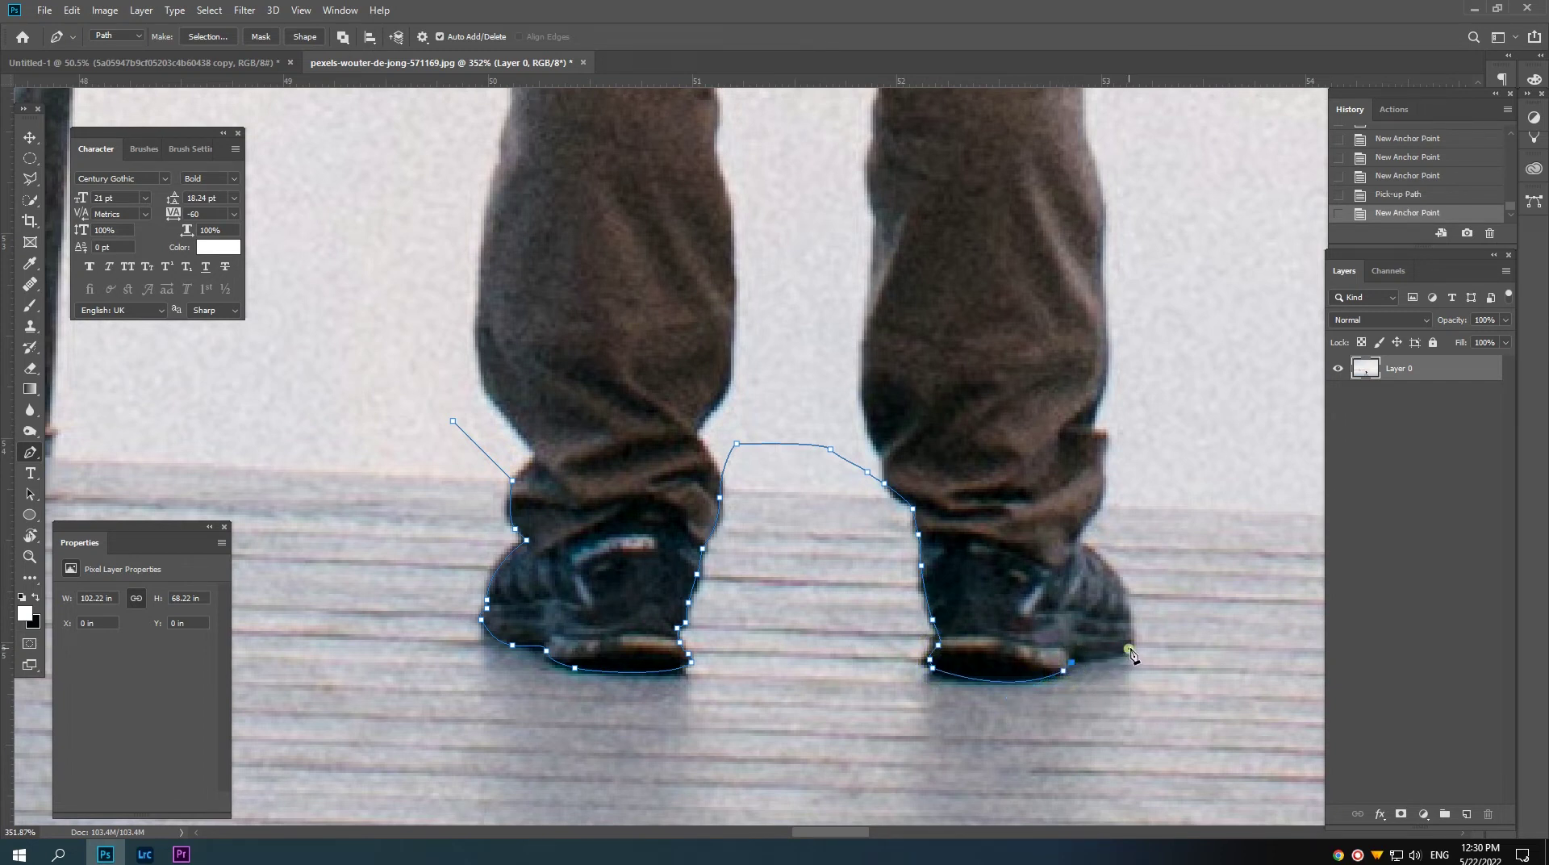
{"action": "left_click", "coordinate": [1125, 605]}
{"action": "left_click", "coordinate": [1111, 567]}
{"action": "left_click", "coordinate": [1076, 543]}
Step: Extend the outline out over the pier boards below the shoes and close it
{"action": "mouse_move", "coordinate": [1089, 531]}
{"action": "left_mouse_down"}
{"action": "mouse_move", "coordinate": [1005, 570]}
{"action": "mouse_move", "coordinate": [1027, 532]}
{"action": "left_mouse_up"}
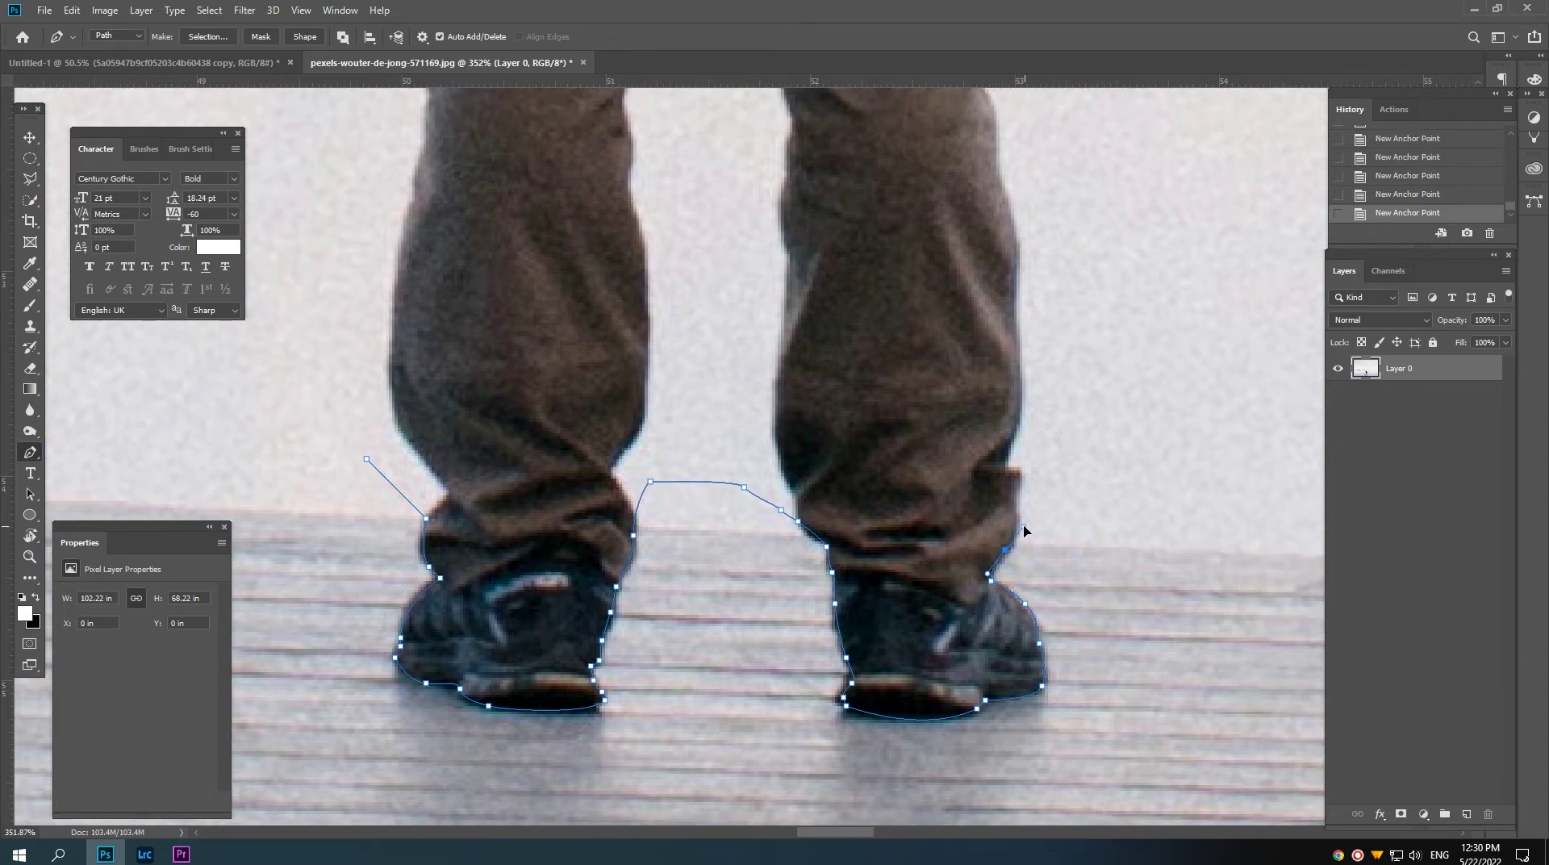
{"action": "scroll", "coordinate": [1096, 518], "scroll_direction": "down", "scroll_amount": 5}
{"action": "left_click", "coordinate": [1199, 509]}
{"action": "left_click", "coordinate": [1187, 582]}
{"action": "left_click", "coordinate": [1138, 638]}
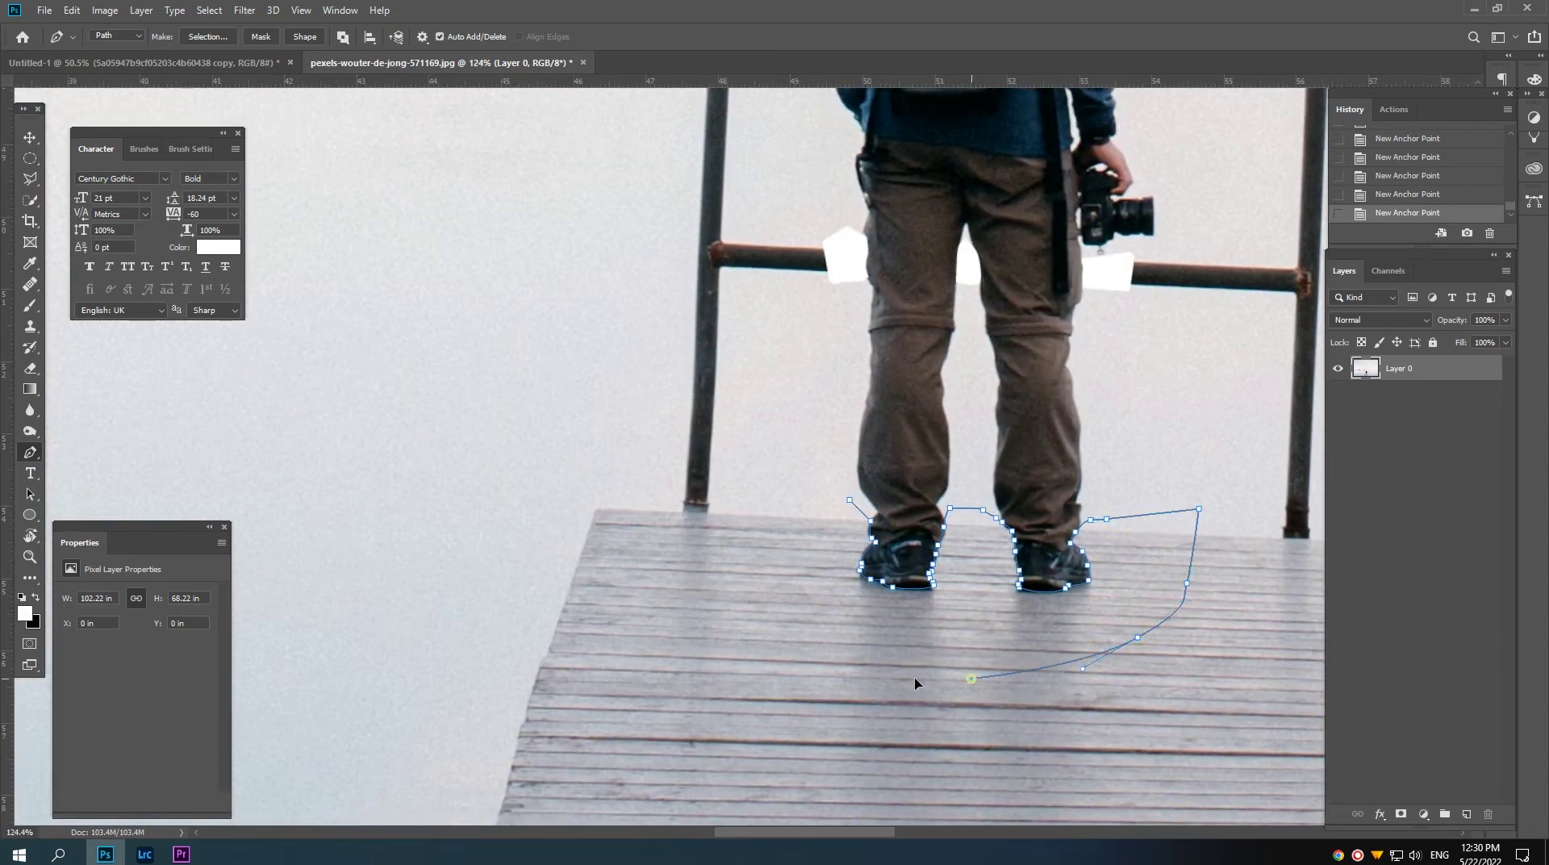
{"action": "left_click", "coordinate": [971, 679]}
{"action": "left_click", "coordinate": [789, 566]}
{"action": "left_click_drag", "start_coordinate": [795, 500], "coordinate": [803, 499]}
{"action": "left_click", "coordinate": [849, 500]}
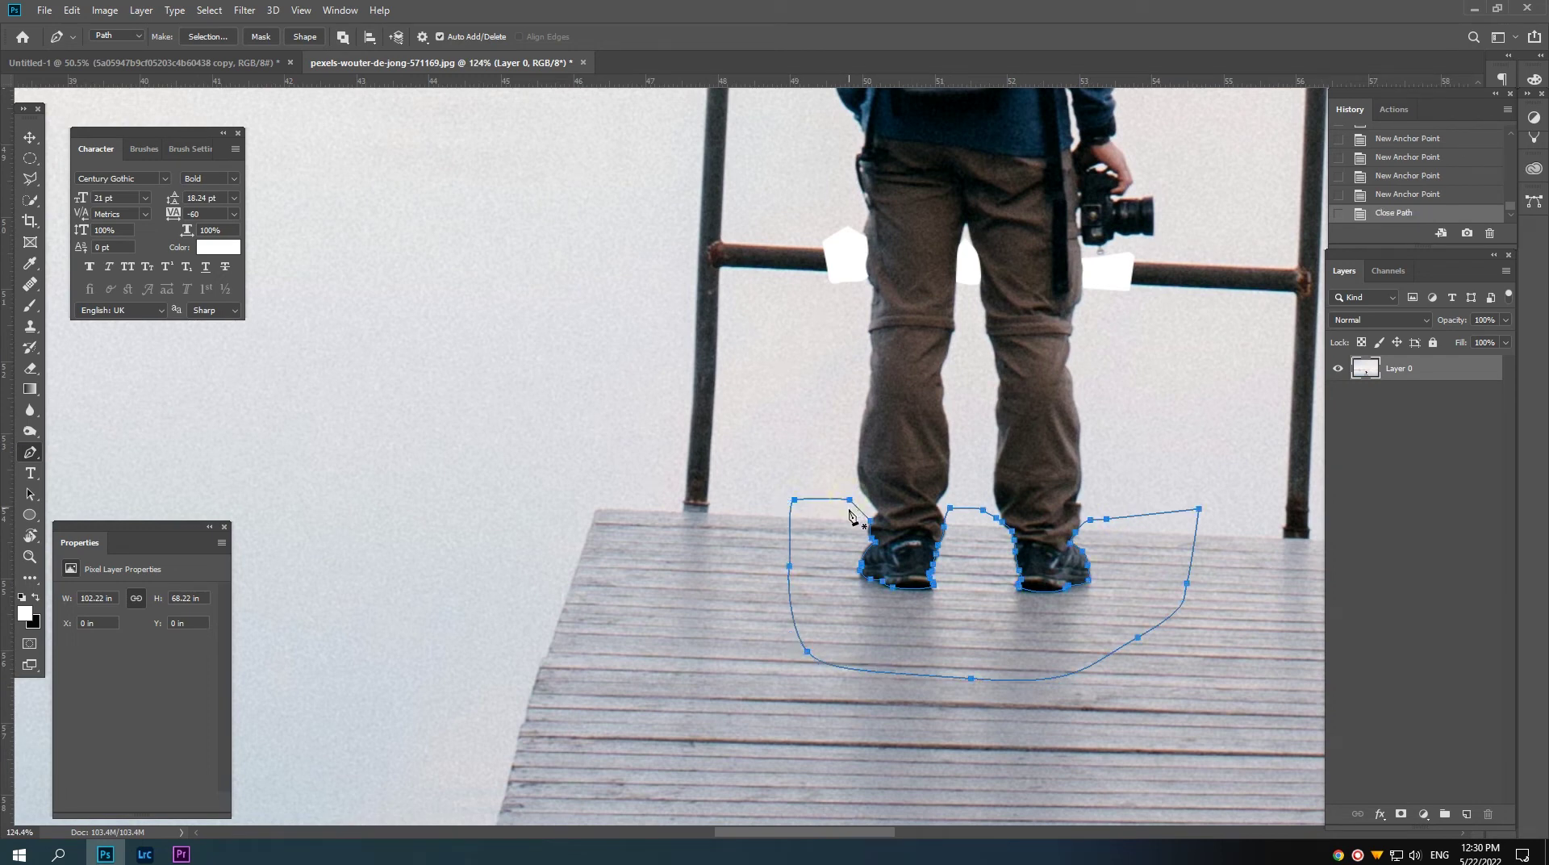
Step: Turn the closed path into a selection, fill it with white, and deselect
{"action": "key", "text": "ctrl+Return"}
{"action": "key", "text": "alt+BackSpace"}
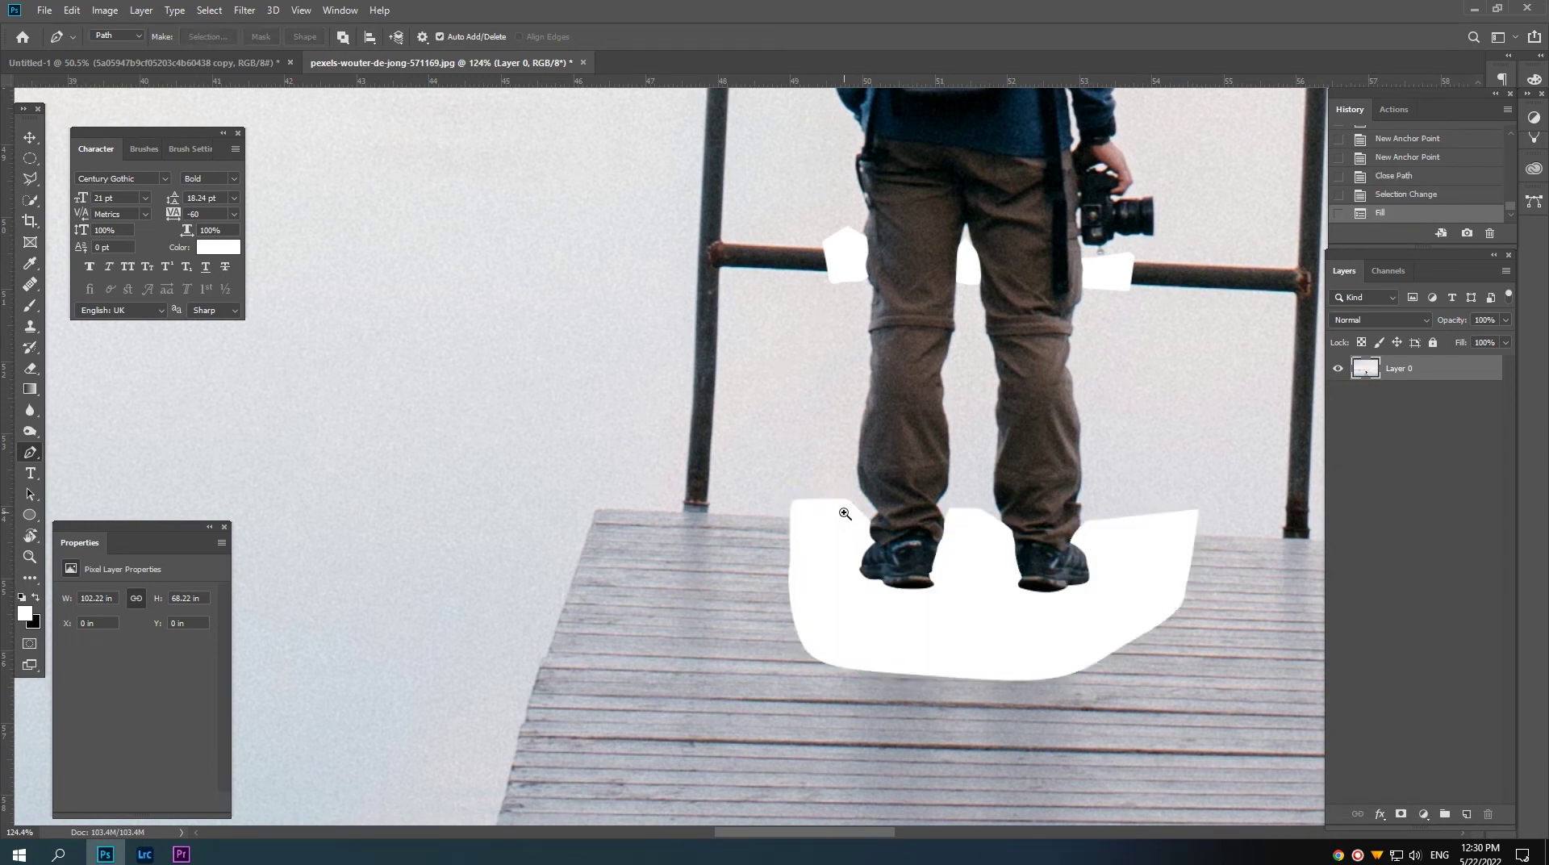
{"action": "key", "text": "ctrl+d"}
{"action": "scroll", "coordinate": [847, 517], "scroll_direction": "down", "scroll_amount": 1}
{"action": "mouse_move", "coordinate": [888, 323]}
{"action": "left_mouse_down"}
{"action": "mouse_move", "coordinate": [879, 512]}
{"action": "mouse_move", "coordinate": [839, 718]}
{"action": "left_mouse_up"}
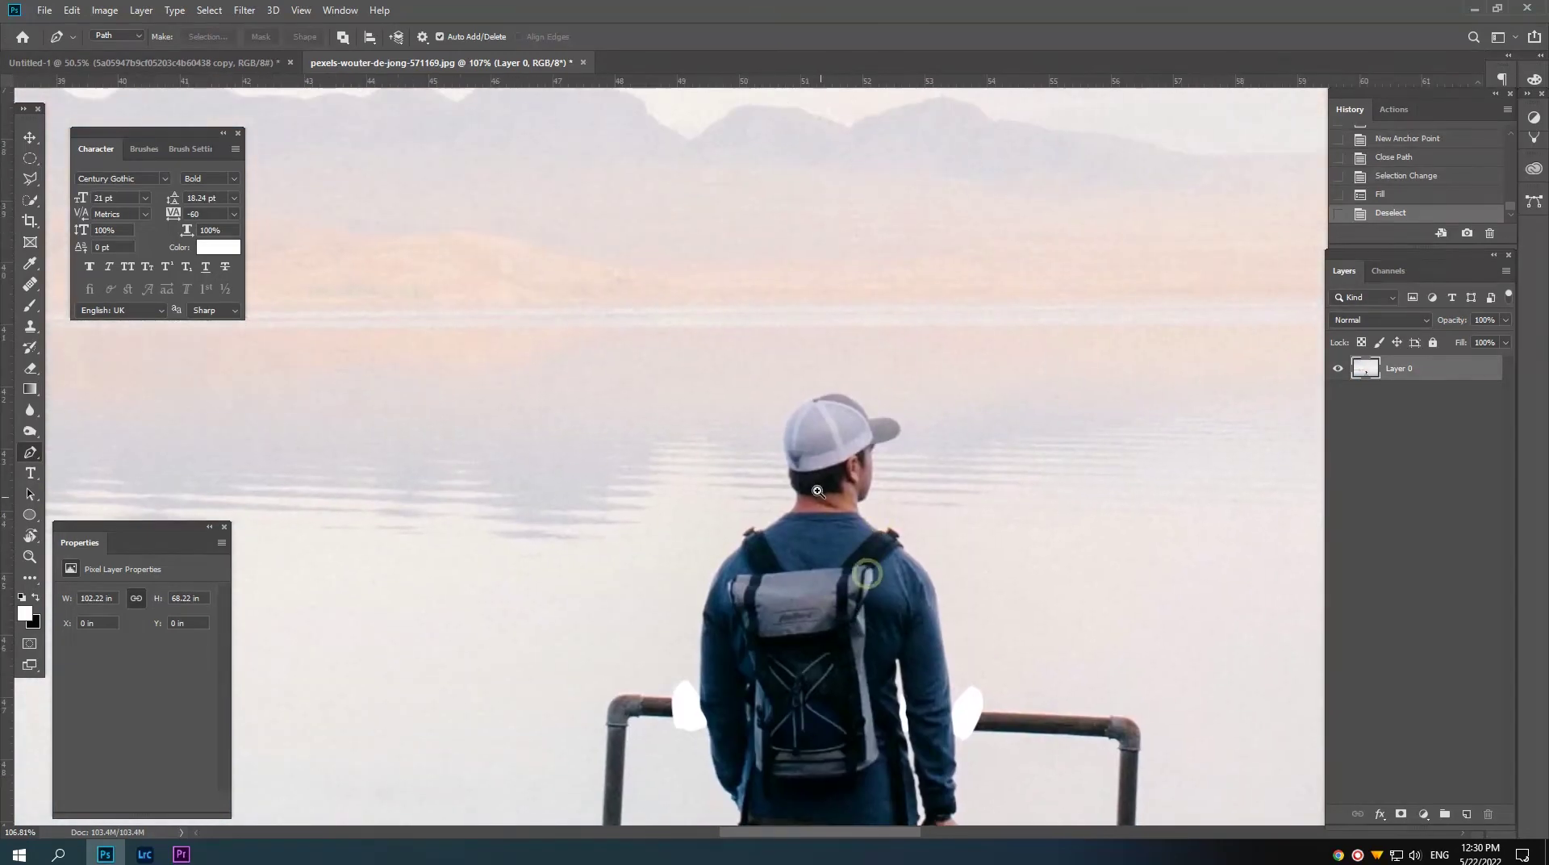
Step: Start a Pen outline below the neck and trace up the back of the neck and over the cap top
{"action": "scroll", "coordinate": [831, 500], "scroll_direction": "up", "scroll_amount": 2}
{"action": "scroll", "coordinate": [827, 502], "scroll_direction": "up", "scroll_amount": 2}
{"action": "scroll", "coordinate": [827, 502], "scroll_direction": "up", "scroll_amount": 1}
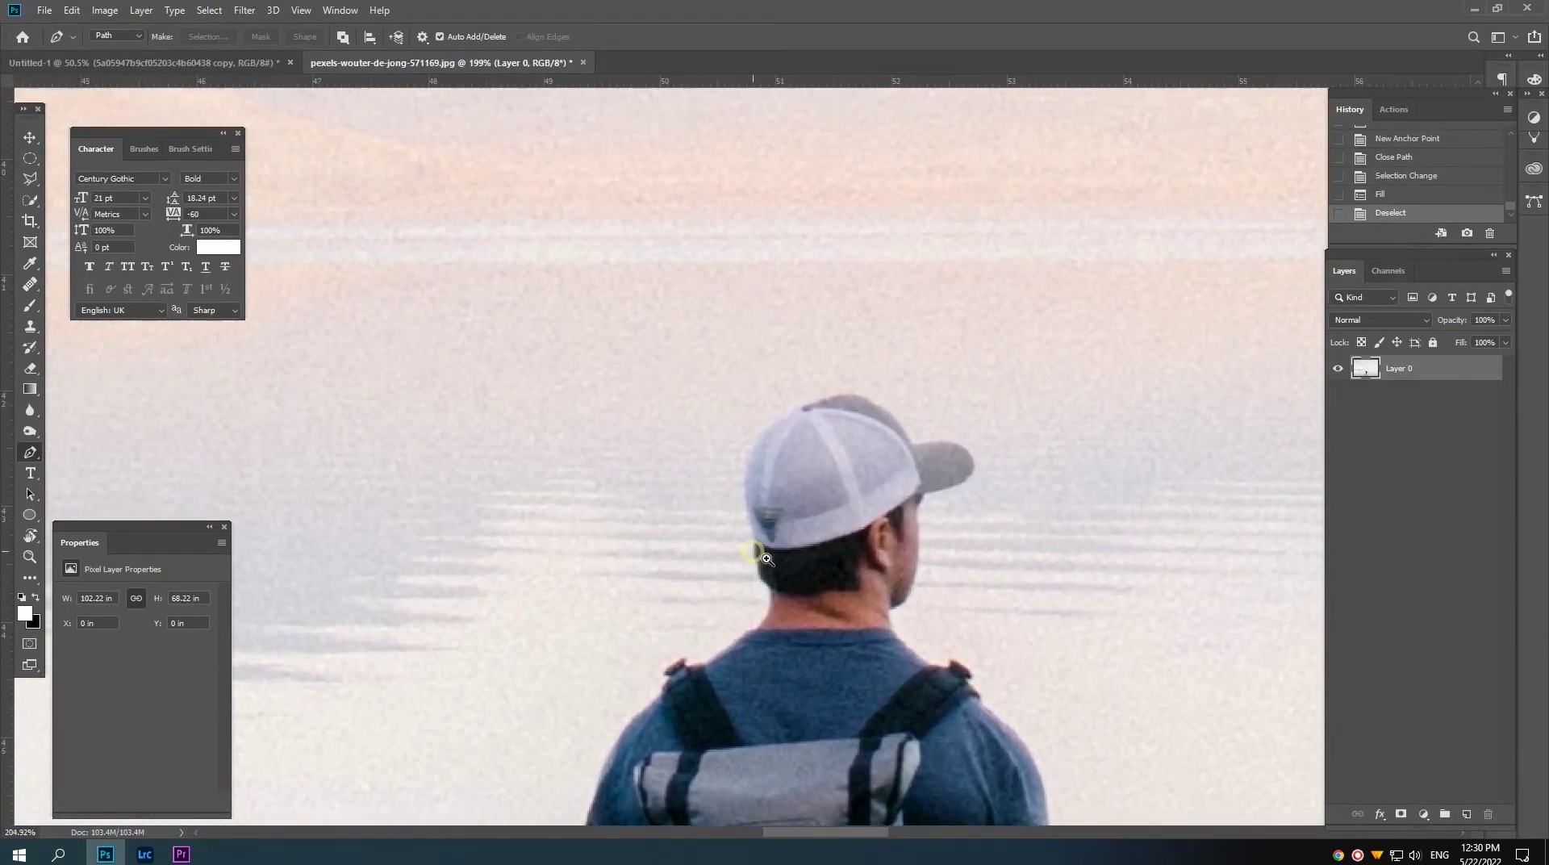
{"action": "scroll", "coordinate": [807, 557], "scroll_direction": "up", "scroll_amount": 1}
{"action": "scroll", "coordinate": [766, 605], "scroll_direction": "up", "scroll_amount": 2}
{"action": "left_click_drag", "start_coordinate": [728, 645], "coordinate": [741, 644]}
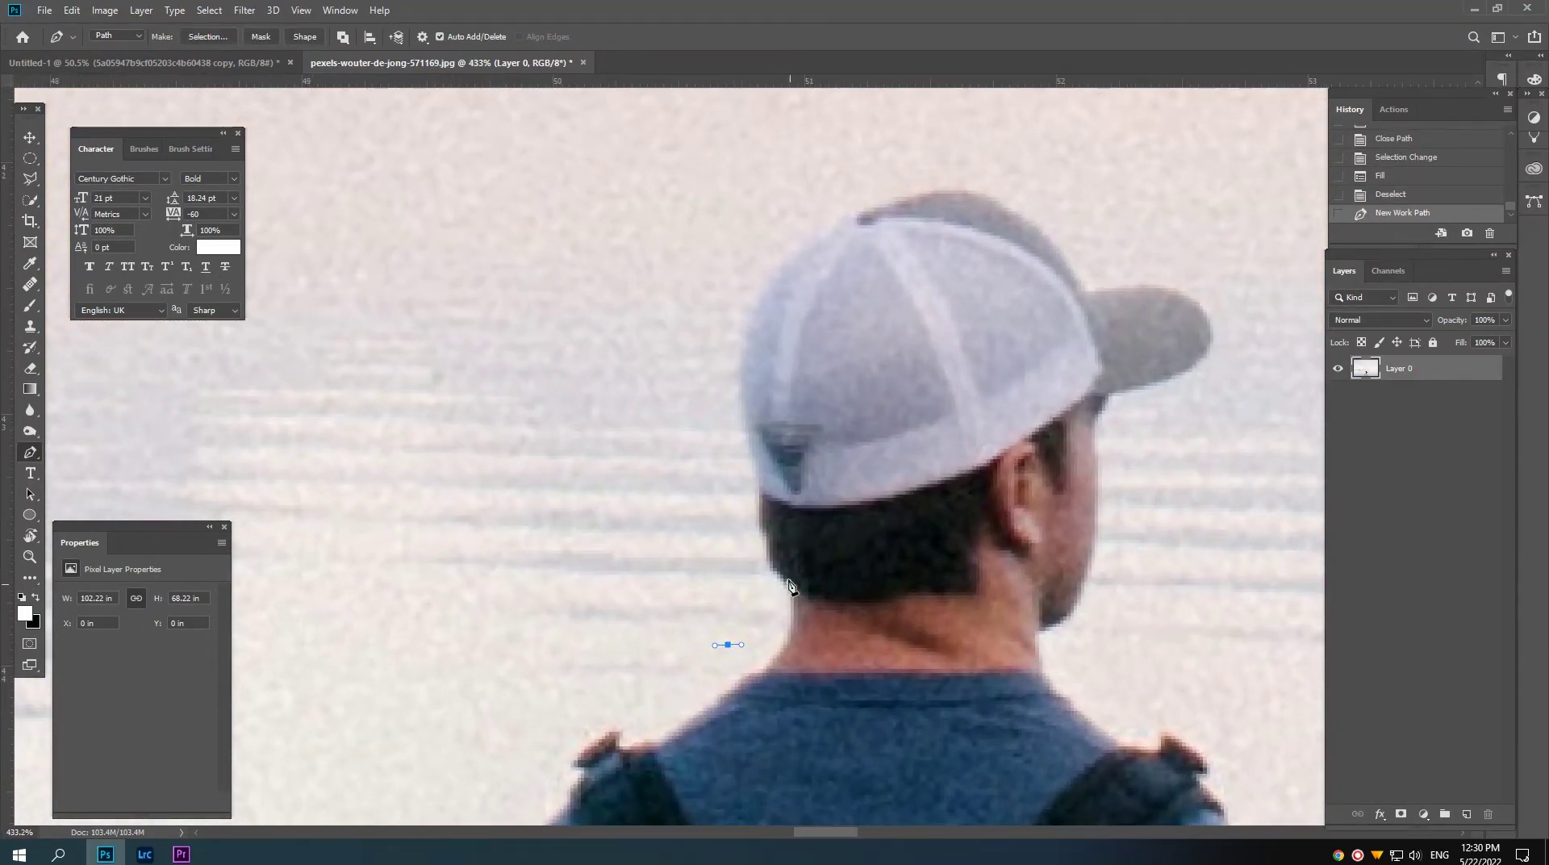
{"action": "left_click_drag", "start_coordinate": [791, 581], "coordinate": [765, 525]}
{"action": "left_click", "coordinate": [763, 500]}
{"action": "left_click", "coordinate": [764, 486]}
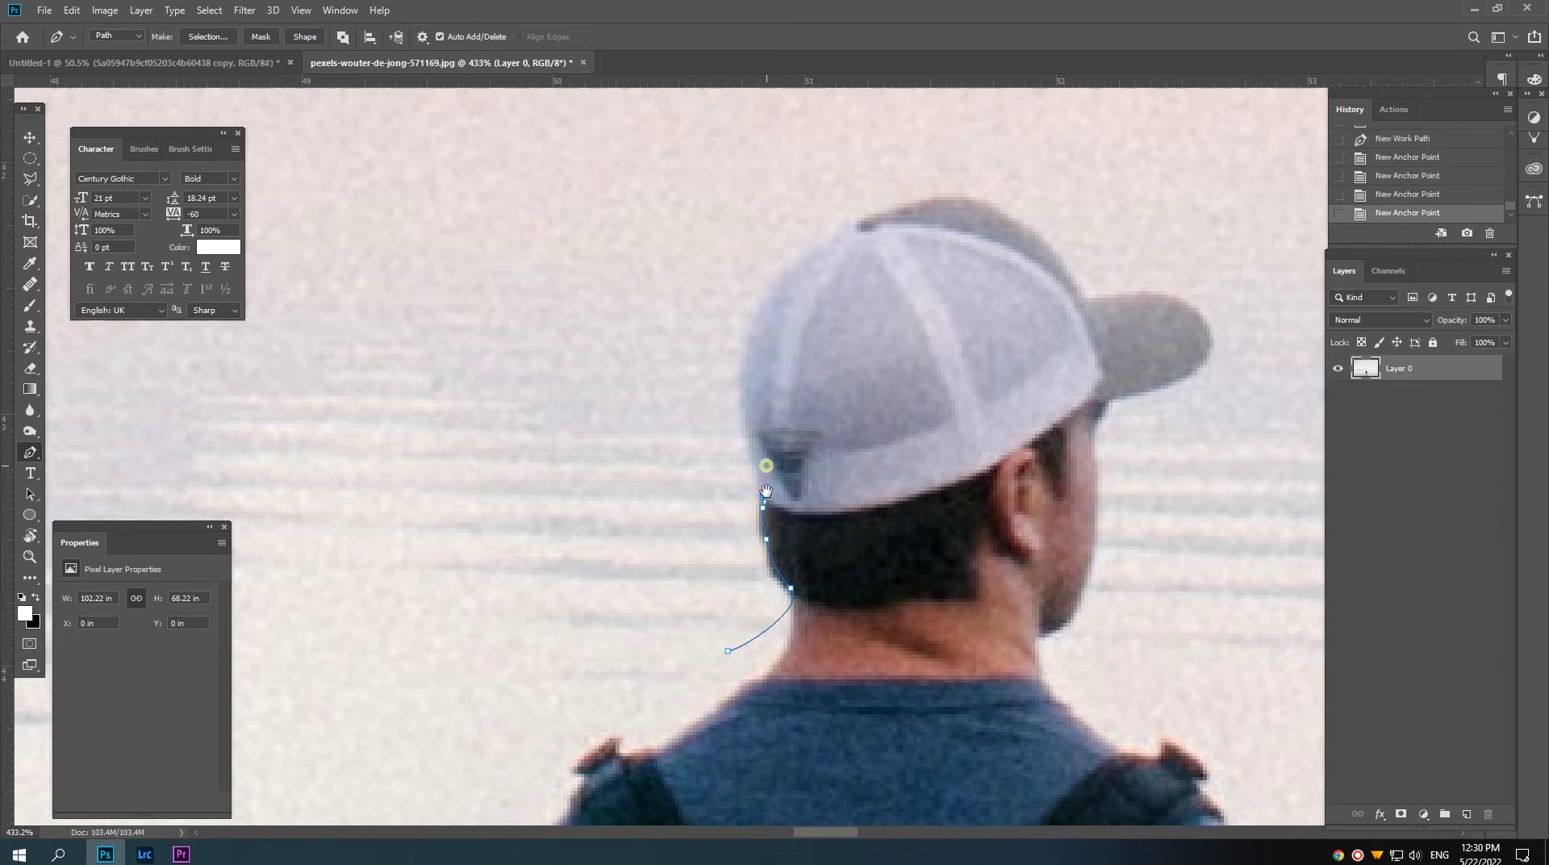
{"action": "scroll", "coordinate": [807, 403], "scroll_direction": "up", "scroll_amount": 2}
{"action": "left_click_drag", "start_coordinate": [852, 269], "coordinate": [1021, 199]}
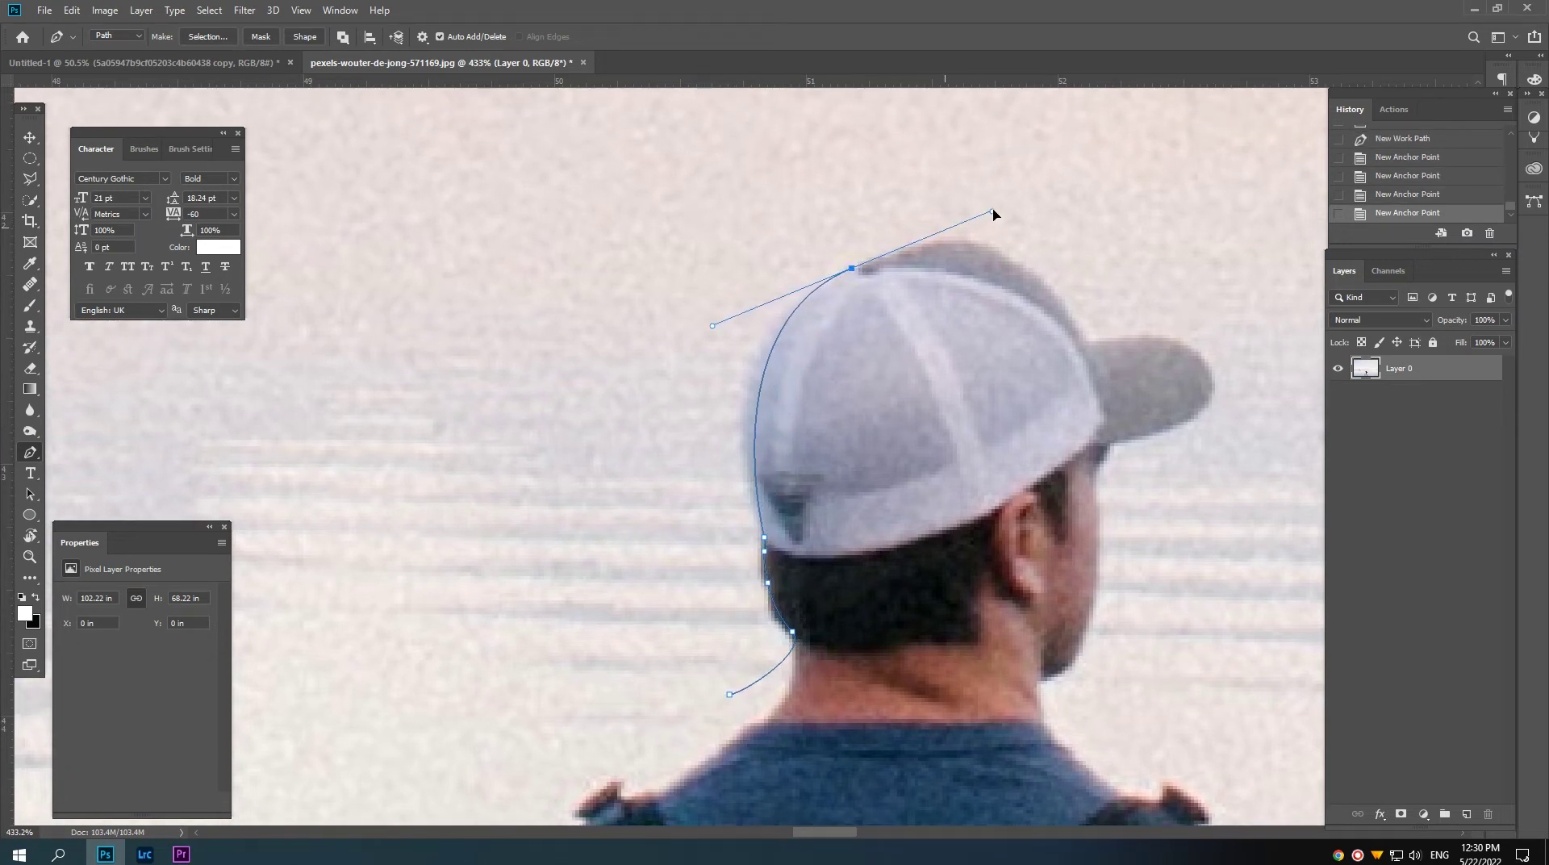
{"action": "left_click", "coordinate": [853, 269]}
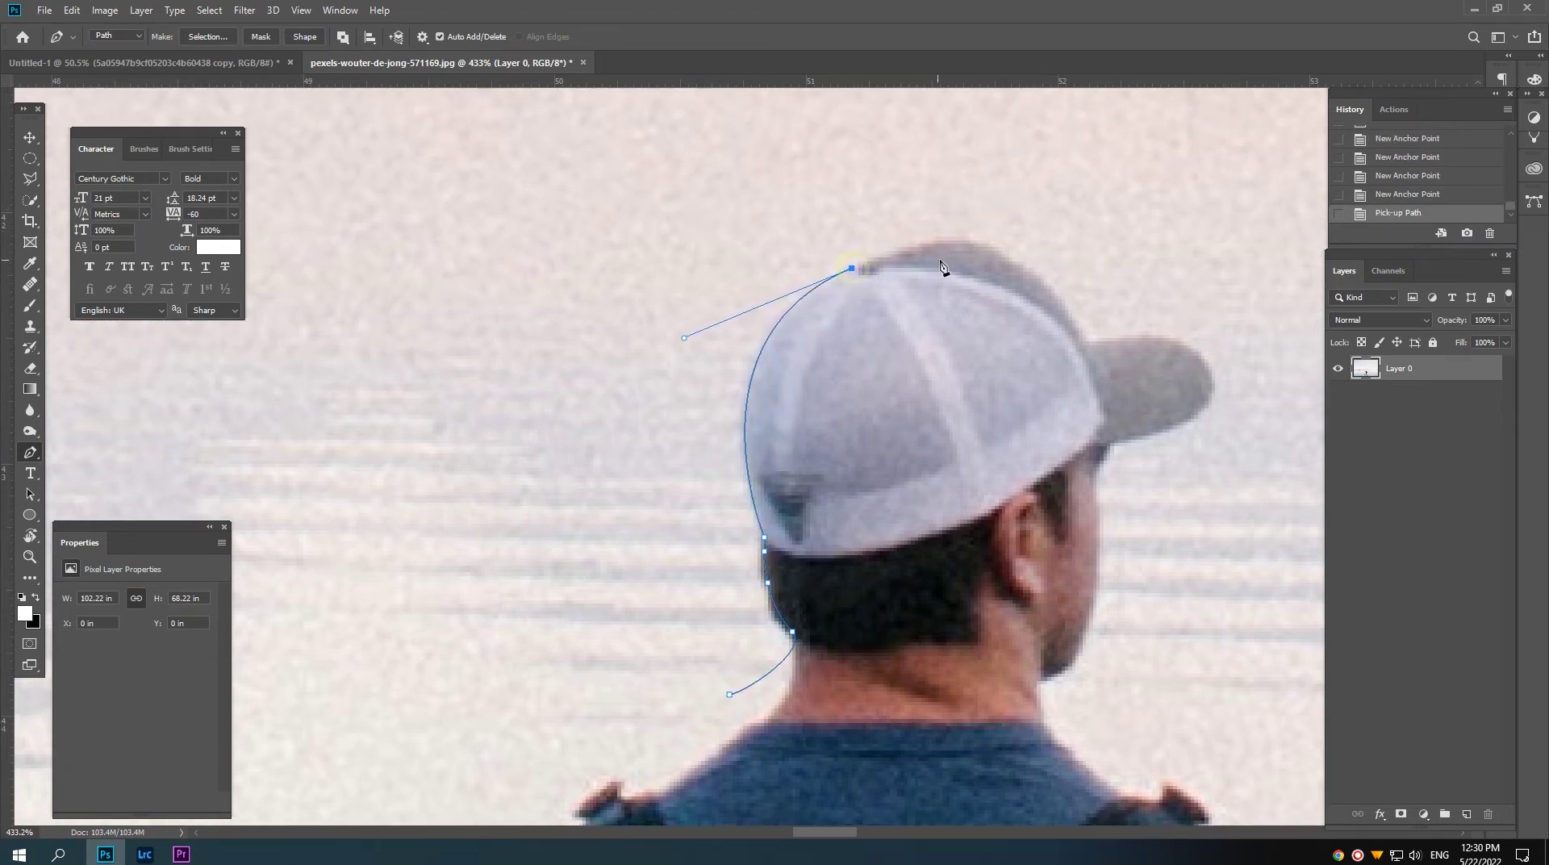
{"action": "left_click_drag", "start_coordinate": [995, 250], "coordinate": [1030, 272]}
{"action": "left_click", "coordinate": [995, 250], "text": "alt"}
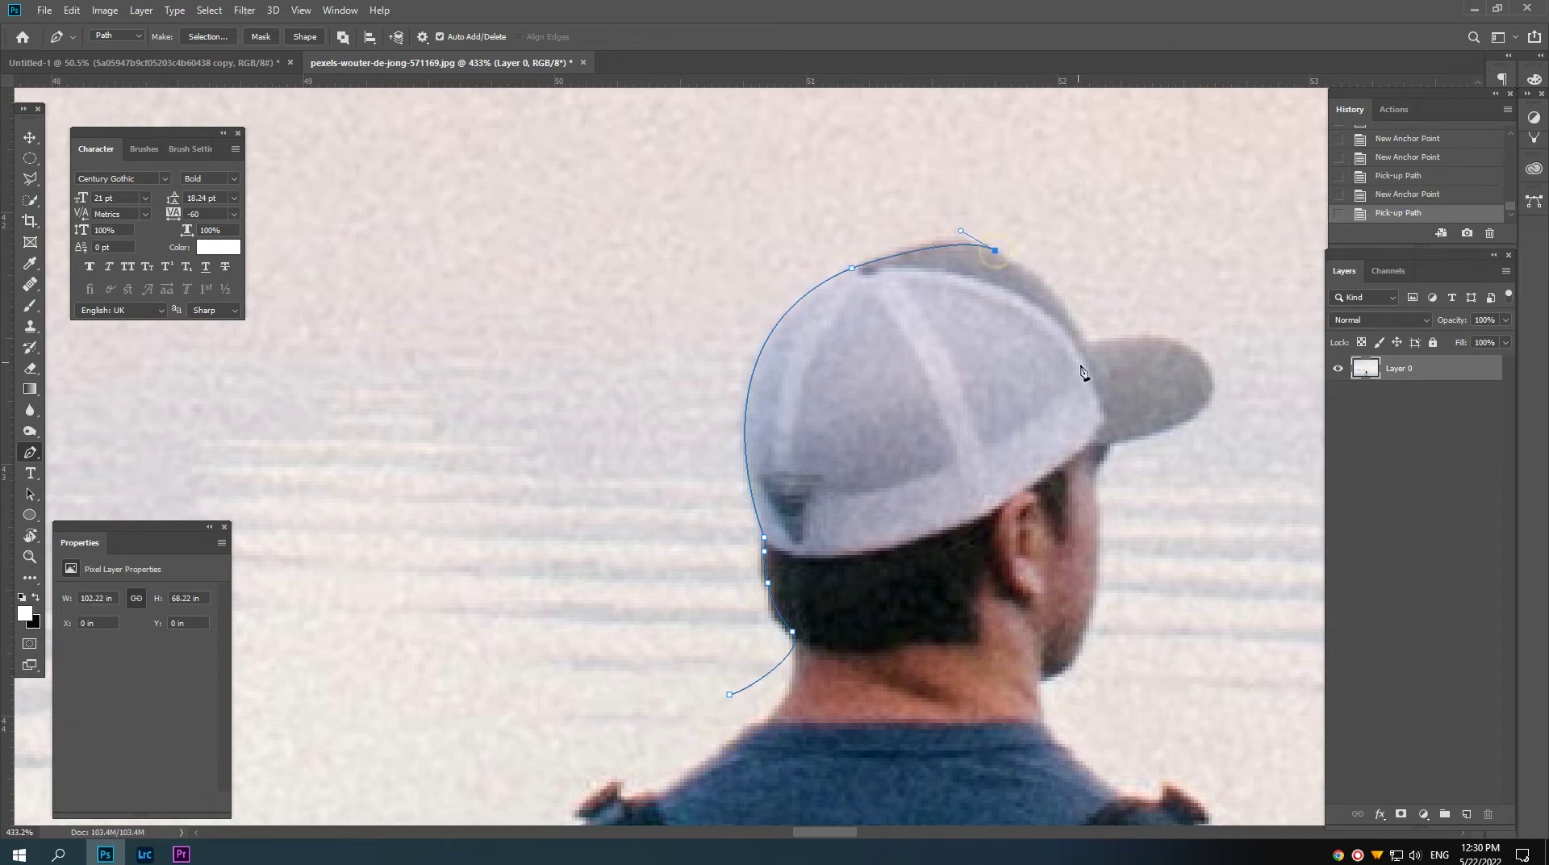
Step: Trace the outline around the cap brim with a sharp corner, then down the side of the face
{"action": "left_click", "coordinate": [1089, 345]}
{"action": "key", "text": "ctrl+z"}
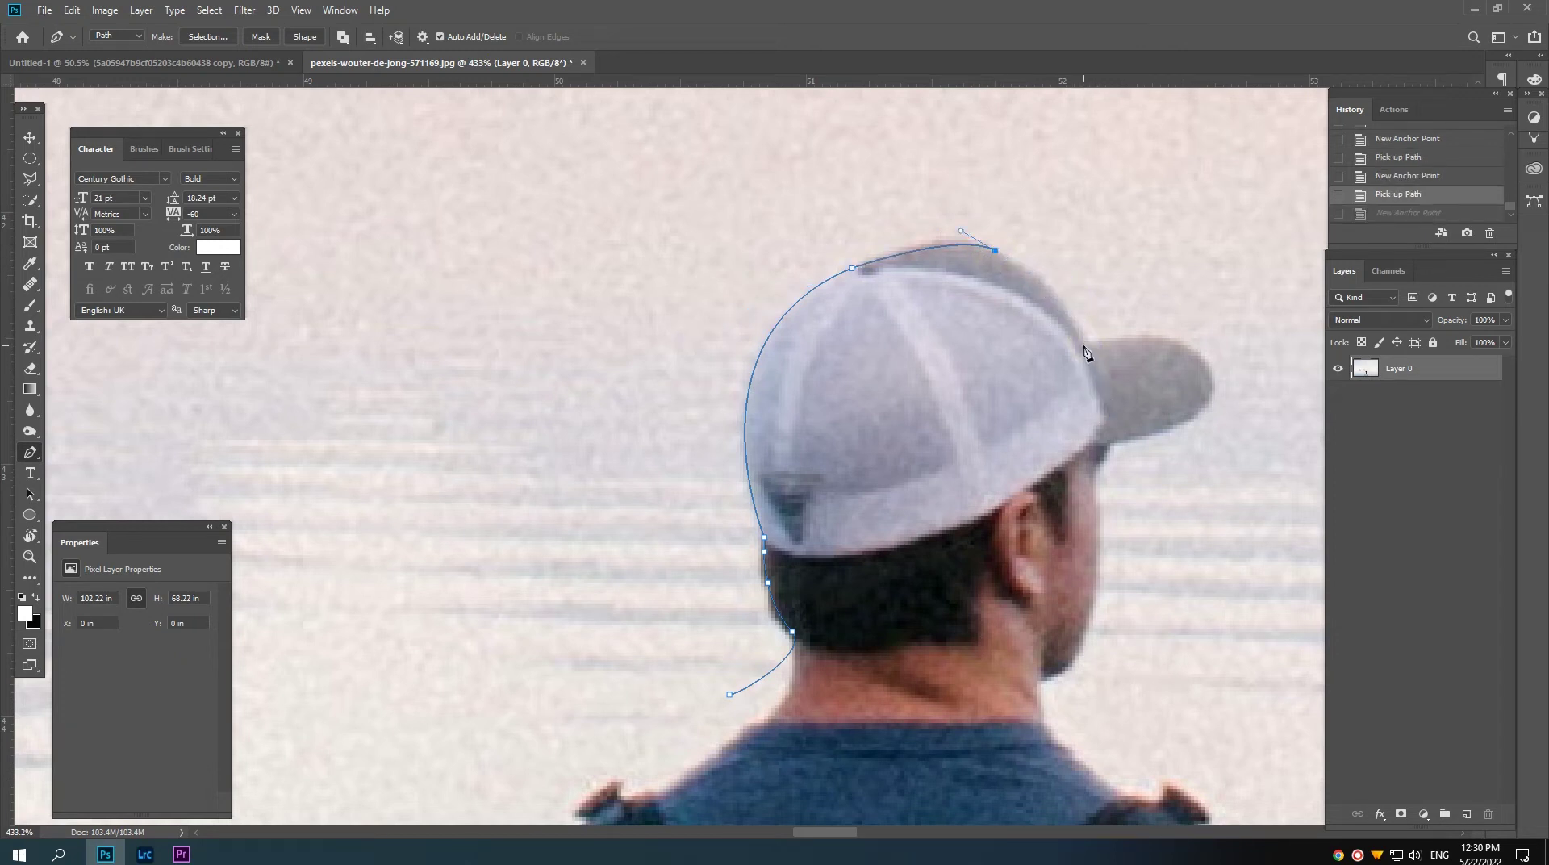
{"action": "left_click_drag", "start_coordinate": [1088, 345], "coordinate": [1111, 408]}
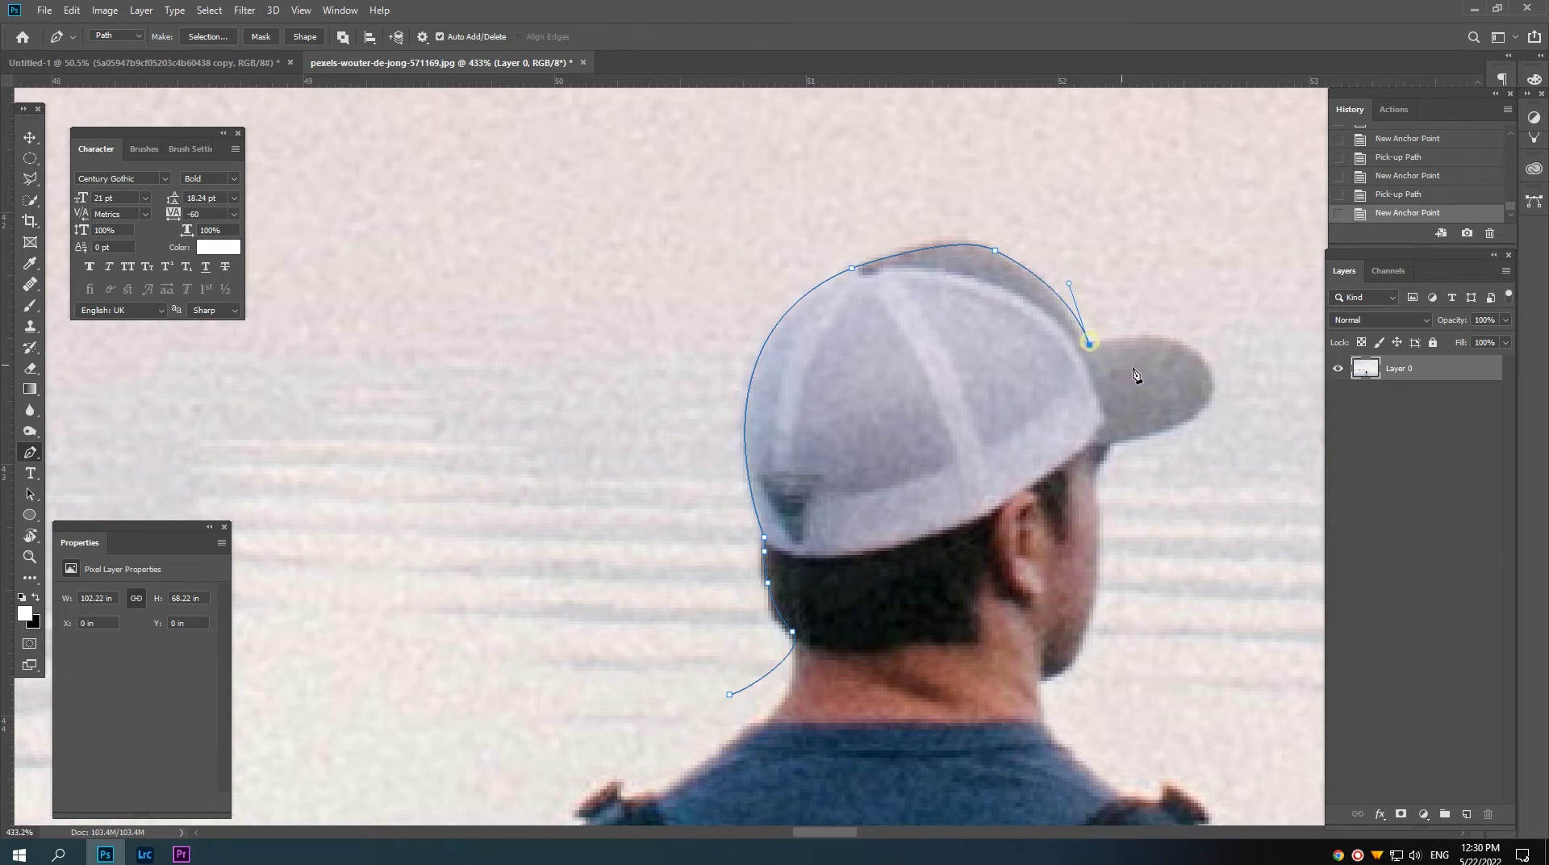
{"action": "left_click", "coordinate": [1090, 344], "text": "alt"}
{"action": "mouse_move", "coordinate": [1166, 361]}
{"action": "left_mouse_down"}
{"action": "mouse_move", "coordinate": [1036, 329]}
{"action": "mouse_move", "coordinate": [1089, 341]}
{"action": "mouse_move", "coordinate": [1052, 400]}
{"action": "mouse_move", "coordinate": [919, 423]}
{"action": "left_mouse_up"}
{"action": "left_click", "coordinate": [1058, 315]}
{"action": "key", "text": "ctrl+z"}
{"action": "left_click", "coordinate": [1058, 316], "text": "alt"}
{"action": "left_click", "coordinate": [1075, 376], "text": "alt"}
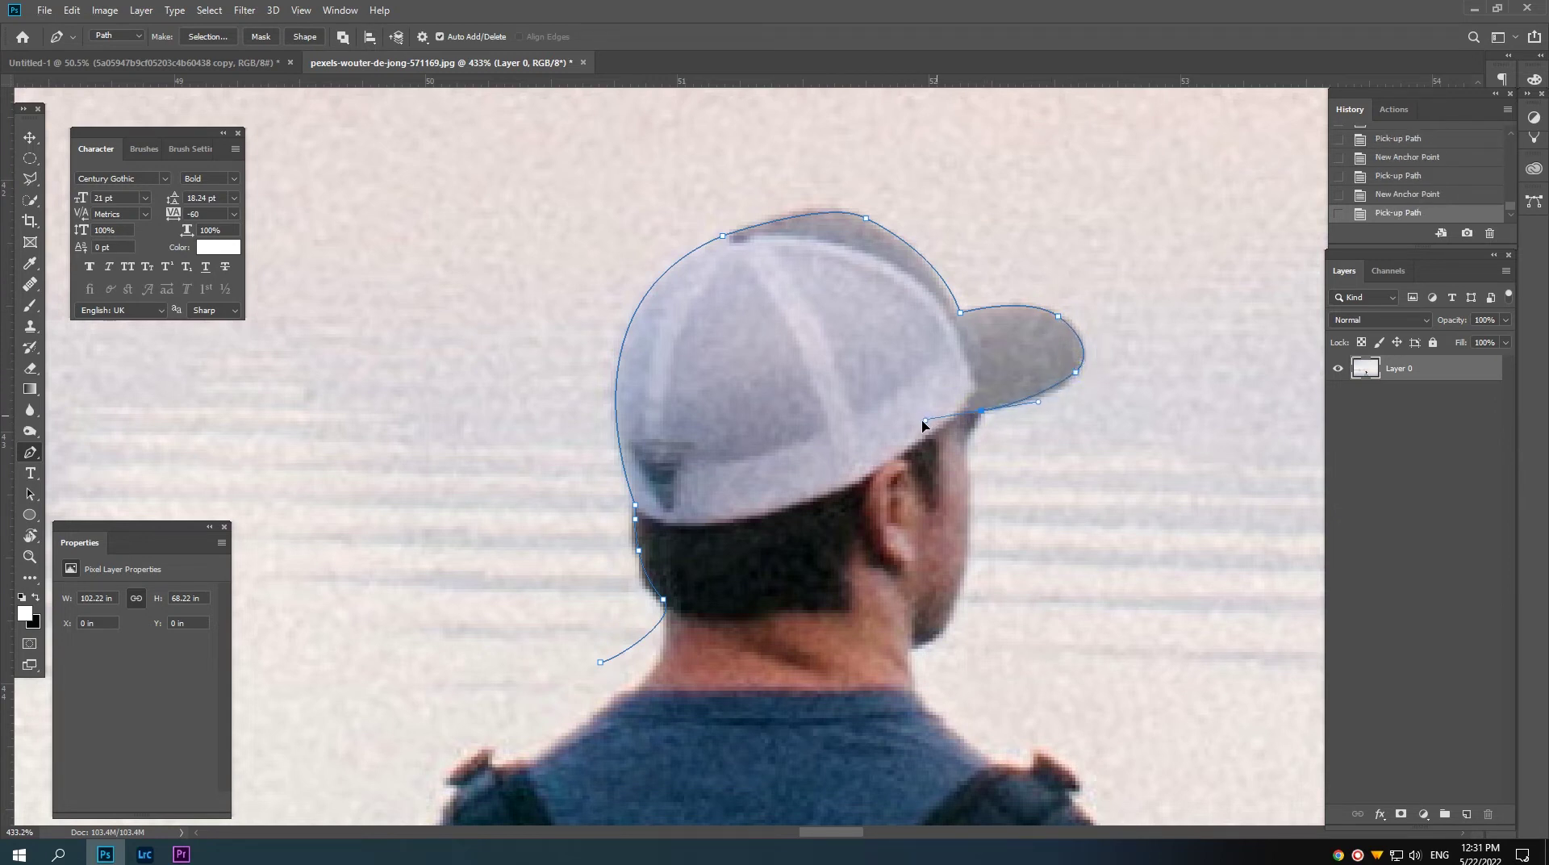
{"action": "left_click", "coordinate": [981, 413], "text": "alt"}
{"action": "left_click", "coordinate": [968, 446]}
{"action": "key", "text": "ctrl+z"}
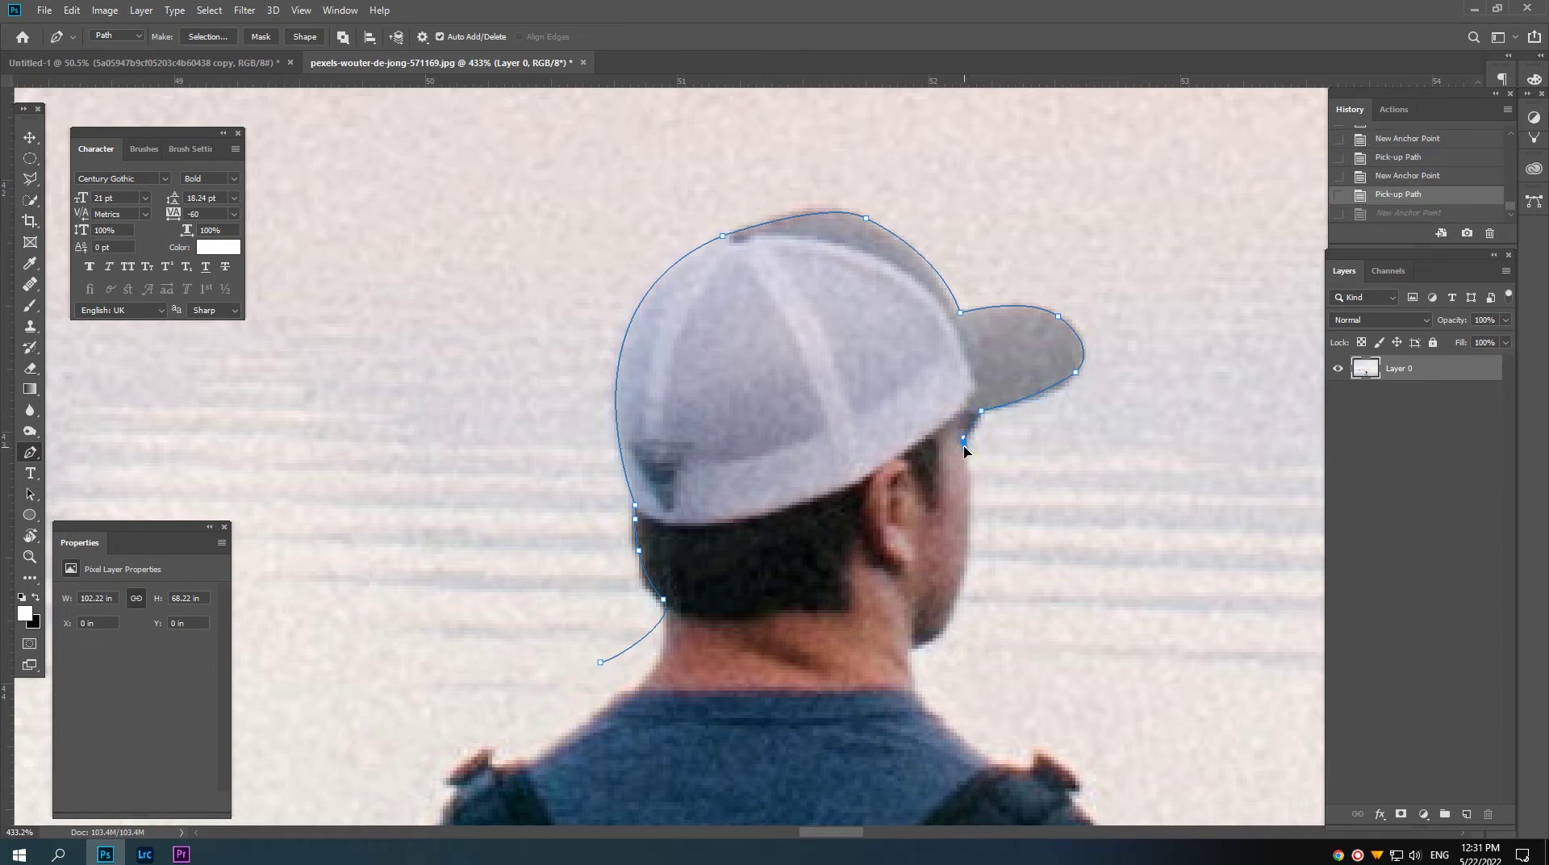
{"action": "left_click", "coordinate": [966, 446]}
Step: Trace along the cheek, jaw and neck, then loop out around the head and close the outline
{"action": "scroll", "coordinate": [968, 448], "scroll_direction": "down", "scroll_amount": 2}
{"action": "left_click_drag", "start_coordinate": [962, 456], "coordinate": [961, 482]}
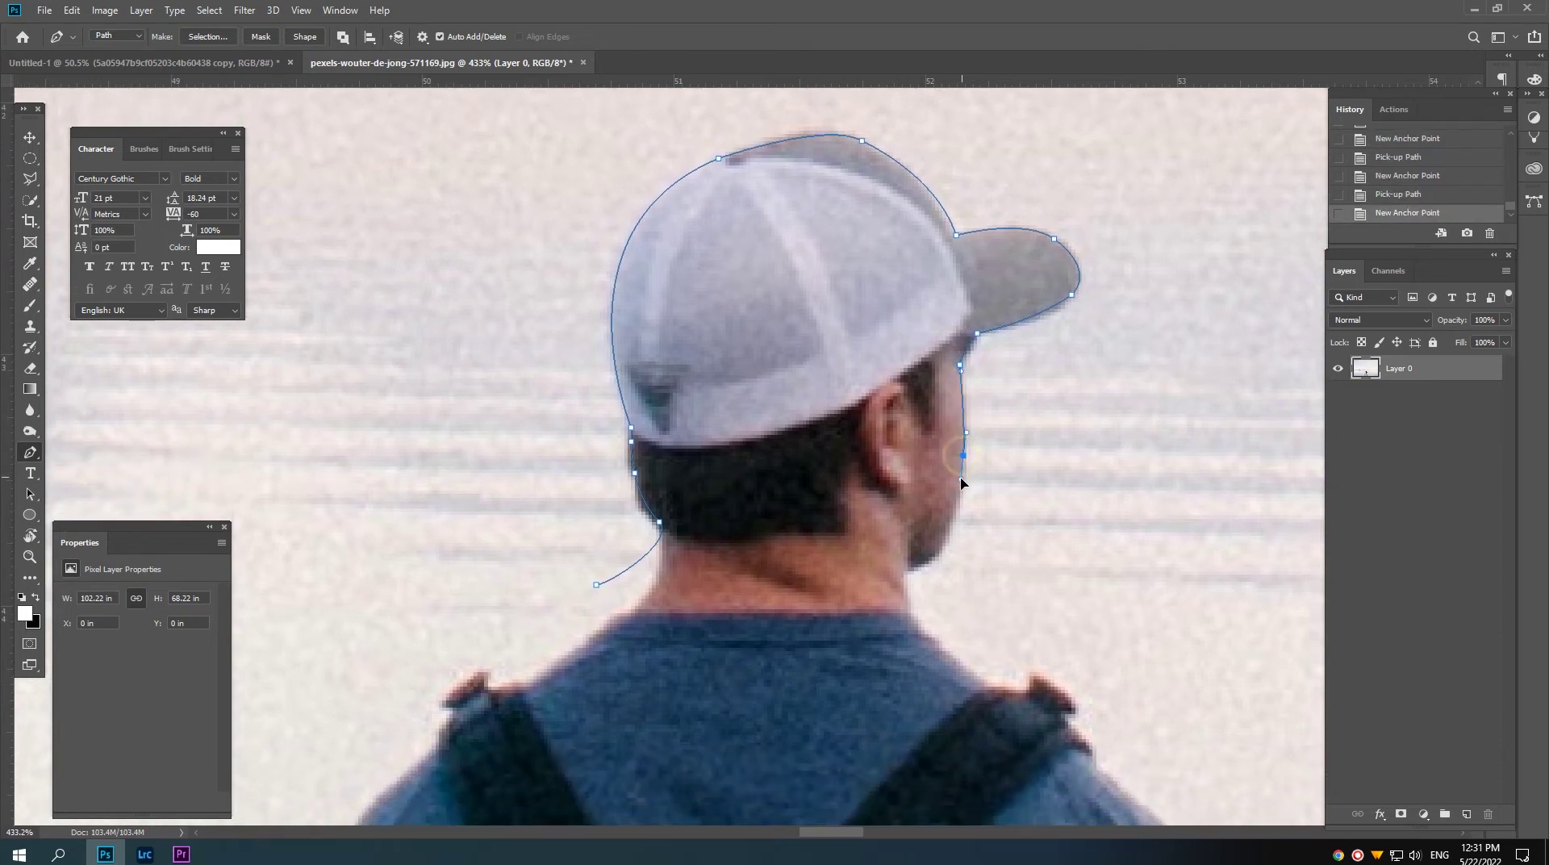
{"action": "left_click", "coordinate": [958, 485]}
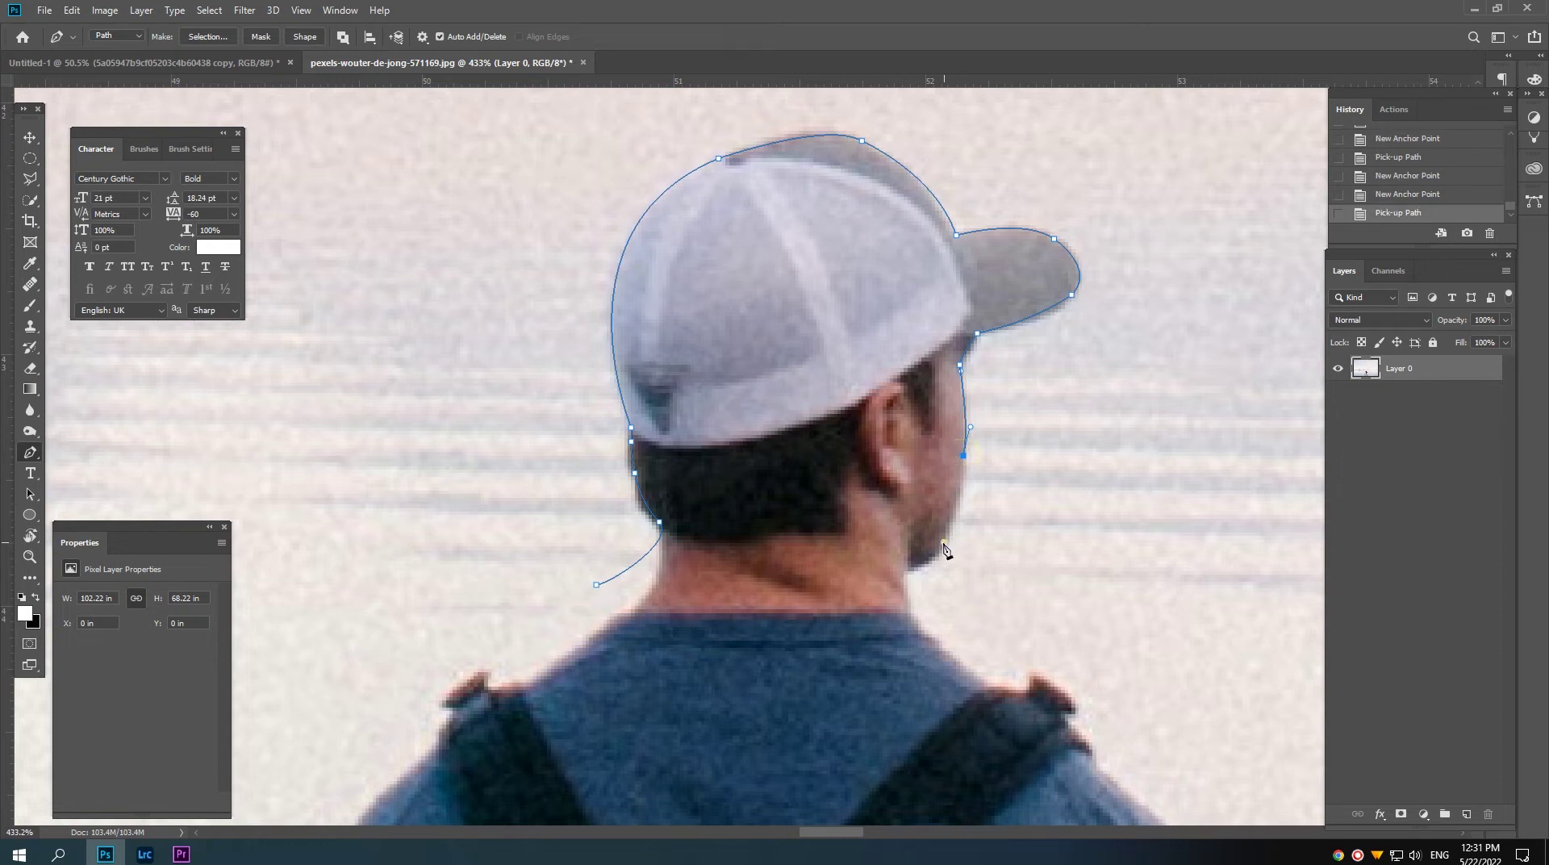
{"action": "left_click_drag", "start_coordinate": [941, 542], "coordinate": [921, 577]}
{"action": "left_click", "coordinate": [939, 586]}
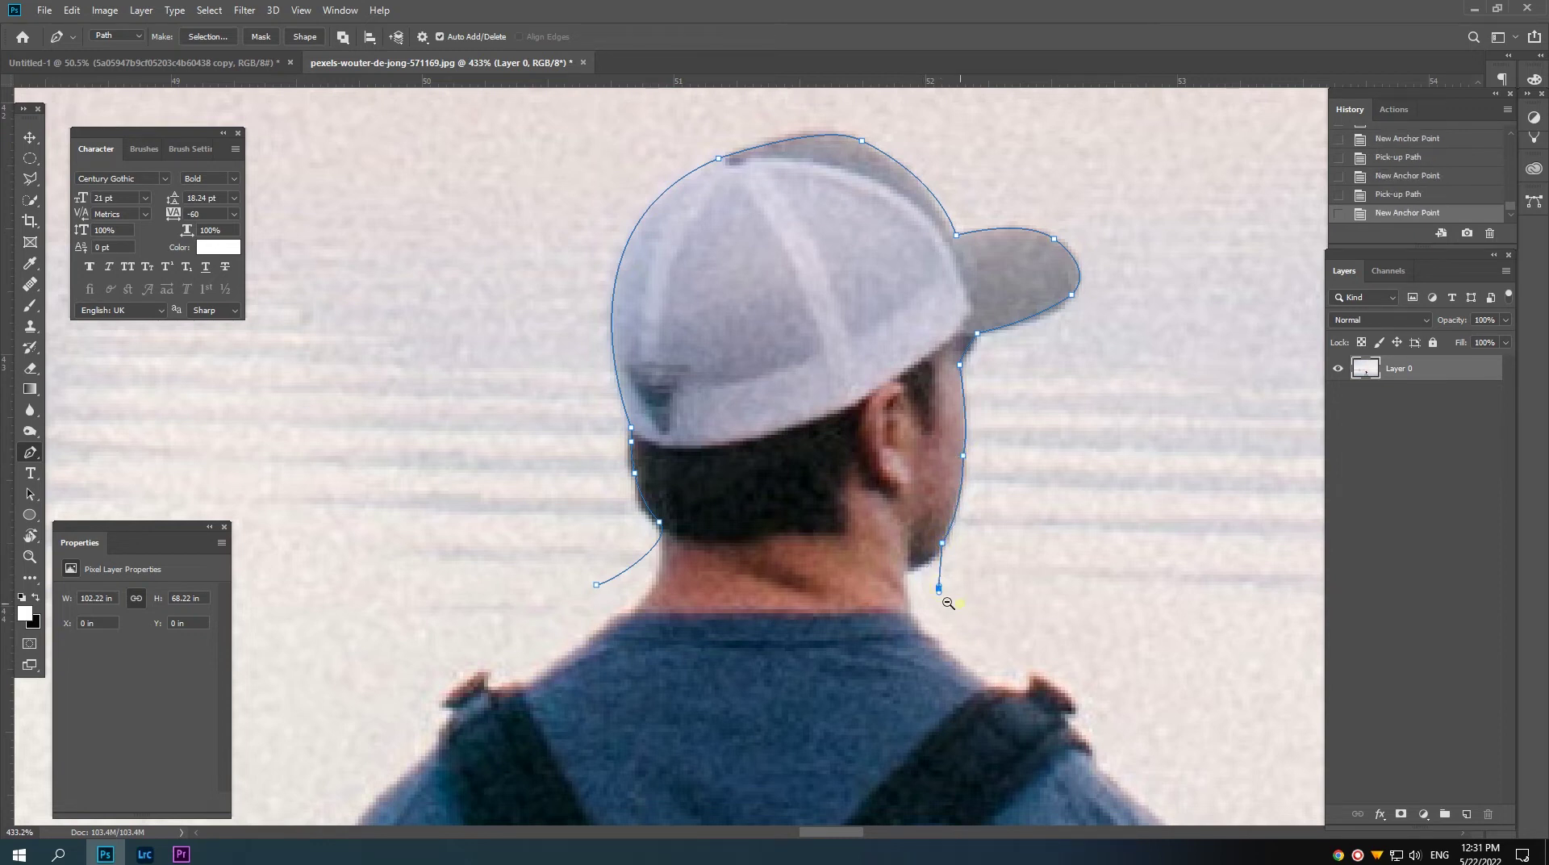
{"action": "scroll", "coordinate": [928, 517], "scroll_direction": "down", "scroll_amount": 3}
{"action": "left_click_drag", "start_coordinate": [1084, 566], "coordinate": [1095, 543]}
{"action": "left_click", "coordinate": [1107, 440]}
{"action": "left_click", "coordinate": [1082, 325]}
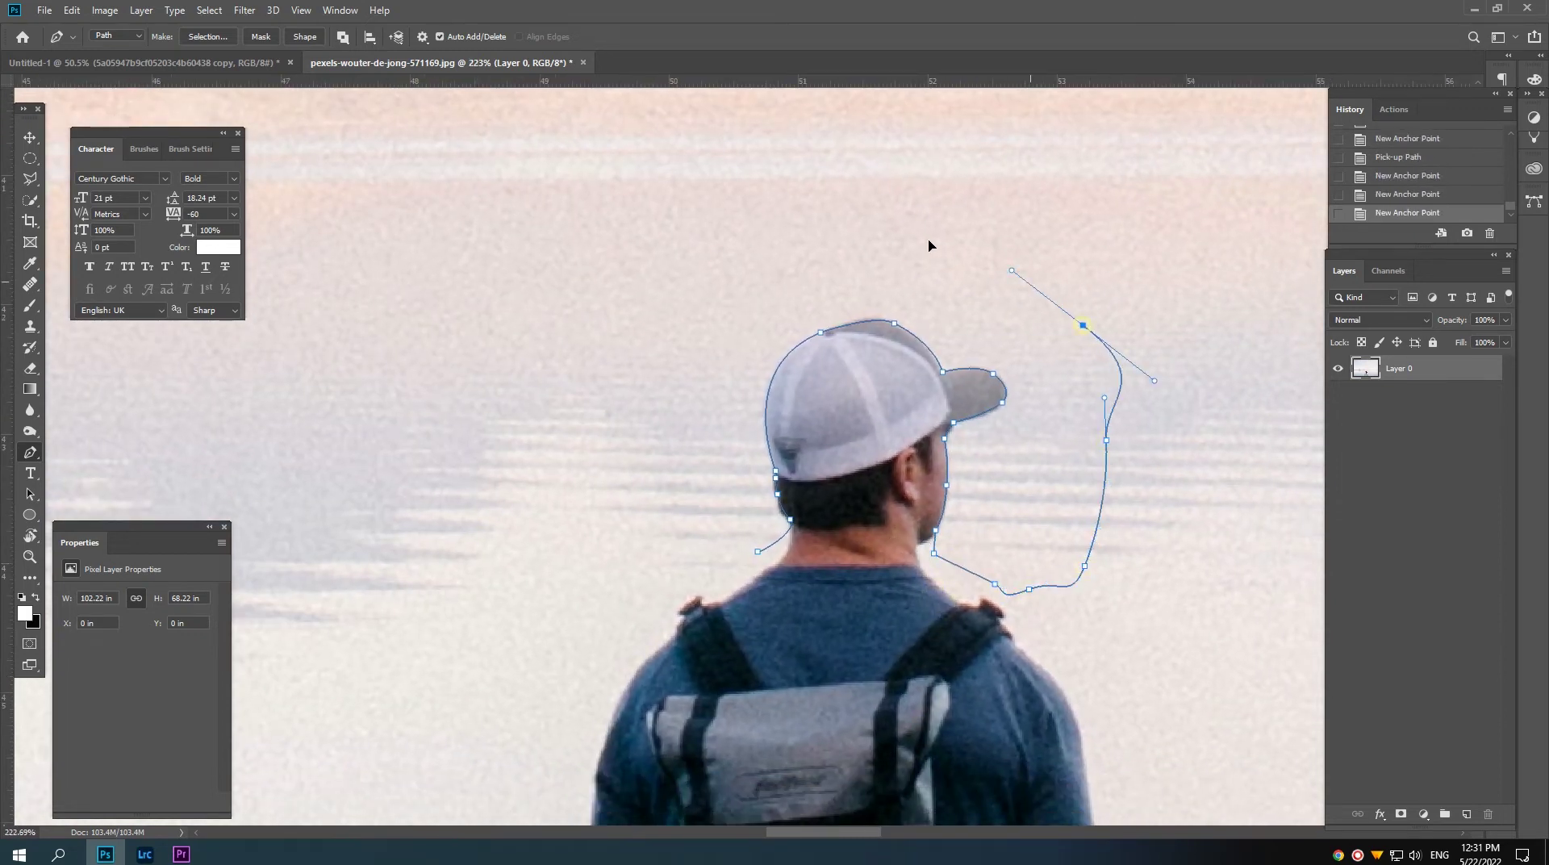
{"action": "left_click", "coordinate": [920, 239]}
{"action": "left_click", "coordinate": [780, 286]}
{"action": "left_click", "coordinate": [698, 351]}
{"action": "left_click_drag", "start_coordinate": [684, 506], "coordinate": [695, 538]}
{"action": "left_click", "coordinate": [756, 554]}
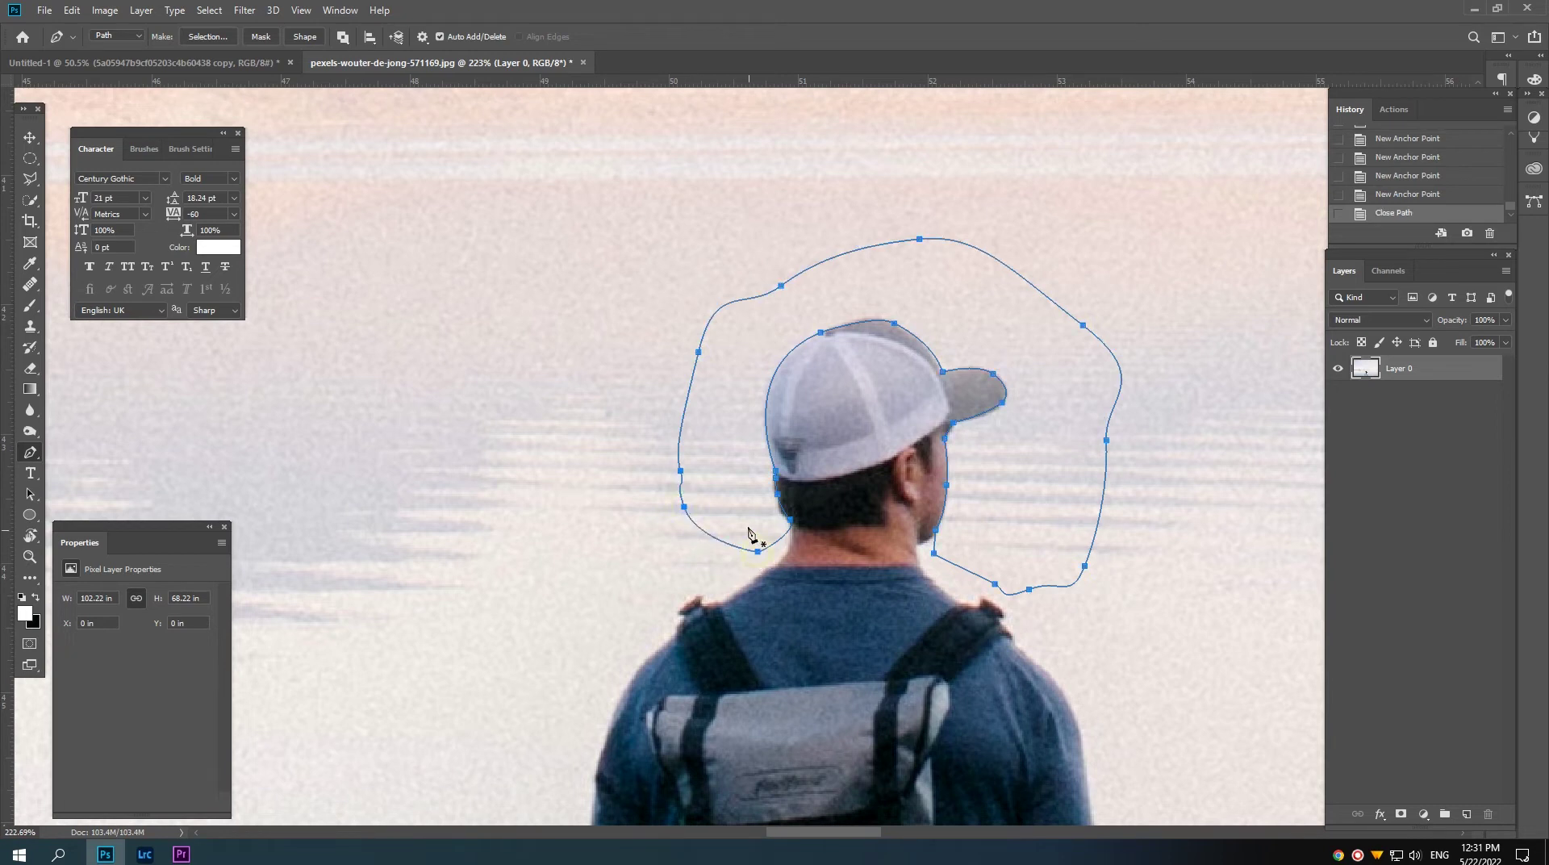
Step: Turn the head outline into a selection, fill it with white, and deselect
{"action": "key", "text": "ctrl+Return"}
{"action": "key", "text": "alt+BackSpace"}
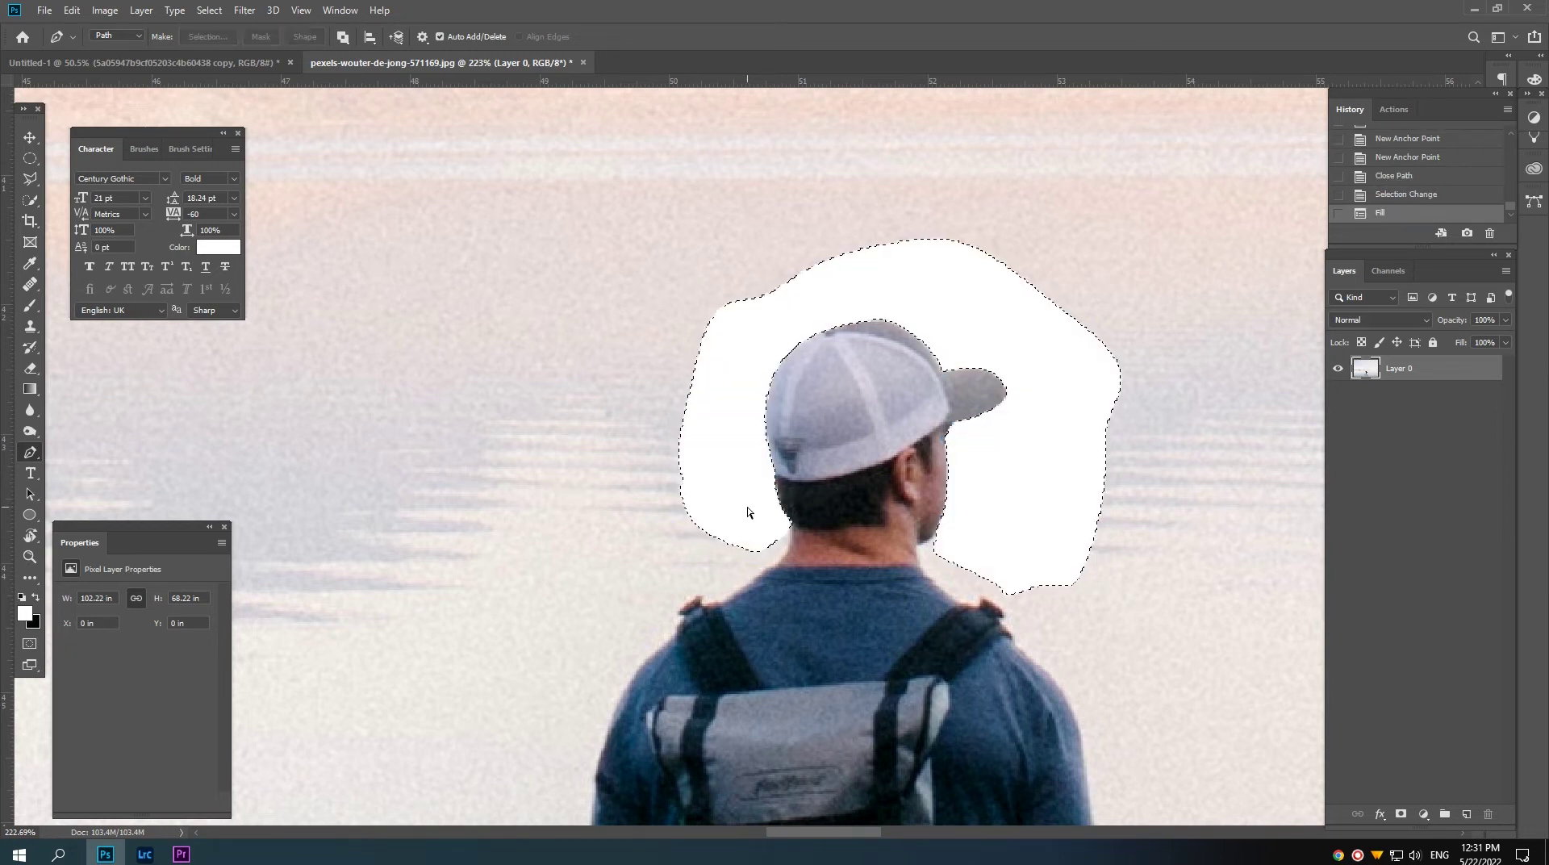
{"action": "key", "text": "ctrl+d"}
{"action": "left_click_drag", "start_coordinate": [632, 346], "coordinate": [790, 428]}
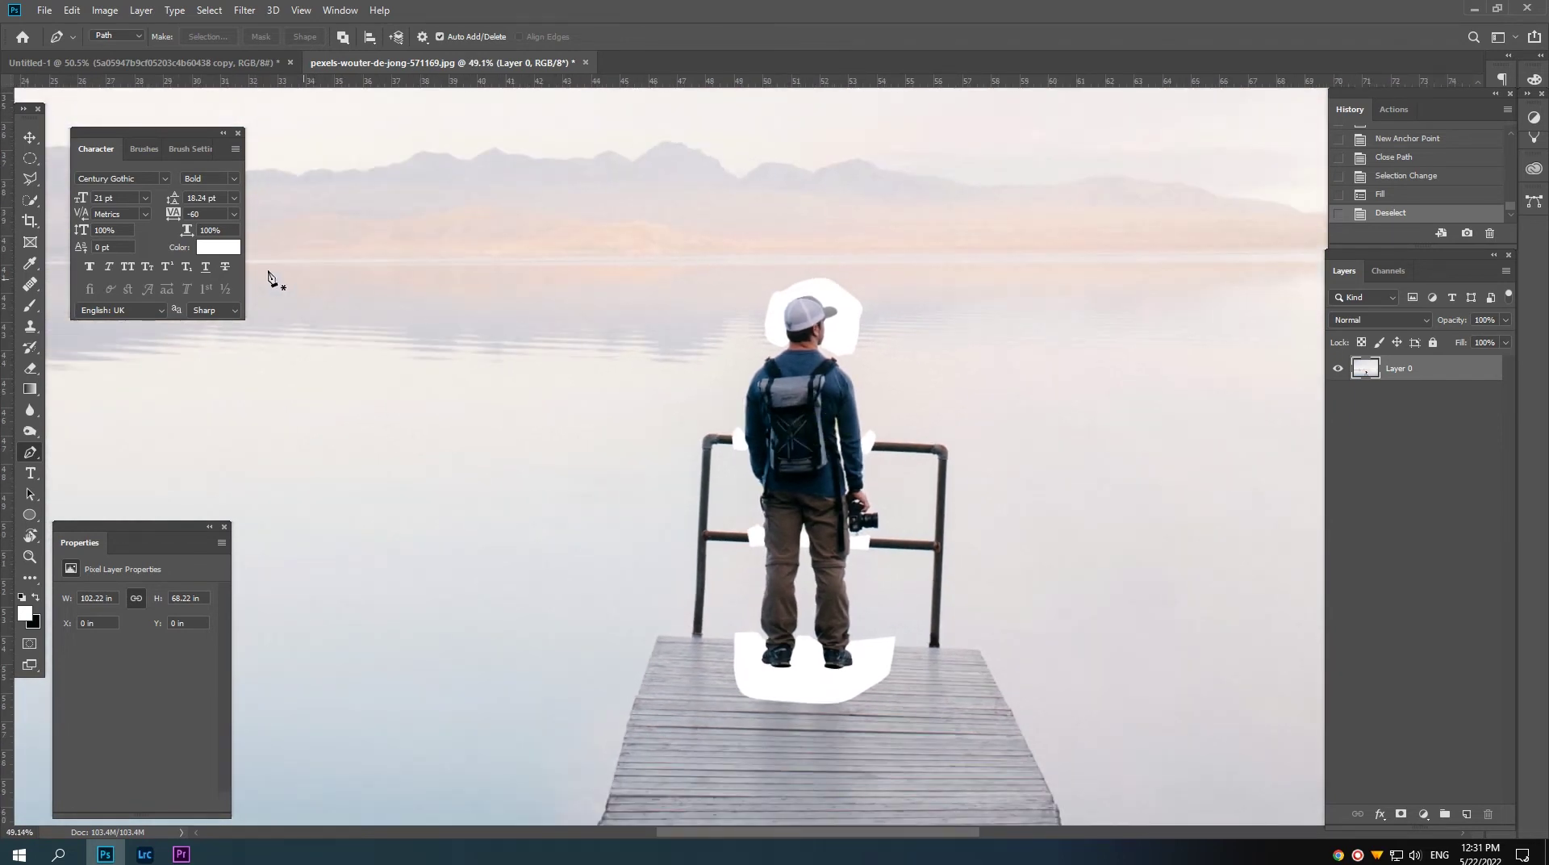
Step: Draw a rectangular marquee around the man from above his cap to below his feet
{"action": "right_click", "coordinate": [30, 158]}
{"action": "left_click", "coordinate": [97, 156]}
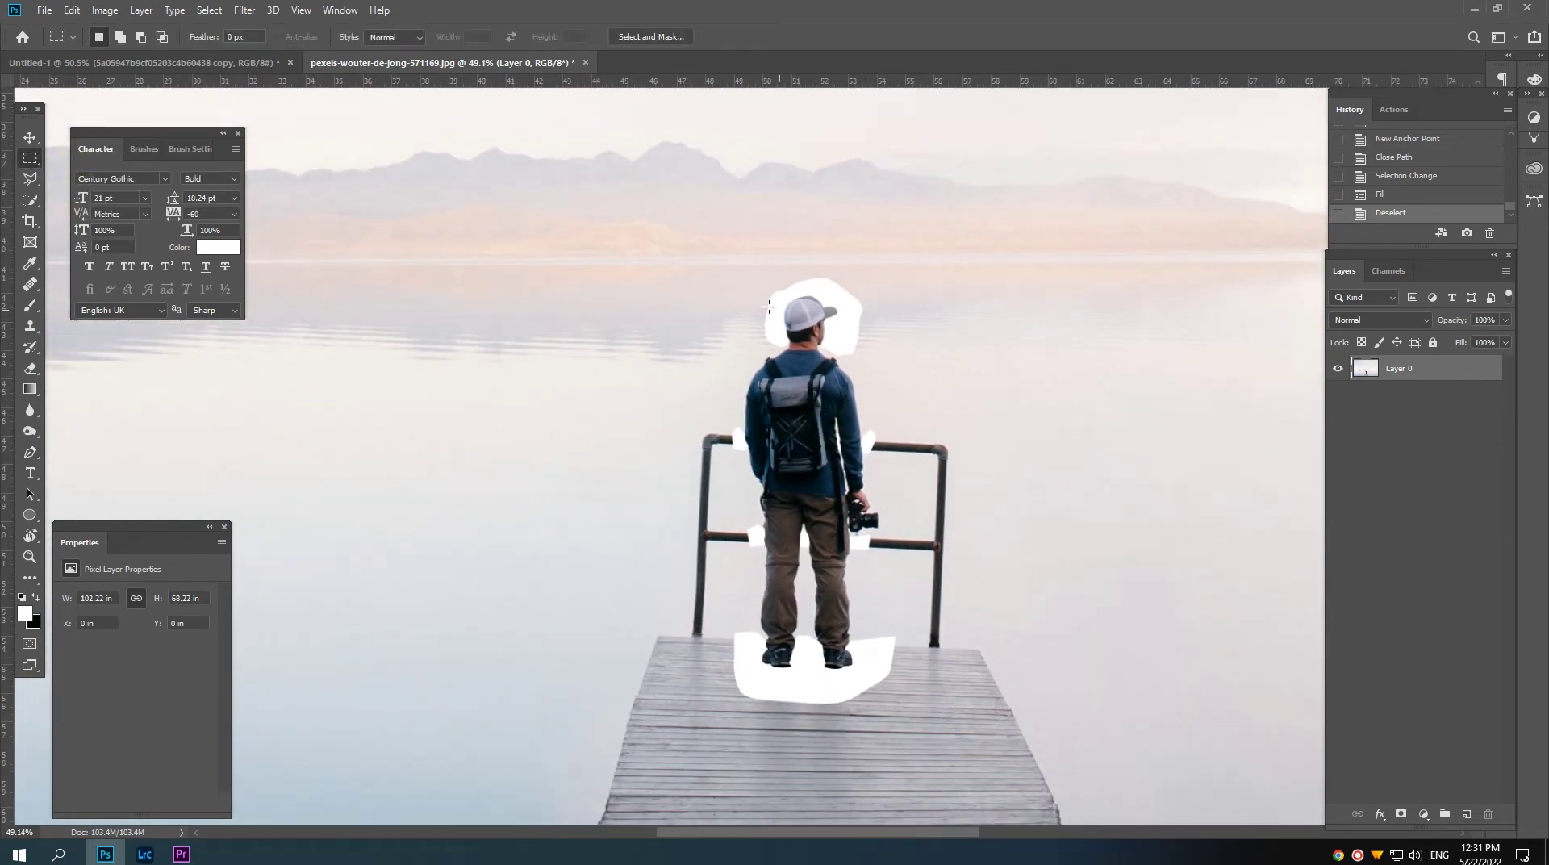
{"action": "mouse_move", "coordinate": [729, 284]}
{"action": "left_mouse_down"}
{"action": "mouse_move", "coordinate": [760, 559]}
{"action": "mouse_move", "coordinate": [881, 690]}
{"action": "left_mouse_up"}
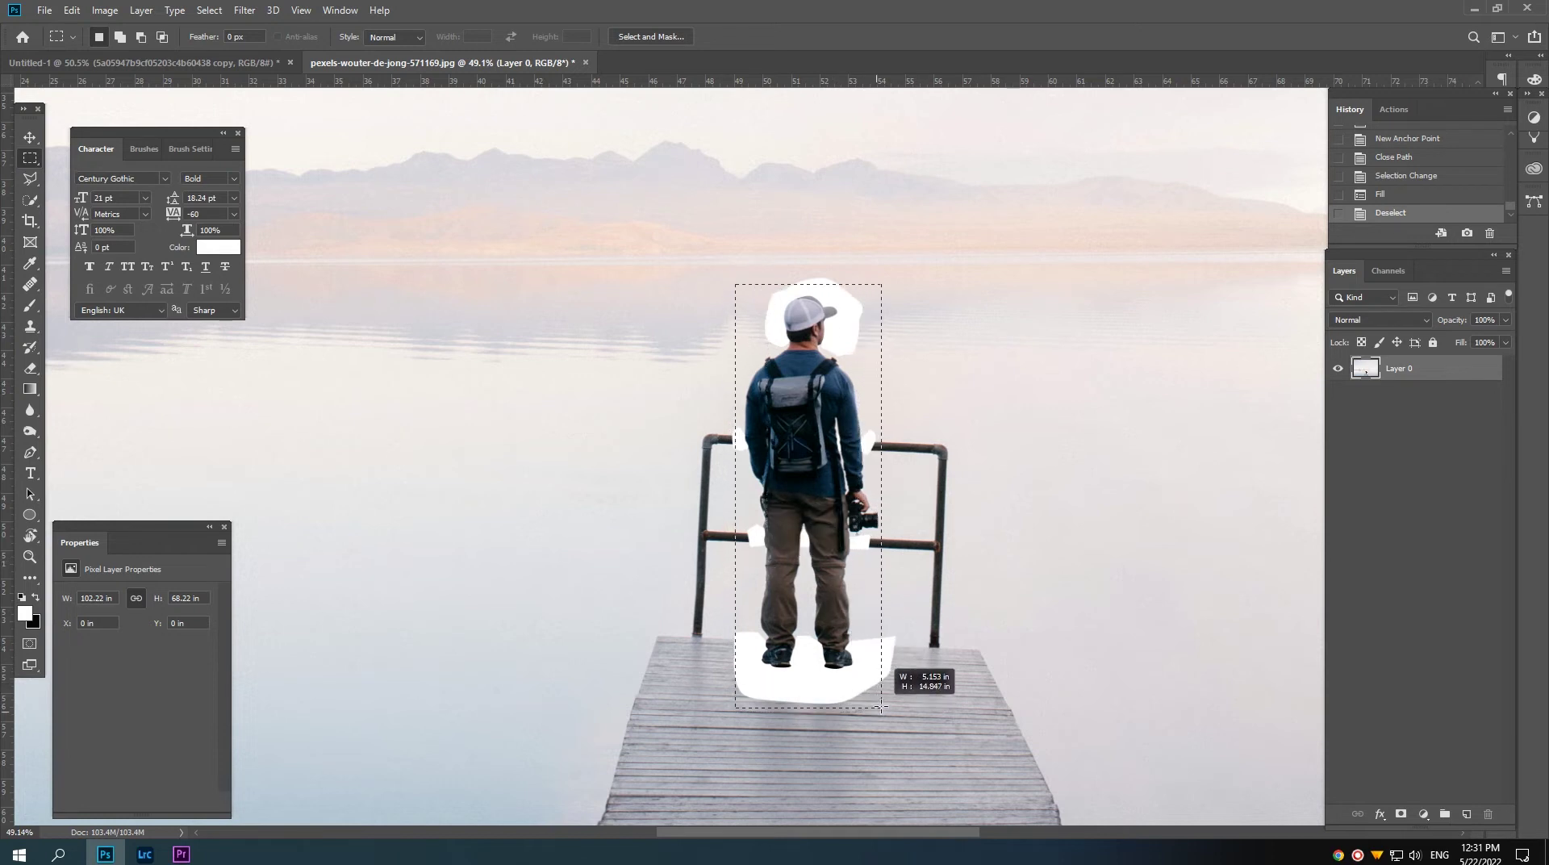
{"action": "left_click_drag", "start_coordinate": [881, 690], "coordinate": [881, 697]}
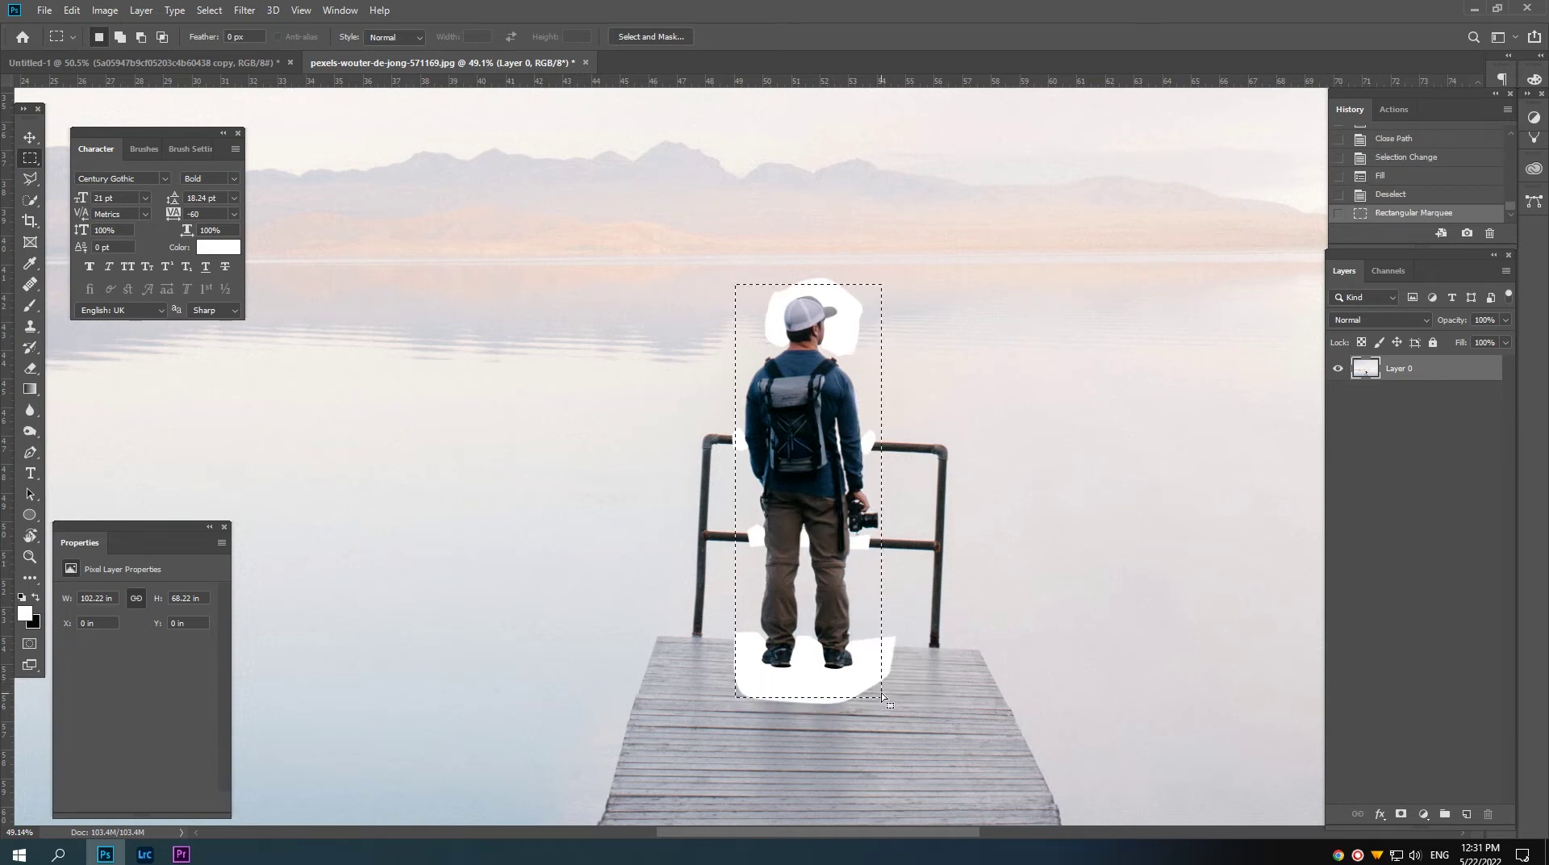
Step: Run Select > Subject and confirm the prompt to proceed
{"action": "left_click", "coordinate": [209, 9]}
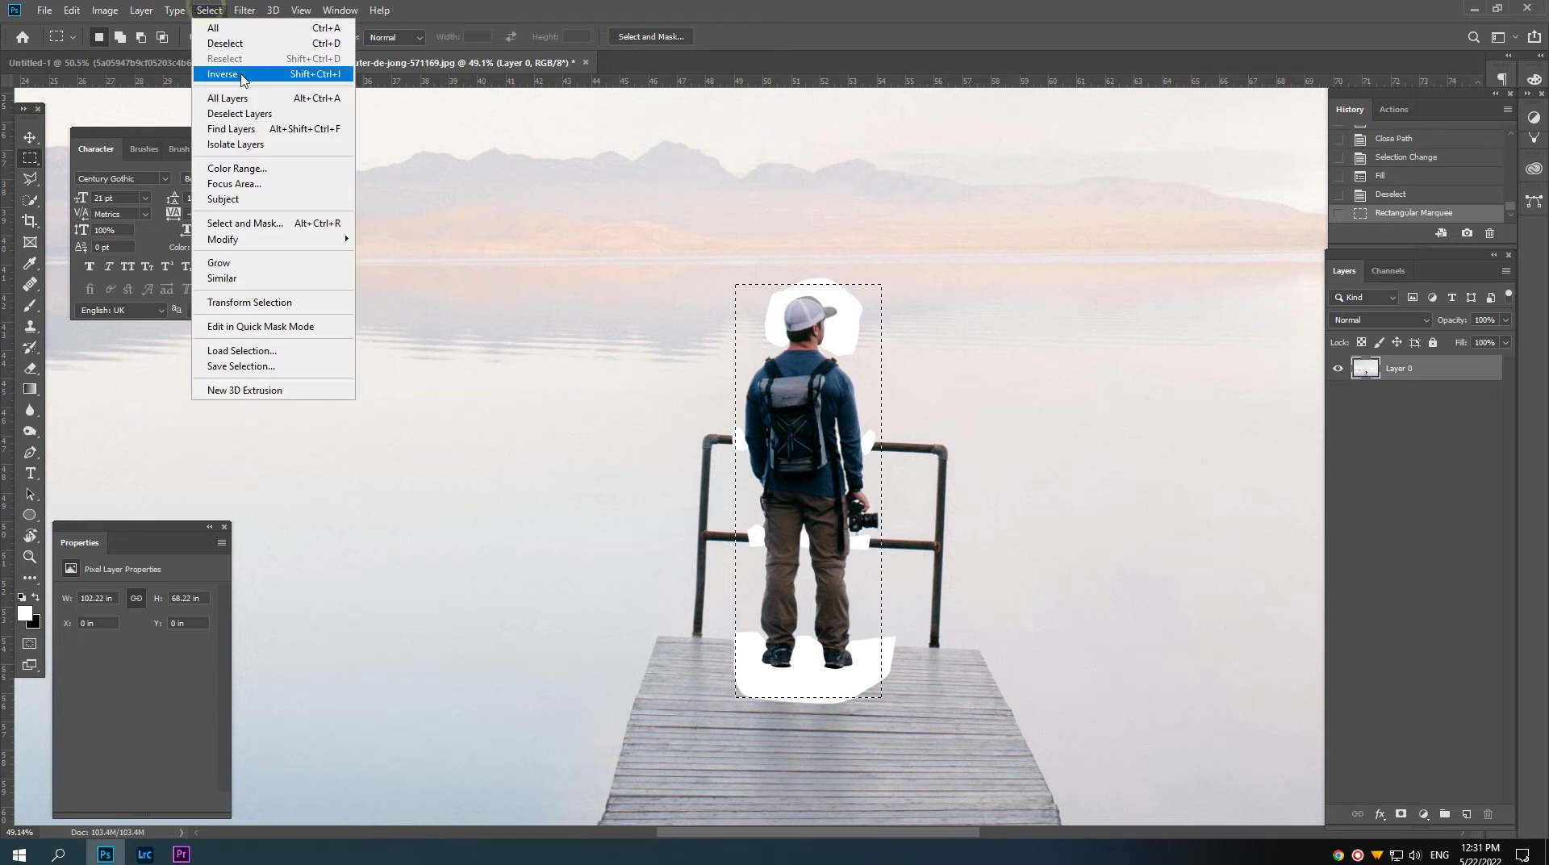
{"action": "left_click", "coordinate": [234, 194]}
{"action": "left_click", "coordinate": [718, 318]}
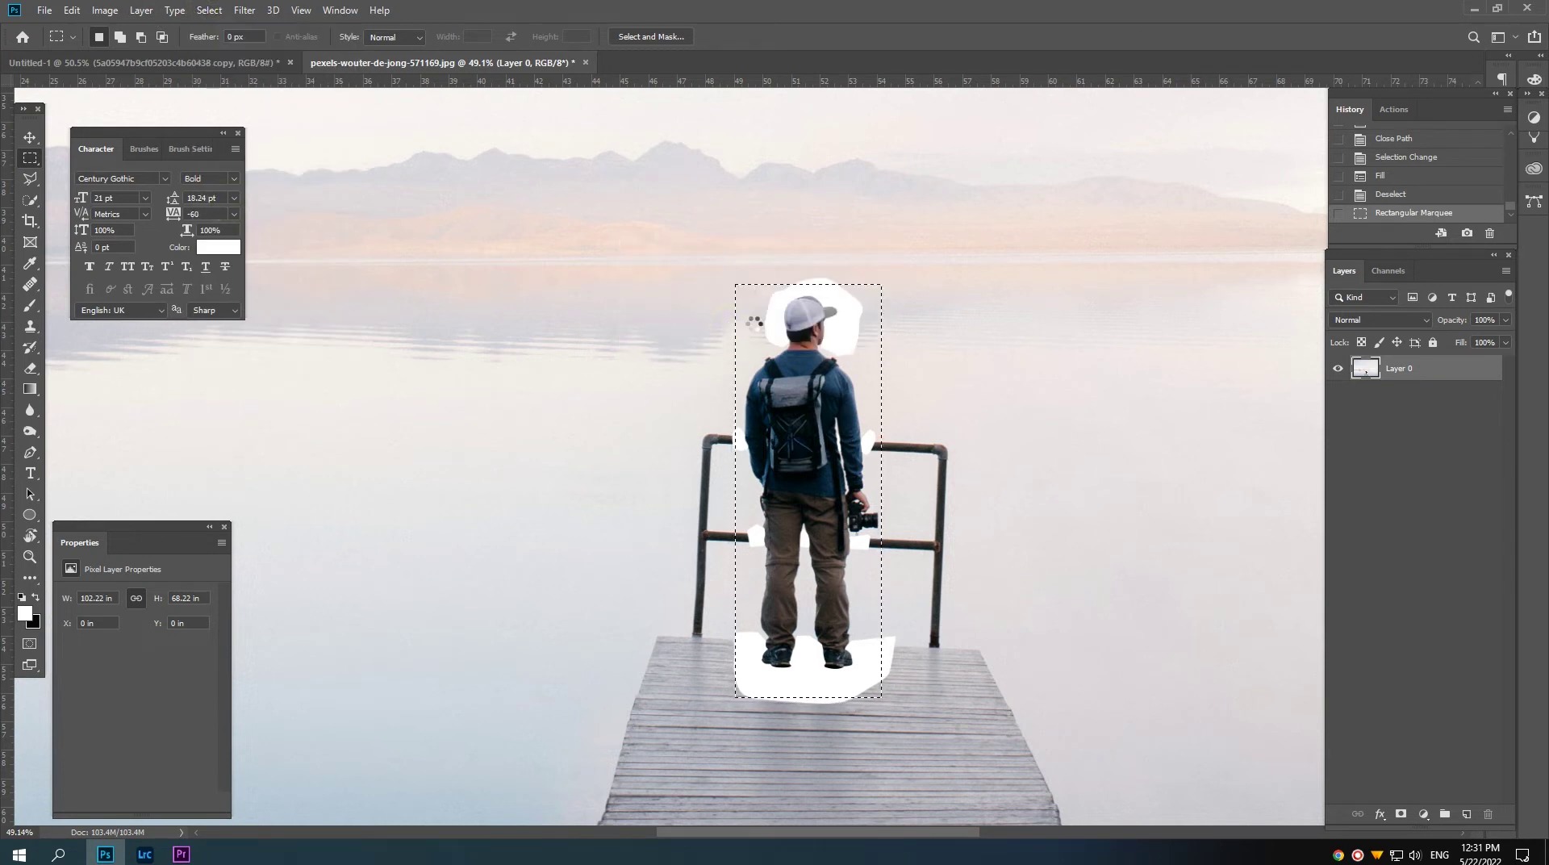
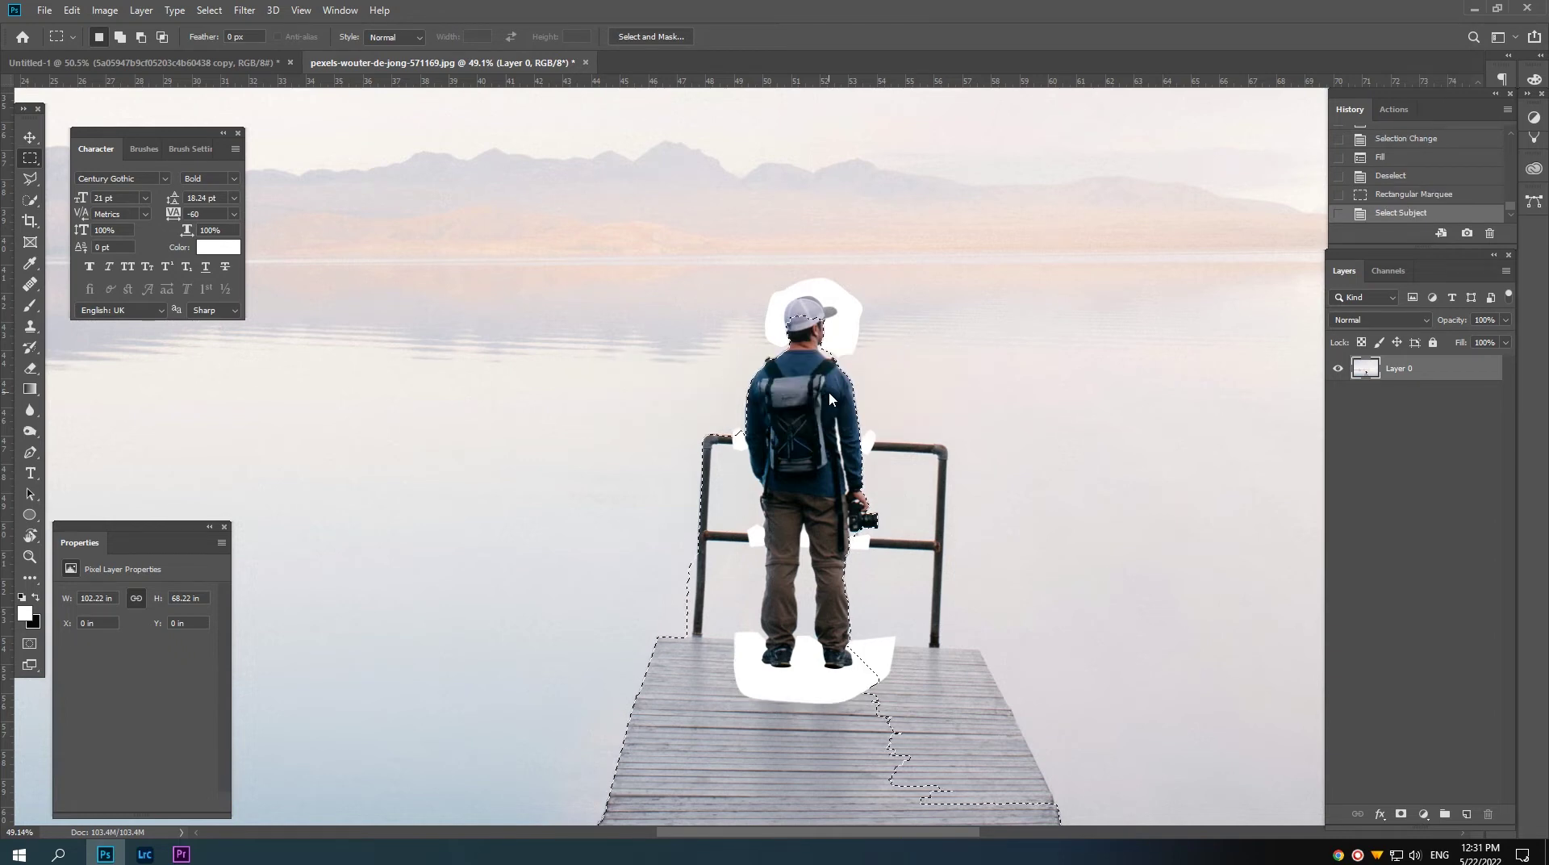
Step: Deselect, zoom in on the man, and start a pen path from his cap down his right side
{"action": "key", "text": "ctrl+d"}
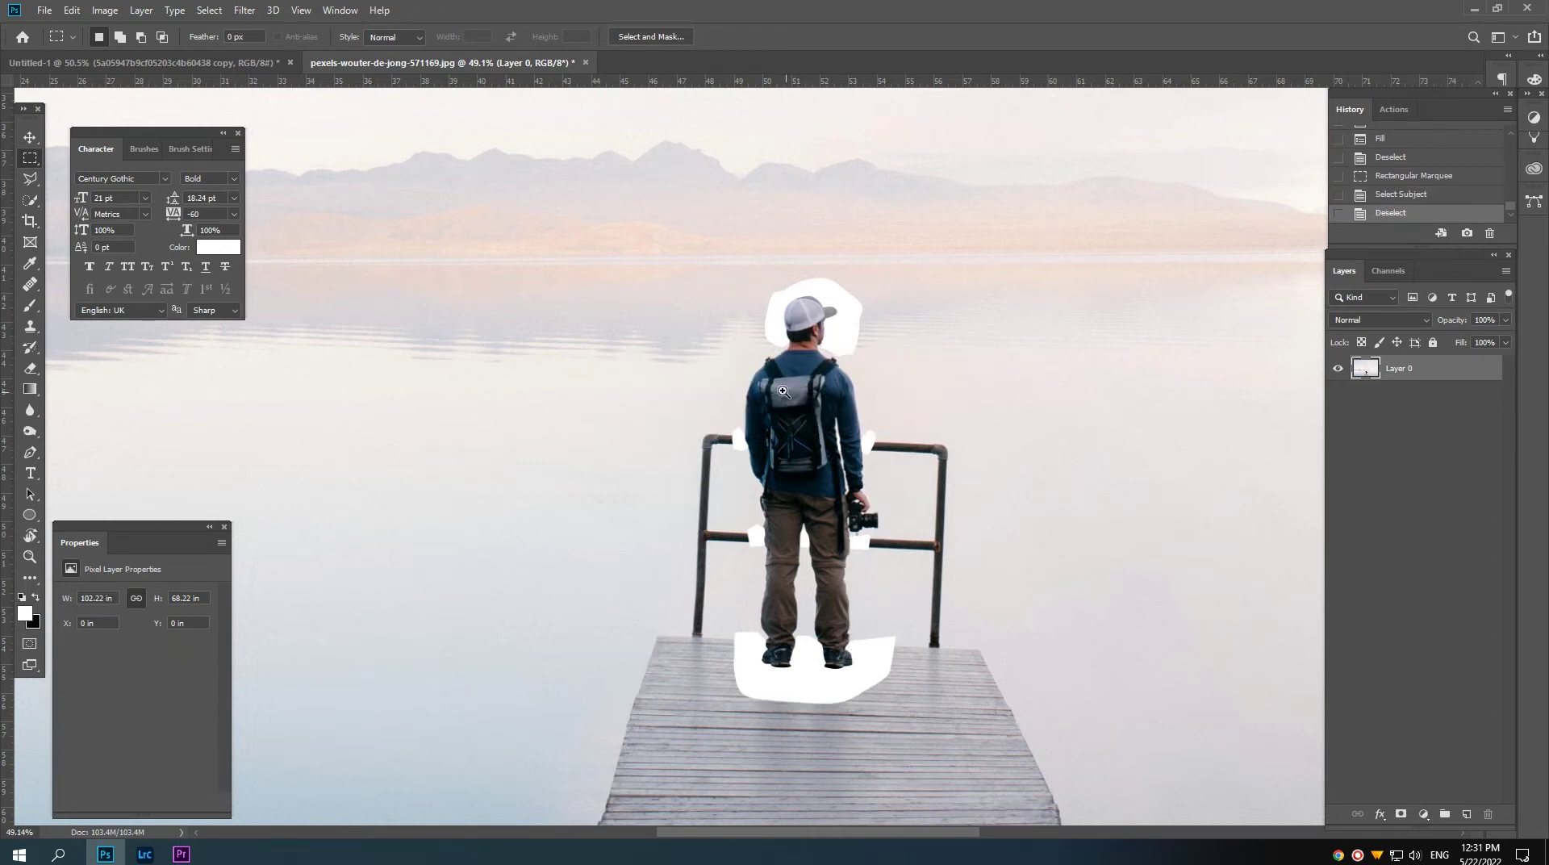
{"action": "left_click", "coordinate": [806, 413], "text": "ctrl"}
{"action": "scroll", "coordinate": [806, 414], "scroll_direction": "down", "scroll_amount": 3}
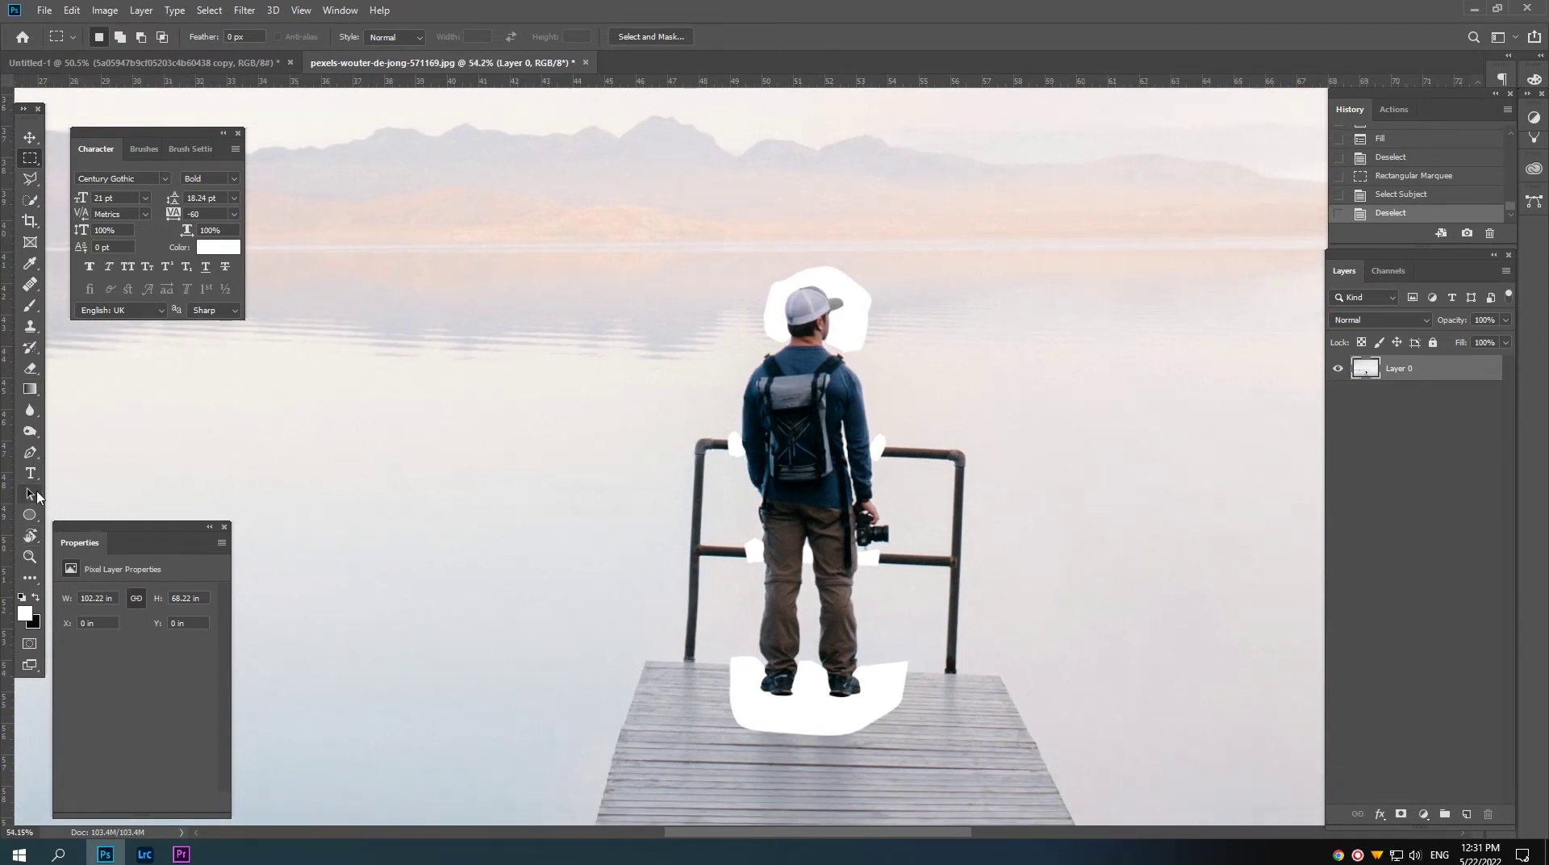
{"action": "left_click", "coordinate": [29, 453]}
{"action": "left_click", "coordinate": [835, 275]}
{"action": "left_click_drag", "start_coordinate": [849, 330], "coordinate": [848, 337]}
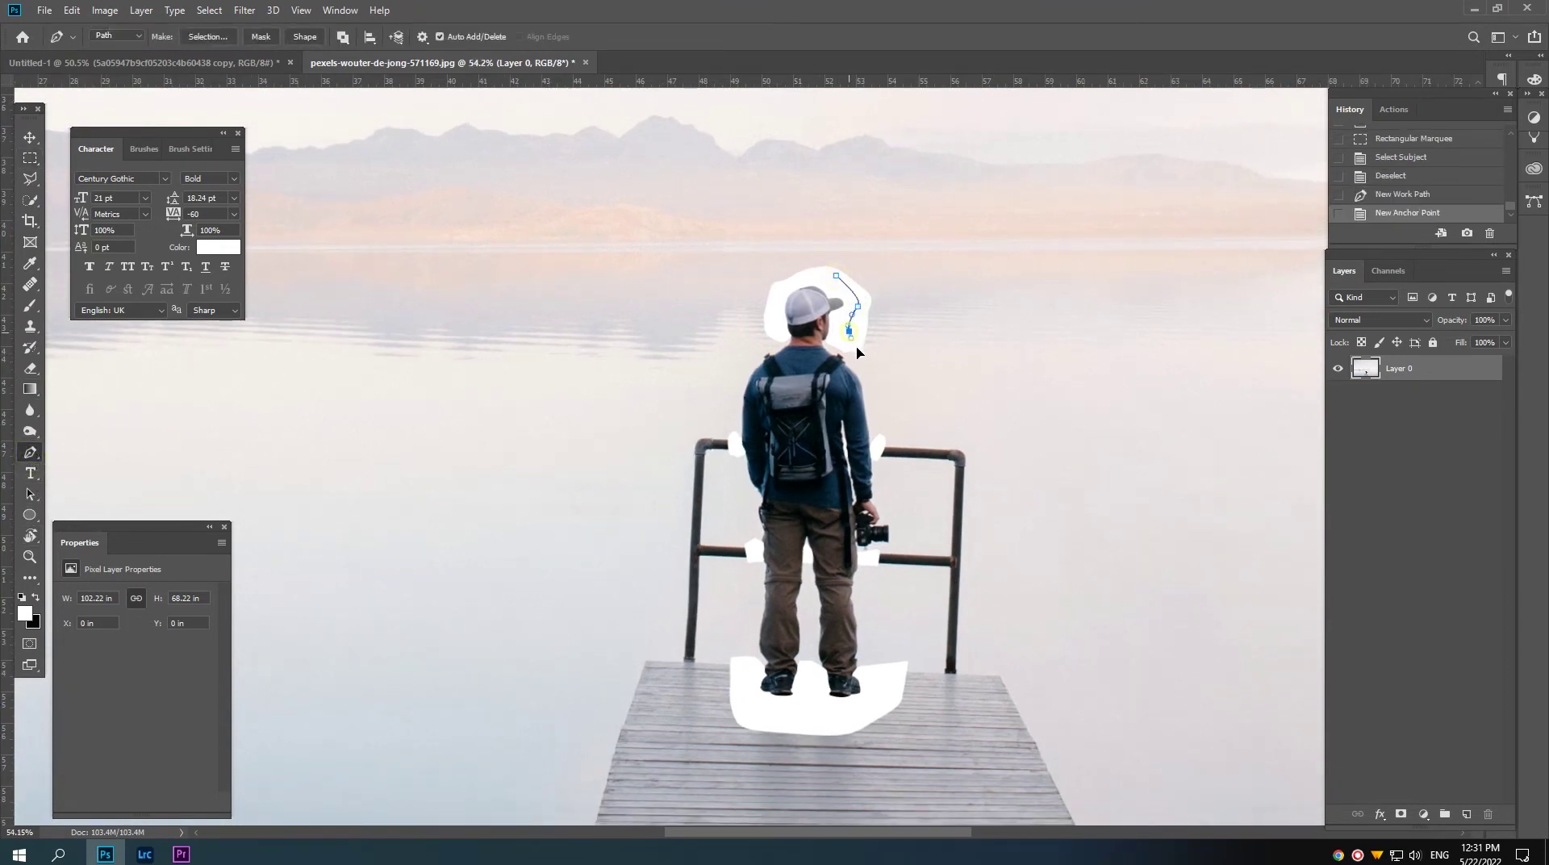
{"action": "left_click", "coordinate": [866, 361]}
{"action": "left_click", "coordinate": [881, 393]}
{"action": "left_click", "coordinate": [882, 429]}
{"action": "left_click", "coordinate": [880, 449]}
{"action": "left_click", "coordinate": [886, 479]}
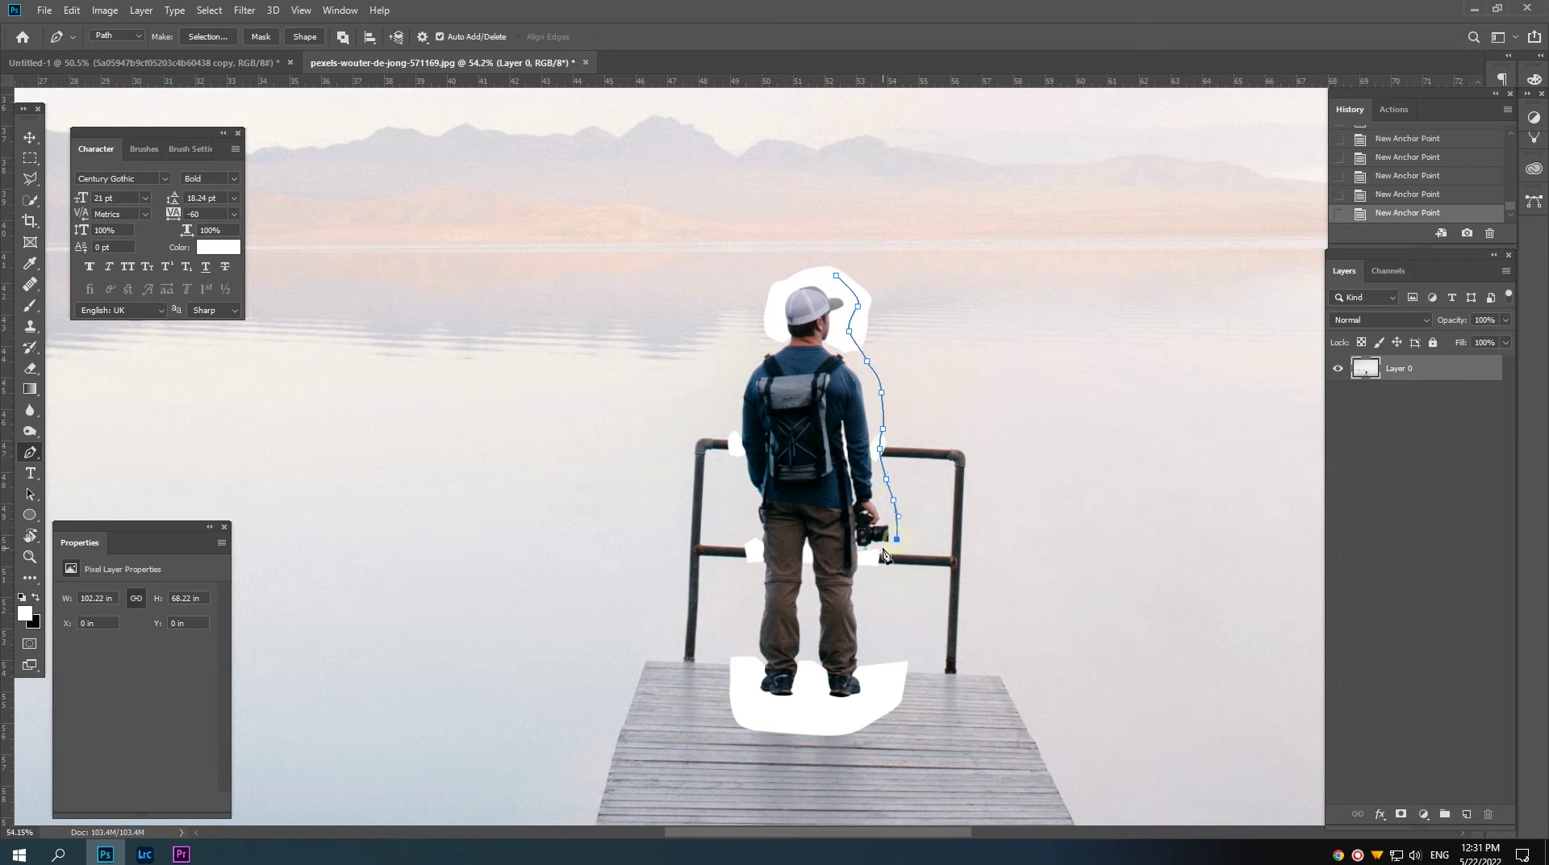
Step: Finish the path around his feet and left side, close it, and mask him out
{"action": "left_click_drag", "start_coordinate": [869, 695], "coordinate": [788, 712]}
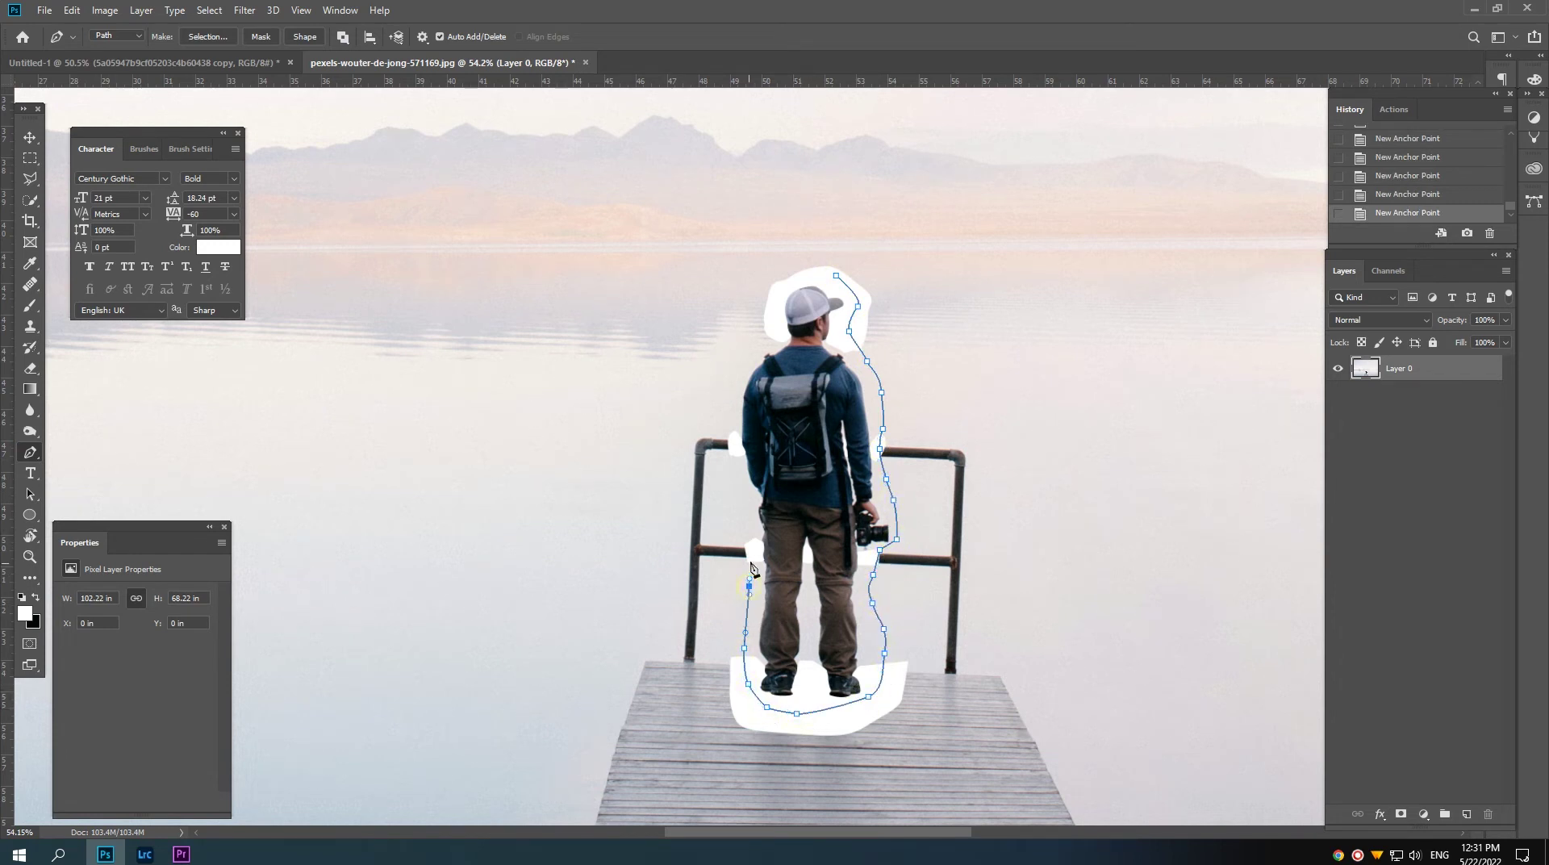
{"action": "left_click", "coordinate": [749, 489]}
{"action": "left_click", "coordinate": [734, 439]}
{"action": "left_click_drag", "start_coordinate": [729, 387], "coordinate": [733, 374]}
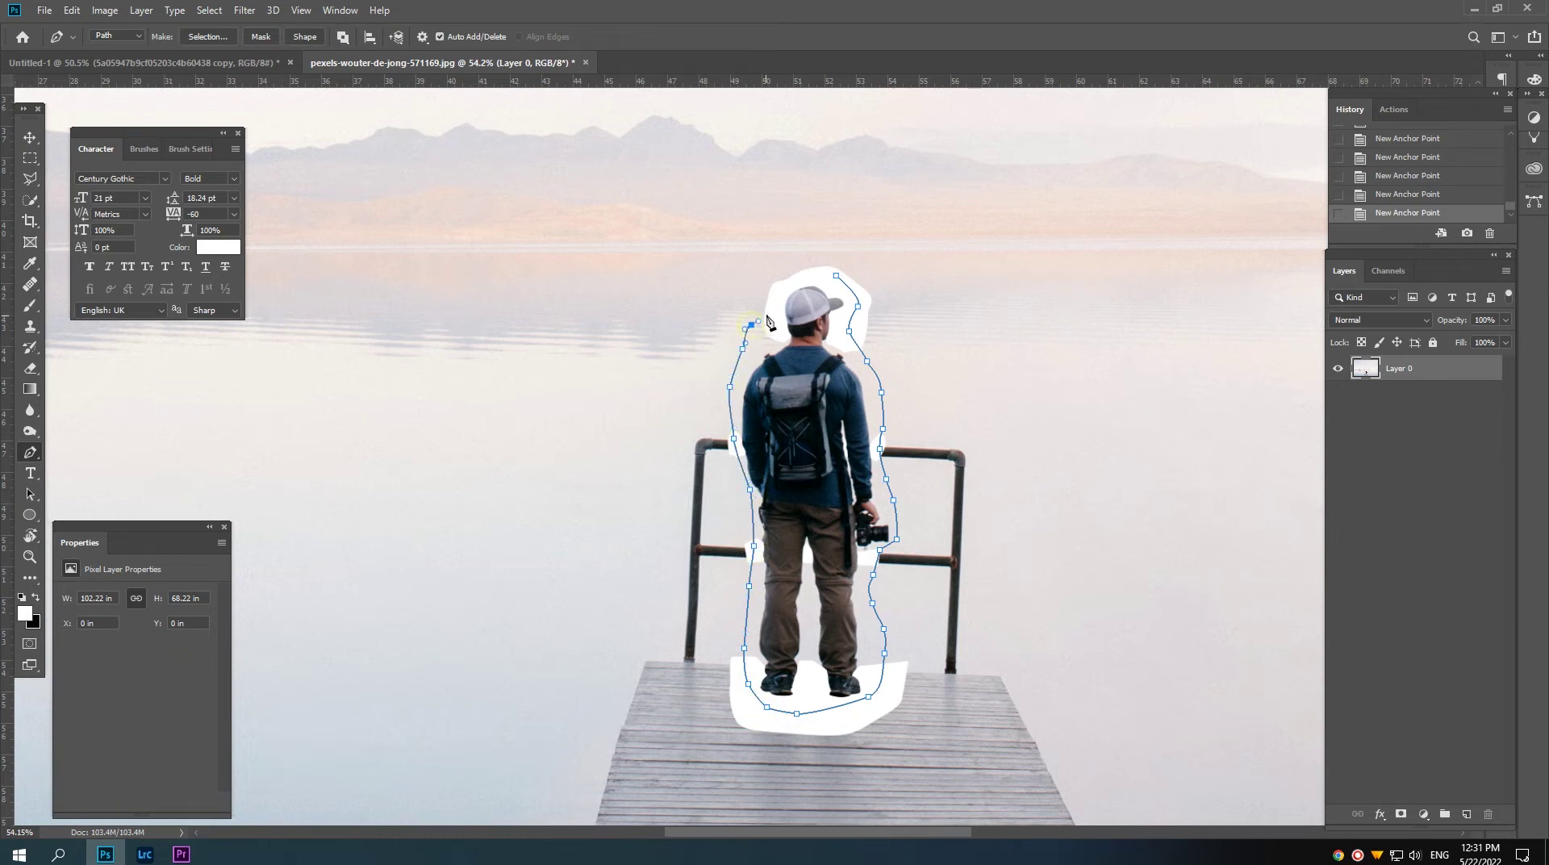
{"action": "left_click", "coordinate": [857, 306]}
{"action": "scroll", "coordinate": [888, 355], "scroll_direction": "down", "scroll_amount": 2}
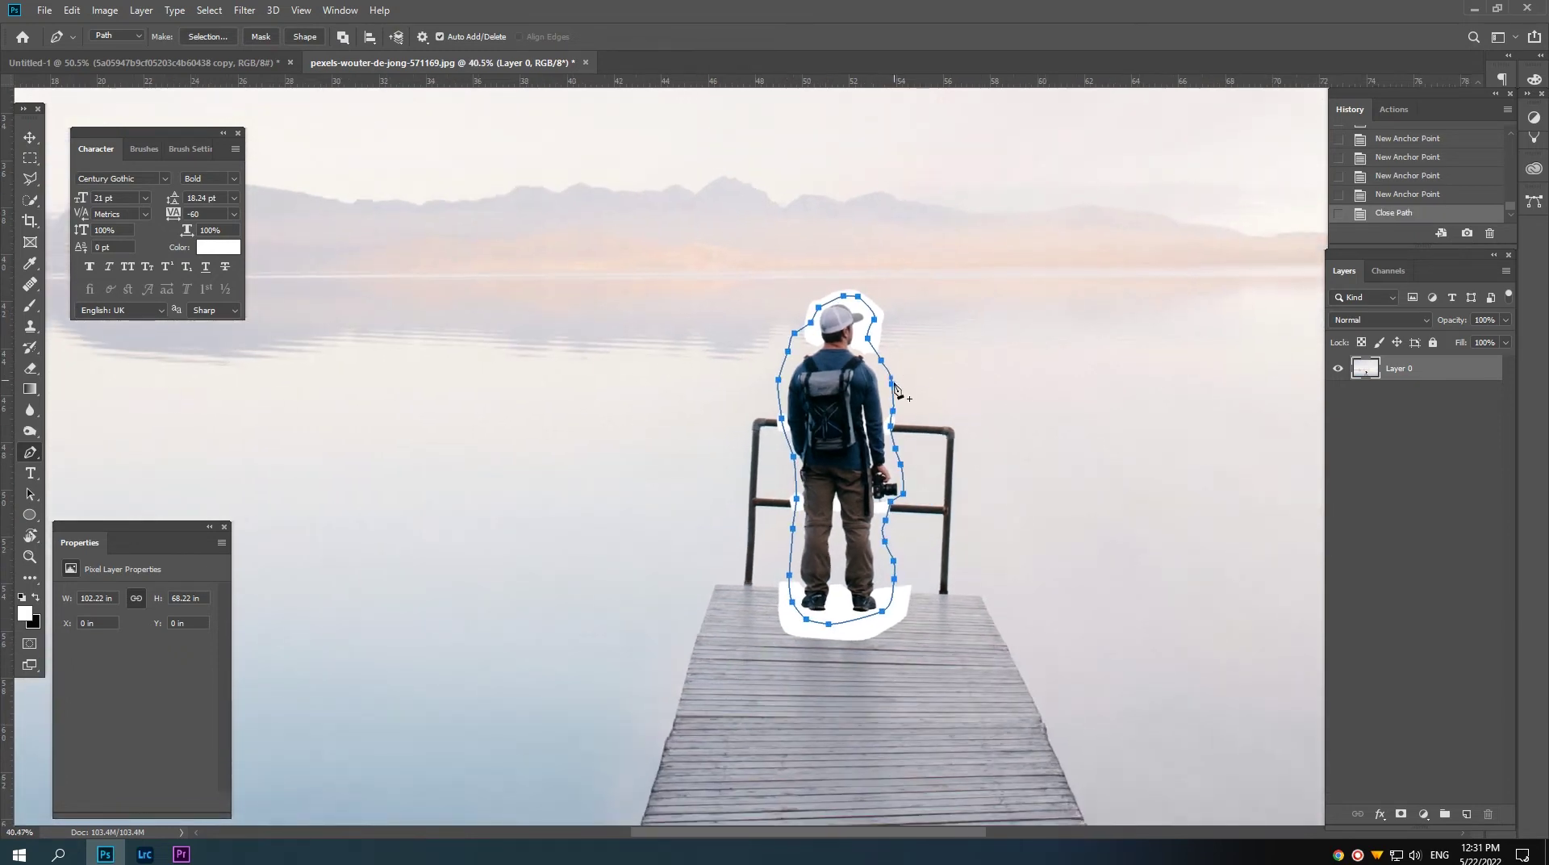
{"action": "key", "text": "ctrl+Return"}
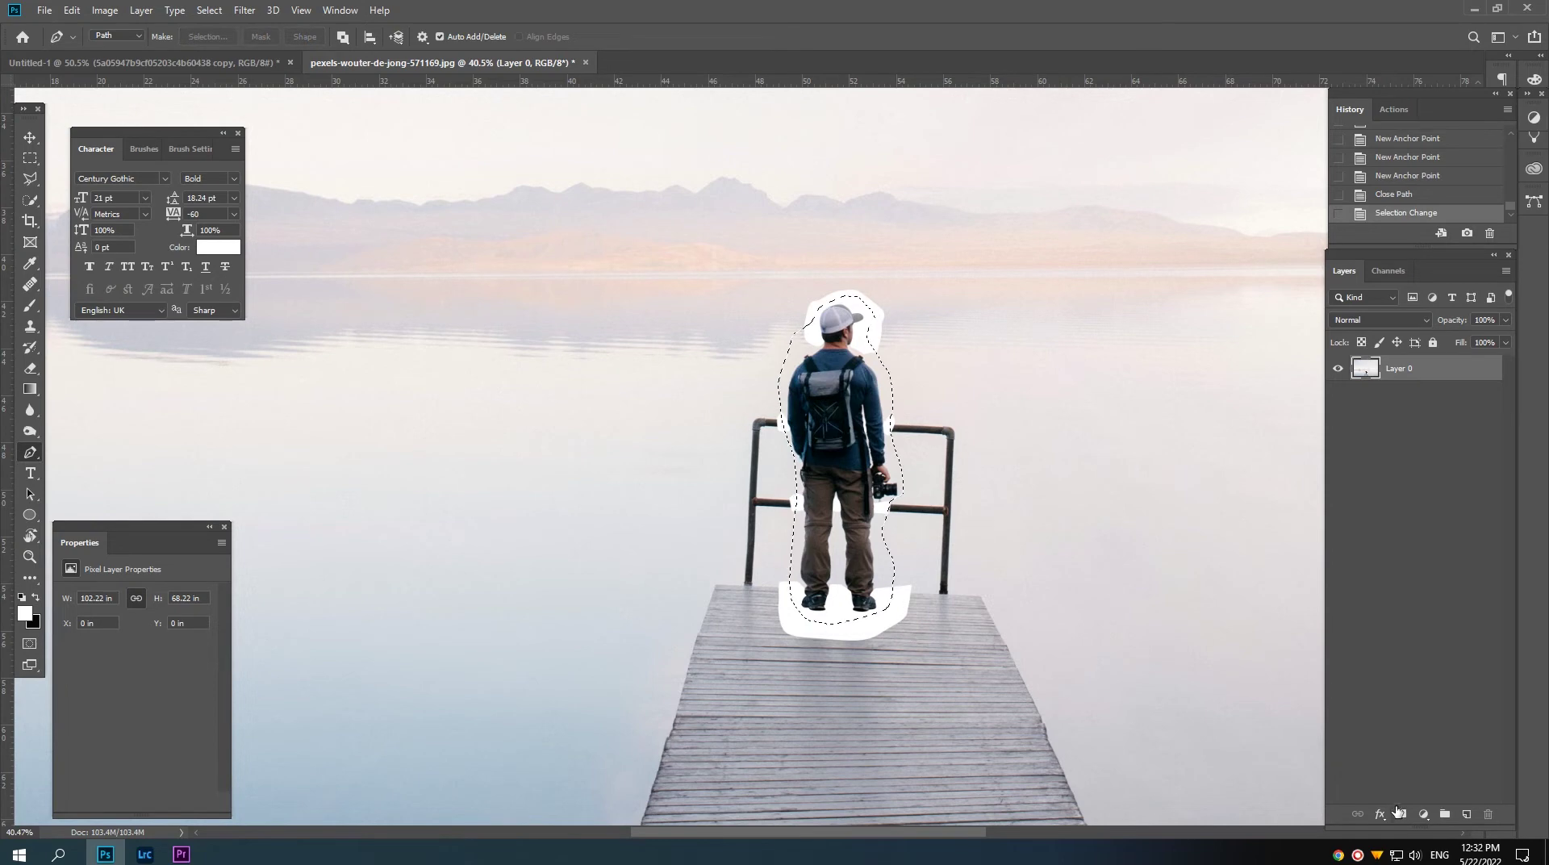
{"action": "left_click", "coordinate": [1401, 814]}
Step: Apply the layer mask to make the man's cut-out permanent
{"action": "scroll", "coordinate": [857, 438], "scroll_direction": "up", "scroll_amount": 1}
{"action": "scroll", "coordinate": [857, 437], "scroll_direction": "up", "scroll_amount": 1}
{"action": "key", "text": "v"}
{"action": "scroll", "coordinate": [857, 438], "scroll_direction": "up", "scroll_amount": 2}
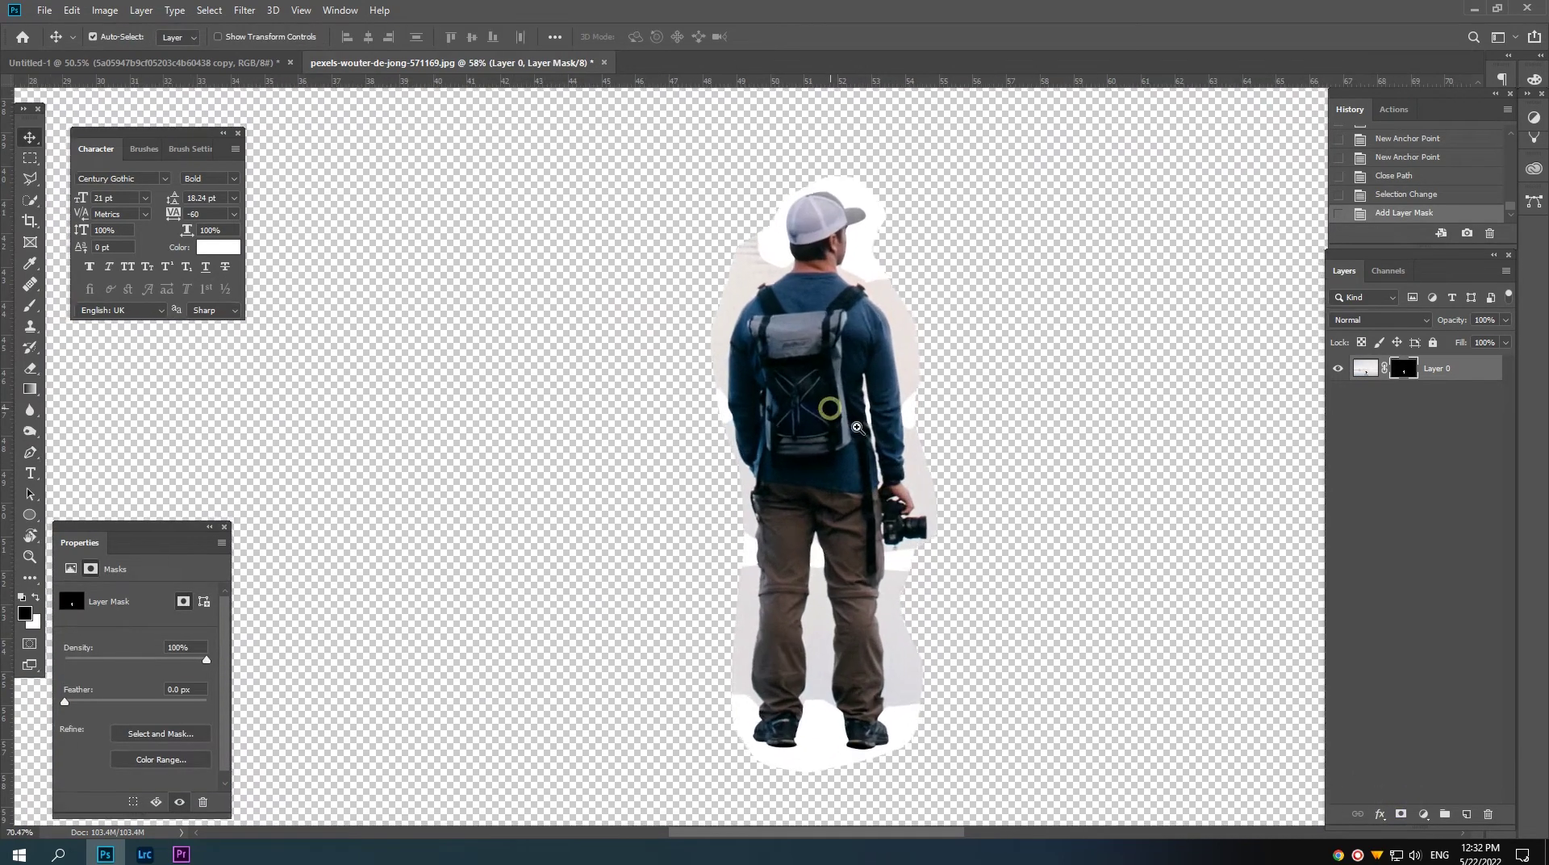
{"action": "scroll", "coordinate": [857, 437], "scroll_direction": "up", "scroll_amount": 1}
{"action": "right_click", "coordinate": [1413, 373]}
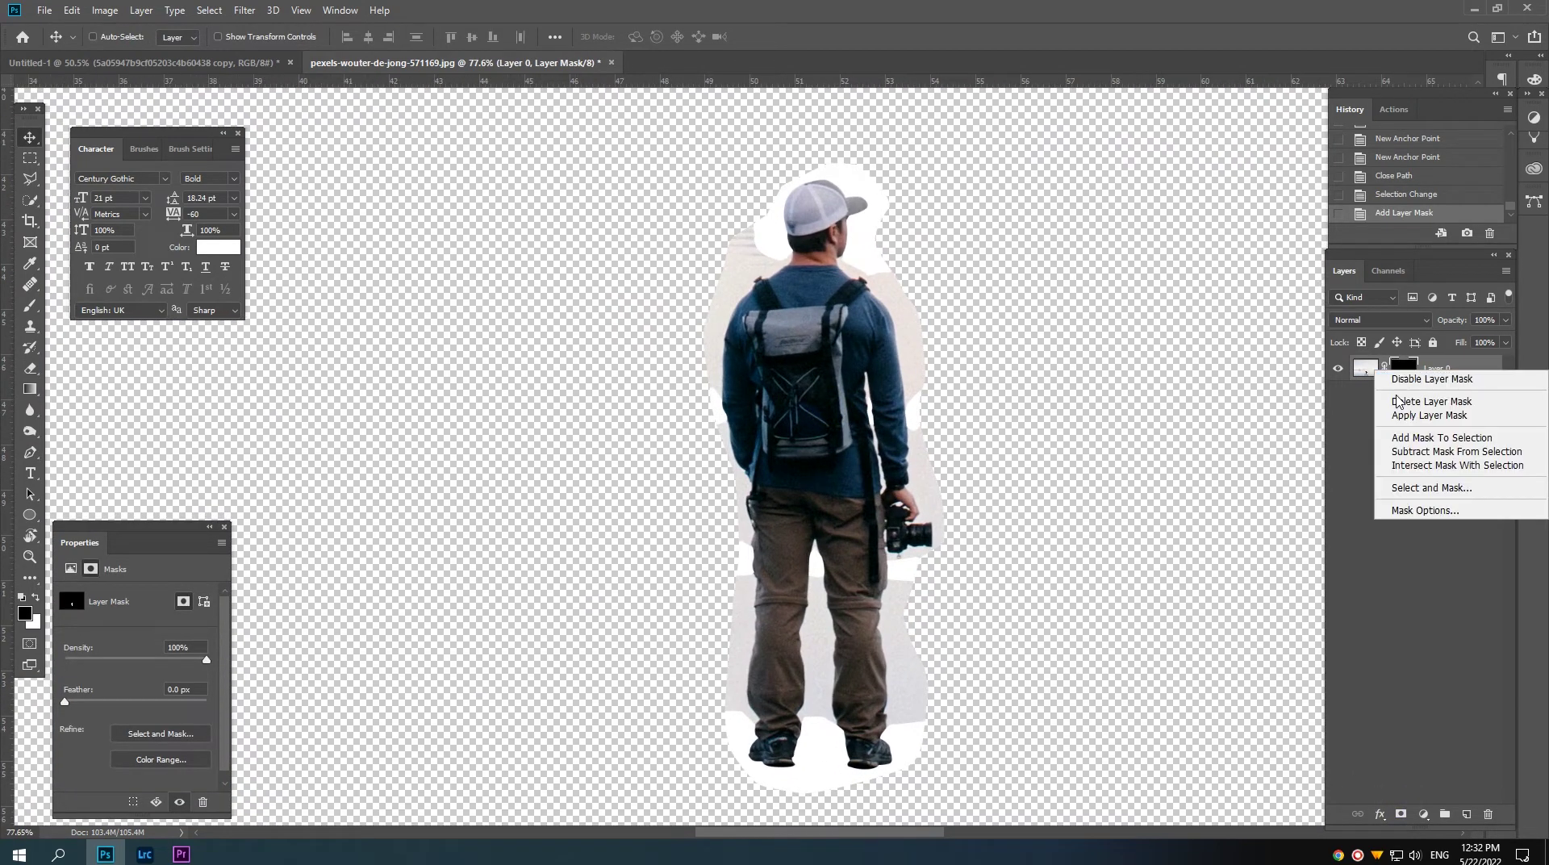
{"action": "left_click", "coordinate": [1403, 411]}
Step: Compare the Red, Green and Blue channels individually for the best contrast
{"action": "left_click", "coordinate": [1386, 271]}
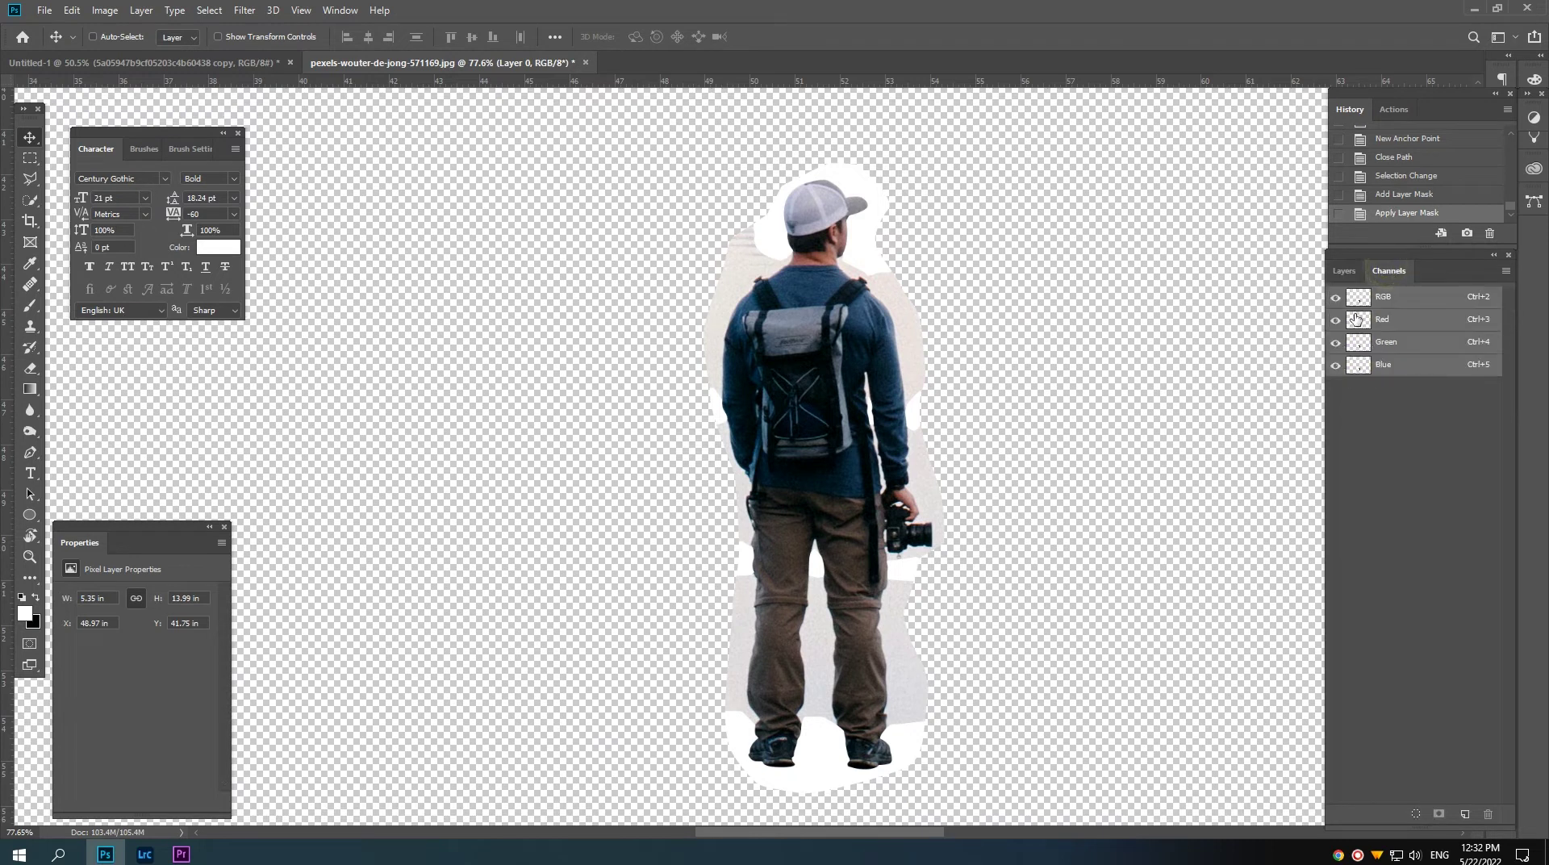
{"action": "left_click", "coordinate": [1358, 319]}
{"action": "left_click", "coordinate": [1365, 345]}
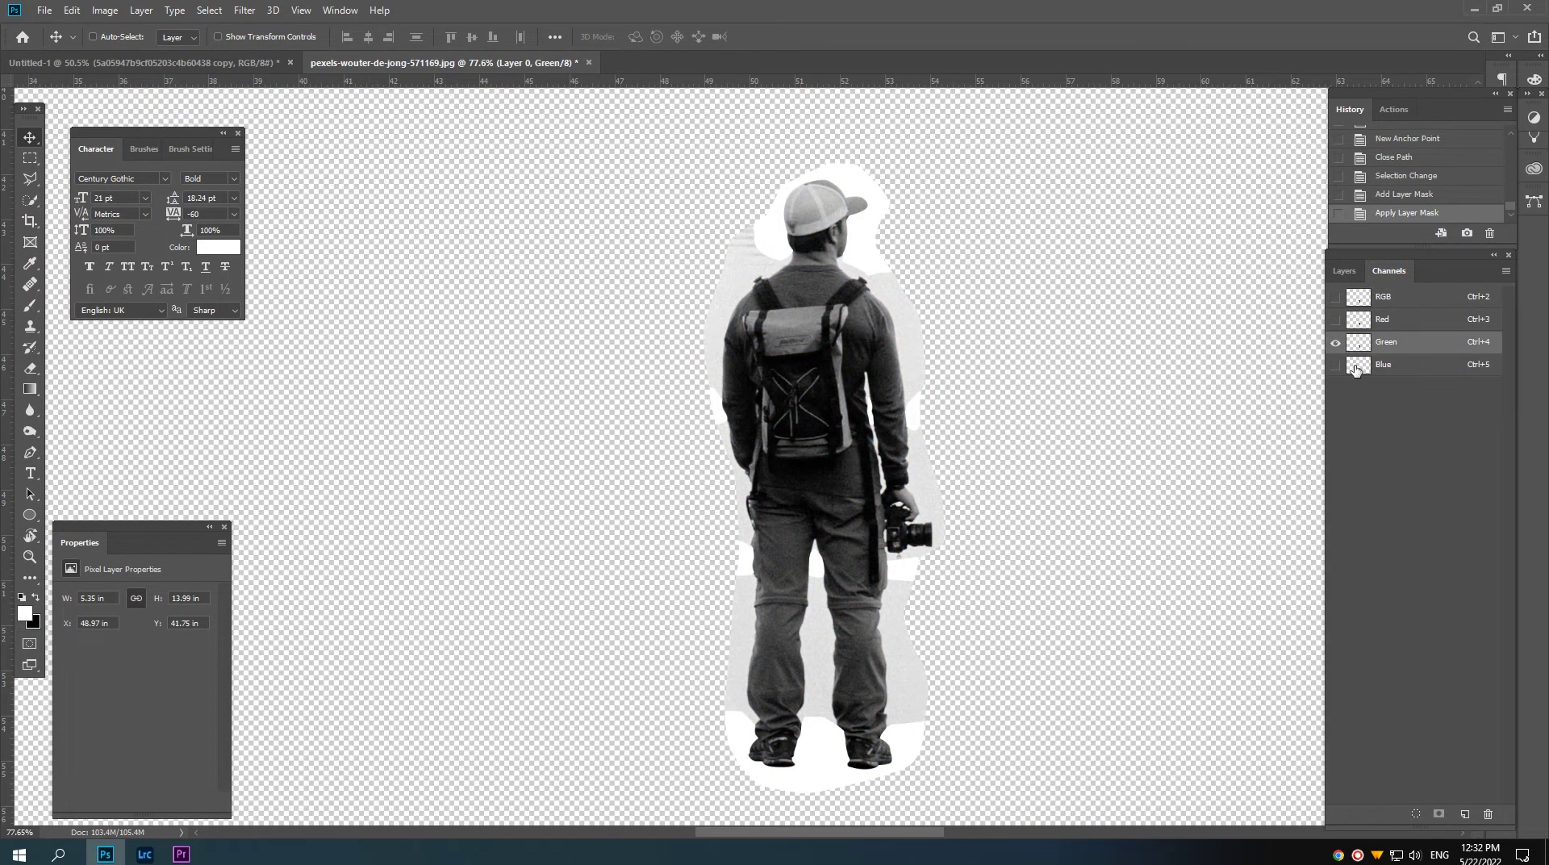
{"action": "left_click", "coordinate": [1356, 369]}
{"action": "left_click", "coordinate": [1360, 348]}
{"action": "left_click", "coordinate": [1367, 363]}
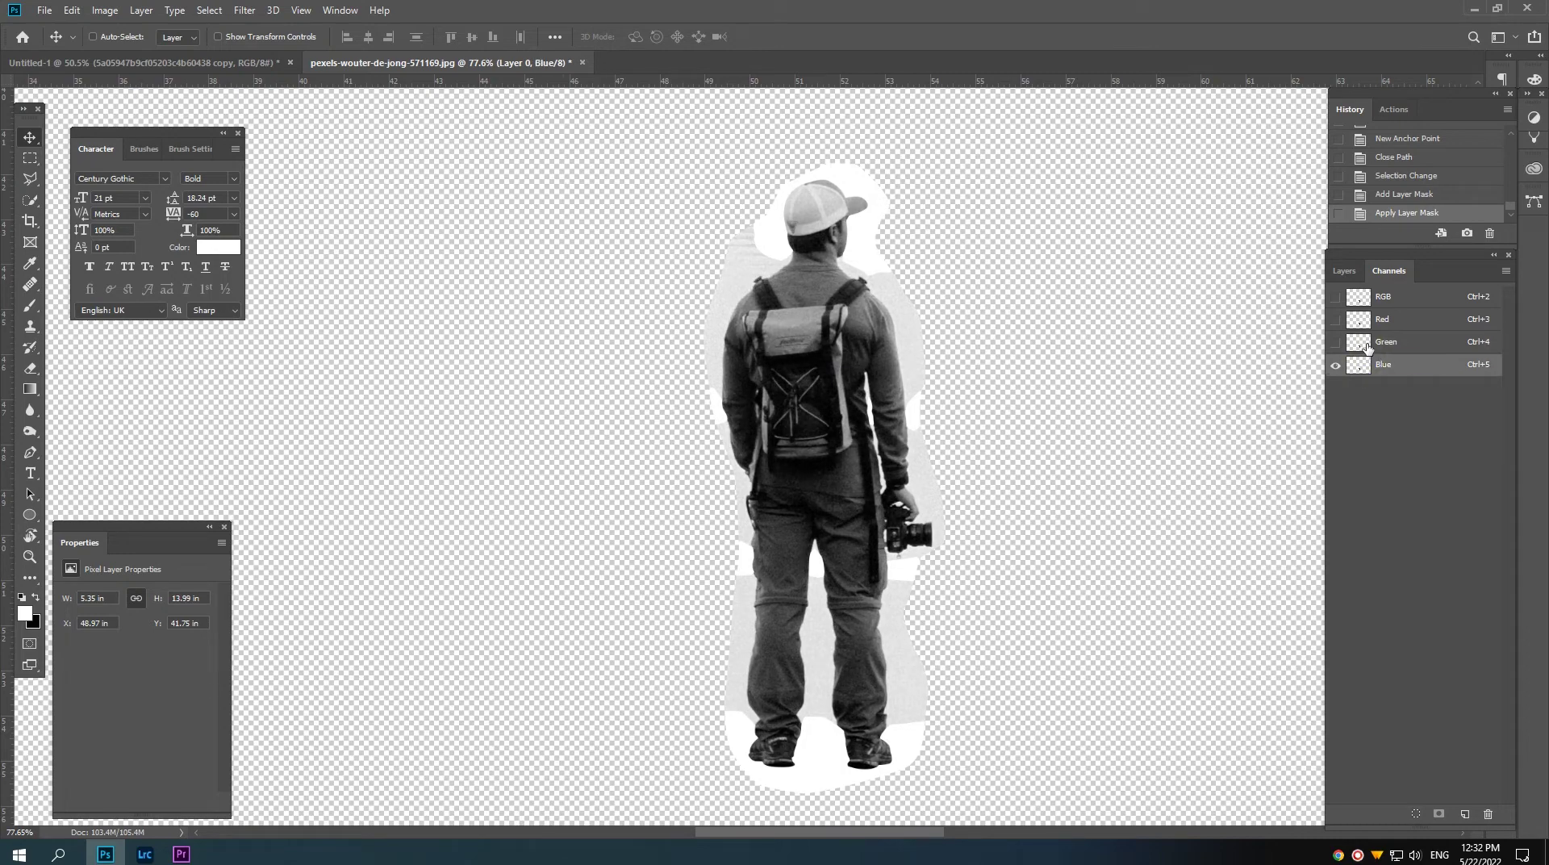
Step: Duplicate the Blue channel as Blue copy and show only that copy
{"action": "scroll", "coordinate": [823, 403], "scroll_direction": "up", "scroll_amount": 1}
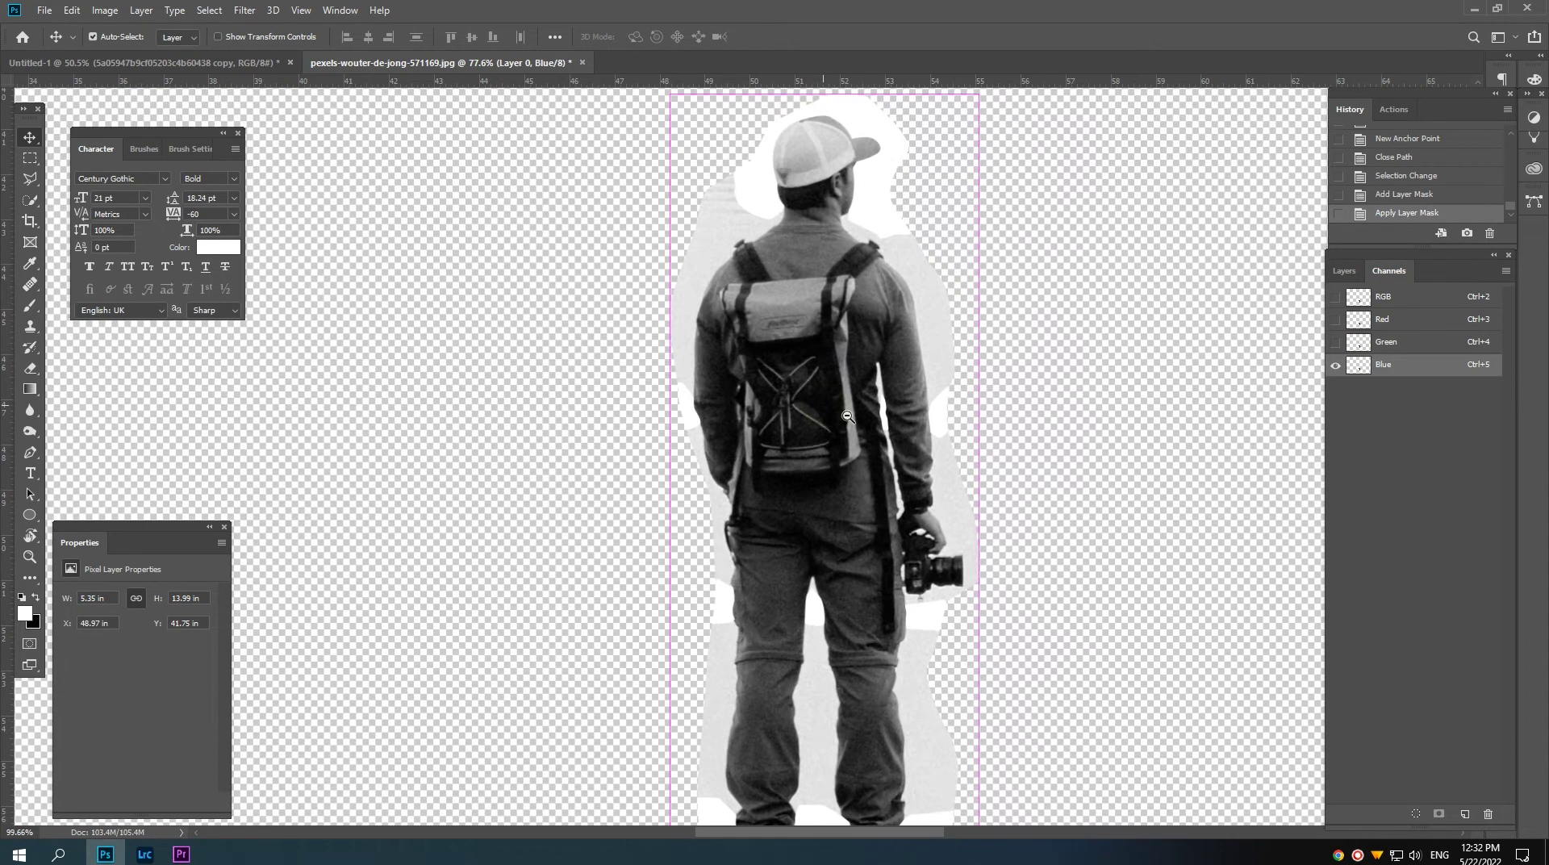
{"action": "scroll", "coordinate": [888, 403], "scroll_direction": "up", "scroll_amount": 1}
{"action": "right_click", "coordinate": [1410, 378]}
{"action": "left_click", "coordinate": [1421, 380]}
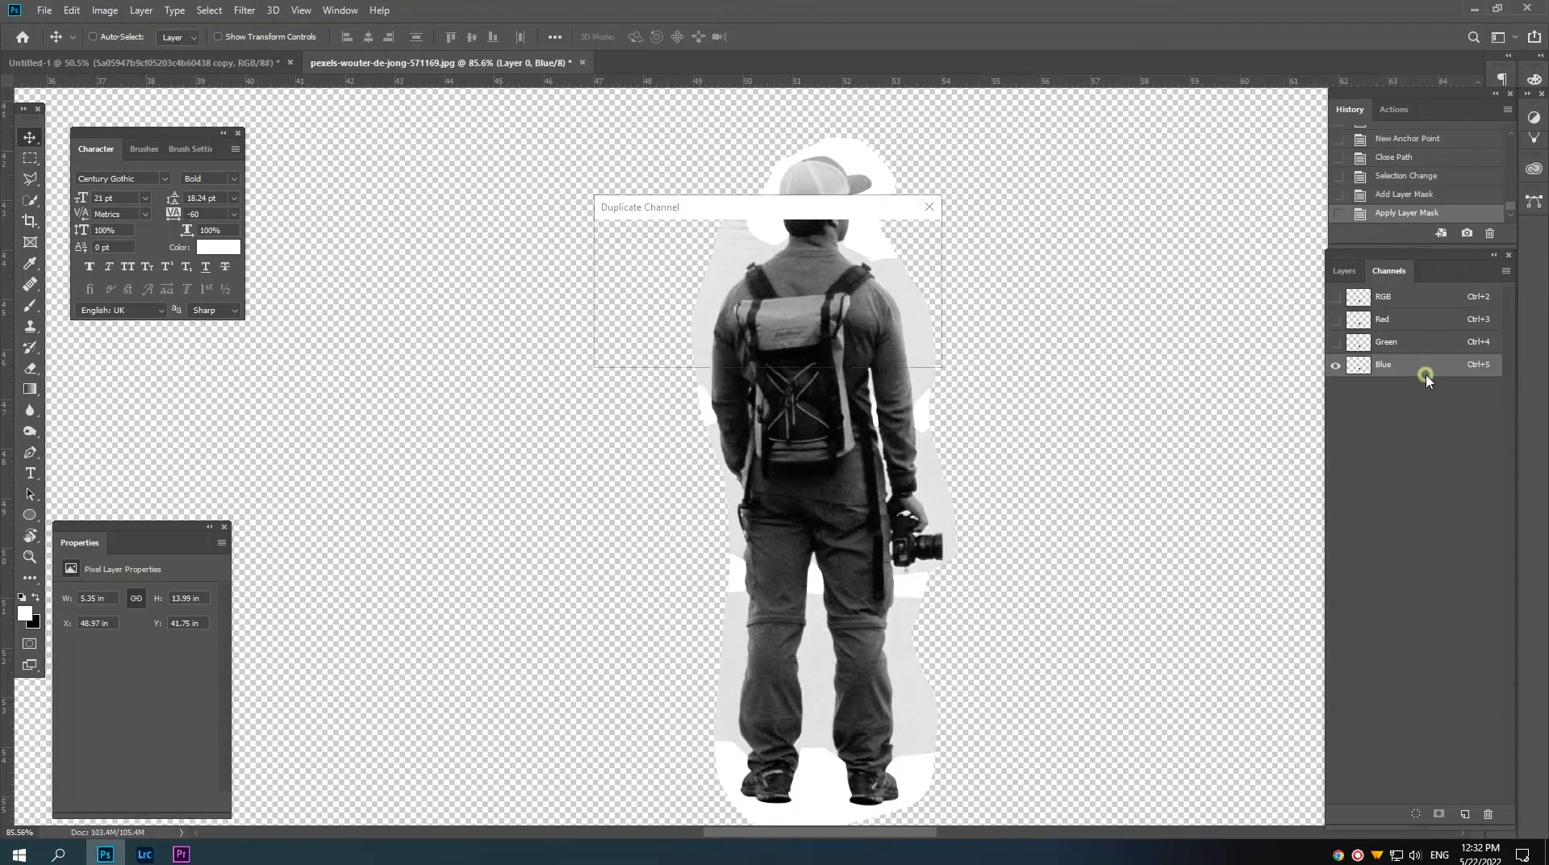
{"action": "left_click", "coordinate": [905, 240]}
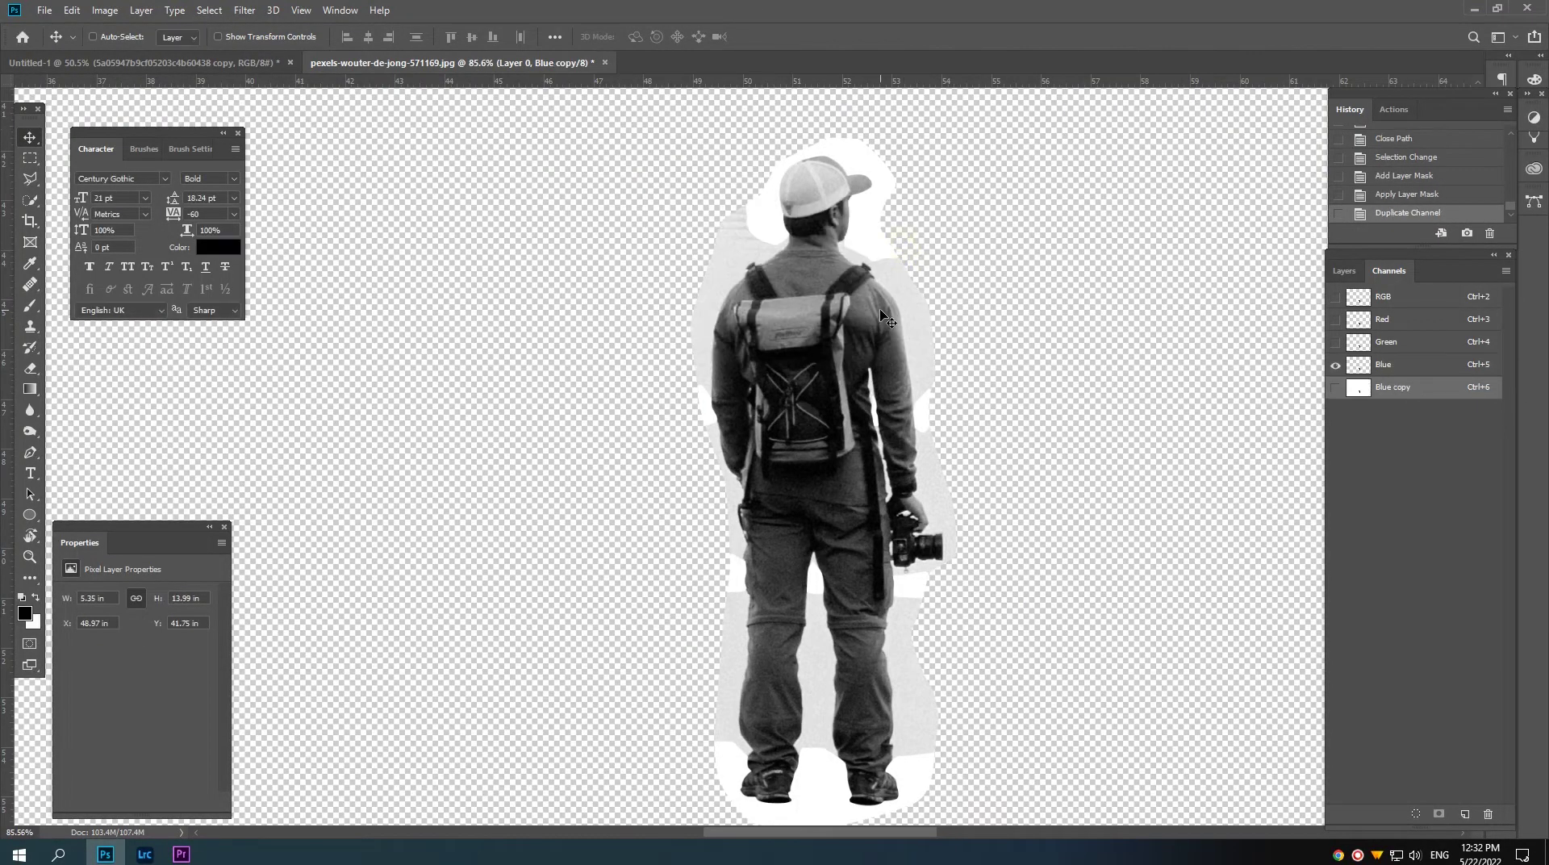
{"action": "left_click", "coordinate": [1336, 387]}
{"action": "left_click", "coordinate": [1336, 364]}
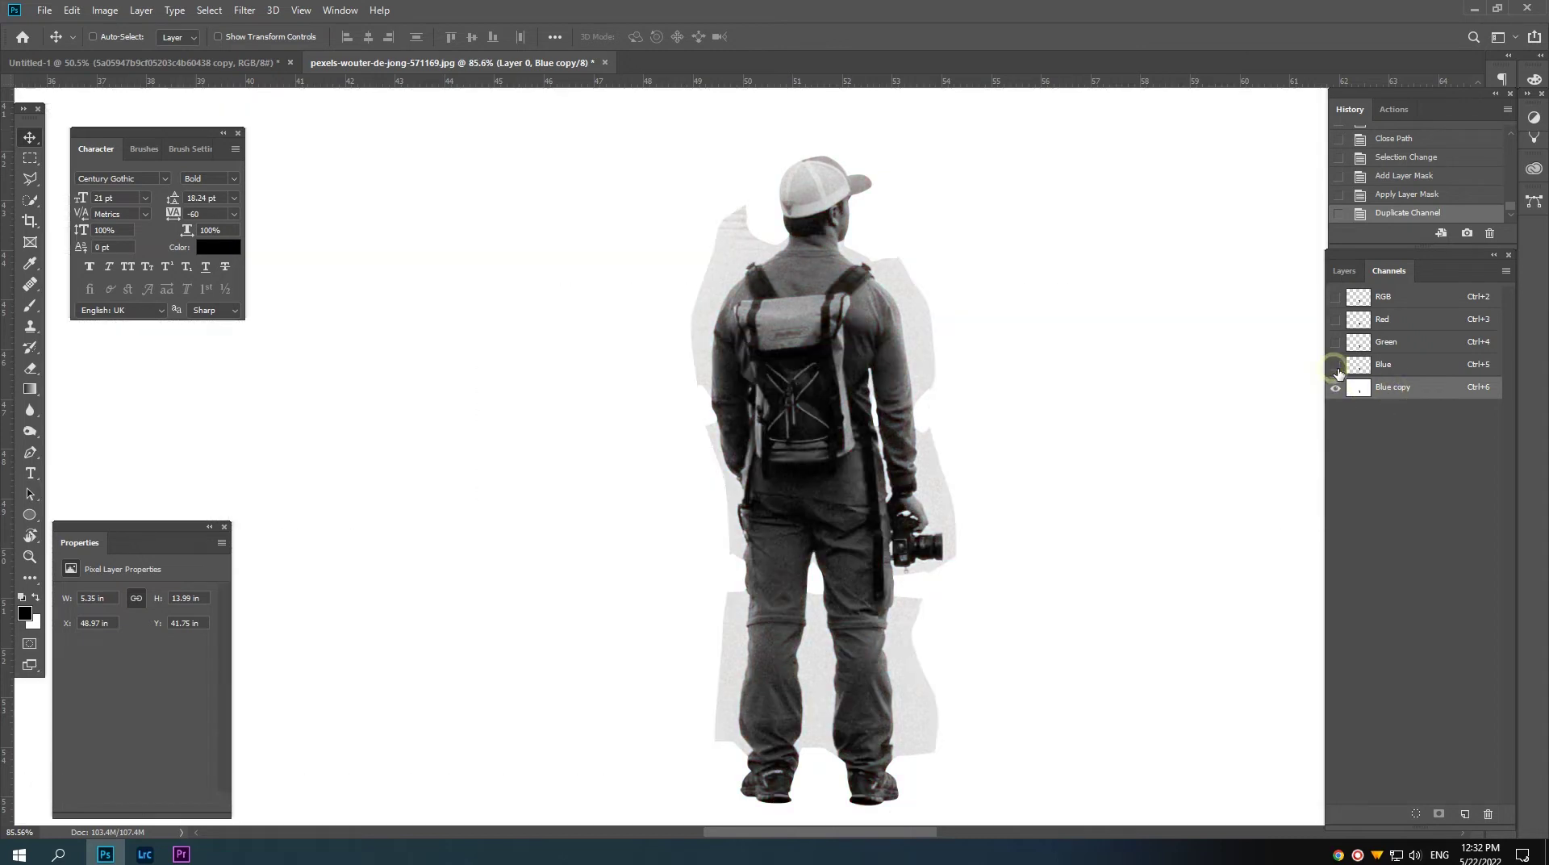
Step: Apply Levels with input values 171, 0.92 and 233 to the Blue copy channel
{"action": "key", "text": "ctrl+l"}
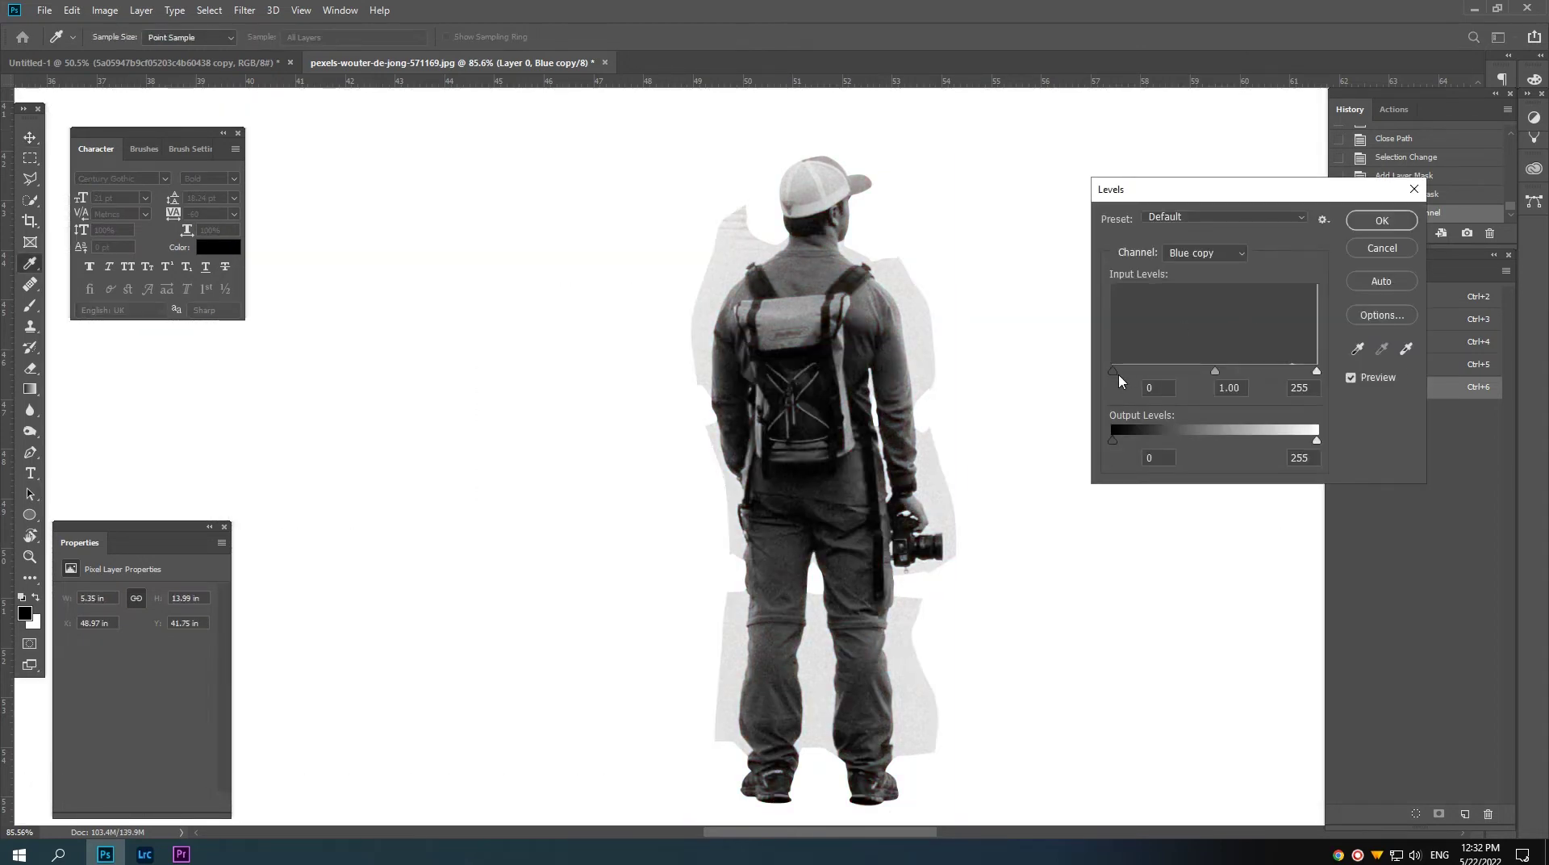
{"action": "left_click_drag", "start_coordinate": [1153, 371], "coordinate": [1303, 372]}
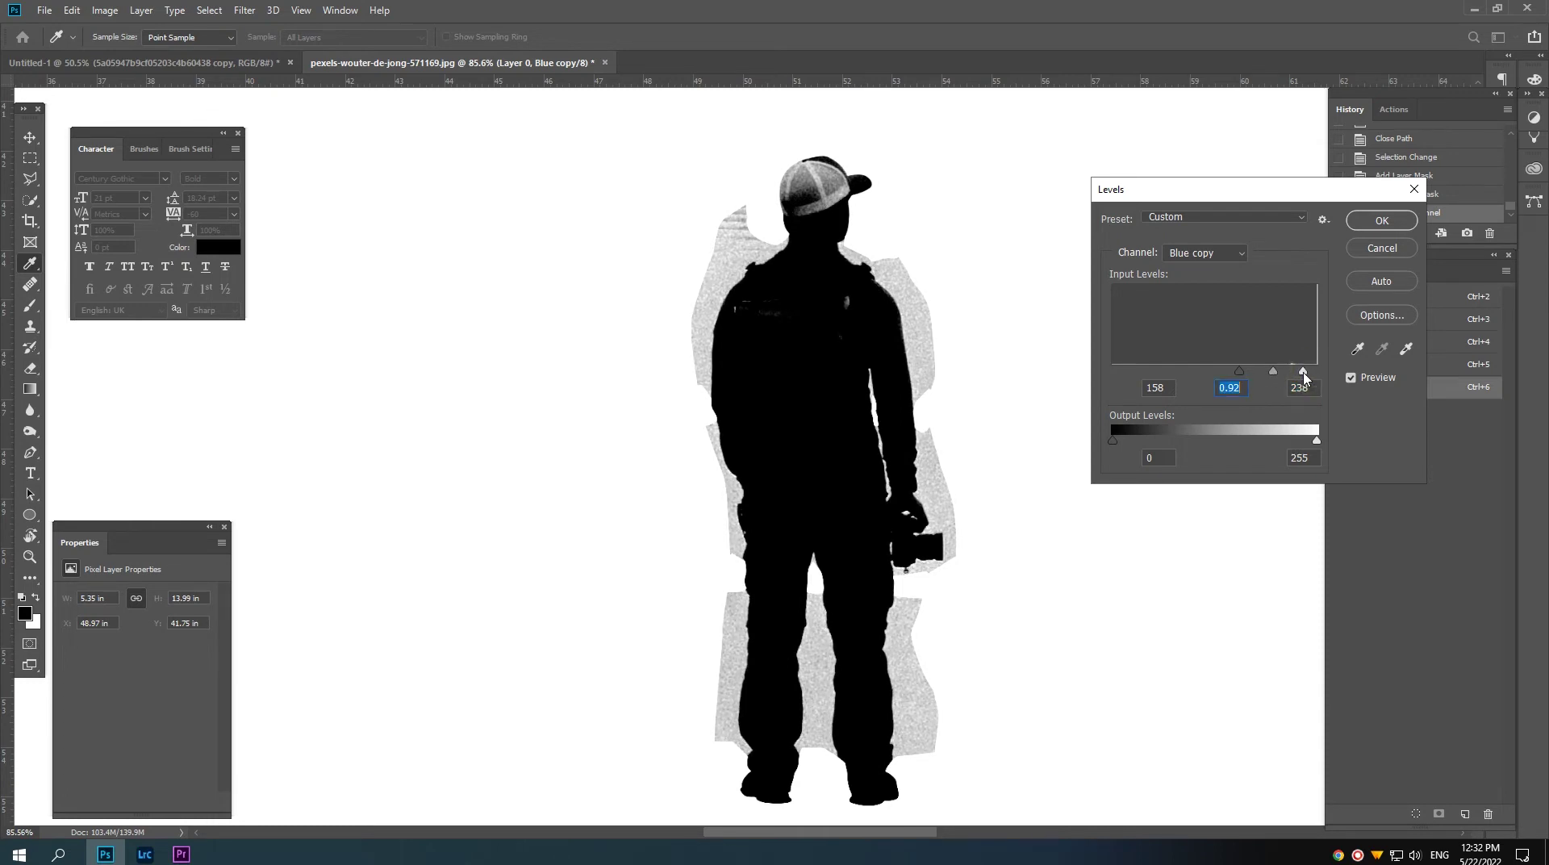
{"action": "left_click_drag", "start_coordinate": [1240, 372], "coordinate": [1295, 373]}
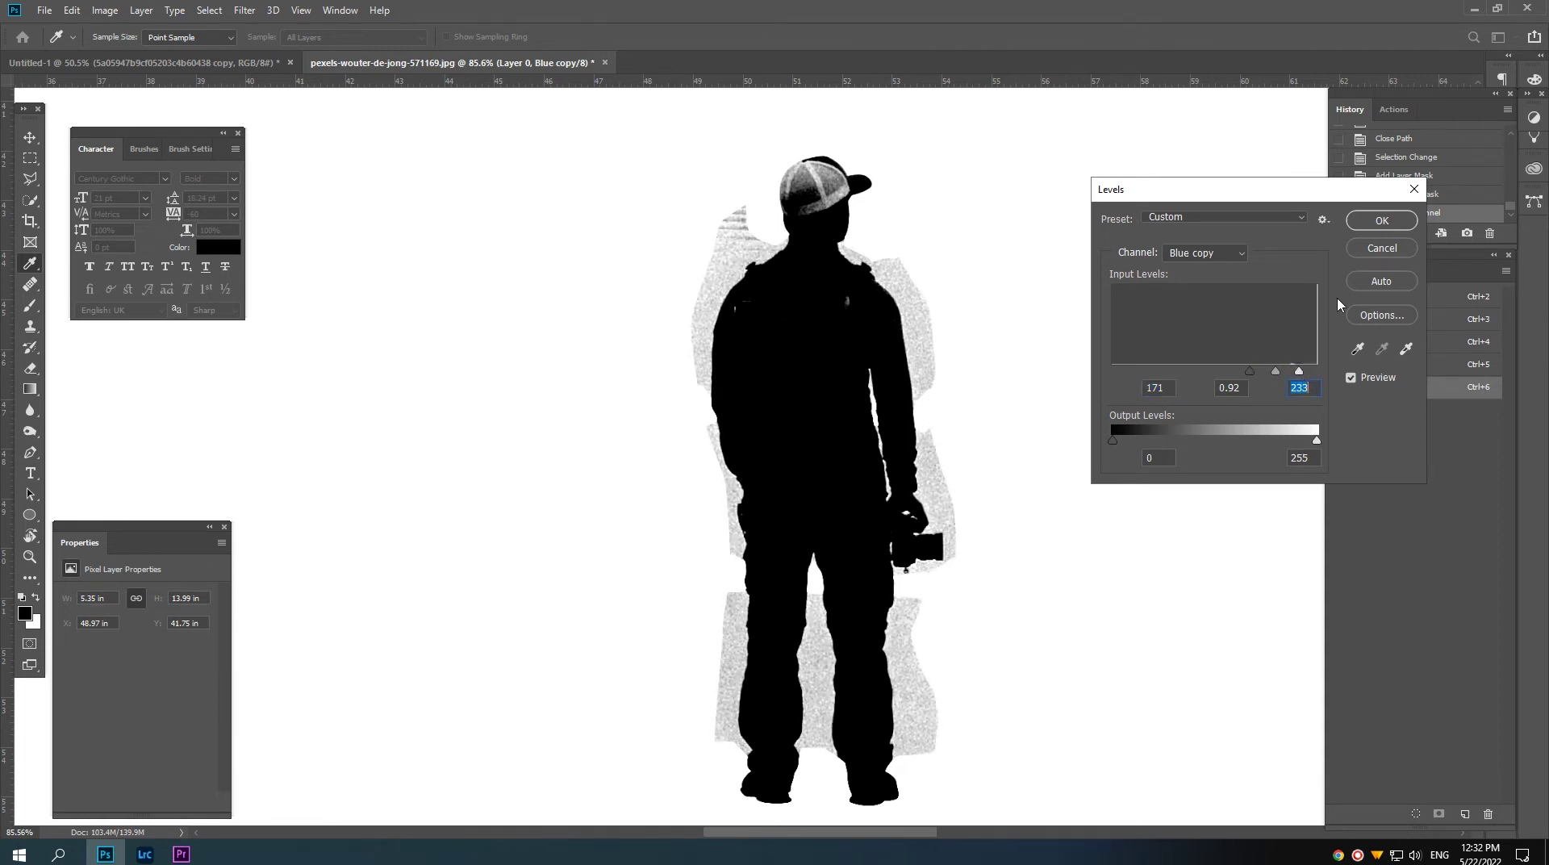
{"action": "left_click", "coordinate": [1378, 222]}
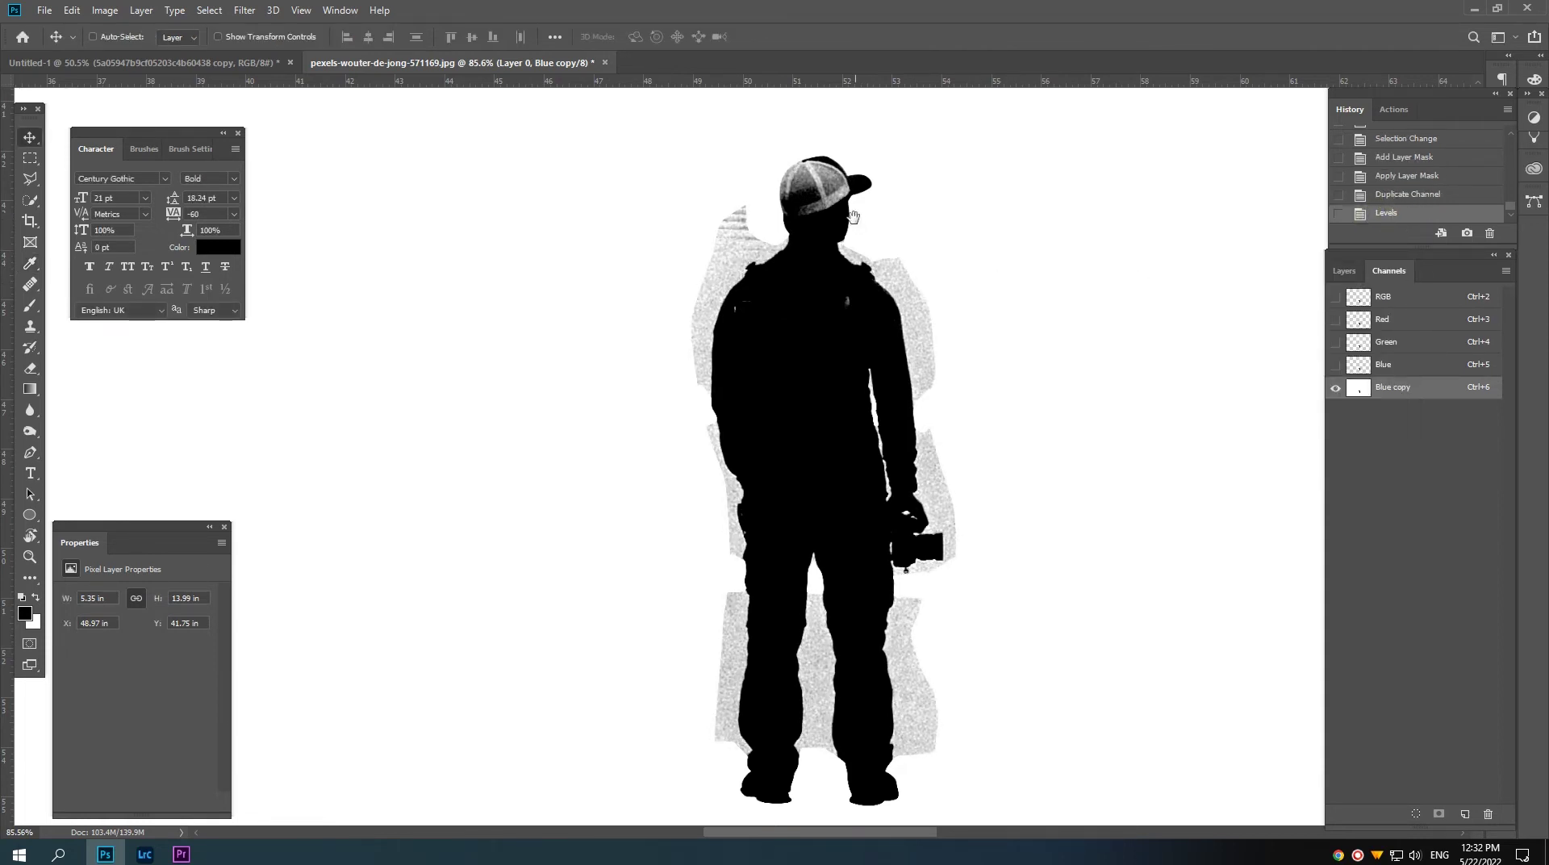
Step: Zoom in on the man's cap, briefly load his outline selection, then deselect
{"action": "left_click_drag", "start_coordinate": [853, 216], "coordinate": [727, 340]}
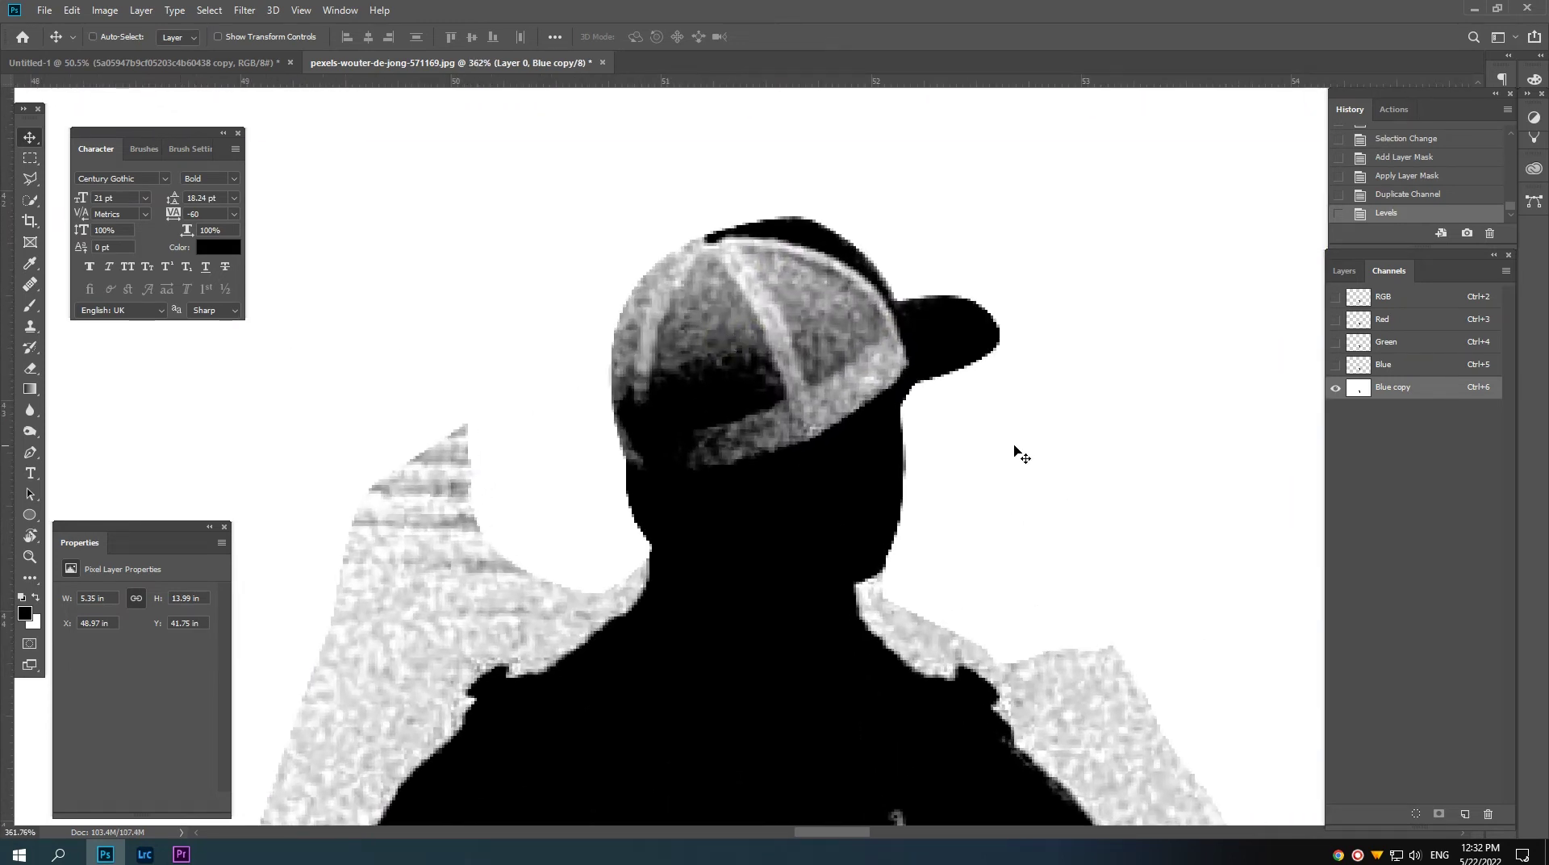
{"action": "left_click", "coordinate": [1343, 272]}
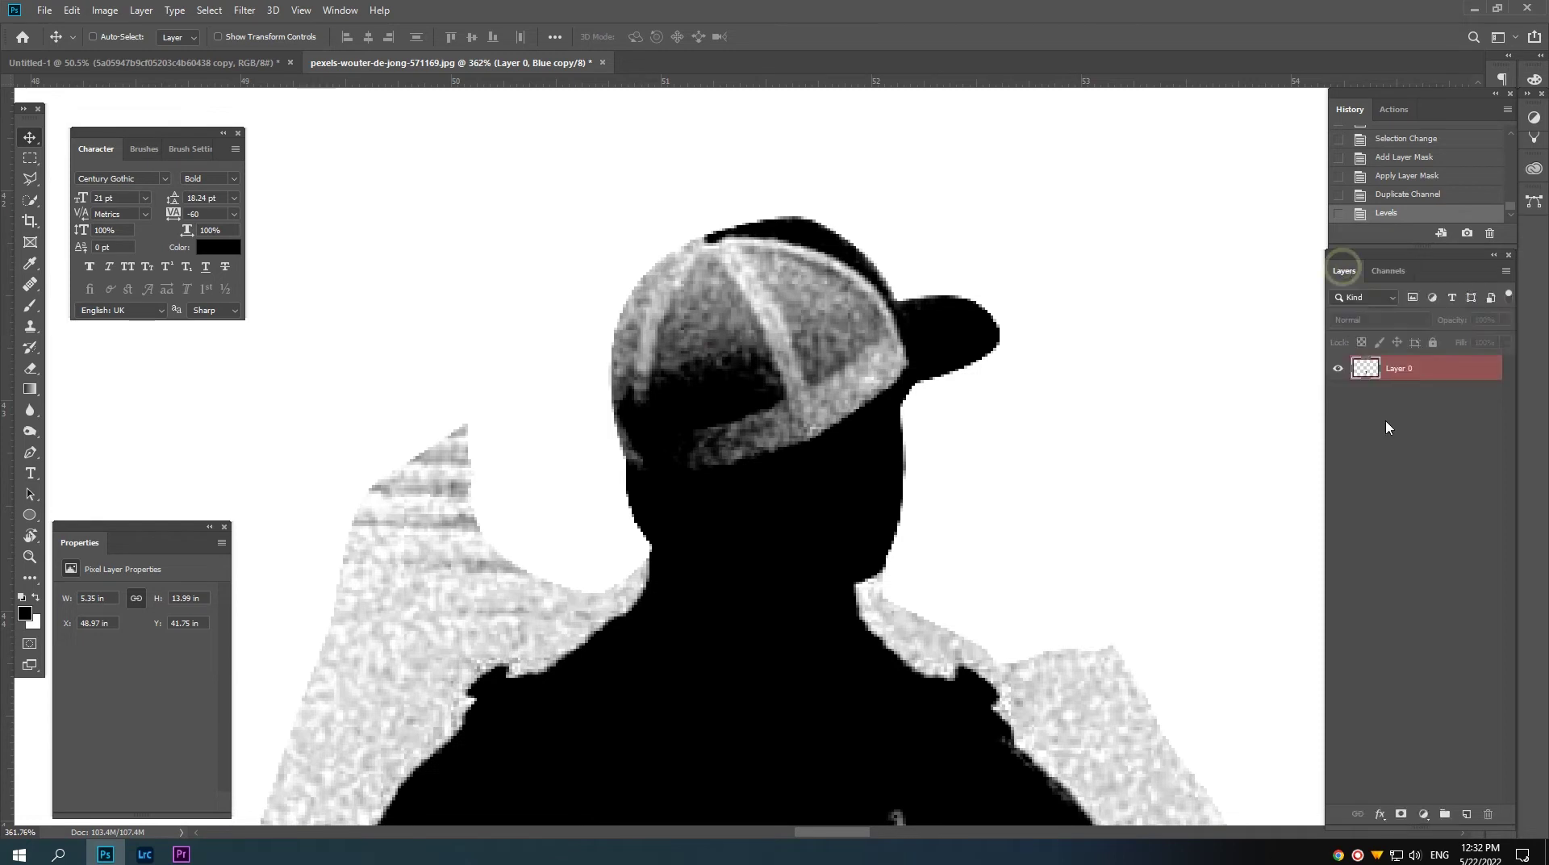
{"action": "left_click", "coordinate": [1366, 369], "text": "ctrl"}
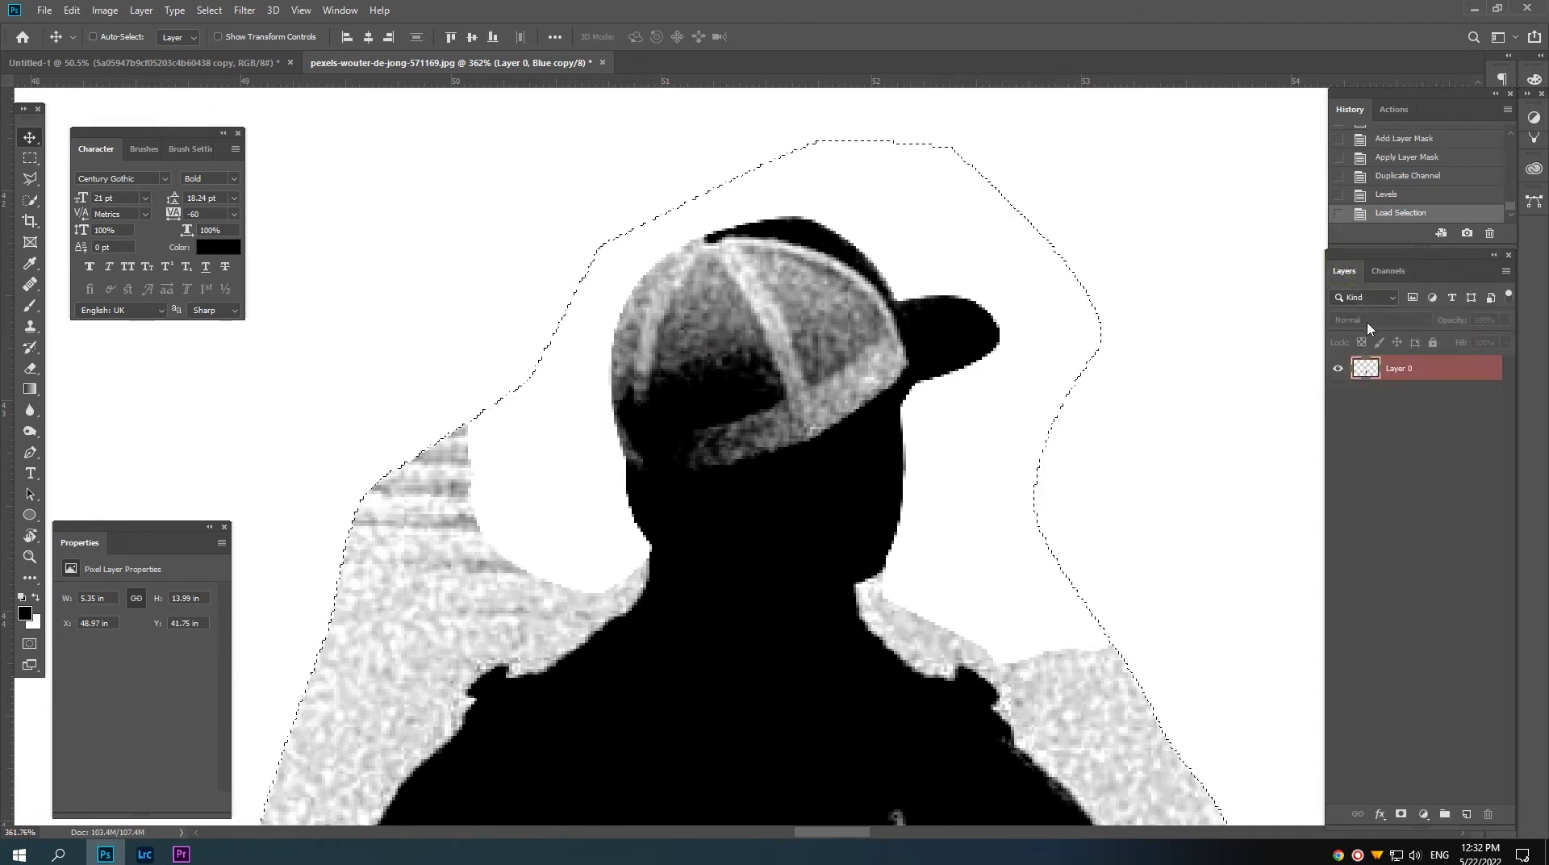
{"action": "key", "text": "ctrl+d"}
{"action": "left_click", "coordinate": [1388, 271]}
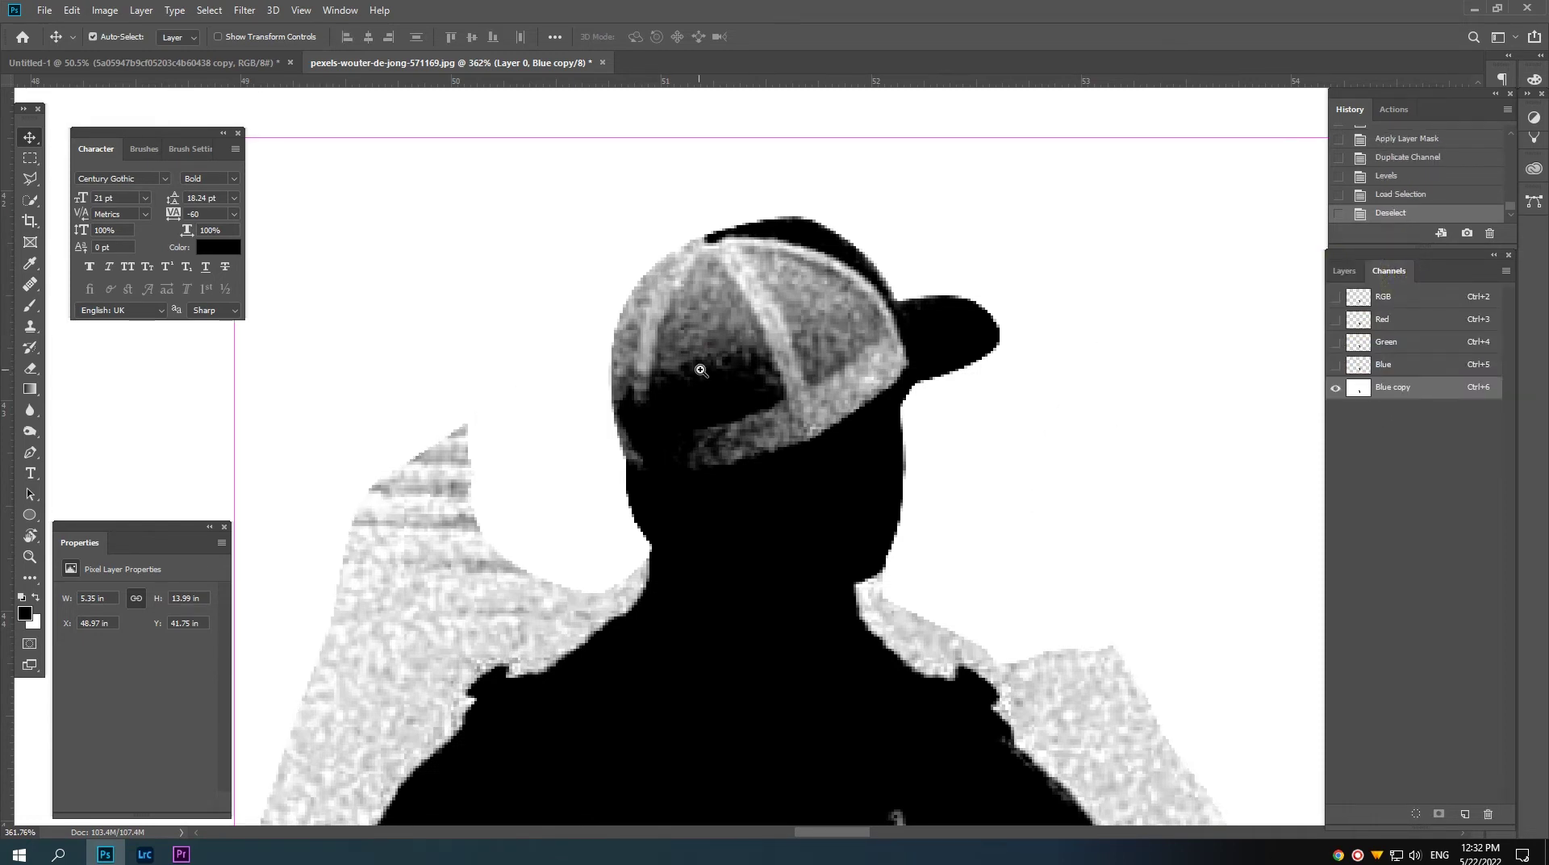
{"action": "scroll", "coordinate": [709, 360], "scroll_direction": "up", "scroll_amount": 1}
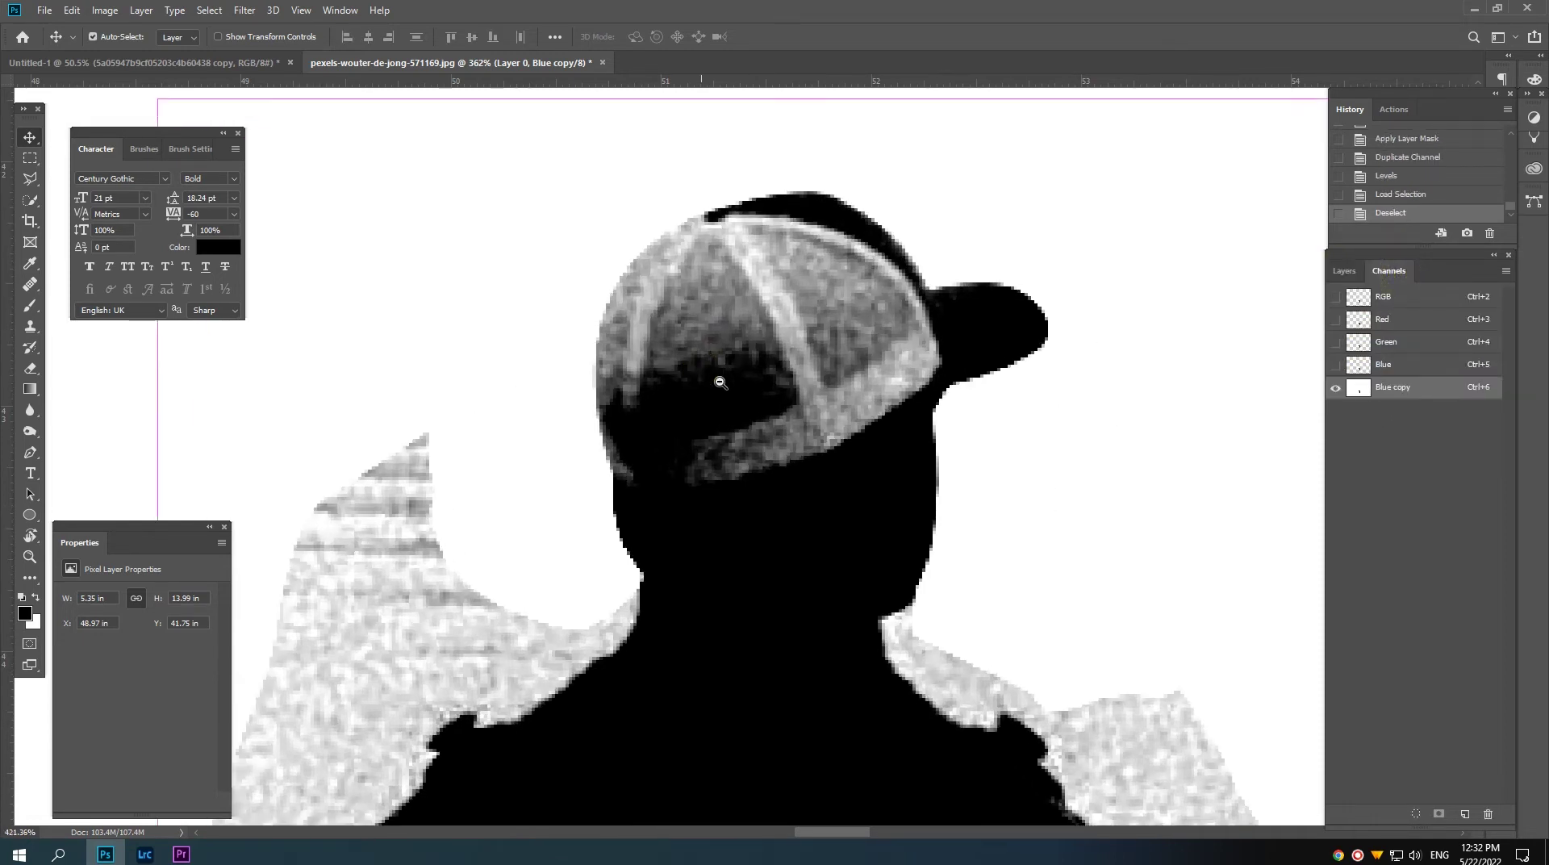
Step: Set up a soft round Brush at 10 px and full opacity
{"action": "right_click", "coordinate": [32, 305]}
{"action": "left_click", "coordinate": [76, 312]}
{"action": "right_click", "coordinate": [613, 474]}
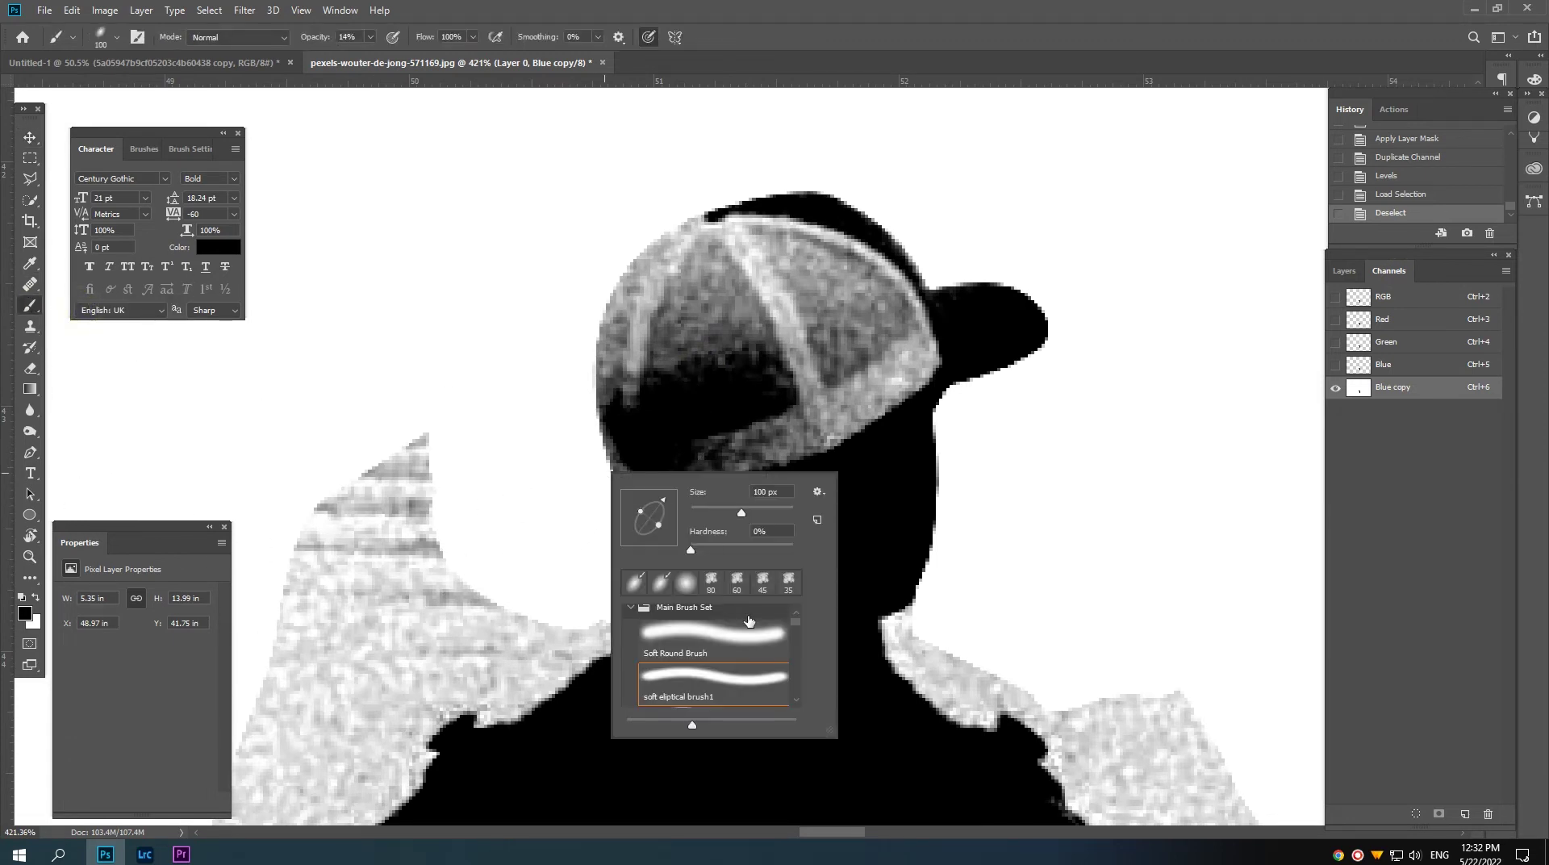
{"action": "scroll", "coordinate": [699, 668], "scroll_direction": "down", "scroll_amount": 1}
{"action": "scroll", "coordinate": [699, 668], "scroll_direction": "down", "scroll_amount": 1}
{"action": "double_click", "coordinate": [695, 672]}
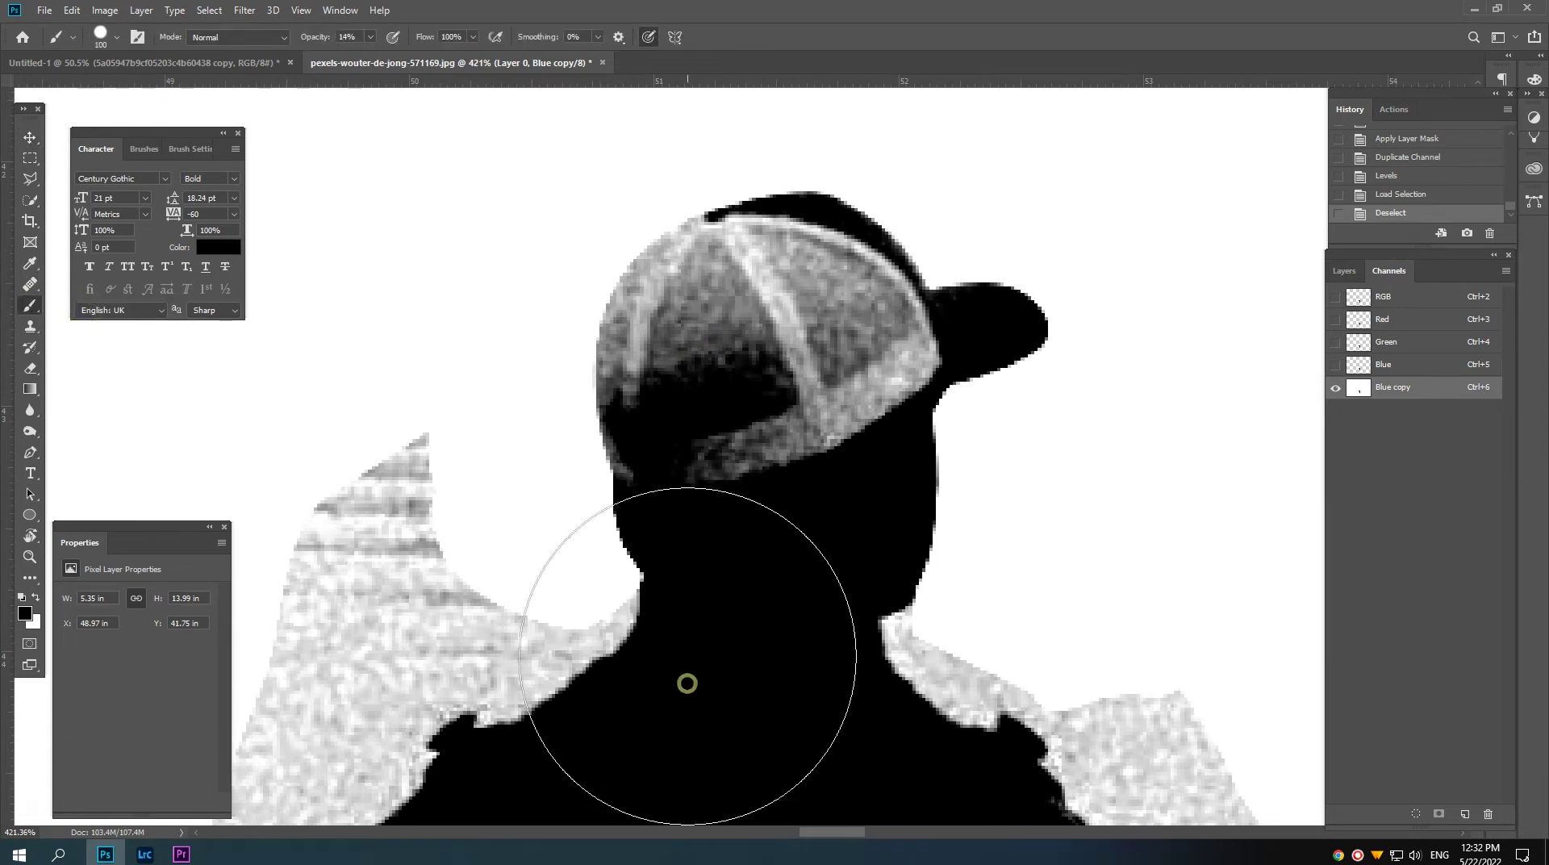
{"action": "key", "text": "bracketleft"}
{"action": "key", "text": "bracketleft"}
{"action": "key", "text": "bracketleft"}
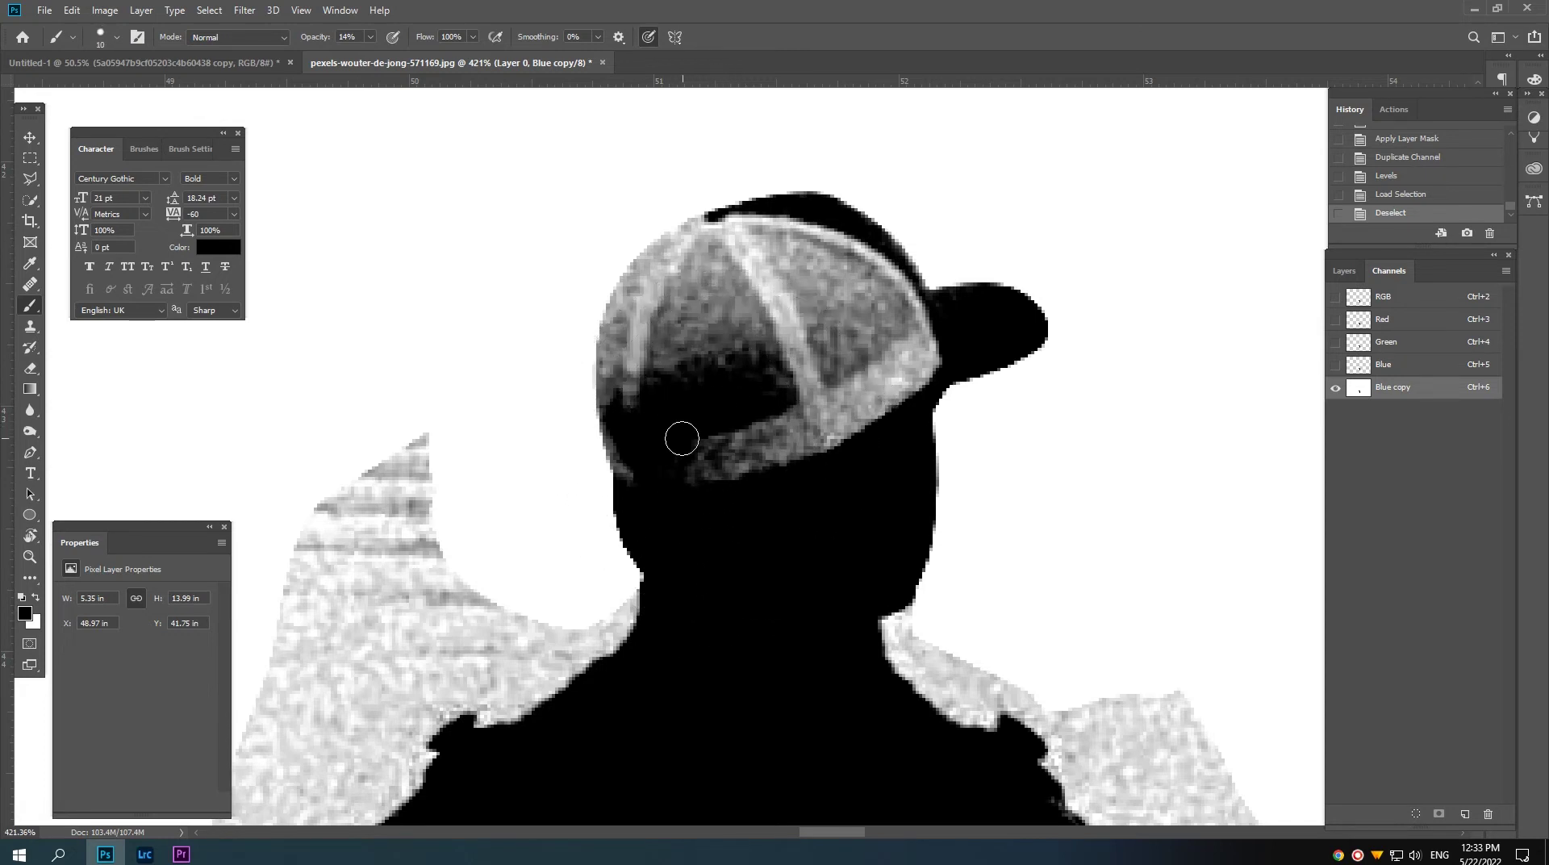
{"action": "left_click", "coordinate": [621, 464]}
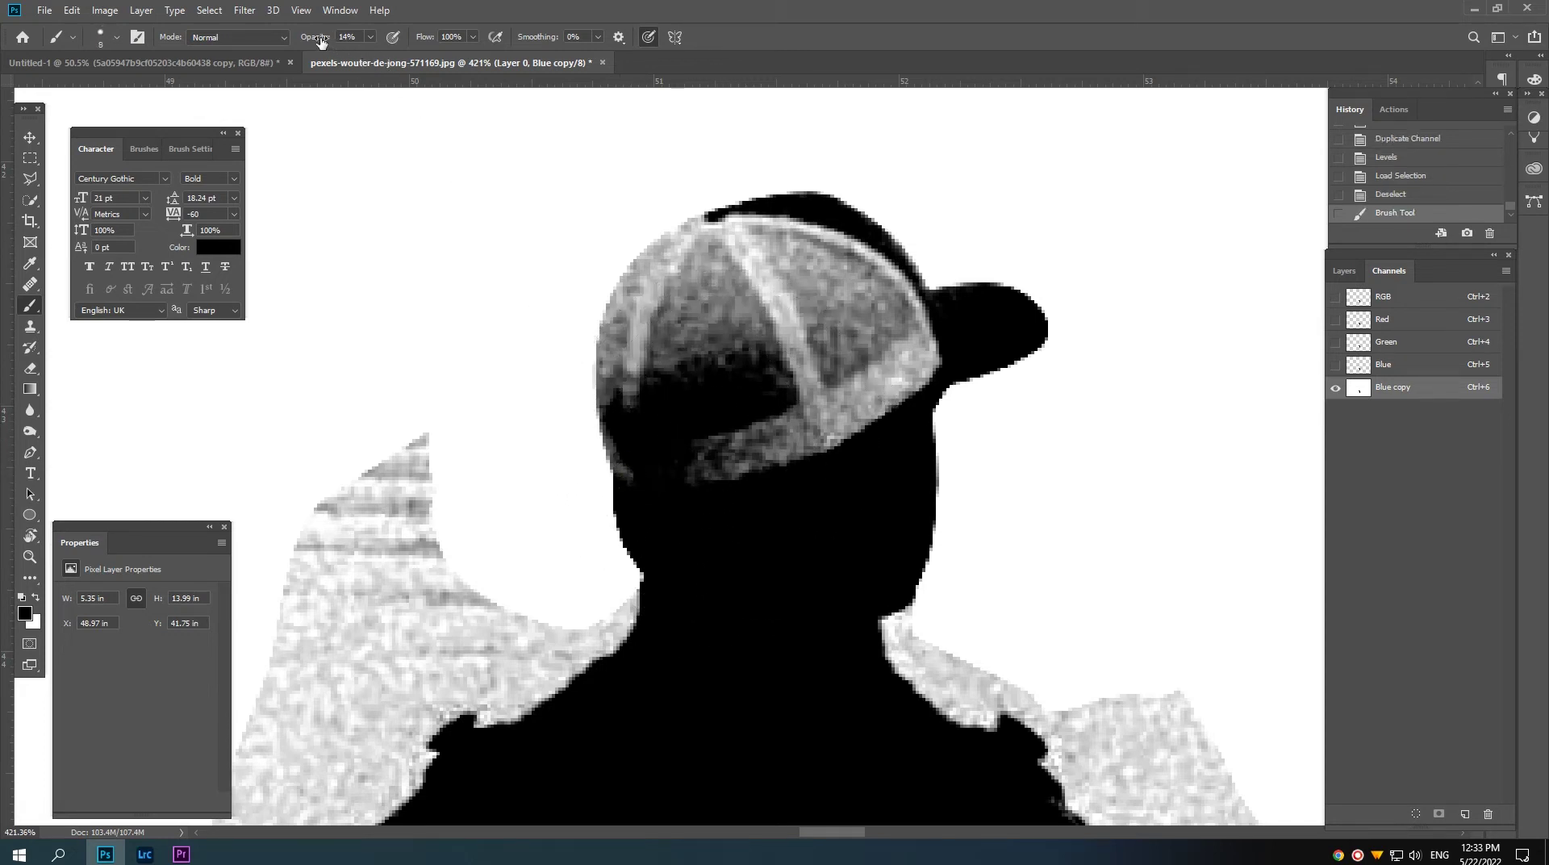
{"action": "left_click_drag", "start_coordinate": [320, 40], "coordinate": [390, 40]}
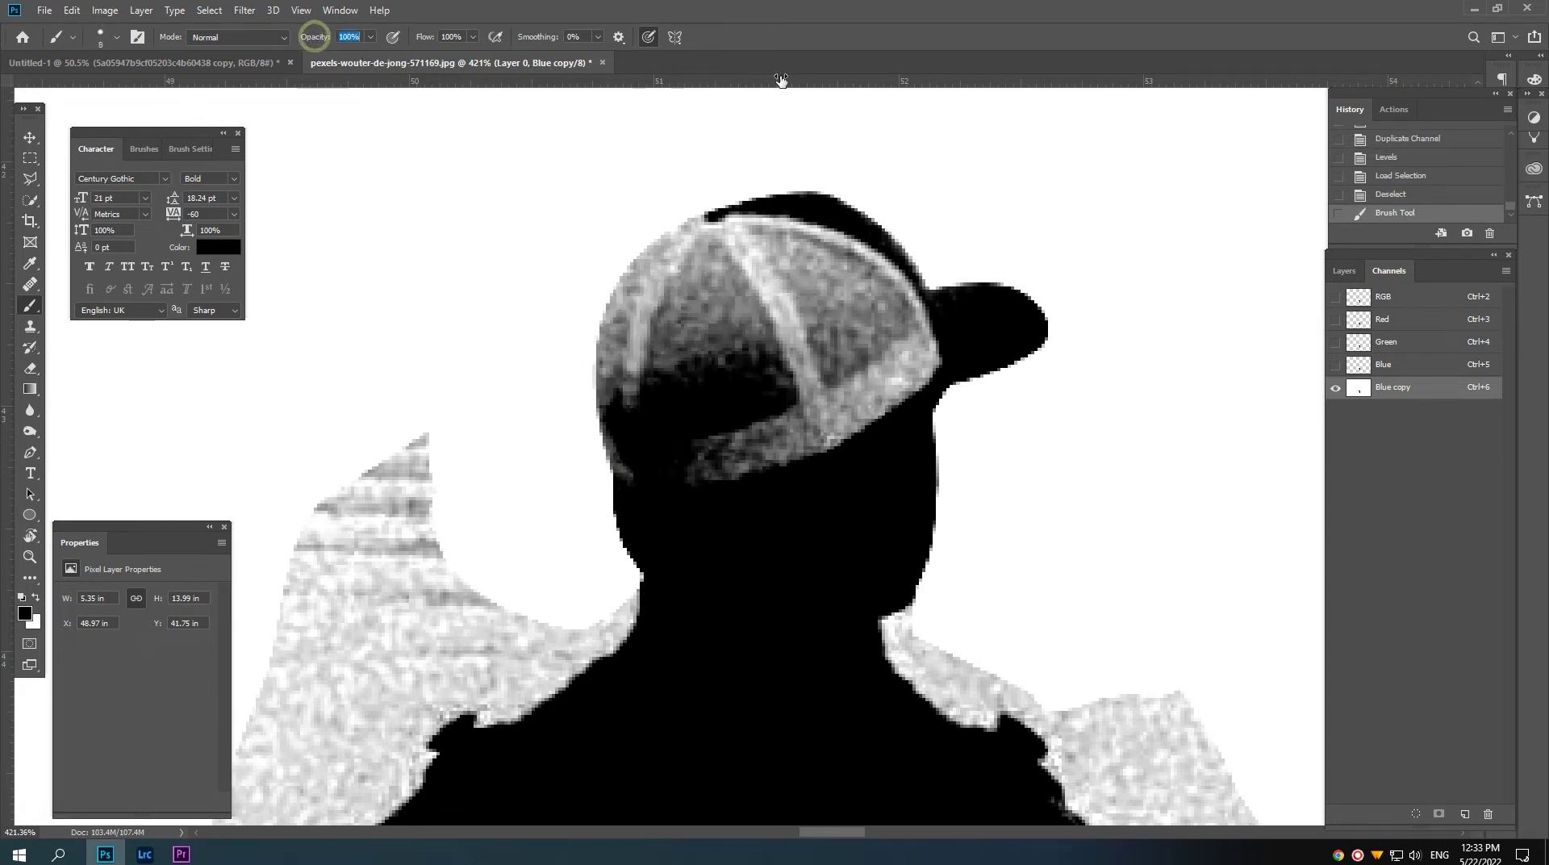
Step: Paint the grey cap edges, cap crown and torso speck solid black in Blue copy
{"action": "left_click", "coordinate": [618, 445]}
{"action": "left_click", "coordinate": [612, 405]}
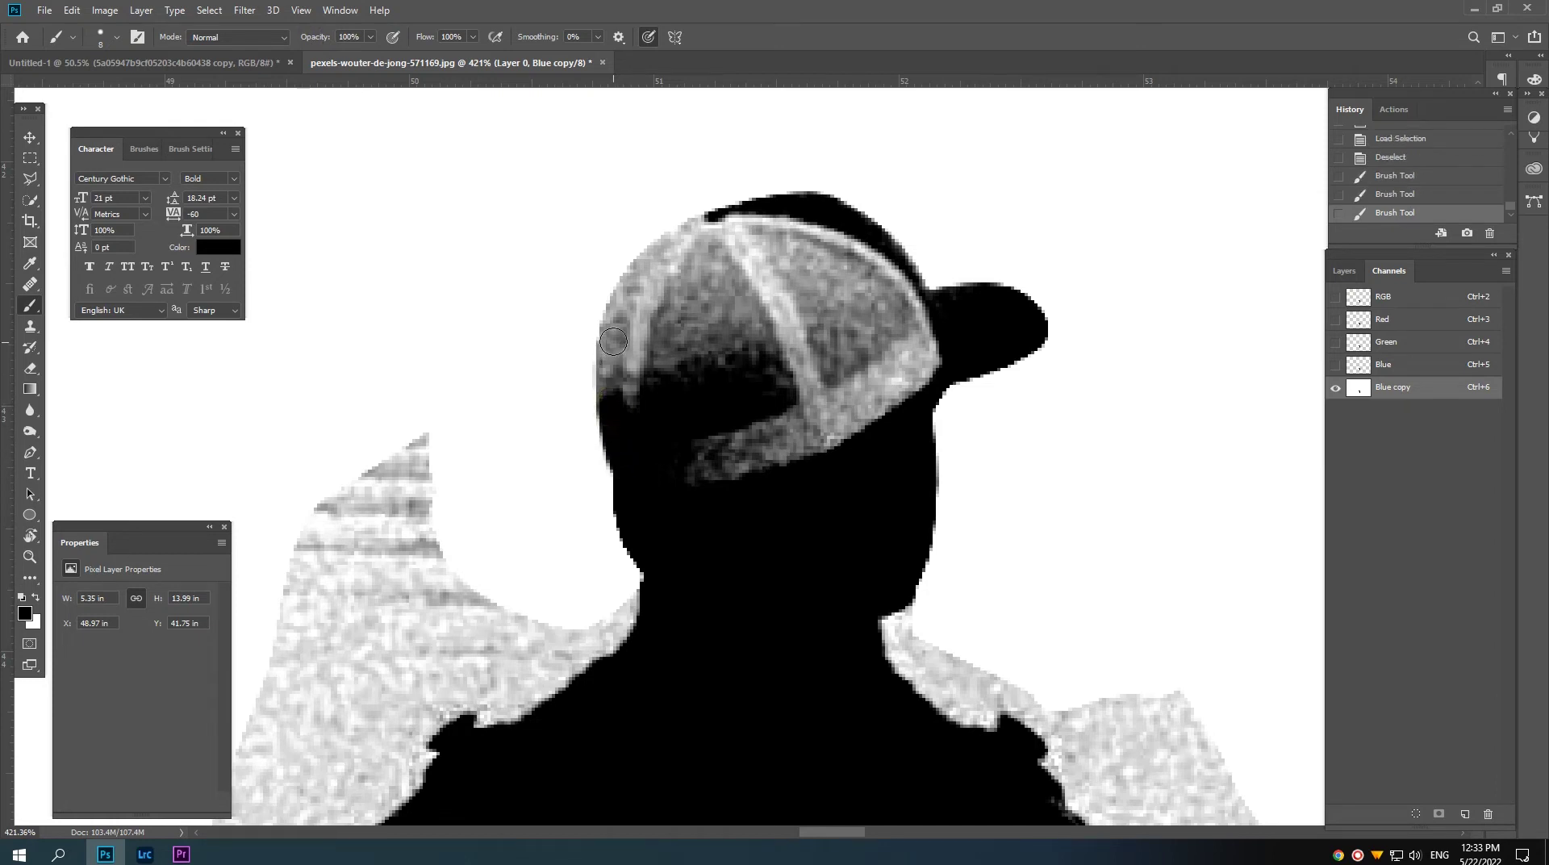
{"action": "left_click", "coordinate": [612, 343], "text": "shift"}
{"action": "mouse_move", "coordinate": [628, 294]}
{"action": "left_mouse_down"}
{"action": "mouse_move", "coordinate": [643, 256]}
{"action": "mouse_move", "coordinate": [756, 224]}
{"action": "mouse_move", "coordinate": [855, 263]}
{"action": "mouse_move", "coordinate": [926, 349]}
{"action": "mouse_move", "coordinate": [870, 391]}
{"action": "mouse_move", "coordinate": [887, 295]}
{"action": "mouse_move", "coordinate": [860, 391]}
{"action": "left_mouse_up"}
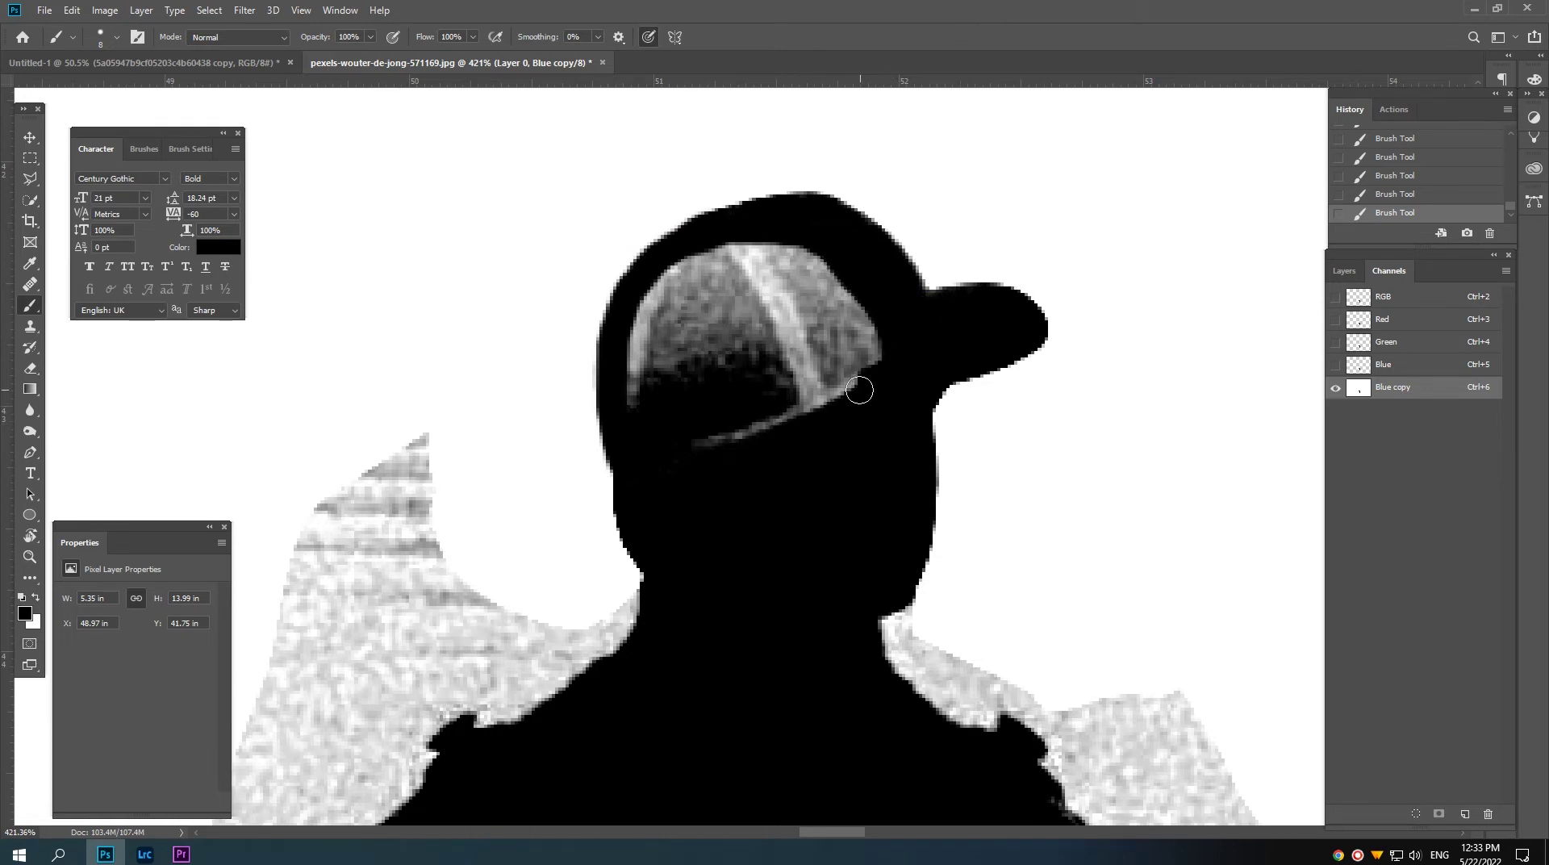
{"action": "key", "text": "bracketright"}
{"action": "key", "text": "bracketright"}
{"action": "key", "text": "bracketright"}
{"action": "mouse_move", "coordinate": [798, 312]}
{"action": "left_mouse_down"}
{"action": "mouse_move", "coordinate": [789, 381]}
{"action": "mouse_move", "coordinate": [737, 266]}
{"action": "mouse_move", "coordinate": [661, 332]}
{"action": "mouse_move", "coordinate": [775, 463]}
{"action": "mouse_move", "coordinate": [709, 369]}
{"action": "left_mouse_up"}
{"action": "scroll", "coordinate": [771, 459], "scroll_direction": "down", "scroll_amount": 3}
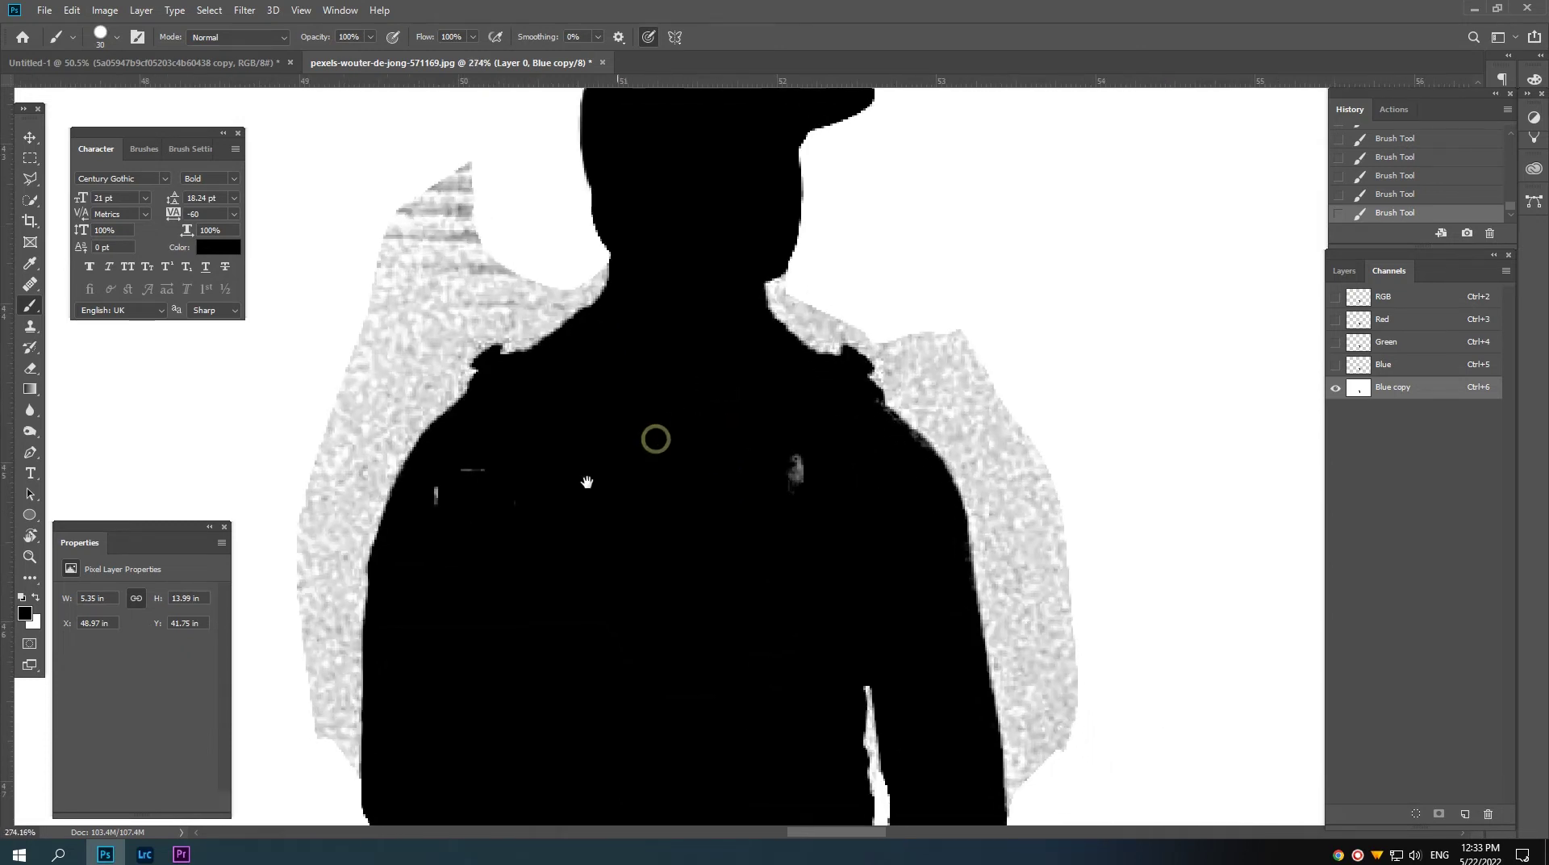
{"action": "left_click_drag", "start_coordinate": [771, 468], "coordinate": [819, 481]}
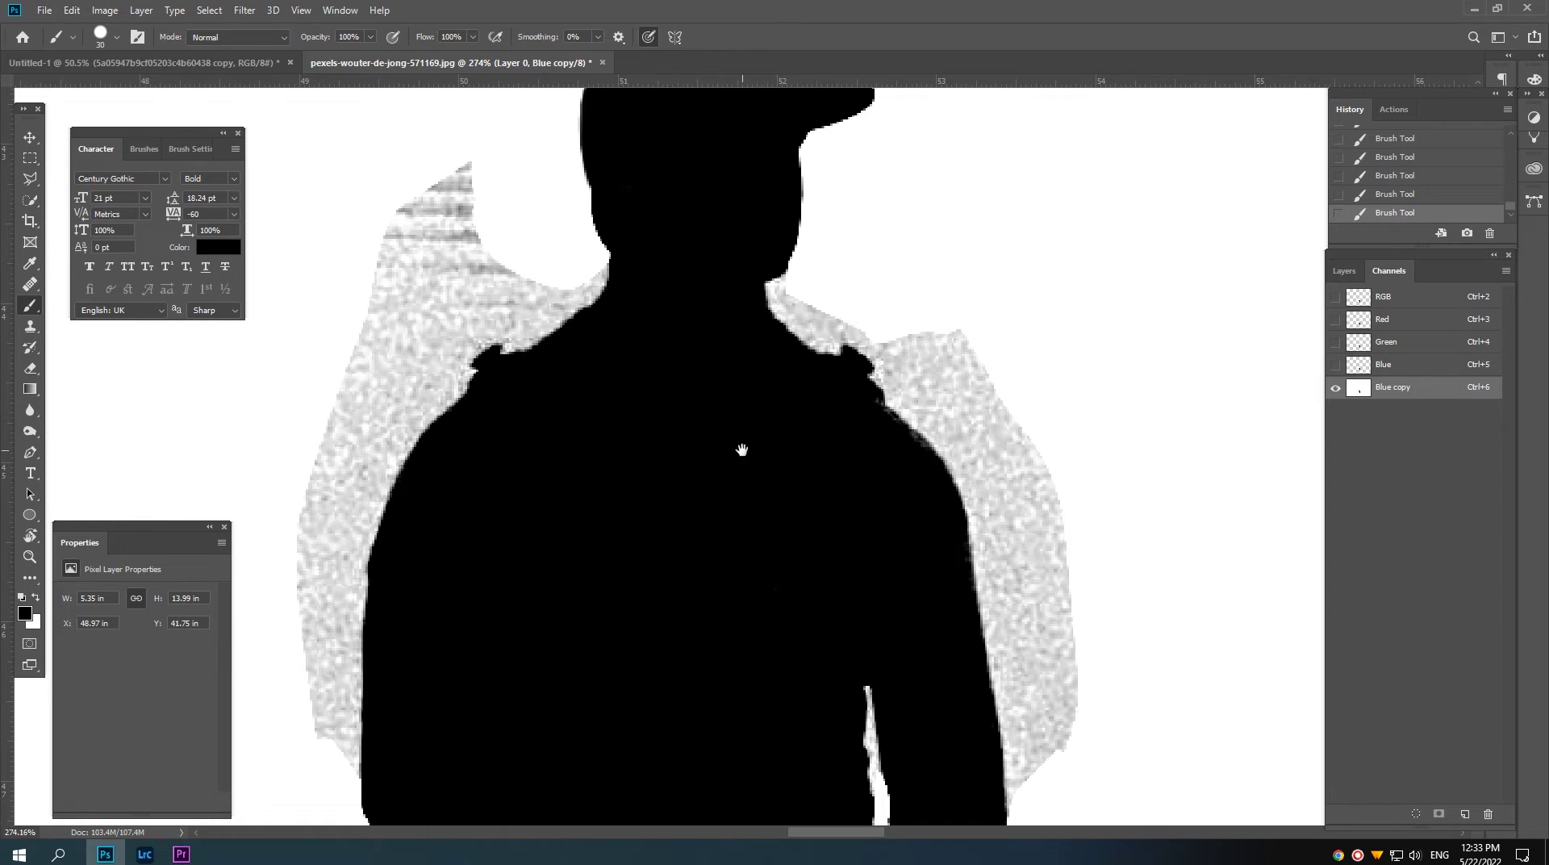
{"action": "scroll", "coordinate": [743, 449], "scroll_direction": "up", "scroll_amount": 2}
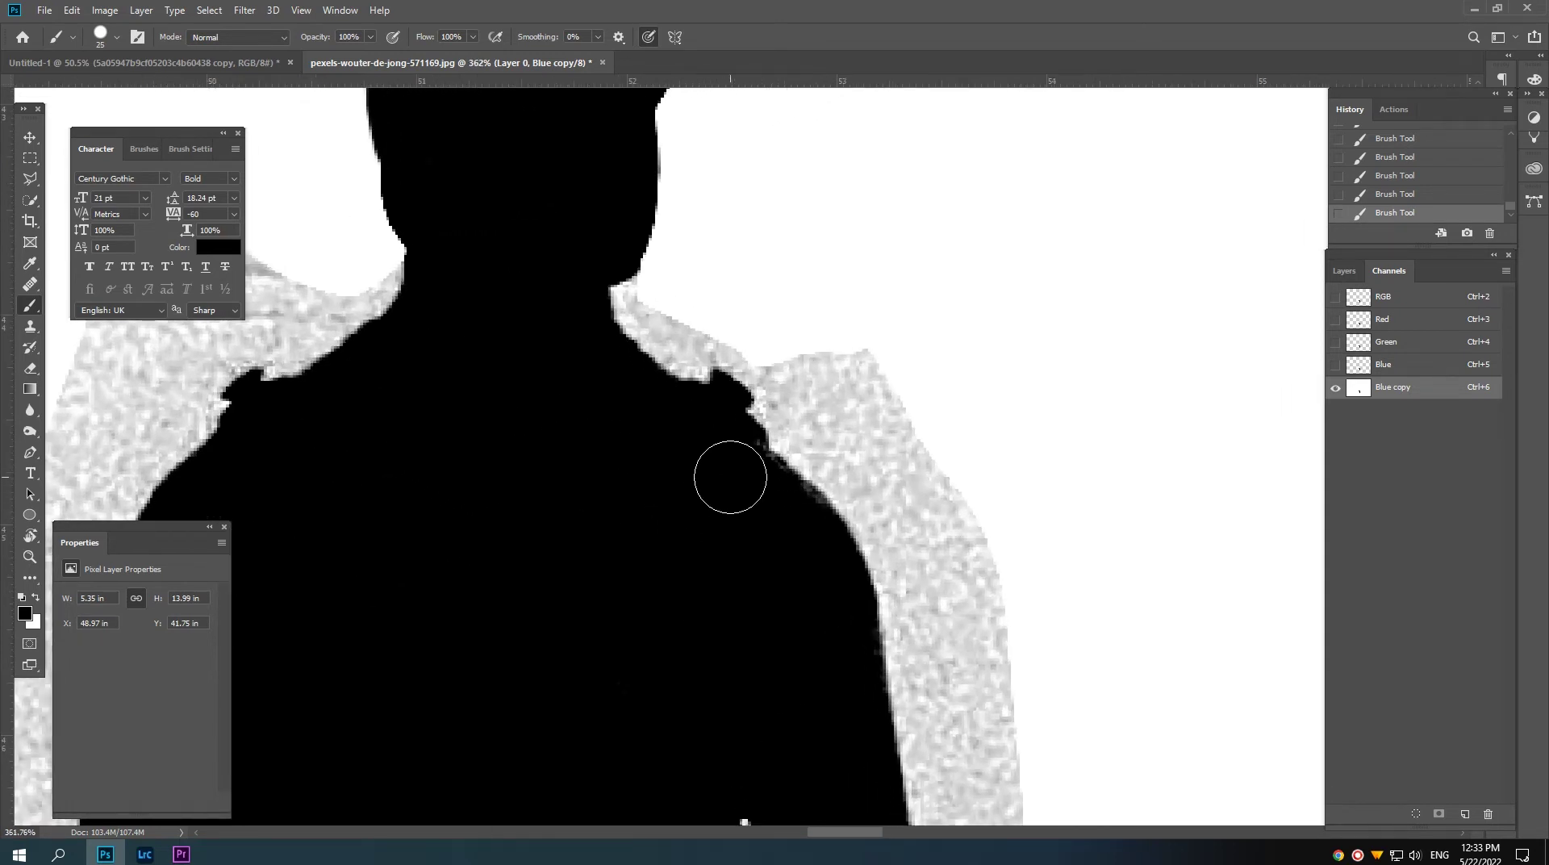
{"action": "key", "text": "bracketleft"}
{"action": "key", "text": "bracketleft"}
{"action": "key", "text": "bracketleft"}
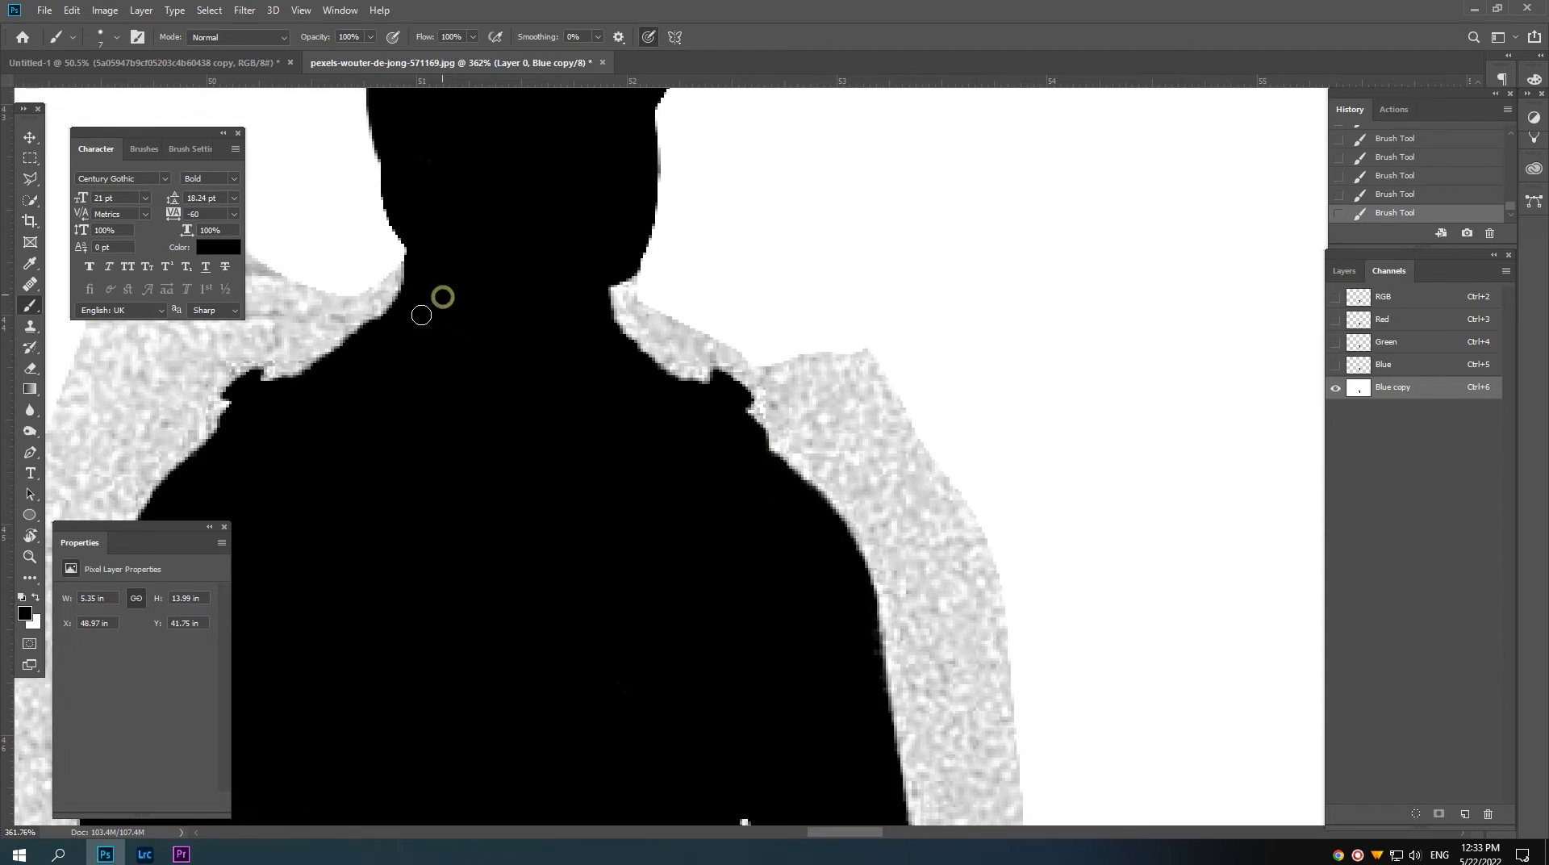
Step: Pan down over the torso and legs, then load Blue copy as a selection
{"action": "left_click_drag", "start_coordinate": [594, 726], "coordinate": [691, 344]}
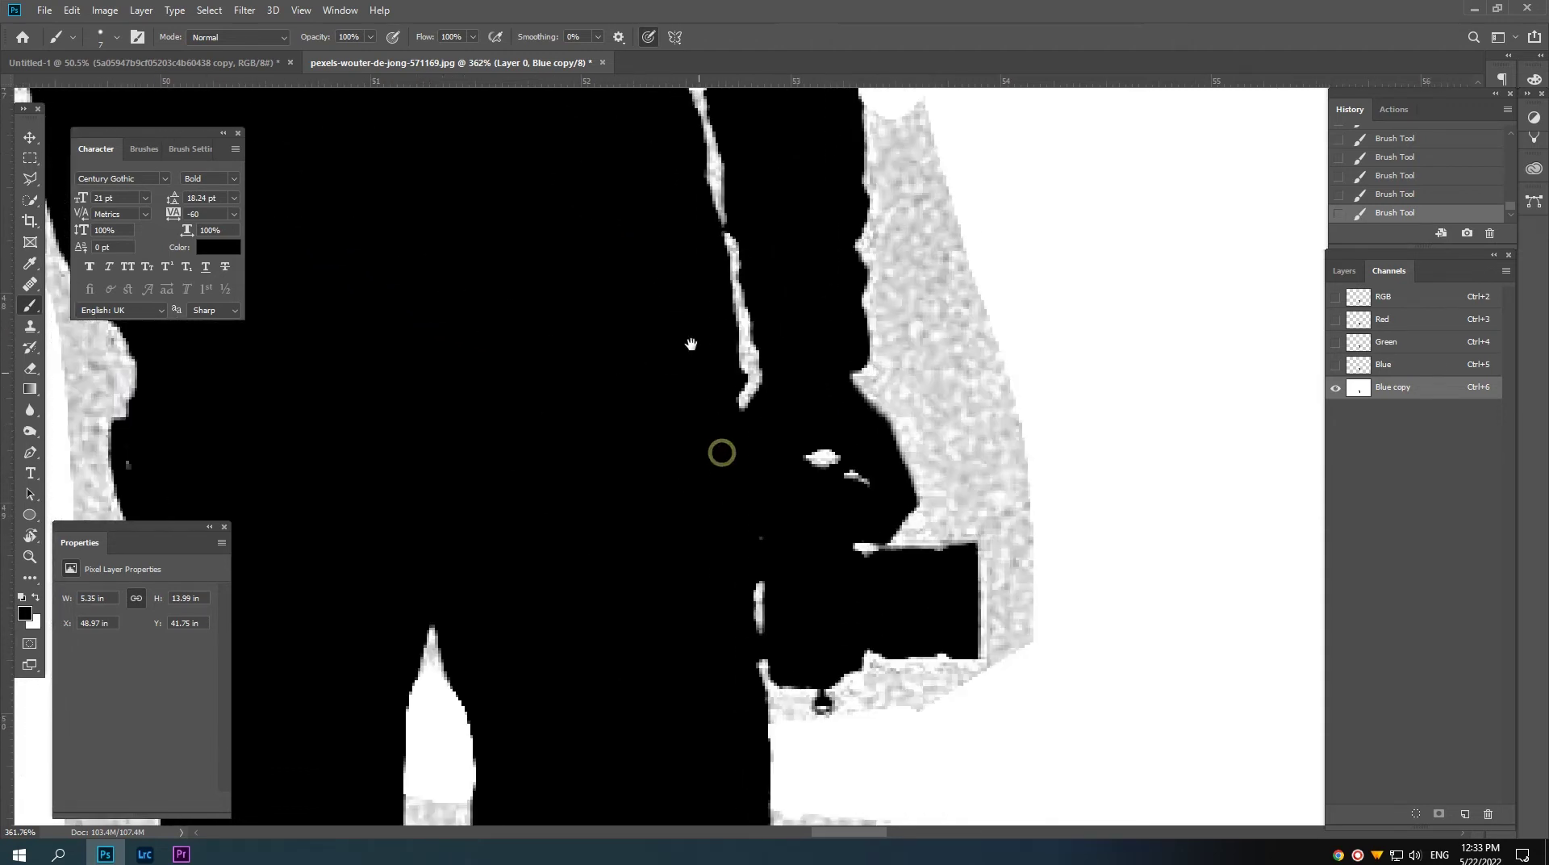
{"action": "scroll", "coordinate": [691, 344], "scroll_direction": "down", "scroll_amount": 1}
{"action": "scroll", "coordinate": [761, 408], "scroll_direction": "down", "scroll_amount": 2}
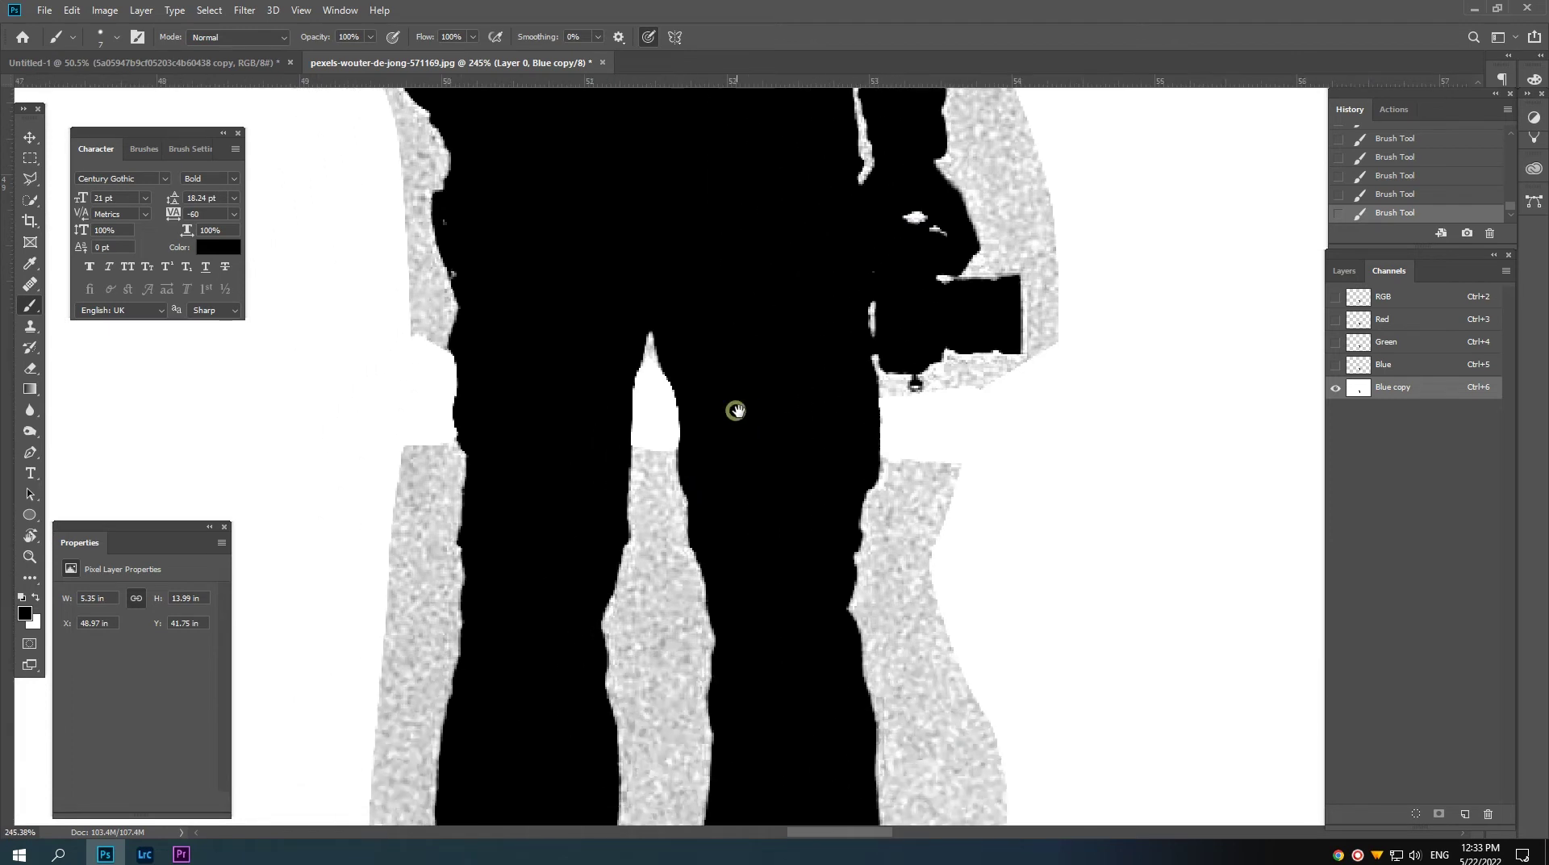
{"action": "mouse_move", "coordinate": [736, 411]}
{"action": "left_mouse_down"}
{"action": "mouse_move", "coordinate": [747, 508]}
{"action": "mouse_move", "coordinate": [701, 548]}
{"action": "left_mouse_up"}
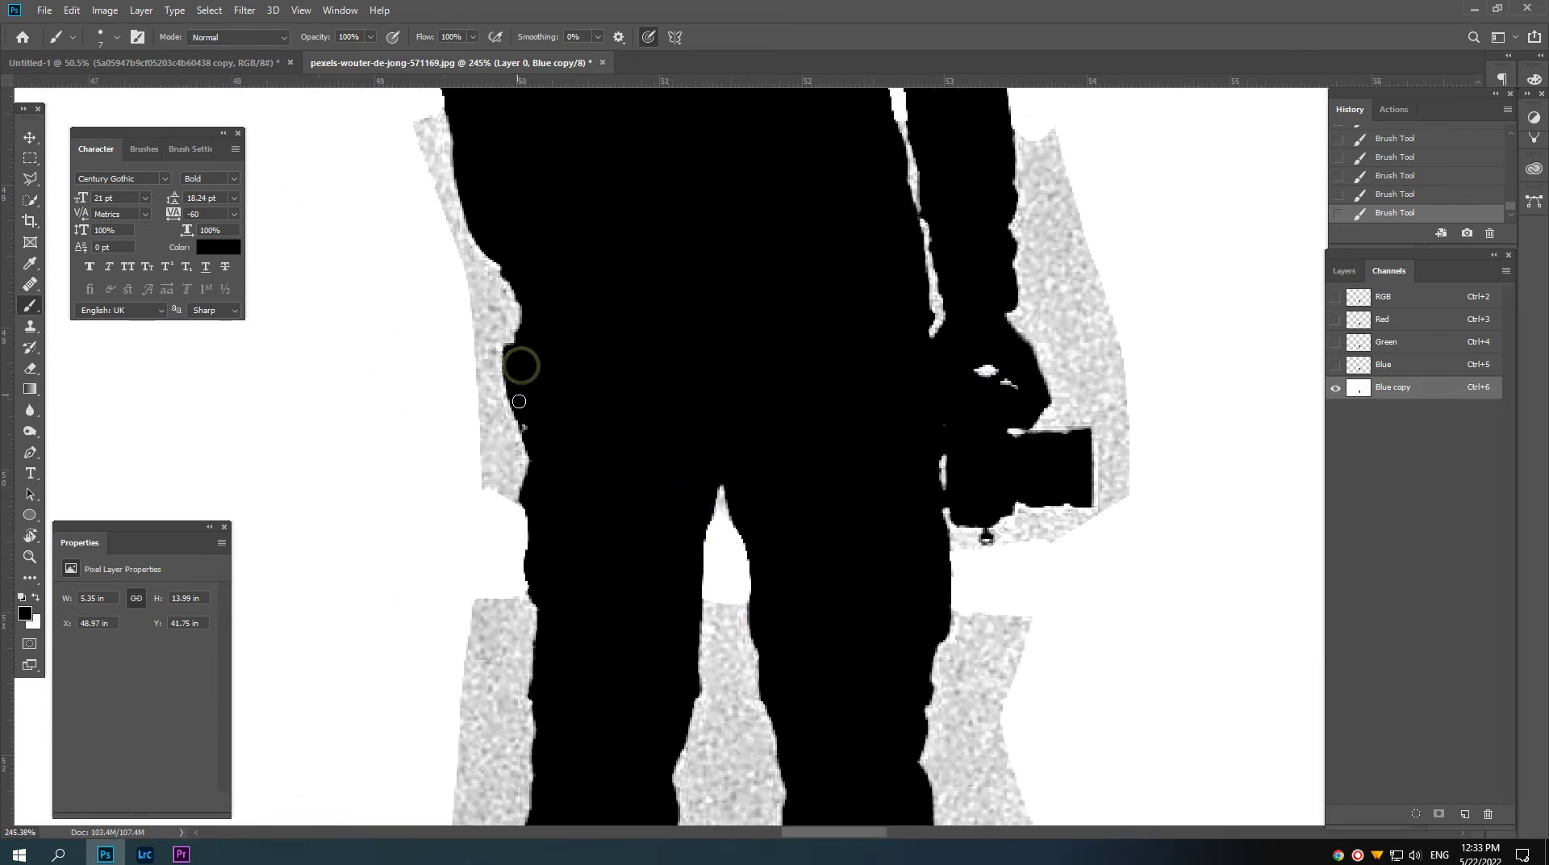
{"action": "scroll", "coordinate": [535, 444], "scroll_direction": "down", "scroll_amount": 2}
{"action": "mouse_move", "coordinate": [570, 484]}
{"action": "left_mouse_down"}
{"action": "mouse_move", "coordinate": [595, 348]}
{"action": "mouse_move", "coordinate": [599, 481]}
{"action": "left_mouse_up"}
{"action": "scroll", "coordinate": [599, 481], "scroll_direction": "down", "scroll_amount": 1}
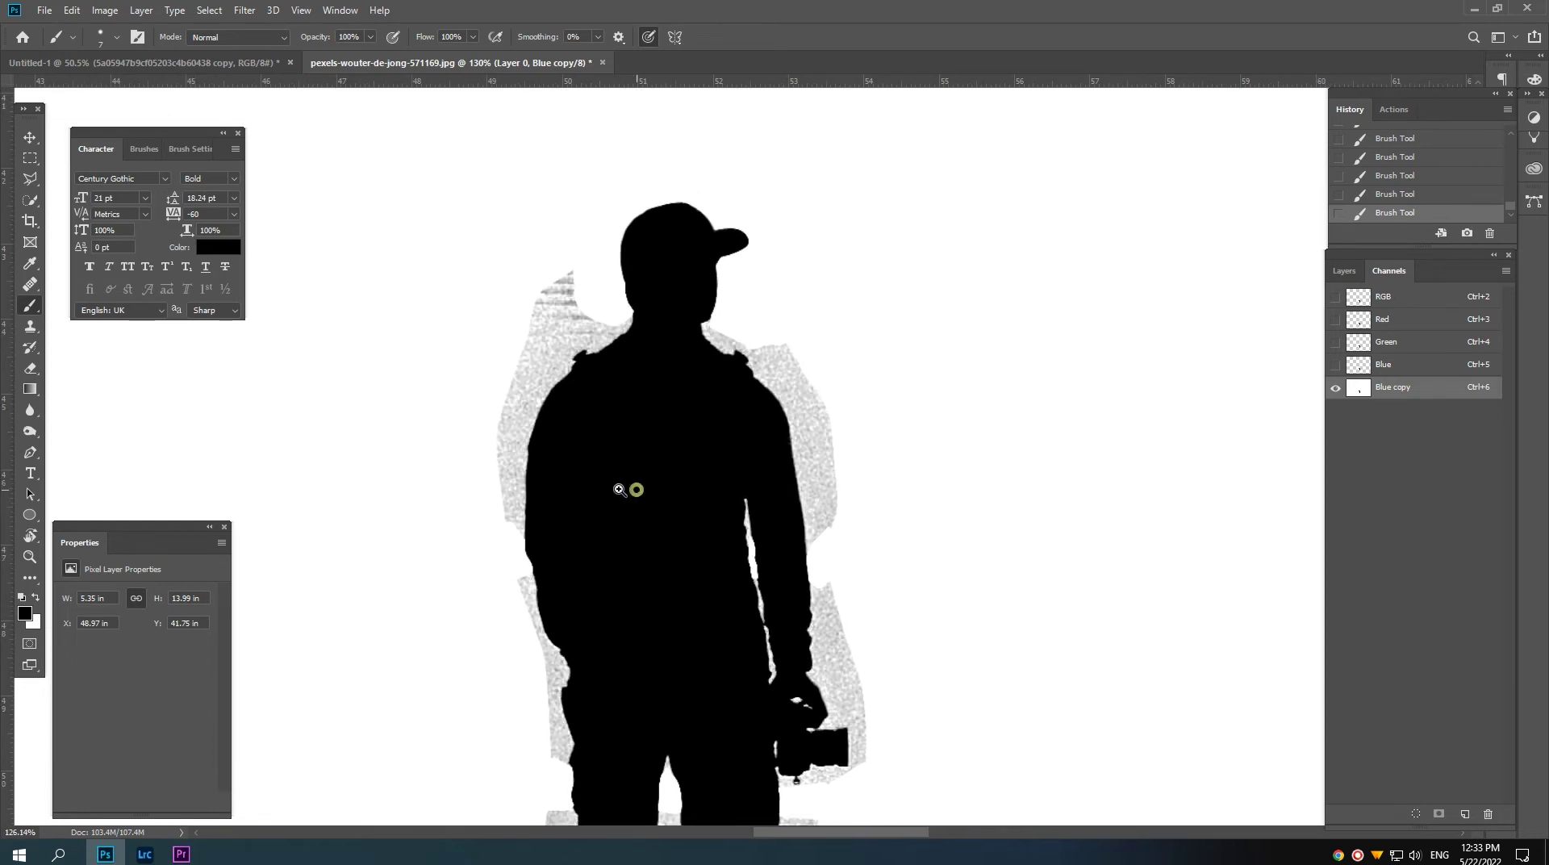
{"action": "scroll", "coordinate": [626, 495], "scroll_direction": "down", "scroll_amount": 1}
{"action": "scroll", "coordinate": [607, 522], "scroll_direction": "down", "scroll_amount": 1}
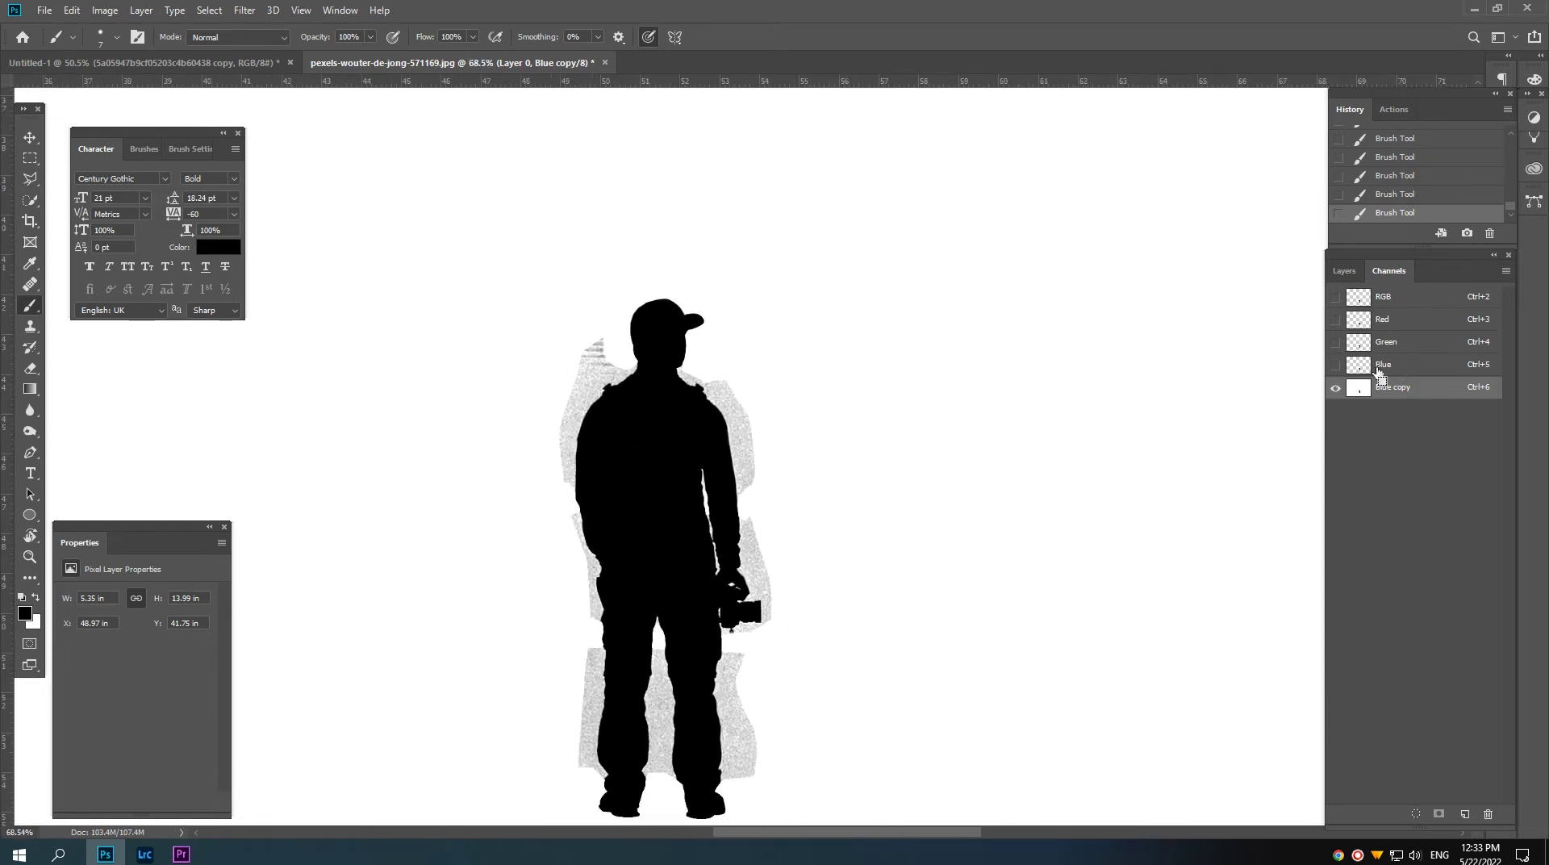
{"action": "left_click", "coordinate": [1359, 388], "text": "ctrl"}
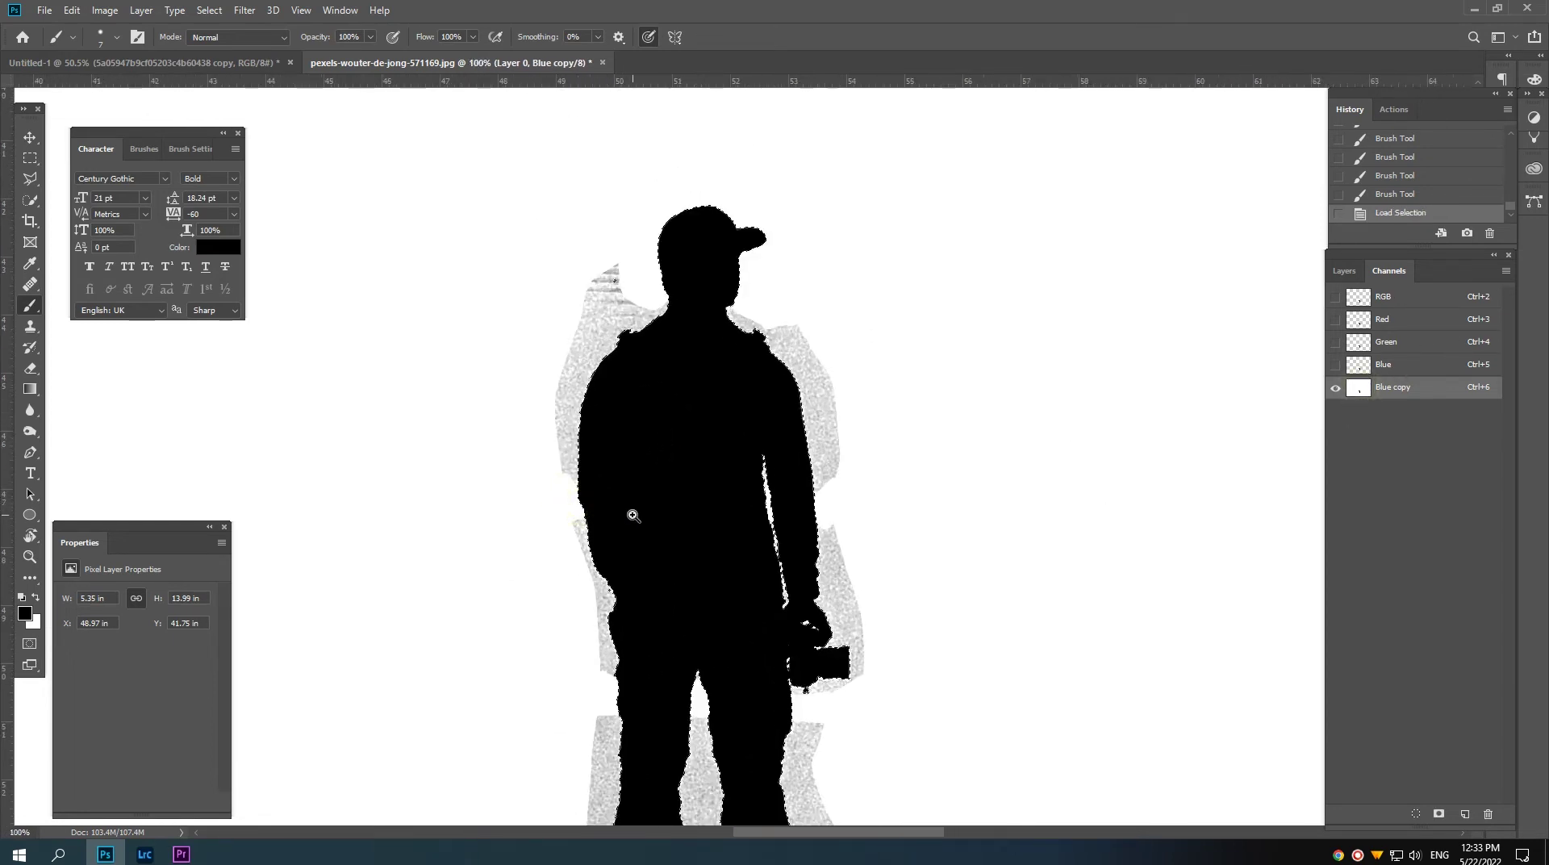
Step: Show the RGB colour channels, hide Blue copy, and return to the Layers panel
{"action": "scroll", "coordinate": [999, 472], "scroll_direction": "down", "scroll_amount": 1}
{"action": "left_click", "coordinate": [1344, 271]}
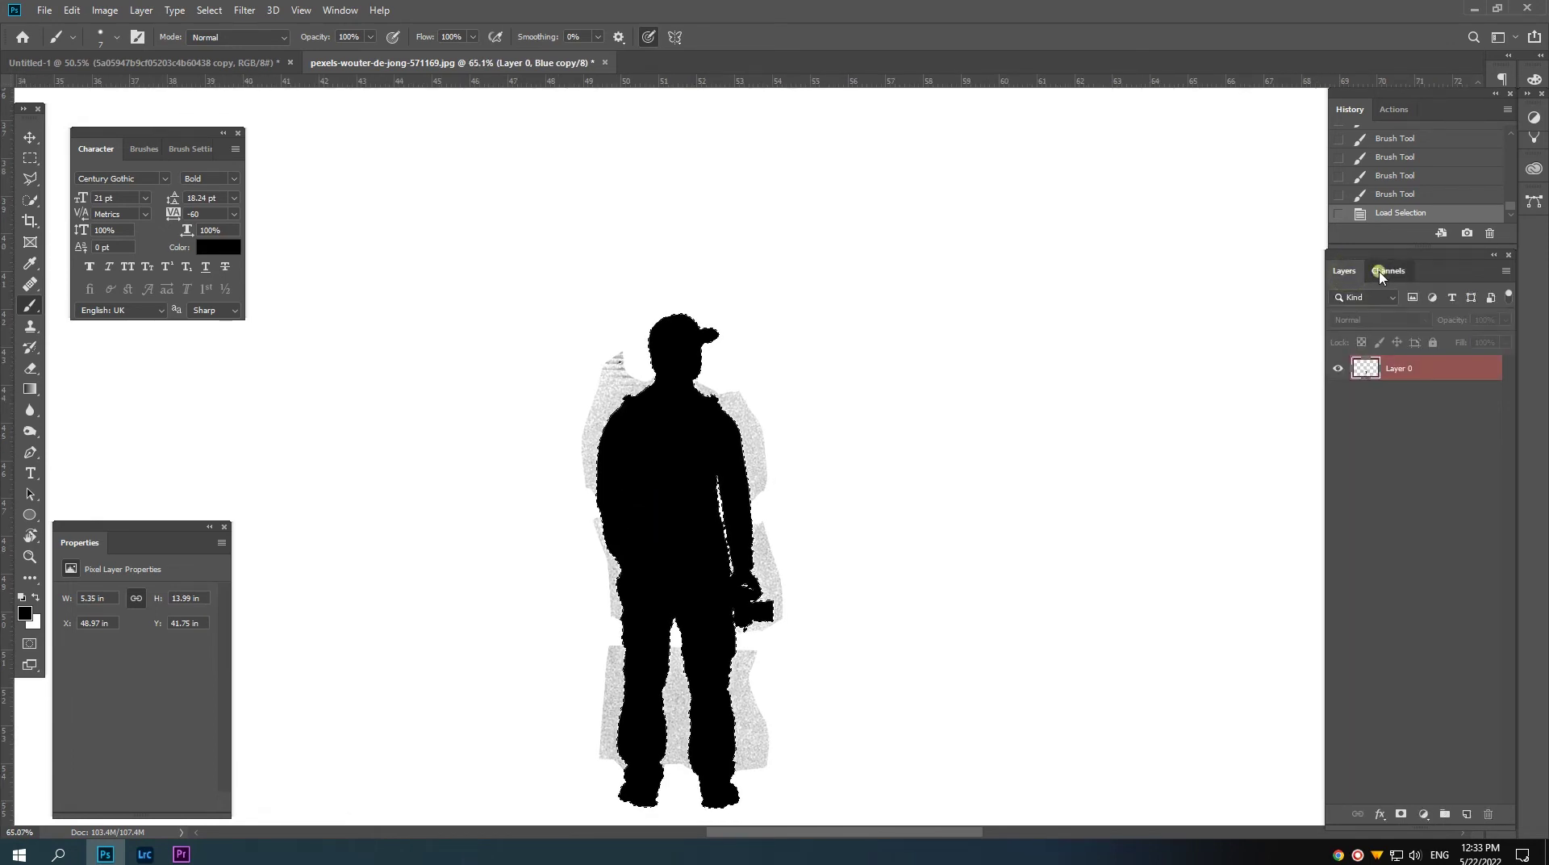
{"action": "left_click", "coordinate": [1388, 271]}
{"action": "left_click", "coordinate": [1336, 297]}
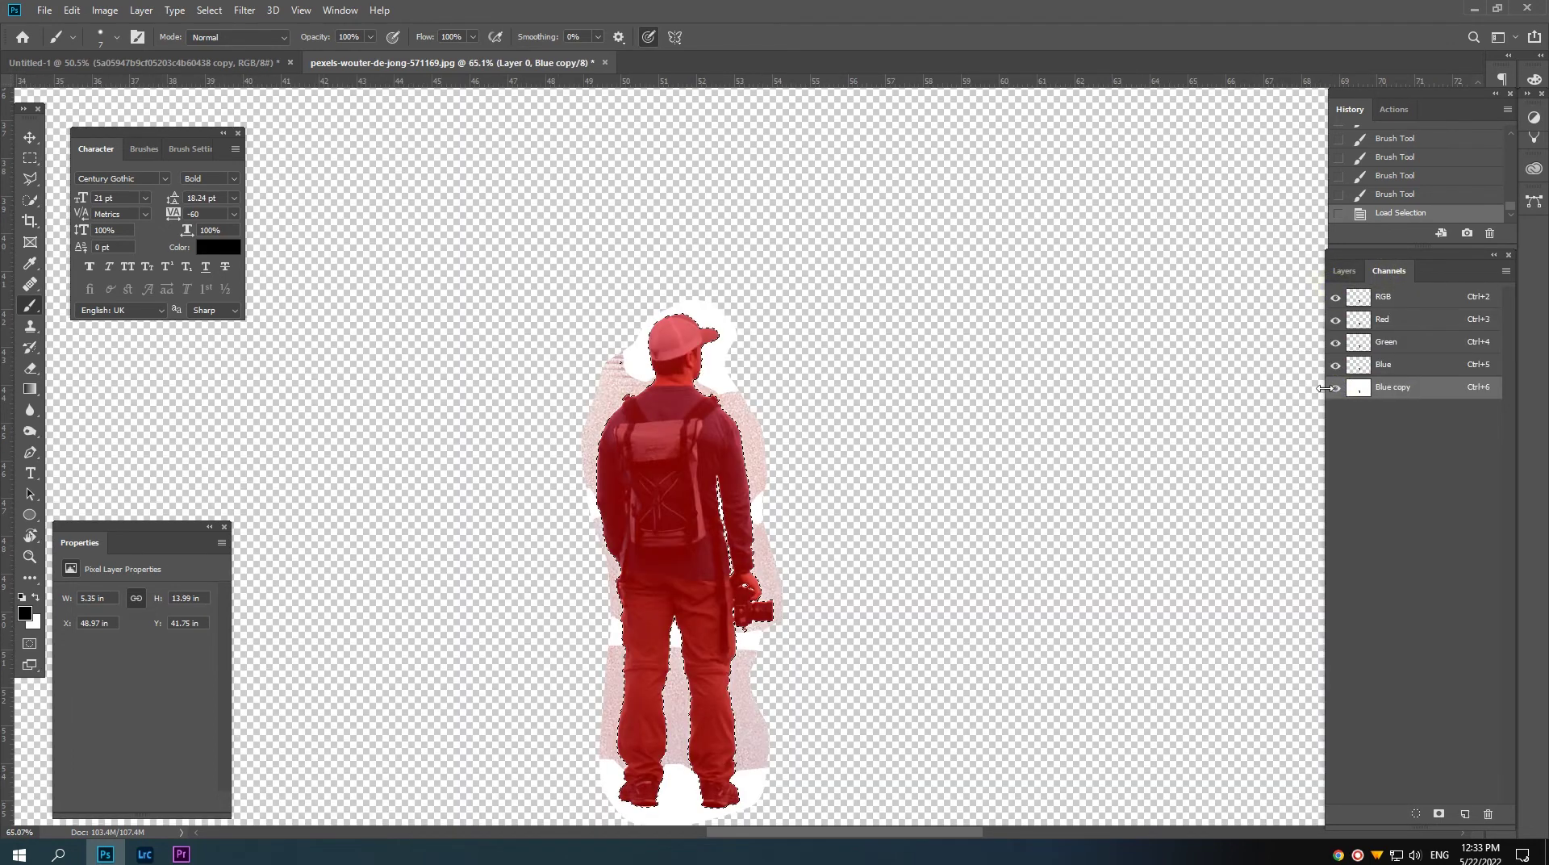
{"action": "left_click", "coordinate": [1336, 388]}
{"action": "left_click", "coordinate": [1344, 273]}
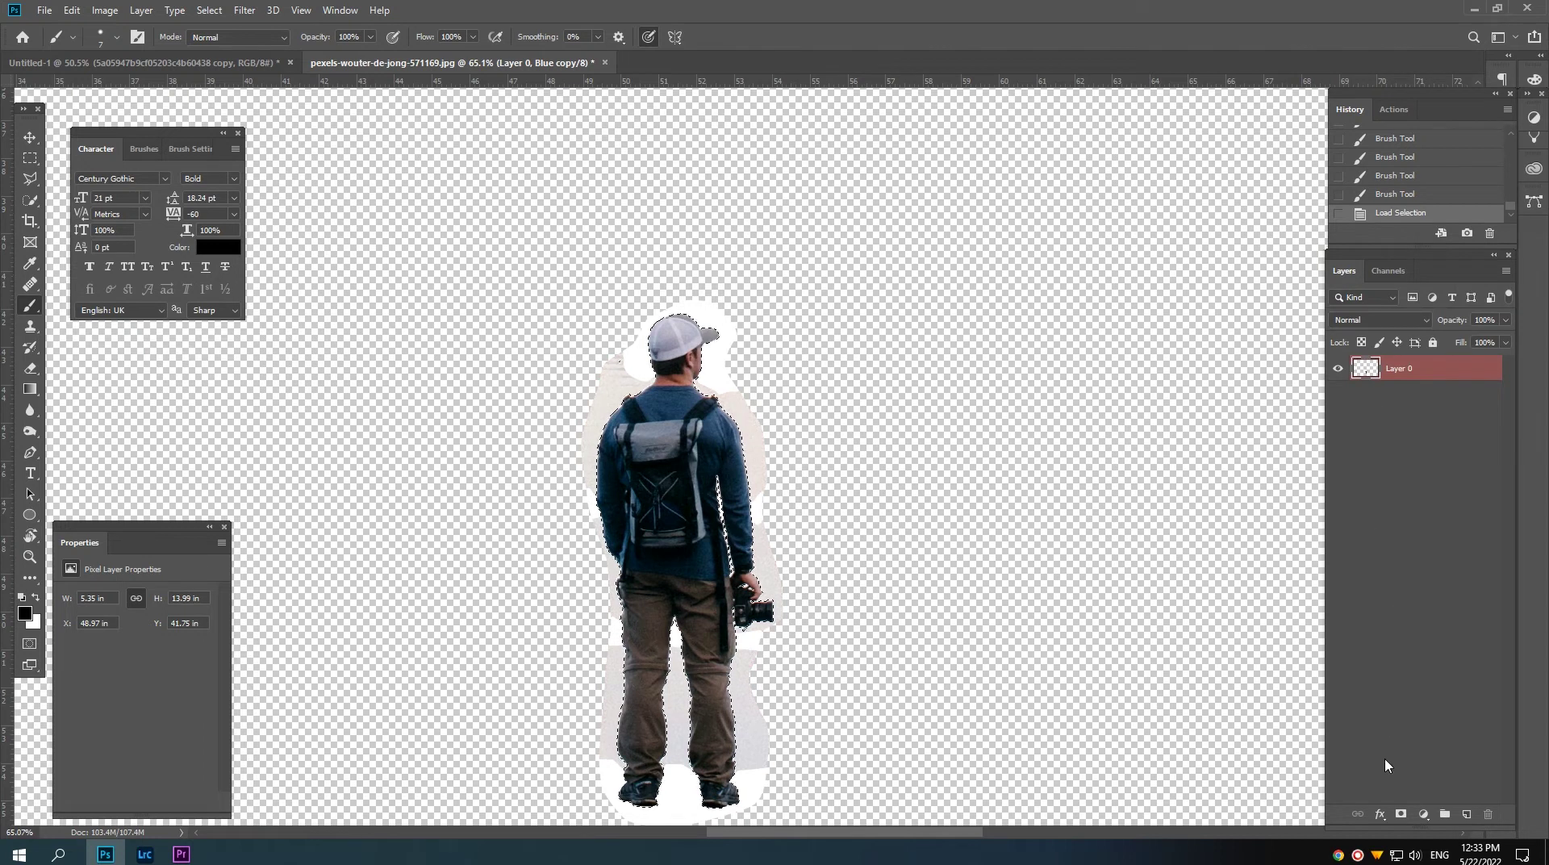
Step: Add an inverted mask isolating the man, convert him to a smart object, and drag him into the street composite
{"action": "left_click", "coordinate": [1400, 812]}
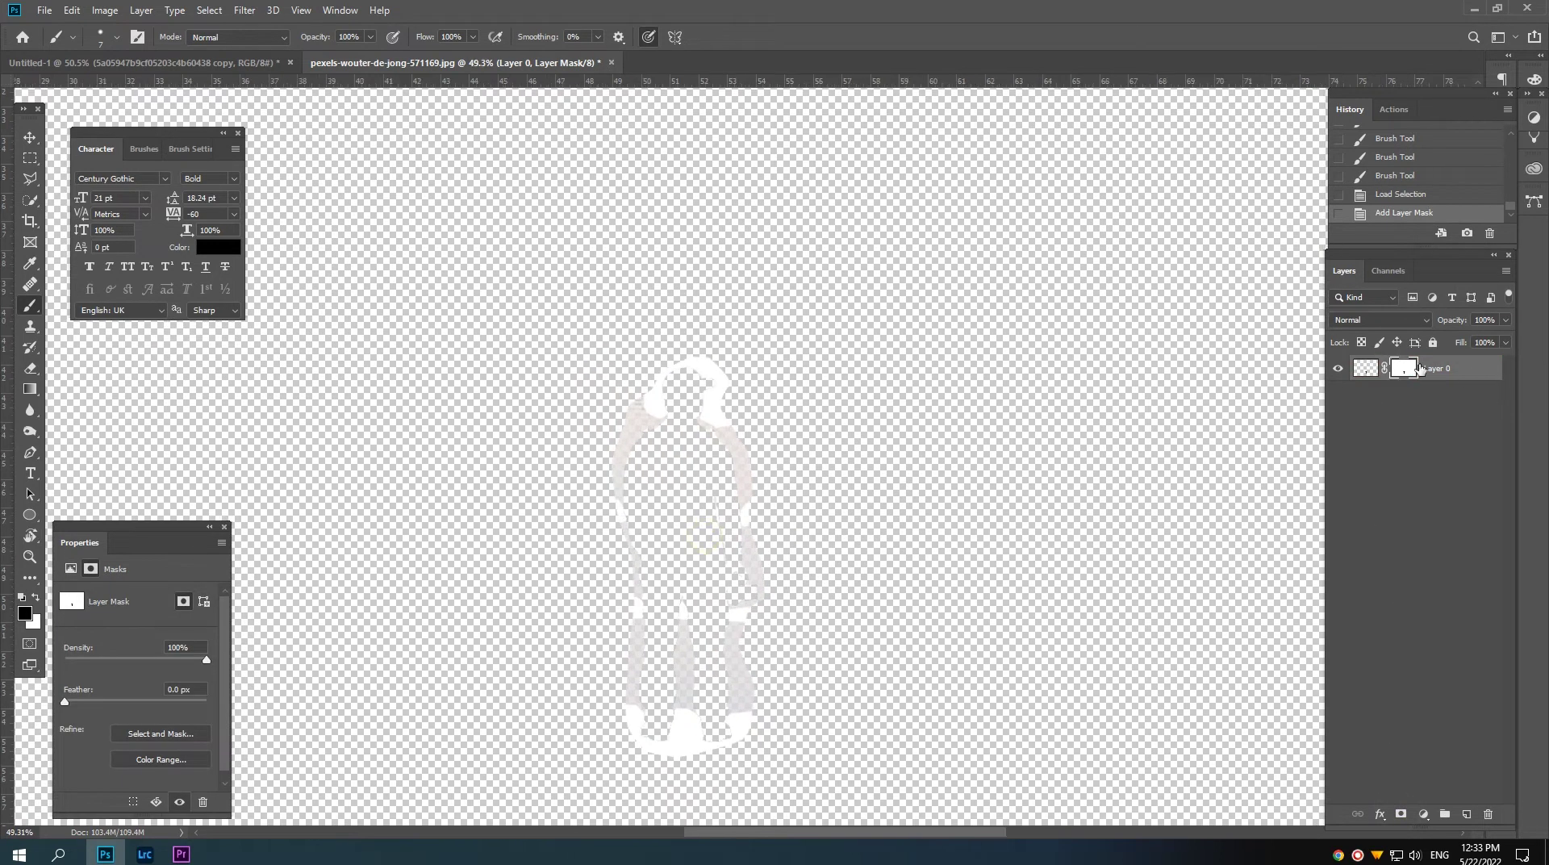
{"action": "key", "text": "ctrl+i"}
{"action": "scroll", "coordinate": [739, 494], "scroll_direction": "up", "scroll_amount": 3}
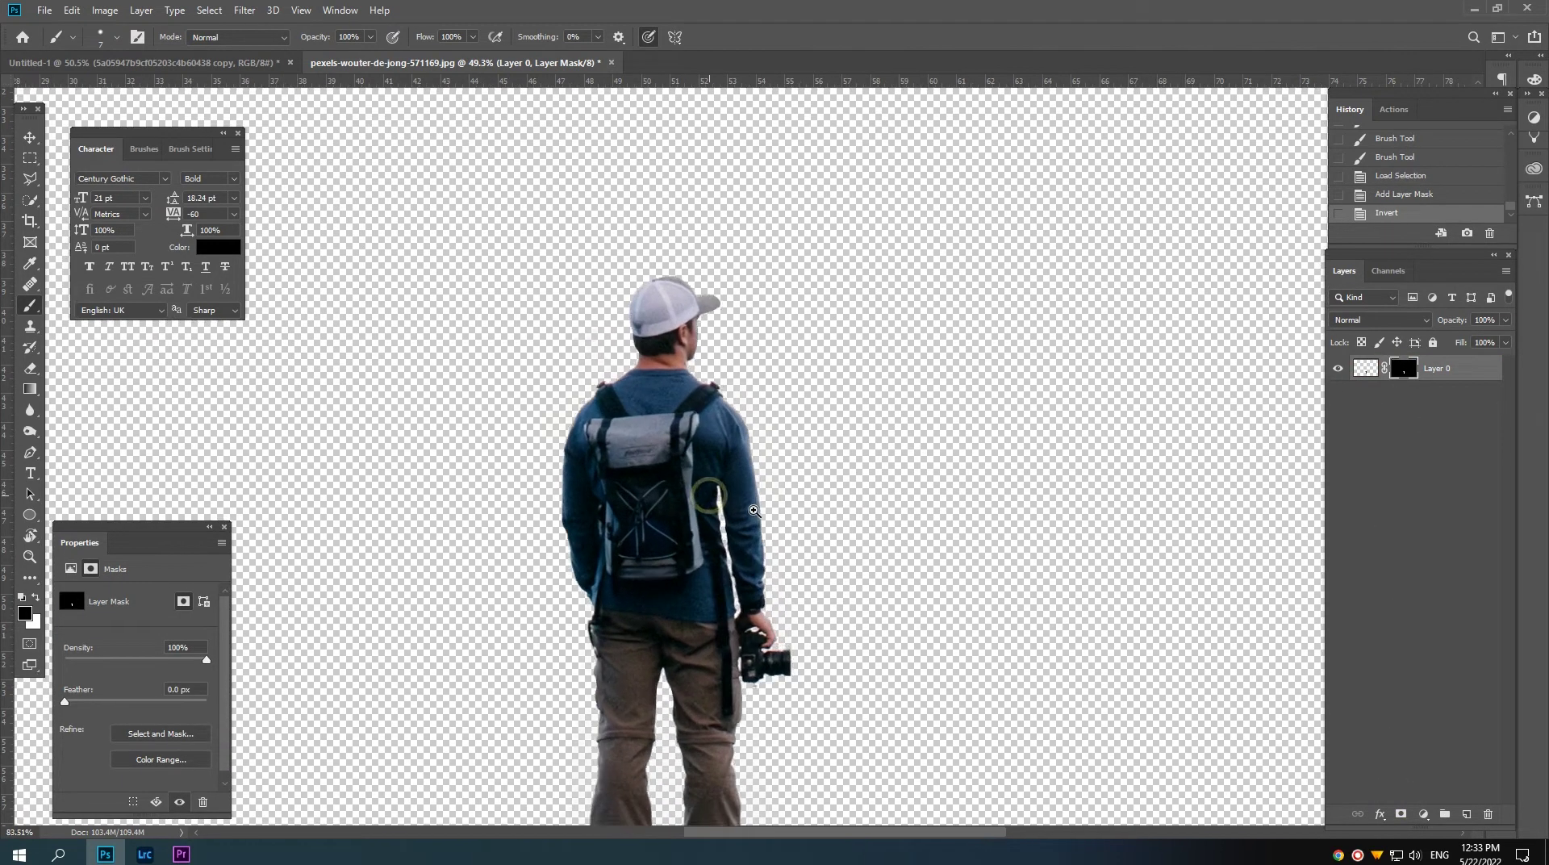
{"action": "key", "text": "v"}
{"action": "scroll", "coordinate": [738, 494], "scroll_direction": "down", "scroll_amount": 3}
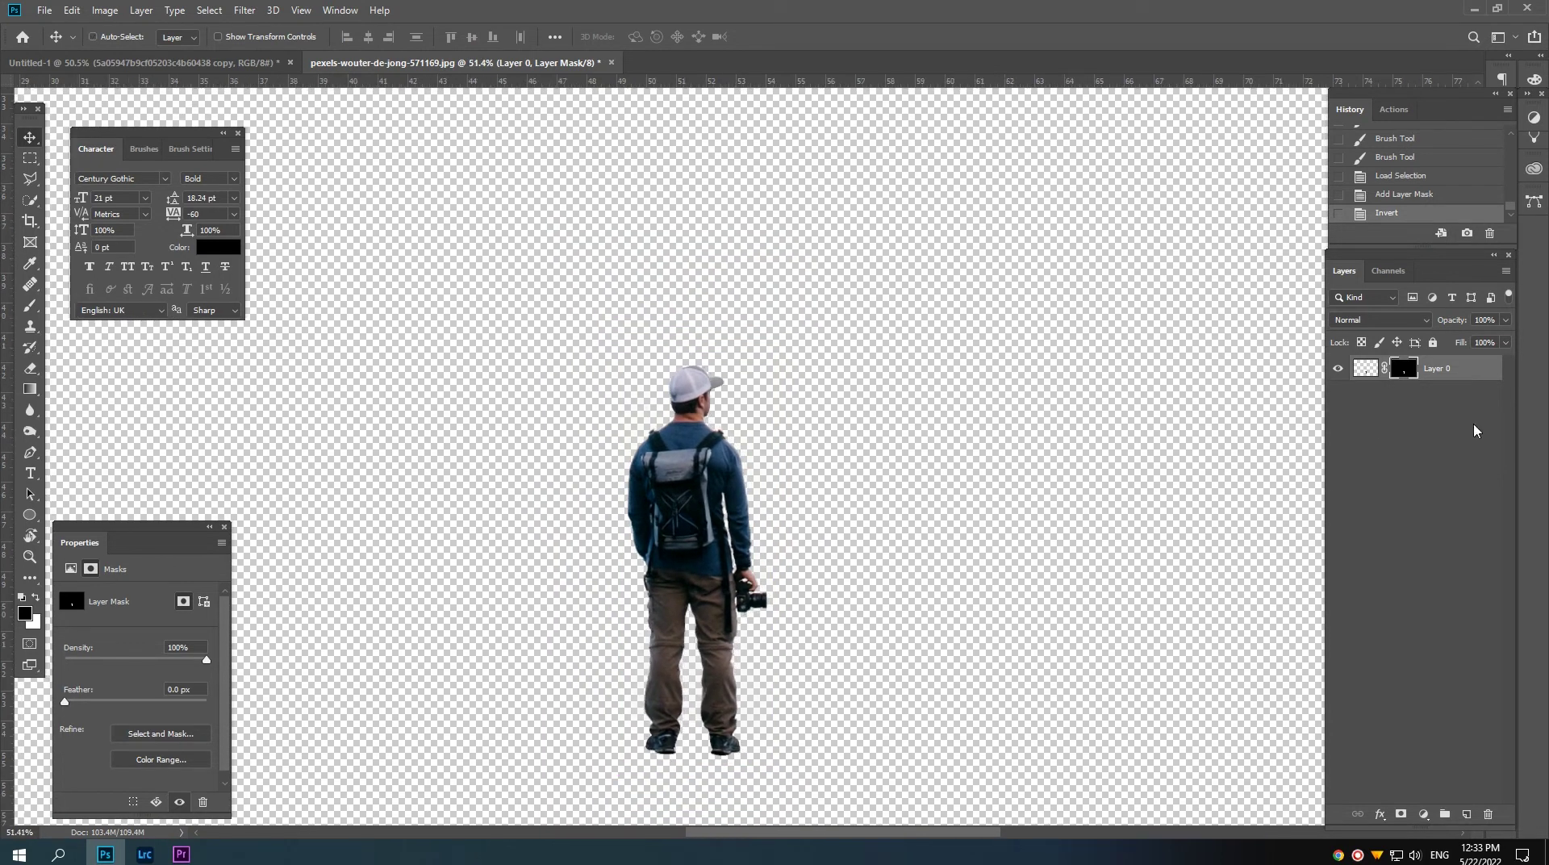
{"action": "right_click", "coordinate": [1450, 372]}
{"action": "left_click", "coordinate": [1332, 378]}
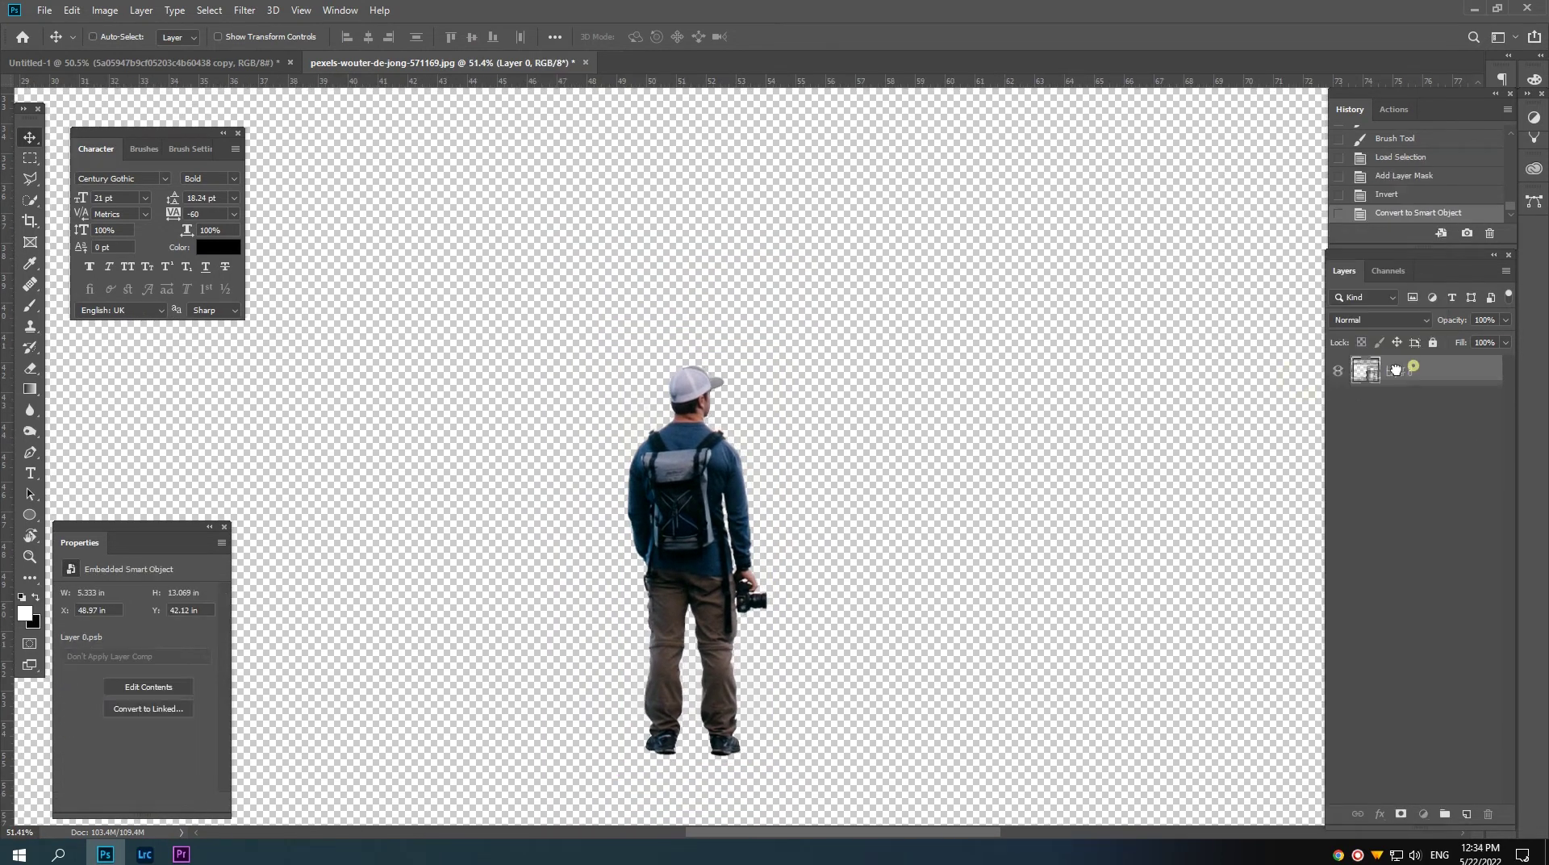
{"action": "mouse_move", "coordinate": [1420, 369]}
{"action": "left_mouse_down"}
{"action": "mouse_move", "coordinate": [183, 81]}
{"action": "mouse_move", "coordinate": [773, 532]}
{"action": "left_mouse_up"}
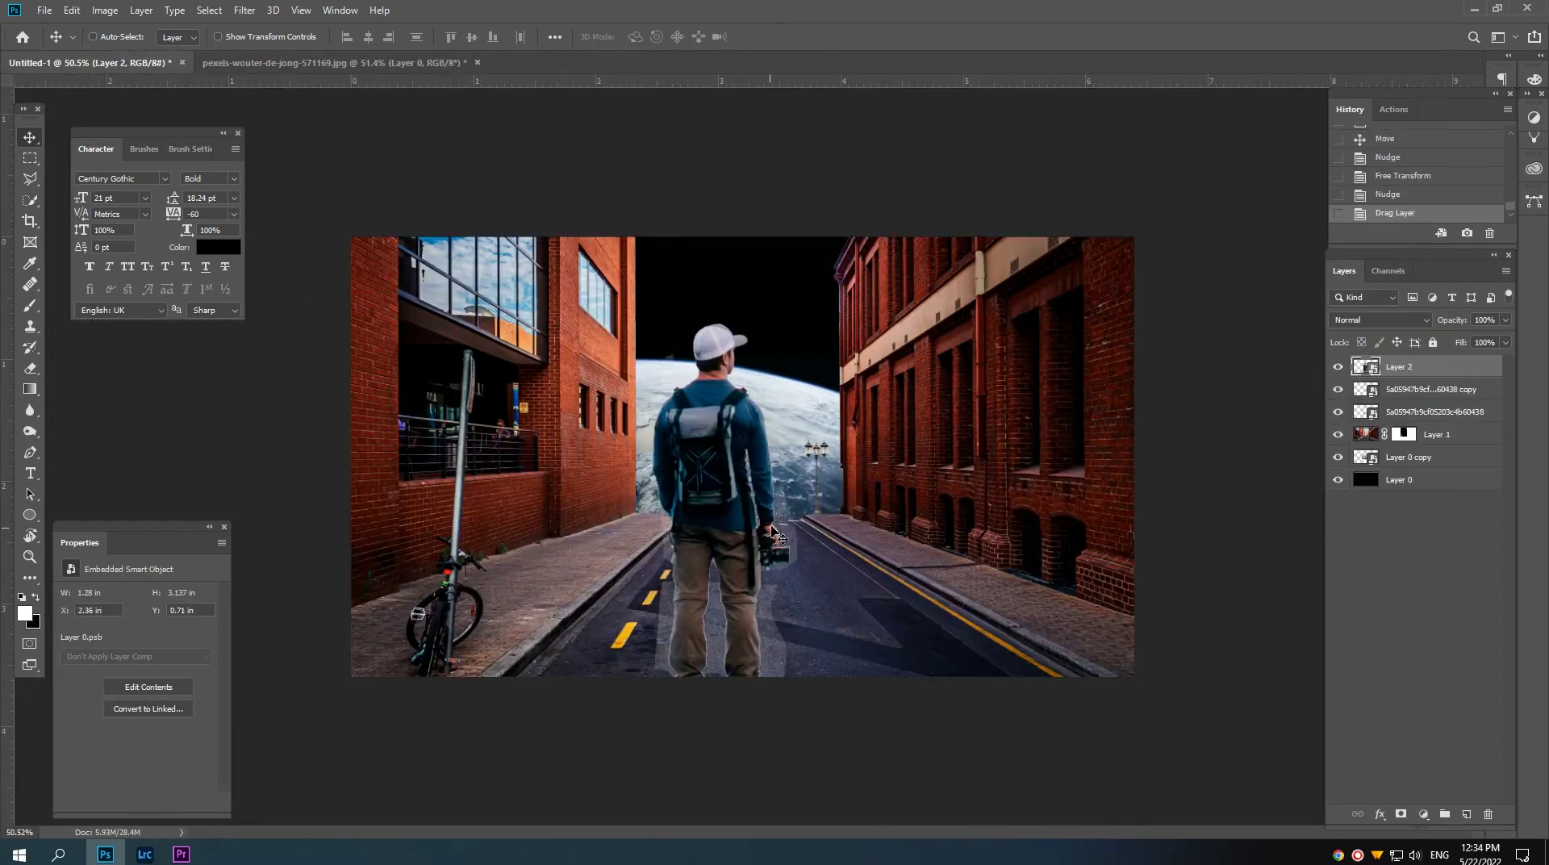
Step: Mask Layer 2 to the man's loaded outline and fit the composite in view
{"action": "scroll", "coordinate": [722, 563], "scroll_direction": "up", "scroll_amount": 3}
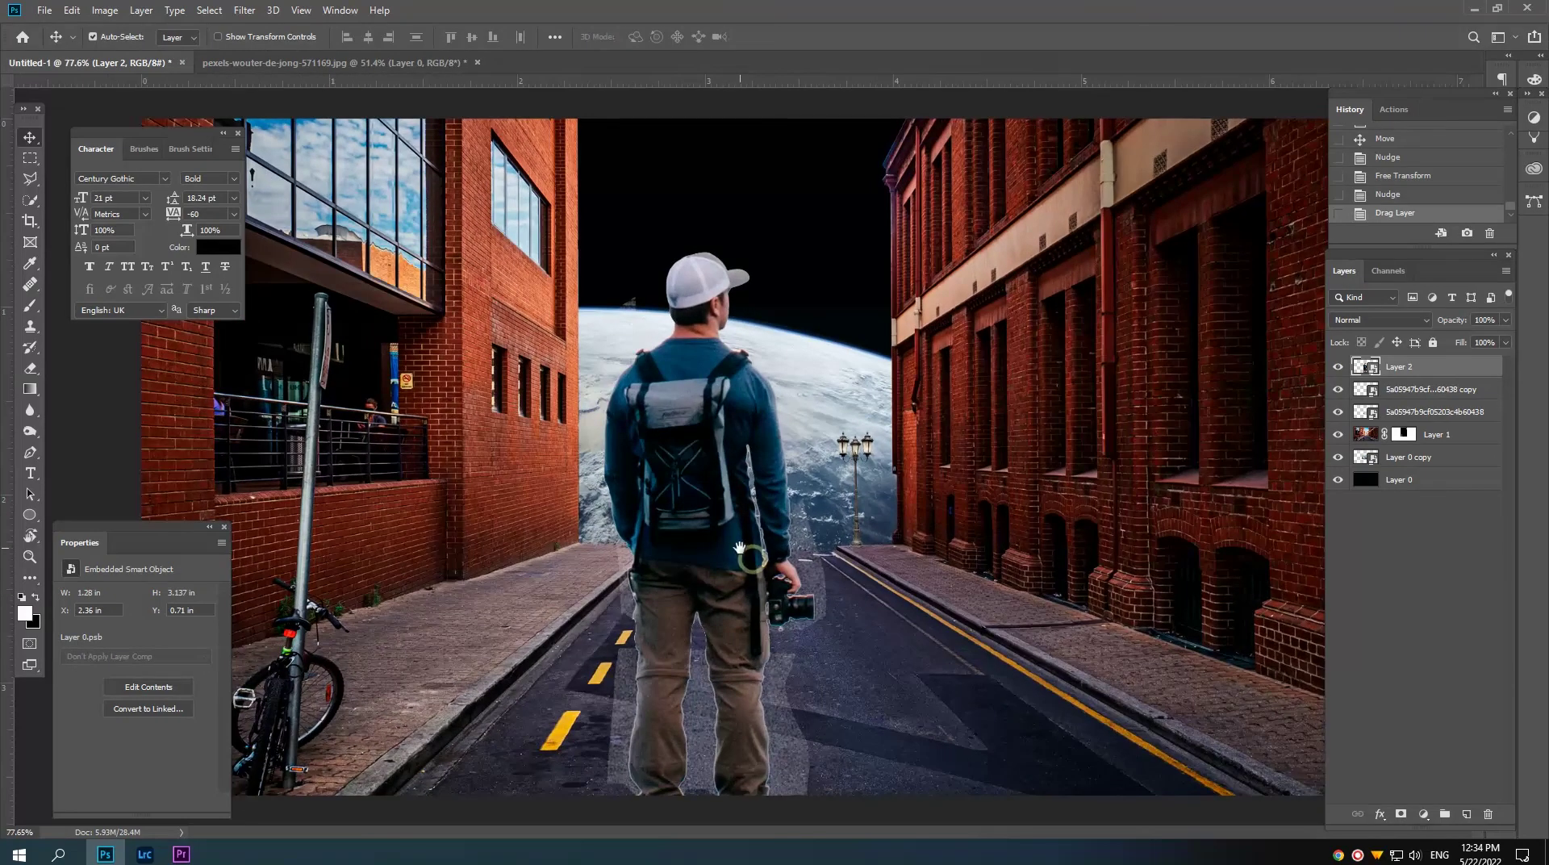
{"action": "left_click", "coordinate": [1366, 375], "text": "ctrl"}
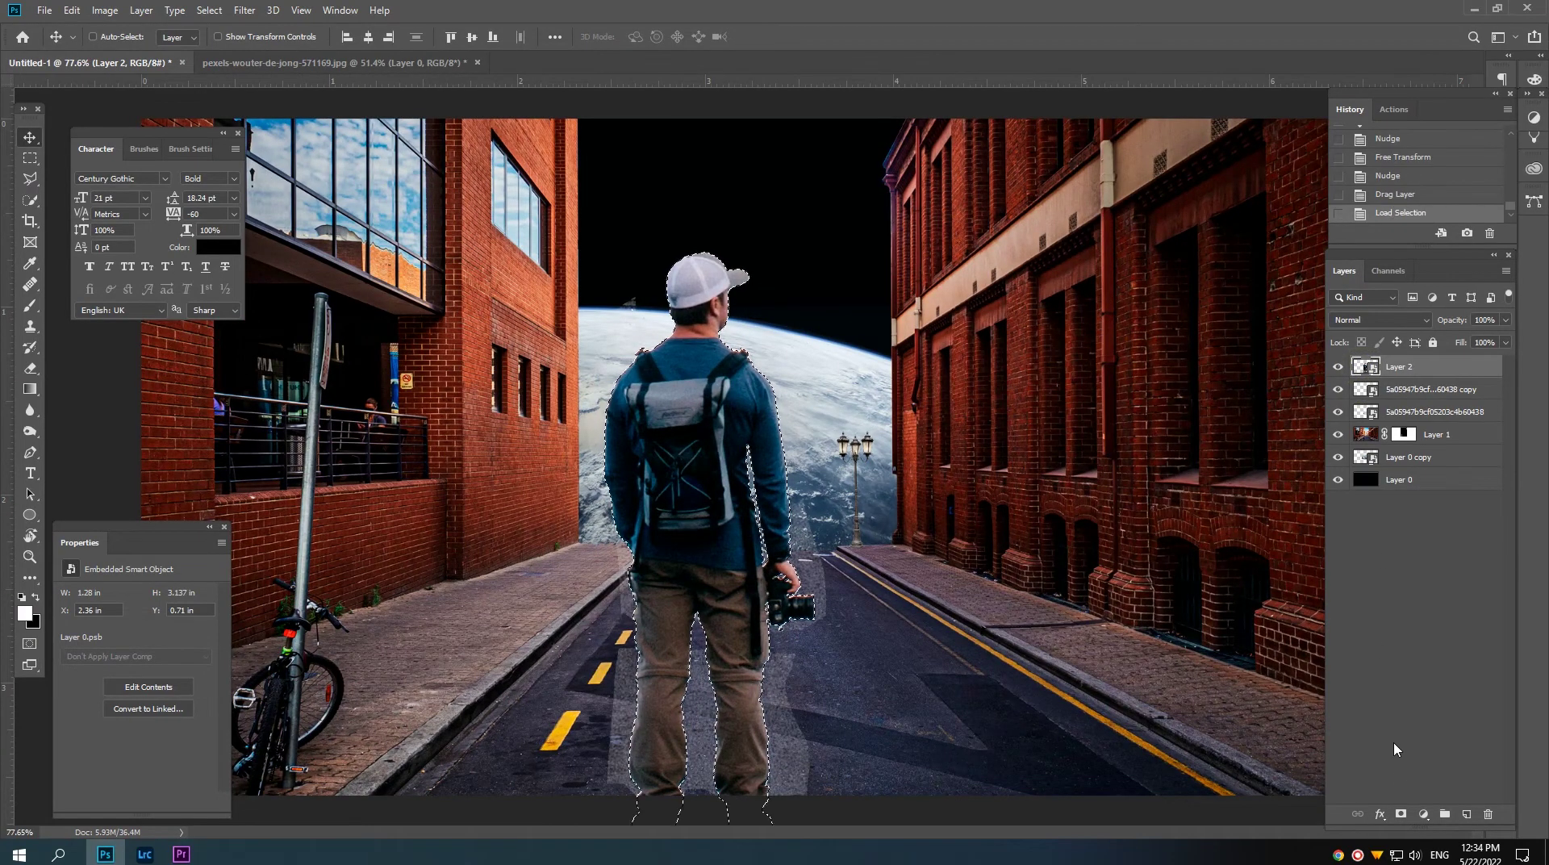
{"action": "left_click", "coordinate": [1400, 813]}
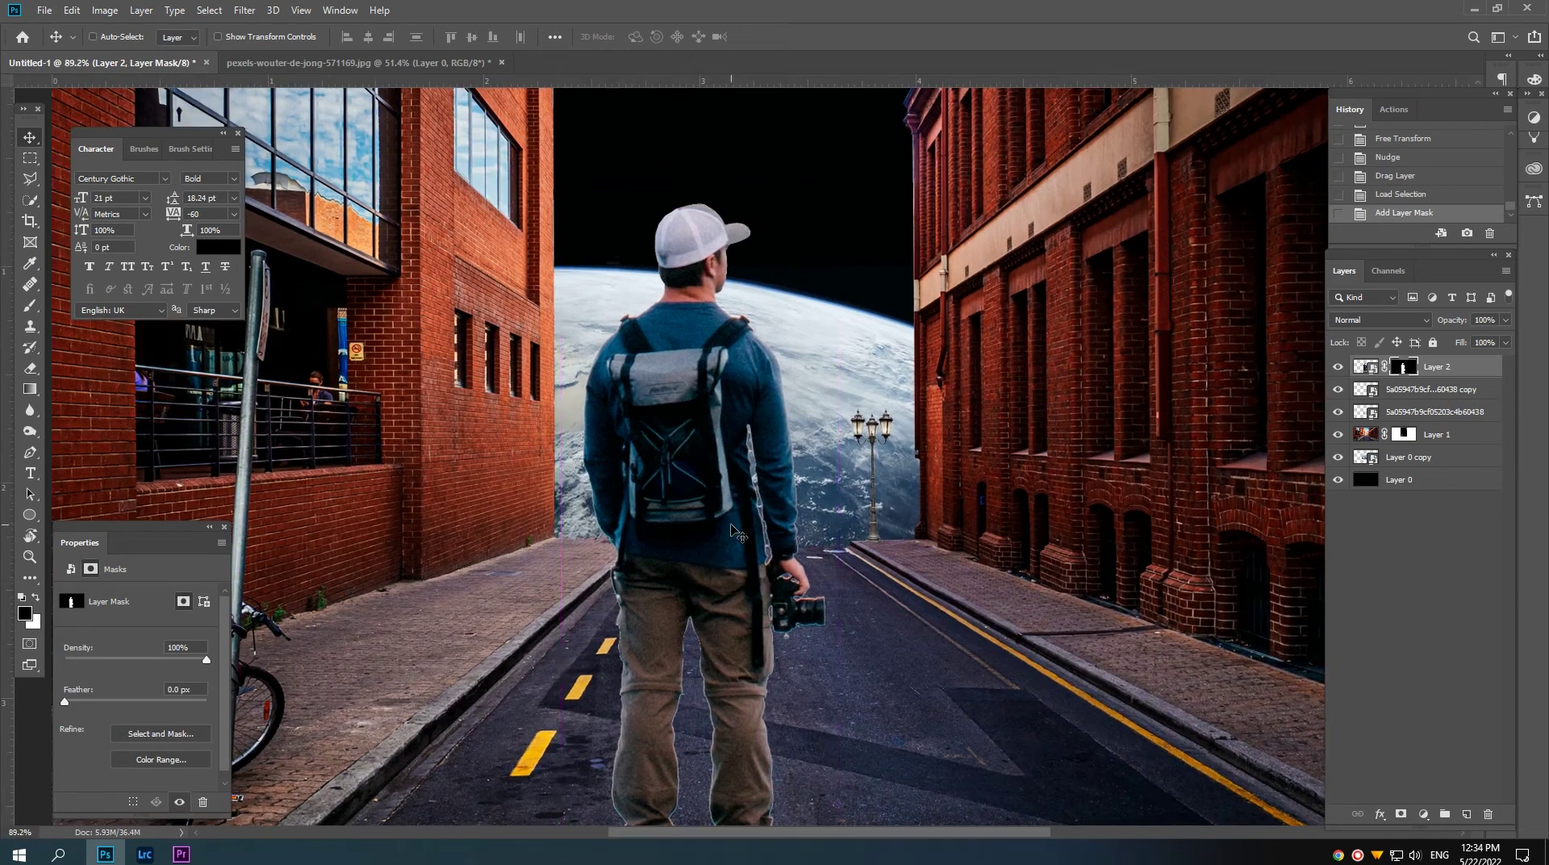
{"action": "key", "text": "ctrl+minus"}
Step: Refine the mask edges in Select and Mask with a 1 px radius
{"action": "right_click", "coordinate": [1404, 369]}
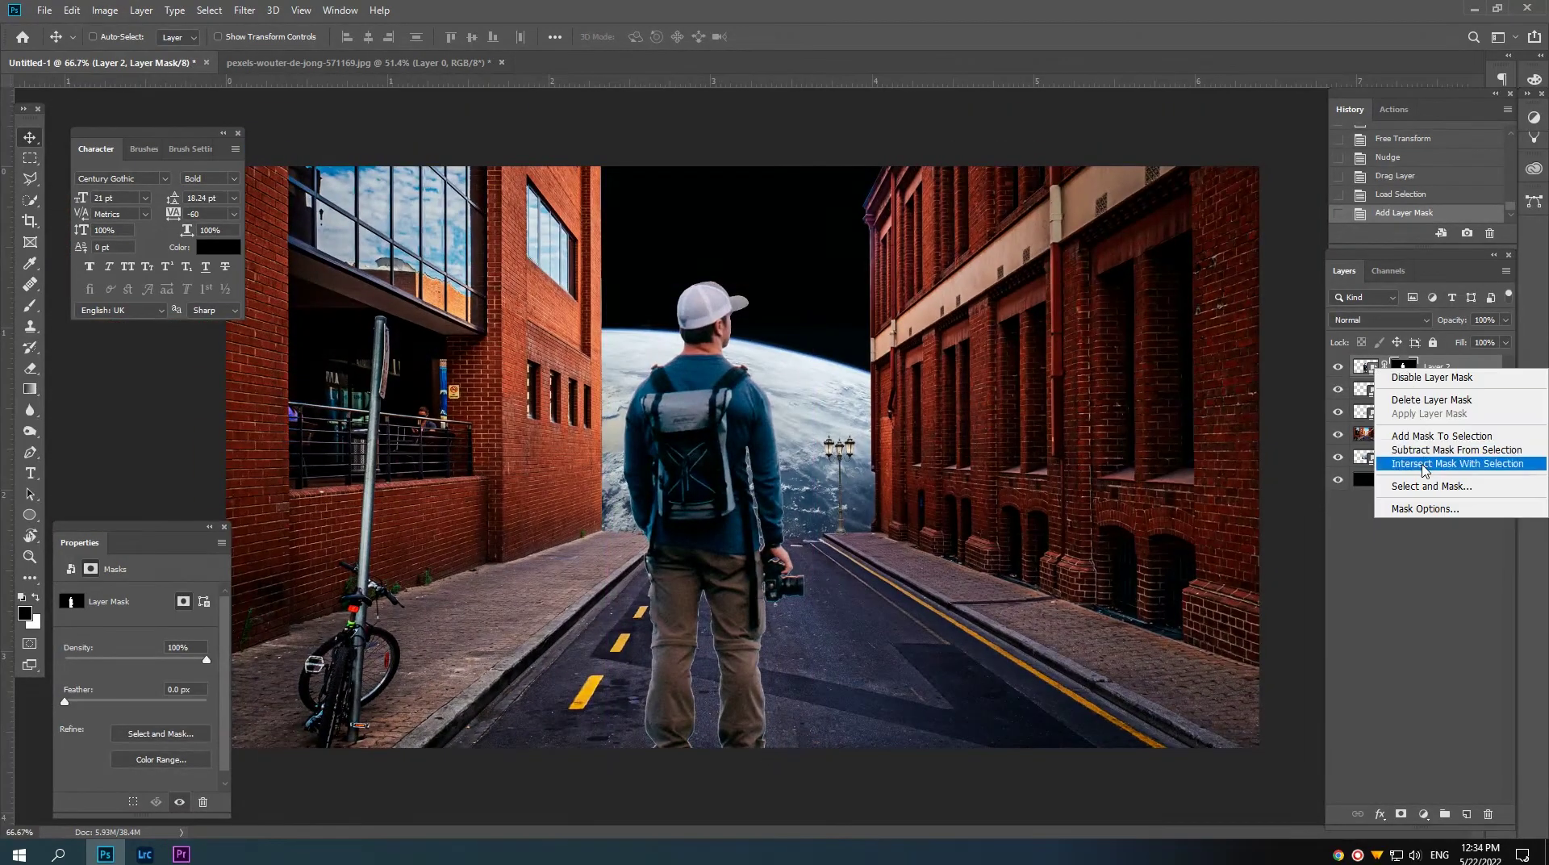
{"action": "left_click", "coordinate": [1419, 489]}
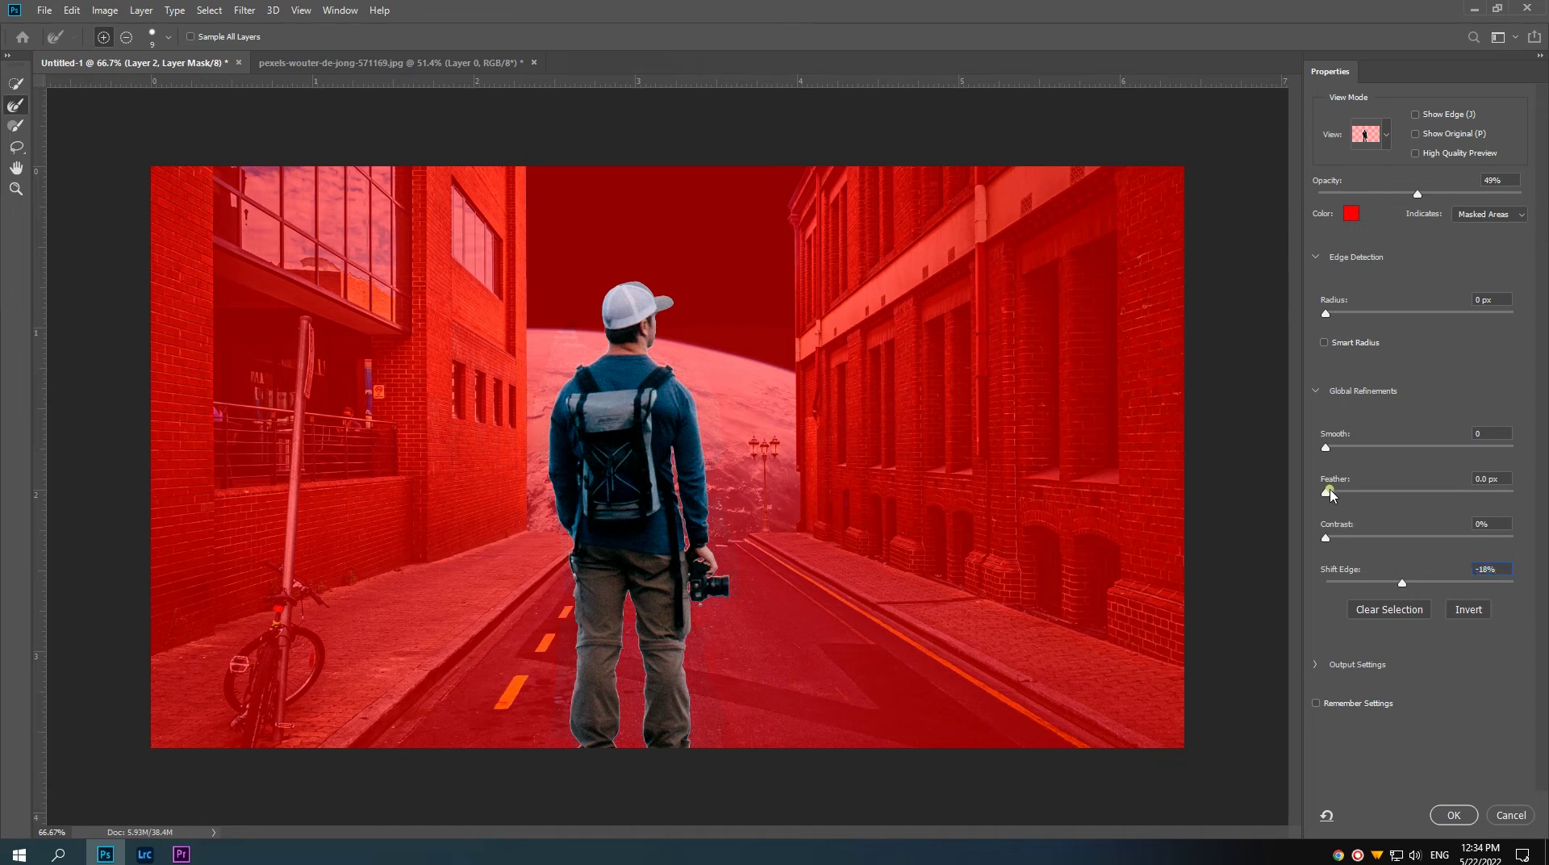
{"action": "left_click", "coordinate": [1334, 314]}
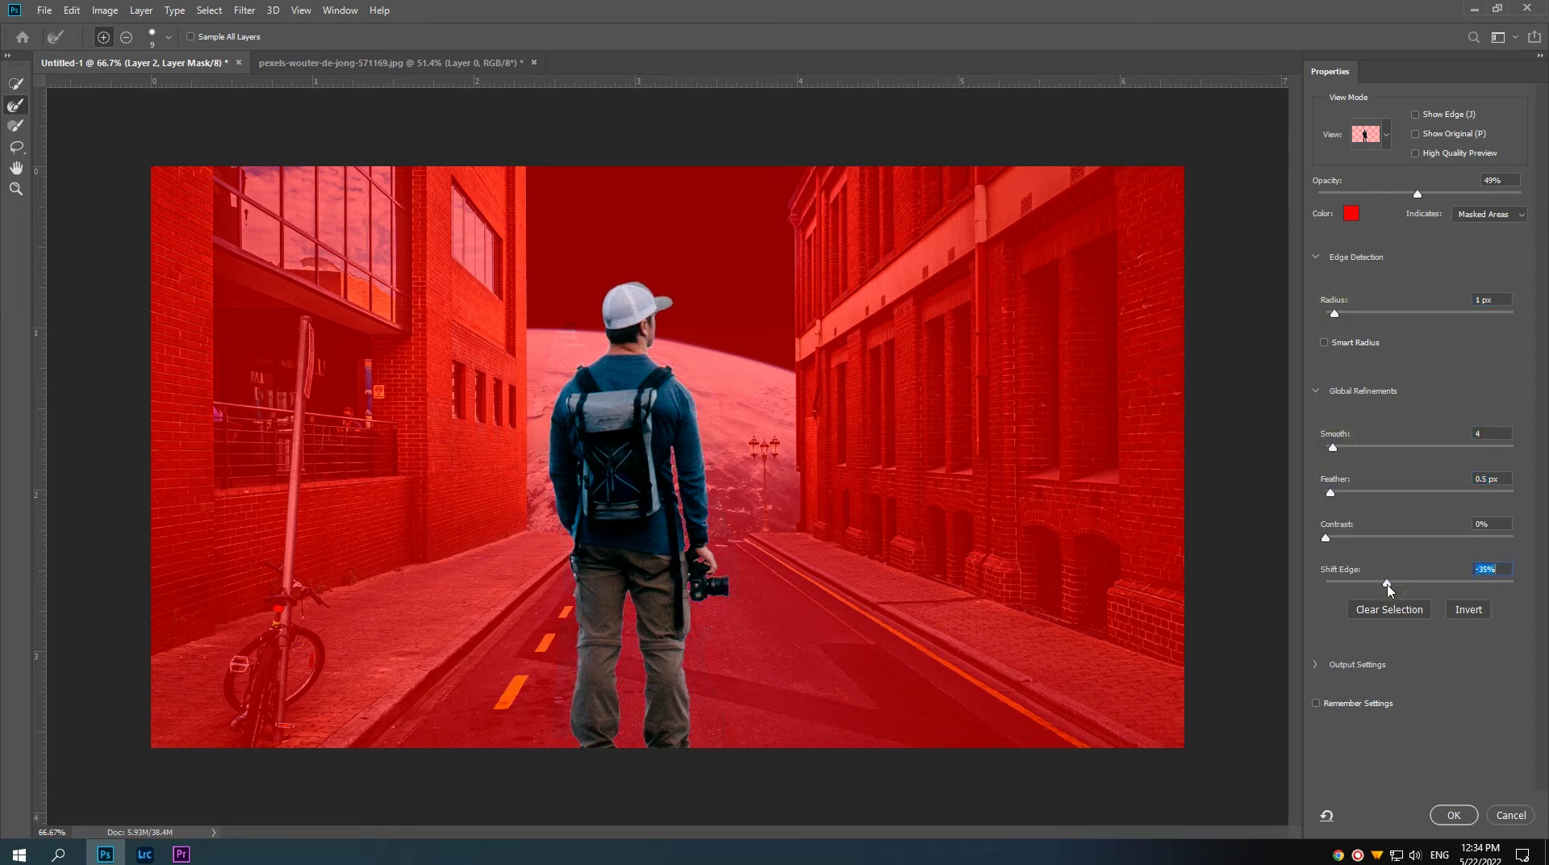
{"action": "left_click", "coordinate": [1453, 815]}
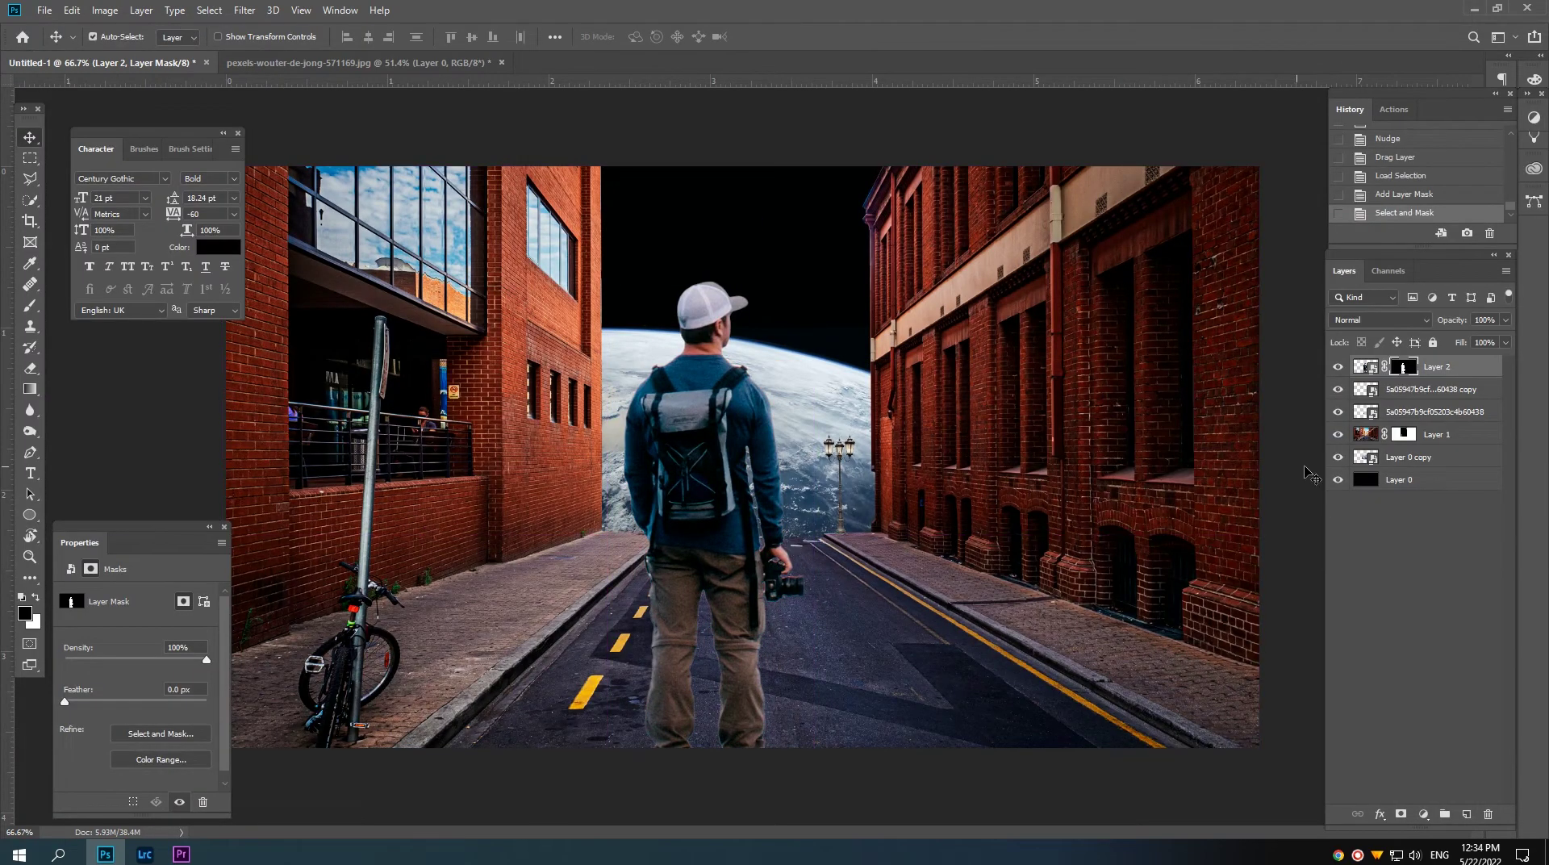
{"action": "key", "text": "ctrl+t"}
Step: Scale the man to about 56%, flip him horizontally, and move him onto the road
{"action": "left_click_drag", "start_coordinate": [828, 266], "coordinate": [714, 370]}
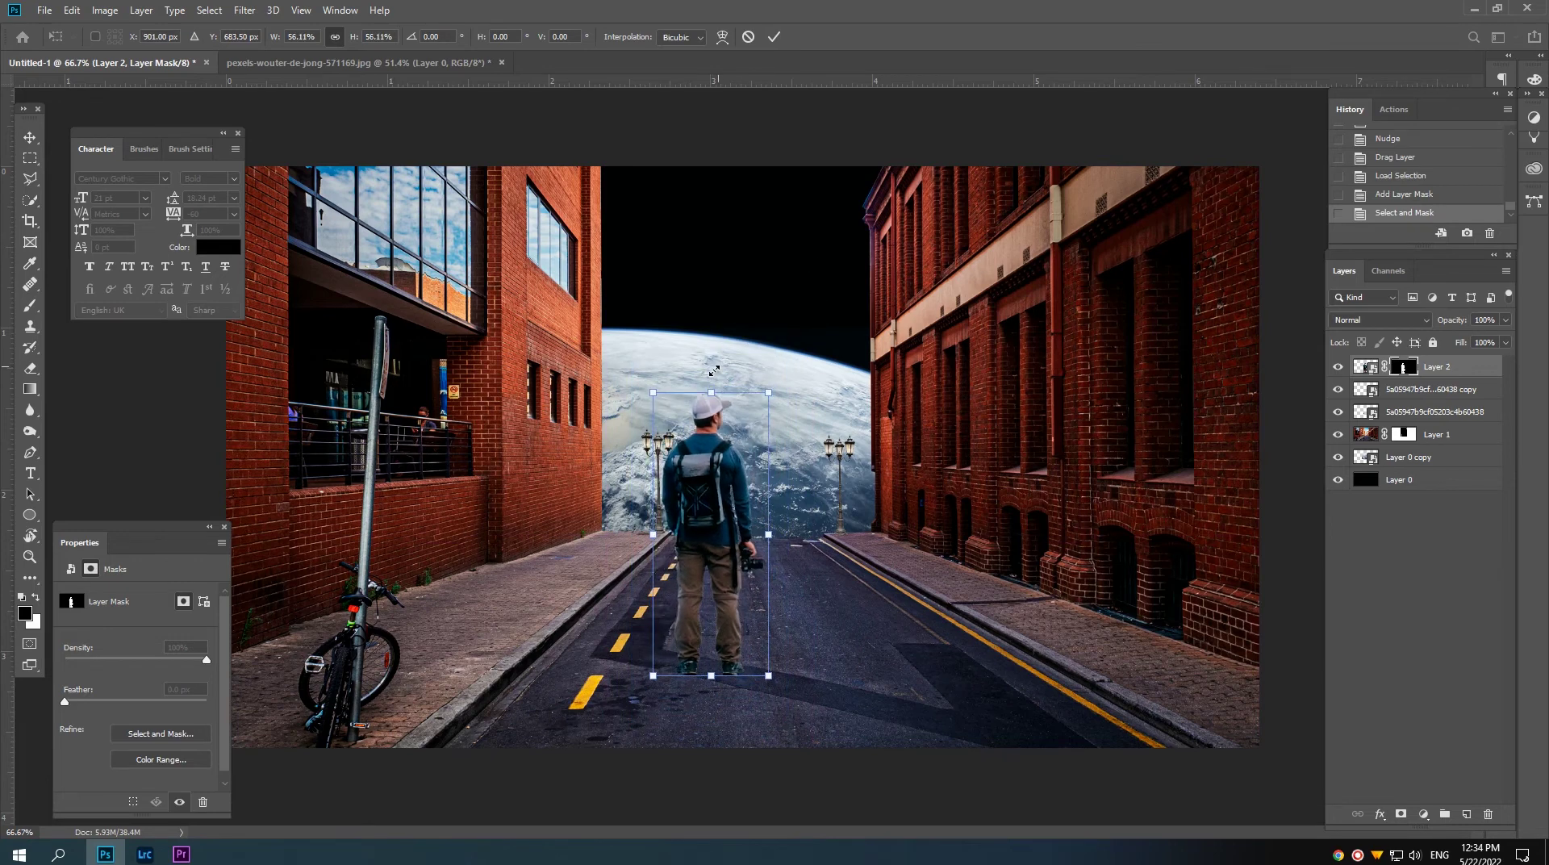
{"action": "right_click", "coordinate": [716, 518]}
{"action": "left_click", "coordinate": [778, 696]}
{"action": "mouse_move", "coordinate": [750, 589]}
{"action": "left_mouse_down"}
{"action": "mouse_move", "coordinate": [780, 623]}
{"action": "mouse_move", "coordinate": [803, 563]}
{"action": "left_mouse_up"}
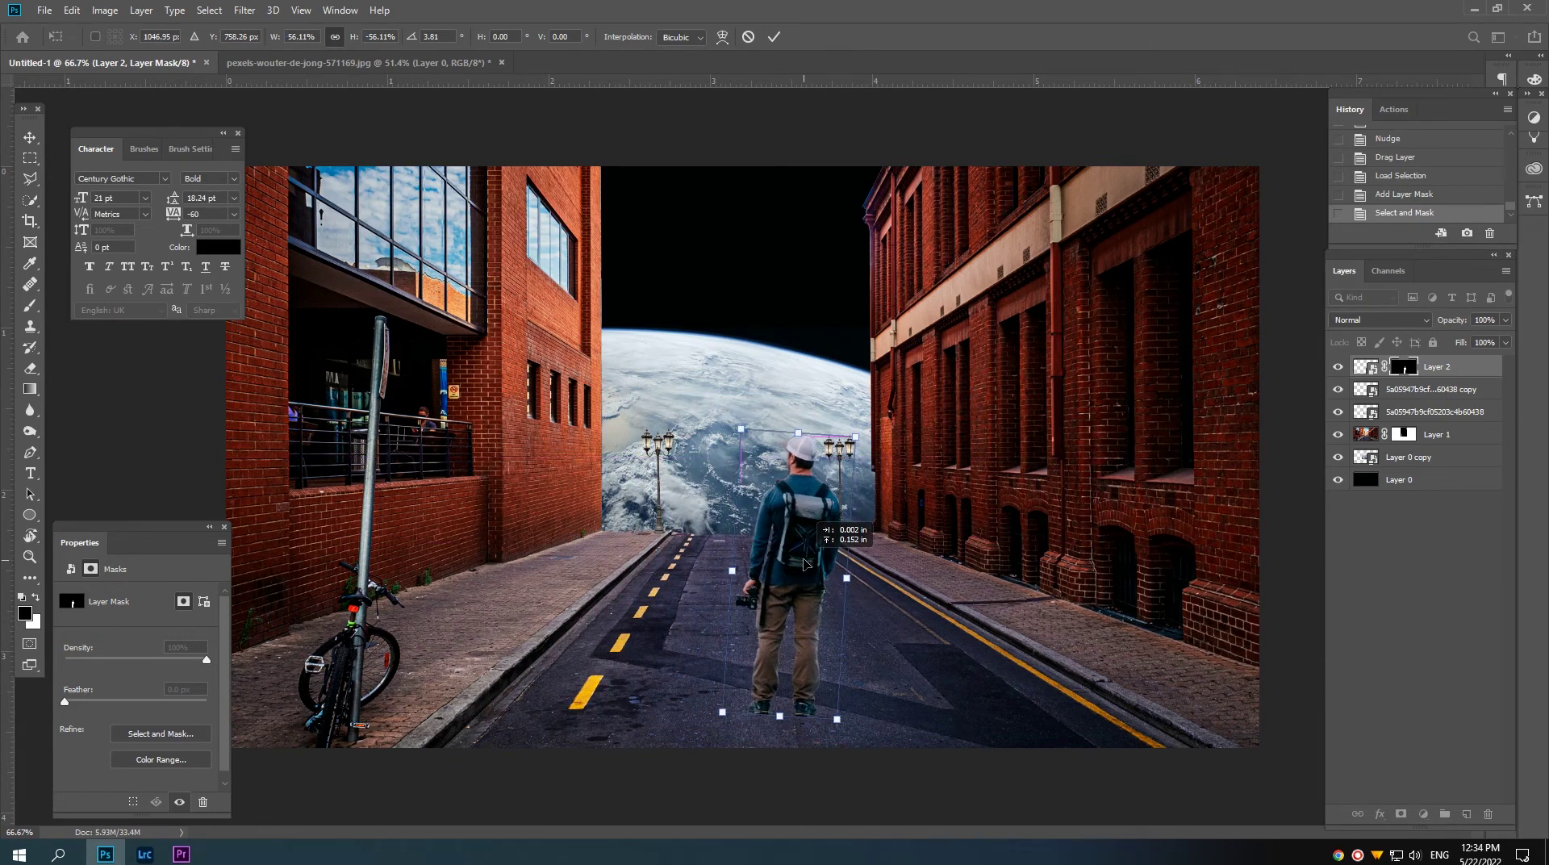
{"action": "scroll", "coordinate": [804, 563], "scroll_direction": "up", "scroll_amount": 2}
{"action": "left_click_drag", "start_coordinate": [804, 563], "coordinate": [860, 532]}
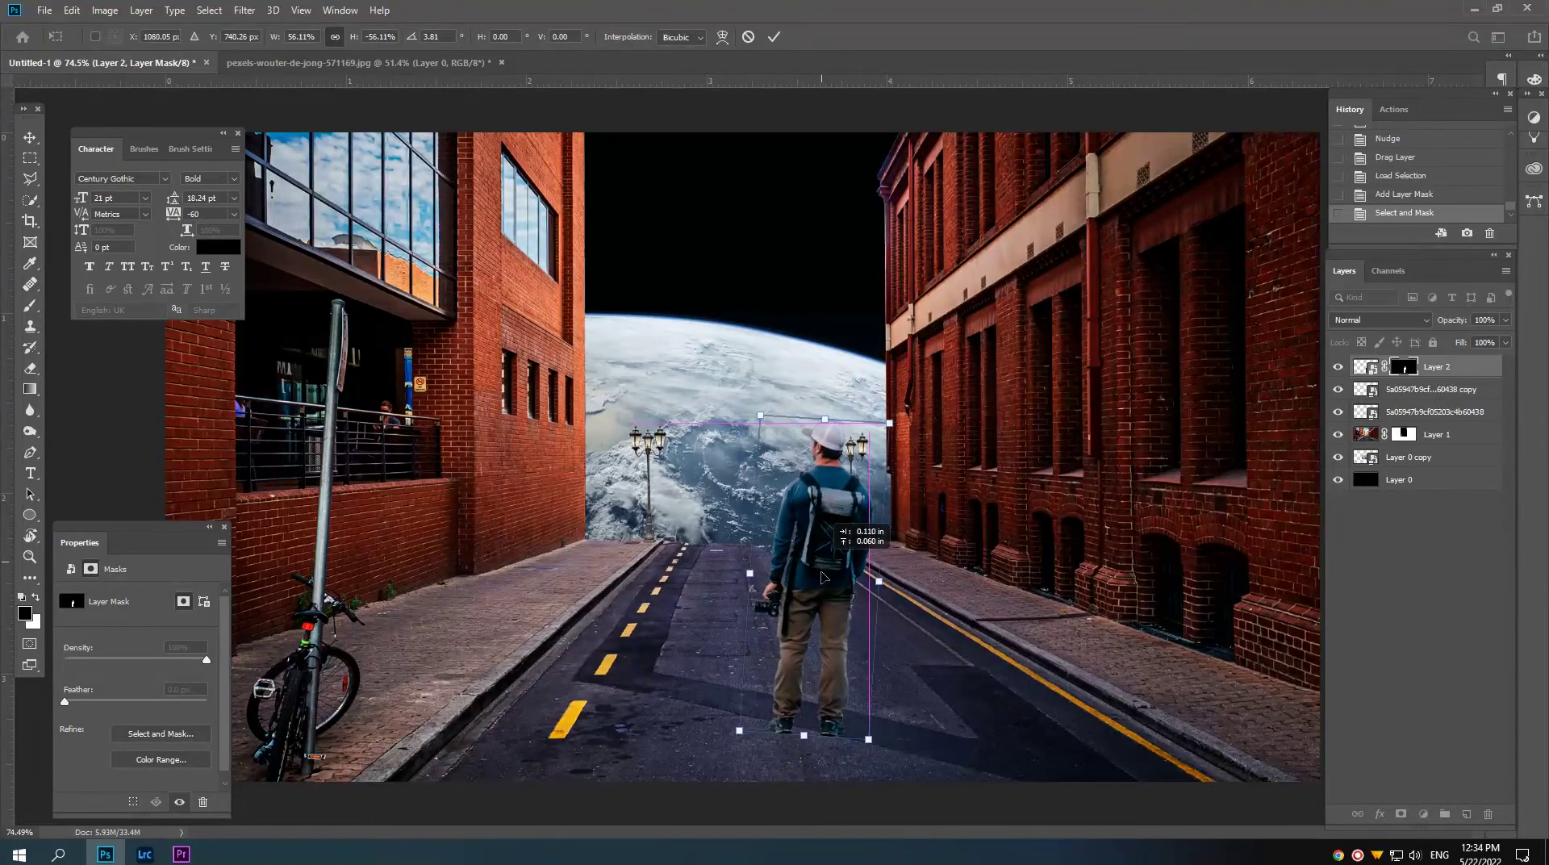
{"action": "left_click_drag", "start_coordinate": [891, 433], "coordinate": [886, 426]}
{"action": "mouse_move", "coordinate": [812, 506]}
{"action": "left_mouse_down"}
{"action": "mouse_move", "coordinate": [861, 515]}
{"action": "mouse_move", "coordinate": [845, 504]}
{"action": "left_mouse_up"}
{"action": "right_click", "coordinate": [854, 504]}
{"action": "left_click", "coordinate": [855, 473]}
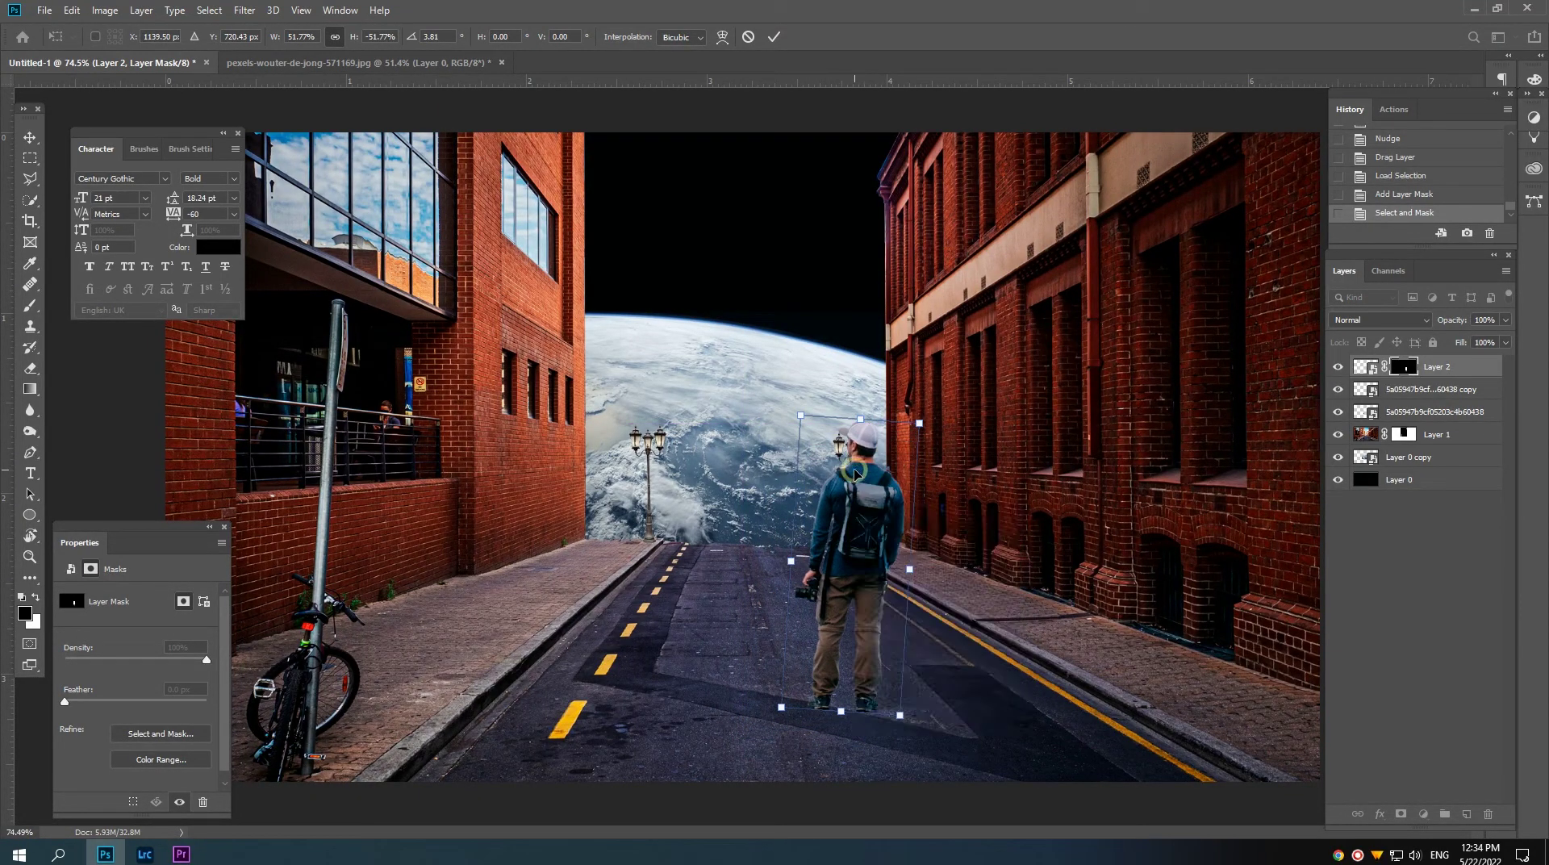
{"action": "key", "text": "Return"}
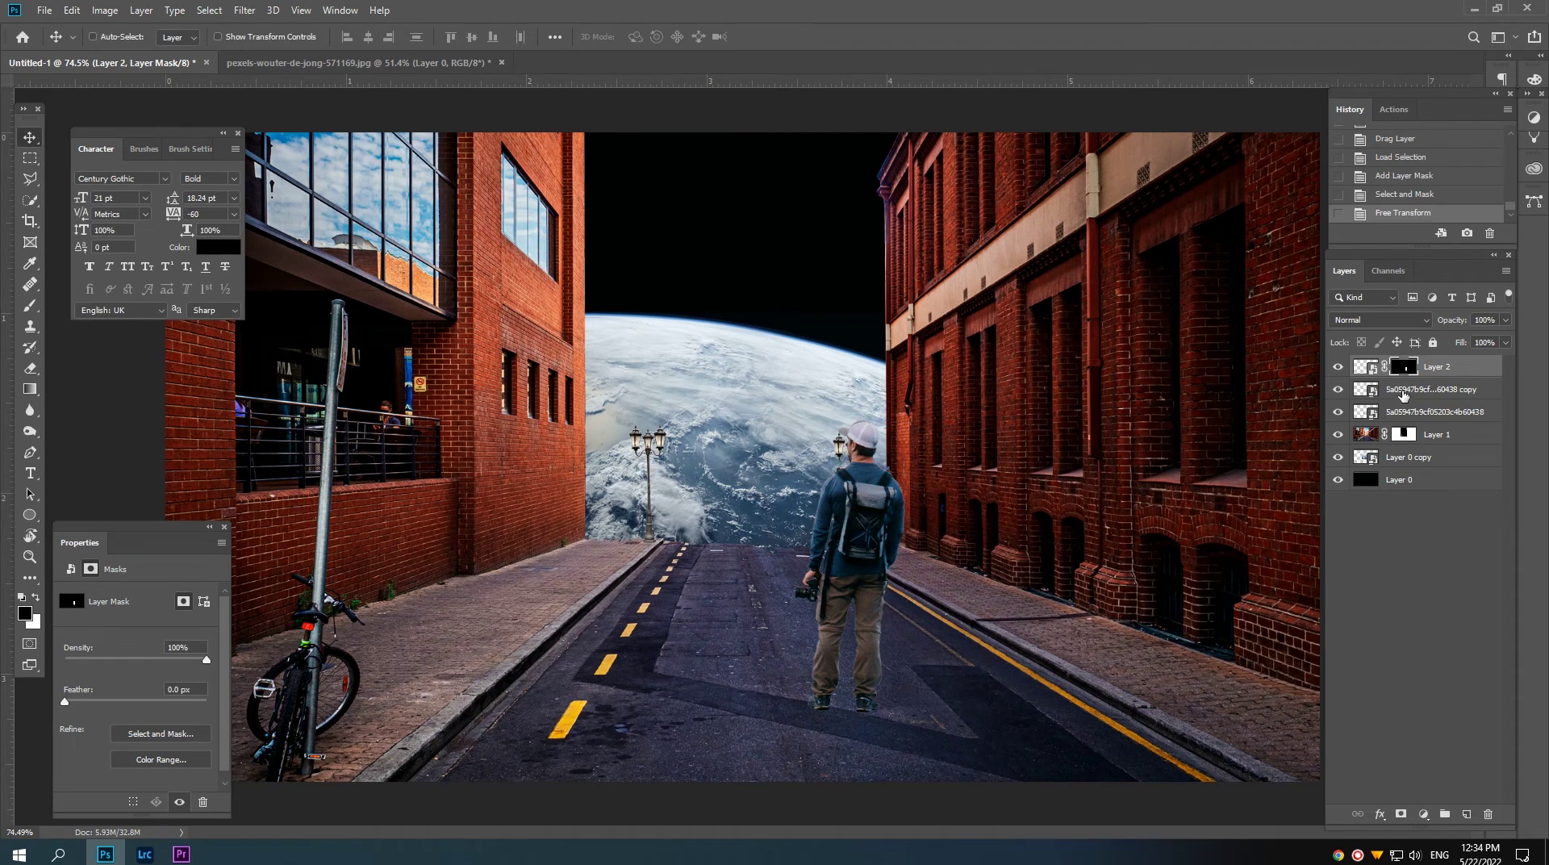
Step: Convert the man to a smart object and give him a slight perspective taper
{"action": "right_click", "coordinate": [1433, 378]}
{"action": "left_click", "coordinate": [1259, 317]}
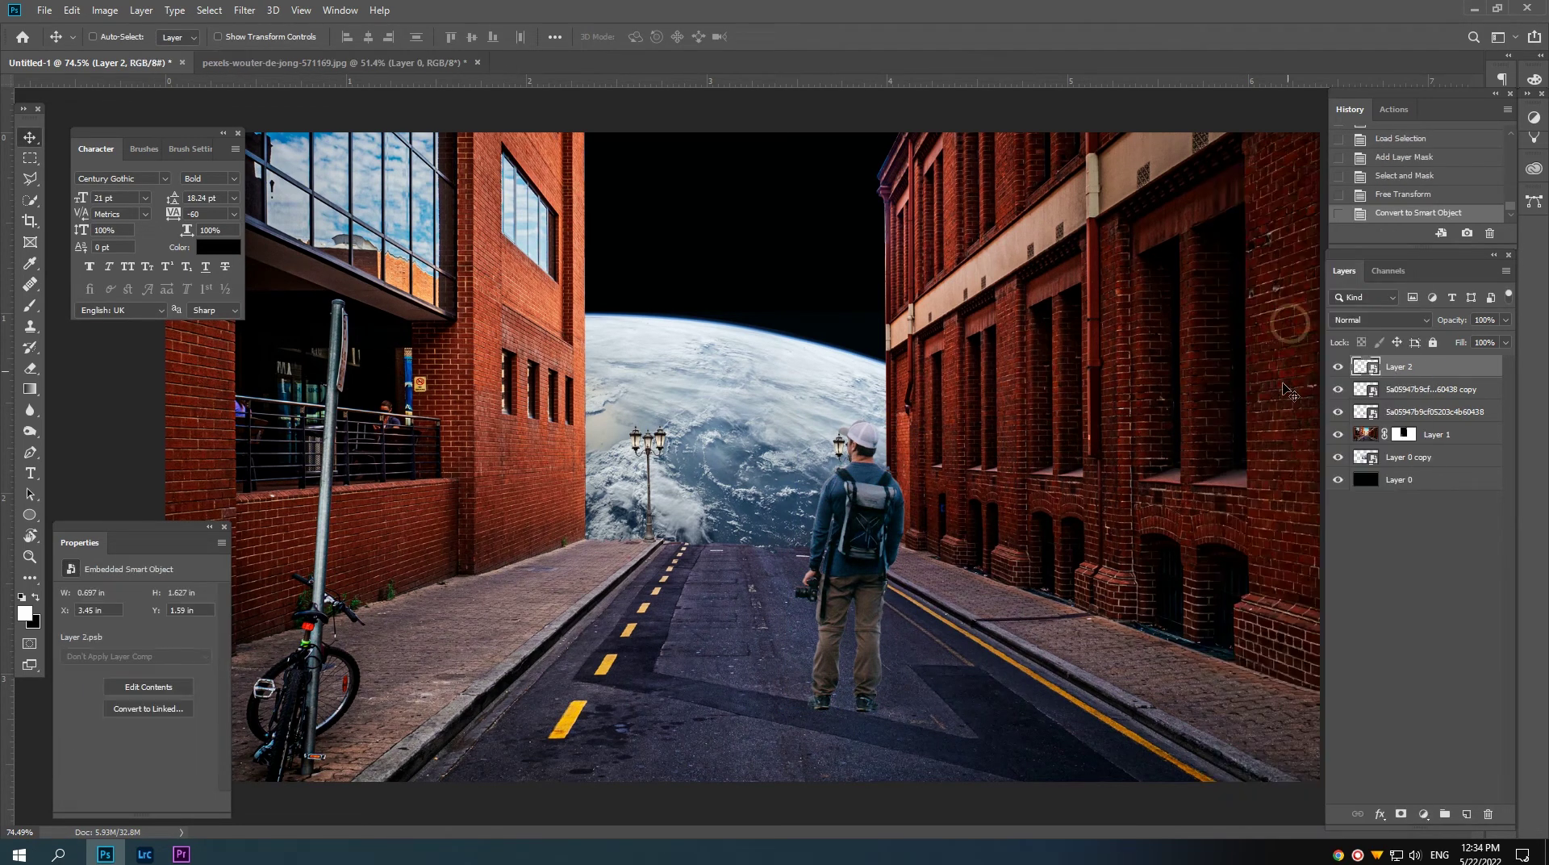
{"action": "key", "text": "ctrl+t"}
{"action": "right_click", "coordinate": [851, 533]}
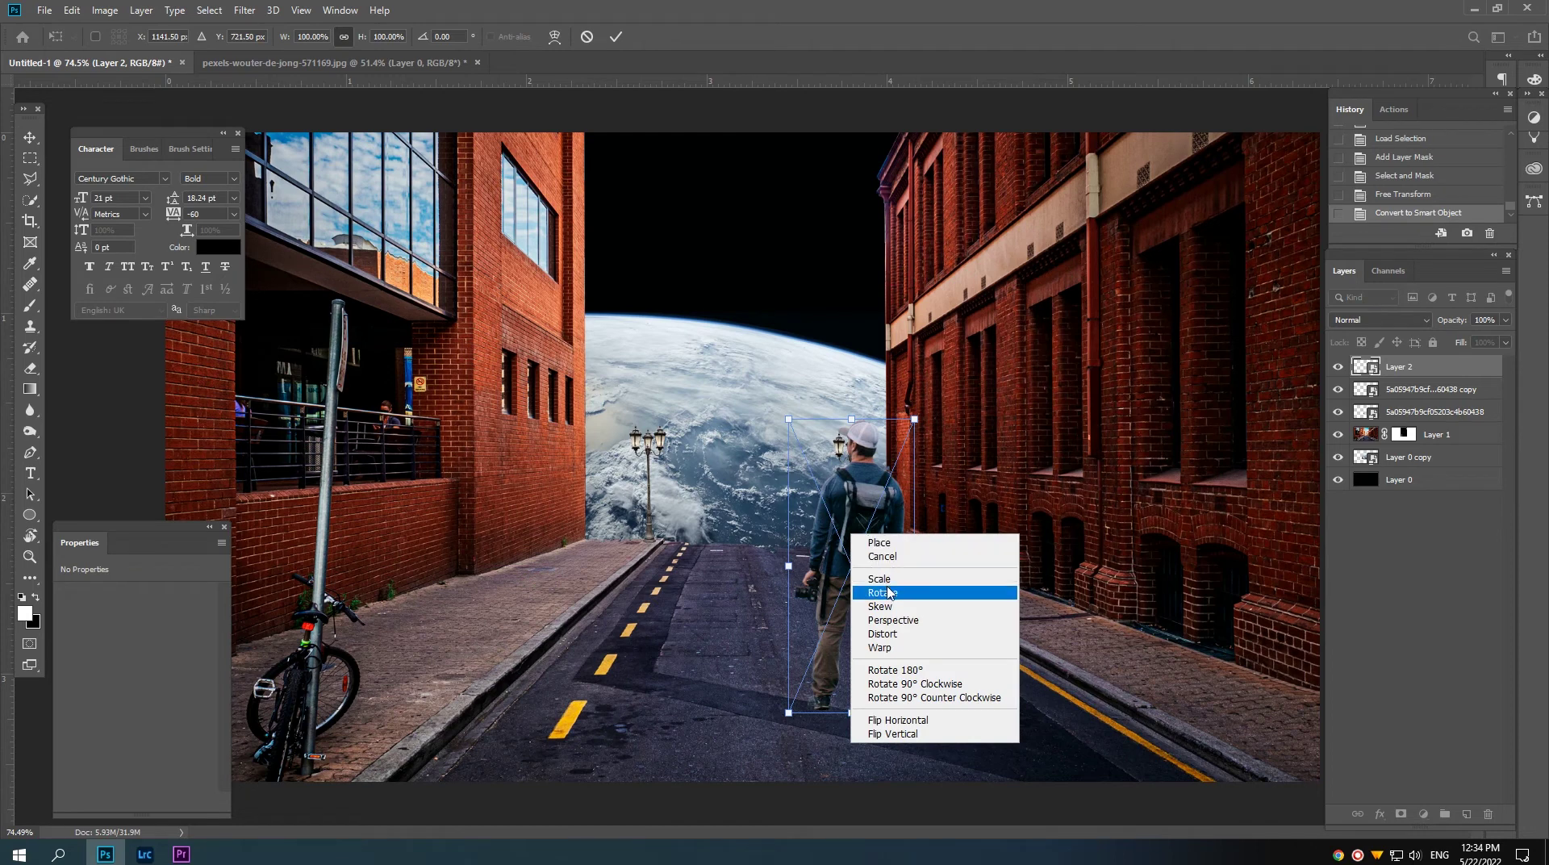
{"action": "left_click", "coordinate": [898, 623]}
{"action": "left_click_drag", "start_coordinate": [918, 426], "coordinate": [904, 421]}
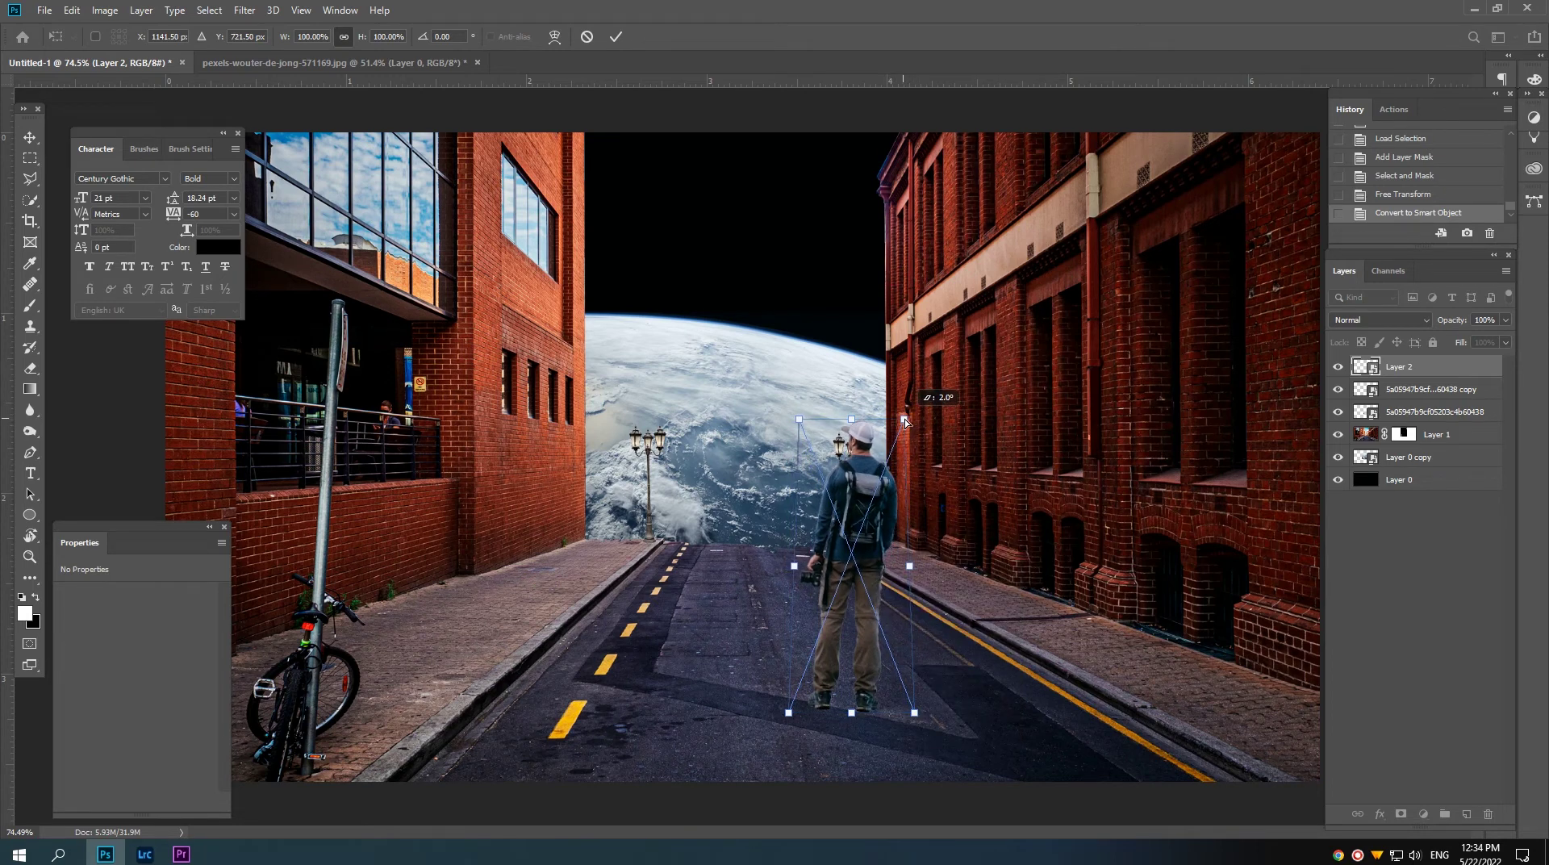
{"action": "left_click_drag", "start_coordinate": [915, 713], "coordinate": [883, 718]}
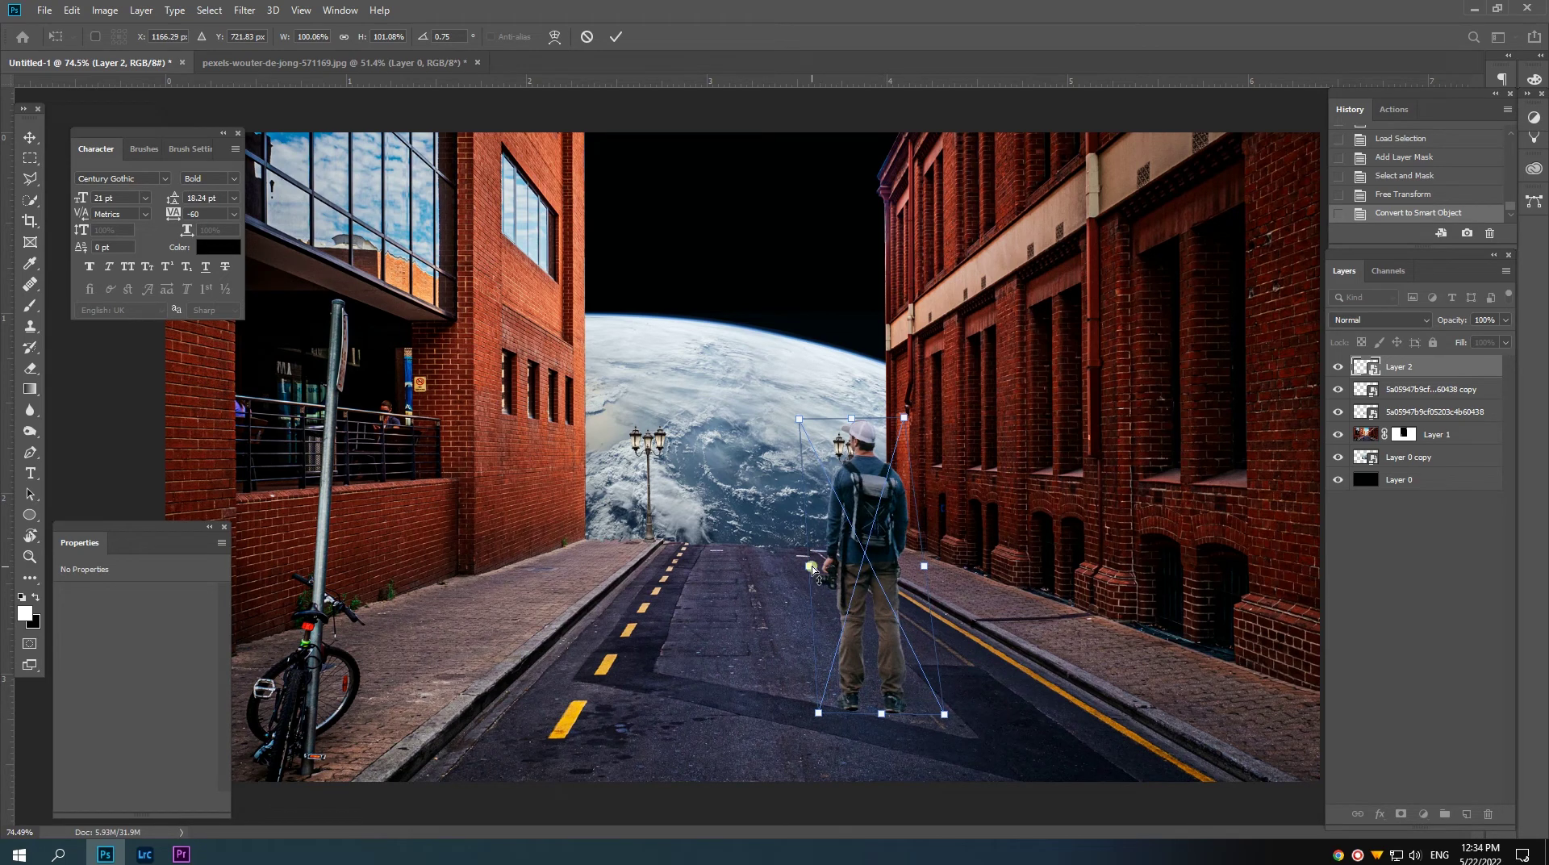
{"action": "left_click_drag", "start_coordinate": [813, 569], "coordinate": [812, 568]}
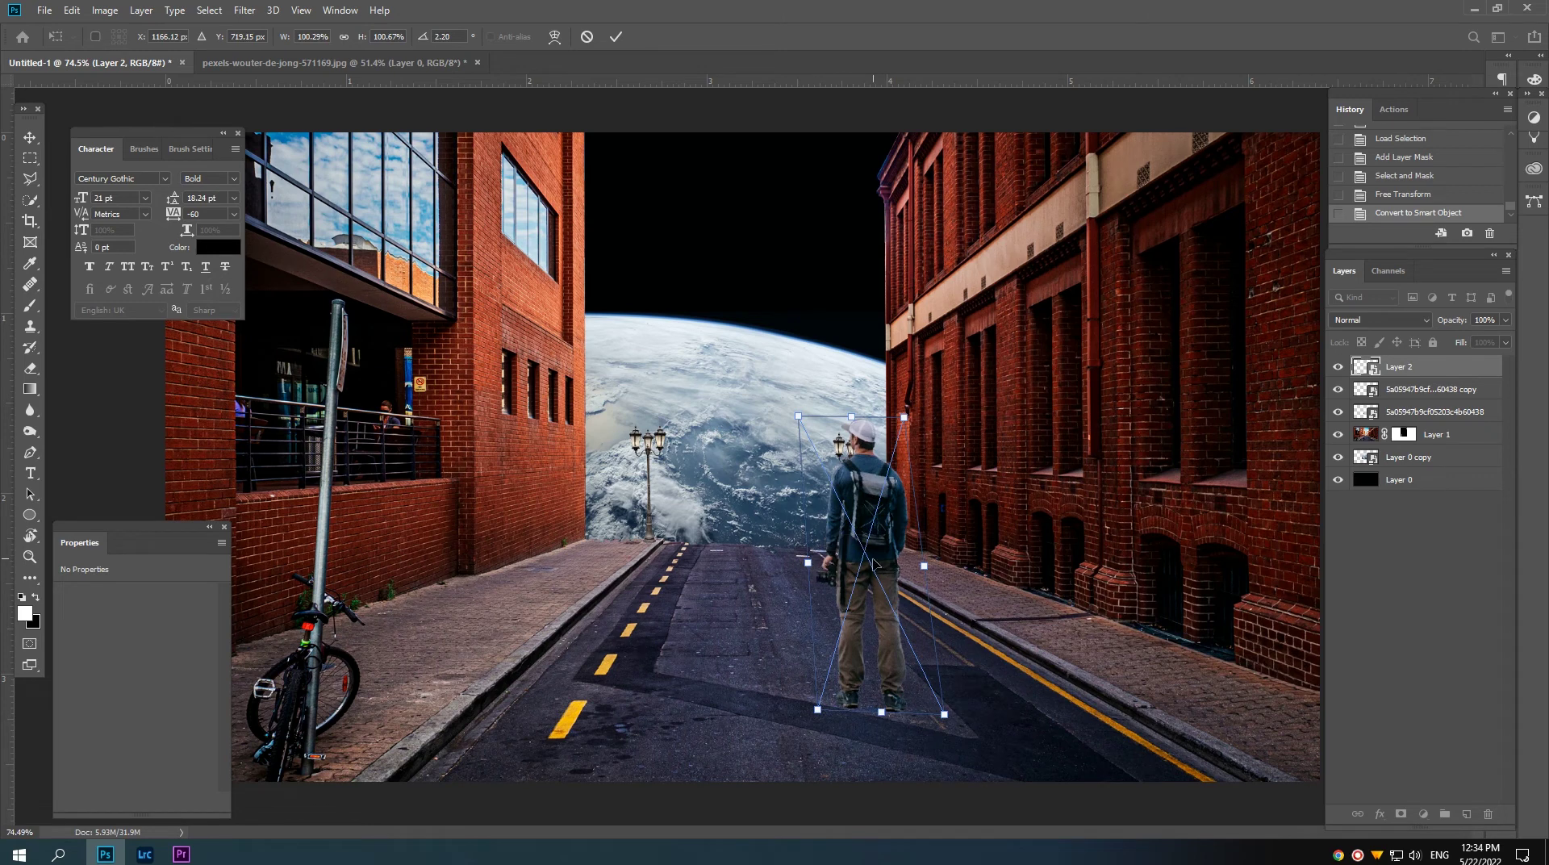
{"action": "key", "text": "Return"}
Step: Nudge the man into the middle of the road facing the Earth
{"action": "key", "text": "Left"}
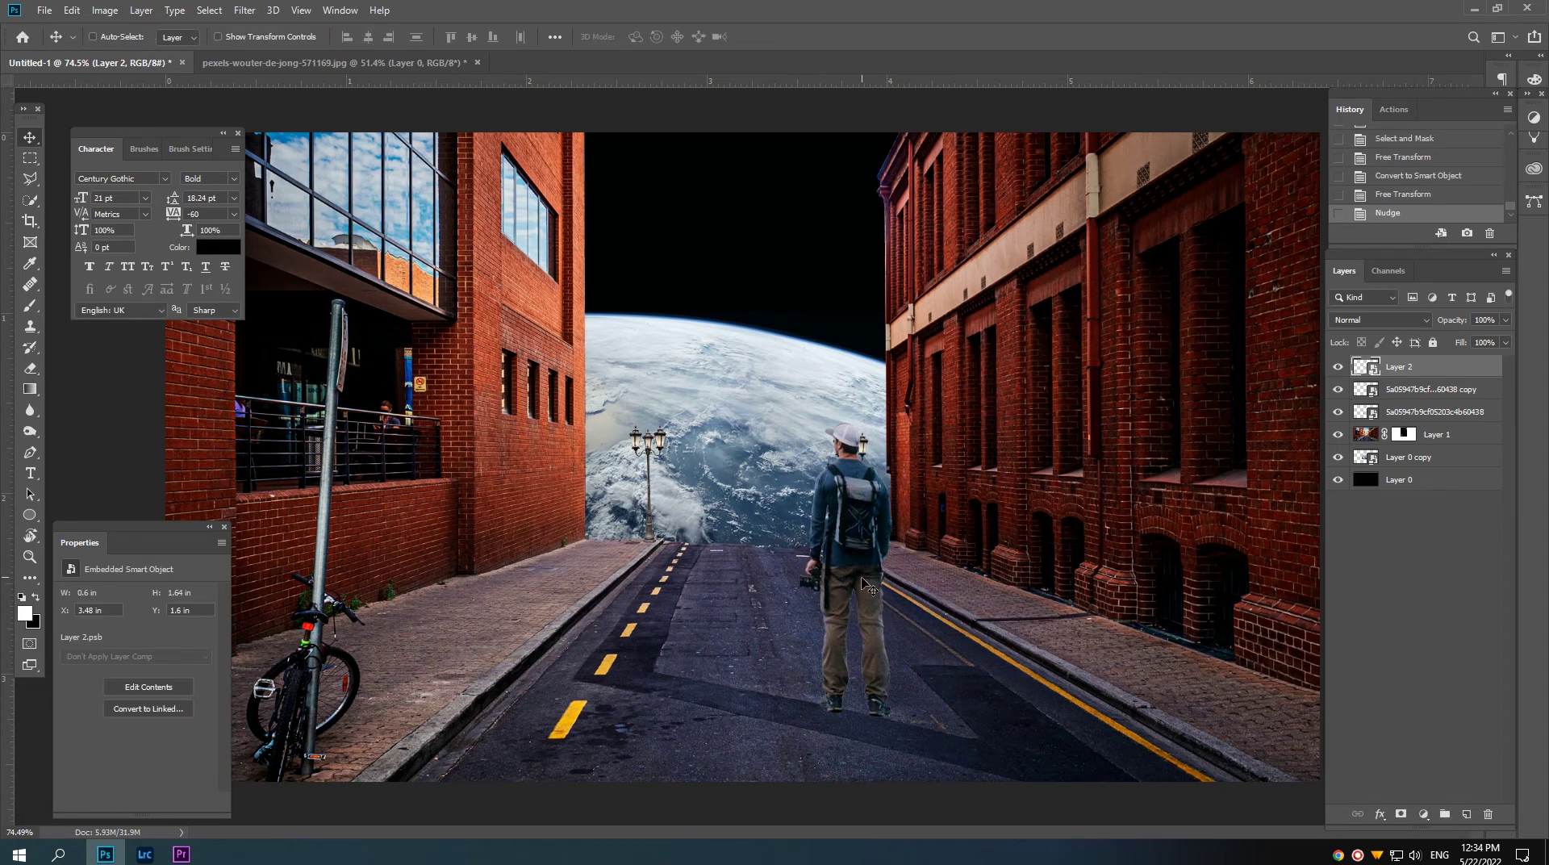
{"action": "left_click_drag", "start_coordinate": [862, 577], "coordinate": [887, 601]}
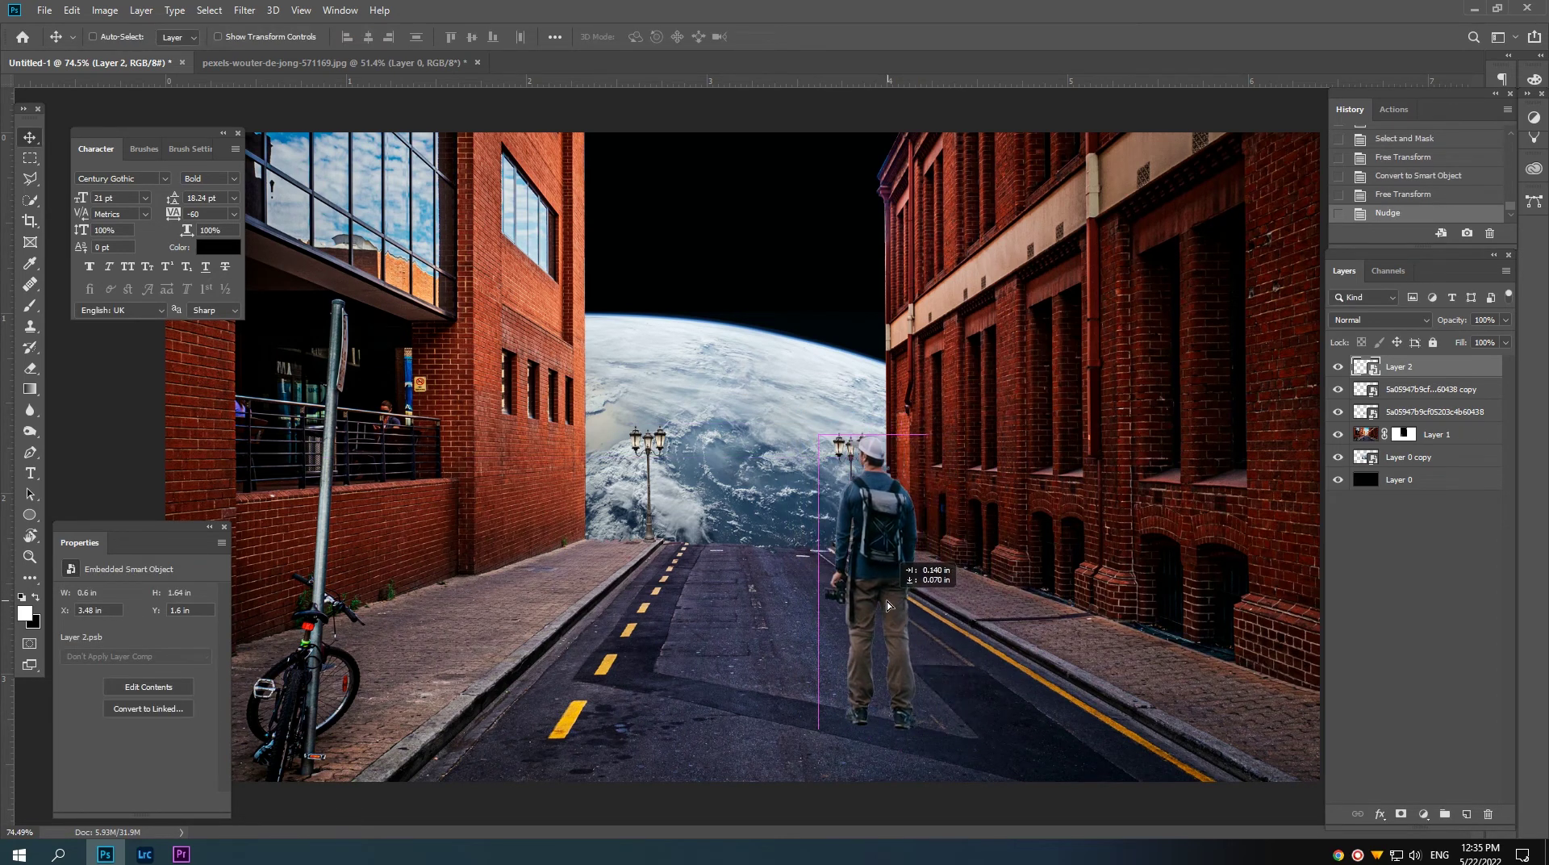
{"action": "left_click_drag", "start_coordinate": [888, 602], "coordinate": [880, 618]}
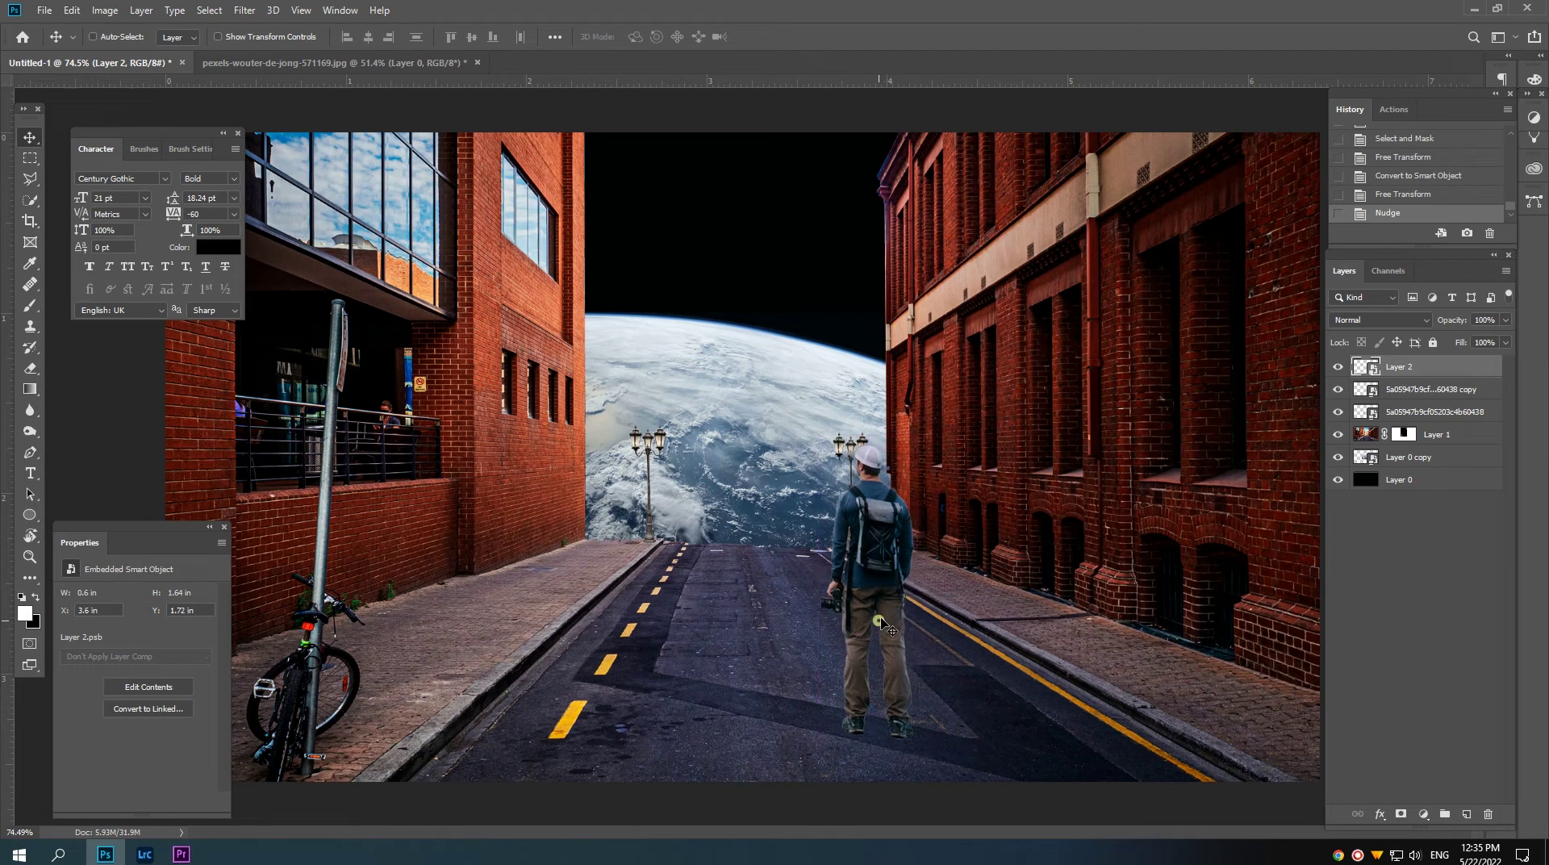
{"action": "key", "text": "shift+Up"}
{"action": "key", "text": "Up"}
{"action": "key", "text": "Up"}
{"action": "key", "text": "Up"}
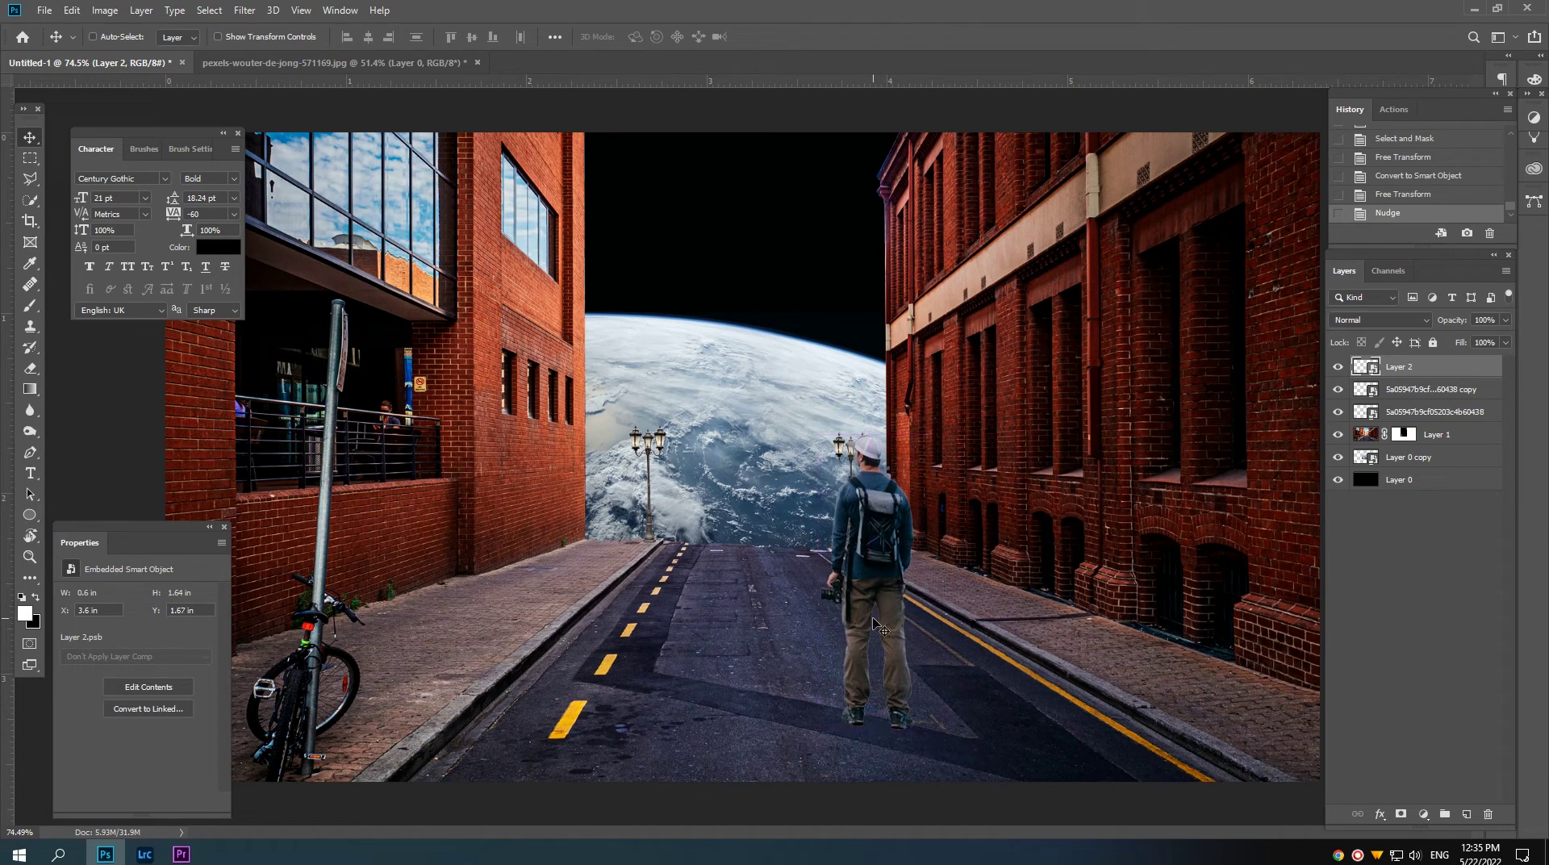
{"action": "left_click_drag", "start_coordinate": [877, 618], "coordinate": [813, 621]}
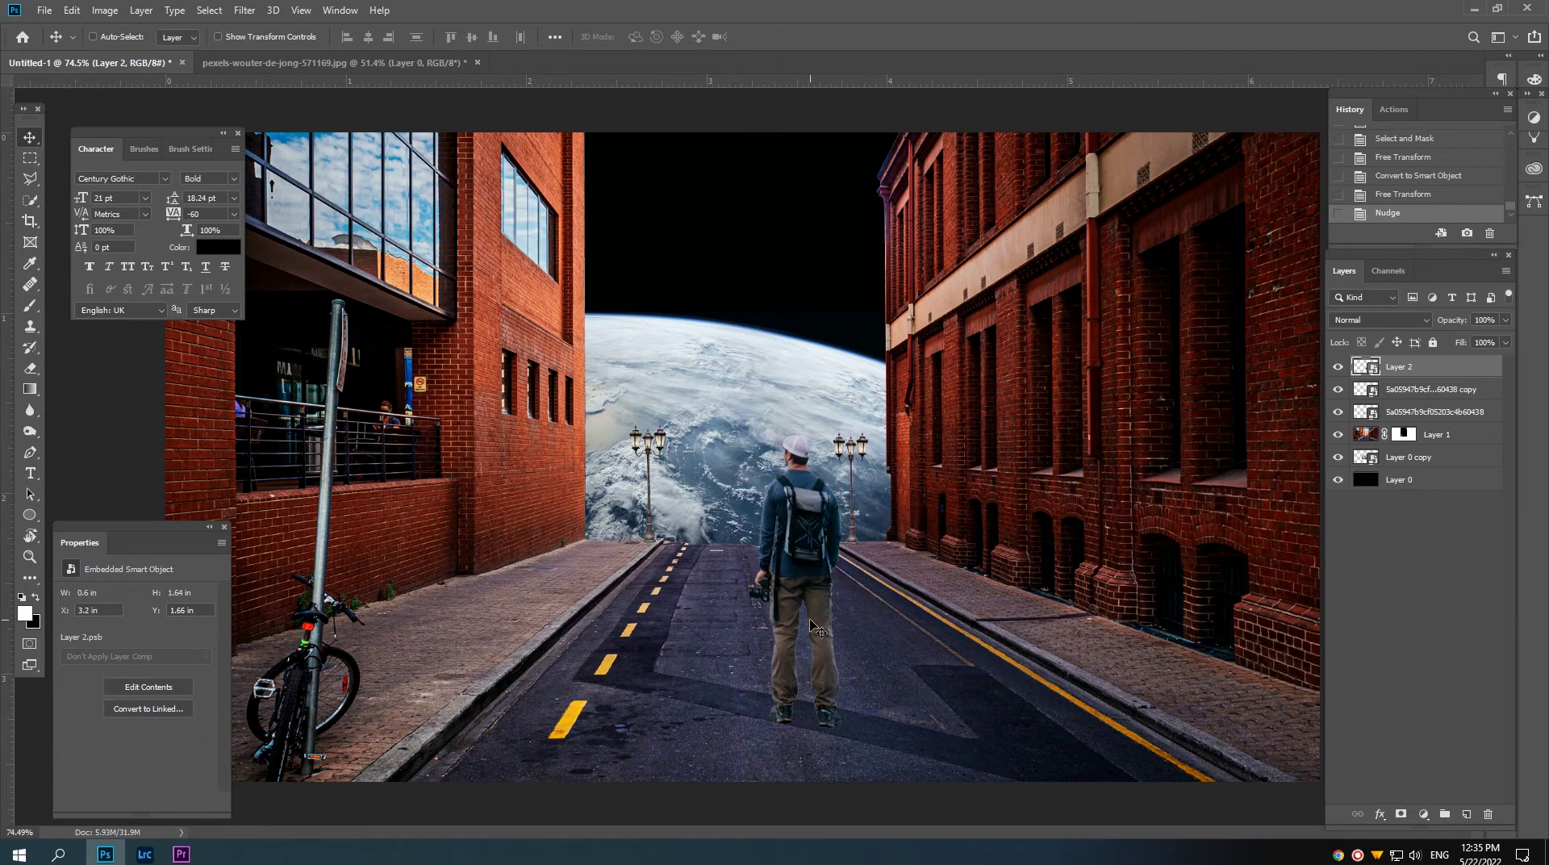
Step: Toggle the upper copy layer off and on to compare the composite
{"action": "left_click", "coordinate": [1436, 401]}
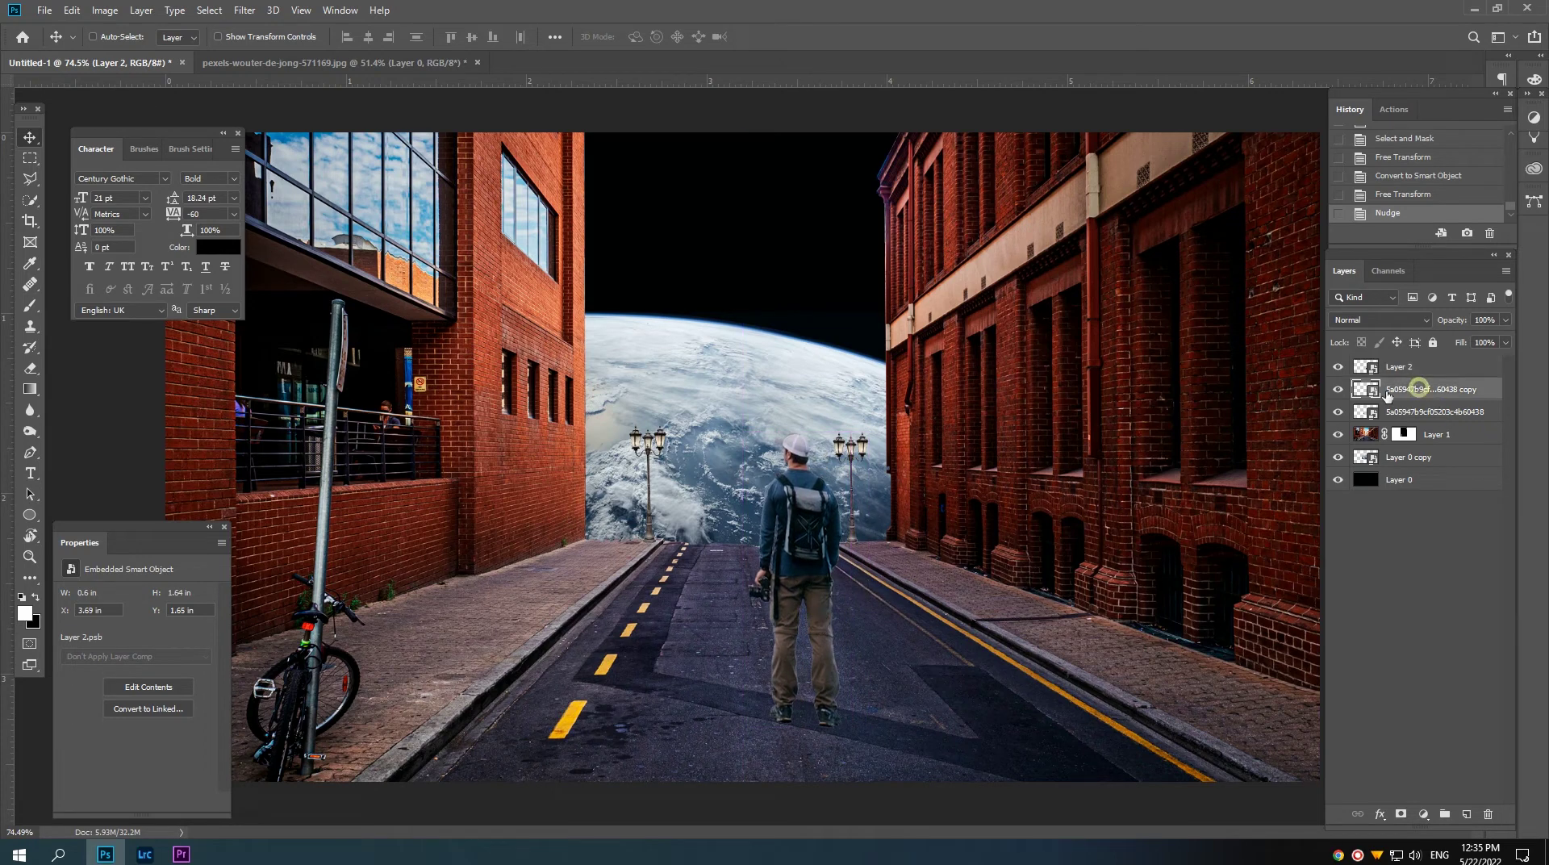
{"action": "left_click", "coordinate": [1337, 390]}
{"action": "left_click", "coordinate": [1337, 390]}
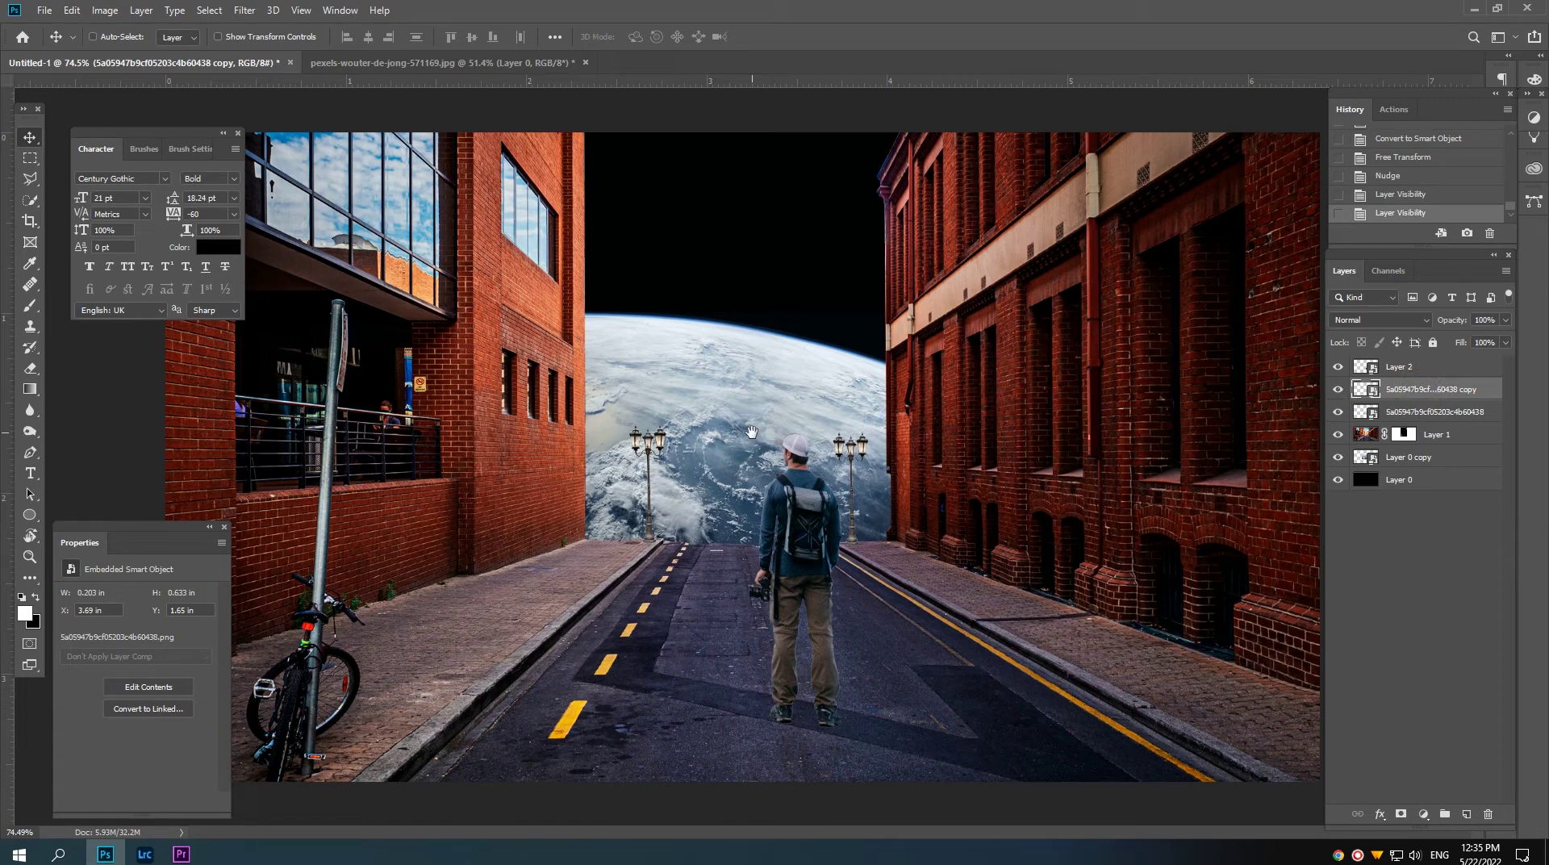
{"action": "scroll", "coordinate": [751, 432], "scroll_direction": "down", "scroll_amount": 2}
Step: Clip a Hue/Saturation layer to Layer 1 with Saturation -59 and Lightness -34
{"action": "left_click", "coordinate": [1440, 434]}
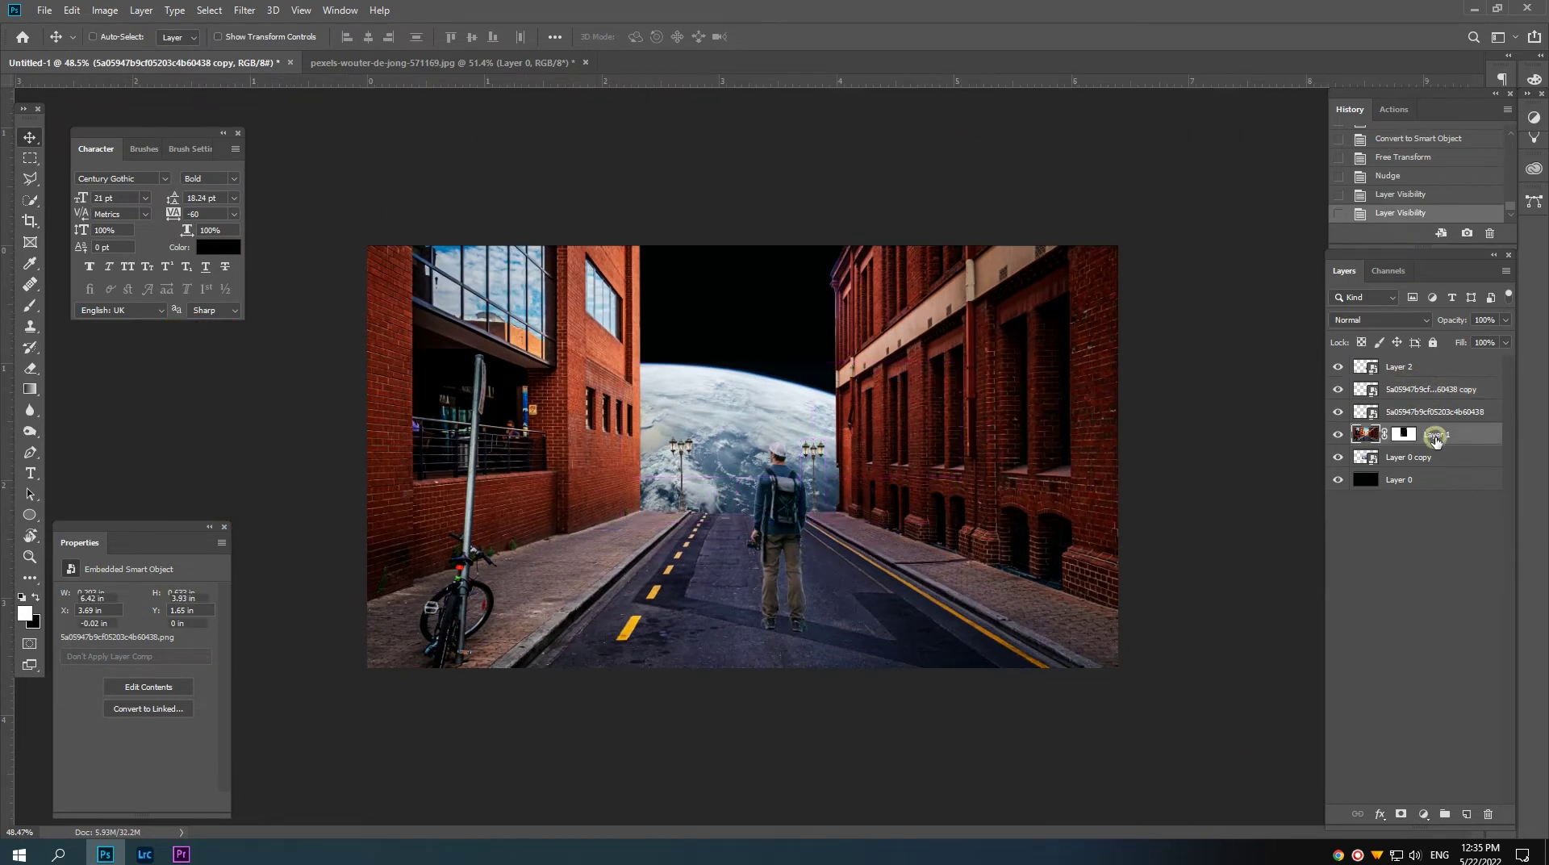
{"action": "left_click", "coordinate": [1421, 816]}
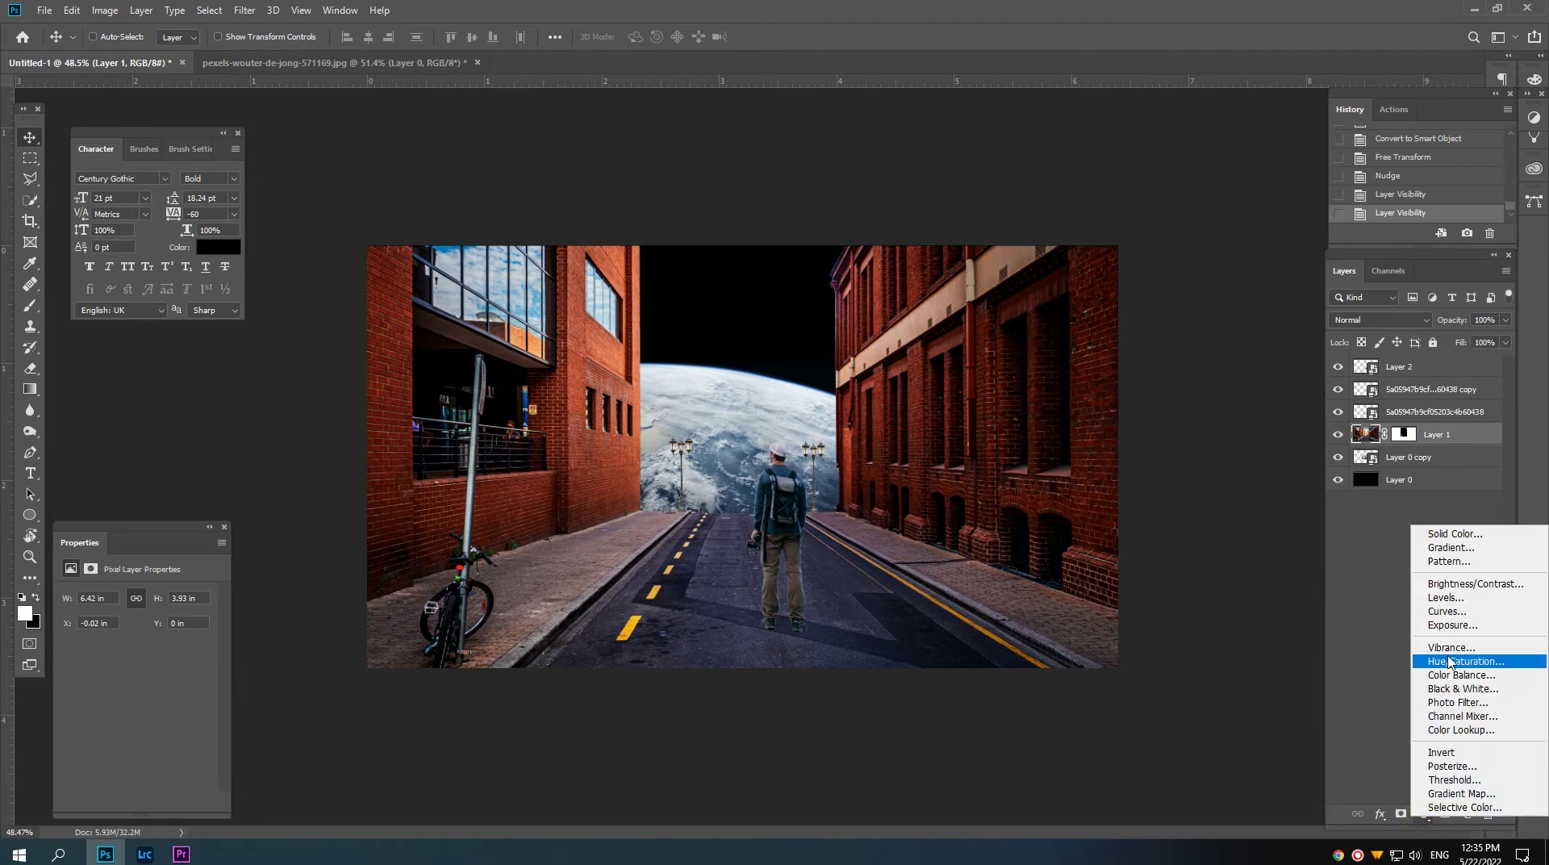
{"action": "left_click", "coordinate": [1448, 662]}
{"action": "left_click", "coordinate": [108, 802]}
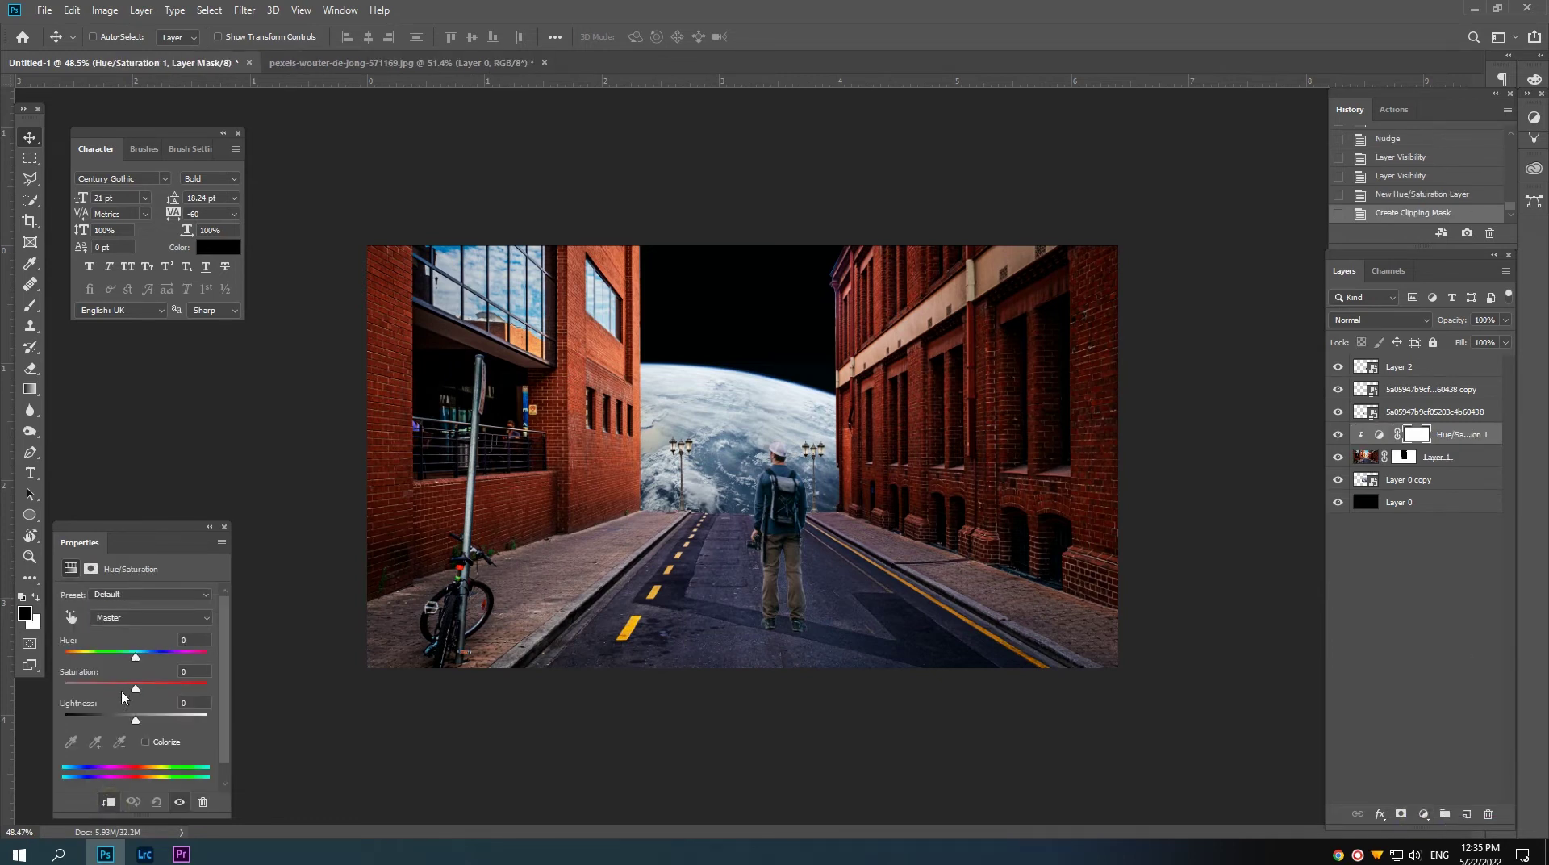
{"action": "left_click_drag", "start_coordinate": [121, 690], "coordinate": [117, 688]}
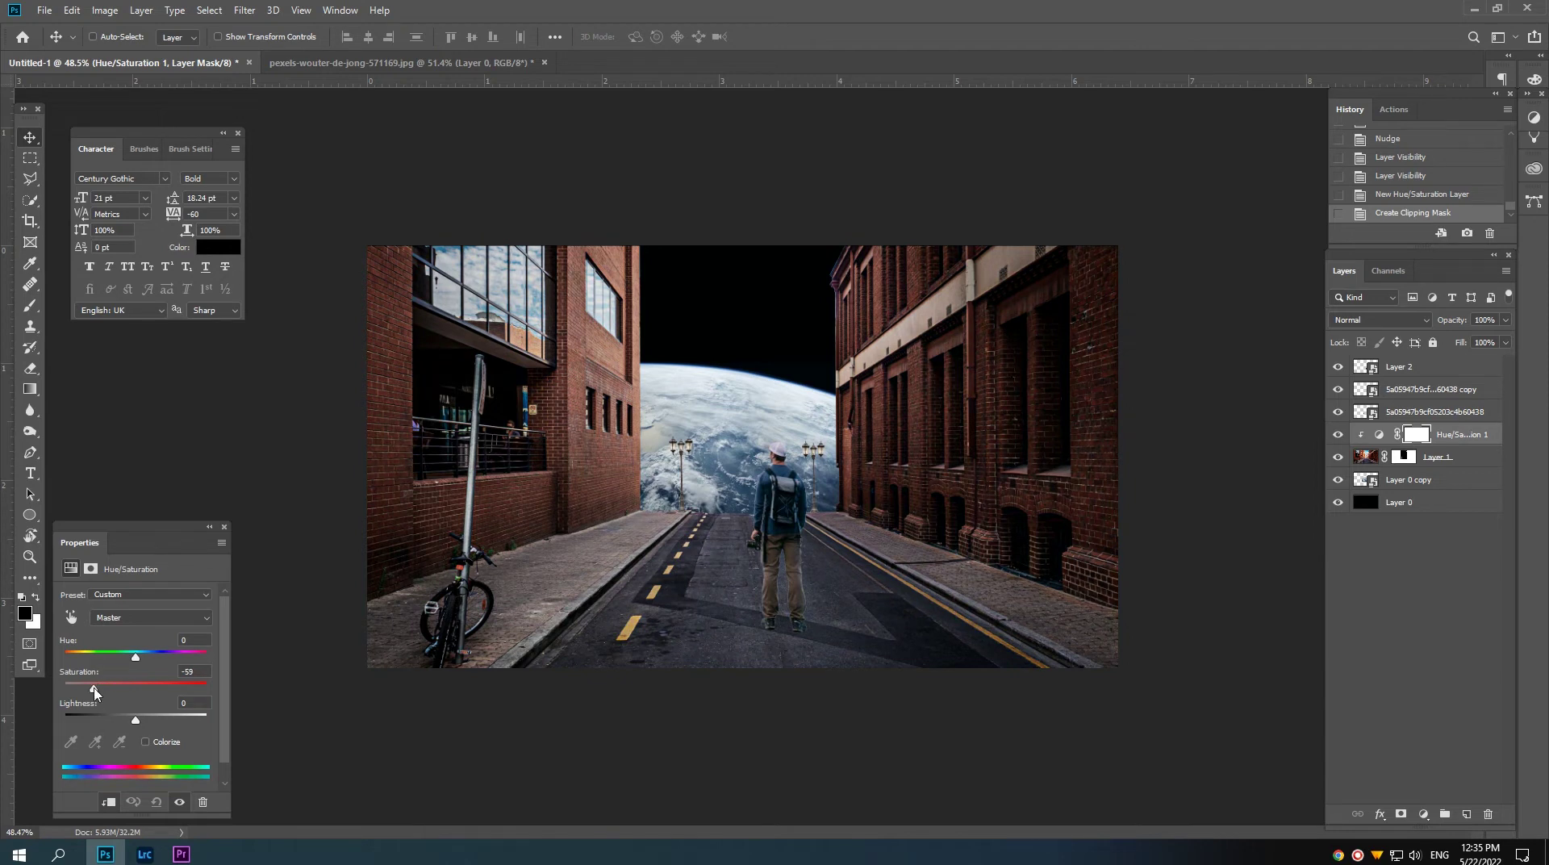
{"action": "left_click_drag", "start_coordinate": [93, 691], "coordinate": [113, 726]}
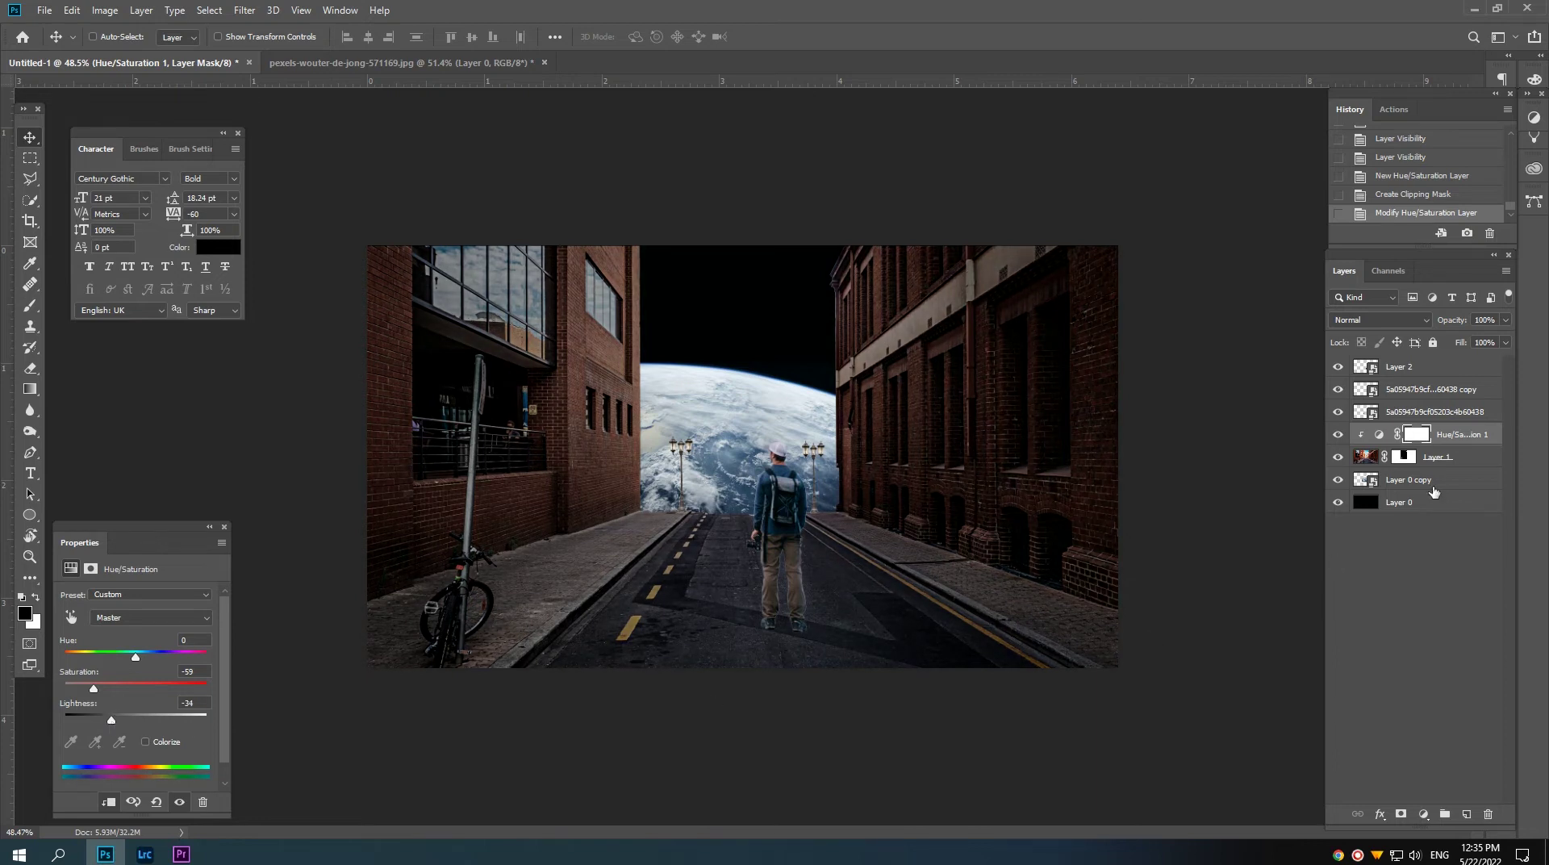
Step: Target the Hue/Saturation mask and set up a tilted soft elliptical brush at low opacity
{"action": "left_click", "coordinate": [1419, 438]}
{"action": "key", "text": "b"}
{"action": "right_click", "coordinate": [563, 493]}
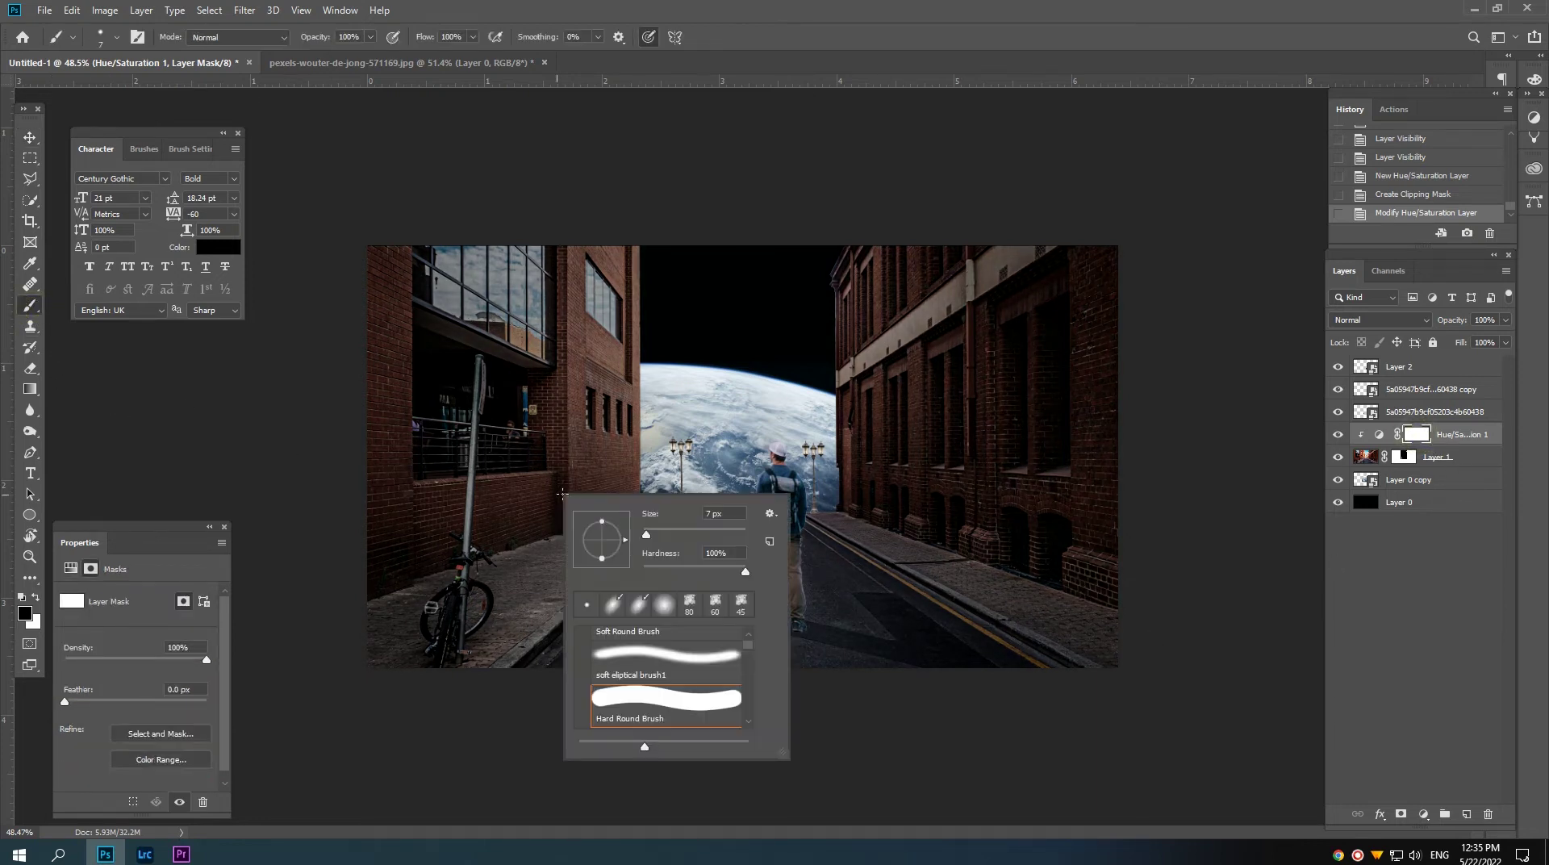
{"action": "double_click", "coordinate": [646, 666]}
{"action": "key", "text": "3"}
{"action": "right_click", "coordinate": [742, 564]}
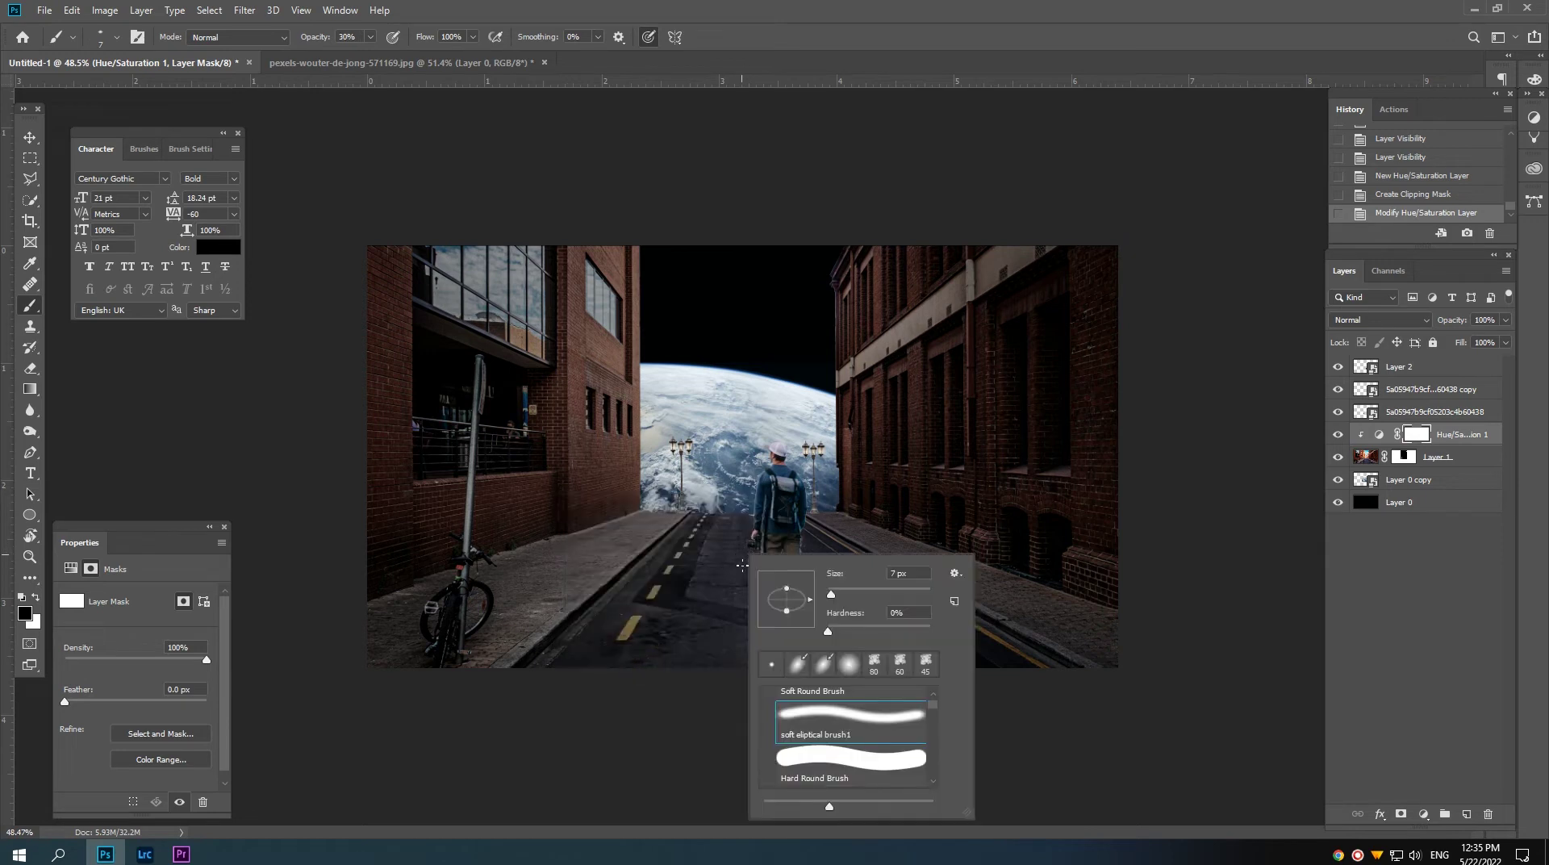
{"action": "left_click_drag", "start_coordinate": [803, 607], "coordinate": [803, 594]}
{"action": "left_click_drag", "start_coordinate": [317, 41], "coordinate": [310, 42]}
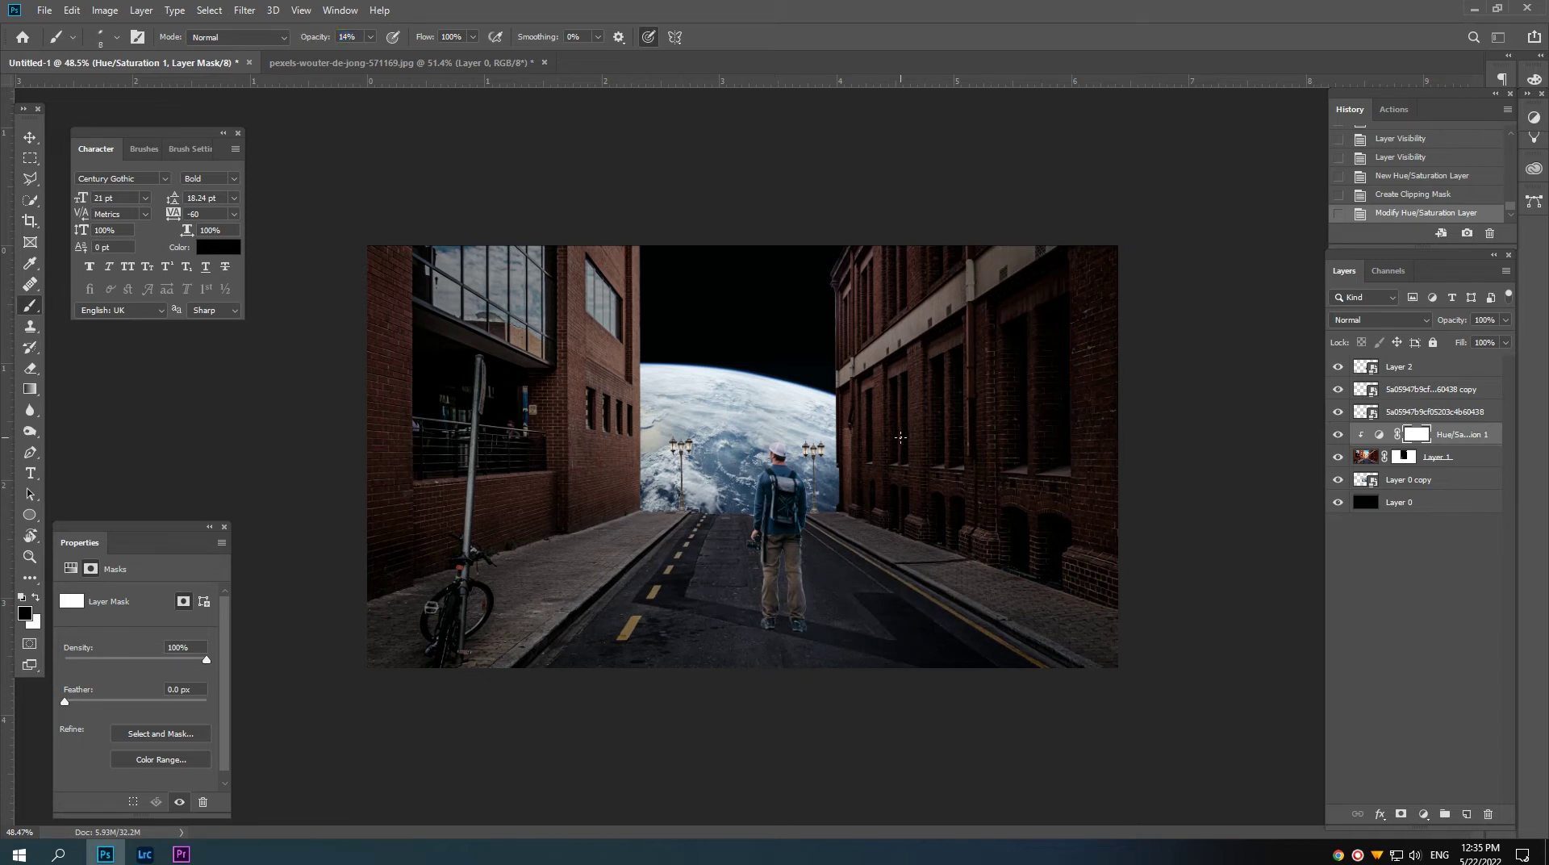
Step: Paint along the right and left building edges near the Earth to restore red brick
{"action": "left_click_drag", "start_coordinate": [831, 203], "coordinate": [858, 269]}
{"action": "key", "text": "bracketright"}
{"action": "key", "text": "bracketright"}
{"action": "key", "text": "bracketright"}
{"action": "left_click_drag", "start_coordinate": [871, 394], "coordinate": [847, 545]}
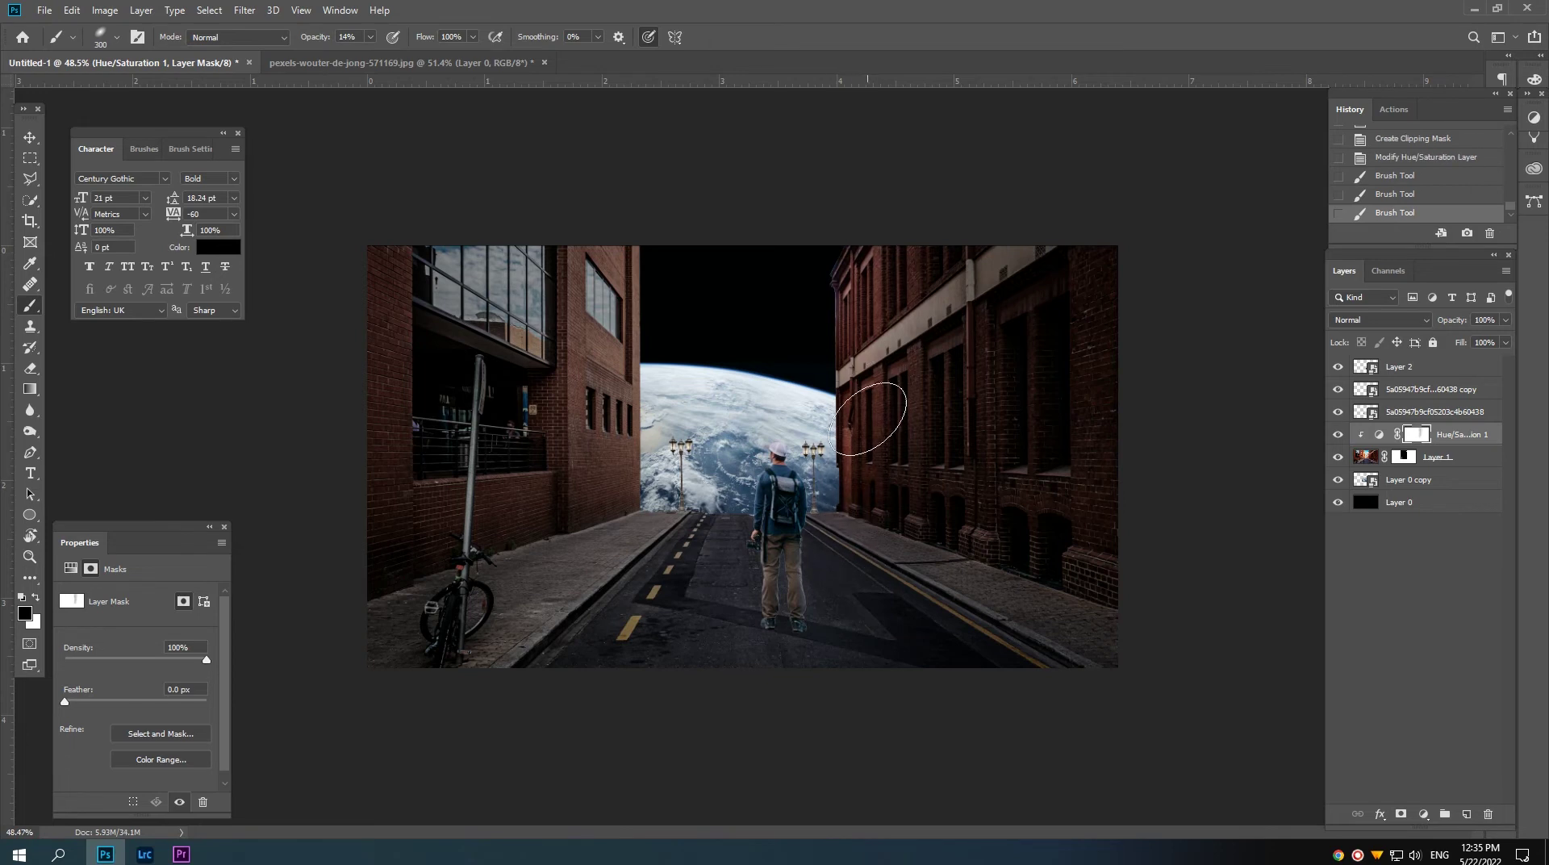
{"action": "left_click_drag", "start_coordinate": [867, 283], "coordinate": [851, 588]}
{"action": "key", "text": "bracketright"}
{"action": "left_click_drag", "start_coordinate": [816, 492], "coordinate": [821, 528]}
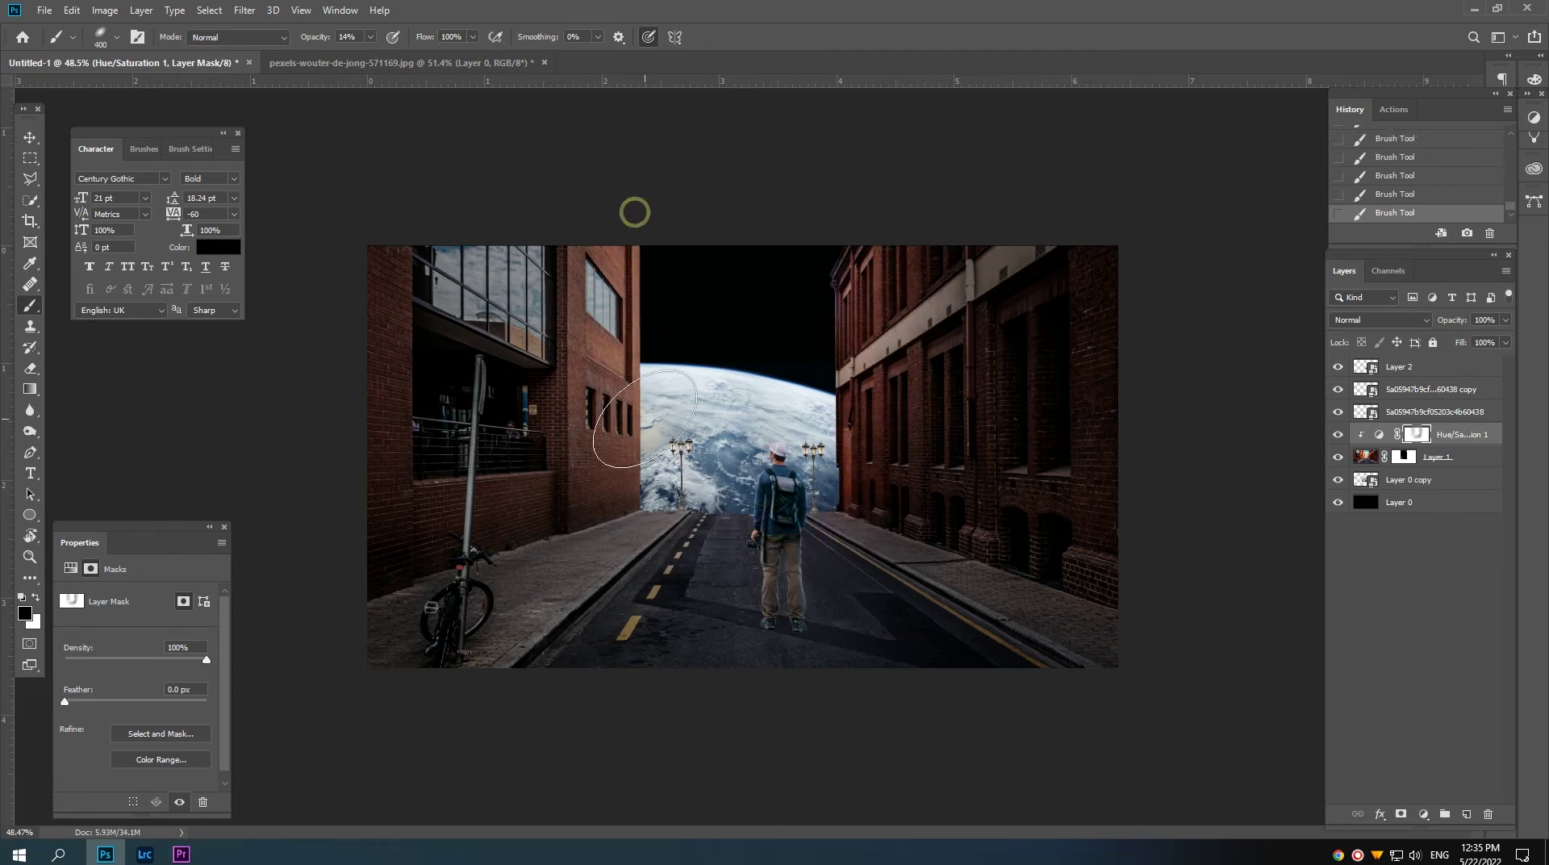
{"action": "left_click_drag", "start_coordinate": [670, 403], "coordinate": [665, 519]}
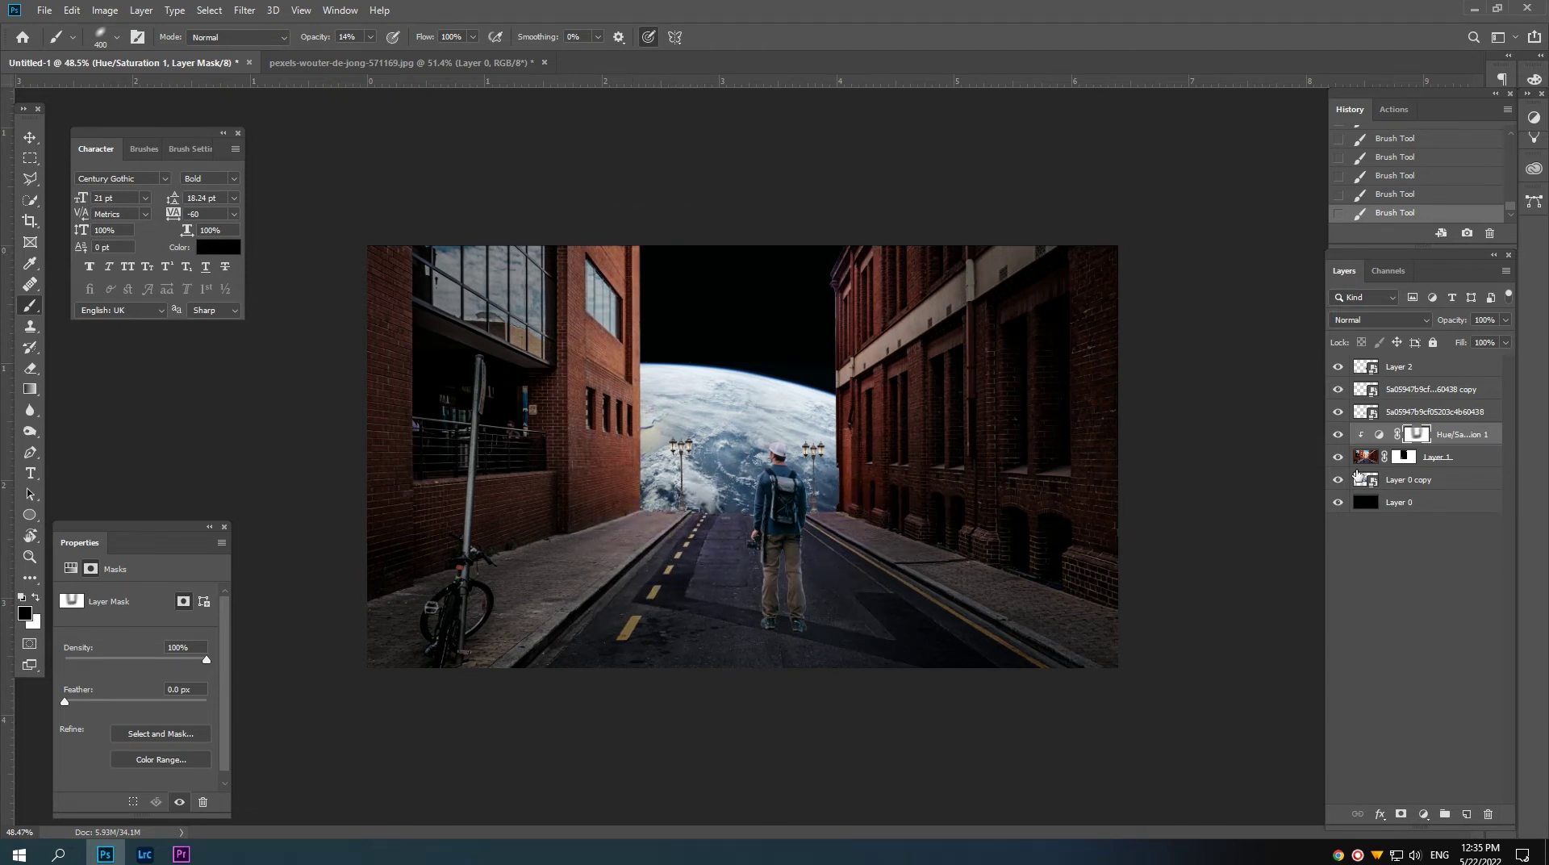
Step: Add a Levels adjustment clipped to Layer 0 copy with input levels 42, 1.00, 238
{"action": "left_click", "coordinate": [1404, 482]}
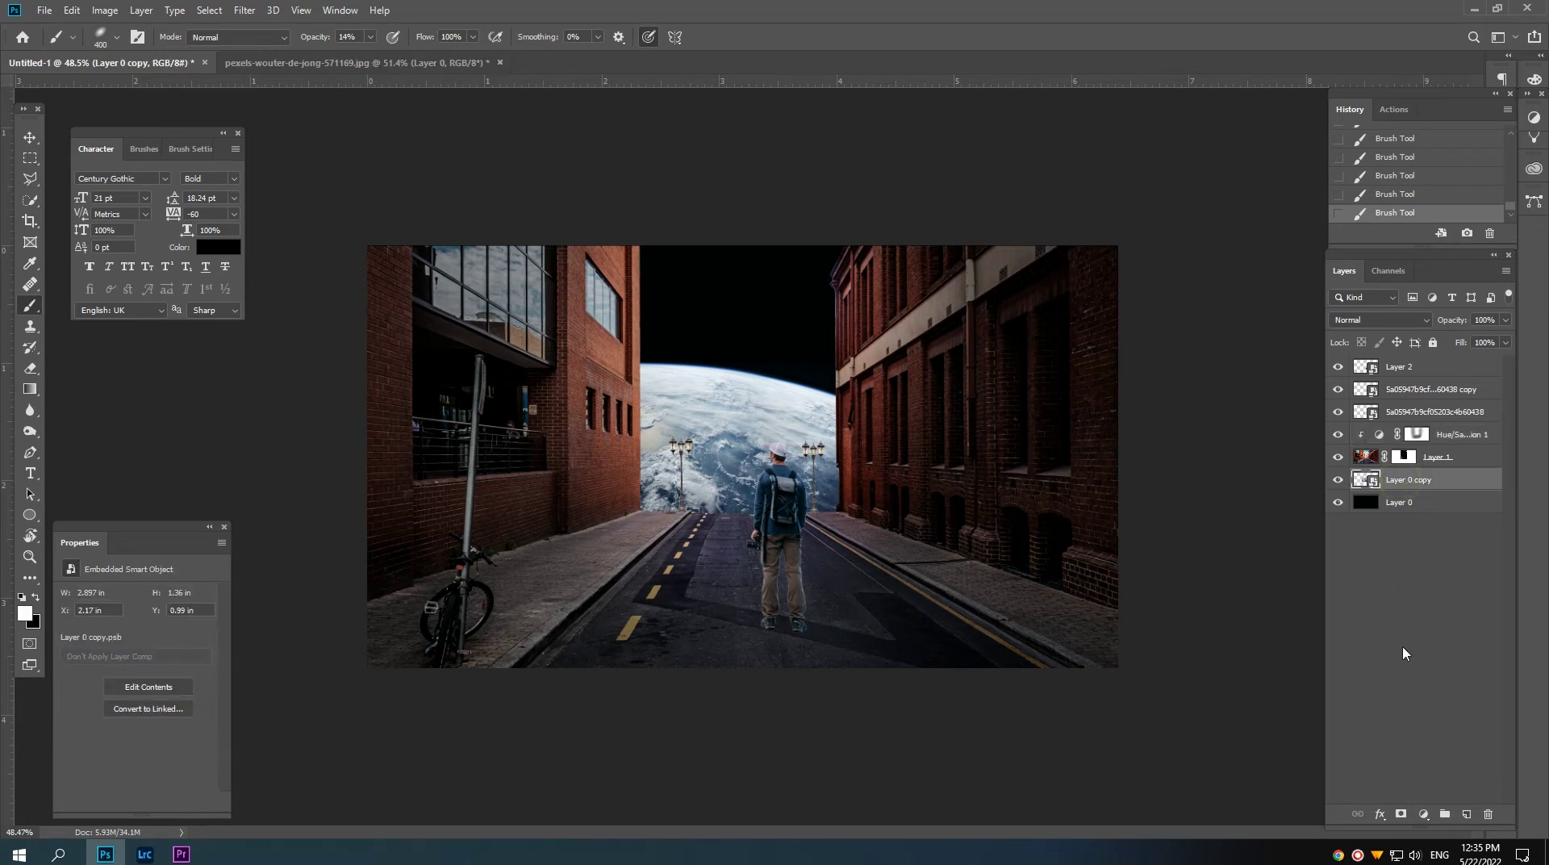
{"action": "left_click", "coordinate": [1423, 815]}
{"action": "left_click", "coordinate": [1443, 616]}
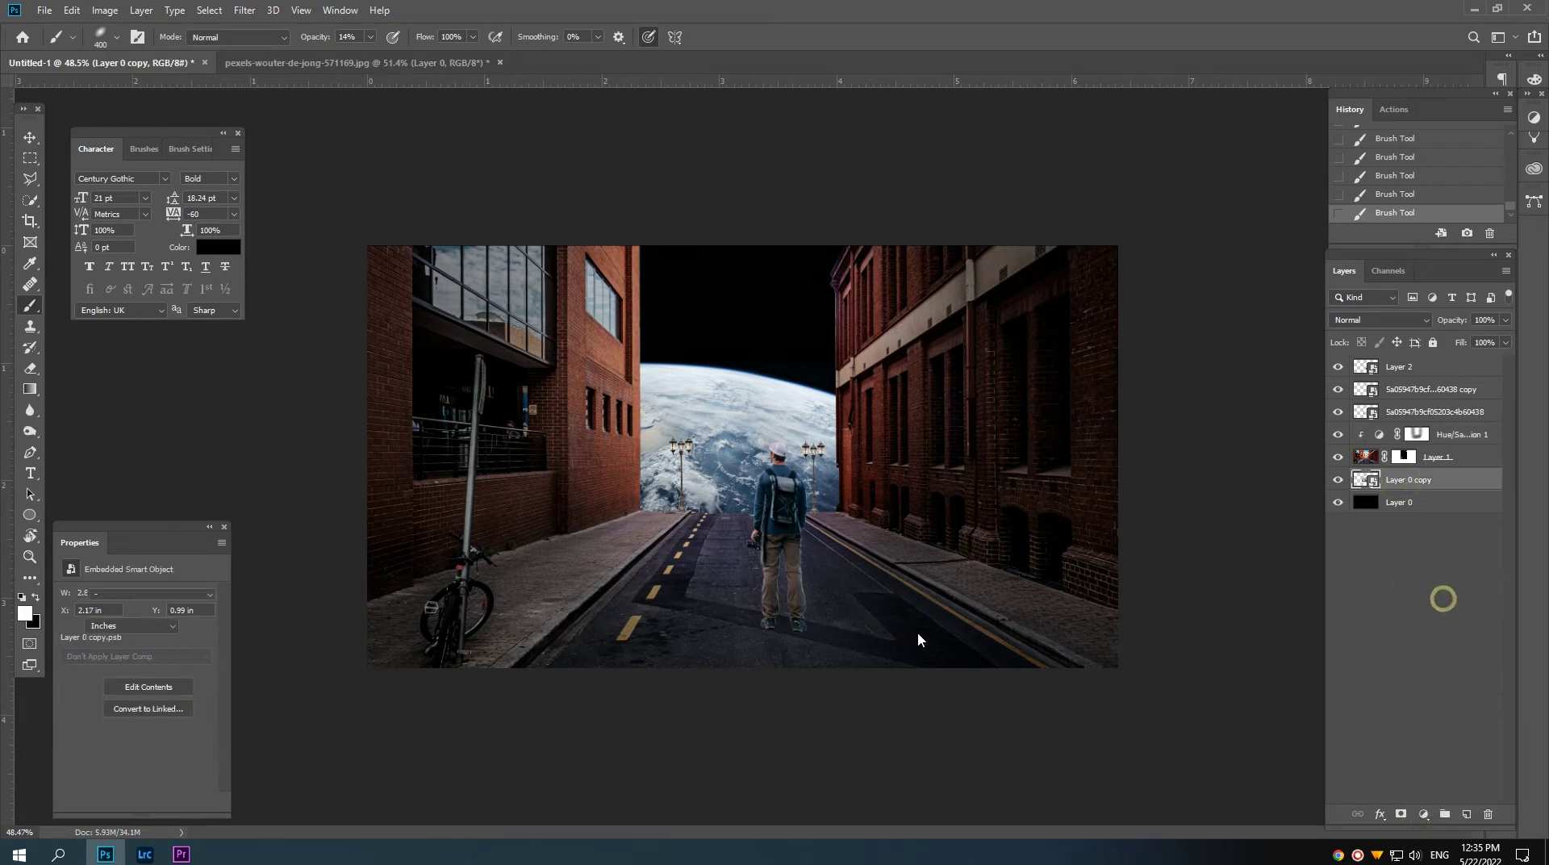
{"action": "left_click", "coordinate": [111, 801]}
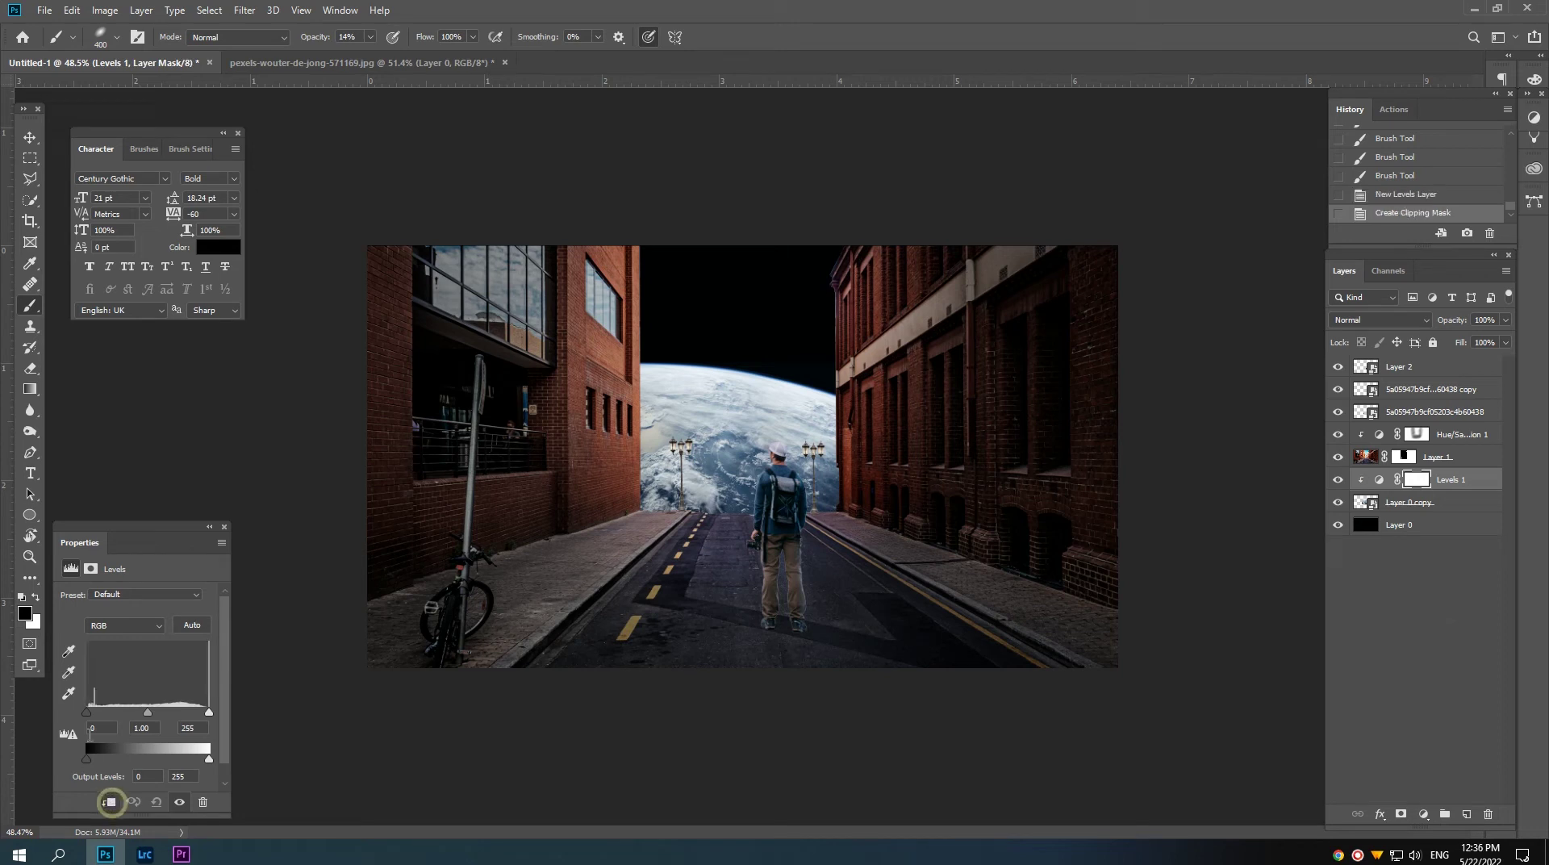
{"action": "left_click_drag", "start_coordinate": [101, 718], "coordinate": [109, 717]}
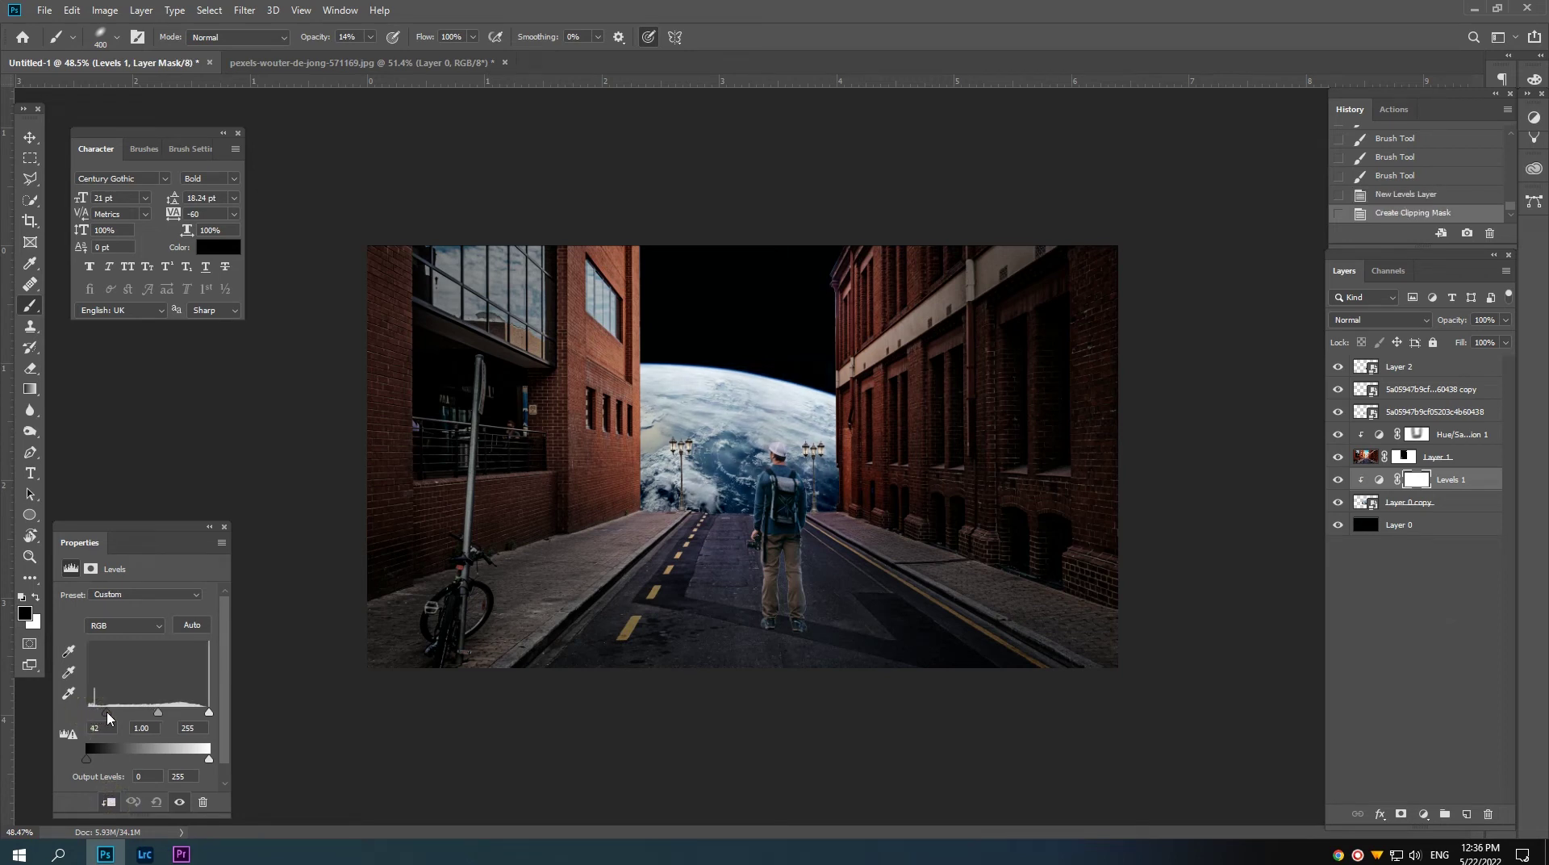
{"action": "left_click_drag", "start_coordinate": [209, 713], "coordinate": [201, 715]}
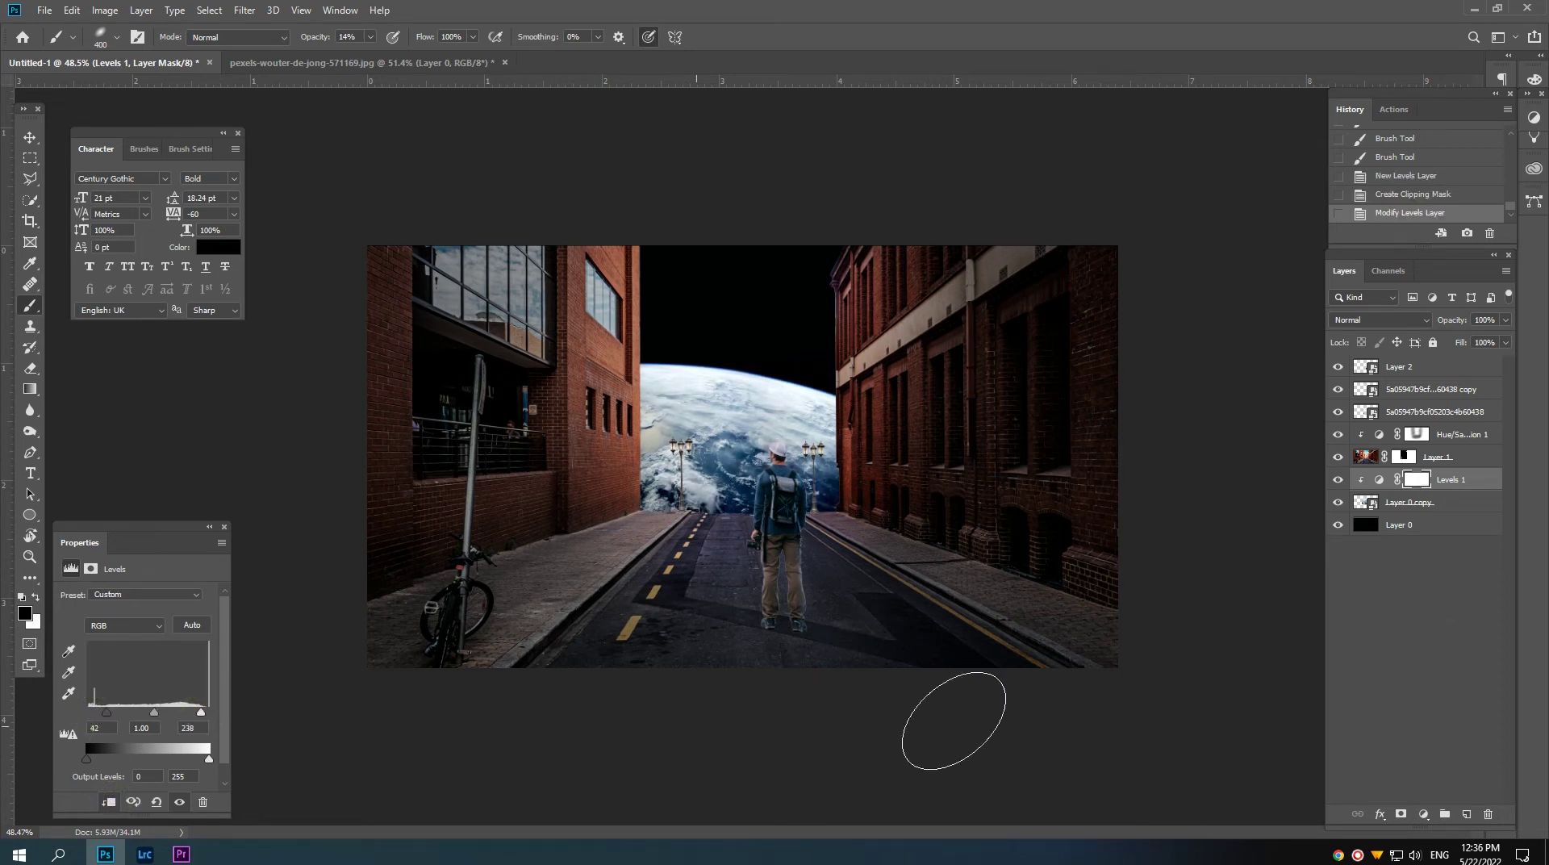
Step: Add a Vibrance adjustment layer set to Vibrance +82 and Saturation +43
{"action": "left_click", "coordinate": [1422, 816]}
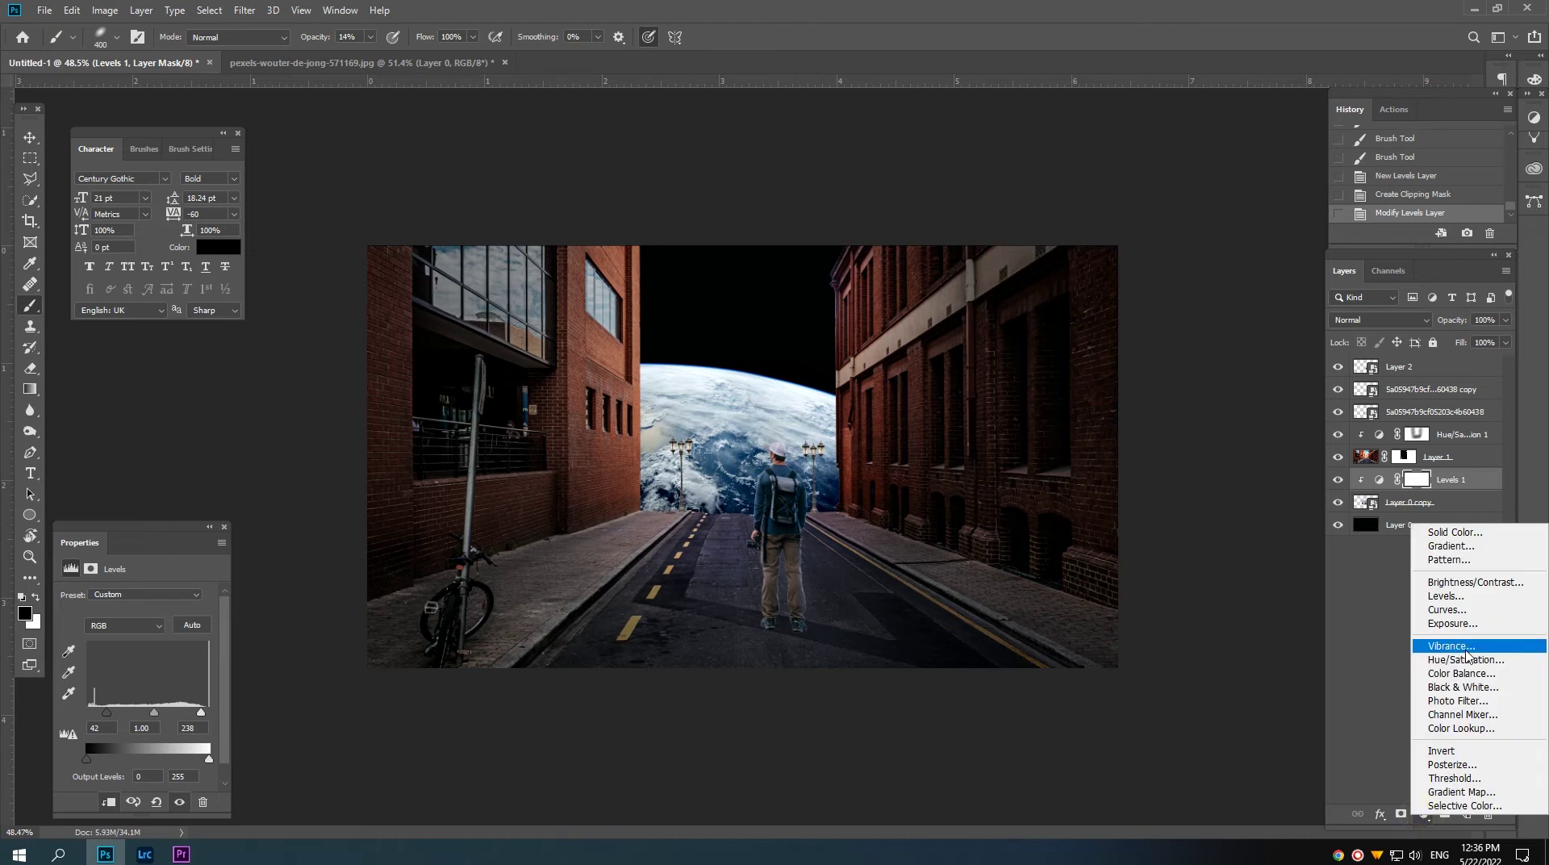
{"action": "left_click", "coordinate": [1453, 647]}
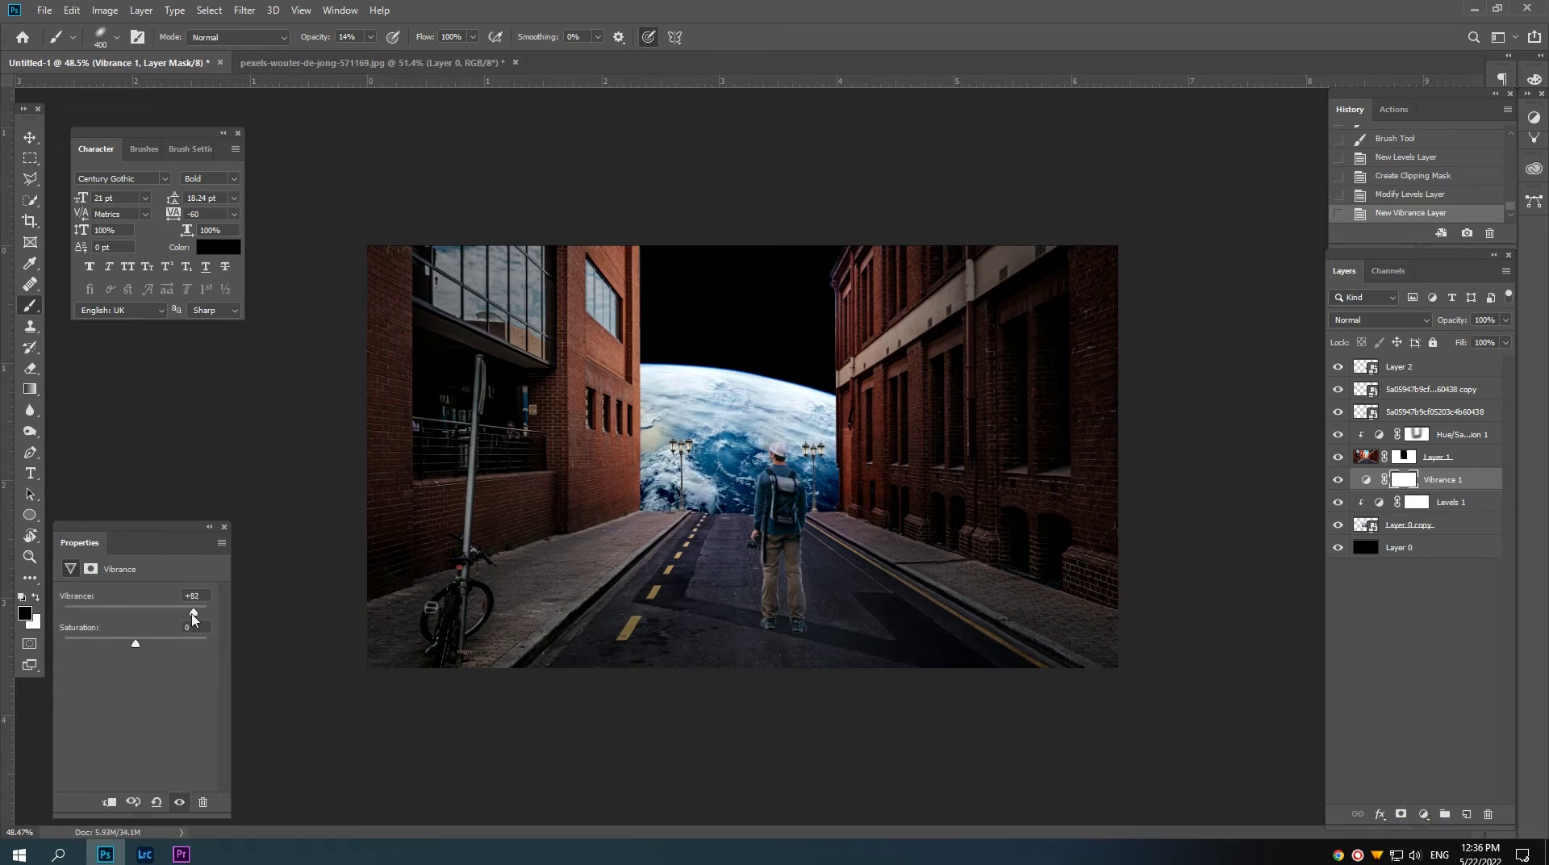
{"action": "left_click_drag", "start_coordinate": [194, 619], "coordinate": [193, 619]}
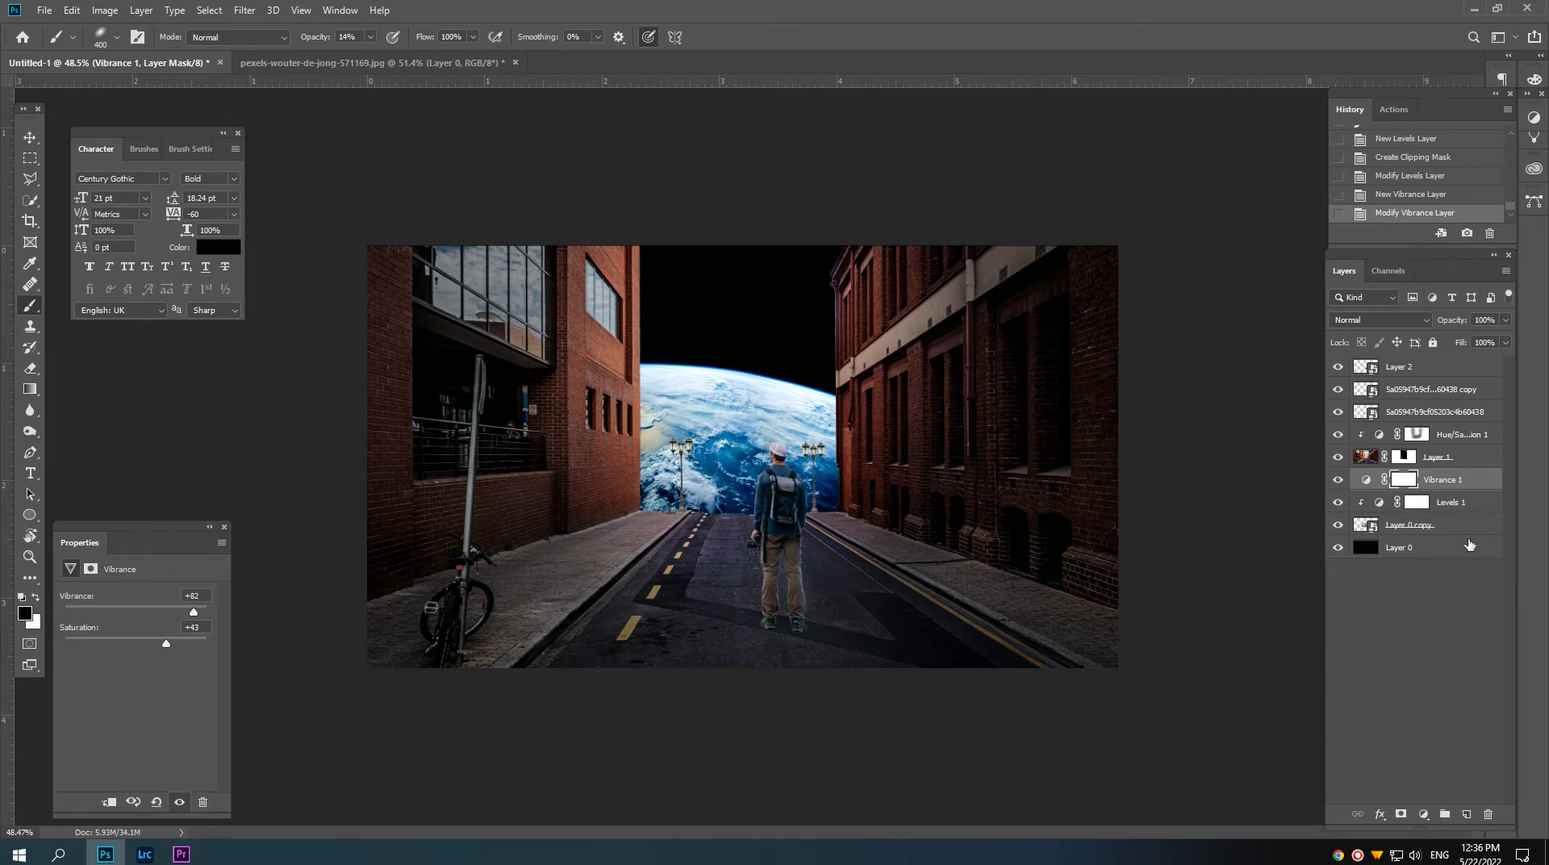
Step: On a new layer, paint a faint white Soft Round glow into the sky above the Earth
{"action": "left_click", "coordinate": [1469, 814]}
{"action": "key", "text": "x"}
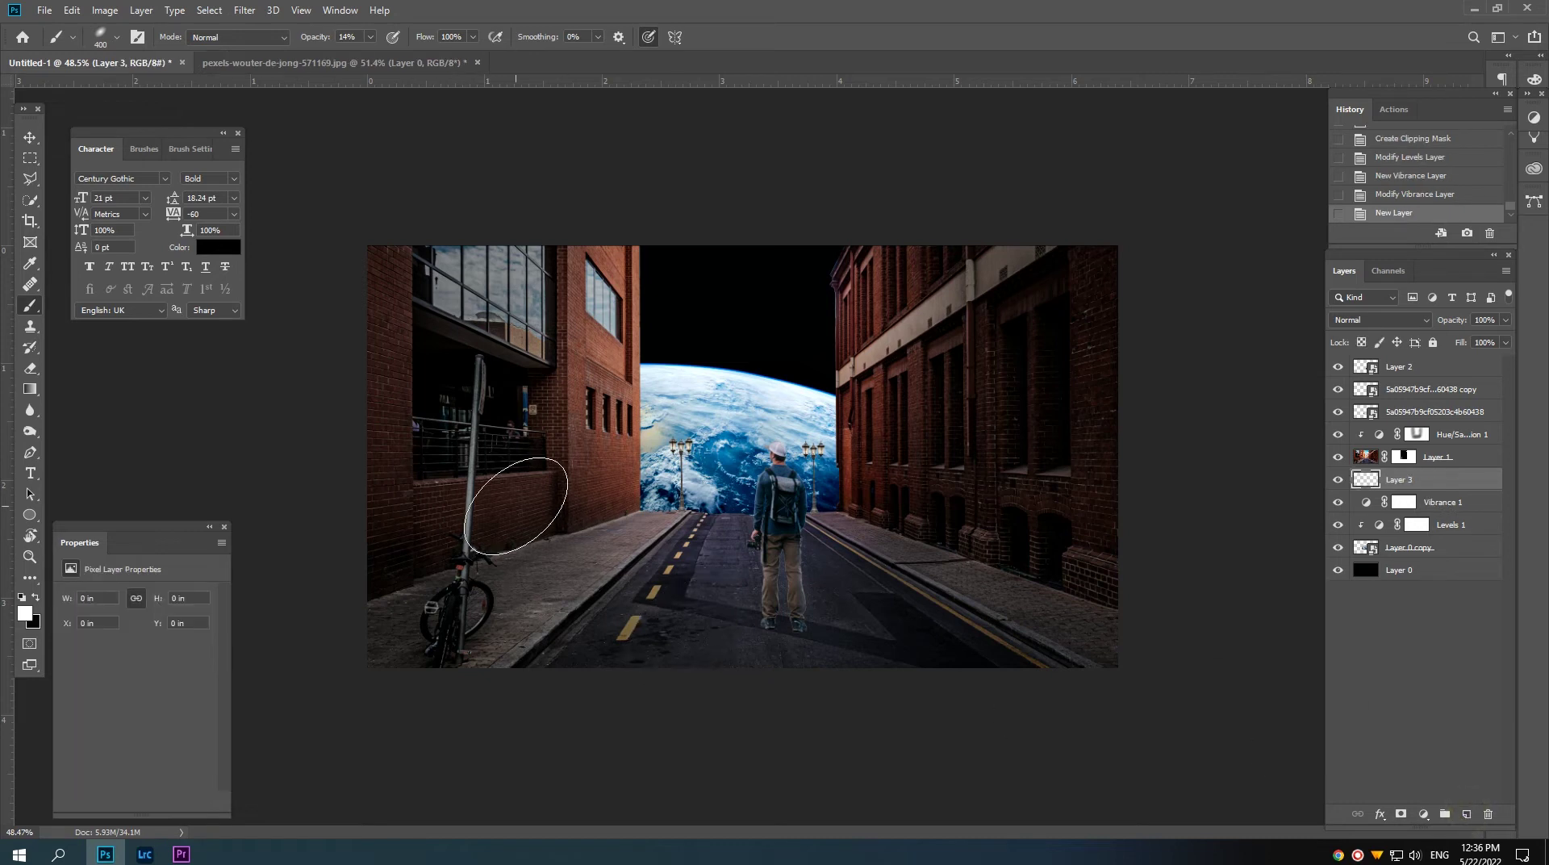
{"action": "right_click", "coordinate": [522, 505]}
{"action": "double_click", "coordinate": [621, 652]}
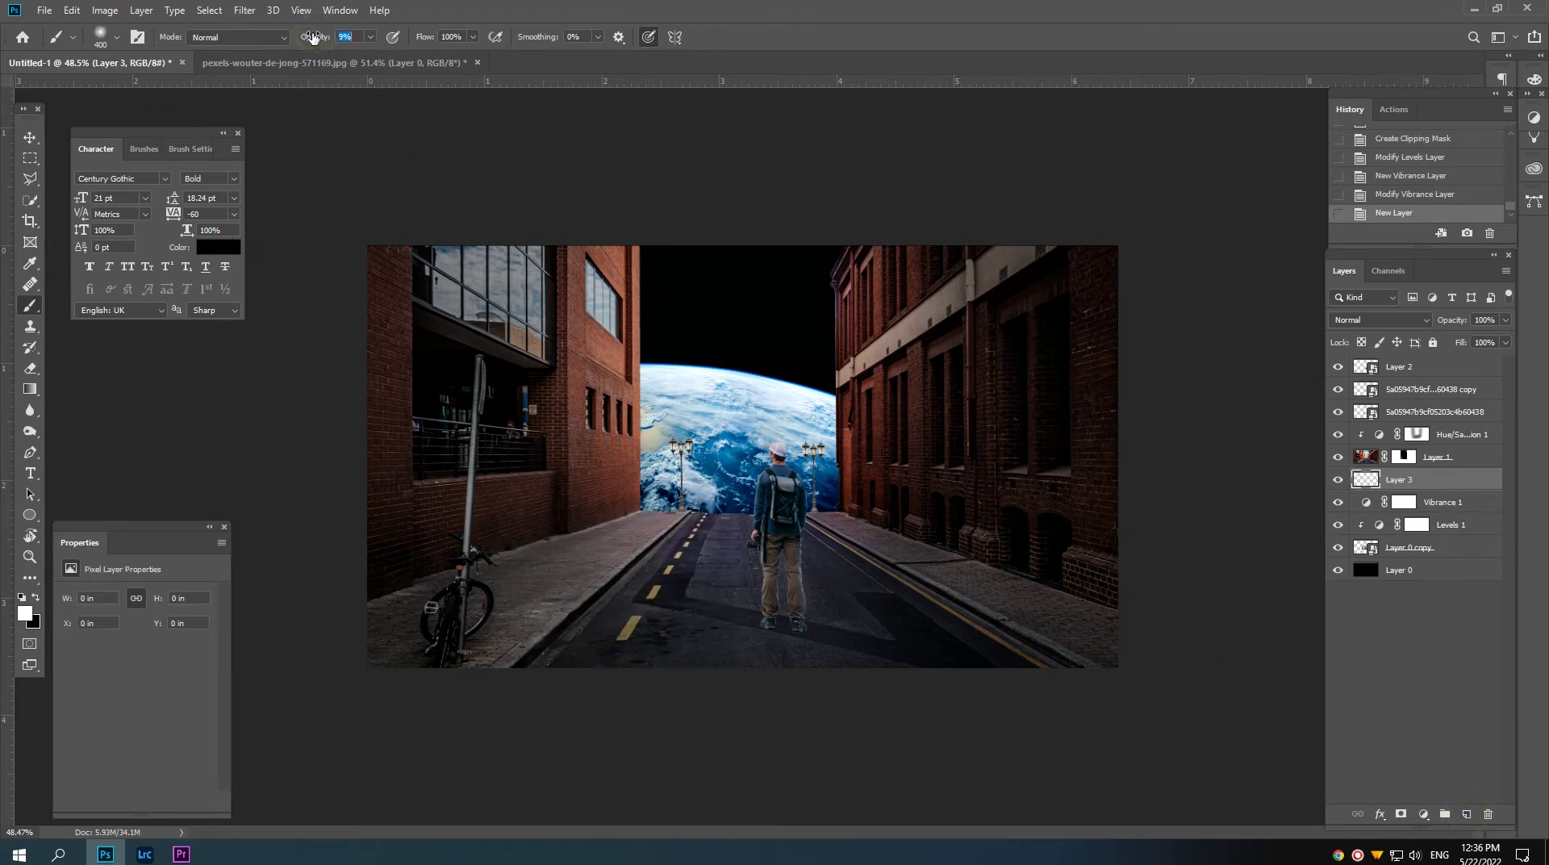
{"action": "key", "text": "bracketright"}
{"action": "key", "text": "bracketright"}
{"action": "key", "text": "bracketright"}
{"action": "mouse_move", "coordinate": [956, 431]}
{"action": "left_mouse_down"}
{"action": "mouse_move", "coordinate": [657, 367]}
{"action": "mouse_move", "coordinate": [871, 408]}
{"action": "left_mouse_up"}
{"action": "key", "text": "bracketleft"}
{"action": "key", "text": "bracketleft"}
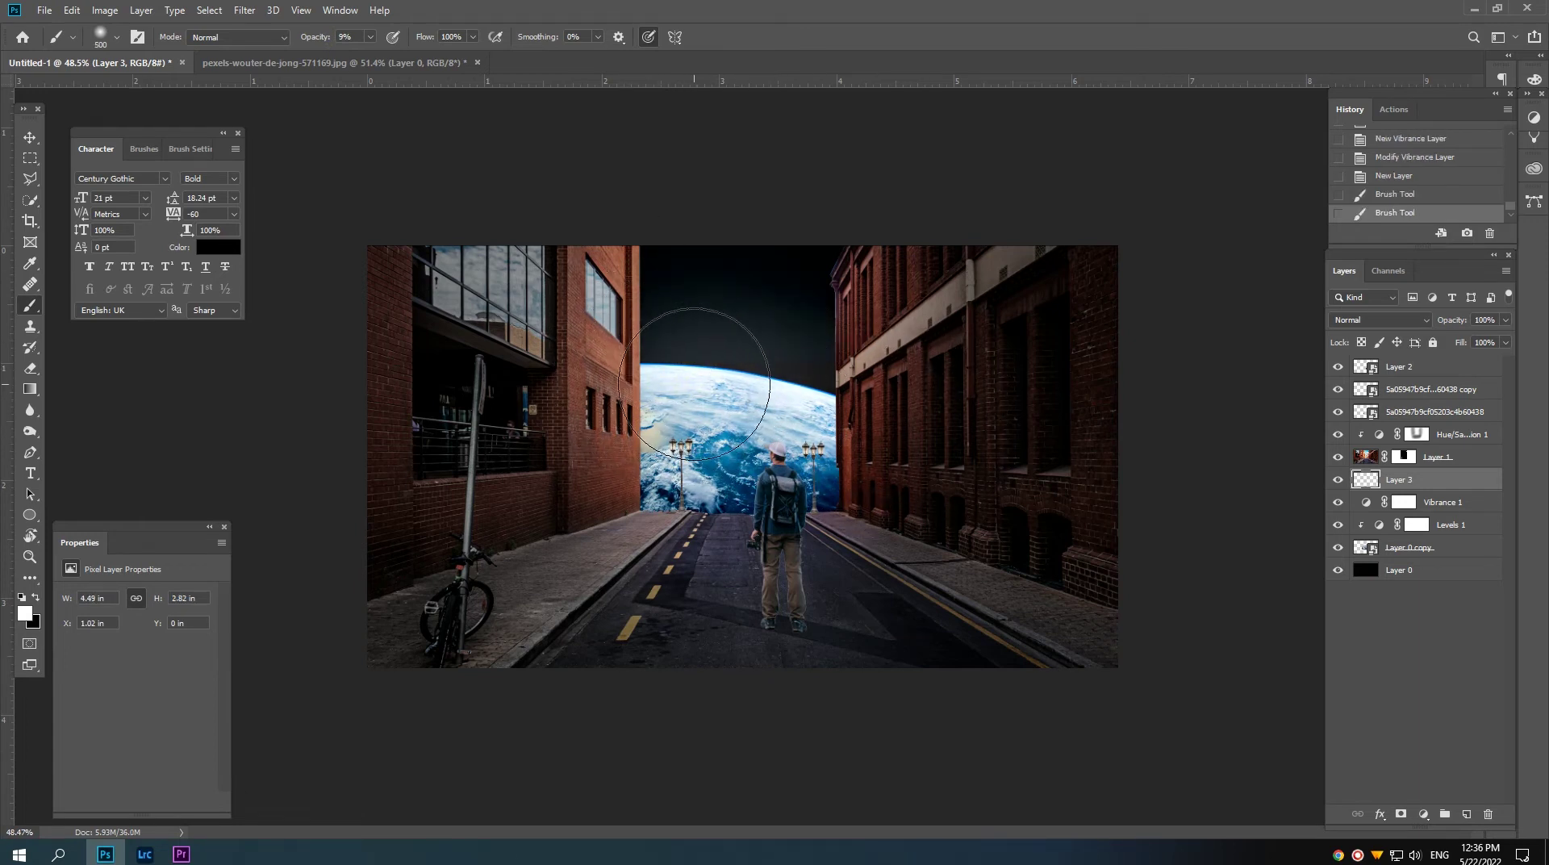
{"action": "scroll", "coordinate": [746, 406], "scroll_direction": "up", "scroll_amount": 3}
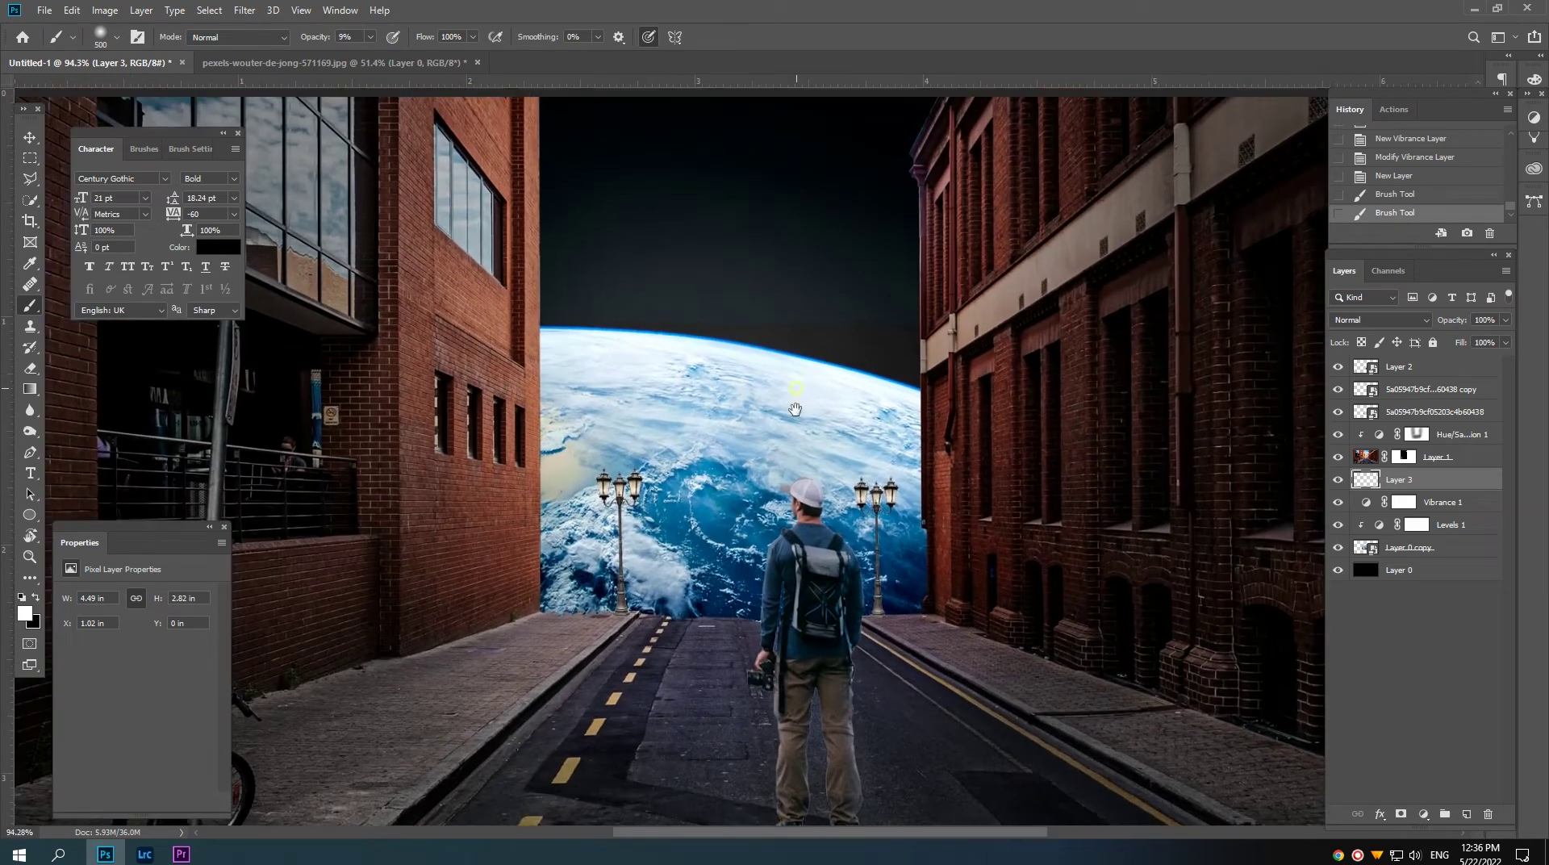
{"action": "scroll", "coordinate": [794, 409], "scroll_direction": "up", "scroll_amount": 1}
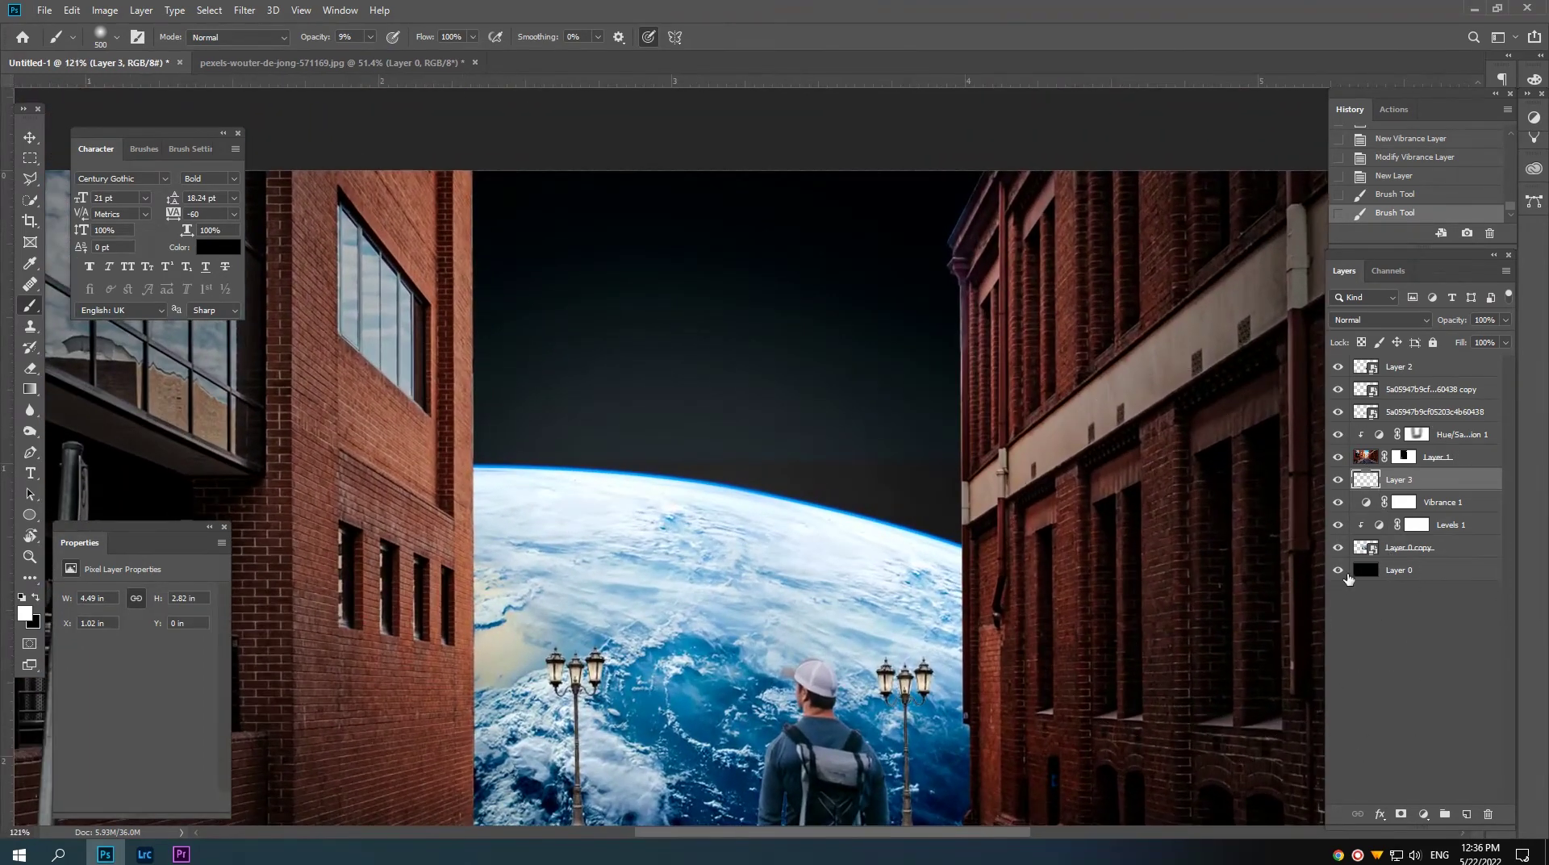
{"action": "left_click", "coordinate": [1367, 549]}
Step: Trace a Pen path around the sky above the Earth and the building edges
{"action": "left_click", "coordinate": [31, 452]}
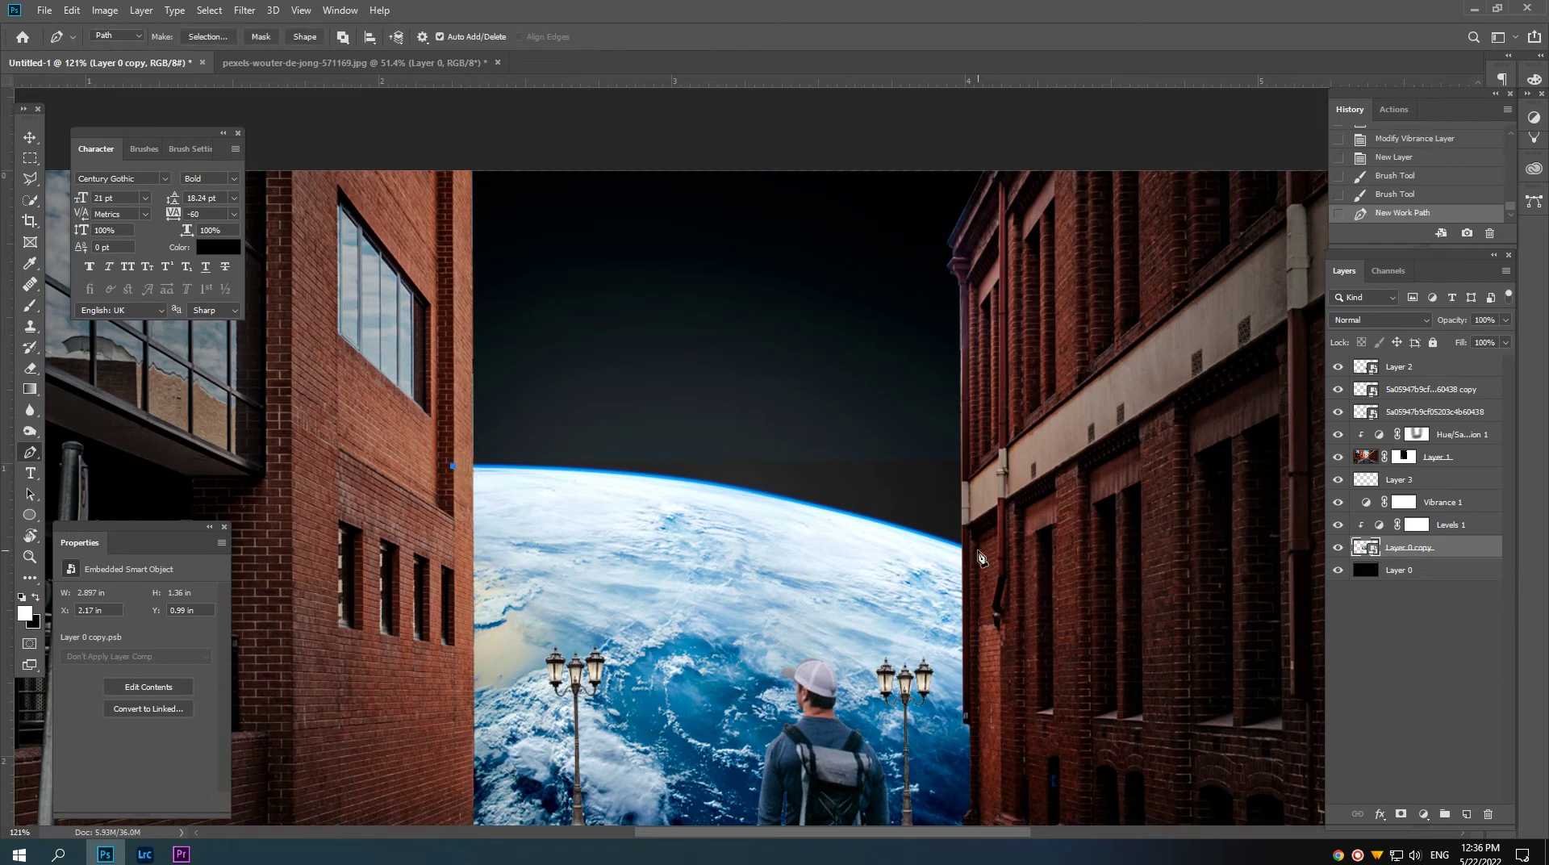
{"action": "left_click_drag", "start_coordinate": [970, 551], "coordinate": [1181, 645]}
{"action": "left_click_drag", "start_coordinate": [1065, 595], "coordinate": [1020, 592]}
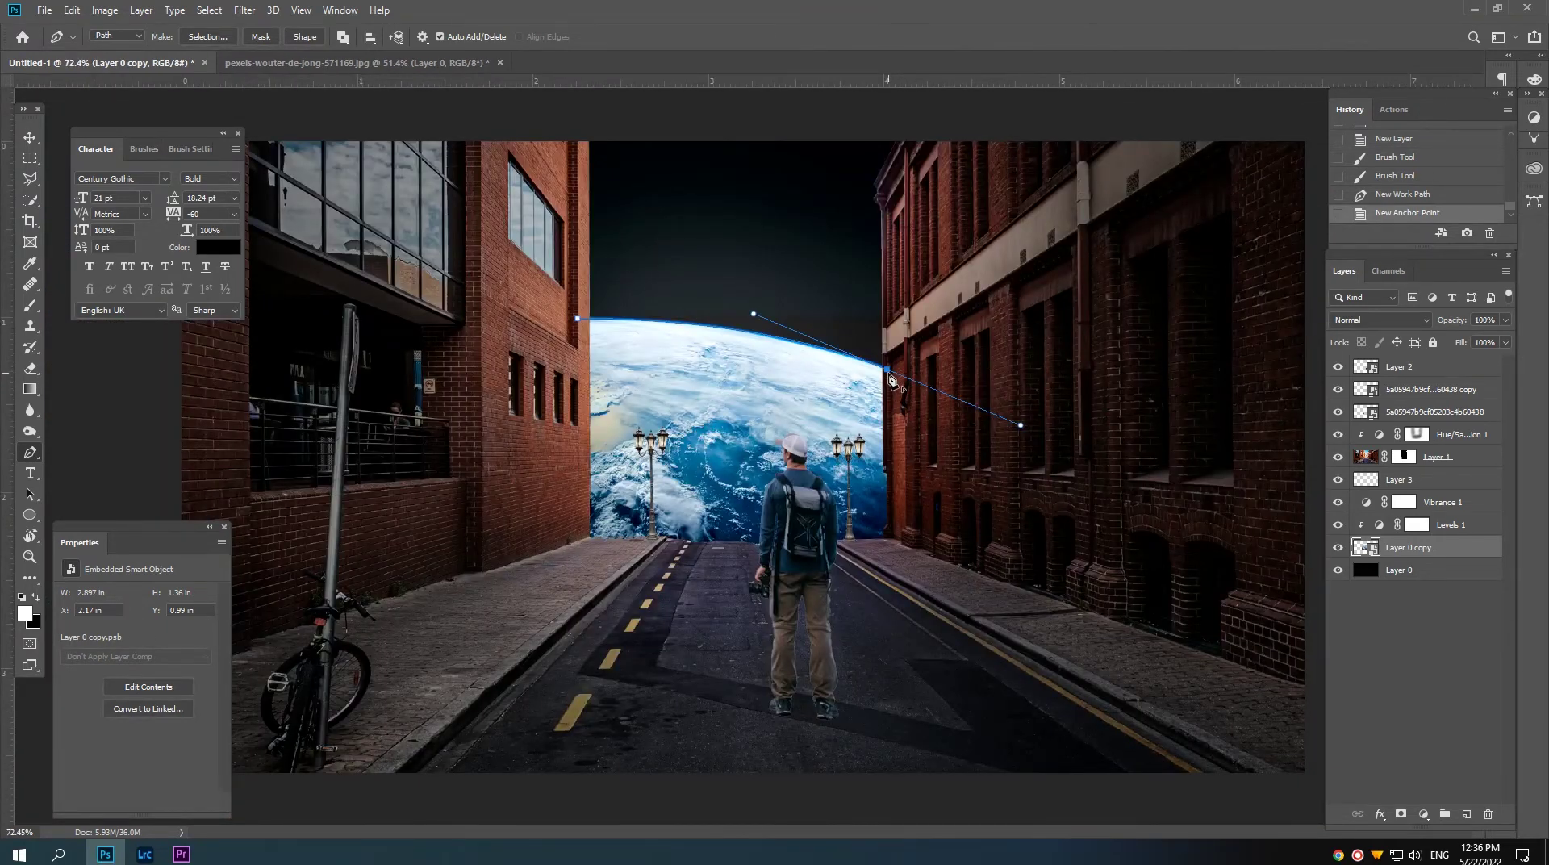
{"action": "left_click", "coordinate": [996, 382]}
{"action": "left_click", "coordinate": [1000, 273]}
{"action": "left_click", "coordinate": [889, 251]}
{"action": "left_click_drag", "start_coordinate": [685, 263], "coordinate": [540, 299]}
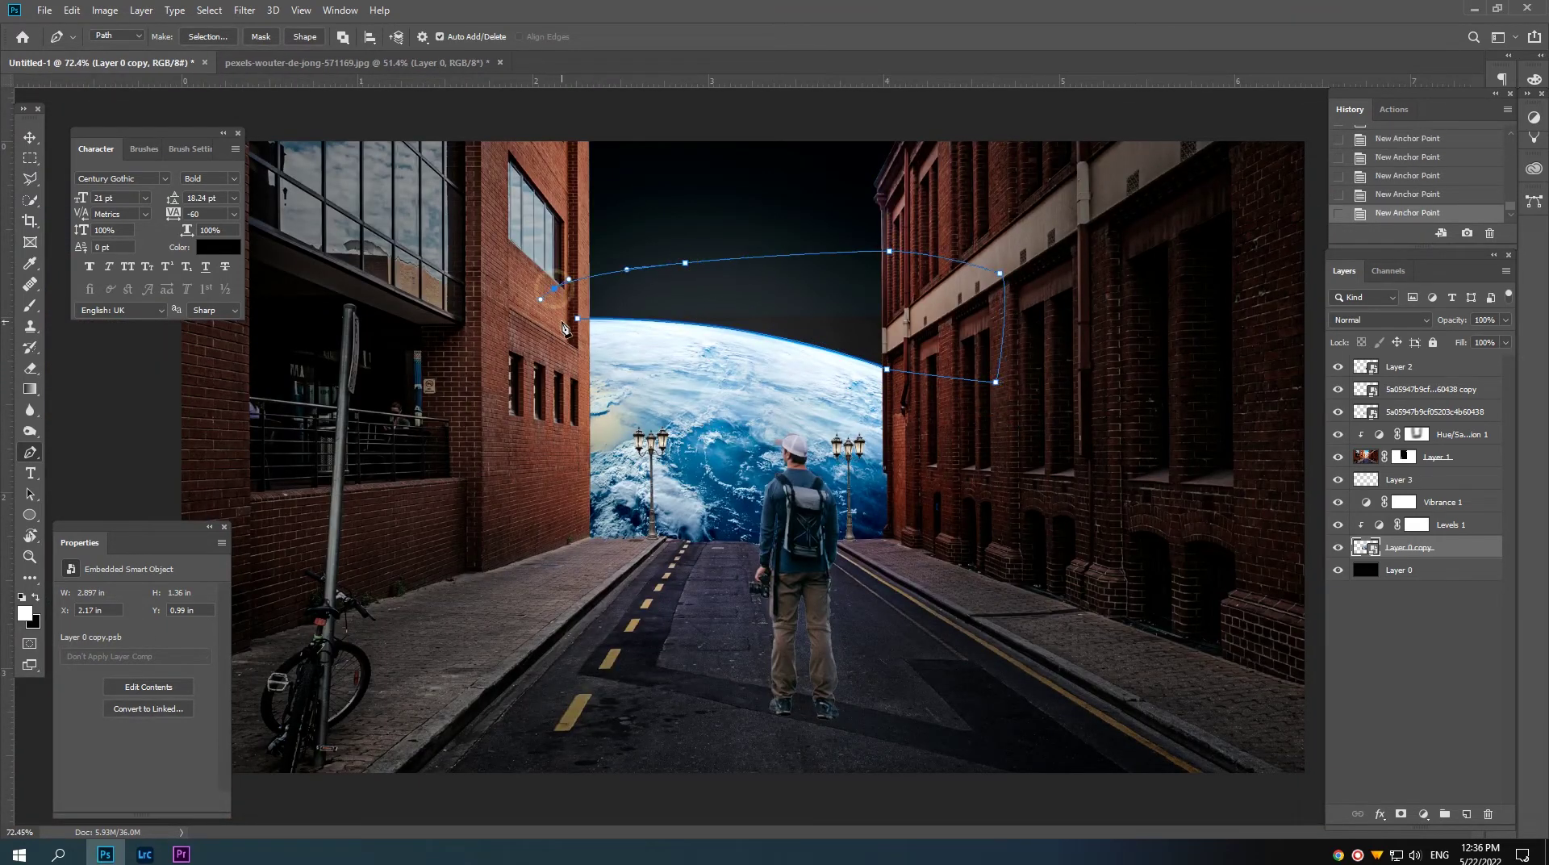
Step: Convert the path to a selection and use it as Layer 0 copy's layer mask
{"action": "left_click", "coordinate": [812, 404], "text": "ctrl"}
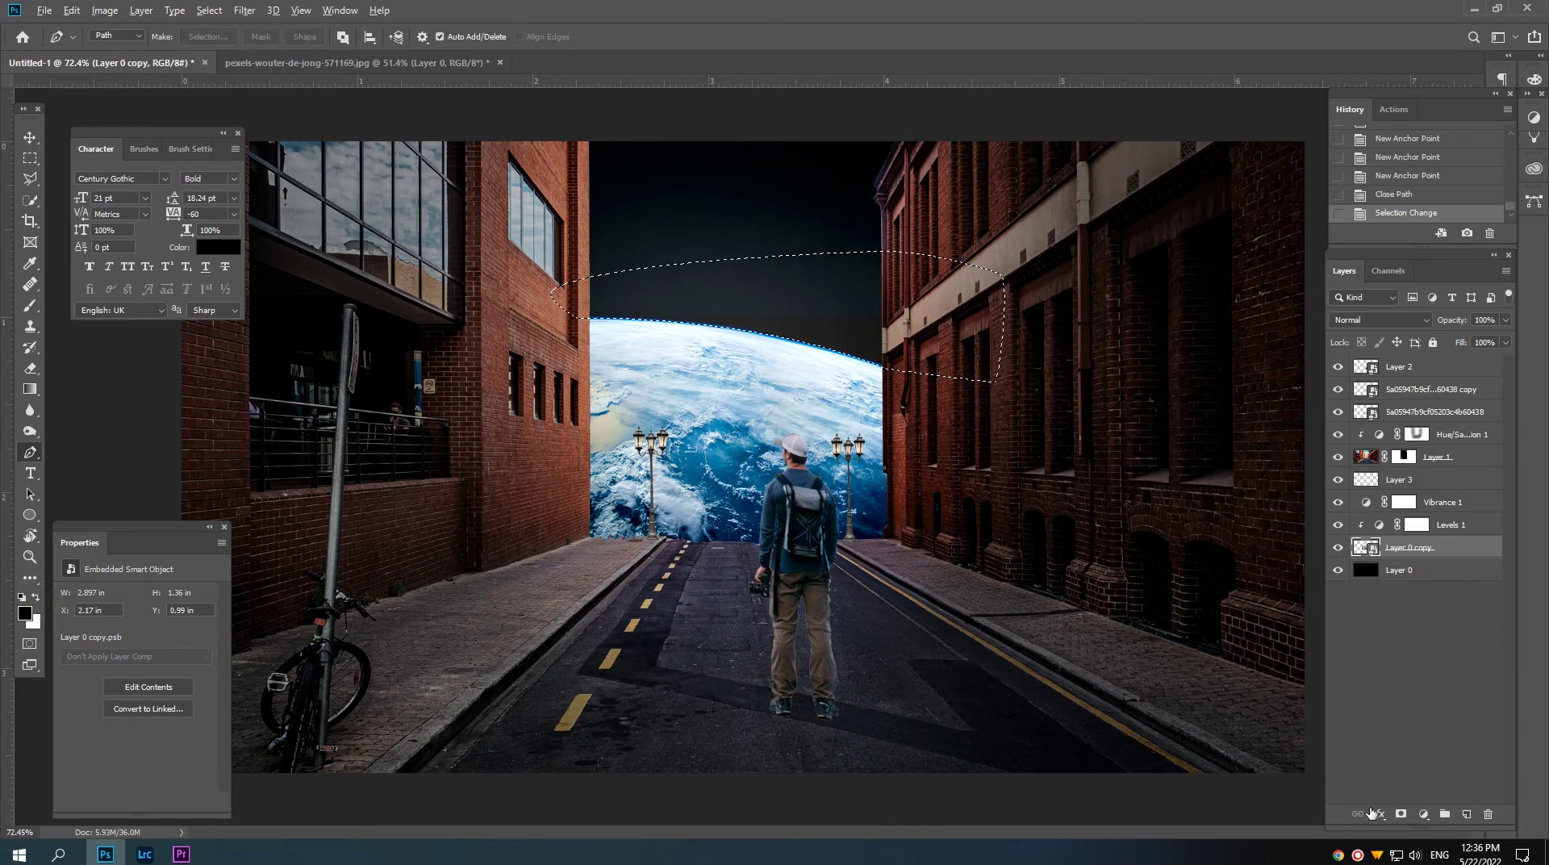
{"action": "left_click", "coordinate": [1400, 814]}
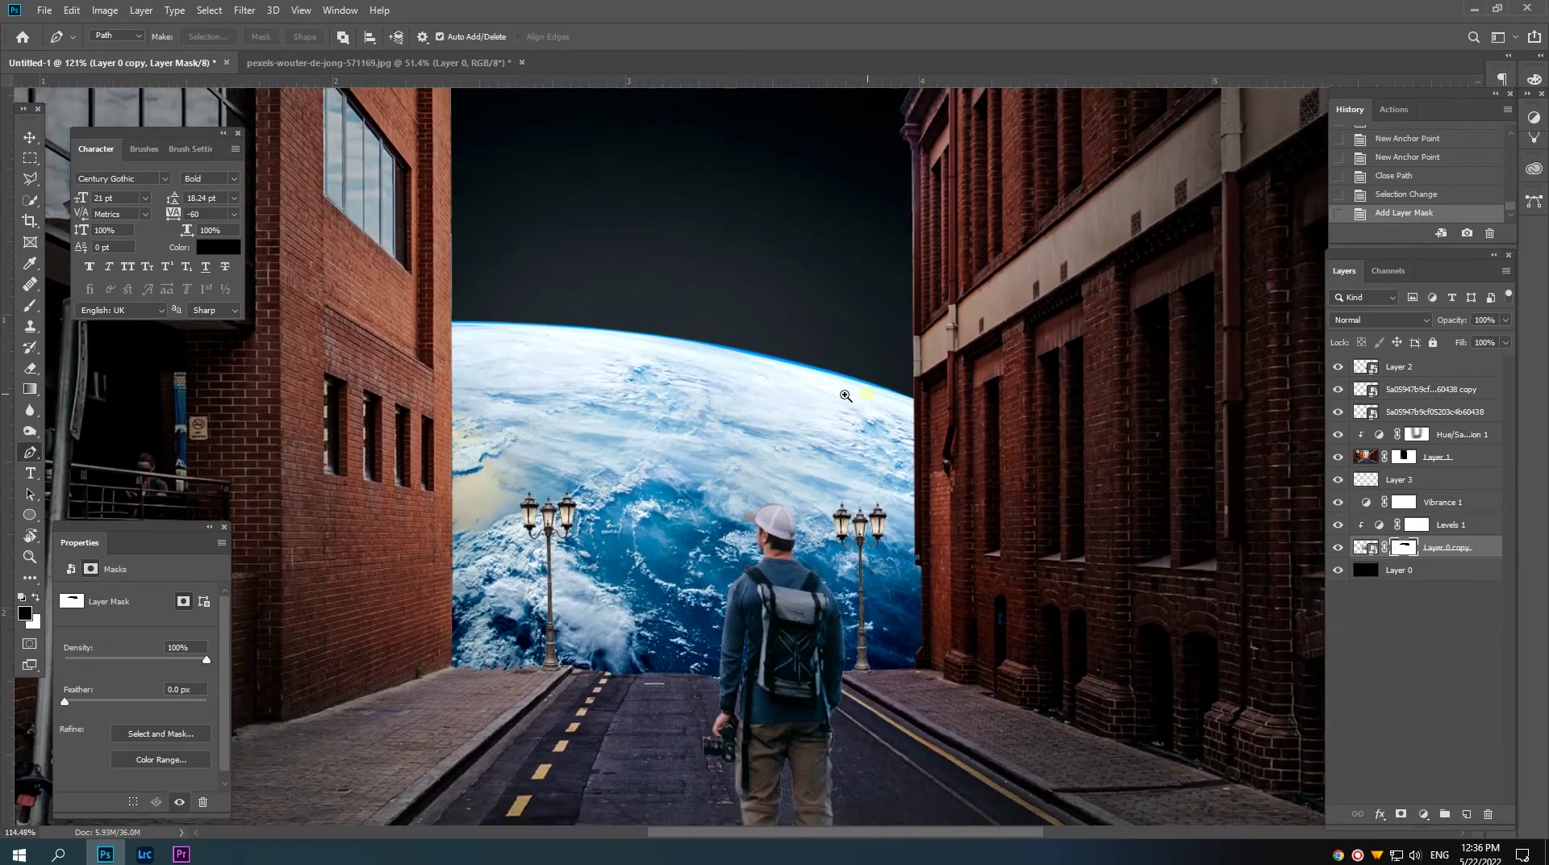
{"action": "left_click_drag", "start_coordinate": [839, 371], "coordinate": [804, 401]}
{"action": "key", "text": "v"}
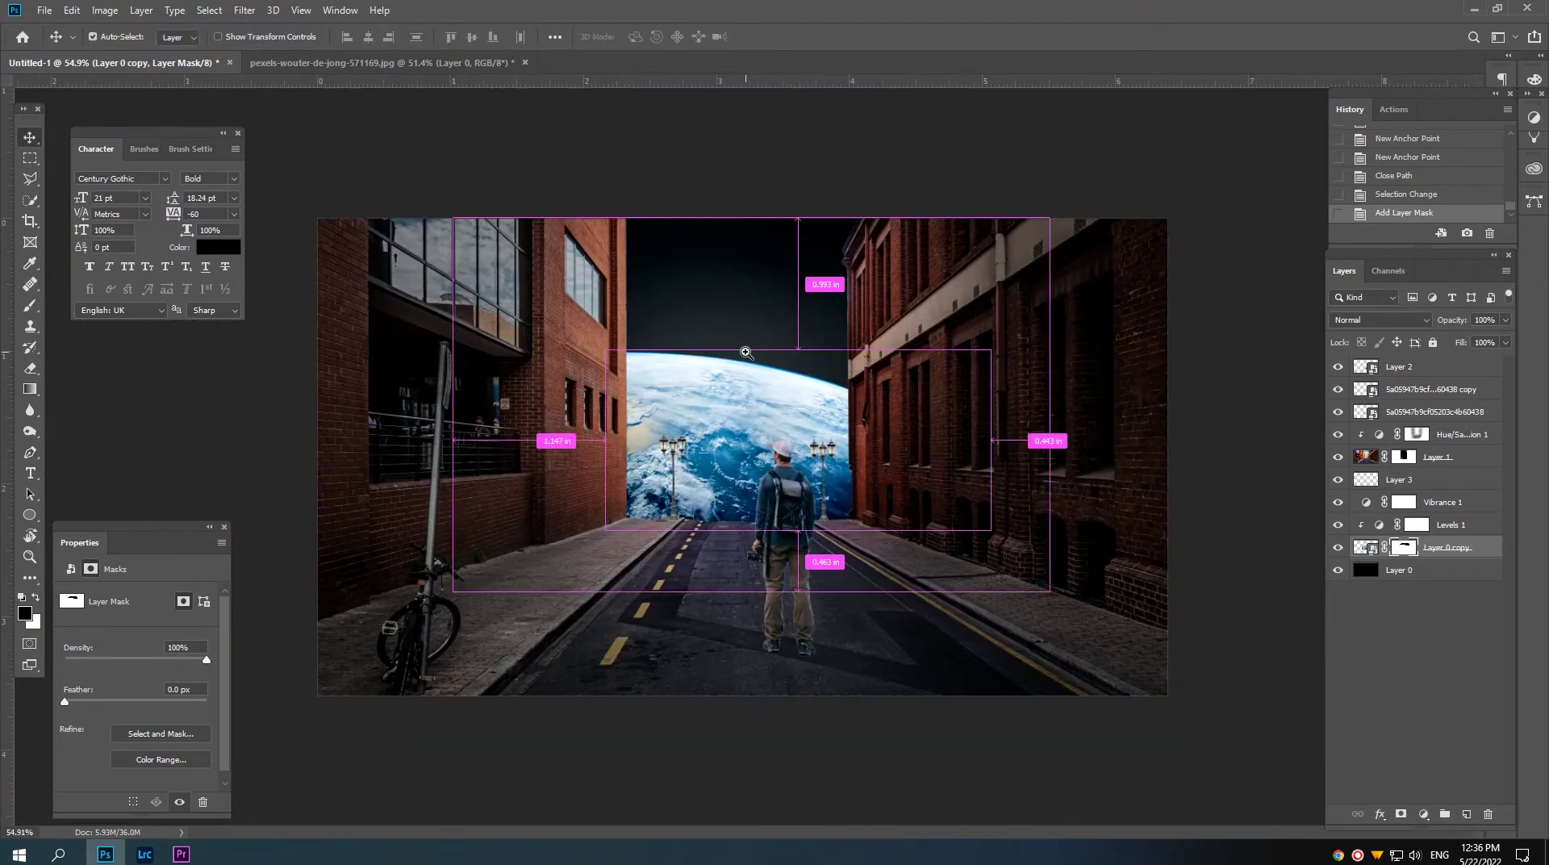
{"action": "scroll", "coordinate": [1254, 496], "scroll_direction": "up", "scroll_amount": 1}
{"action": "left_click", "coordinate": [1396, 482]}
Step: Set Layer 3's glow to Screen blending
{"action": "left_click", "coordinate": [1338, 480]}
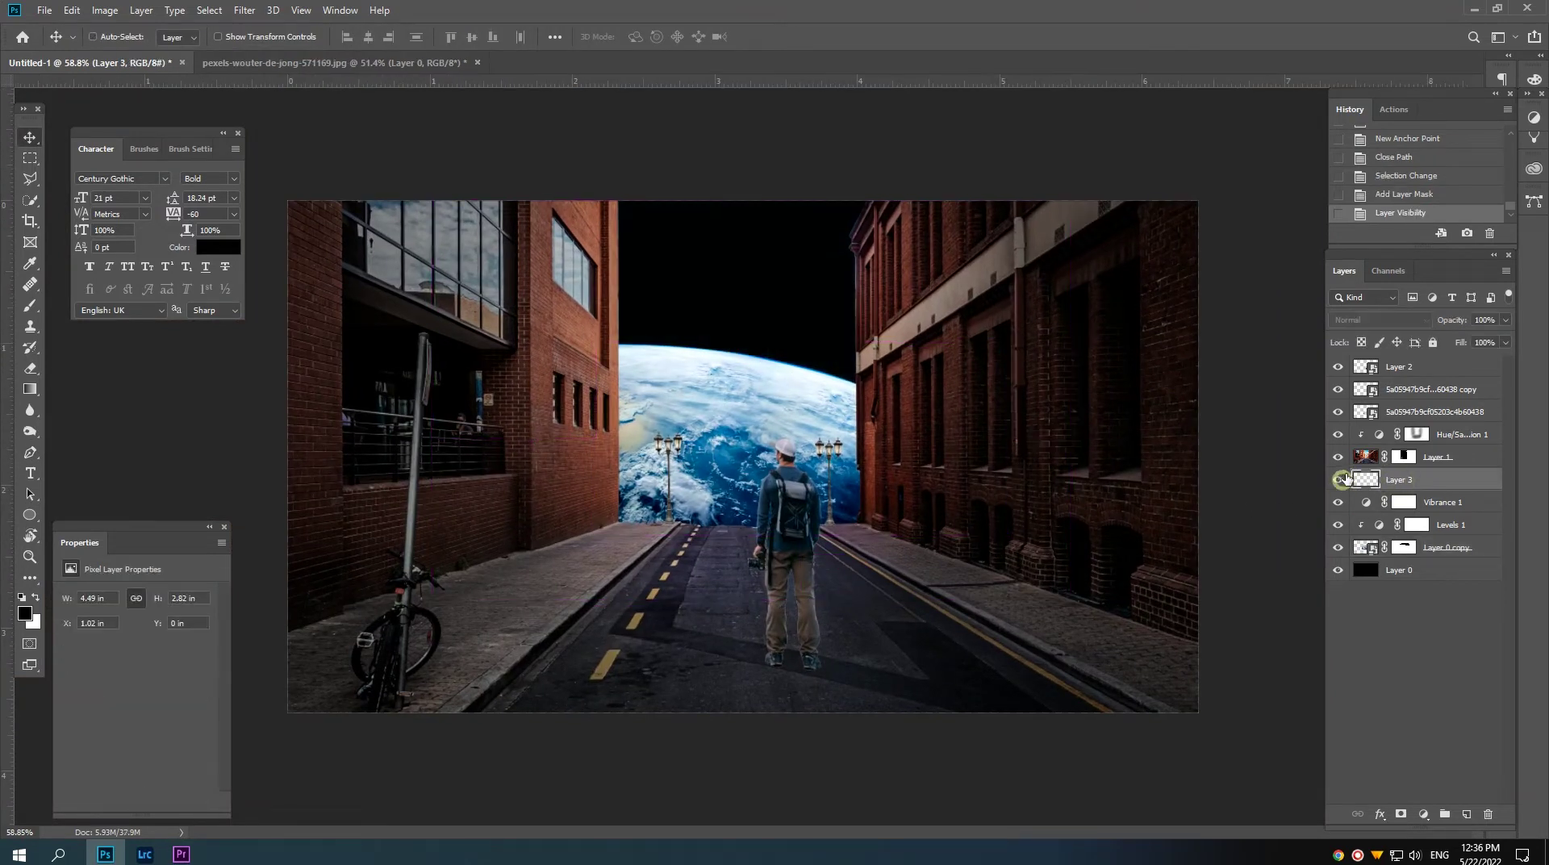
{"action": "left_click", "coordinate": [1338, 479]}
{"action": "left_click", "coordinate": [1386, 318]}
{"action": "left_click", "coordinate": [1362, 455]}
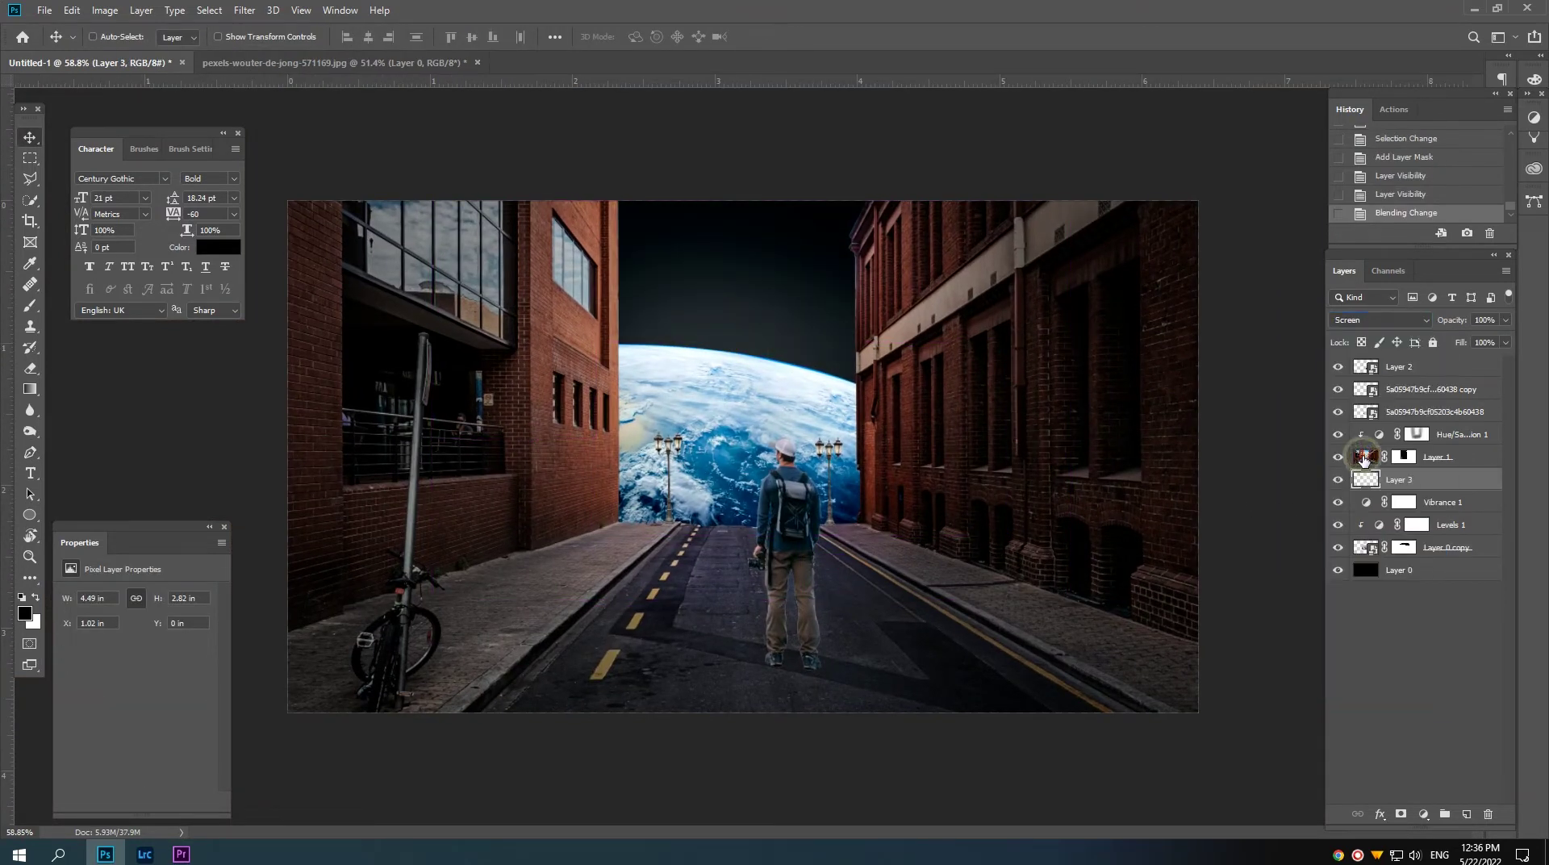
Step: Scale Layer 3's glow to about 142% wide and 79% tall, then add an empty Layer 4
{"action": "key", "text": "ctrl+t"}
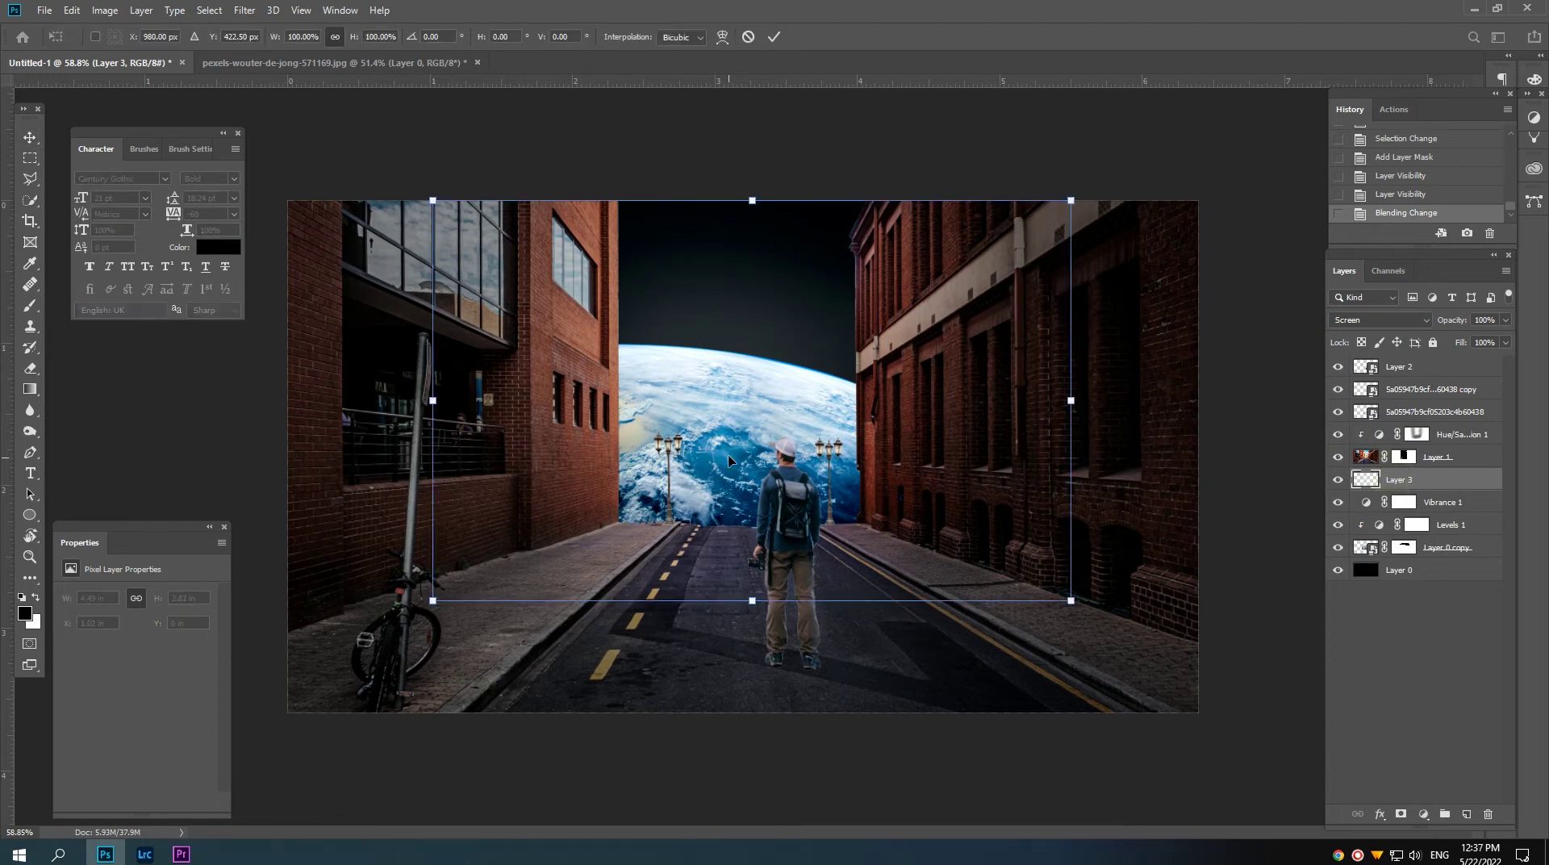
{"action": "key", "text": "ctrl+minus"}
{"action": "key", "text": "ctrl+minus"}
{"action": "left_click_drag", "start_coordinate": [928, 311], "coordinate": [1004, 279]}
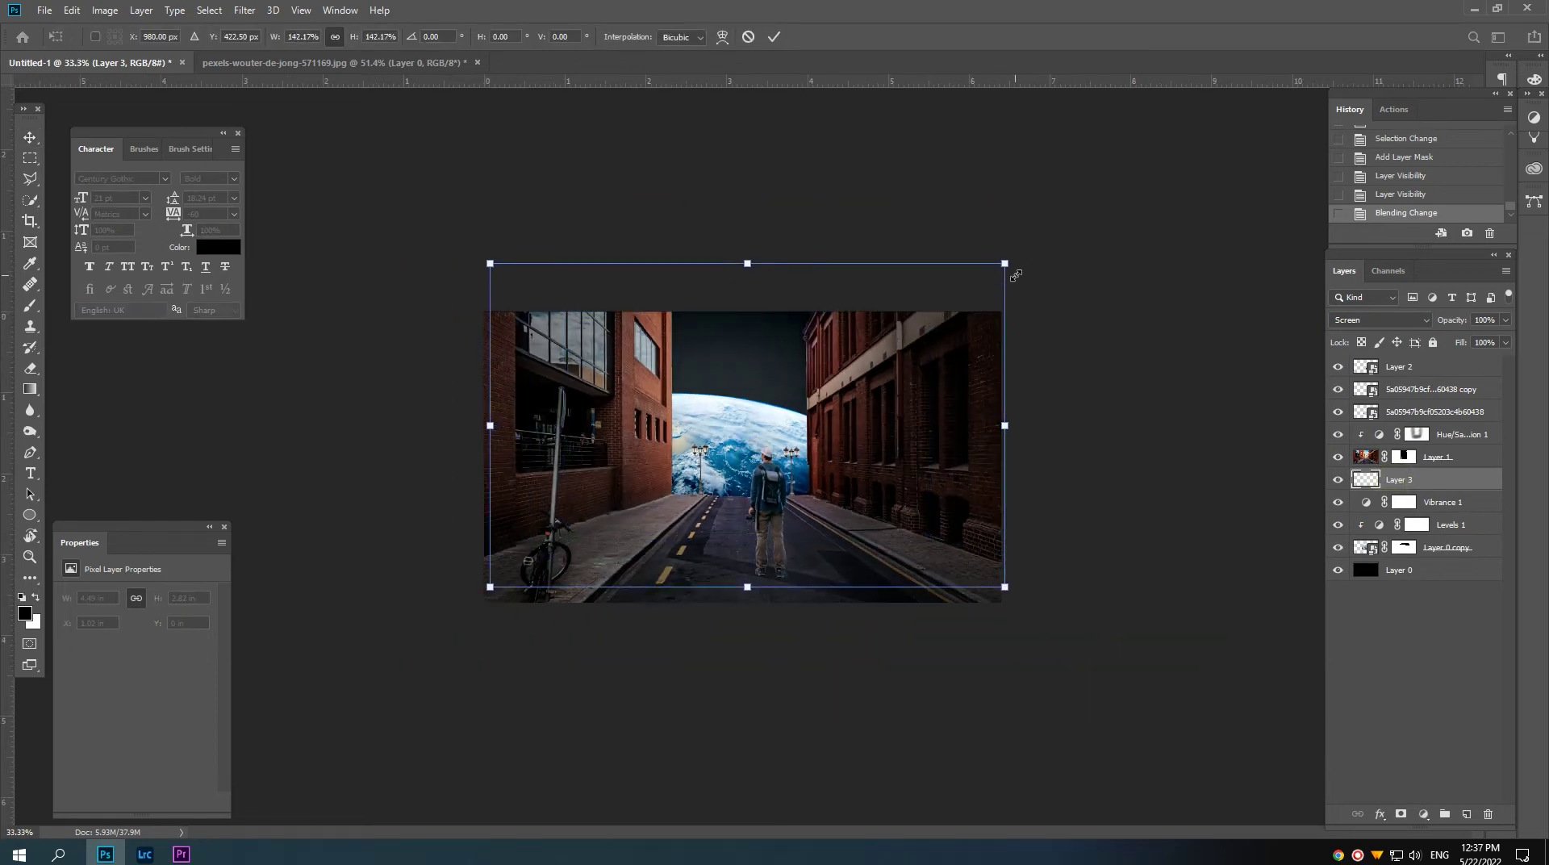
{"action": "left_click_drag", "start_coordinate": [746, 278], "coordinate": [747, 352]}
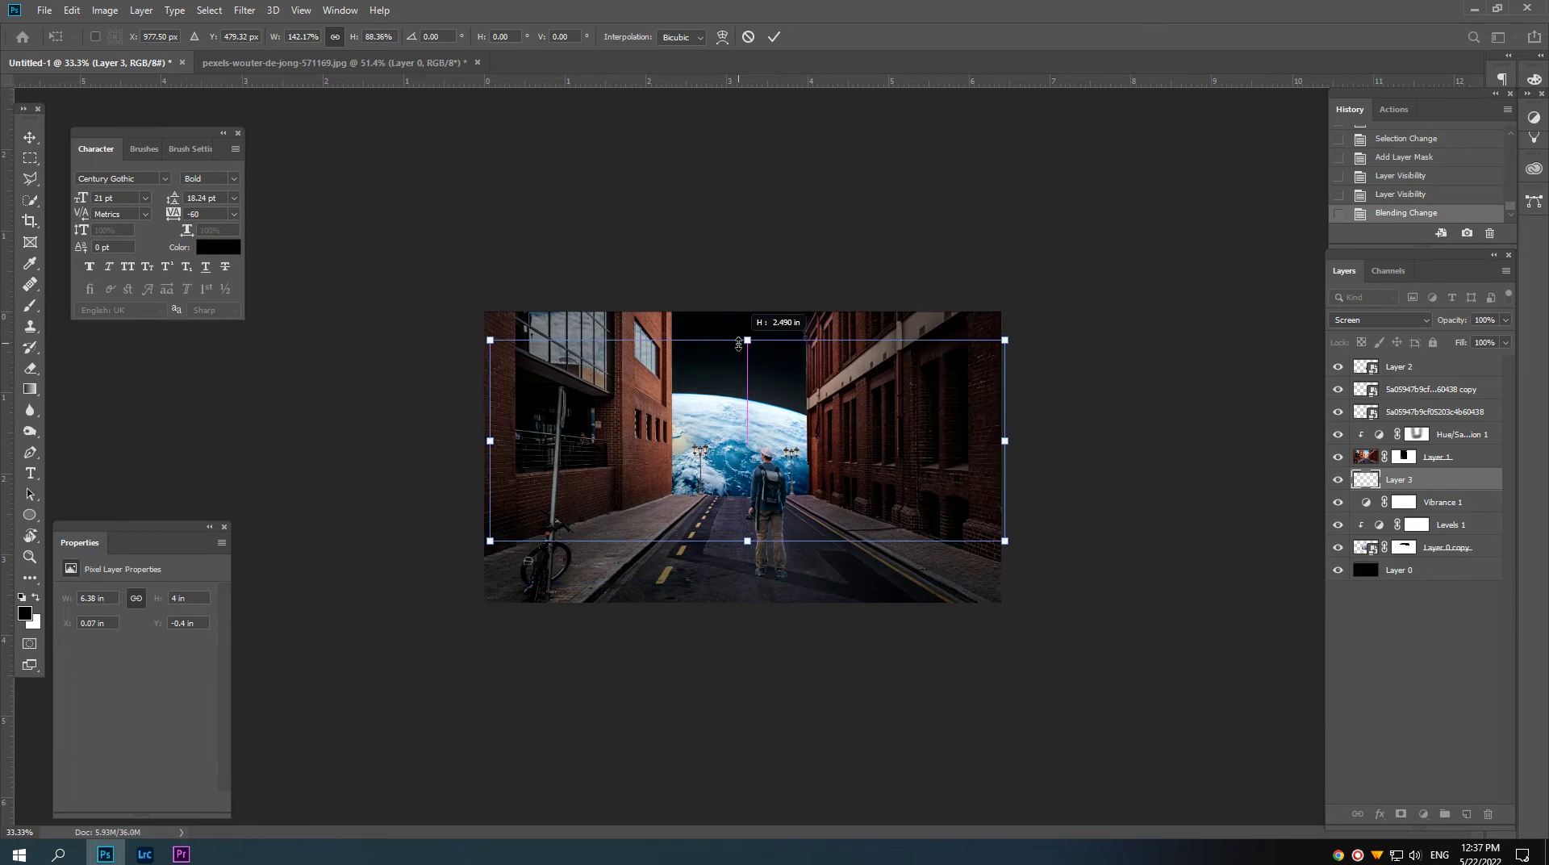
{"action": "left_click_drag", "start_coordinate": [738, 437], "coordinate": [737, 411]}
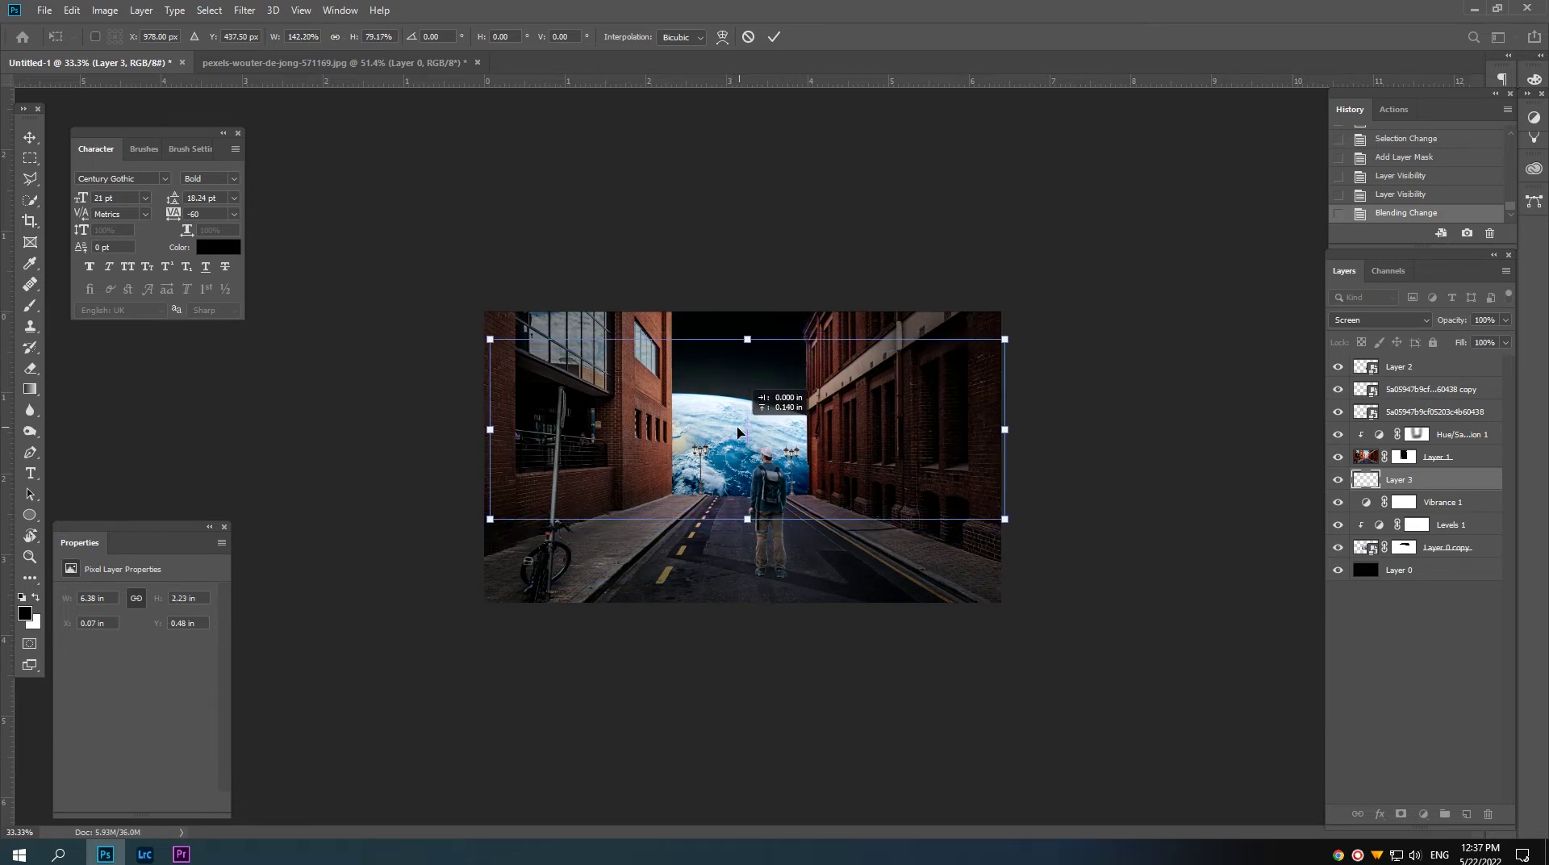
{"action": "key", "text": "Return"}
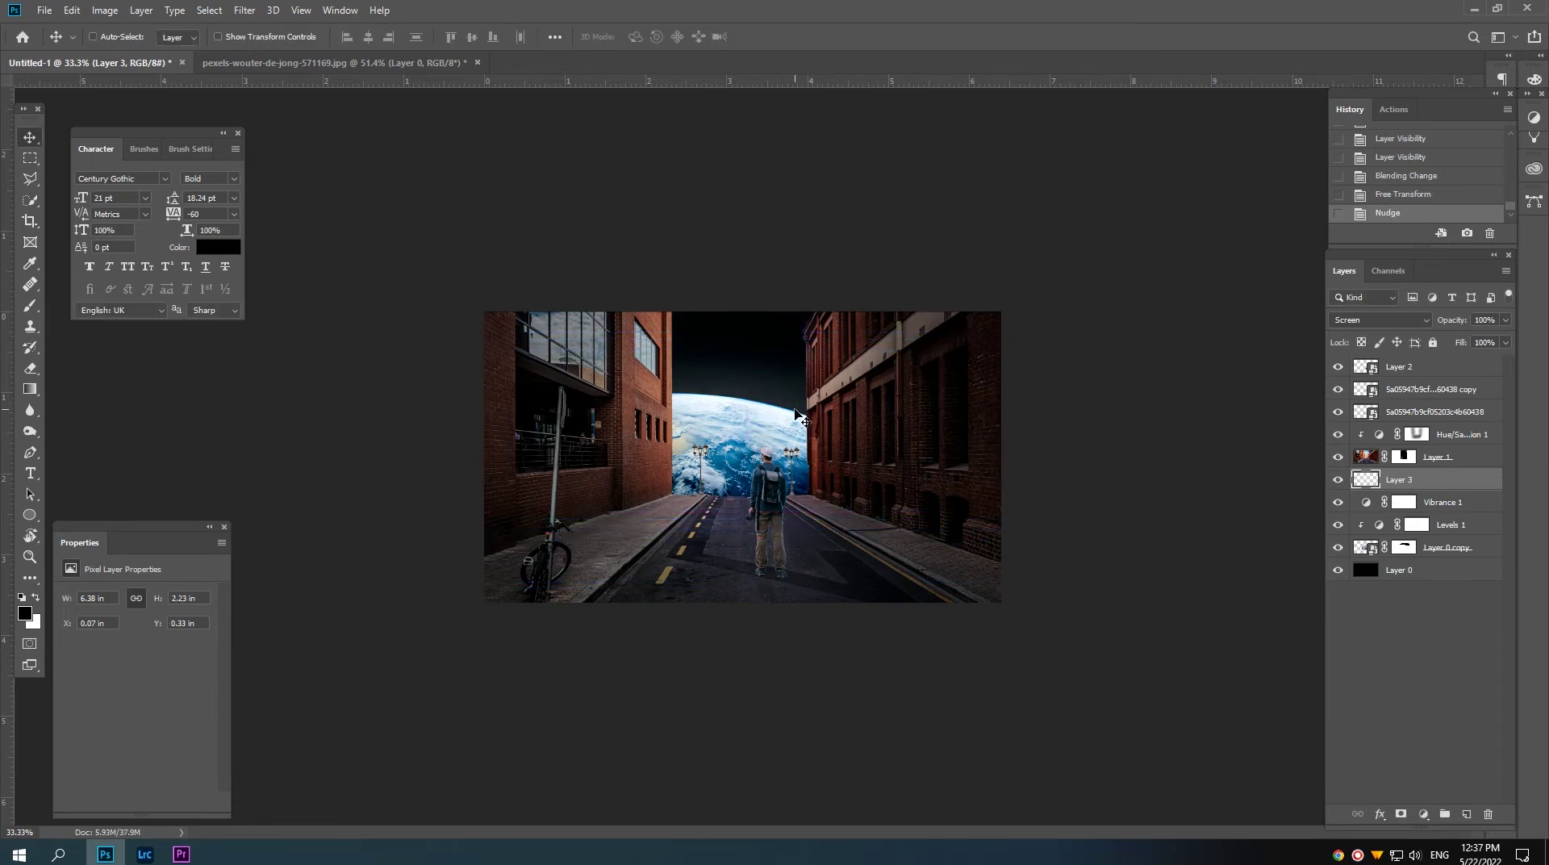
{"action": "key", "text": "ctrl+0"}
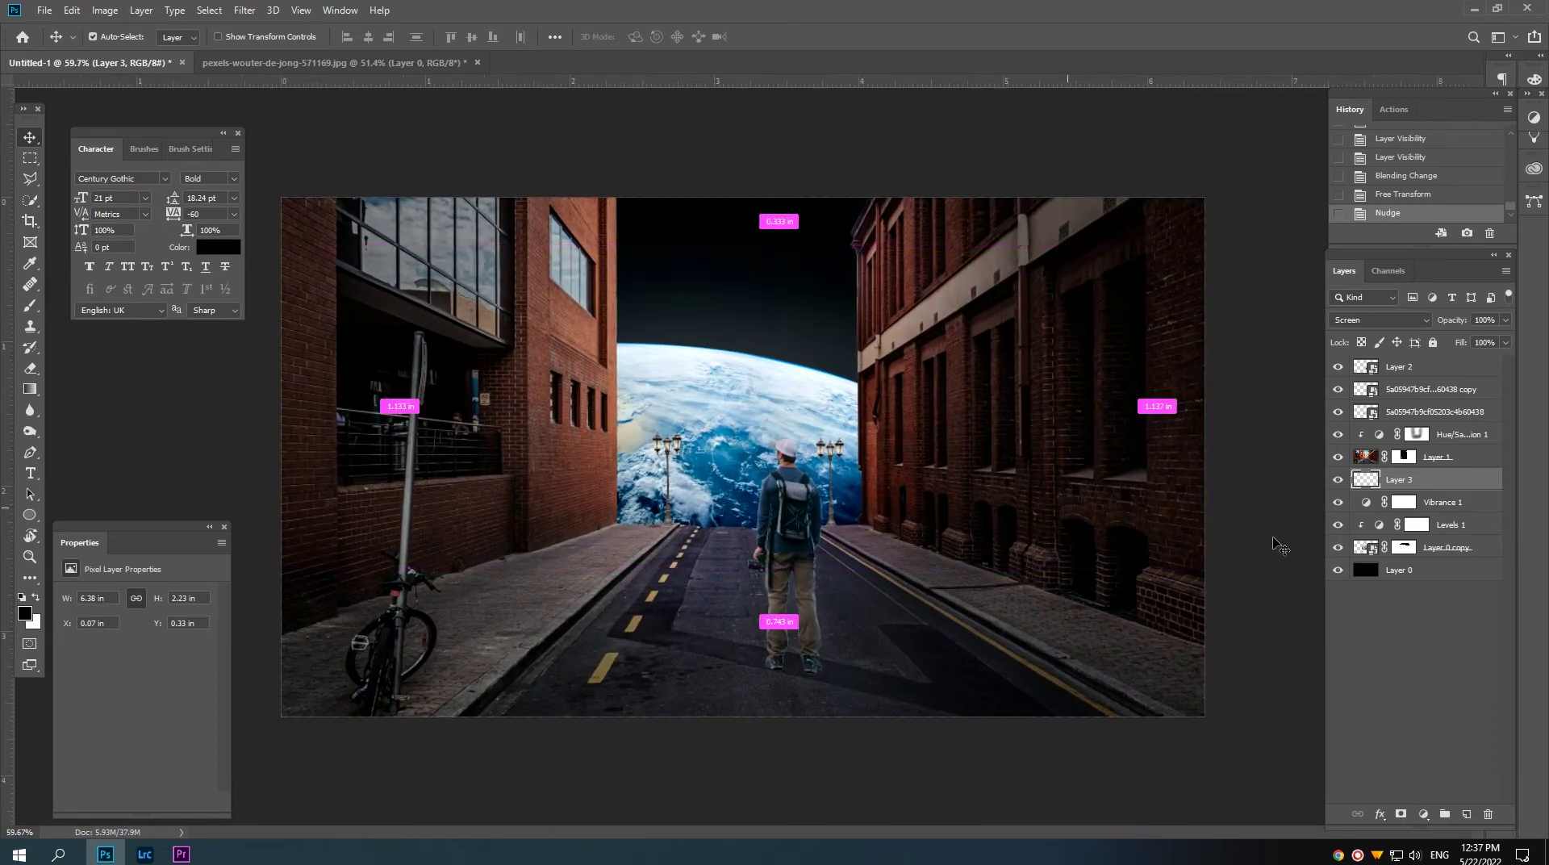
{"action": "left_click", "coordinate": [1467, 814]}
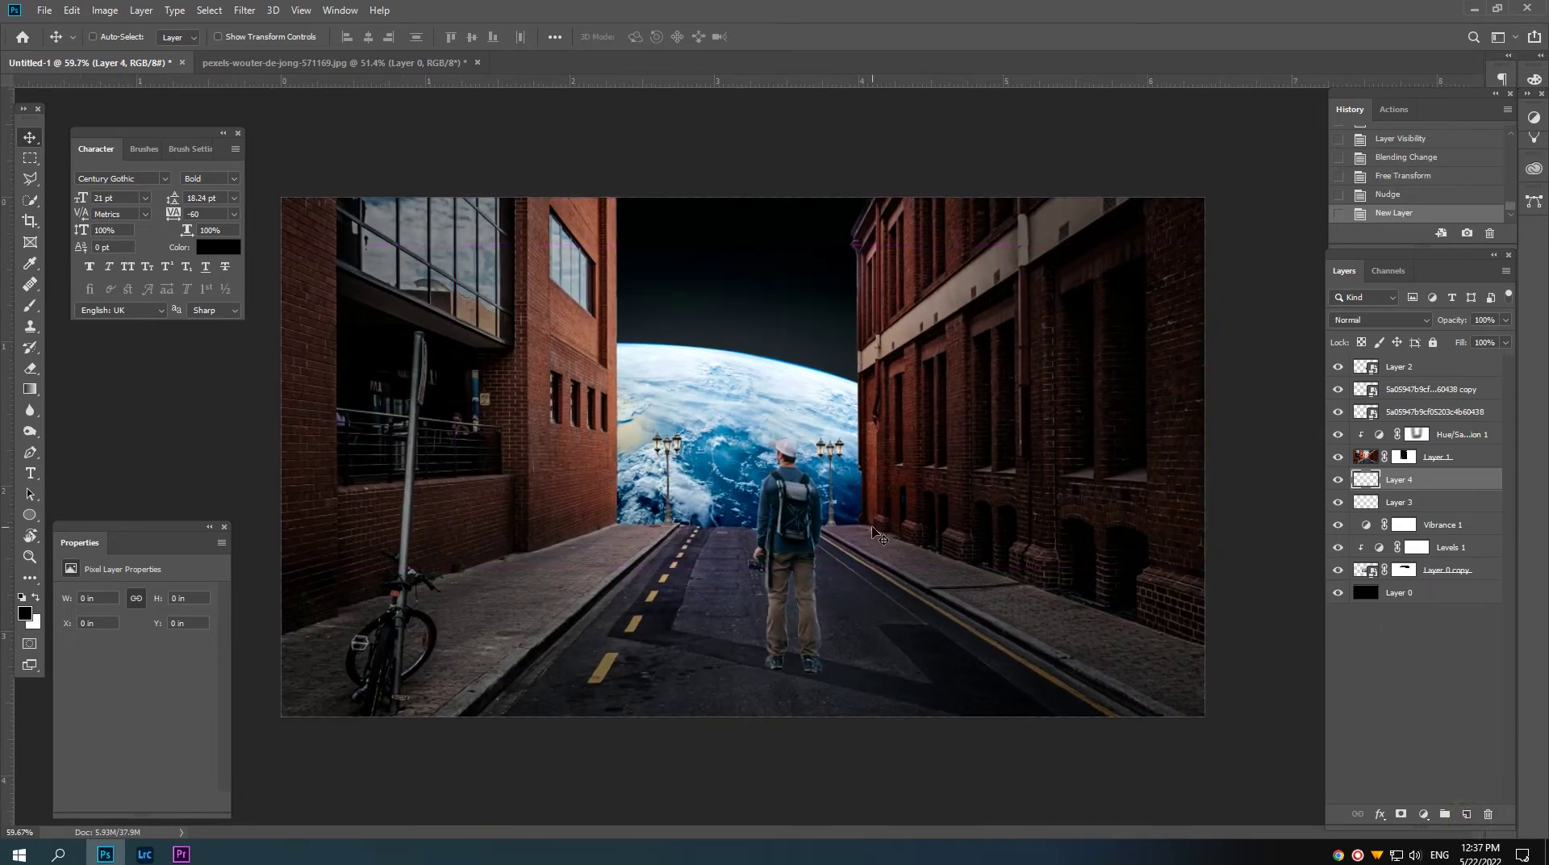
Step: Paint soft white light across the scene on Layer 4 with the Soft Round brush
{"action": "left_click", "coordinate": [31, 306]}
{"action": "left_click", "coordinate": [36, 598]}
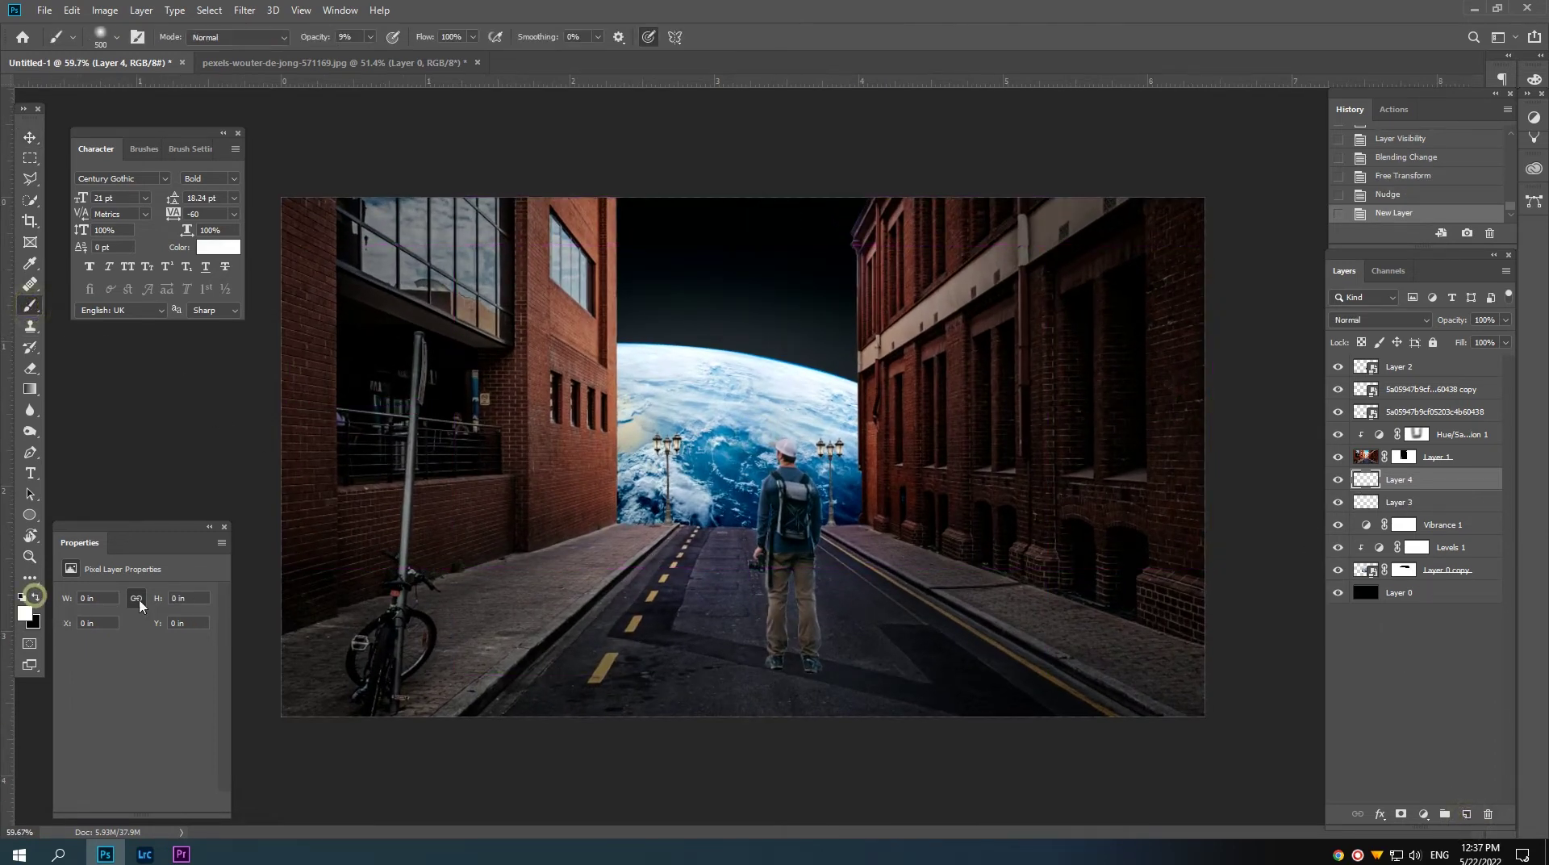
{"action": "right_click", "coordinate": [806, 504]}
{"action": "double_click", "coordinate": [867, 663]}
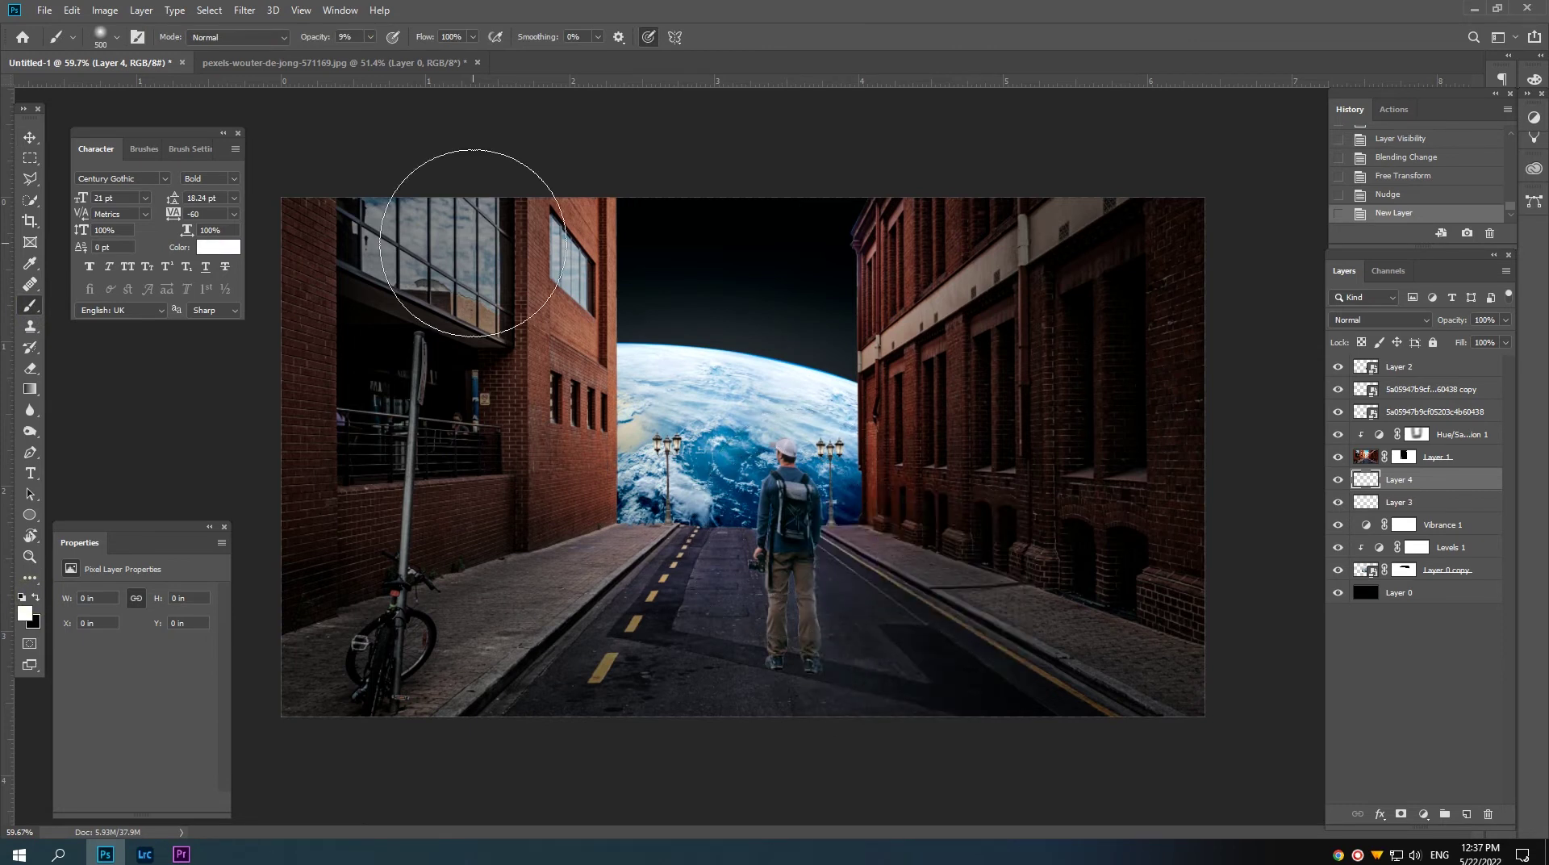
{"action": "mouse_move", "coordinate": [665, 541]}
{"action": "left_mouse_down"}
{"action": "mouse_move", "coordinate": [650, 589]}
{"action": "mouse_move", "coordinate": [692, 554]}
{"action": "left_mouse_up"}
{"action": "key", "text": "bracketleft"}
{"action": "key", "text": "bracketleft"}
{"action": "mouse_move", "coordinate": [1035, 558]}
{"action": "left_mouse_down"}
{"action": "mouse_move", "coordinate": [613, 560]}
{"action": "mouse_move", "coordinate": [799, 574]}
{"action": "mouse_move", "coordinate": [519, 479]}
{"action": "mouse_move", "coordinate": [940, 480]}
{"action": "left_mouse_up"}
{"action": "key", "text": "bracketright"}
{"action": "key", "text": "bracketright"}
{"action": "key", "text": "bracketright"}
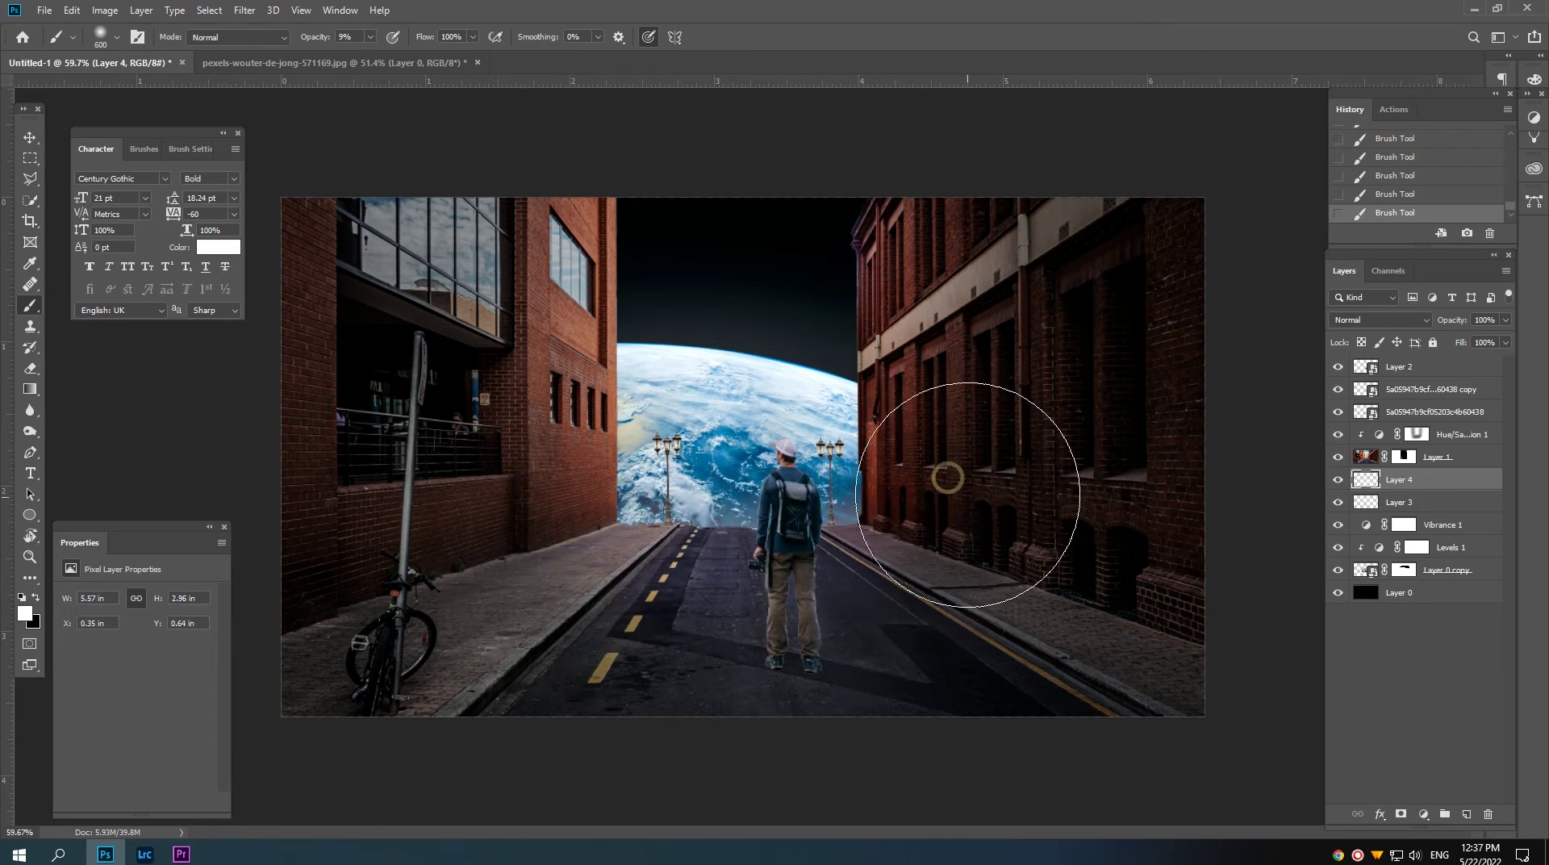
Step: Set Layer 4 to Lighten blending at 33% opacity
{"action": "left_click", "coordinate": [1380, 320]}
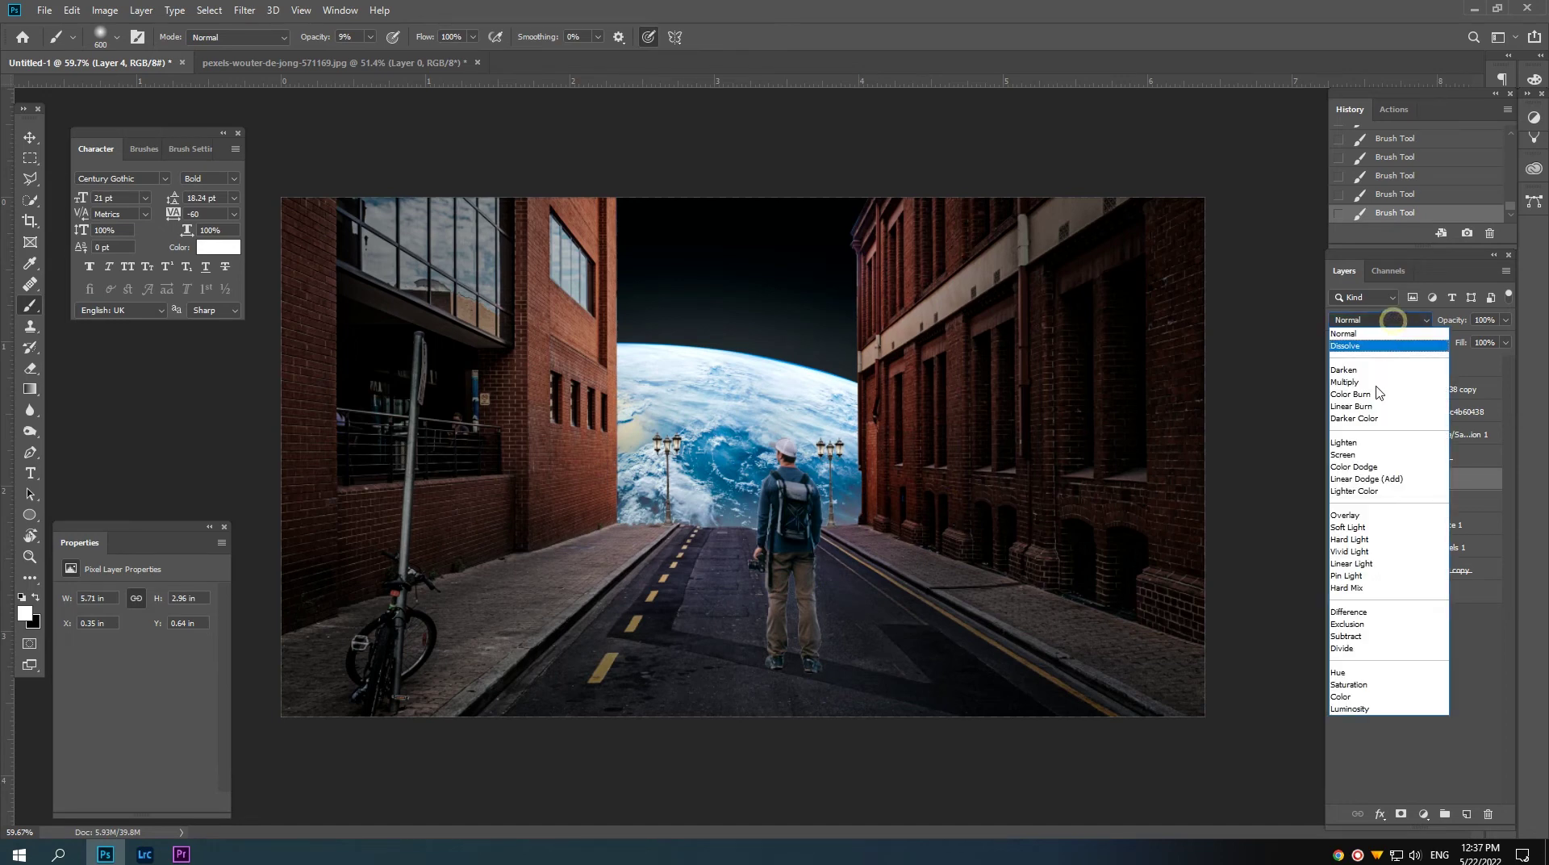
{"action": "left_click", "coordinate": [1352, 454]}
{"action": "left_click", "coordinate": [1363, 321]}
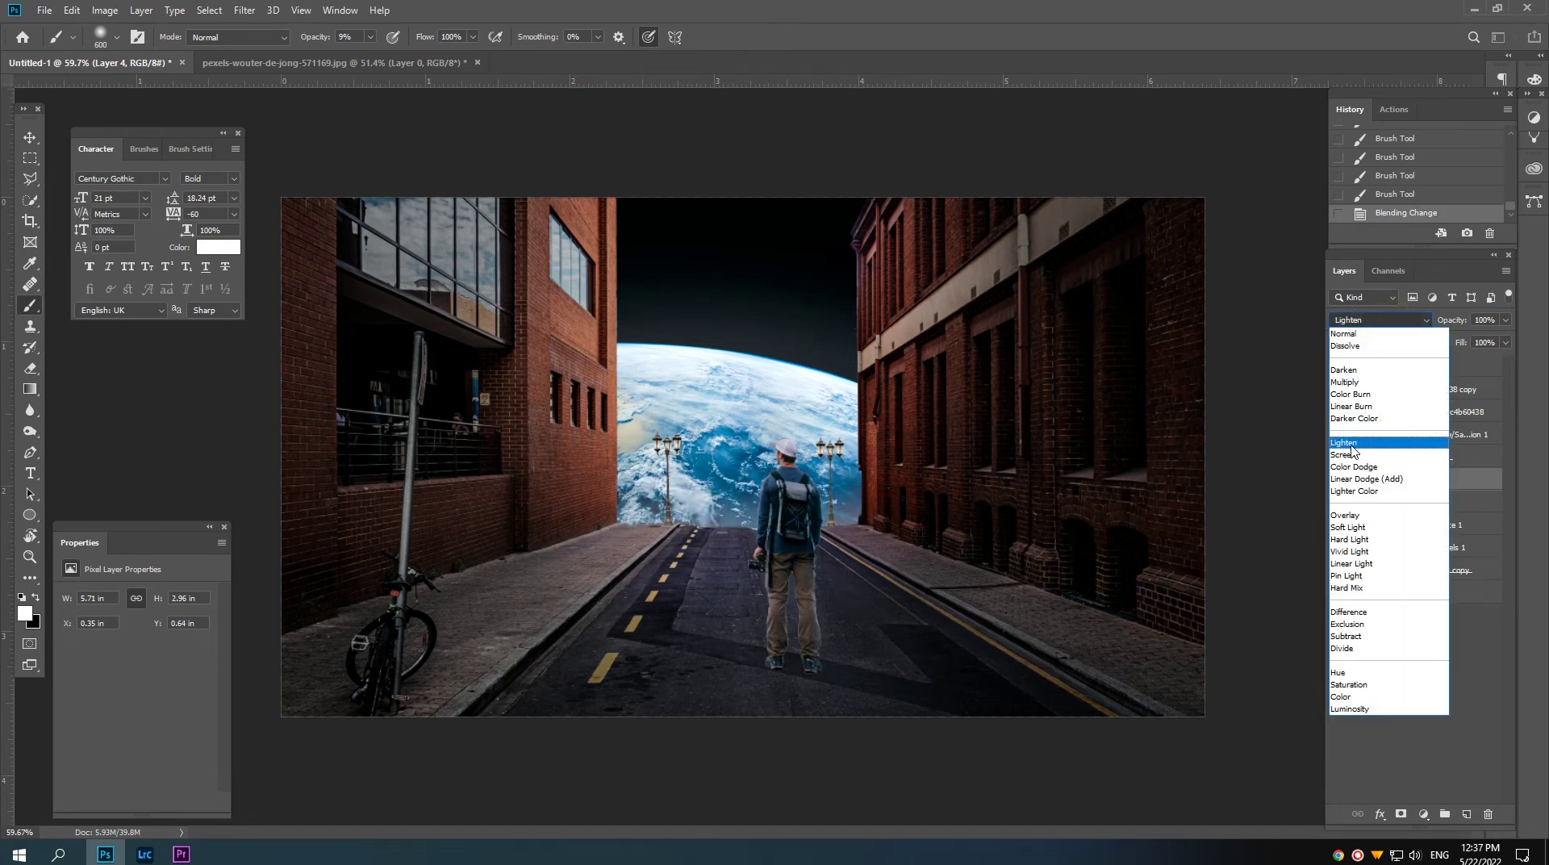
{"action": "left_click", "coordinate": [1352, 444]}
{"action": "left_click_drag", "start_coordinate": [1457, 326], "coordinate": [1346, 326]}
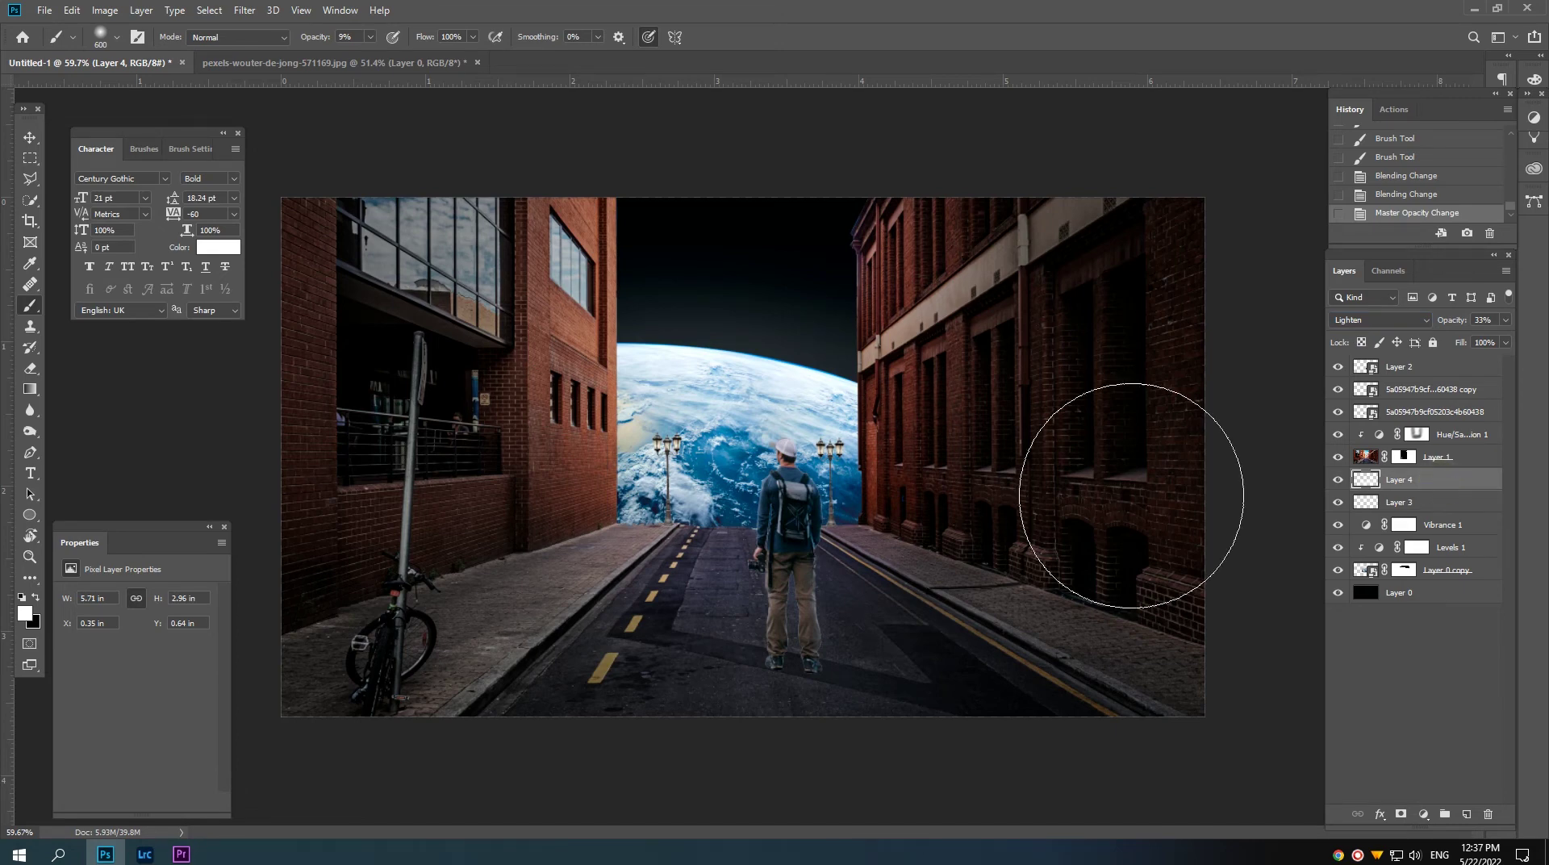
{"action": "scroll", "coordinate": [829, 469], "scroll_direction": "down", "scroll_amount": 2}
{"action": "scroll", "coordinate": [829, 469], "scroll_direction": "down", "scroll_amount": 1}
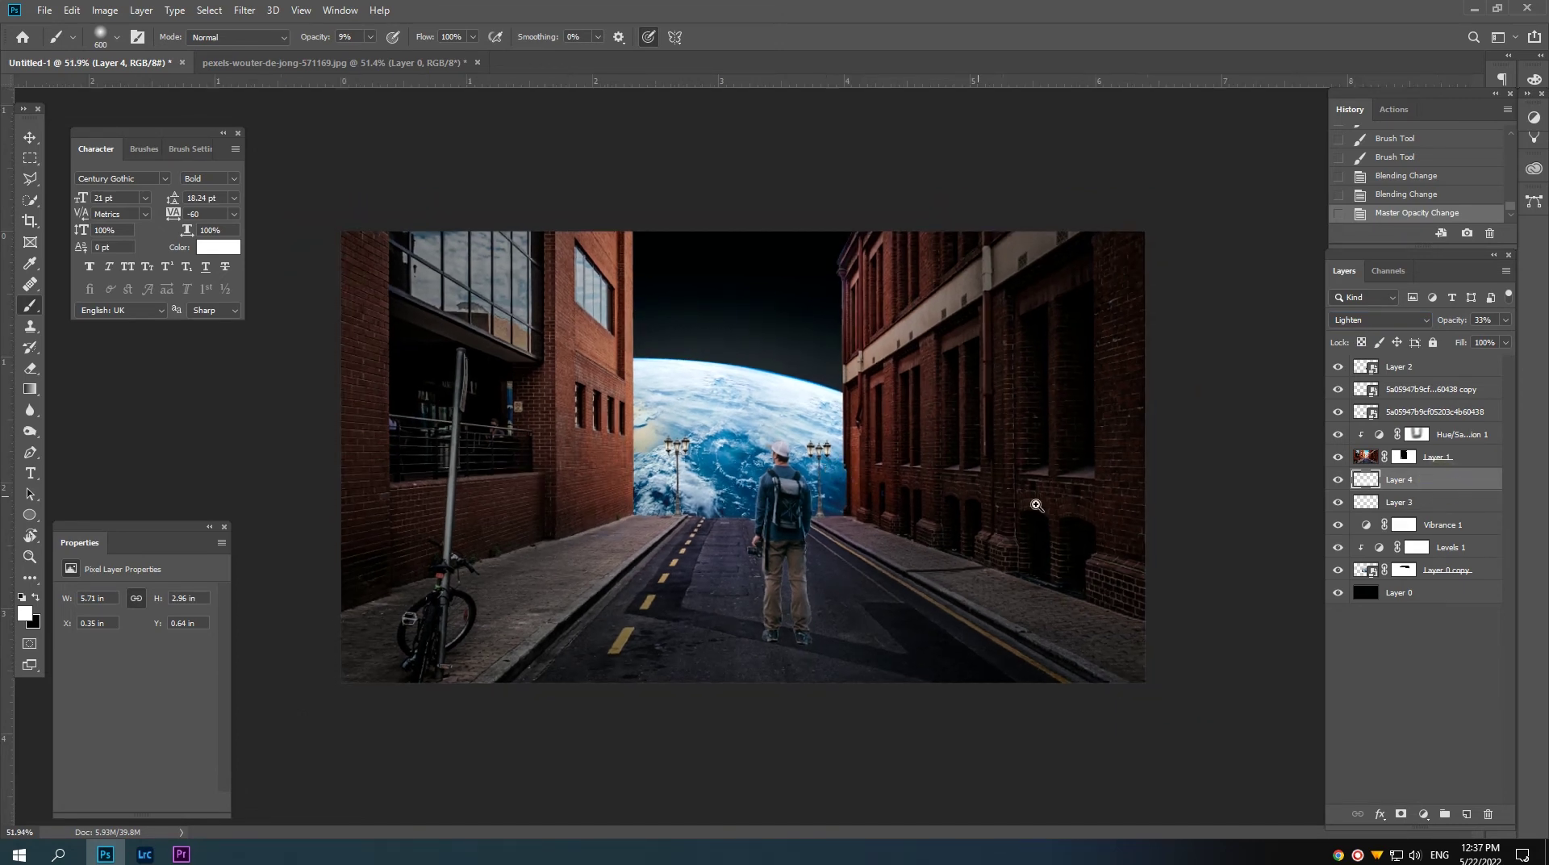
{"action": "left_click", "coordinate": [1470, 436]}
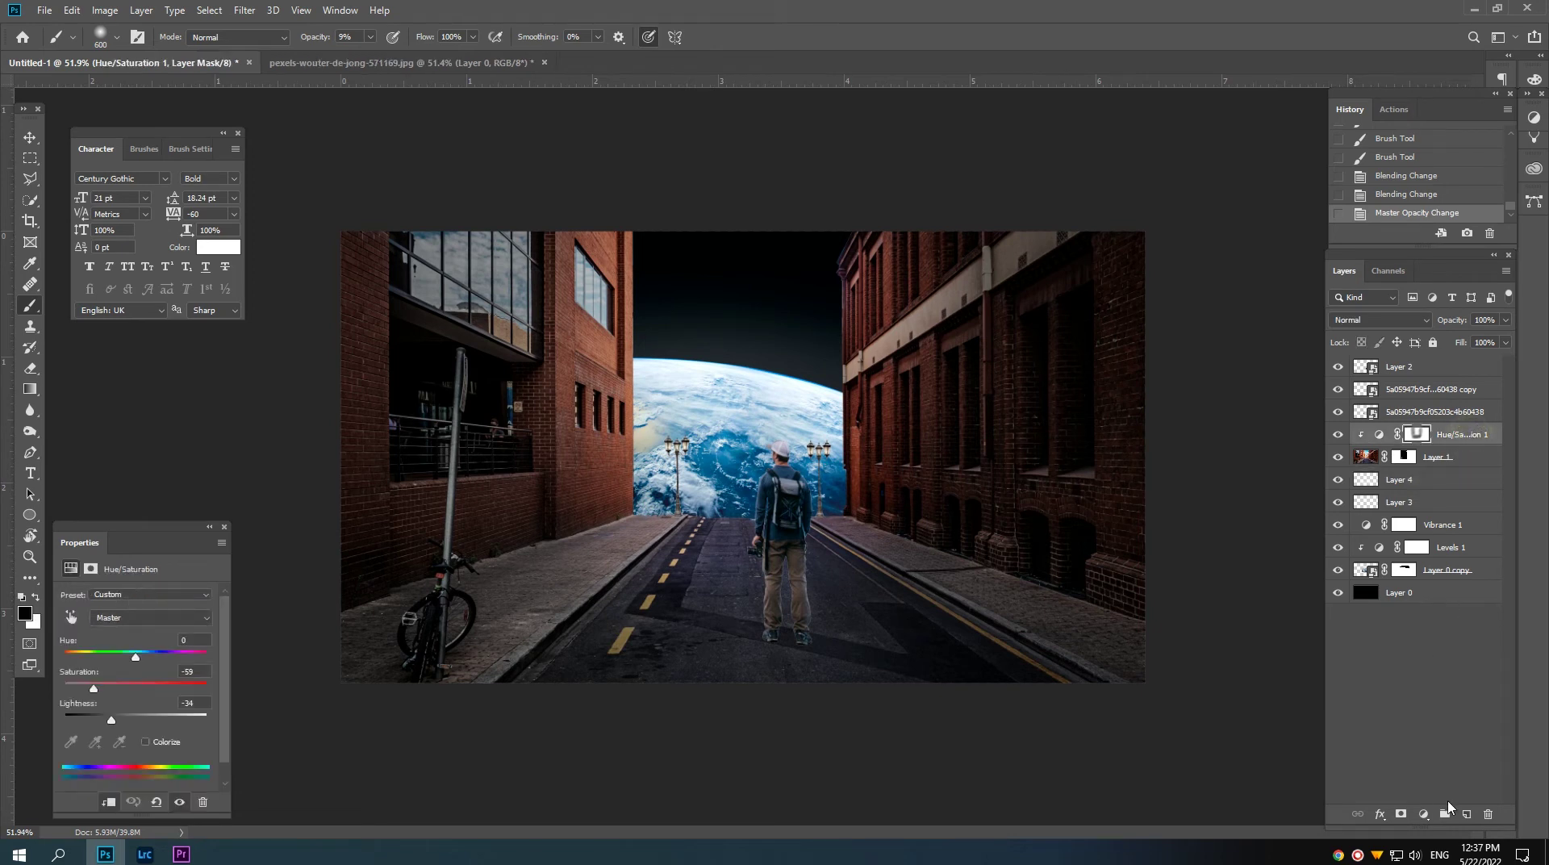
Step: On a new layer, paint faint 3% white light over the Earth, sky and building edges
{"action": "left_click", "coordinate": [1467, 814]}
{"action": "scroll", "coordinate": [737, 464], "scroll_direction": "down", "scroll_amount": 2}
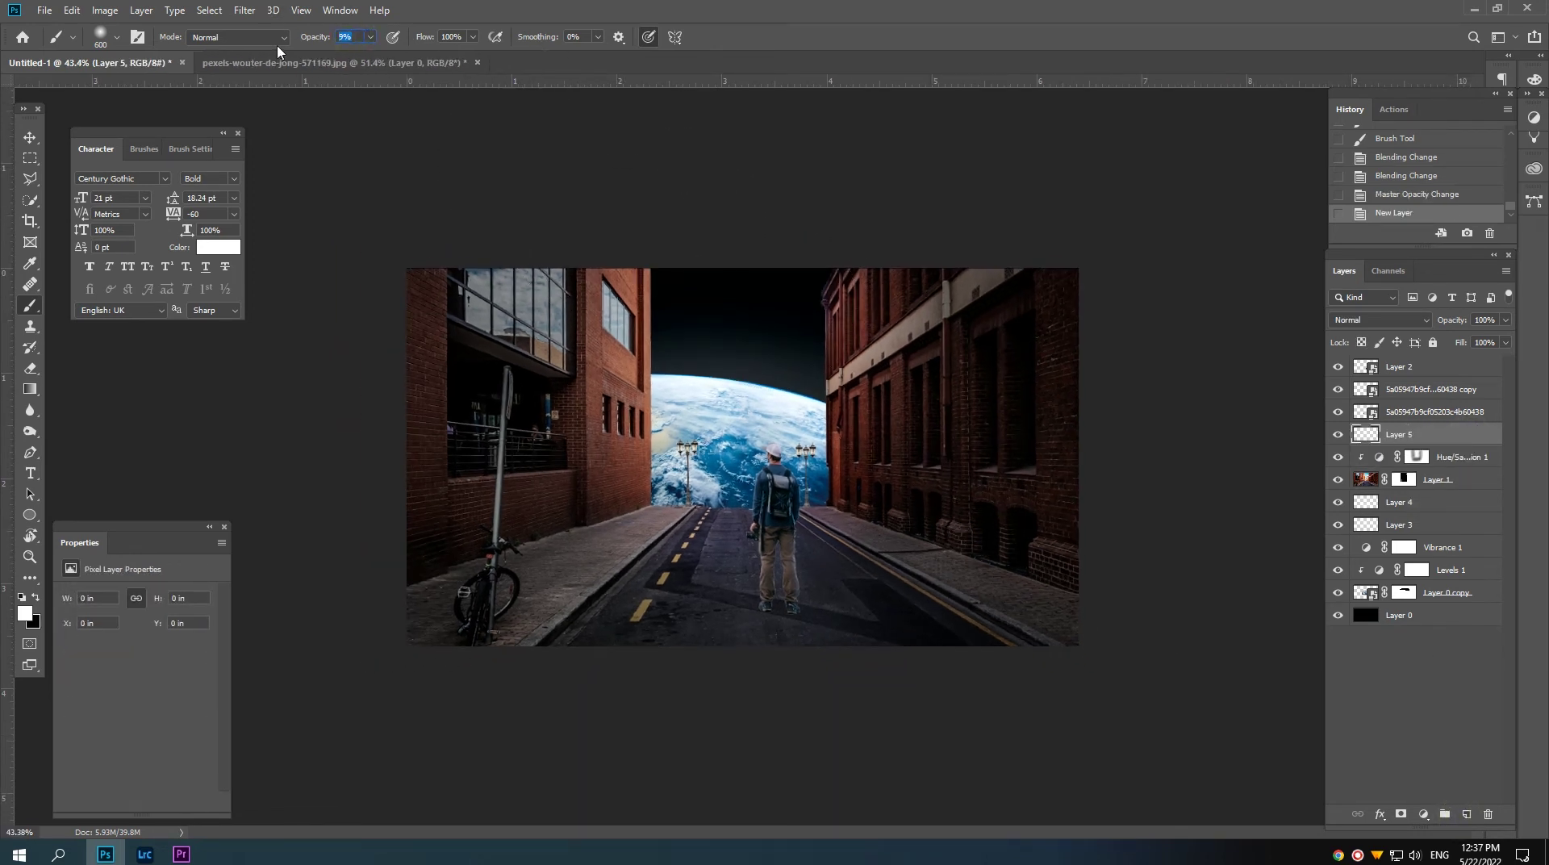
{"action": "left_click", "coordinate": [678, 246]}
{"action": "left_click", "coordinate": [664, 346]}
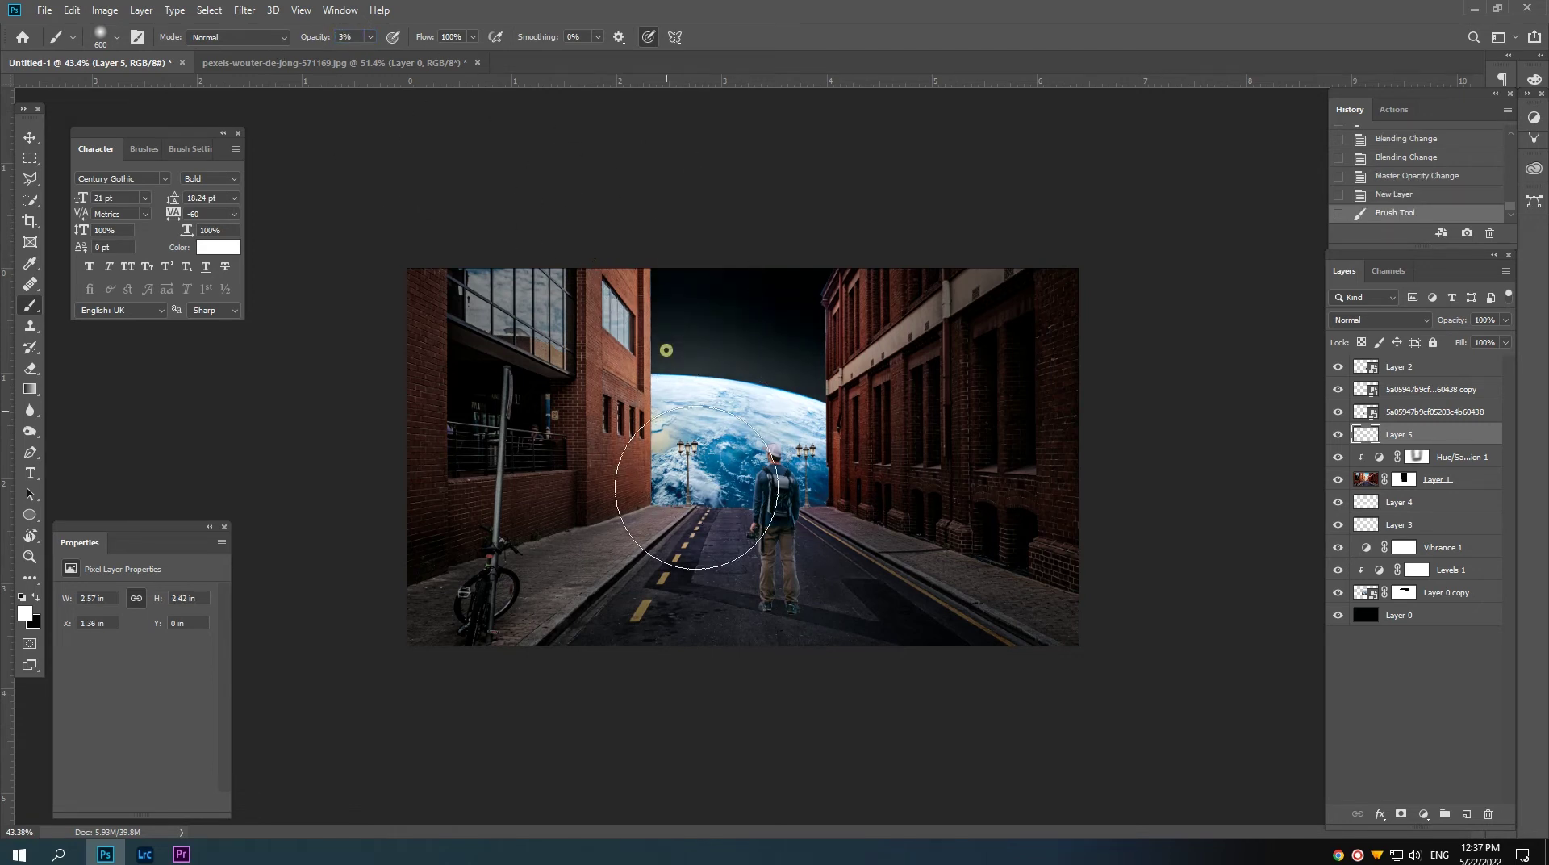
{"action": "mouse_move", "coordinate": [656, 516]}
{"action": "left_mouse_down"}
{"action": "mouse_move", "coordinate": [917, 484]}
{"action": "mouse_move", "coordinate": [761, 519]}
{"action": "left_mouse_up"}
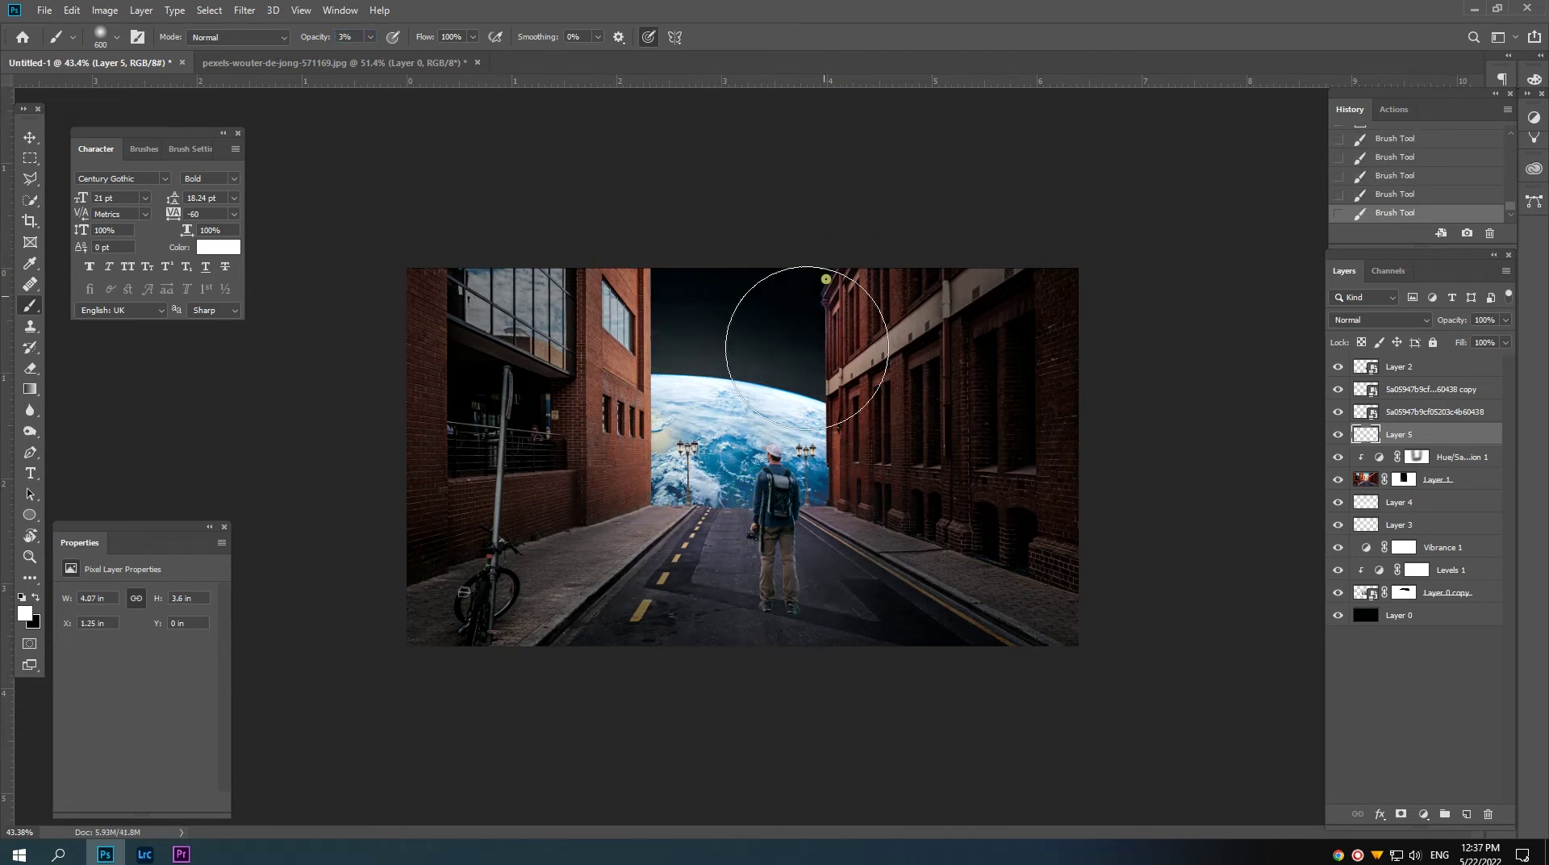
{"action": "left_click_drag", "start_coordinate": [778, 329], "coordinate": [846, 289]}
{"action": "mouse_move", "coordinate": [633, 260]}
{"action": "left_mouse_down"}
{"action": "mouse_move", "coordinate": [578, 277]}
{"action": "mouse_move", "coordinate": [641, 480]}
{"action": "left_mouse_up"}
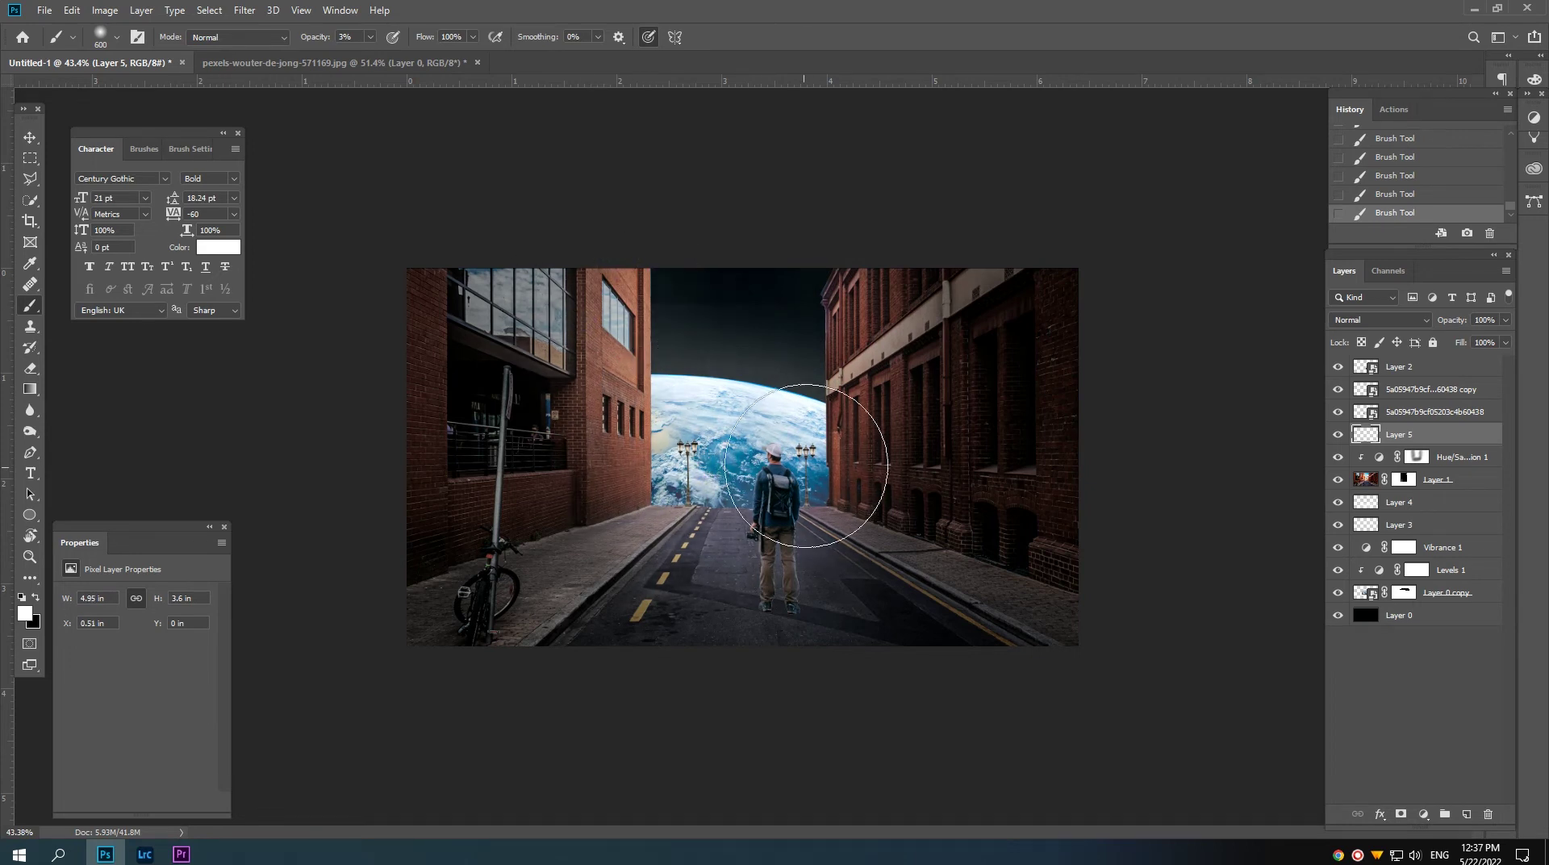
{"action": "left_click_drag", "start_coordinate": [833, 297], "coordinate": [812, 436]}
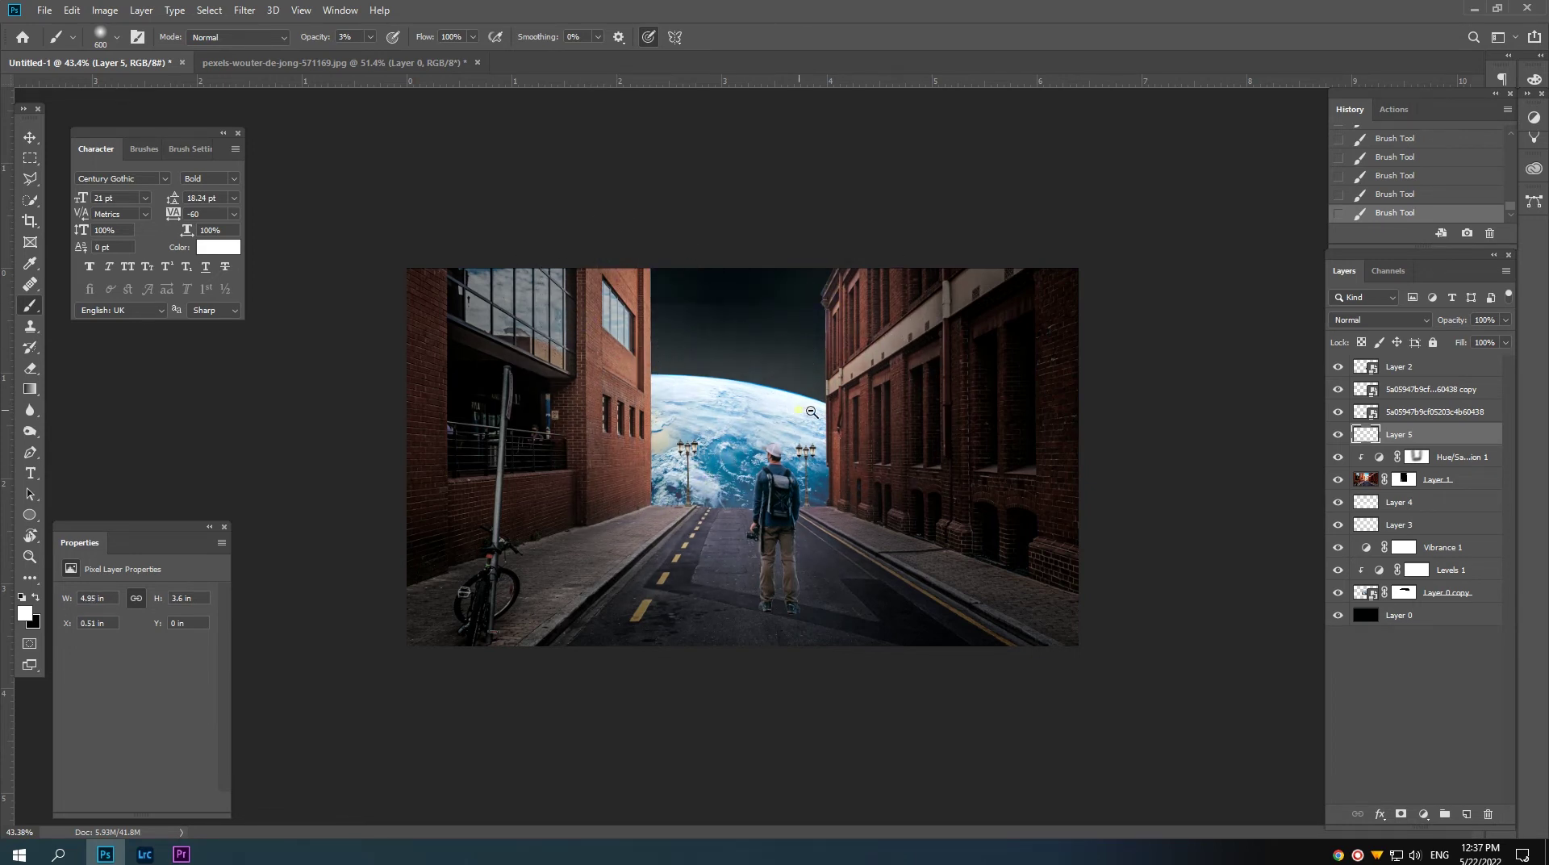
Step: Lower Layer 5's opacity to 81% and add an empty Layer 6 above Hue/Saturation 1
{"action": "scroll", "coordinate": [878, 423], "scroll_direction": "up", "scroll_amount": 1}
{"action": "left_click_drag", "start_coordinate": [1446, 322], "coordinate": [1420, 329]}
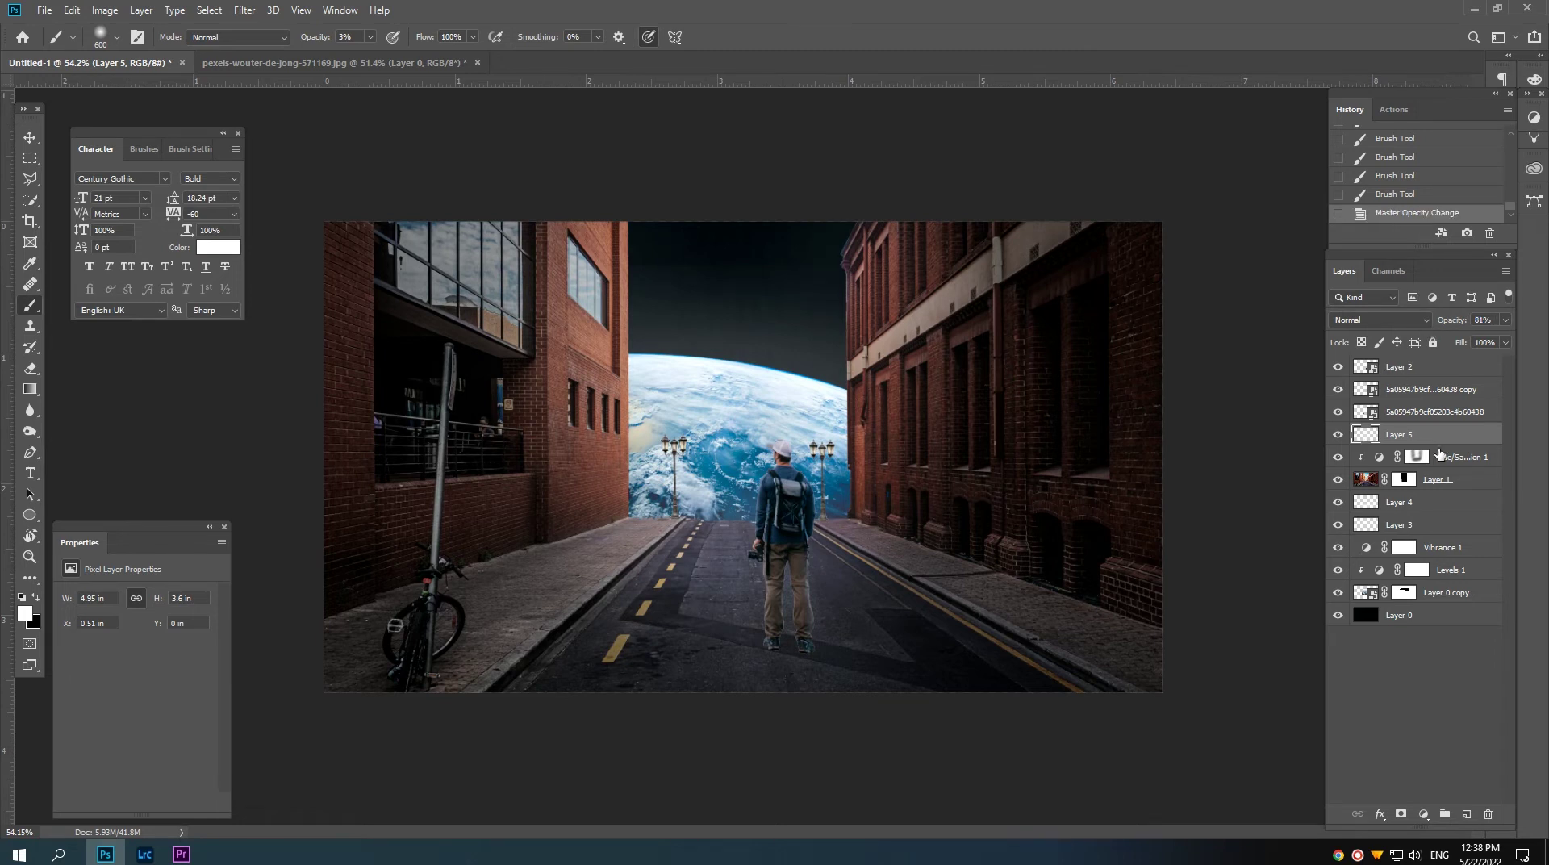
{"action": "left_click", "coordinate": [1384, 461]}
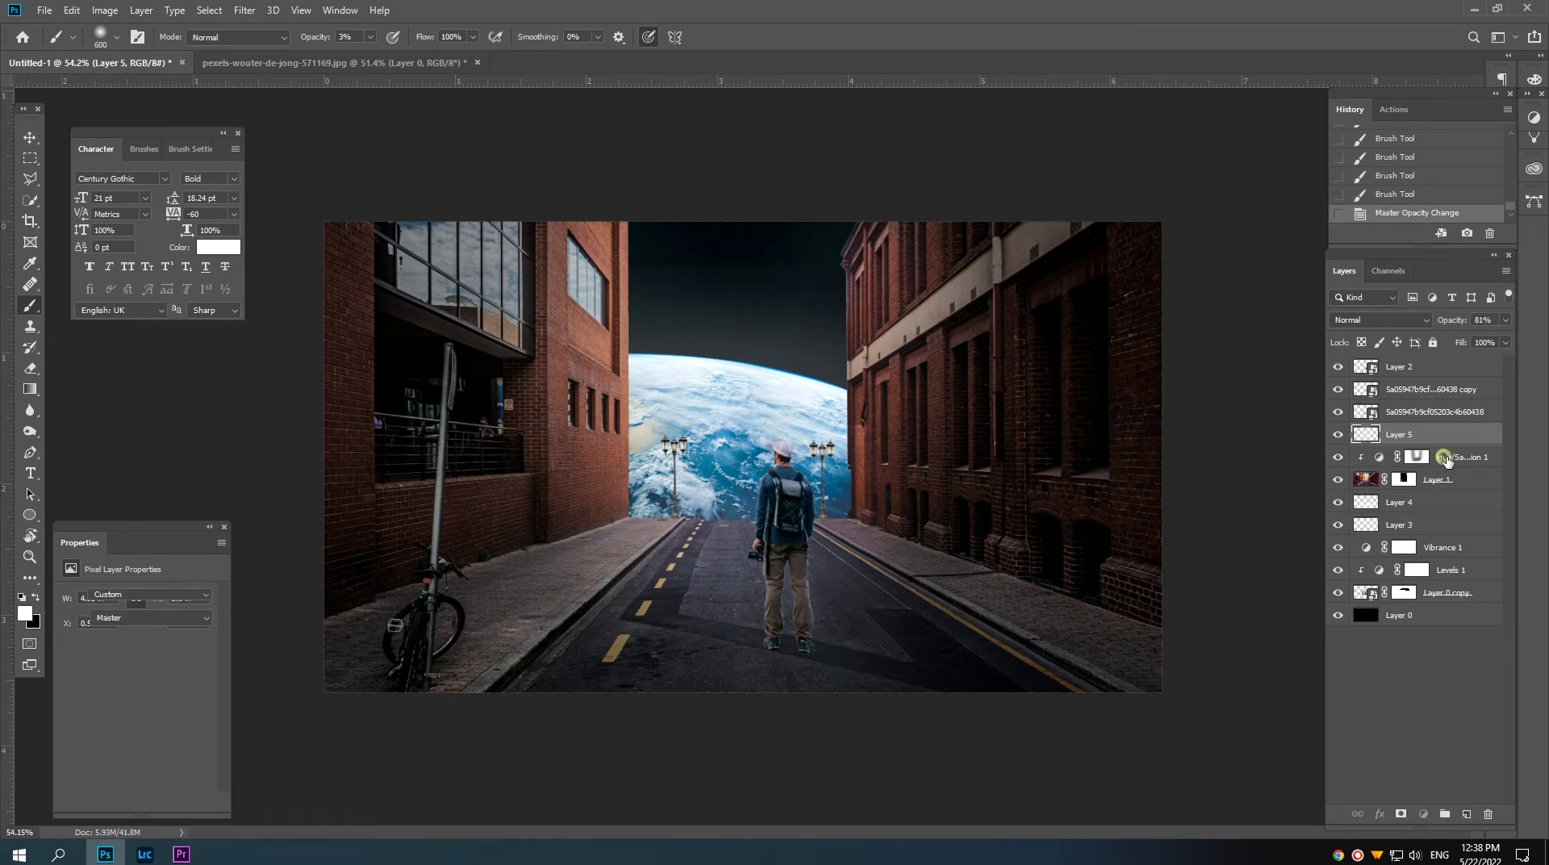
{"action": "left_click", "coordinate": [1467, 813]}
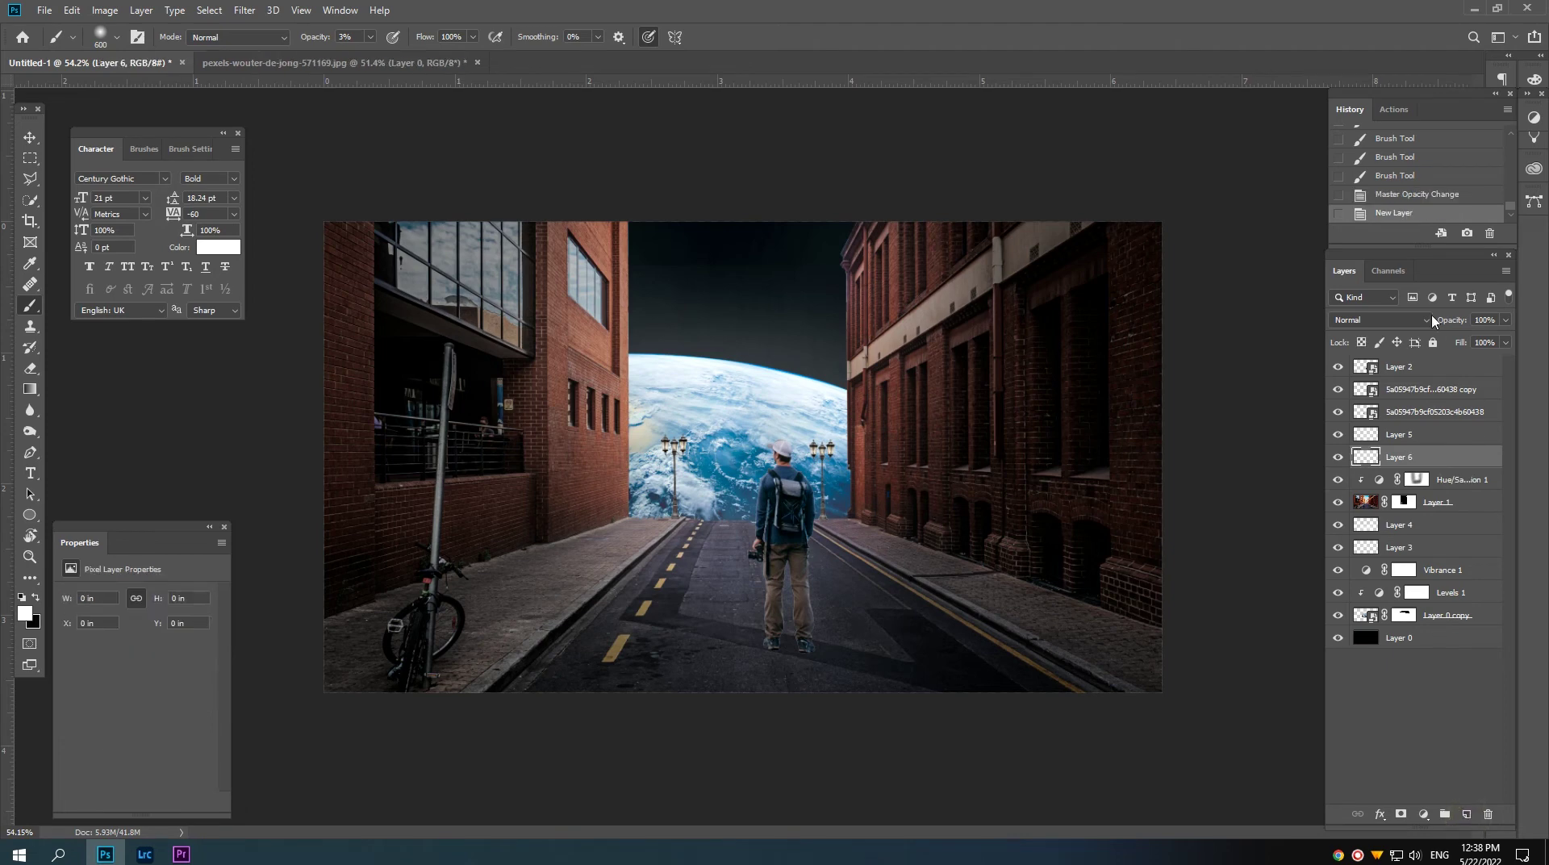
Step: Set Layer 6 to Soft Light and clip it to the layer below
{"action": "left_click", "coordinate": [1379, 320]}
{"action": "left_click", "coordinate": [1366, 528]}
{"action": "right_click", "coordinate": [1415, 467]}
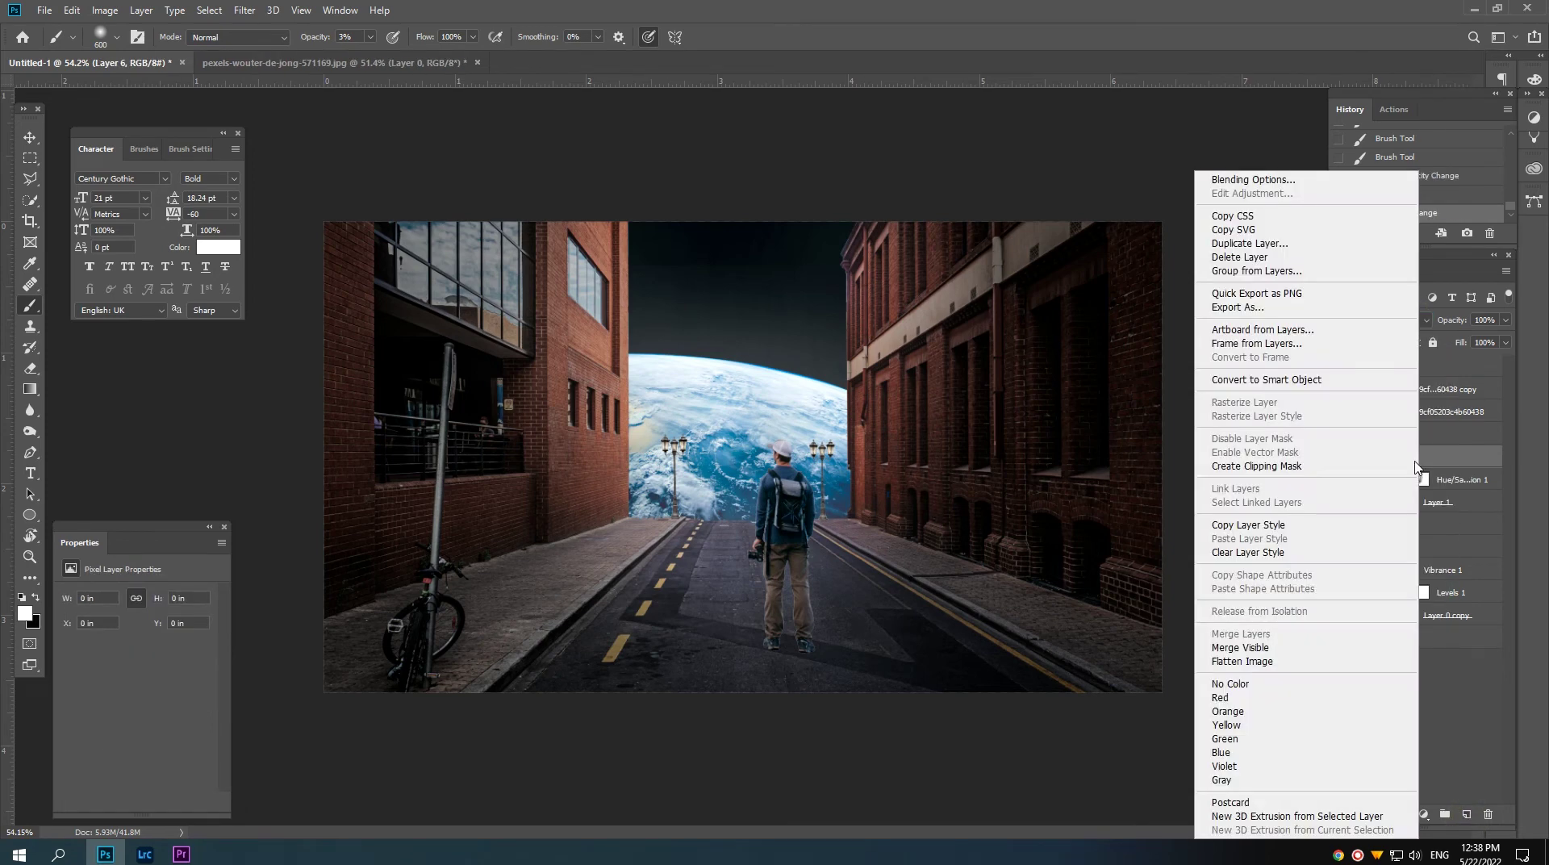
{"action": "left_click", "coordinate": [1262, 465]}
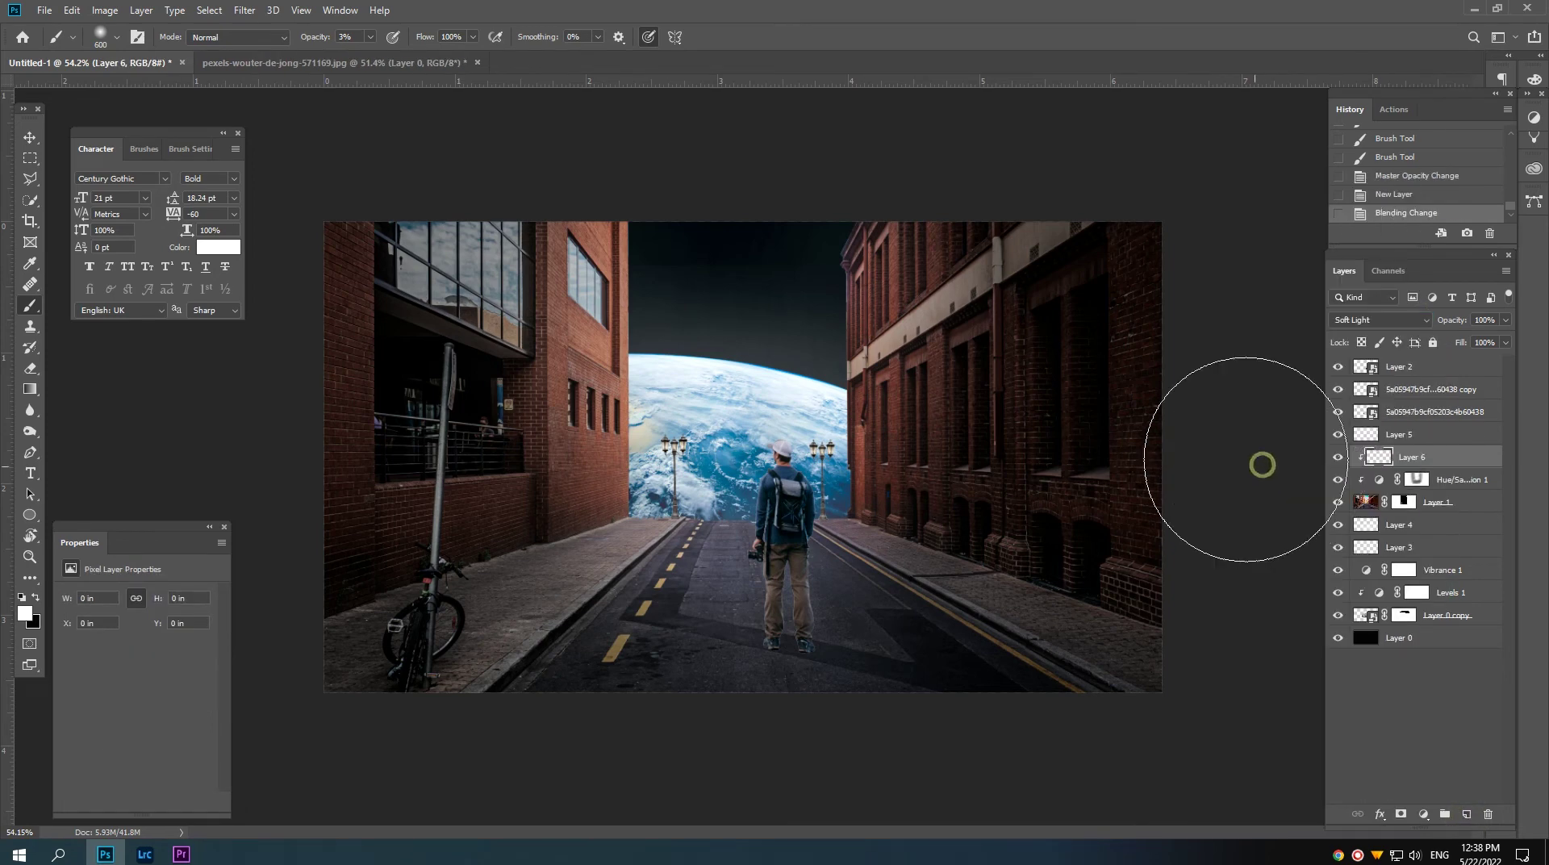
Step: Fill Layer 6 with 50% gray and compare the result with it hidden and shown
{"action": "left_click", "coordinate": [83, 15]}
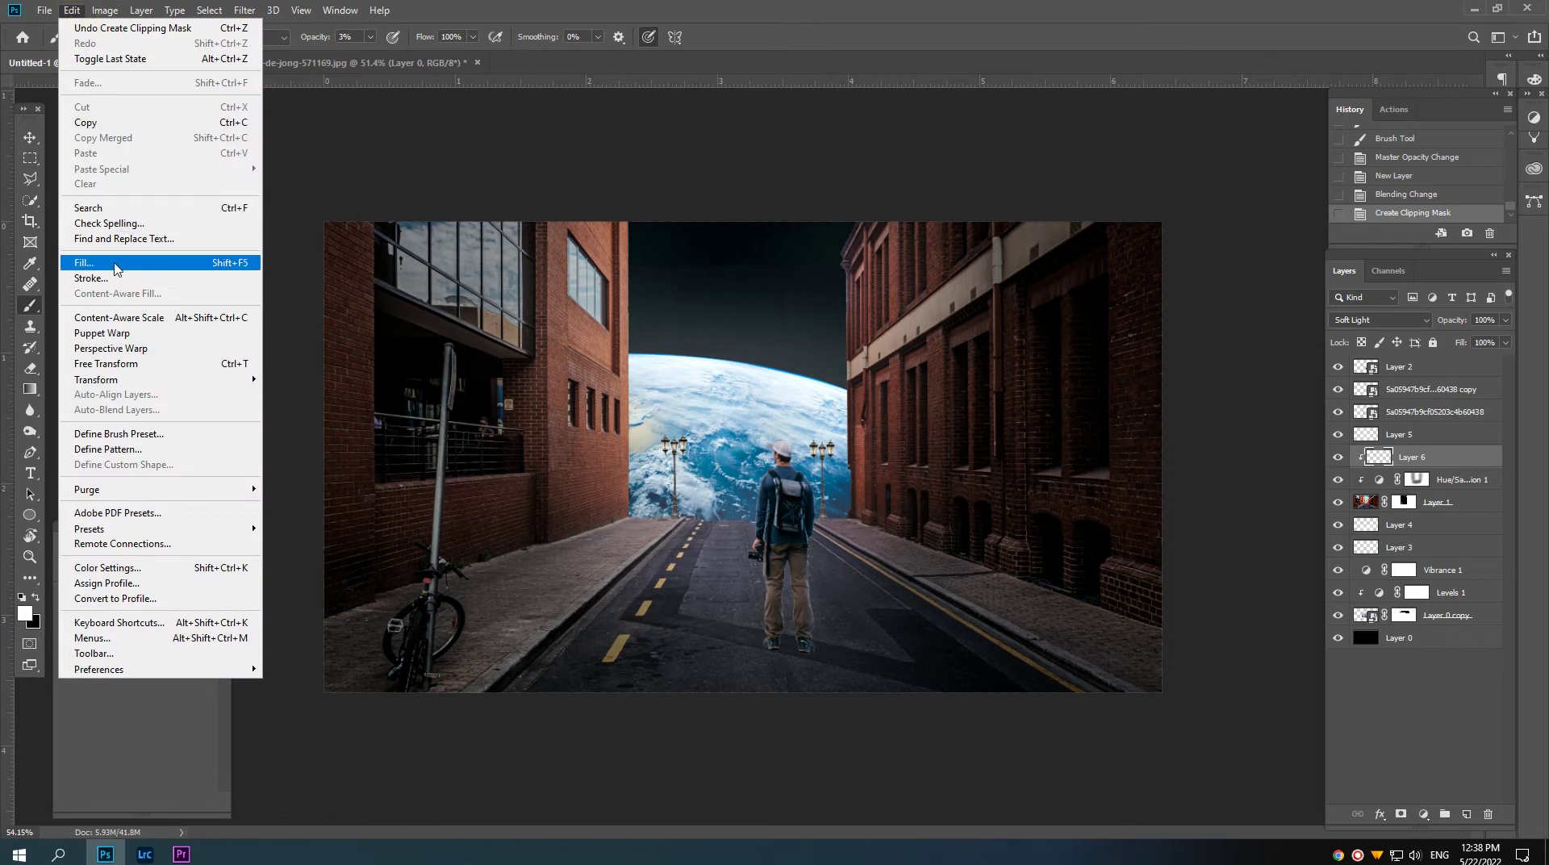
{"action": "left_click", "coordinate": [80, 253]}
{"action": "left_click", "coordinate": [867, 229]}
{"action": "key", "text": "b"}
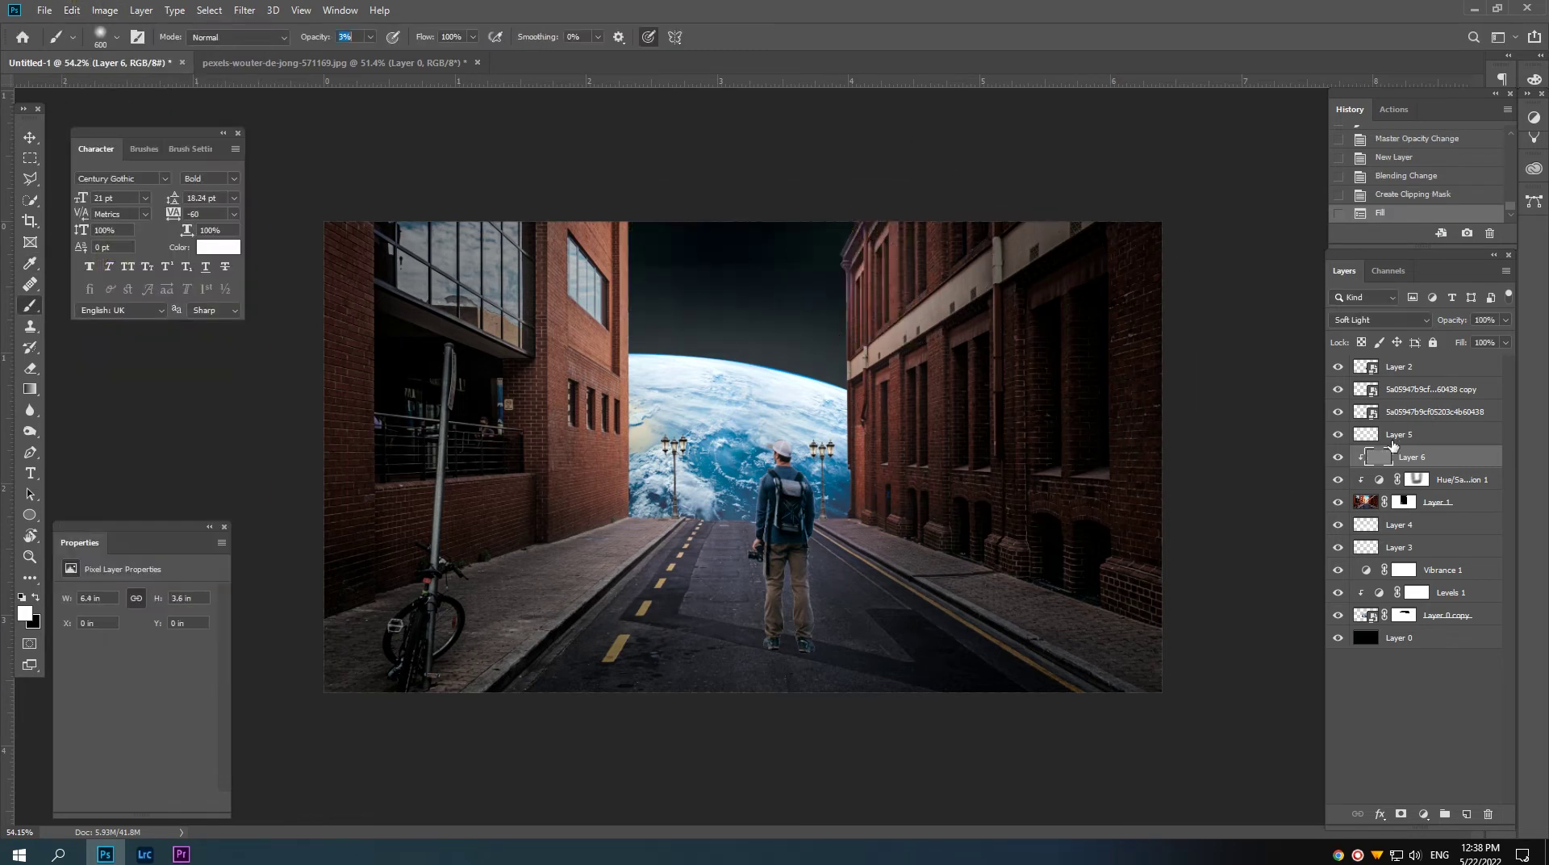
{"action": "left_click", "coordinate": [1341, 457]}
{"action": "left_click", "coordinate": [1340, 458]}
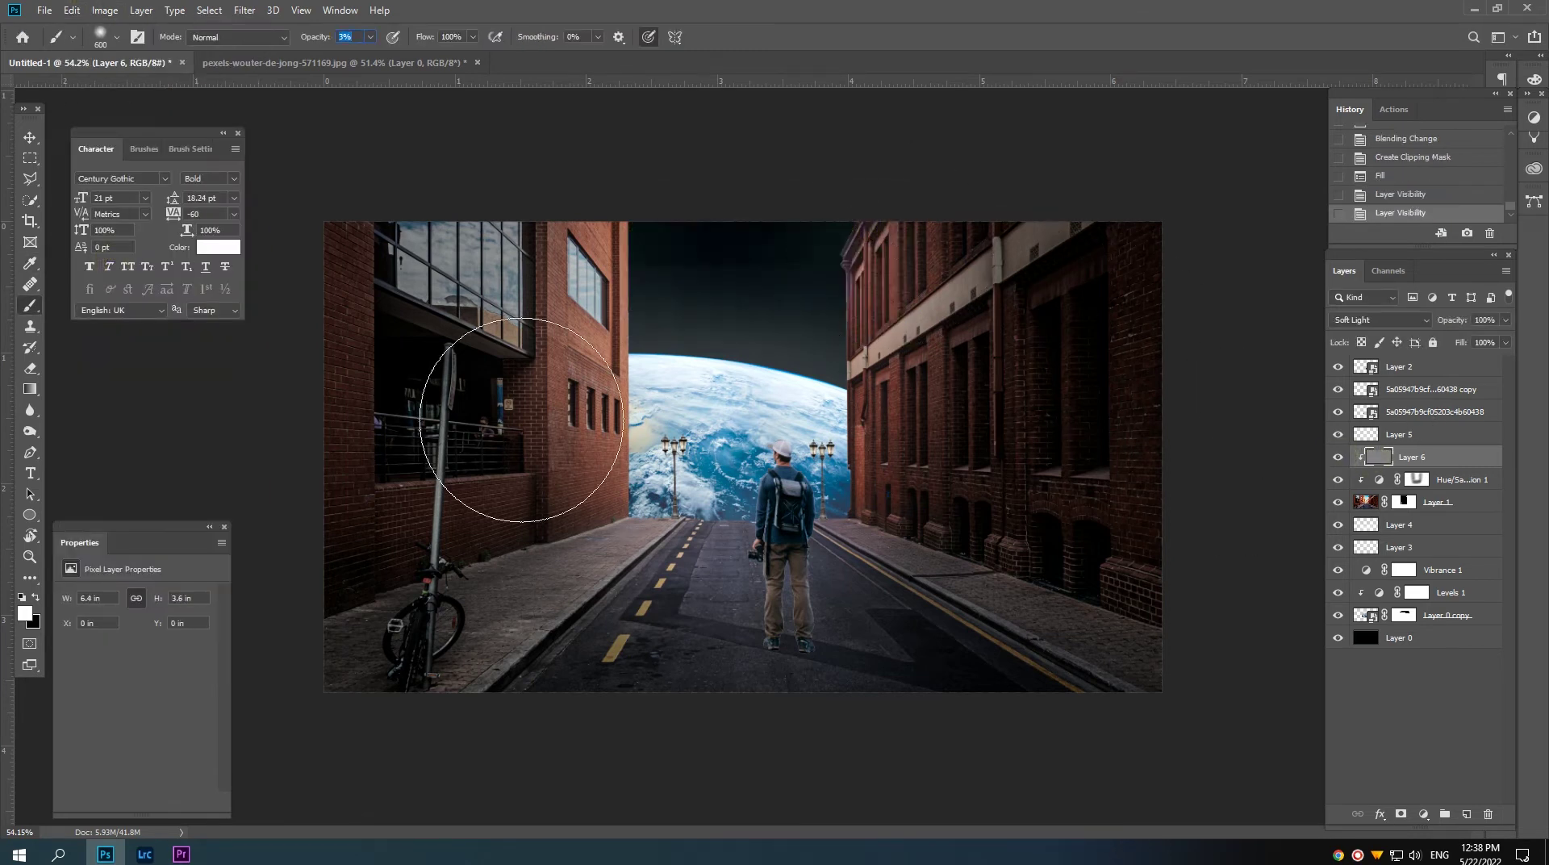
{"action": "left_click", "coordinate": [28, 433]}
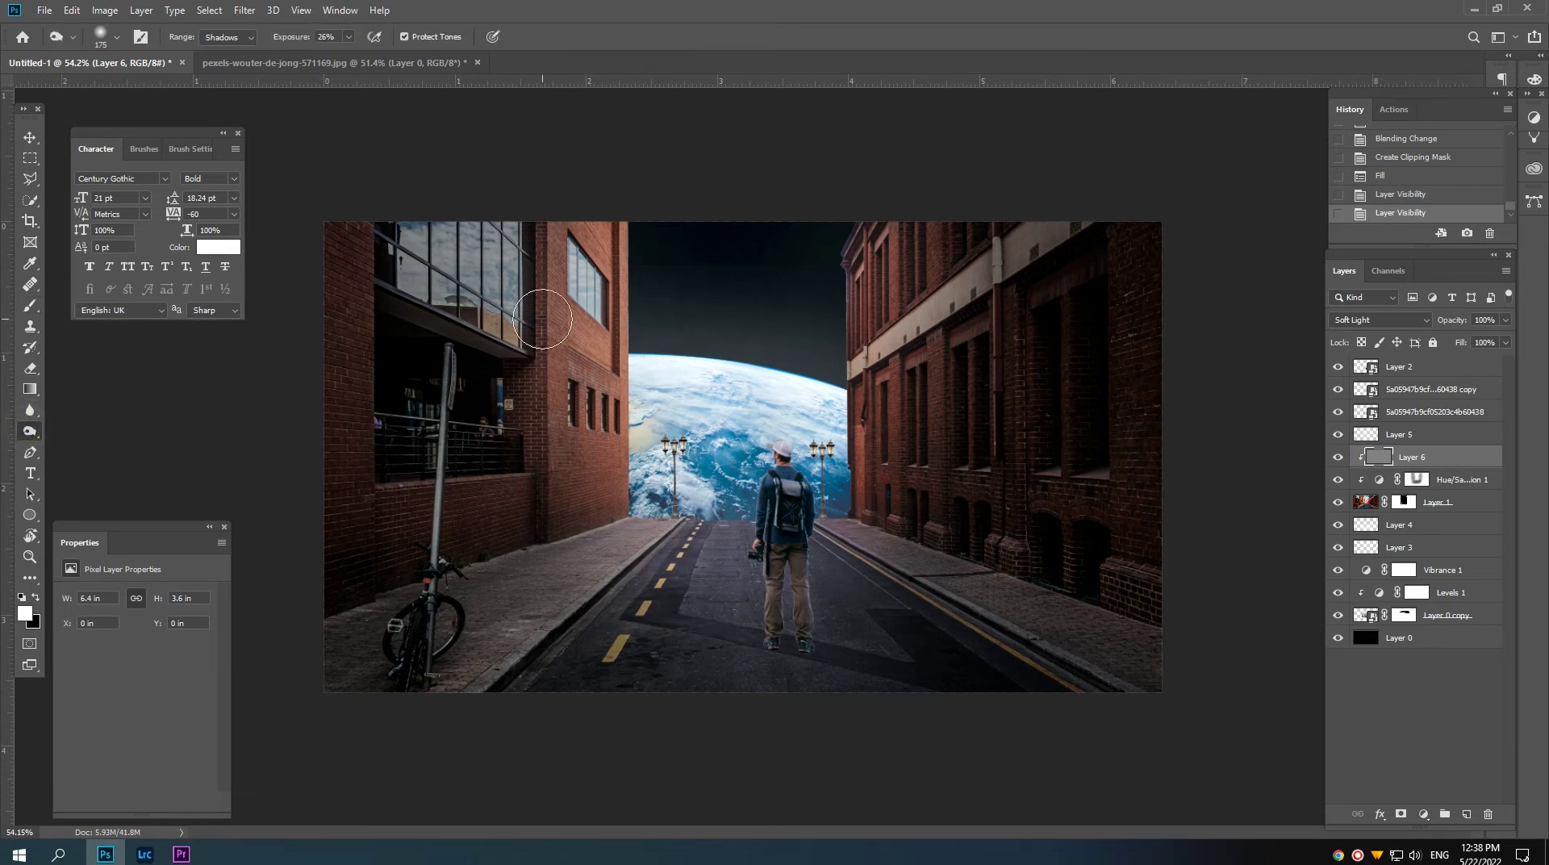
Step: Burn shadows on the left building's upper and lower wall and the left sidewalk
{"action": "left_click_drag", "start_coordinate": [528, 238], "coordinate": [524, 323]}
{"action": "left_click_drag", "start_coordinate": [525, 323], "coordinate": [530, 225]}
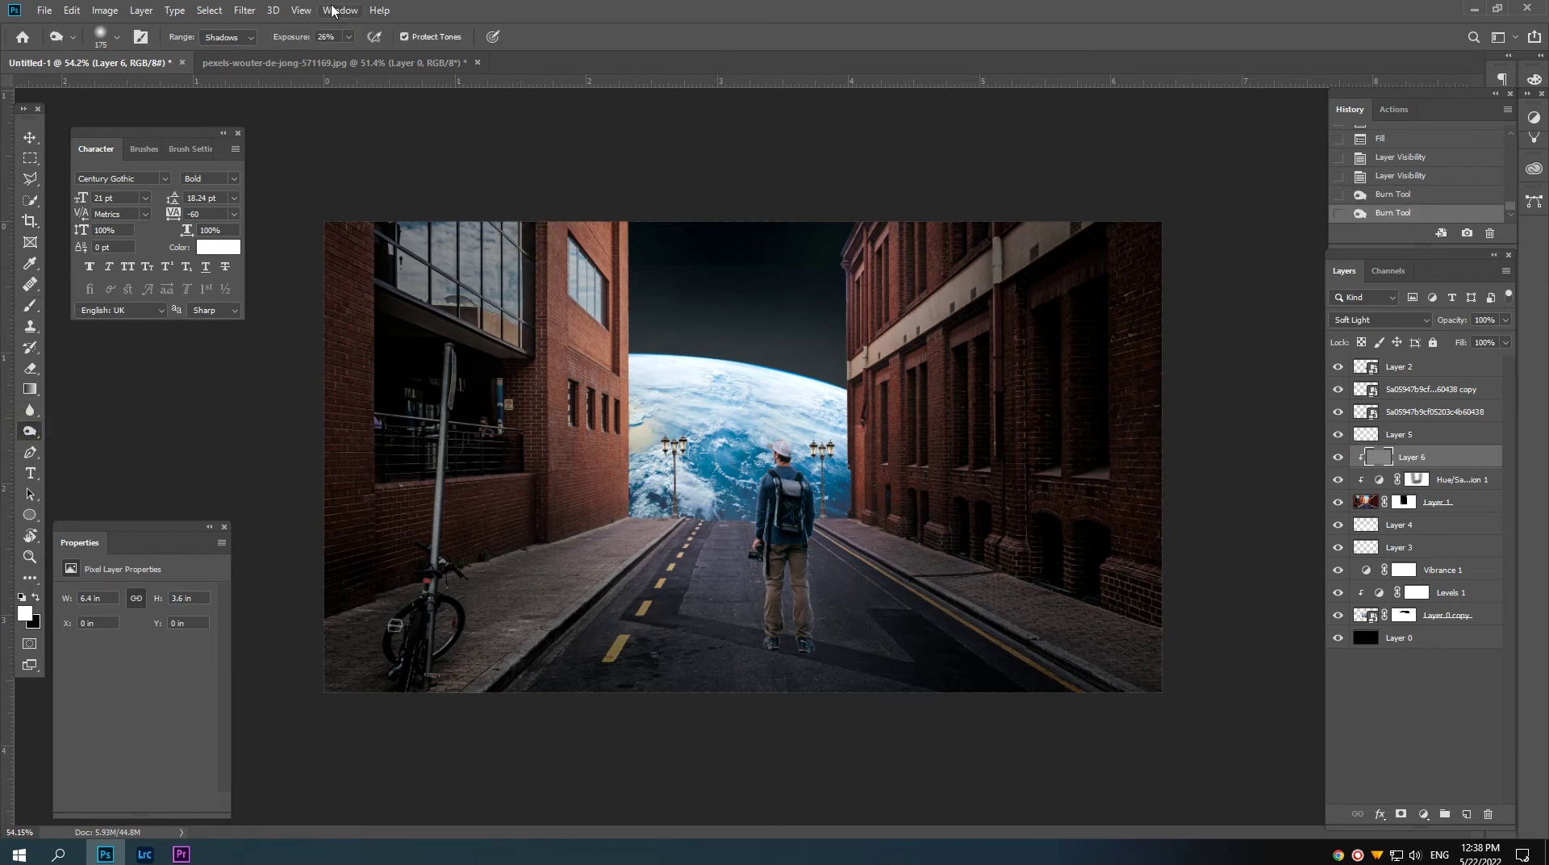
{"action": "left_click_drag", "start_coordinate": [535, 329], "coordinate": [513, 508]}
{"action": "left_click_drag", "start_coordinate": [518, 405], "coordinate": [531, 543]}
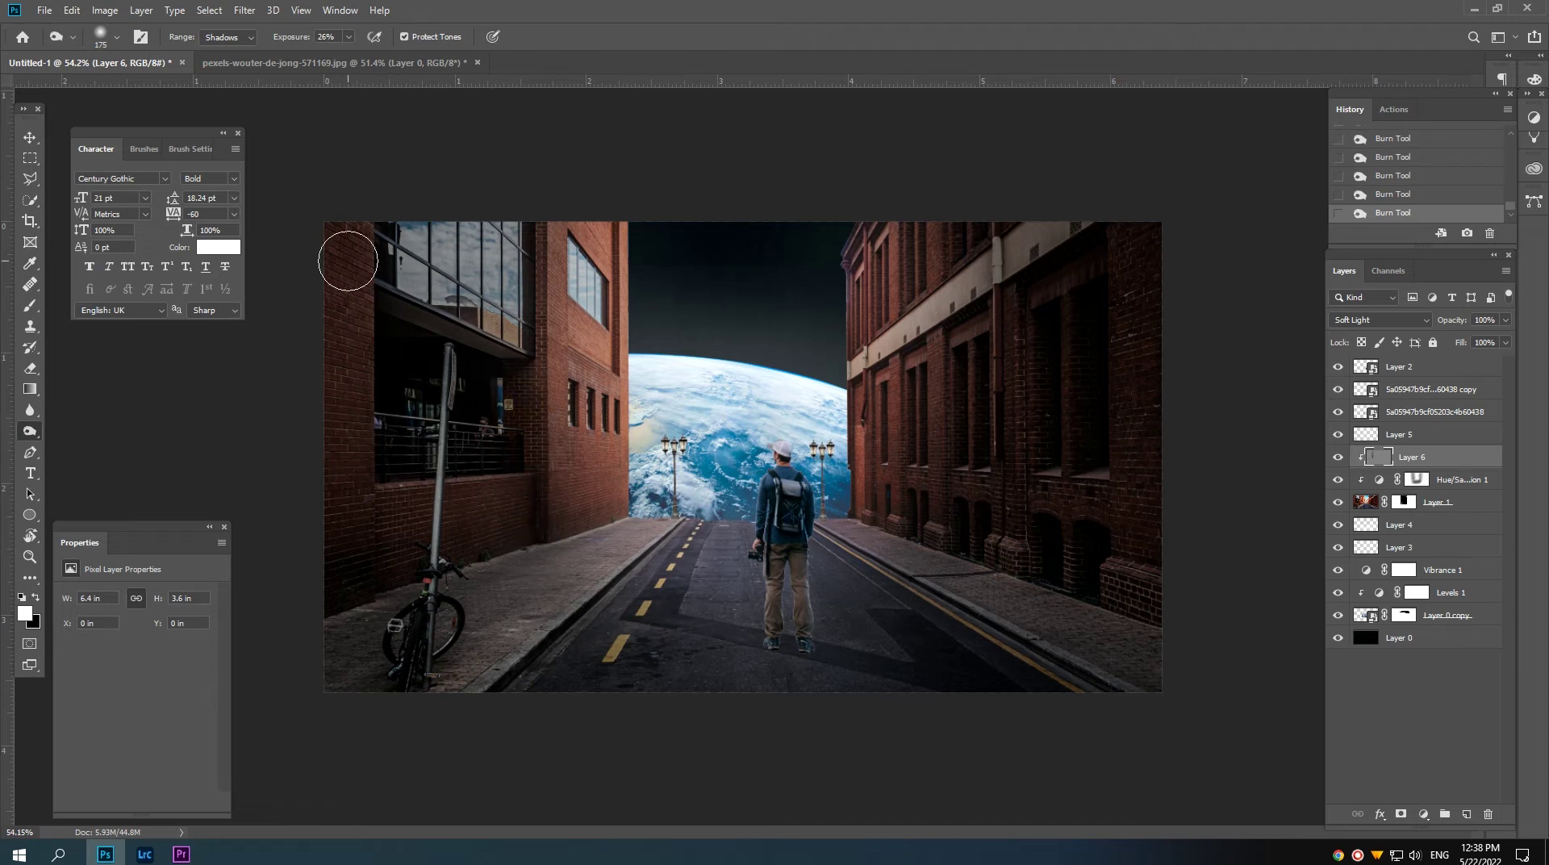
{"action": "mouse_move", "coordinate": [348, 260]}
{"action": "left_mouse_down"}
{"action": "mouse_move", "coordinate": [321, 536]}
{"action": "mouse_move", "coordinate": [398, 554]}
{"action": "left_mouse_up"}
{"action": "left_click_drag", "start_coordinate": [312, 621], "coordinate": [446, 678]}
{"action": "left_click_drag", "start_coordinate": [513, 568], "coordinate": [896, 459]}
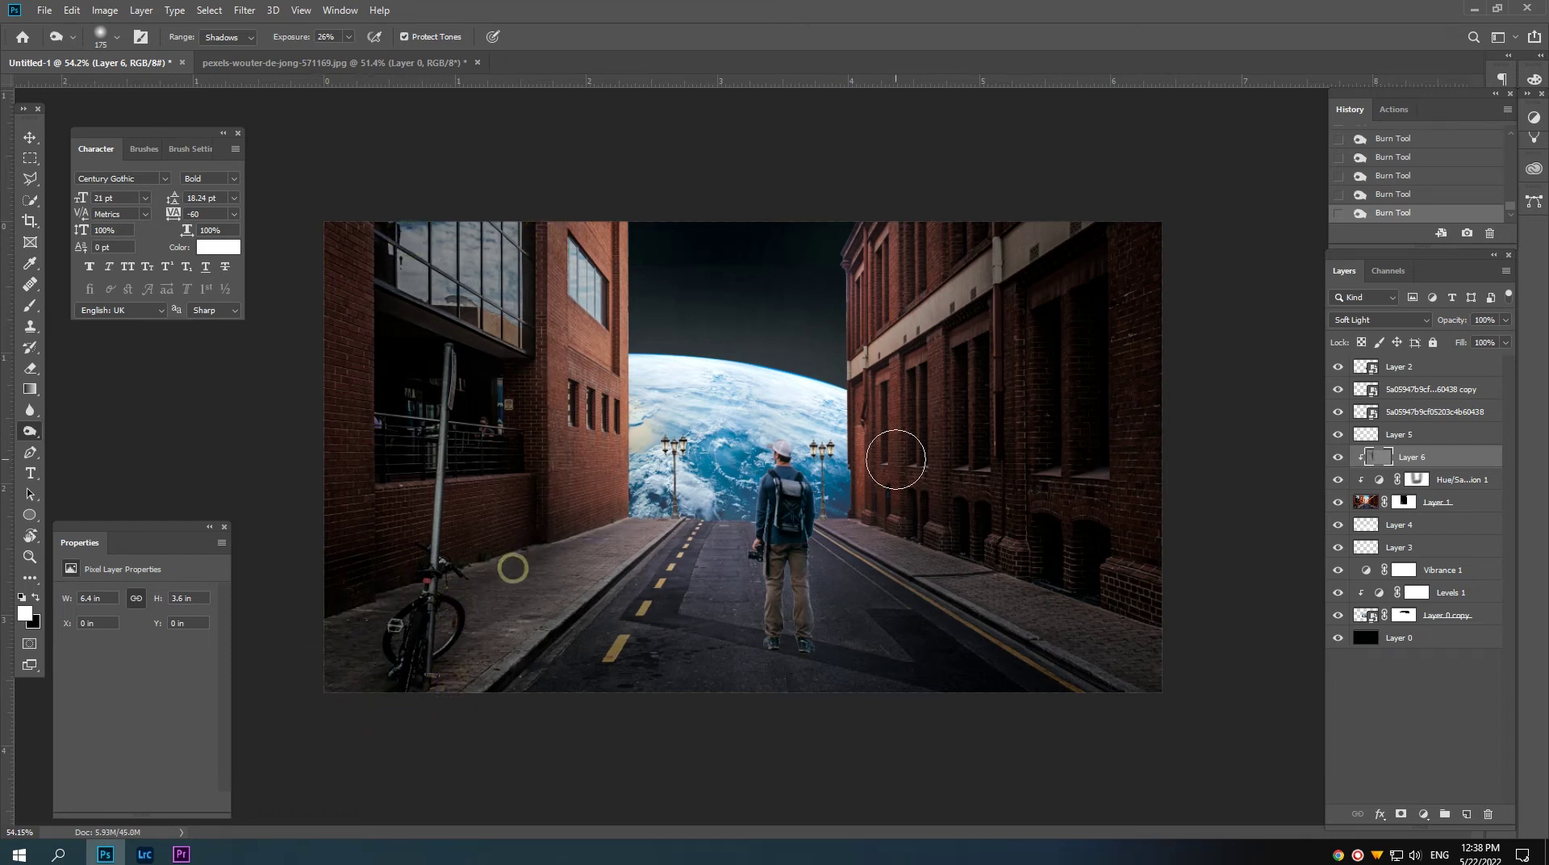
Step: Burn the right building's ledge, wall and base, plus the road edge and right sidewalk
{"action": "mouse_move", "coordinate": [916, 231]}
{"action": "left_mouse_down"}
{"action": "mouse_move", "coordinate": [950, 292]}
{"action": "mouse_move", "coordinate": [867, 327]}
{"action": "left_mouse_up"}
{"action": "mouse_move", "coordinate": [1090, 237]}
{"action": "left_mouse_down"}
{"action": "mouse_move", "coordinate": [892, 380]}
{"action": "mouse_move", "coordinate": [940, 443]}
{"action": "left_mouse_up"}
{"action": "left_click_drag", "start_coordinate": [955, 357], "coordinate": [974, 342]}
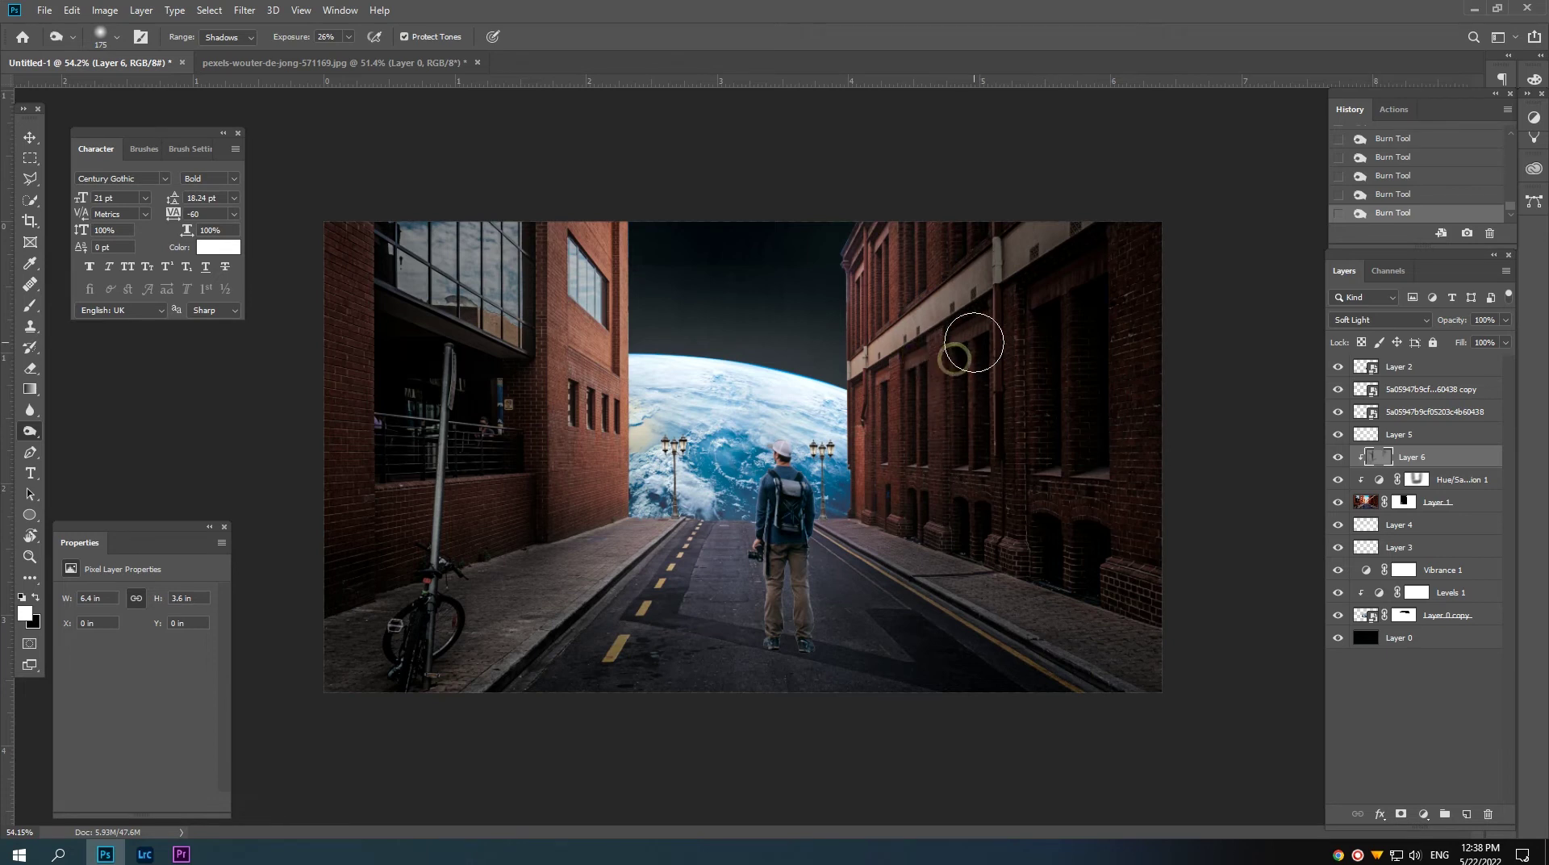
{"action": "left_click_drag", "start_coordinate": [1072, 305], "coordinate": [1079, 390]}
{"action": "left_click_drag", "start_coordinate": [976, 511], "coordinate": [979, 549]}
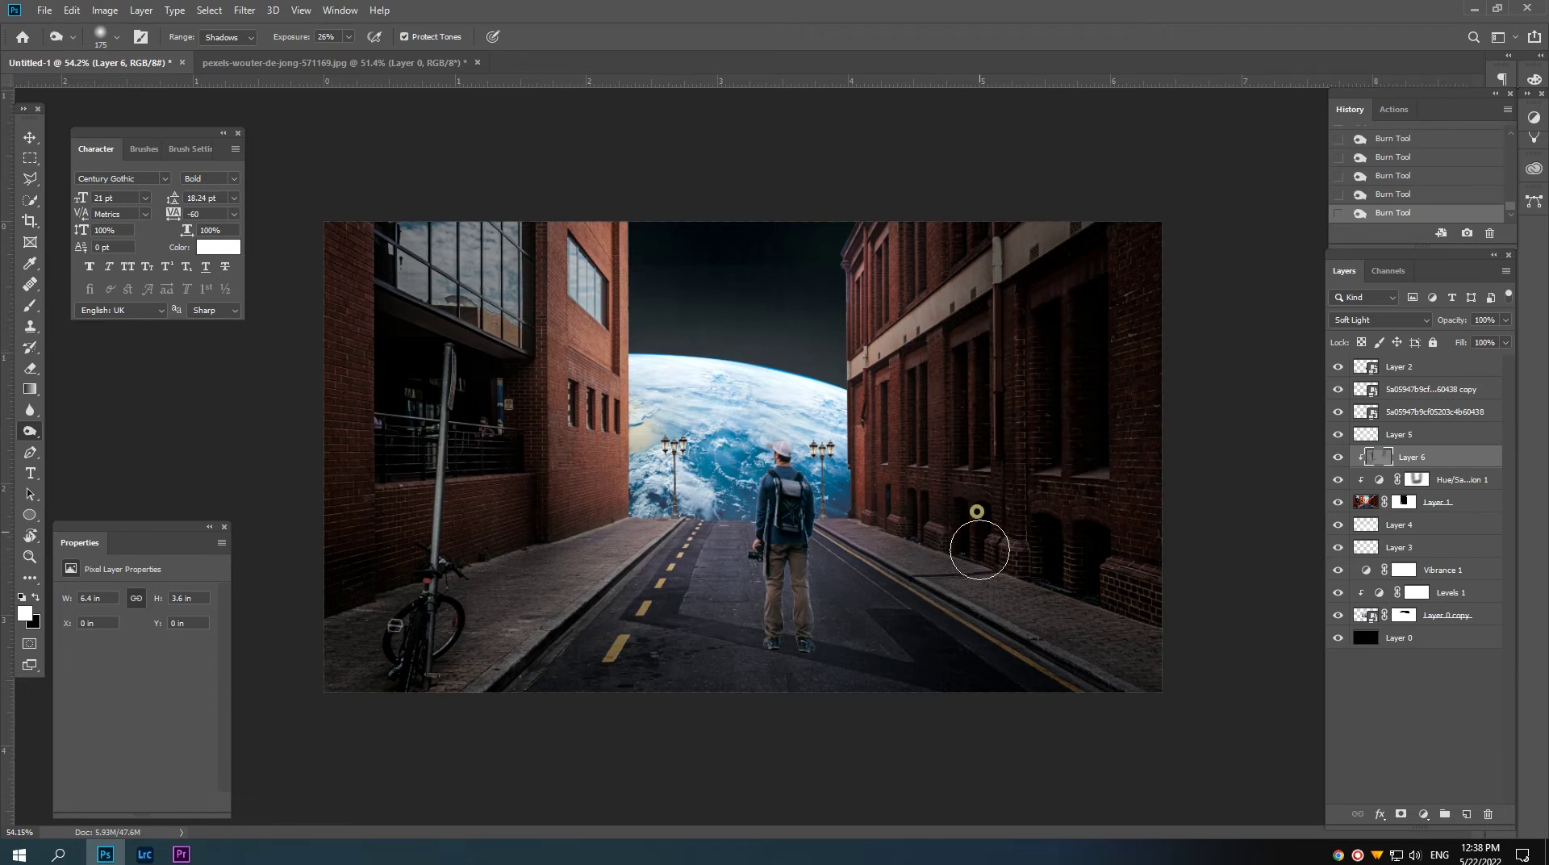
{"action": "left_click_drag", "start_coordinate": [911, 508], "coordinate": [1061, 550]}
{"action": "left_click_drag", "start_coordinate": [919, 553], "coordinate": [1198, 677]}
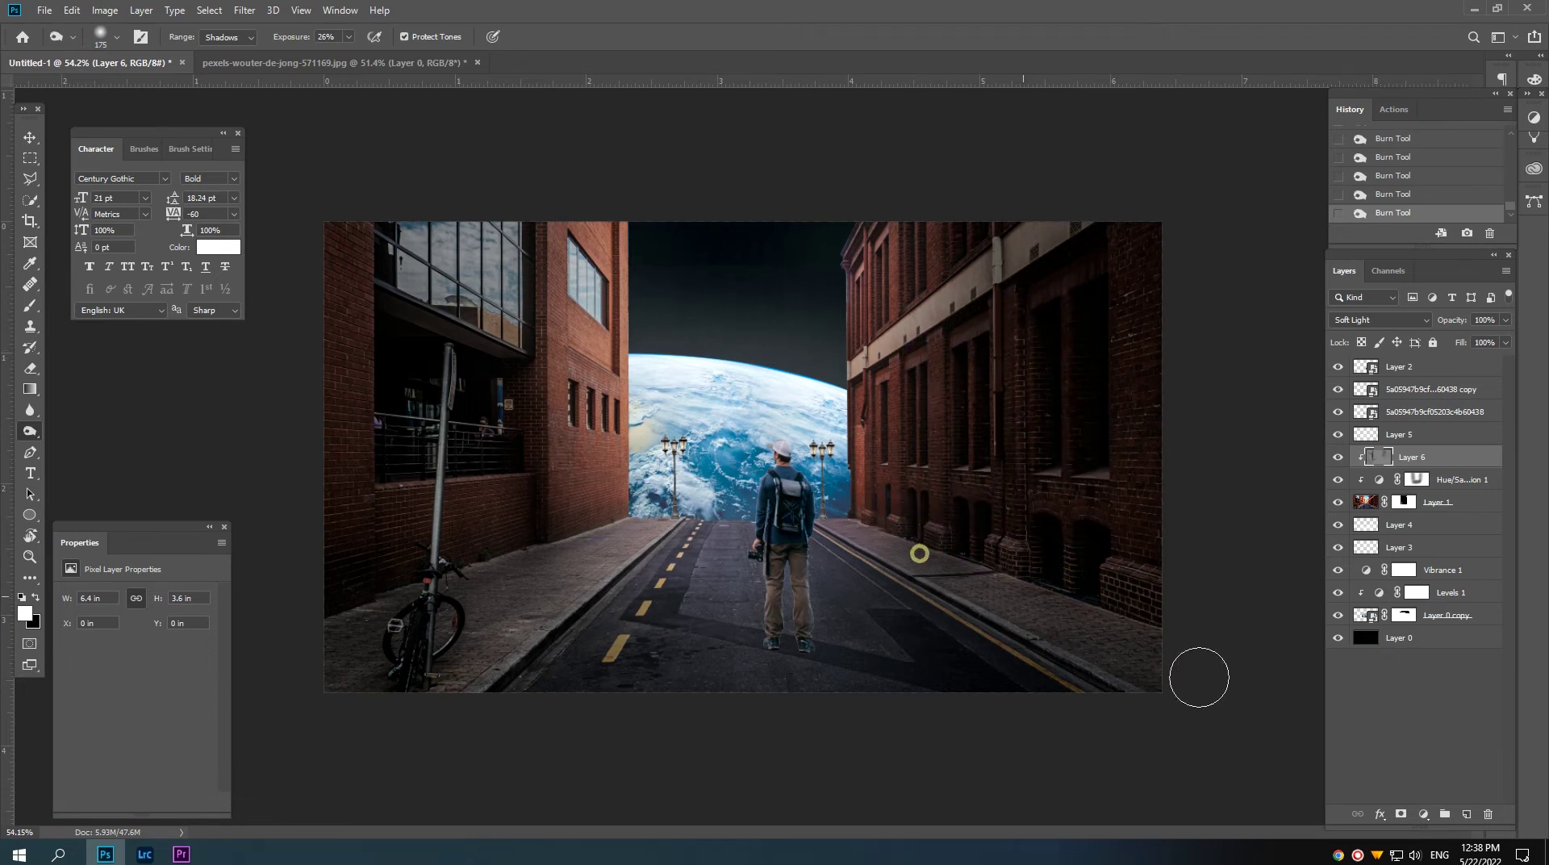
{"action": "left_click_drag", "start_coordinate": [1137, 619], "coordinate": [1116, 582]}
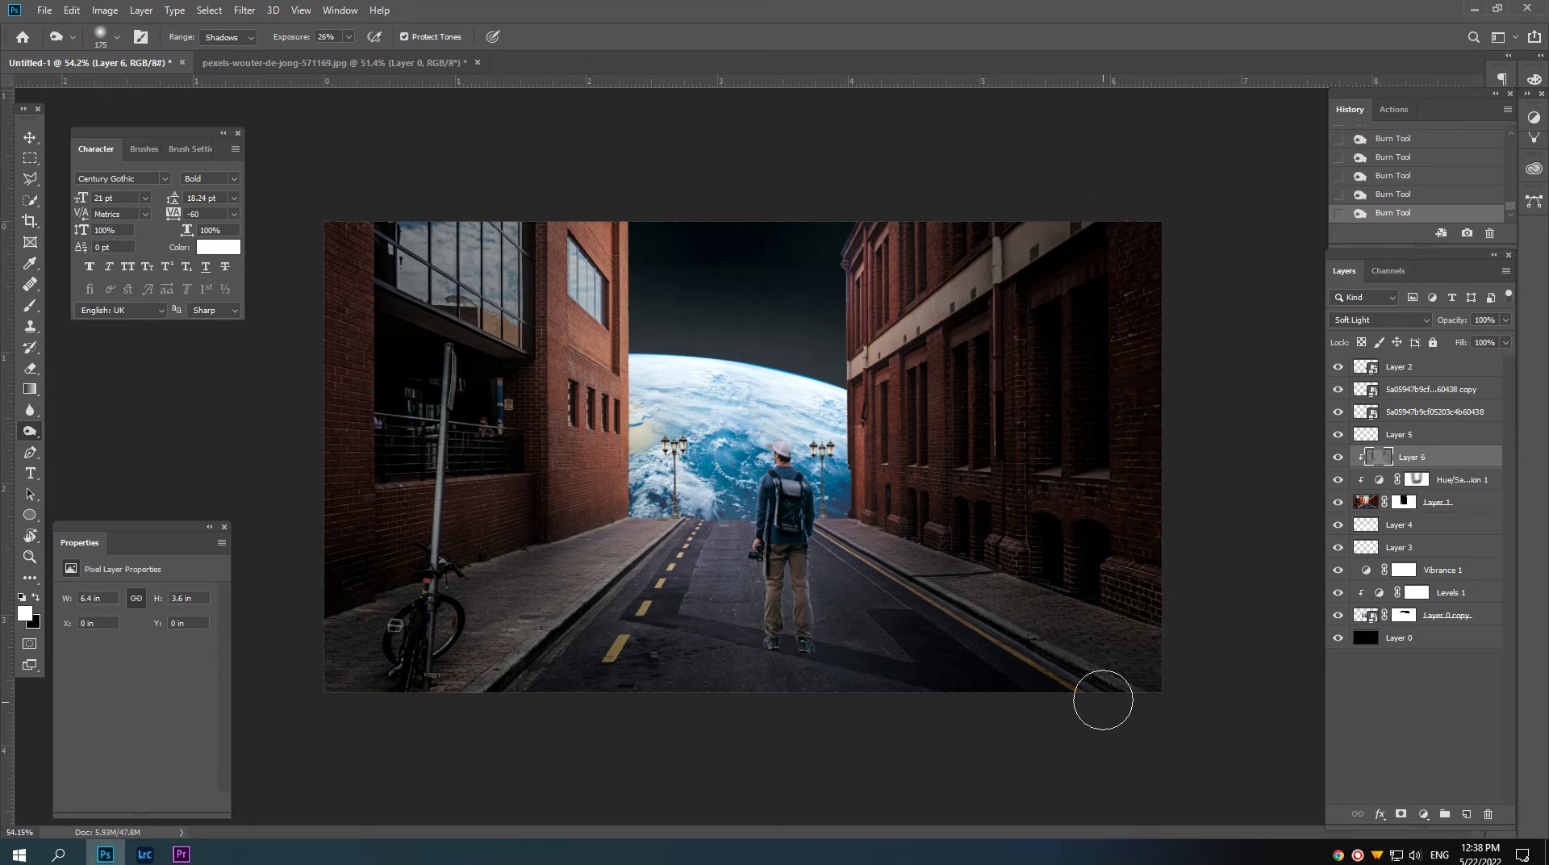
{"action": "left_click_drag", "start_coordinate": [1023, 675], "coordinate": [888, 598]}
{"action": "left_click_drag", "start_coordinate": [981, 611], "coordinate": [1162, 687]}
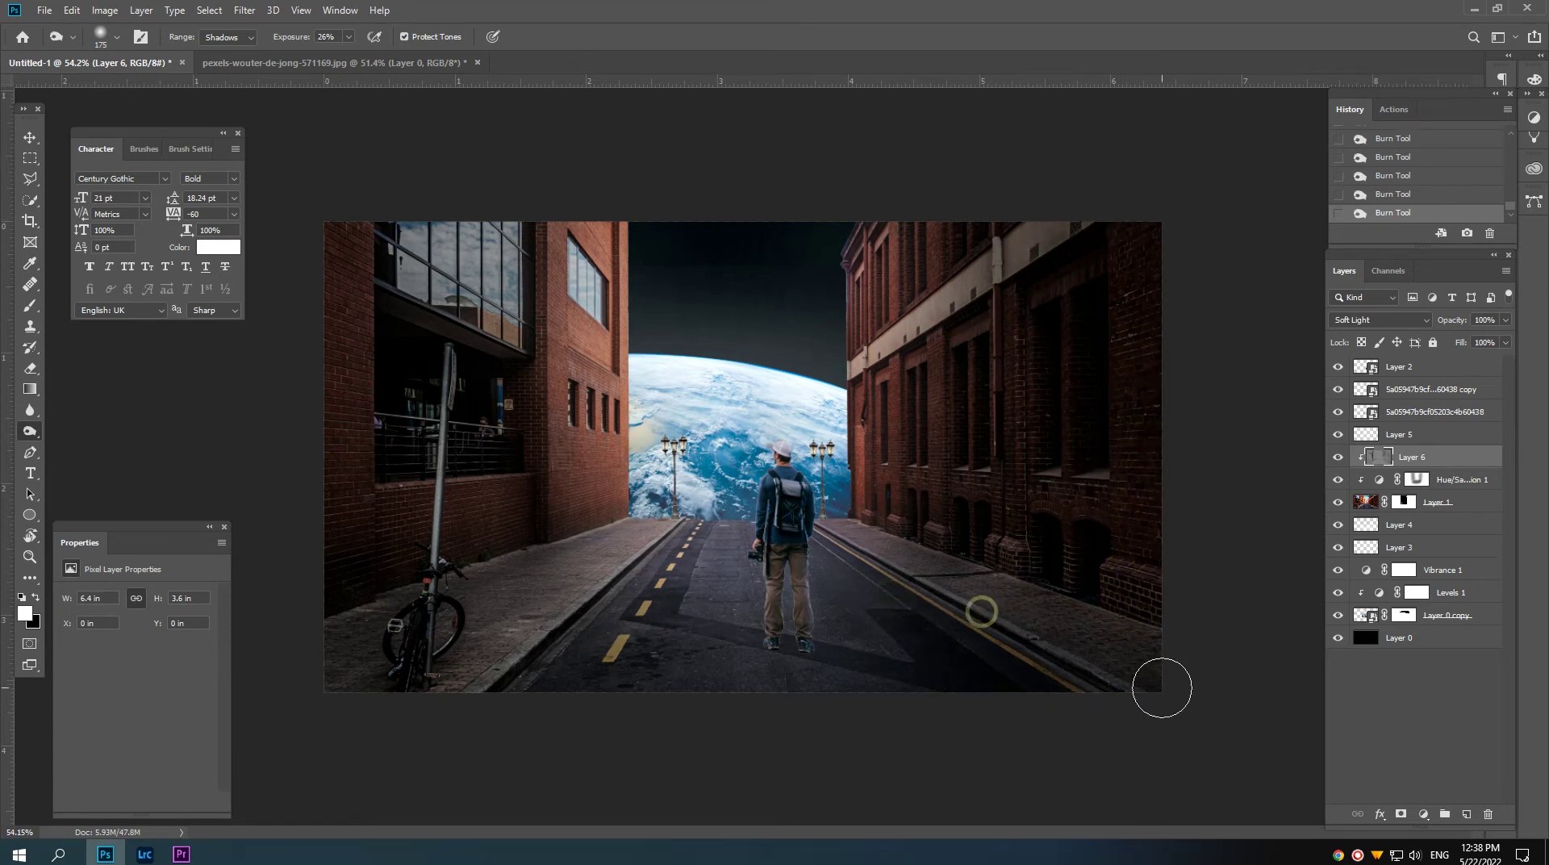
Step: With a 300–400 burn brush, darken the road, curbs, left wall and right wall further
{"action": "key", "text": "bracketright"}
{"action": "key", "text": "bracketright"}
{"action": "key", "text": "bracketright"}
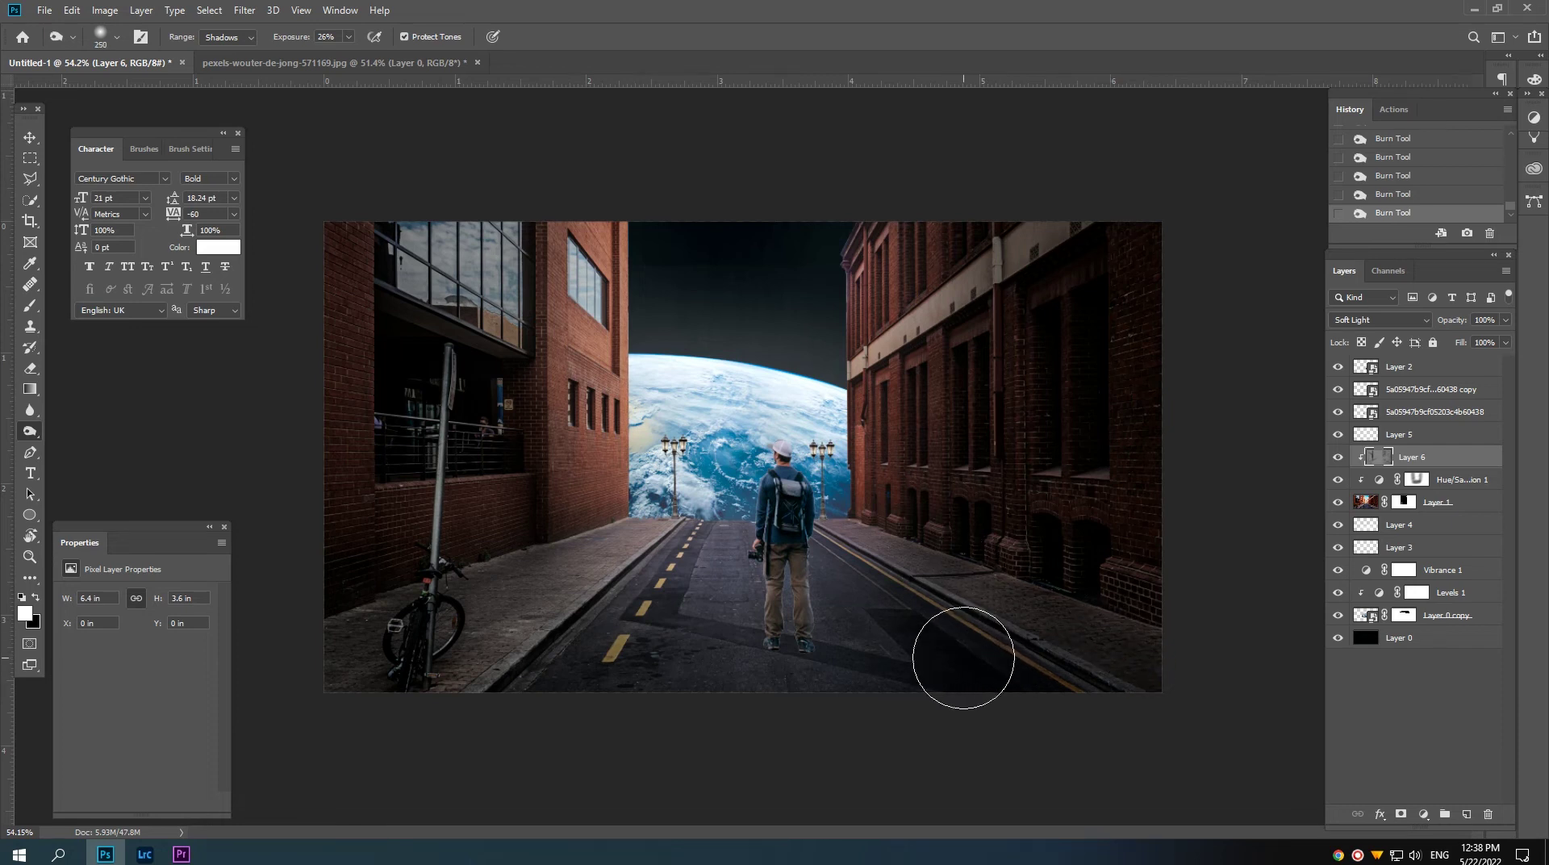
{"action": "left_click_drag", "start_coordinate": [961, 657], "coordinate": [802, 640]}
{"action": "left_click", "coordinate": [788, 666]}
{"action": "left_click_drag", "start_coordinate": [462, 703], "coordinate": [685, 723]}
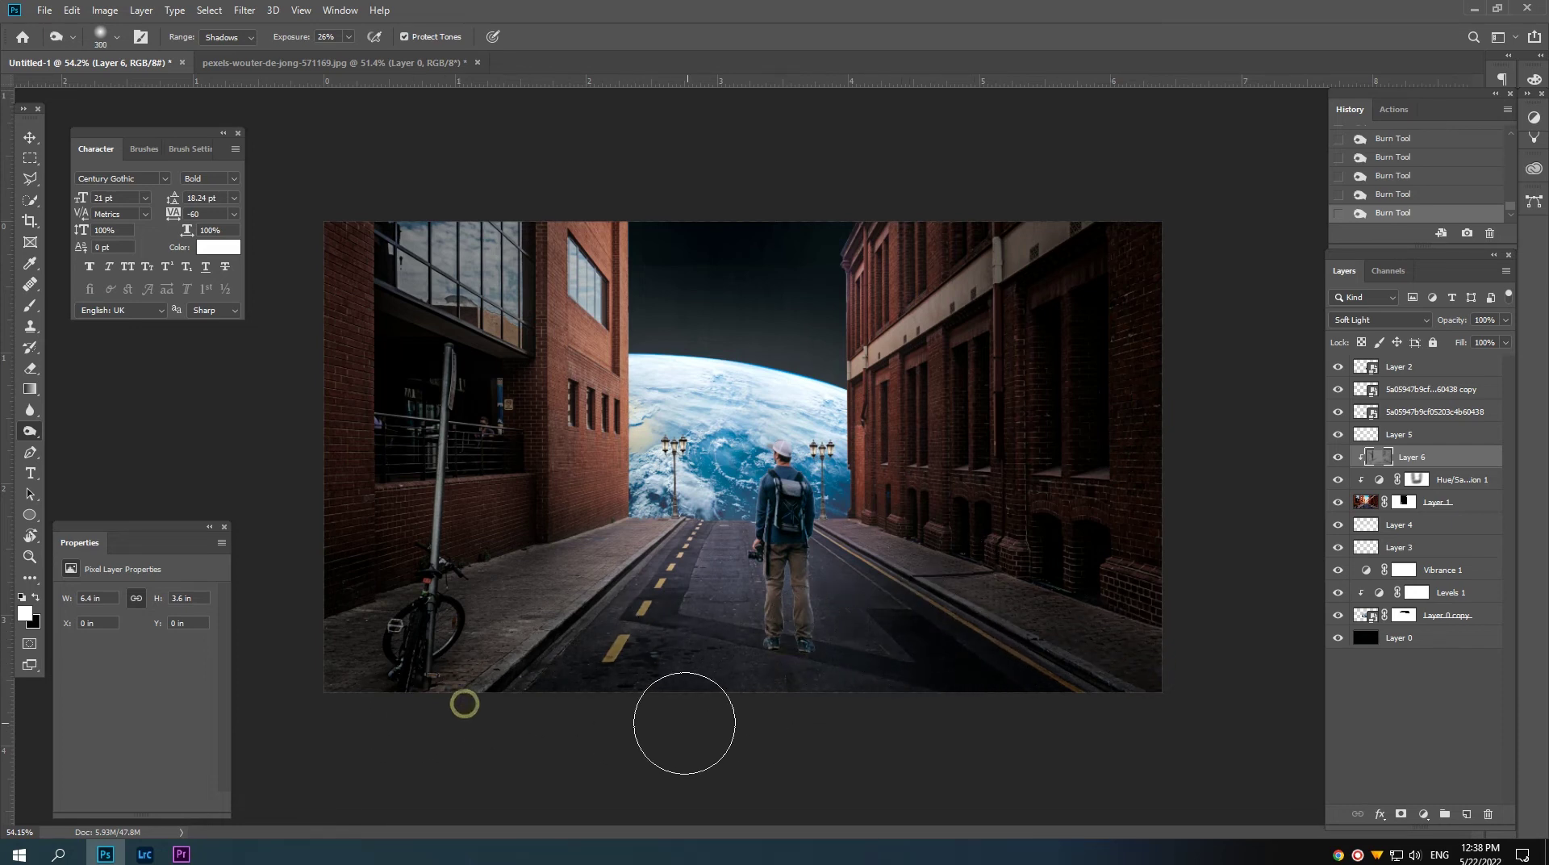
{"action": "left_click", "coordinate": [523, 691]}
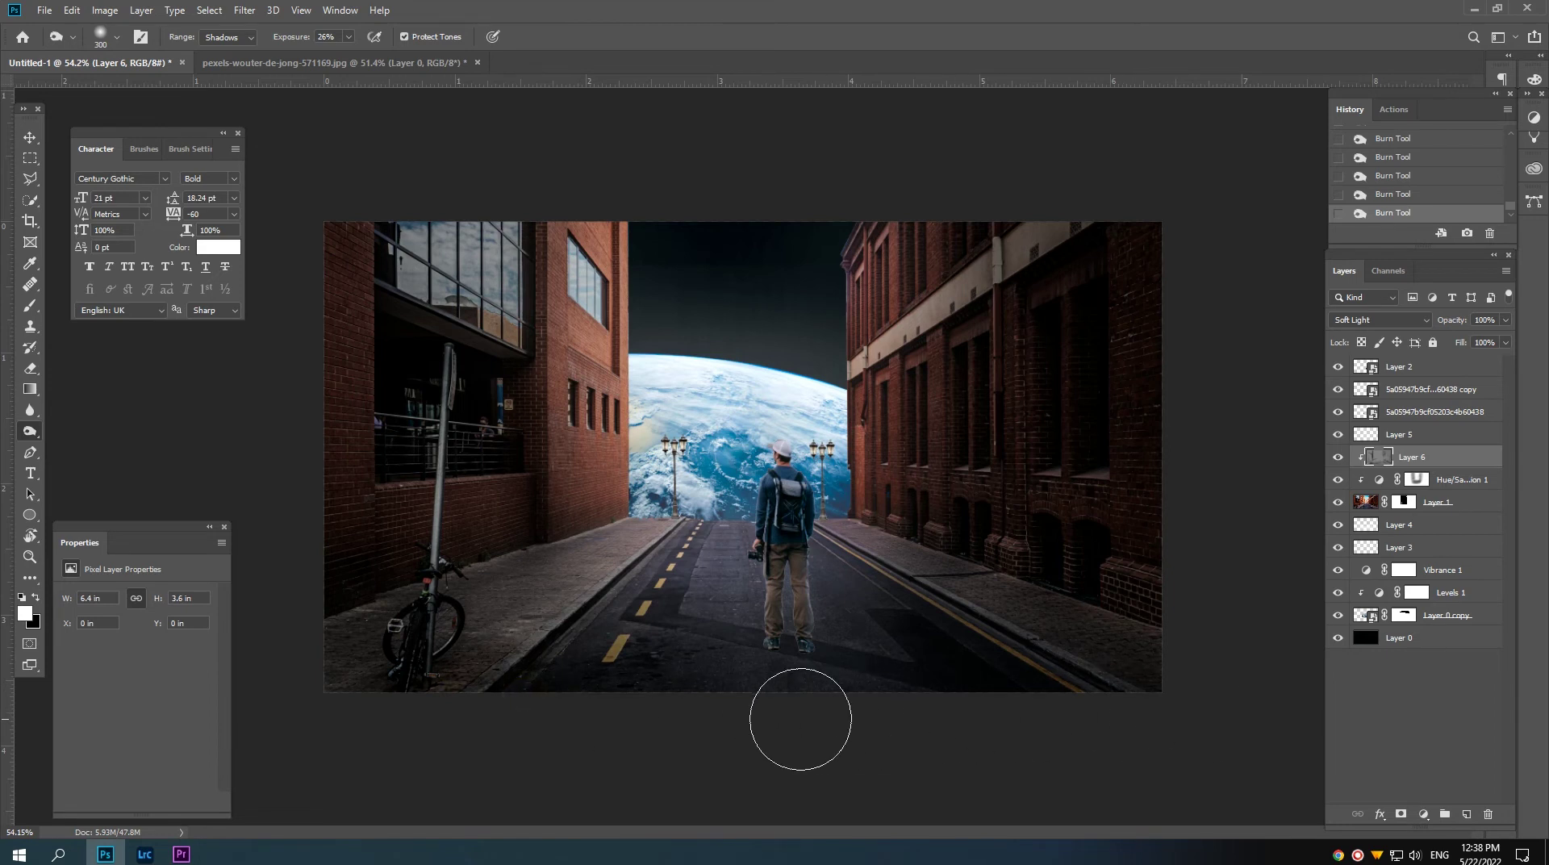
{"action": "key", "text": "bracketright"}
{"action": "left_click", "coordinate": [488, 634]}
{"action": "left_click", "coordinate": [324, 657]}
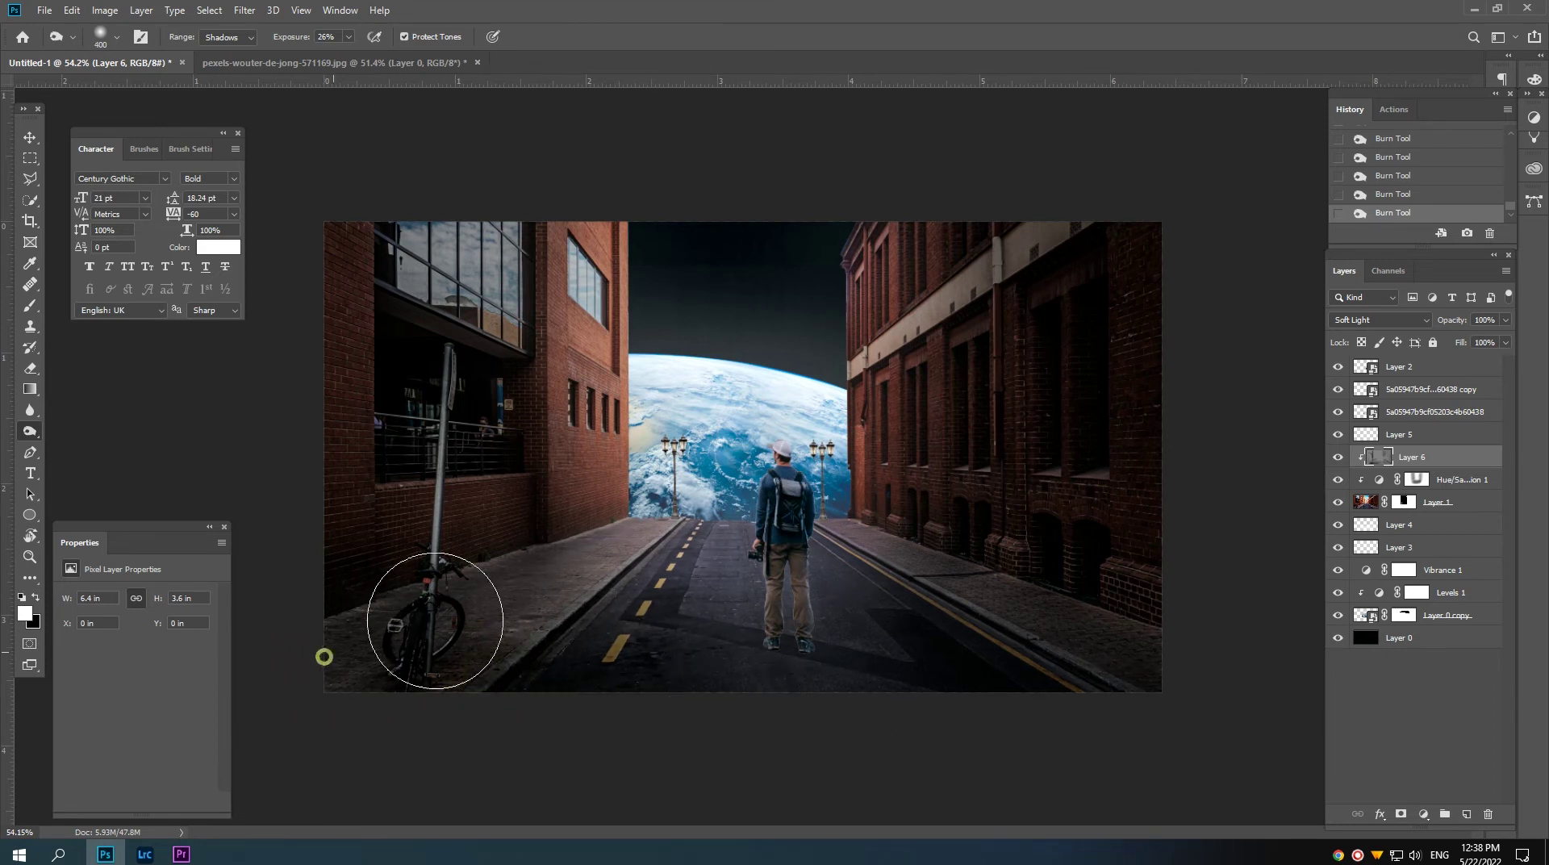
{"action": "left_click_drag", "start_coordinate": [343, 626], "coordinate": [319, 239]}
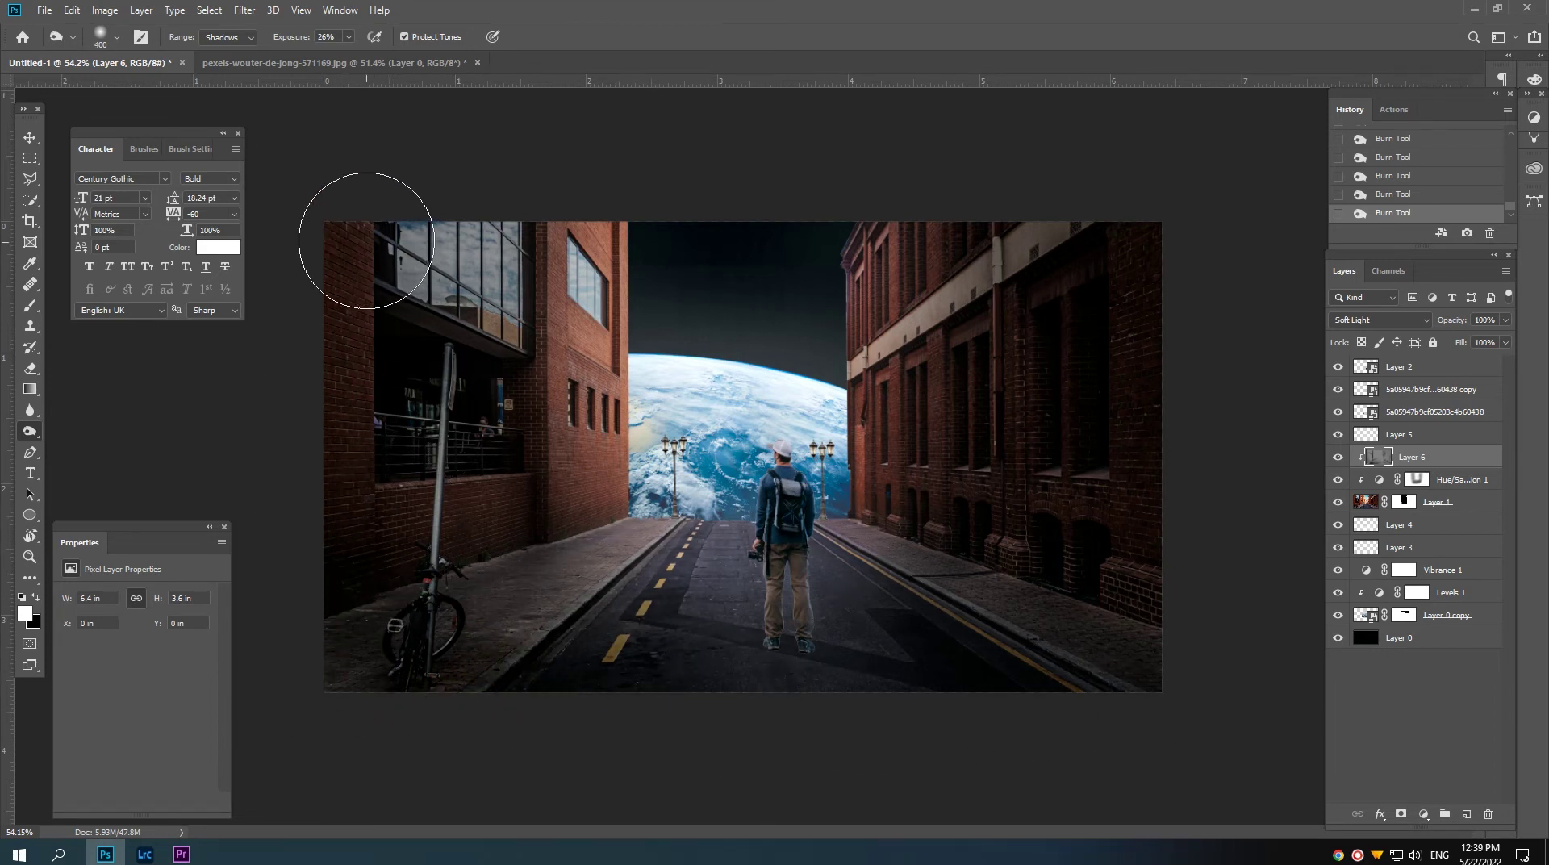
{"action": "left_click_drag", "start_coordinate": [1089, 671], "coordinate": [1137, 546]}
{"action": "key", "text": "bracketright"}
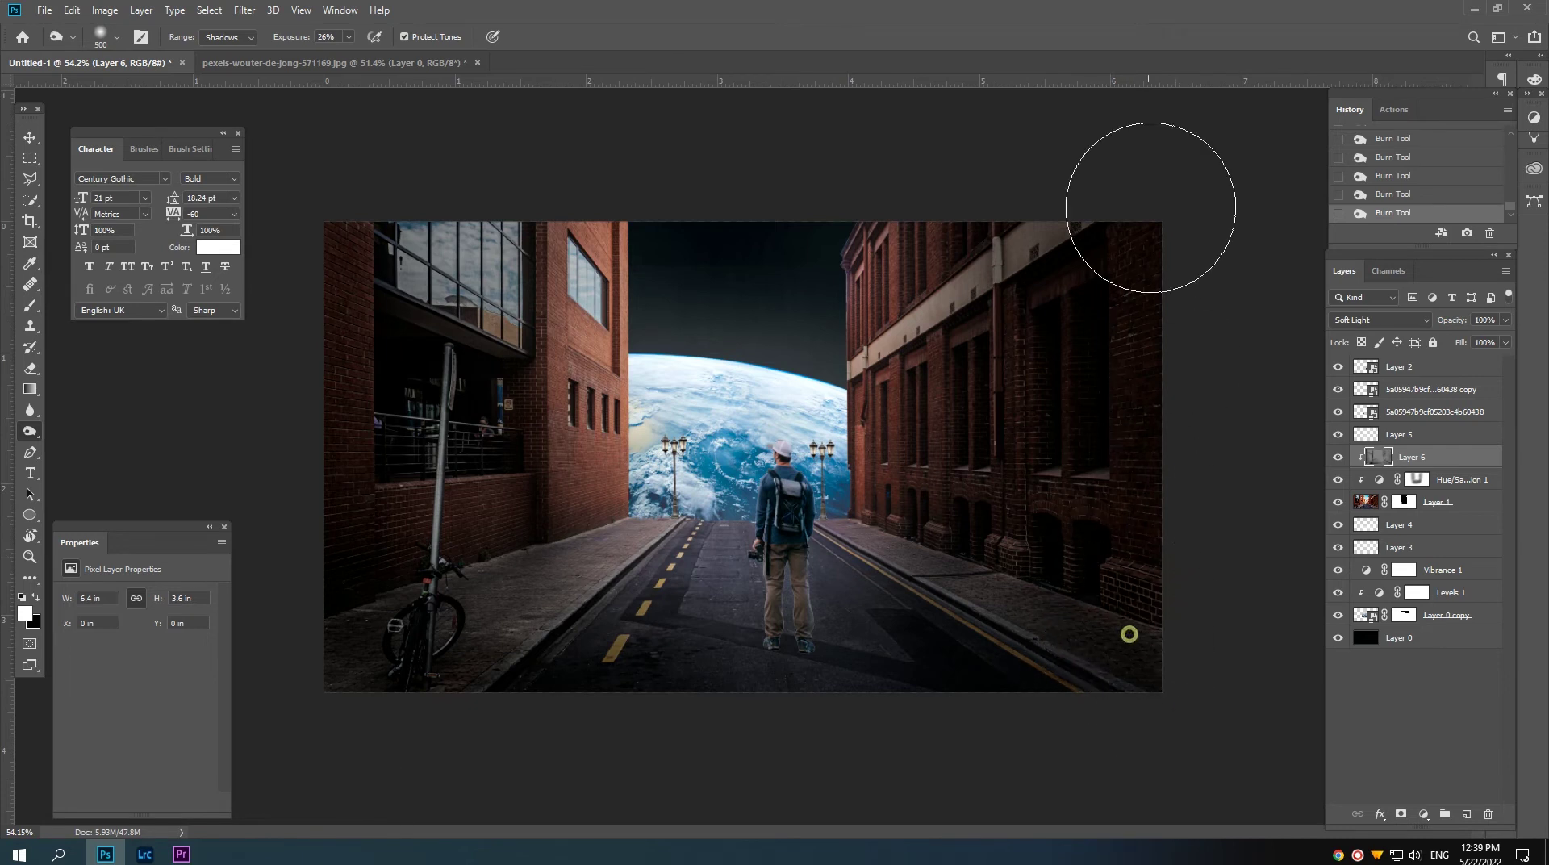
{"action": "key", "text": "bracketright"}
{"action": "left_click", "coordinate": [1029, 244]}
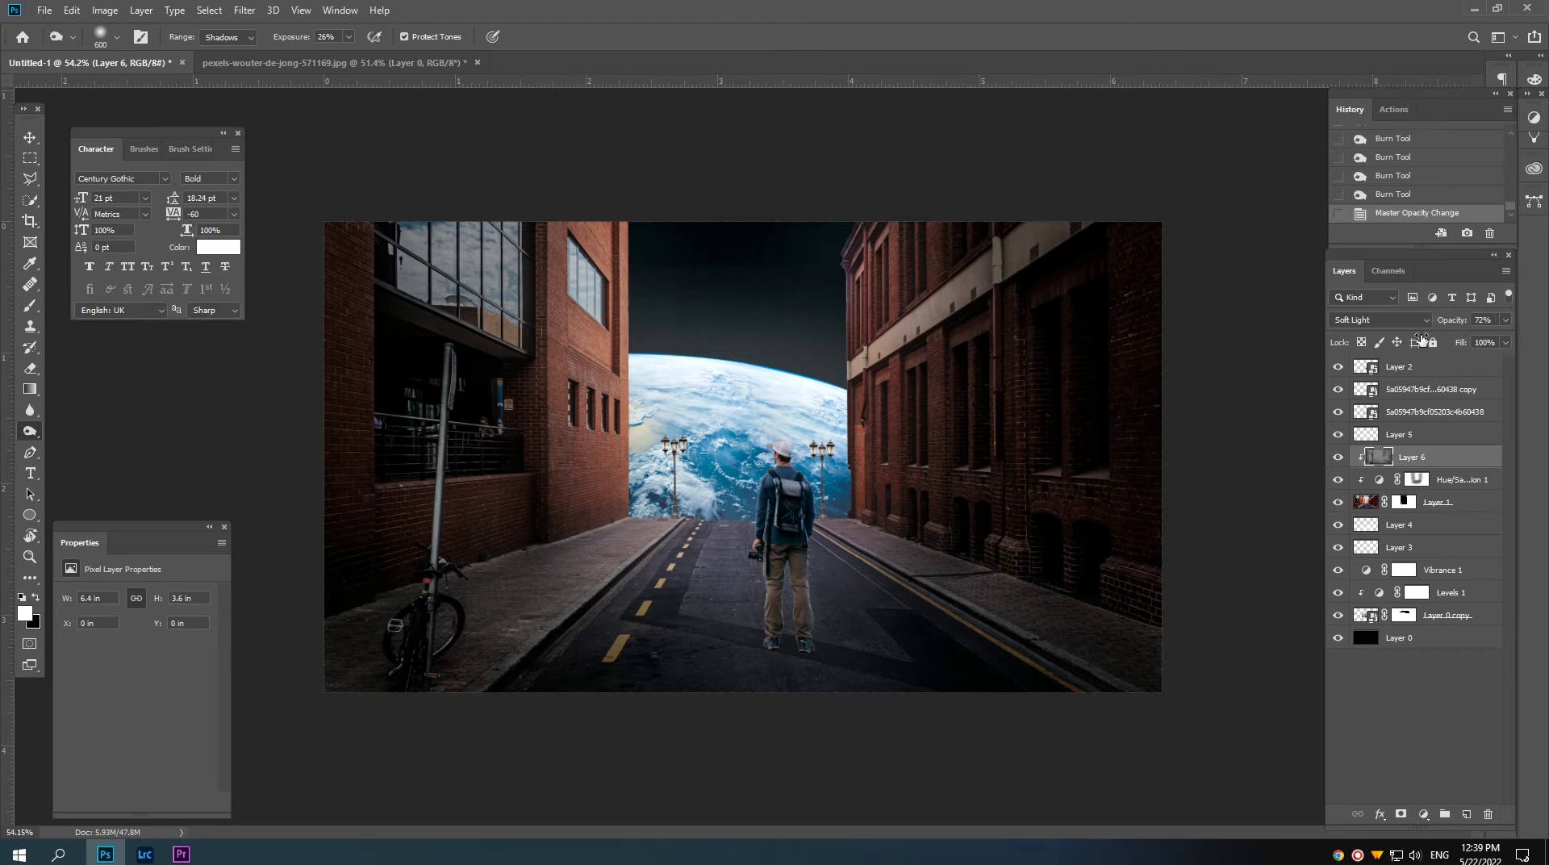
Step: Convert Layer 6, Layer 1 and its hue/saturation adjustment into a single smart object
{"action": "mouse_move", "coordinate": [657, 353]}
{"action": "left_mouse_down"}
{"action": "mouse_move", "coordinate": [680, 381]}
{"action": "mouse_move", "coordinate": [635, 427]}
{"action": "left_mouse_up"}
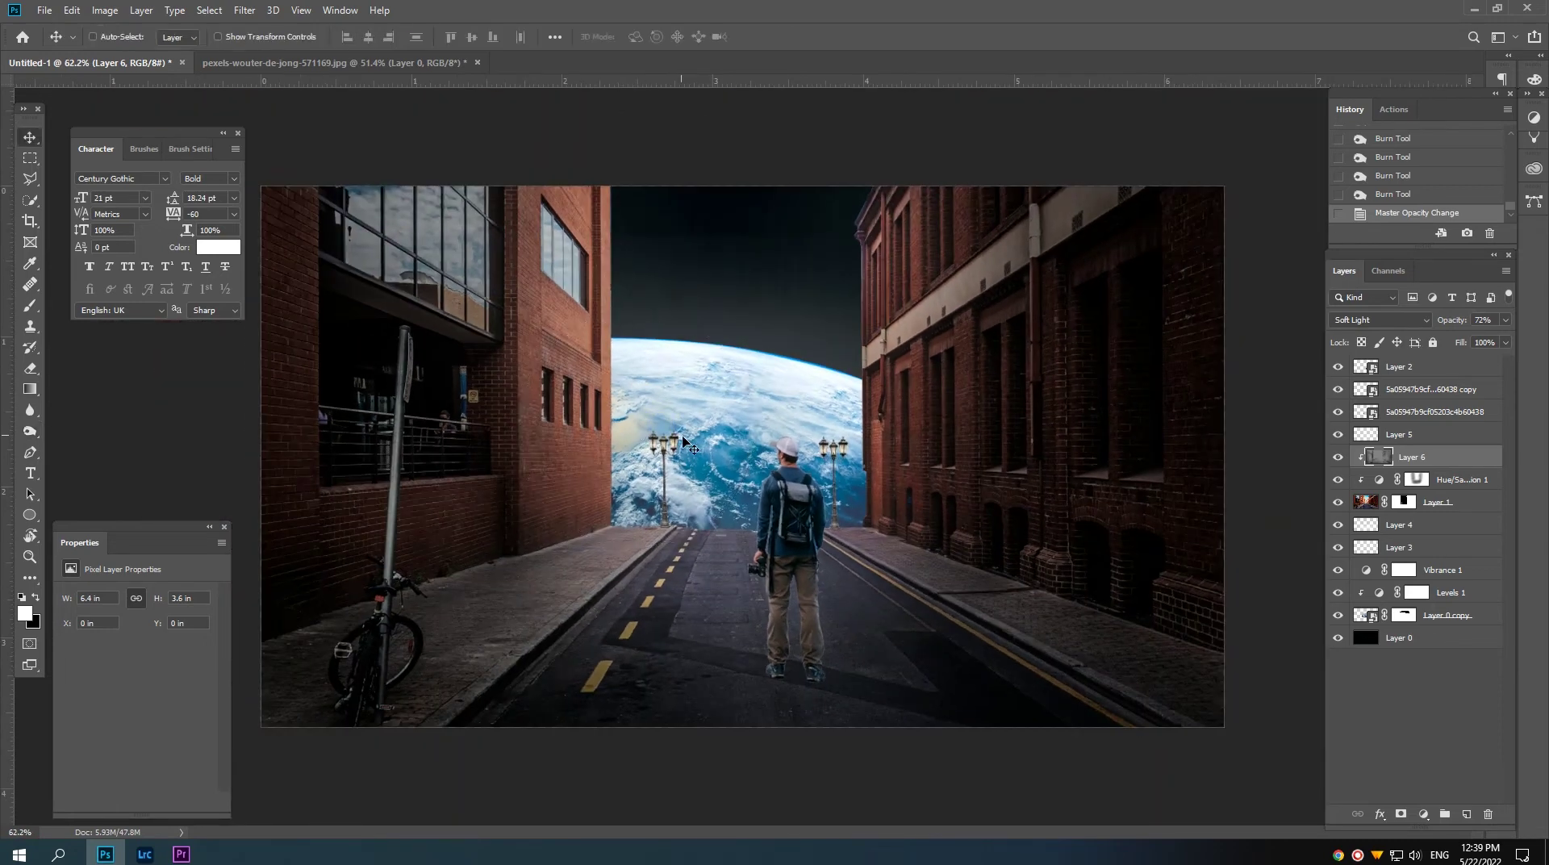
{"action": "left_click_drag", "start_coordinate": [755, 456], "coordinate": [787, 472]}
{"action": "left_click", "coordinate": [1460, 503]}
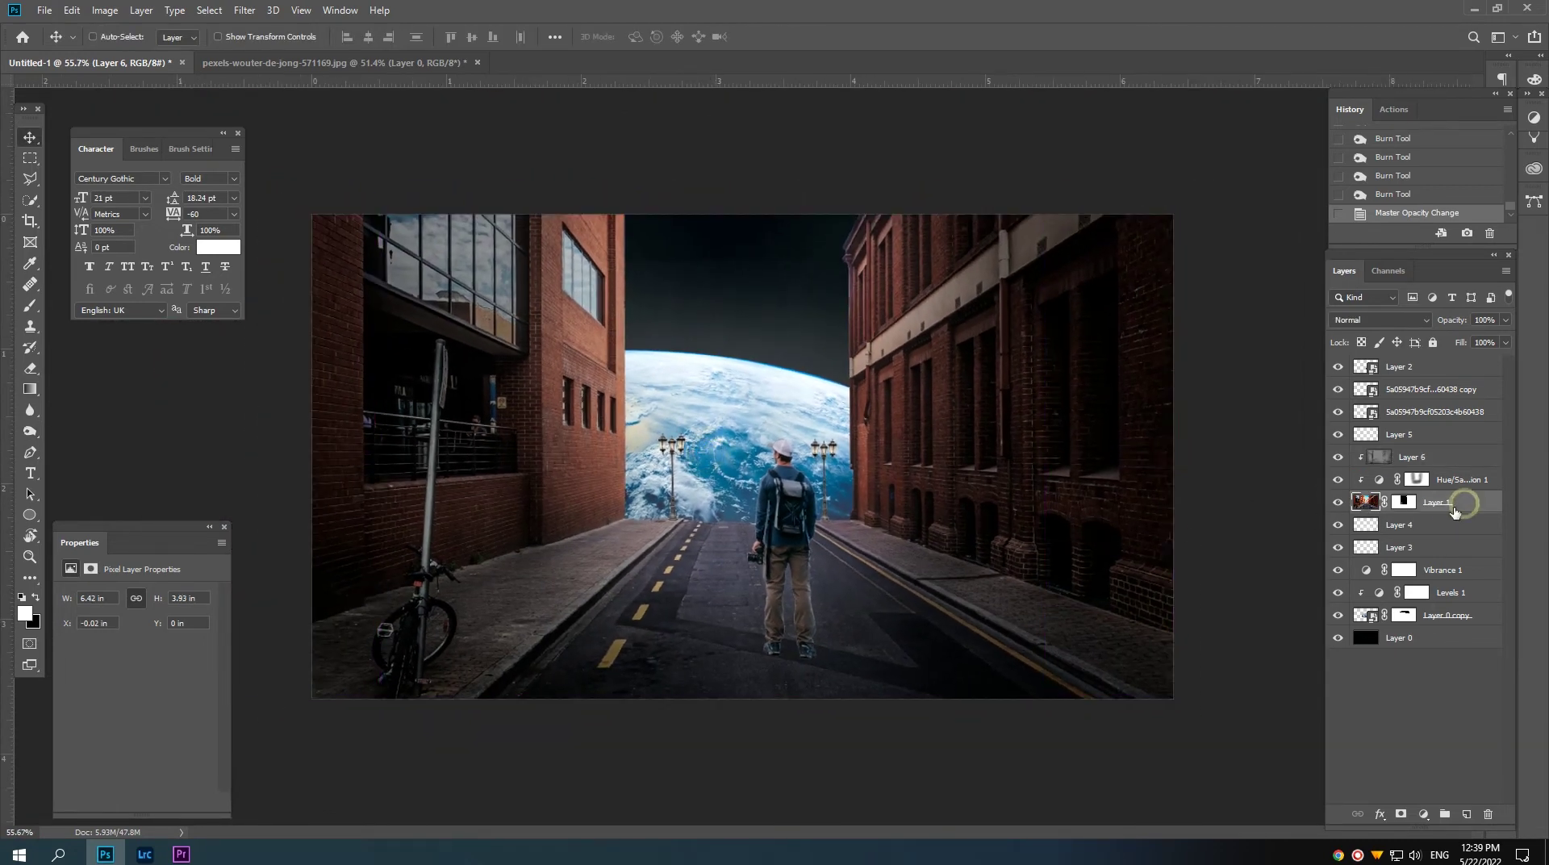
{"action": "left_click", "coordinate": [1402, 503]}
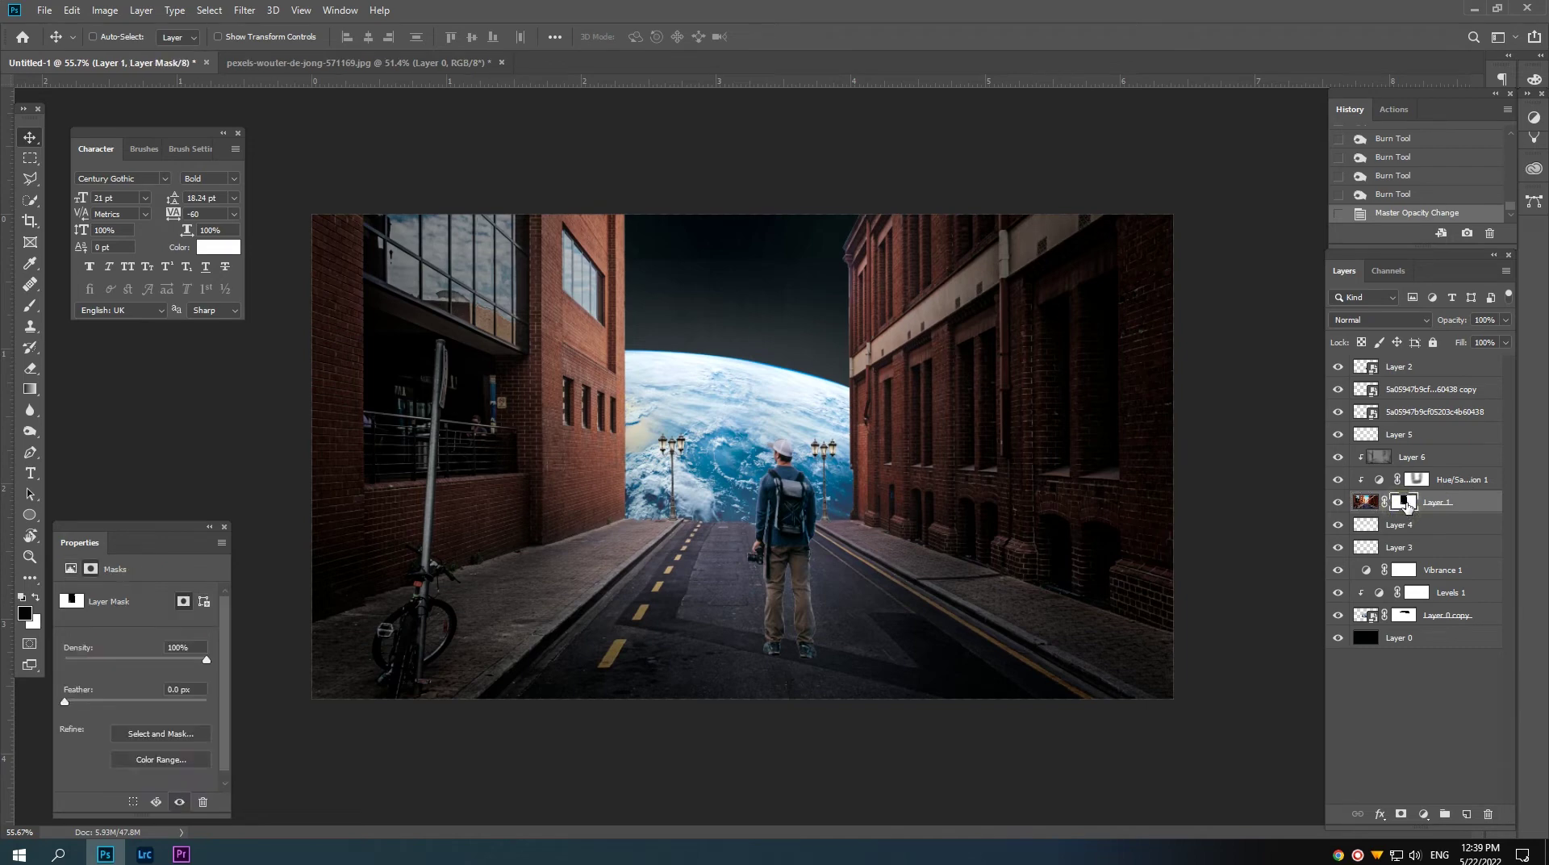
{"action": "right_click", "coordinate": [1439, 457]}
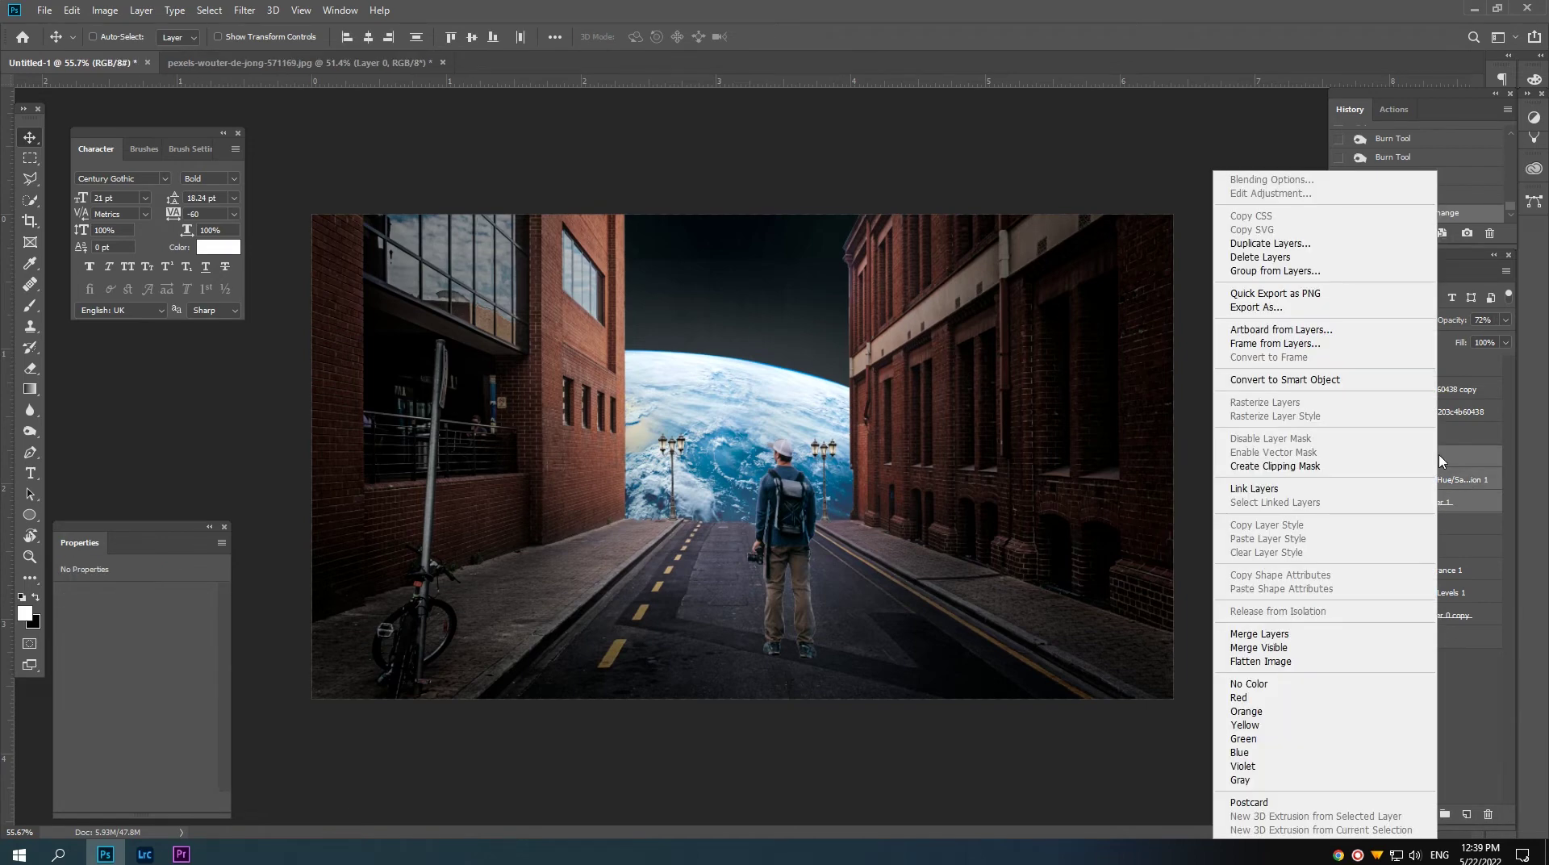
{"action": "left_click", "coordinate": [1291, 379]}
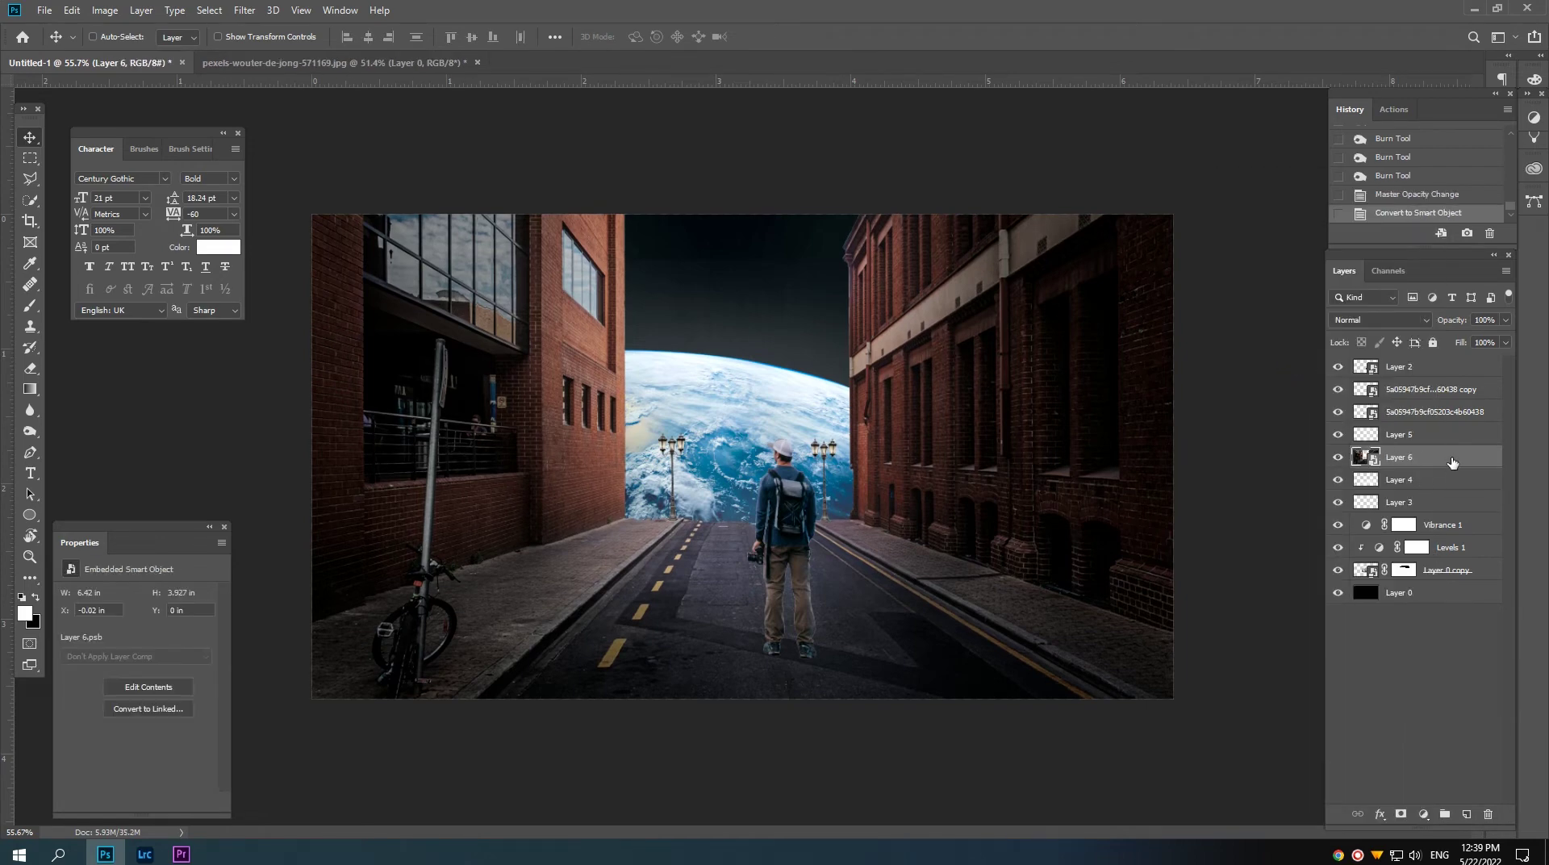
Step: Give Layer 6 a peach Screen-mode inner shadow at angle 87, distance 2 px, choke 6%
{"action": "double_click", "coordinate": [1428, 462]}
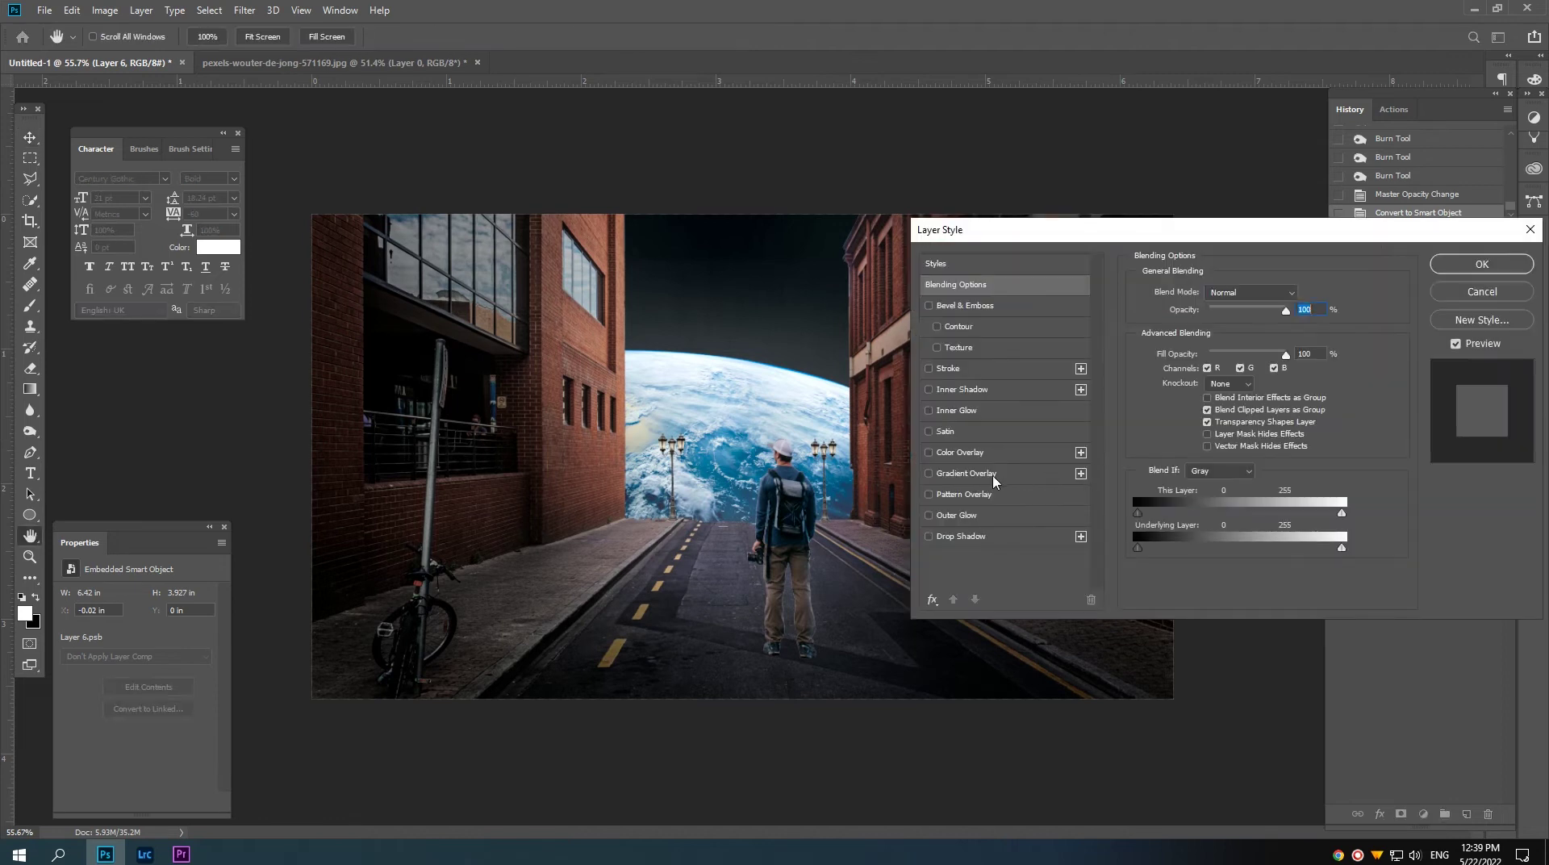
{"action": "left_click", "coordinate": [955, 390]}
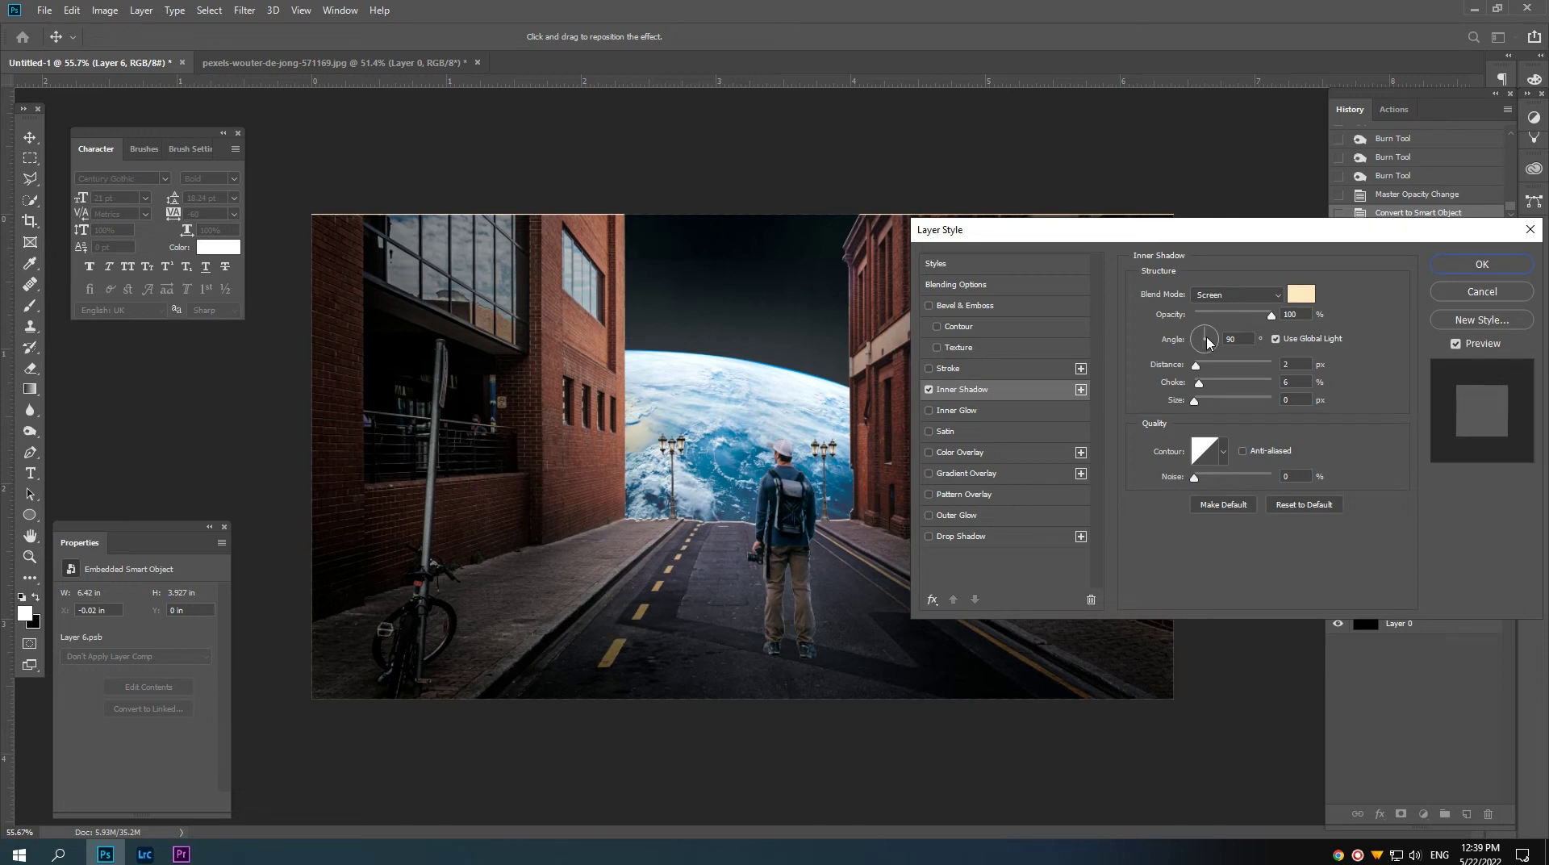
{"action": "left_click", "coordinate": [1206, 332]}
{"action": "left_click", "coordinate": [1206, 327]}
{"action": "left_click", "coordinate": [1450, 266]}
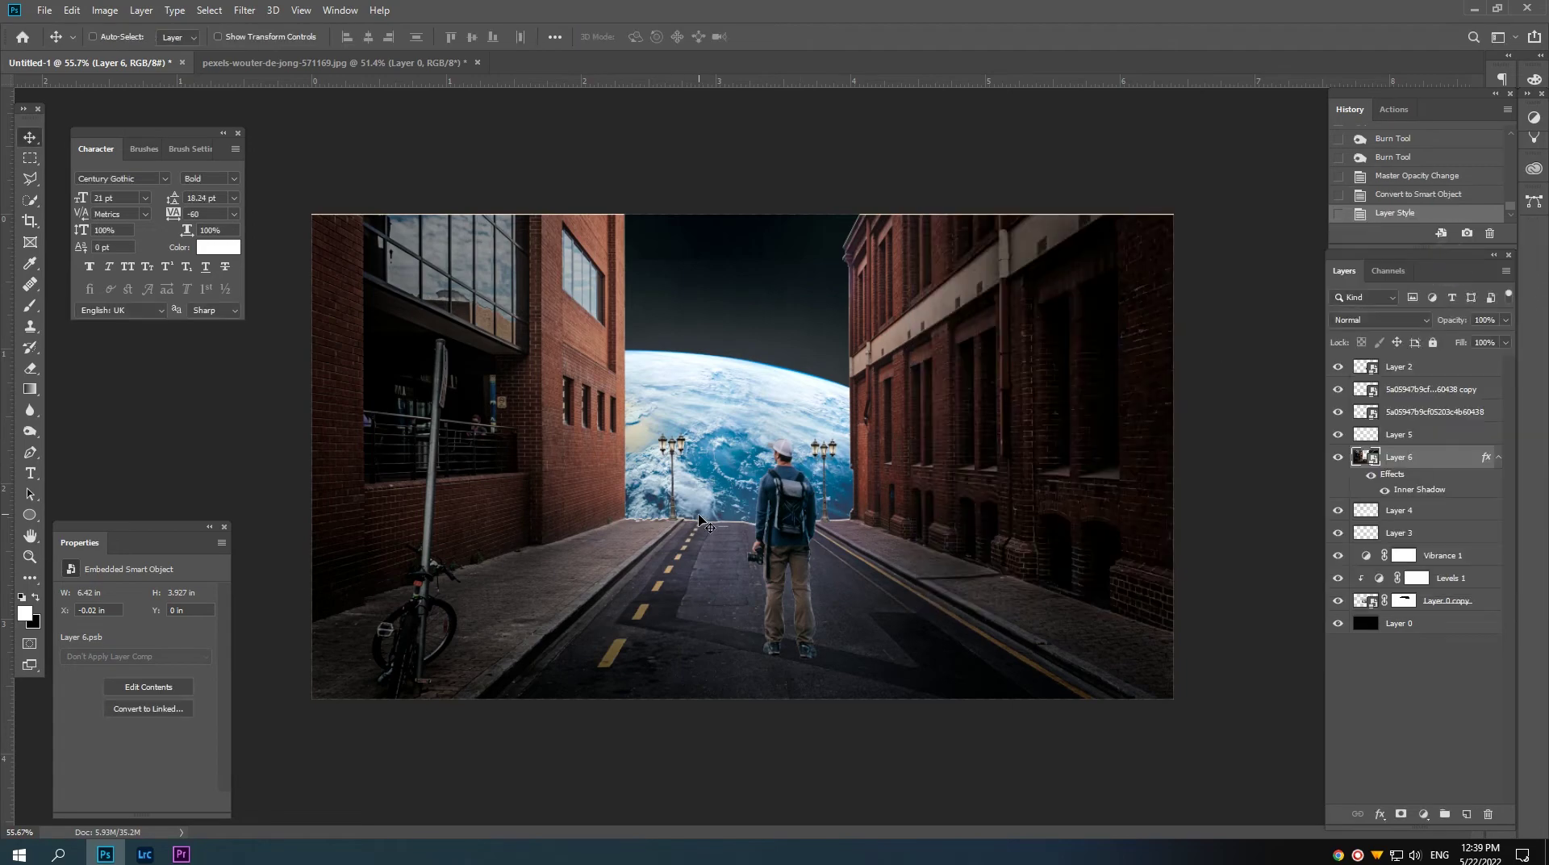
{"action": "left_click_drag", "start_coordinate": [698, 516], "coordinate": [727, 526]}
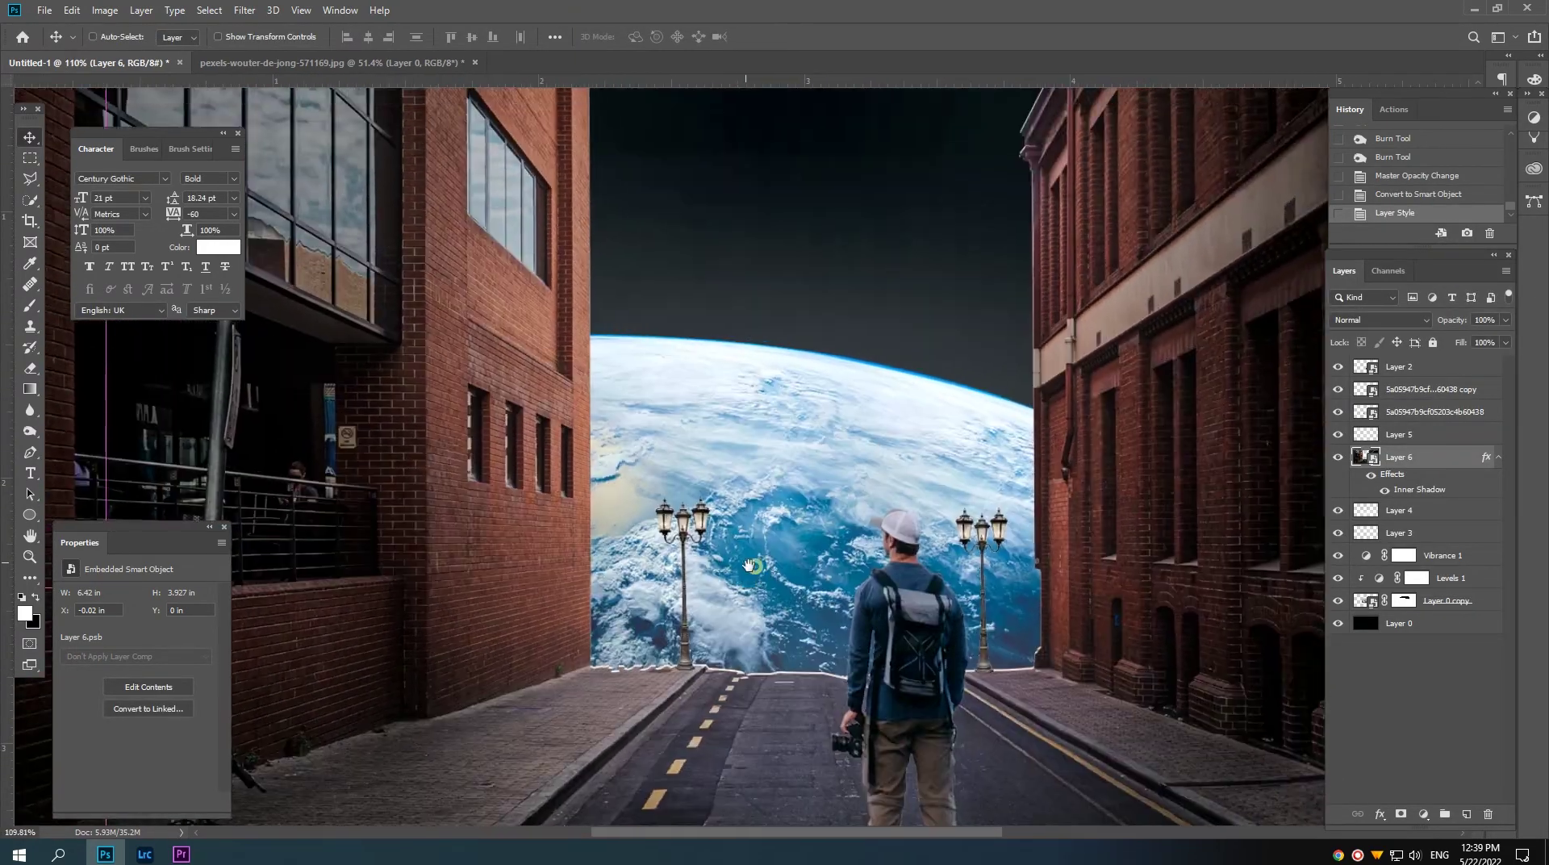
{"action": "left_click_drag", "start_coordinate": [727, 526], "coordinate": [714, 570]}
Step: Split Layer 6's inner shadow onto its own layer and widen it slightly
{"action": "right_click", "coordinate": [1486, 460]}
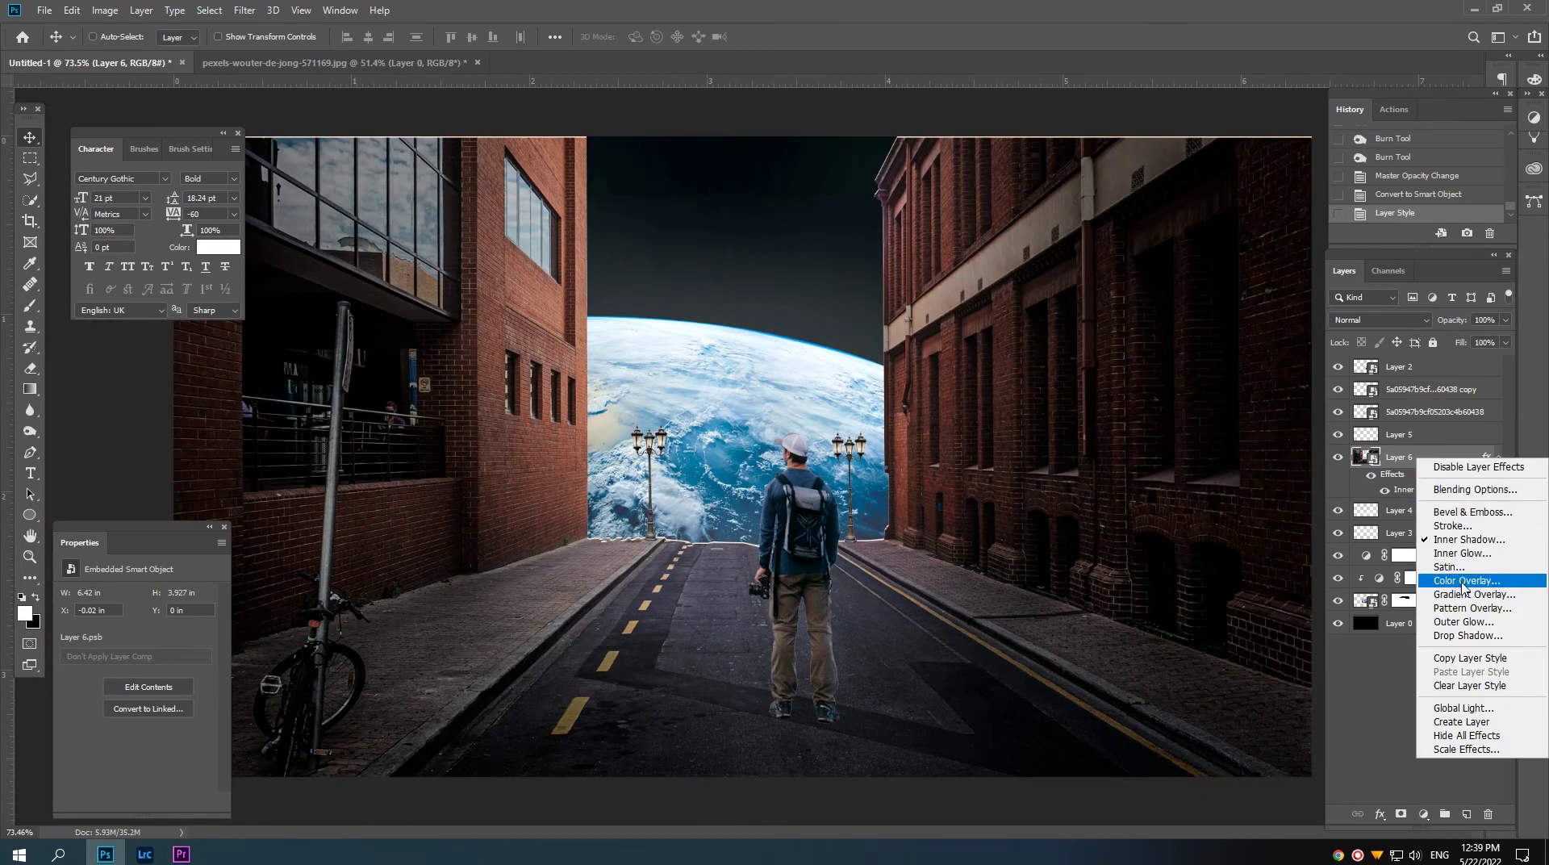
{"action": "left_click", "coordinate": [1459, 722]}
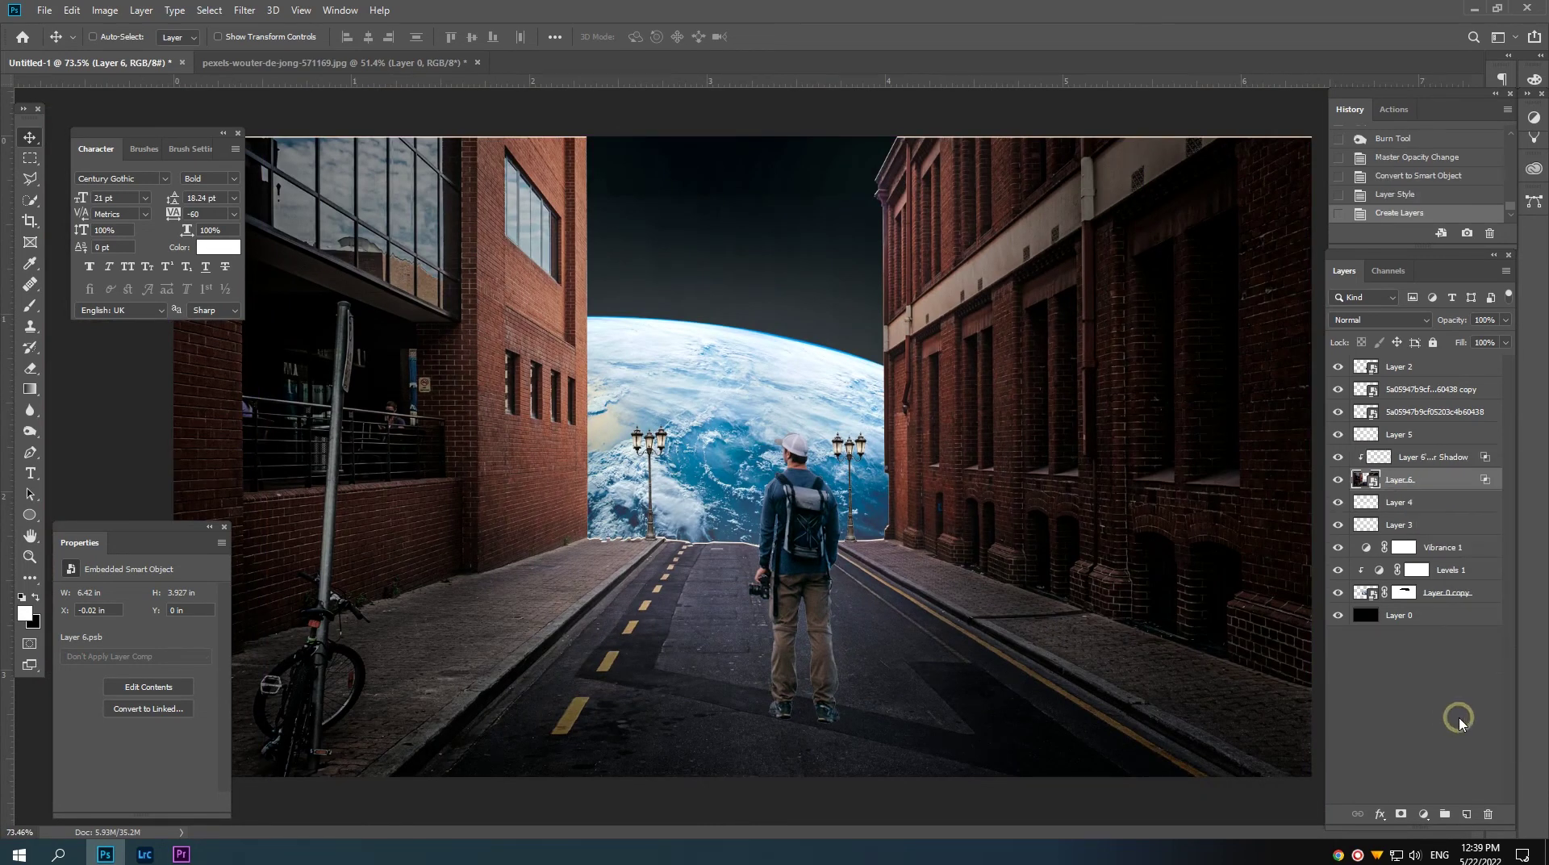
{"action": "left_click", "coordinate": [1430, 457]}
{"action": "key", "text": "ctrl+t"}
{"action": "scroll", "coordinate": [1179, 498], "scroll_direction": "down", "scroll_amount": 3}
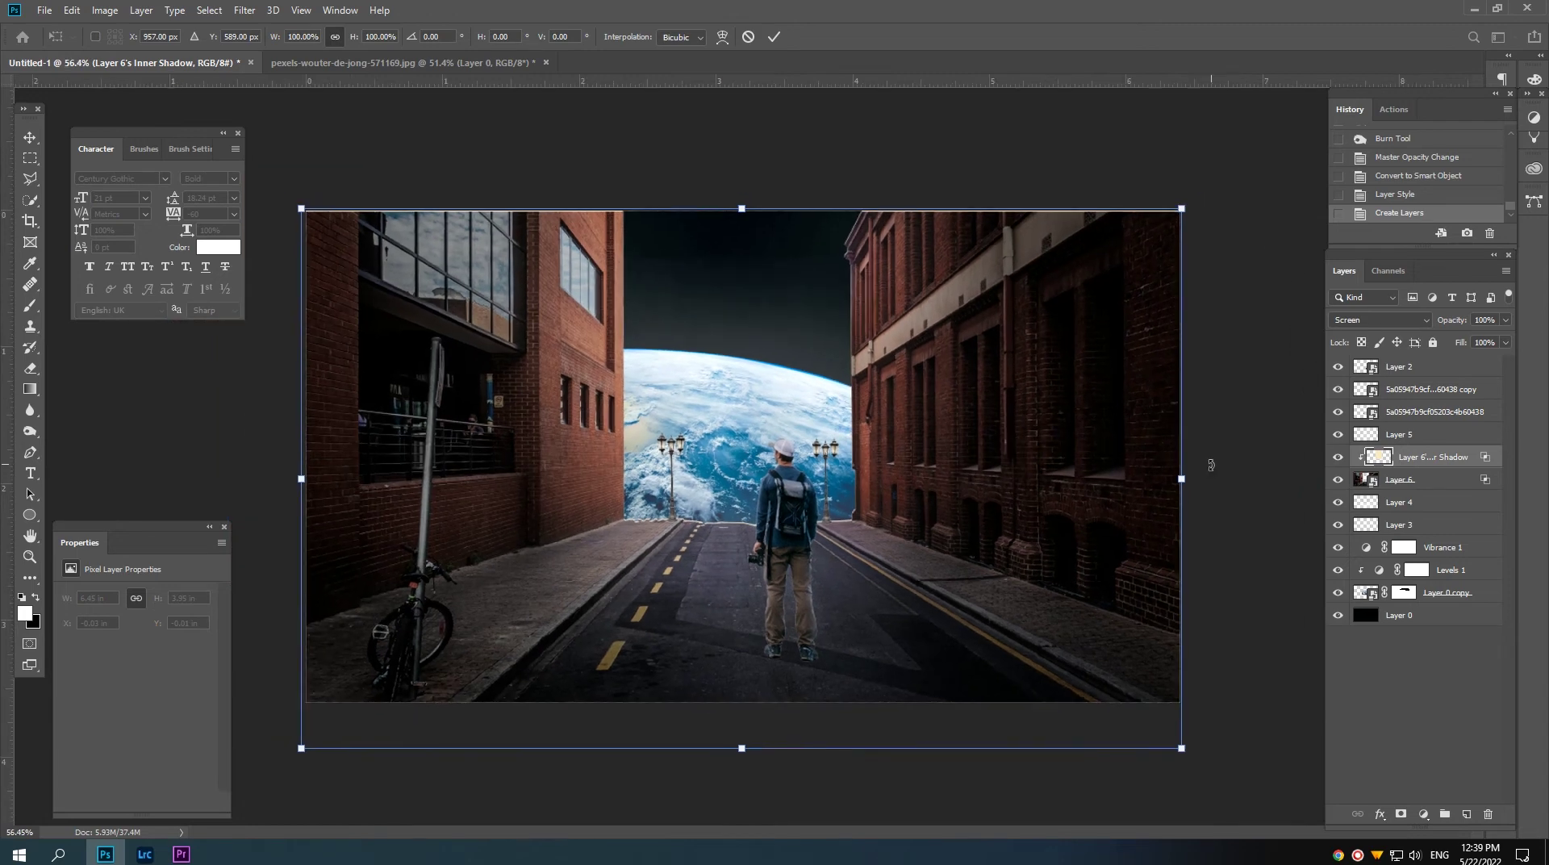
{"action": "left_click_drag", "start_coordinate": [1178, 479], "coordinate": [1182, 479]}
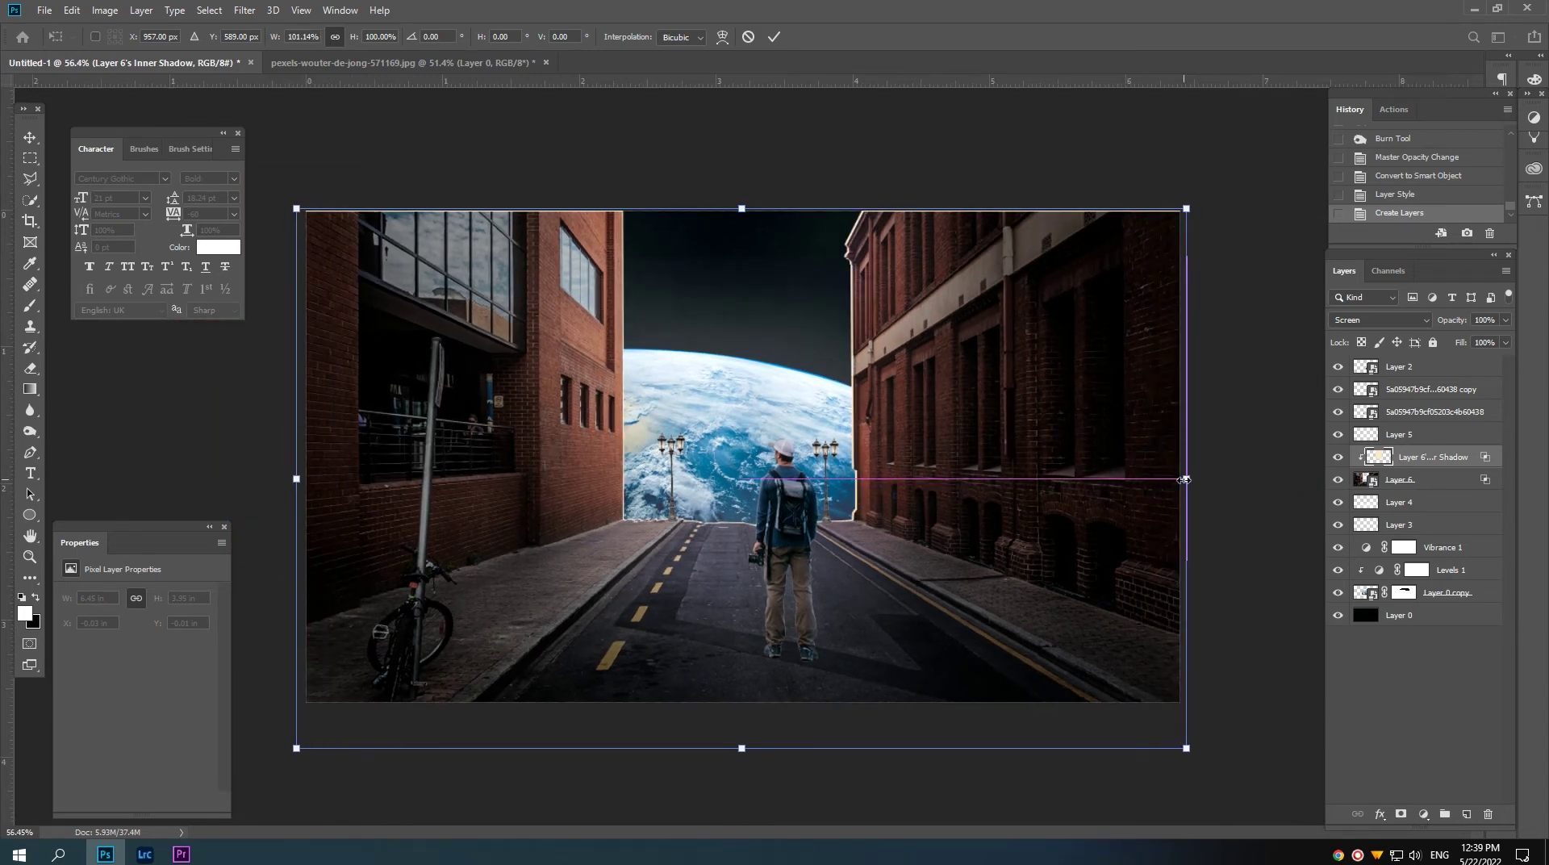
{"action": "key", "text": "Return"}
Step: Nudge and narrow the inner shadow layer to sit along the building edges
{"action": "key", "text": "shift+Left"}
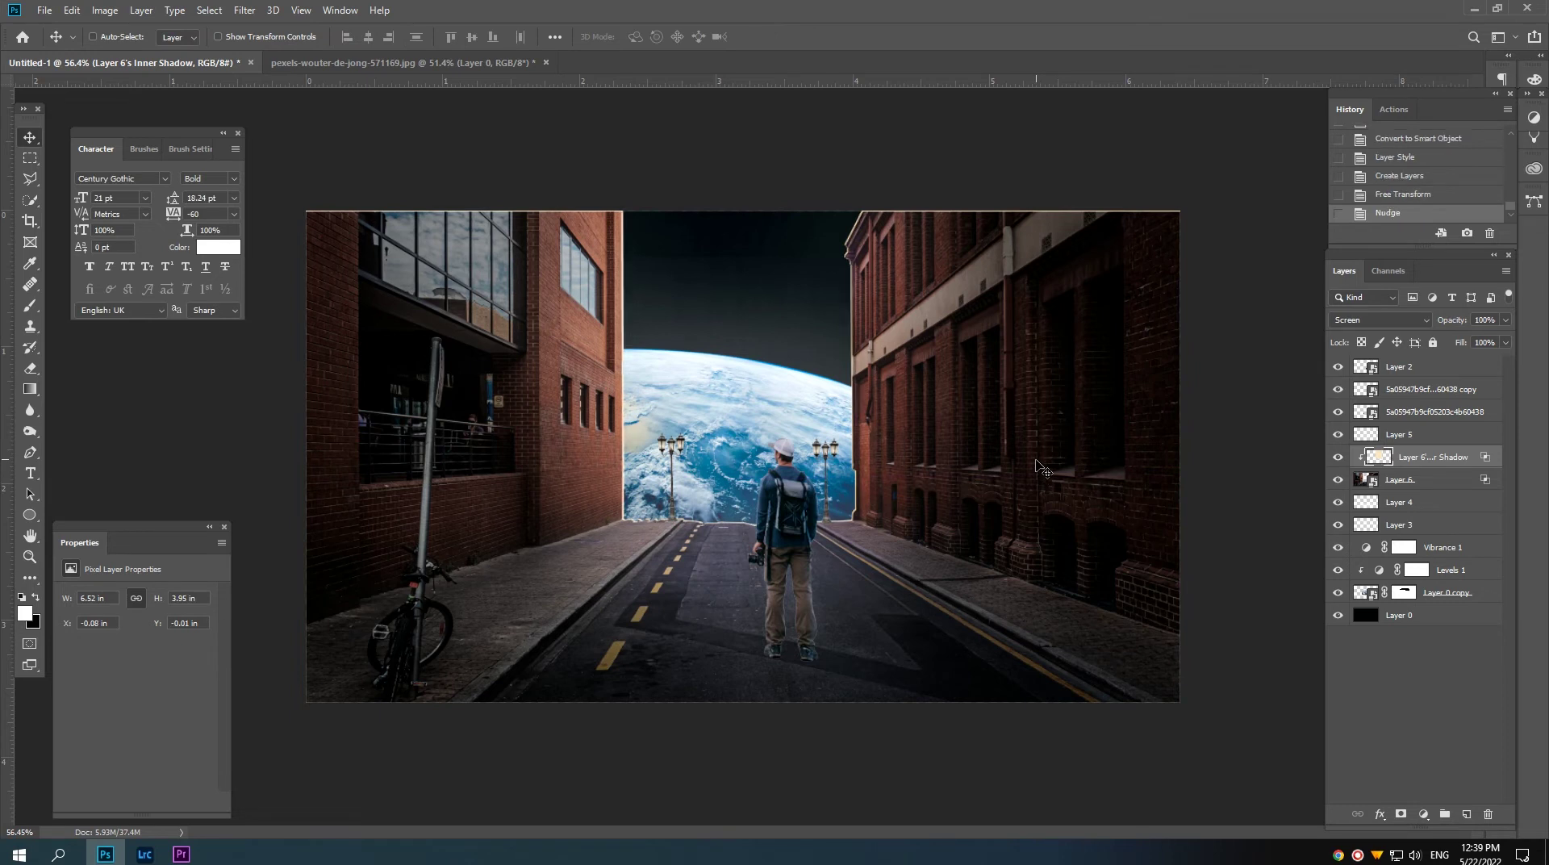
{"action": "key", "text": "Up"}
{"action": "key", "text": "ctrl+t"}
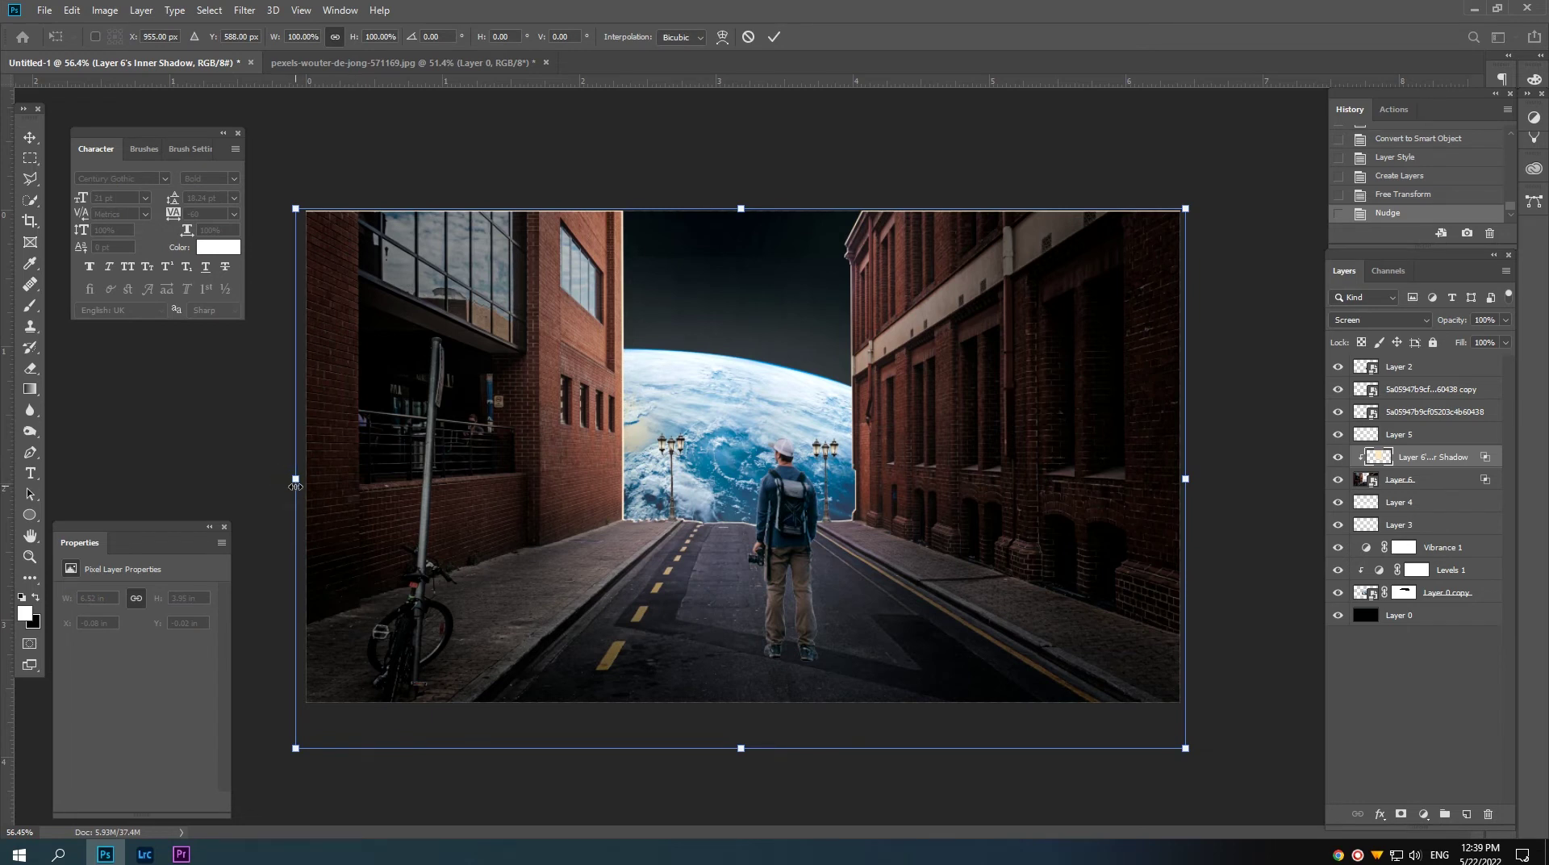
{"action": "left_click_drag", "start_coordinate": [295, 486], "coordinate": [297, 488]}
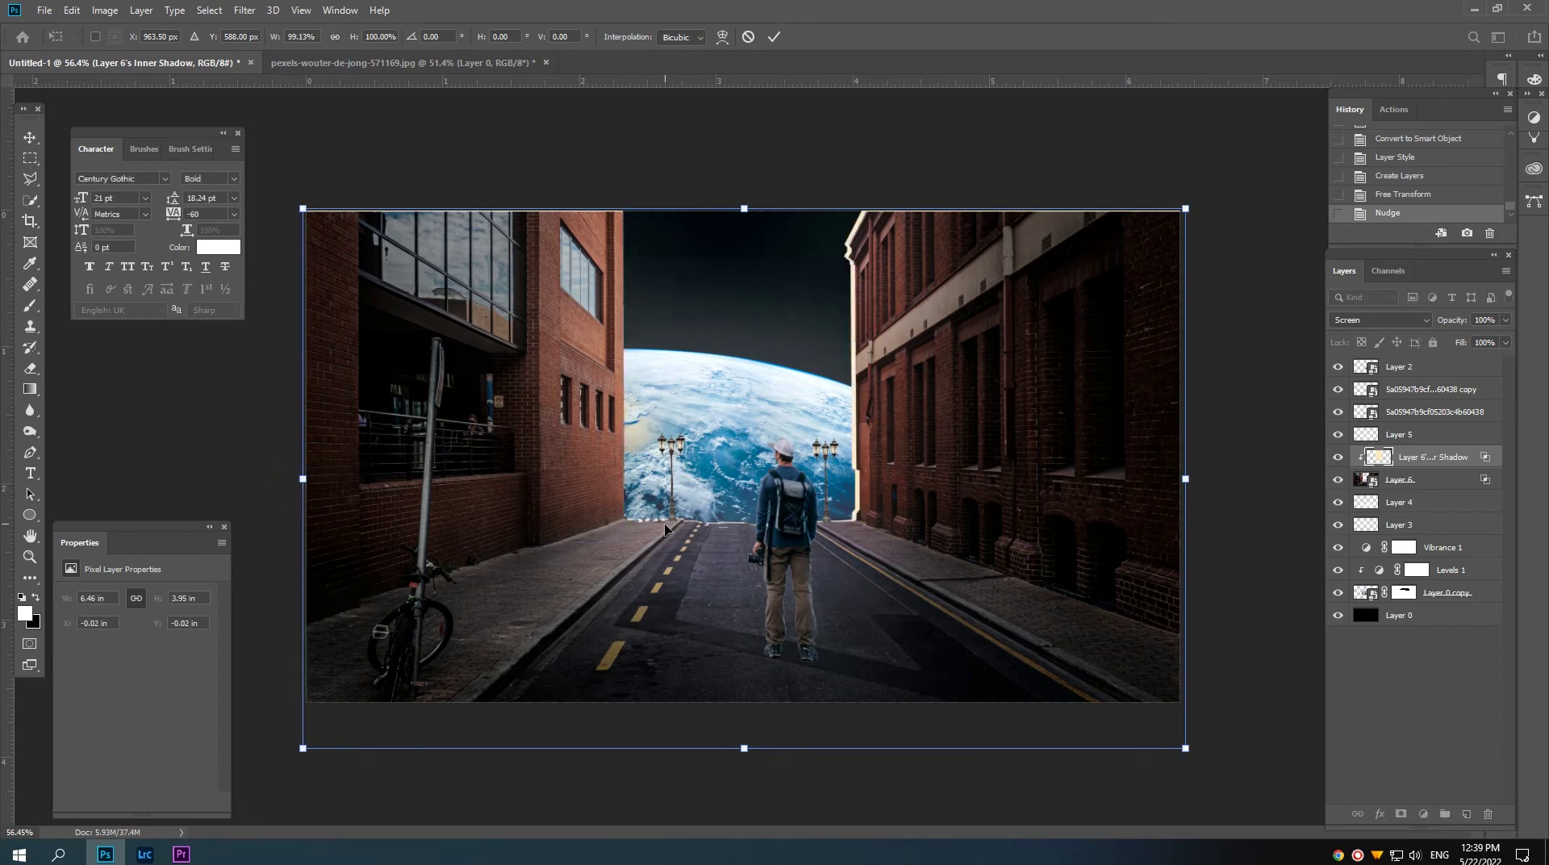
{"action": "key", "text": "Left"}
{"action": "key", "text": "Left"}
{"action": "key", "text": "Left"}
{"action": "key", "text": "Left"}
{"action": "key", "text": "Left"}
{"action": "key", "text": "Left"}
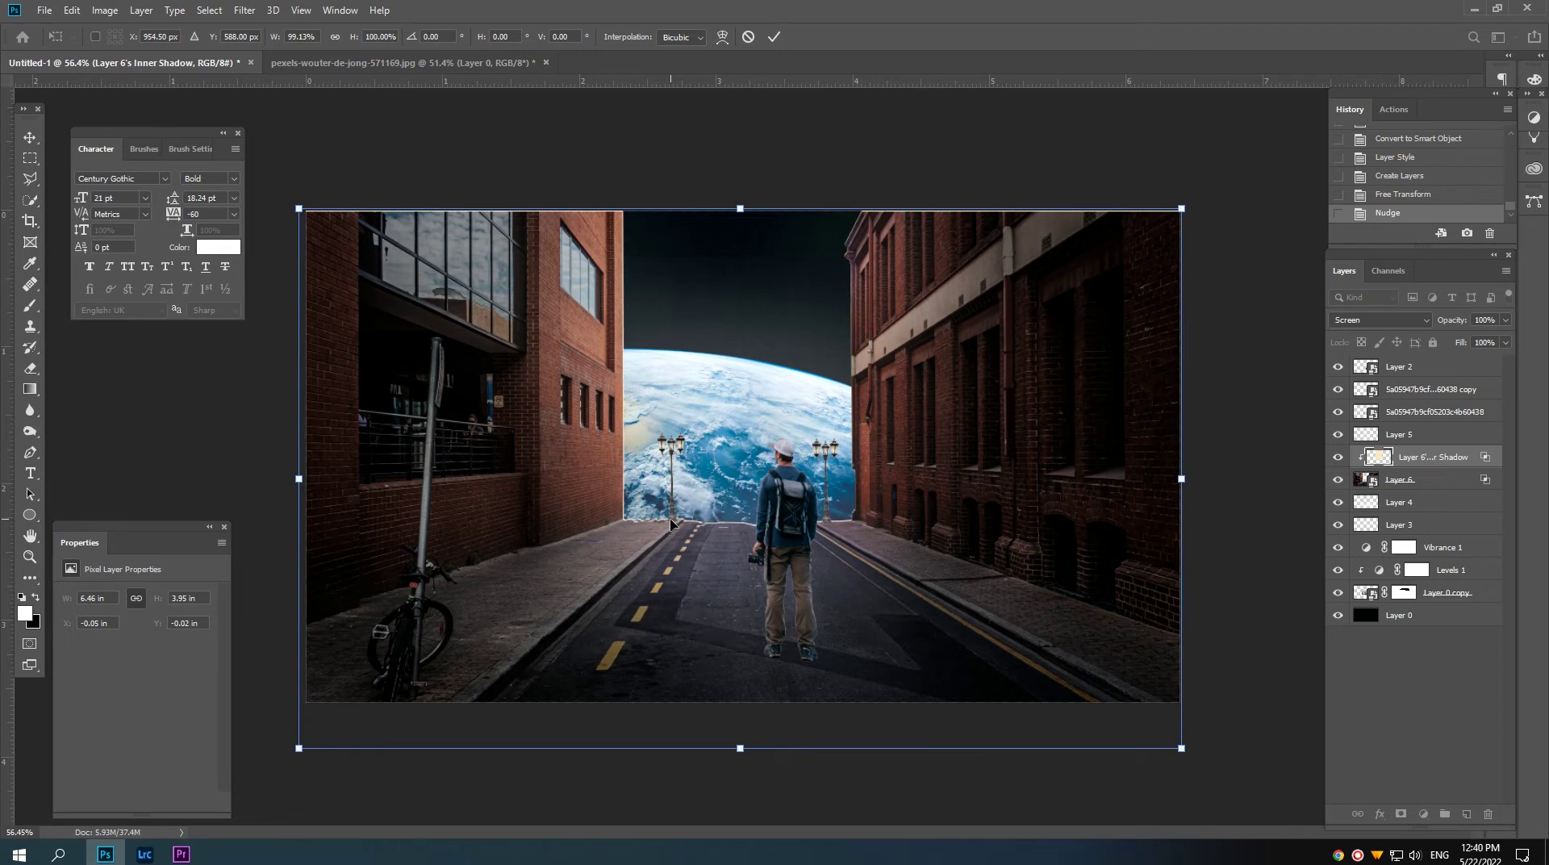
{"action": "key", "text": "Right"}
{"action": "key", "text": "Right"}
{"action": "key", "text": "Left"}
{"action": "key", "text": "Left"}
{"action": "key", "text": "Return"}
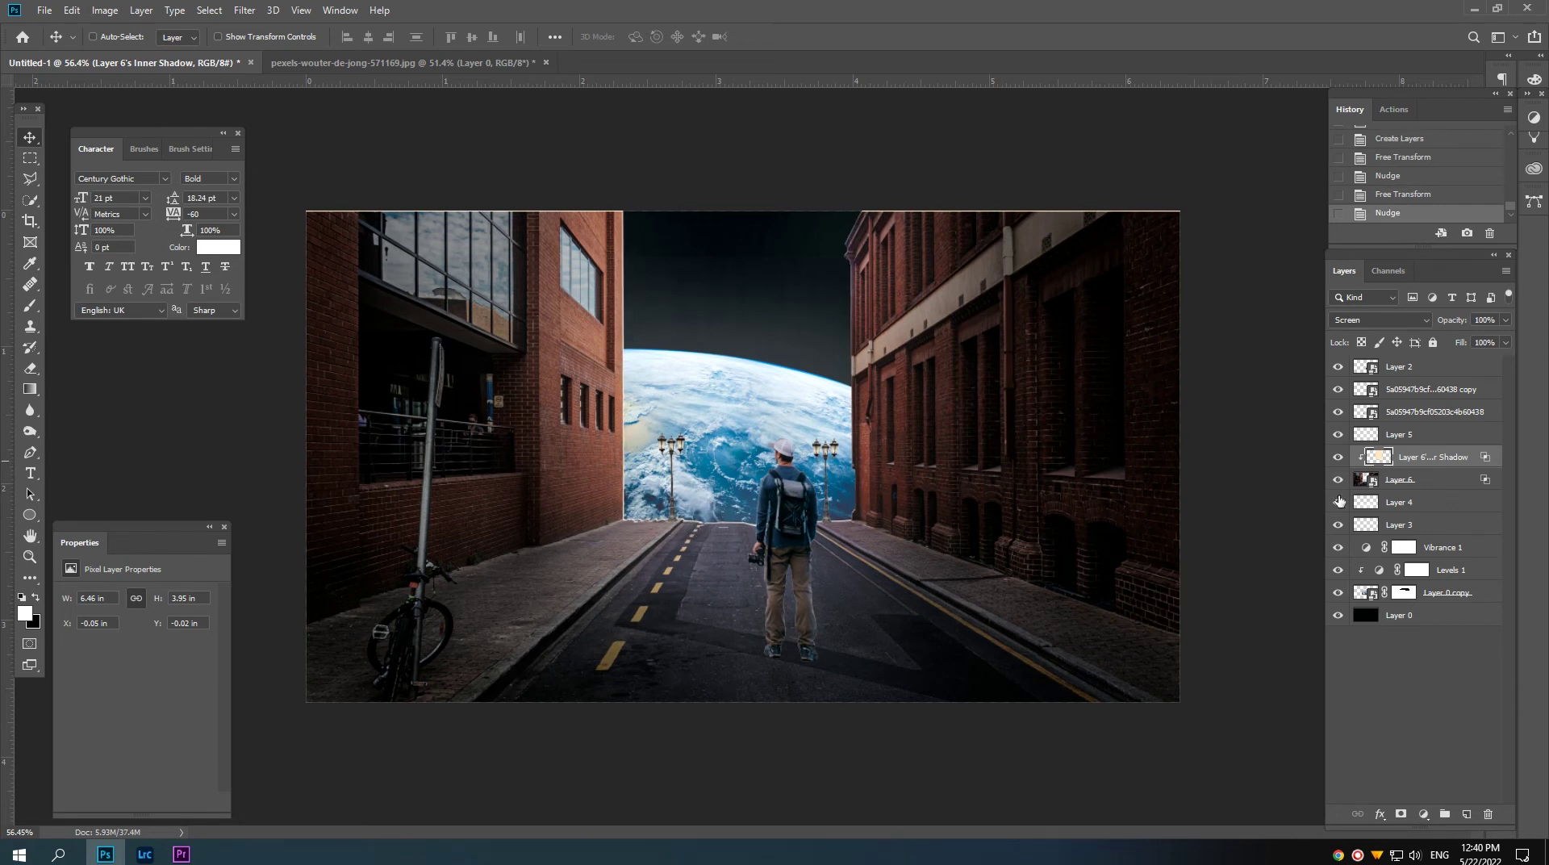
Step: Mask the inner shadow layer with a top-to-bottom black gradient, then toggle it to compare
{"action": "left_click", "coordinate": [1404, 818]}
{"action": "key", "text": "x"}
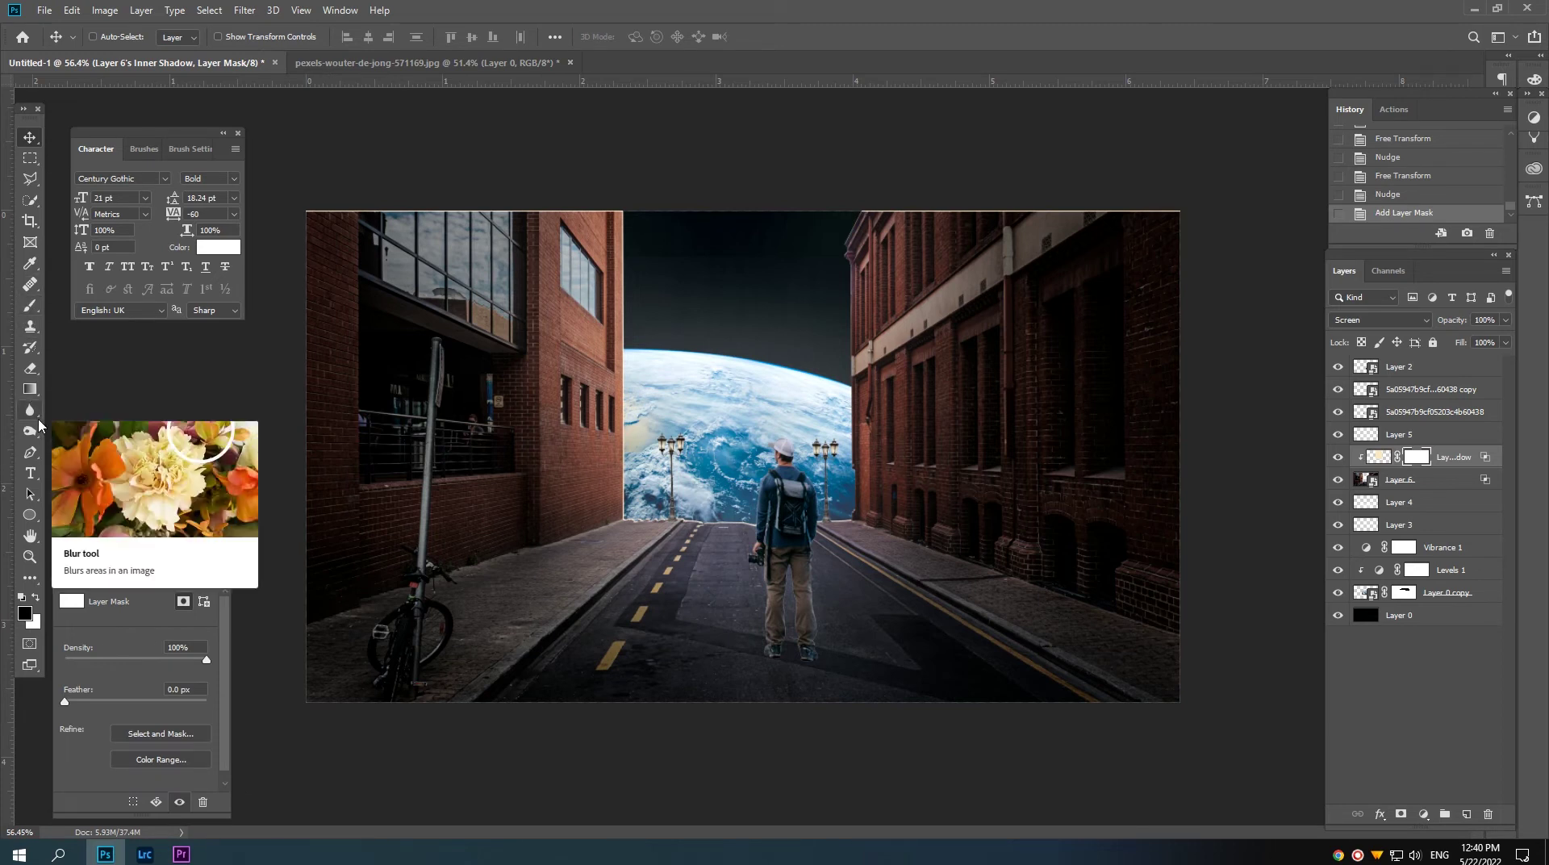
{"action": "left_click", "coordinate": [30, 389]}
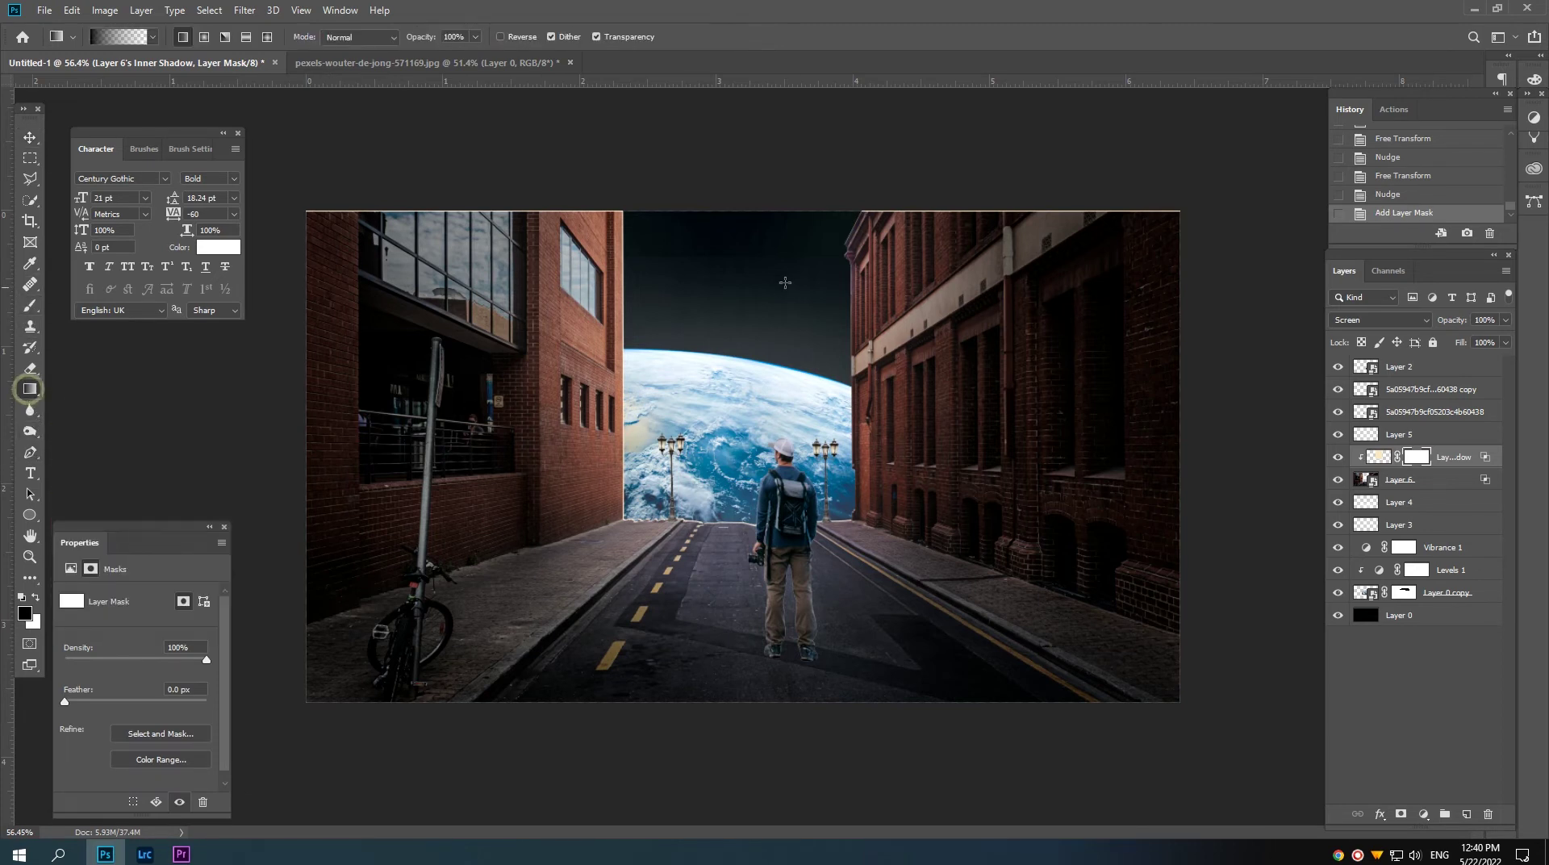
{"action": "left_click_drag", "start_coordinate": [752, 209], "coordinate": [755, 361]}
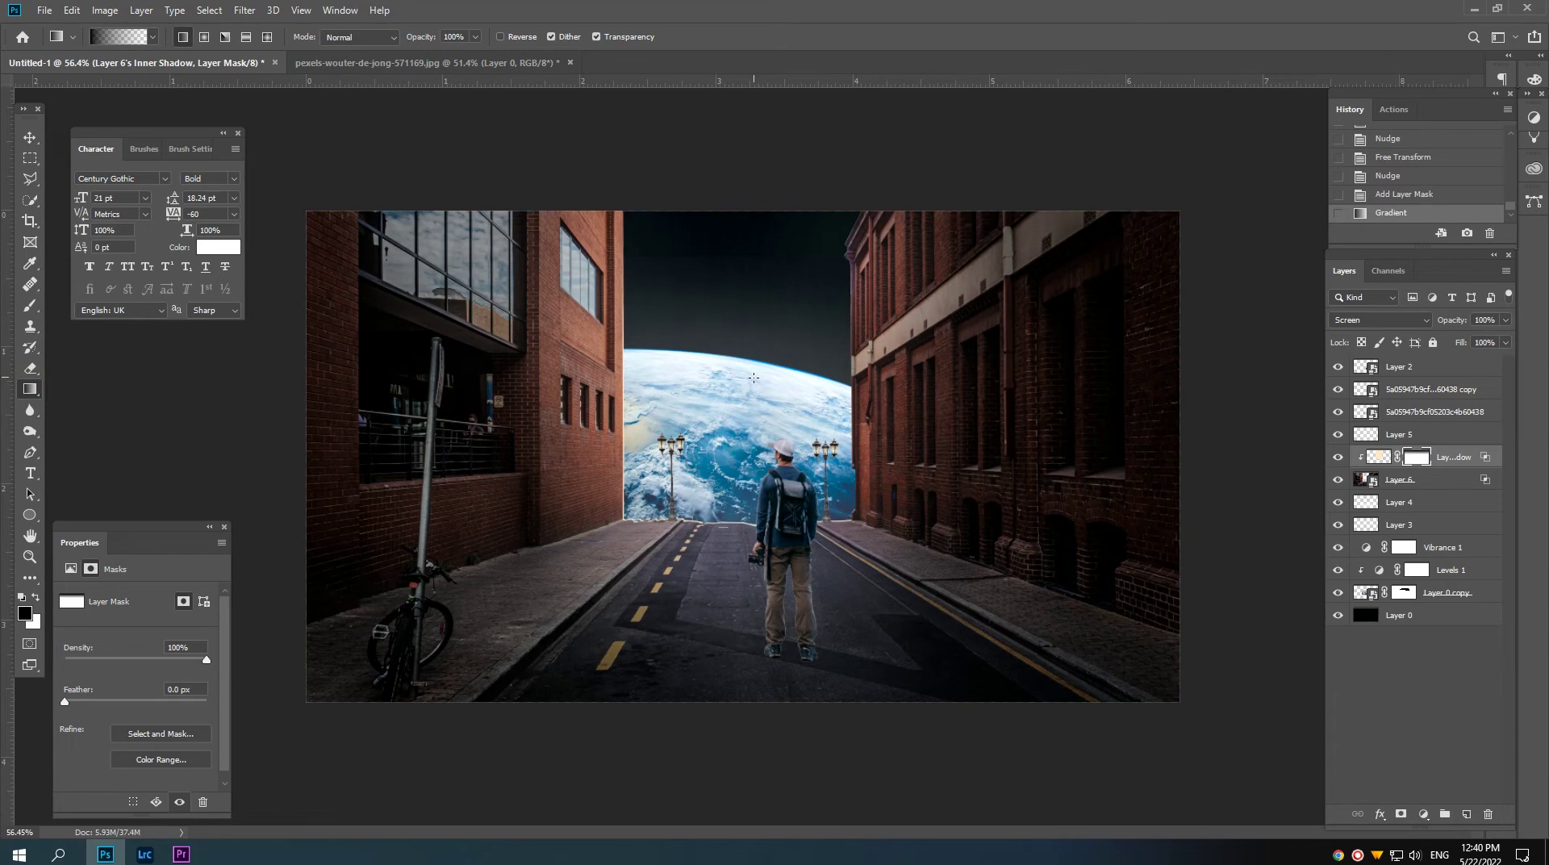
{"action": "scroll", "coordinate": [730, 367], "scroll_direction": "up", "scroll_amount": 1}
{"action": "key", "text": "v"}
{"action": "scroll", "coordinate": [730, 367], "scroll_direction": "up", "scroll_amount": 4}
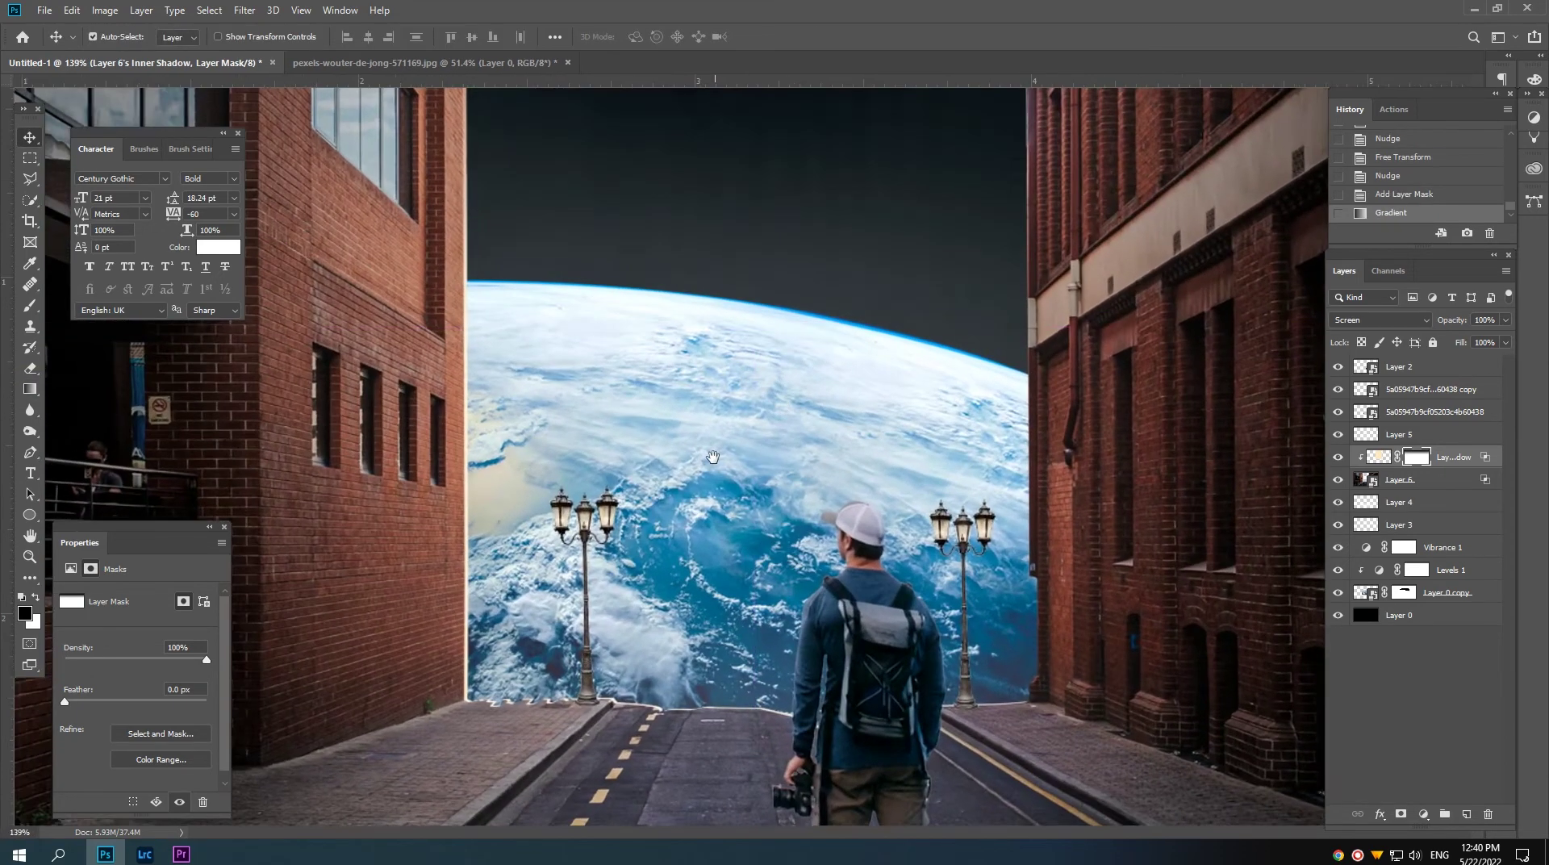
{"action": "left_click_drag", "start_coordinate": [646, 565], "coordinate": [628, 498]}
{"action": "scroll", "coordinate": [628, 498], "scroll_direction": "up", "scroll_amount": 2}
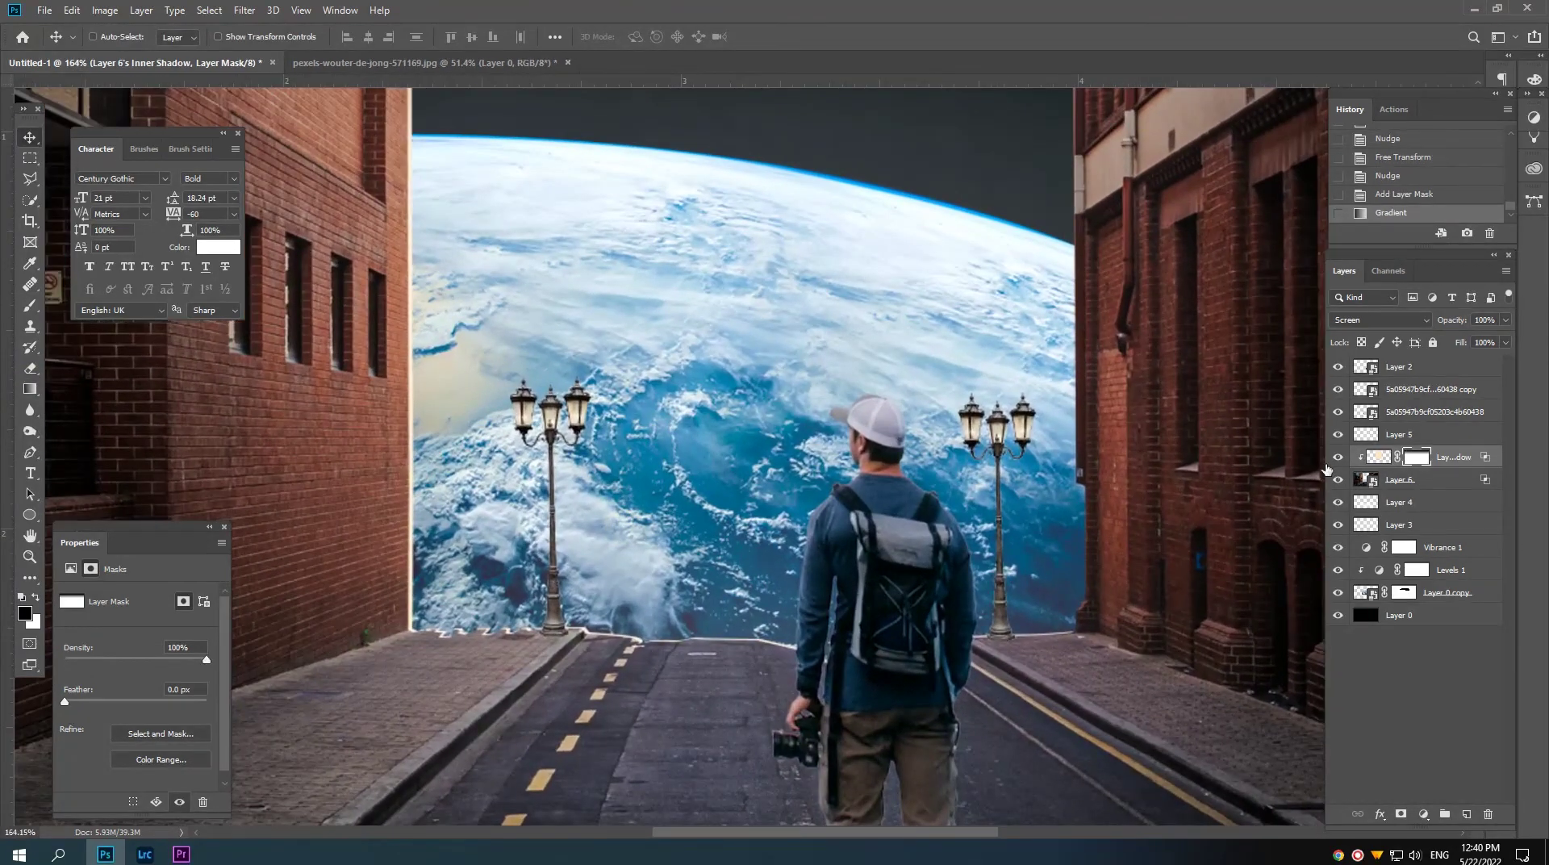
{"action": "left_click", "coordinate": [1338, 456]}
{"action": "left_click", "coordinate": [1338, 457]}
{"action": "key", "text": "ctrl+0"}
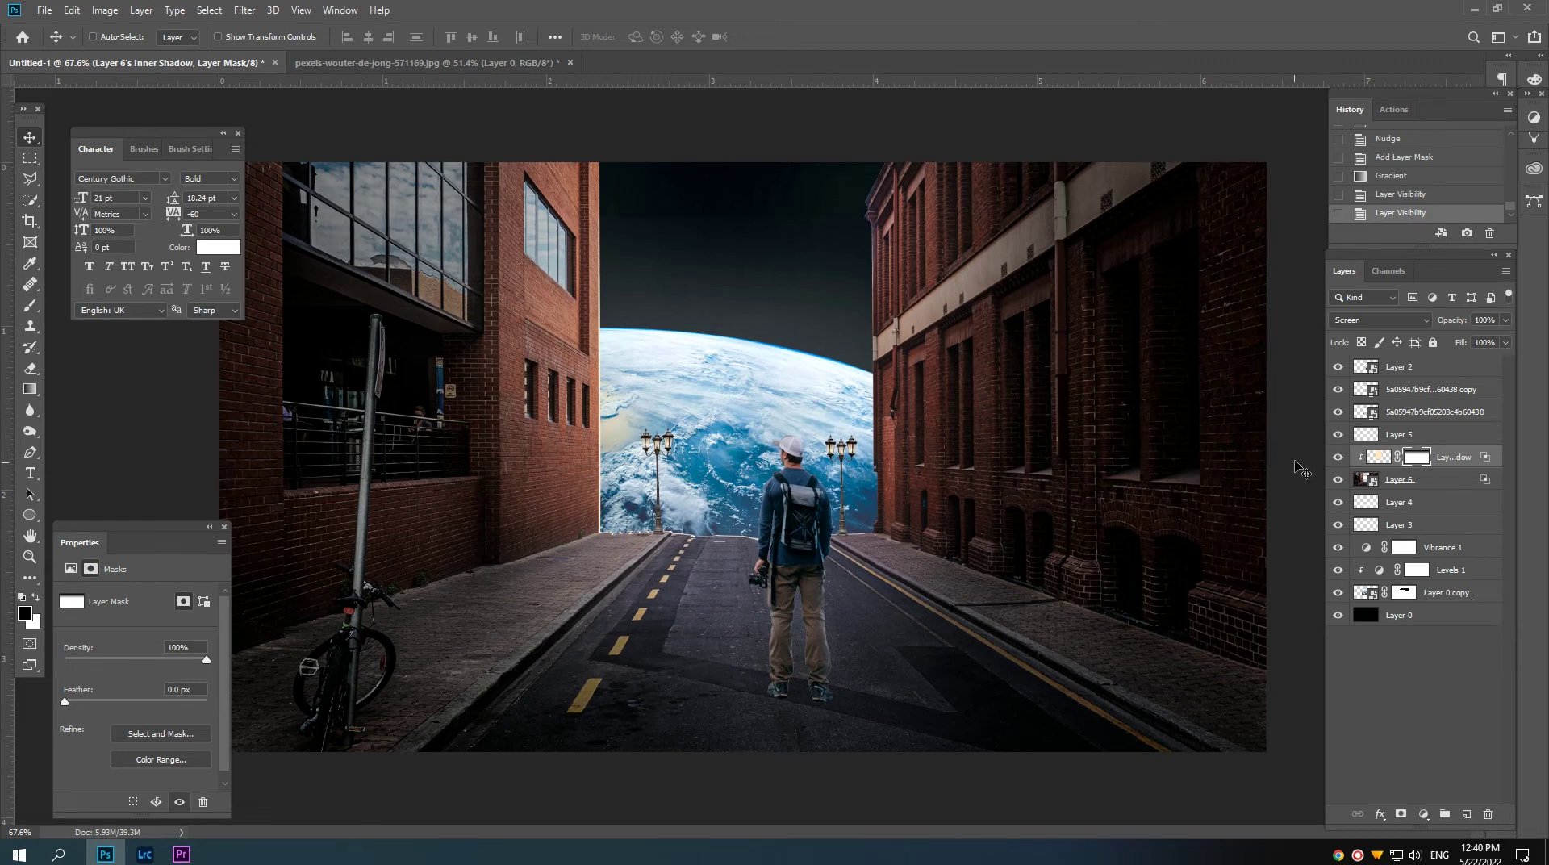
Step: Add Layer 7 above the lamp-post copy and load the right lamp post's outline as a selection
{"action": "left_click", "coordinate": [1426, 417]}
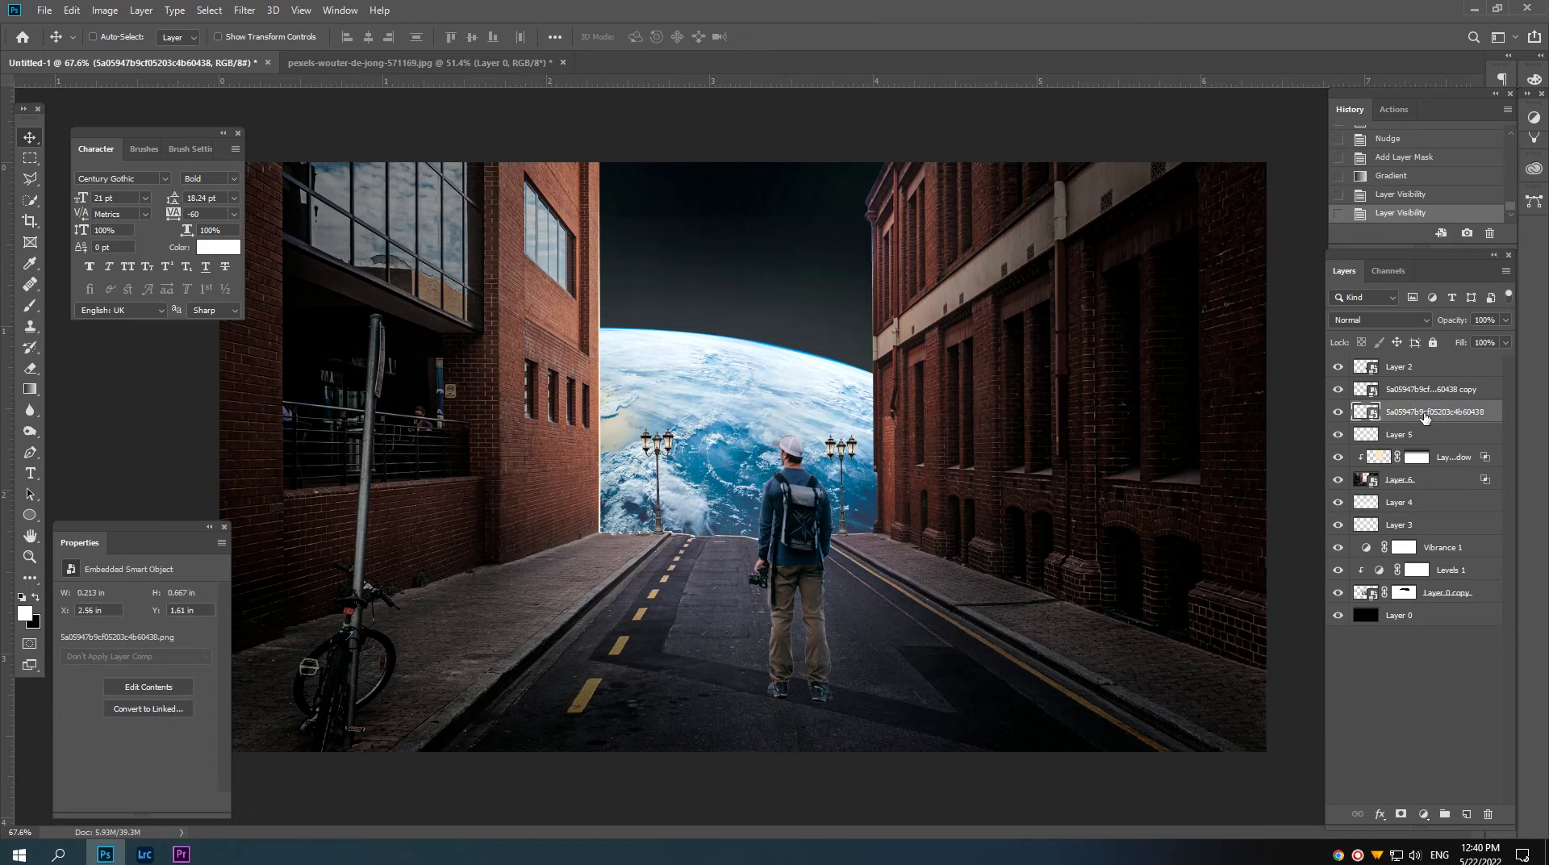
{"action": "left_click", "coordinate": [1424, 390]}
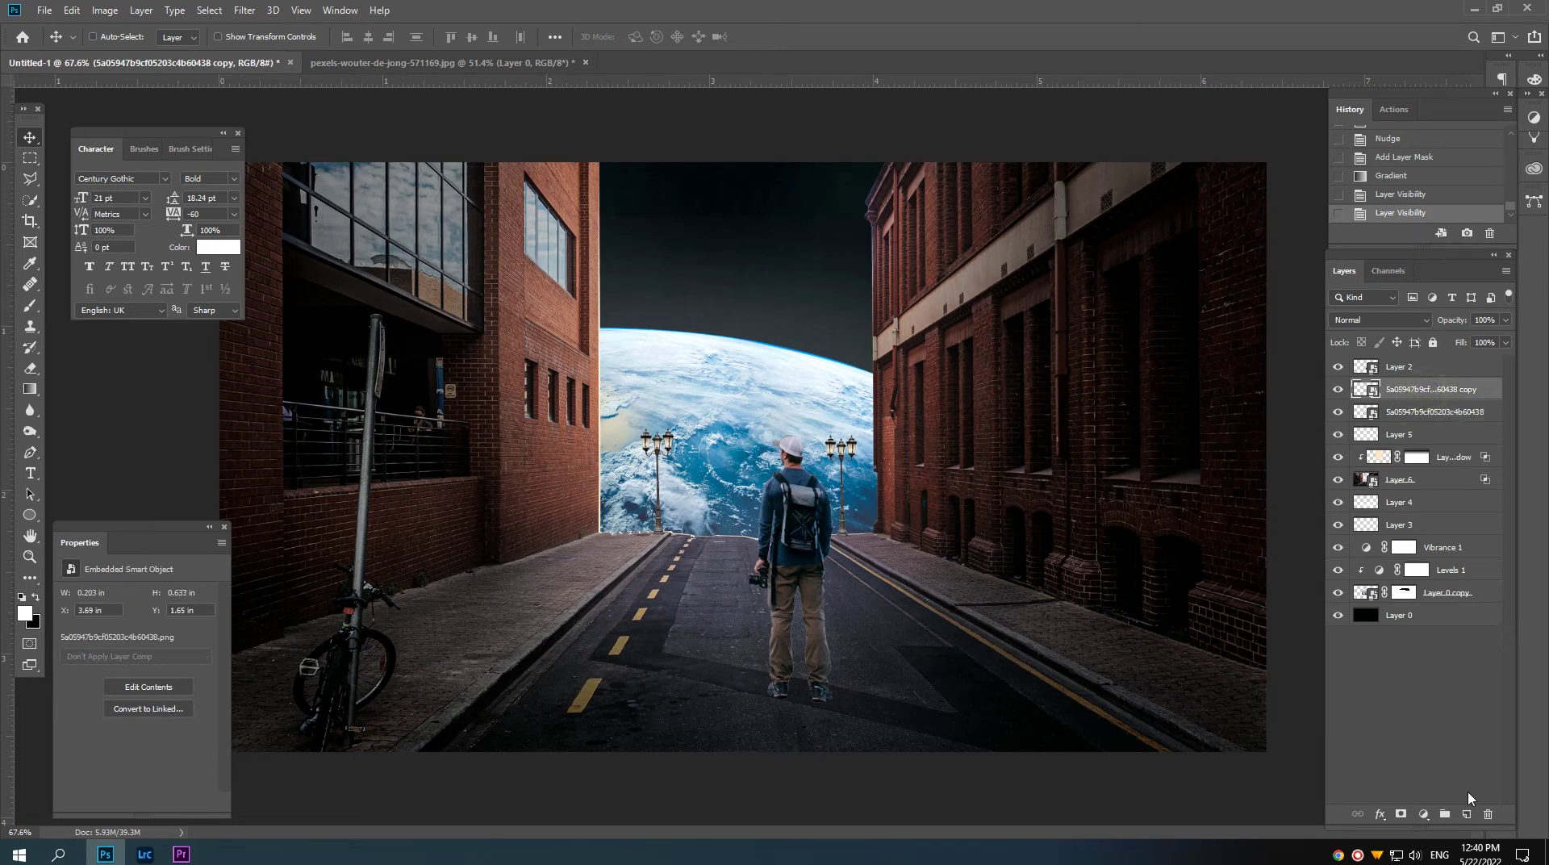
{"action": "left_click", "coordinate": [1466, 814]}
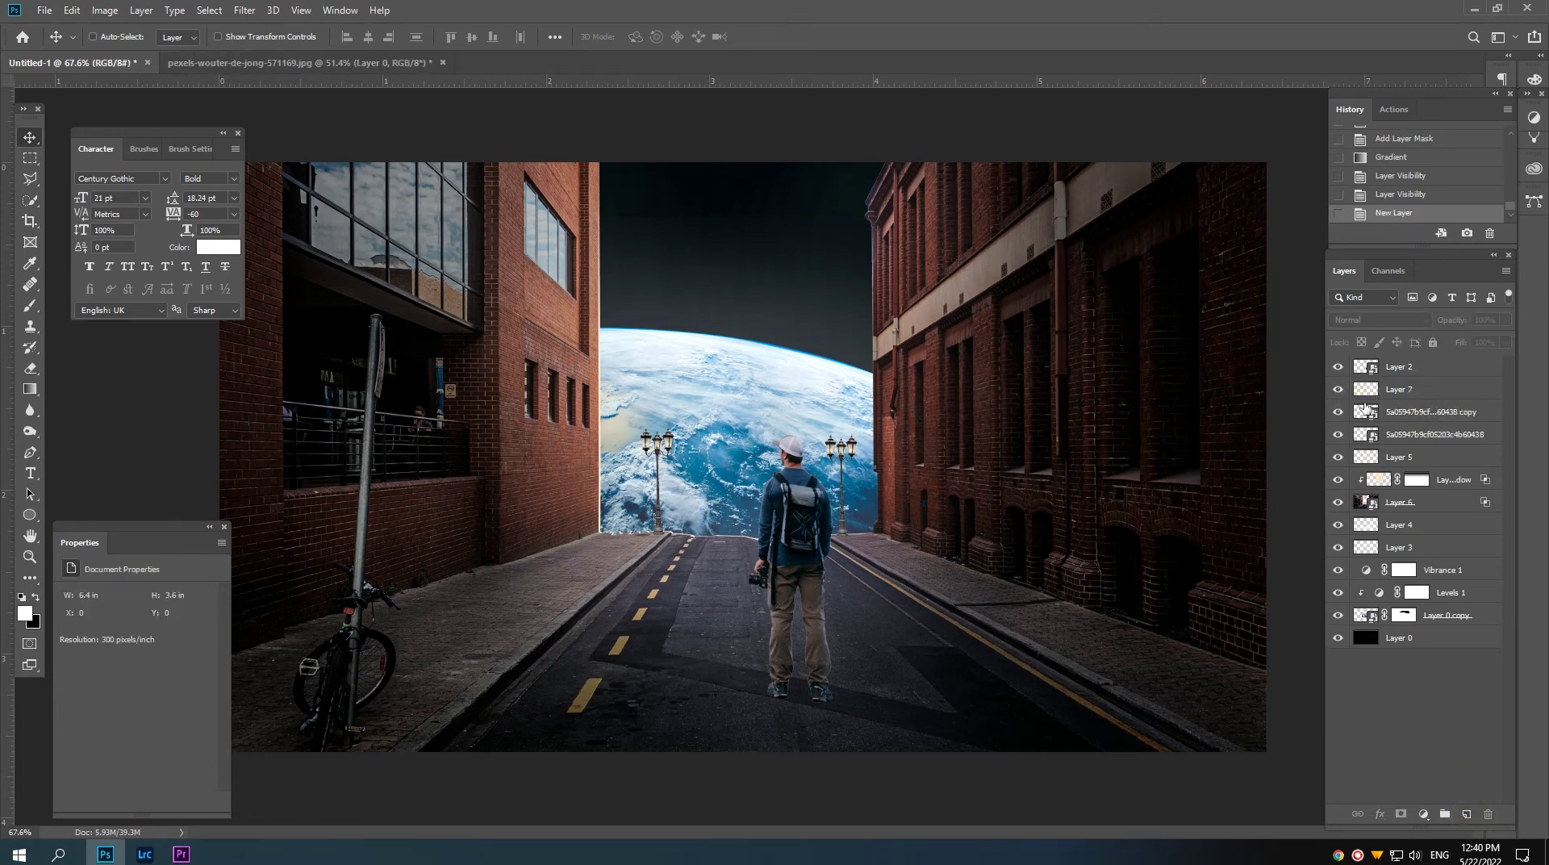
{"action": "left_click", "coordinate": [1388, 394]}
{"action": "left_click", "coordinate": [1366, 411], "text": "ctrl"}
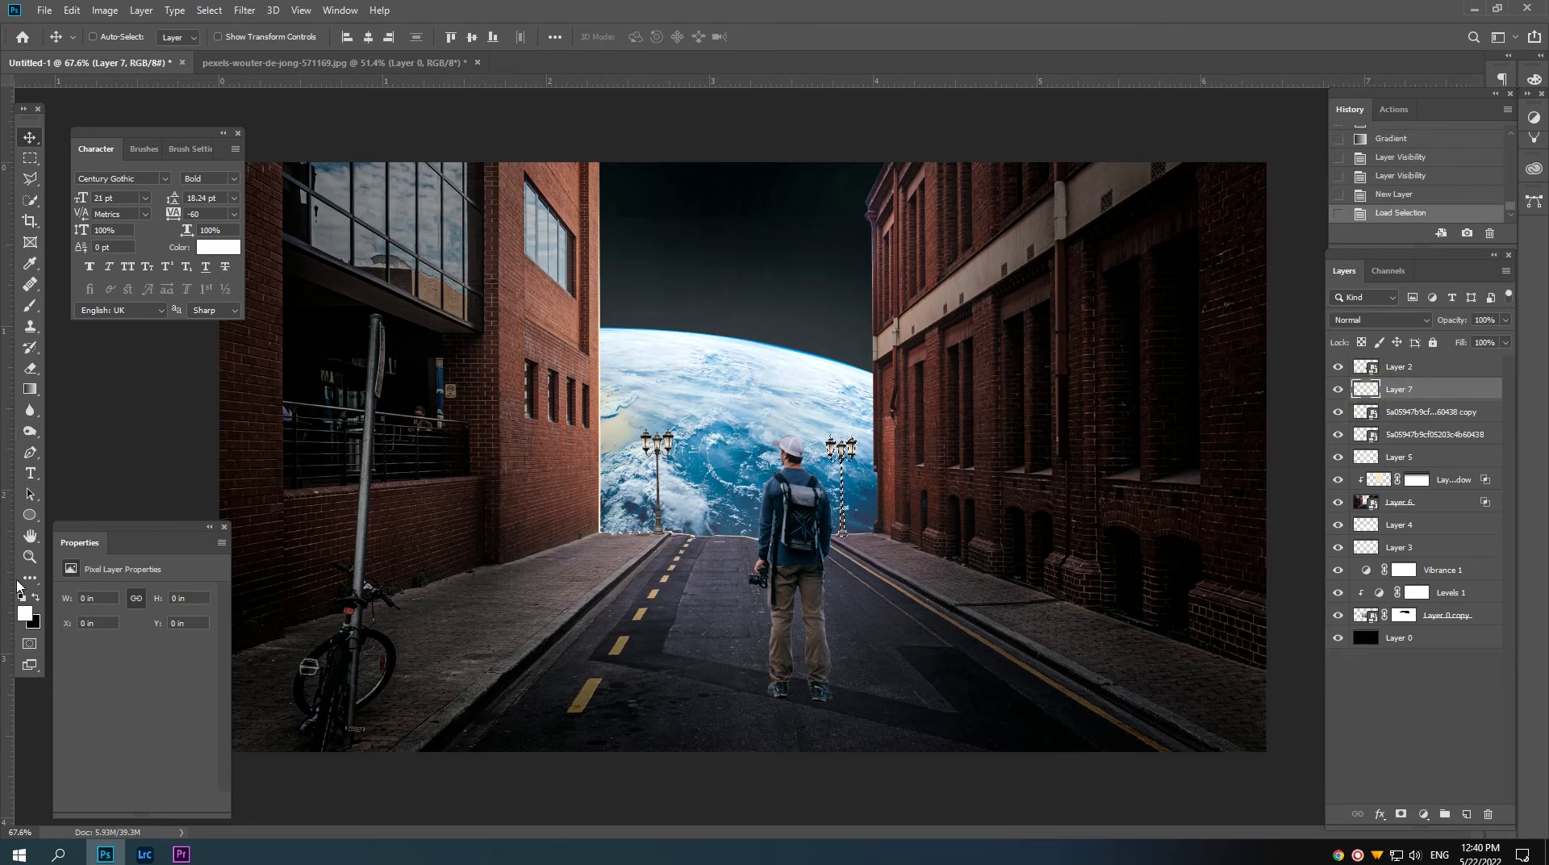
Step: Set black as the foreground colour and switch to the Paint Bucket tool
{"action": "left_click", "coordinate": [38, 598]}
{"action": "left_click", "coordinate": [29, 389]}
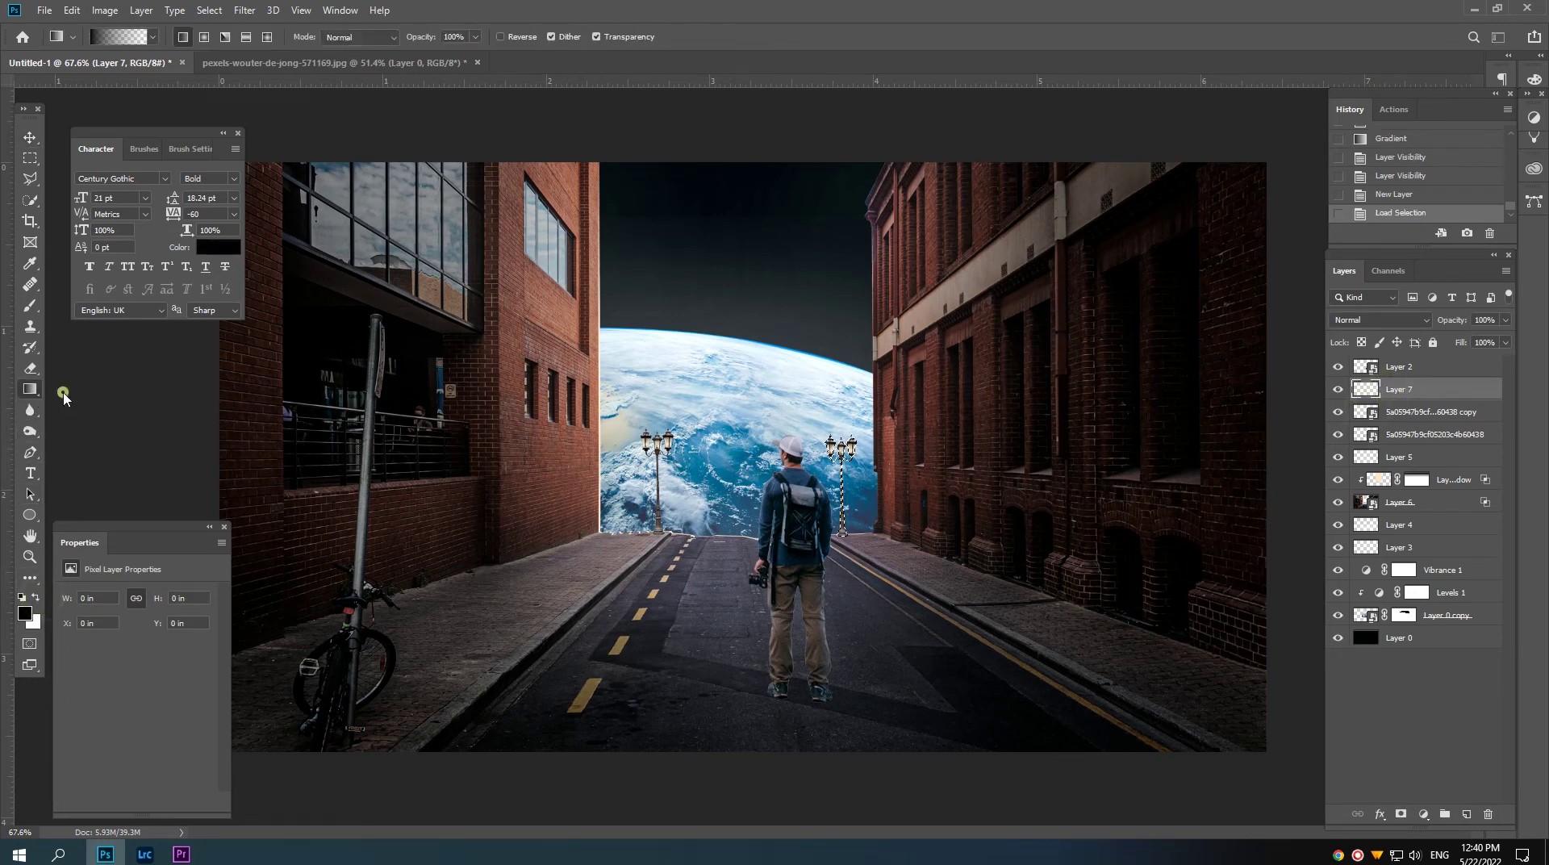
{"action": "right_click", "coordinate": [36, 396]}
{"action": "left_click", "coordinate": [89, 404]}
Step: Fill the lamp-post selection on Layer 7 with black and deselect
{"action": "scroll", "coordinate": [827, 454], "scroll_direction": "up", "scroll_amount": 5}
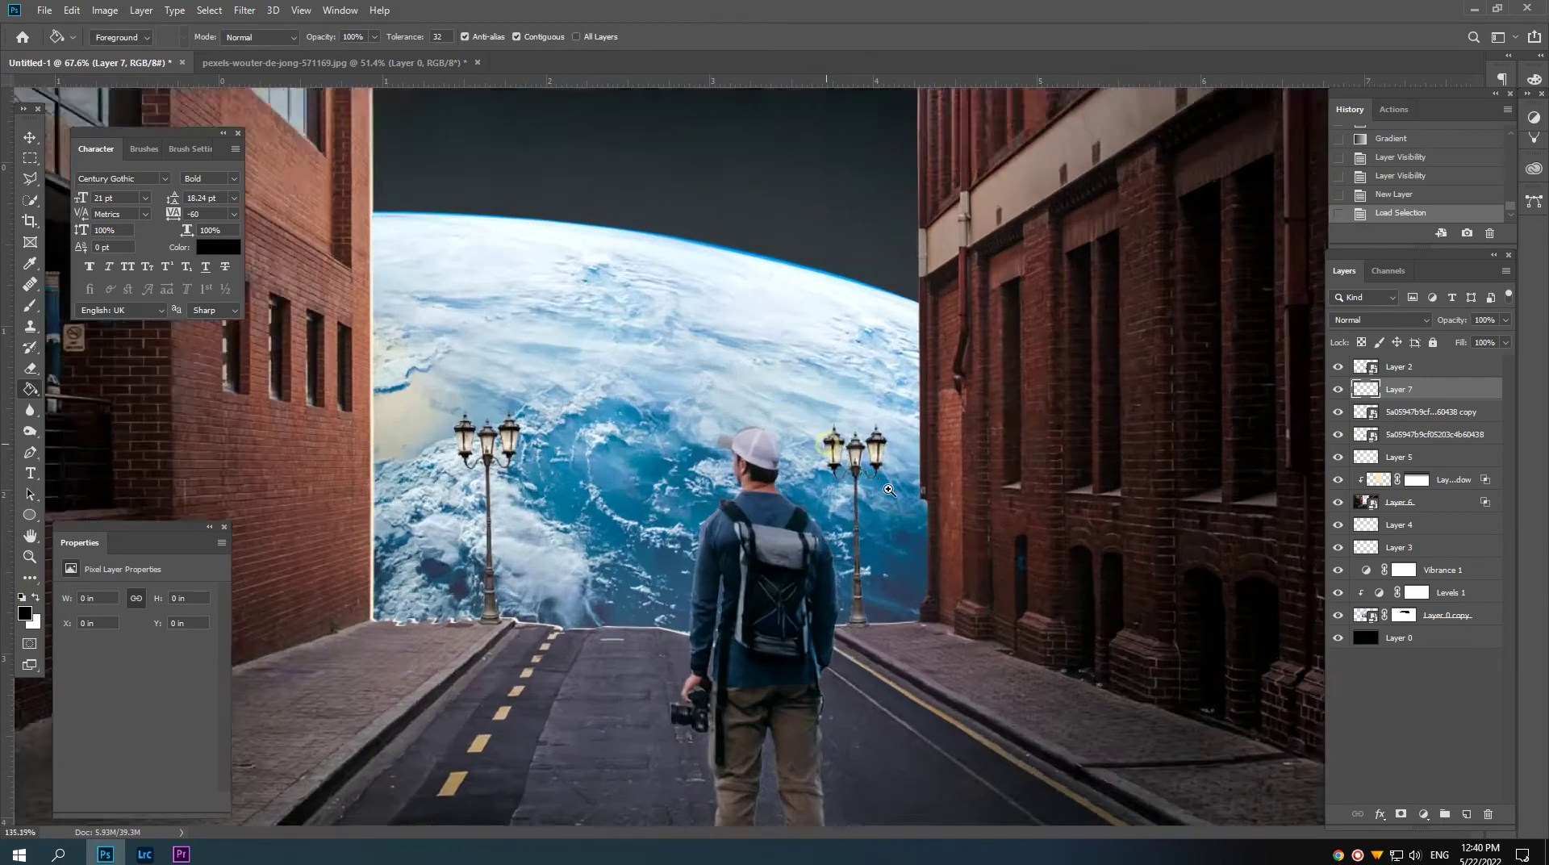
{"action": "left_click", "coordinate": [903, 498]}
{"action": "scroll", "coordinate": [843, 537], "scroll_direction": "down", "scroll_amount": 2}
{"action": "scroll", "coordinate": [843, 536], "scroll_direction": "down", "scroll_amount": 1}
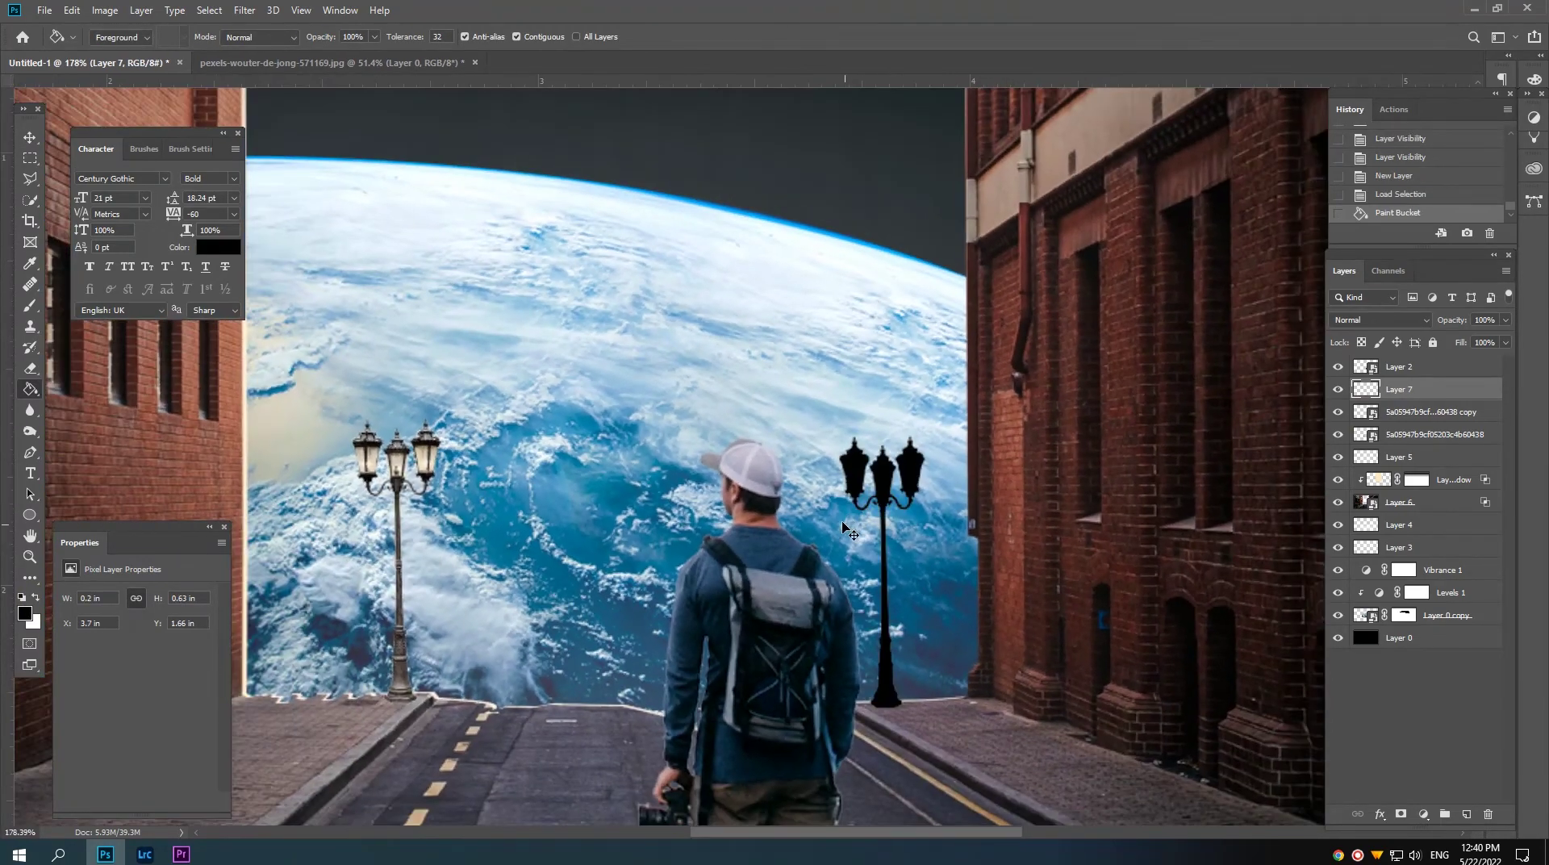
{"action": "key", "text": "ctrl+d"}
{"action": "scroll", "coordinate": [843, 537], "scroll_direction": "down", "scroll_amount": 1}
{"action": "scroll", "coordinate": [843, 537], "scroll_direction": "down", "scroll_amount": 1}
{"action": "scroll", "coordinate": [843, 536], "scroll_direction": "down", "scroll_amount": 1}
Step: Flip the black silhouette vertically, move it onto the road under the lamp base, and rotate it diagonally
{"action": "key", "text": "ctrl+t"}
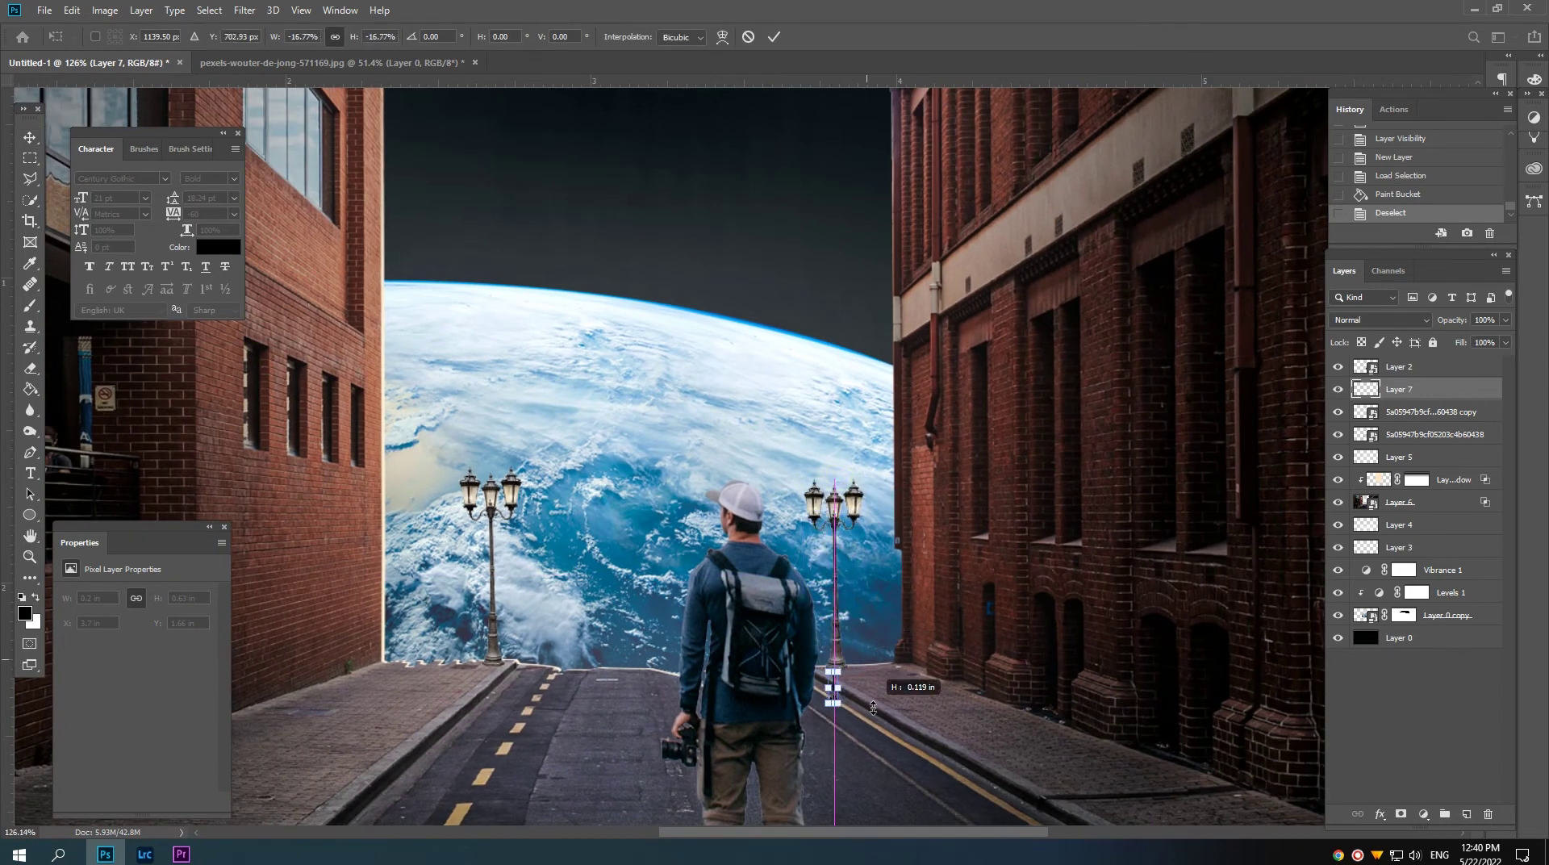
{"action": "scroll", "coordinate": [845, 682], "scroll_direction": "down", "scroll_amount": 1}
{"action": "scroll", "coordinate": [845, 681], "scroll_direction": "down", "scroll_amount": 1}
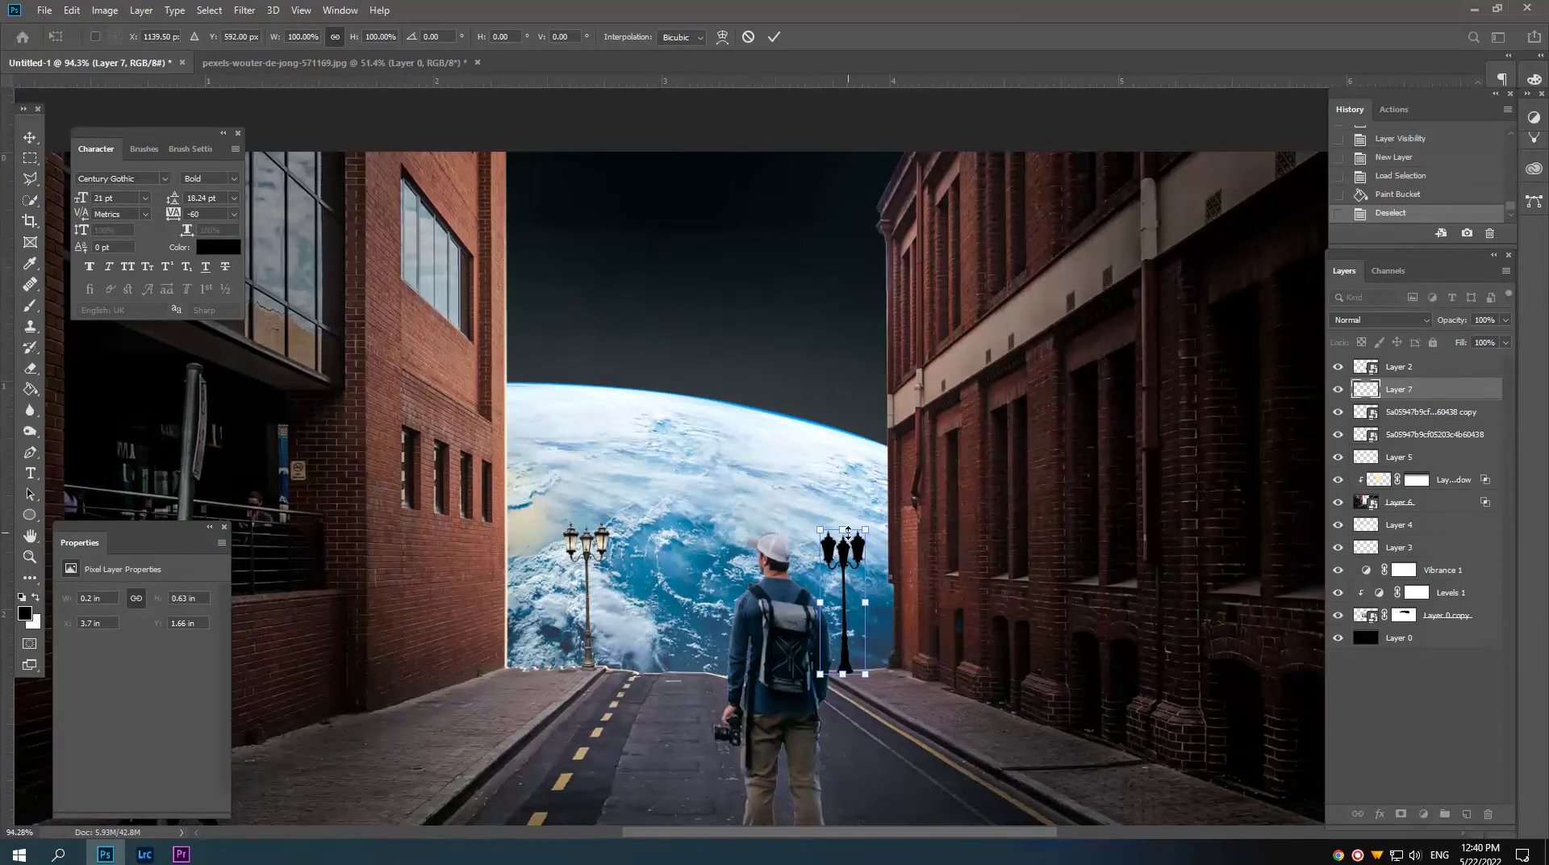
{"action": "right_click", "coordinate": [853, 567]}
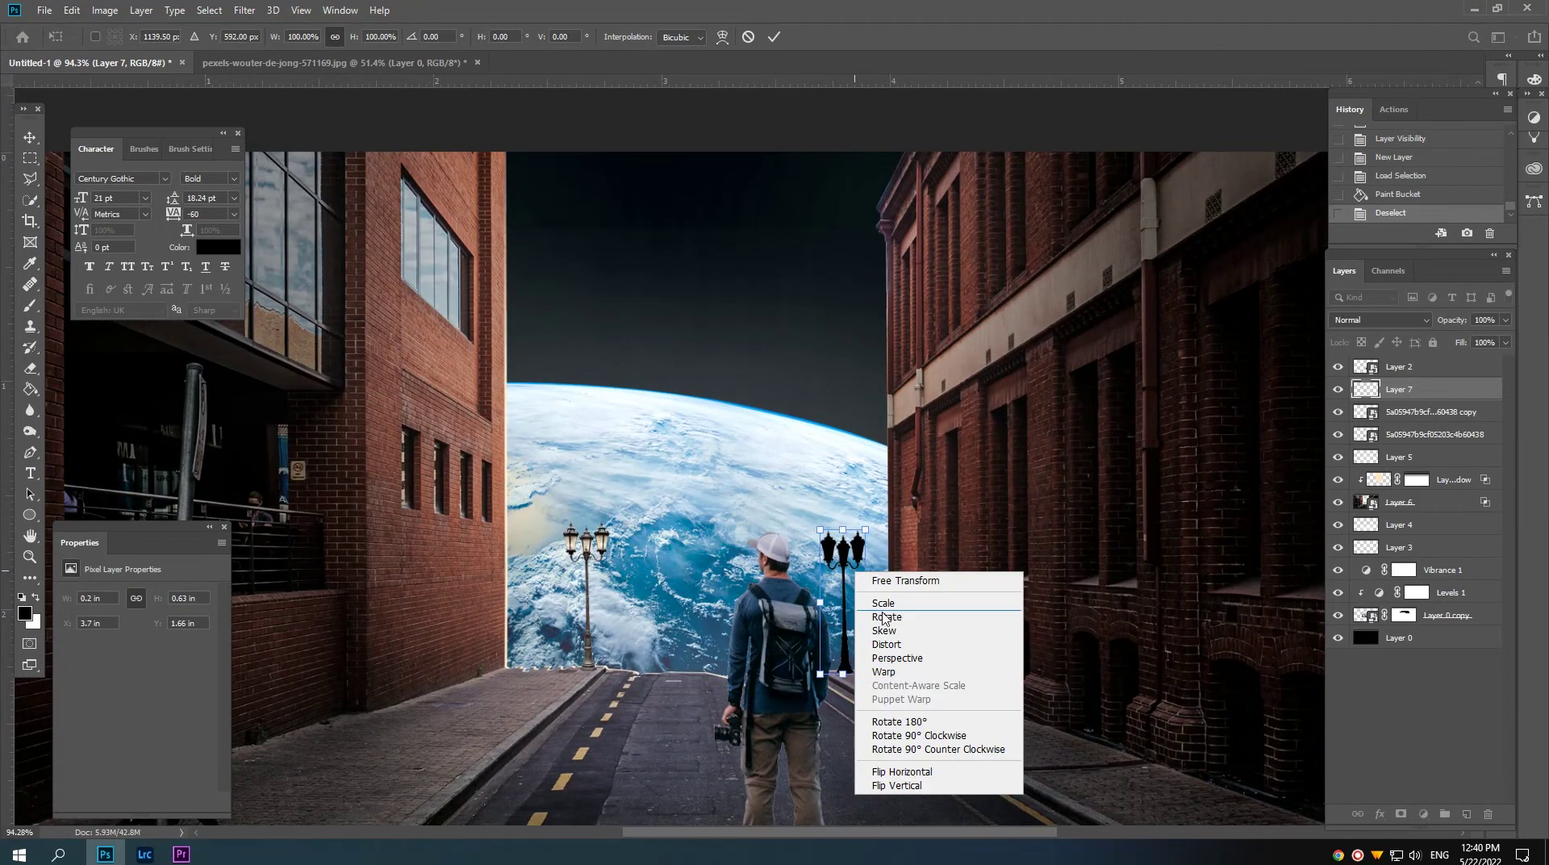
{"action": "left_click", "coordinate": [911, 787]}
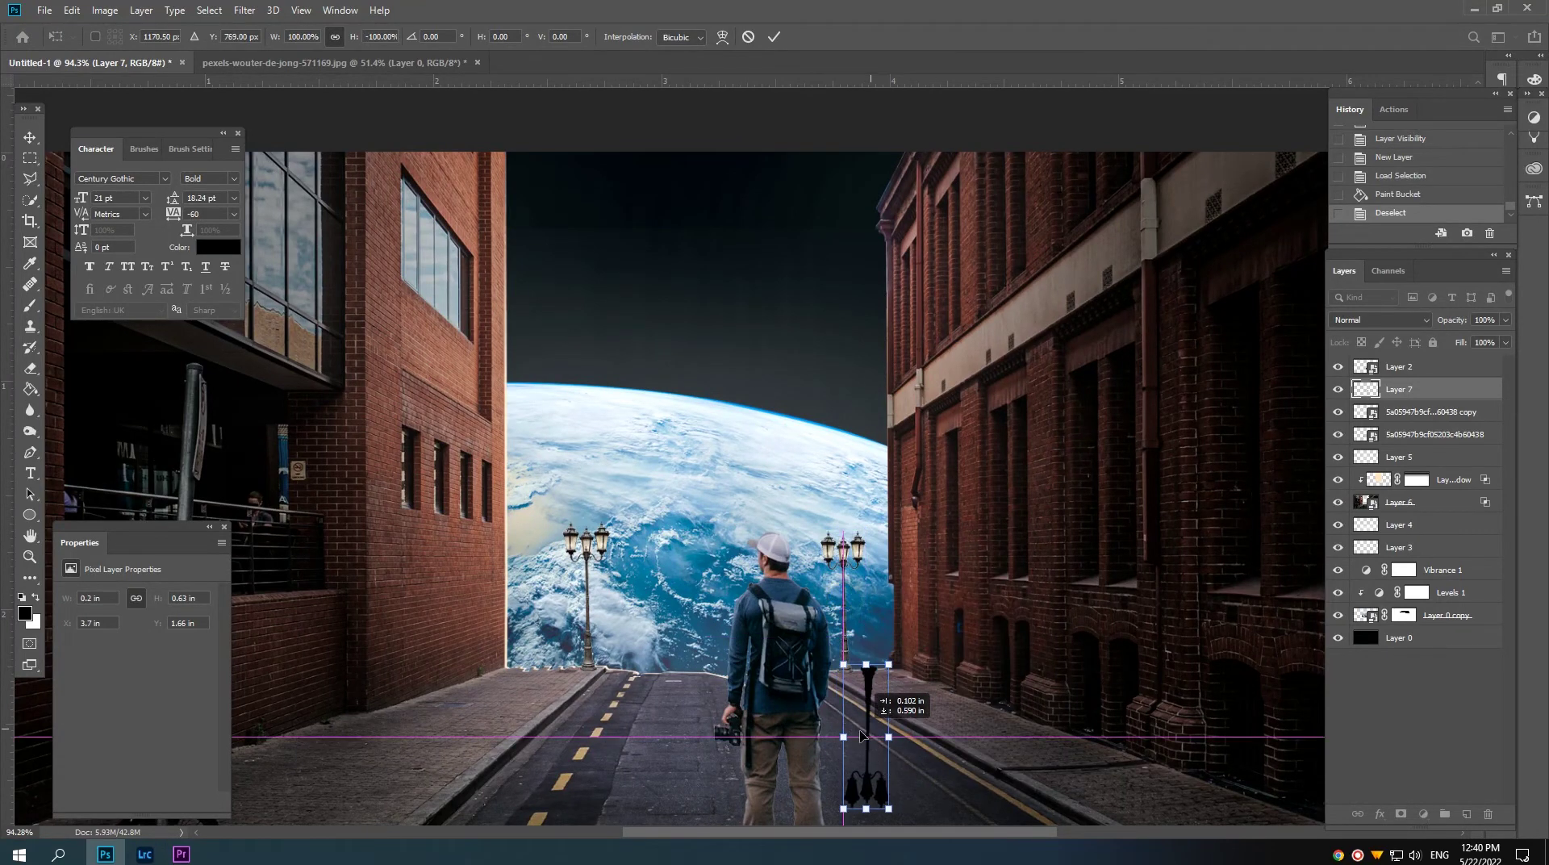
{"action": "left_click_drag", "start_coordinate": [843, 601], "coordinate": [843, 732]}
{"action": "mouse_move", "coordinate": [875, 823]}
{"action": "left_mouse_down"}
{"action": "mouse_move", "coordinate": [851, 669]}
{"action": "mouse_move", "coordinate": [905, 619]}
{"action": "left_mouse_up"}
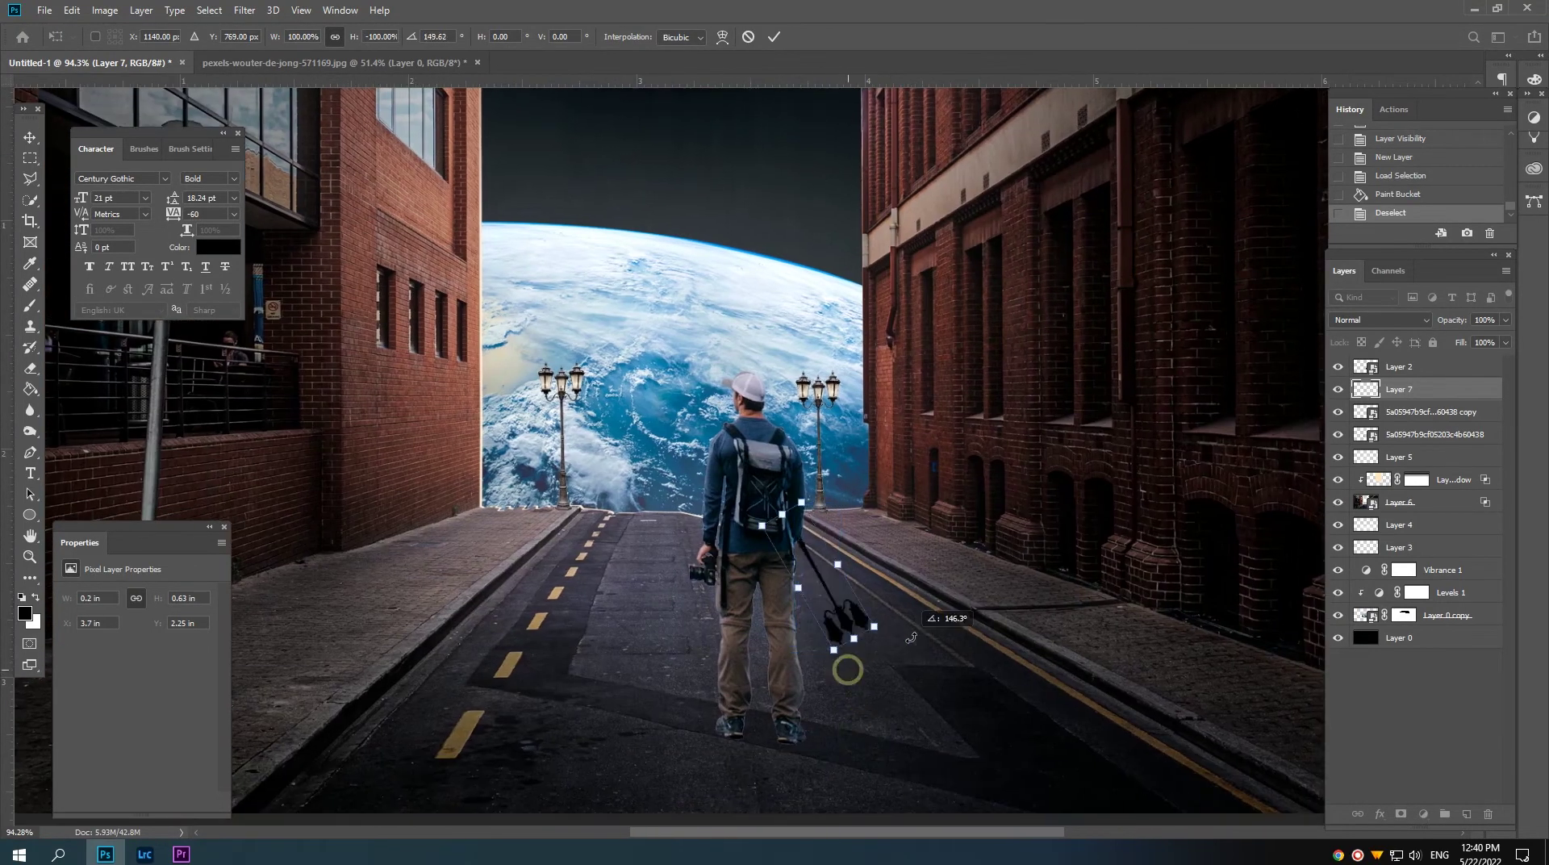
{"action": "mouse_move", "coordinate": [827, 580]}
{"action": "left_mouse_down"}
{"action": "mouse_move", "coordinate": [875, 566]}
{"action": "mouse_move", "coordinate": [908, 580]}
{"action": "left_mouse_up"}
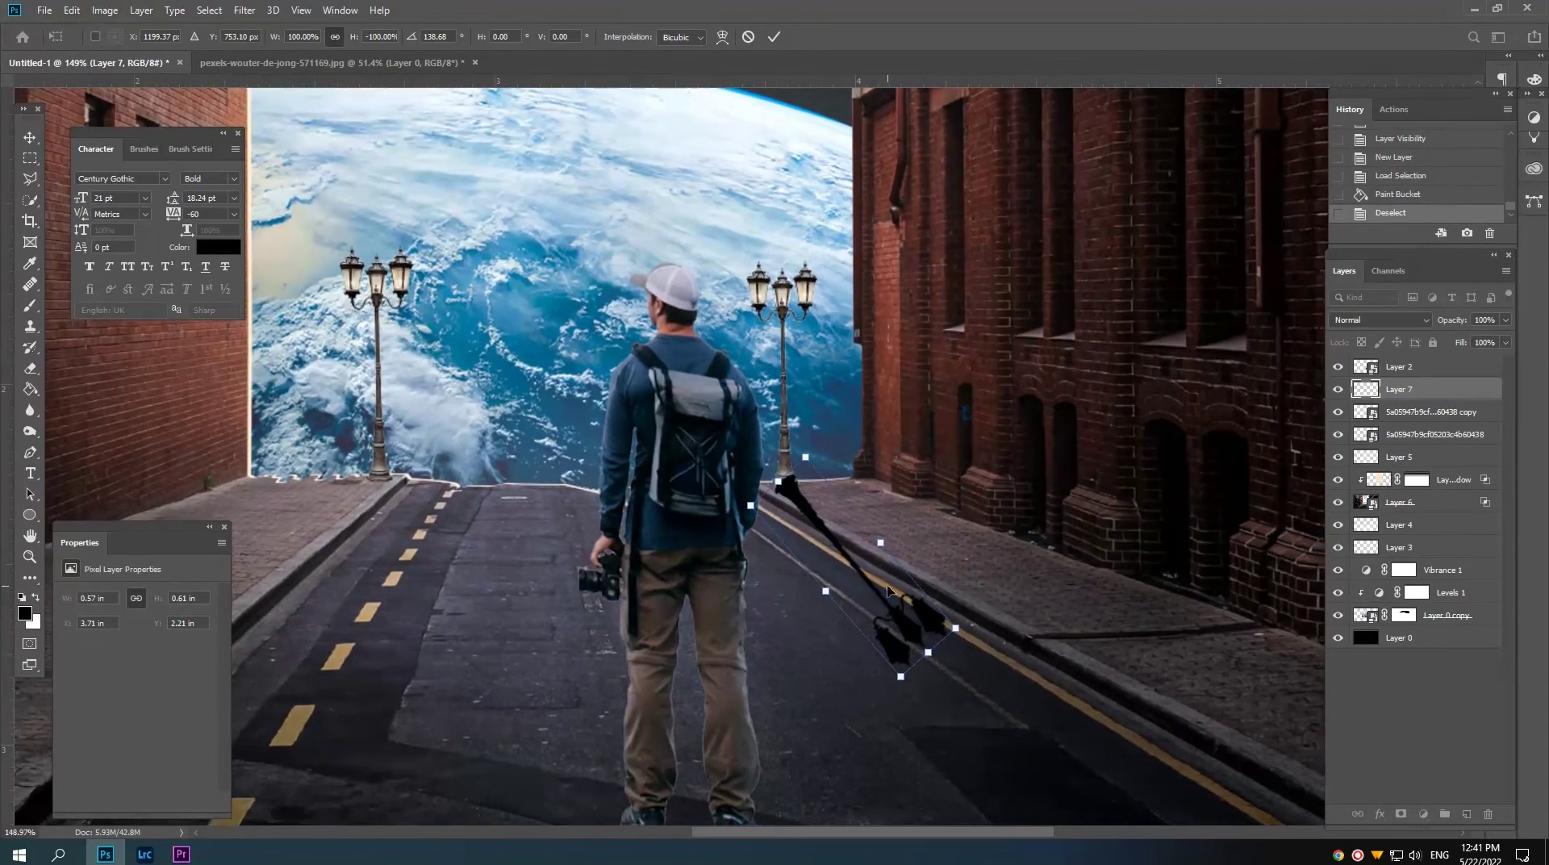
Step: Skew and distort the shadow so its far end stretches out across the road
{"action": "right_click", "coordinate": [872, 601]}
{"action": "left_click", "coordinate": [906, 682]}
{"action": "left_click_drag", "start_coordinate": [902, 679], "coordinate": [900, 676]}
{"action": "right_click", "coordinate": [900, 677]}
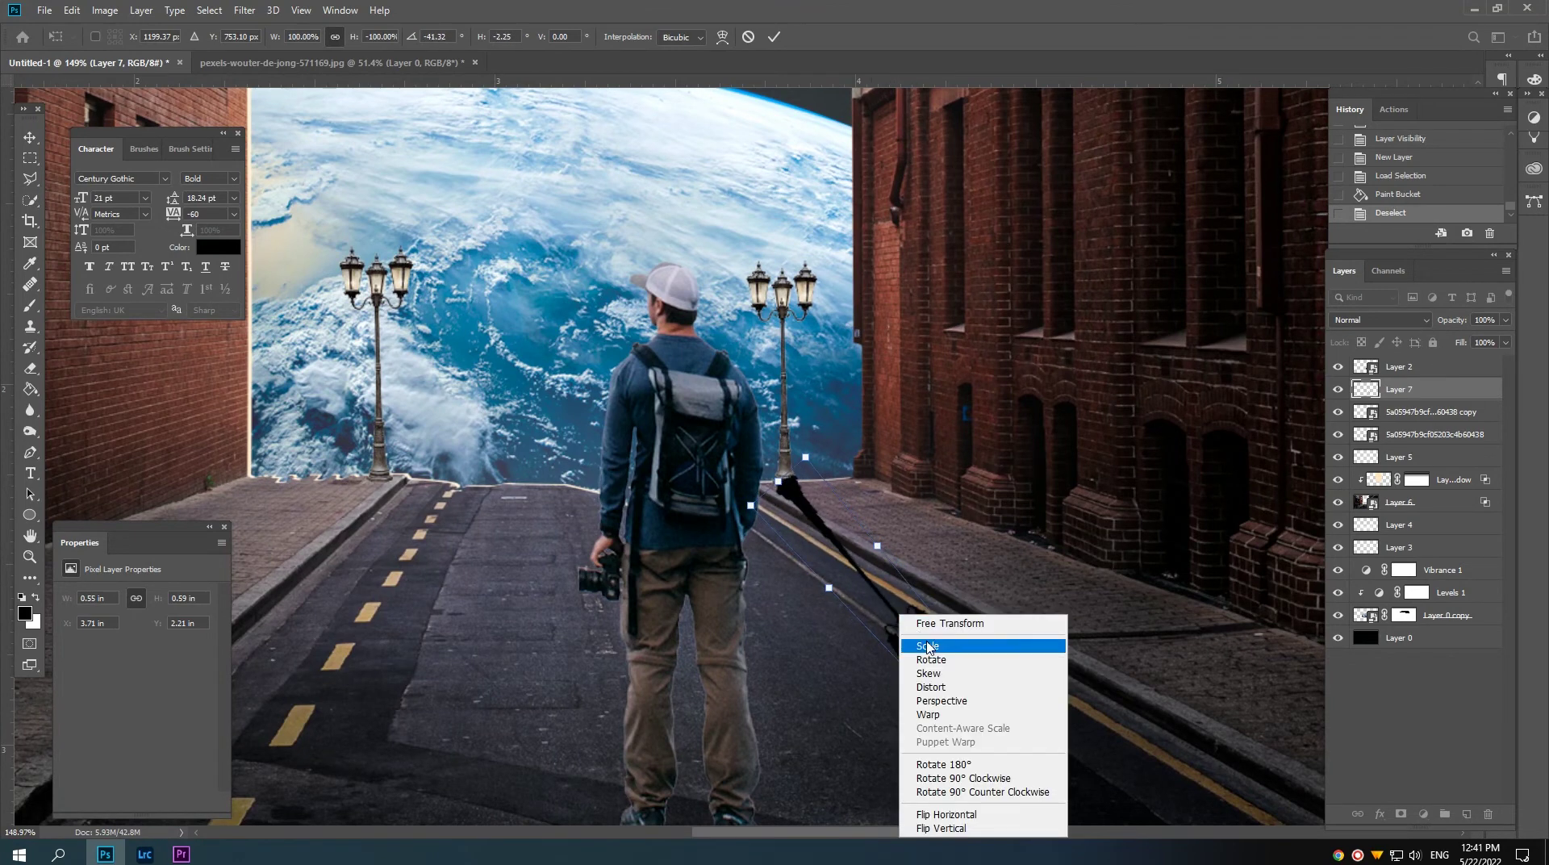
{"action": "left_click", "coordinate": [939, 689]}
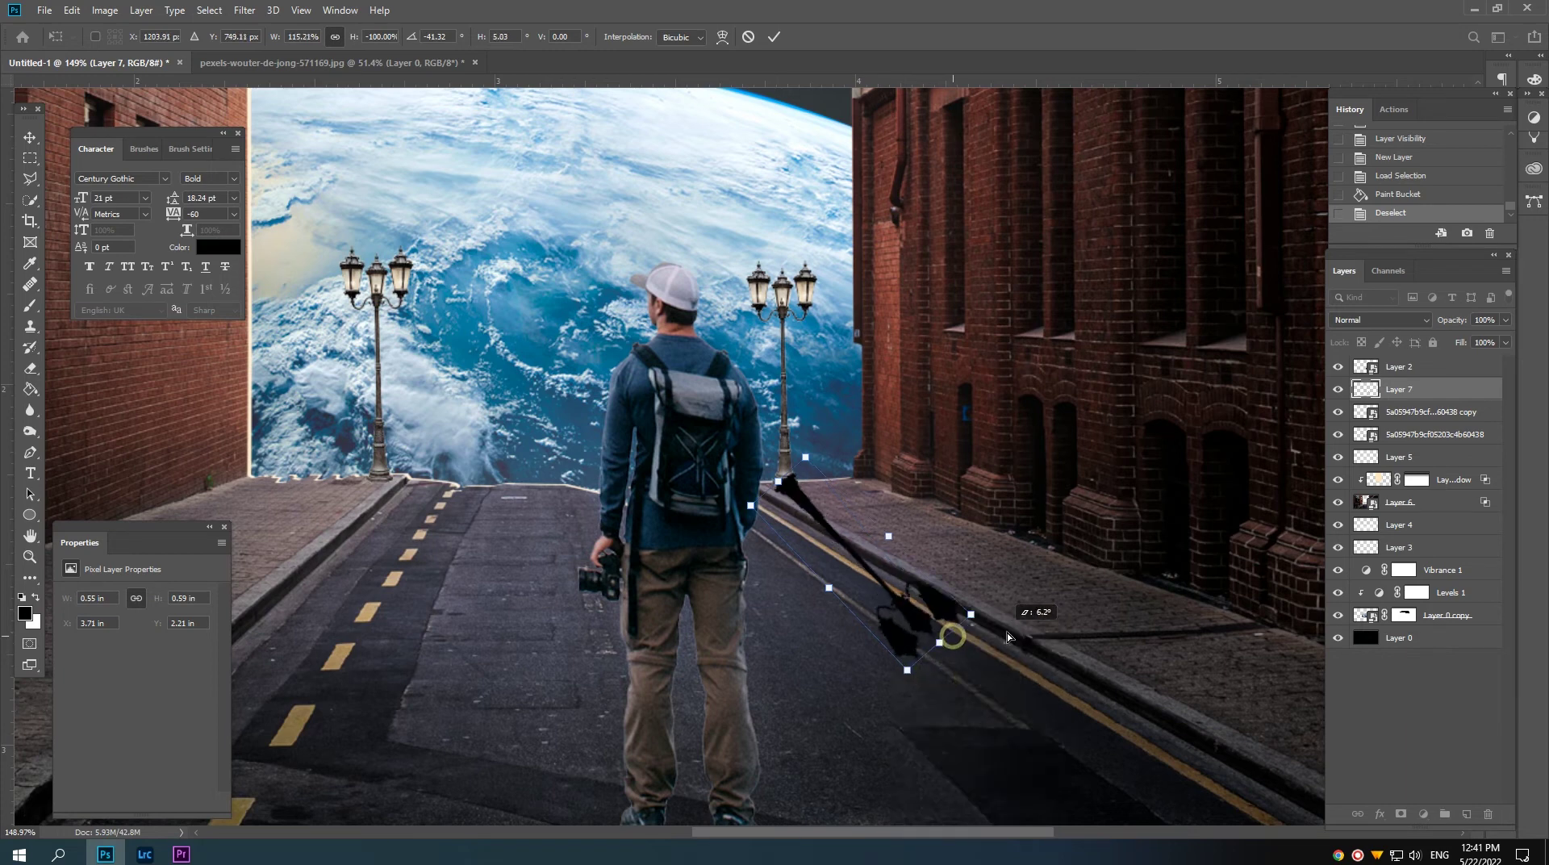
{"action": "left_click_drag", "start_coordinate": [949, 634], "coordinate": [1002, 586]}
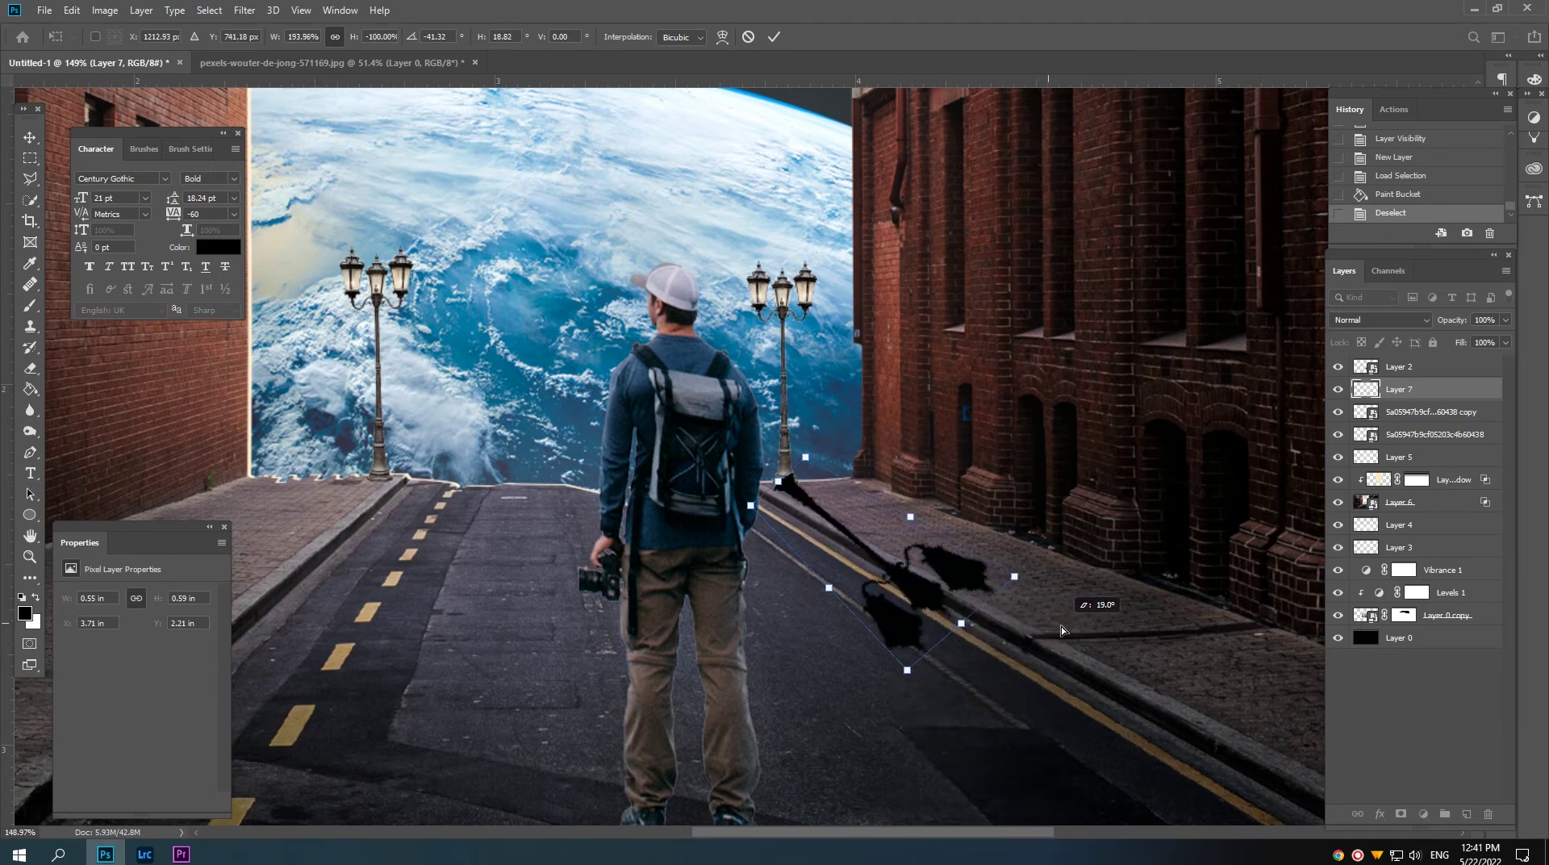
{"action": "left_click_drag", "start_coordinate": [1039, 635], "coordinate": [1065, 633]}
{"action": "mouse_move", "coordinate": [807, 473]}
{"action": "left_mouse_down"}
{"action": "mouse_move", "coordinate": [751, 503]}
{"action": "mouse_move", "coordinate": [740, 489]}
{"action": "left_mouse_up"}
Step: Extend the shadow toward the right pavement, apply it, and move Layer 7 below the lamp layers
{"action": "right_click", "coordinate": [885, 518]}
{"action": "left_click", "coordinate": [908, 597]}
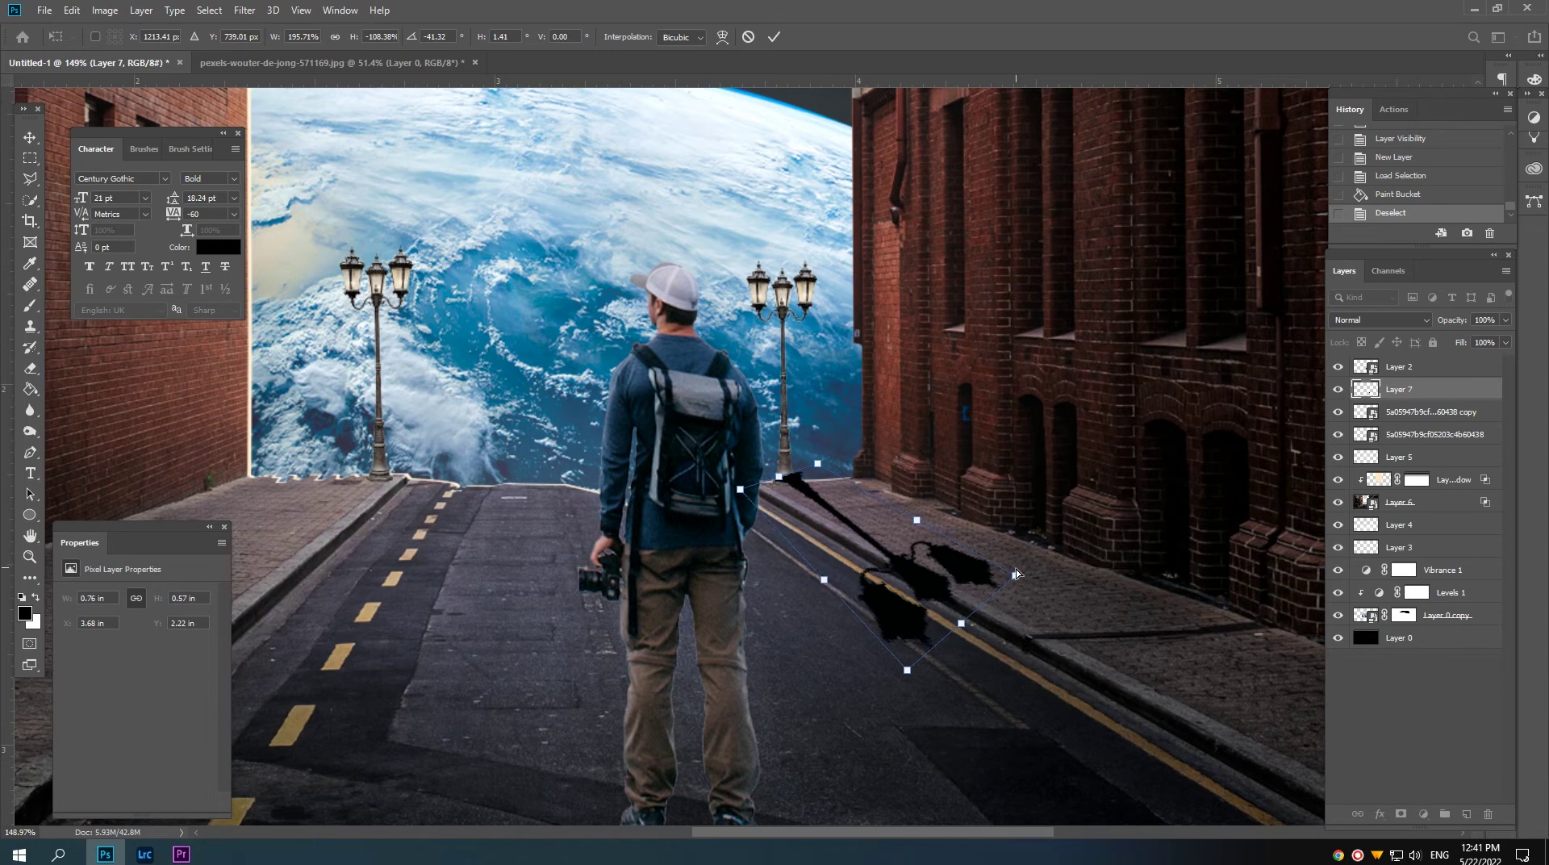
{"action": "left_click_drag", "start_coordinate": [1014, 579], "coordinate": [1046, 648]}
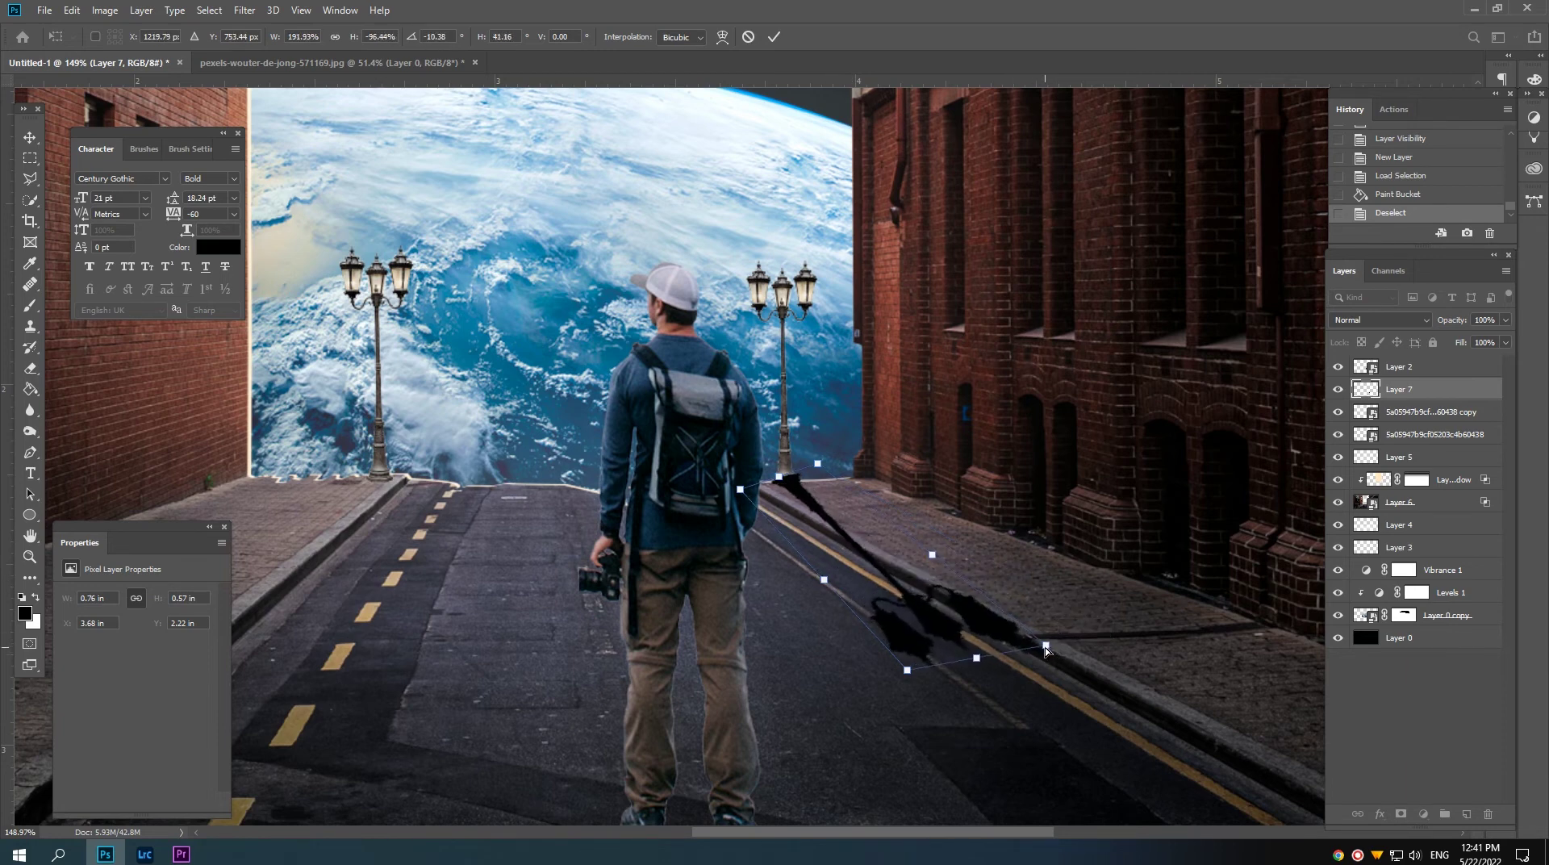
{"action": "left_click_drag", "start_coordinate": [817, 466], "coordinate": [739, 485]}
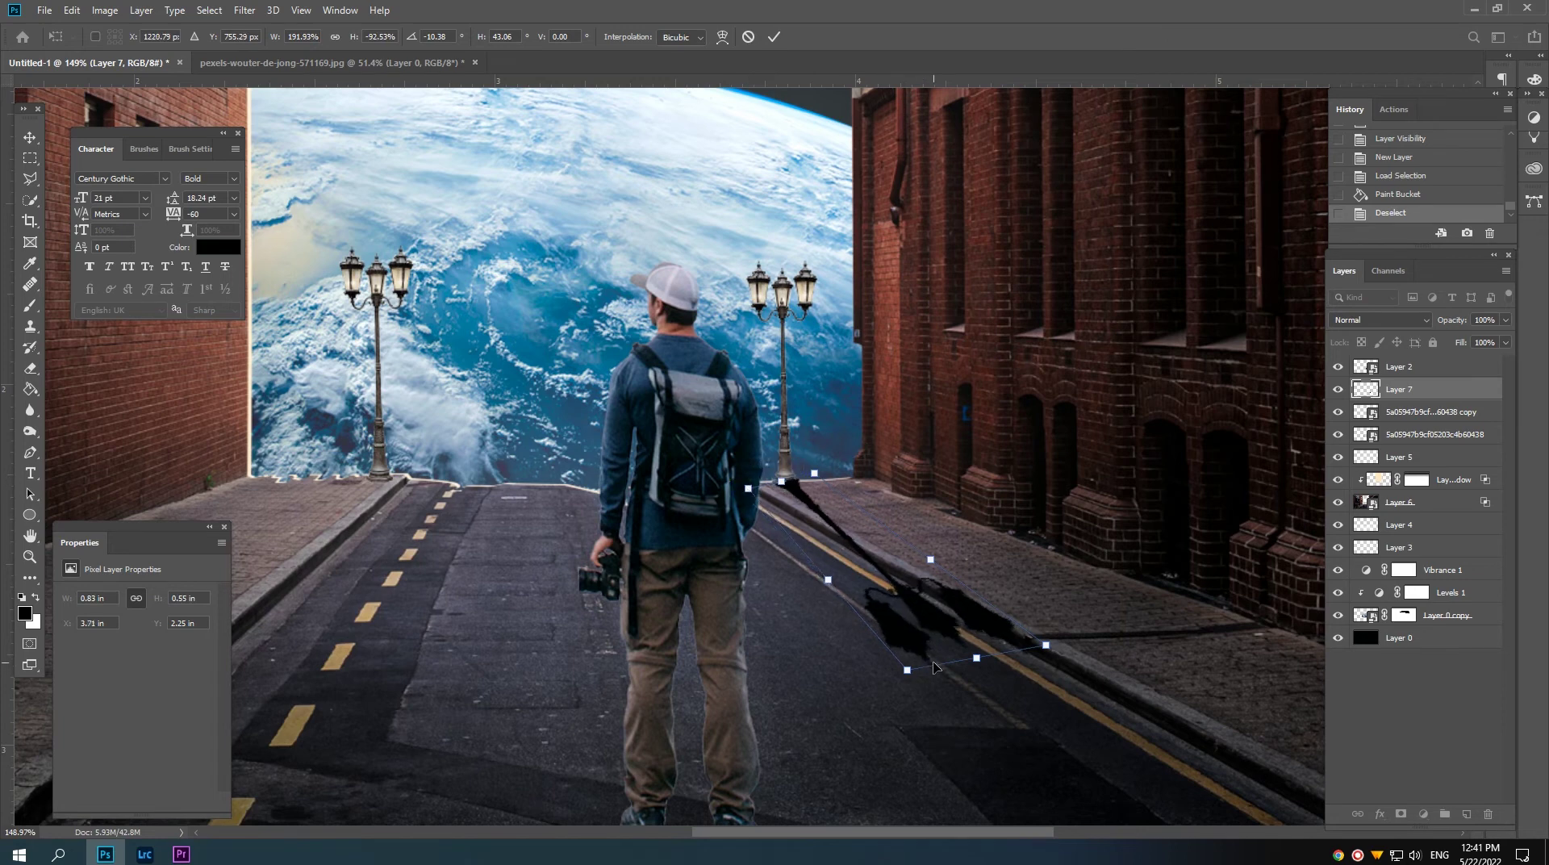
{"action": "left_click_drag", "start_coordinate": [910, 671], "coordinate": [899, 656]}
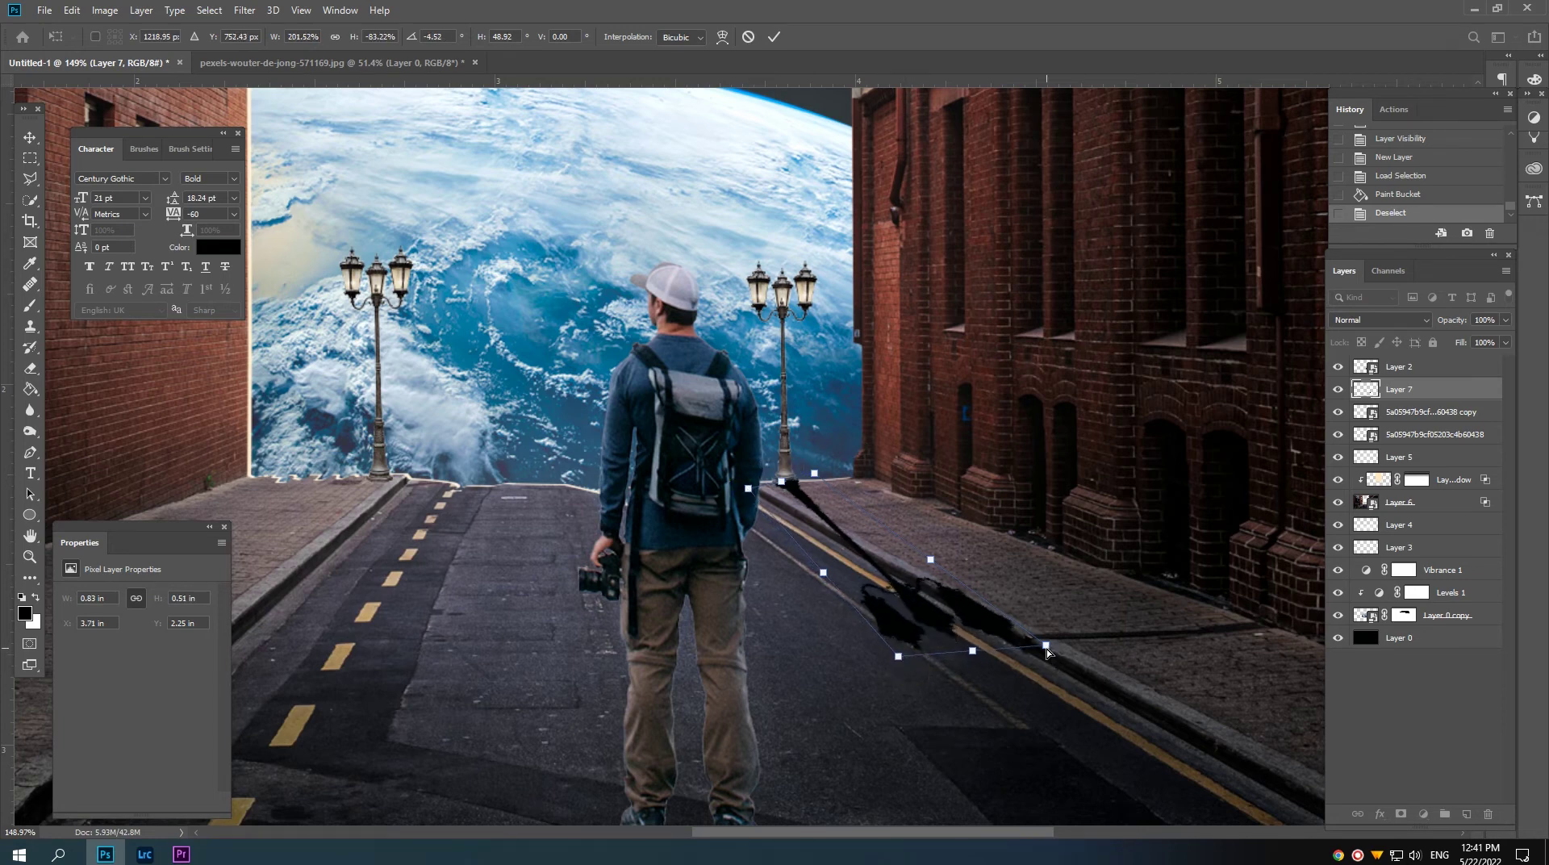
{"action": "left_click_drag", "start_coordinate": [1047, 651], "coordinate": [1100, 678]}
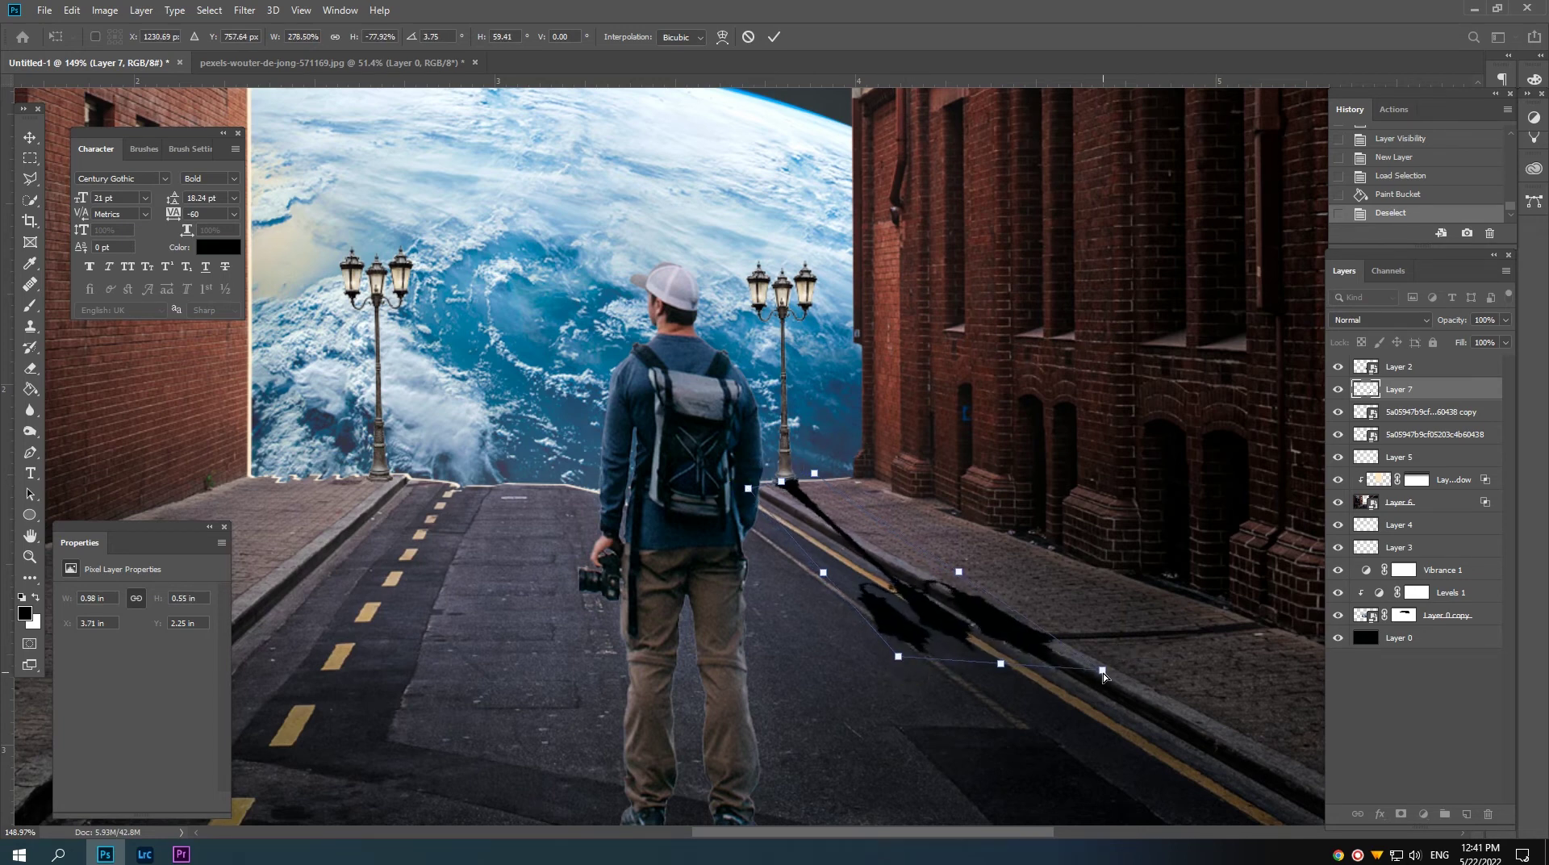
{"action": "key", "text": "Return"}
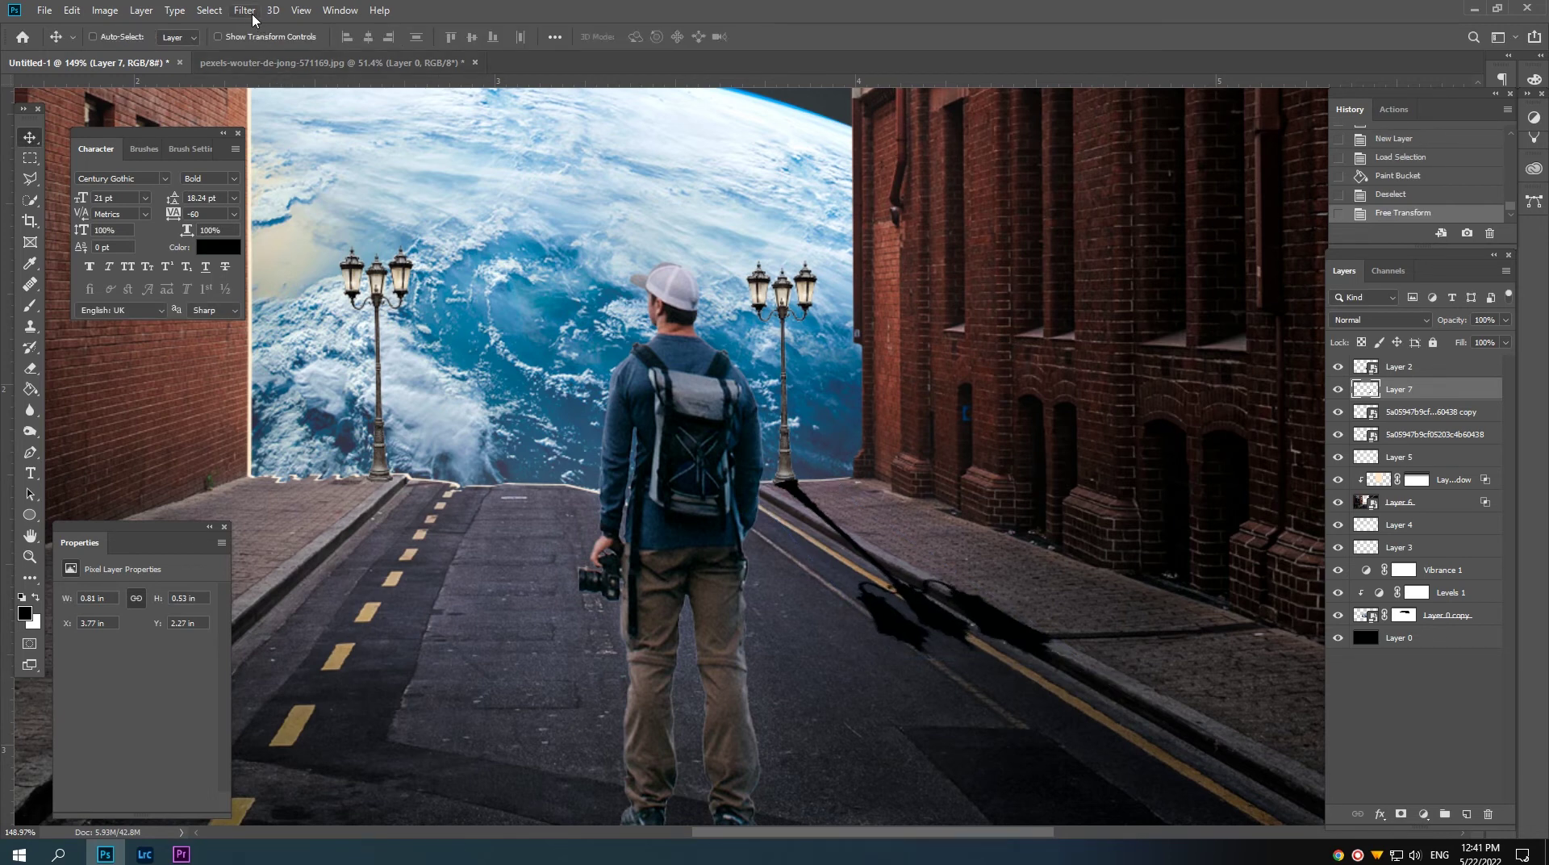
{"action": "left_click_drag", "start_coordinate": [1342, 389], "coordinate": [1342, 448]}
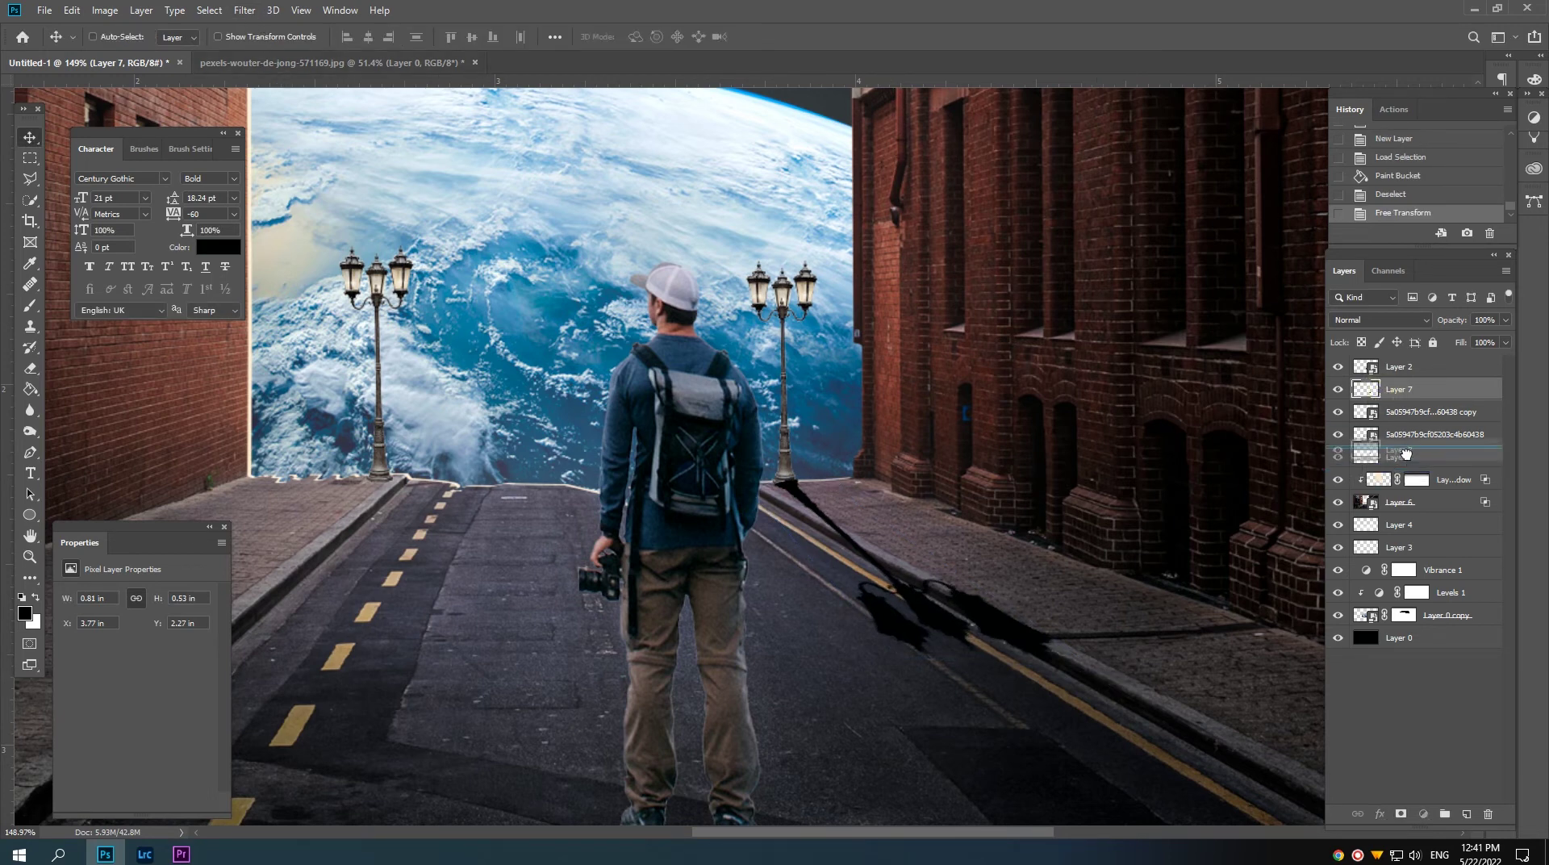
Step: Apply a 15 px Tilt-Shift blur centred on the shadow's base and tilted along the road
{"action": "left_click", "coordinate": [244, 10]}
{"action": "mouse_move", "coordinate": [278, 194]}
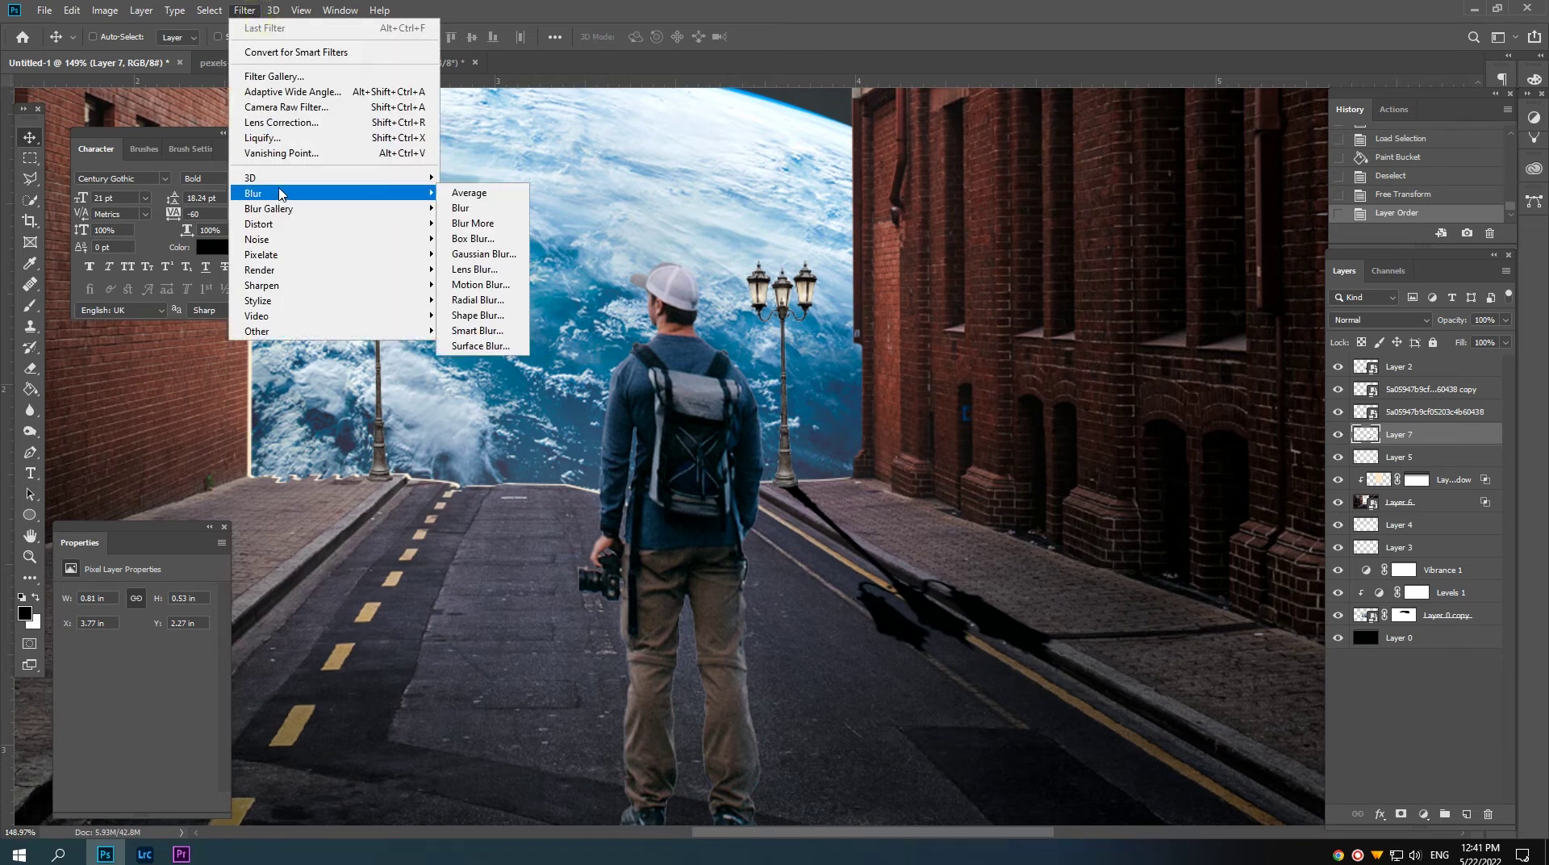
{"action": "left_click", "coordinate": [486, 230]}
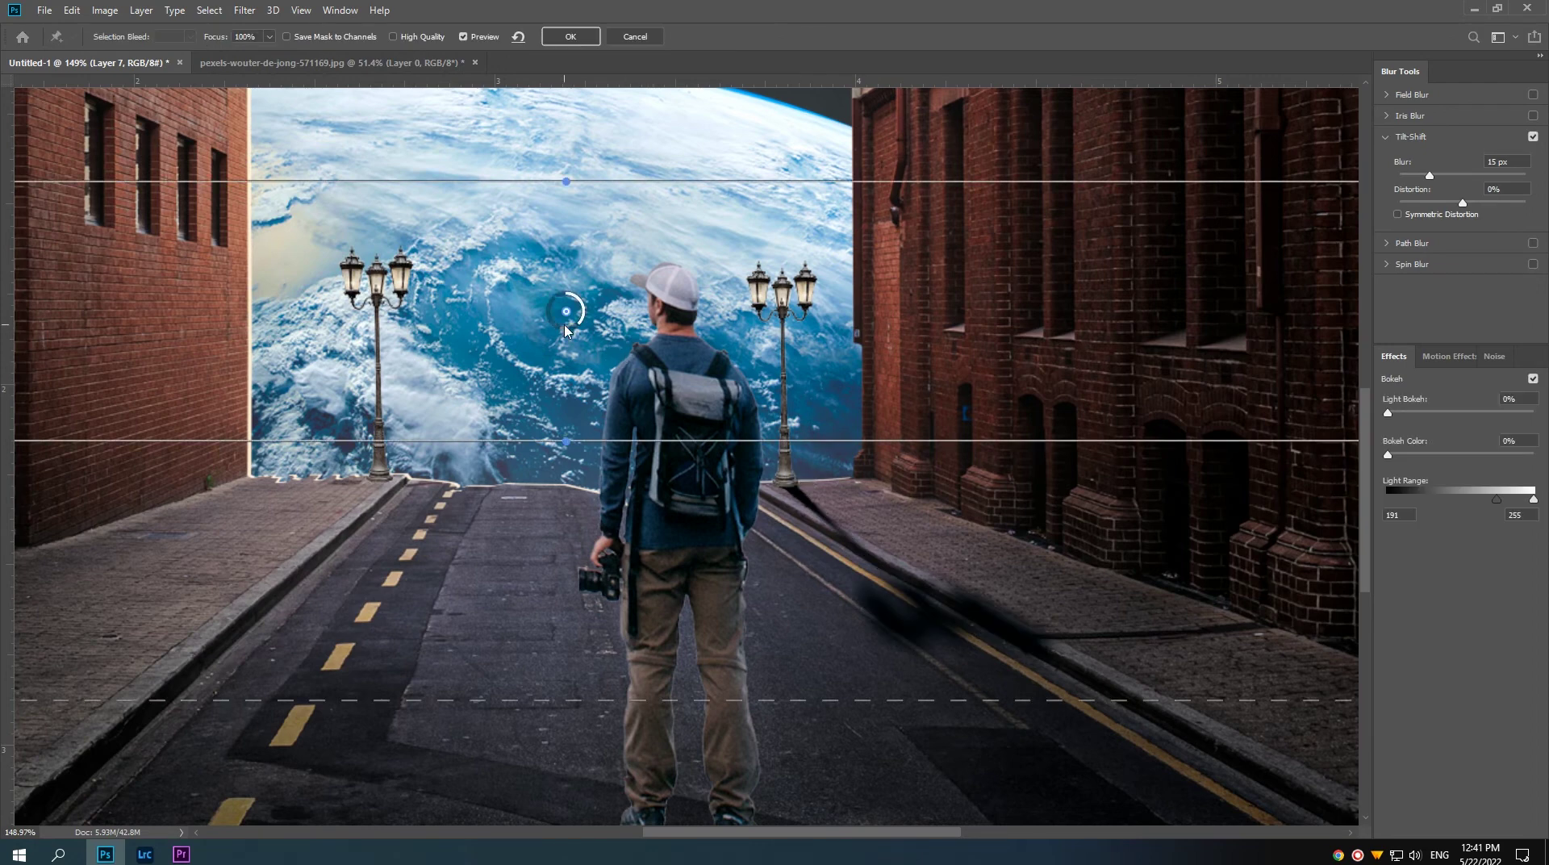
{"action": "left_click_drag", "start_coordinate": [566, 312], "coordinate": [787, 478]}
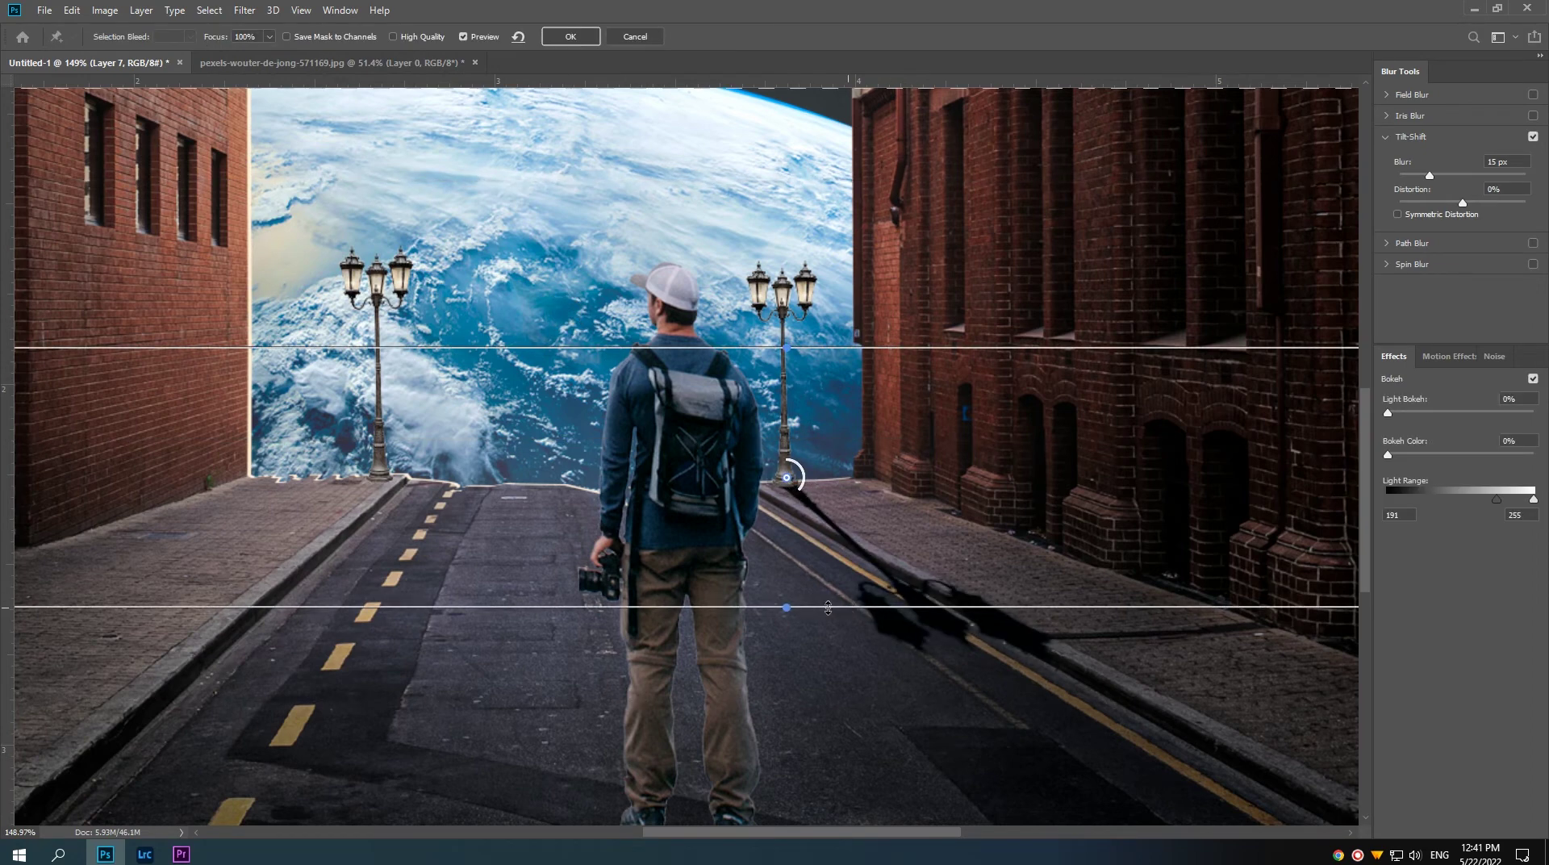
{"action": "left_click_drag", "start_coordinate": [786, 607], "coordinate": [763, 529]}
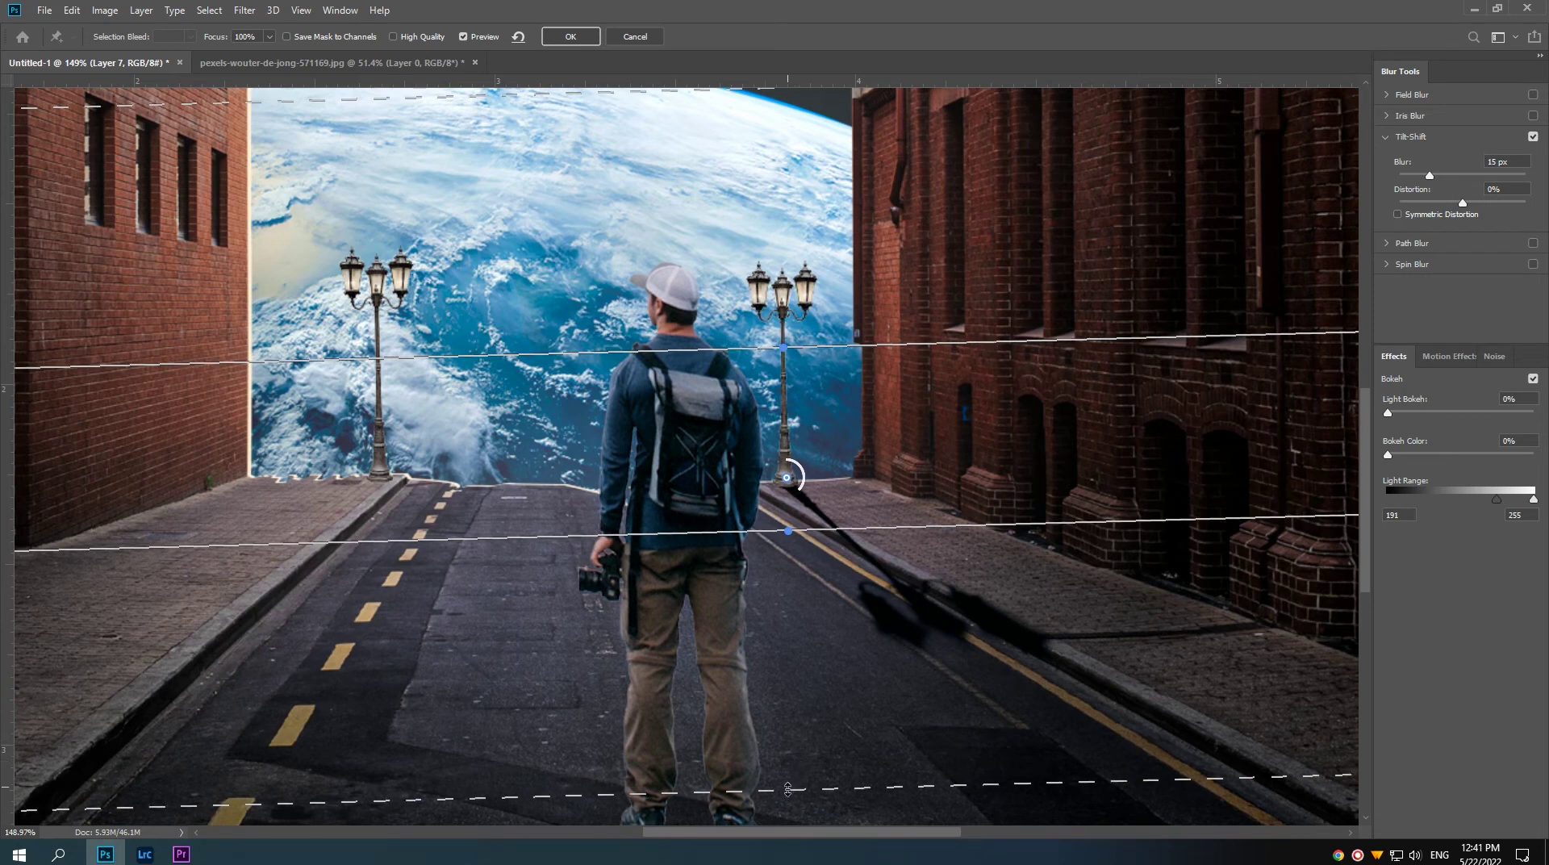
{"action": "left_click_drag", "start_coordinate": [786, 727], "coordinate": [787, 634]}
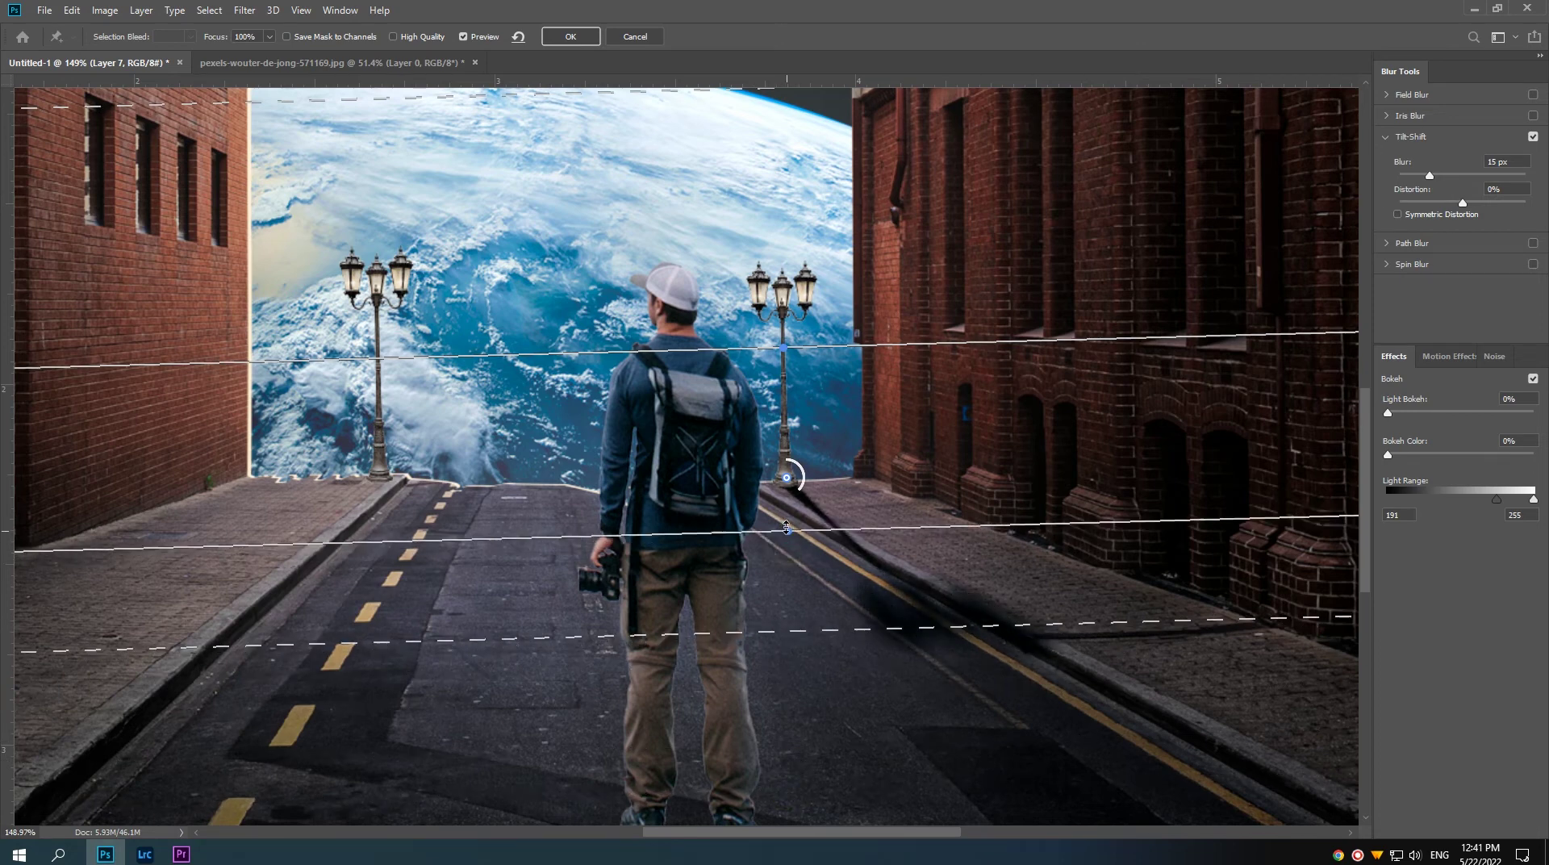
{"action": "left_click_drag", "start_coordinate": [789, 534], "coordinate": [786, 514]}
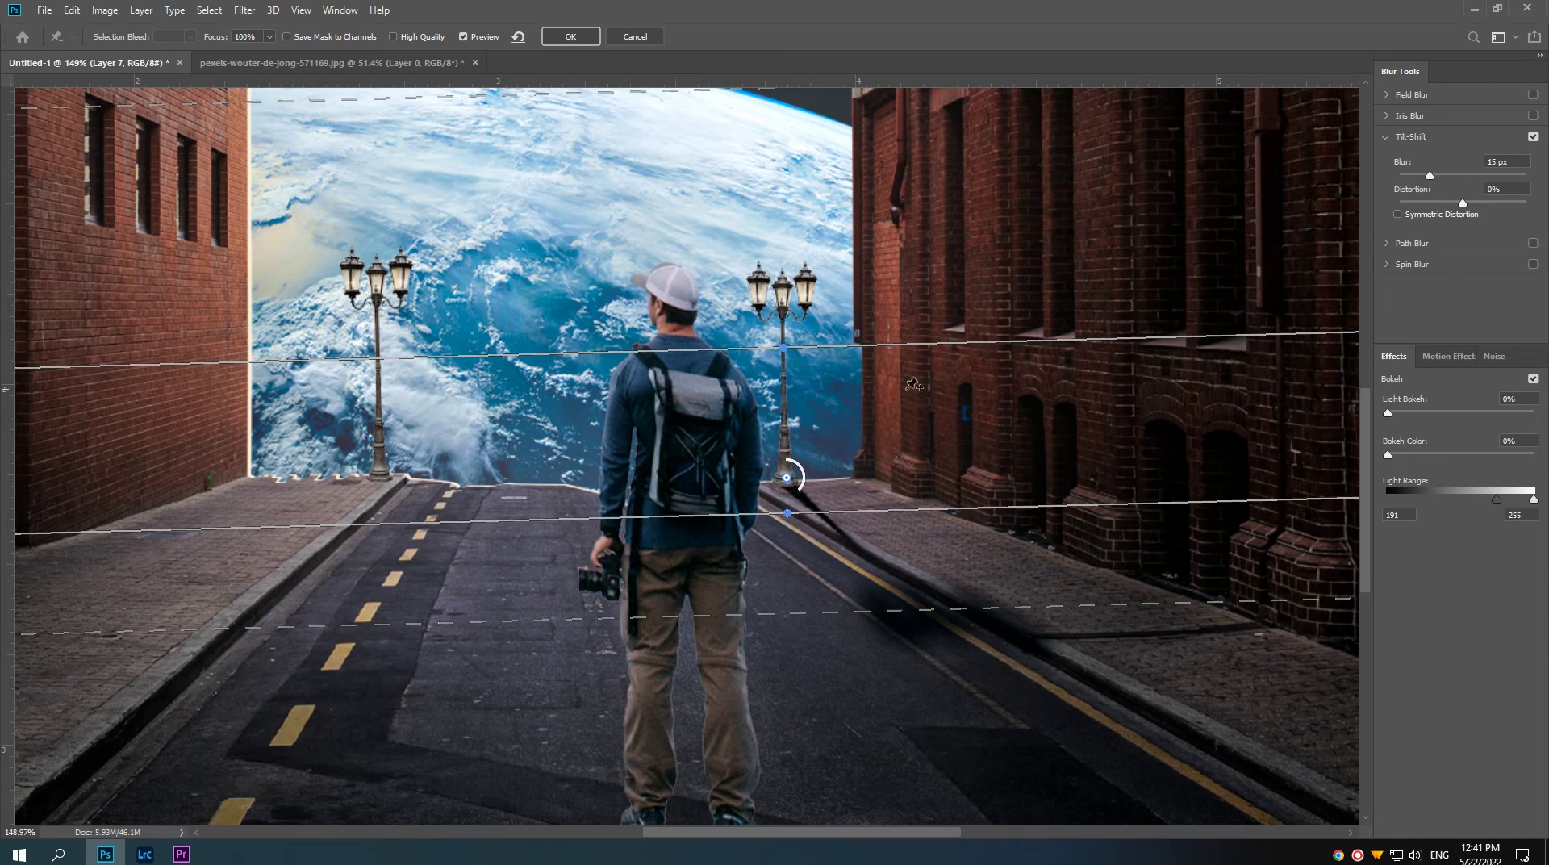
{"action": "left_click", "coordinate": [571, 36]}
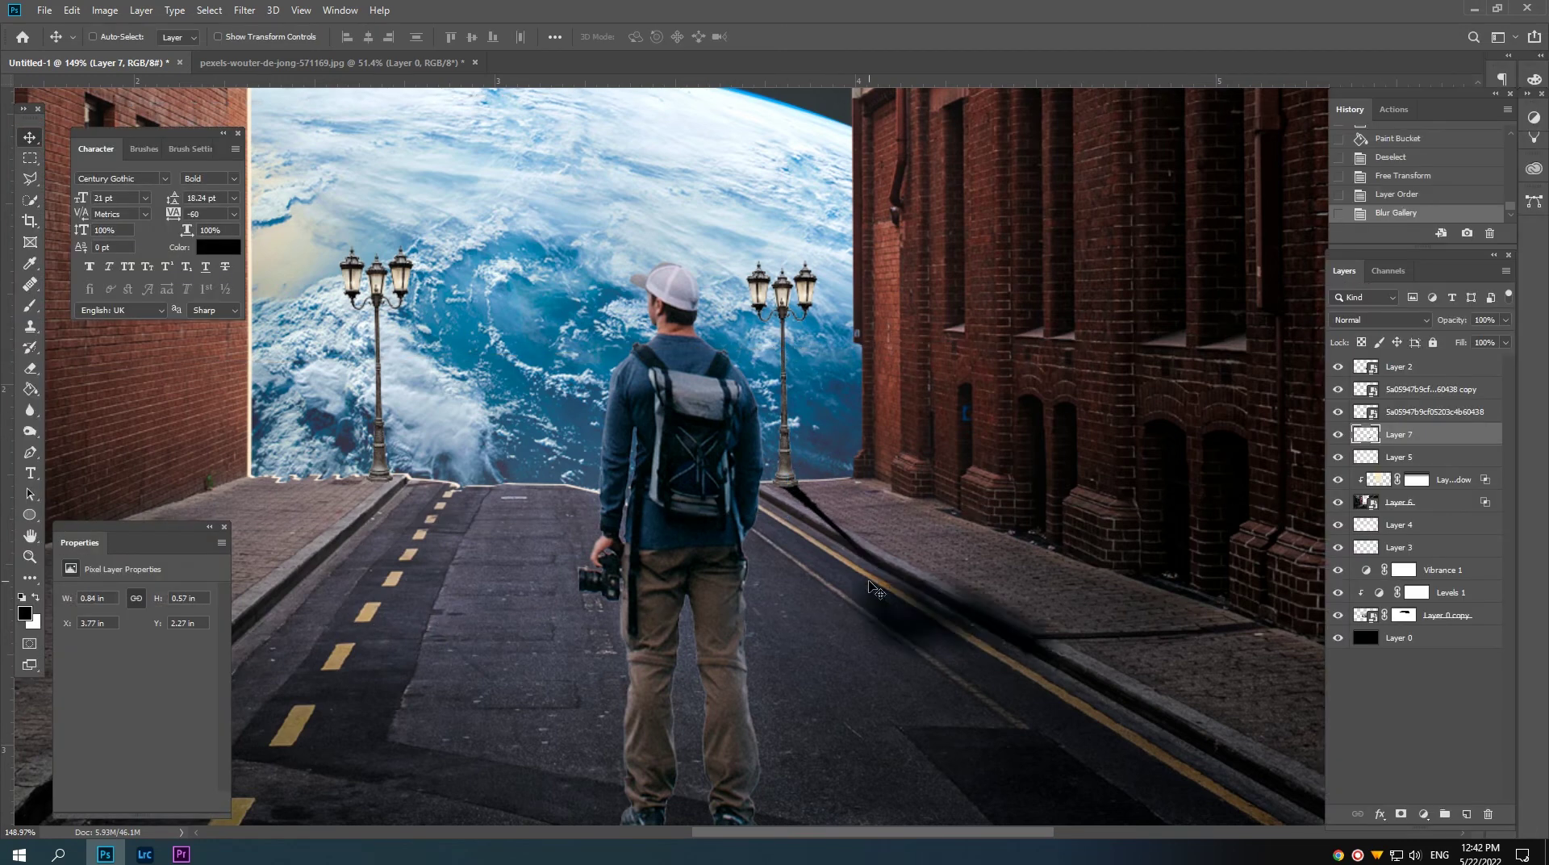
Step: Duplicate the shadow layer, hide the copy, and lower Layer 7's opacity
{"action": "scroll", "coordinate": [885, 575], "scroll_direction": "down", "scroll_amount": 5}
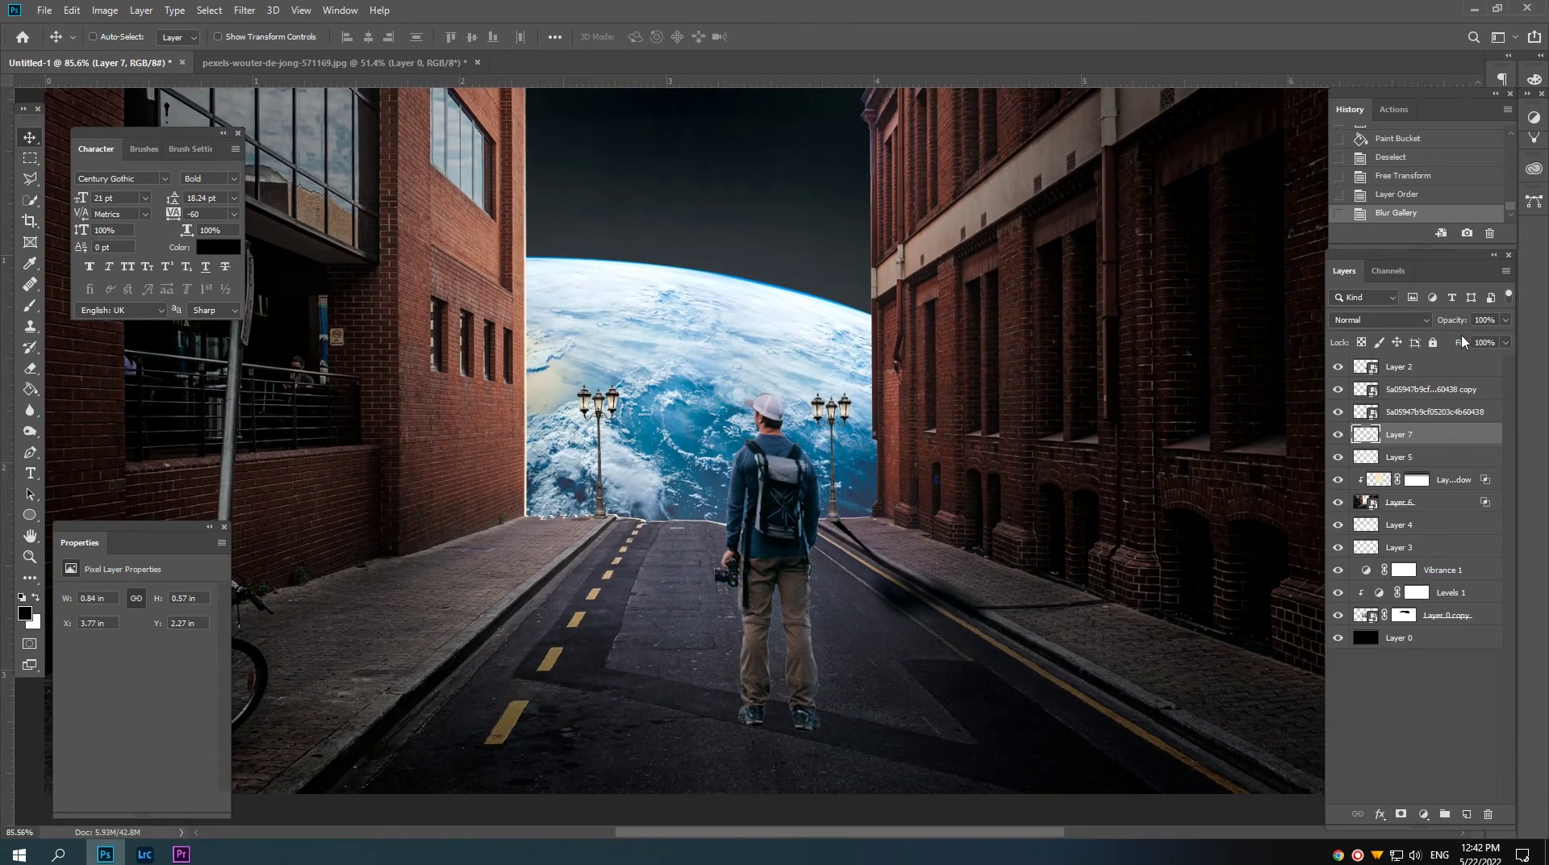
{"action": "scroll", "coordinate": [893, 550], "scroll_direction": "up", "scroll_amount": 3}
{"action": "scroll", "coordinate": [913, 571], "scroll_direction": "up", "scroll_amount": 2}
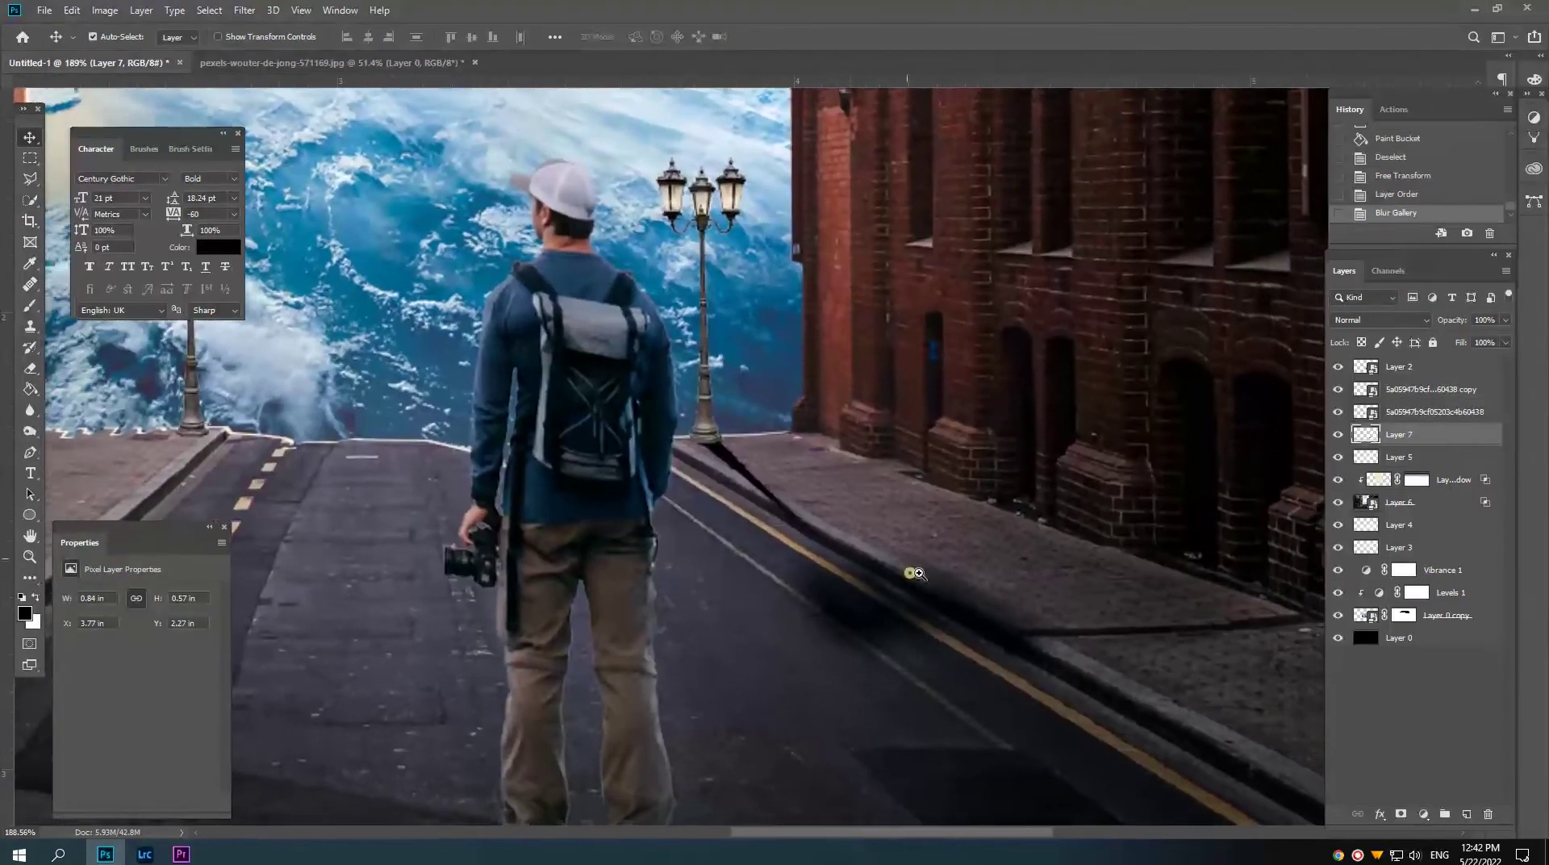
{"action": "left_click_drag", "start_coordinate": [1389, 436], "coordinate": [1467, 814]}
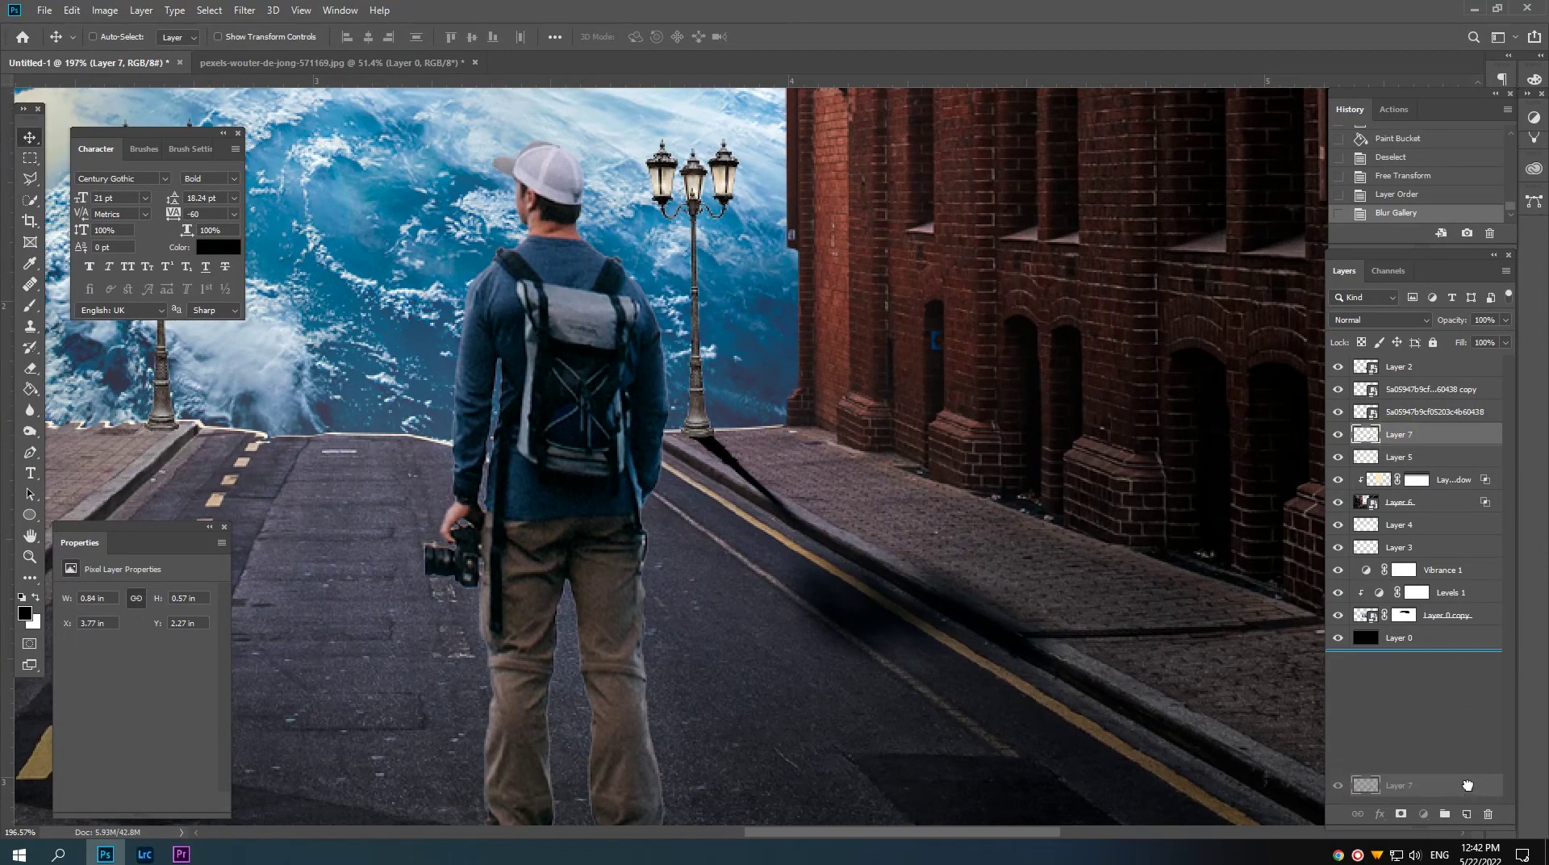
{"action": "left_click", "coordinate": [1338, 434]}
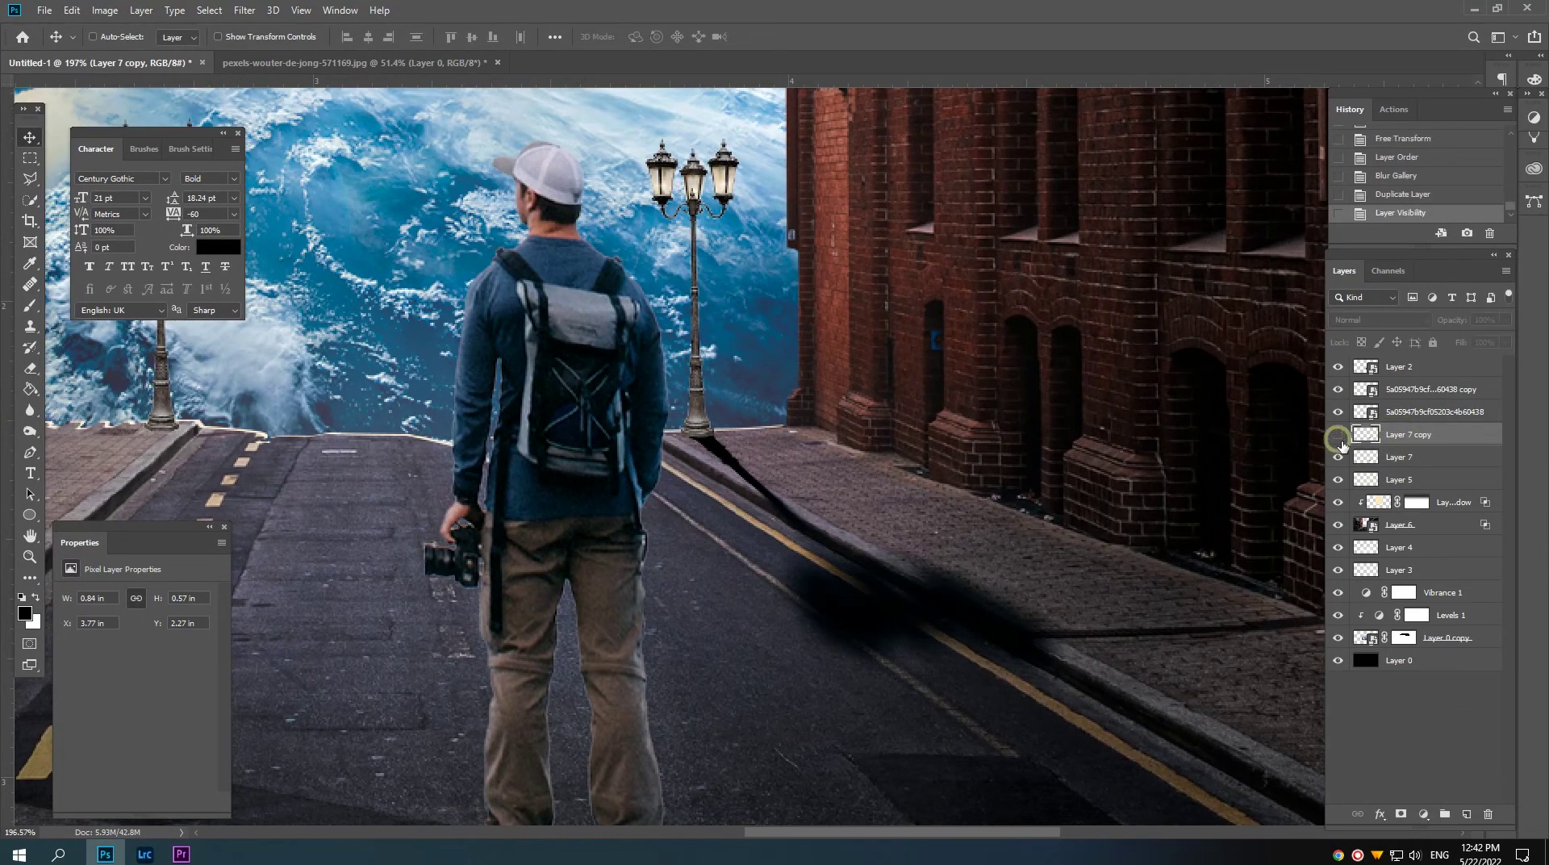
{"action": "left_click", "coordinate": [1400, 456]}
{"action": "left_click_drag", "start_coordinate": [1448, 319], "coordinate": [1431, 323]}
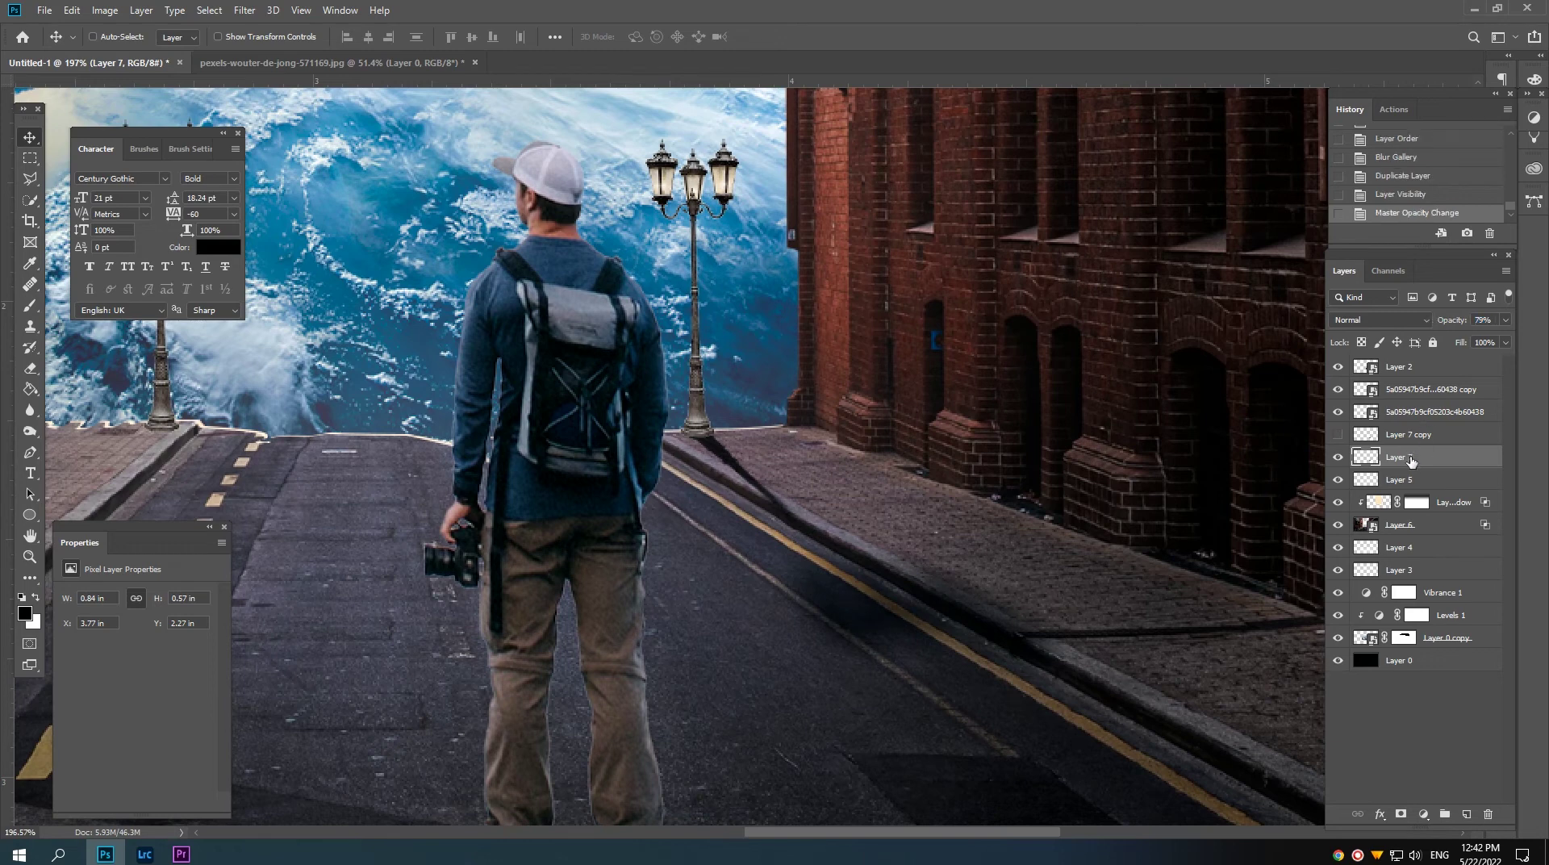
Step: Delete Layer 7 copy and add a new empty Layer 8
{"action": "left_click", "coordinate": [1404, 432]}
{"action": "key", "text": "Delete"}
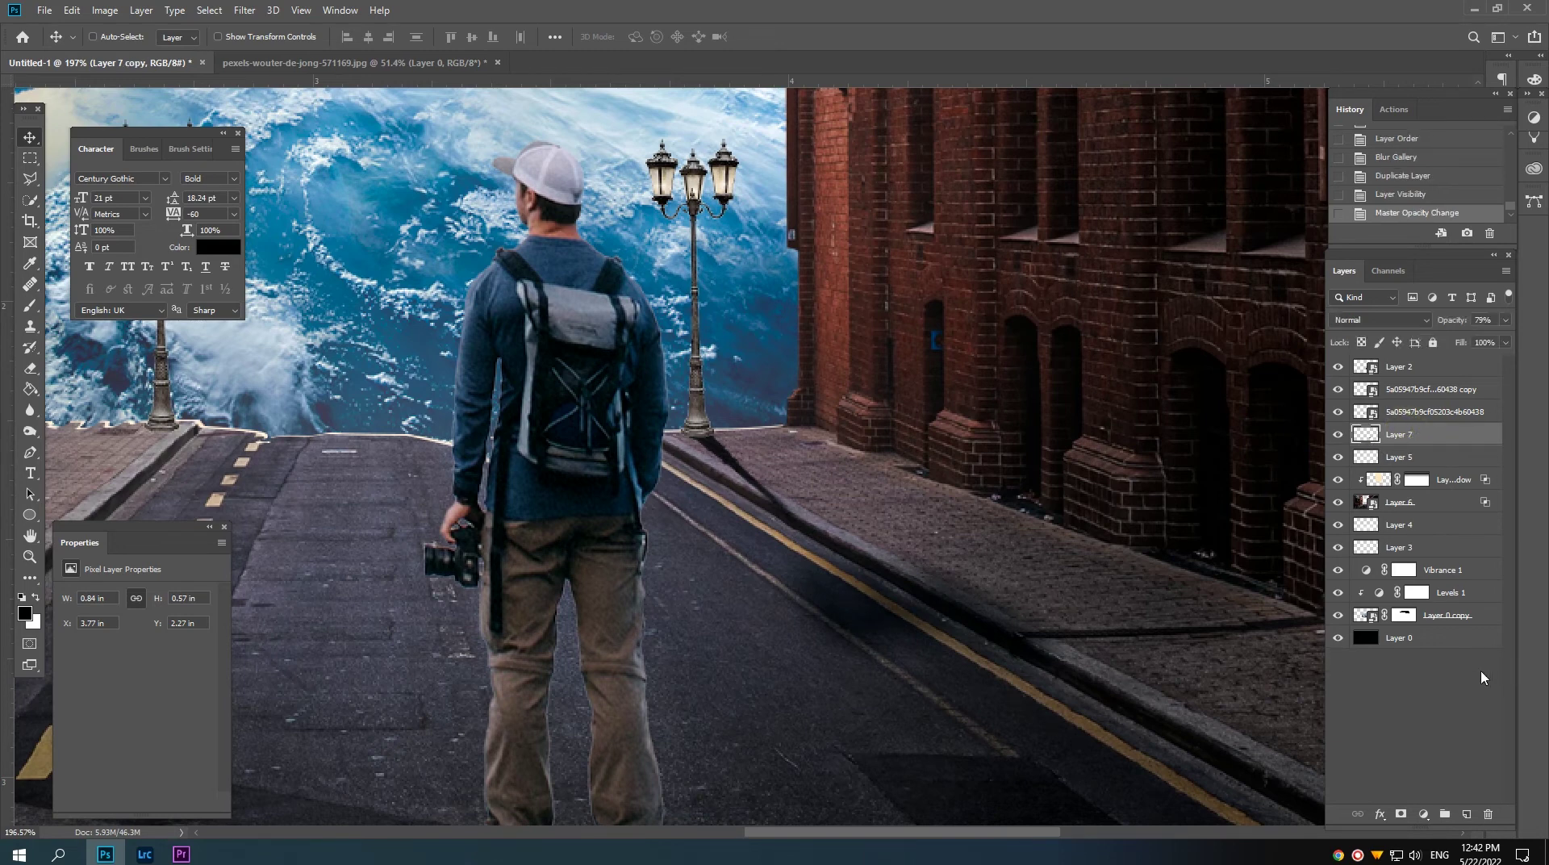
{"action": "left_click", "coordinate": [1467, 814]}
{"action": "scroll", "coordinate": [656, 428], "scroll_direction": "up", "scroll_amount": 4}
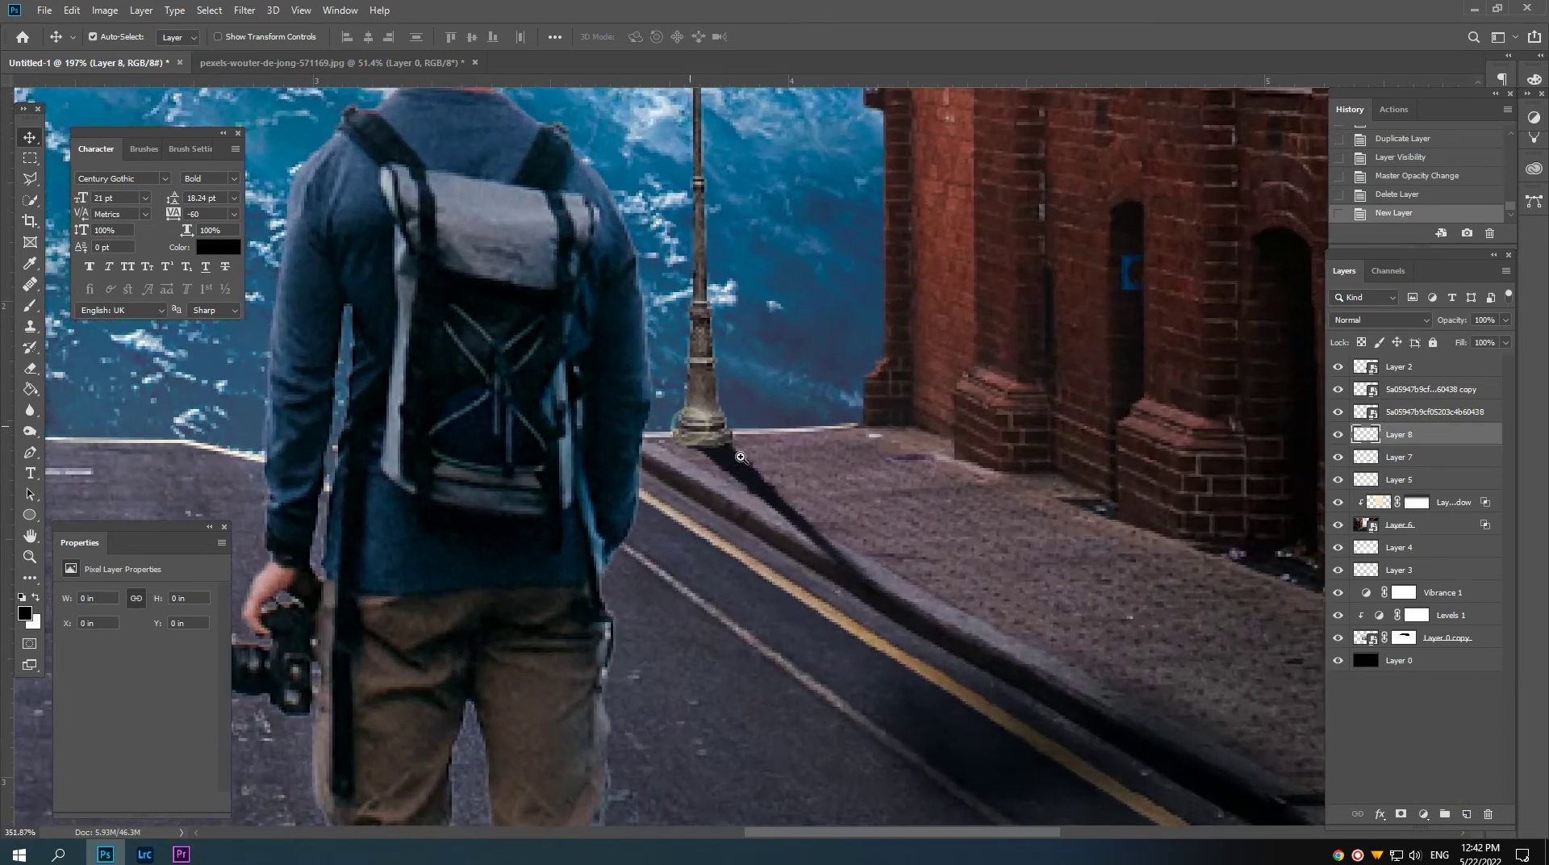
{"action": "scroll", "coordinate": [726, 452], "scroll_direction": "up", "scroll_amount": 2}
{"action": "scroll", "coordinate": [747, 458], "scroll_direction": "down", "scroll_amount": 1}
Step: Paint darker shading at the lamp base using a small soft elliptical brush at 30%
{"action": "left_click", "coordinate": [30, 305]}
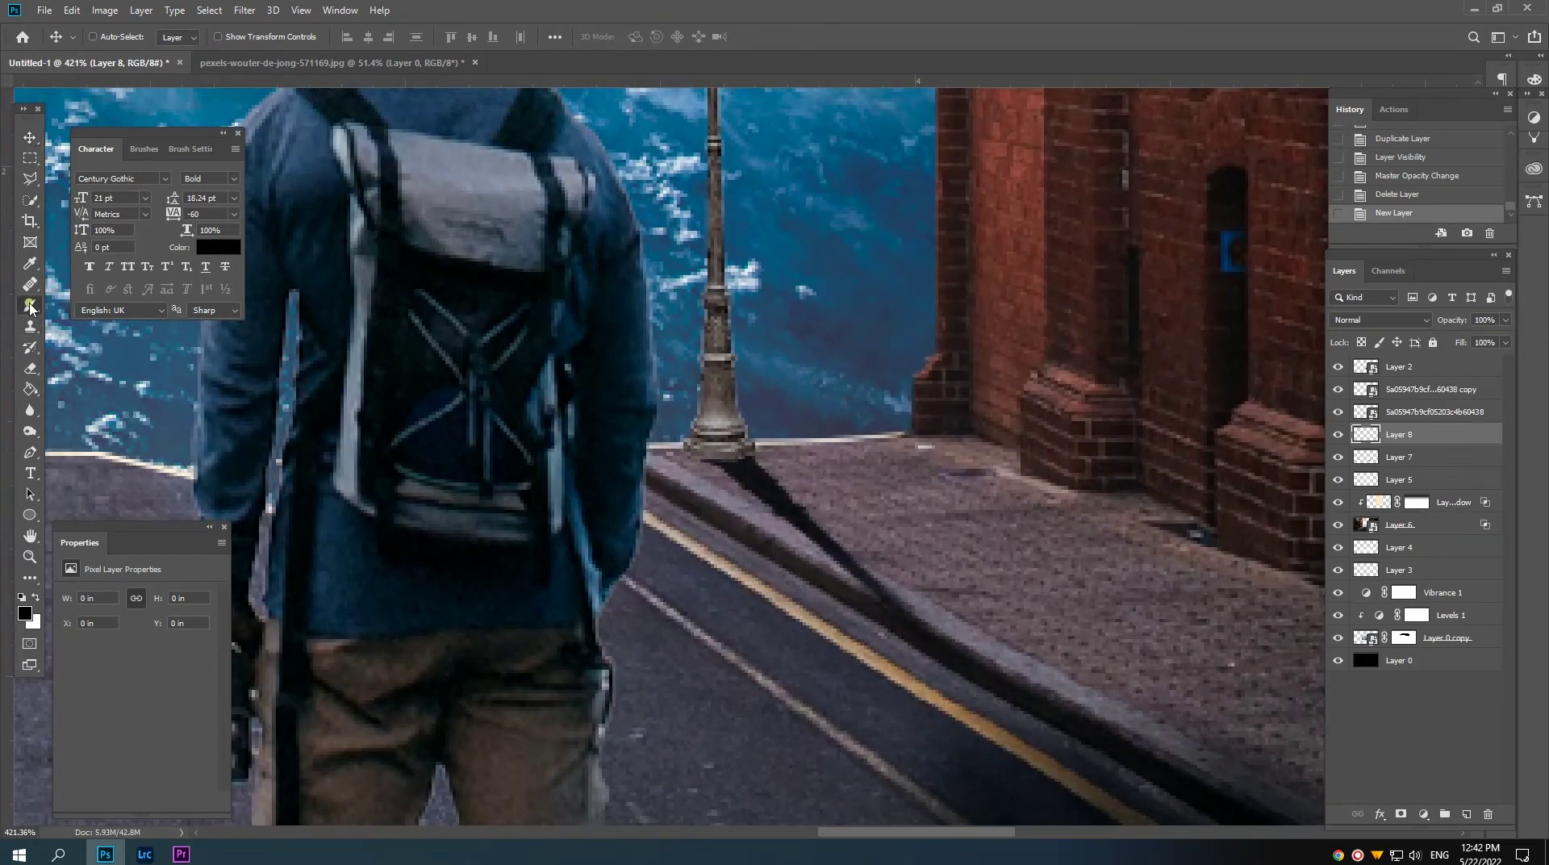
{"action": "right_click", "coordinate": [756, 529]}
{"action": "double_click", "coordinate": [804, 672]}
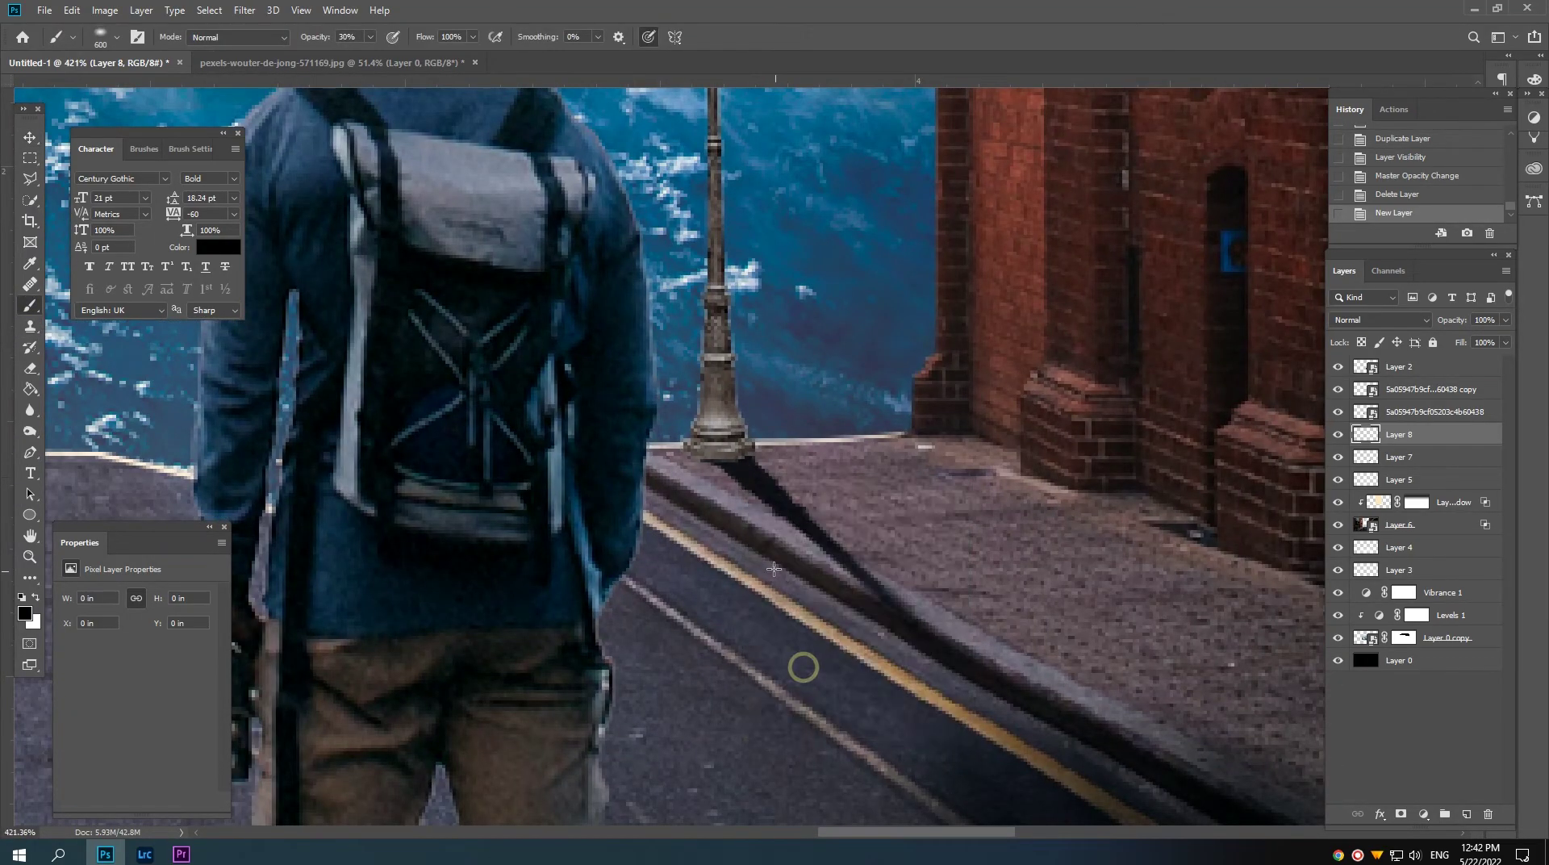
{"action": "key", "text": "3"}
{"action": "scroll", "coordinate": [763, 515], "scroll_direction": "down", "scroll_amount": 5}
{"action": "key", "text": "["}
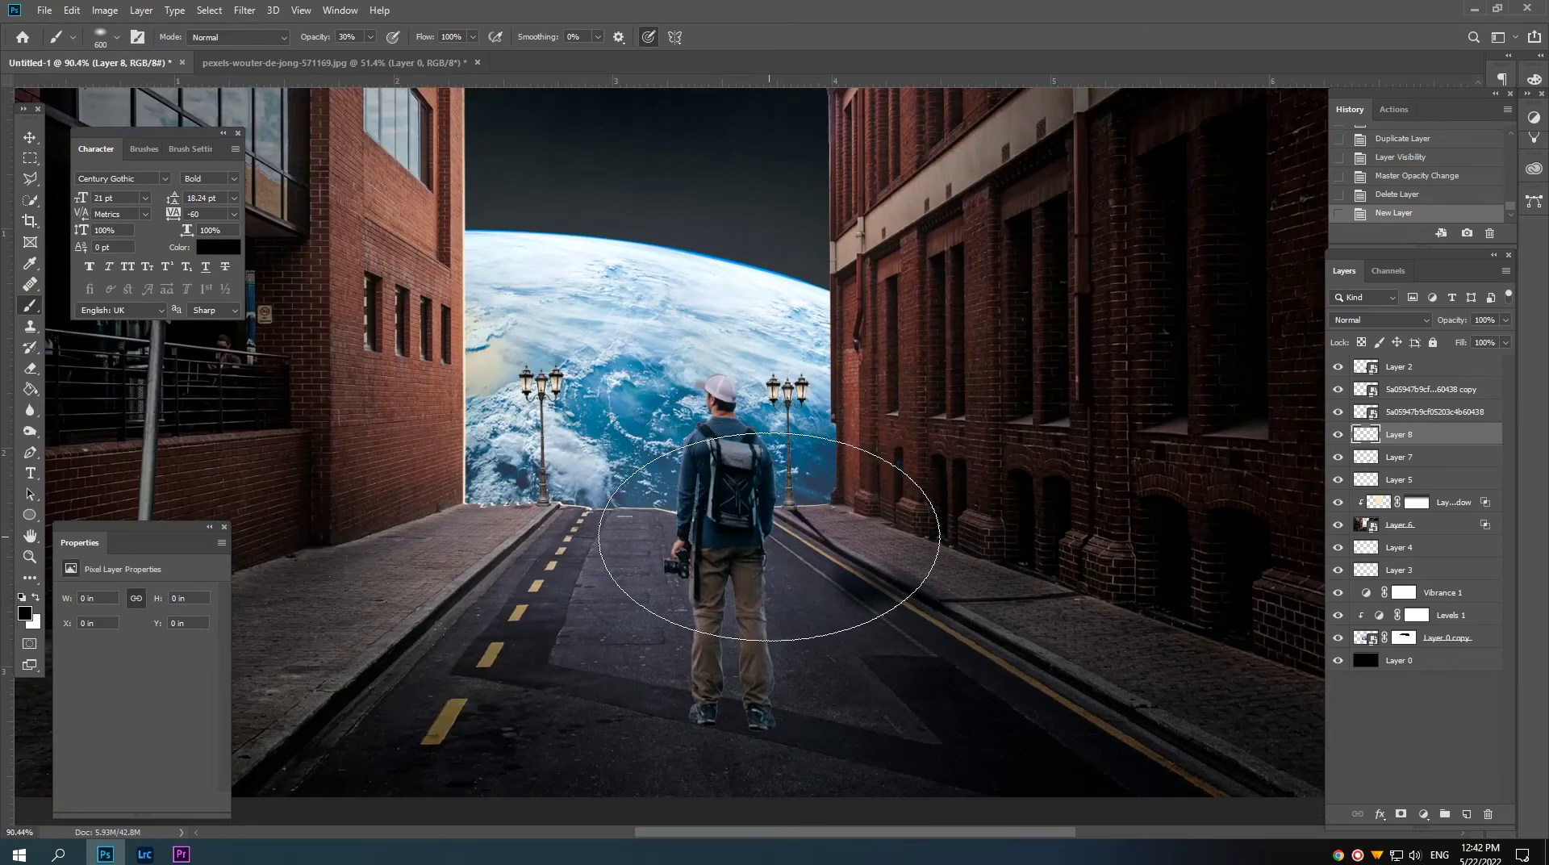
{"action": "key", "text": "bracketleft"}
{"action": "key", "text": "bracketleft"}
{"action": "key", "text": "bracketleft"}
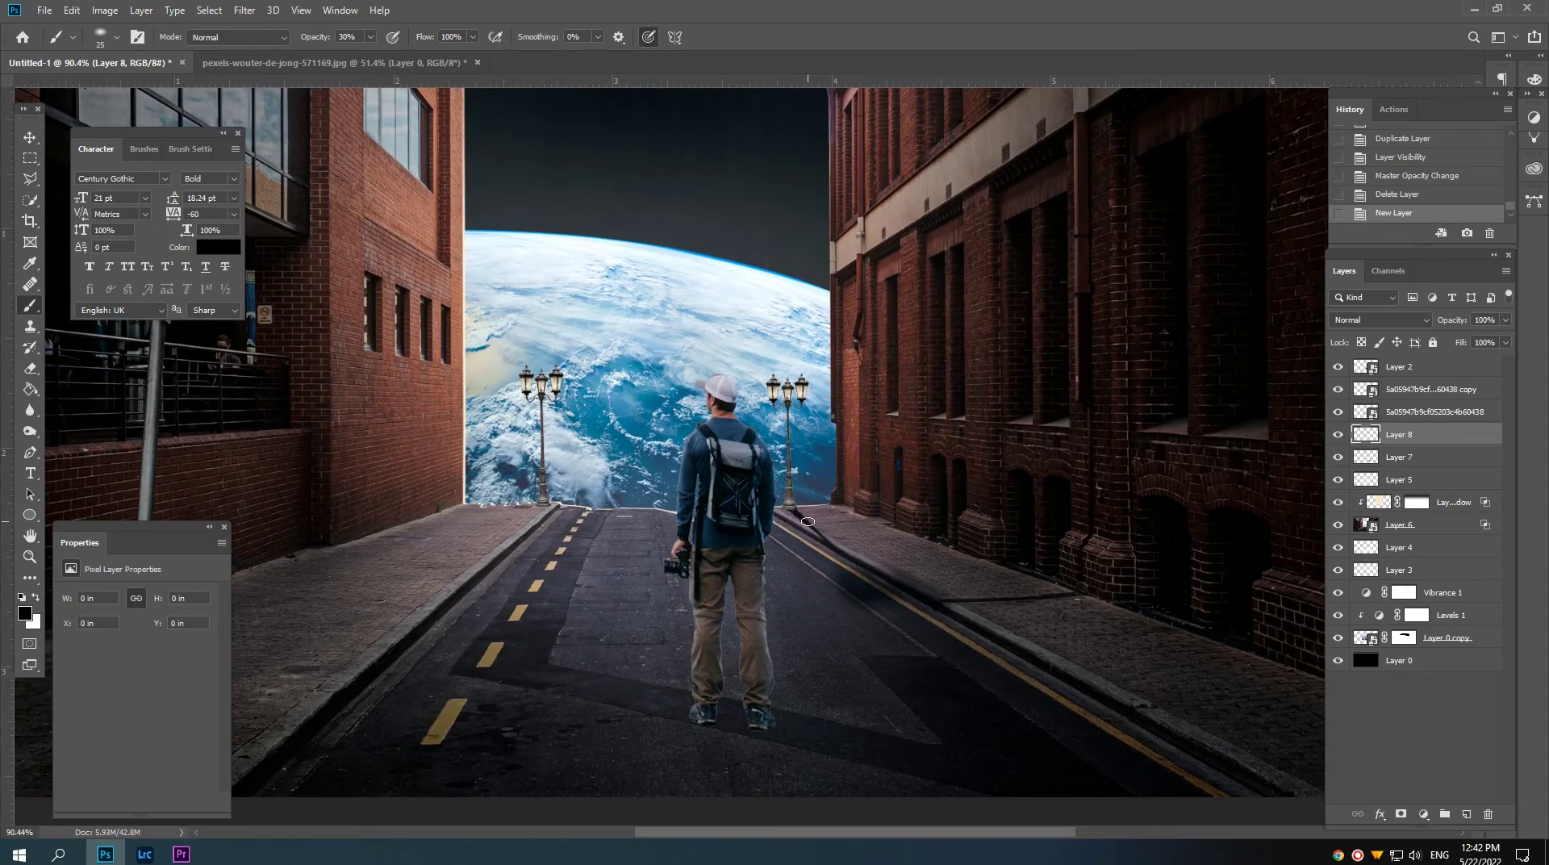
{"action": "scroll", "coordinate": [807, 521], "scroll_direction": "up", "scroll_amount": 3}
{"action": "scroll", "coordinate": [807, 521], "scroll_direction": "up", "scroll_amount": 3}
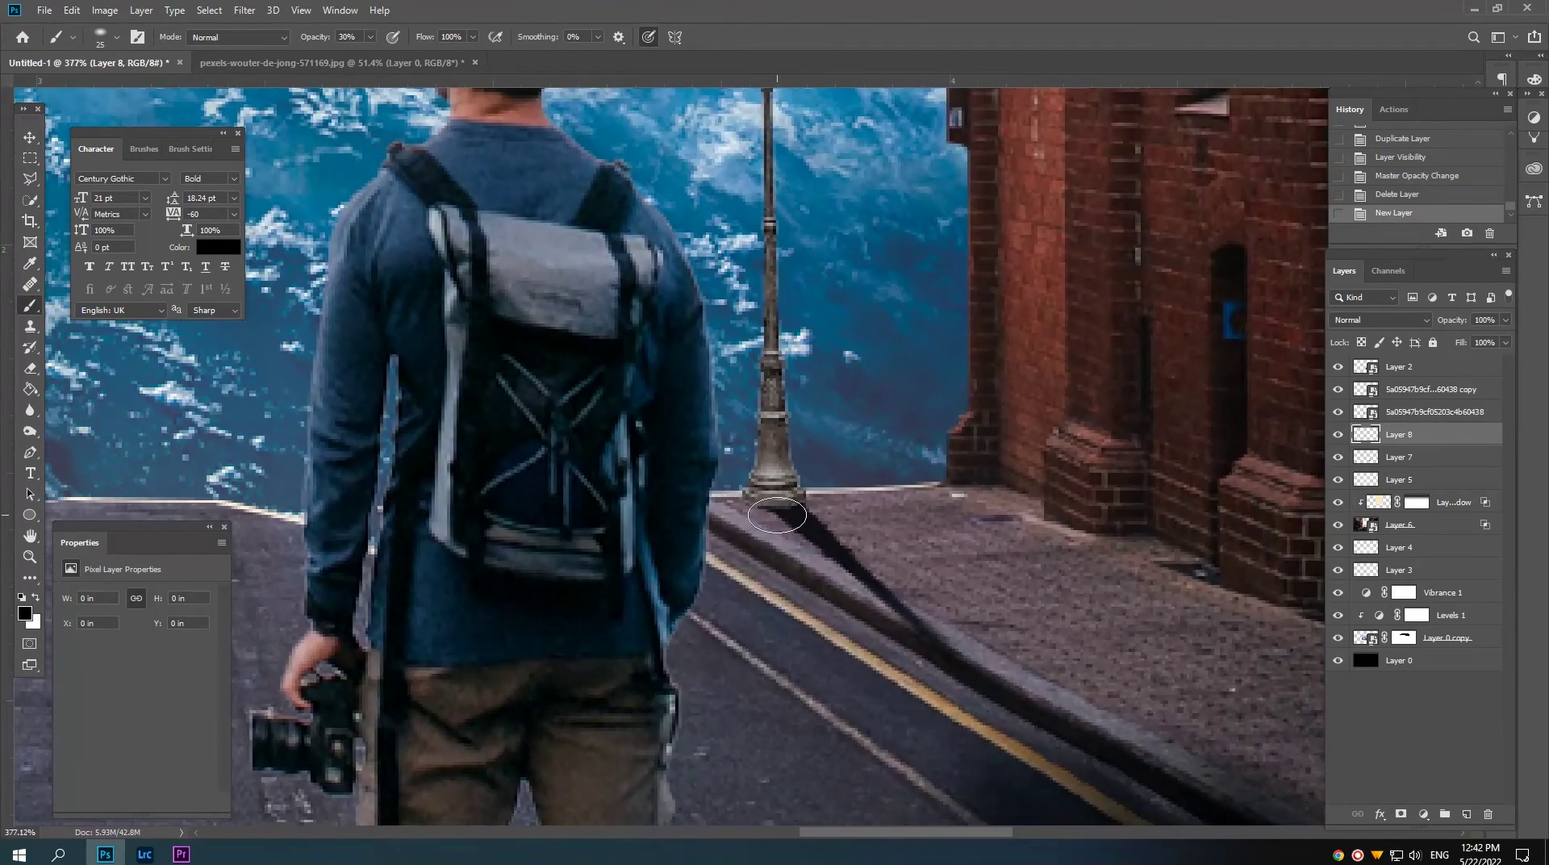
{"action": "key", "text": "bracketleft"}
{"action": "key", "text": "bracketleft"}
{"action": "key", "text": "bracketleft"}
{"action": "mouse_move", "coordinate": [767, 502]}
{"action": "left_mouse_down"}
{"action": "mouse_move", "coordinate": [807, 516]}
{"action": "mouse_move", "coordinate": [782, 516]}
{"action": "left_mouse_up"}
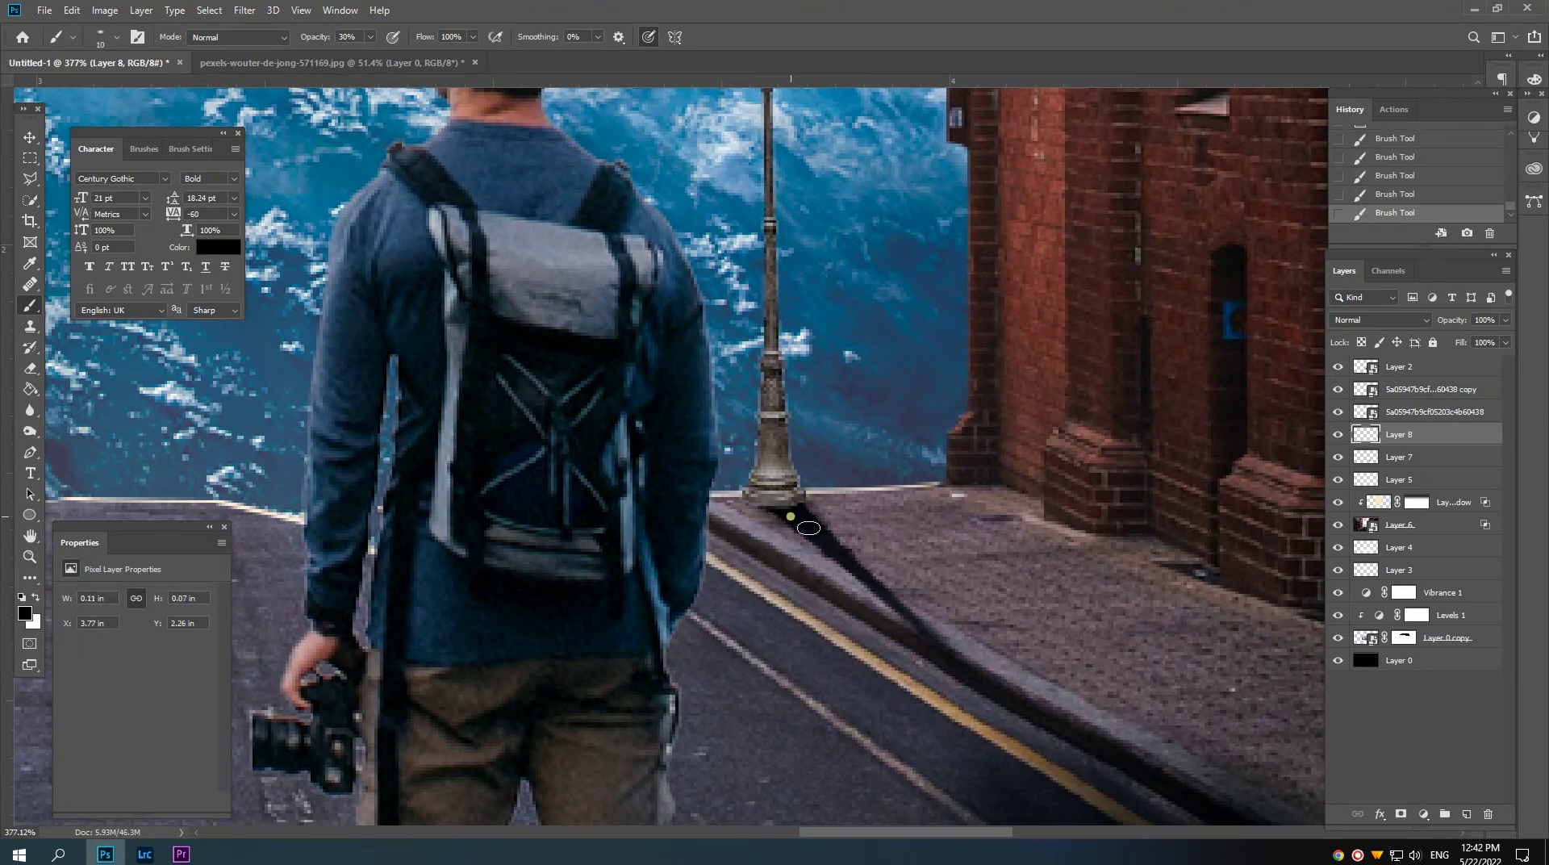
{"action": "key", "text": "bracketright"}
{"action": "key", "text": "bracketright"}
Step: Lower Layer 8's opacity and merge it with Layer 7
{"action": "left_click_drag", "start_coordinate": [1453, 322], "coordinate": [1447, 322]}
{"action": "left_click_drag", "start_coordinate": [880, 515], "coordinate": [868, 526]}
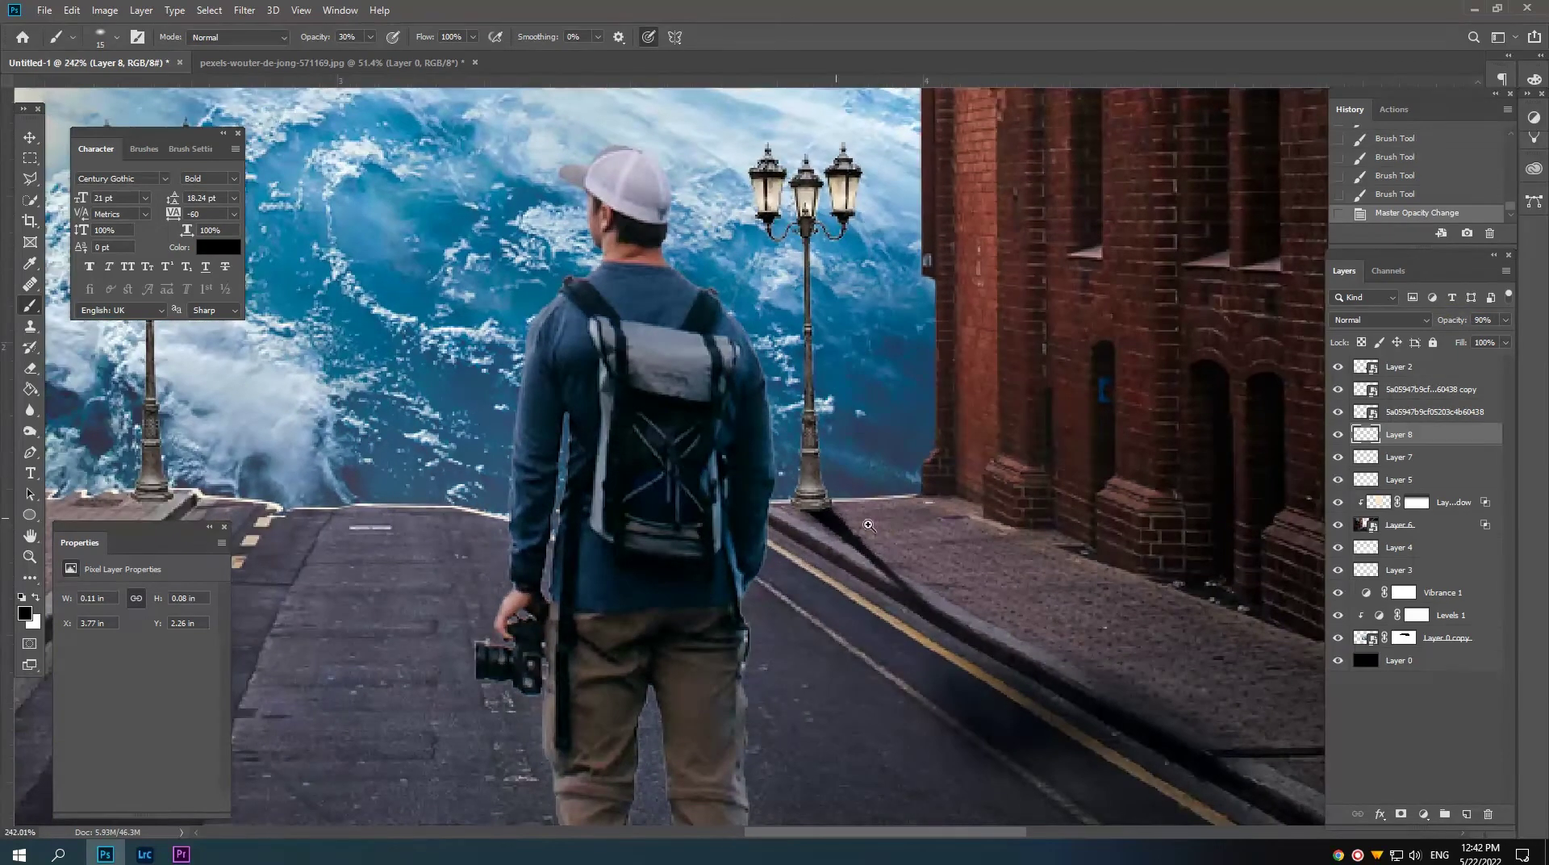
{"action": "left_click", "coordinate": [1401, 458], "text": "ctrl"}
{"action": "key", "text": "ctrl+e"}
{"action": "scroll", "coordinate": [670, 452], "scroll_direction": "down", "scroll_amount": 5}
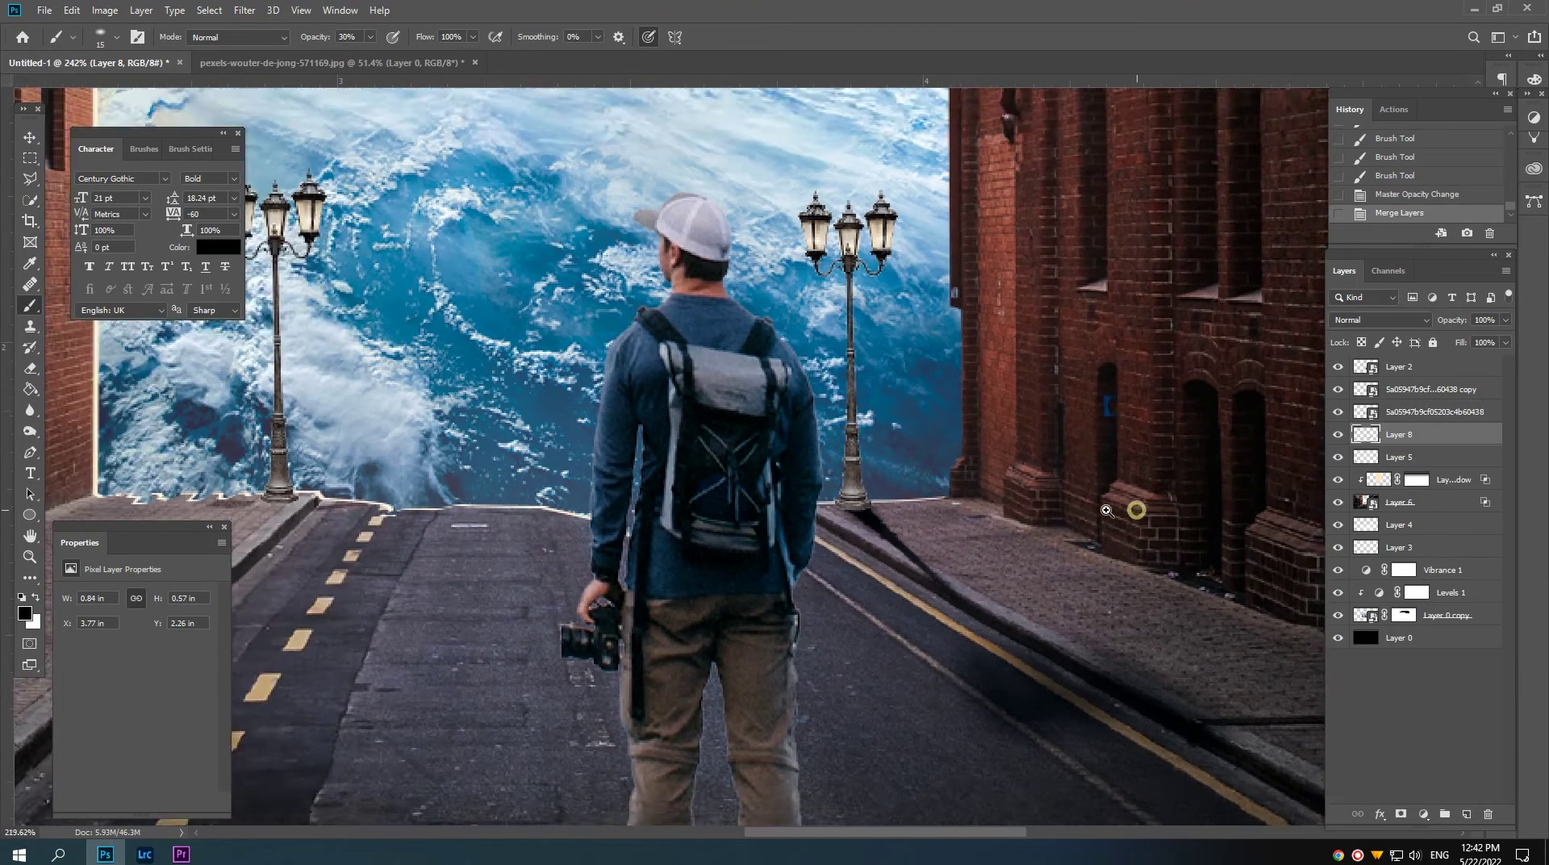
Step: Duplicate the shadow, flip it horizontally, and position it under the left lamp post
{"action": "key", "text": "v"}
{"action": "left_click_drag", "start_coordinate": [595, 564], "coordinate": [492, 563]}
{"action": "key", "text": "ctrl+t"}
{"action": "right_click", "coordinate": [580, 563]}
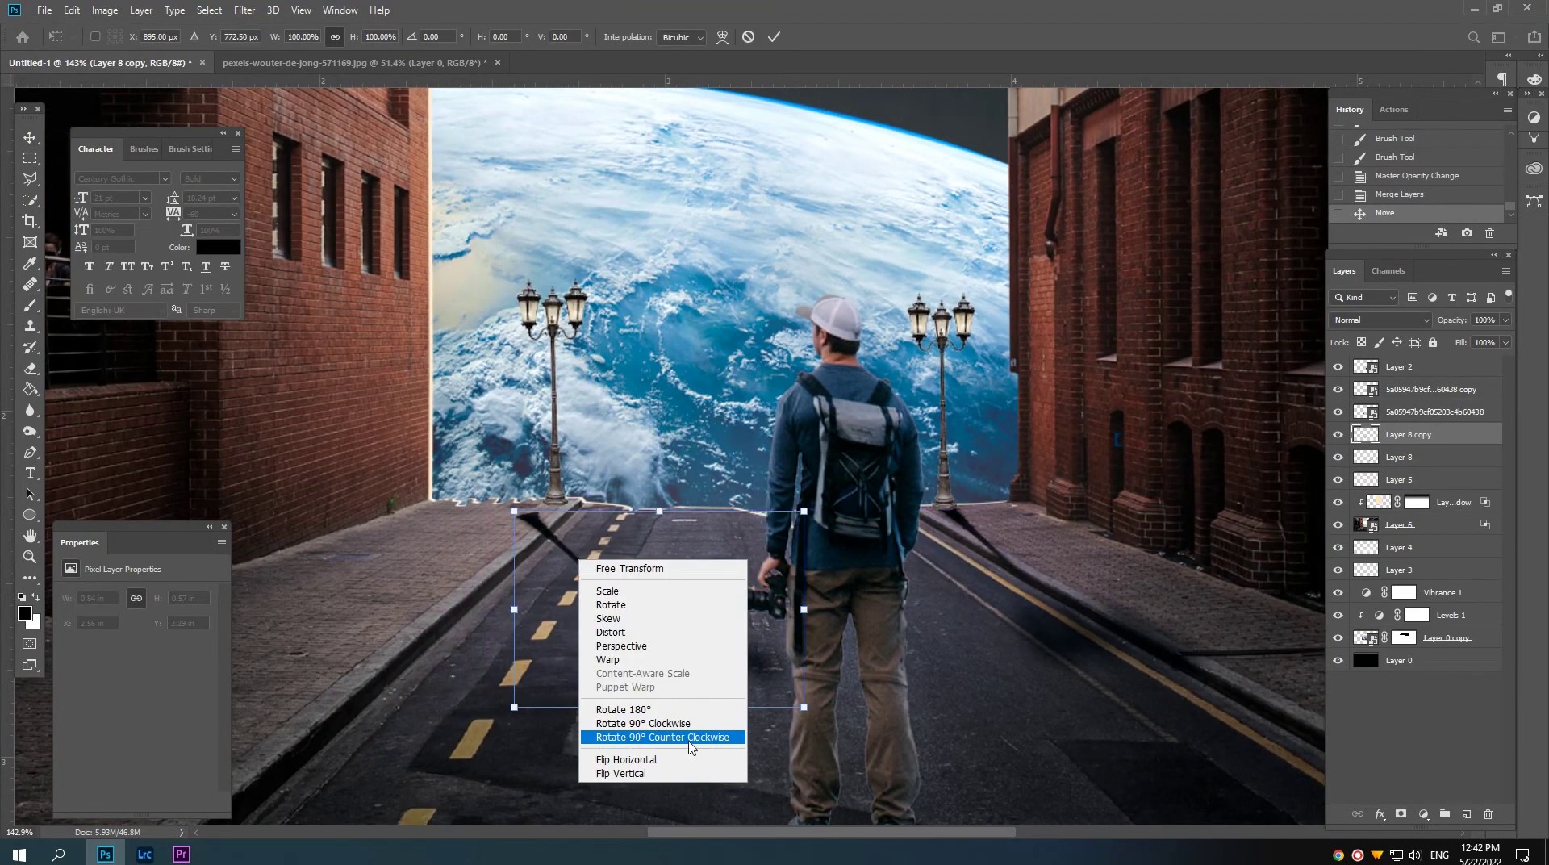
{"action": "left_click", "coordinate": [655, 759]}
{"action": "left_click_drag", "start_coordinate": [629, 605], "coordinate": [402, 587]}
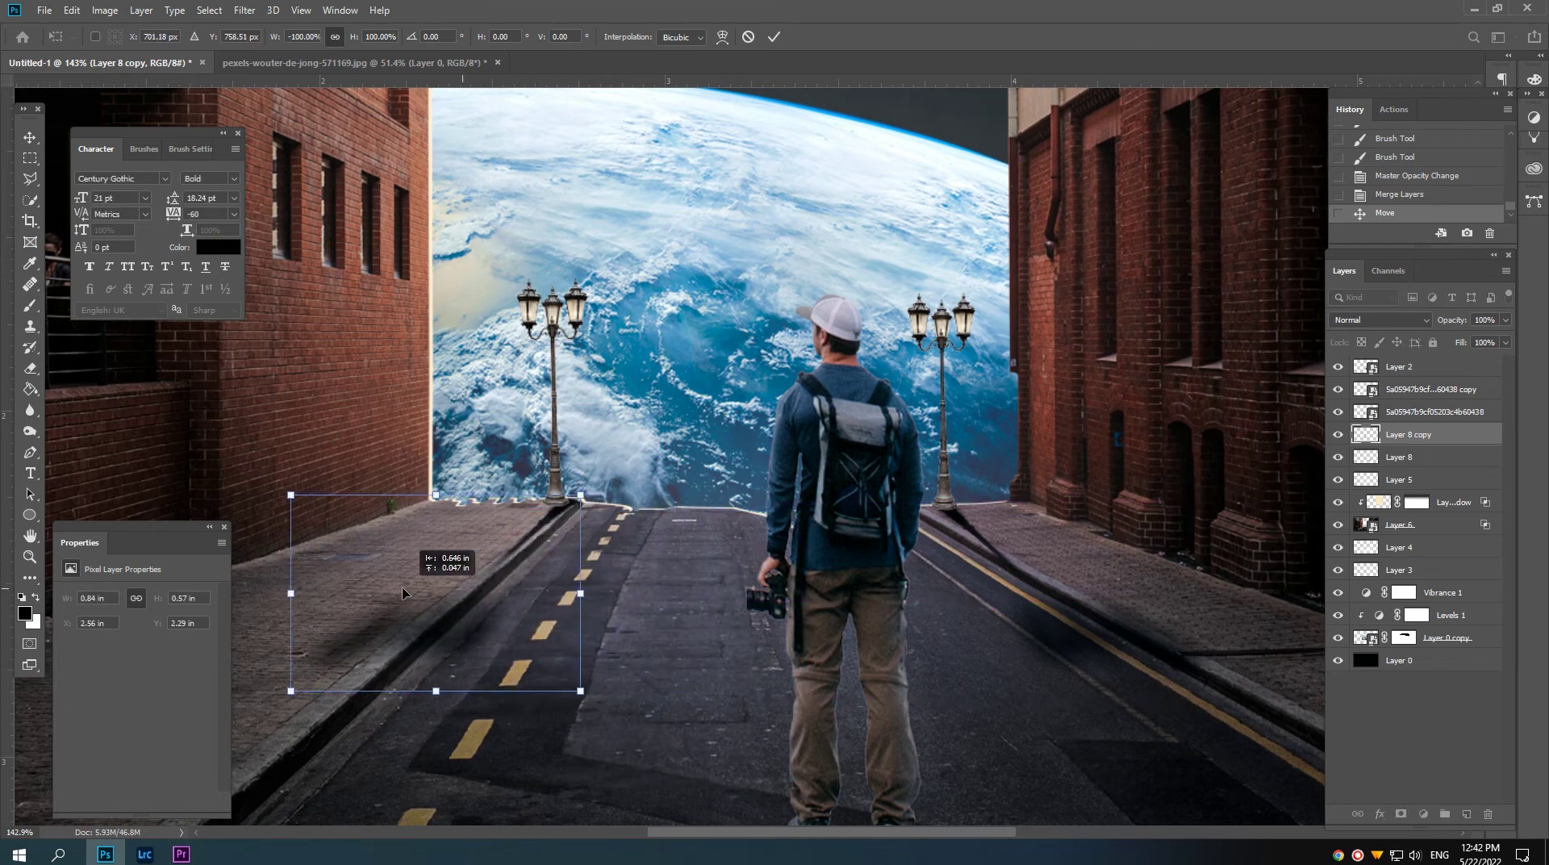
{"action": "key", "text": "Return"}
{"action": "key", "text": "Up"}
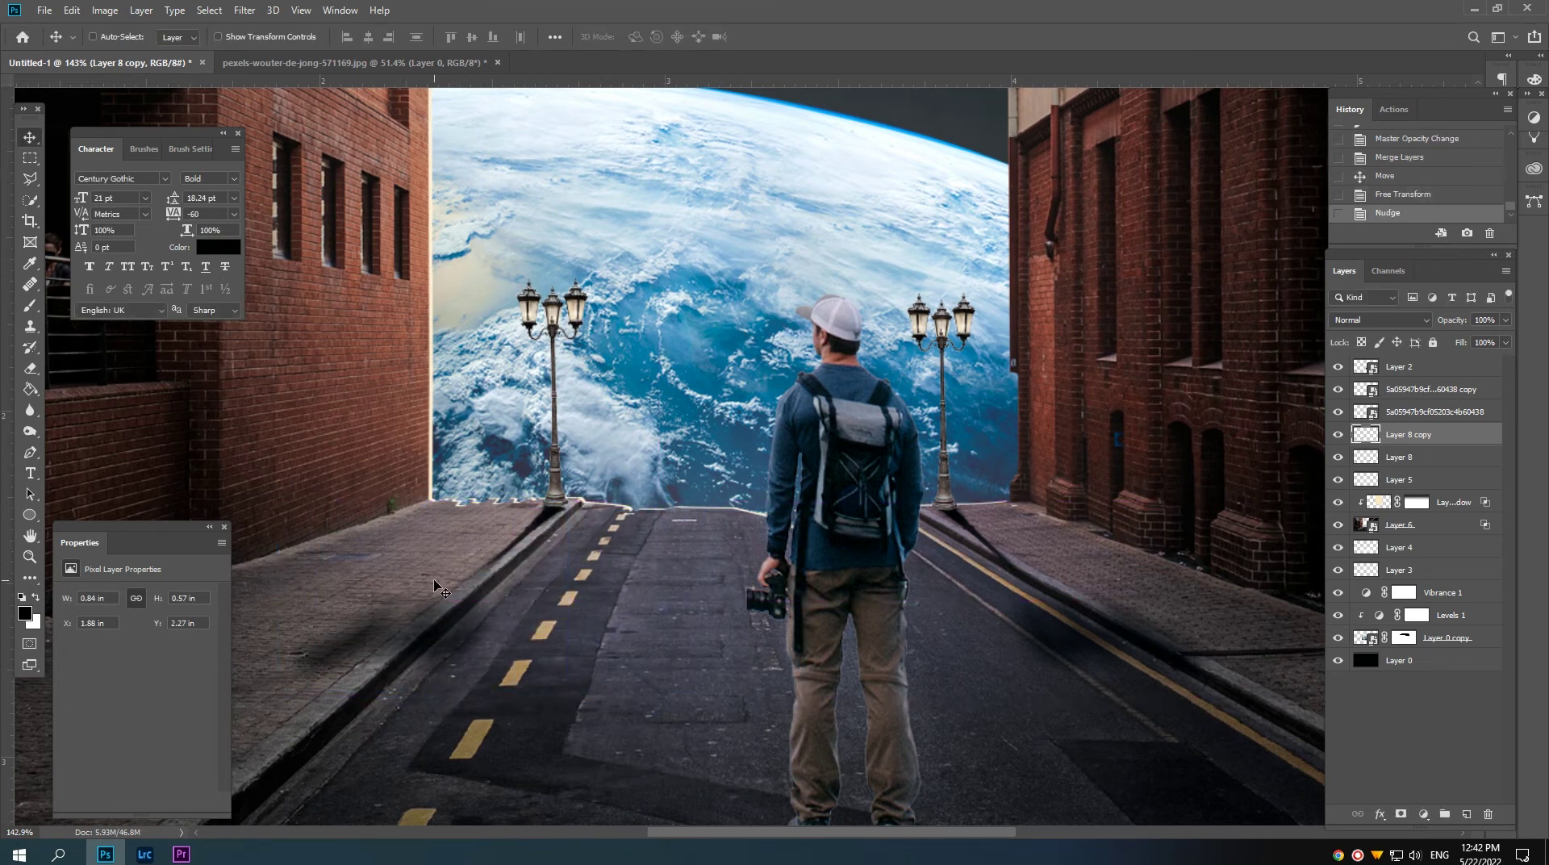
{"action": "key", "text": "Up"}
{"action": "key", "text": "Up"}
{"action": "key", "text": "Up"}
{"action": "key", "text": "Up"}
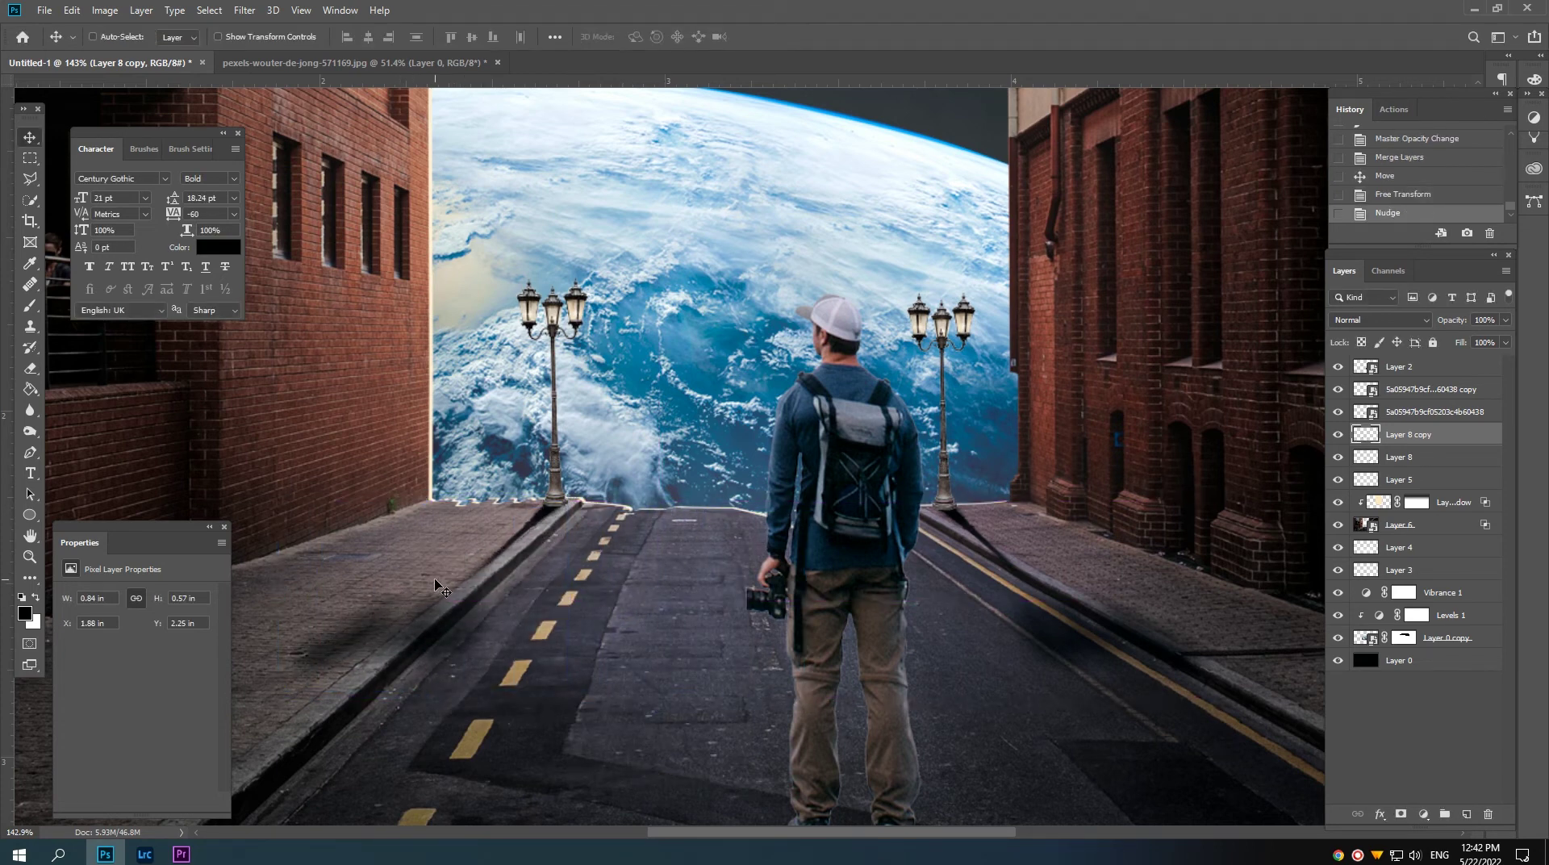
Step: Select both lamp post layers
{"action": "scroll", "coordinate": [659, 530], "scroll_direction": "down", "scroll_amount": 1}
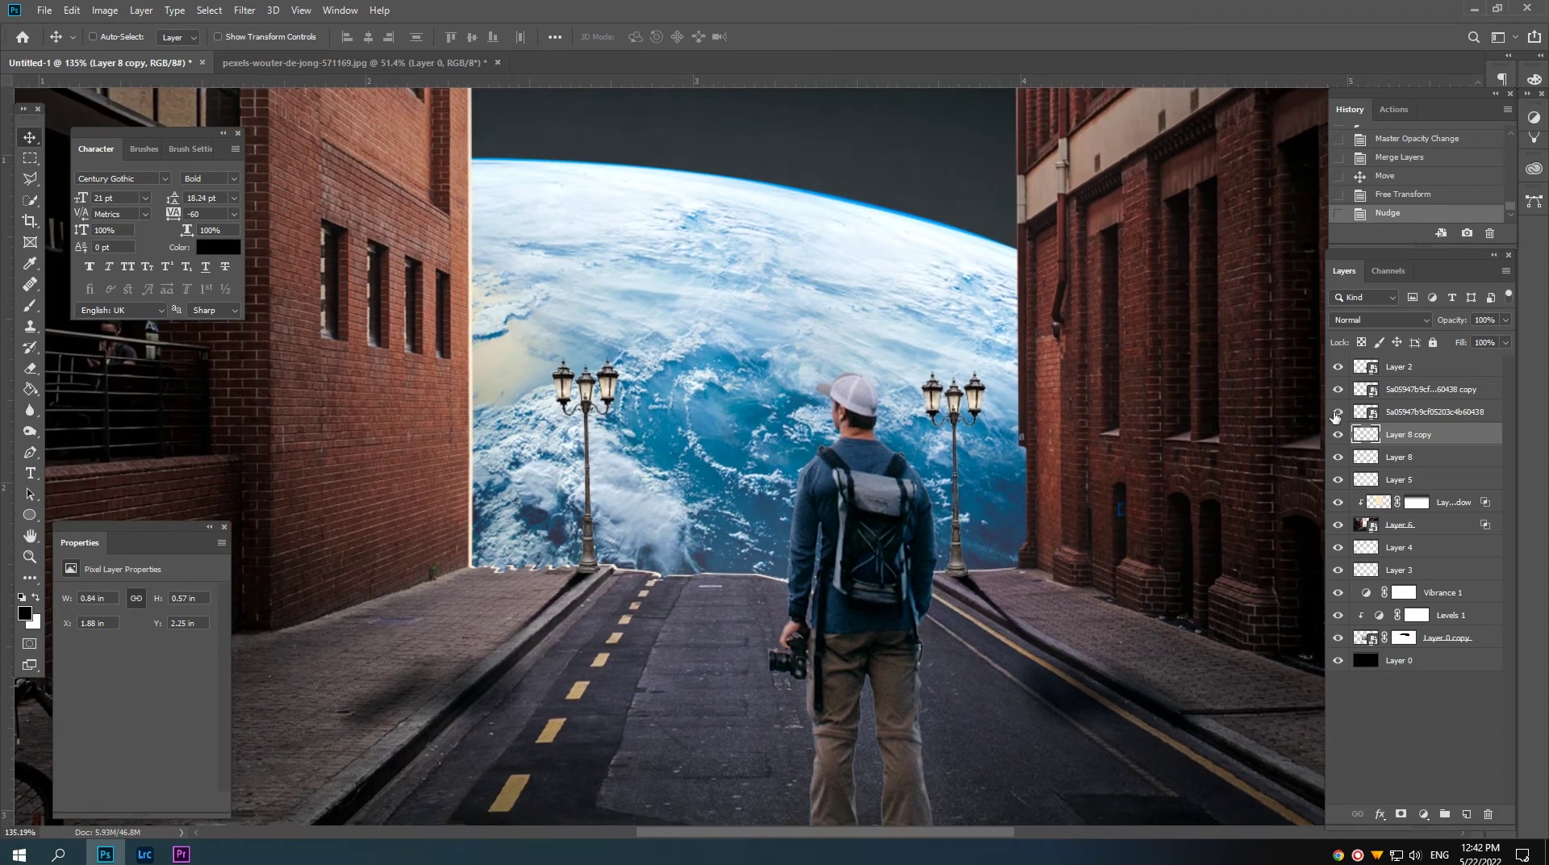
{"action": "left_click", "coordinate": [1424, 420]}
{"action": "left_click", "coordinate": [1418, 390], "text": "ctrl"}
Step: Merge the two lamp post layers into one, then toggle its visibility to compare
{"action": "key", "text": "ctrl+e"}
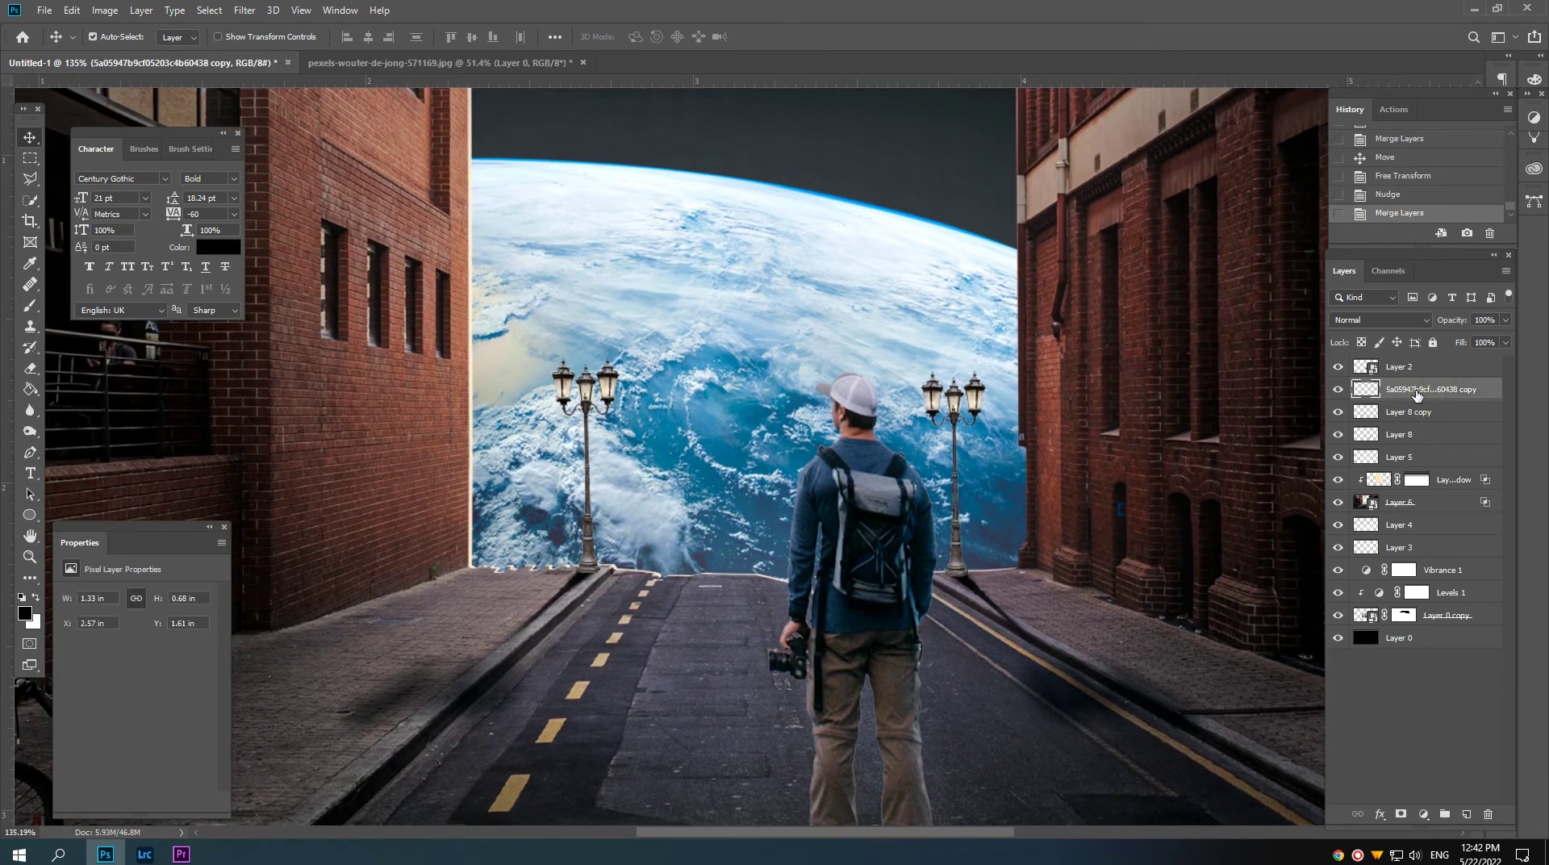
{"action": "left_click", "coordinate": [1337, 389]}
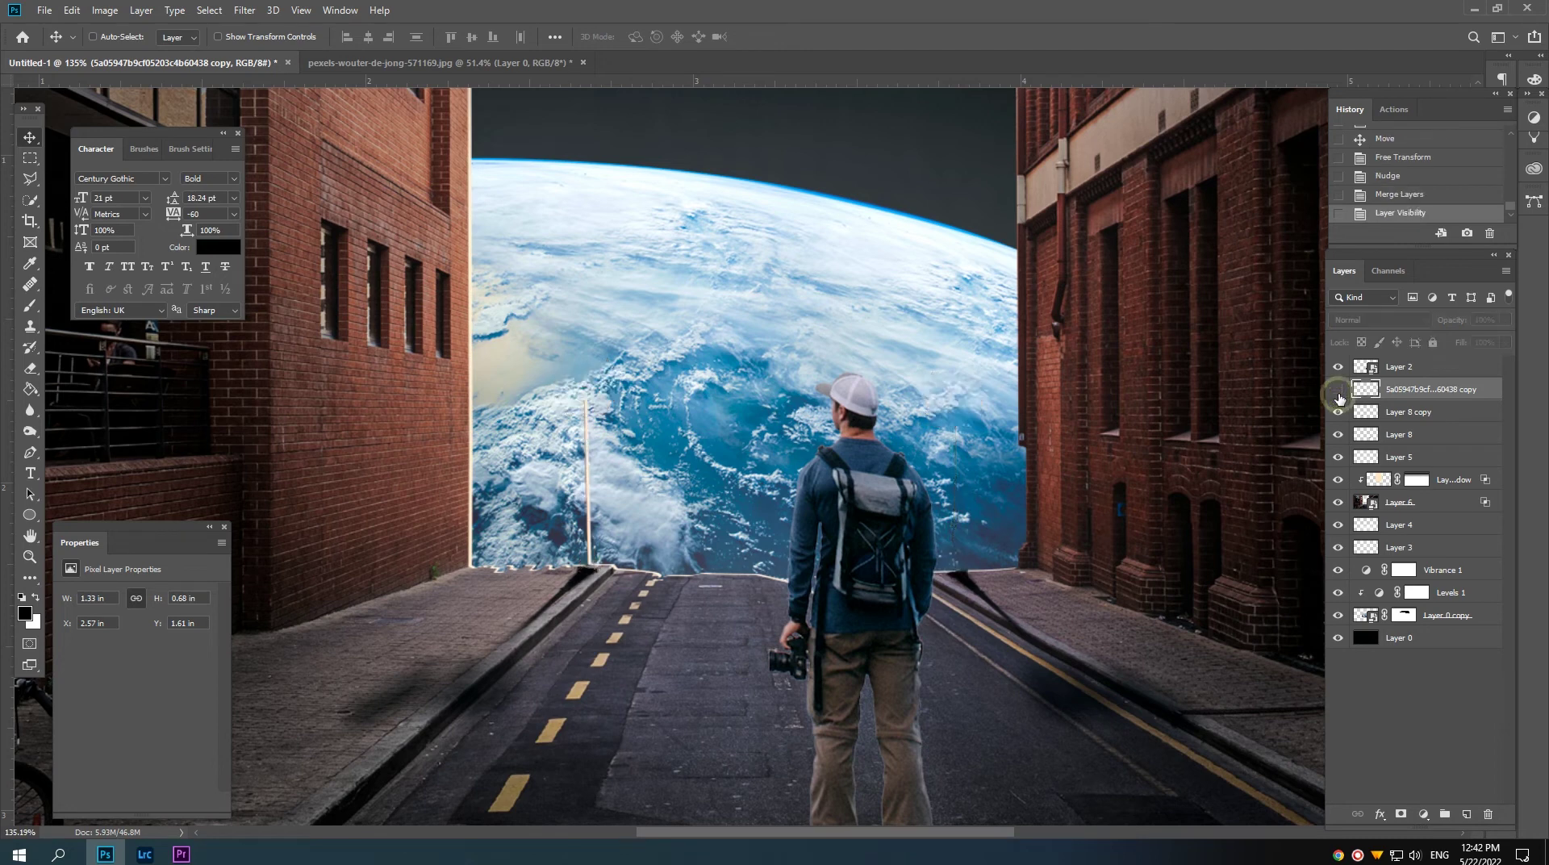
{"action": "left_click", "coordinate": [1337, 389]}
Step: Clip a Levels adjustment to the lamp posts with output 18–99 and gamma 0.84
{"action": "left_click", "coordinate": [1424, 814]}
{"action": "left_click", "coordinate": [1444, 607]}
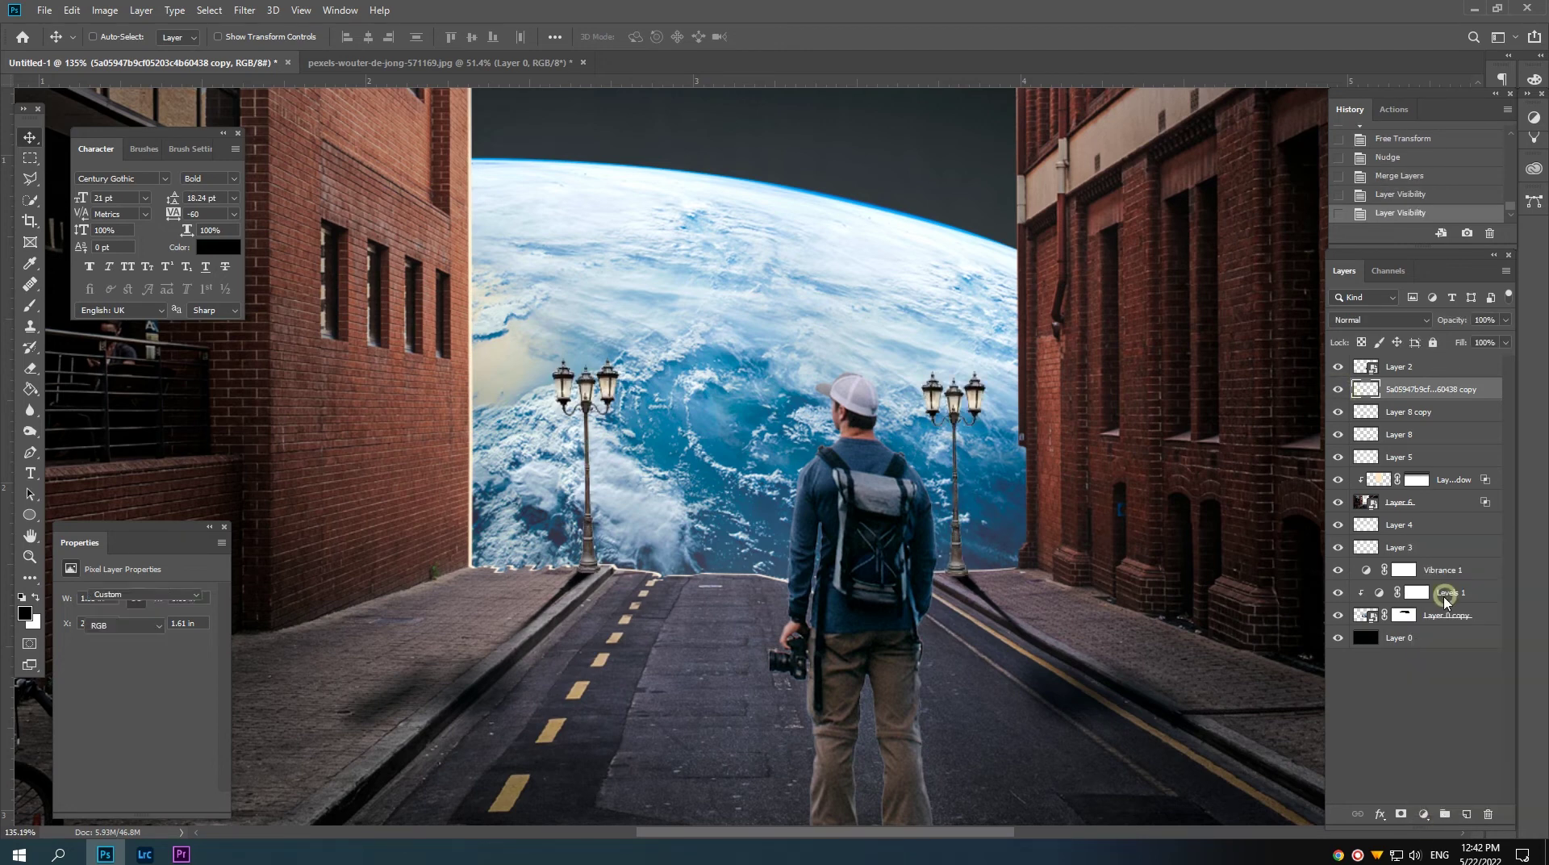
{"action": "left_click", "coordinate": [109, 803]}
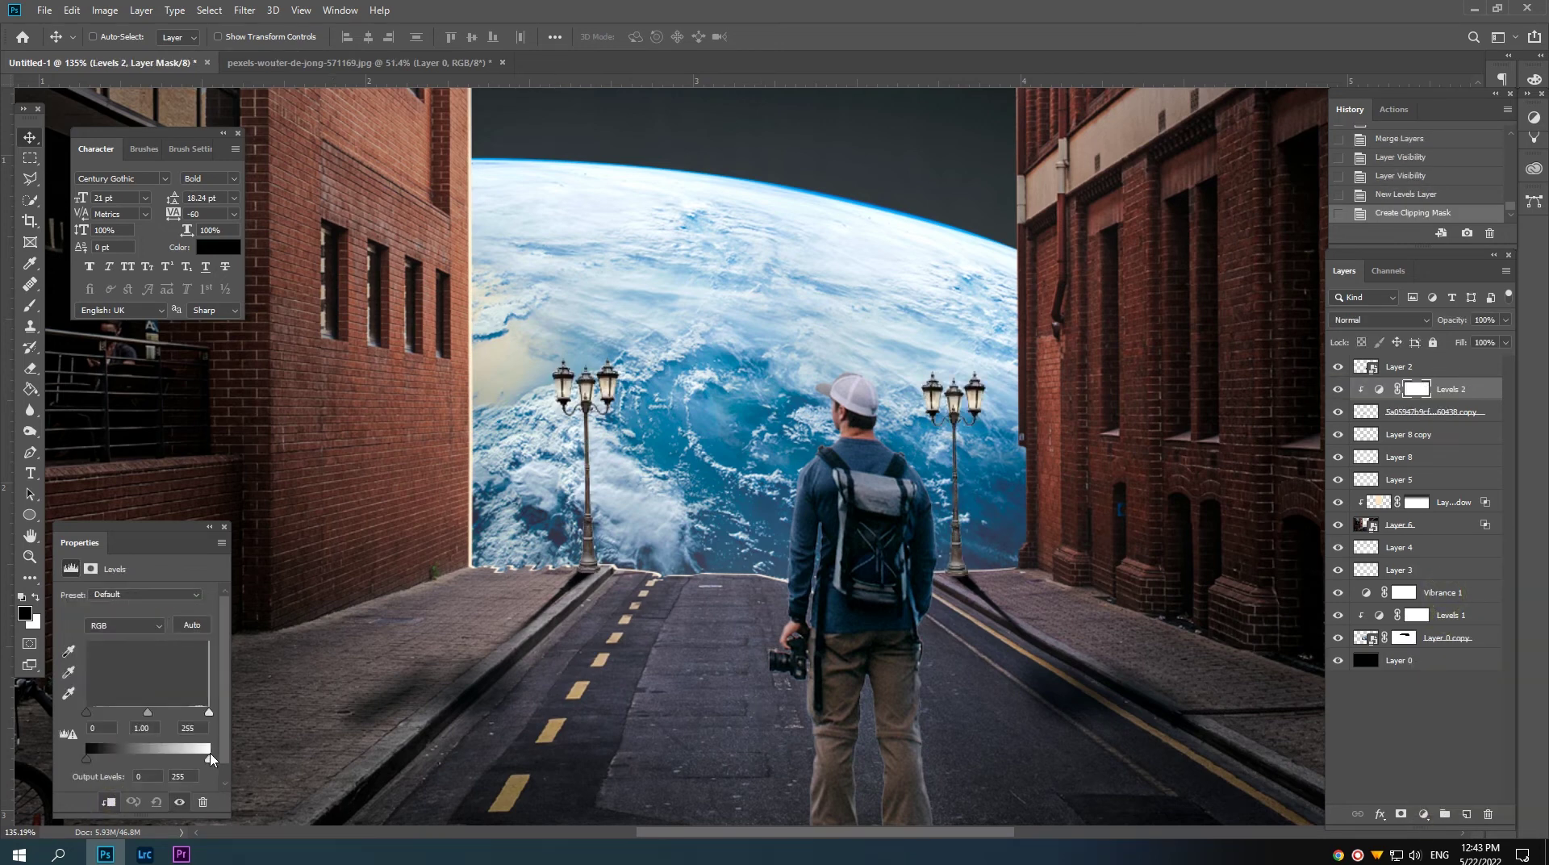
{"action": "left_click_drag", "start_coordinate": [210, 759], "coordinate": [122, 759]}
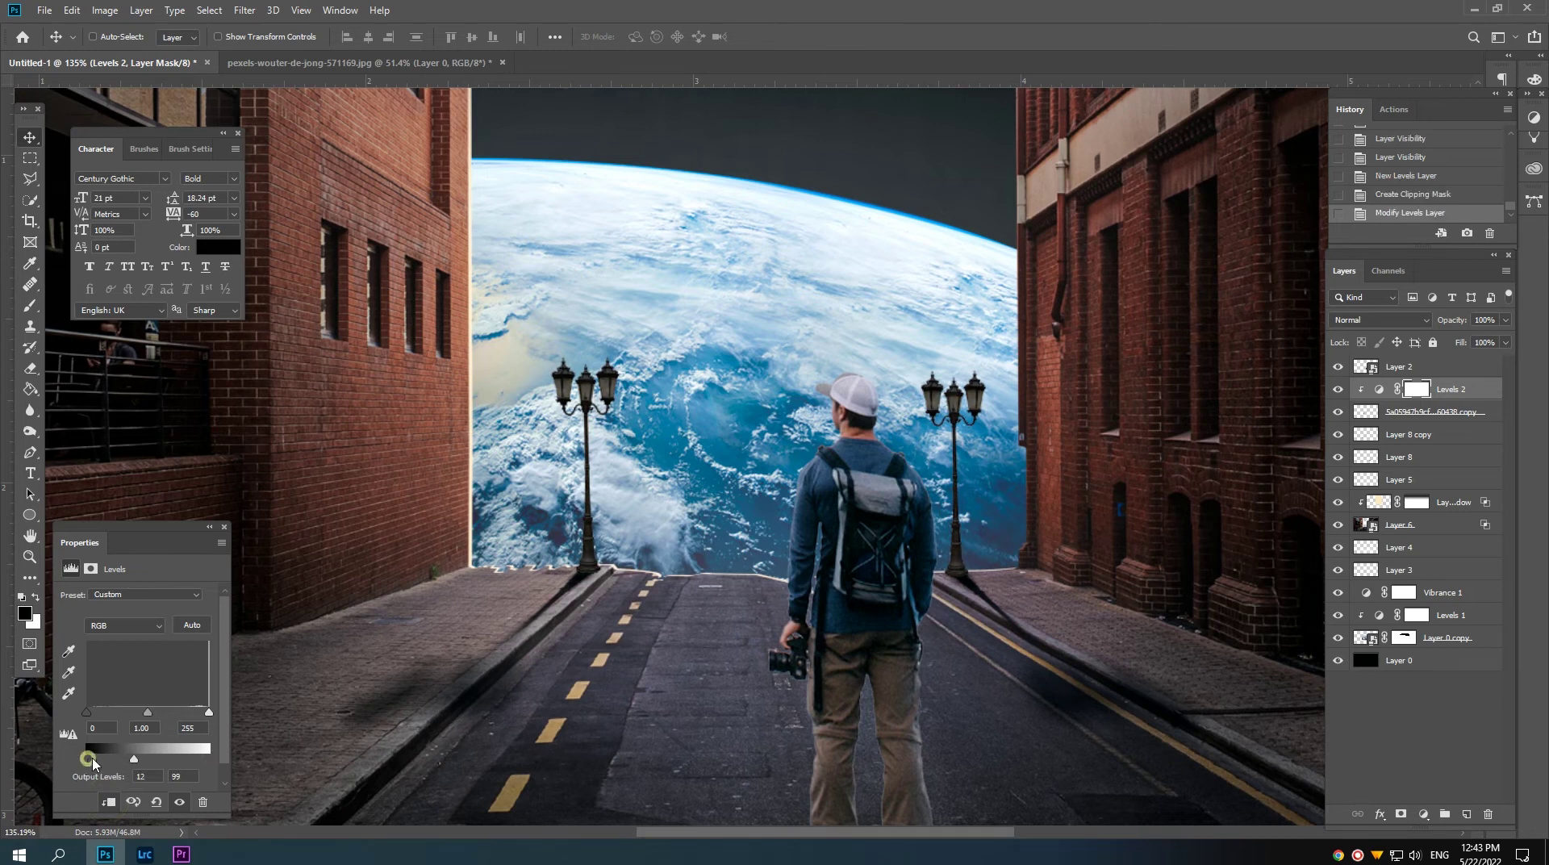
{"action": "left_click_drag", "start_coordinate": [86, 759], "coordinate": [95, 758]}
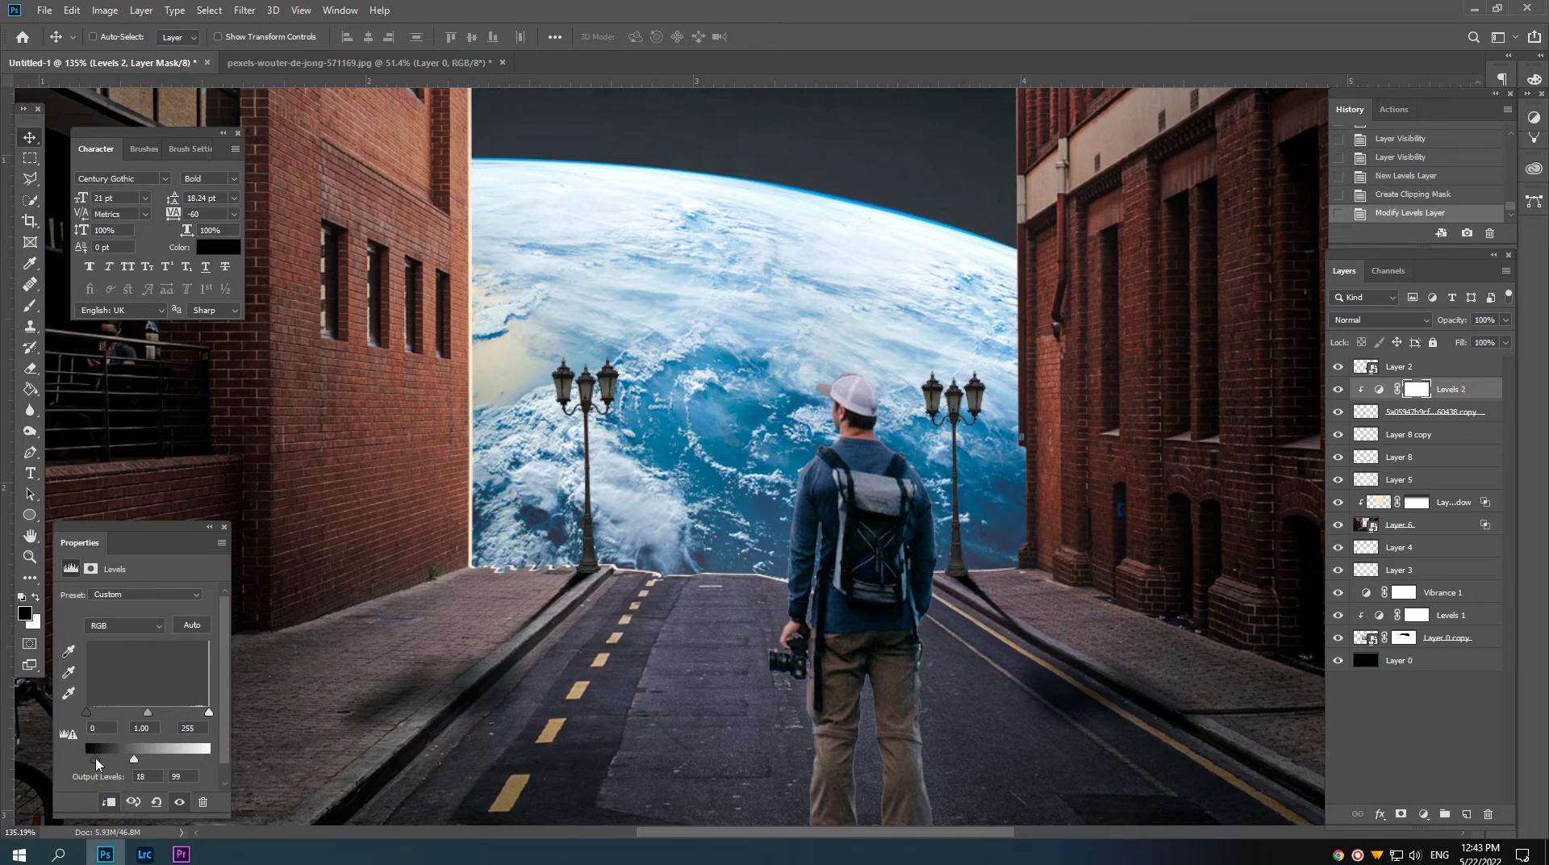
{"action": "left_click_drag", "start_coordinate": [147, 714], "coordinate": [155, 713]}
Step: Add a new empty layer set to Color Dodge blending mode
{"action": "left_click", "coordinate": [1467, 814]}
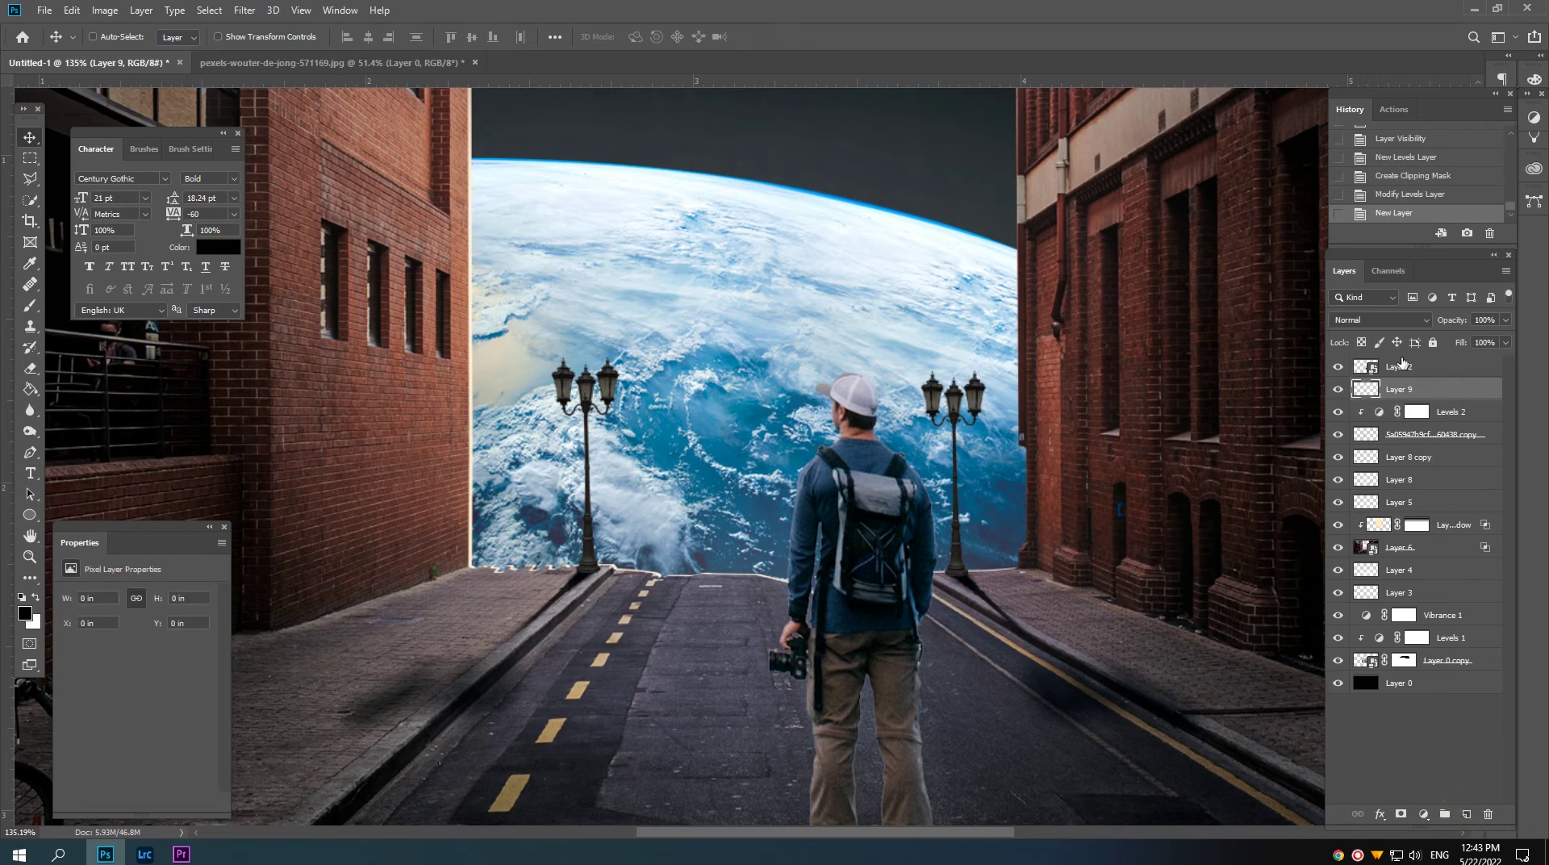
{"action": "left_click", "coordinate": [1378, 319]}
{"action": "left_click", "coordinate": [1353, 467]}
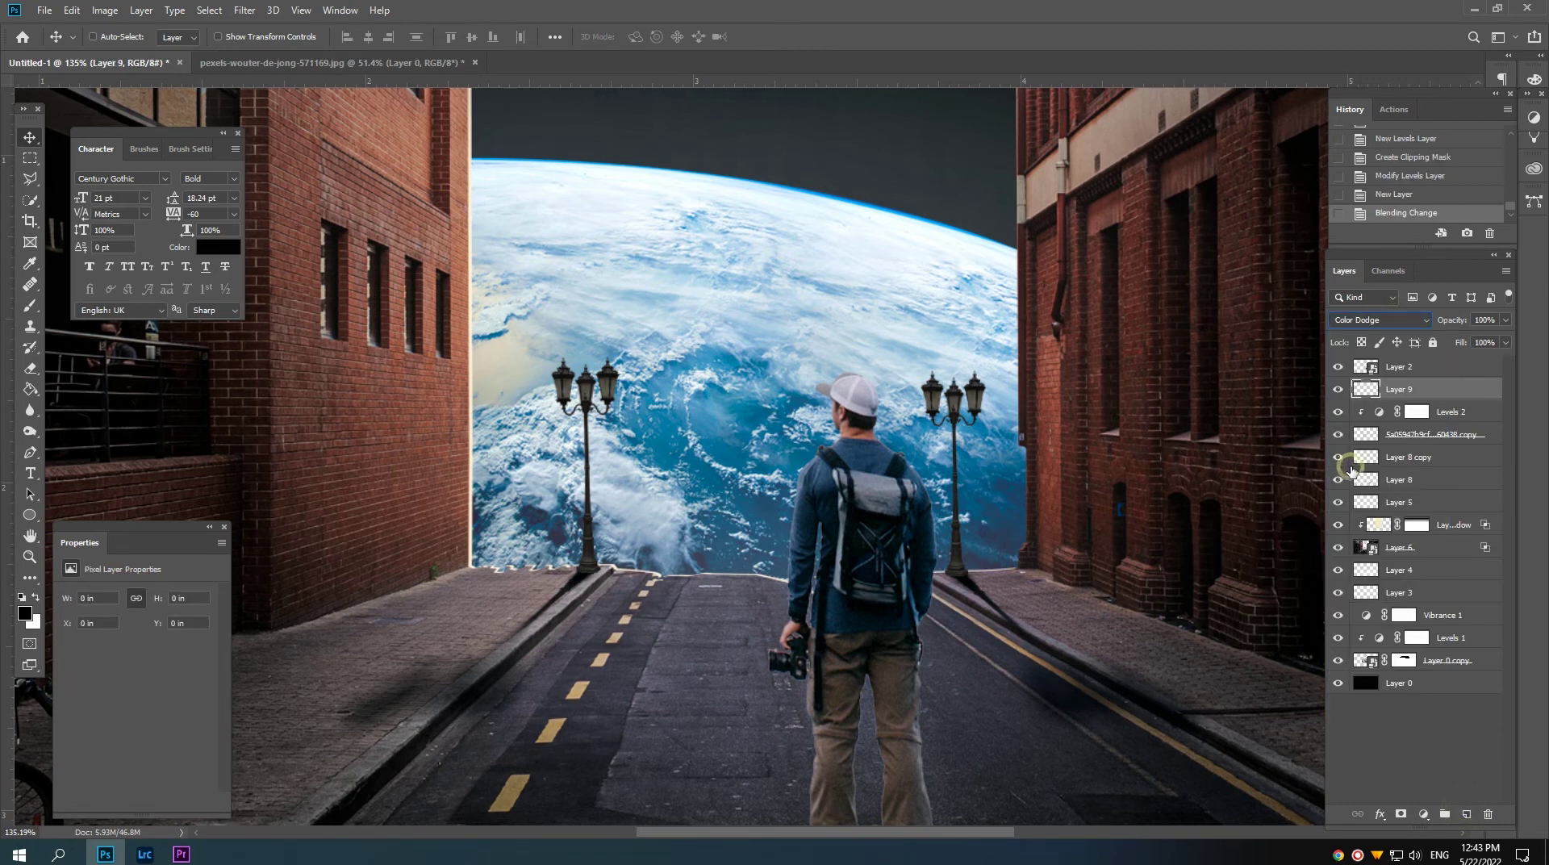
Step: Set the foreground colour to a light warm orange
{"action": "left_click", "coordinate": [34, 600]}
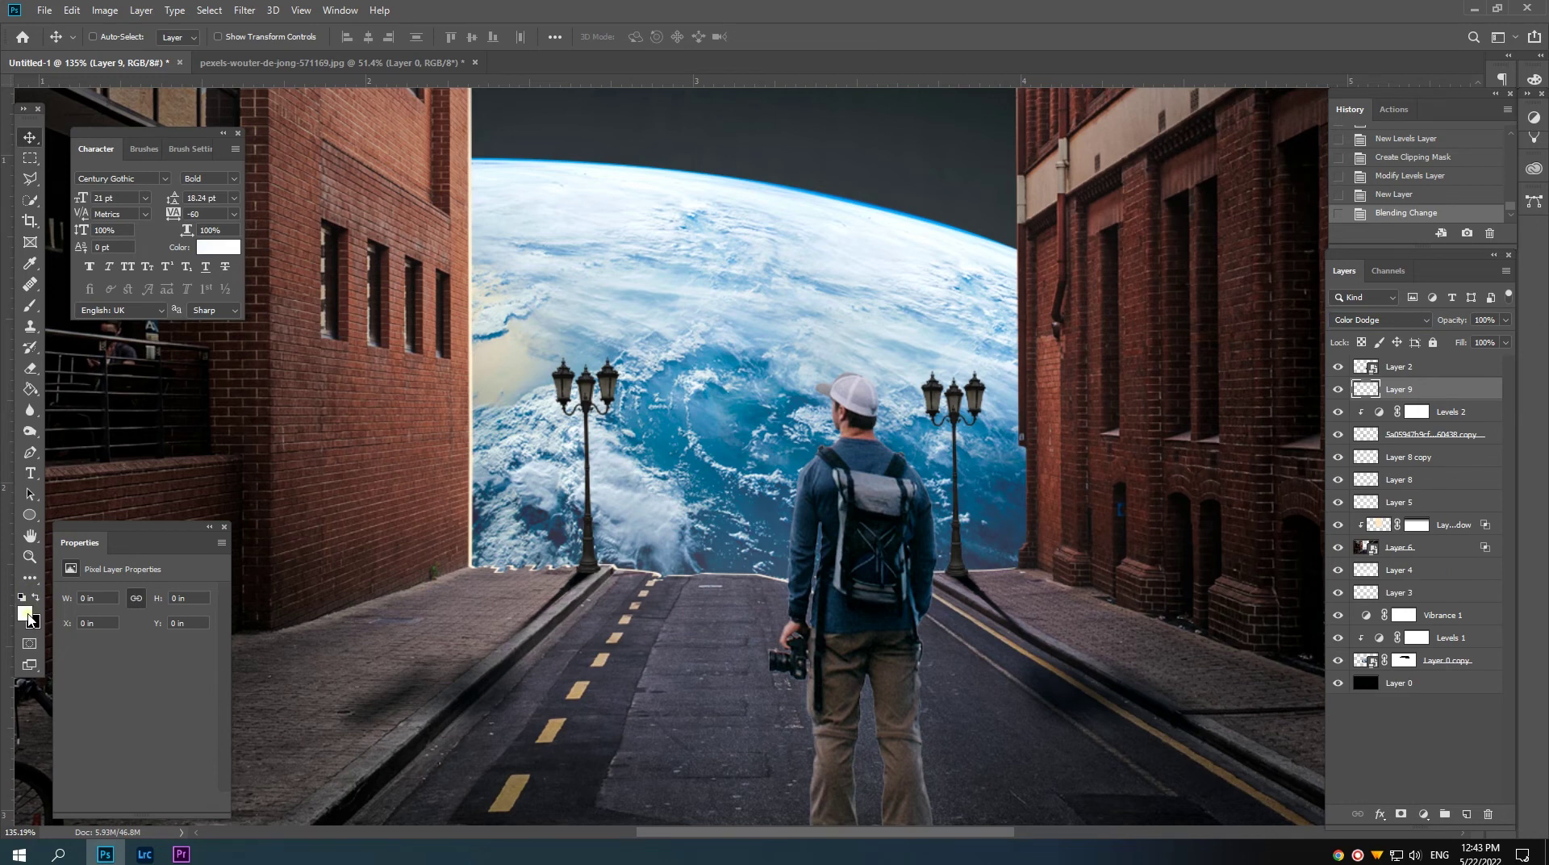
{"action": "left_click", "coordinate": [24, 612]}
{"action": "left_click", "coordinate": [280, 397]}
{"action": "left_click_drag", "start_coordinate": [218, 273], "coordinate": [185, 234]}
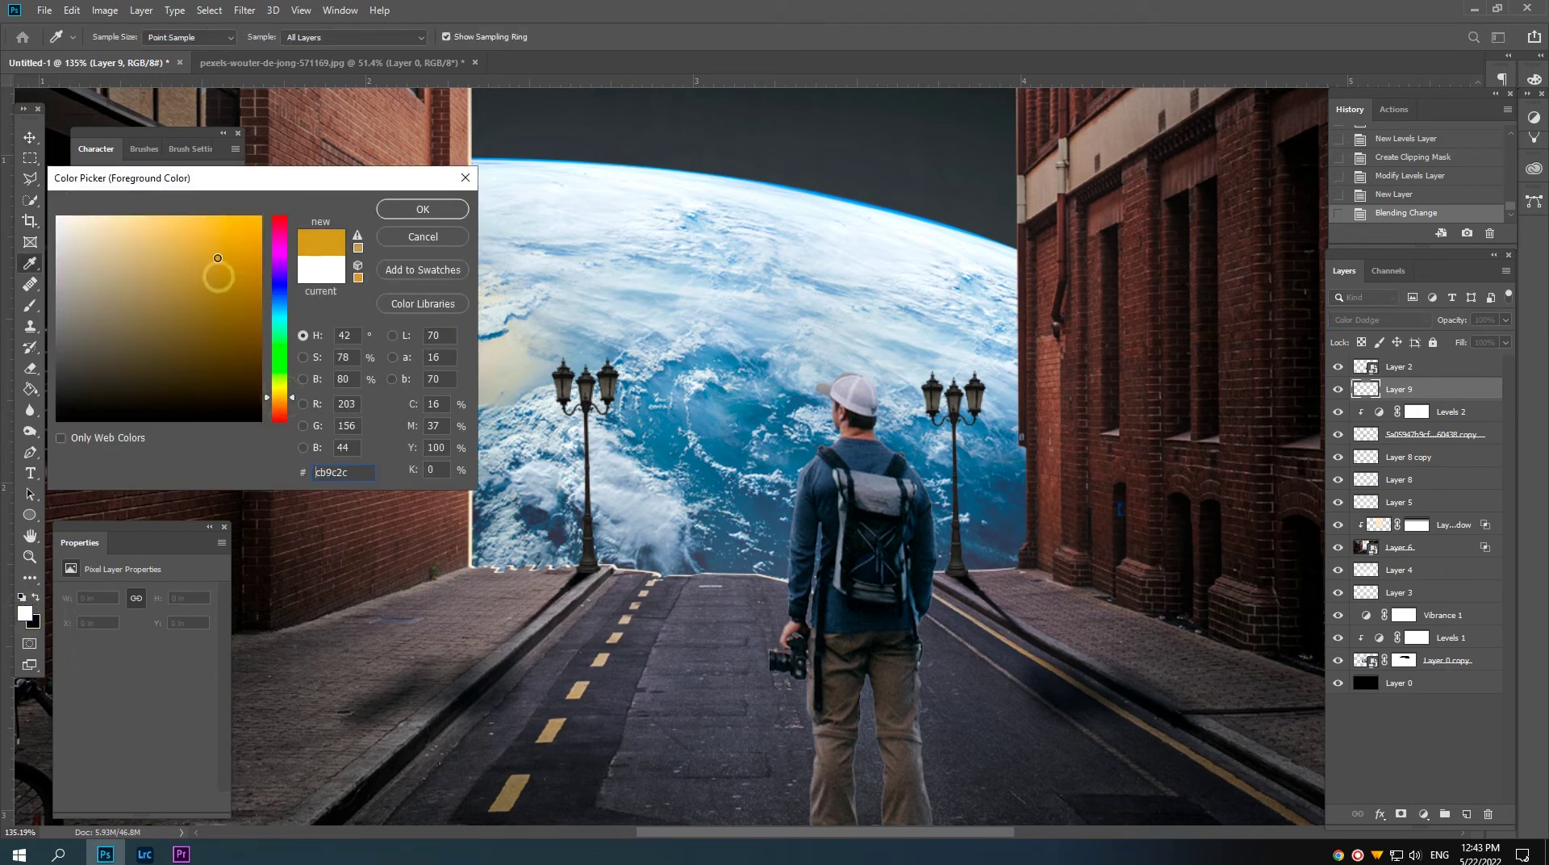
{"action": "left_click", "coordinate": [396, 210]}
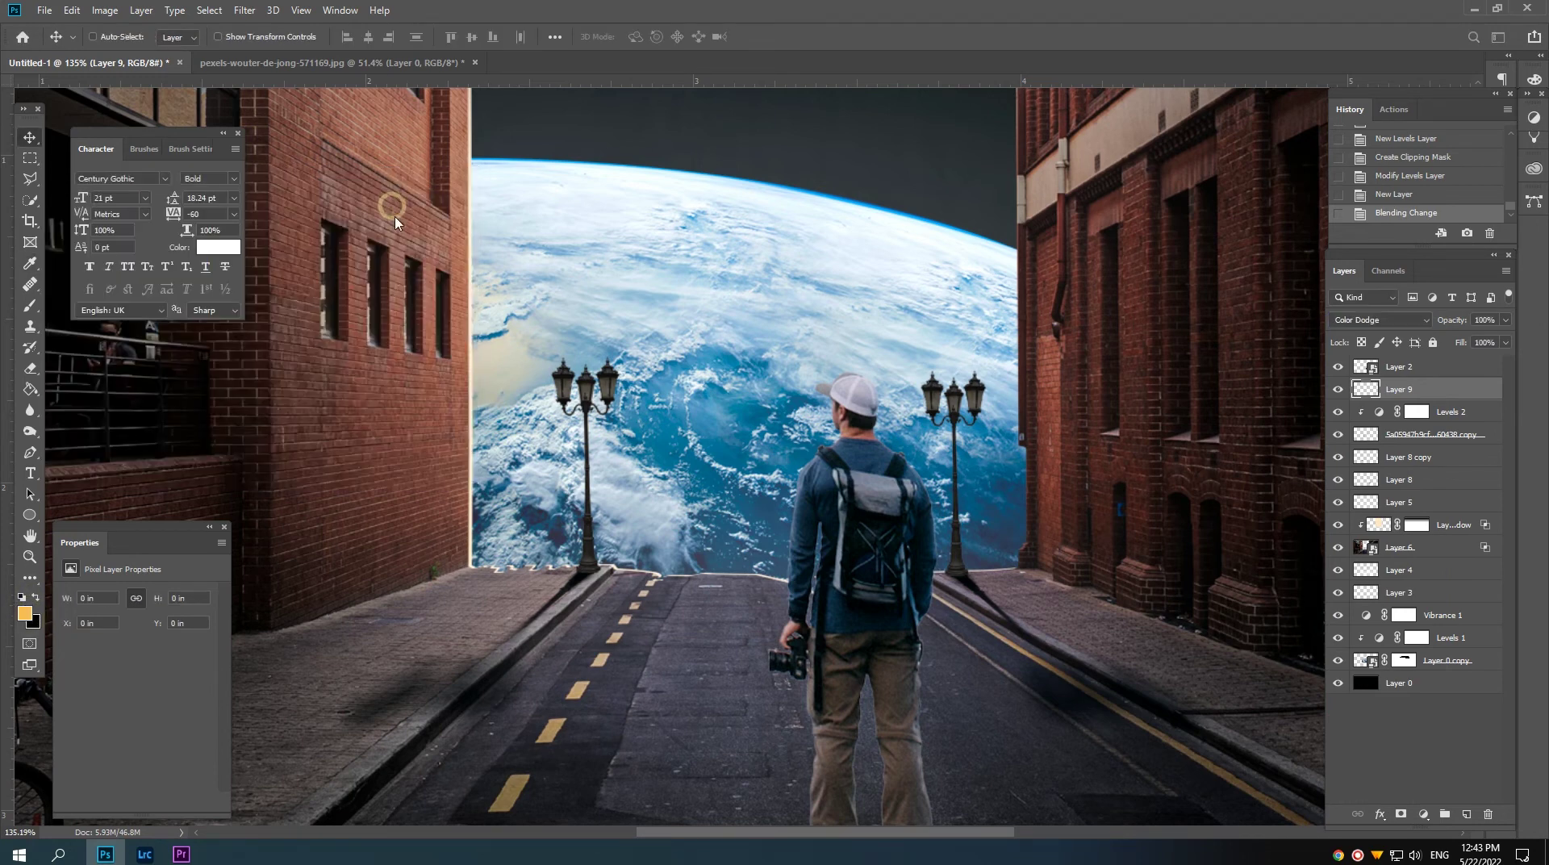
Step: Select the Brush tool with a soft round brush preset
{"action": "left_click", "coordinate": [30, 305]}
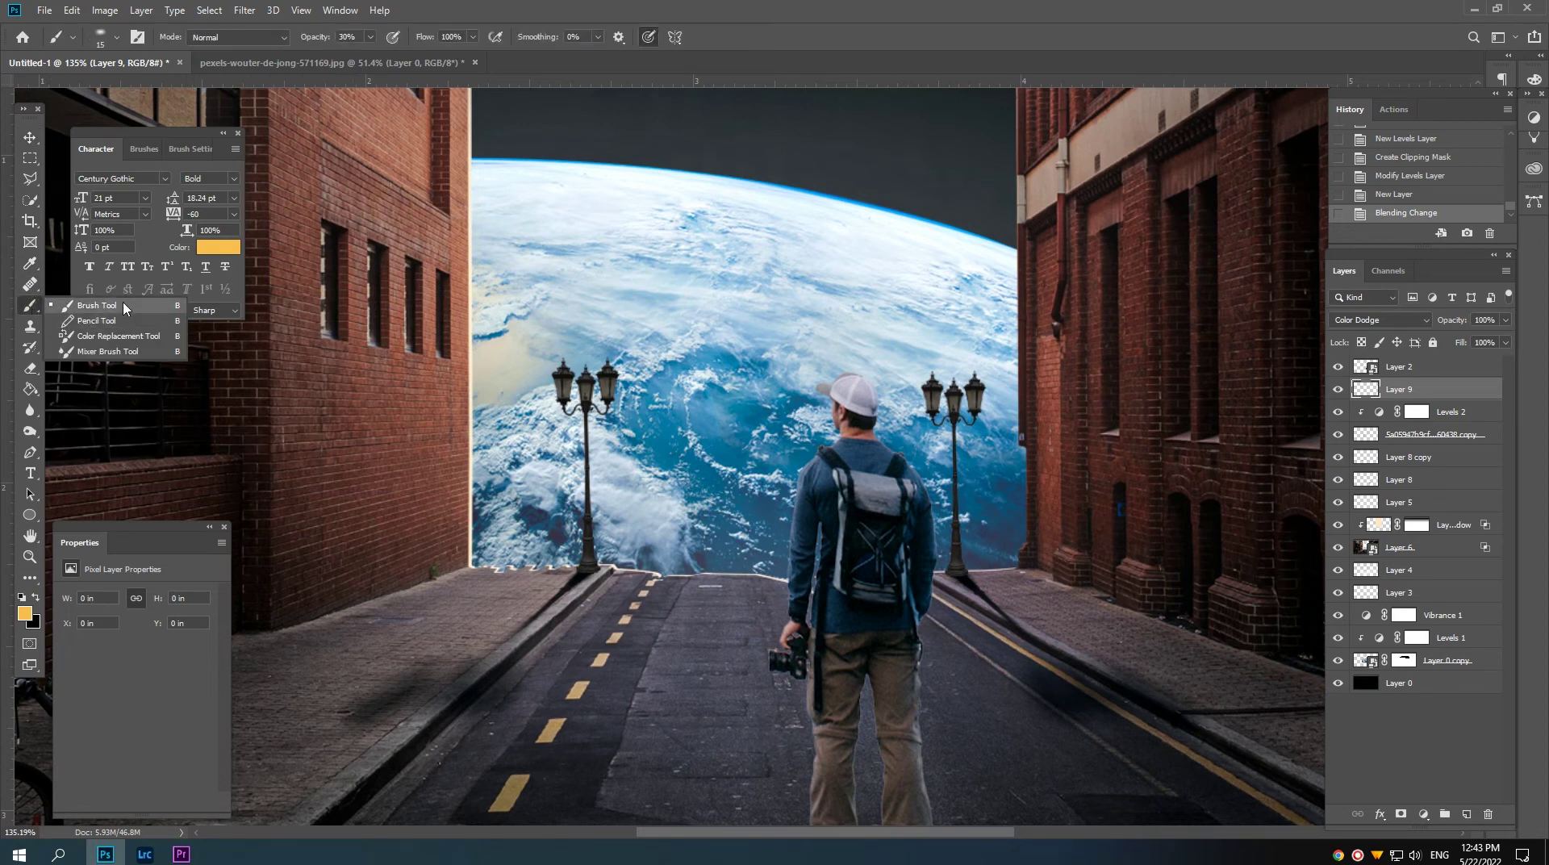
{"action": "right_click", "coordinate": [1018, 700]}
{"action": "left_click", "coordinate": [1018, 686]}
{"action": "key", "text": "Return"}
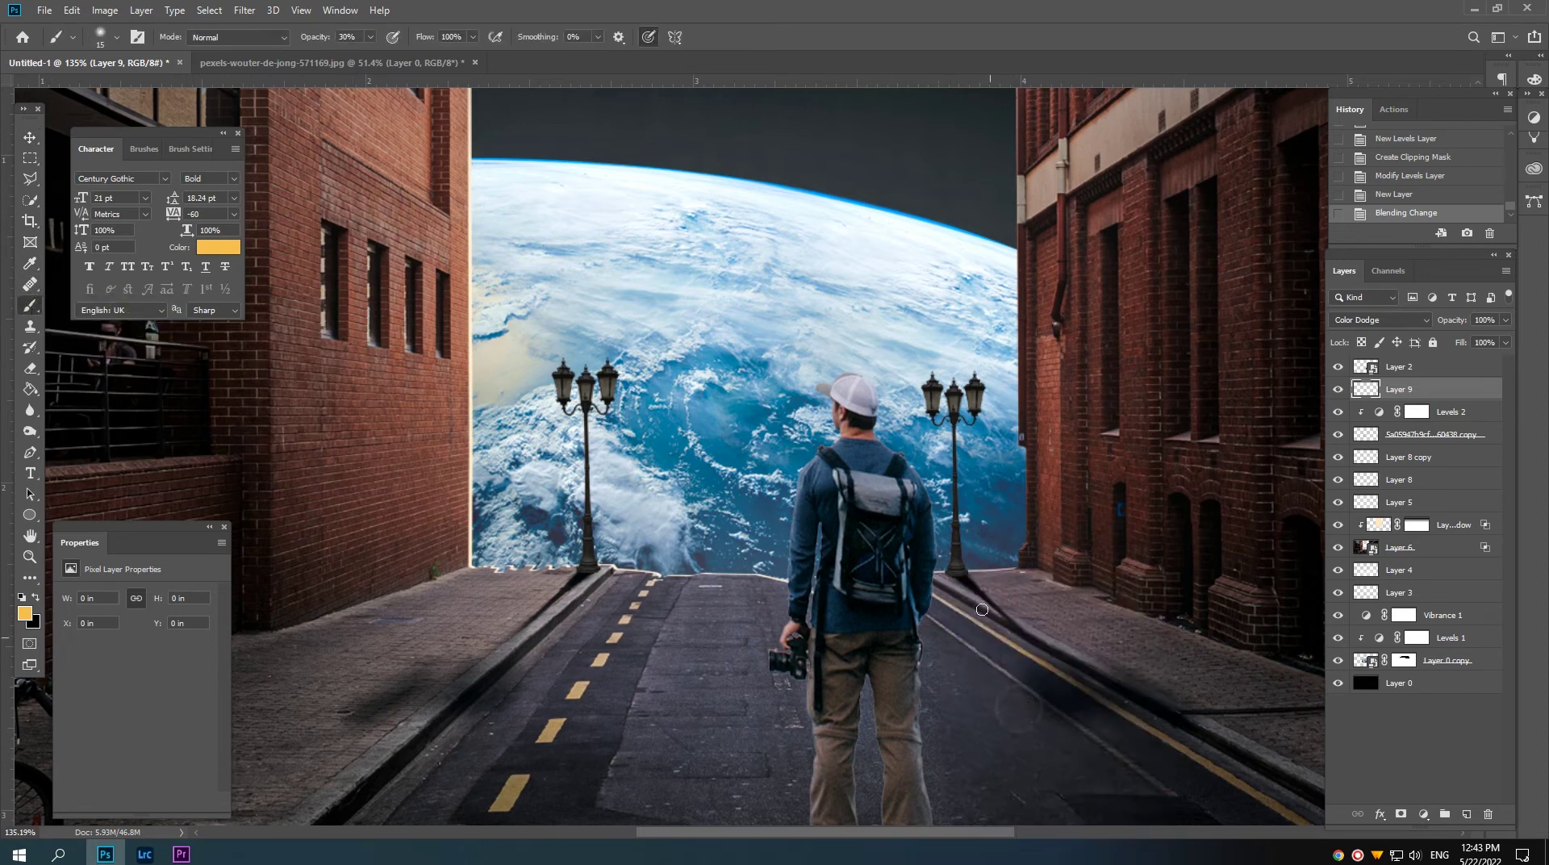
Step: Paint orange glow over the left lamp post's heads, enlarging the brush slightly
{"action": "left_click_drag", "start_coordinate": [574, 410], "coordinate": [590, 413]}
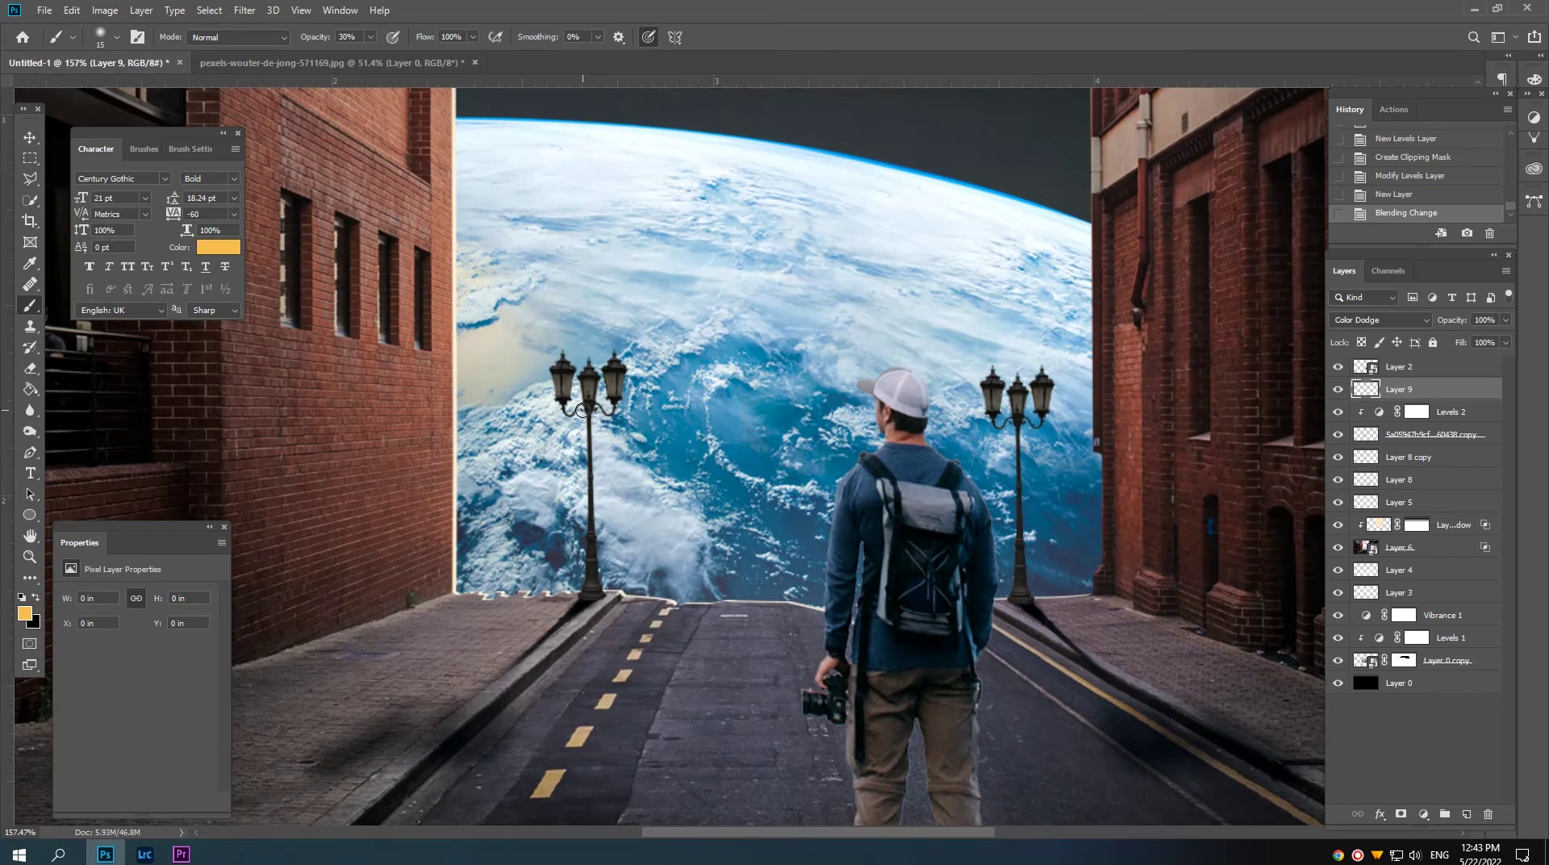
{"action": "left_click", "coordinate": [562, 388]}
{"action": "left_click", "coordinate": [562, 388]}
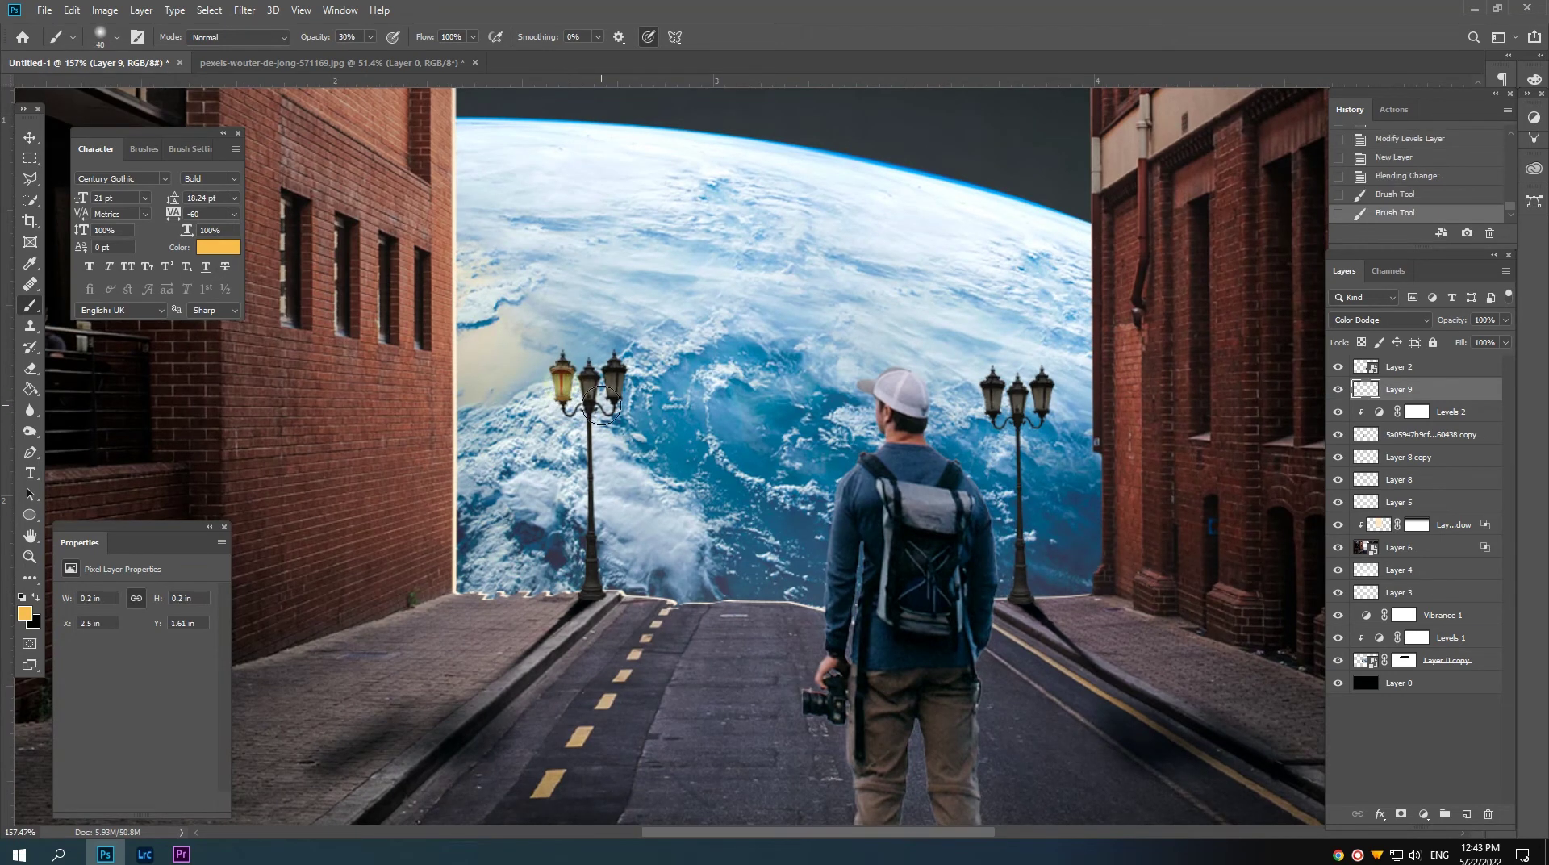
{"action": "key", "text": "bracketright"}
{"action": "key", "text": "bracketright"}
{"action": "key", "text": "bracketright"}
{"action": "left_click", "coordinate": [589, 392]}
{"action": "left_click", "coordinate": [615, 387]}
{"action": "left_click", "coordinate": [625, 388]}
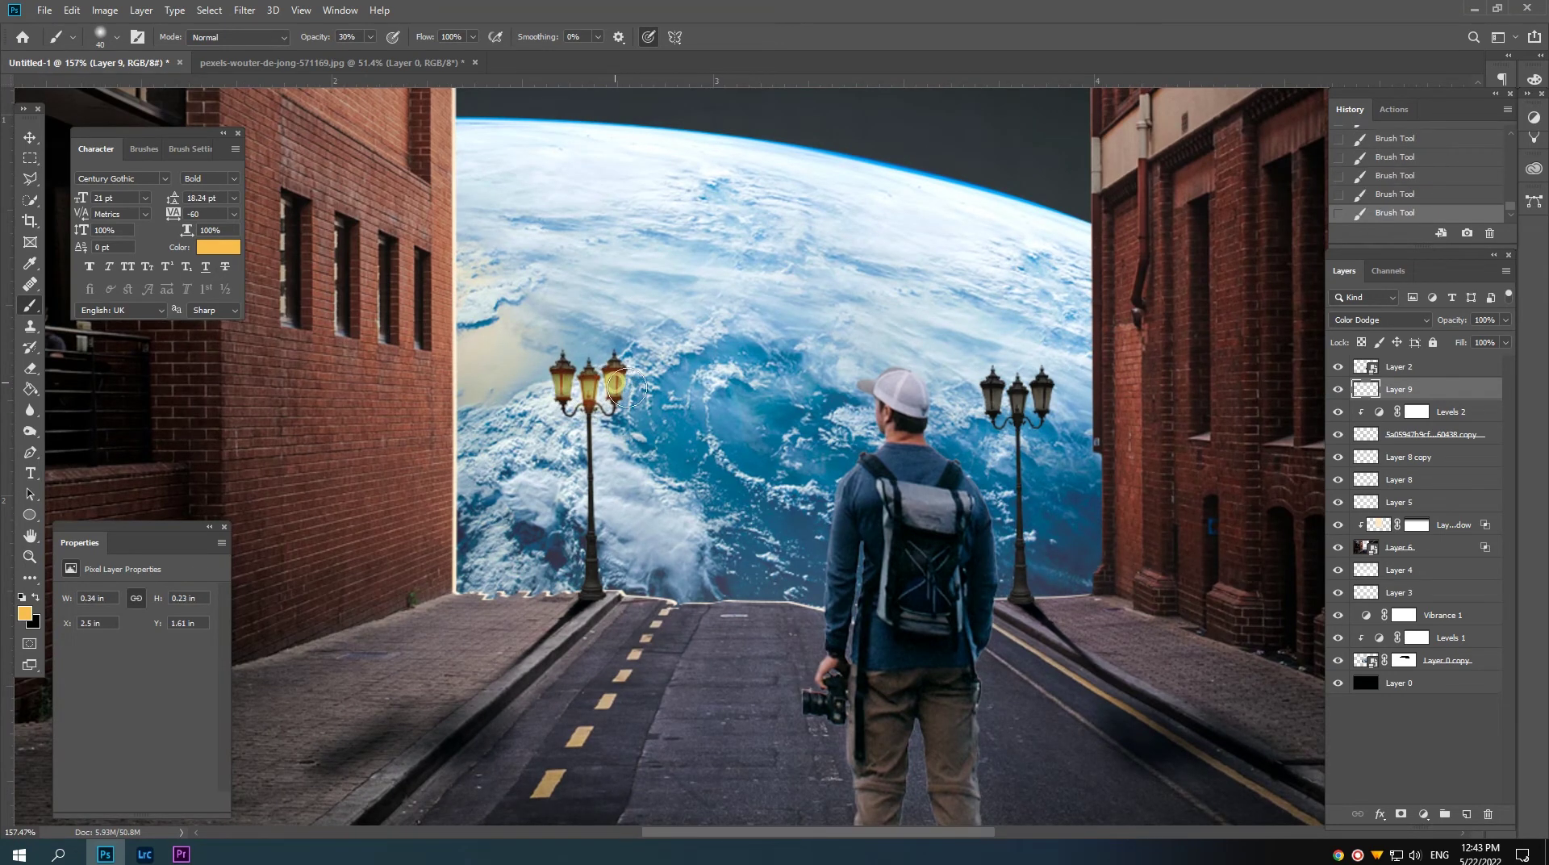
Step: Paint orange glow over the right lamp post's heads
{"action": "left_click", "coordinate": [992, 396]}
{"action": "left_click", "coordinate": [1016, 399]}
{"action": "left_click", "coordinate": [1018, 398]}
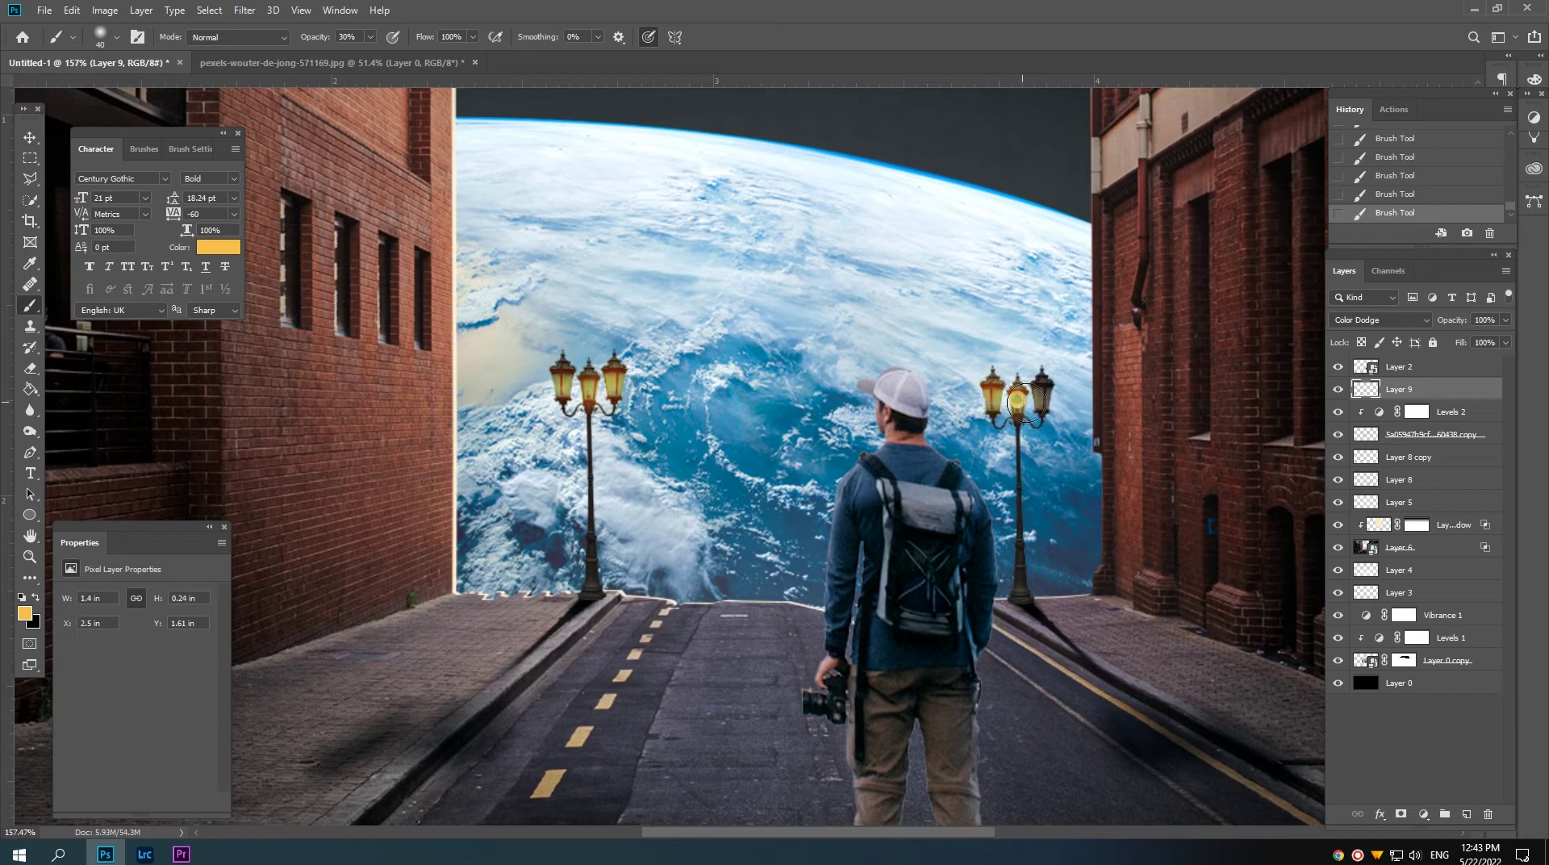
{"action": "left_click", "coordinate": [1042, 398]}
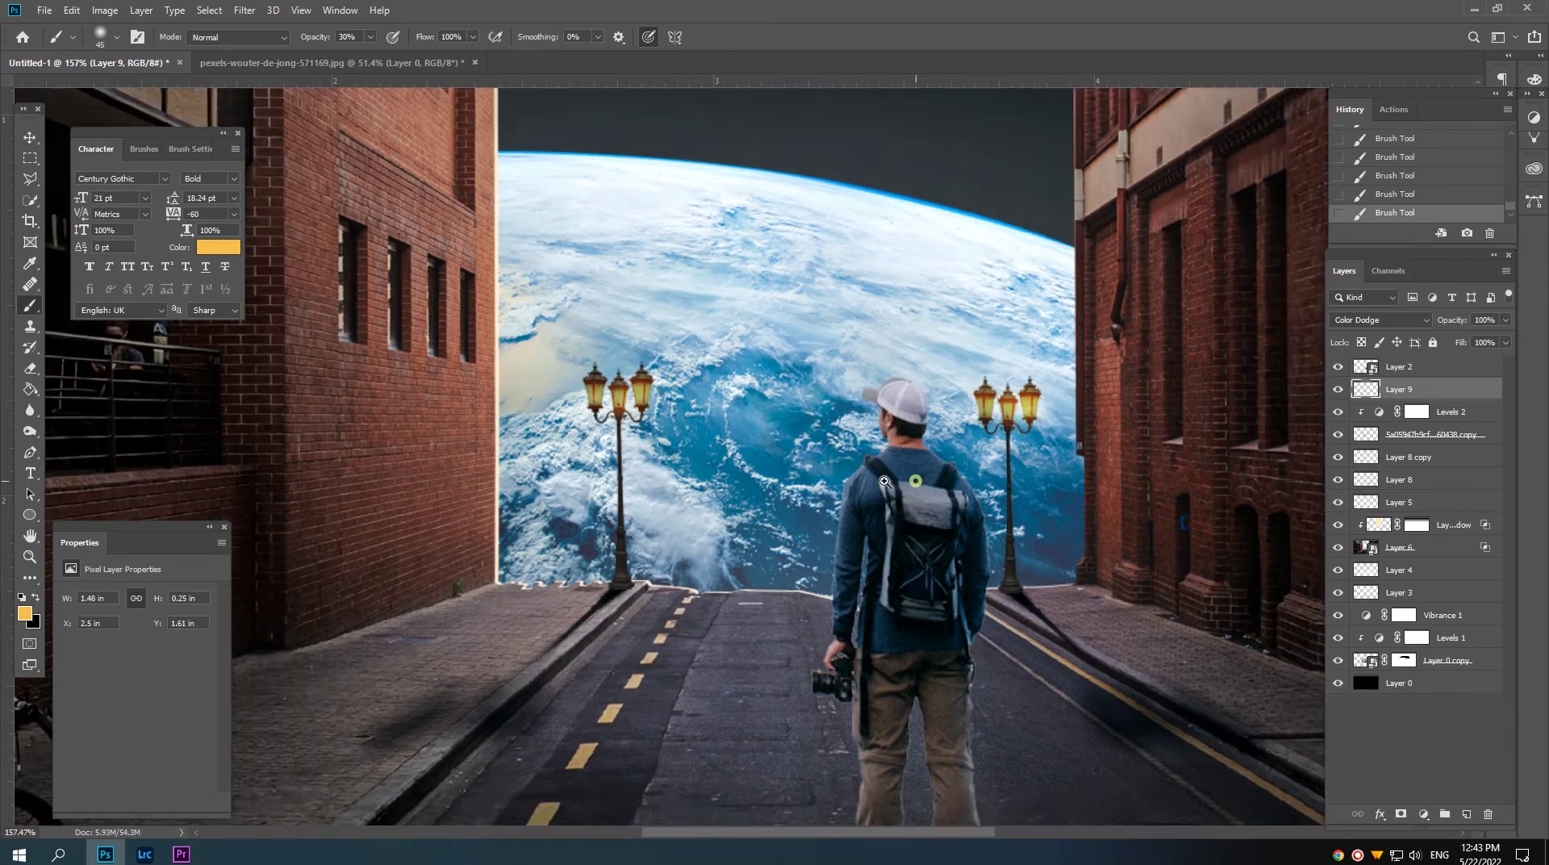
{"action": "scroll", "coordinate": [861, 481], "scroll_direction": "down", "scroll_amount": 3}
{"action": "scroll", "coordinate": [861, 481], "scroll_direction": "down", "scroll_amount": 3}
{"action": "scroll", "coordinate": [642, 459], "scroll_direction": "up", "scroll_amount": 3}
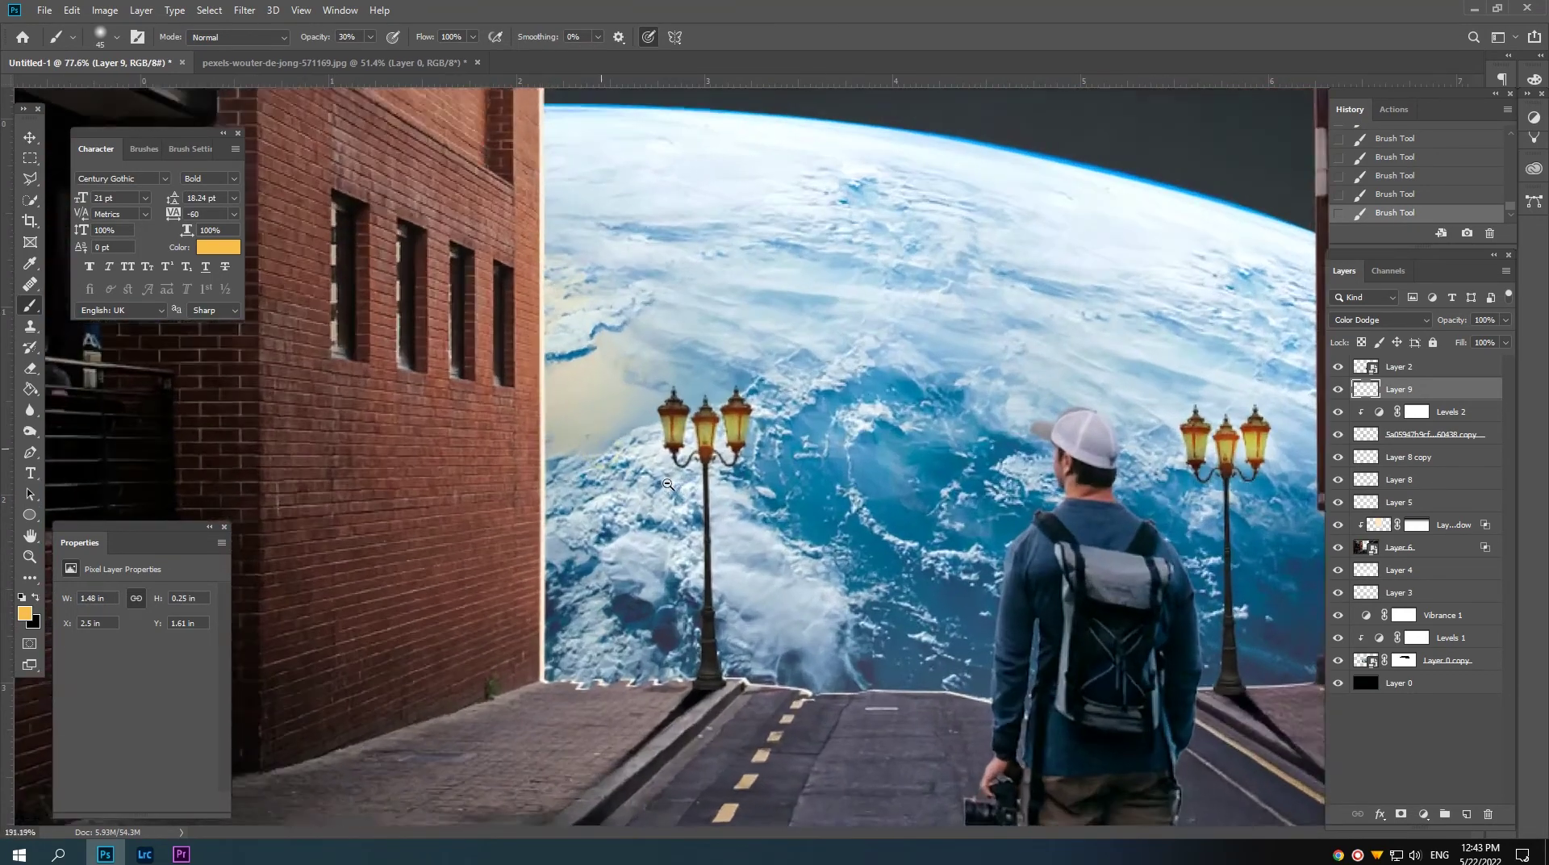
{"action": "scroll", "coordinate": [642, 460], "scroll_direction": "up", "scroll_amount": 1}
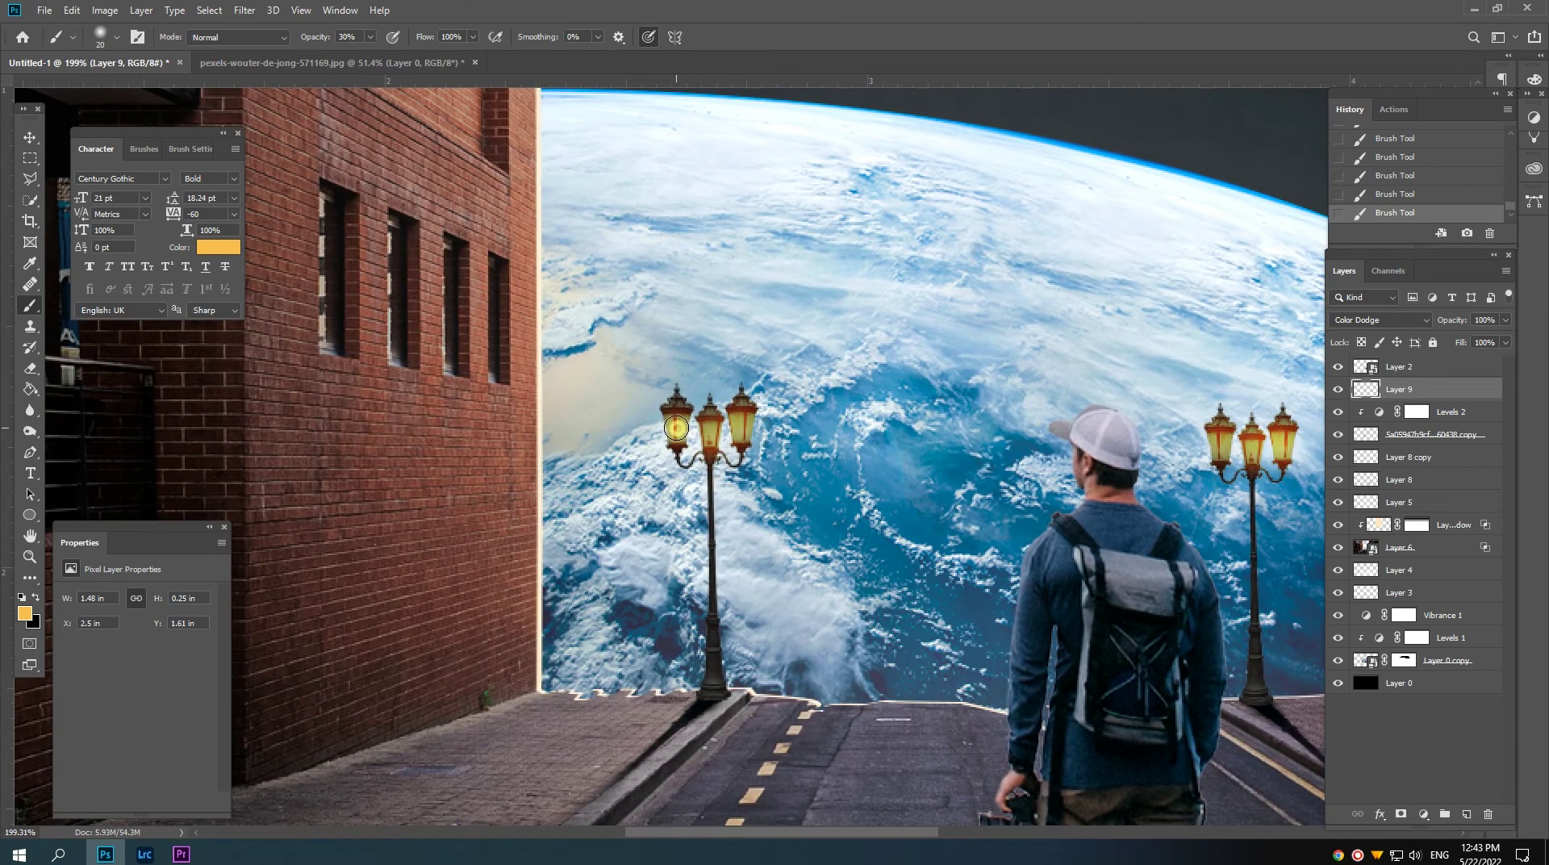
Step: Brighten the left post's middle and right heads and the right post's right head
{"action": "left_click", "coordinate": [711, 434]}
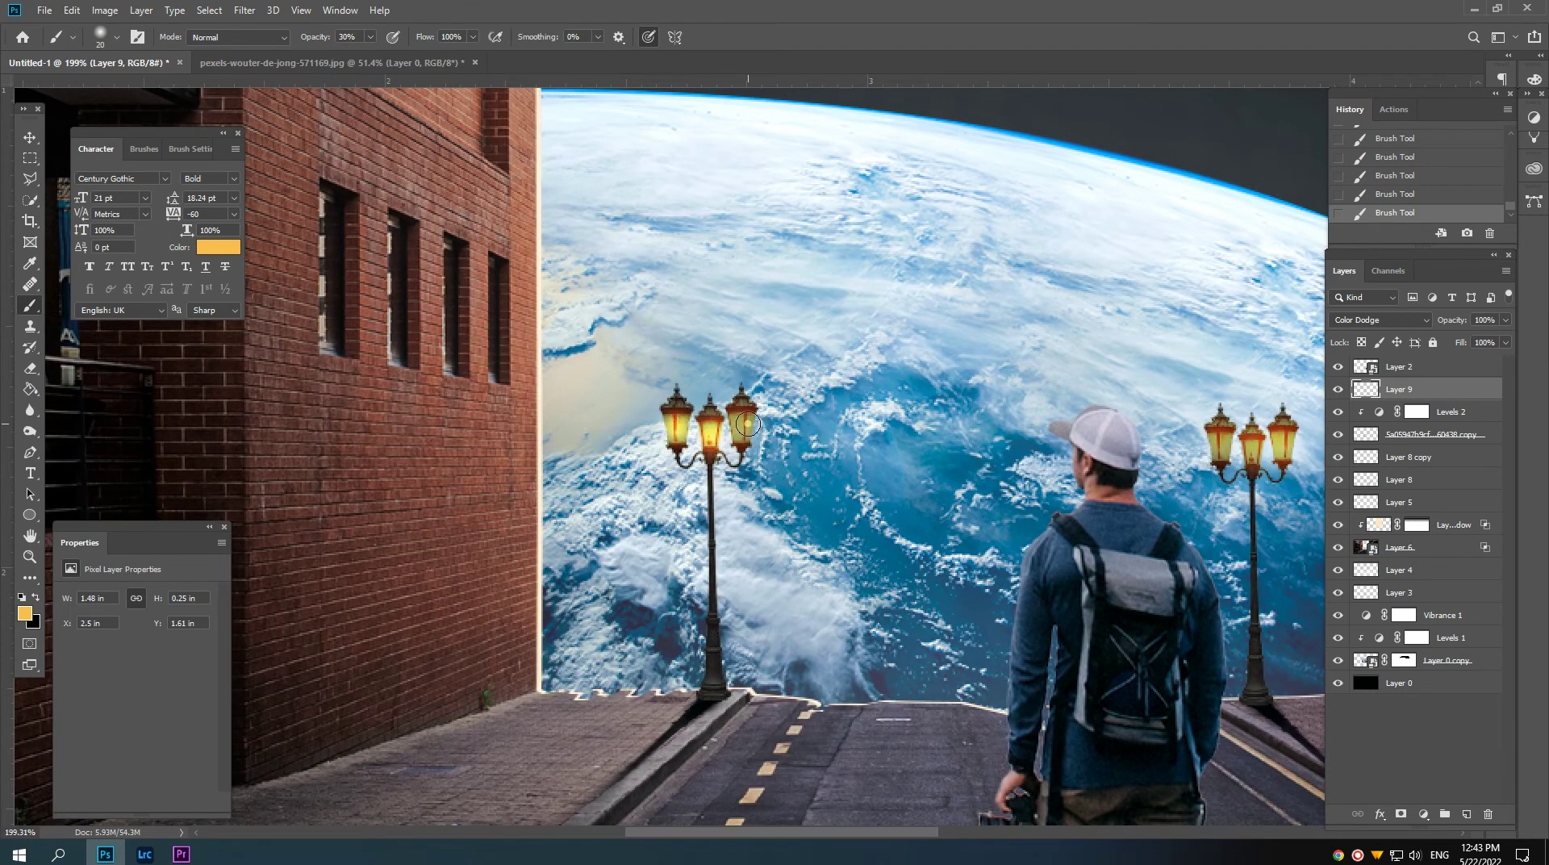
{"action": "left_click_drag", "start_coordinate": [747, 422], "coordinate": [743, 429]}
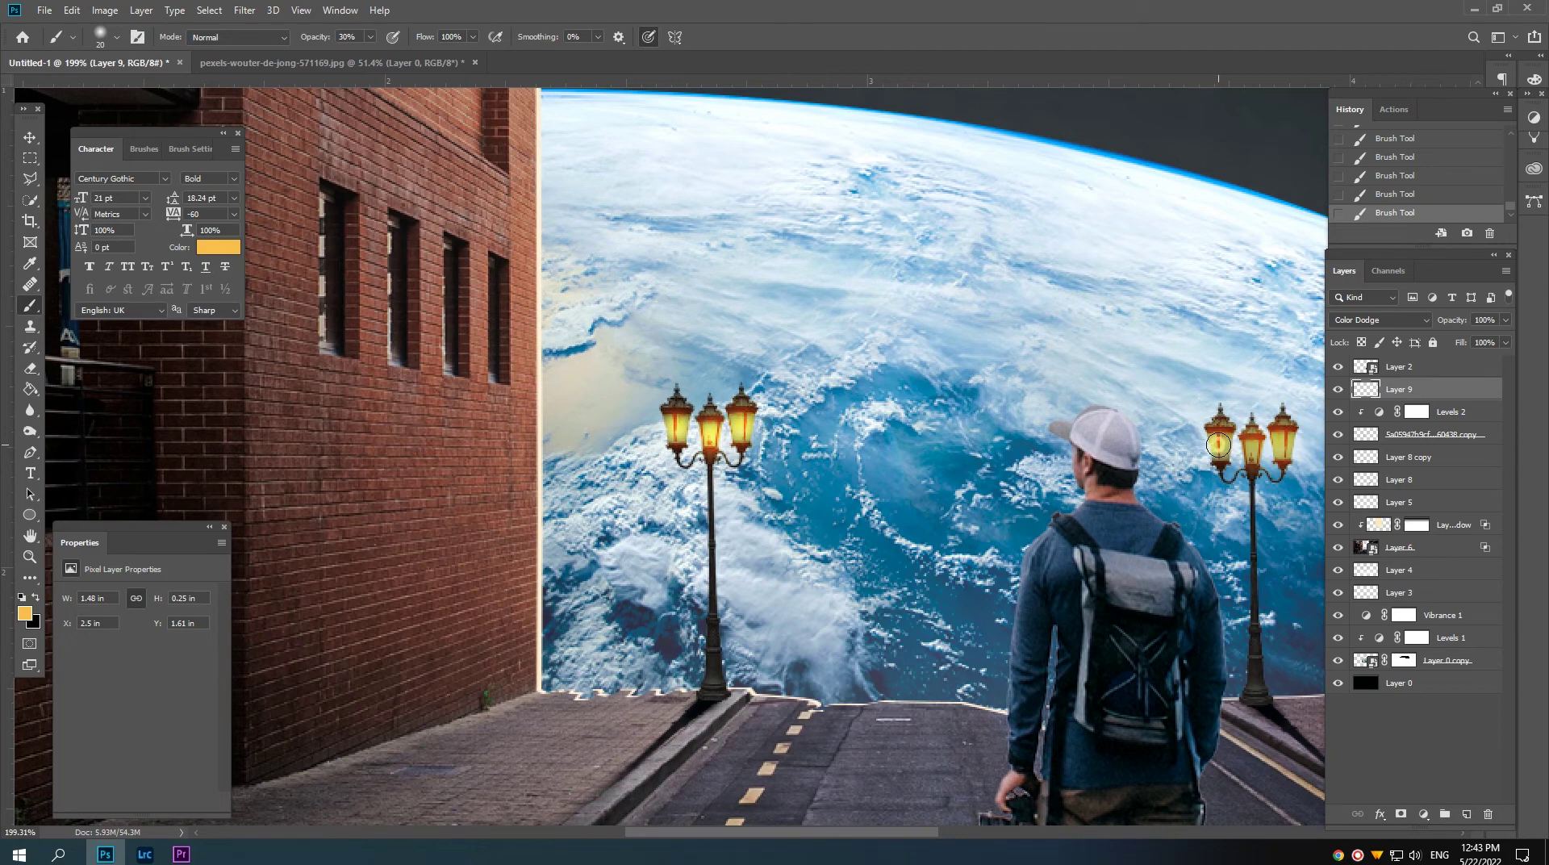
{"action": "left_click", "coordinate": [1287, 446]}
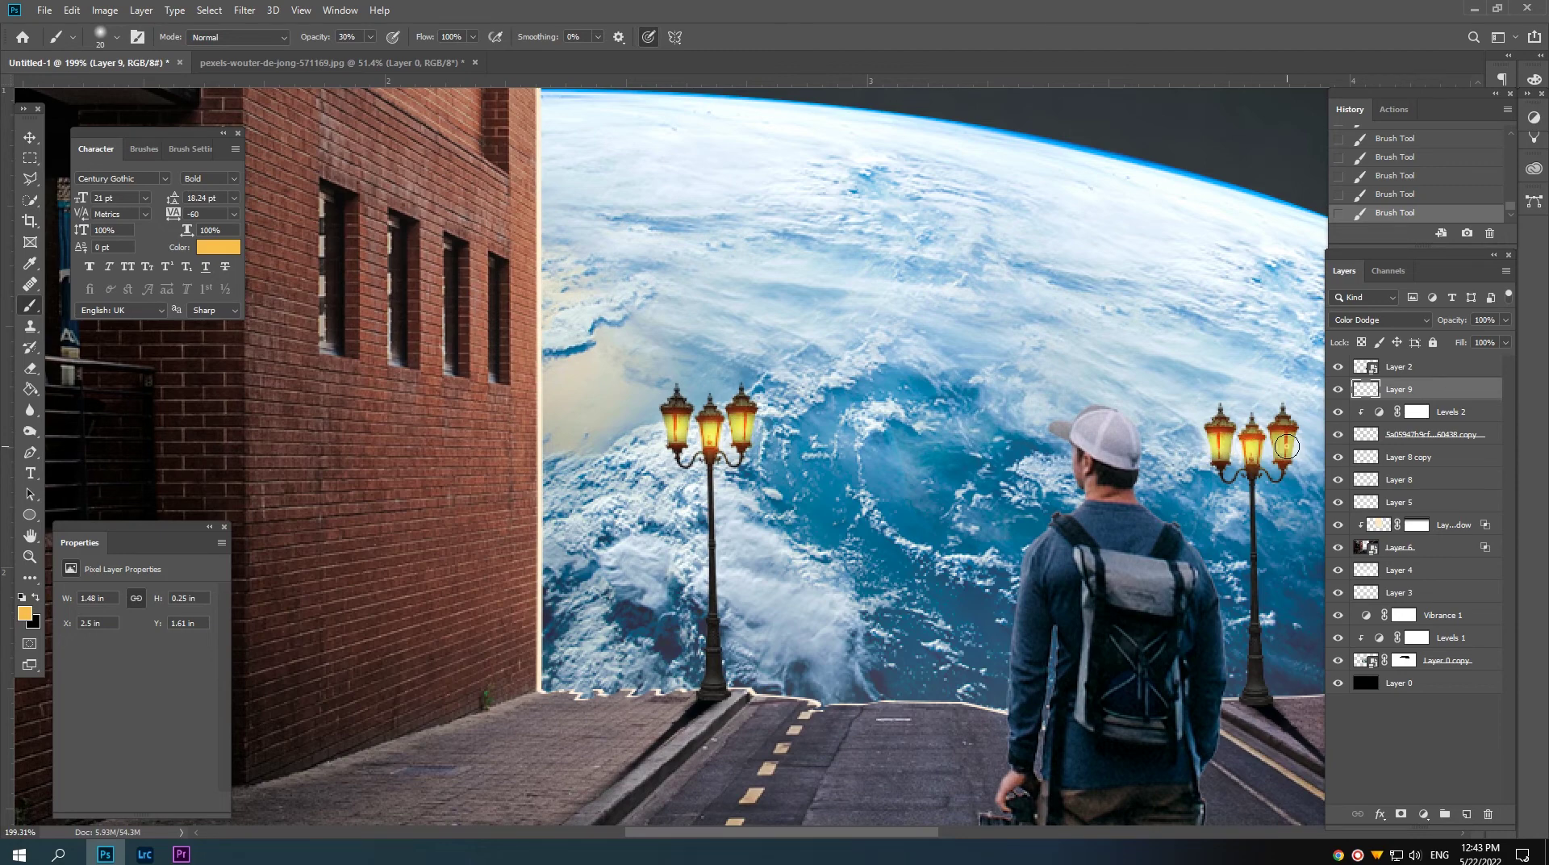
{"action": "scroll", "coordinate": [811, 456], "scroll_direction": "down", "scroll_amount": 2}
{"action": "scroll", "coordinate": [811, 456], "scroll_direction": "down", "scroll_amount": 2}
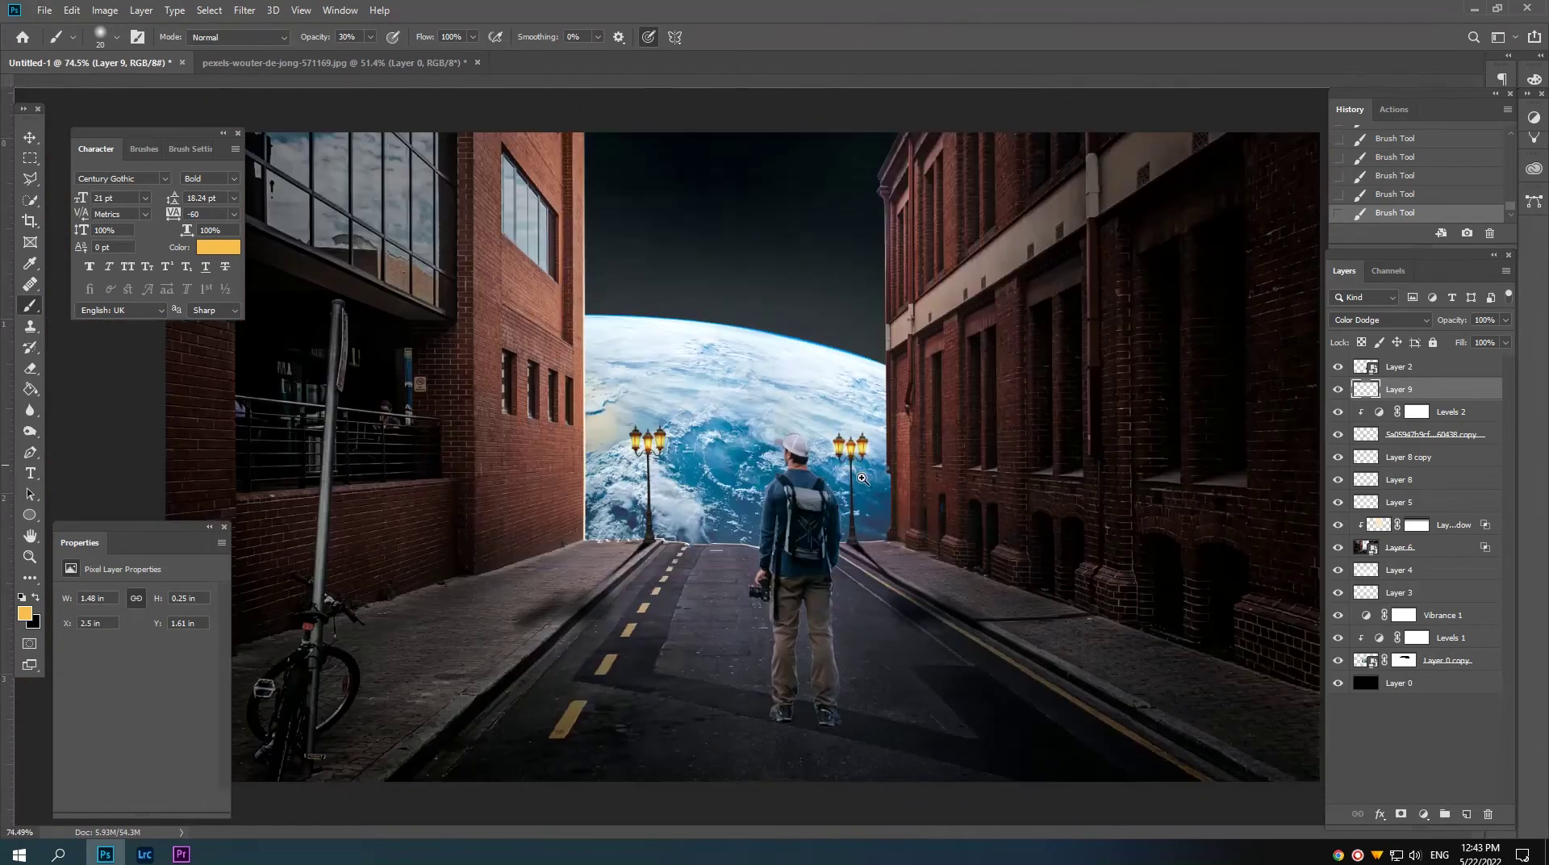
{"action": "scroll", "coordinate": [815, 476], "scroll_direction": "down", "scroll_amount": 2}
Step: Select the man's Layer 2 and add a layer mask from his outline
{"action": "key", "text": "v"}
{"action": "scroll", "coordinate": [831, 492], "scroll_direction": "down", "scroll_amount": 1}
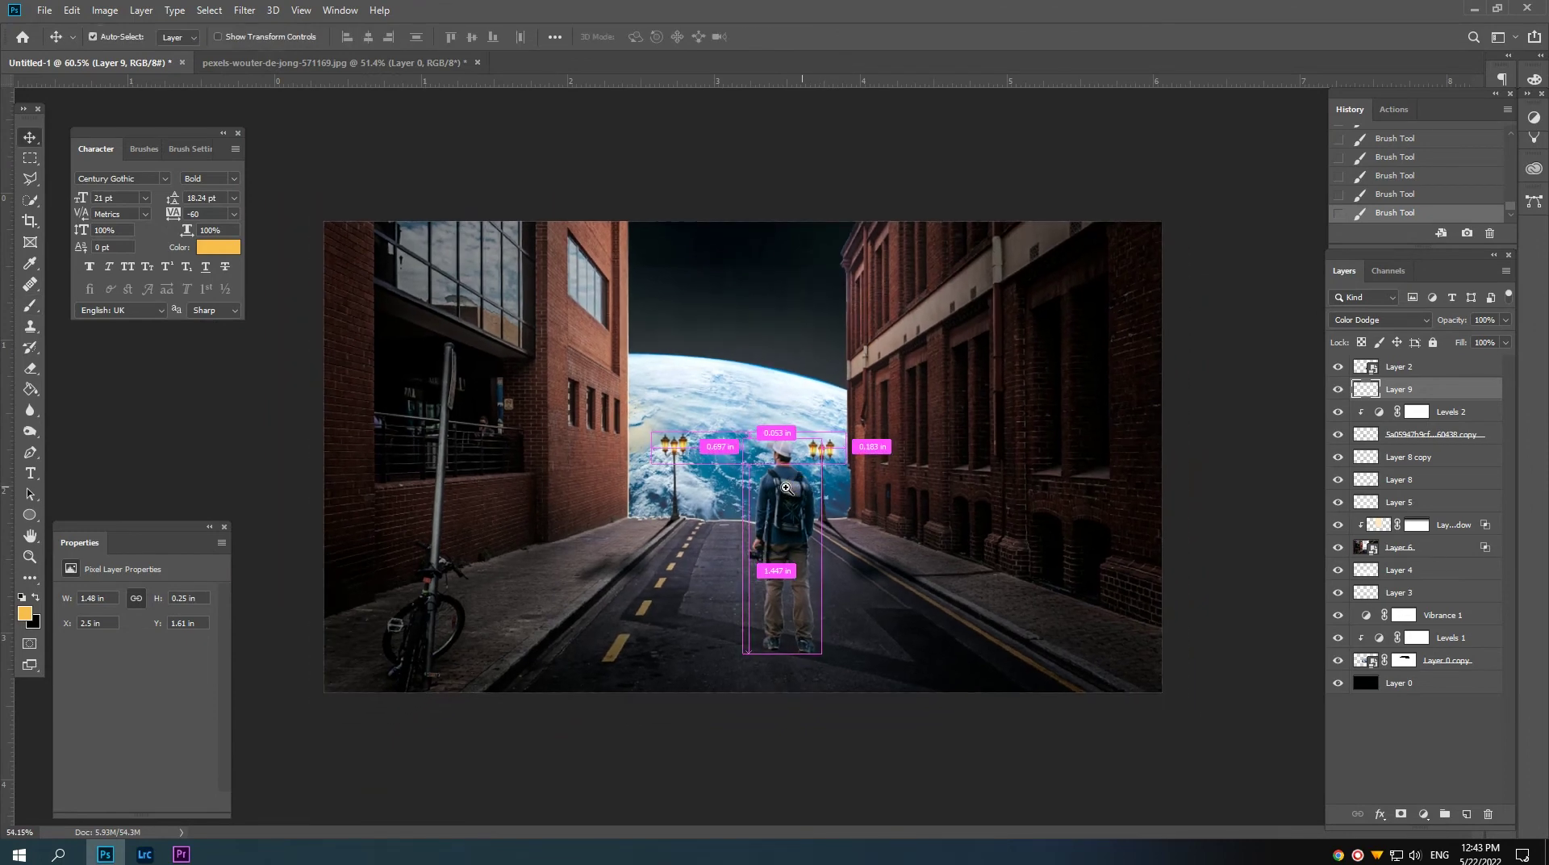
{"action": "left_click", "coordinate": [1392, 368]}
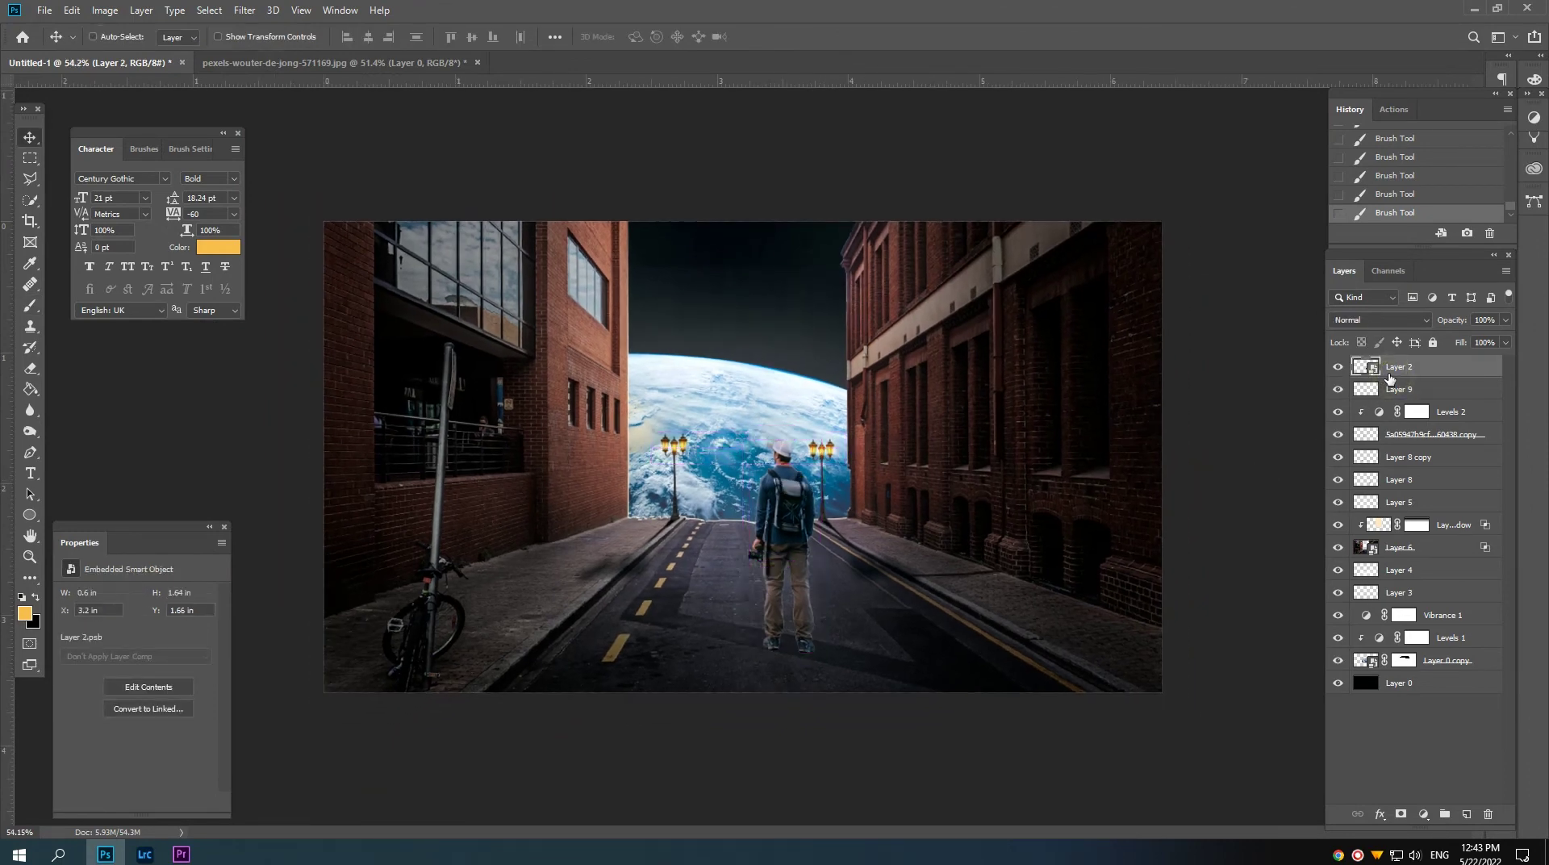
{"action": "scroll", "coordinate": [802, 627], "scroll_direction": "up", "scroll_amount": 1}
{"action": "scroll", "coordinate": [811, 632], "scroll_direction": "up", "scroll_amount": 1}
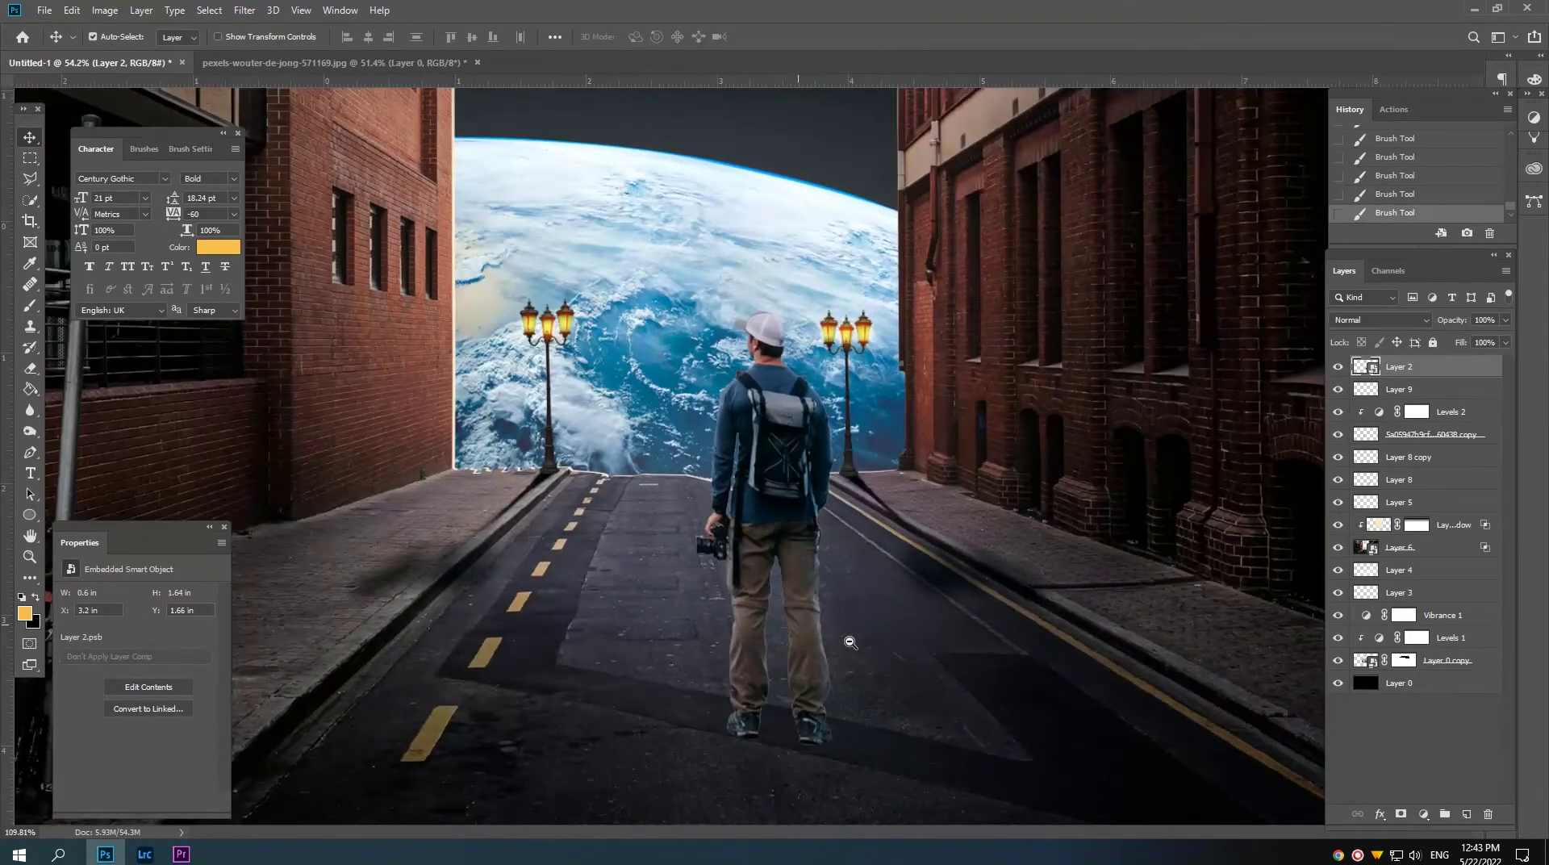
{"action": "scroll", "coordinate": [819, 637], "scroll_direction": "up", "scroll_amount": 1}
{"action": "scroll", "coordinate": [829, 643], "scroll_direction": "up", "scroll_amount": 1}
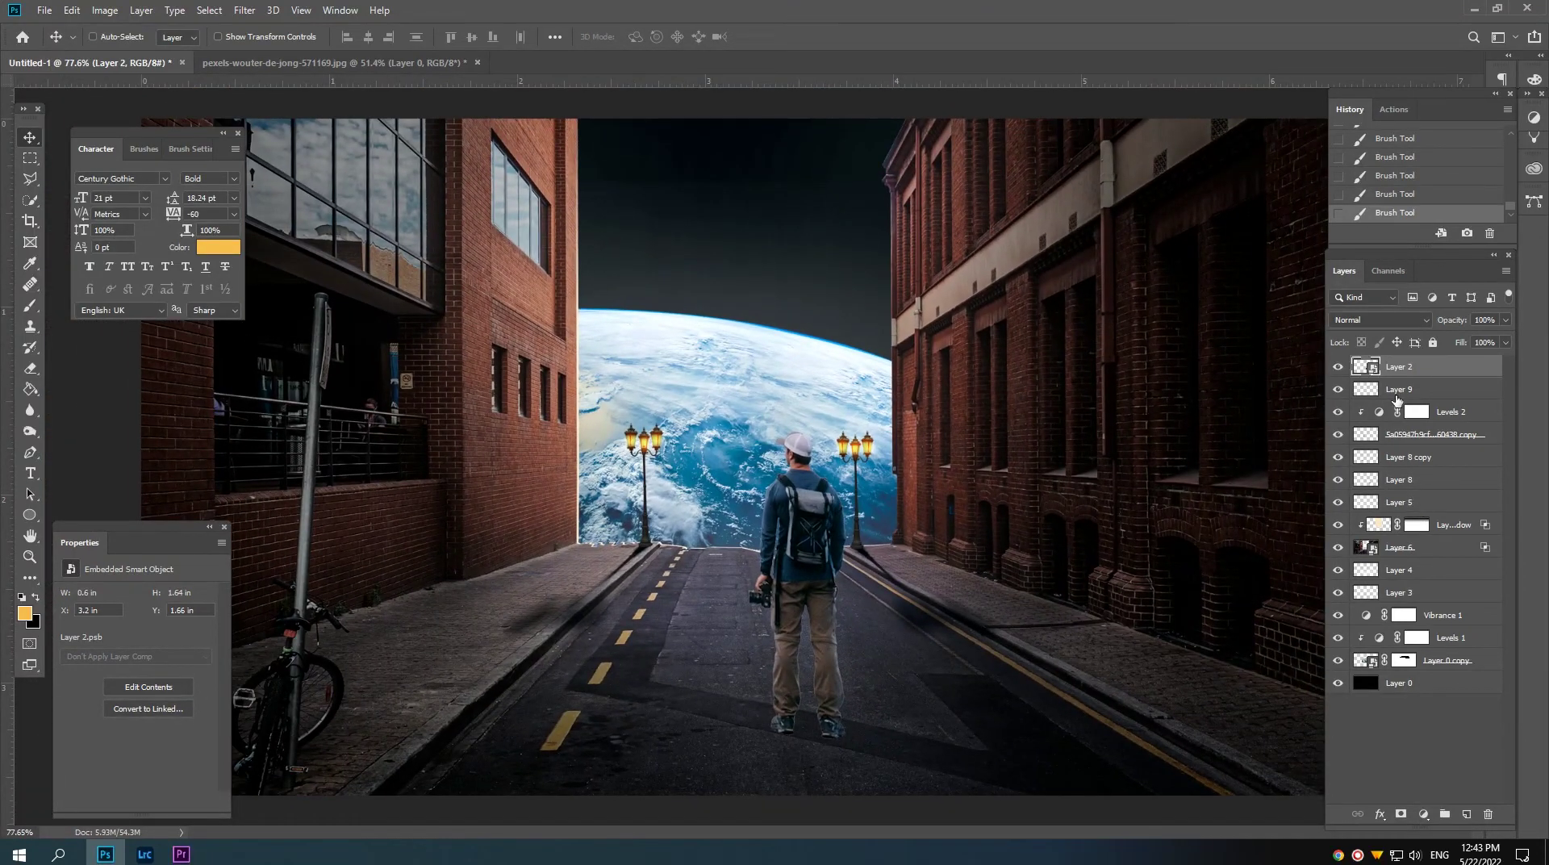
{"action": "left_click", "coordinate": [1363, 377], "text": "ctrl"}
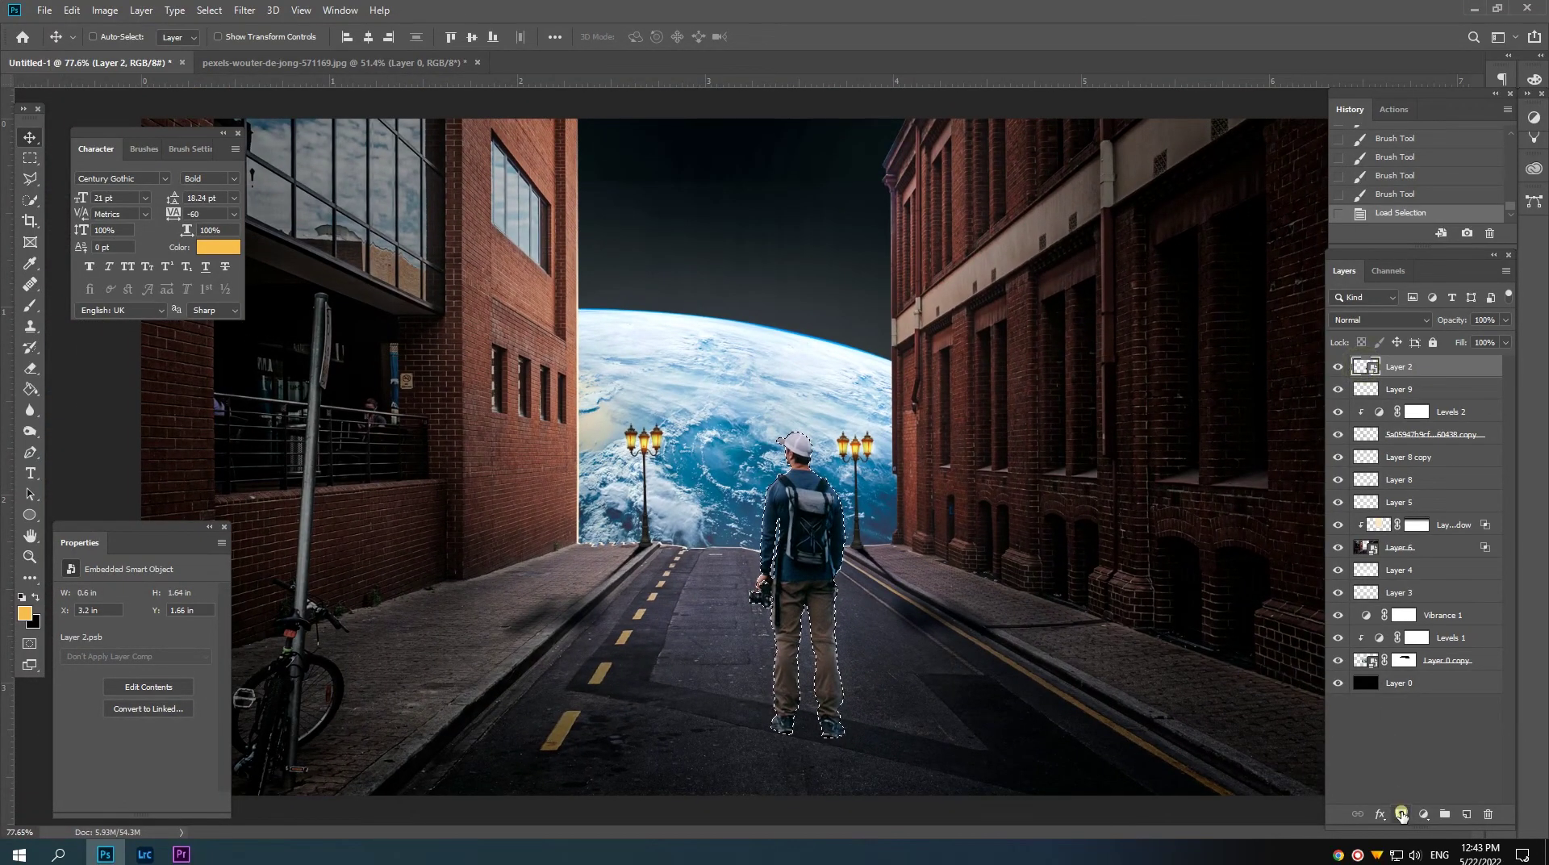
{"action": "left_click", "coordinate": [1401, 814]}
Step: Refine the man's mask in Select and Mask with Shift Edge -10%
{"action": "right_click", "coordinate": [1403, 368]}
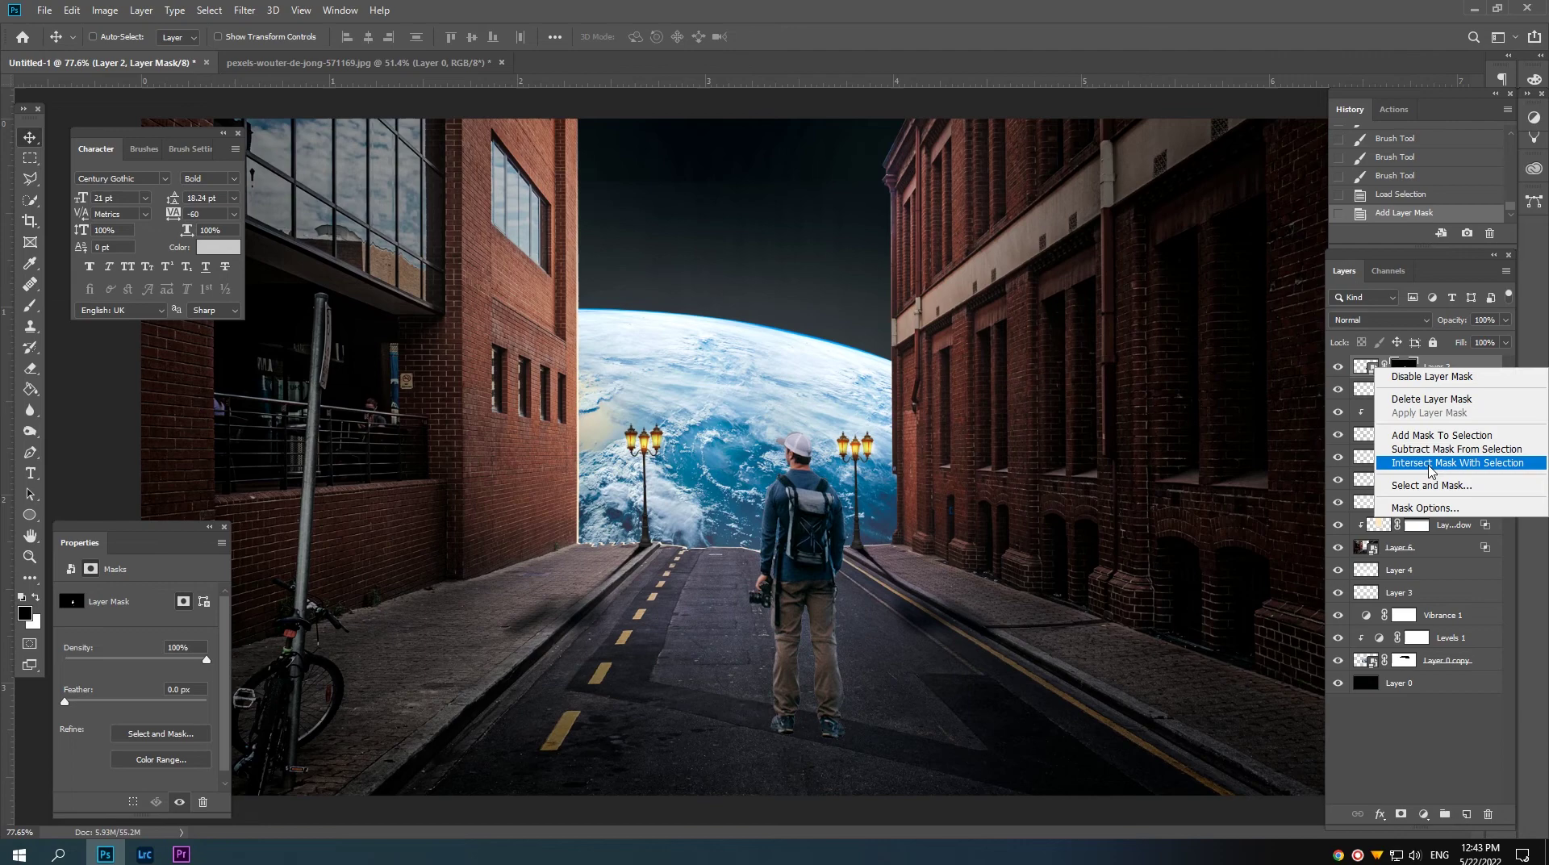
{"action": "left_click", "coordinate": [1424, 502]}
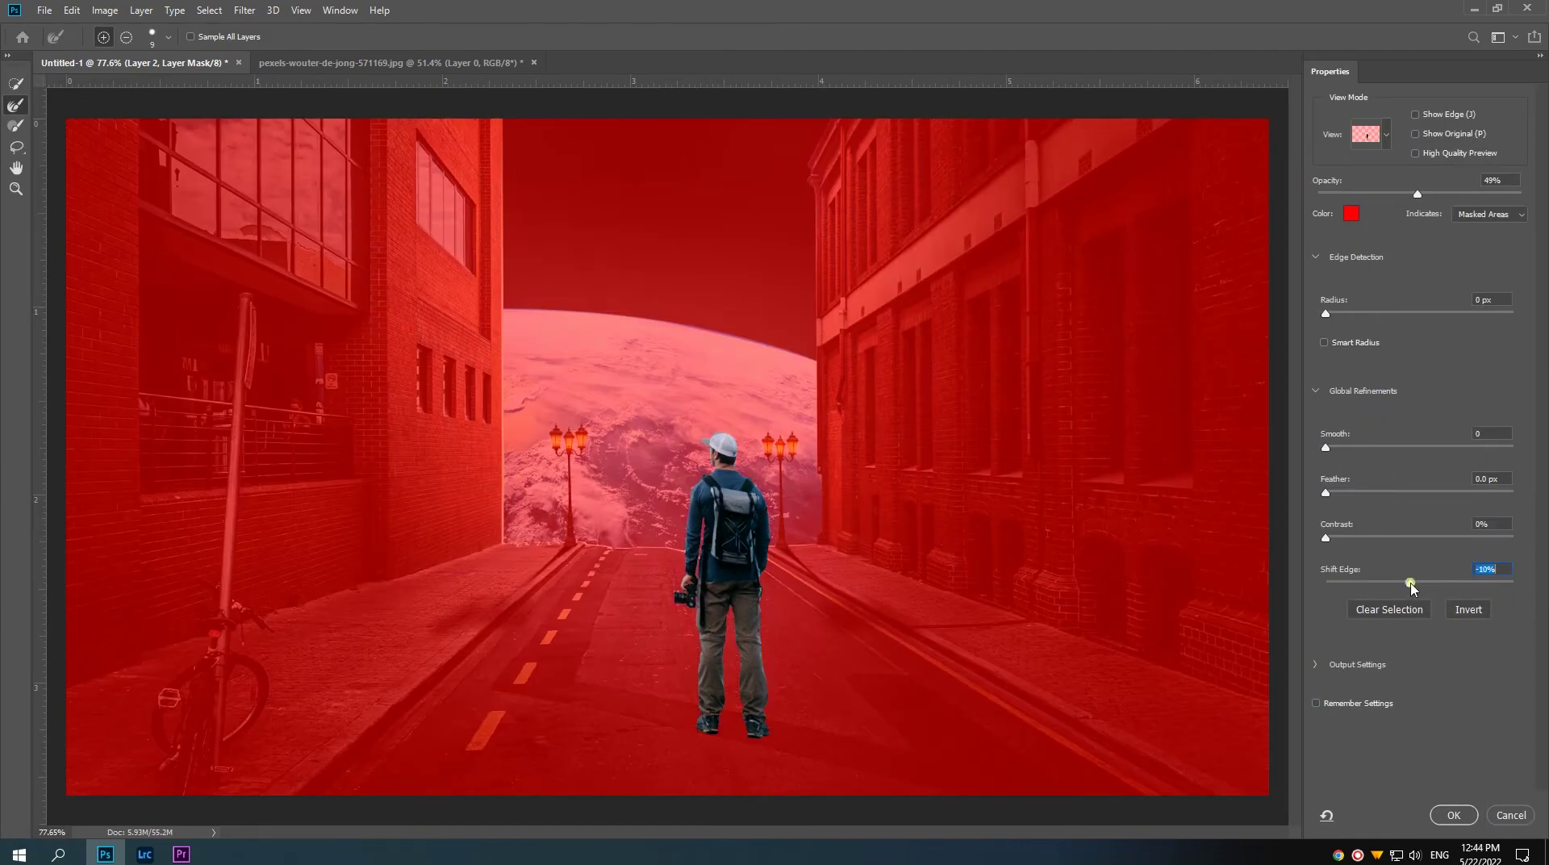
{"action": "left_click", "coordinate": [1452, 815]}
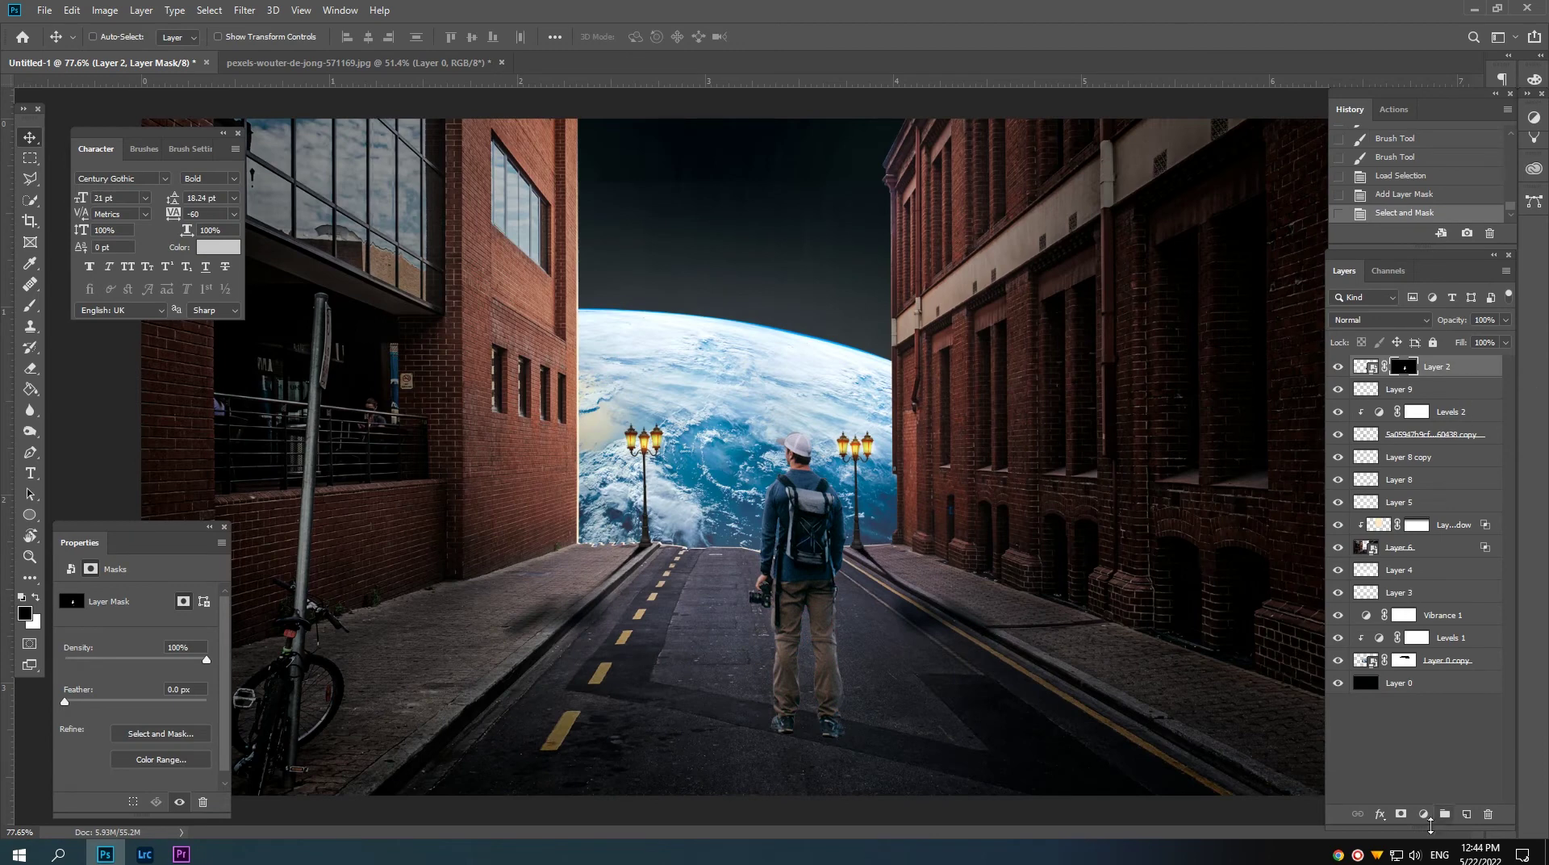
{"action": "left_click", "coordinate": [1423, 814]}
Step: Add a Levels adjustment clipped to Layer 2 with output white lowered to 158
{"action": "left_click", "coordinate": [1444, 604]}
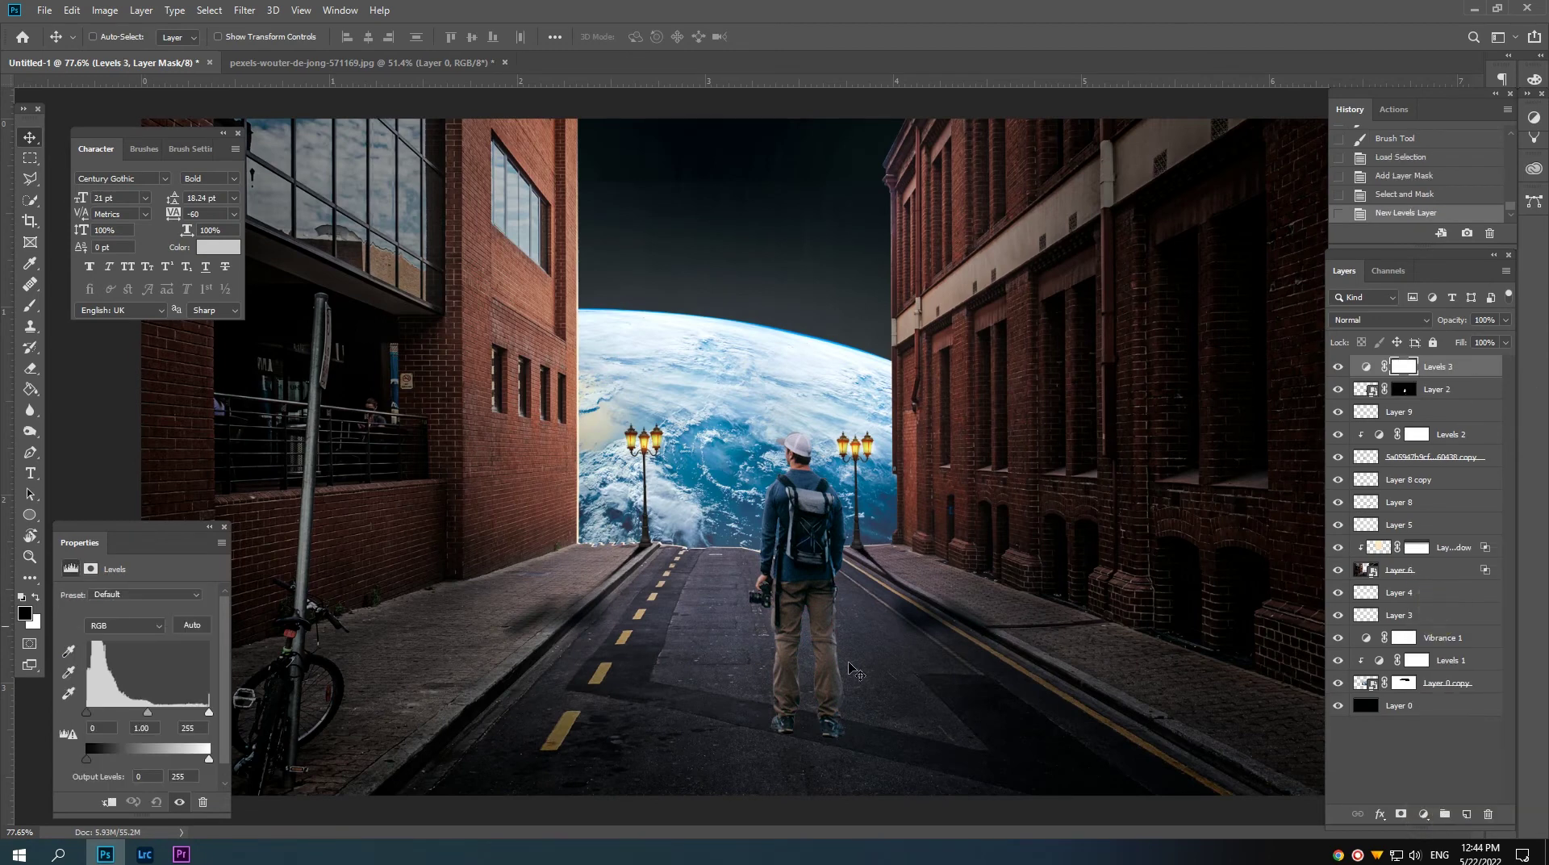
{"action": "left_click", "coordinate": [108, 801]}
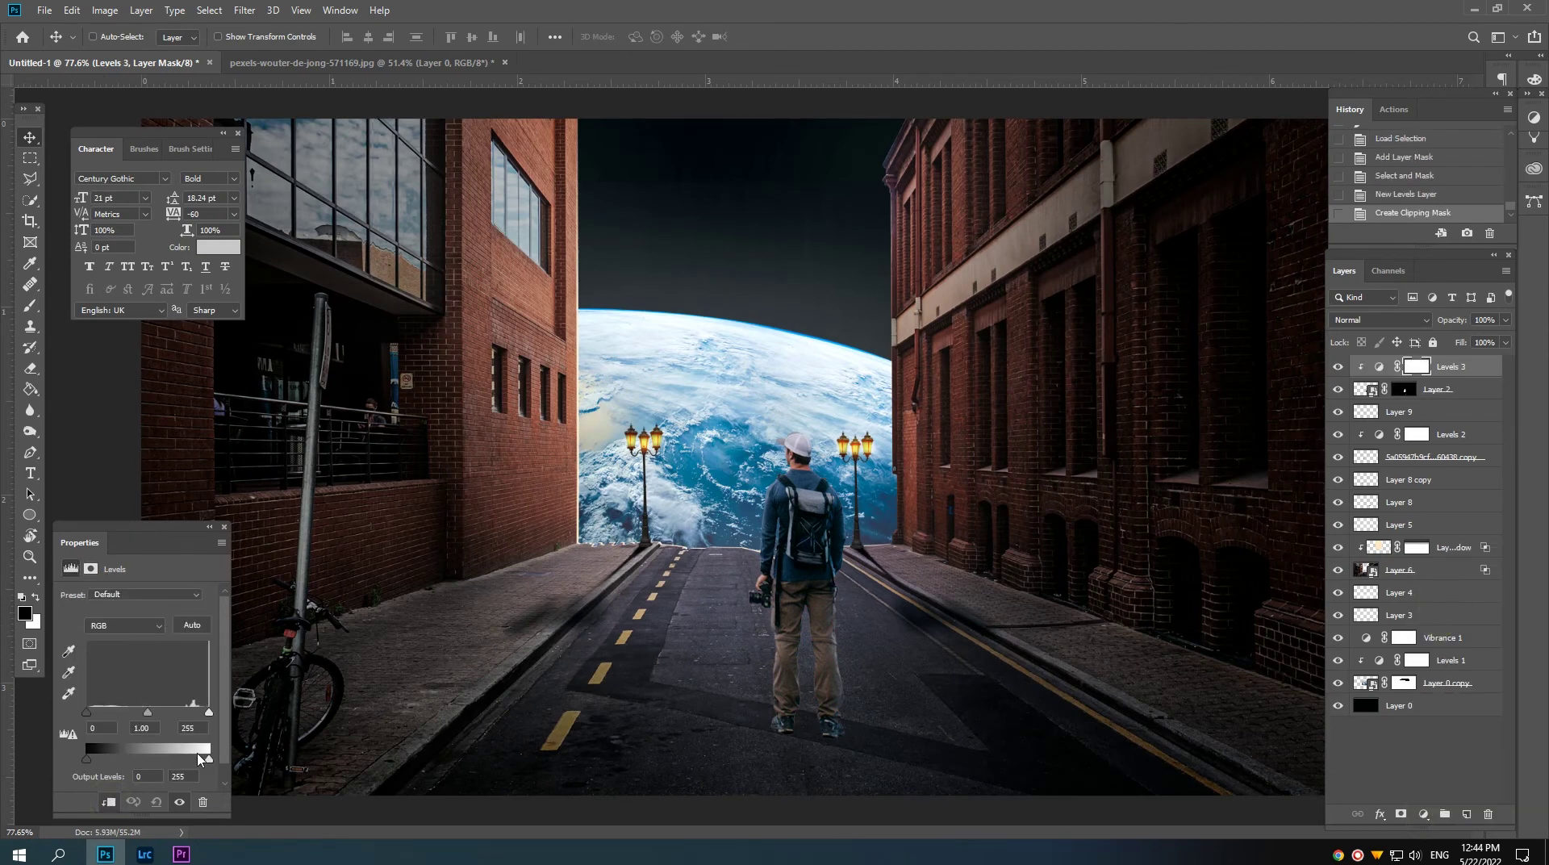
{"action": "left_click_drag", "start_coordinate": [207, 759], "coordinate": [152, 760]}
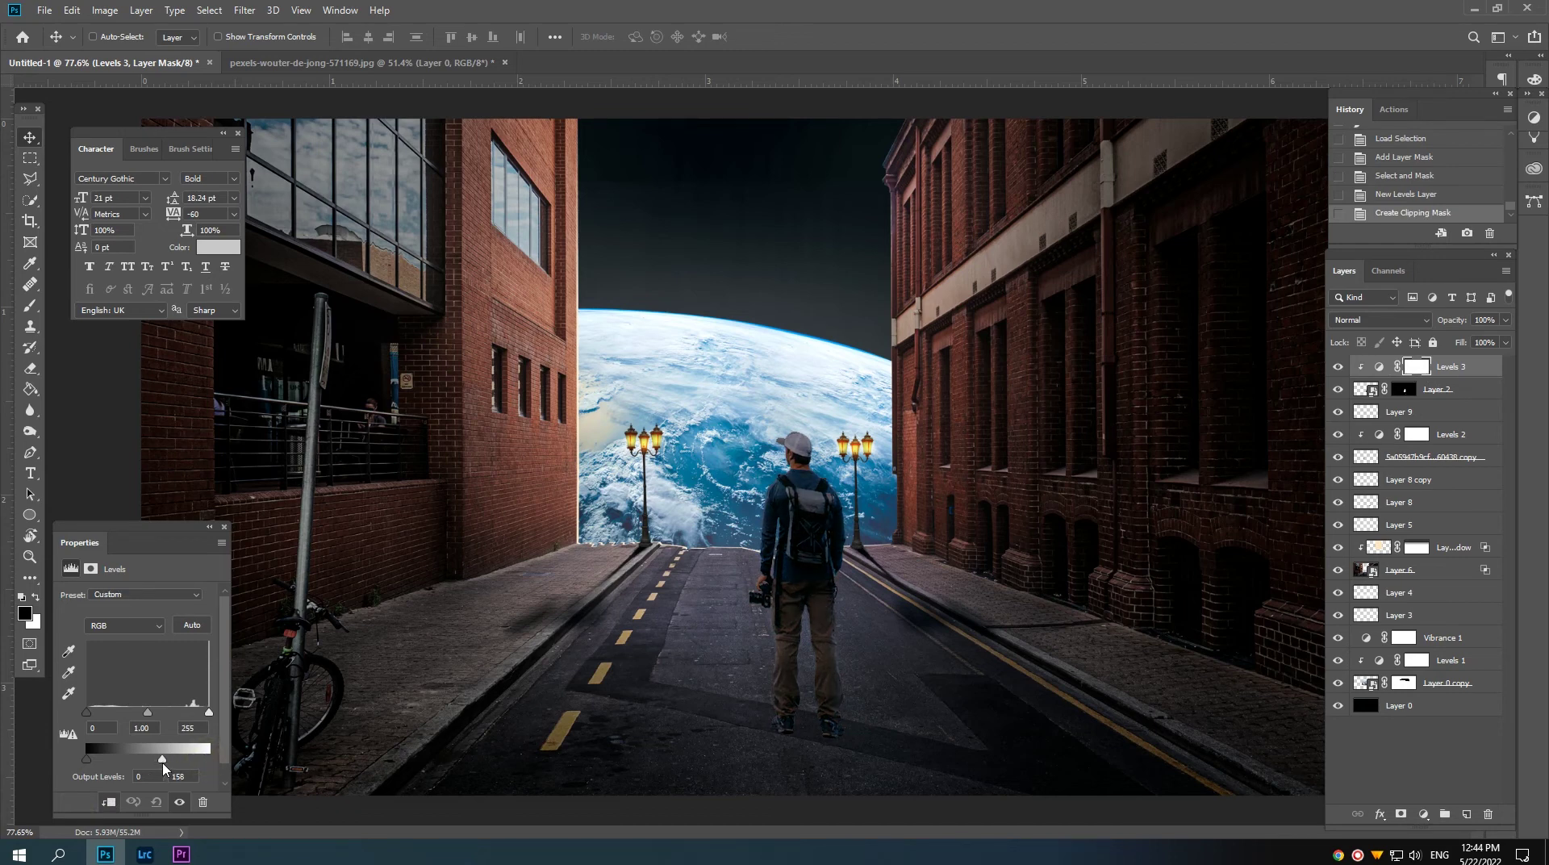
{"action": "scroll", "coordinate": [860, 560], "scroll_direction": "up", "scroll_amount": 3}
{"action": "scroll", "coordinate": [859, 559], "scroll_direction": "up", "scroll_amount": 2}
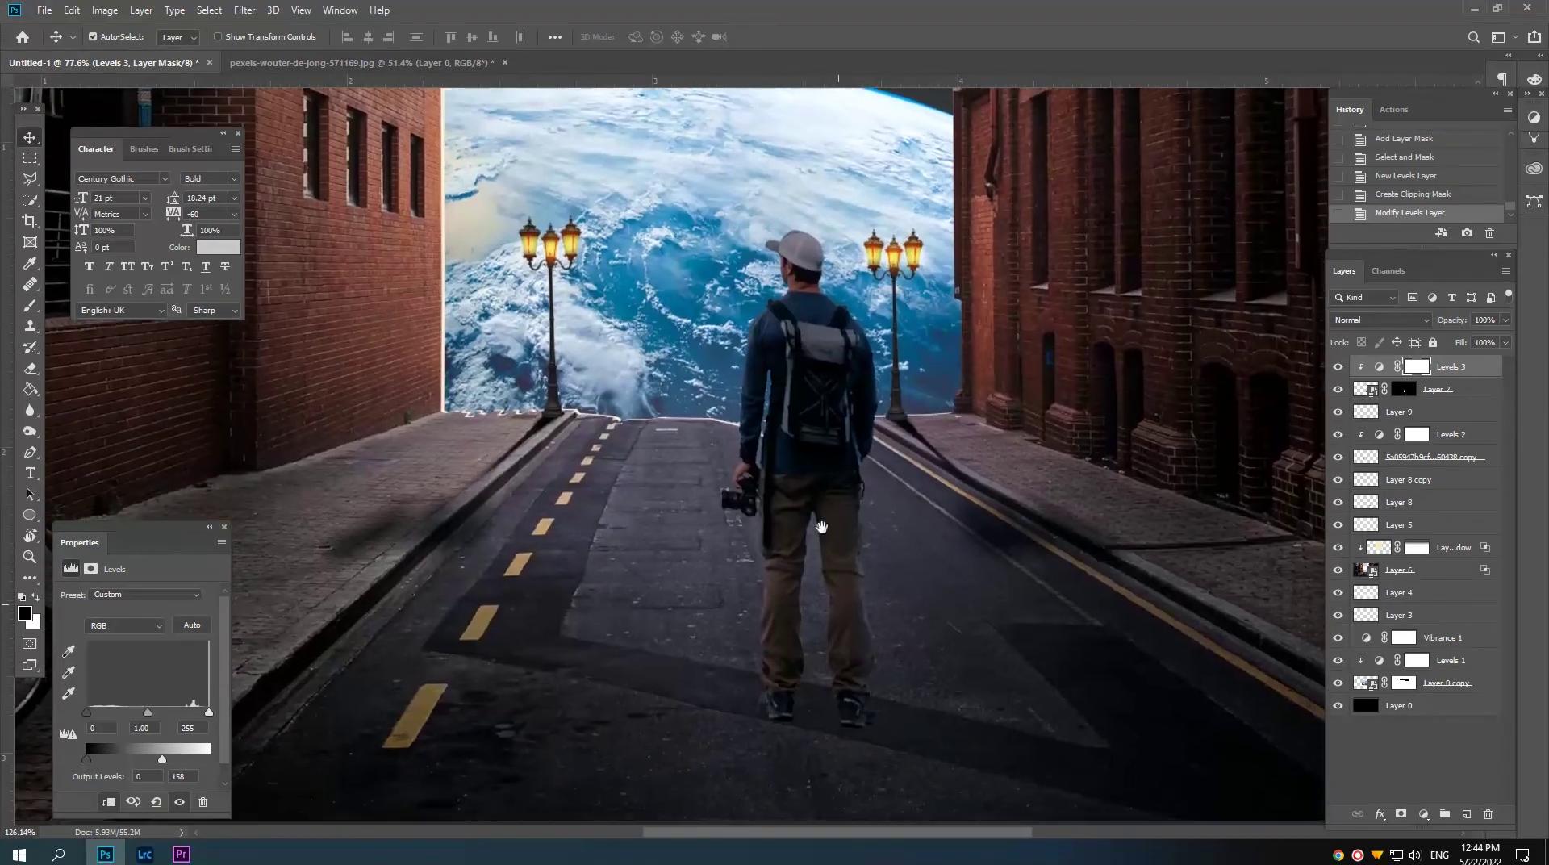
Step: Choose a soft elliptical brush tilted to an angle
{"action": "left_click", "coordinate": [29, 306]}
{"action": "right_click", "coordinate": [494, 411]}
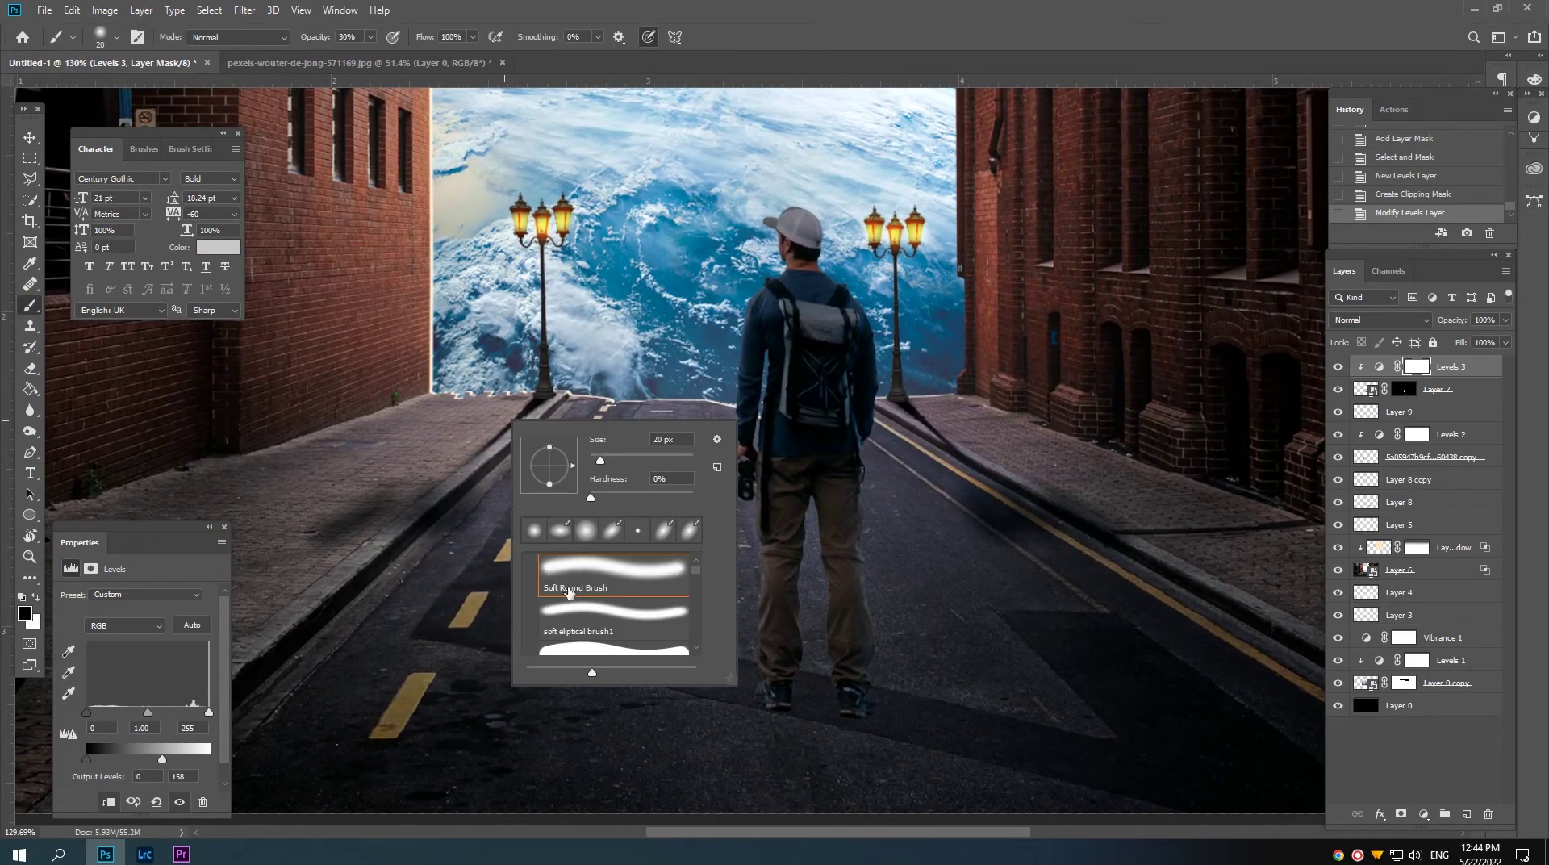
{"action": "right_click", "coordinate": [703, 566]}
{"action": "left_click_drag", "start_coordinate": [767, 622], "coordinate": [765, 609]}
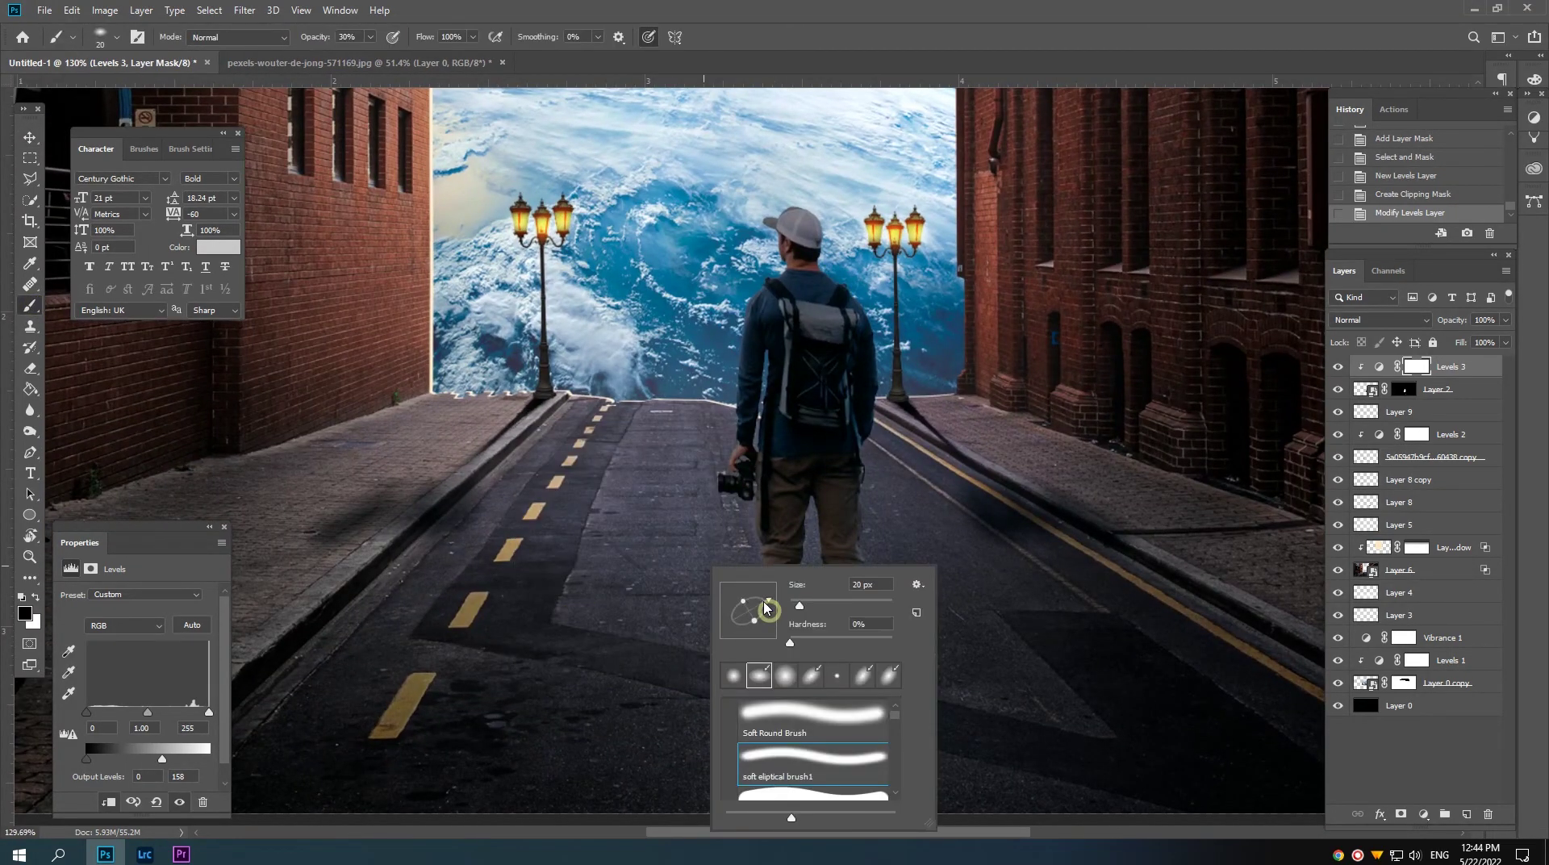
{"action": "left_click", "coordinate": [820, 395]}
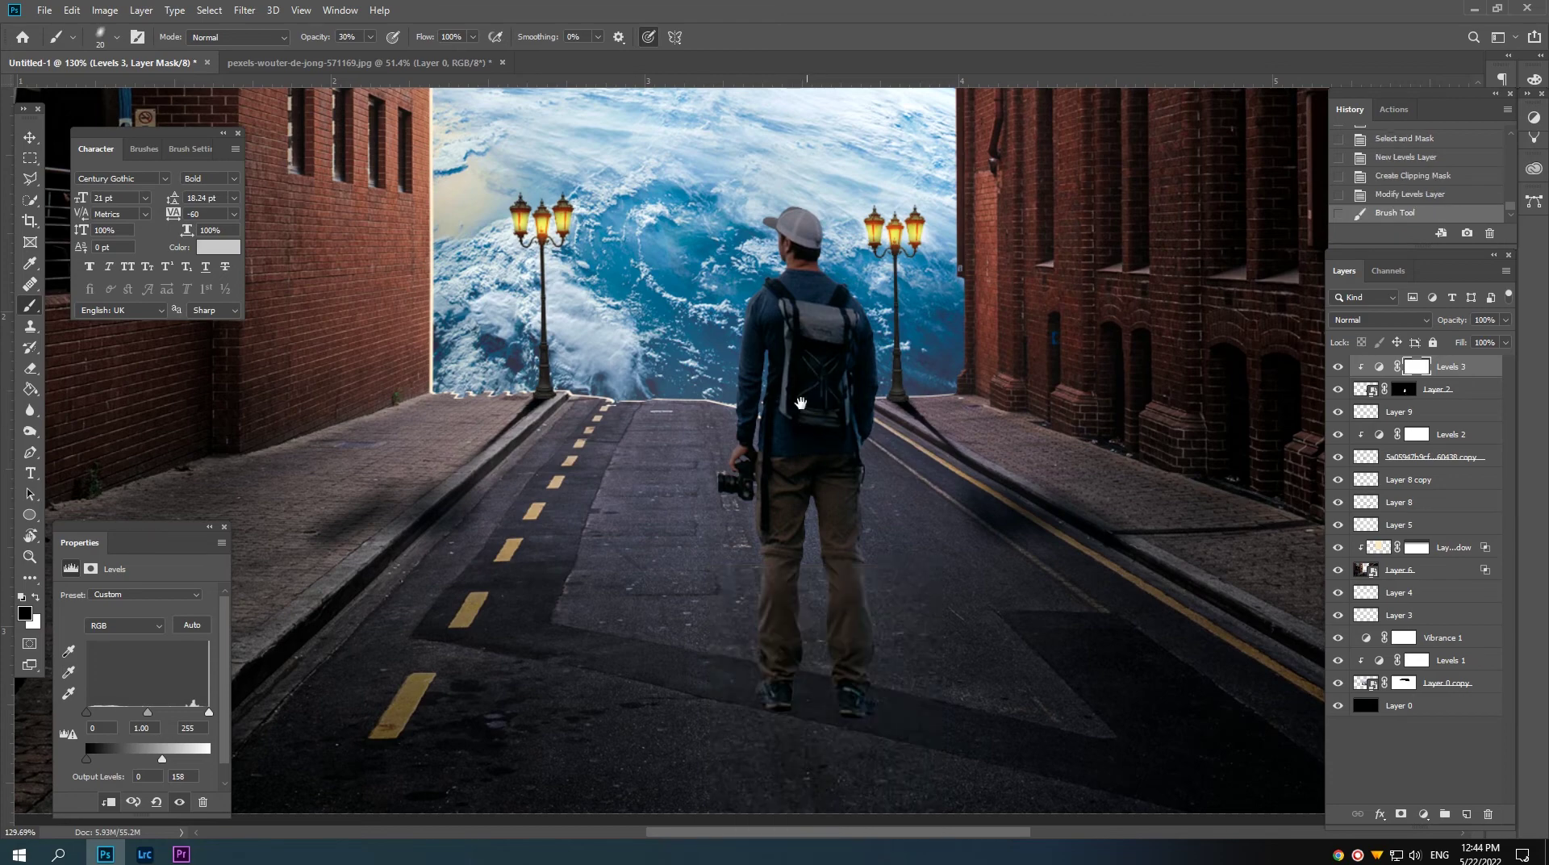
Step: Paint on the Levels mask to restore lighter edges around the man's cap
{"action": "scroll", "coordinate": [820, 403], "scroll_direction": "up", "scroll_amount": 2}
{"action": "scroll", "coordinate": [819, 424], "scroll_direction": "up", "scroll_amount": 1}
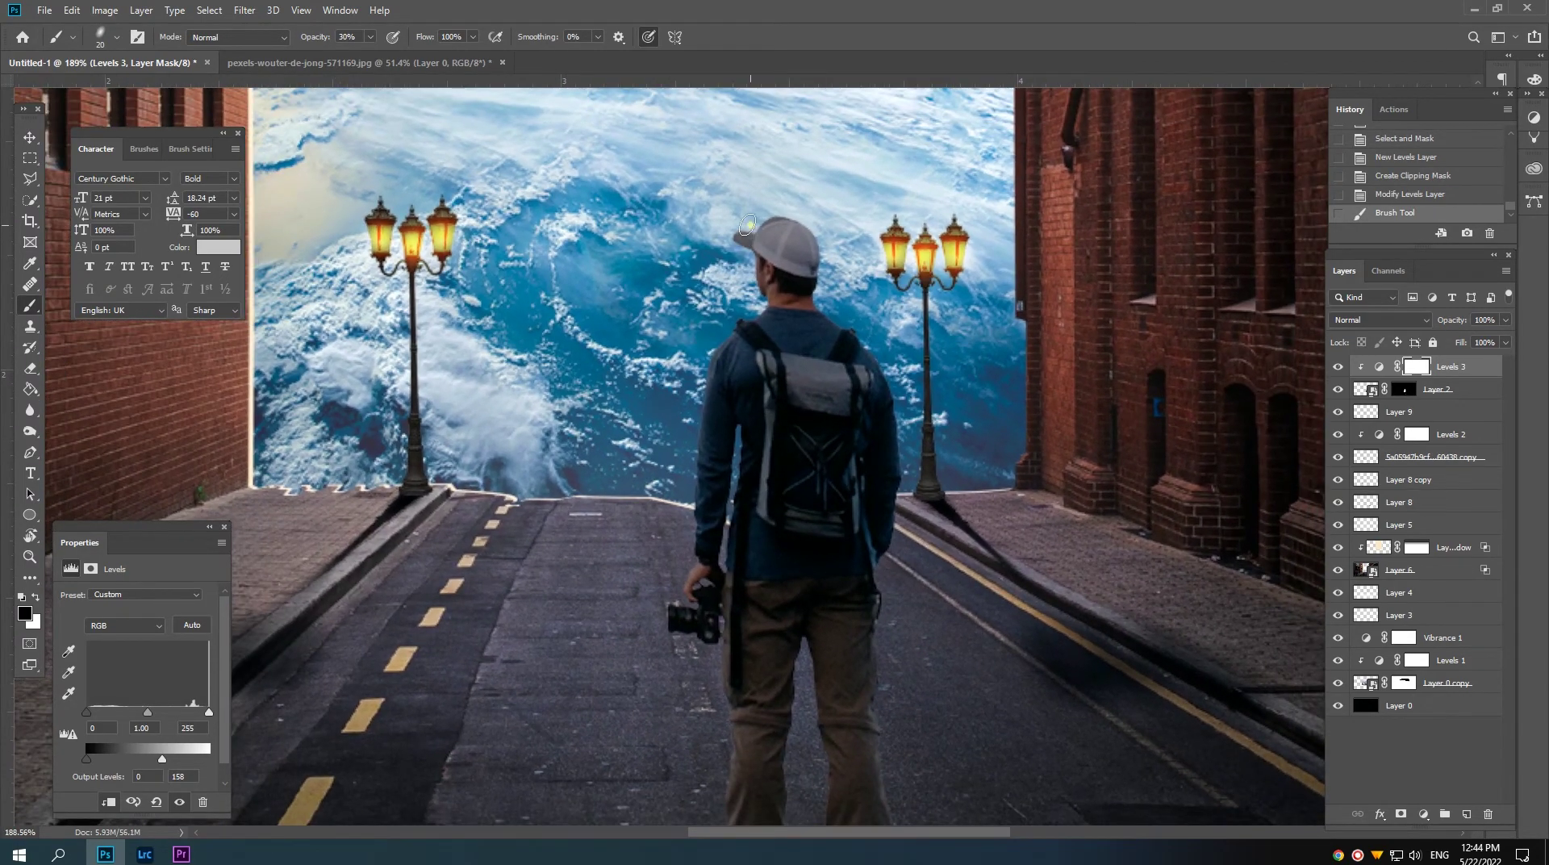
{"action": "left_click", "coordinate": [746, 227]}
{"action": "left_click", "coordinate": [751, 229]}
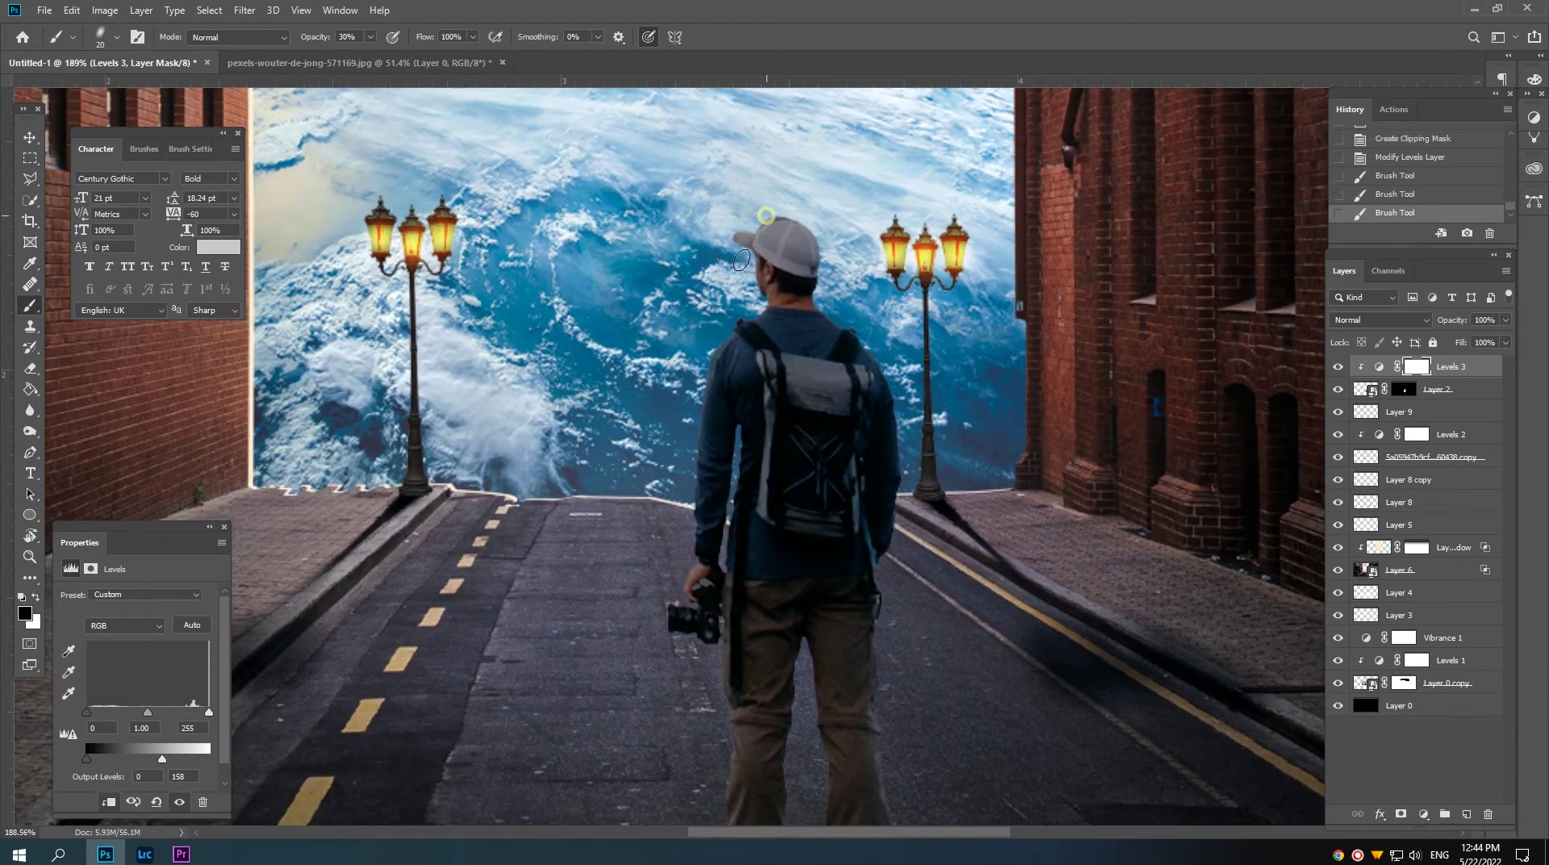
{"action": "left_click", "coordinate": [770, 220]}
{"action": "left_click", "coordinate": [760, 220]}
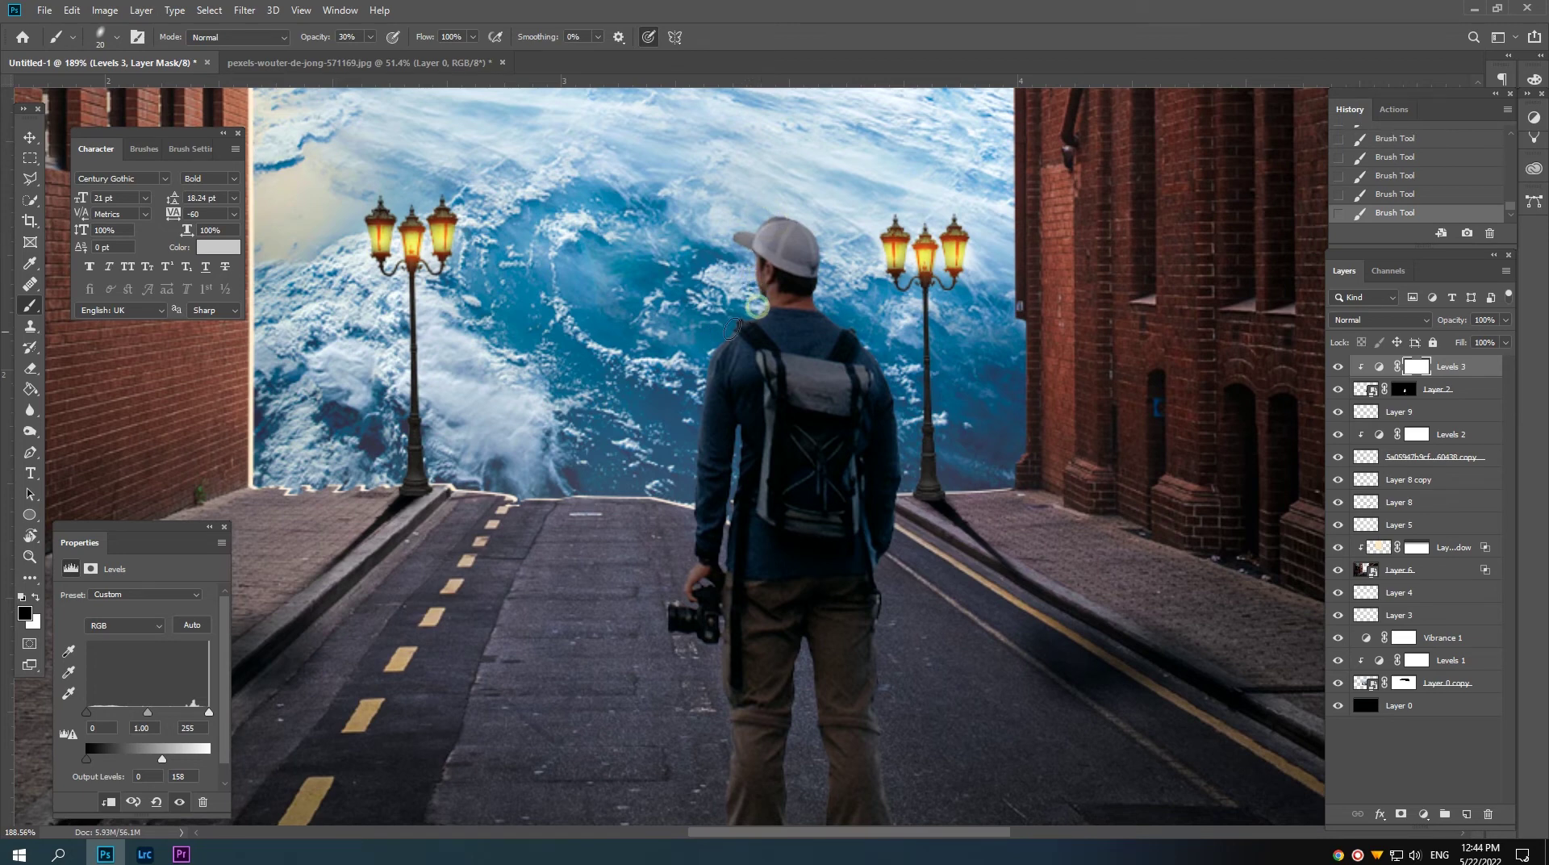
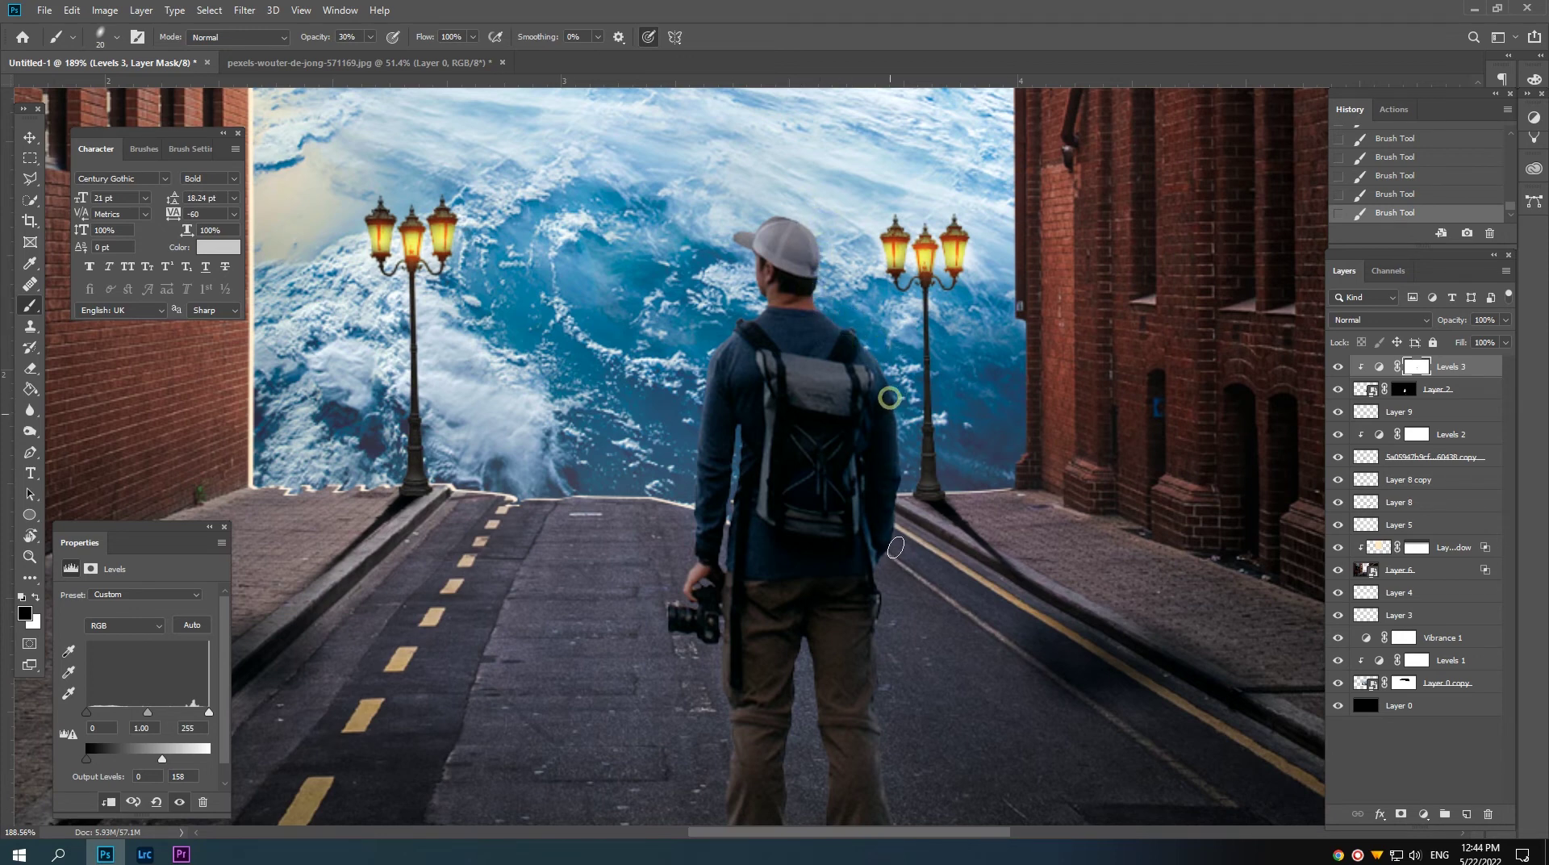
Step: Paint the Levels 3 mask at 30% opacity over the man's shoes and trouser legs
{"action": "left_click_drag", "start_coordinate": [795, 648], "coordinate": [794, 457]}
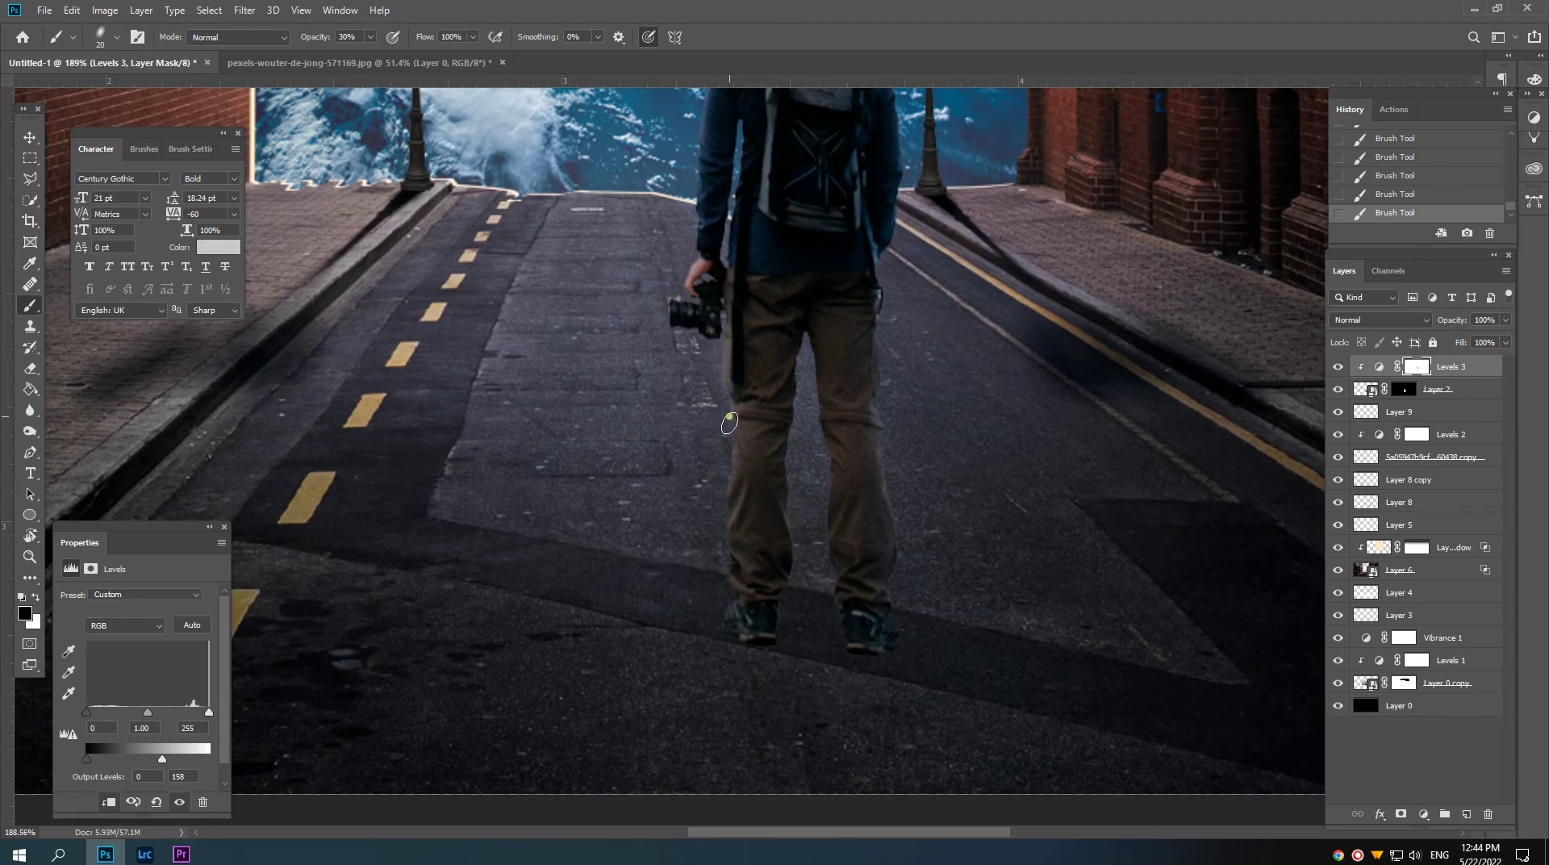
{"action": "left_click_drag", "start_coordinate": [727, 601], "coordinate": [747, 615]}
{"action": "left_click_drag", "start_coordinate": [804, 337], "coordinate": [827, 426]}
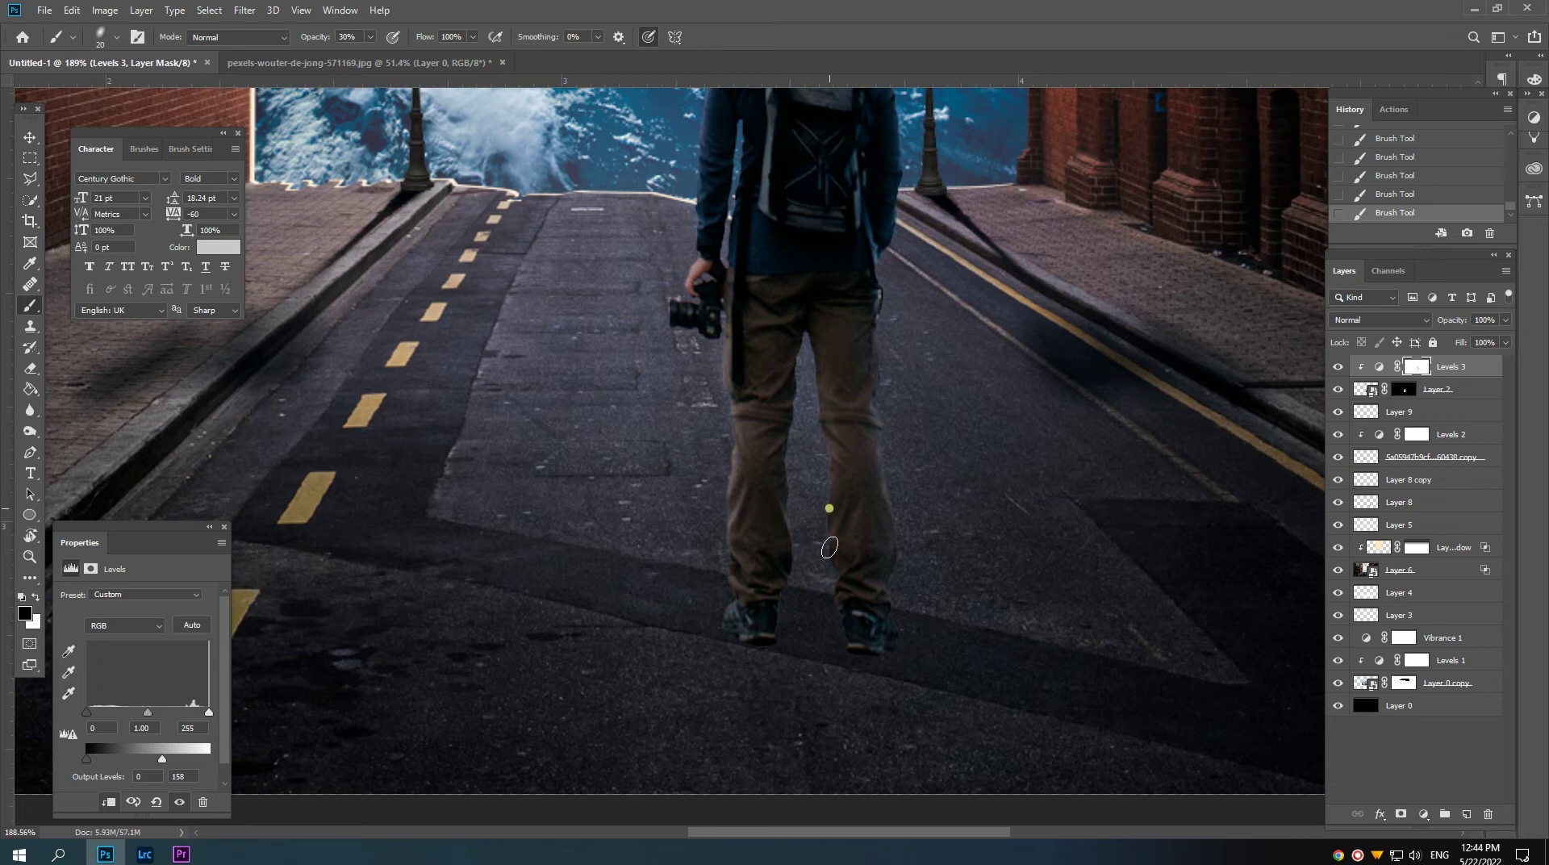
{"action": "left_click", "coordinate": [837, 607]}
{"action": "left_click_drag", "start_coordinate": [794, 510], "coordinate": [786, 602]}
{"action": "mouse_move", "coordinate": [898, 550]}
{"action": "left_mouse_down"}
{"action": "mouse_move", "coordinate": [906, 604]}
{"action": "mouse_move", "coordinate": [790, 620]}
{"action": "left_mouse_up"}
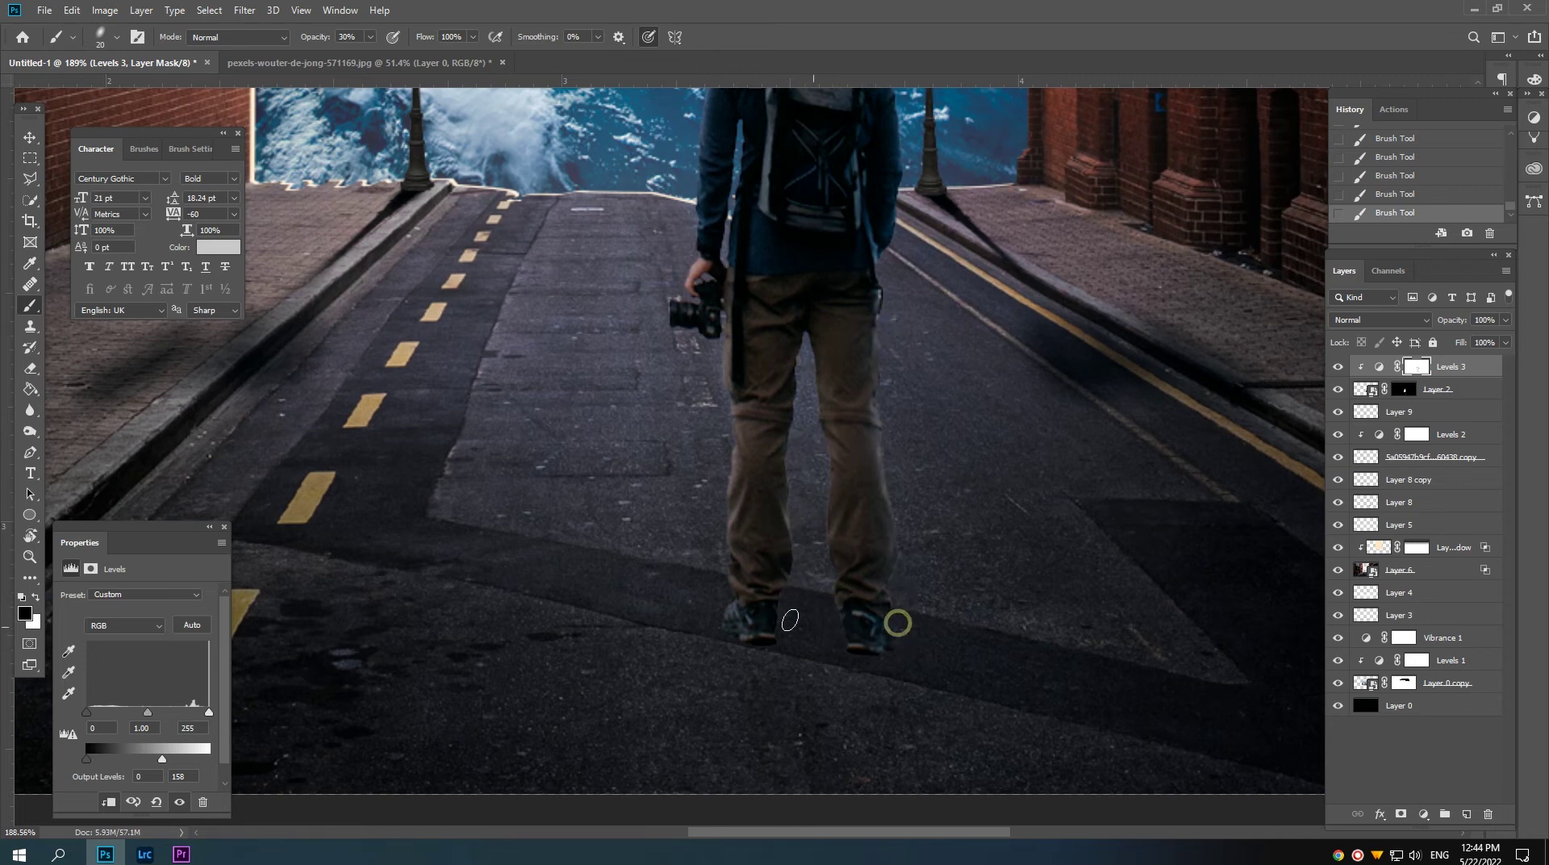
{"action": "scroll", "coordinate": [803, 599], "scroll_direction": "down", "scroll_amount": 3}
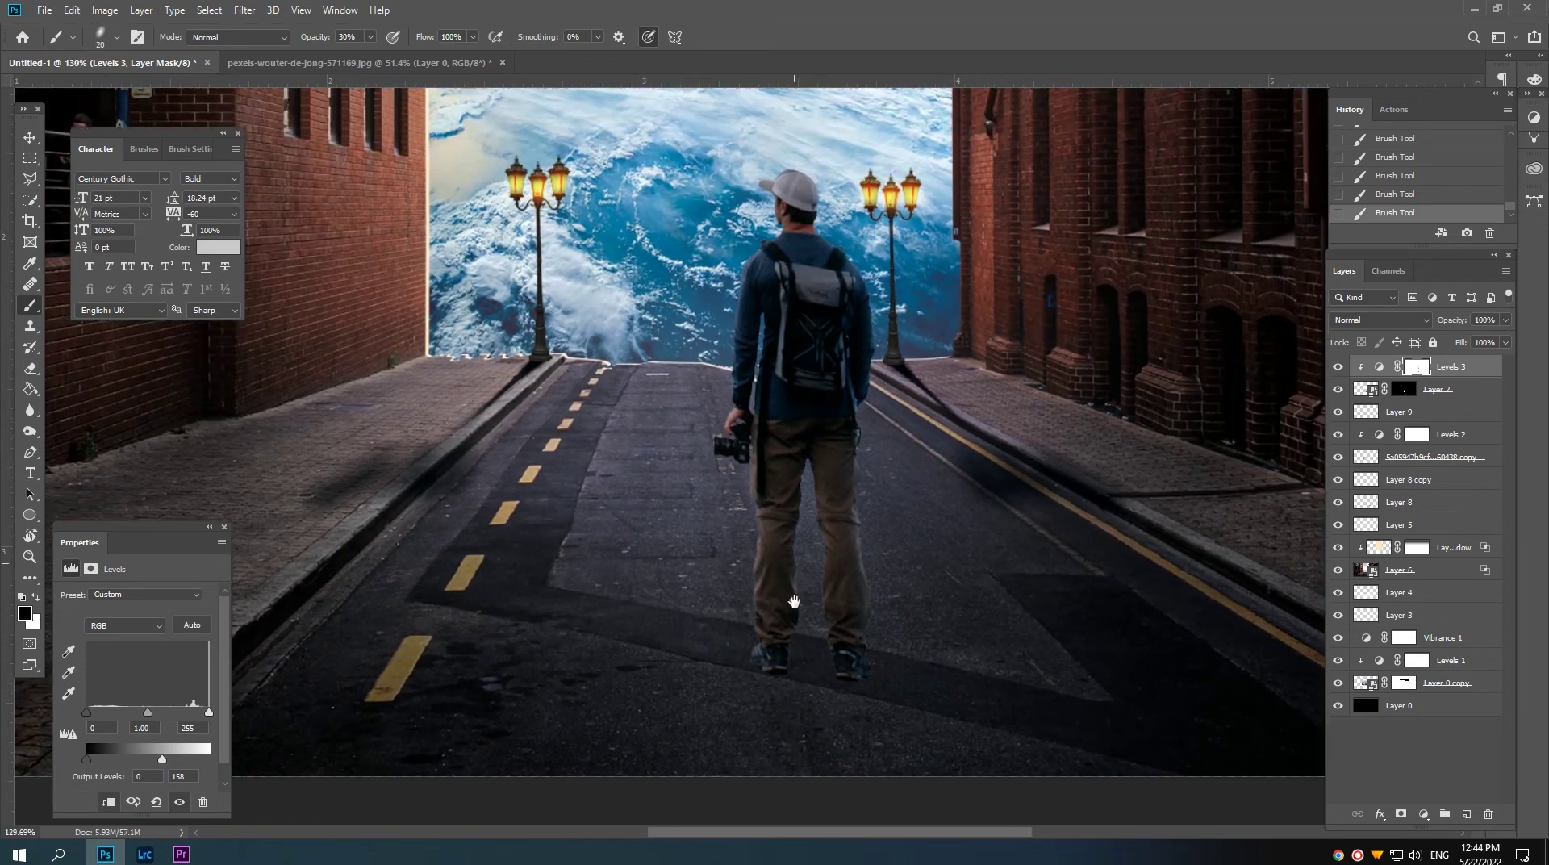
Step: Add a new layer clipped to the one below, blended in Soft Light
{"action": "left_click", "coordinate": [1466, 824]}
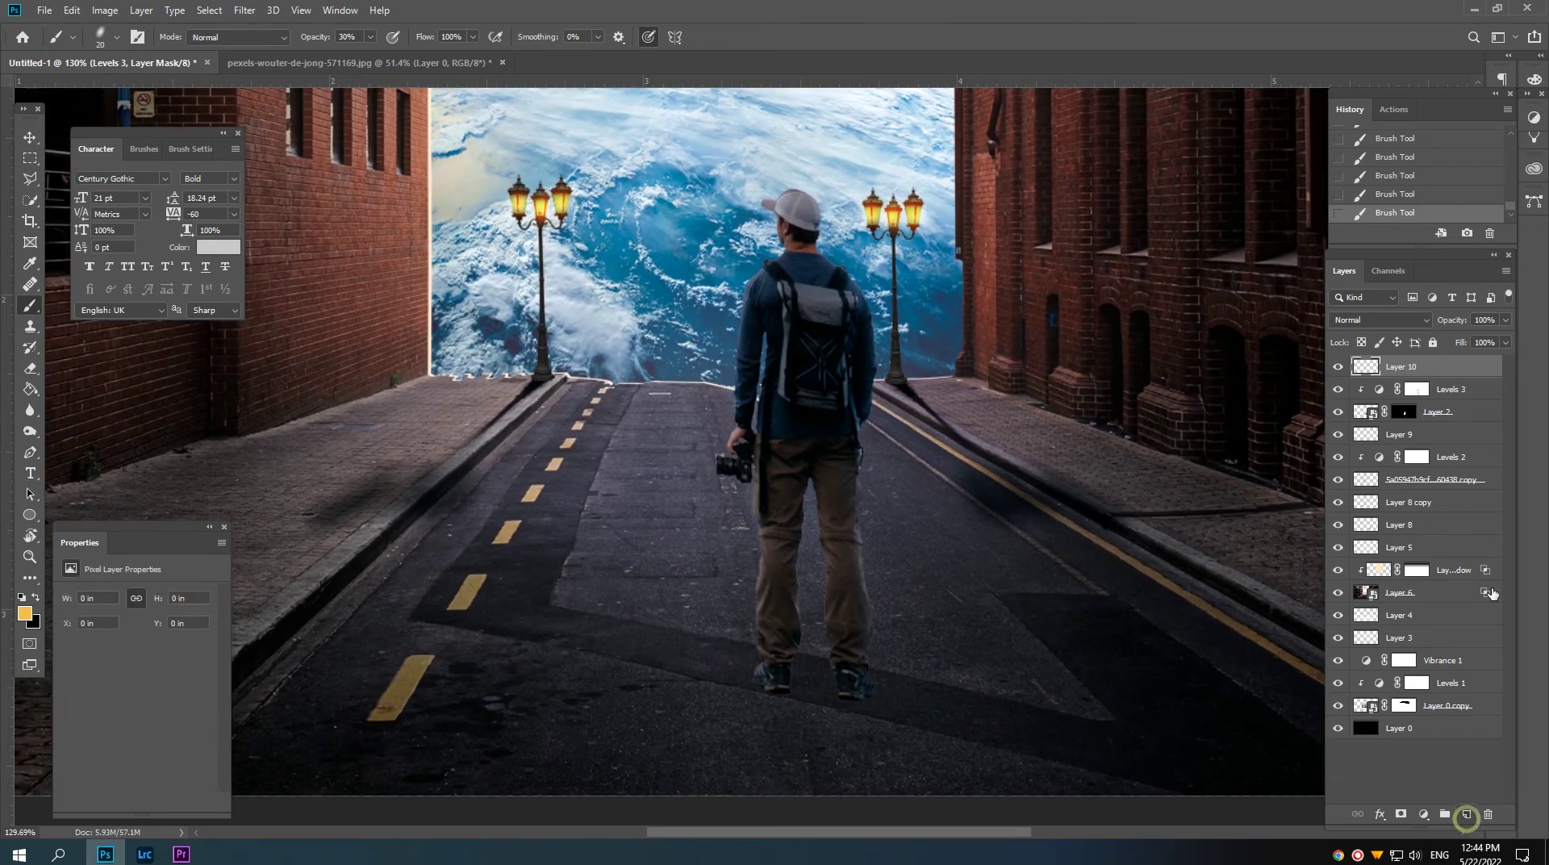
{"action": "right_click", "coordinate": [1457, 381]}
{"action": "left_click", "coordinate": [1326, 465]}
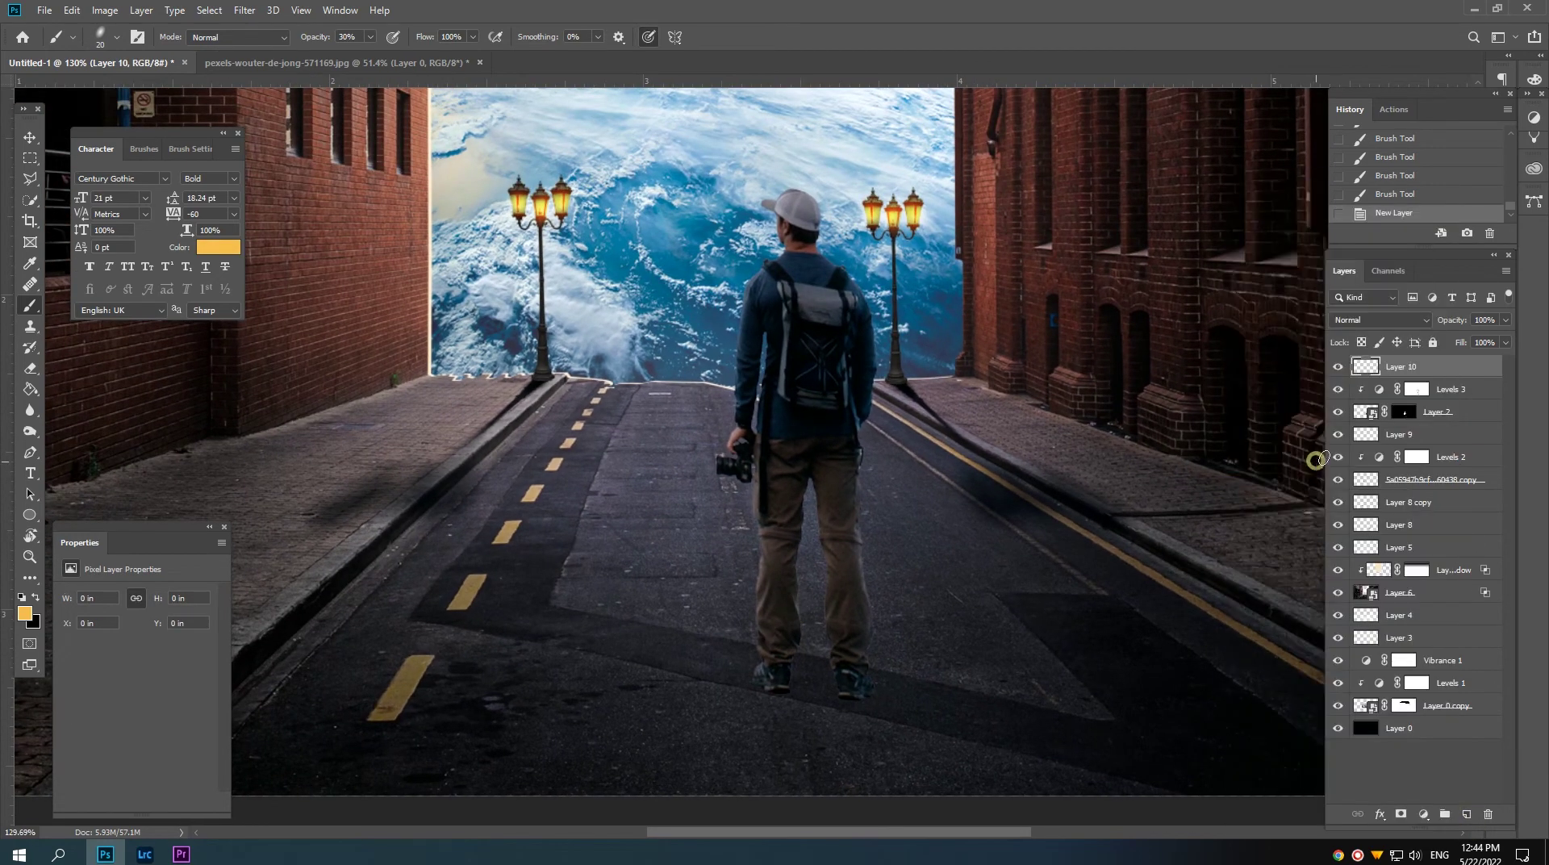
{"action": "left_click", "coordinate": [1395, 320]}
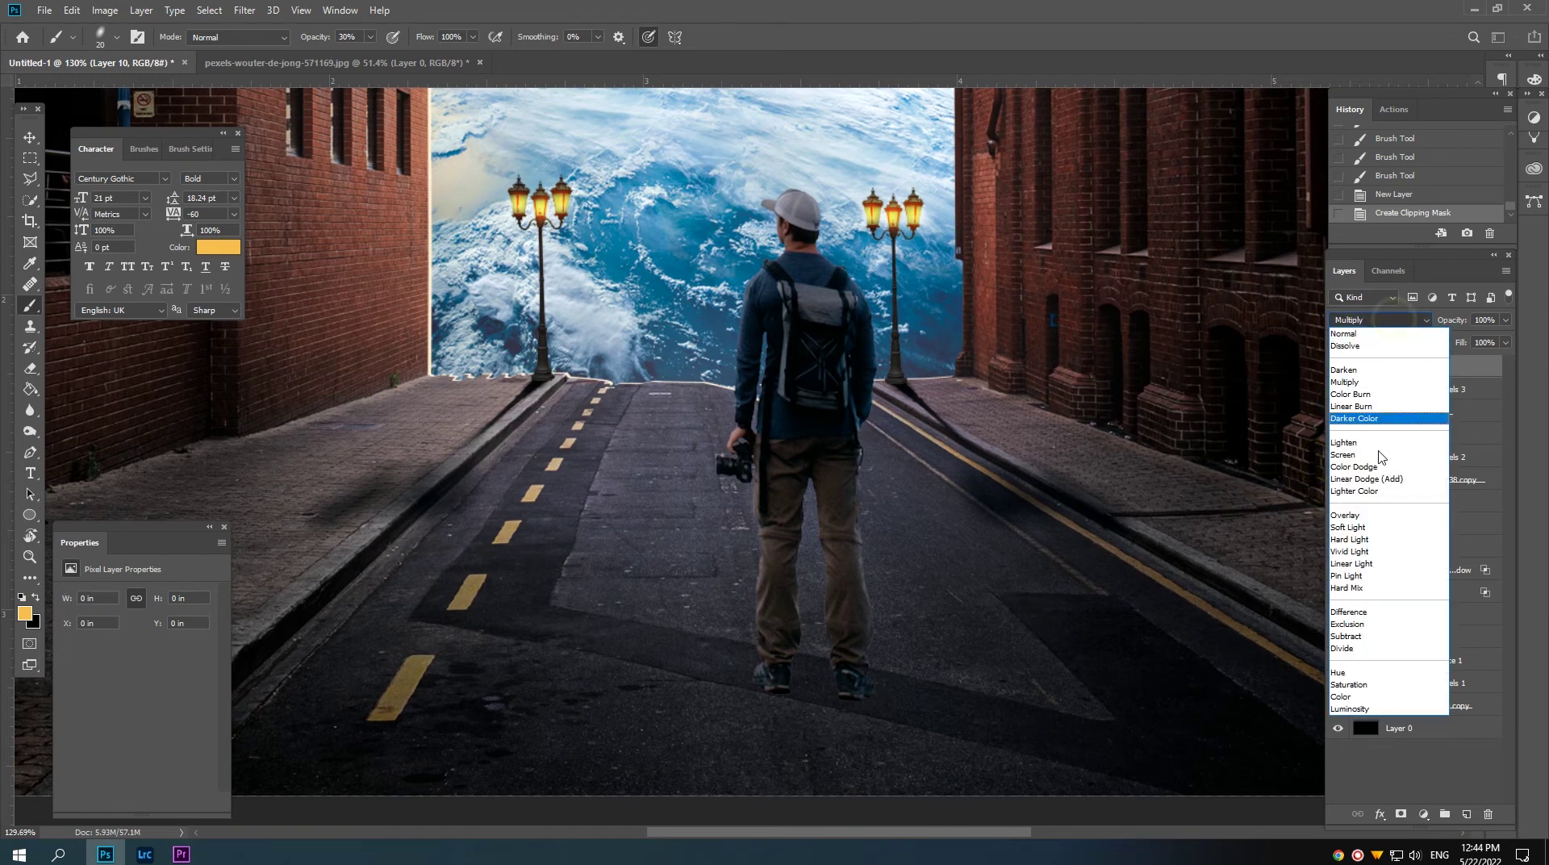
{"action": "left_click", "coordinate": [1360, 528]}
Step: Paint soft black shading over the man's feet and legs at low brush opacity
{"action": "left_click", "coordinate": [36, 597]}
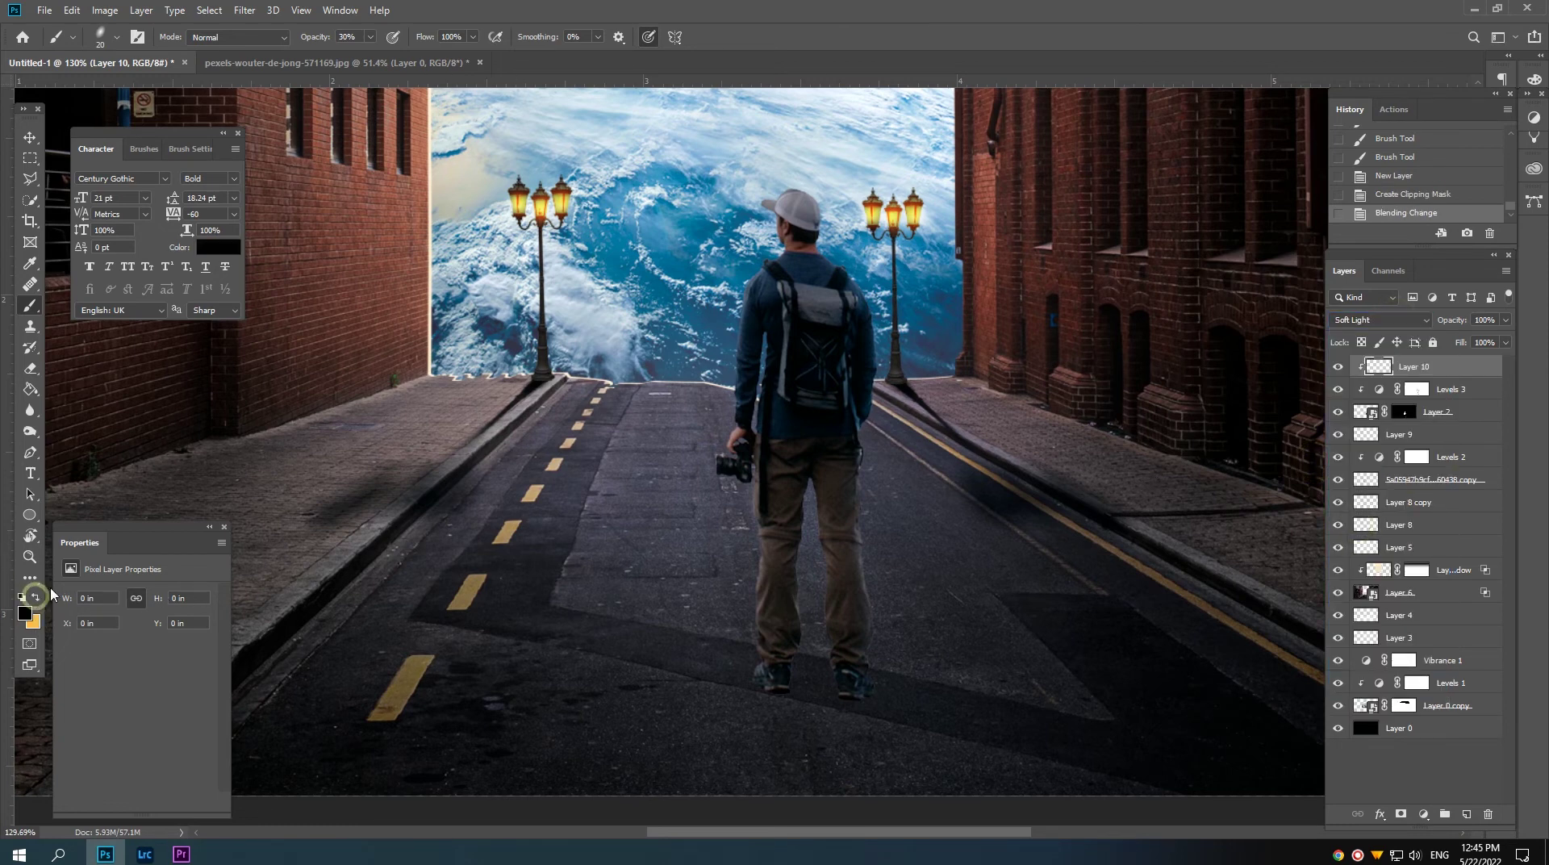
{"action": "left_click_drag", "start_coordinate": [320, 37], "coordinate": [310, 41]}
{"action": "left_click", "coordinate": [852, 692]}
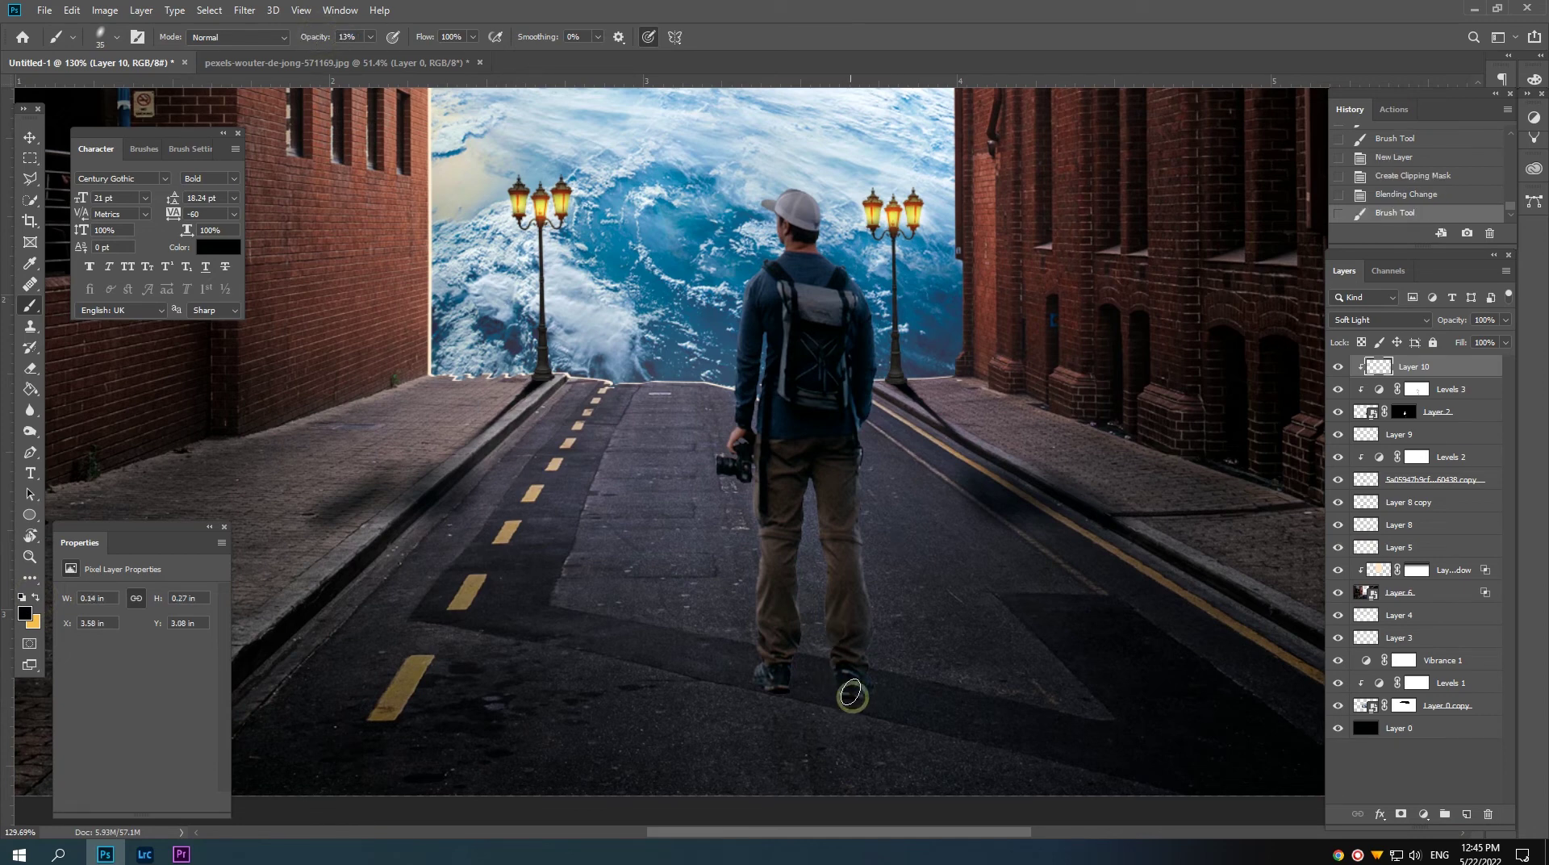
{"action": "key", "text": "bracketright"}
{"action": "key", "text": "bracketright"}
{"action": "key", "text": "bracketright"}
{"action": "left_click", "coordinate": [847, 686]}
{"action": "left_click", "coordinate": [857, 692]}
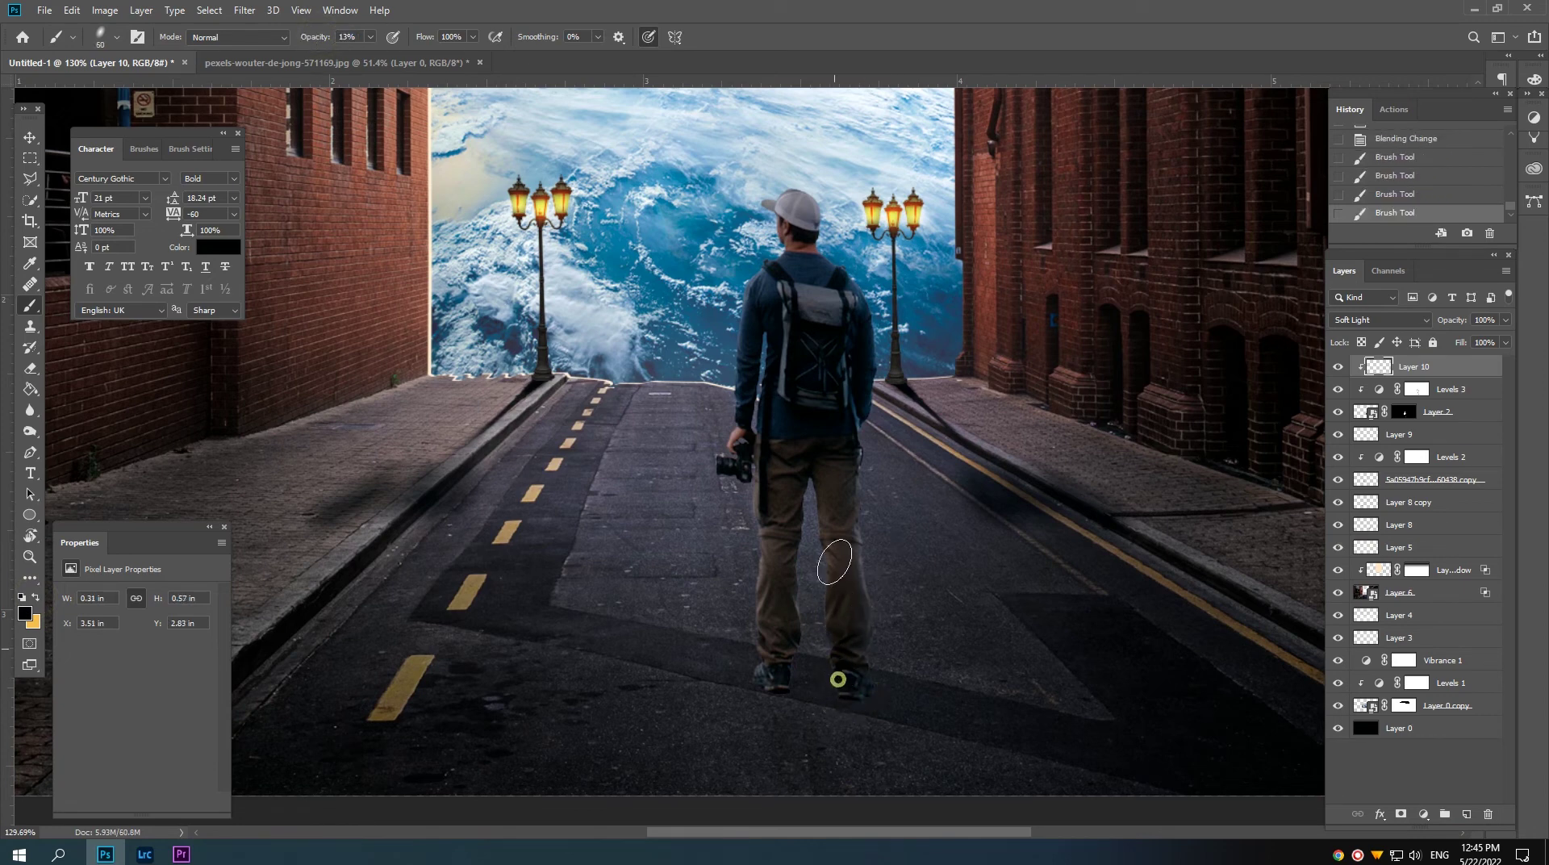
{"action": "left_click_drag", "start_coordinate": [859, 693], "coordinate": [820, 460]}
{"action": "left_click_drag", "start_coordinate": [815, 678], "coordinate": [788, 496]}
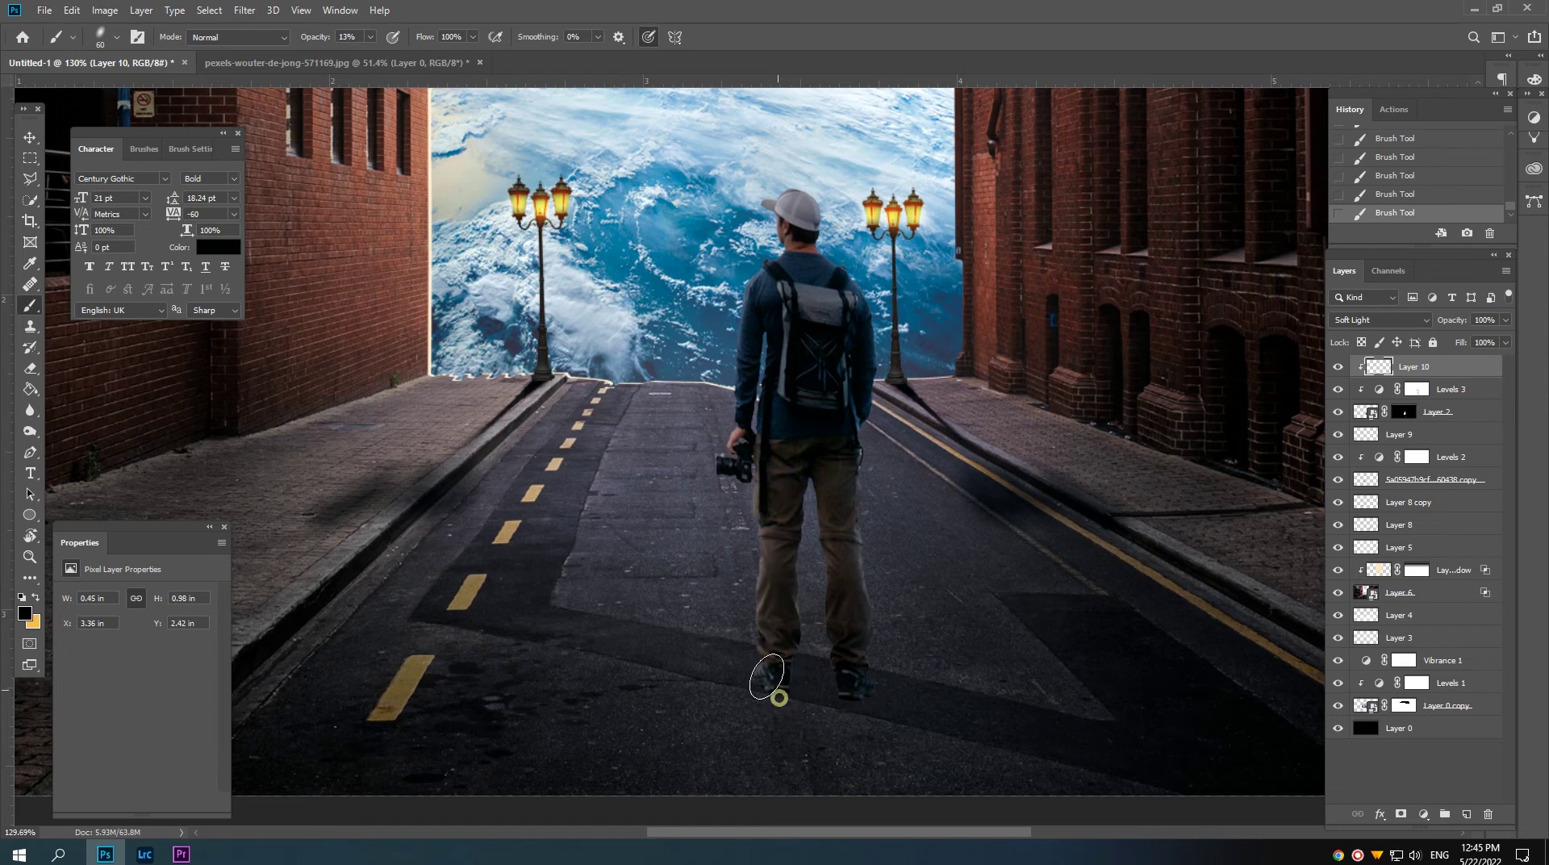
{"action": "left_click_drag", "start_coordinate": [773, 684], "coordinate": [794, 271]}
Step: Shade the man's backpack, camera and both feet with brush sizes 80 and 60
{"action": "key", "text": "bracketright"}
{"action": "key", "text": "bracketright"}
{"action": "left_click_drag", "start_coordinate": [821, 343], "coordinate": [839, 343]}
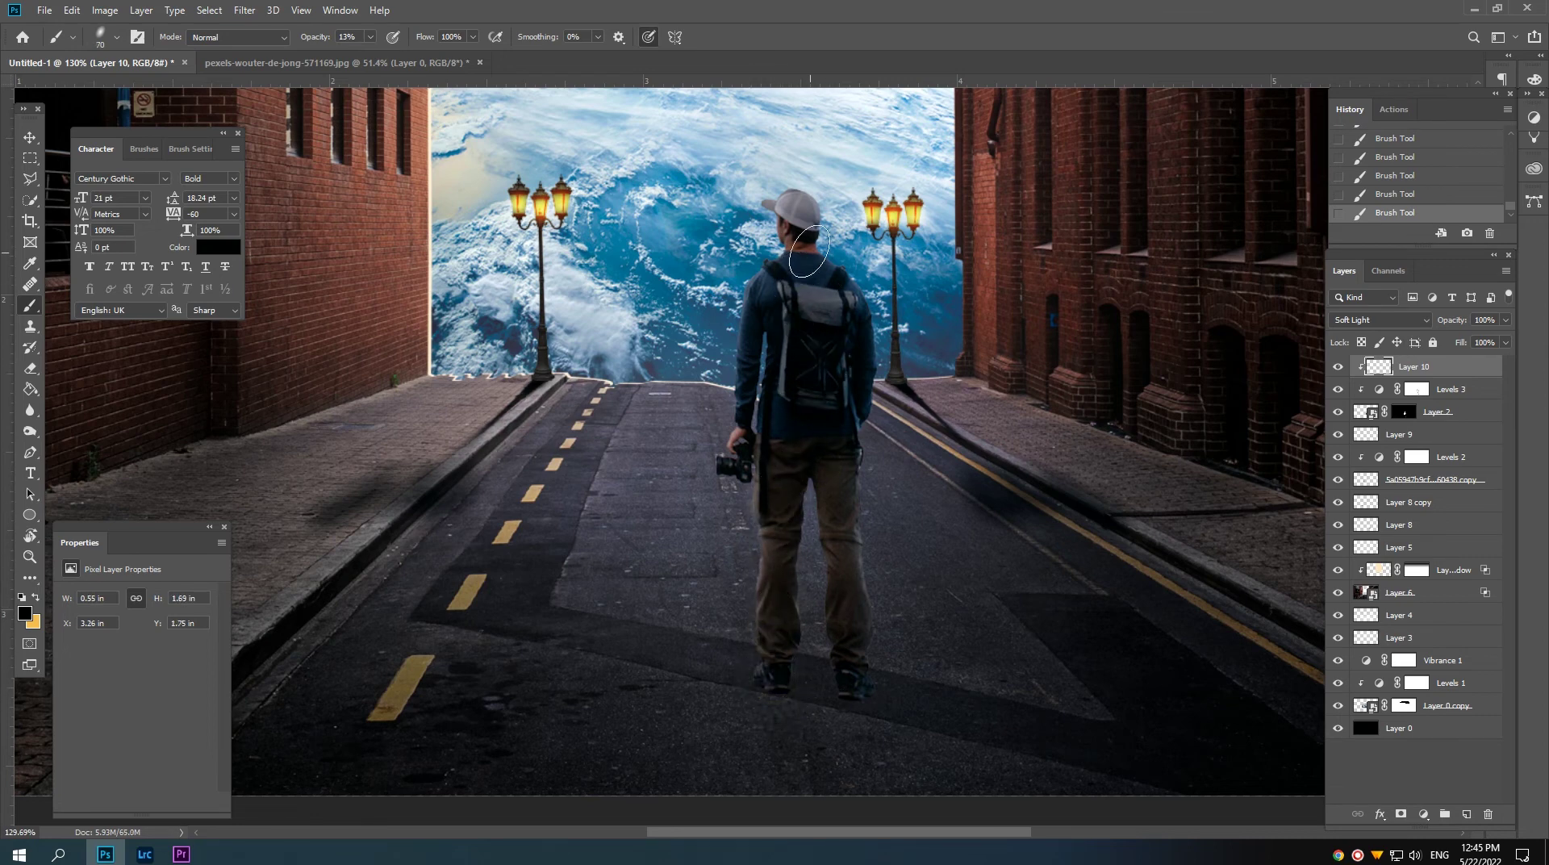
{"action": "key", "text": "bracketleft"}
{"action": "key", "text": "bracketleft"}
{"action": "left_click_drag", "start_coordinate": [774, 452], "coordinate": [727, 462]}
{"action": "left_click", "coordinate": [764, 681]}
{"action": "left_click", "coordinate": [847, 686]}
{"action": "left_click_drag", "start_coordinate": [866, 607], "coordinate": [863, 597]}
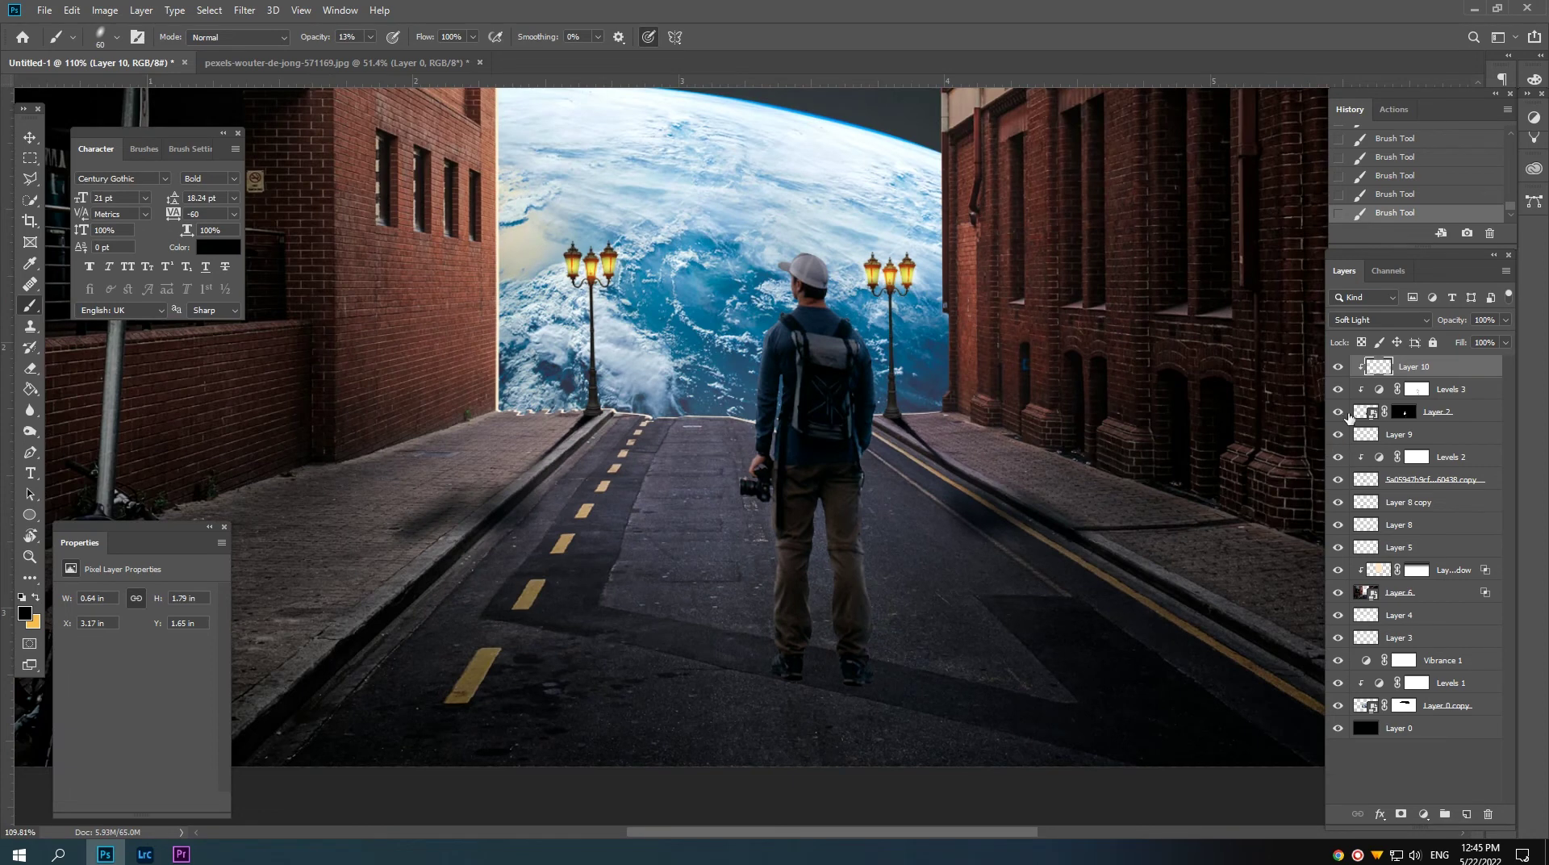
Step: Toggle Layer 10's visibility to compare the shading, then select Layer 9
{"action": "left_click", "coordinate": [1338, 368]}
{"action": "left_click", "coordinate": [1338, 390]}
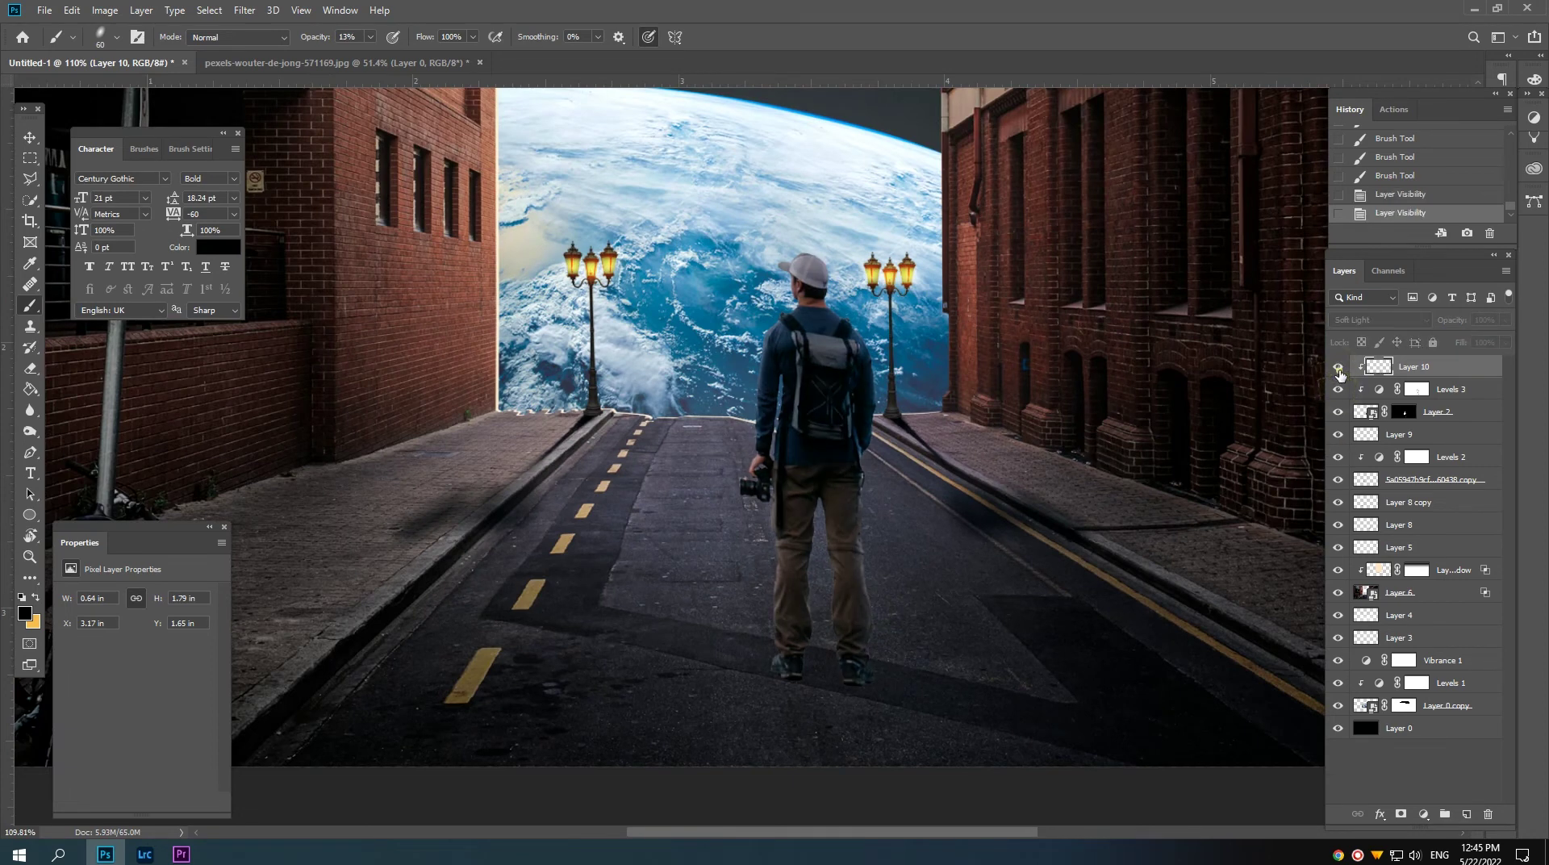
{"action": "left_click", "coordinate": [1339, 366]}
{"action": "scroll", "coordinate": [968, 389], "scroll_direction": "down", "scroll_amount": 2}
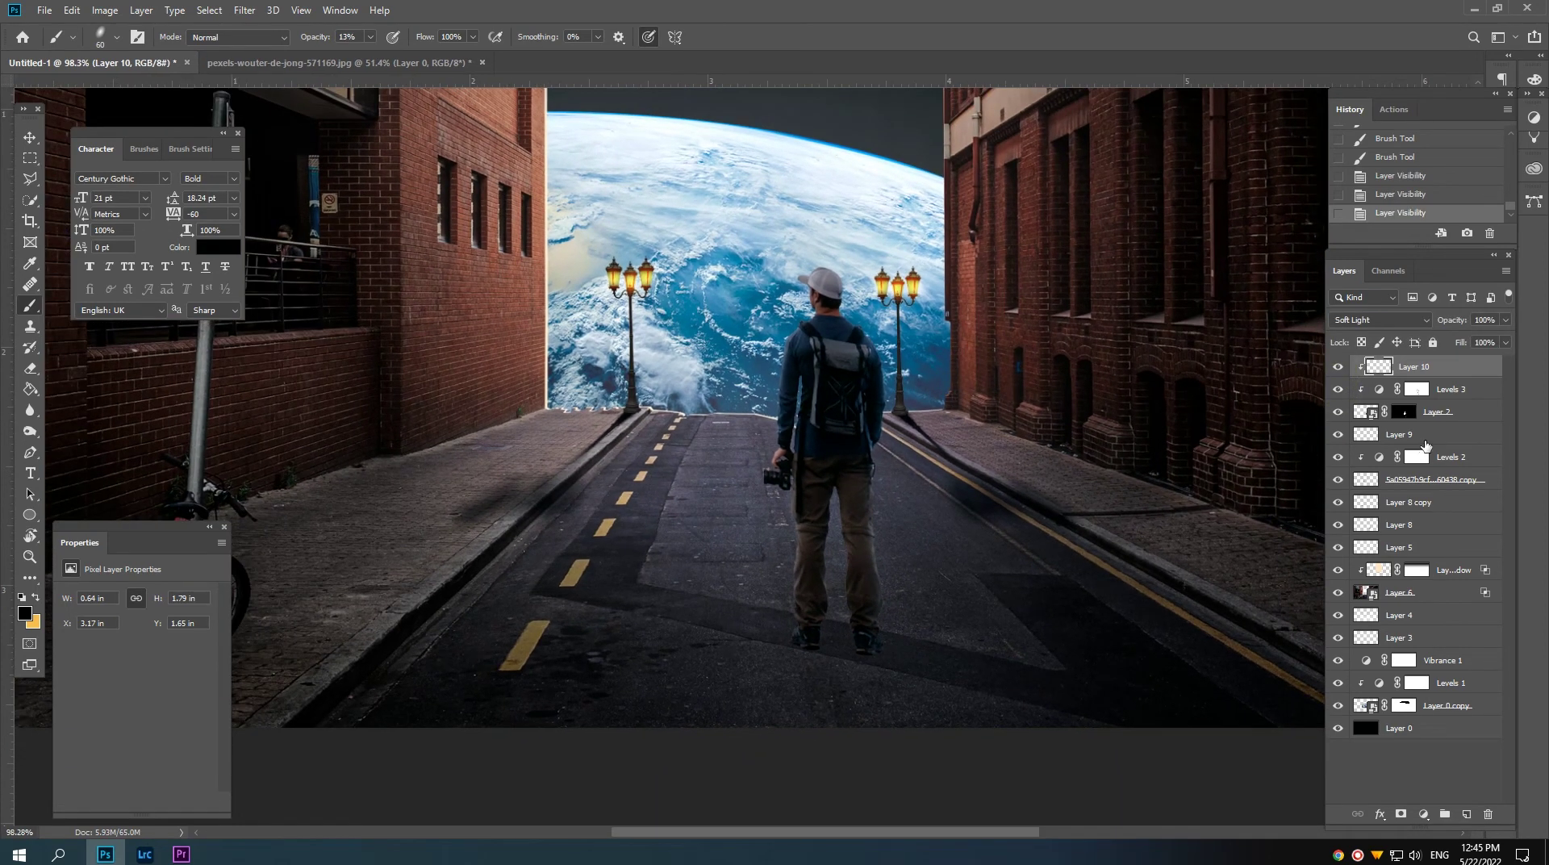
{"action": "left_click", "coordinate": [1425, 438]}
Step: Add a new layer above Layer 9 and paint shadow streaks beneath both shoes
{"action": "left_click", "coordinate": [1465, 814]}
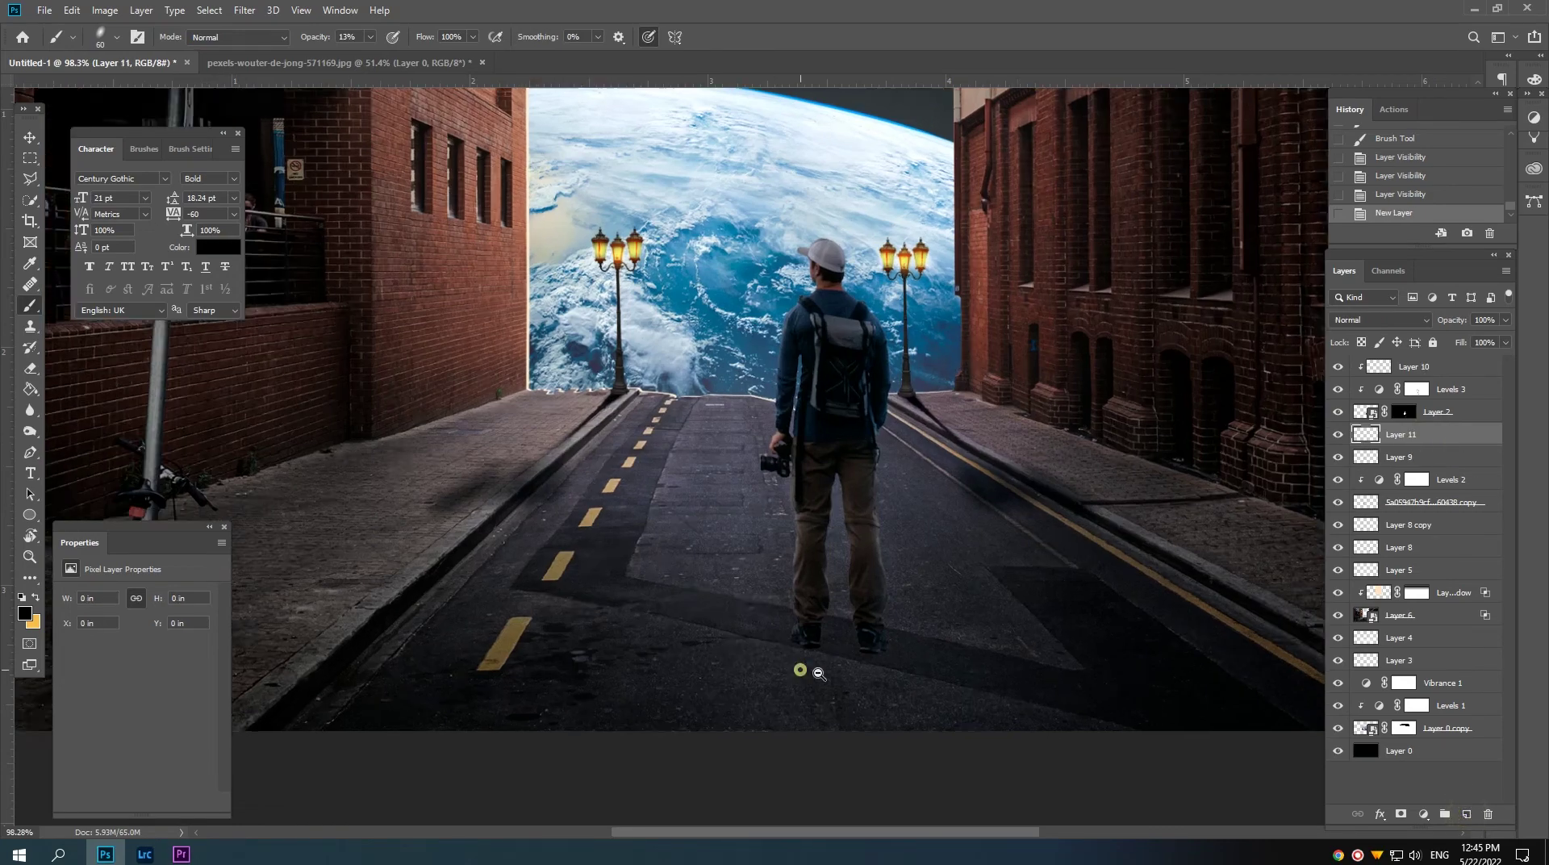
{"action": "scroll", "coordinate": [802, 645], "scroll_direction": "up", "scroll_amount": 5}
{"action": "scroll", "coordinate": [784, 601], "scroll_direction": "up", "scroll_amount": 1}
{"action": "scroll", "coordinate": [778, 581], "scroll_direction": "up", "scroll_amount": 1}
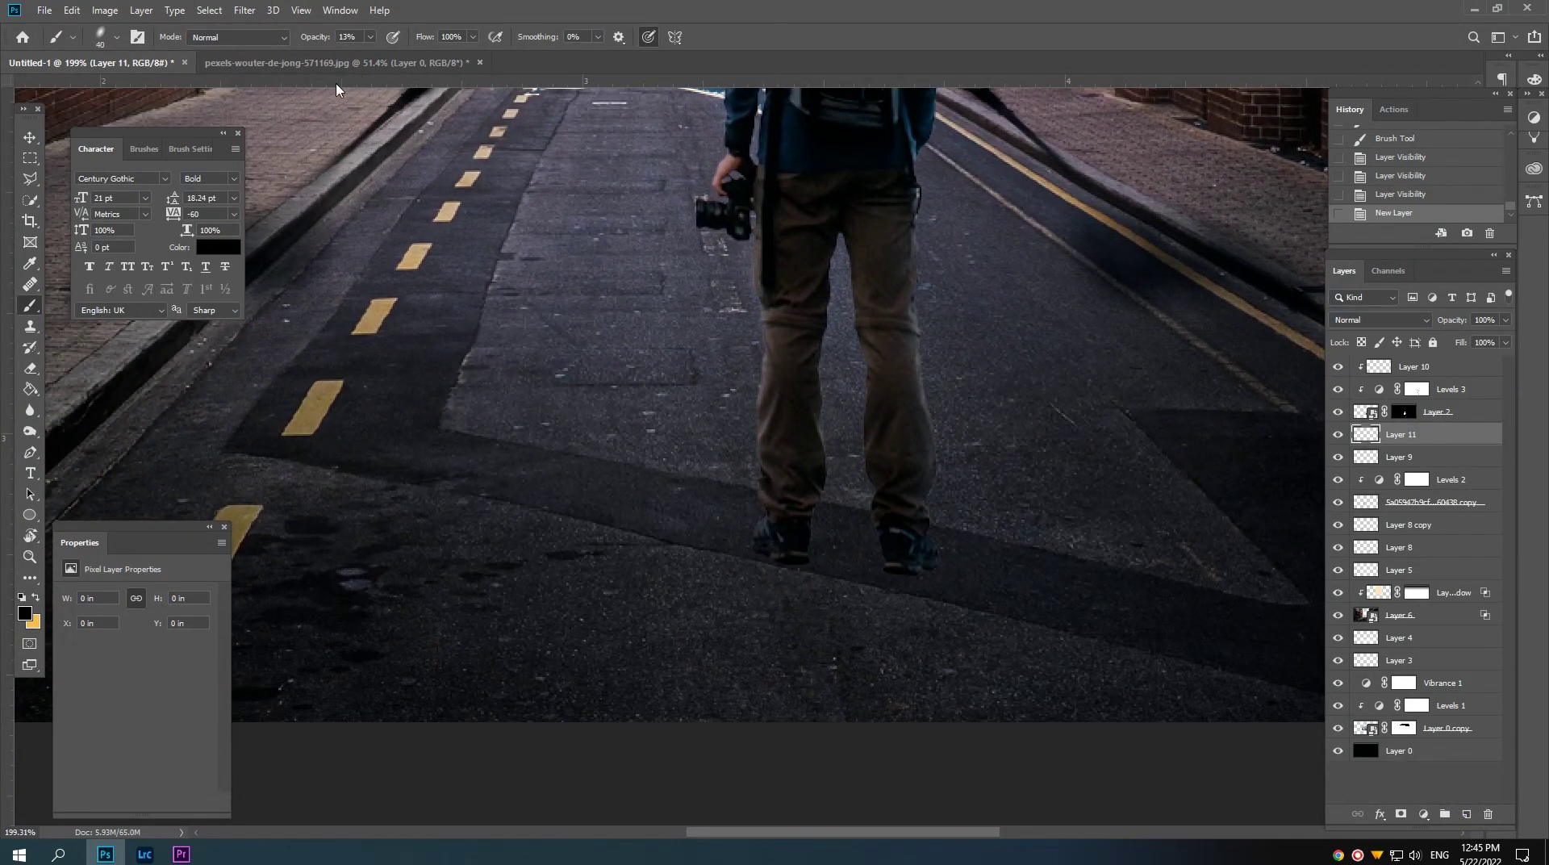
{"action": "mouse_move", "coordinate": [770, 553]}
{"action": "left_mouse_down"}
{"action": "mouse_move", "coordinate": [796, 632]}
{"action": "mouse_move", "coordinate": [793, 569]}
{"action": "mouse_move", "coordinate": [806, 673]}
{"action": "mouse_move", "coordinate": [803, 597]}
{"action": "left_mouse_up"}
{"action": "left_click_drag", "start_coordinate": [783, 551], "coordinate": [799, 613]}
{"action": "mouse_move", "coordinate": [904, 560]}
{"action": "left_mouse_down"}
{"action": "mouse_move", "coordinate": [922, 628]}
{"action": "mouse_move", "coordinate": [920, 572]}
{"action": "mouse_move", "coordinate": [918, 625]}
{"action": "left_mouse_up"}
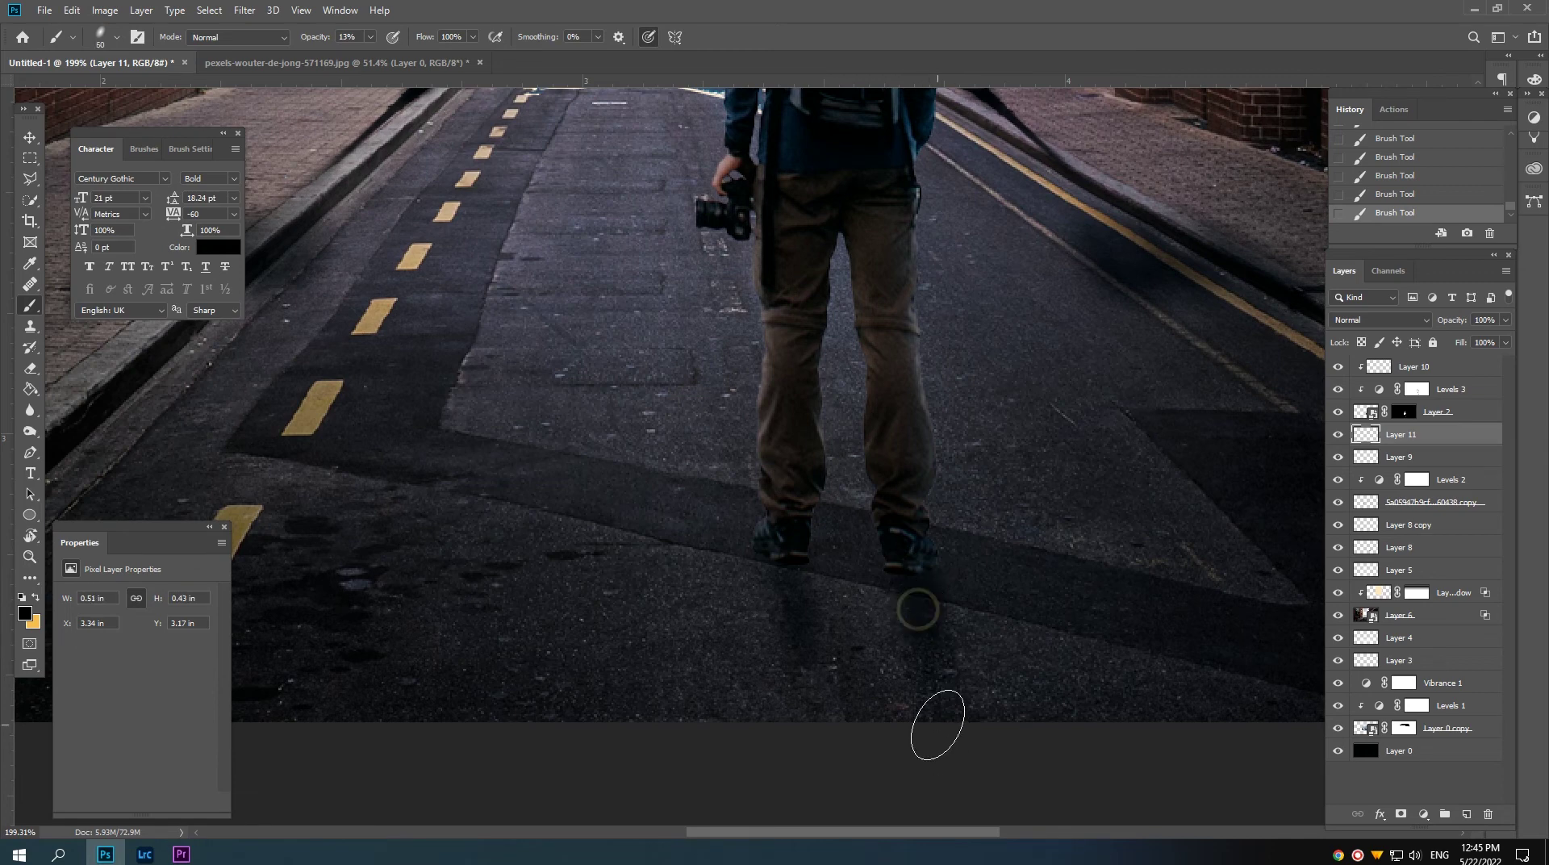
{"action": "mouse_move", "coordinate": [778, 557]}
{"action": "left_mouse_down"}
{"action": "mouse_move", "coordinate": [807, 658]}
{"action": "mouse_move", "coordinate": [813, 615]}
{"action": "left_mouse_up"}
Step: Deepen the shadow around the right shoe with a size-70 brush at higher opacity
{"action": "key", "text": "bracketright"}
{"action": "key", "text": "bracketright"}
{"action": "left_click_drag", "start_coordinate": [892, 703], "coordinate": [975, 760]}
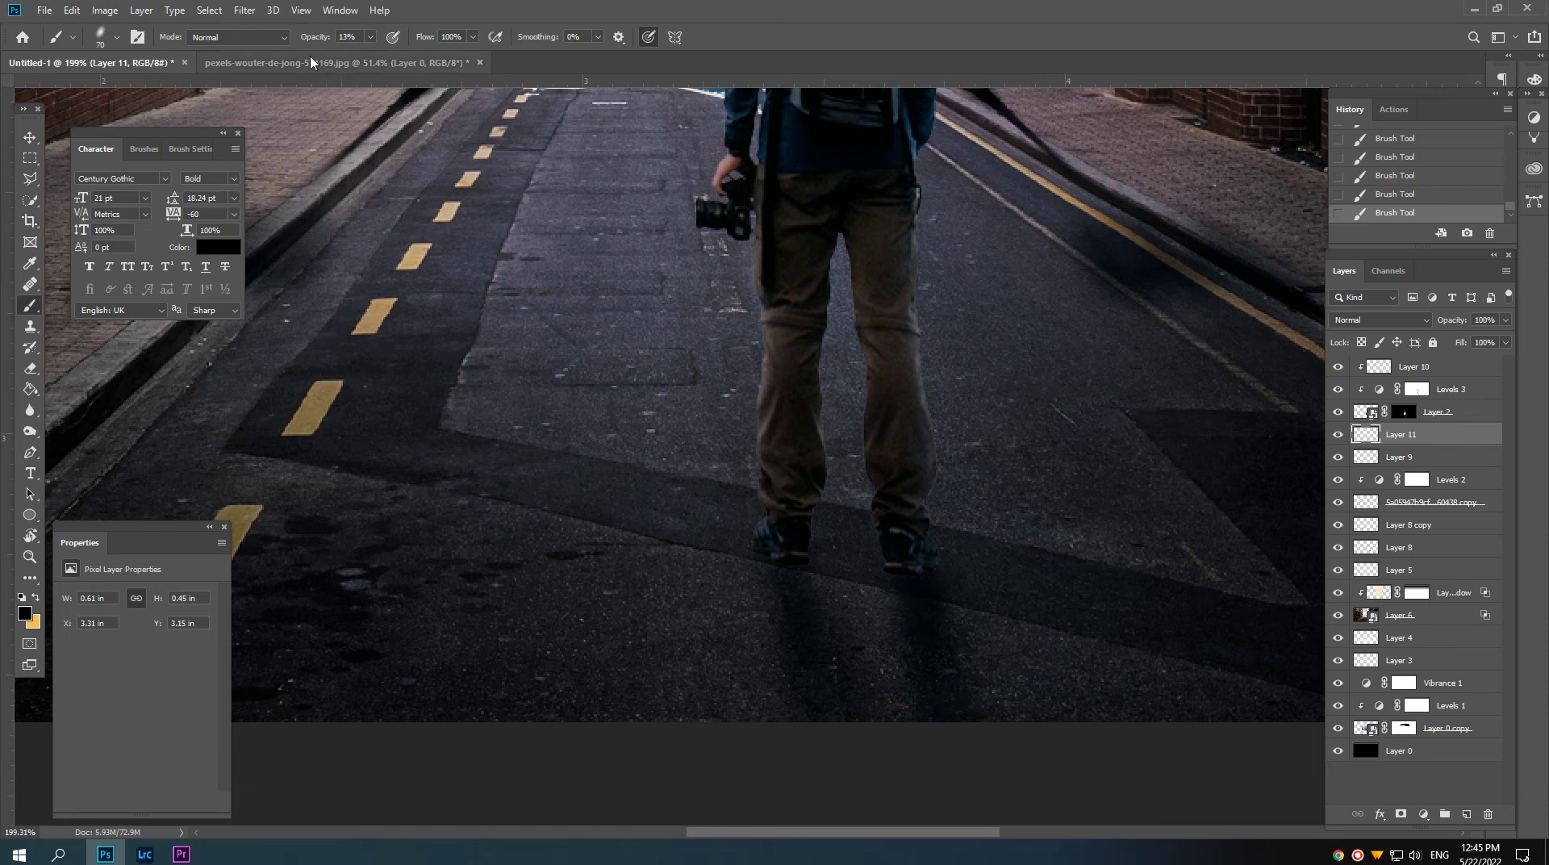
{"action": "left_click_drag", "start_coordinate": [313, 37], "coordinate": [333, 42]}
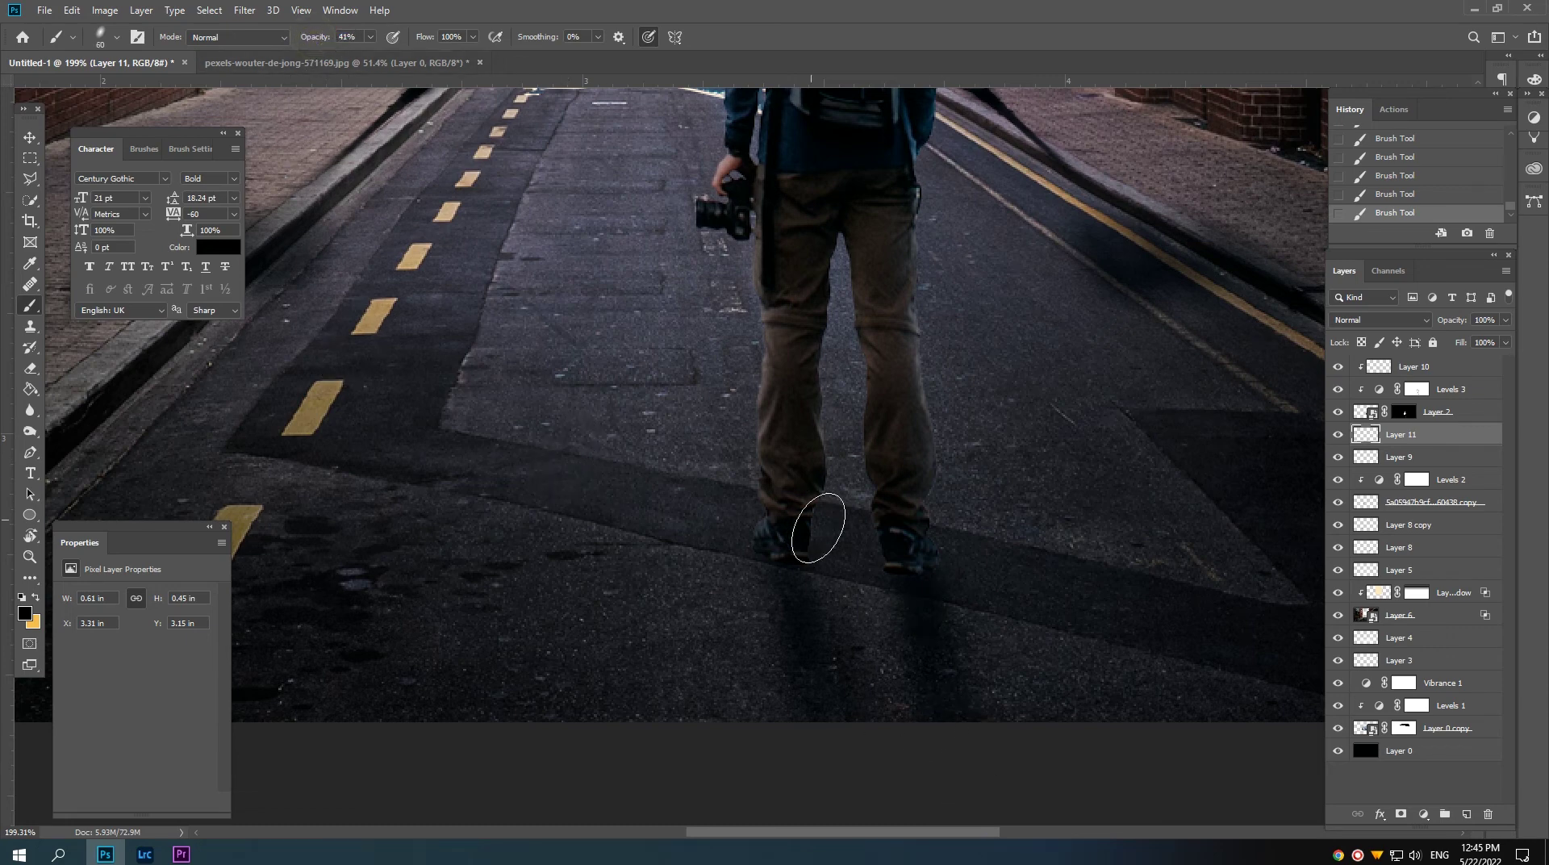
{"action": "key", "text": "bracketleft"}
{"action": "key", "text": "bracketleft"}
{"action": "key", "text": "bracketleft"}
{"action": "left_click_drag", "start_coordinate": [899, 567], "coordinate": [941, 702]}
{"action": "key", "text": "bracketright"}
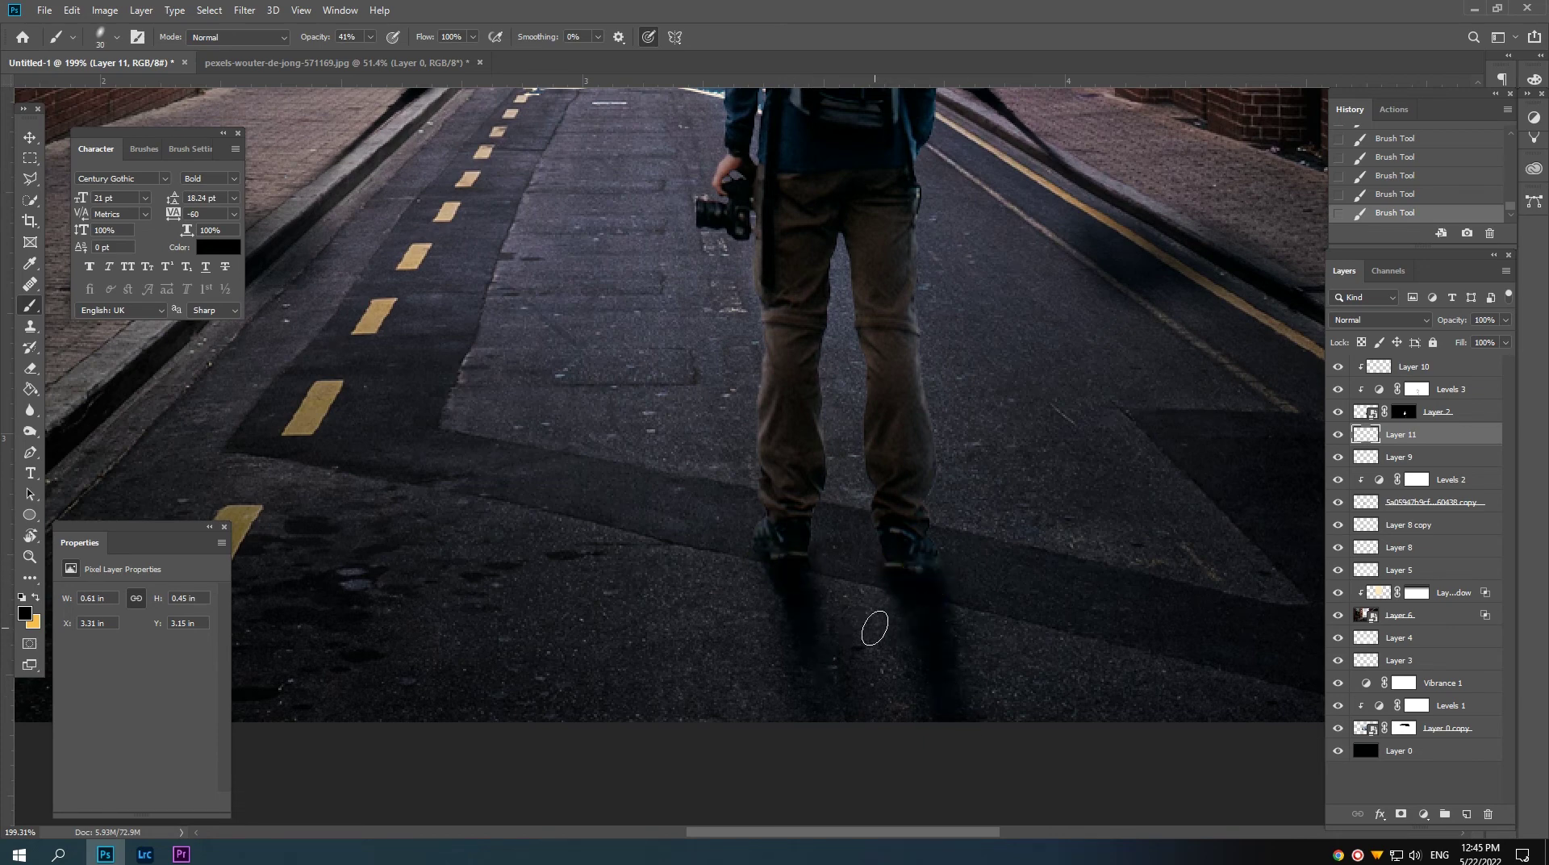
Step: Zoom out to the whole composition and add one soft dab near the man's feet
{"action": "key", "text": "ctrl+minus"}
{"action": "key", "text": "ctrl+minus"}
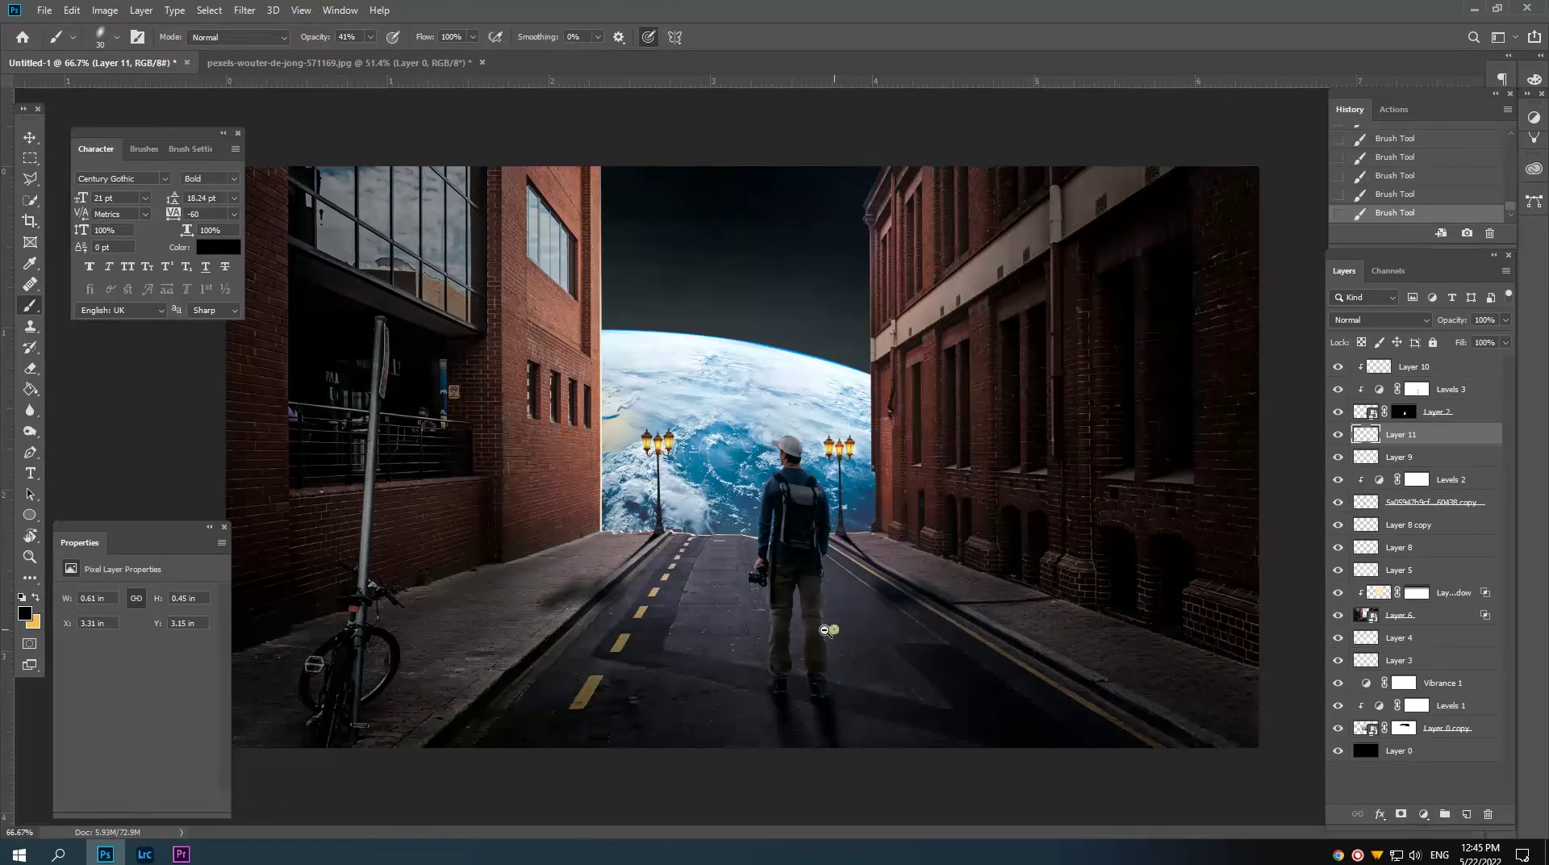
{"action": "scroll", "coordinate": [825, 630], "scroll_direction": "down", "scroll_amount": 2}
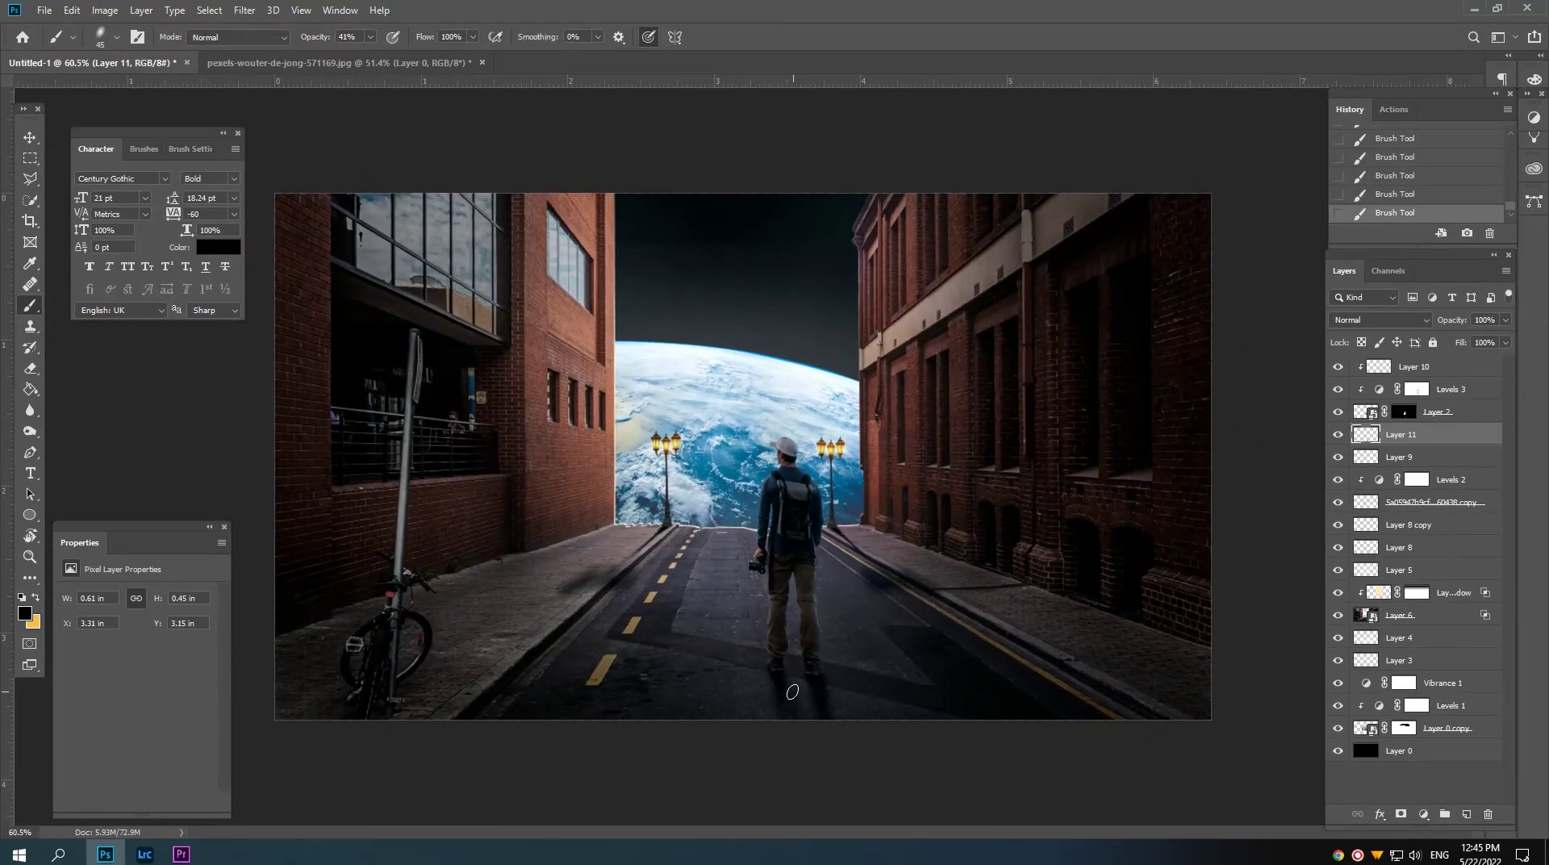
{"action": "left_click", "coordinate": [829, 724]}
{"action": "left_click_drag", "start_coordinate": [803, 605], "coordinate": [787, 607]}
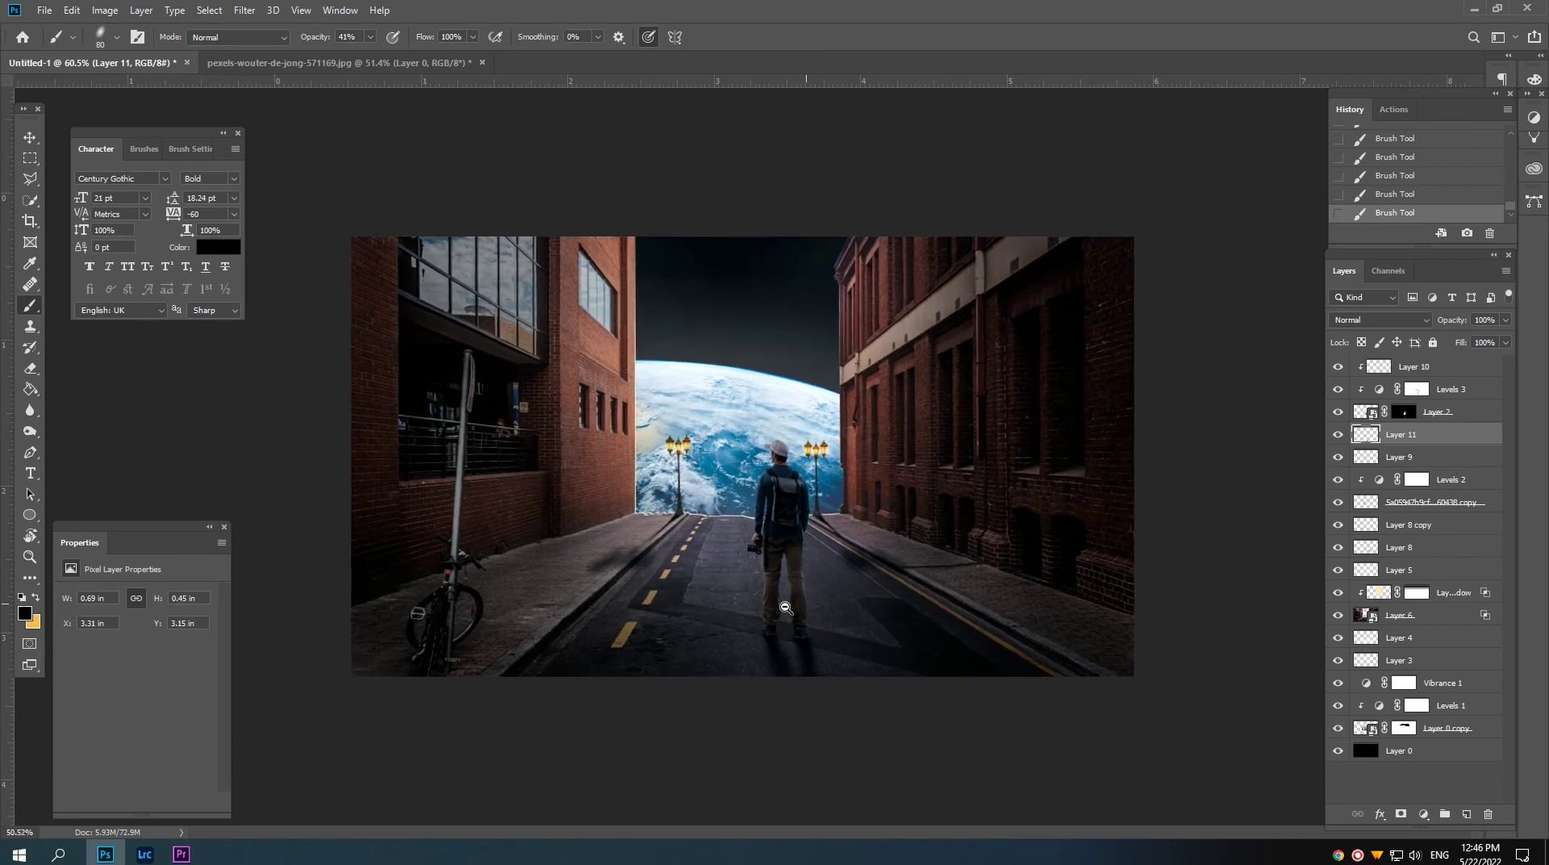
{"action": "key", "text": "v"}
{"action": "scroll", "coordinate": [788, 607], "scroll_direction": "down", "scroll_amount": 2}
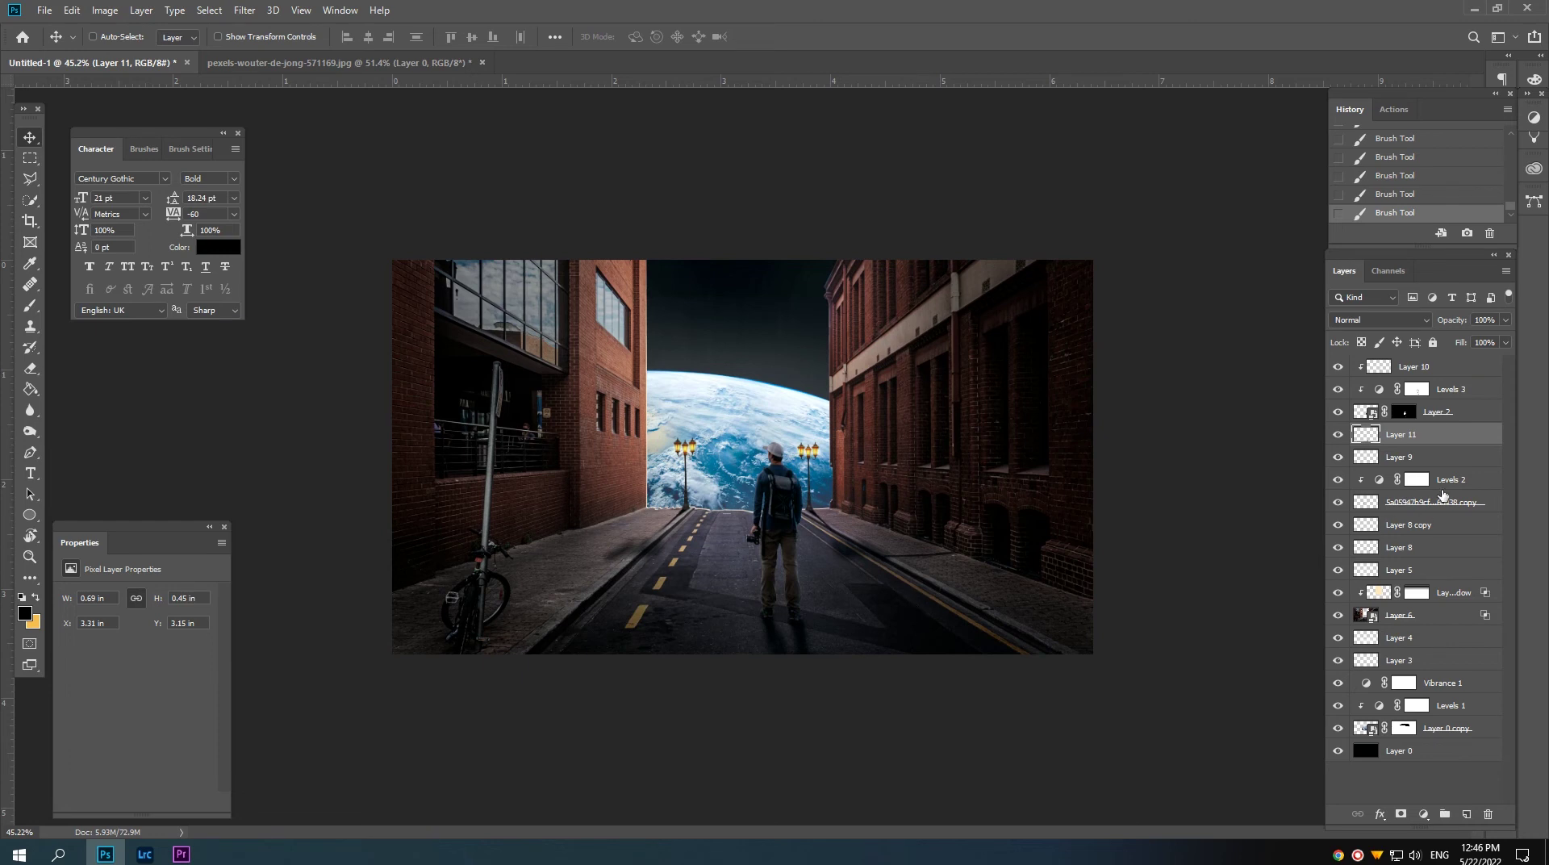
Step: Stamp all visible layers into a new Layer 12 and stretch it slightly wider
{"action": "left_click", "coordinate": [1444, 373]}
{"action": "left_click_drag", "start_coordinate": [1444, 373], "coordinate": [1442, 389]}
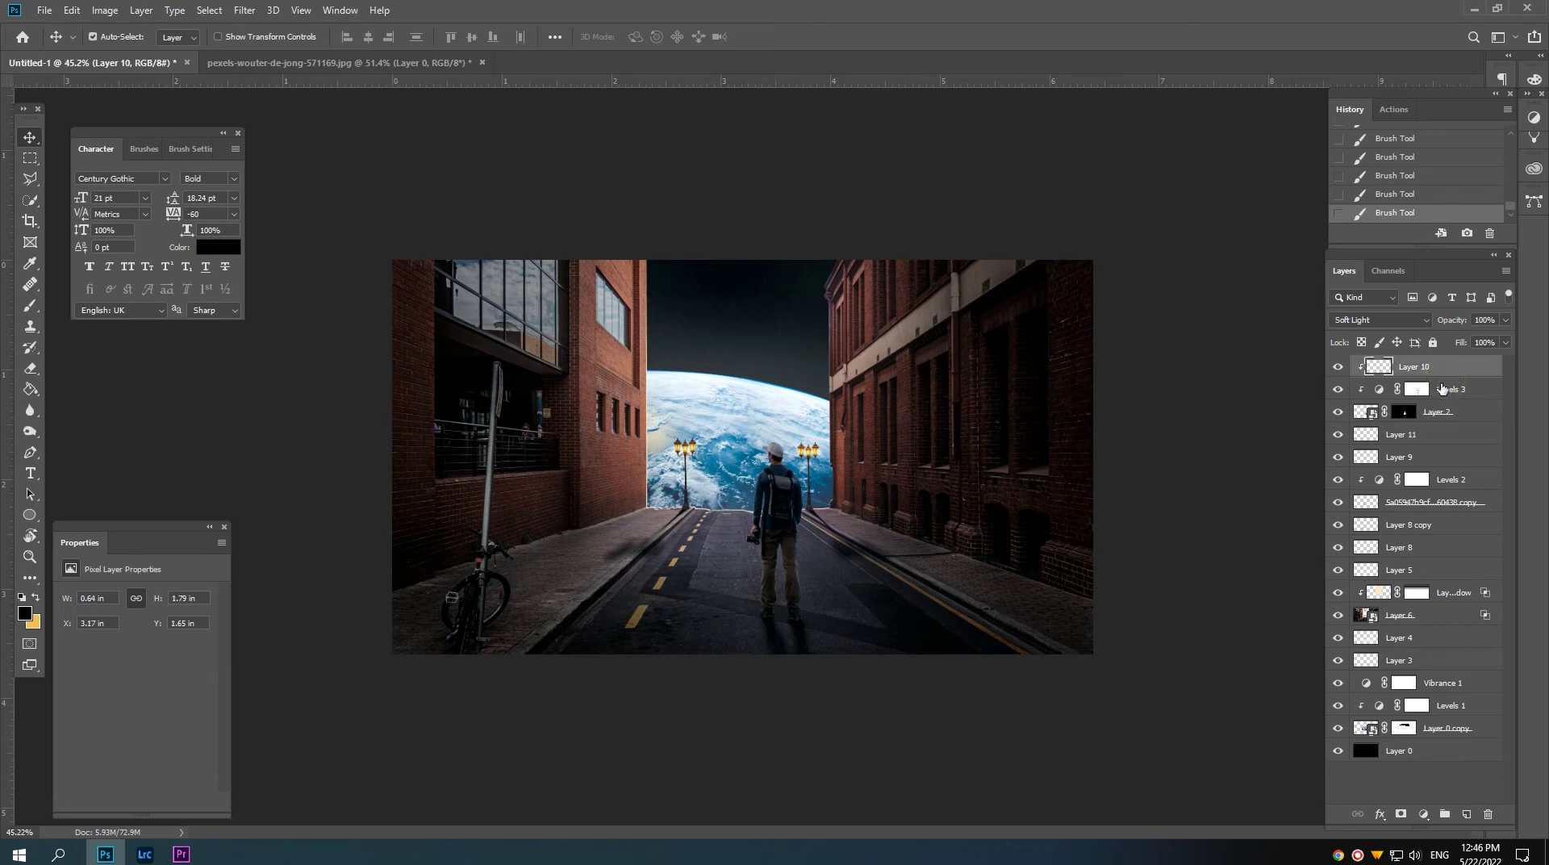
{"action": "key", "text": "ctrl+shift+alt+e"}
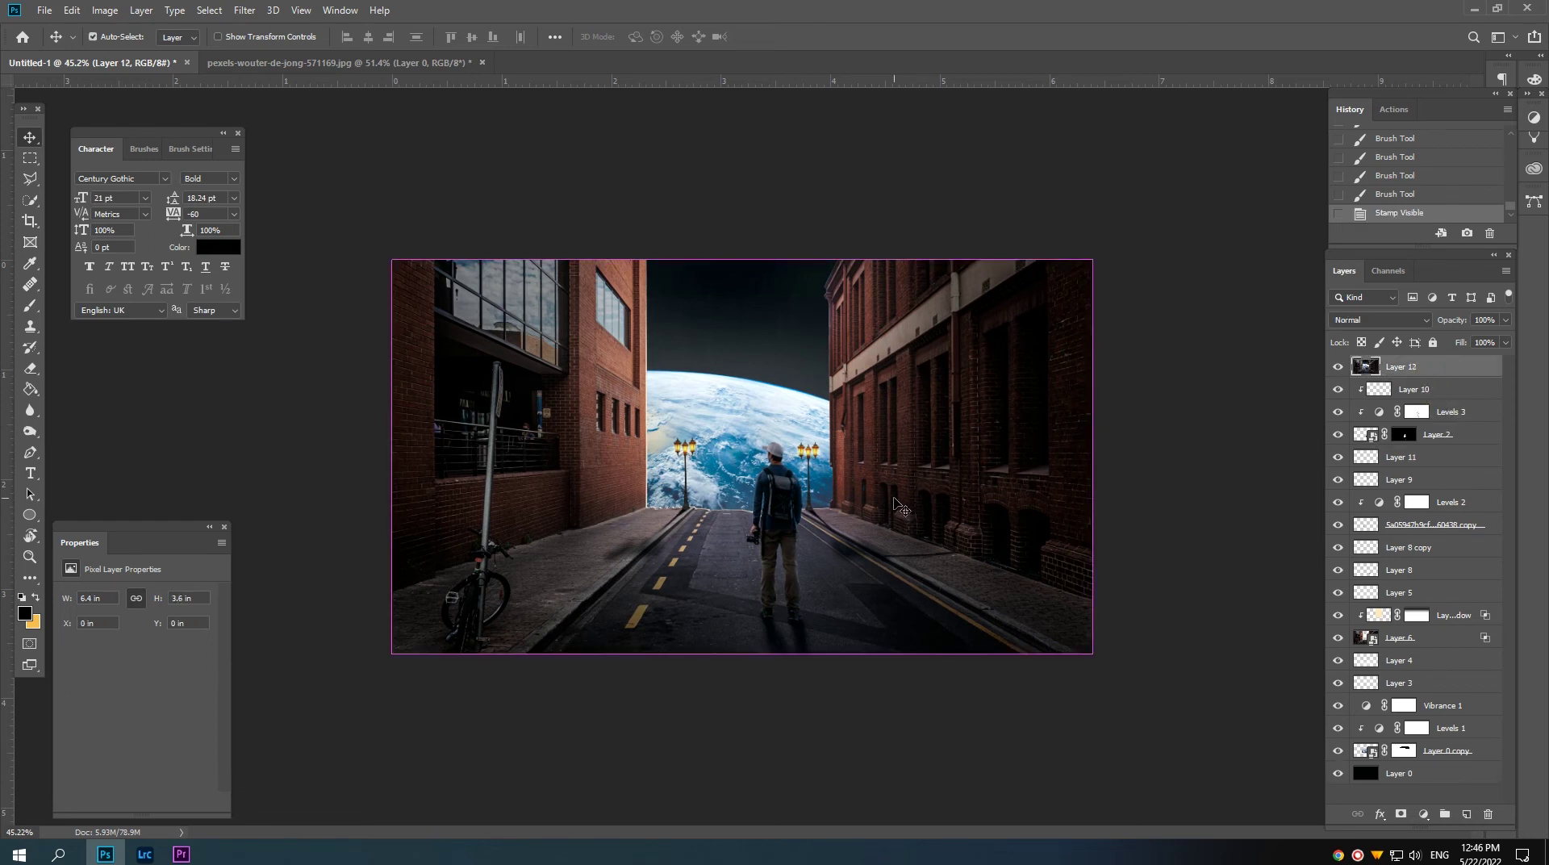
{"action": "key", "text": "ctrl+t"}
{"action": "left_click_drag", "start_coordinate": [1092, 457], "coordinate": [1121, 458]}
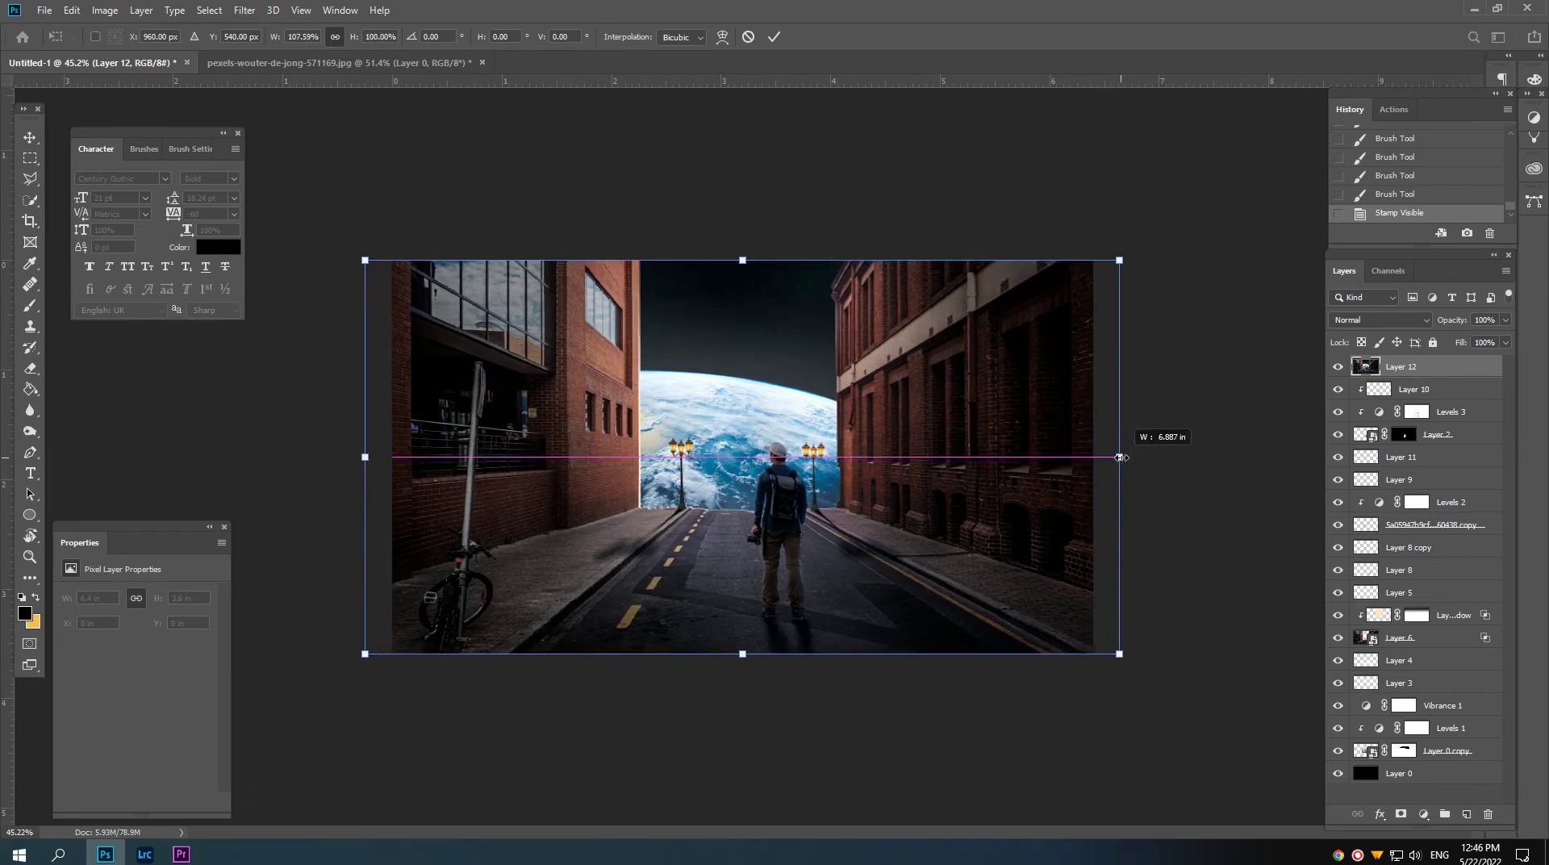
{"action": "key", "text": "Return"}
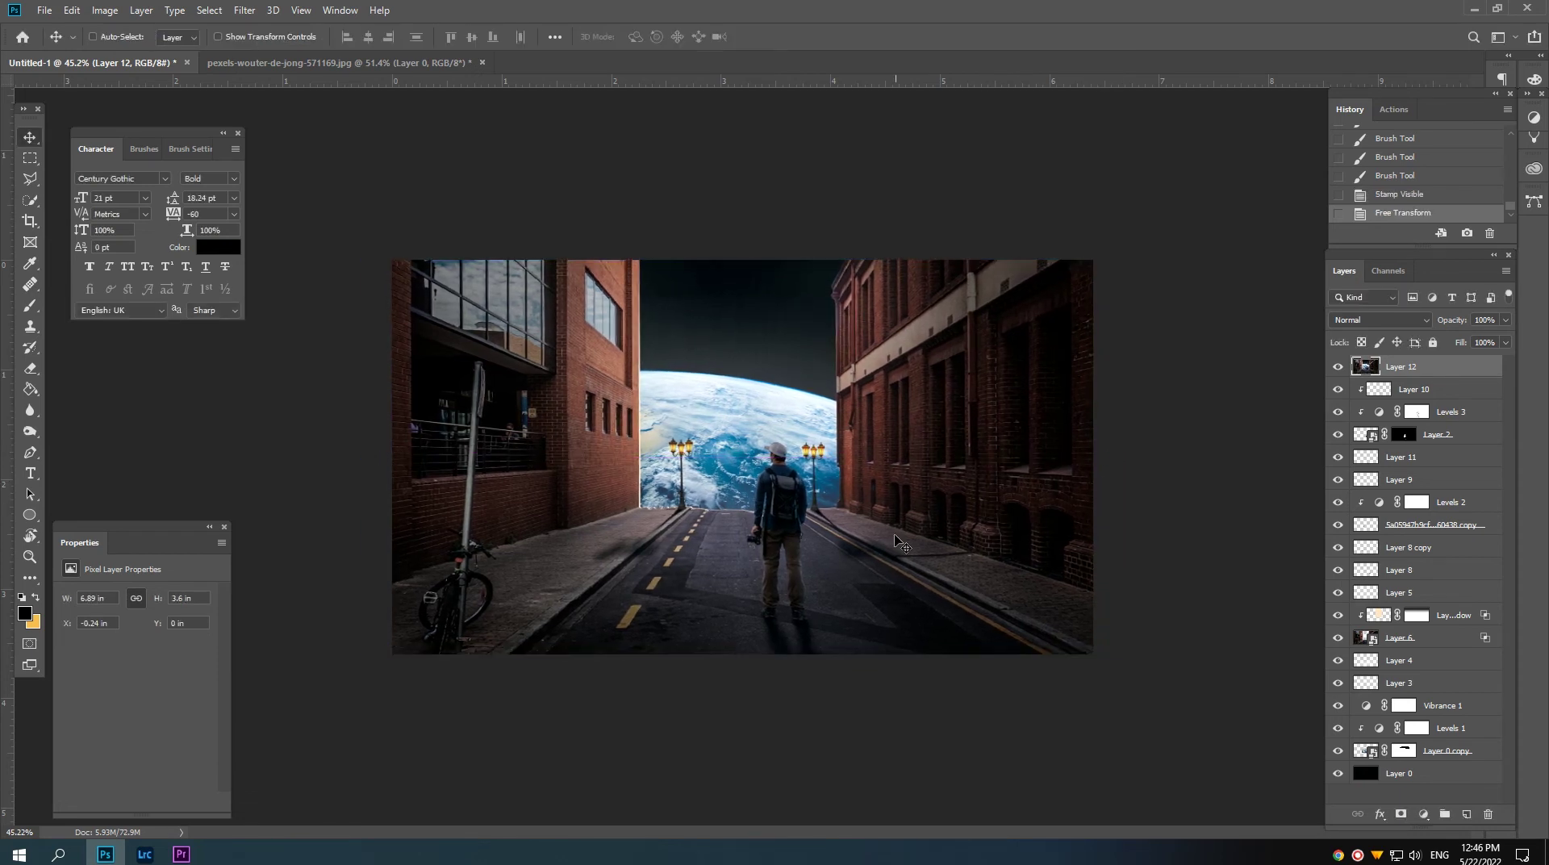
Step: Convert Layer 12 to a smart object and open it in the Camera Raw filter
{"action": "scroll", "coordinate": [842, 506], "scroll_direction": "up", "scroll_amount": 2}
{"action": "right_click", "coordinate": [1405, 369]}
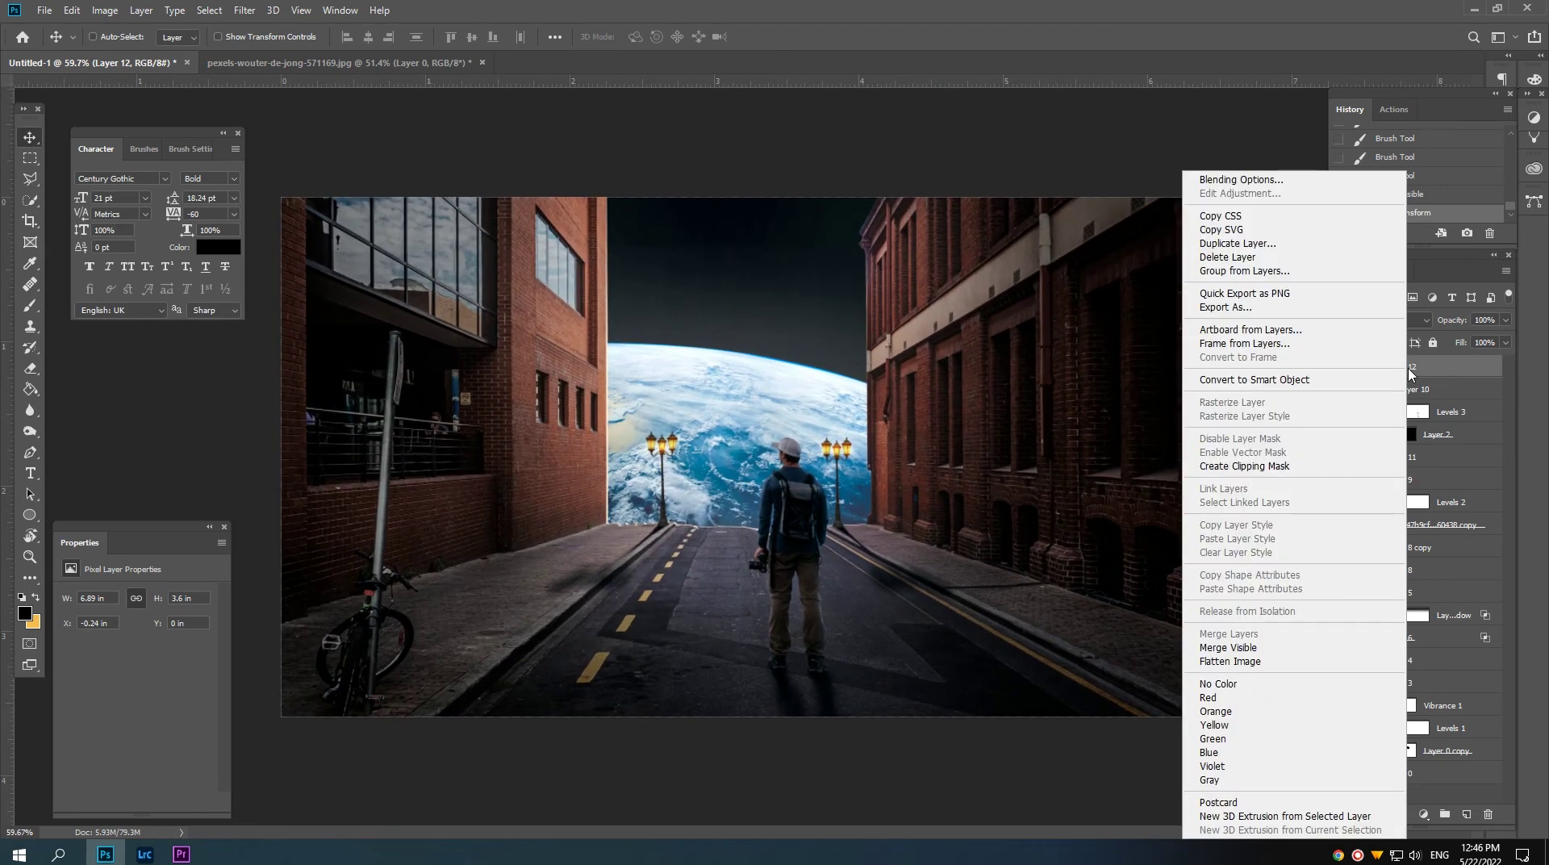
{"action": "left_click", "coordinate": [1300, 377]}
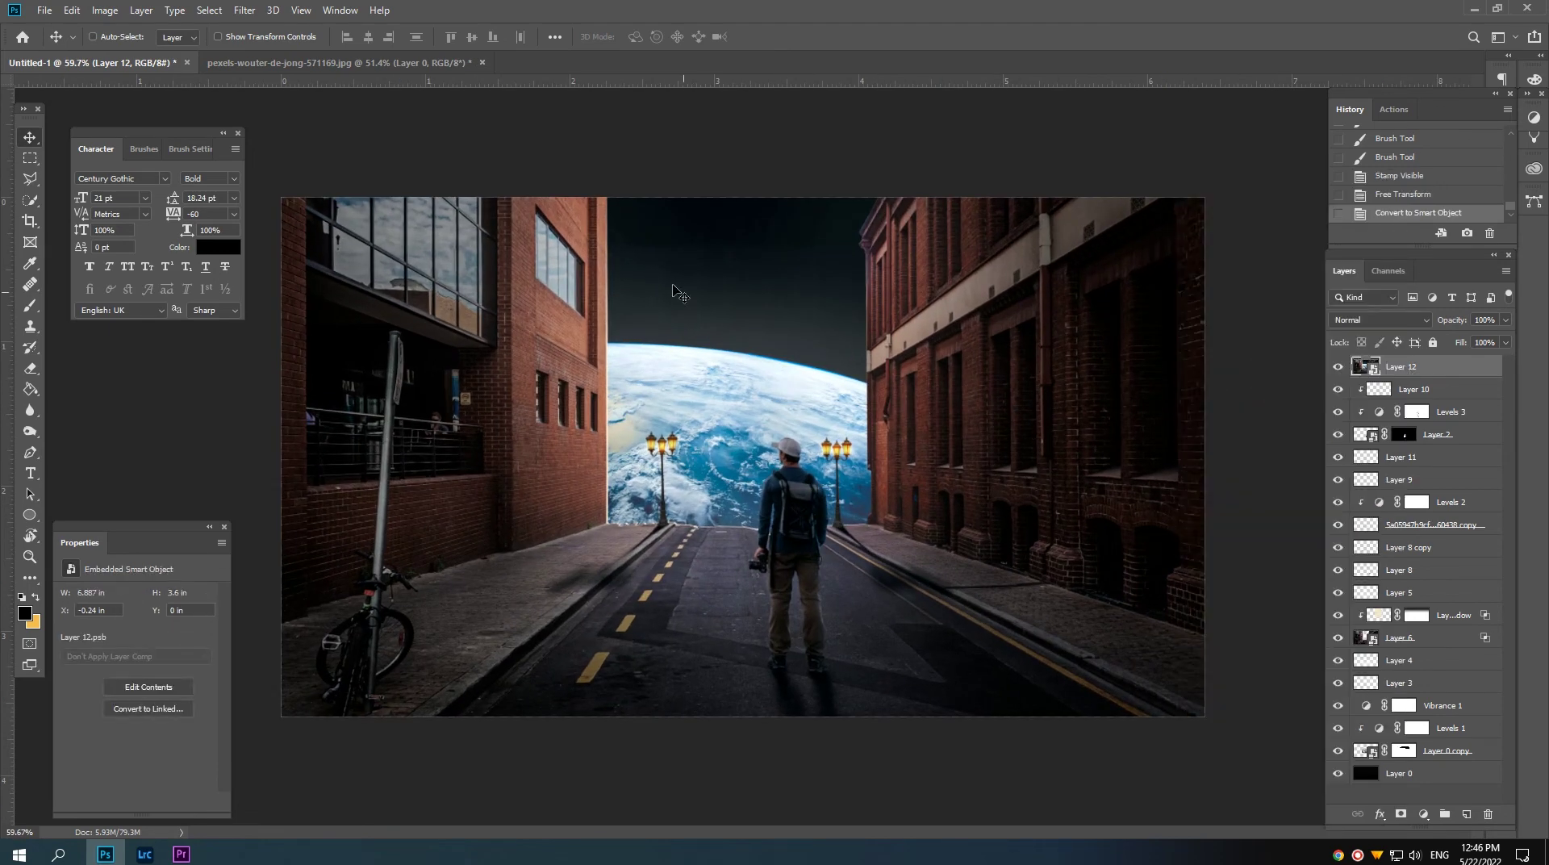
{"action": "left_click", "coordinate": [233, 11]}
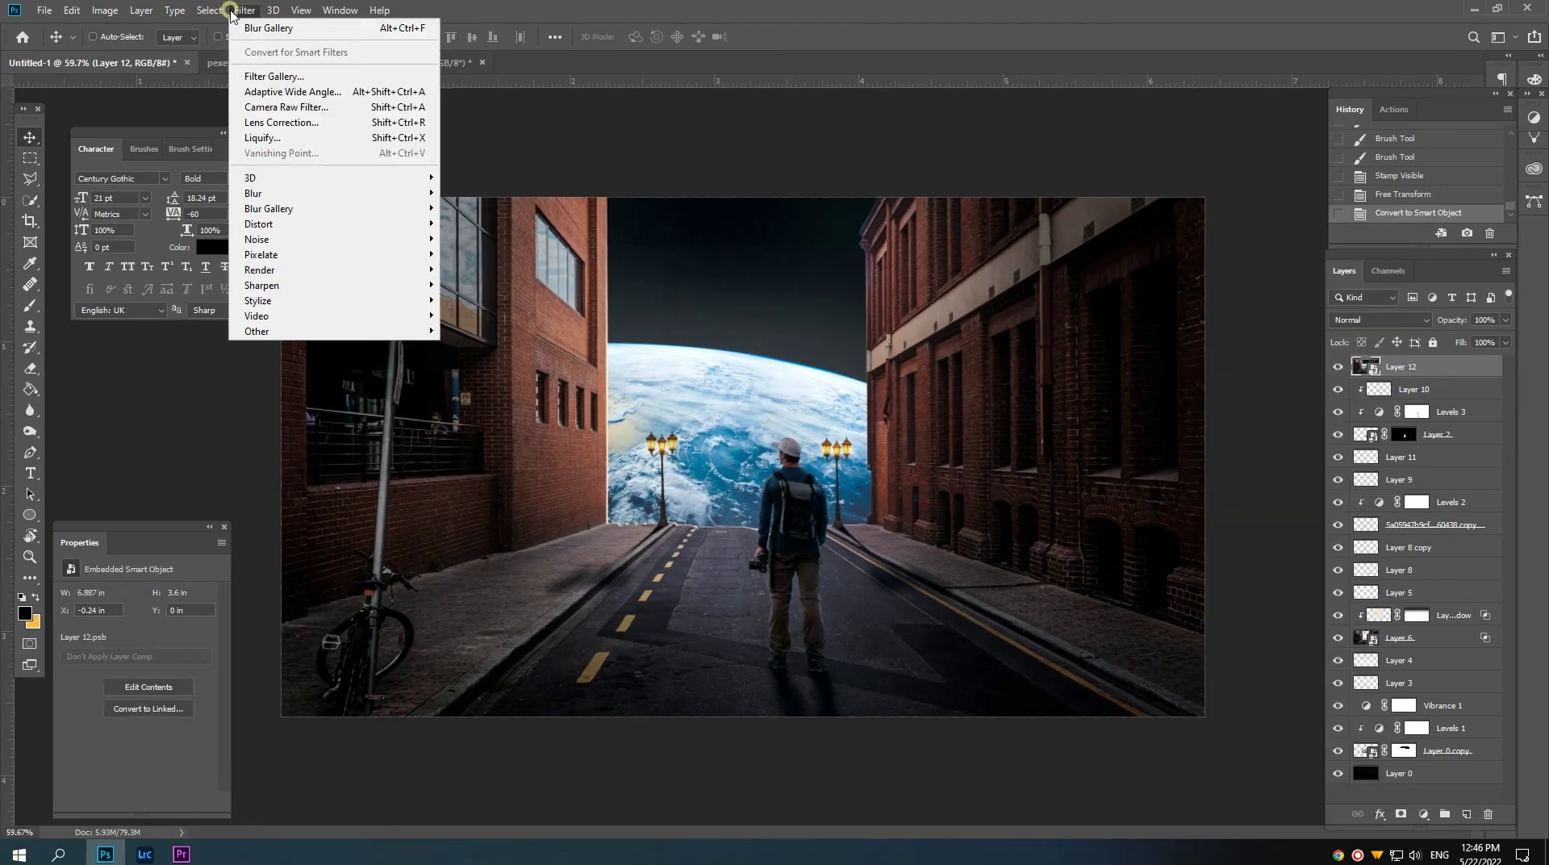
{"action": "left_click", "coordinate": [280, 109]}
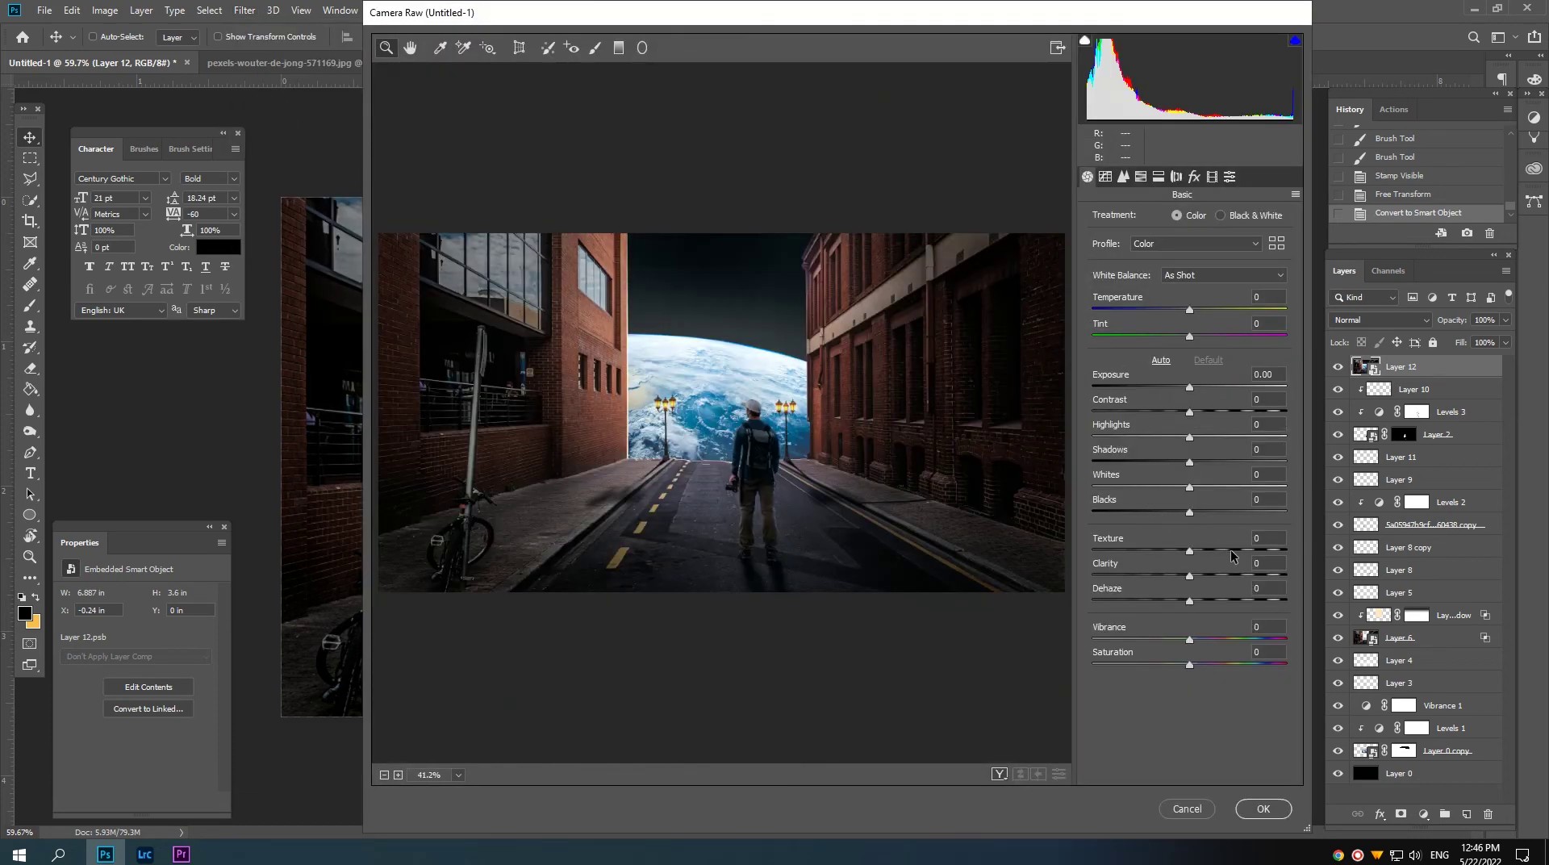
Step: Set Texture +66, Shadows +32, Contrast -25, Blacks -13 and Clarity -10 in Camera Raw
{"action": "left_click_drag", "start_coordinate": [1232, 555], "coordinate": [1245, 553]}
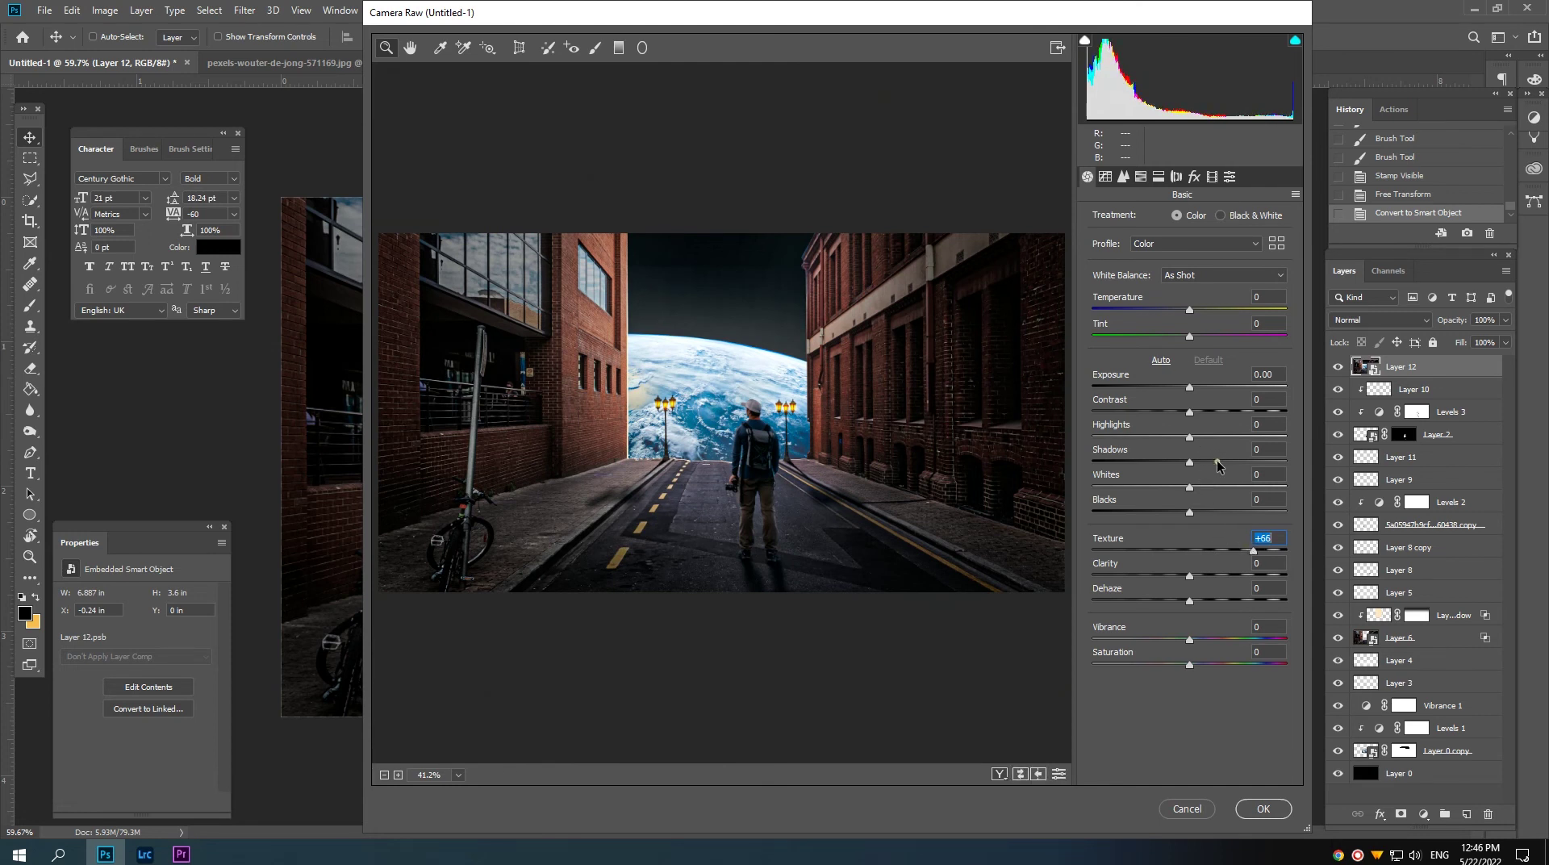
{"action": "left_click_drag", "start_coordinate": [1217, 466], "coordinate": [1227, 488]}
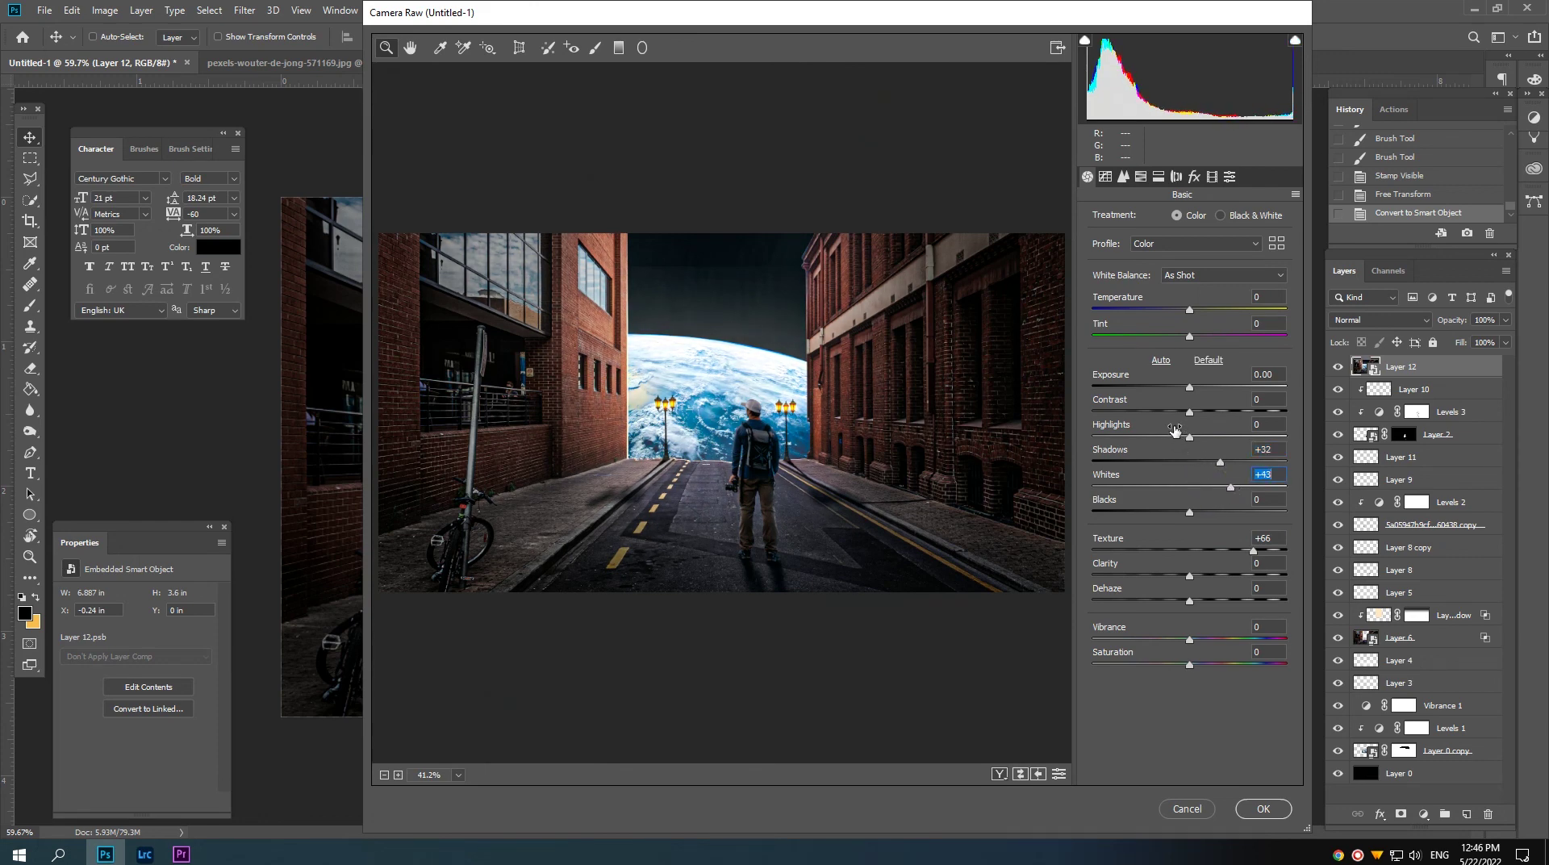
{"action": "left_click_drag", "start_coordinate": [1172, 412], "coordinate": [1164, 410]}
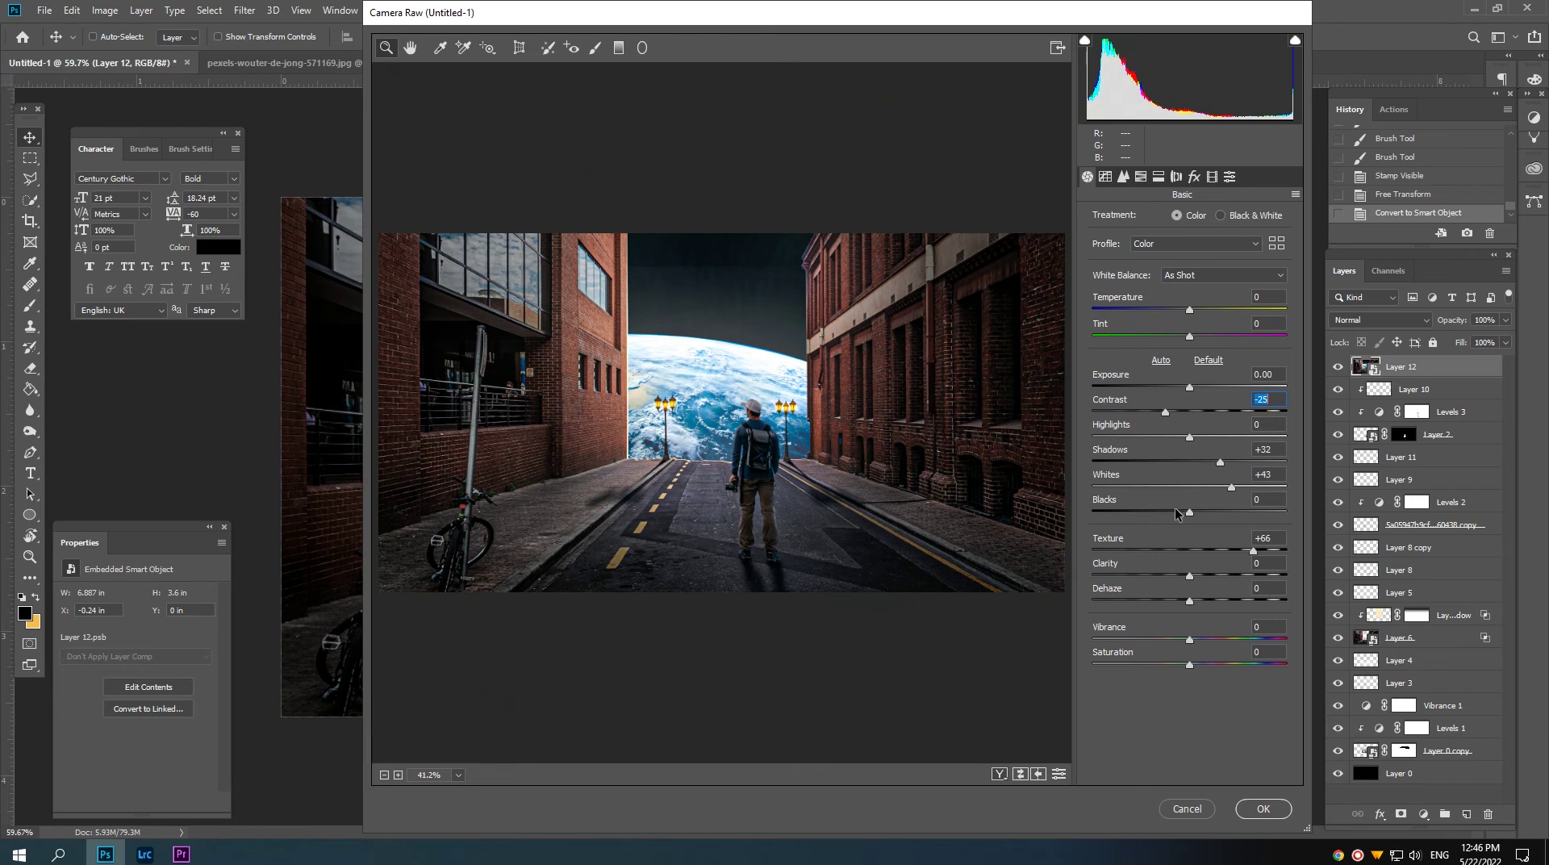
{"action": "left_click_drag", "start_coordinate": [1177, 512], "coordinate": [1178, 515]}
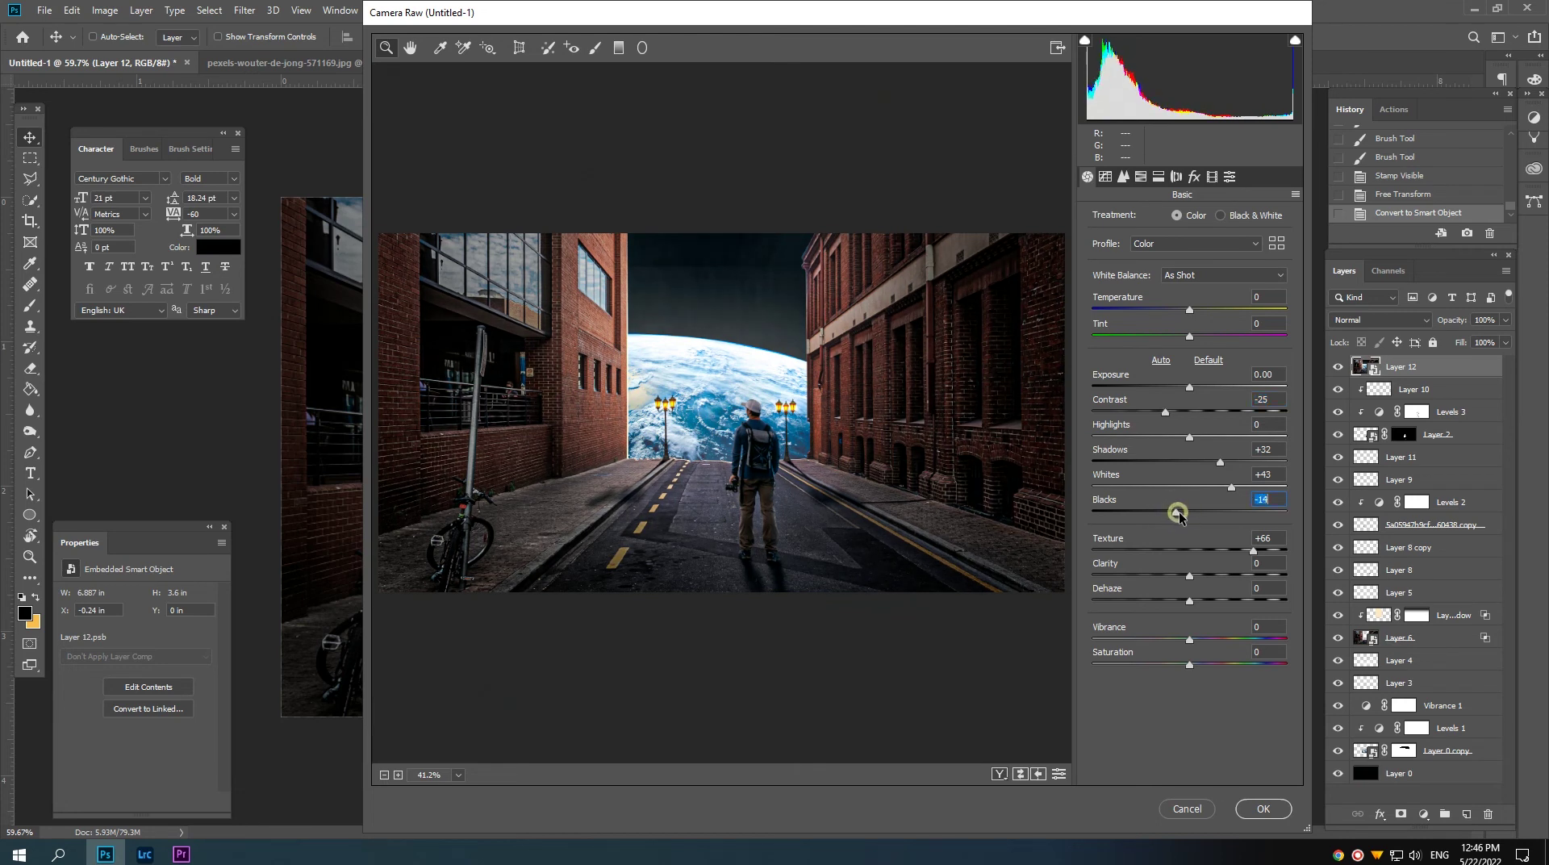
{"action": "left_click_drag", "start_coordinate": [1189, 576], "coordinate": [1179, 576]}
Step: Raise Vibrance to +44 and Saturation to +5, and cool the white balance to Temperature -14, Tint -8
{"action": "left_click_drag", "start_coordinate": [1223, 639], "coordinate": [1246, 639]}
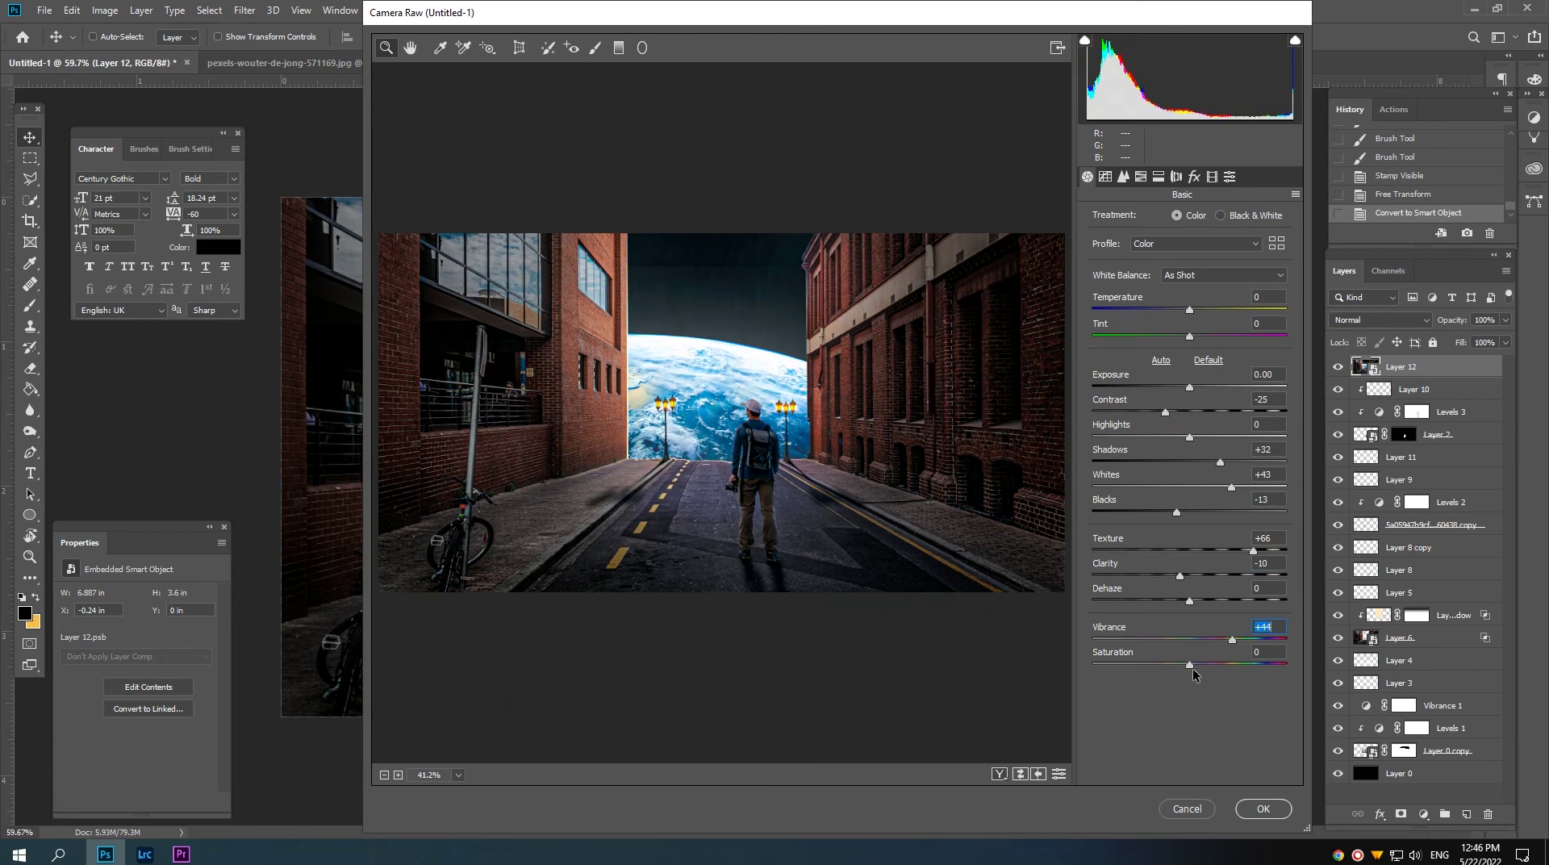
{"action": "left_click_drag", "start_coordinate": [1193, 668], "coordinate": [1194, 666]}
{"action": "left_click_drag", "start_coordinate": [1189, 309], "coordinate": [1183, 341]}
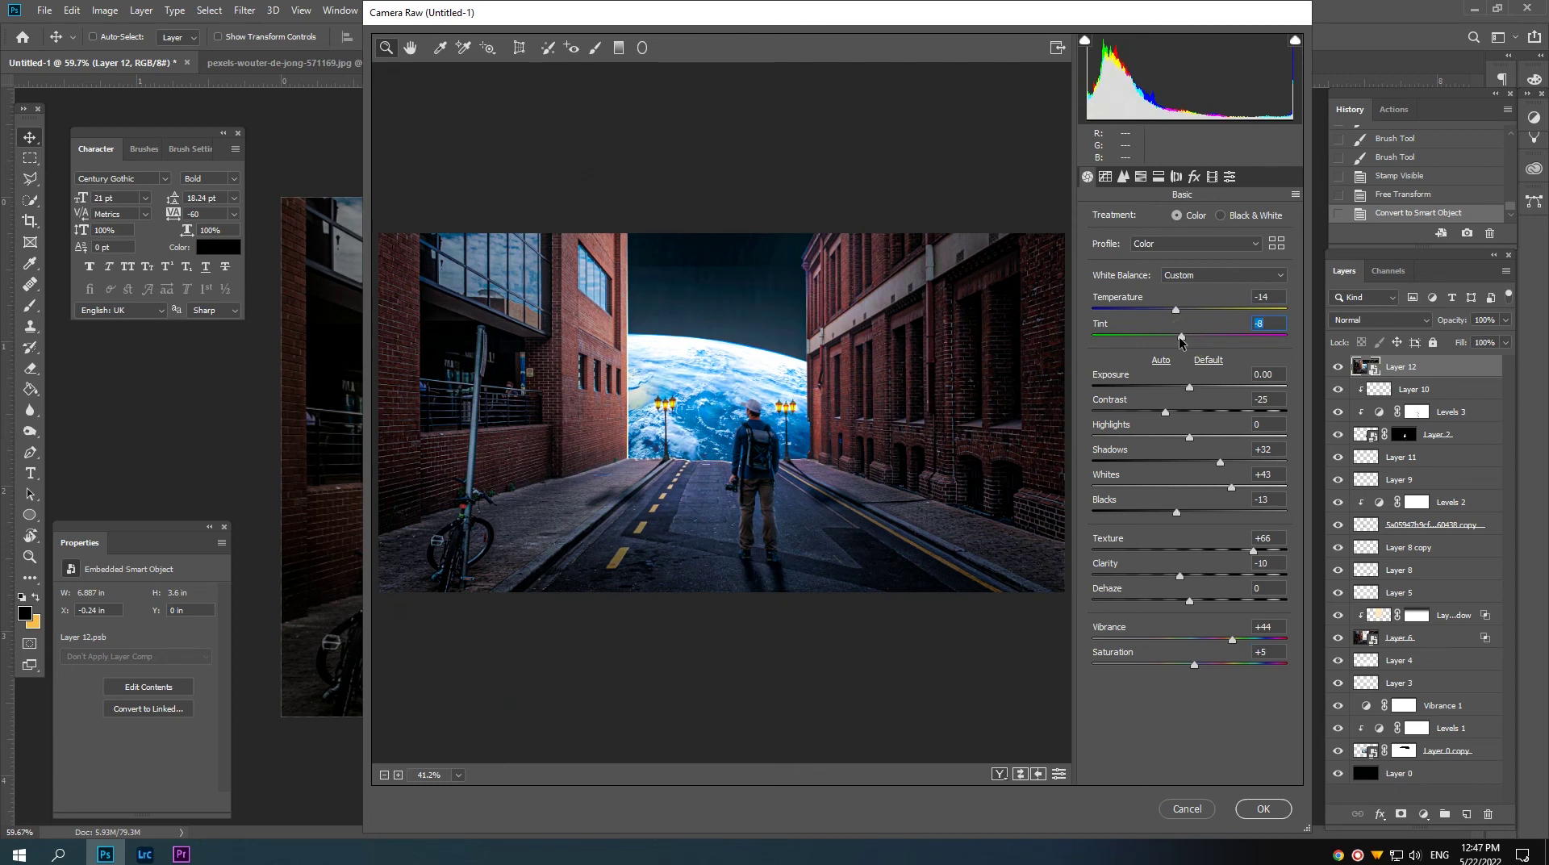
Step: Set Sharpening Amount 35, shift Reds hue to -33 and Oranges to -19, then apply Camera Raw
{"action": "left_click", "coordinate": [1123, 176]}
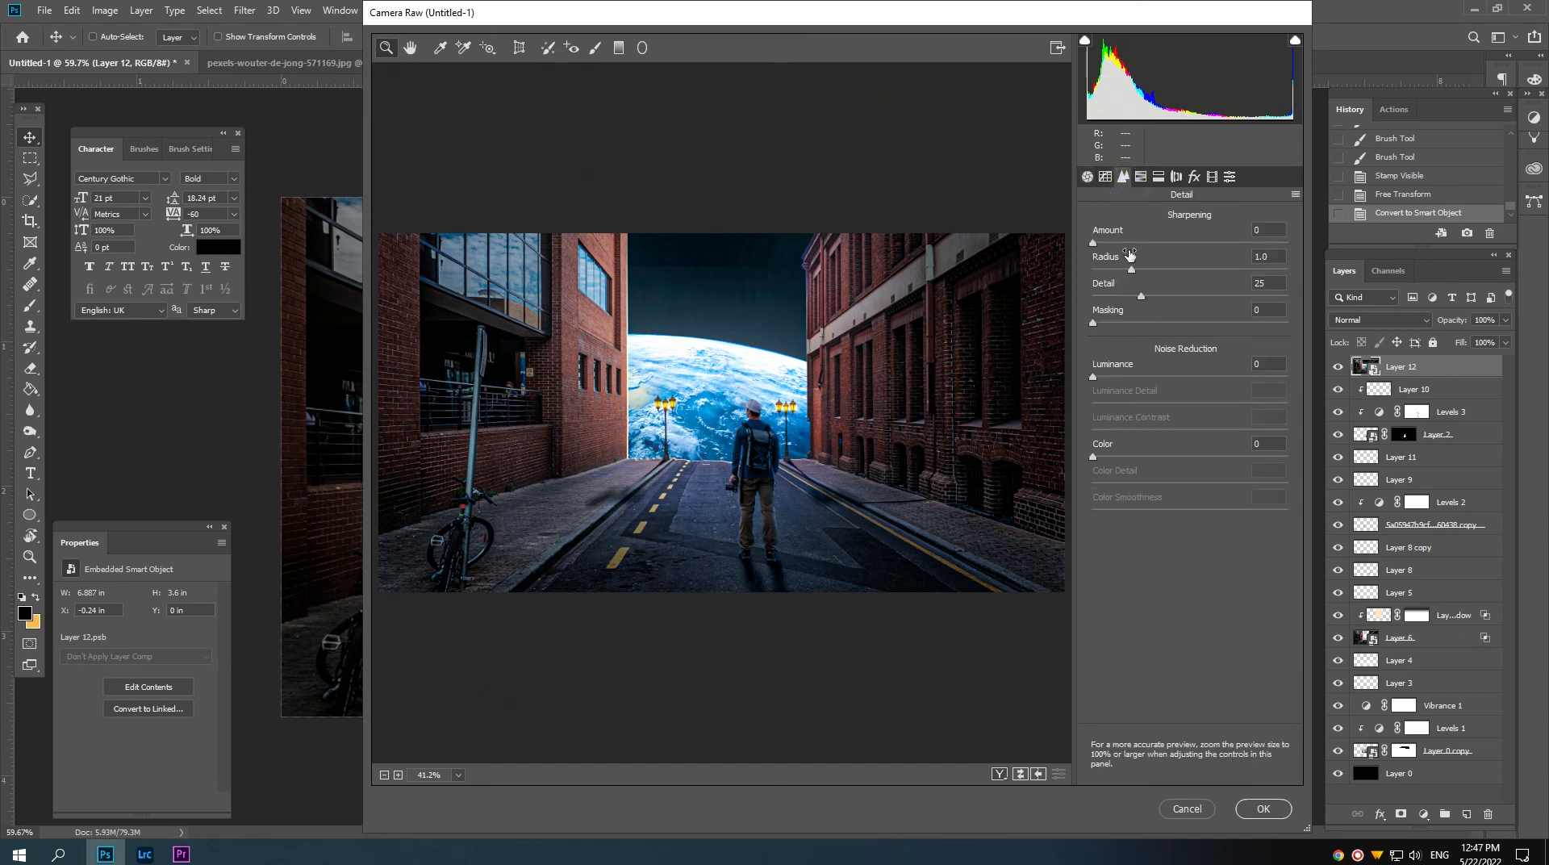
{"action": "mouse_move", "coordinate": [1131, 242]}
{"action": "left_mouse_down"}
{"action": "mouse_move", "coordinate": [1168, 243]}
{"action": "mouse_move", "coordinate": [1137, 247]}
{"action": "left_mouse_up"}
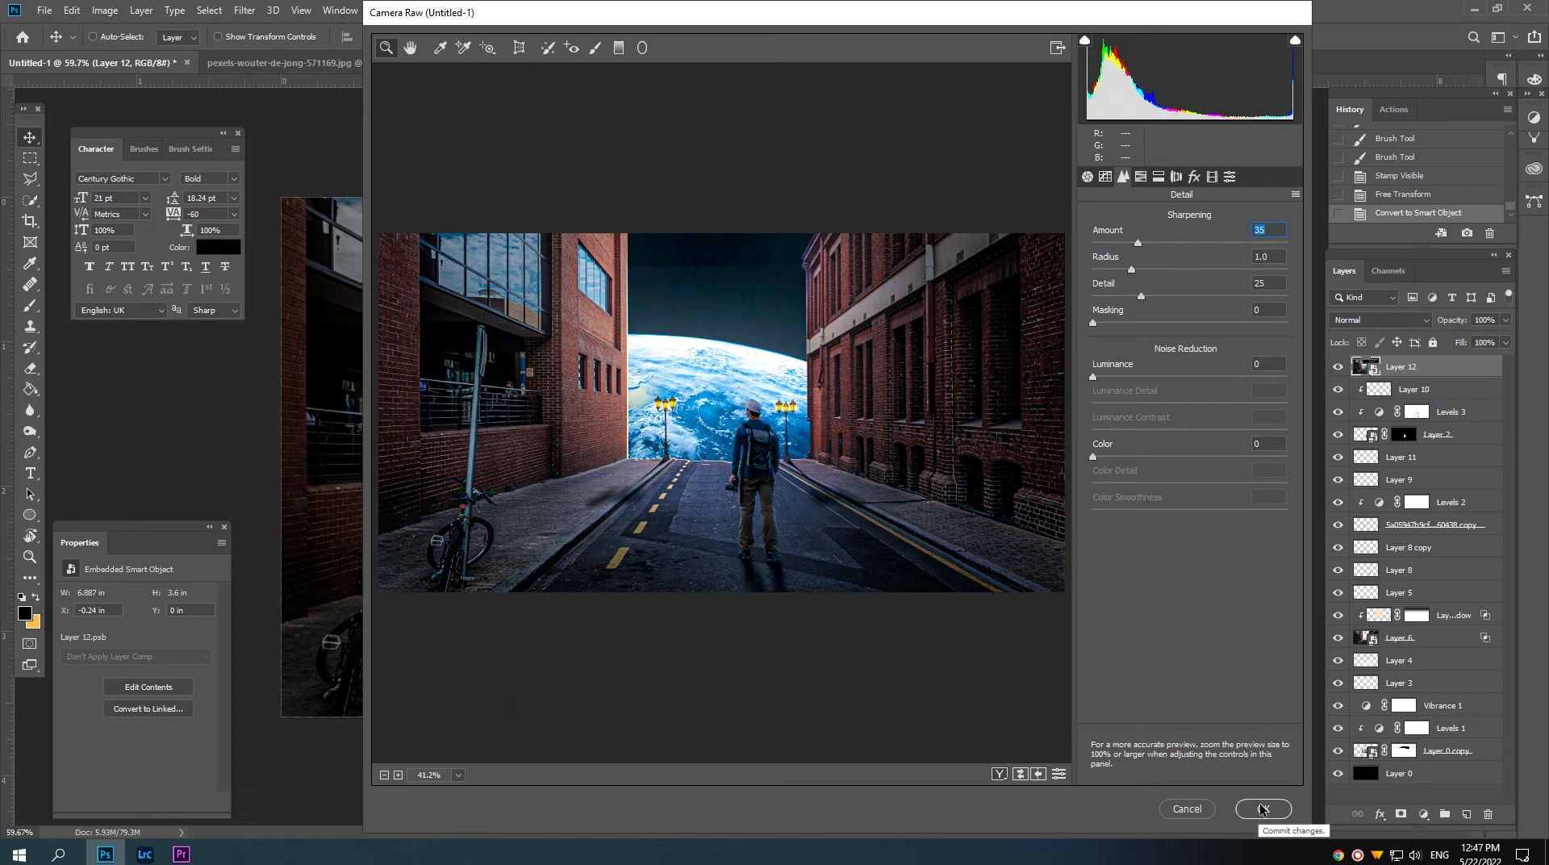
{"action": "left_click", "coordinate": [1140, 177]}
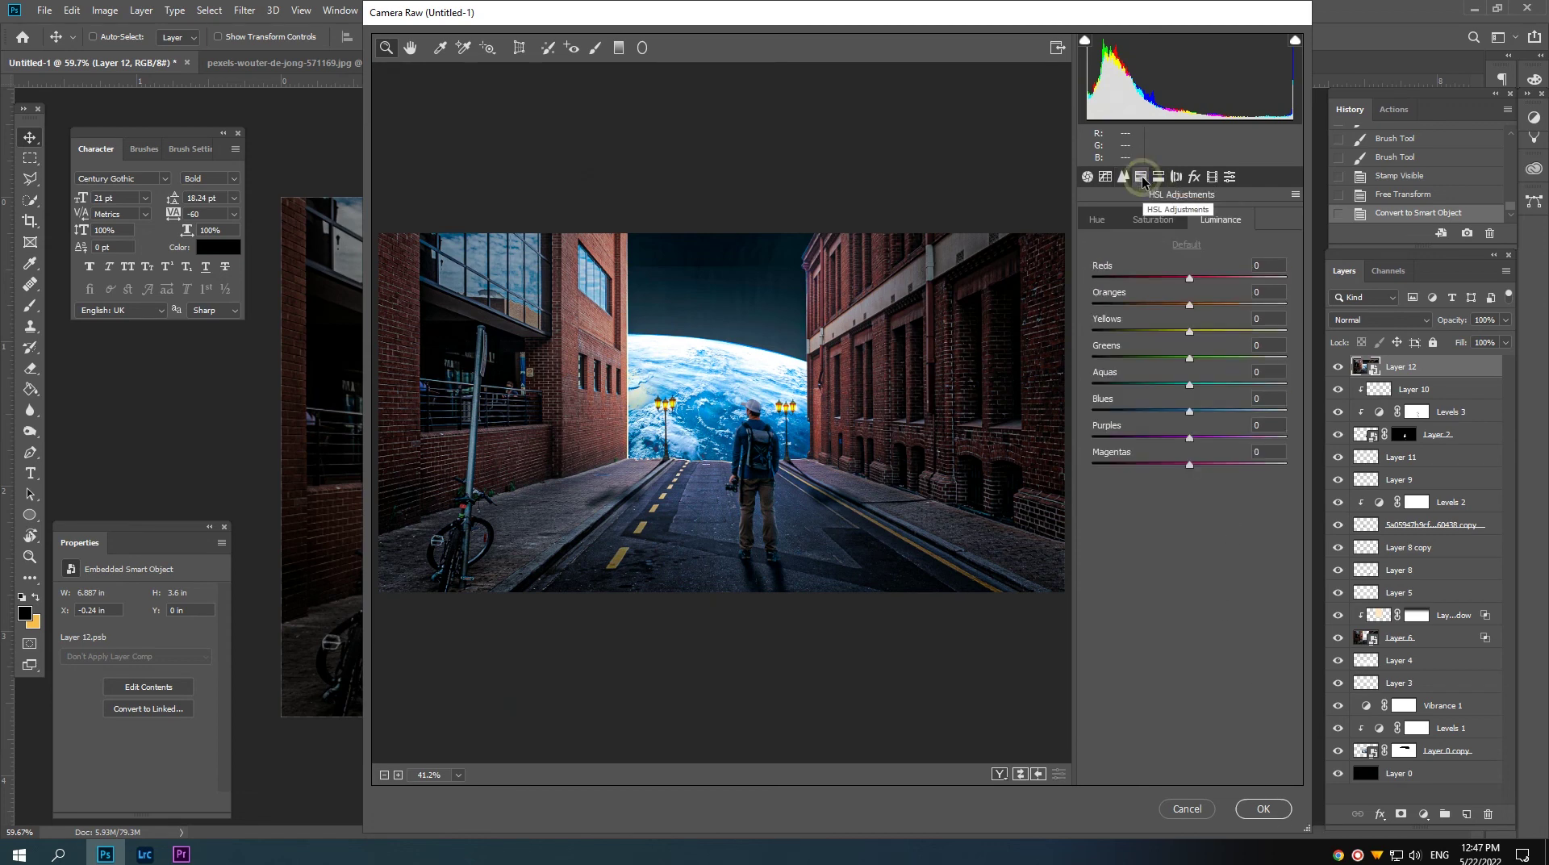
{"action": "left_click", "coordinate": [1098, 219]}
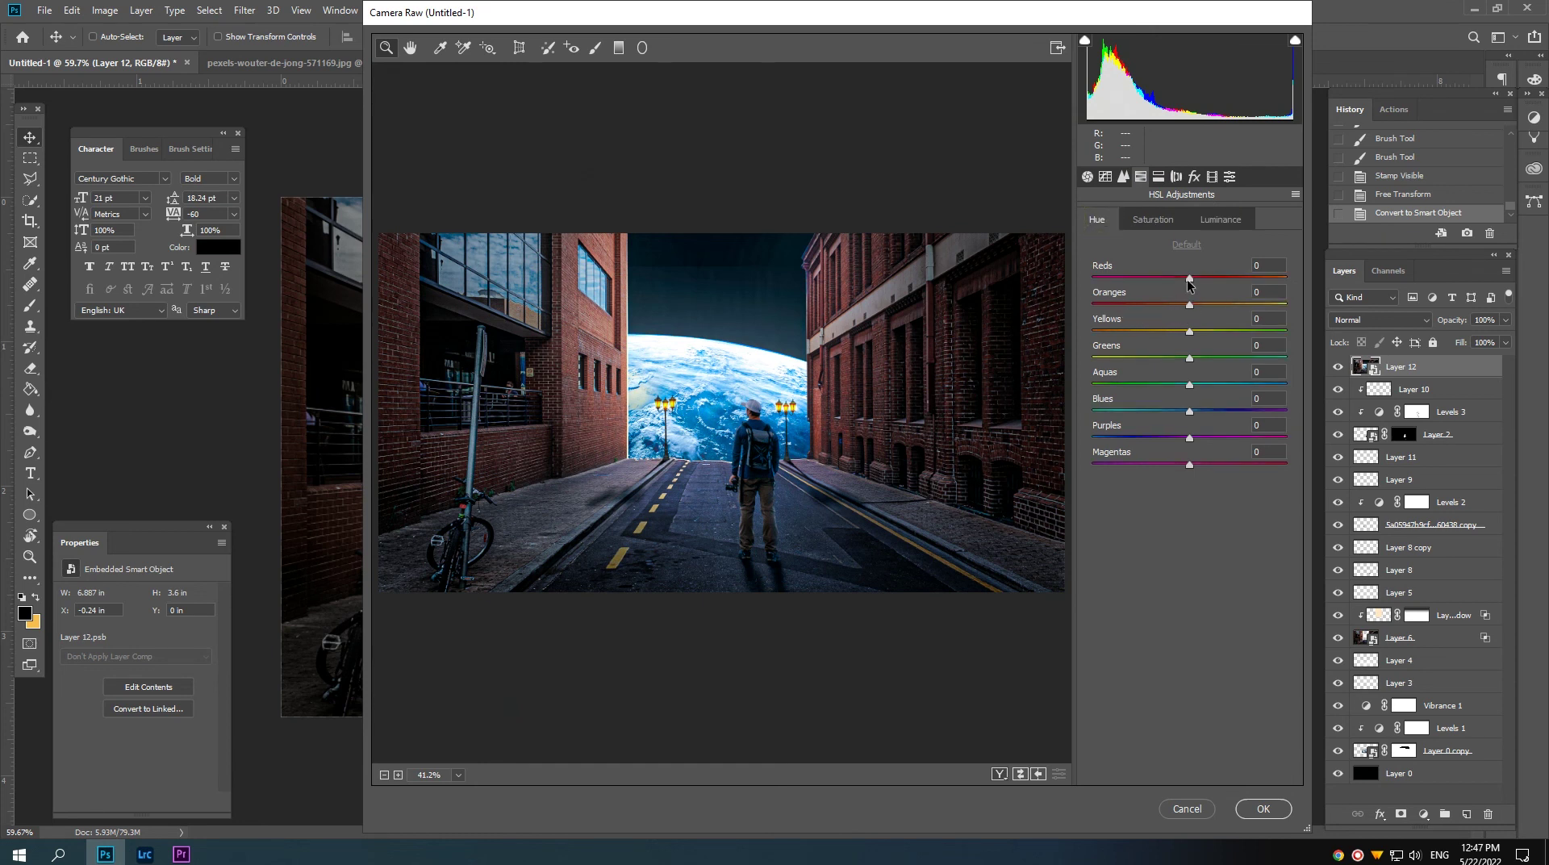
{"action": "mouse_move", "coordinate": [1189, 279]}
{"action": "left_mouse_down"}
{"action": "mouse_move", "coordinate": [1157, 279]}
{"action": "mouse_move", "coordinate": [1154, 304]}
{"action": "mouse_move", "coordinate": [1242, 305]}
{"action": "mouse_move", "coordinate": [1165, 306]}
{"action": "mouse_move", "coordinate": [1167, 332]}
{"action": "mouse_move", "coordinate": [1185, 333]}
{"action": "left_mouse_up"}
{"action": "left_click", "coordinate": [1262, 810]}
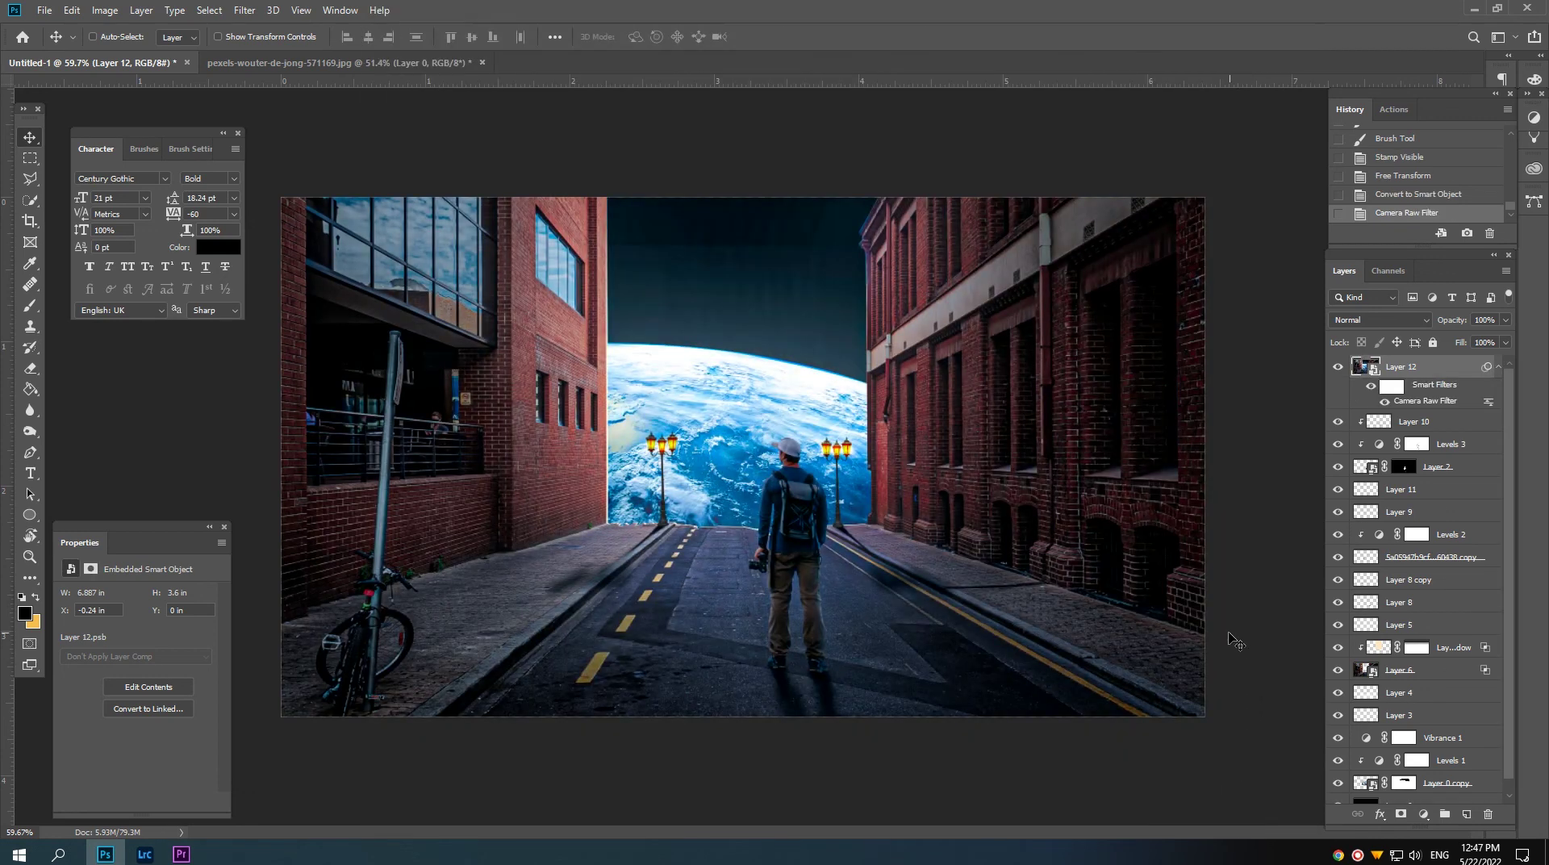
Step: Add a new Layer 13 and darken its right and left edges with gradients
{"action": "left_click", "coordinate": [1498, 367]}
{"action": "left_click", "coordinate": [1467, 814]}
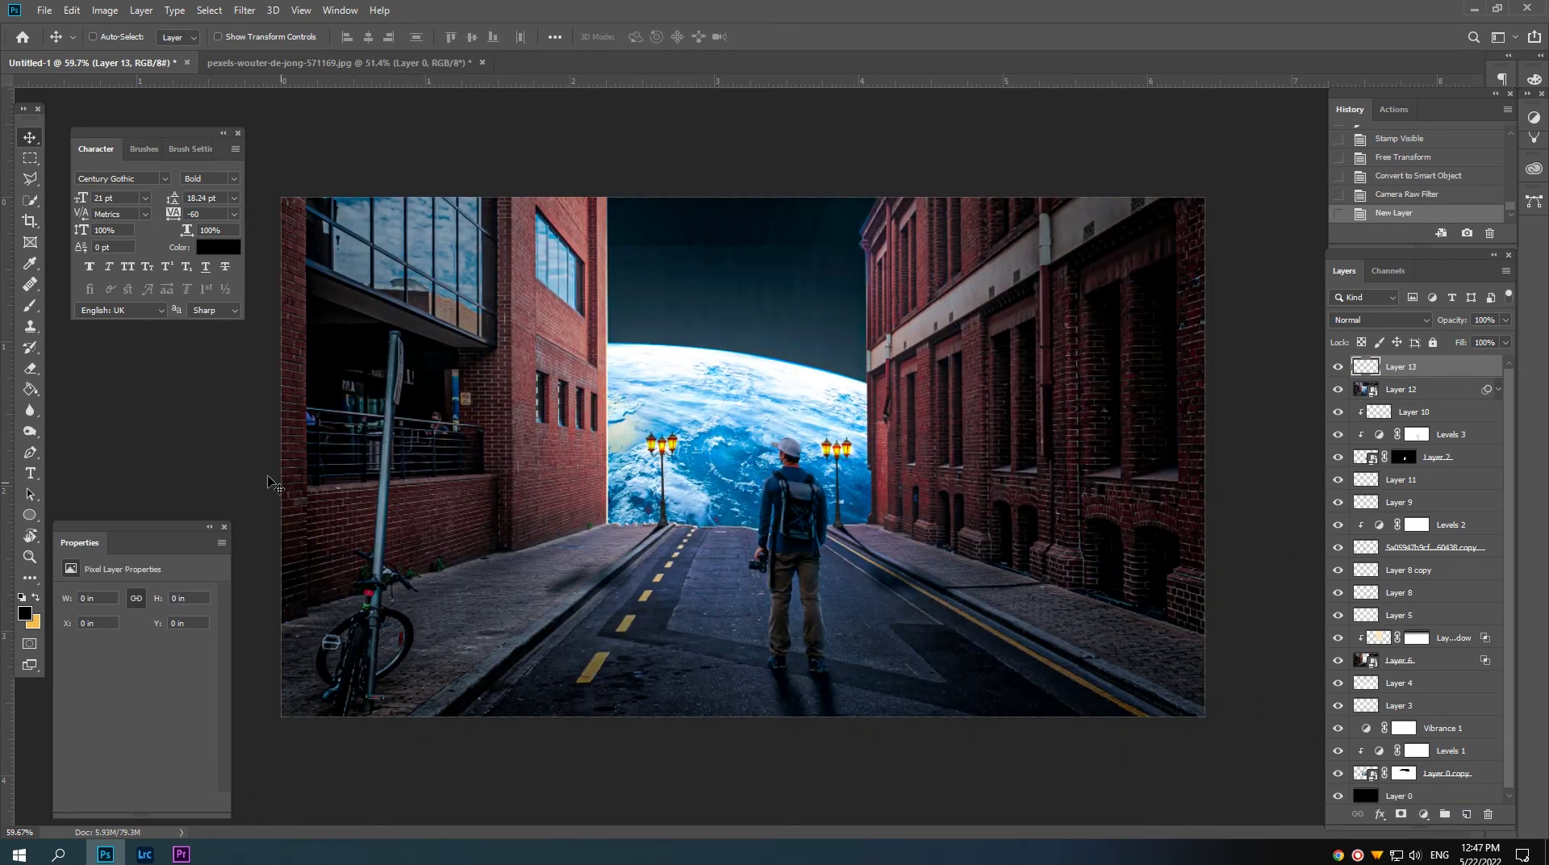
{"action": "left_click", "coordinate": [30, 391]}
{"action": "right_click", "coordinate": [30, 395]}
{"action": "left_click", "coordinate": [81, 386]}
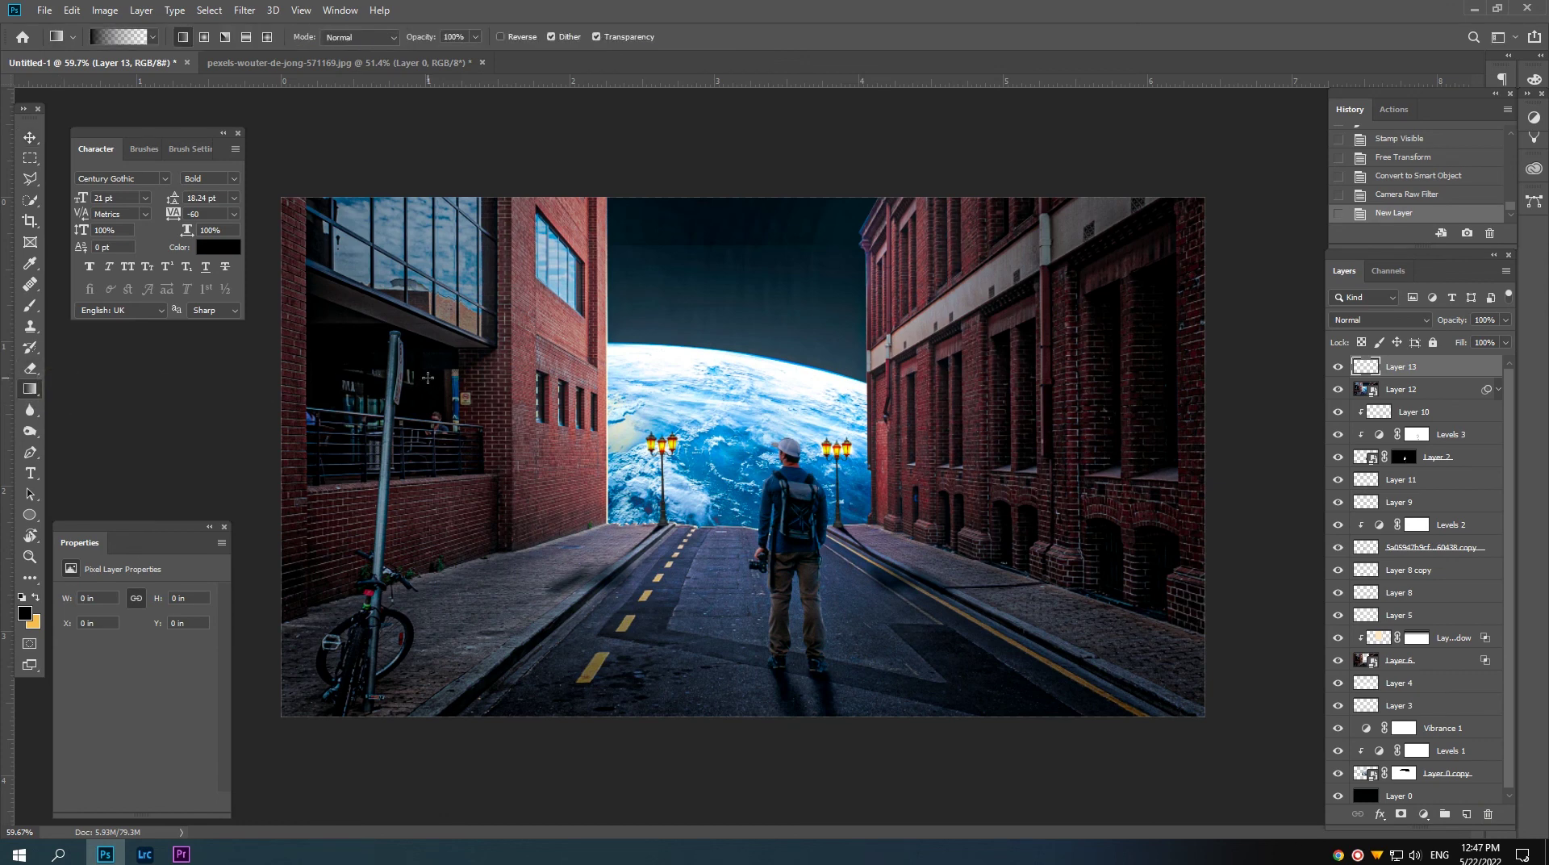
{"action": "scroll", "coordinate": [1272, 513], "scroll_direction": "down", "scroll_amount": 2}
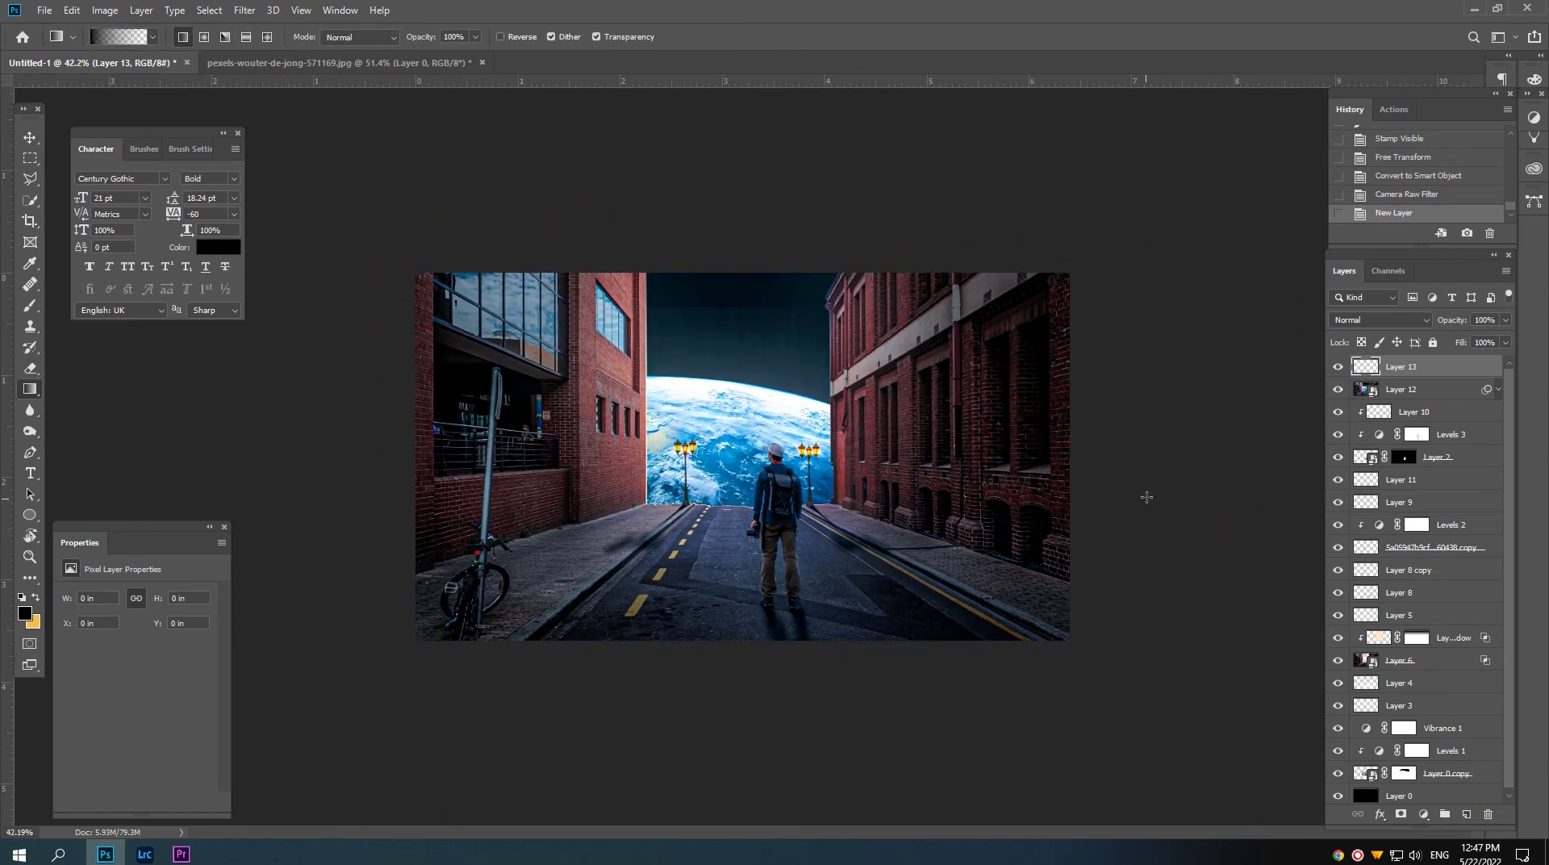
{"action": "left_click_drag", "start_coordinate": [1162, 494], "coordinate": [888, 488]}
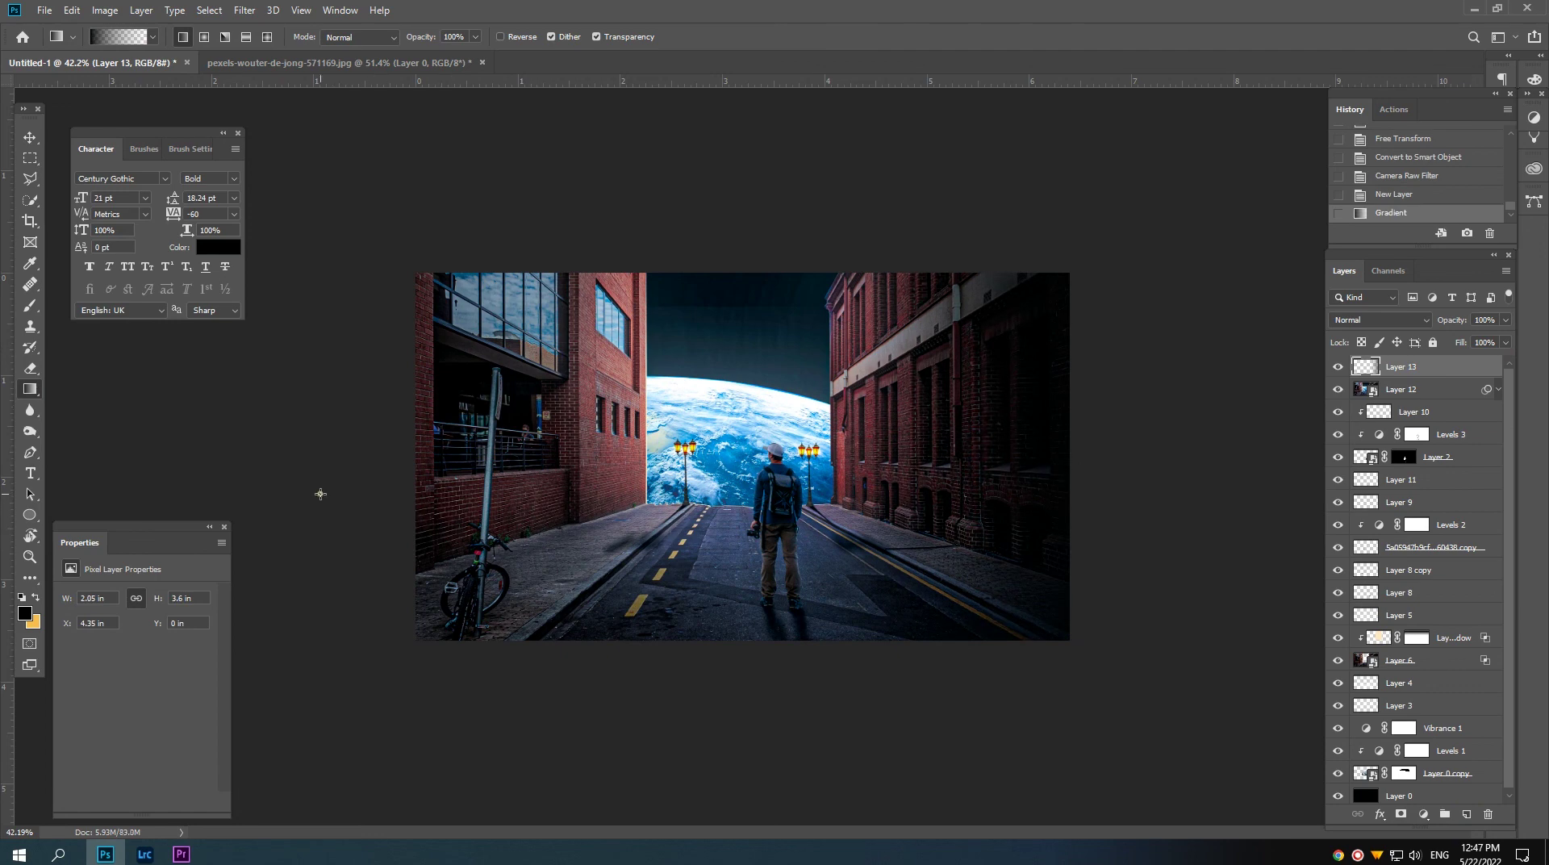
{"action": "left_click_drag", "start_coordinate": [320, 494], "coordinate": [630, 492]}
Step: Blend Layer 13 in Soft Light at 47% opacity
{"action": "left_click", "coordinate": [1375, 320]}
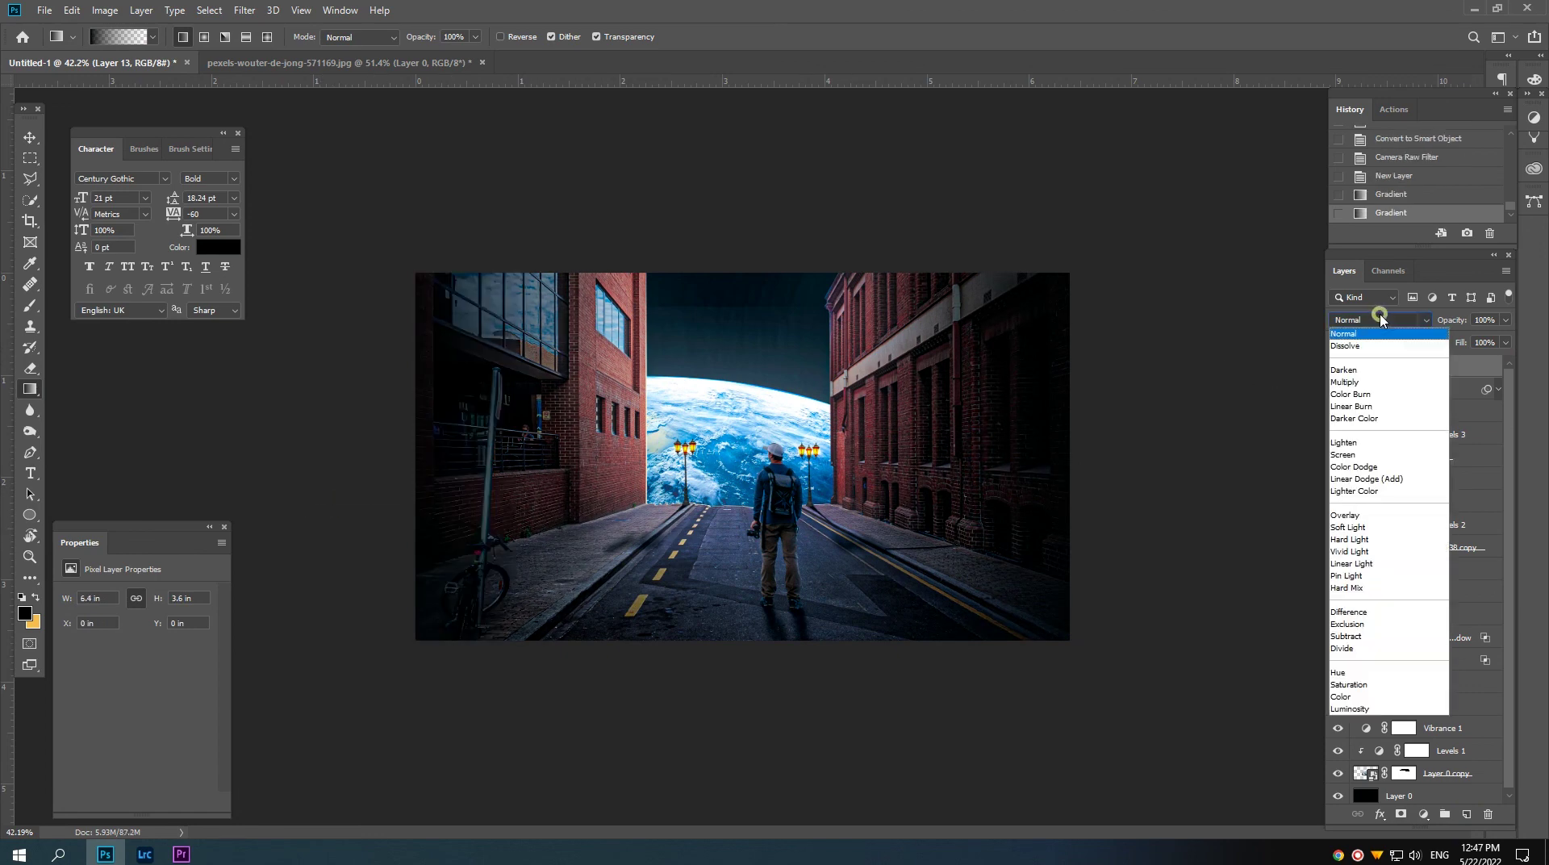
{"action": "left_click", "coordinate": [1376, 522]}
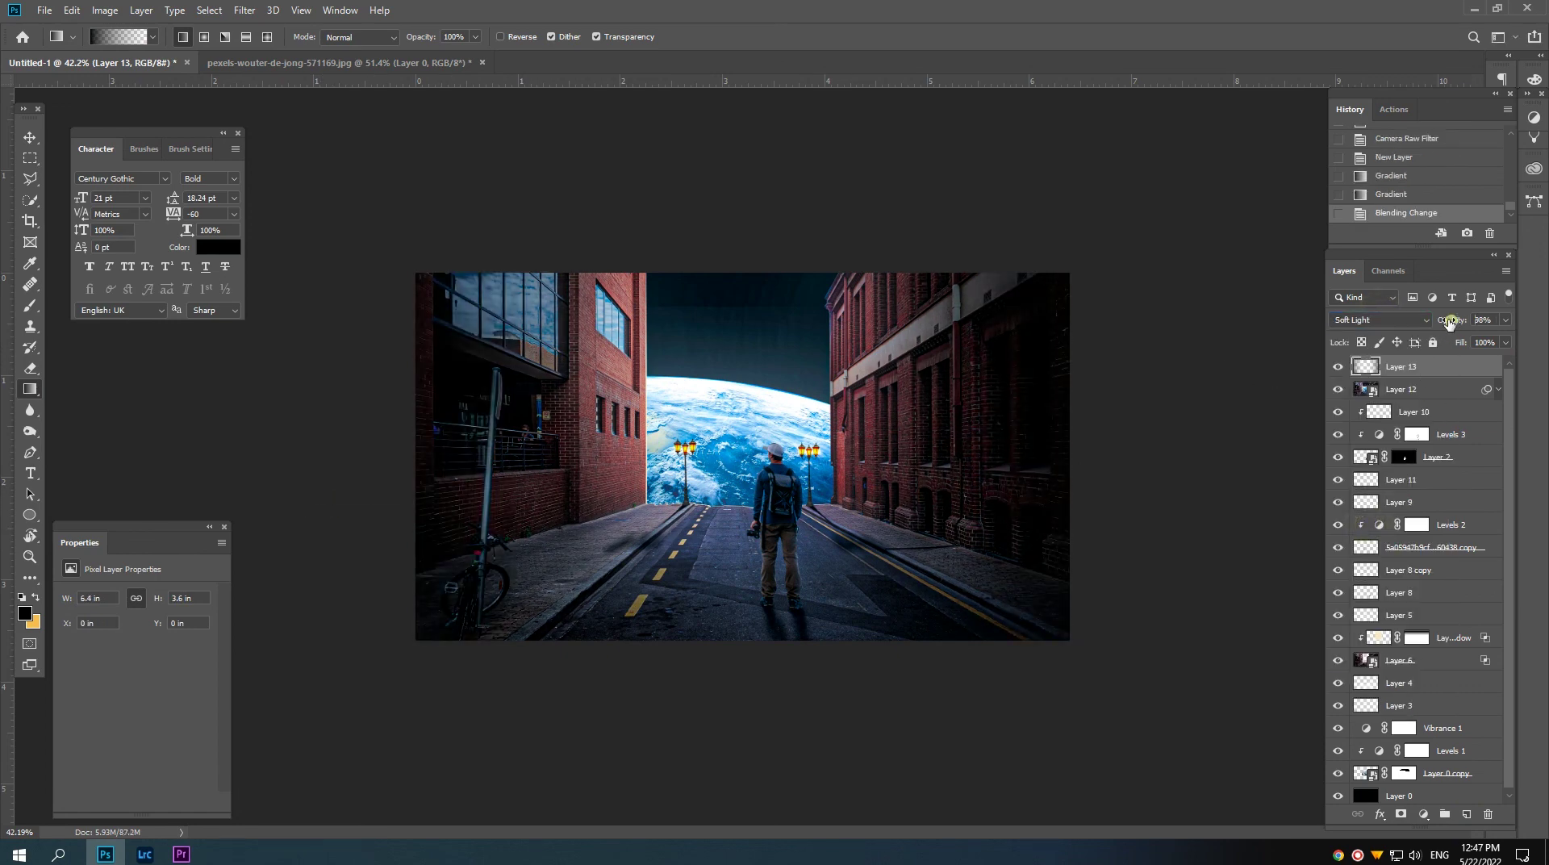
{"action": "mouse_move", "coordinate": [1451, 319]}
{"action": "left_mouse_down"}
{"action": "mouse_move", "coordinate": [1376, 327]}
{"action": "mouse_move", "coordinate": [1398, 327]}
{"action": "left_mouse_up"}
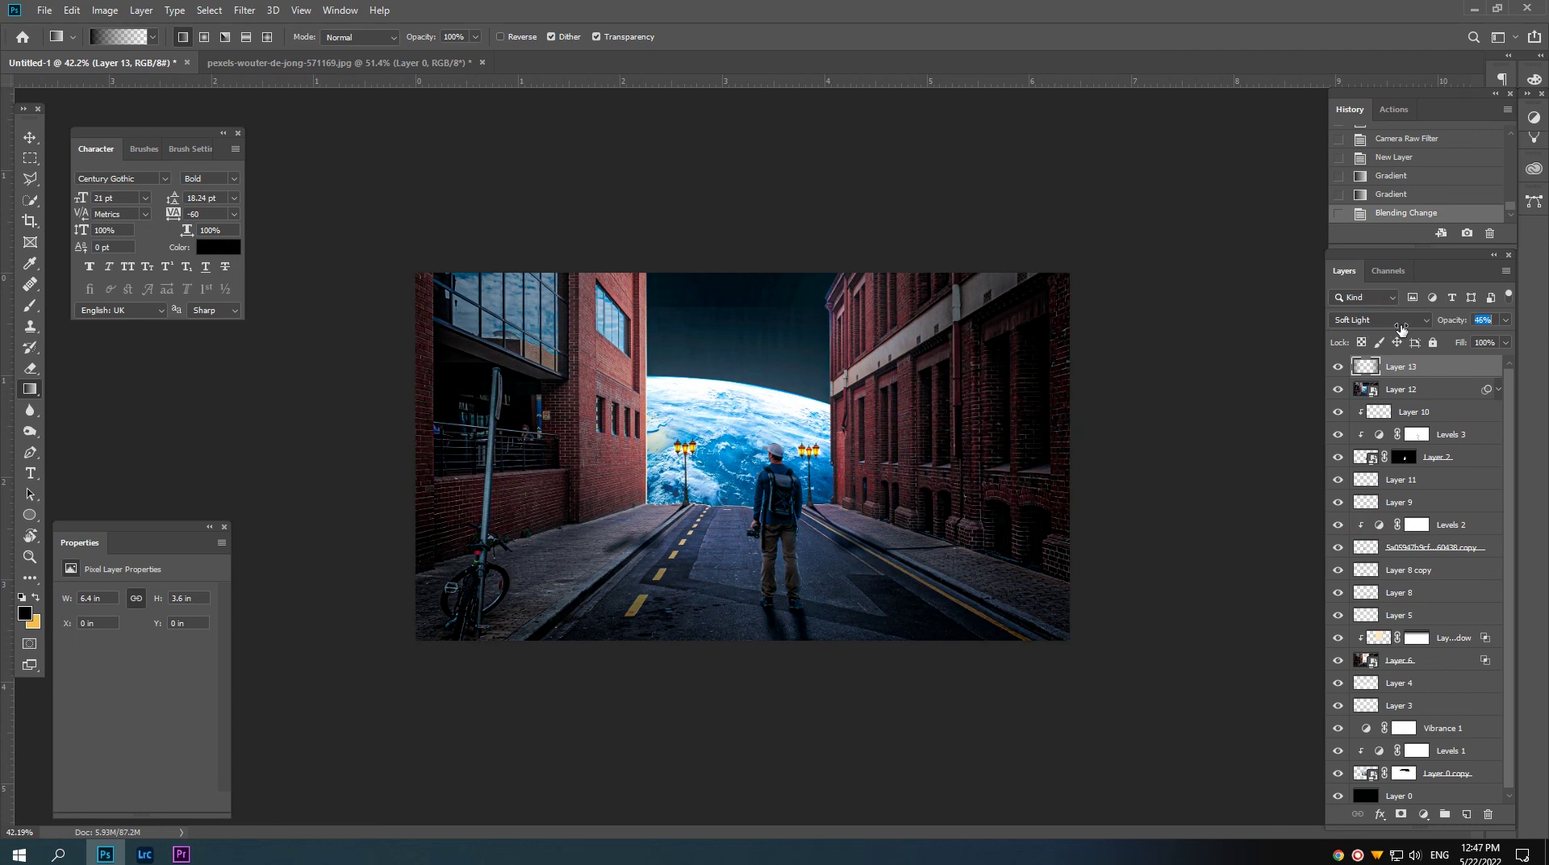
{"action": "left_click_drag", "start_coordinate": [1403, 328], "coordinate": [1403, 328]}
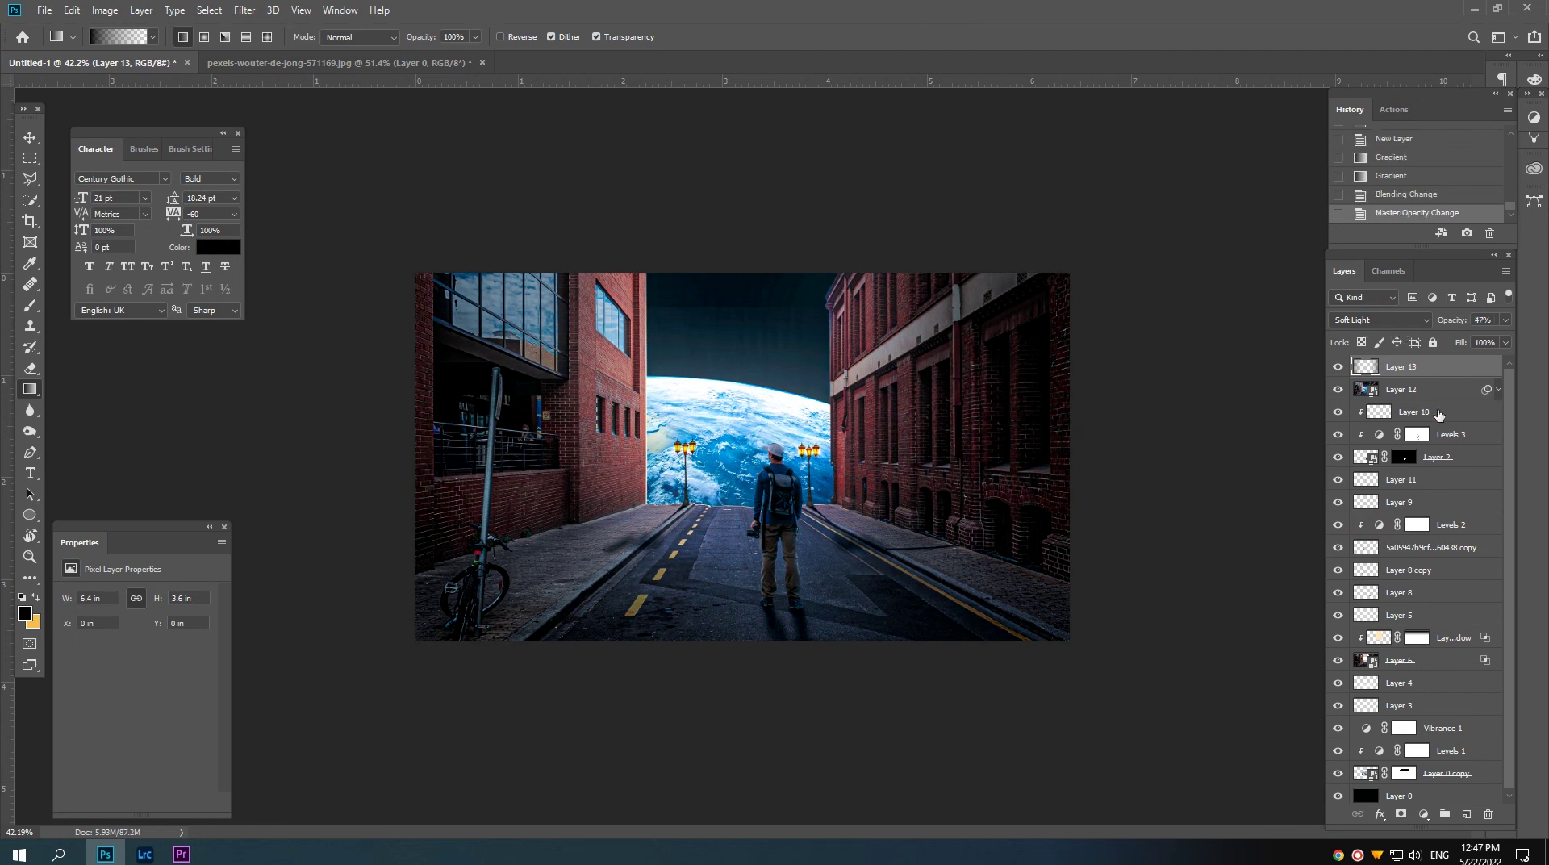
Step: Add a Screen-blended Layer 14 and set the foreground colour to orange e8a155
{"action": "left_click", "coordinate": [1467, 813]}
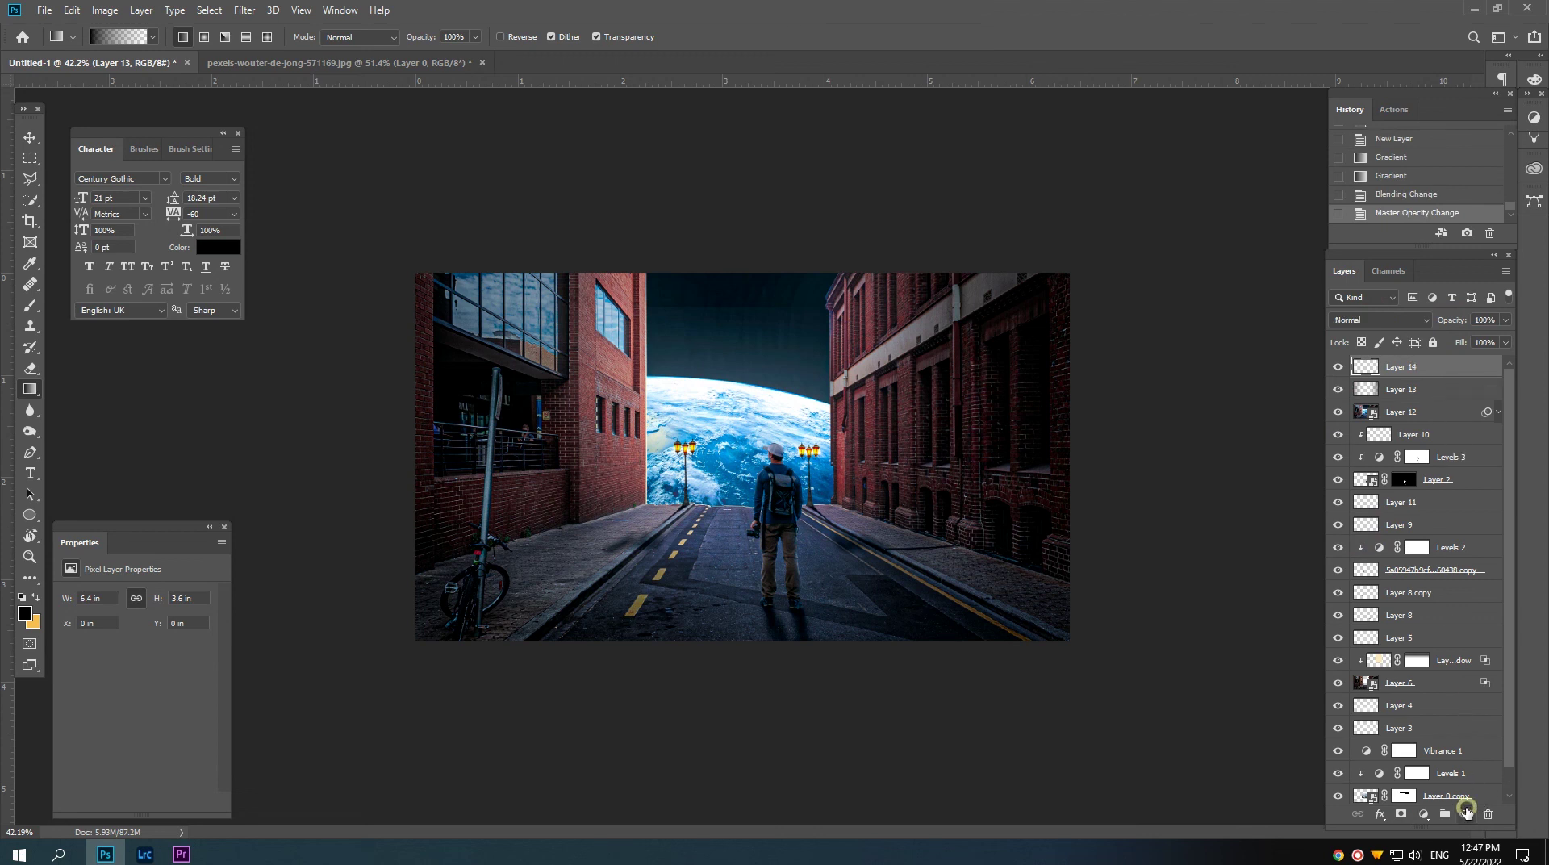
{"action": "left_click", "coordinate": [1361, 319]}
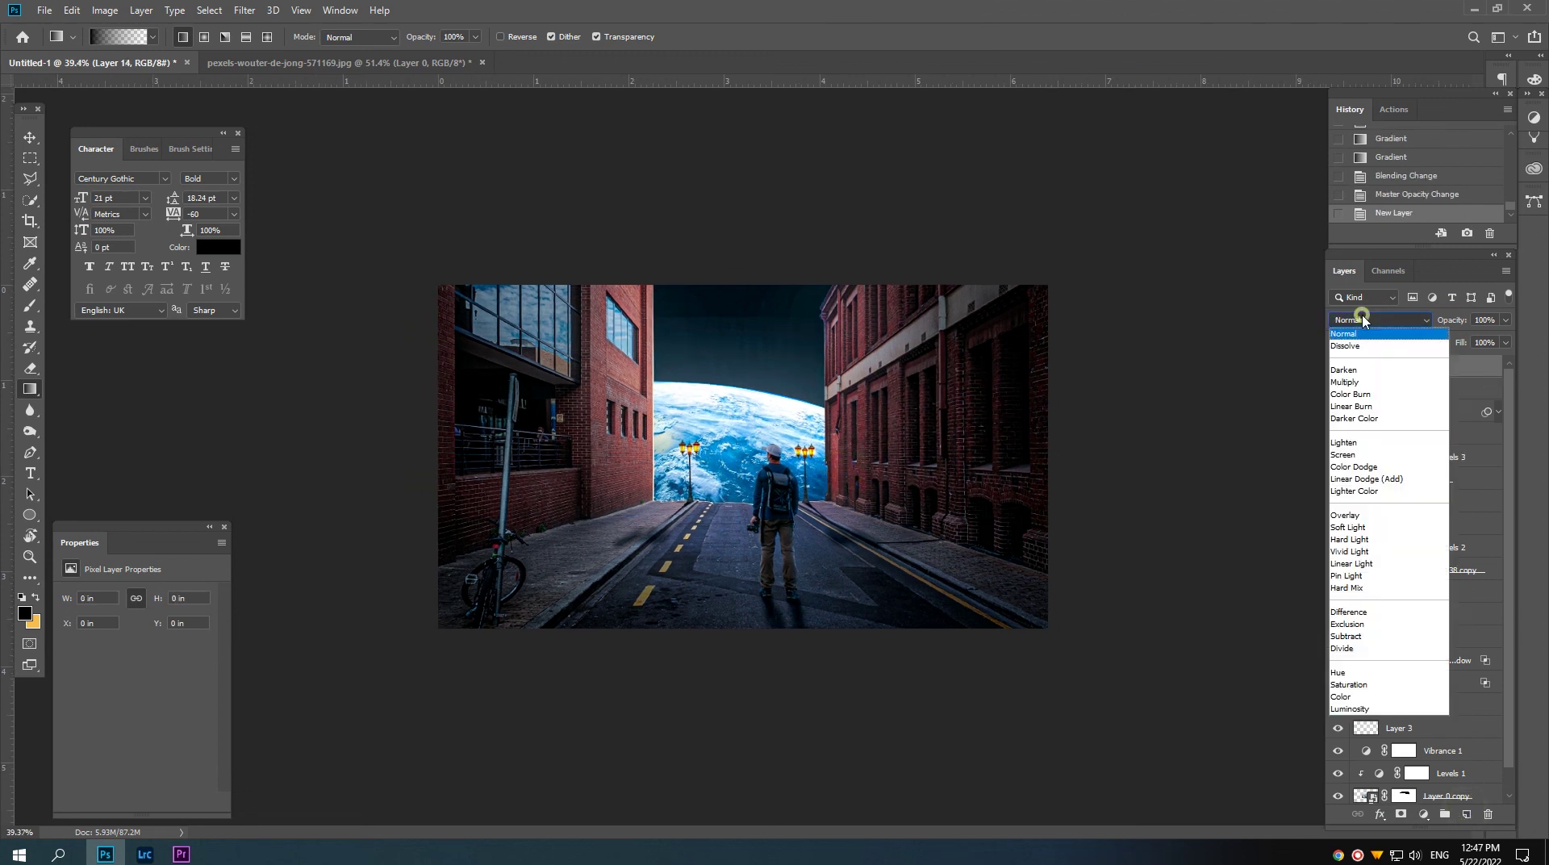
{"action": "left_click", "coordinate": [1348, 454]}
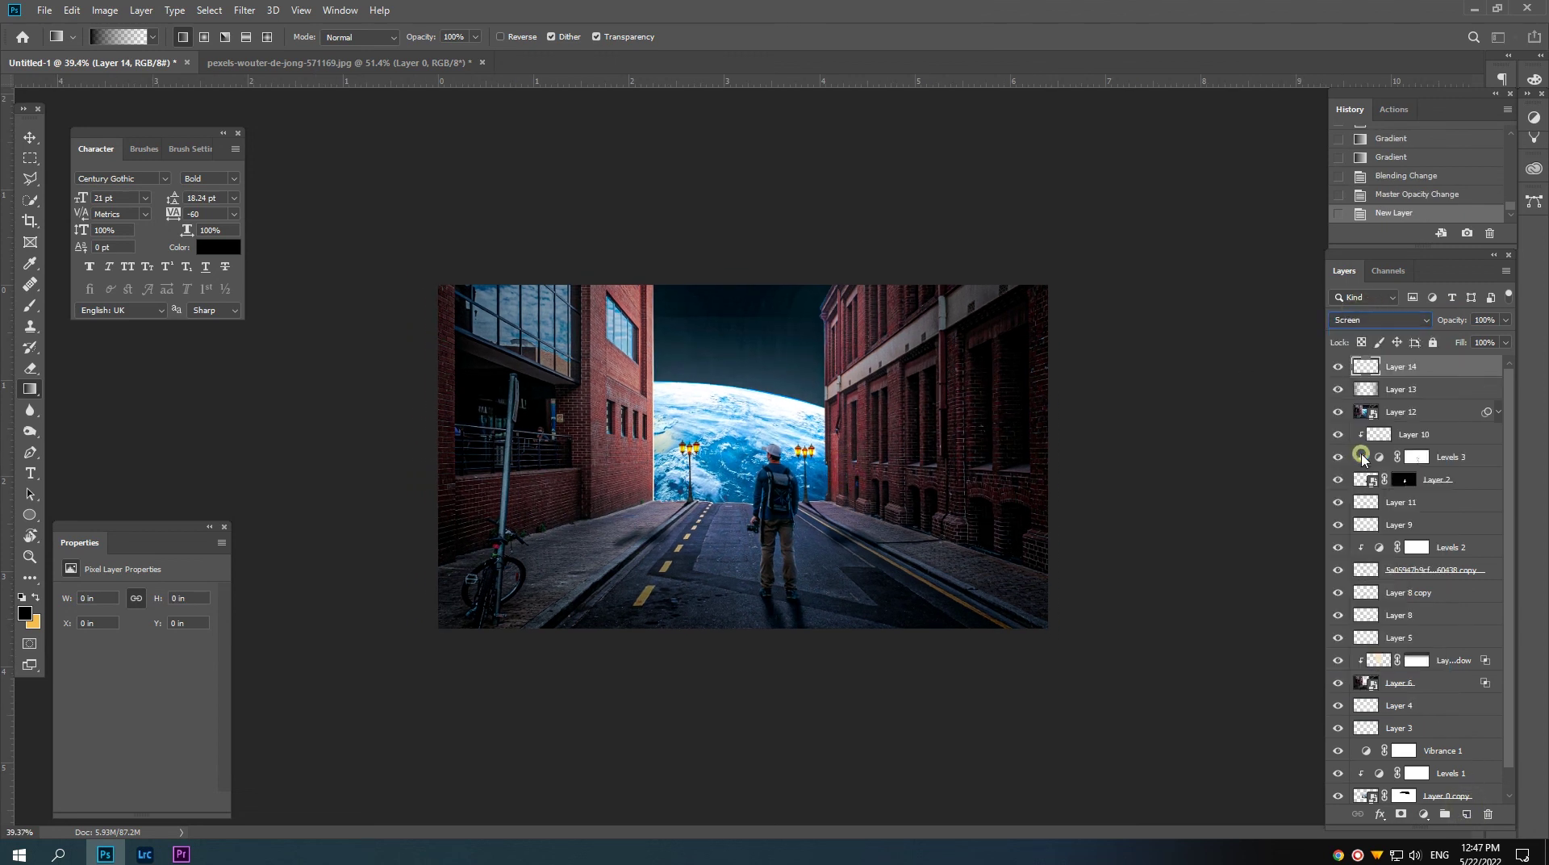
{"action": "left_click", "coordinate": [31, 307]}
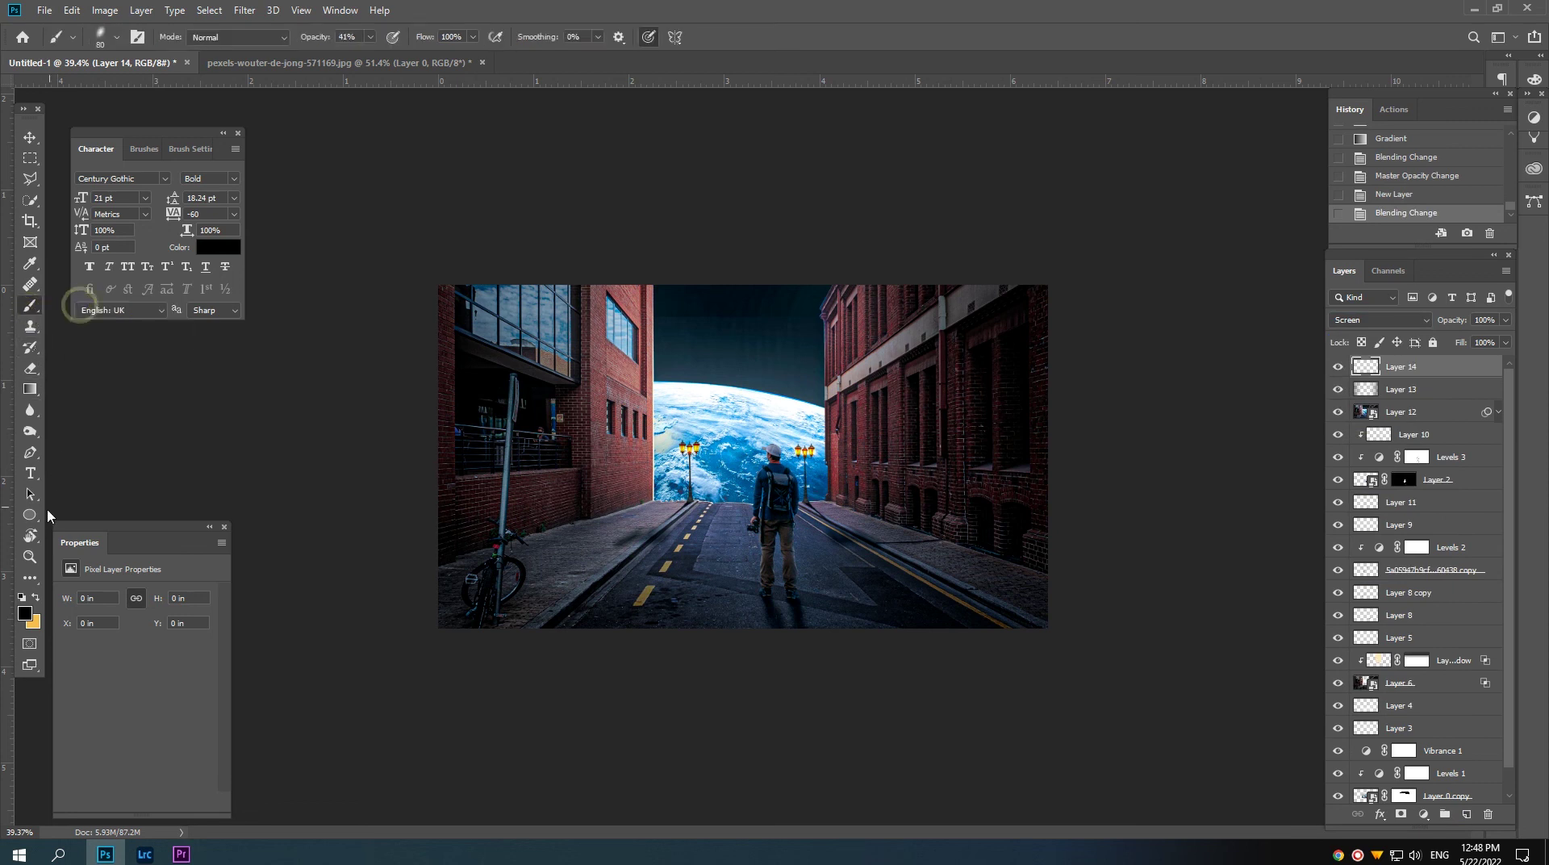
{"action": "left_click", "coordinate": [36, 598]}
{"action": "left_click", "coordinate": [25, 612]}
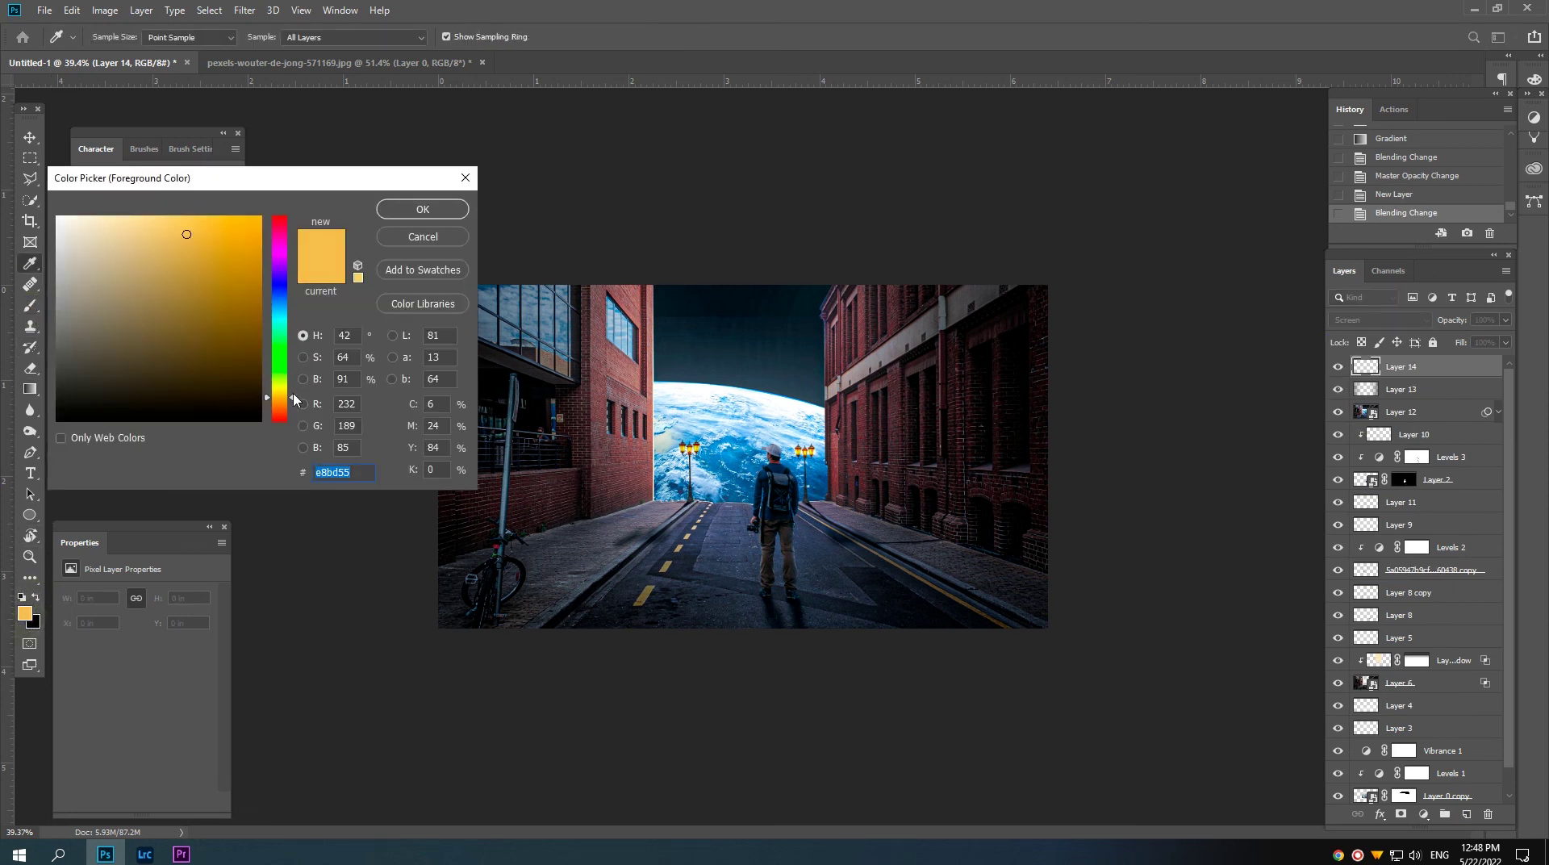
{"action": "left_click_drag", "start_coordinate": [294, 399], "coordinate": [294, 404]}
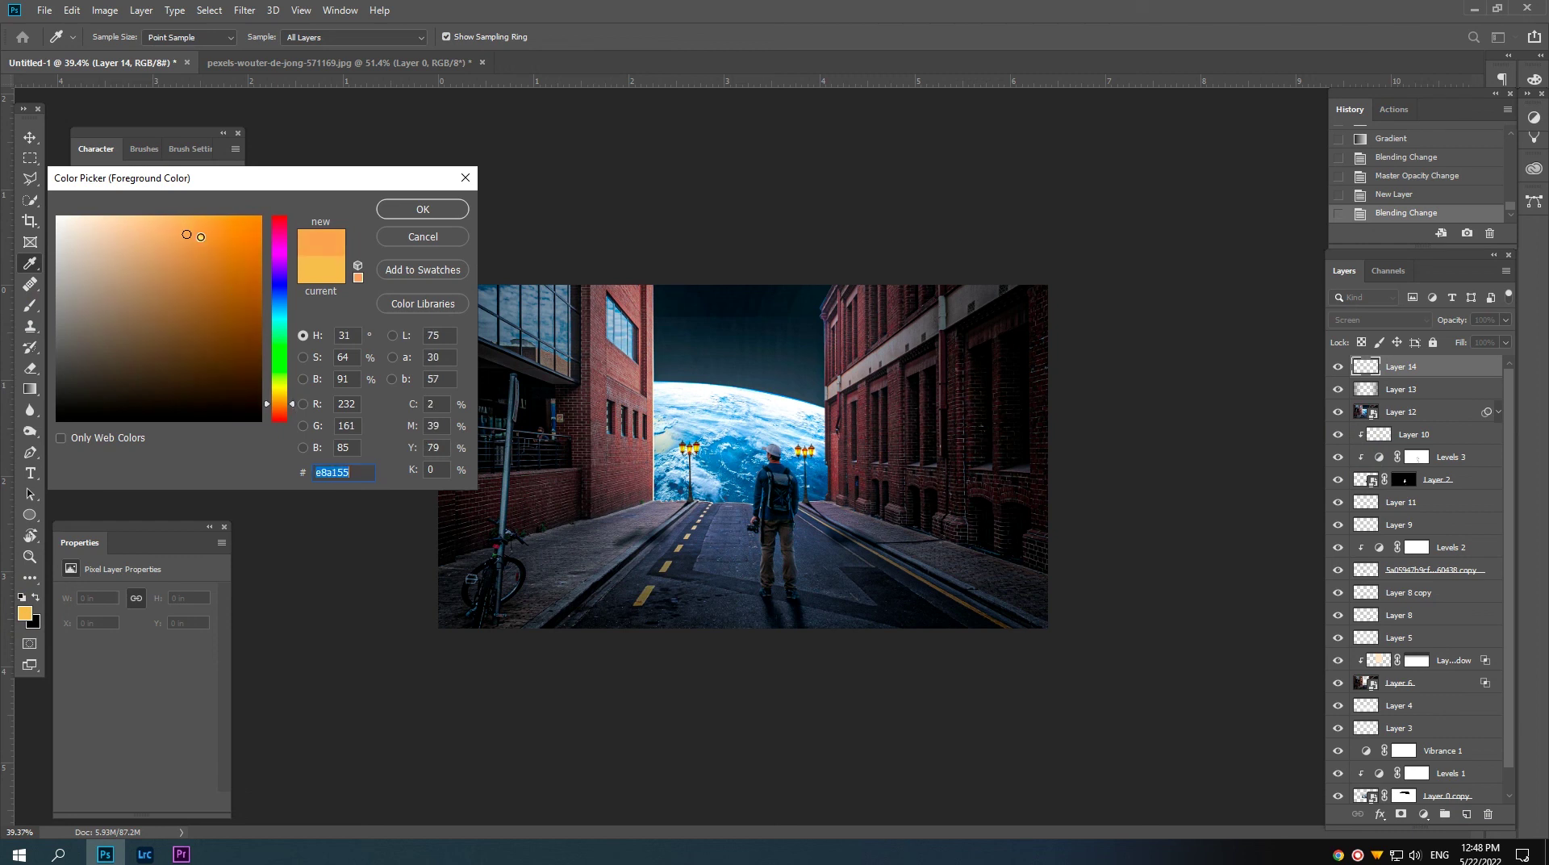
{"action": "left_click", "coordinate": [395, 209]}
Step: Paint a soft orange glow above the planet with a large soft round brush at 11% opacity
{"action": "left_click", "coordinate": [312, 38]}
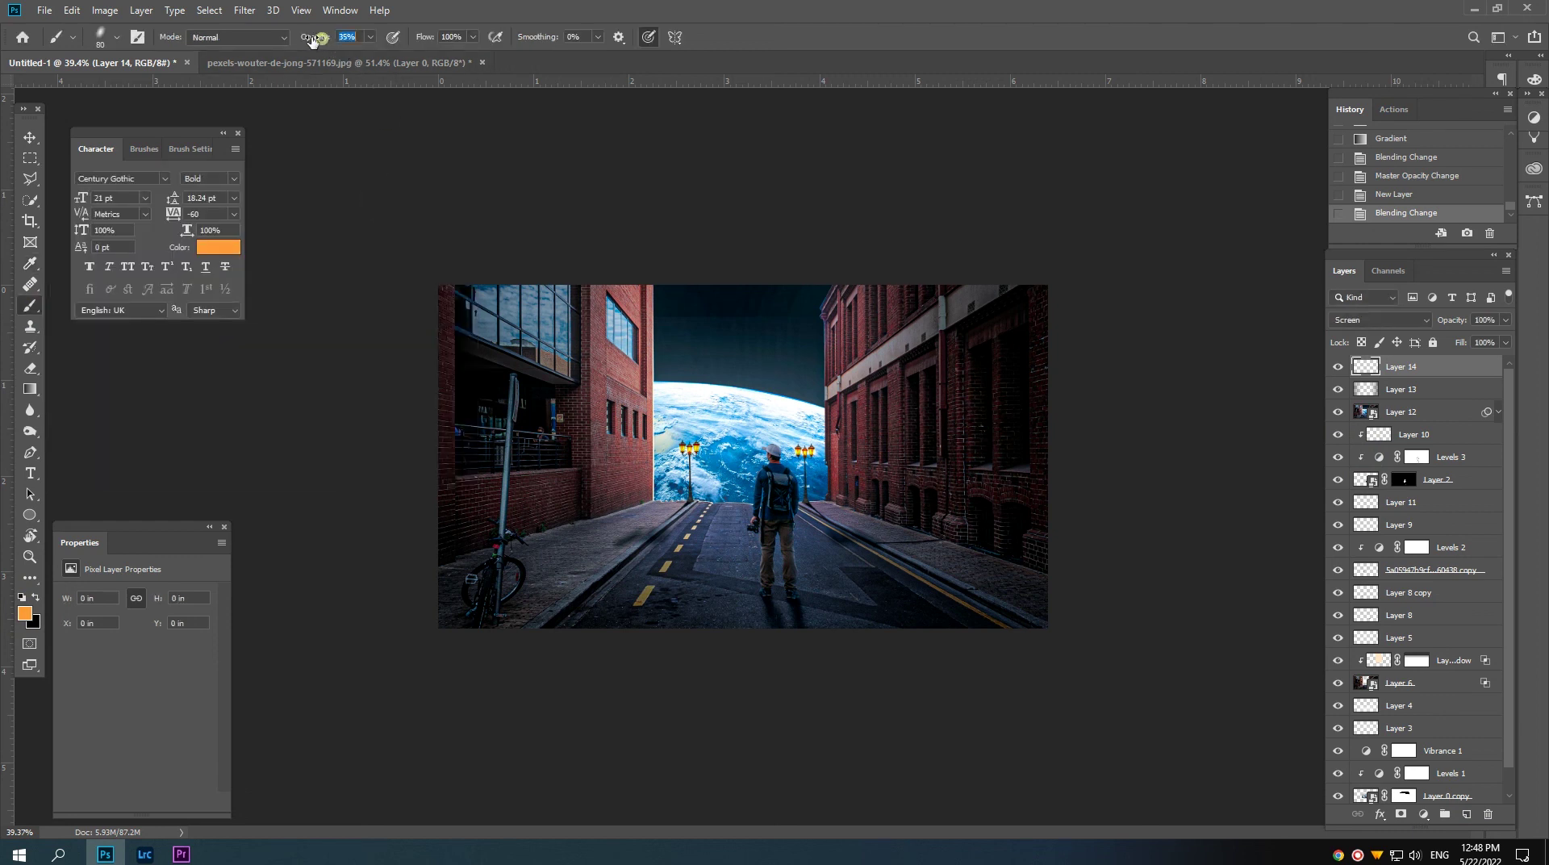
{"action": "left_click_drag", "start_coordinate": [313, 38], "coordinate": [293, 40]}
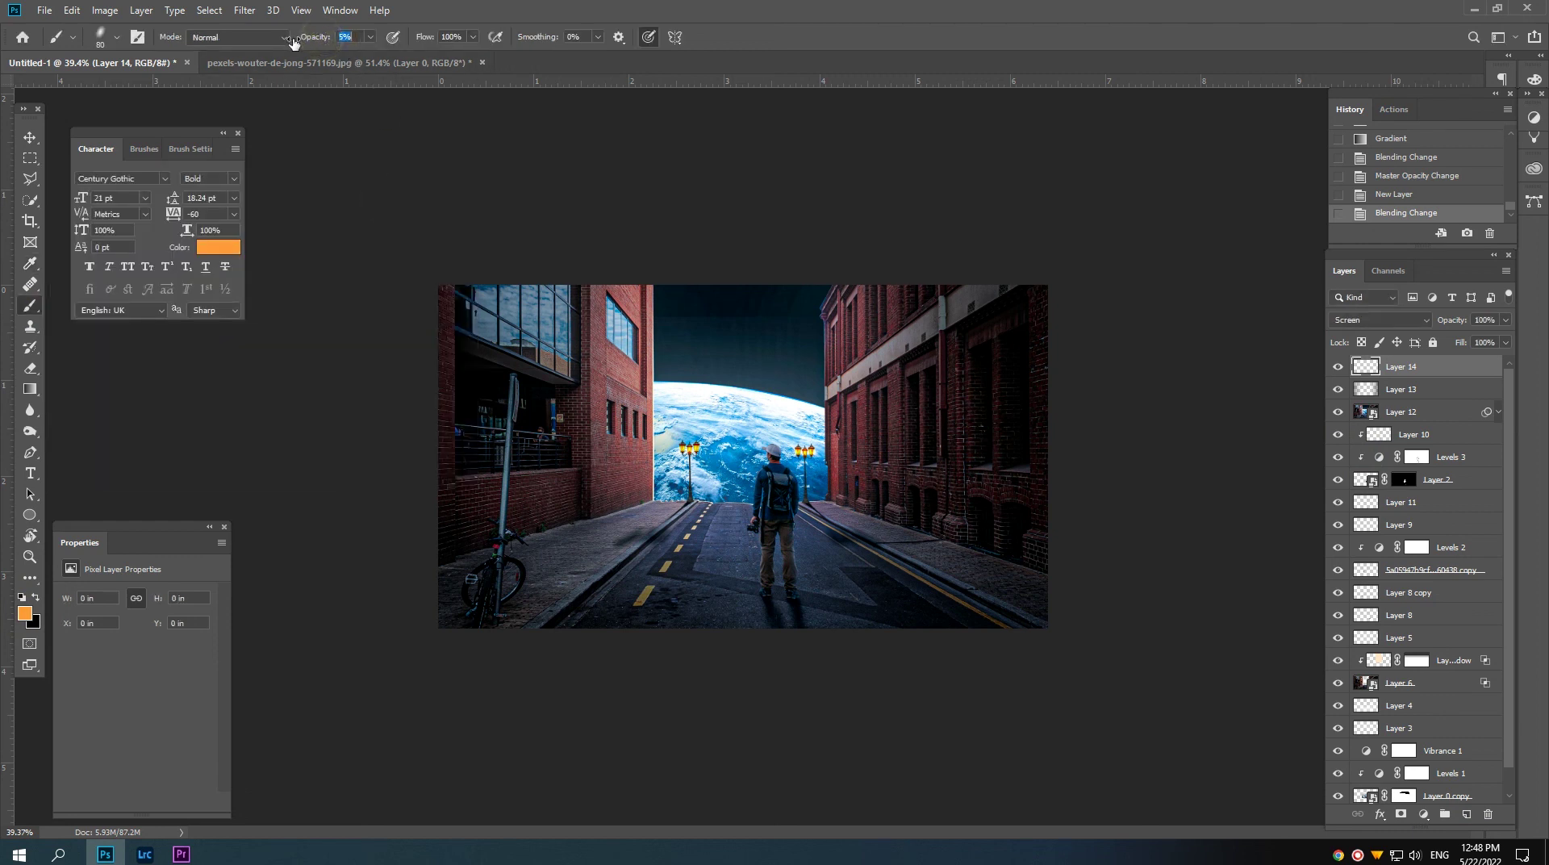
{"action": "right_click", "coordinate": [749, 433]}
{"action": "double_click", "coordinate": [843, 569]}
{"action": "key", "text": "bracketright"}
{"action": "key", "text": "bracketright"}
{"action": "key", "text": "bracketright"}
{"action": "left_click", "coordinate": [738, 371]}
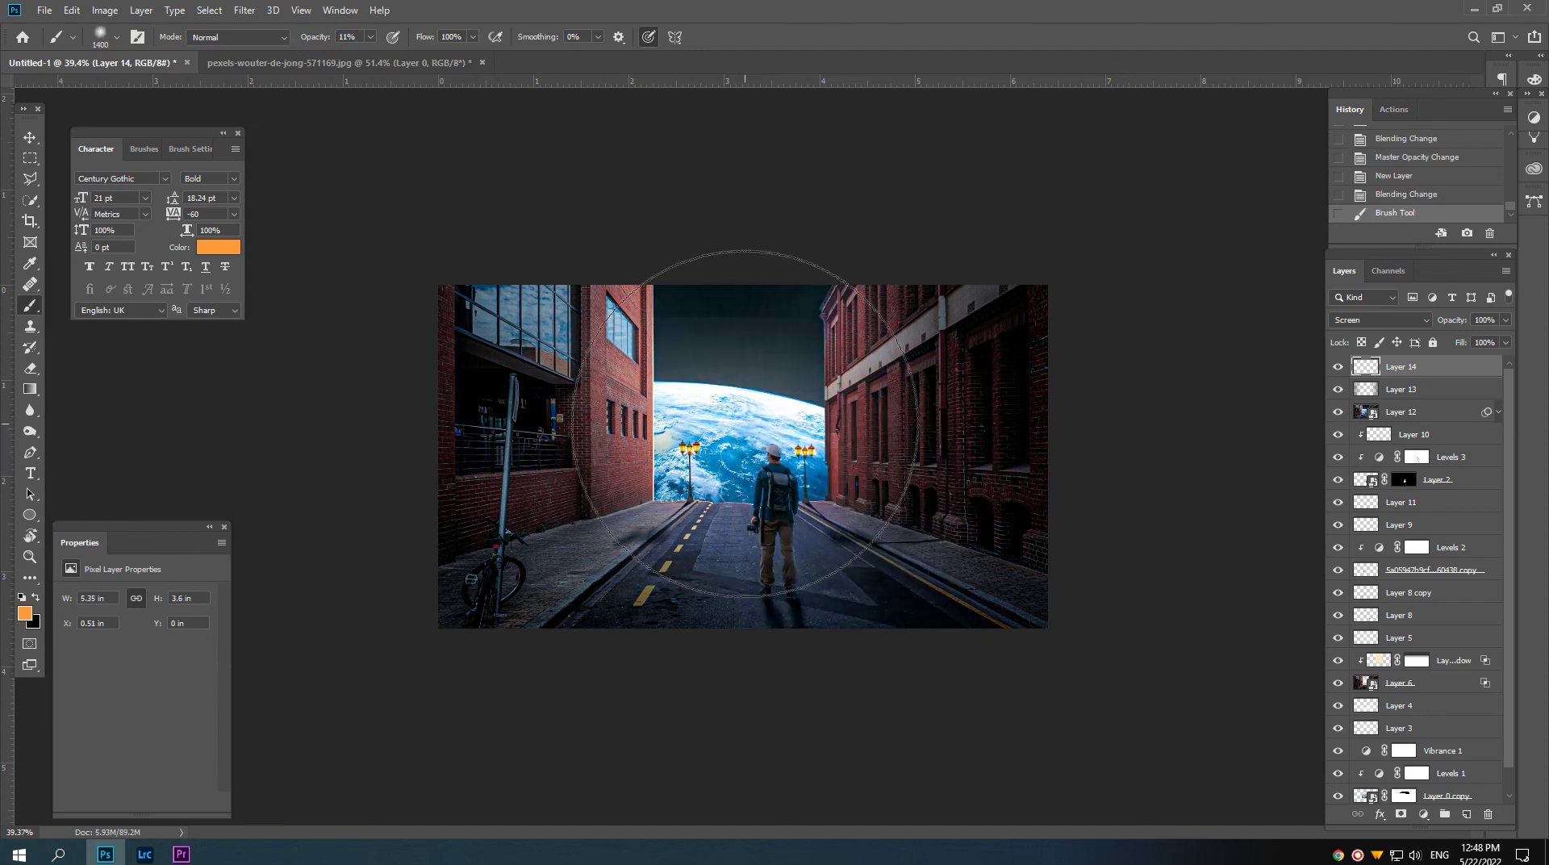
{"action": "left_click", "coordinate": [741, 418]}
{"action": "key", "text": "bracketleft"}
{"action": "key", "text": "bracketleft"}
{"action": "left_click", "coordinate": [734, 407]}
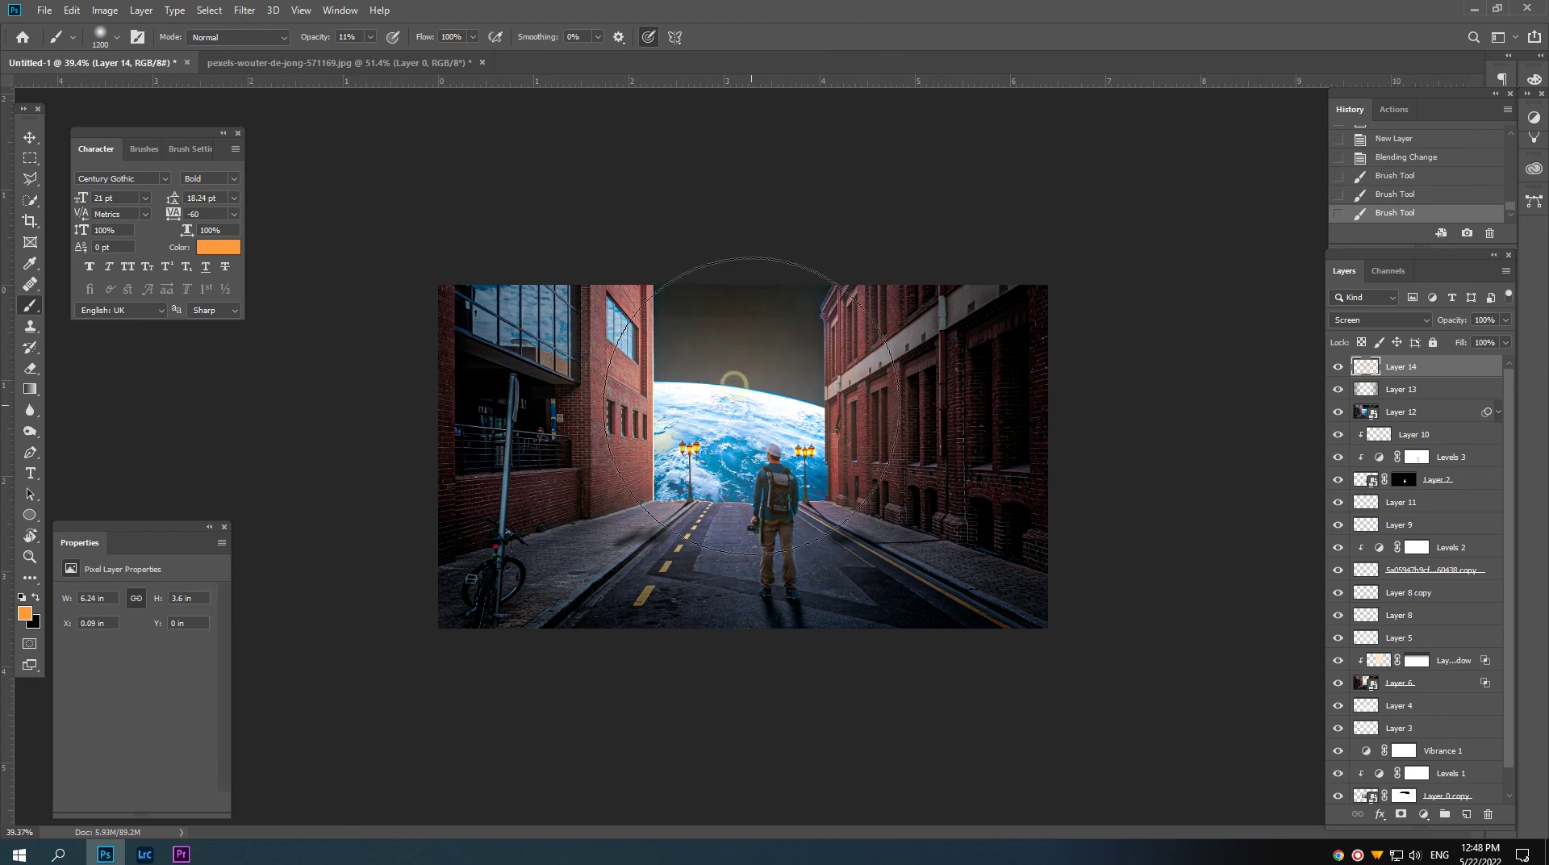
{"action": "key", "text": "bracketleft"}
{"action": "key", "text": "bracketleft"}
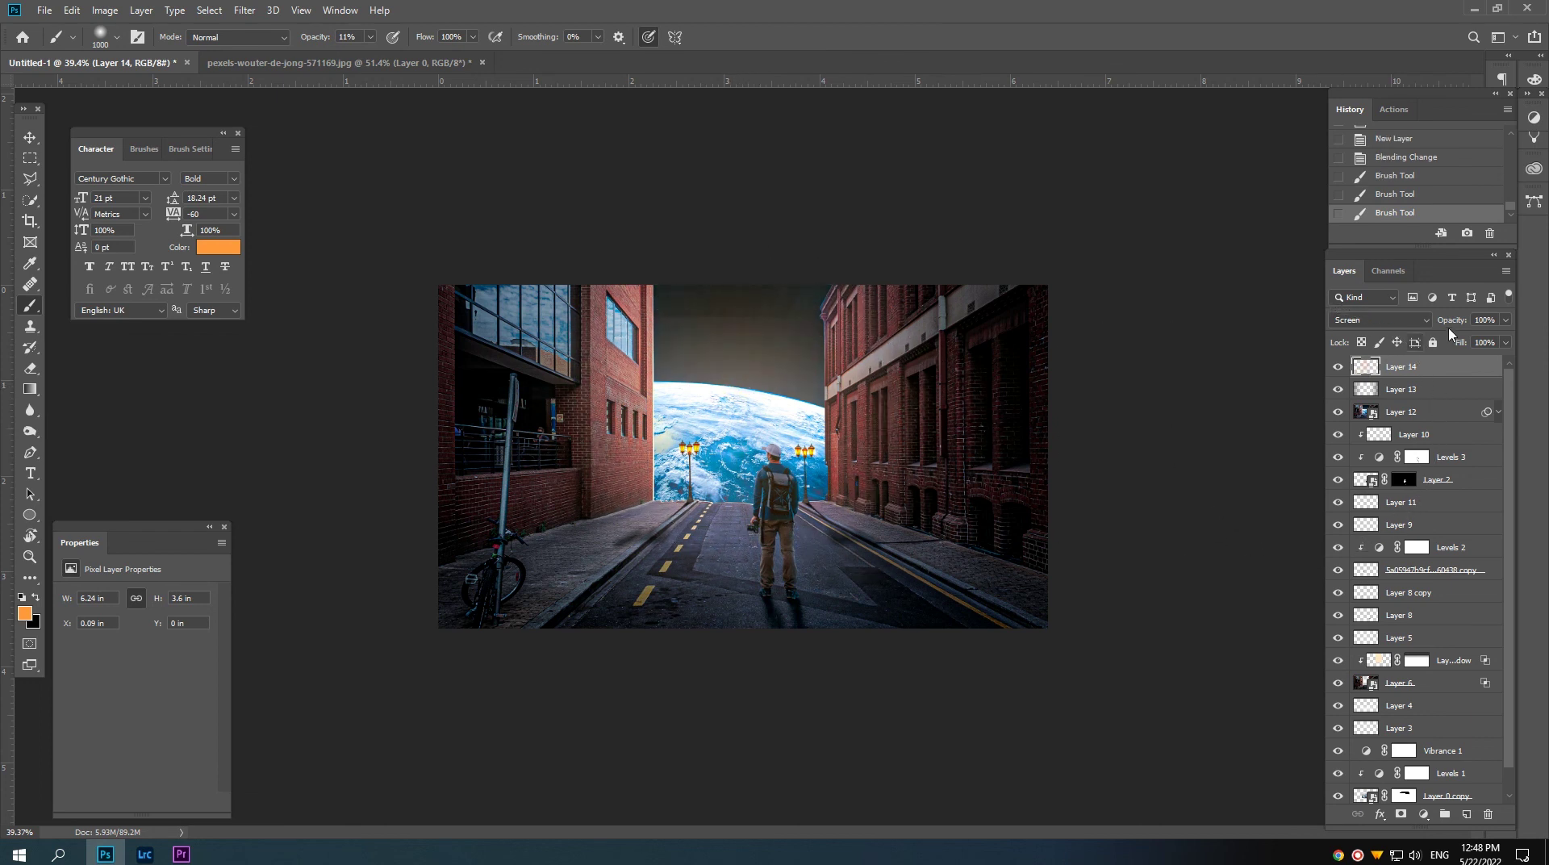
Step: Lower Layer 14's opacity to 53% to tone down the glow
{"action": "mouse_move", "coordinate": [1455, 321]}
{"action": "left_mouse_down"}
{"action": "mouse_move", "coordinate": [1288, 325]}
{"action": "mouse_move", "coordinate": [1325, 325]}
{"action": "left_mouse_up"}
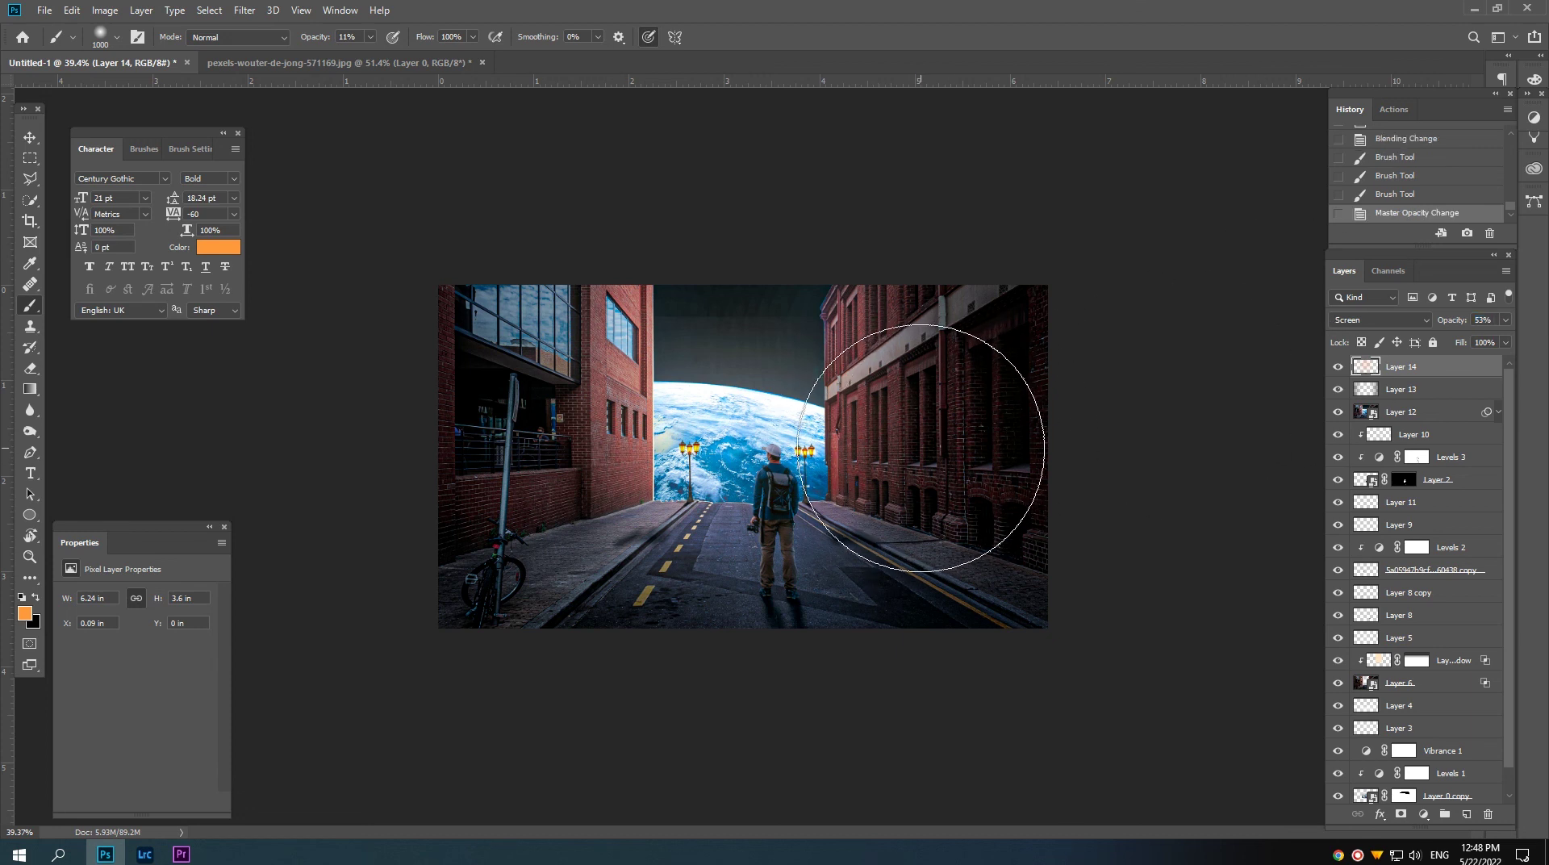
{"action": "key", "text": "v"}
{"action": "scroll", "coordinate": [887, 448], "scroll_direction": "down", "scroll_amount": 5}
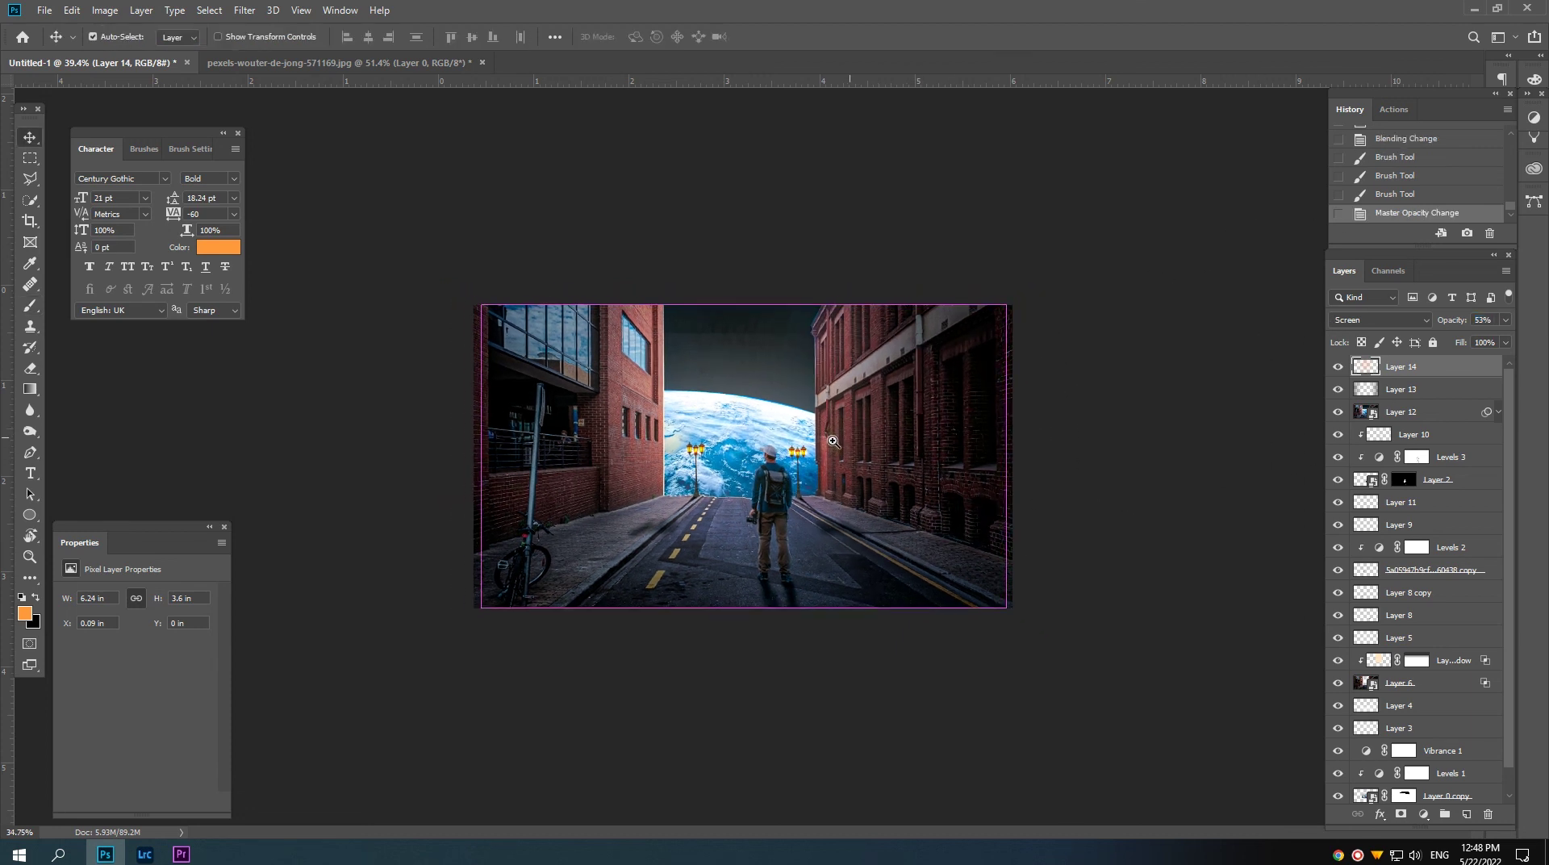